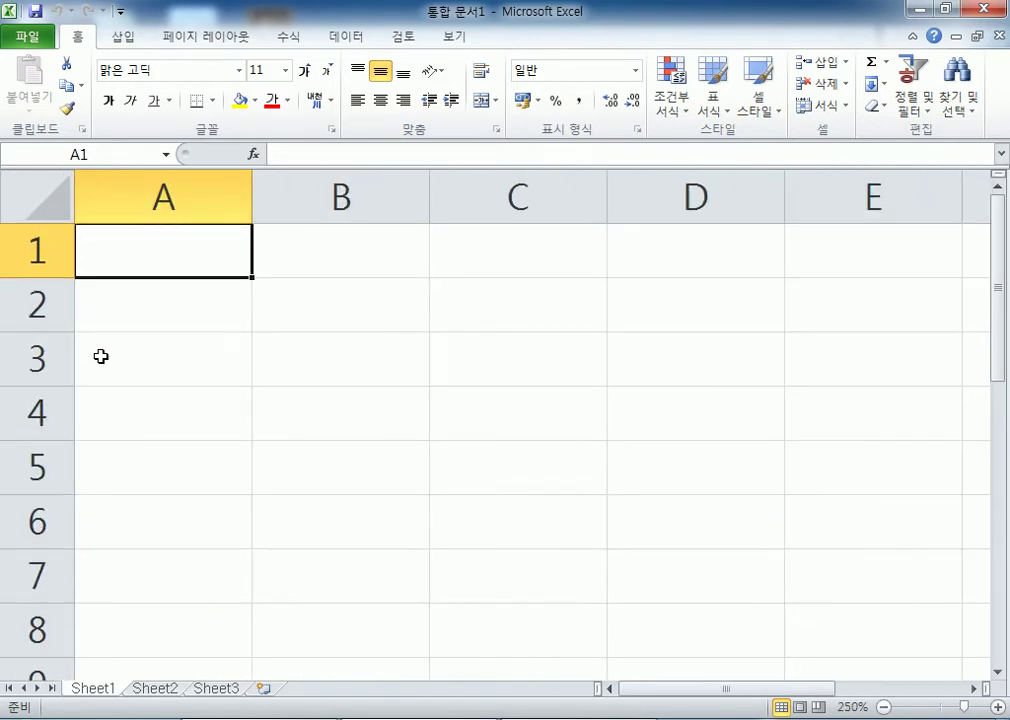
# Preview the ㉿ and ☎ AutoCorrect symbols by typing (ks) (tel) in A1, then discard them and show the recent workbooks.
pyautogui.write('(ks)')
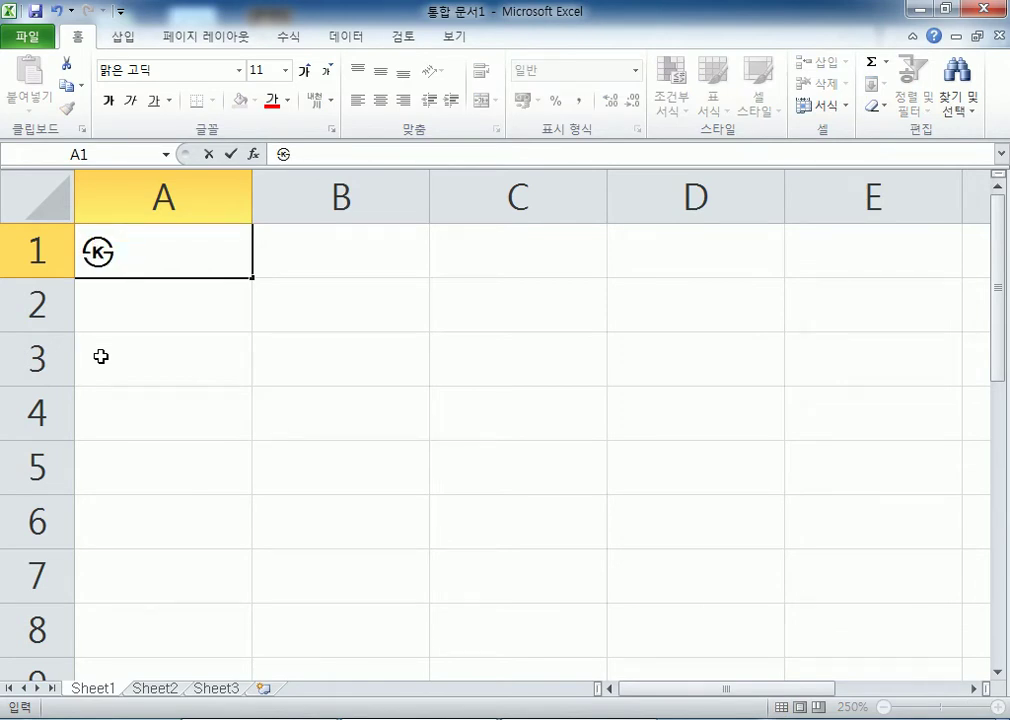
pyautogui.write(' (tel)')
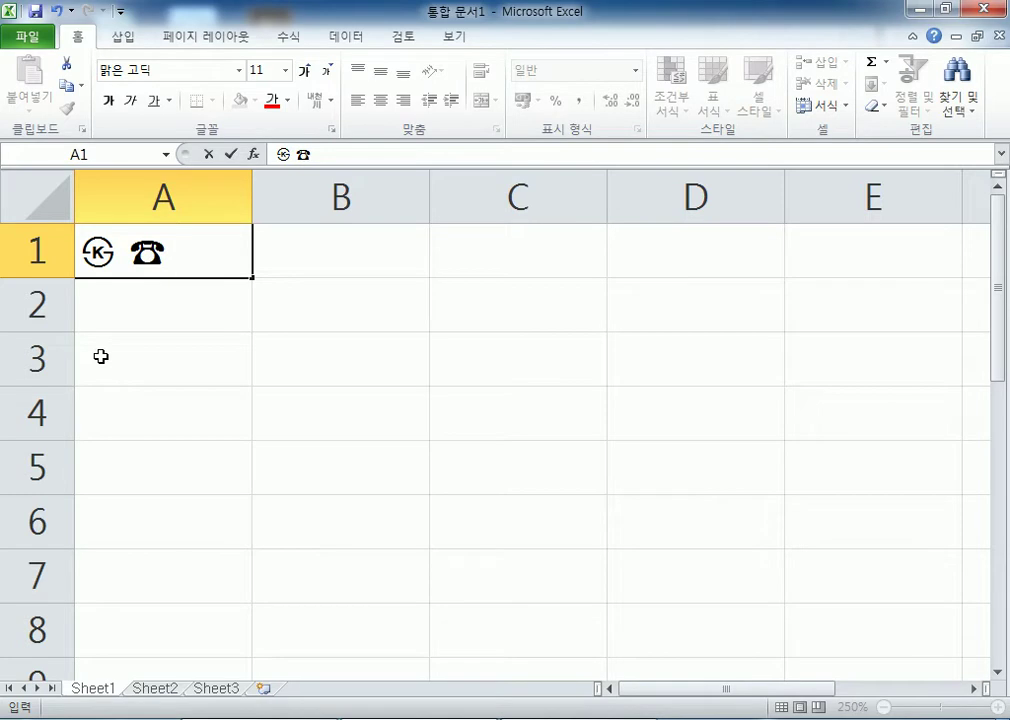
pyautogui.press('Escape')
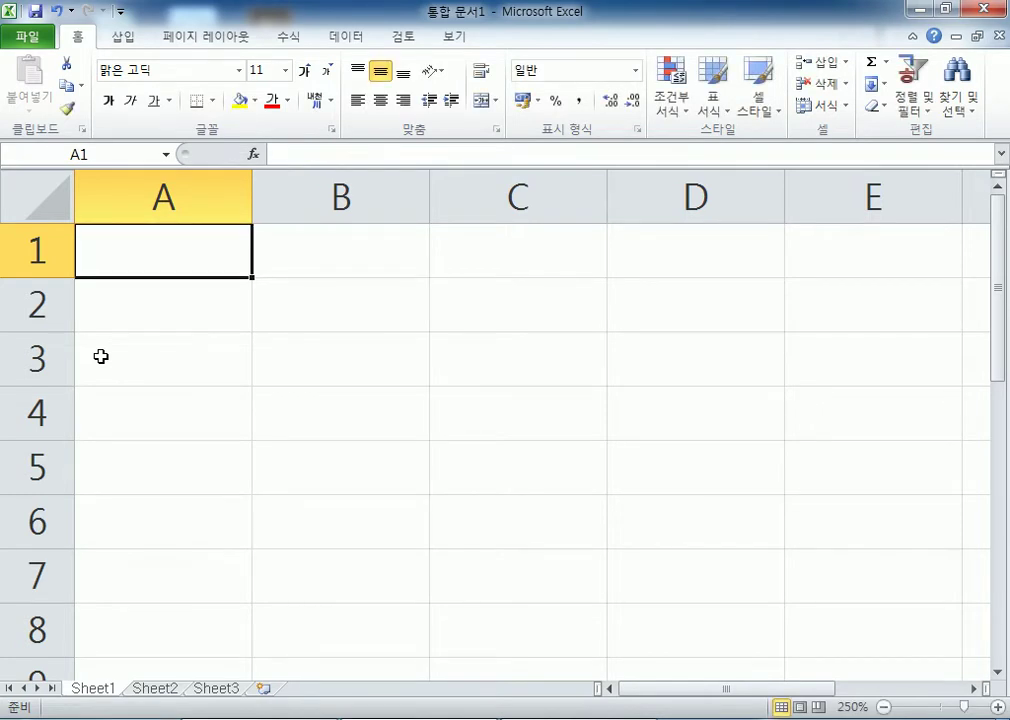
pyautogui.click(28, 37)
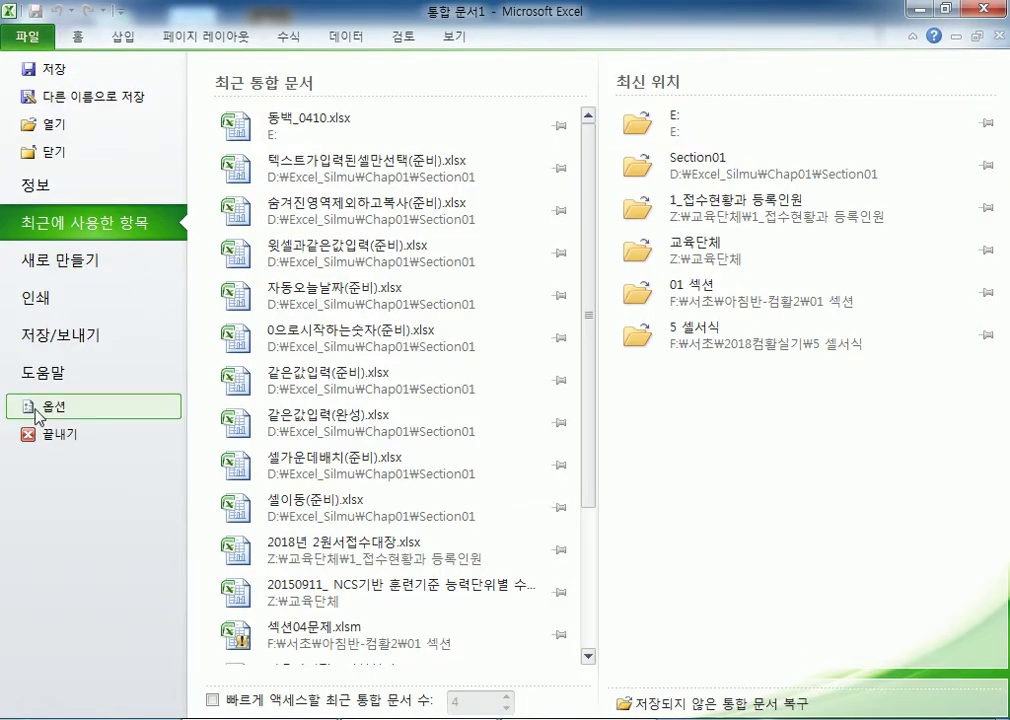
# In Proofing's AutoCorrect Options, toggle 한/영 자동 고침 off and back on, then cancel without changes.
pyautogui.click(40, 407)
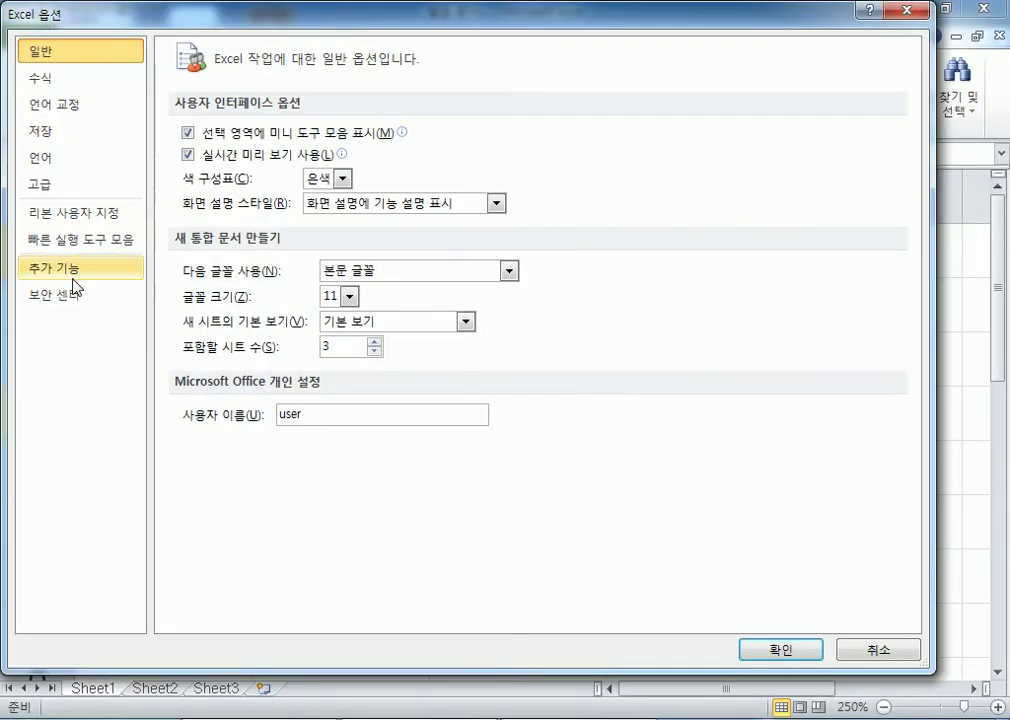
pyautogui.click(82, 105)
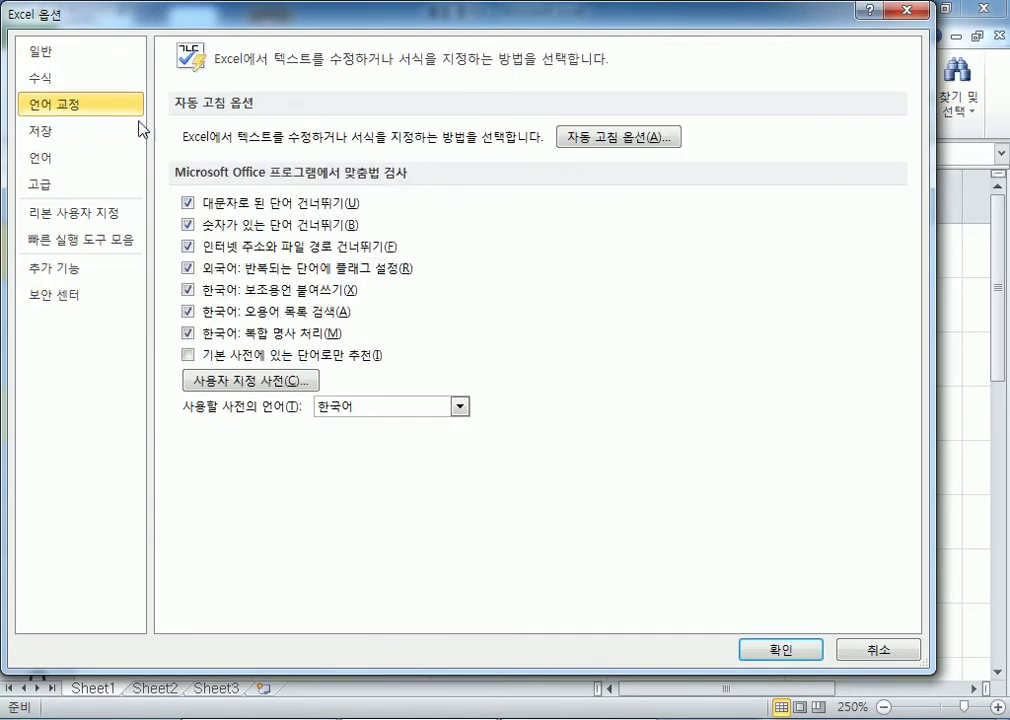
pyautogui.click(604, 148)
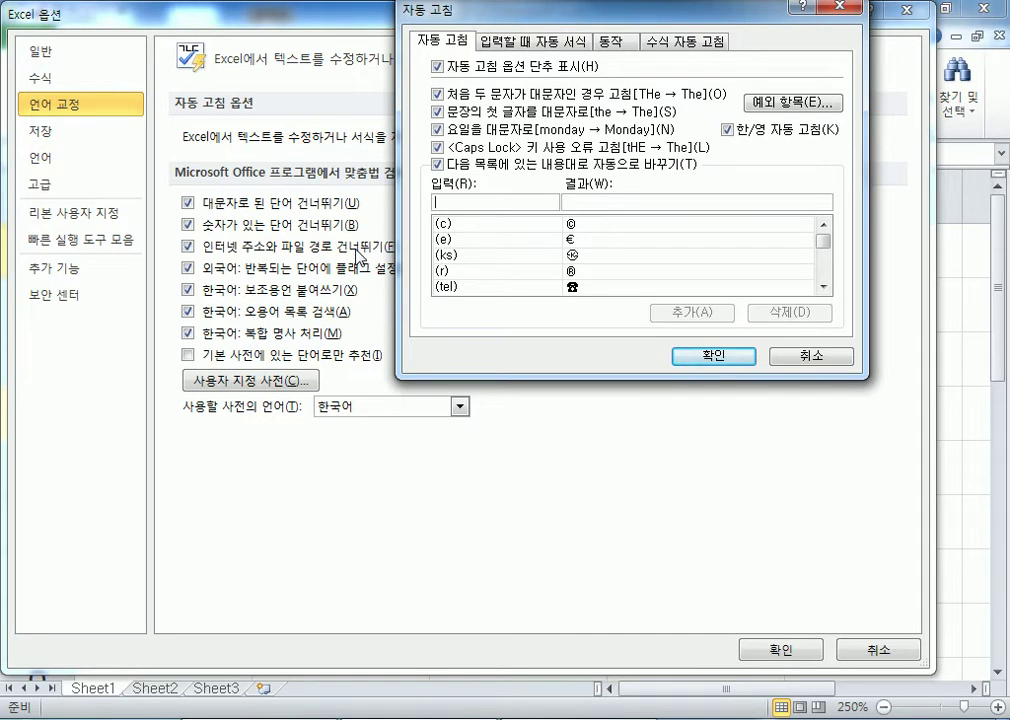
pyautogui.click(442, 224)
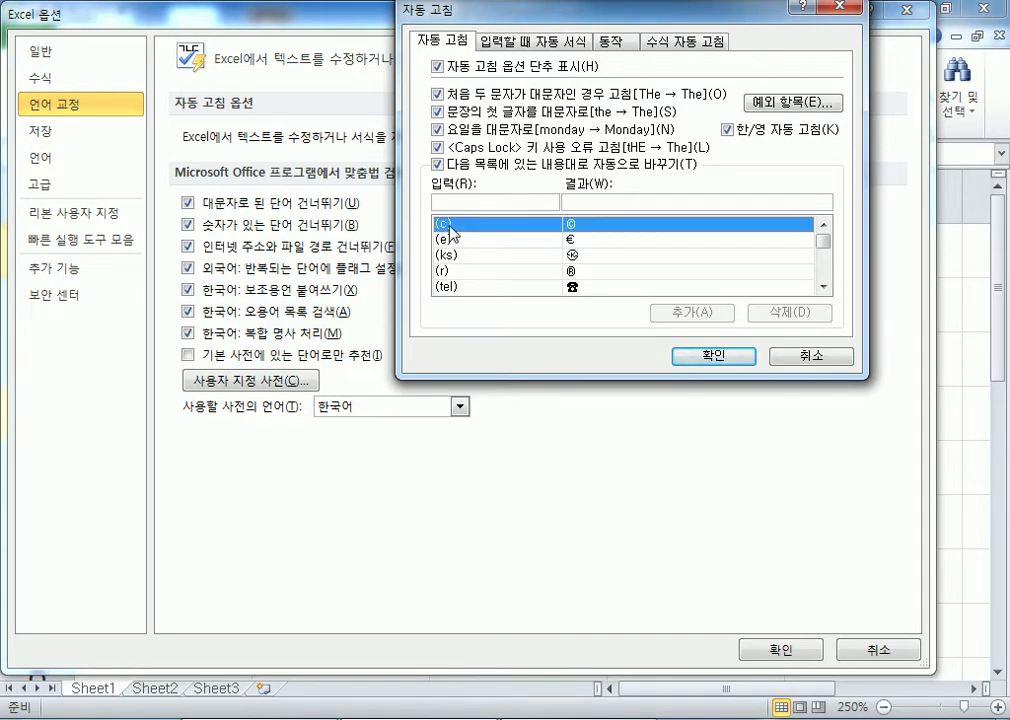
pyautogui.click(743, 137)
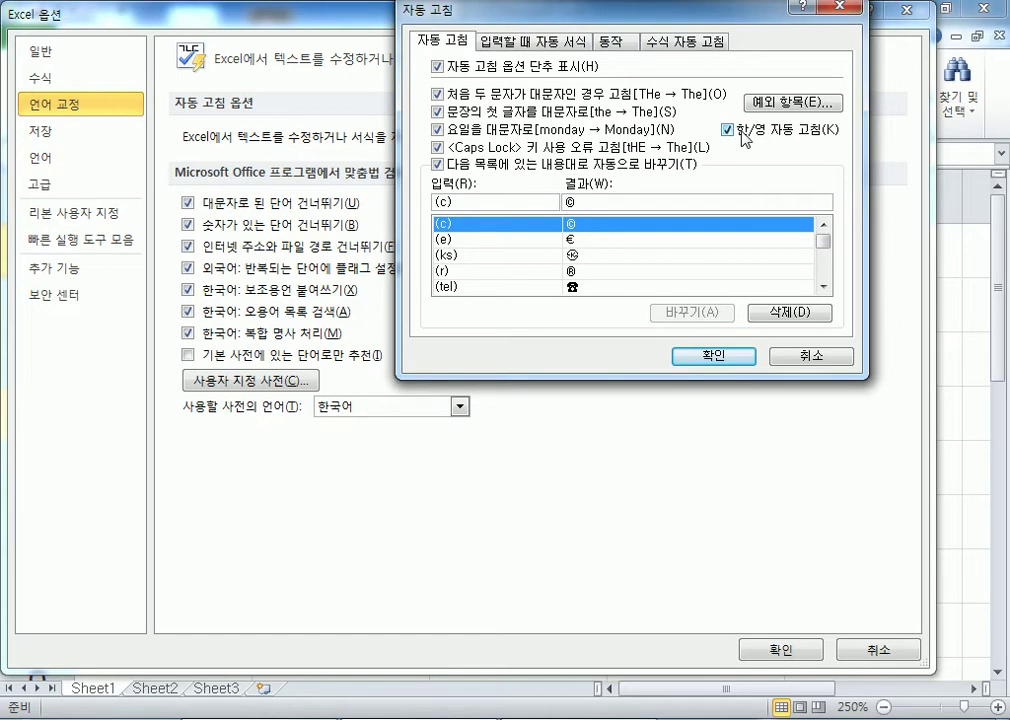
pyautogui.click(740, 139)
pyautogui.click(735, 137)
pyautogui.click(778, 355)
# Enter a Korean name on English keys into A1 through A3 so AutoCorrect converts each to Hangul.
pyautogui.press('Escape')
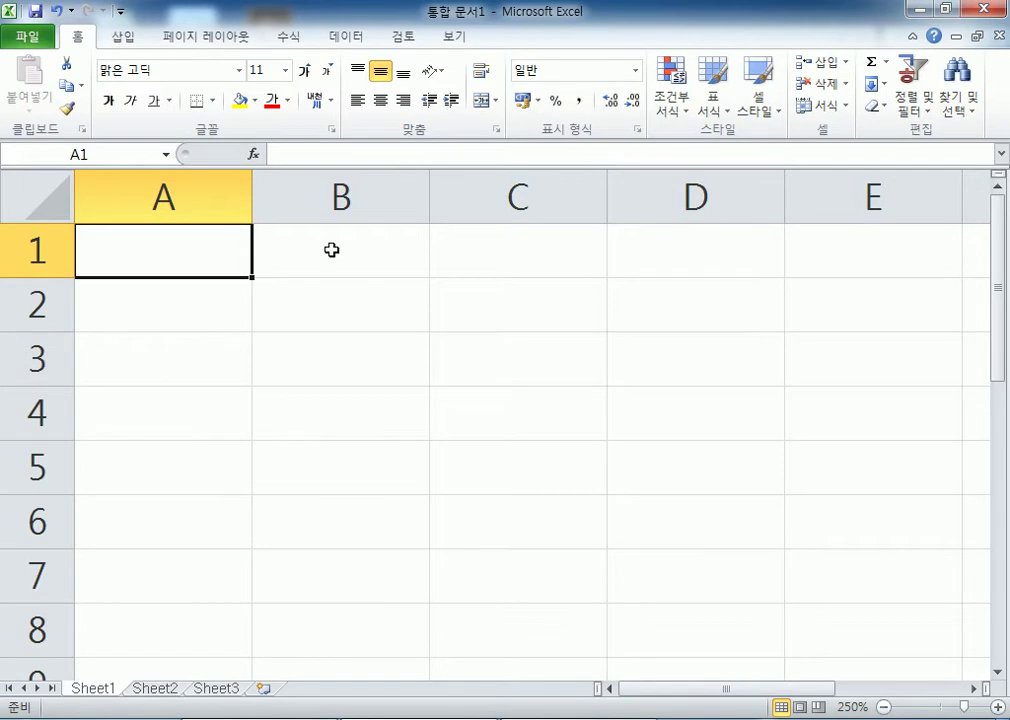
pyautogui.write('ghdrlfehd')
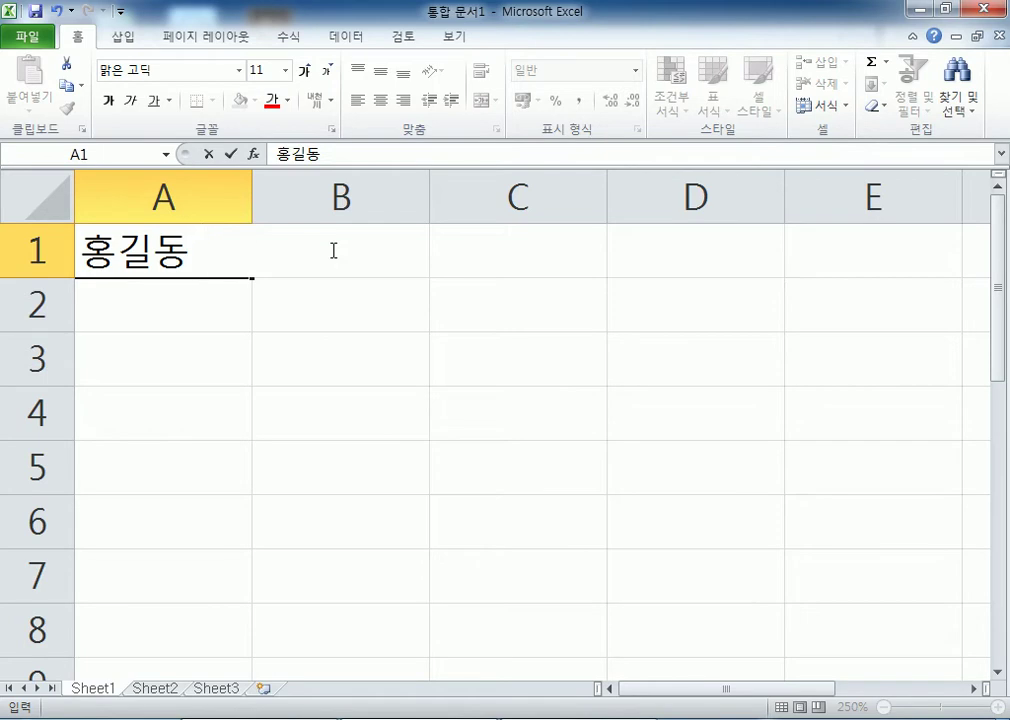
pyautogui.press('Return')
pyautogui.write('ghdrlfehd')
pyautogui.press('Return')
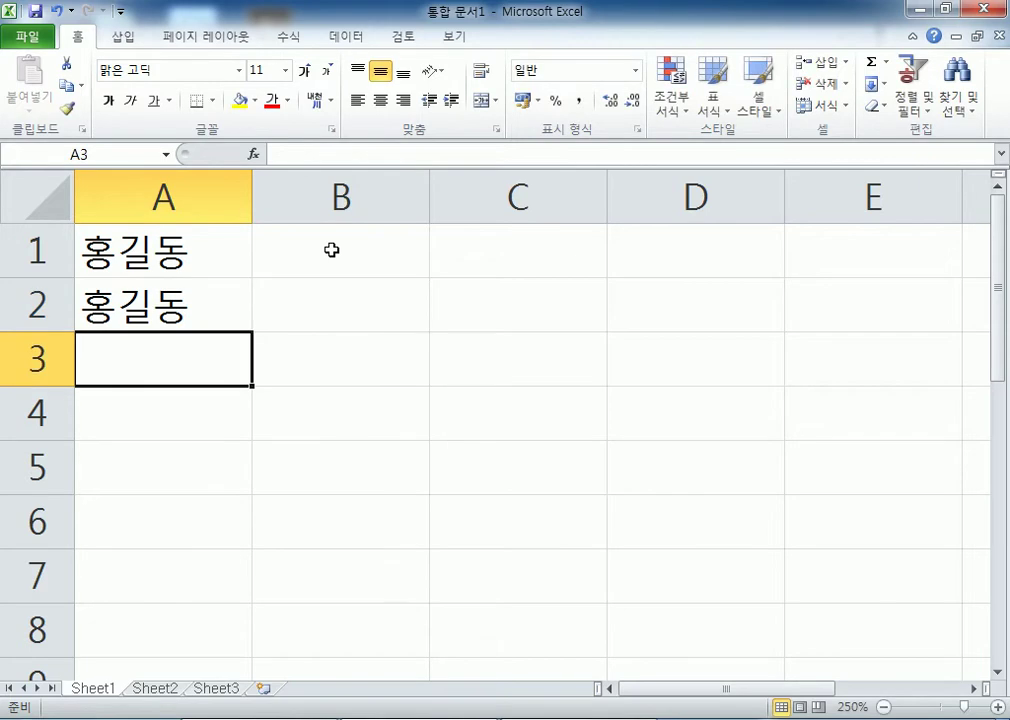
pyautogui.write('ghdrlfehd')
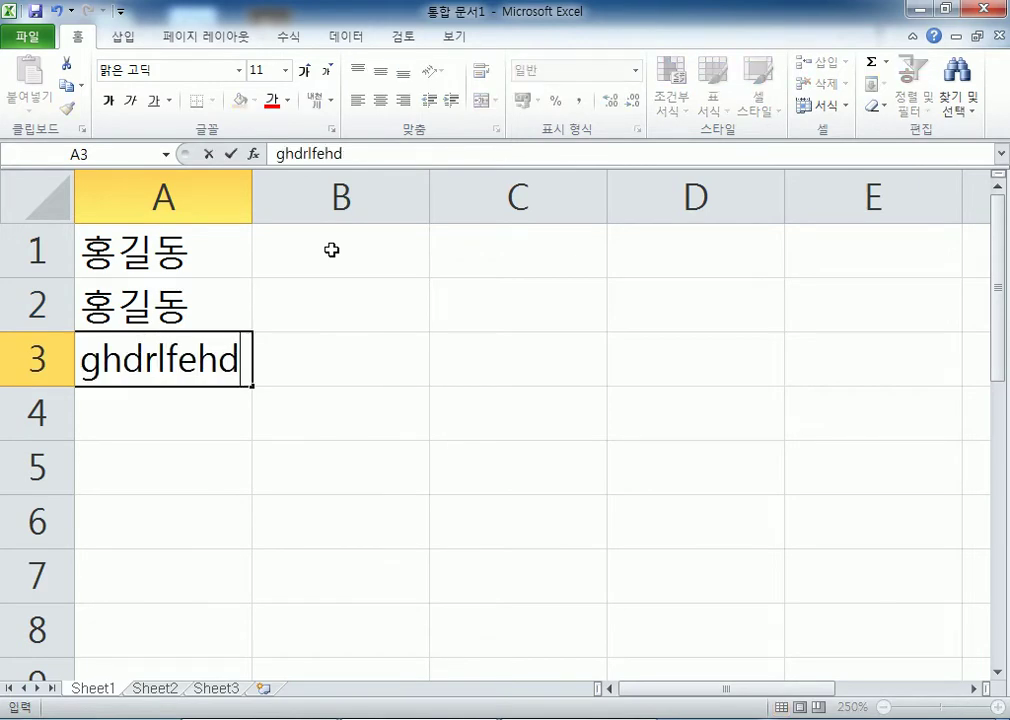
pyautogui.press('Return')
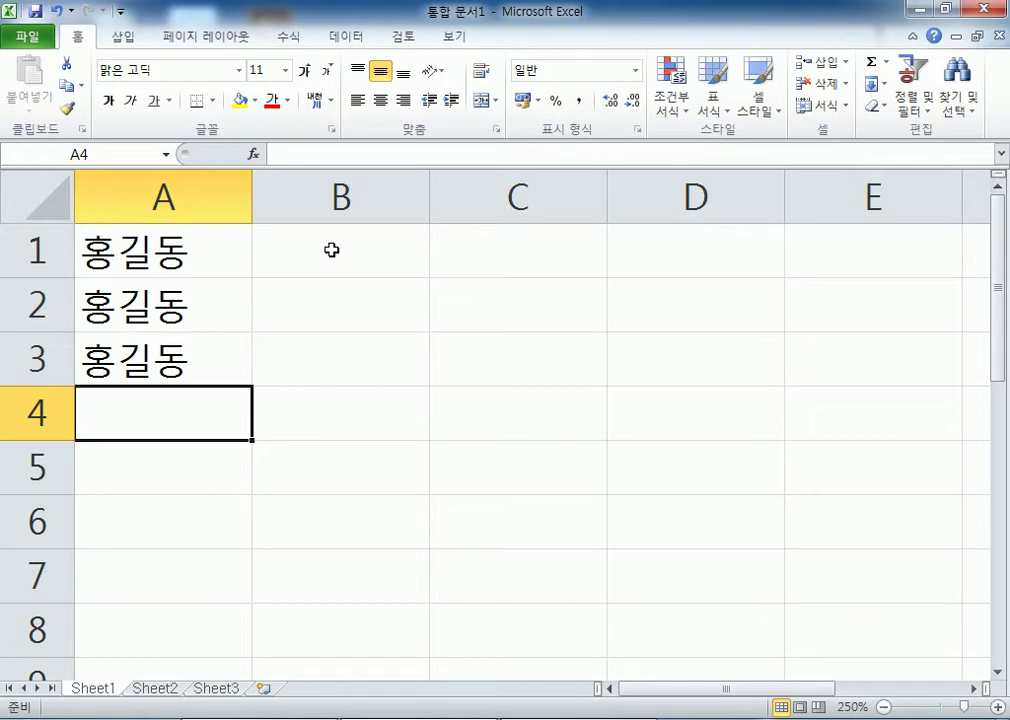
# Turn off 한/영 자동 고침 in the AutoCorrect options and confirm with OK.
pyautogui.click(27, 36)
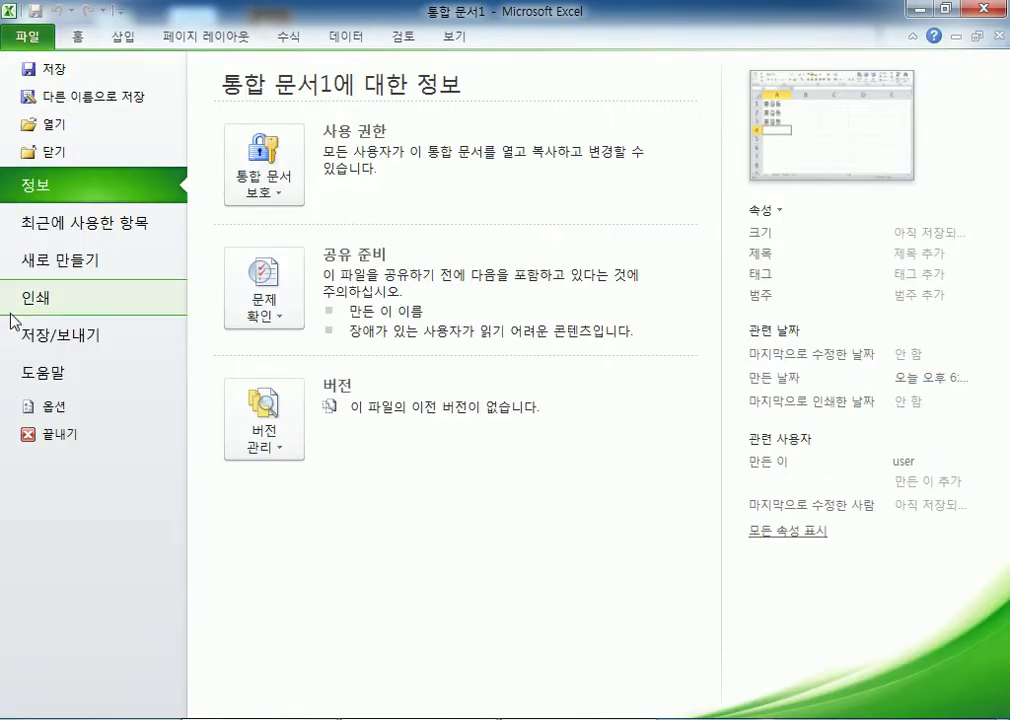
pyautogui.click(40, 408)
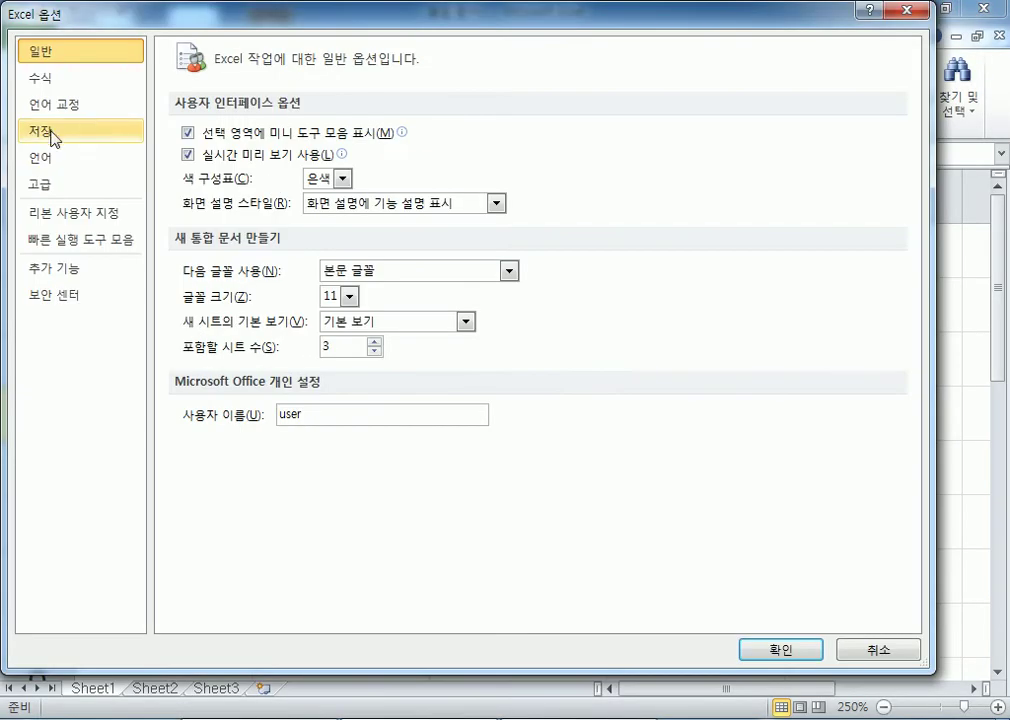
pyautogui.click(70, 104)
pyautogui.click(568, 140)
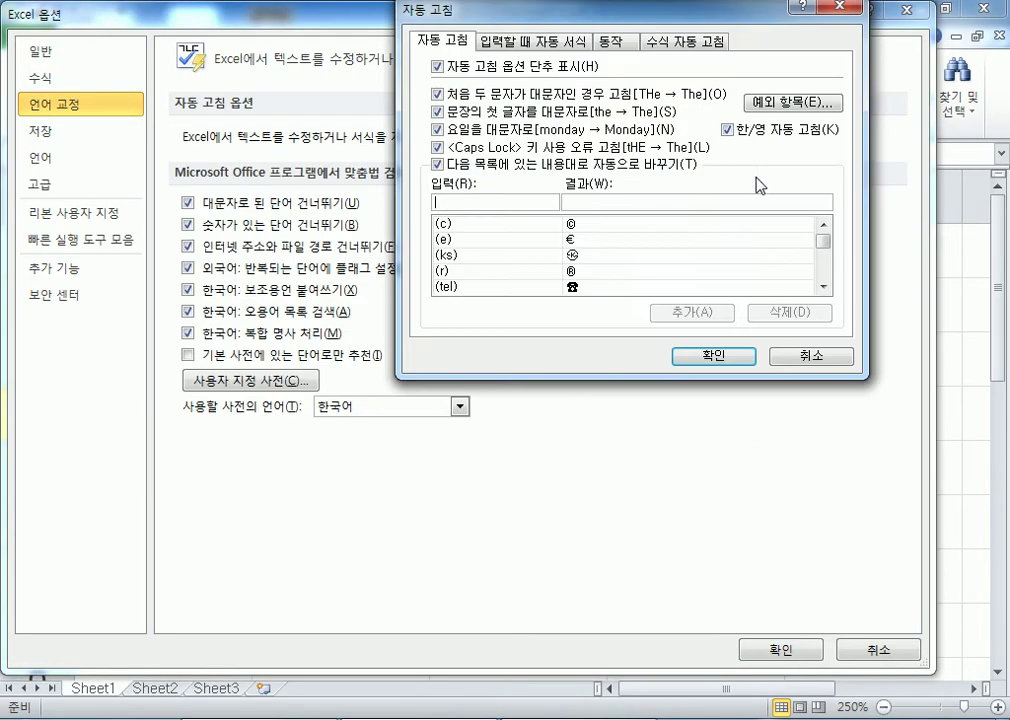
pyautogui.click(728, 129)
pyautogui.click(699, 357)
# Enter the same English-keyed name in A4, where it now stays unconverted.
pyautogui.press('Return')
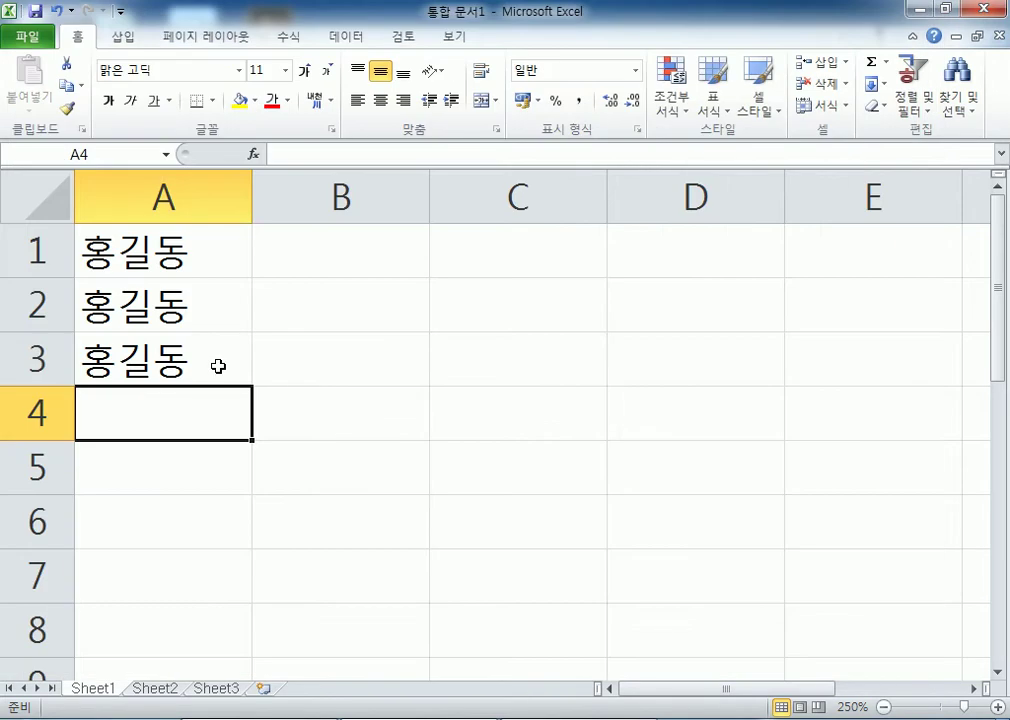
pyautogui.write('ghdrlfehd')
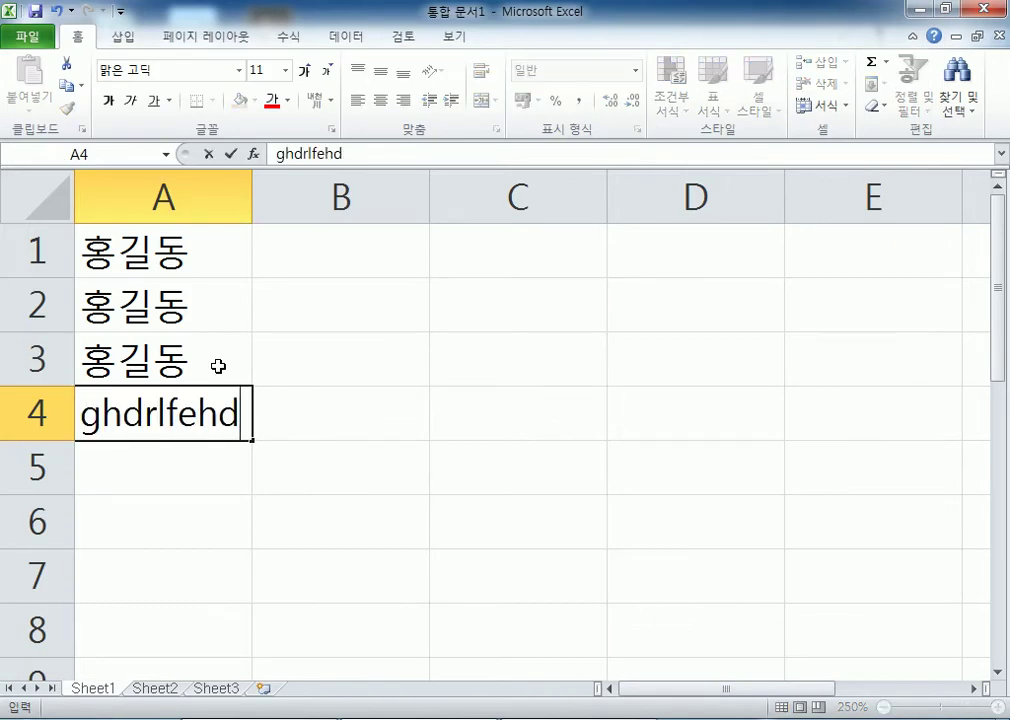
pyautogui.press('Return')
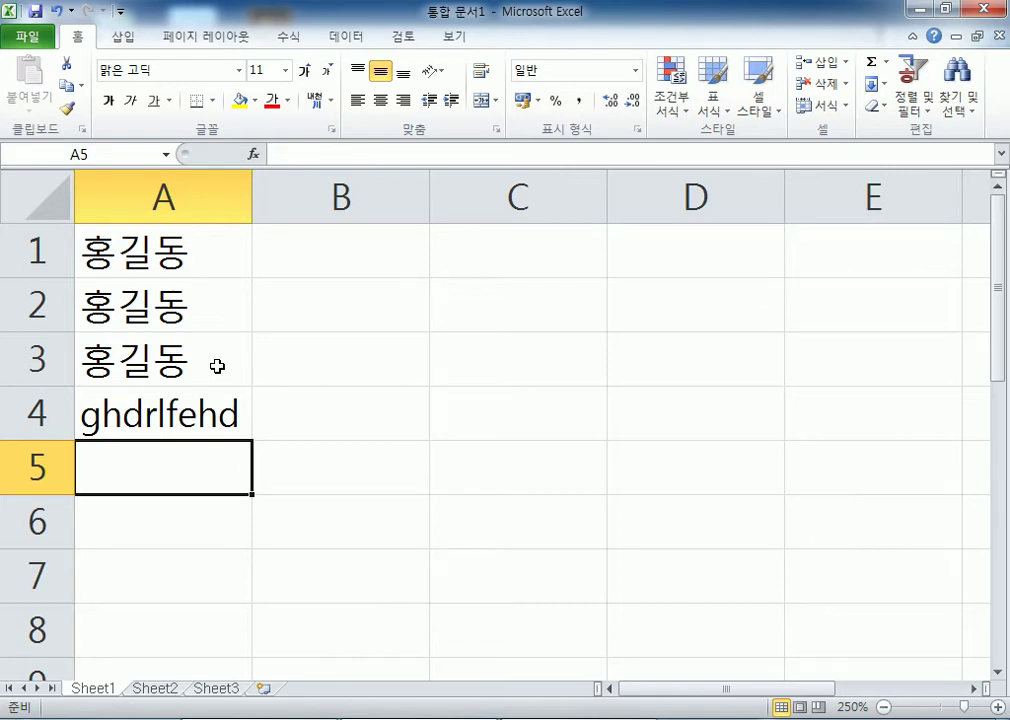
pyautogui.click(46, 37)
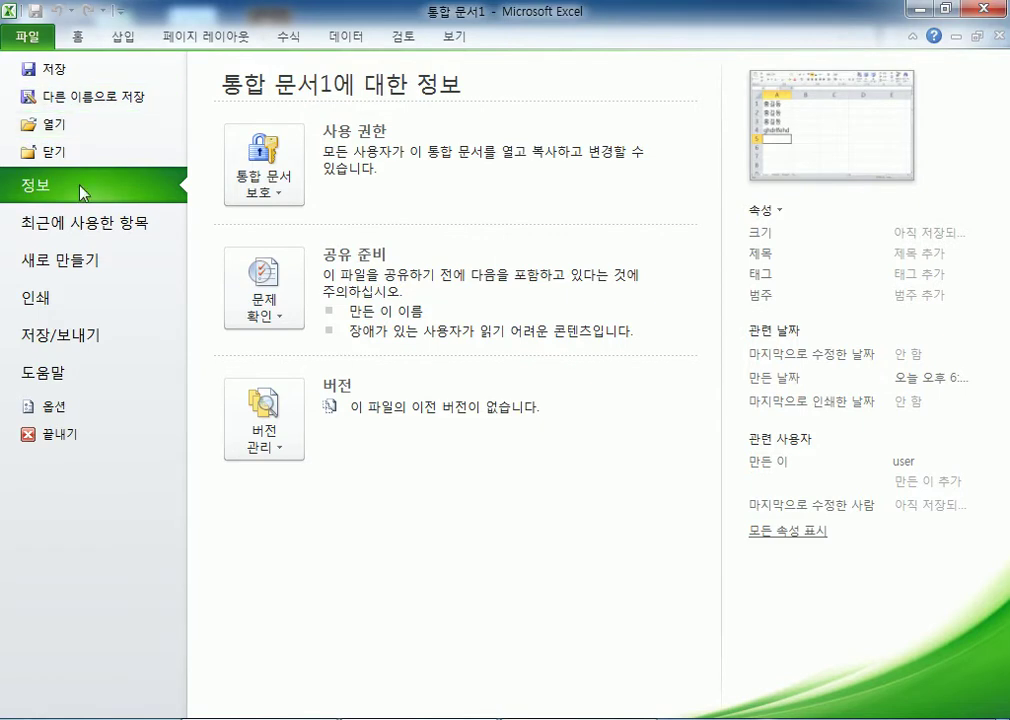
# Inspect the (tel) → ☎ AutoCorrect entry, cancel, and reopen the AutoCorrect dialog.
pyautogui.click(58, 406)
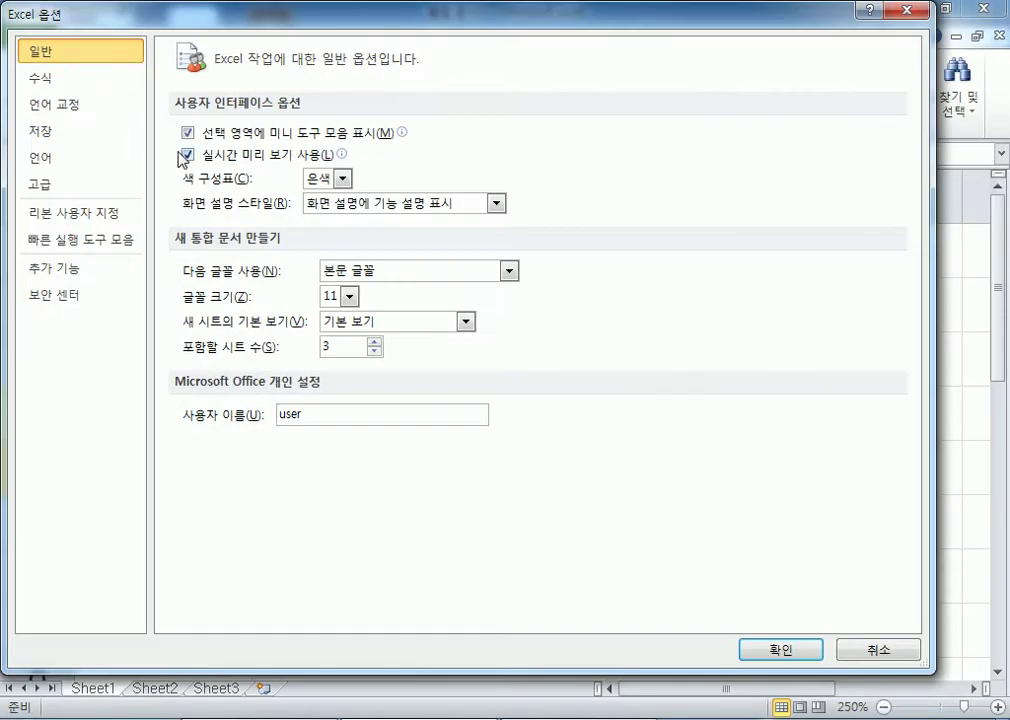
pyautogui.click(69, 105)
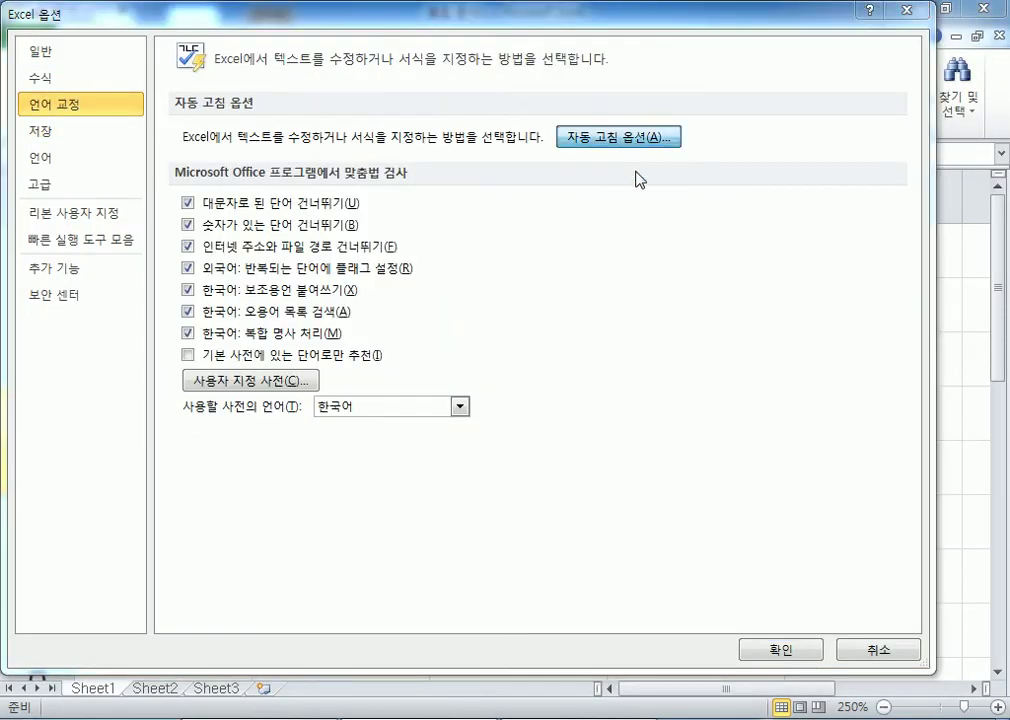
pyautogui.click(638, 140)
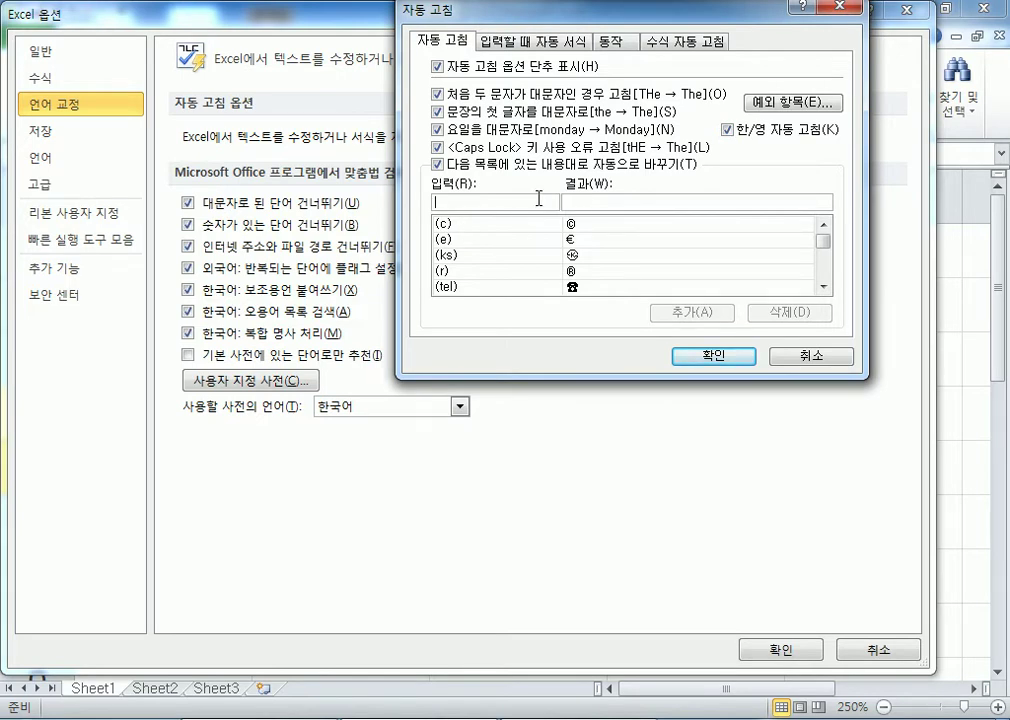
pyautogui.click(578, 287)
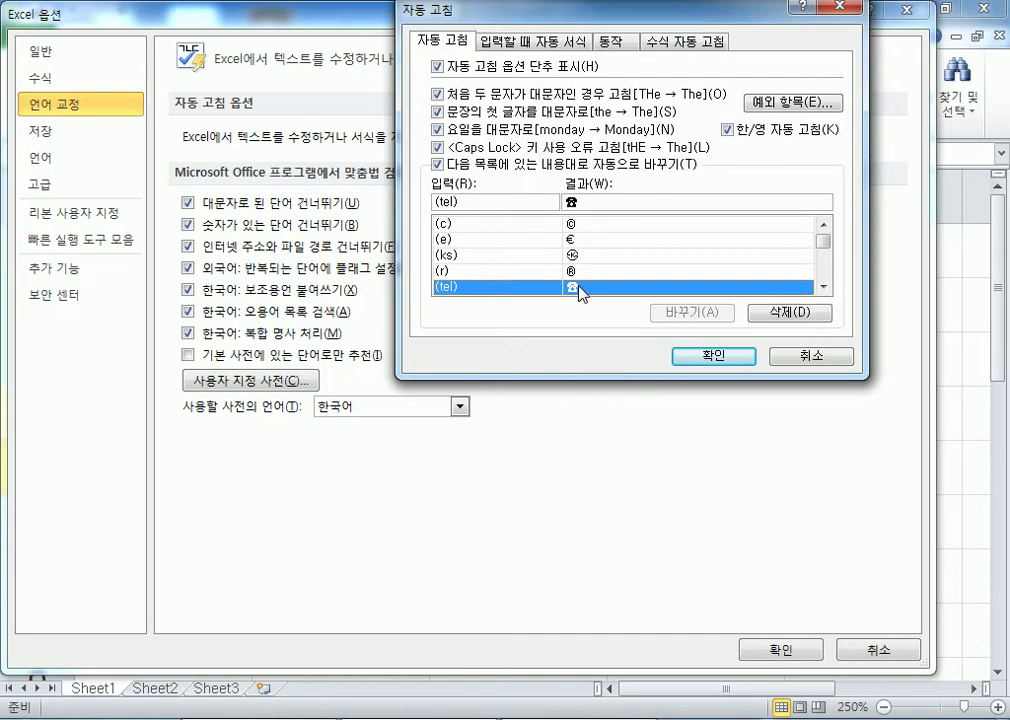
pyautogui.click(813, 359)
pyautogui.click(612, 138)
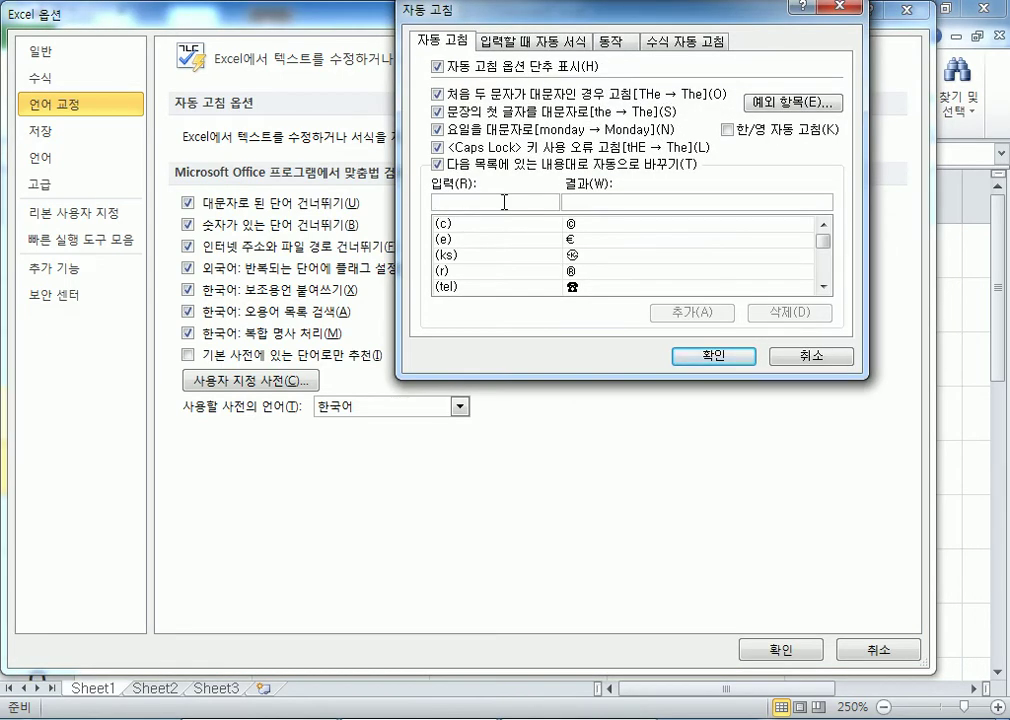
# Start a new AutoCorrect trigger, composing 직합 in Korean in the Replace box.
pyautogui.click(504, 202)
pyautogui.write('wi')
pyautogui.press('BackSpace')
pyautogui.press('BackSpace')
pyautogui.press('Hangul')
pyautogui.write('쎄')
pyautogui.press('BackSpace')
pyautogui.write('직합_')
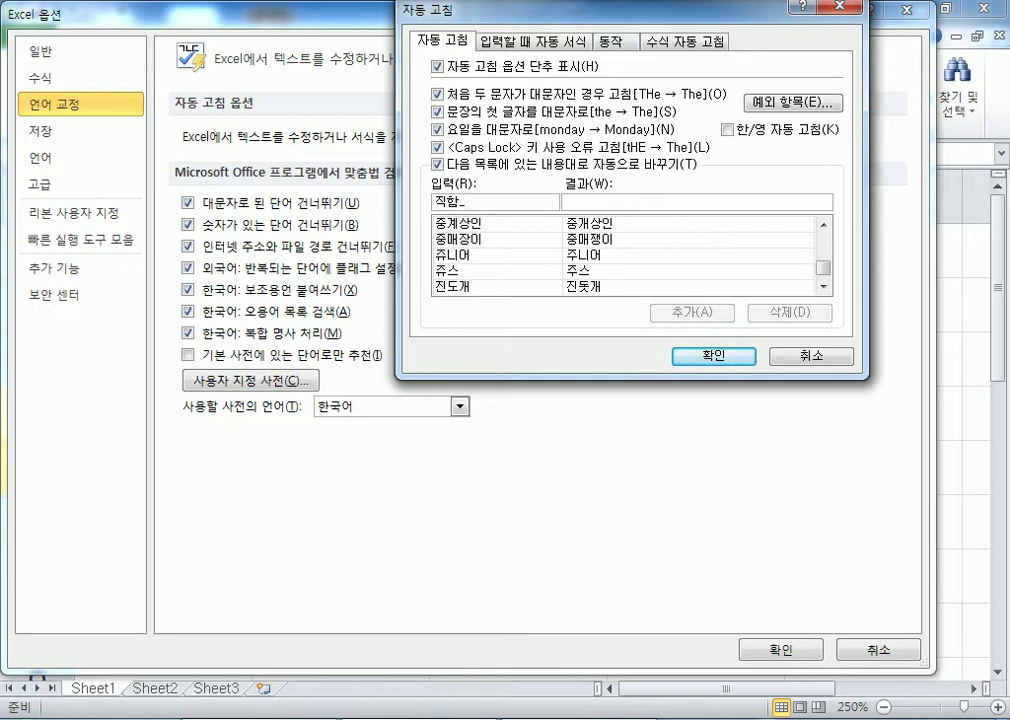
pyautogui.press('Home')
pyautogui.write('_')
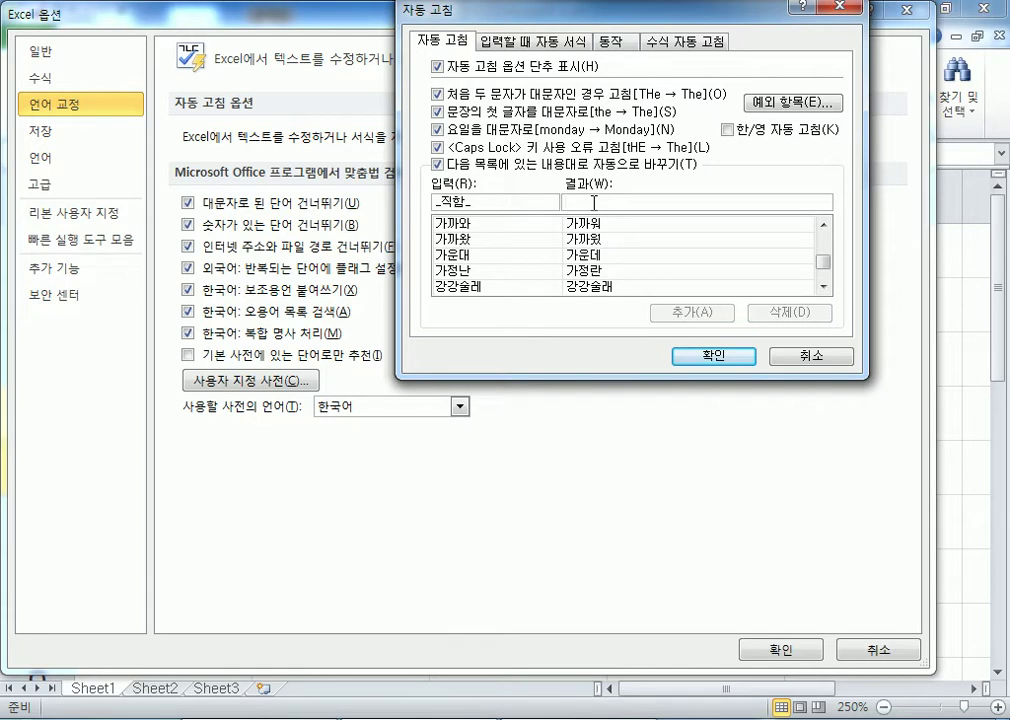
# Retype the trigger as (직함) and confirm the entry, closing AutoCorrect and Excel Options.
pyautogui.click(425, 201)
pyautogui.press('BackSpace')
pyautogui.press('BackSpace')
pyautogui.press('BackSpace')
pyautogui.press('BackSpace')
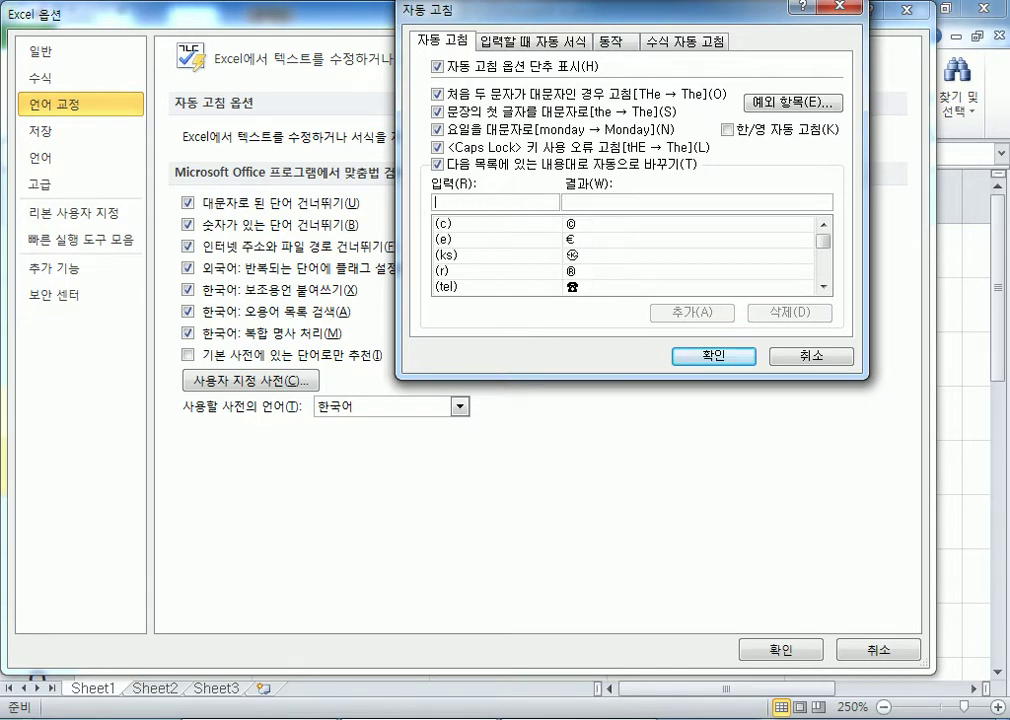
pyautogui.write('(직함')
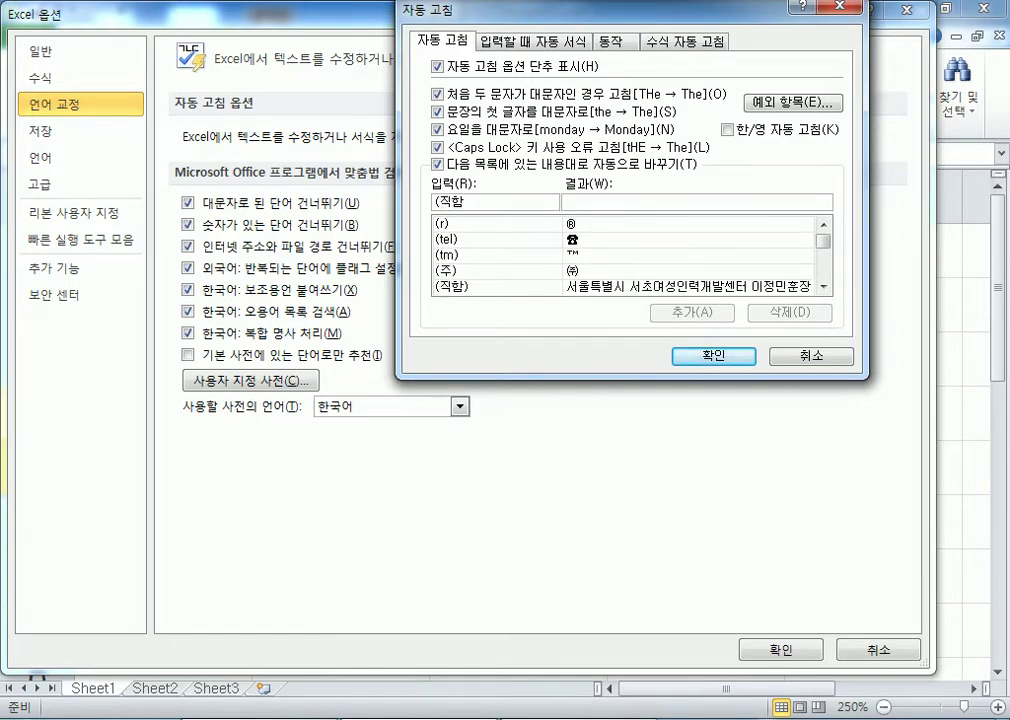
pyautogui.write(')')
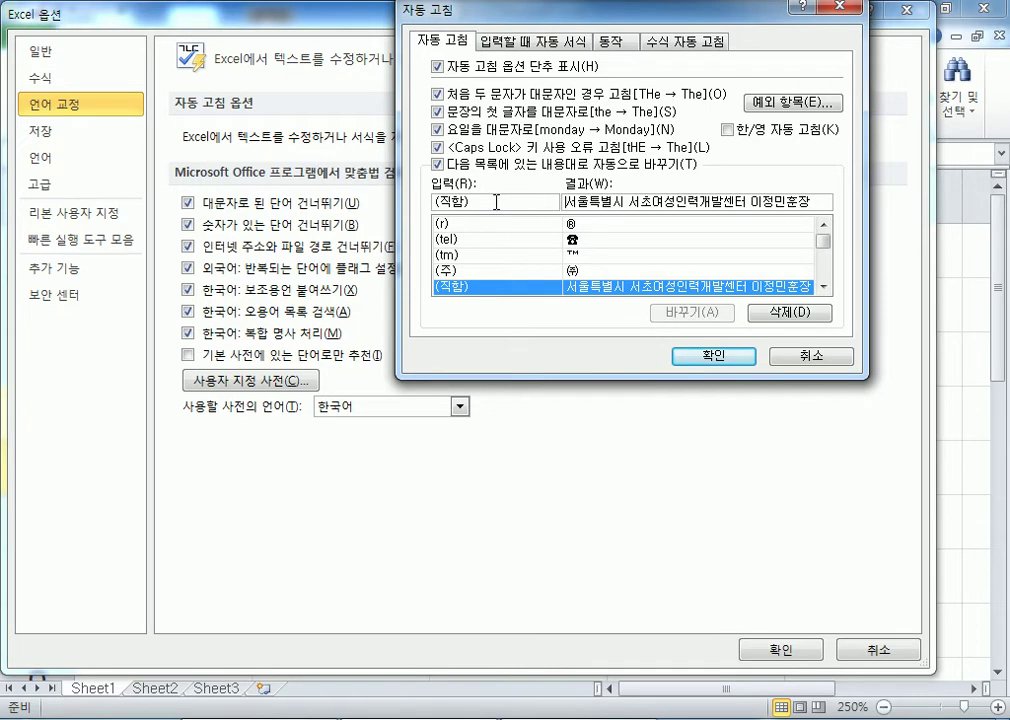
pyautogui.press('Return')
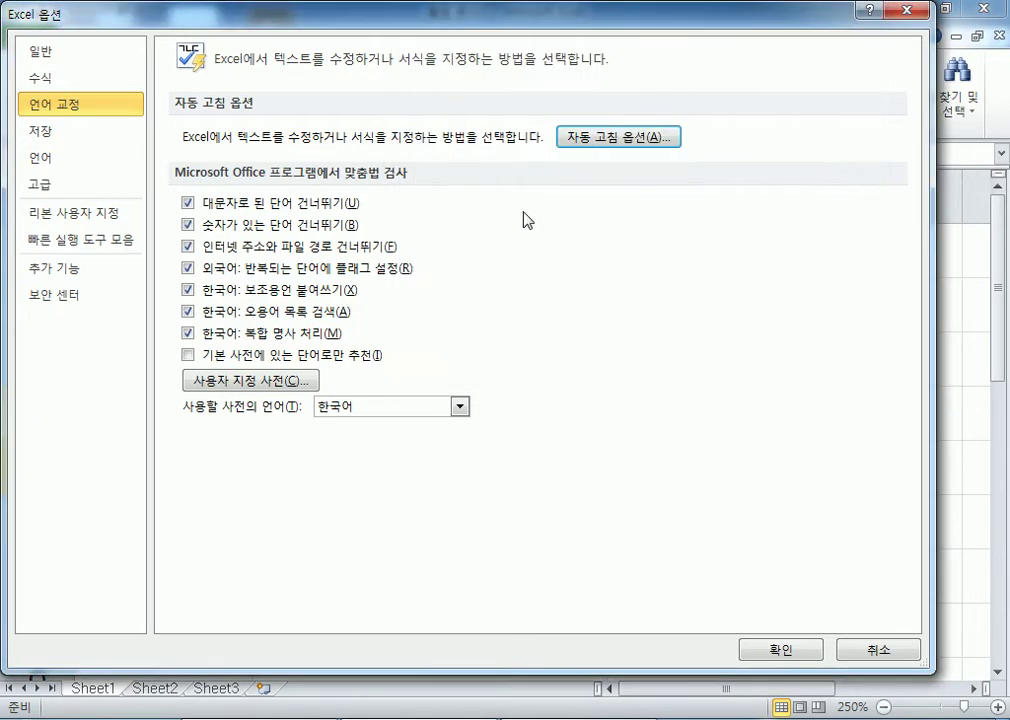
pyautogui.press('Return')
# Type (직함) in B1 so AutoCorrect expands it into the full centre-and-title text.
pyautogui.click(329, 266)
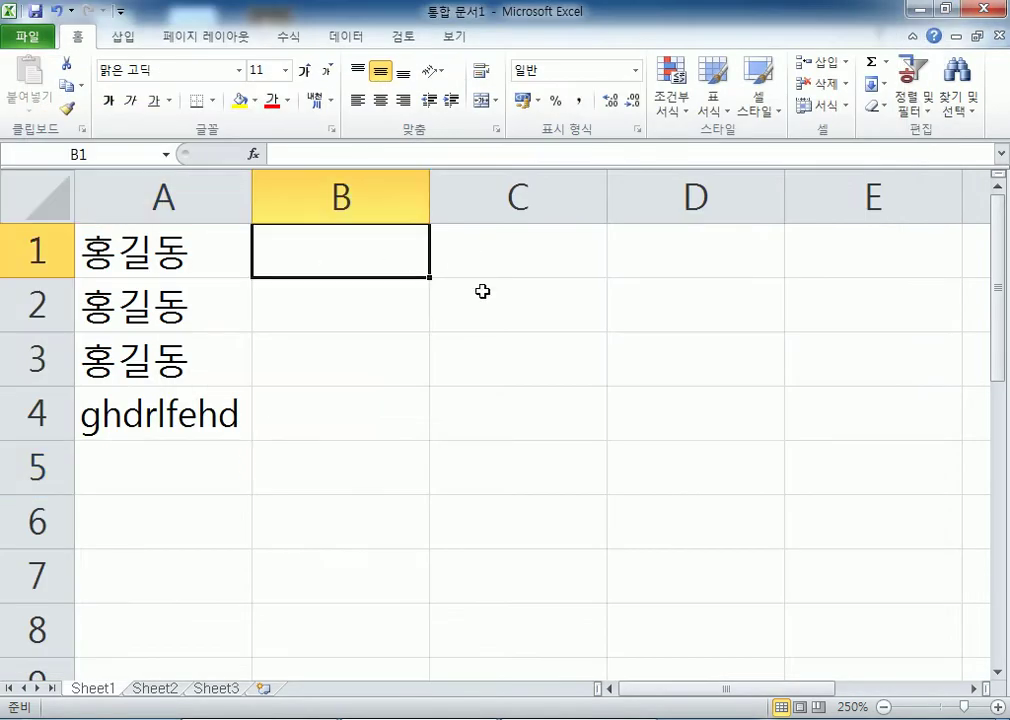
pyautogui.write('(직함)')
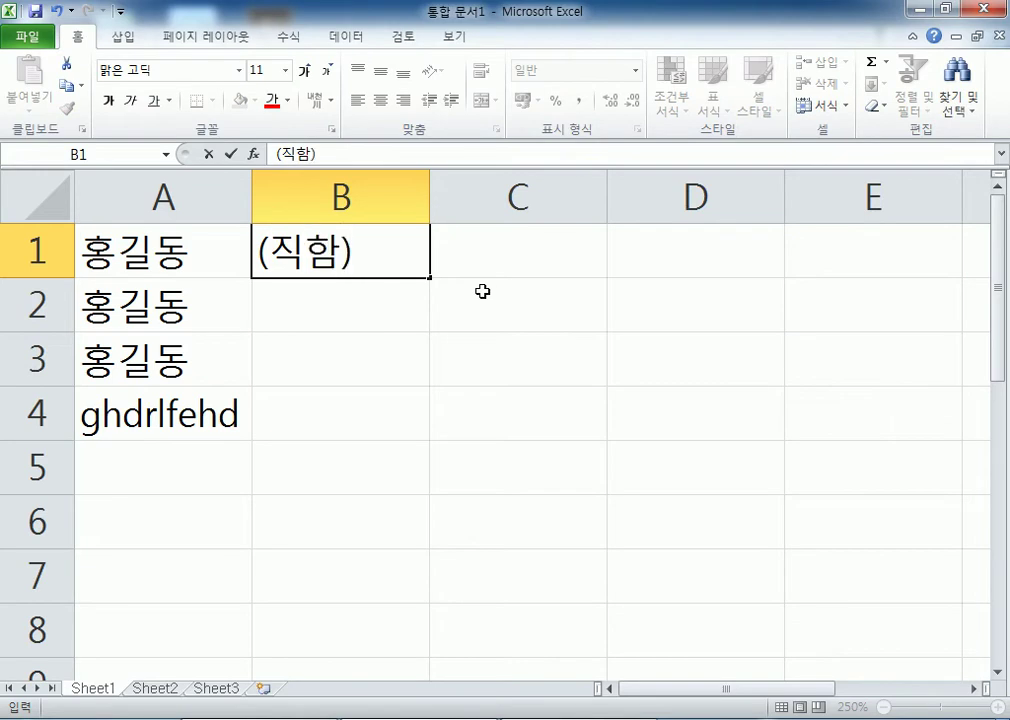
pyautogui.press('Return')
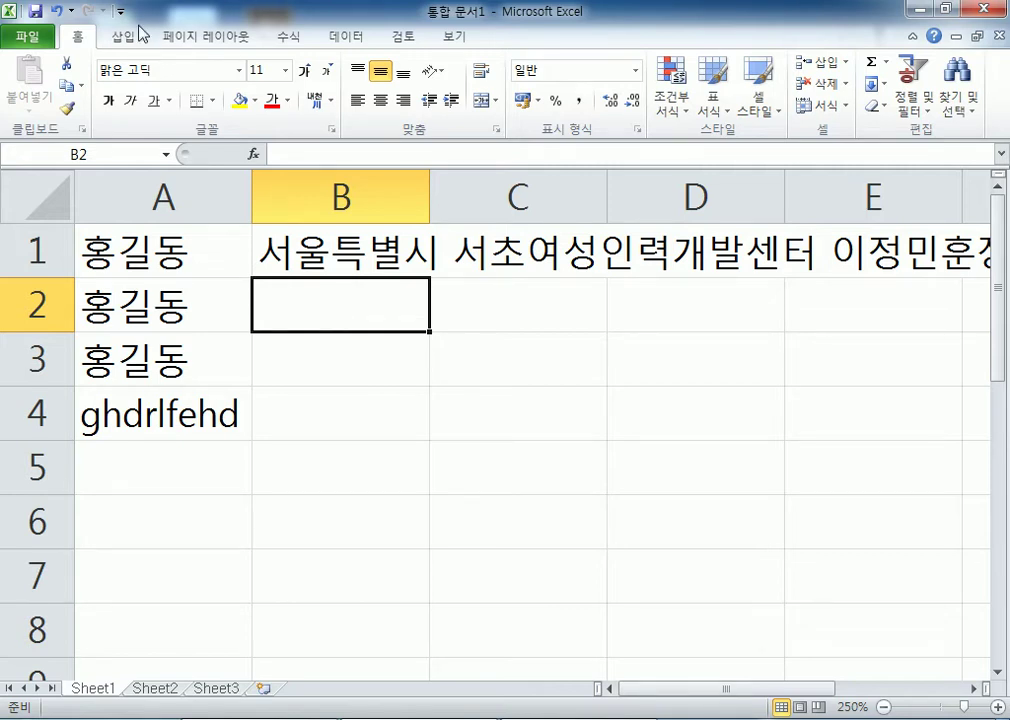
# Reopen AutoCorrect Options and enter (전화) as a new Replace trigger.
pyautogui.click(14, 40)
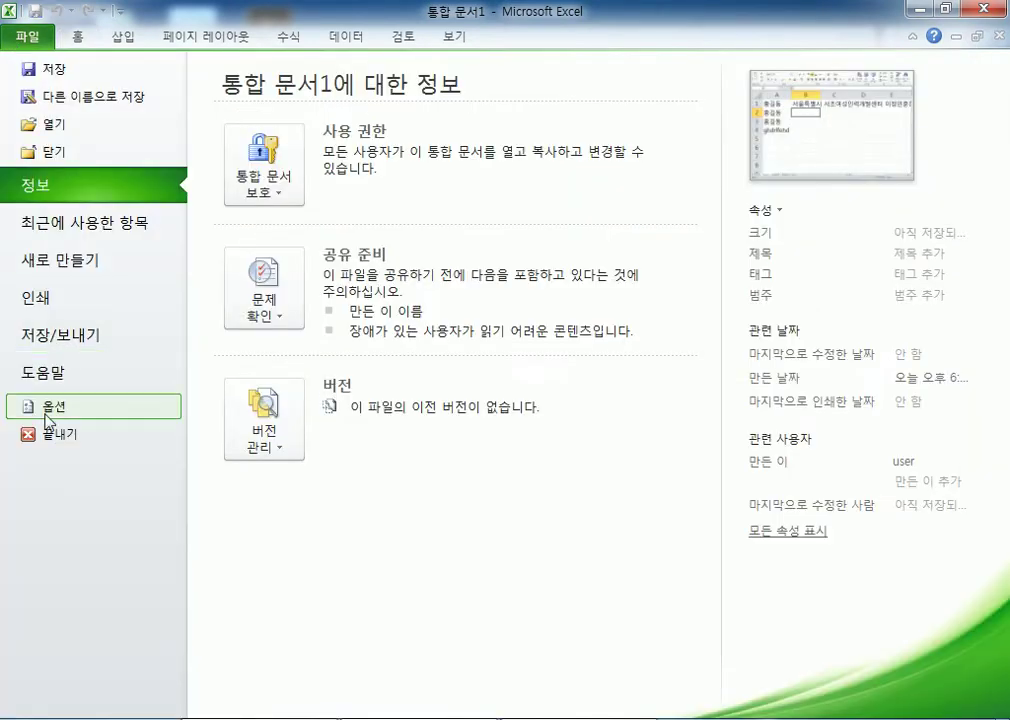
pyautogui.click(45, 405)
pyautogui.click(68, 103)
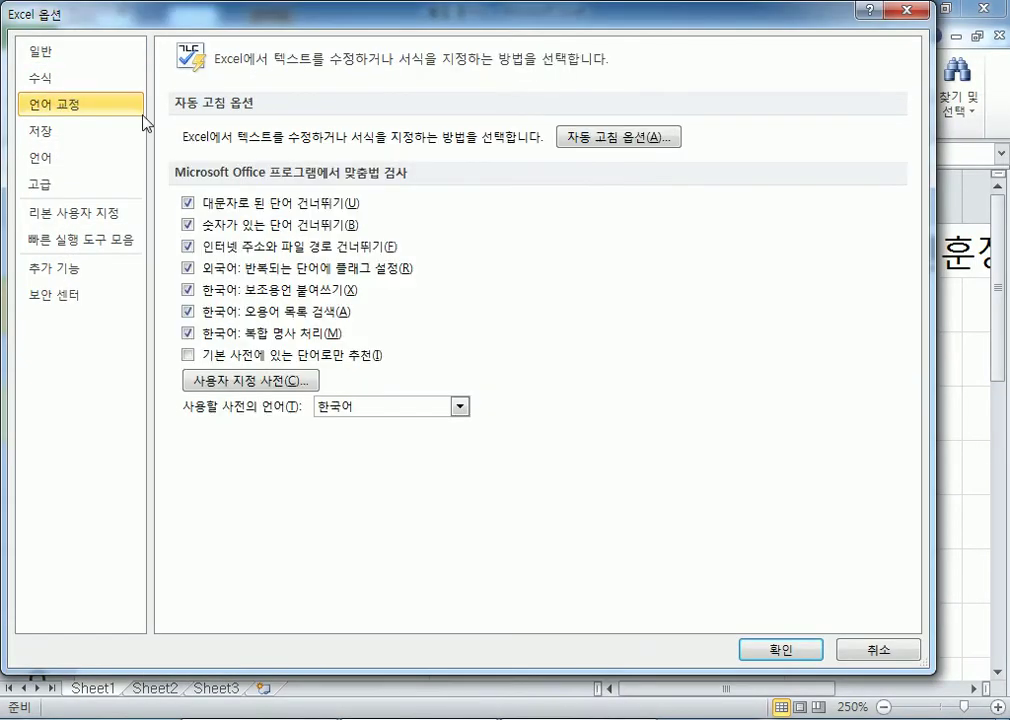
pyautogui.click(621, 142)
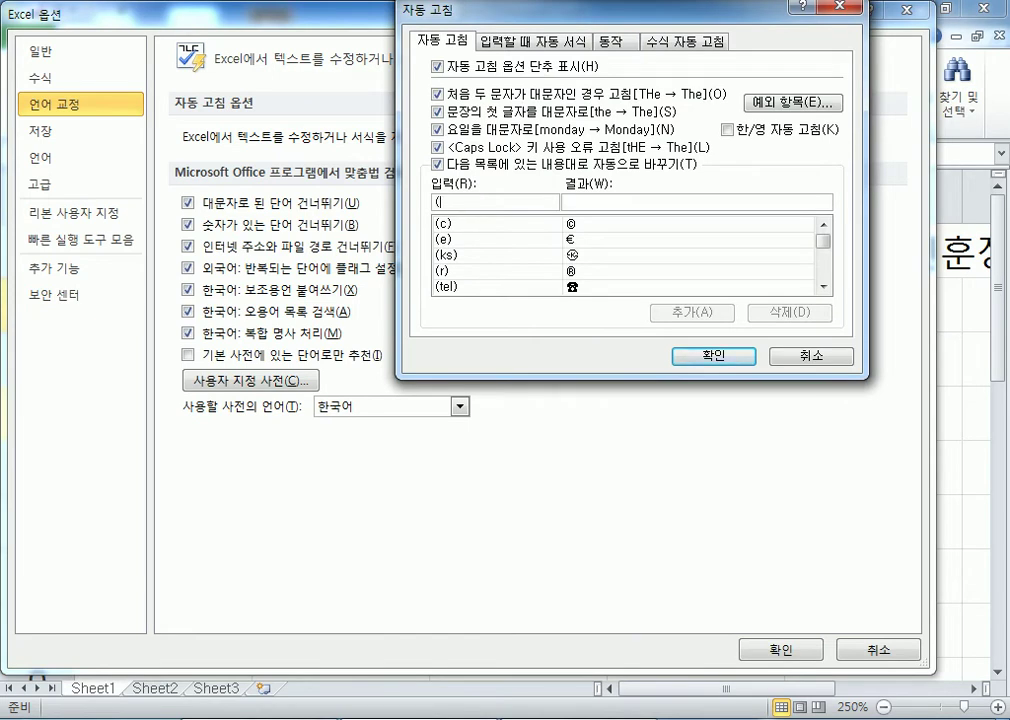
pyautogui.write('(wjs')
pyautogui.write('gh')
pyautogui.press('BackSpace')
pyautogui.press('BackSpace')
pyautogui.press('BackSpace')
pyautogui.press('BackSpace')
pyautogui.write('wjs')
pyautogui.press('BackSpace')
pyautogui.write('전화)')
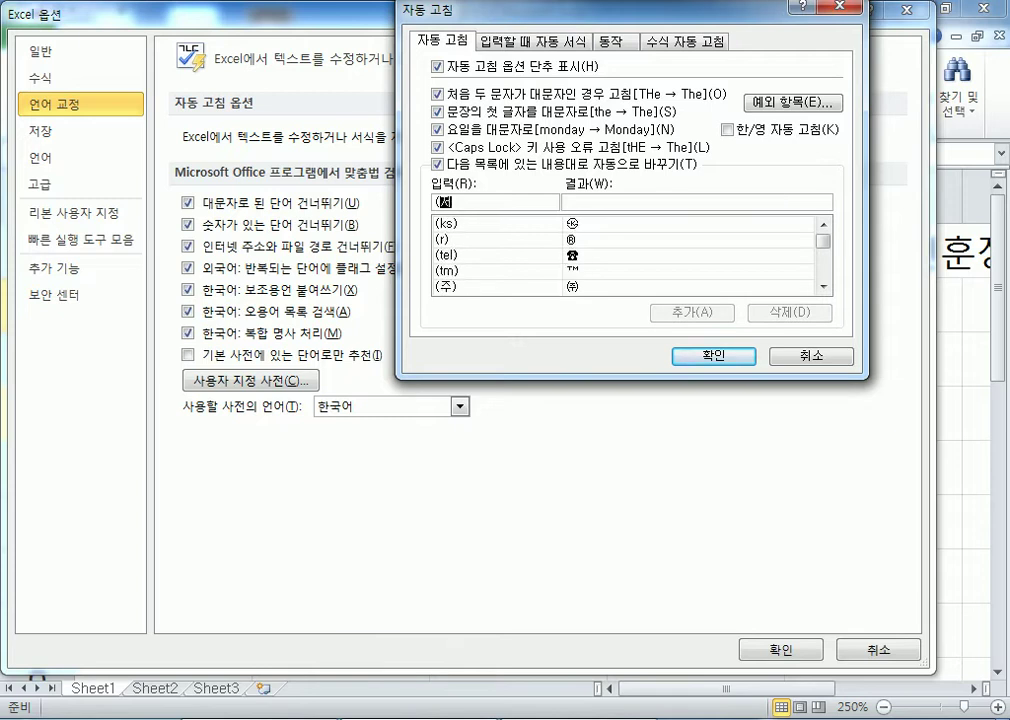
# Try ▣ and a telephone symbol in the With box, then clear it again.
pyautogui.click(581, 202)
pyautogui.write('▣')
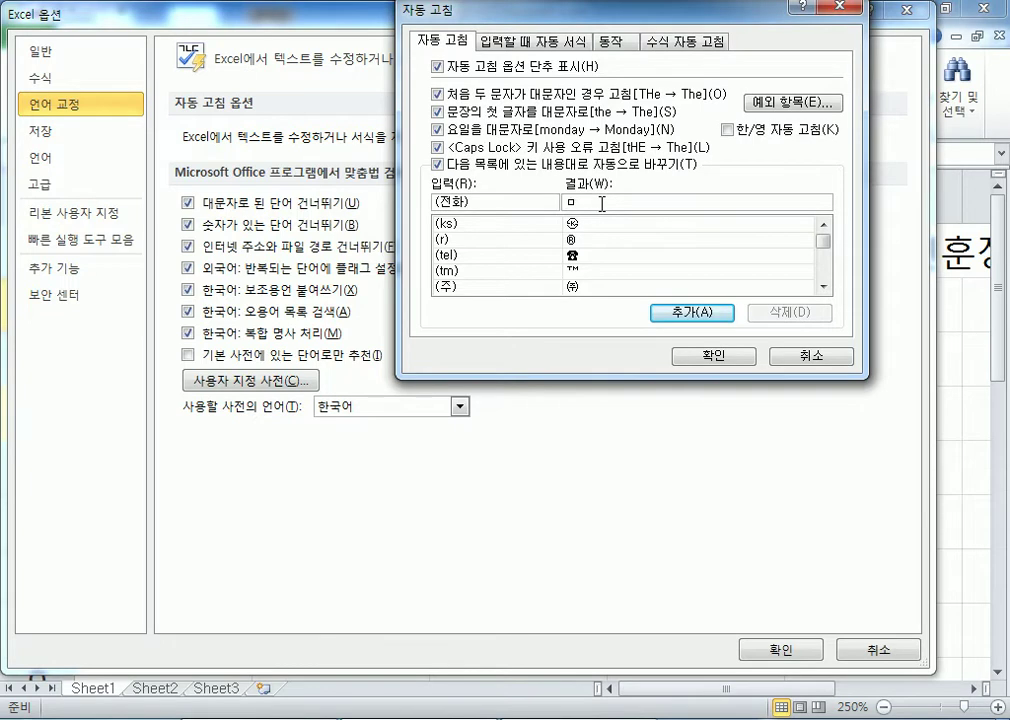
pyautogui.press('Hangul_Hanja')
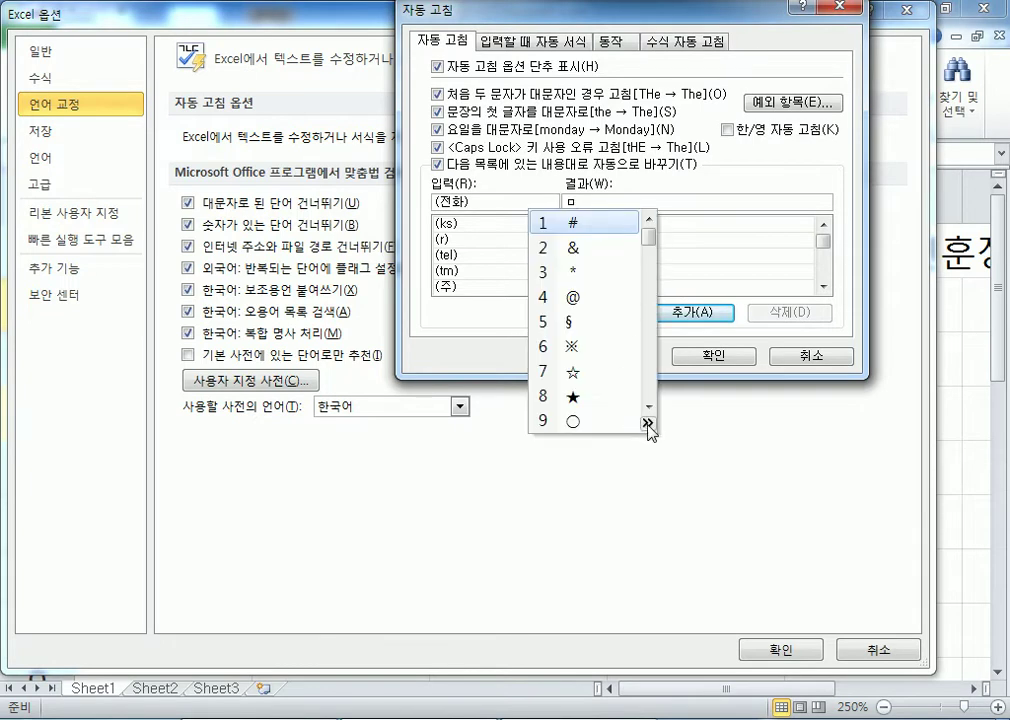
pyautogui.click(651, 420)
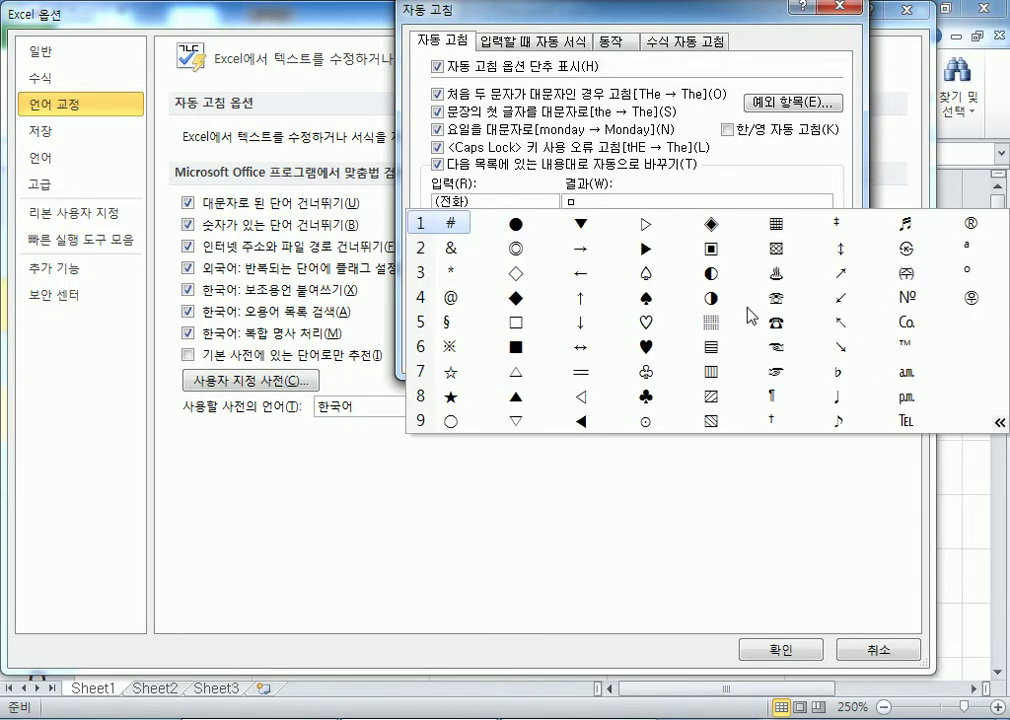
pyautogui.click(777, 320)
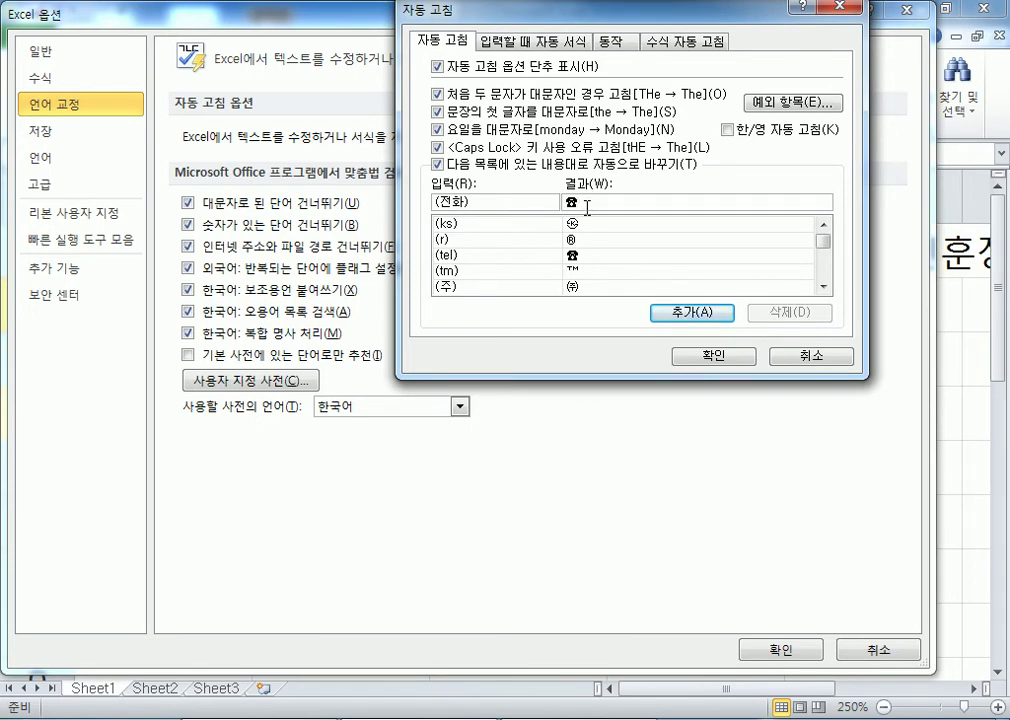
pyautogui.press('BackSpace')
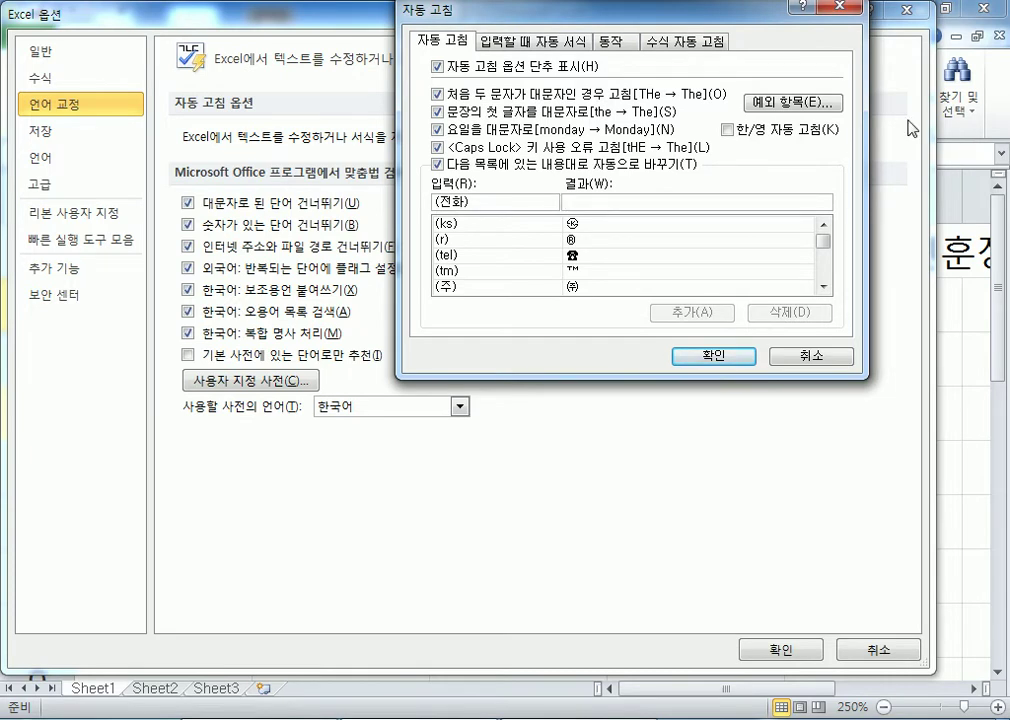
pyautogui.moveTo(560, 10); pyautogui.dragTo(497, 10)
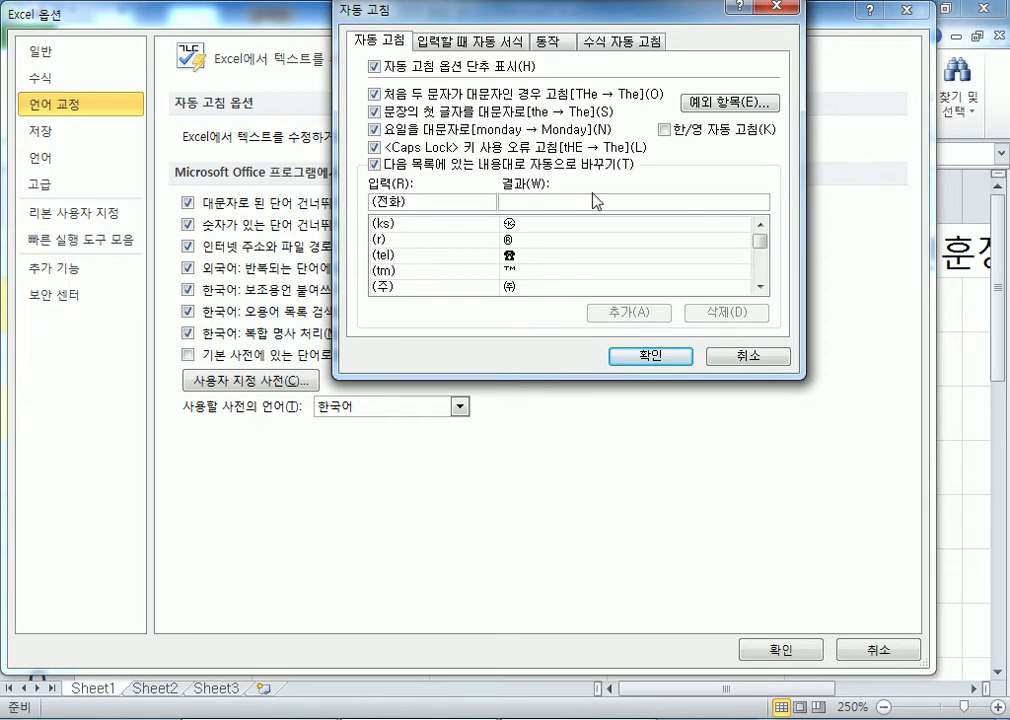
# Launch Character Map from Start > All Programs > Accessories > System Tools.
pyautogui.press('super')
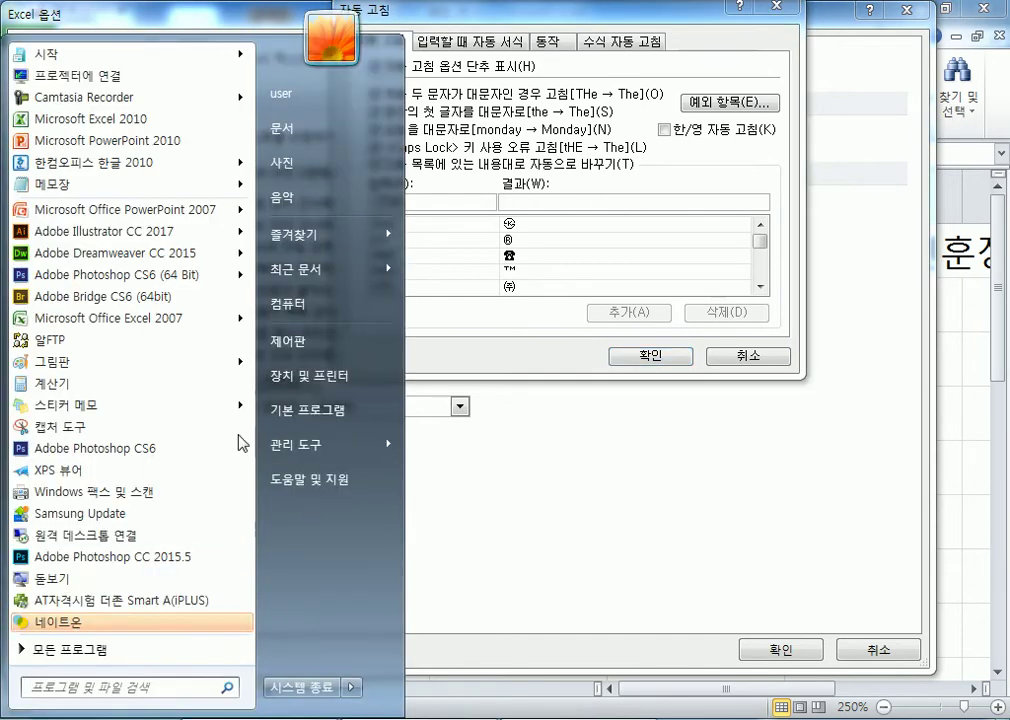
pyautogui.click(70, 649)
pyautogui.scroll(-4, 101, 320)
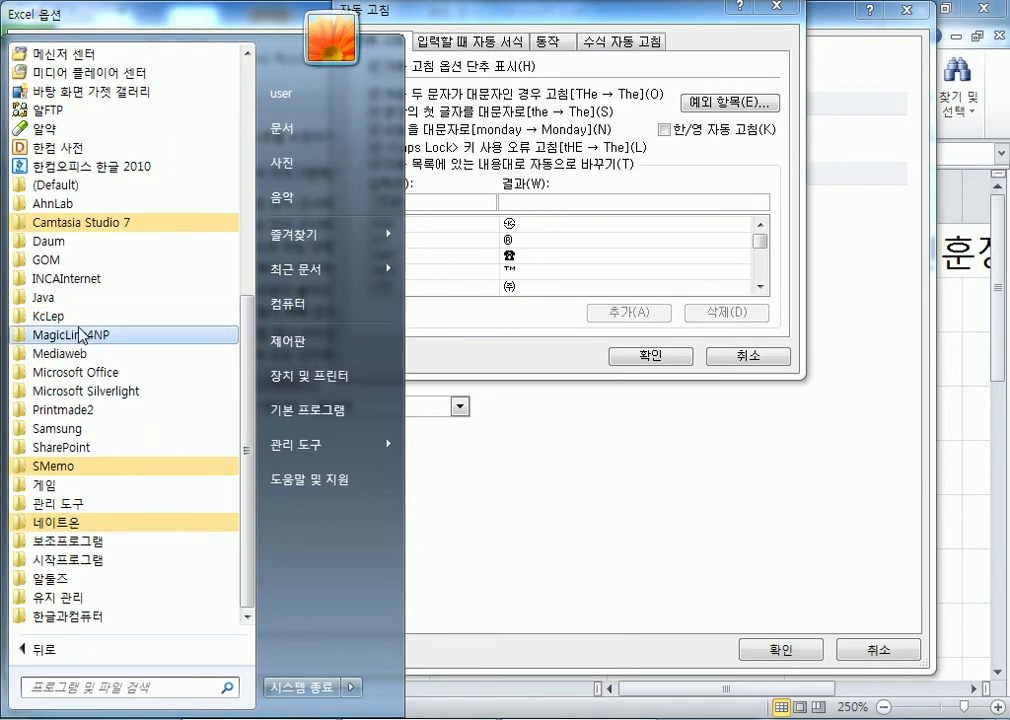
pyautogui.click(55, 541)
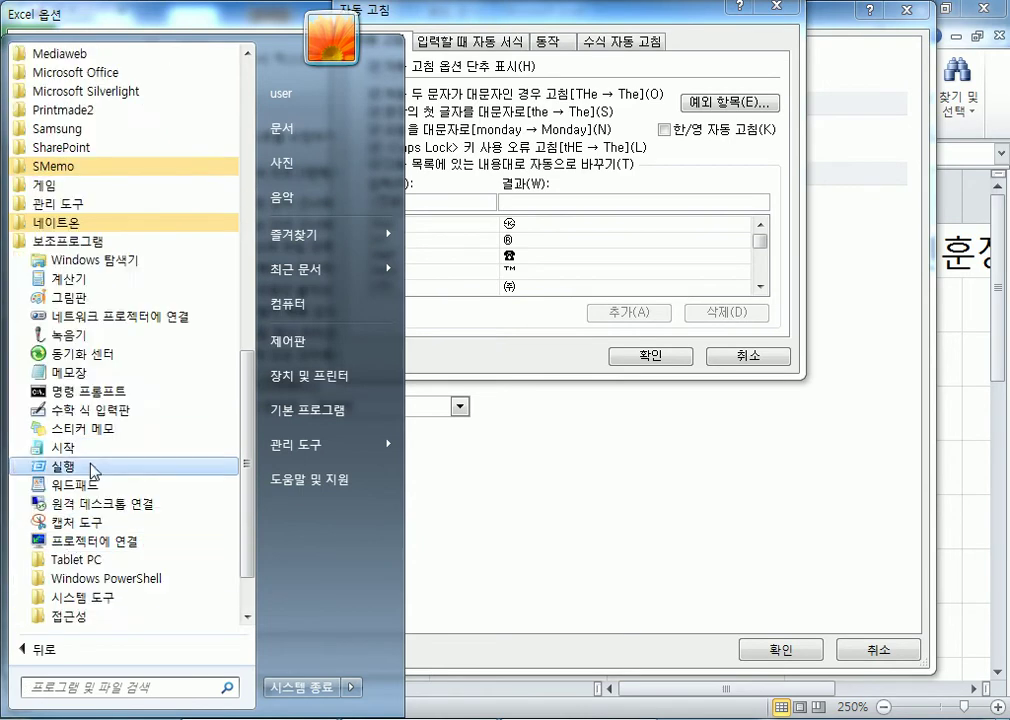
pyautogui.click(90, 521)
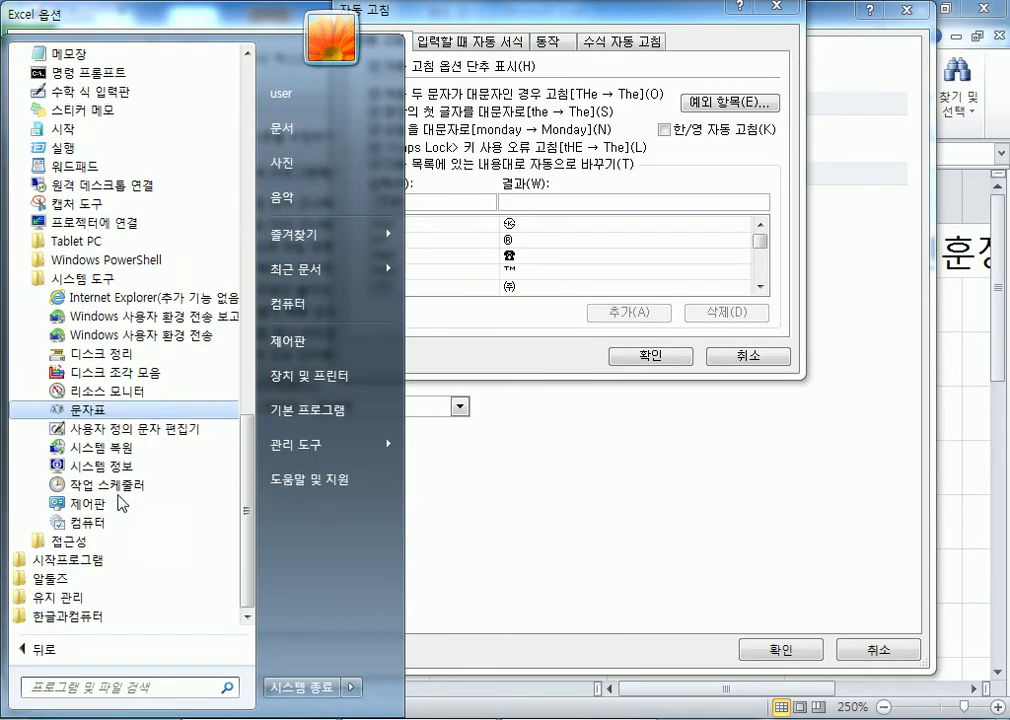
pyautogui.click(103, 418)
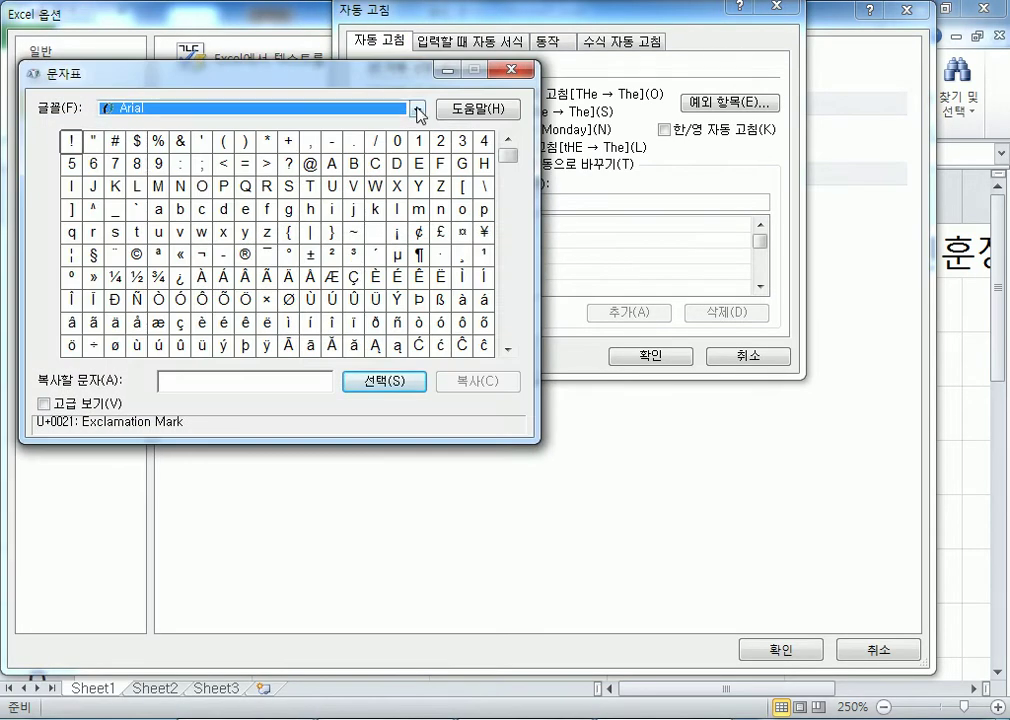
pyautogui.moveTo(510, 157); pyautogui.dragTo(514, 322)
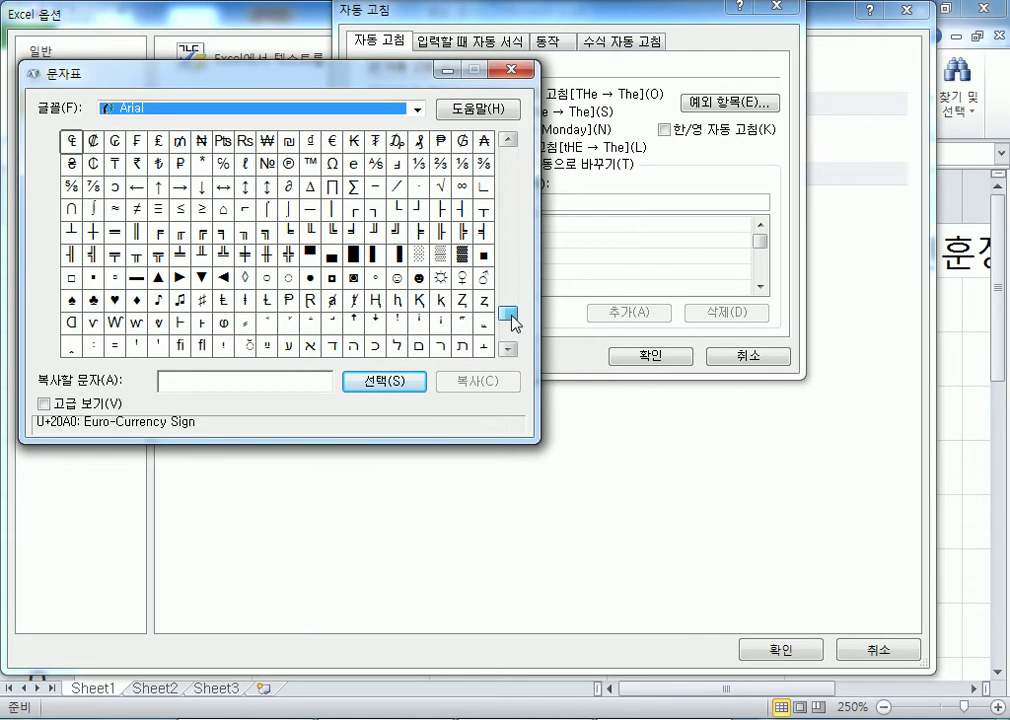
# Copy the Wingdings open-book symbol and paste it into the (전화) With box, showing as &.
pyautogui.click(187, 108)
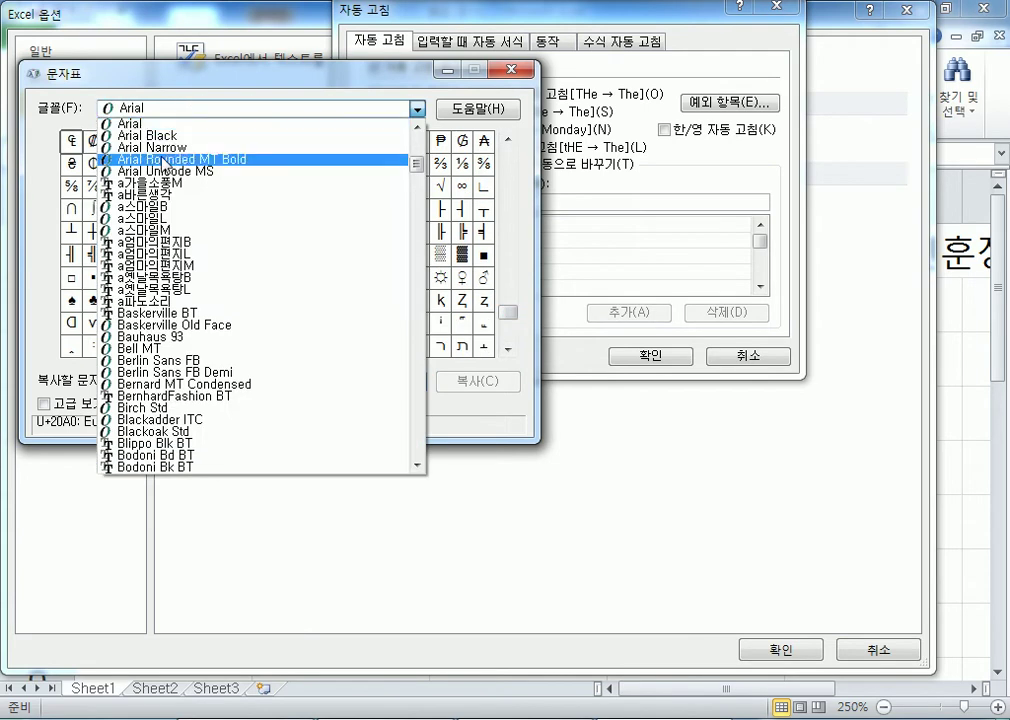
pyautogui.scroll(-9, 247, 282)
pyautogui.moveTo(416, 181); pyautogui.dragTo(417, 387)
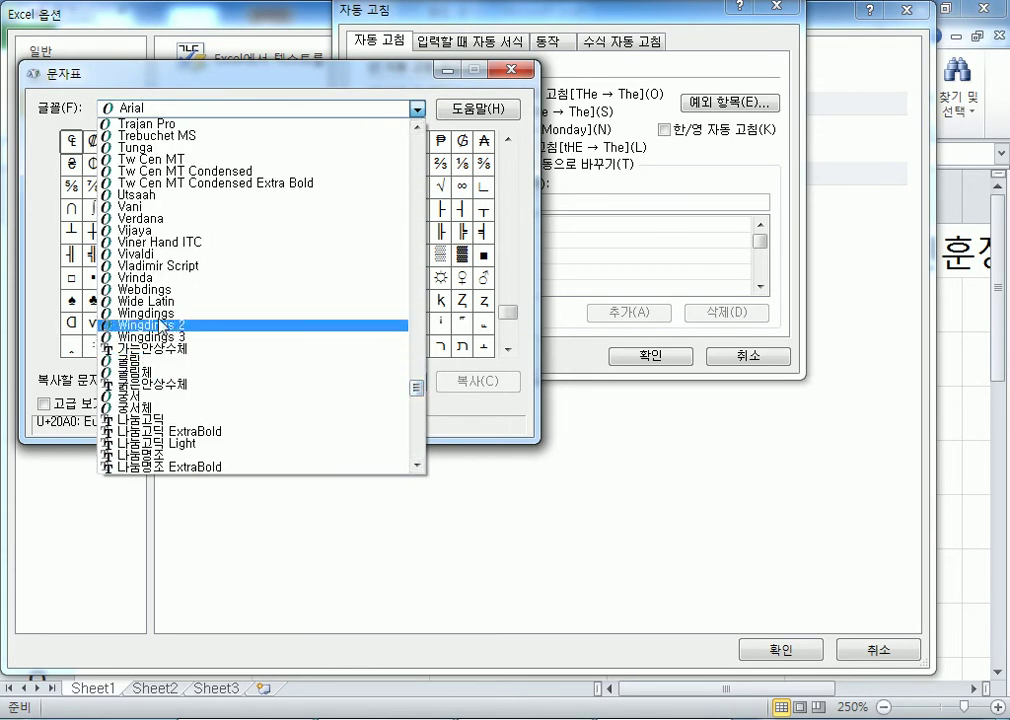
pyautogui.click(145, 313)
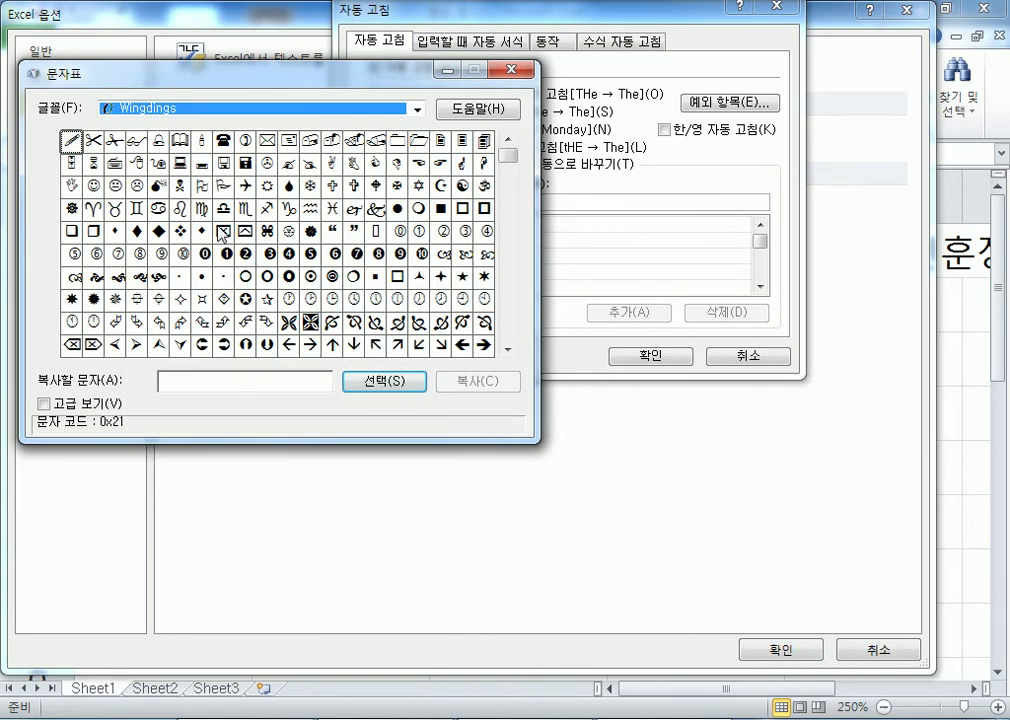
pyautogui.click(181, 139)
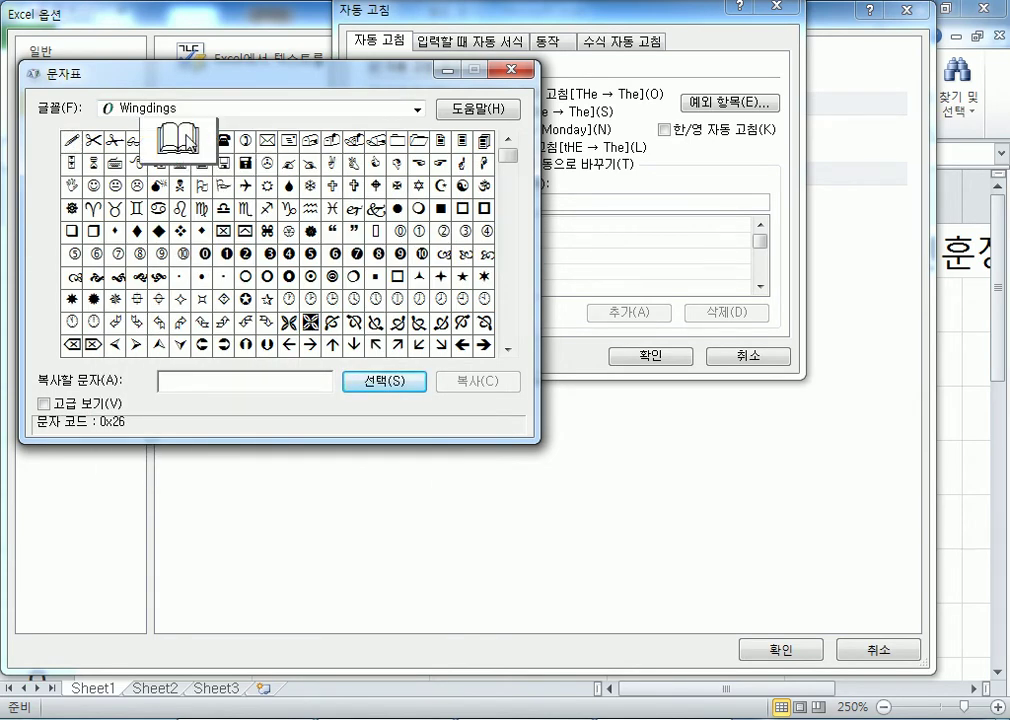
pyautogui.click(383, 382)
pyautogui.click(456, 386)
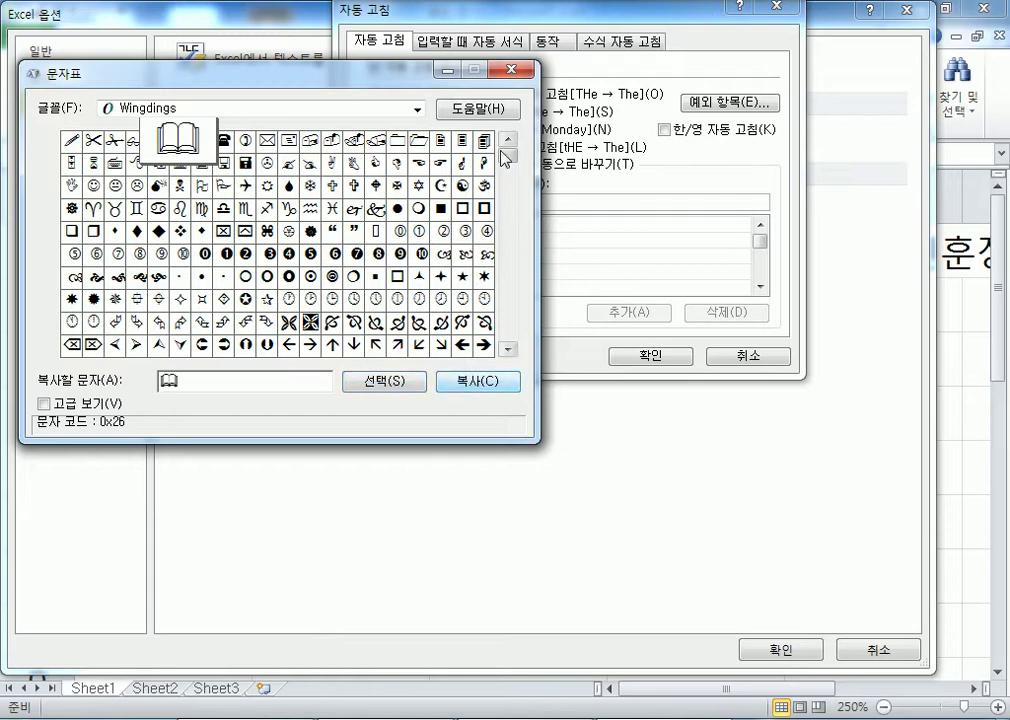
pyautogui.click(611, 203)
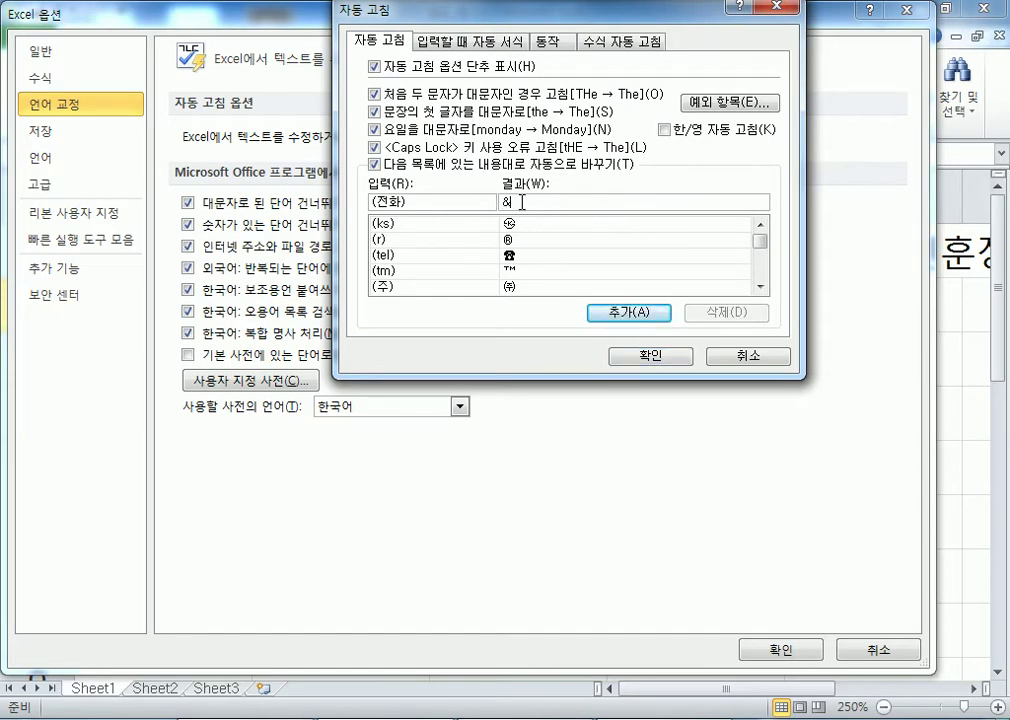
pyautogui.hotkey('alt', 'Tab')
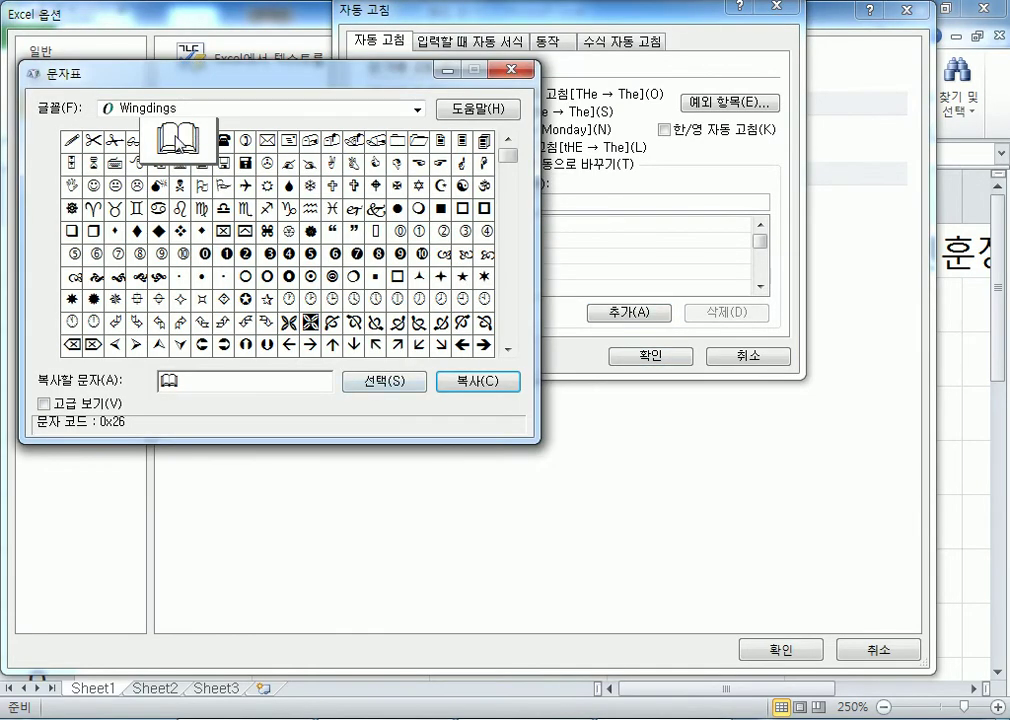
pyautogui.moveTo(299, 78); pyautogui.dragTo(350, 285)
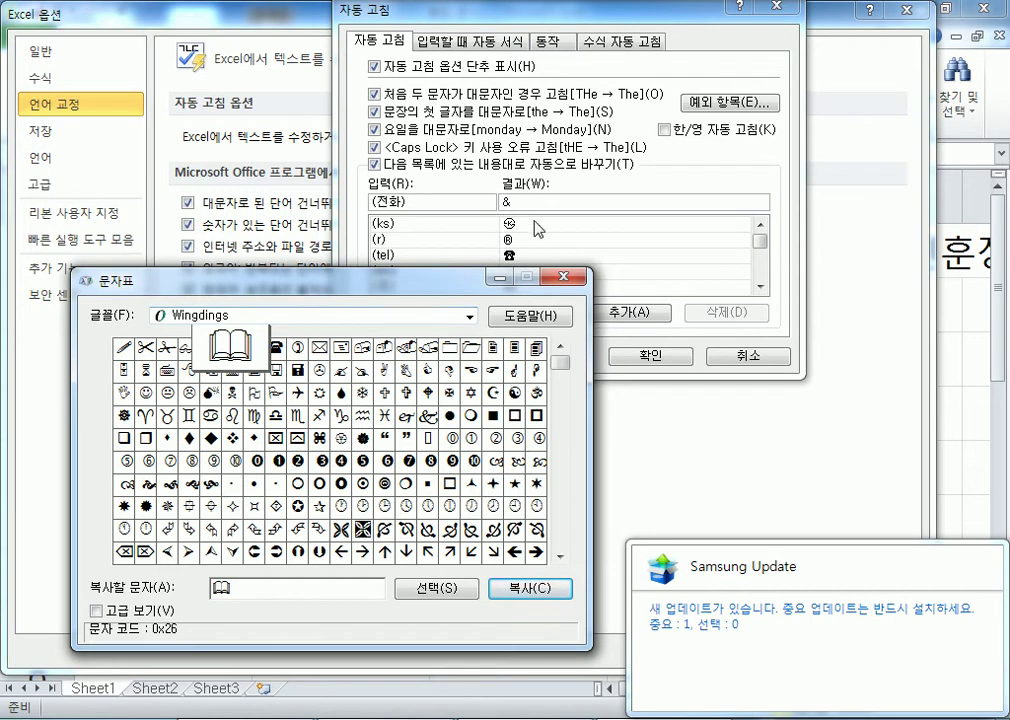
pyautogui.moveTo(294, 296); pyautogui.dragTo(284, 259)
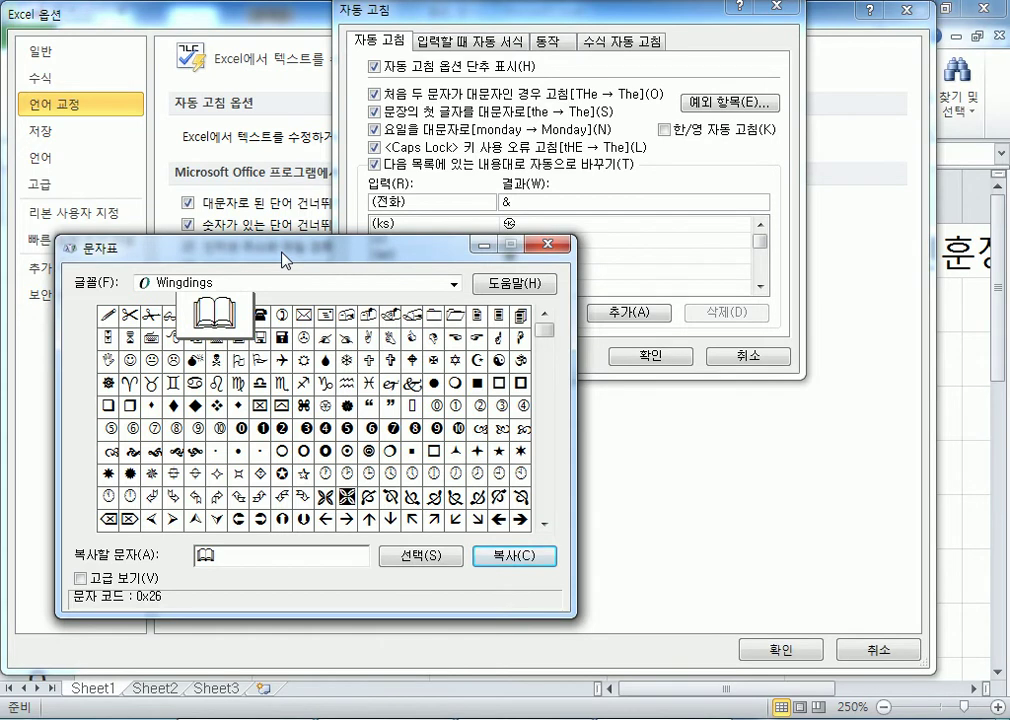
# Replace the & in the With box with the ▤ symbol from the ㅁ Hanja list.
pyautogui.click(435, 200)
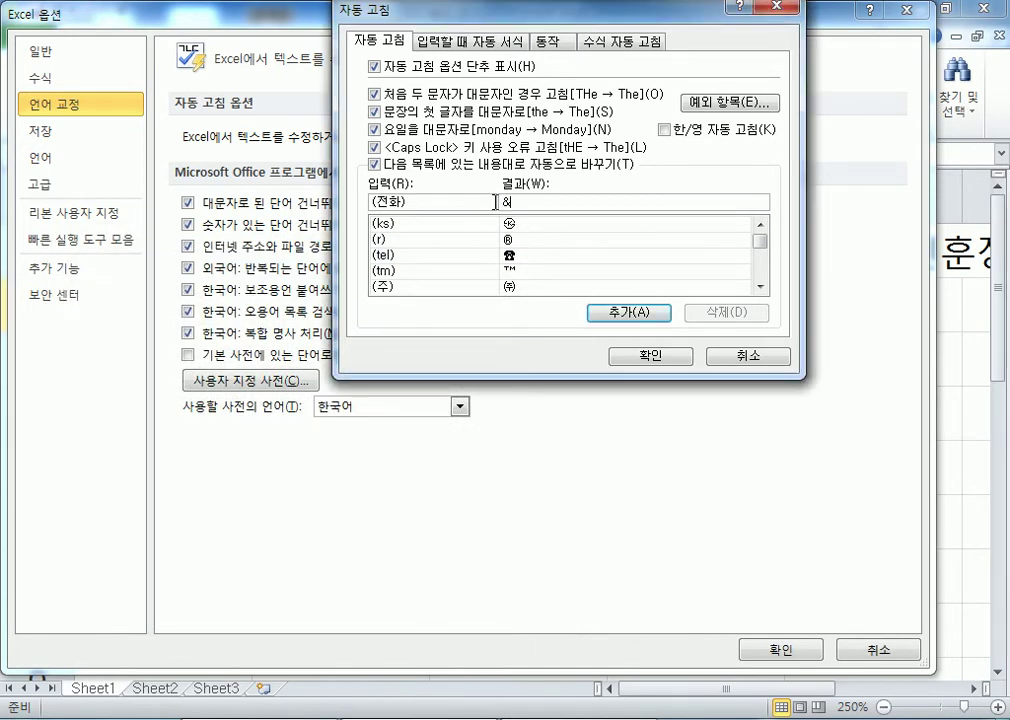
pyautogui.press('BackSpace')
pyautogui.write('□')
pyautogui.press('Hangul_Hanja')
pyautogui.press('Tab')
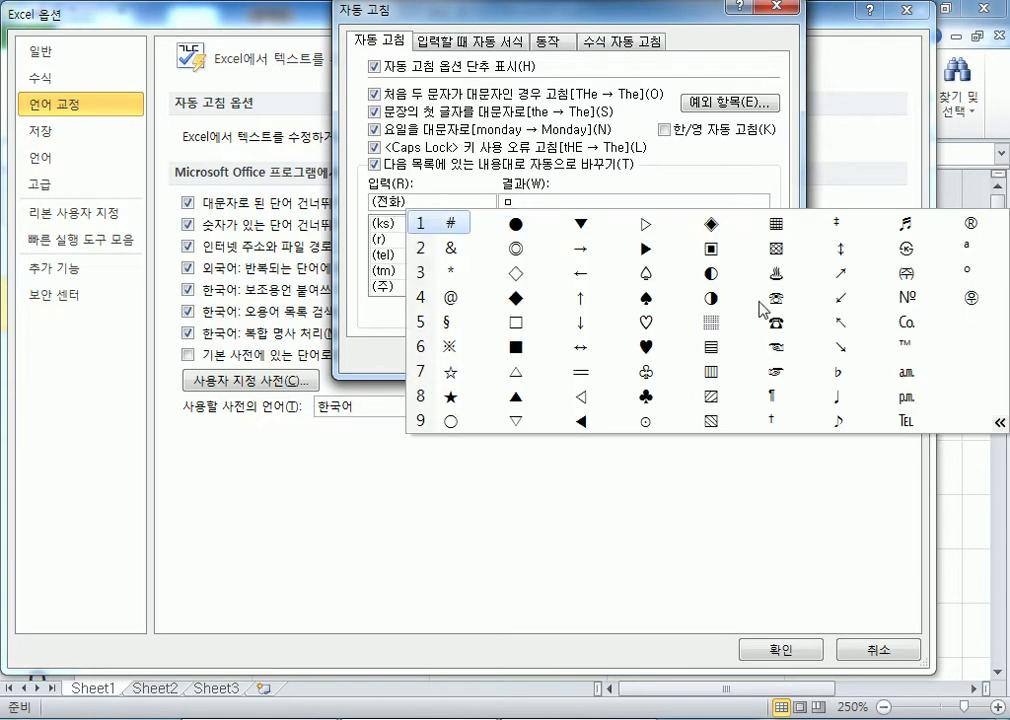
pyautogui.click(690, 352)
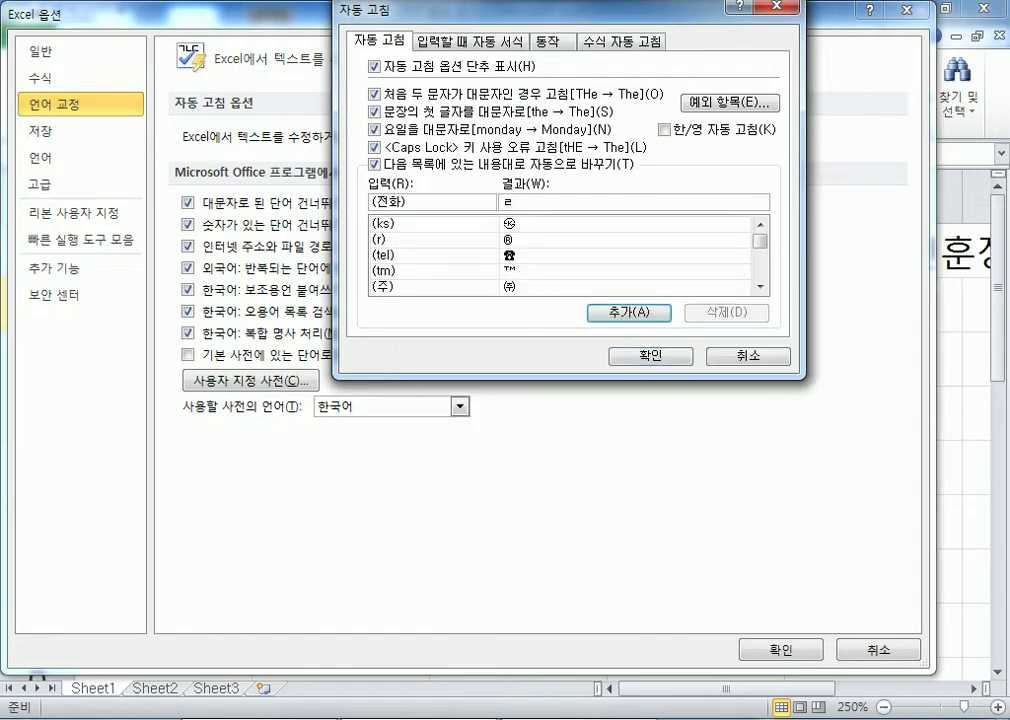
# Browse the ㄹ unit symbols, then leave the (전화) With box empty.
pyautogui.press('Hangul_Hanja')
pyautogui.press('Tab')
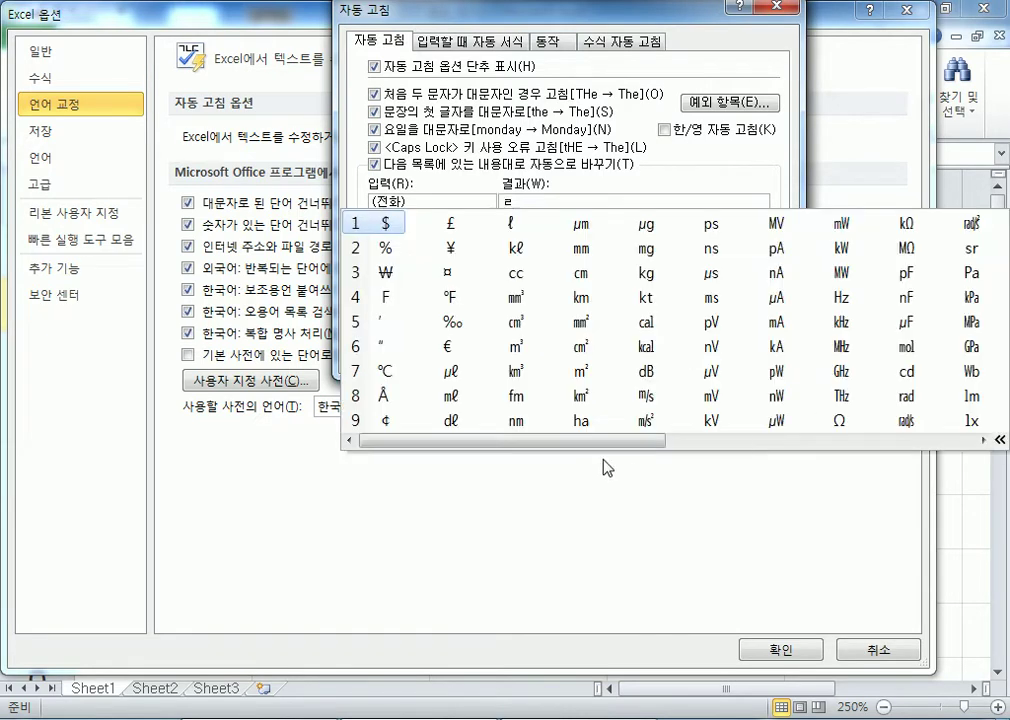
pyautogui.hscroll(5, 660, 455)
pyautogui.hscroll(-5, 820, 470)
pyautogui.write('ㅣ')
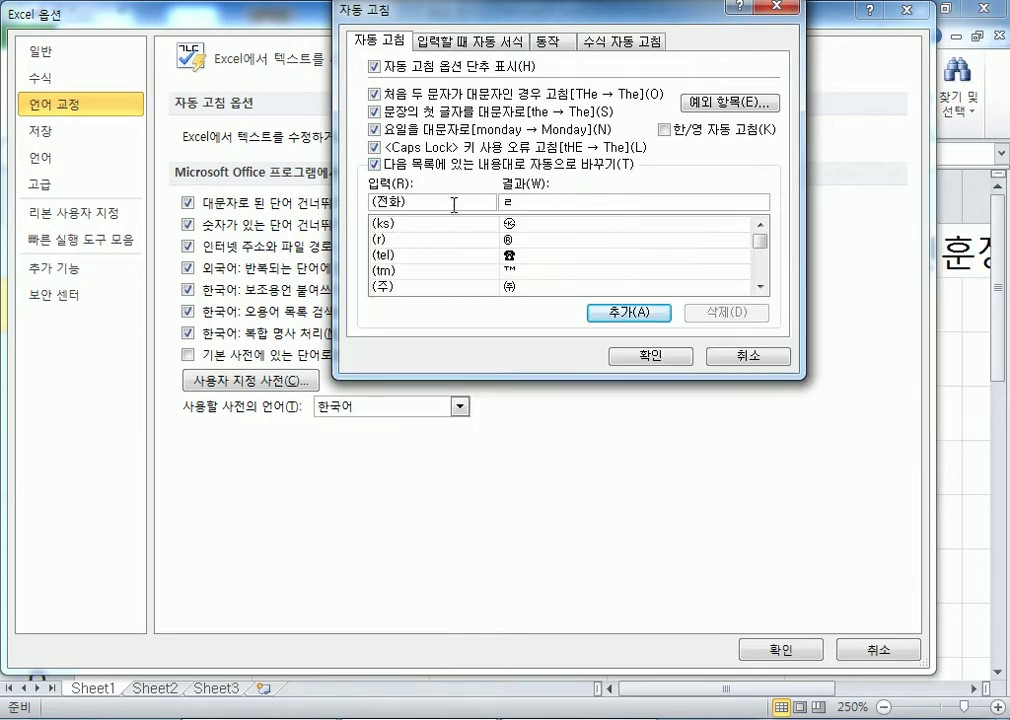
pyautogui.press('BackSpace')
pyautogui.press('BackSpace')
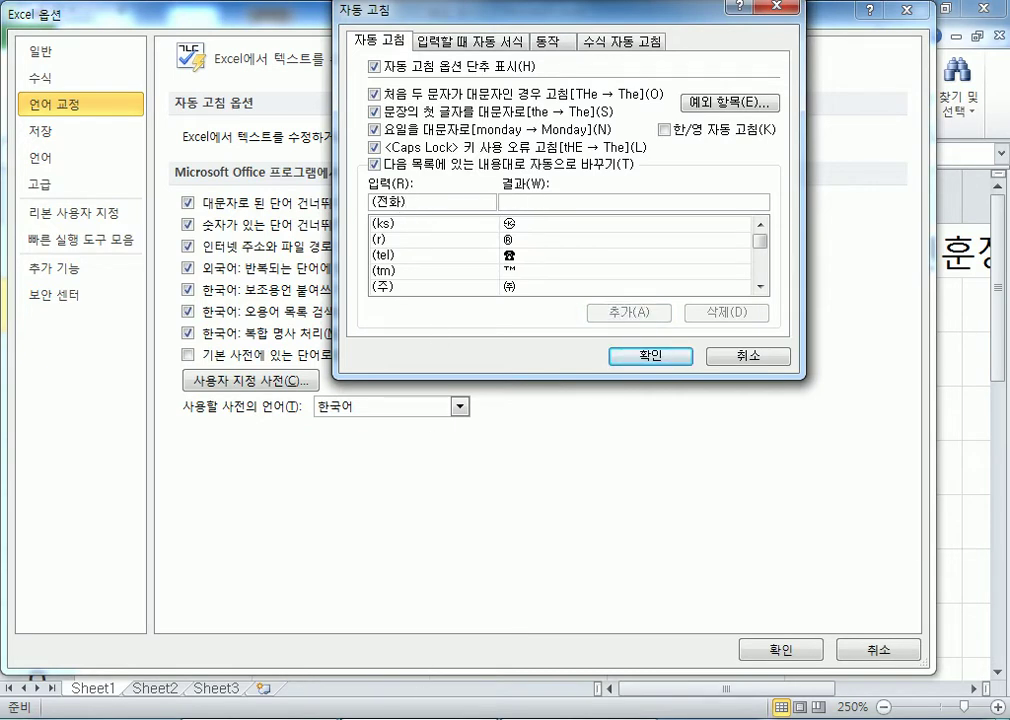
# Open Notepad and type the two lines (전화) and _전화_.
pyautogui.press('super')
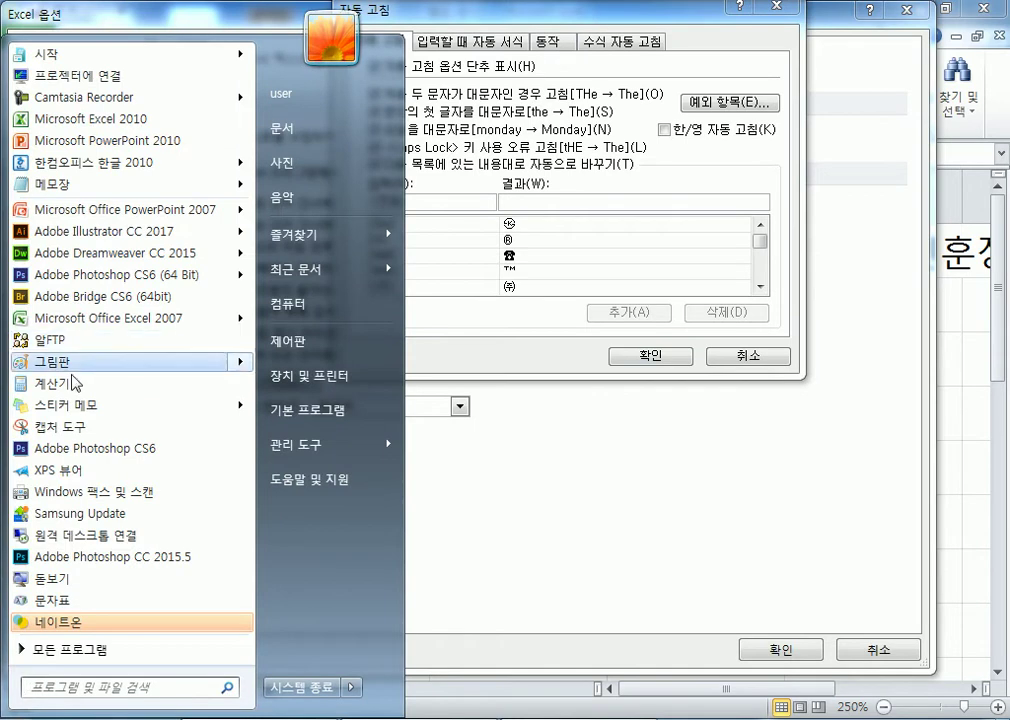
pyautogui.click(105, 186)
pyautogui.write('전화')
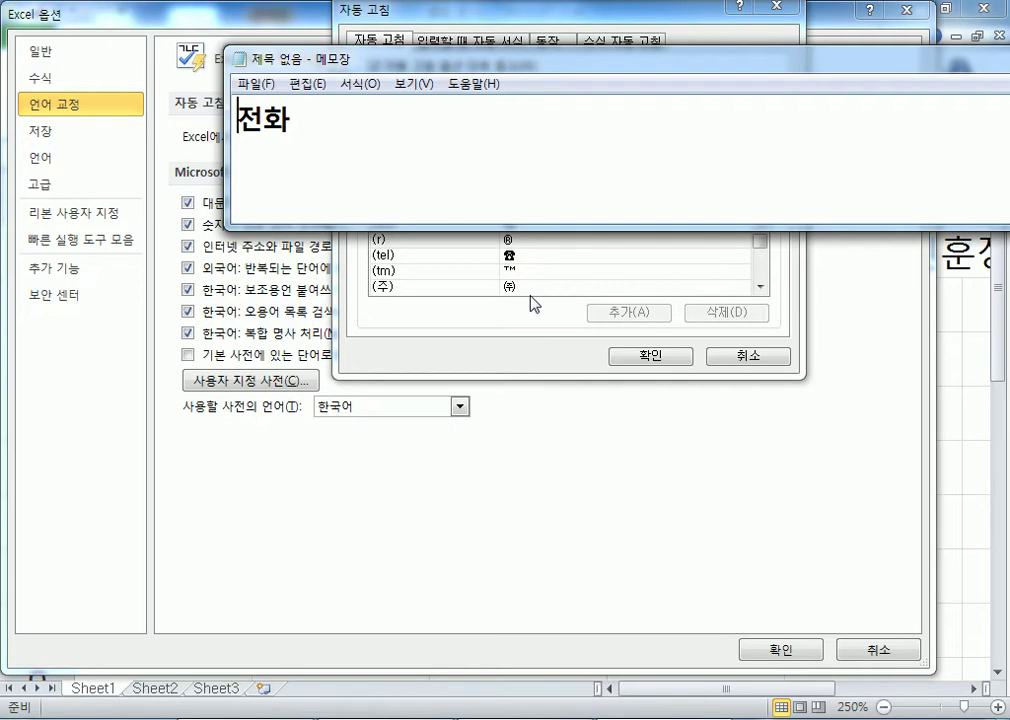
pyautogui.write('(')
pyautogui.press('BackSpace')
pyautogui.write(')')
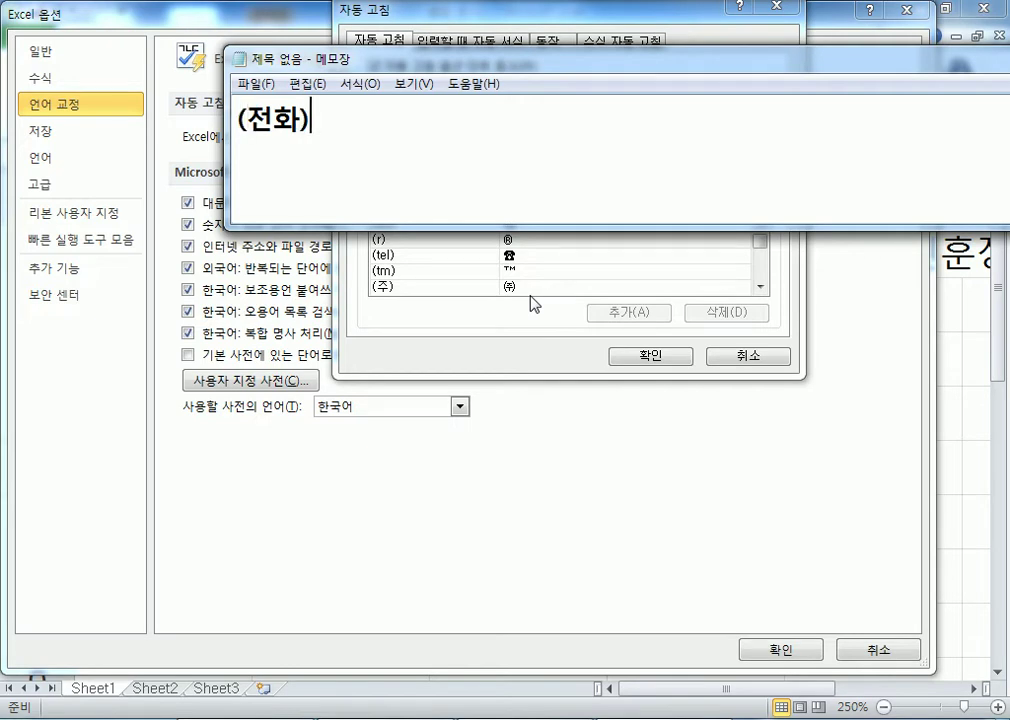
pyautogui.press('Return')
pyautogui.write('_전화')
pyautogui.write(')')
pyautogui.press('BackSpace')
pyautogui.write(')')
pyautogui.press('BackSpace')
pyautogui.write('_')
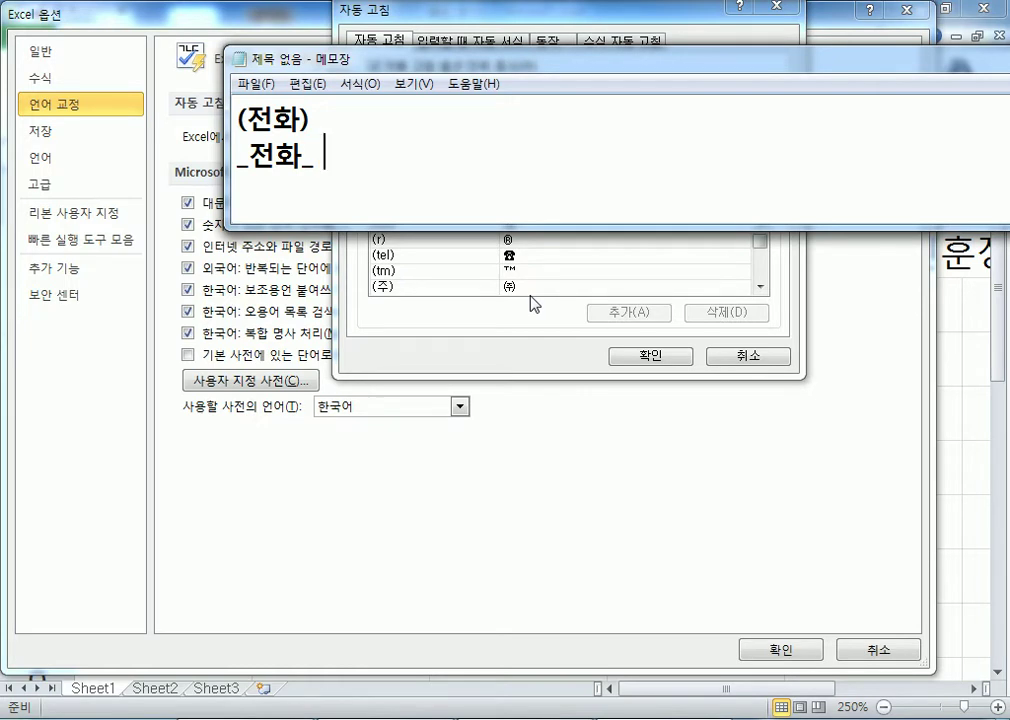
# Return to the AutoCorrect dialog, scroll its list, and cancel it without changes.
pyautogui.click(467, 282)
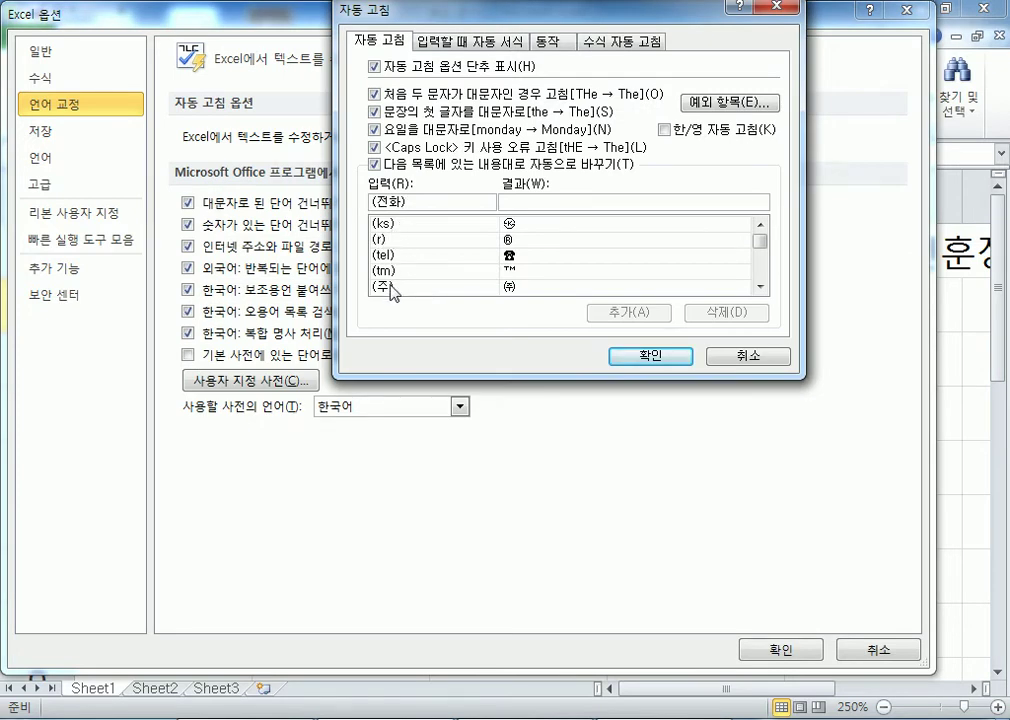
pyautogui.moveTo(762, 256); pyautogui.dragTo(769, 279)
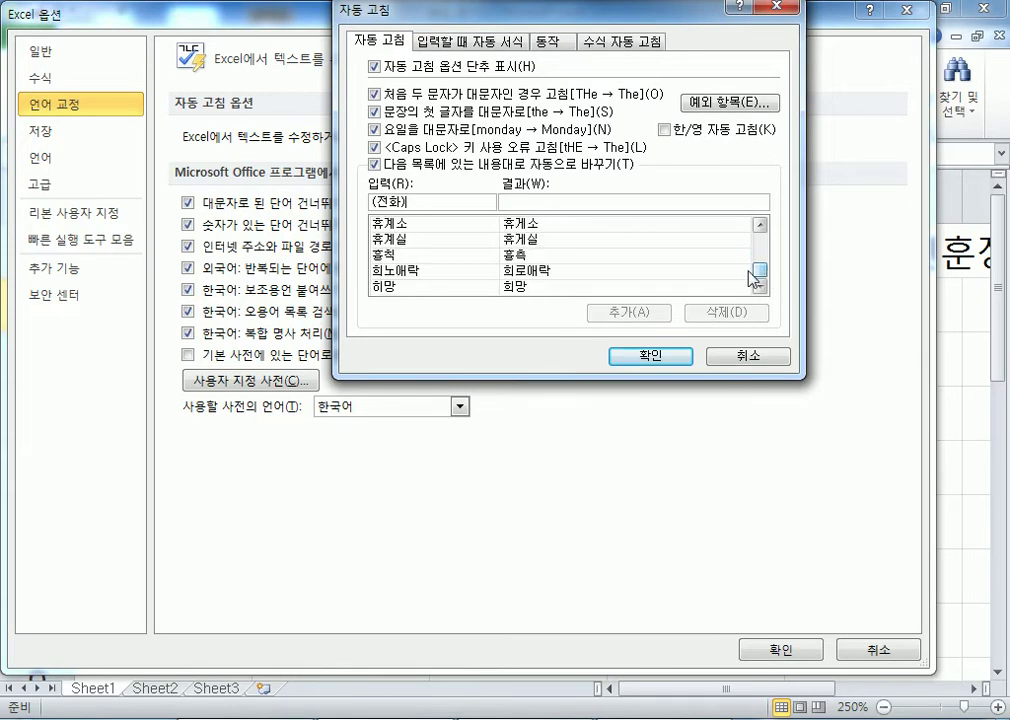
pyautogui.click(748, 357)
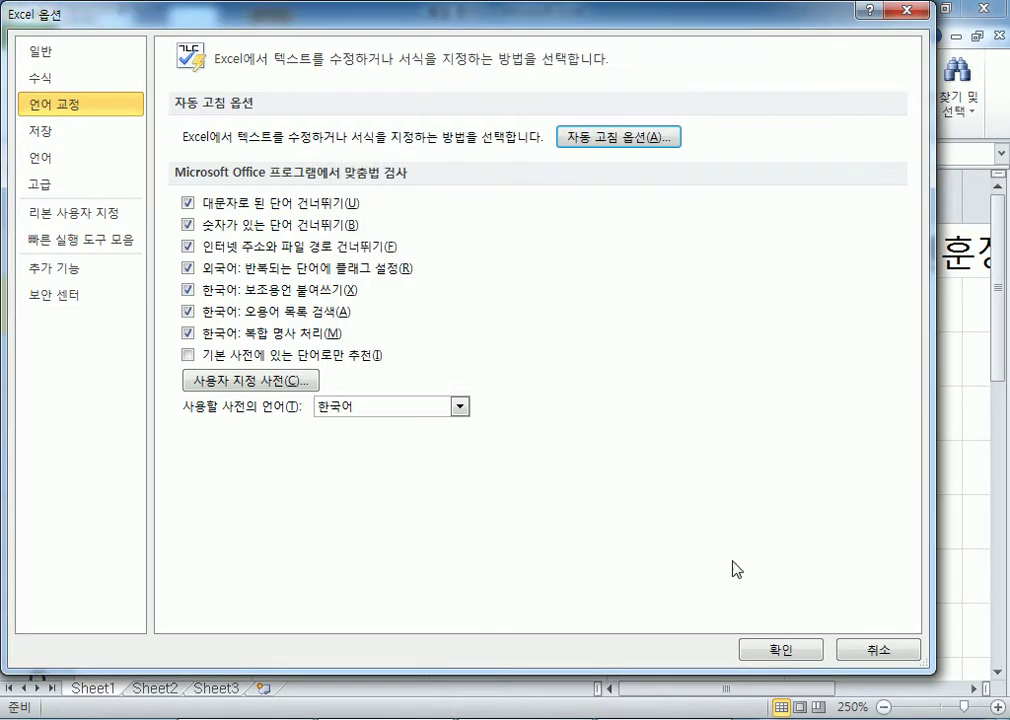
# Close Excel Options and open 그림으로복사(준비).xlsx from the Section01 folder.
pyautogui.click(855, 662)
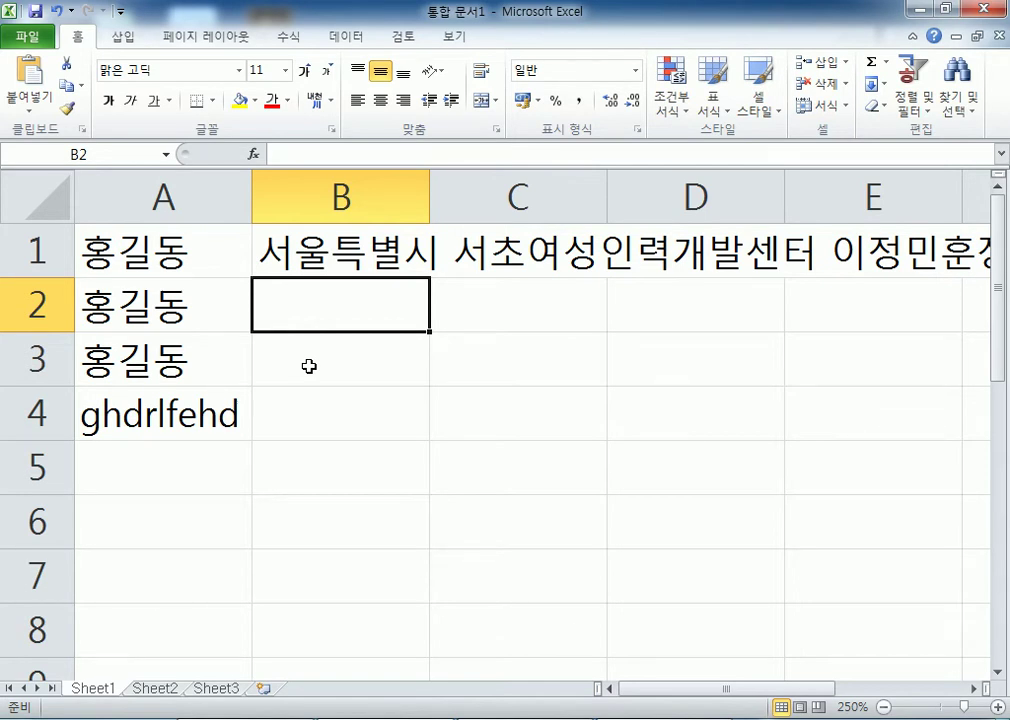
pyautogui.click(27, 37)
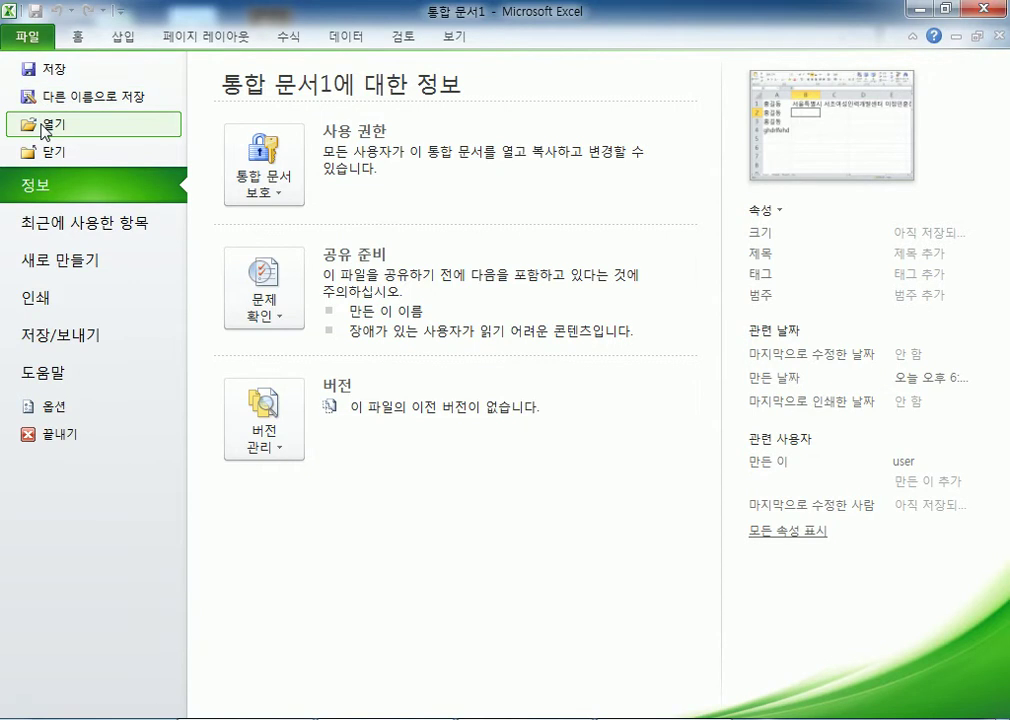
pyautogui.click(45, 127)
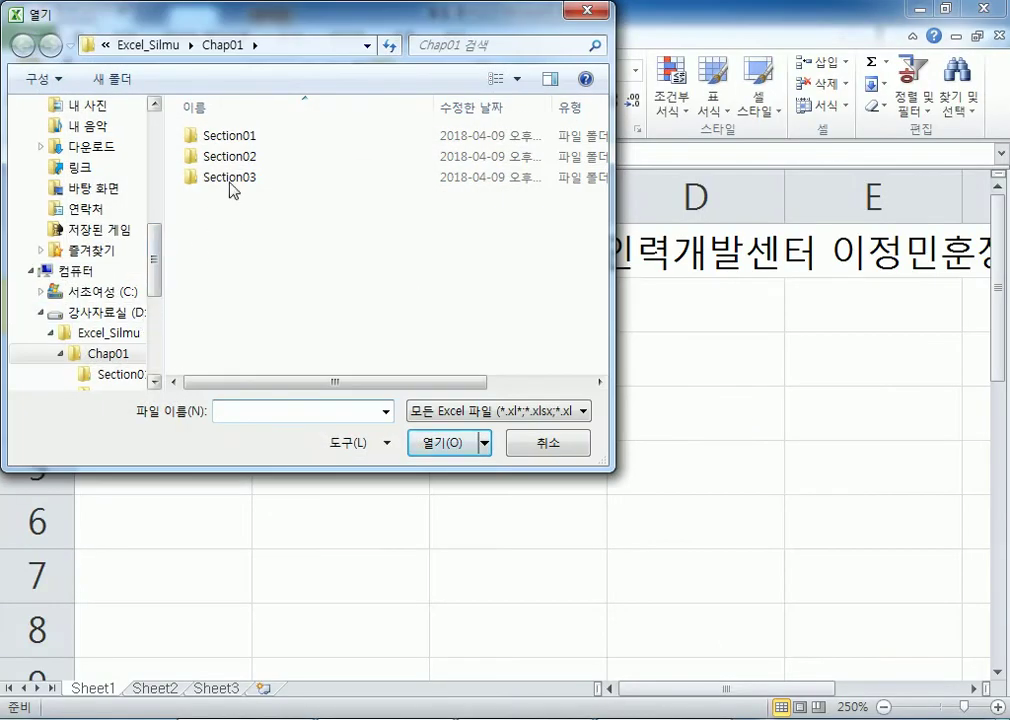
pyautogui.doubleClick(236, 139)
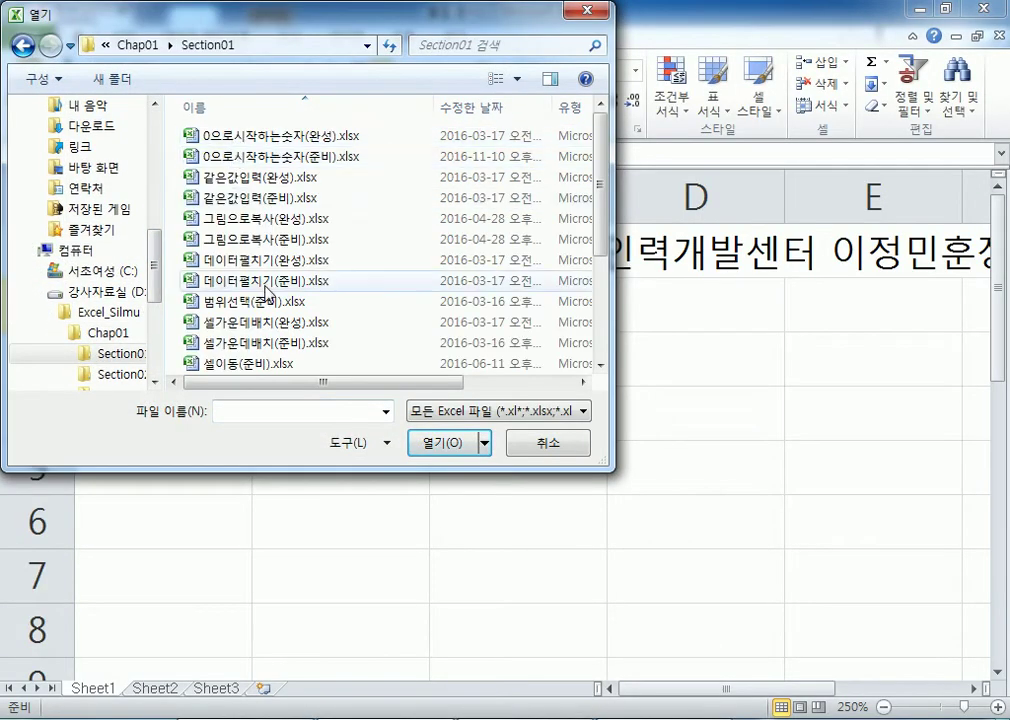
pyautogui.doubleClick(230, 239)
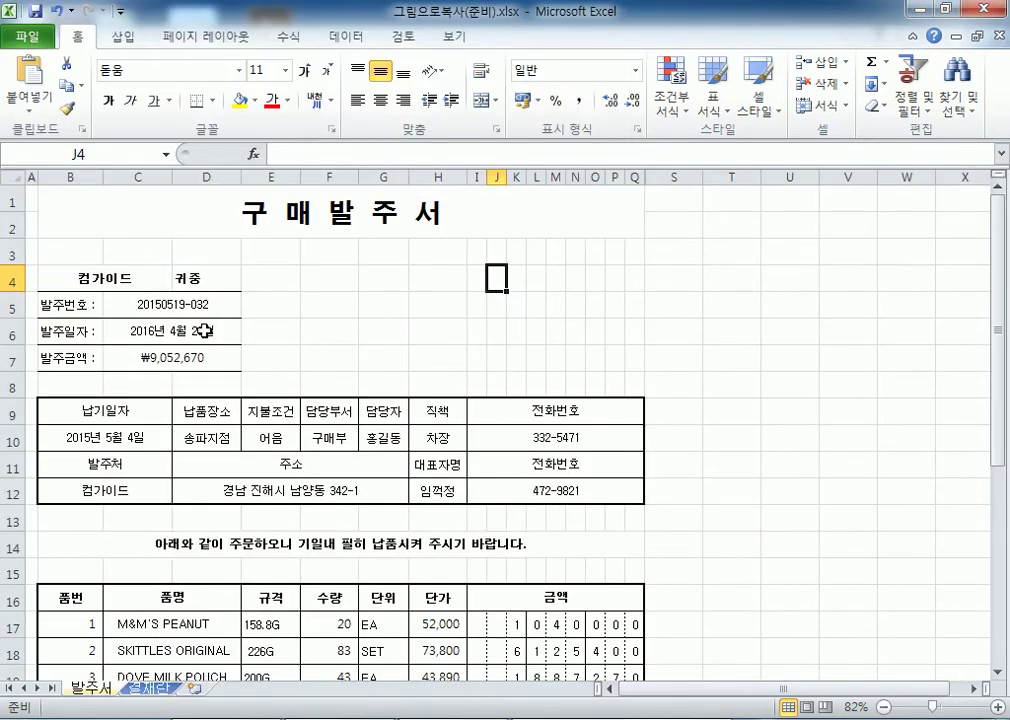
# Look over the 결재란 approval table, then return to the 발주서 sheet.
pyautogui.click(148, 688)
pyautogui.click(93, 689)
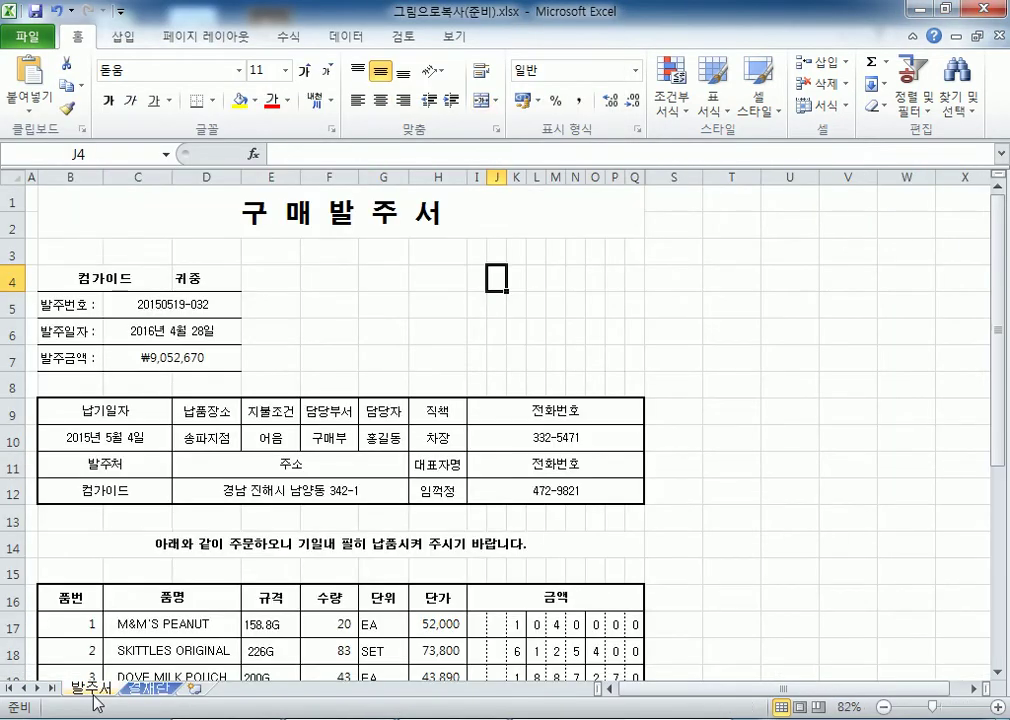
pyautogui.click(148, 688)
pyautogui.click(180, 470)
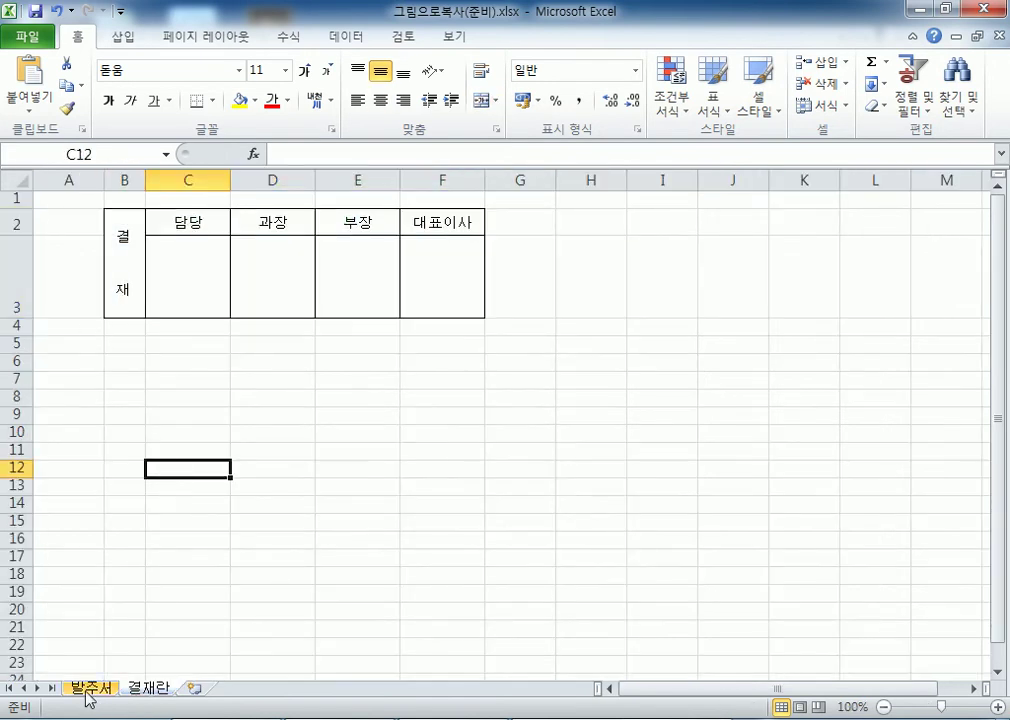
pyautogui.click(89, 690)
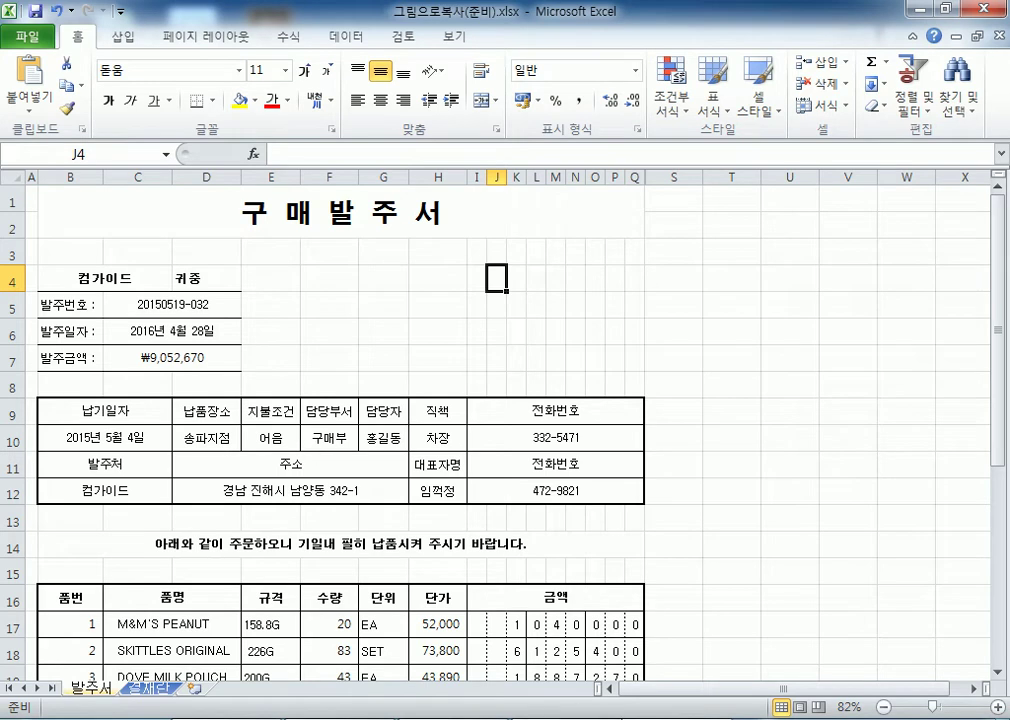
# Mark F3:O7 on 발주서 for the approval block and restore Excel to a smaller window.
pyautogui.rightClick(566, 719)
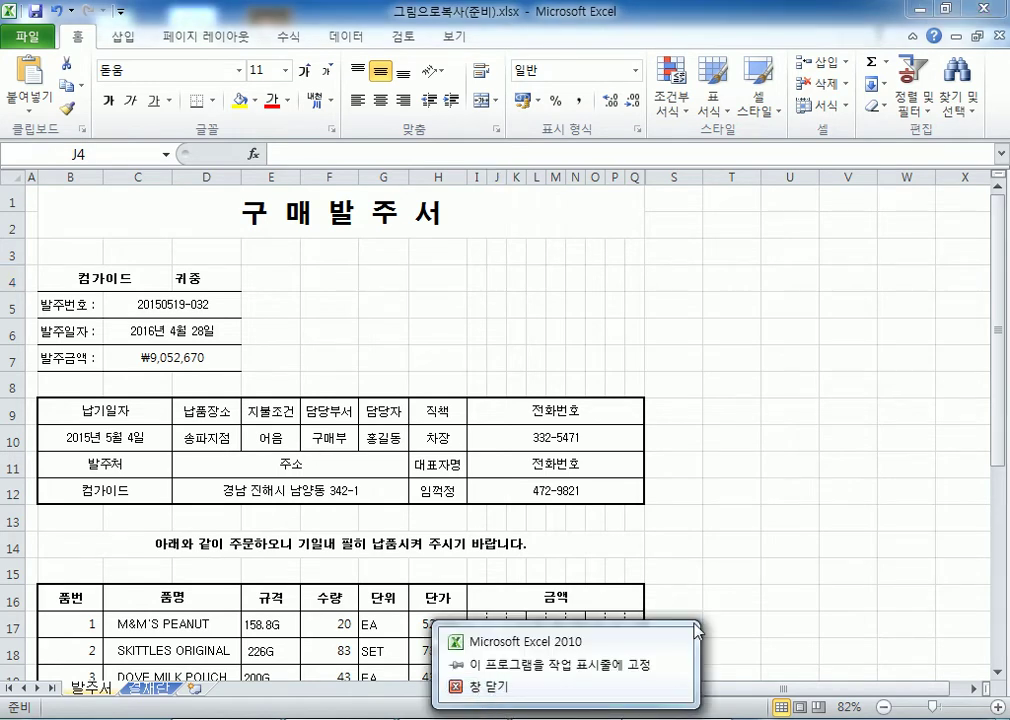
pyautogui.click(350, 248)
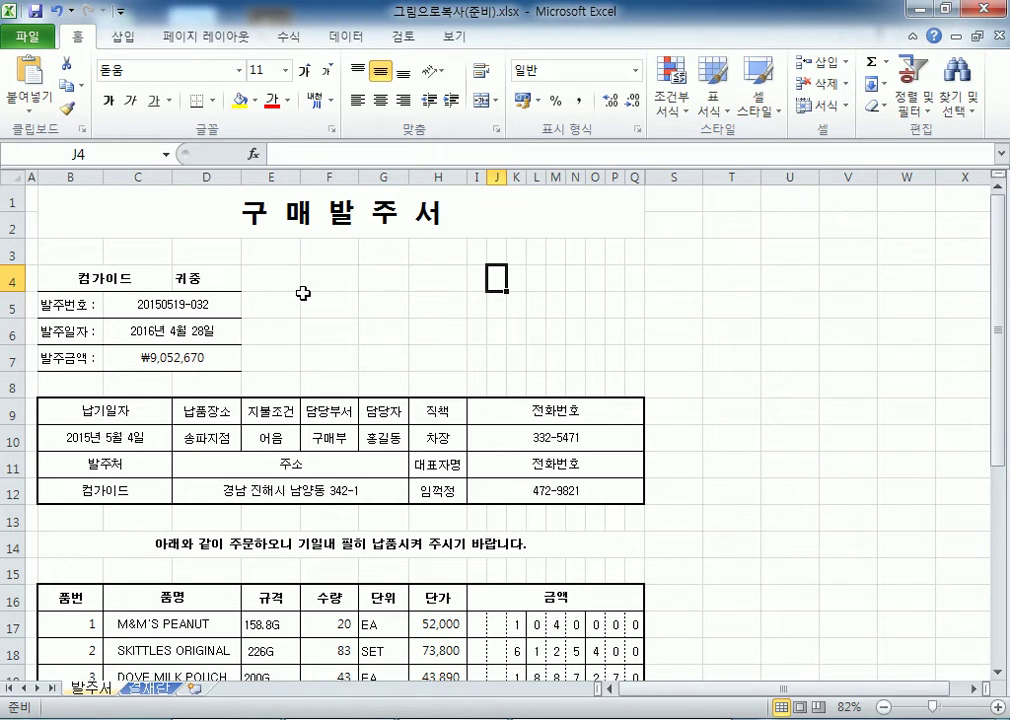
pyautogui.moveTo(307, 255); pyautogui.dragTo(601, 367)
pyautogui.click(458, 328)
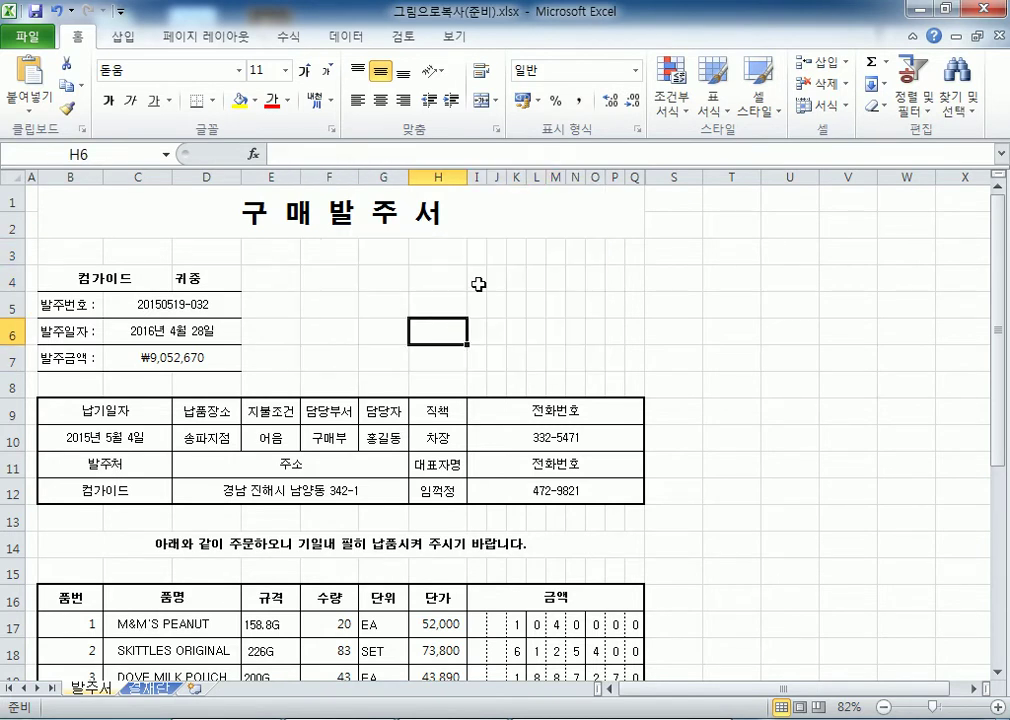
pyautogui.doubleClick(748, 12)
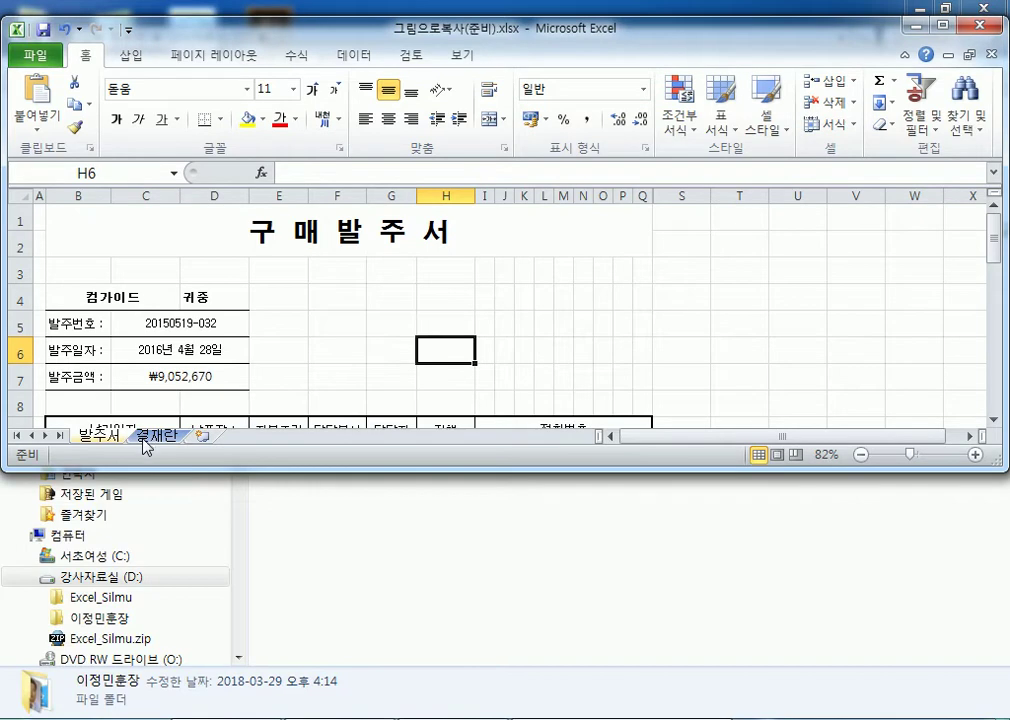
# Copy the 결재란 approval table B2:F3 and select F3 on the 발주서 sheet.
pyautogui.click(143, 439)
pyautogui.click(100, 436)
pyautogui.click(153, 437)
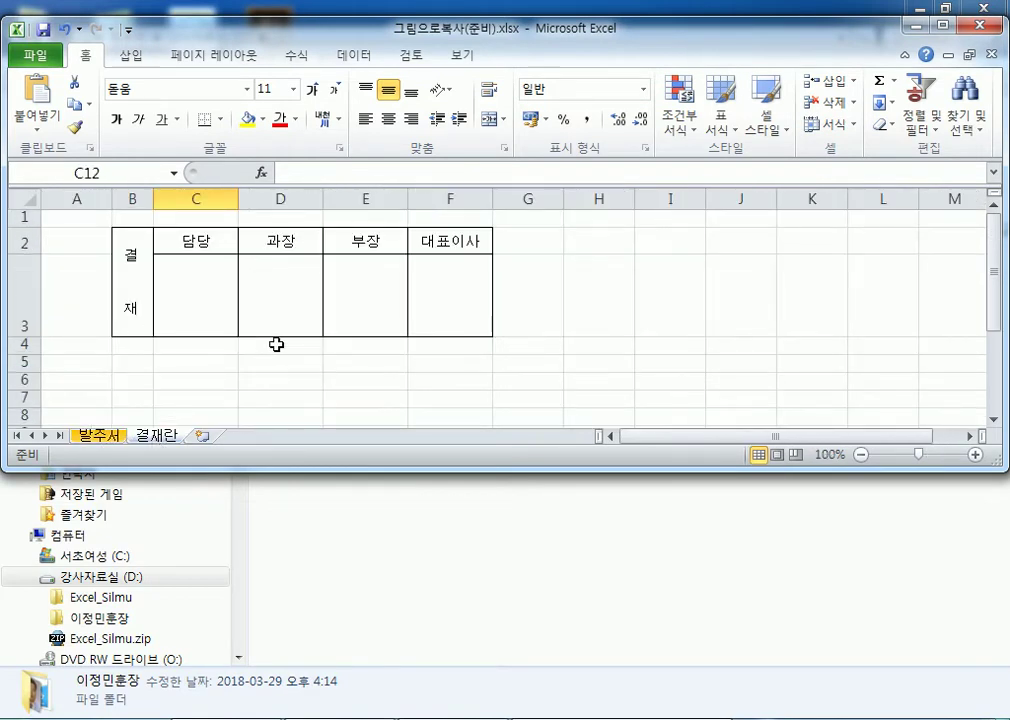
pyautogui.moveTo(131, 255); pyautogui.dragTo(424, 273)
pyautogui.rightClick(427, 276)
pyautogui.click(460, 311)
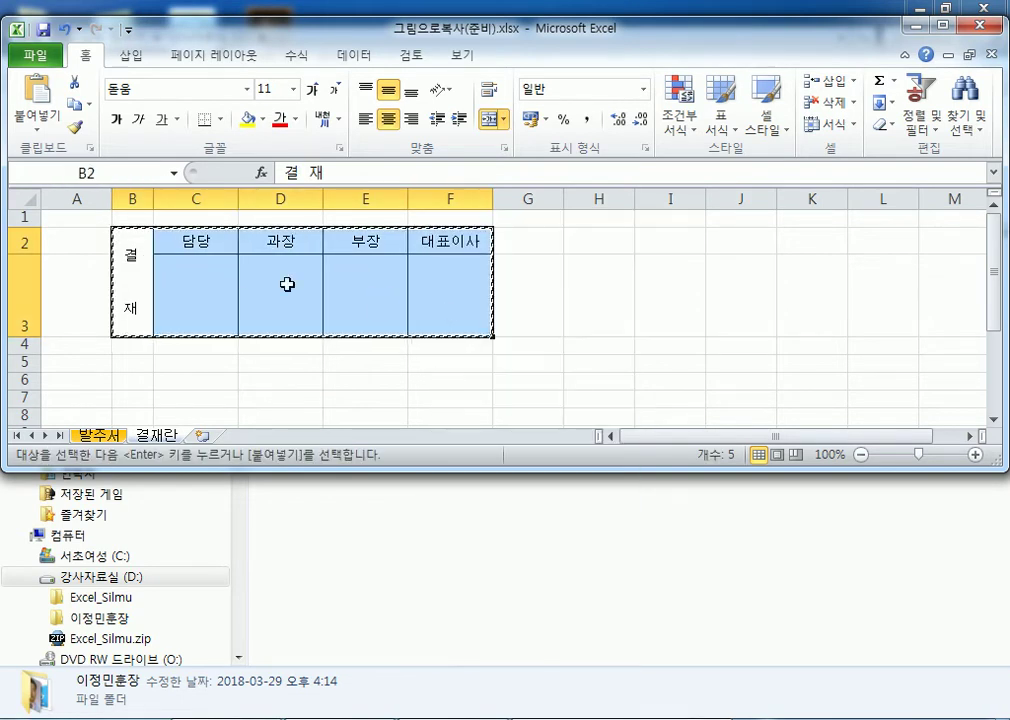
pyautogui.click(98, 430)
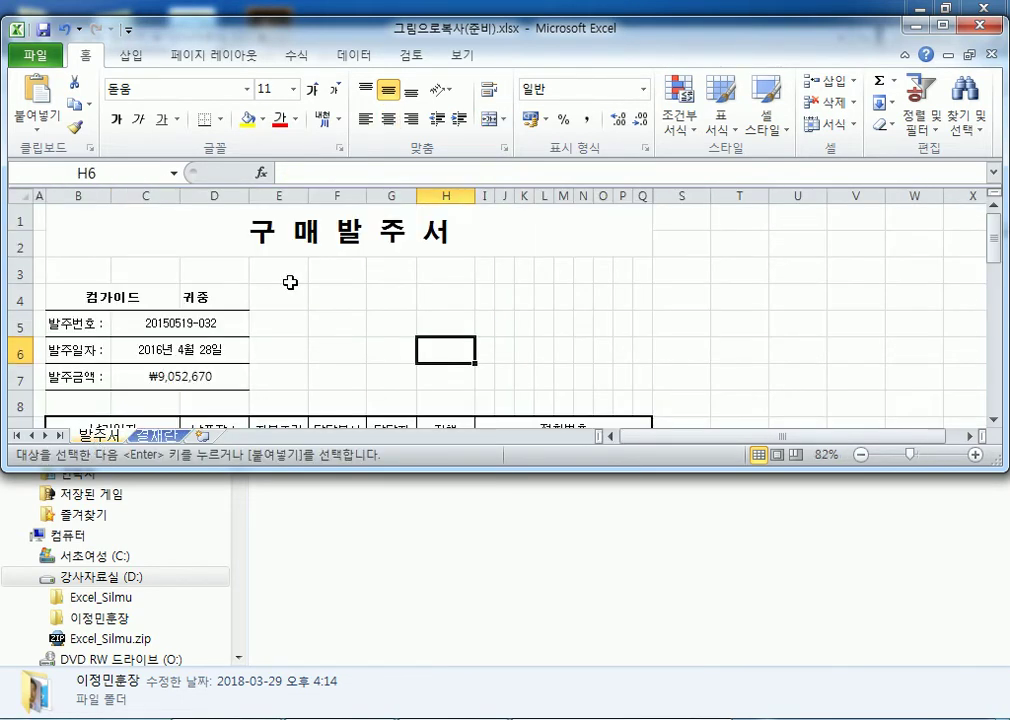
pyautogui.click(345, 269)
# Paste the approval block at F3 on 발주서, then undo the paste.
pyautogui.rightClick(345, 269)
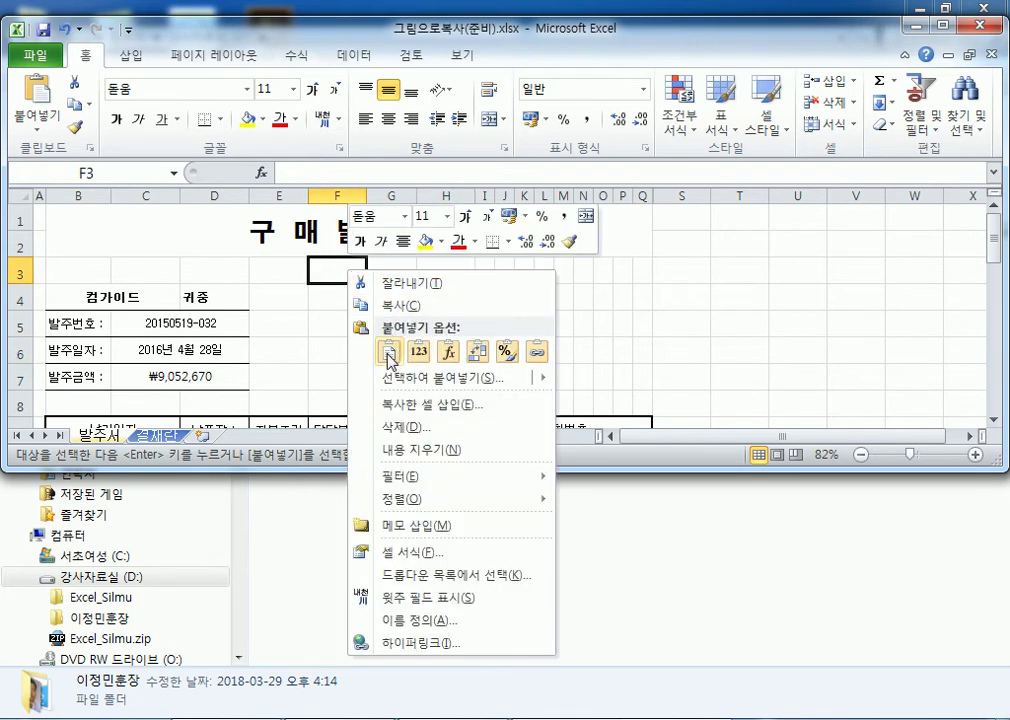
pyautogui.click(391, 354)
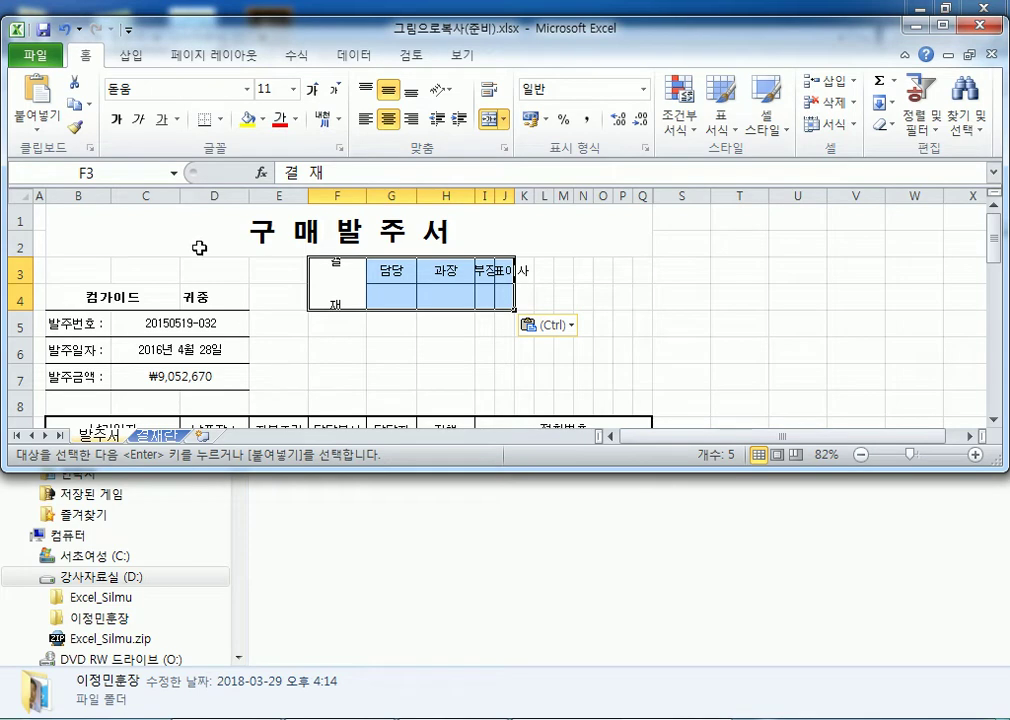
pyautogui.click(63, 29)
pyautogui.click(338, 268)
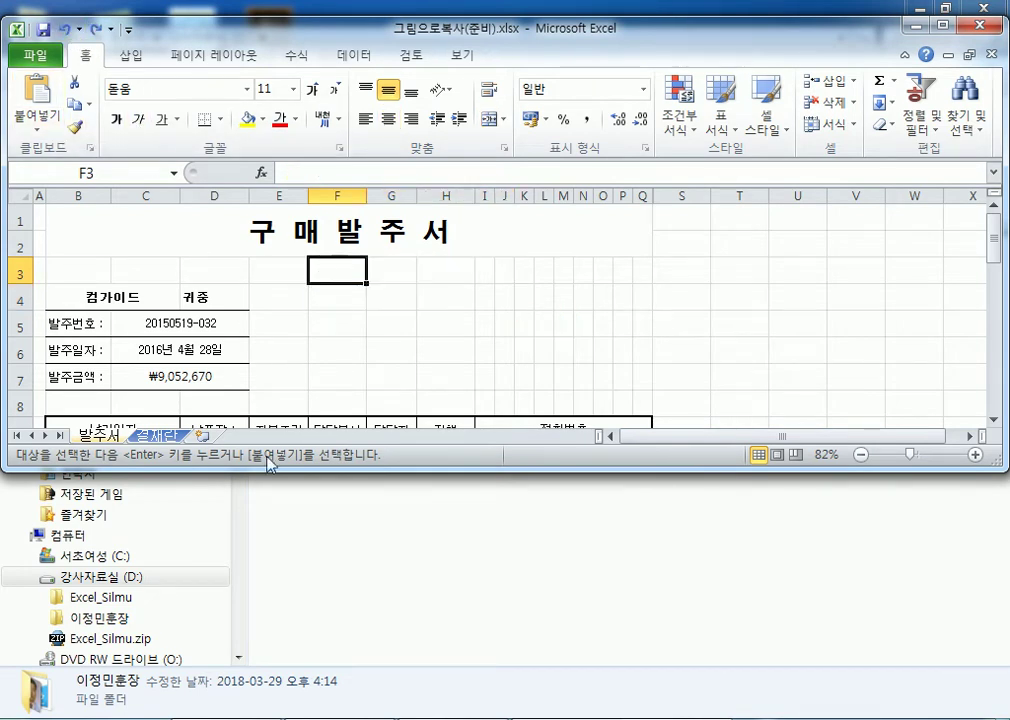
# Cancel the pending copy, pick G3 on 발주서, and reselect B2:F3 on 결재란.
pyautogui.click(164, 440)
pyautogui.click(97, 436)
pyautogui.click(157, 437)
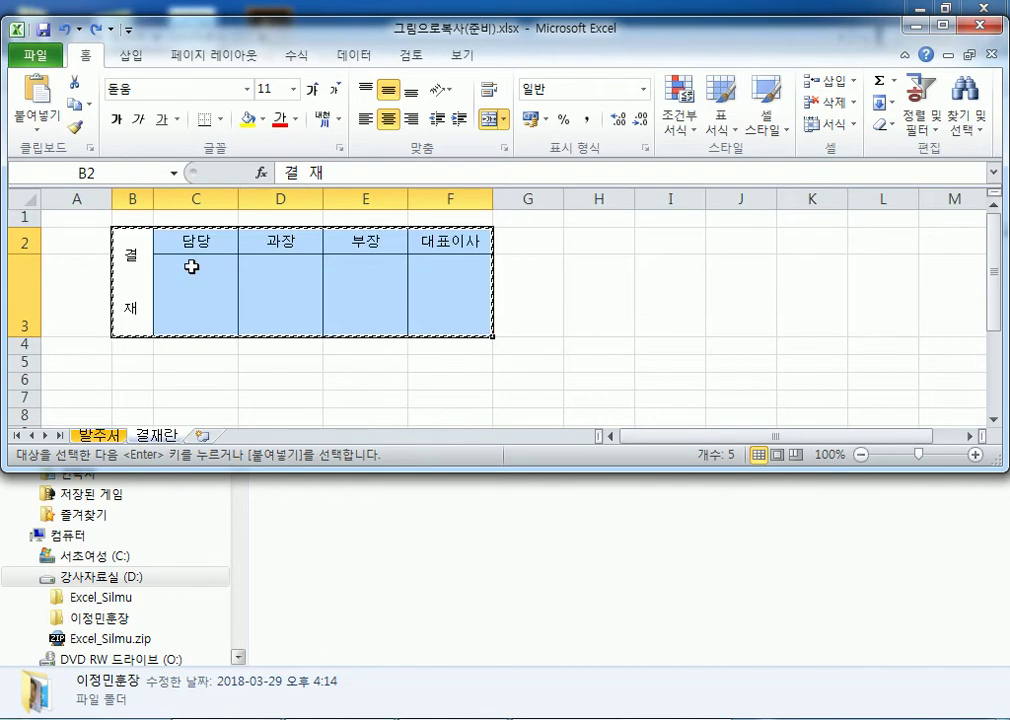
pyautogui.press('Escape')
pyautogui.click(104, 437)
pyautogui.click(390, 273)
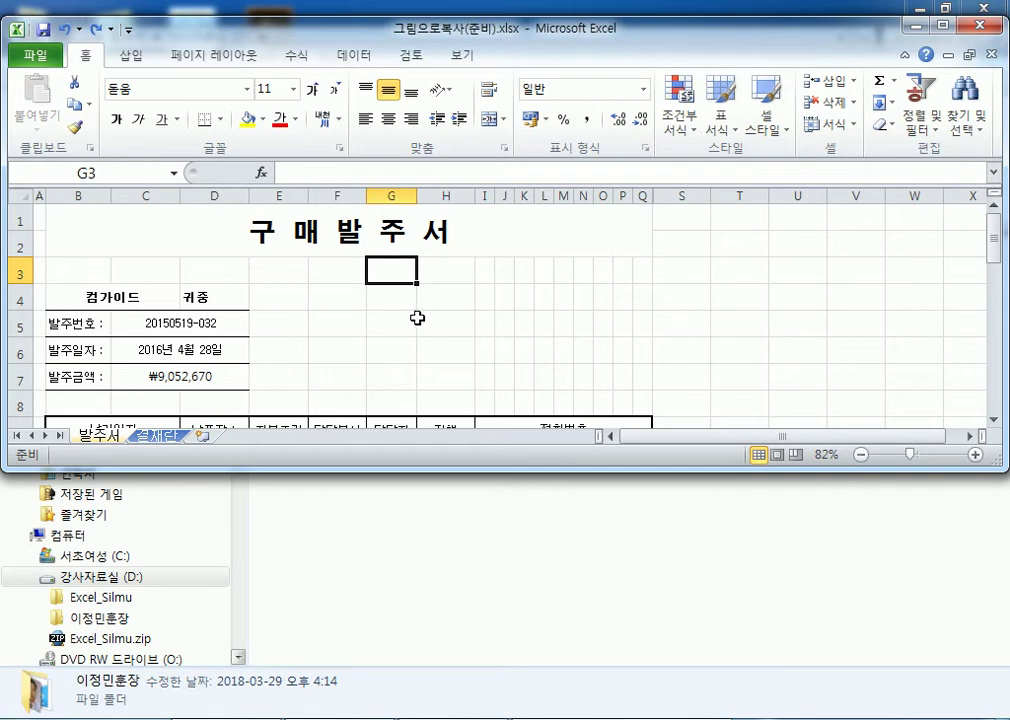
pyautogui.click(155, 436)
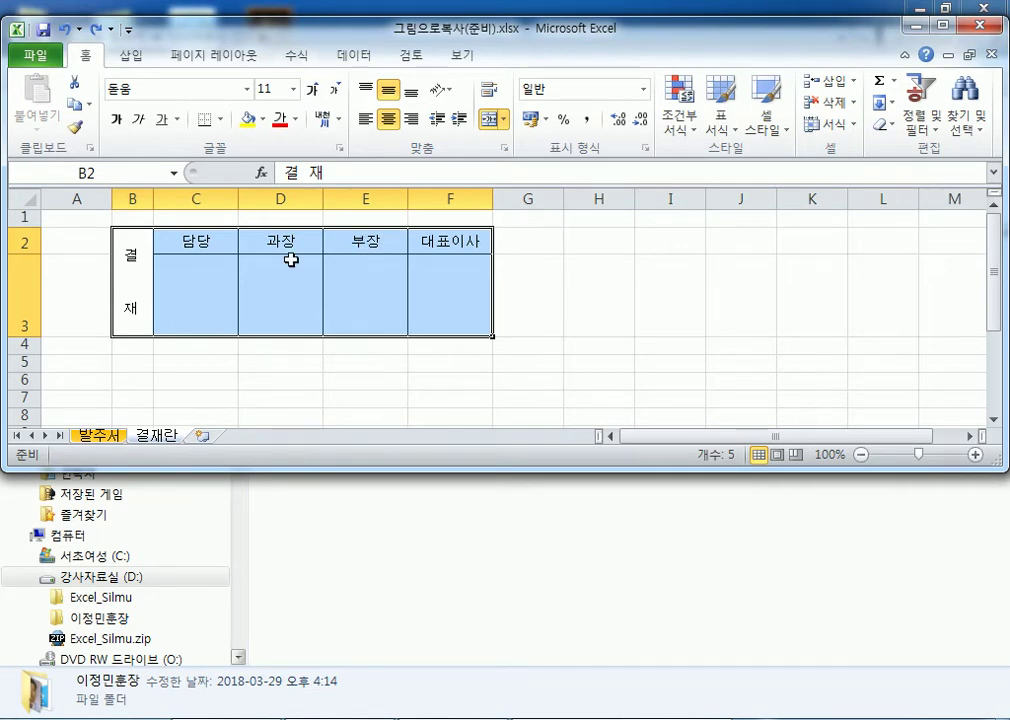
pyautogui.moveTo(135, 248); pyautogui.dragTo(455, 300)
# Copy B2:F3 and paste it onto the 발주서 sheet as a picture via Paste > 그림 (U).
pyautogui.rightClick(185, 250)
pyautogui.click(228, 284)
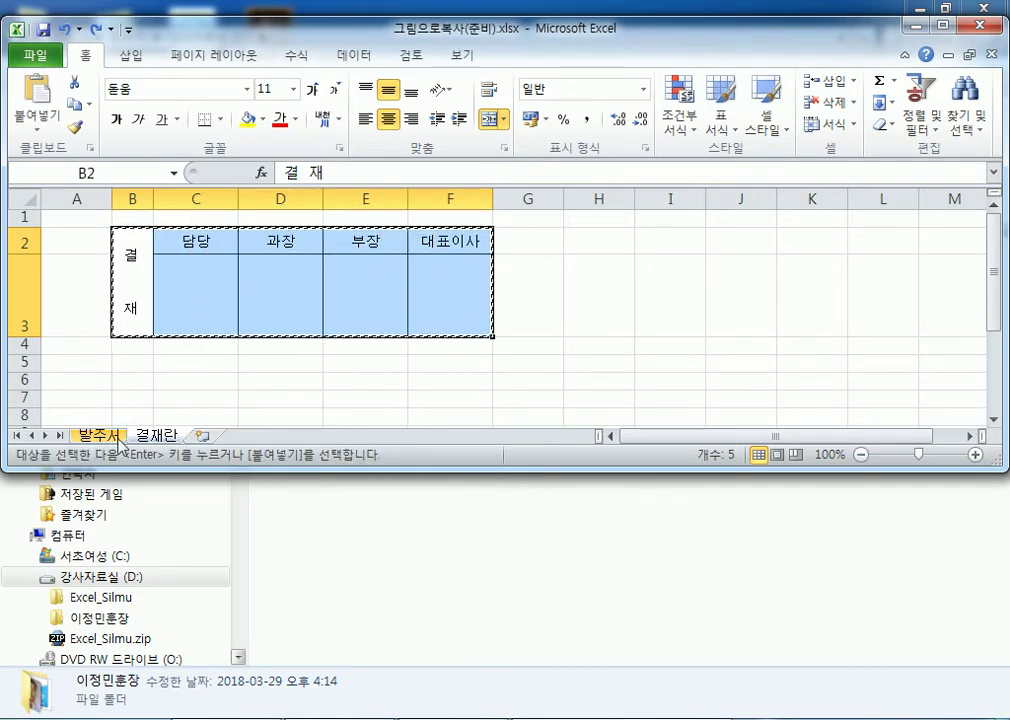
pyautogui.click(98, 436)
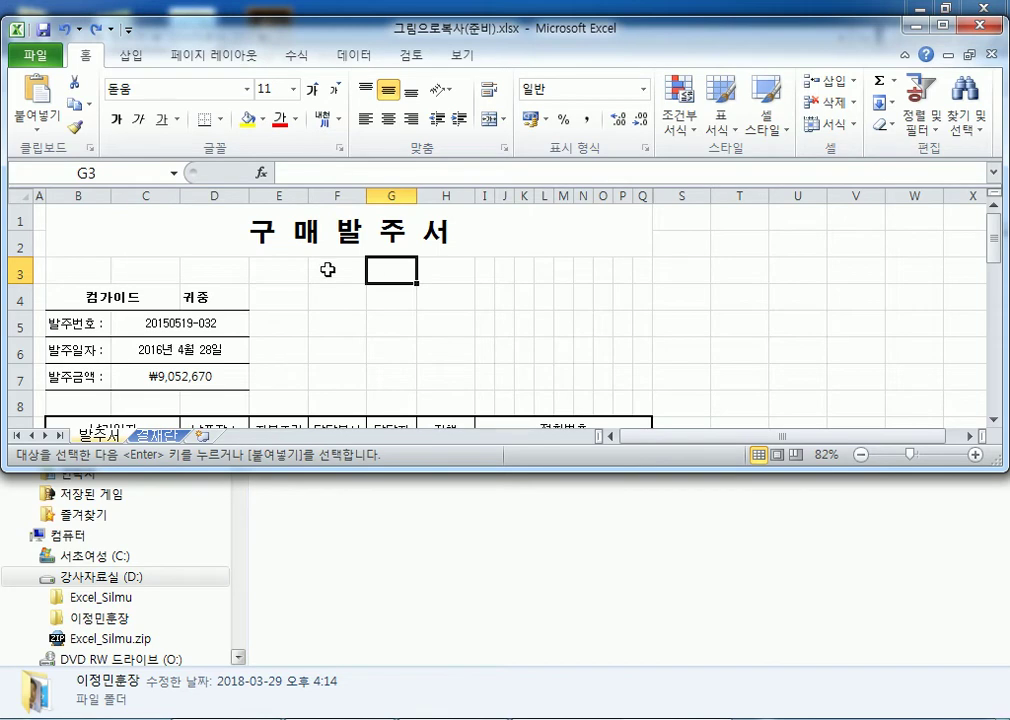
pyautogui.click(40, 133)
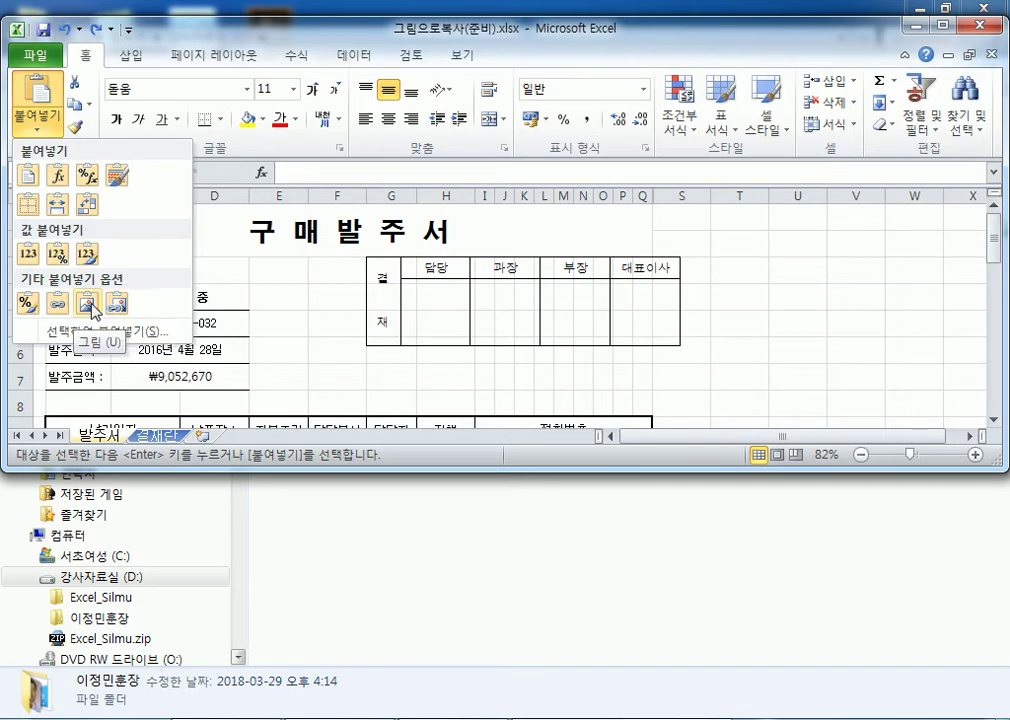
pyautogui.click(90, 308)
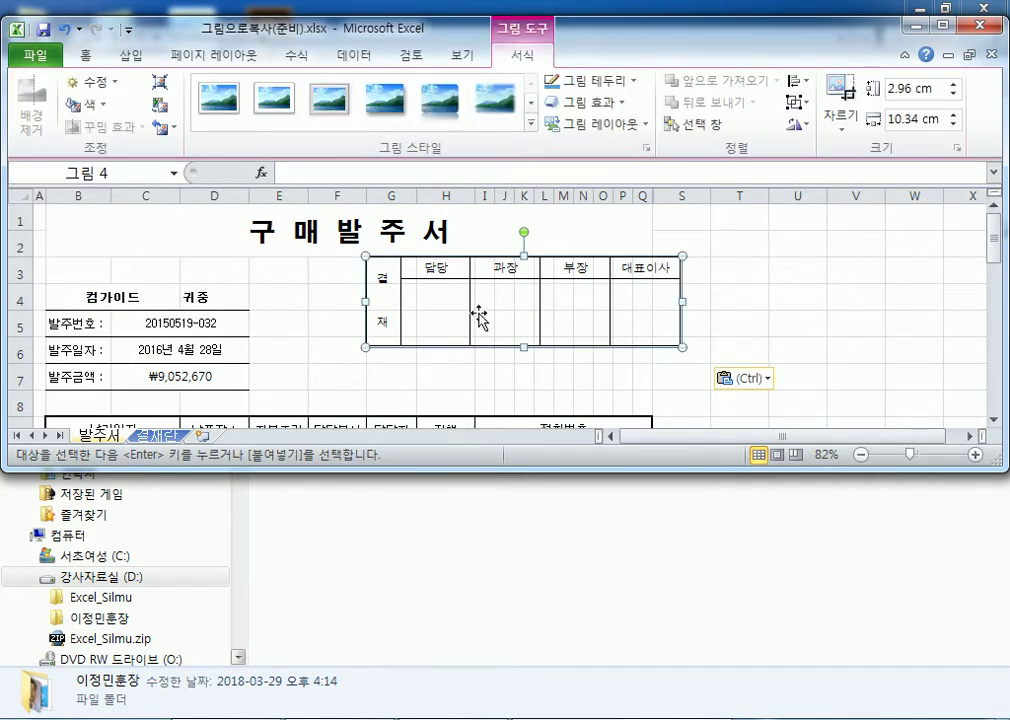
pyautogui.click(320, 369)
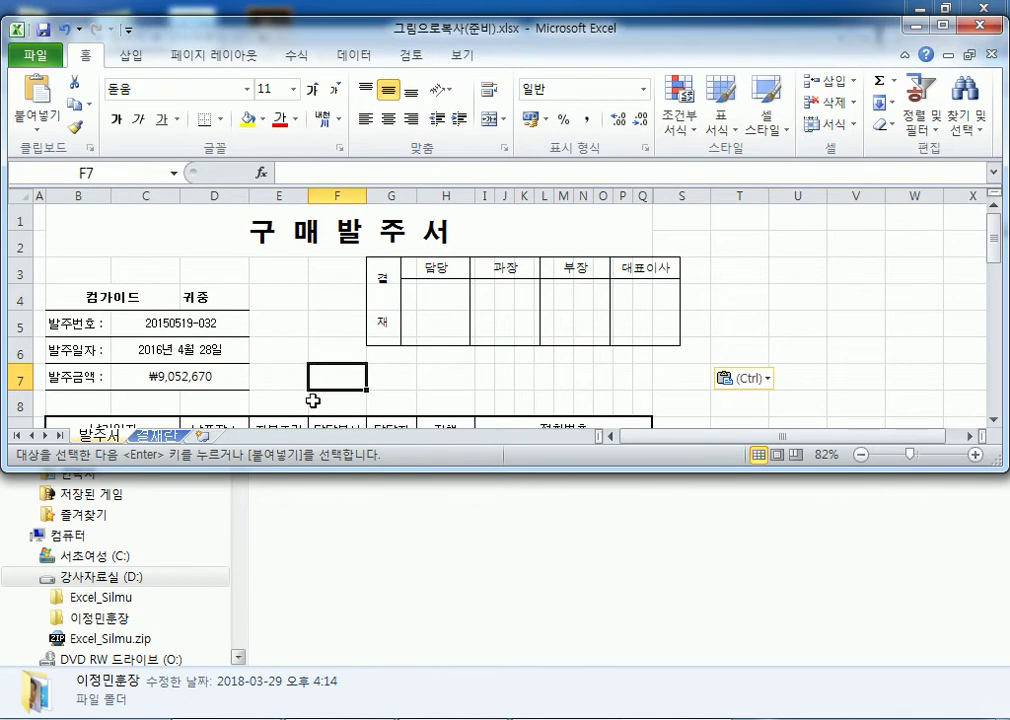
# Maximize Excel and move the approval-table picture slightly lower on 발주서.
pyautogui.doubleClick(642, 30)
pyautogui.click(402, 293)
pyautogui.moveTo(402, 293); pyautogui.dragTo(374, 313)
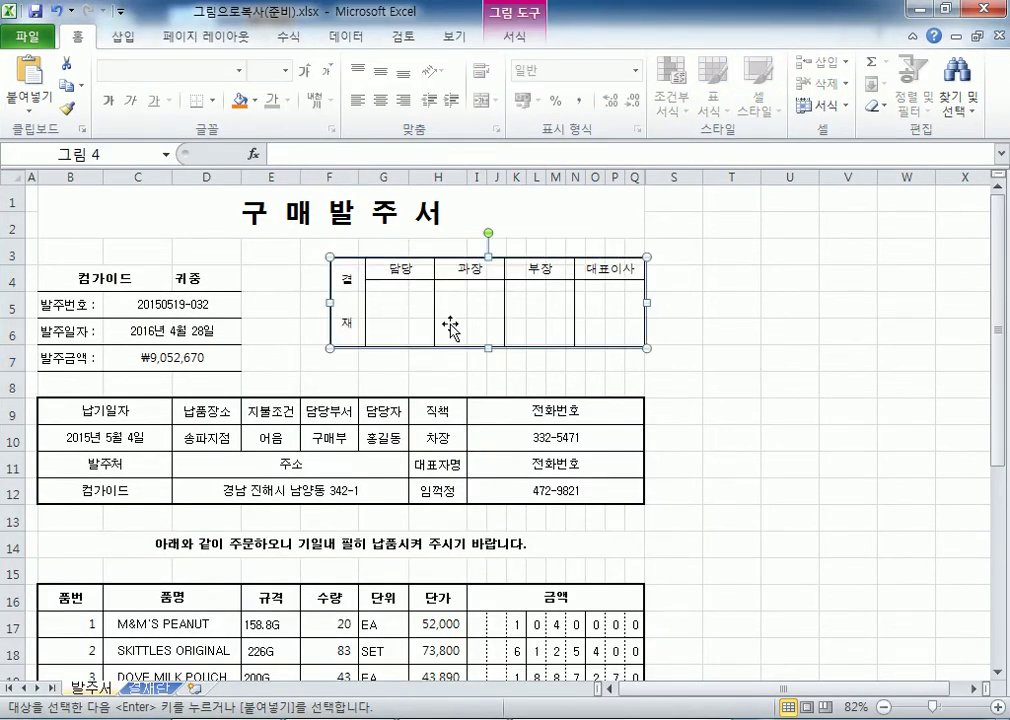
pyautogui.moveTo(448, 332); pyautogui.dragTo(444, 356)
pyautogui.click(717, 379)
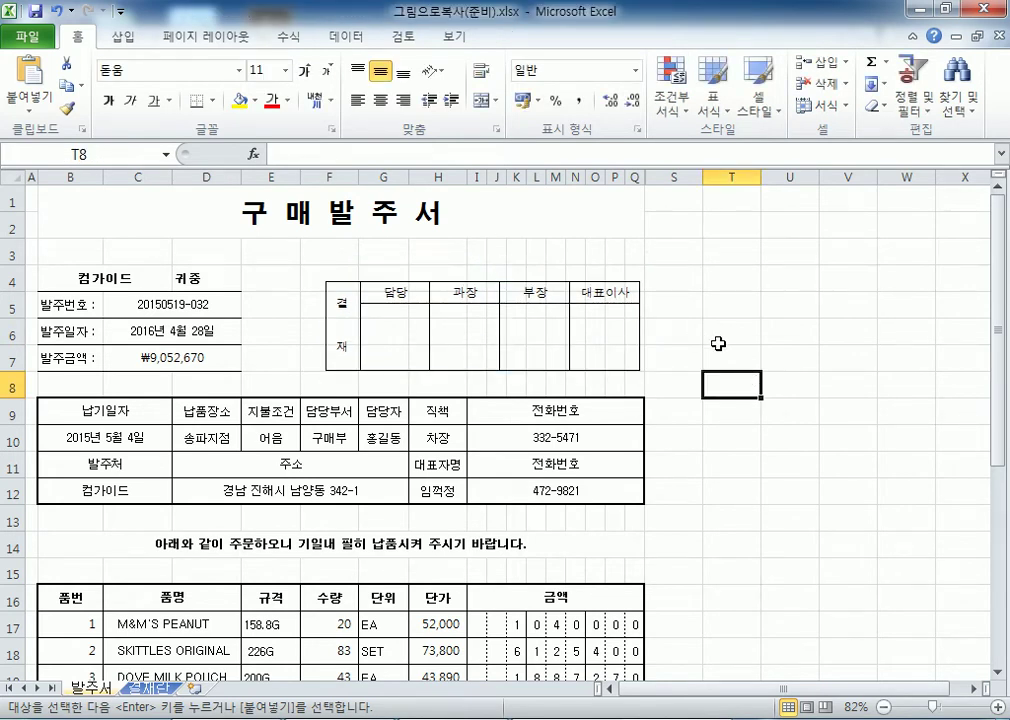
pyautogui.keyDown('ctrl'); pyautogui.click(771, 288); pyautogui.keyUp('ctrl')
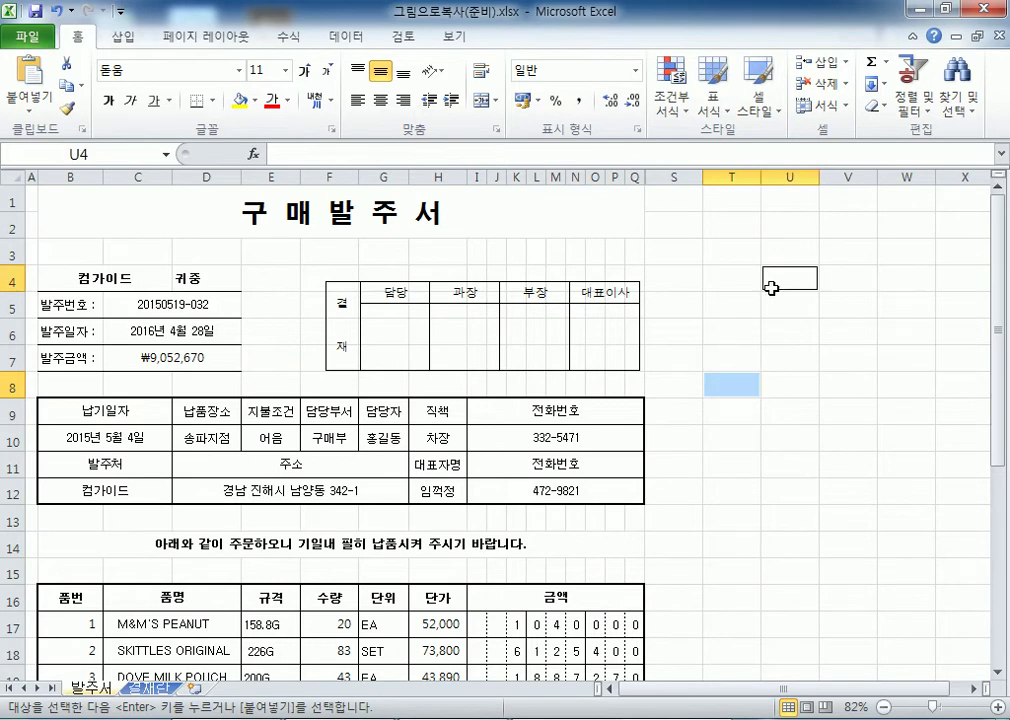
pyautogui.scroll(1, 771, 288)
pyautogui.click(322, 248)
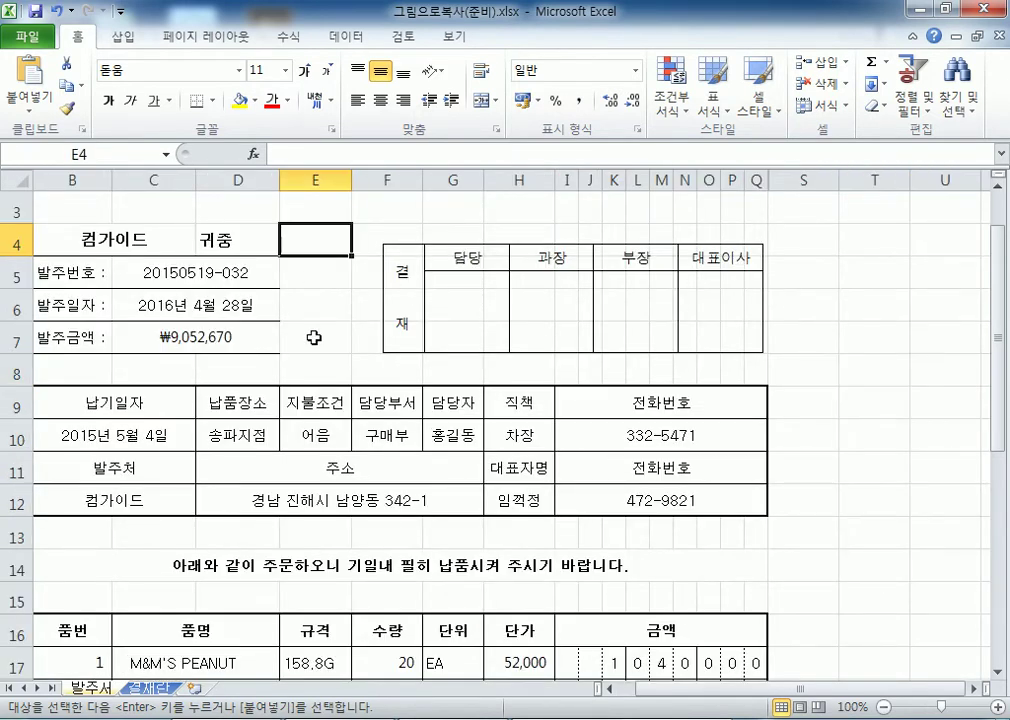
# Recopy the 결재 table B2:F3 with Ctrl+C and return to the 발주서 sheet.
pyautogui.click(148, 687)
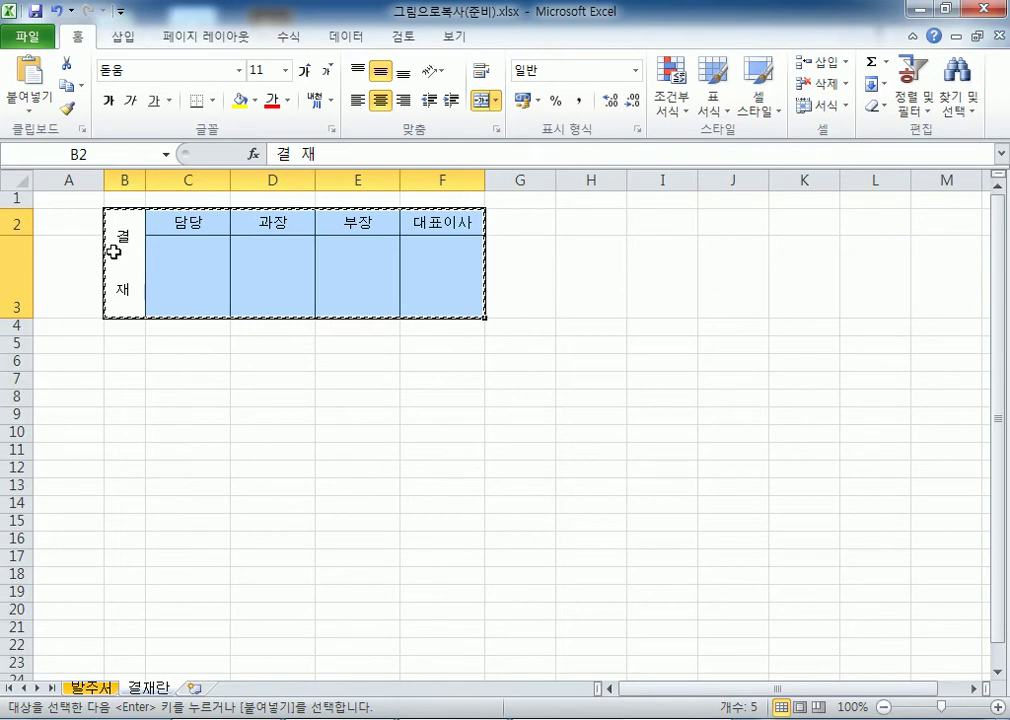
pyautogui.moveTo(131, 255); pyautogui.dragTo(426, 266)
pyautogui.press('Escape')
pyautogui.moveTo(142, 272); pyautogui.dragTo(440, 288)
pyautogui.hotkey('ctrl', 'c')
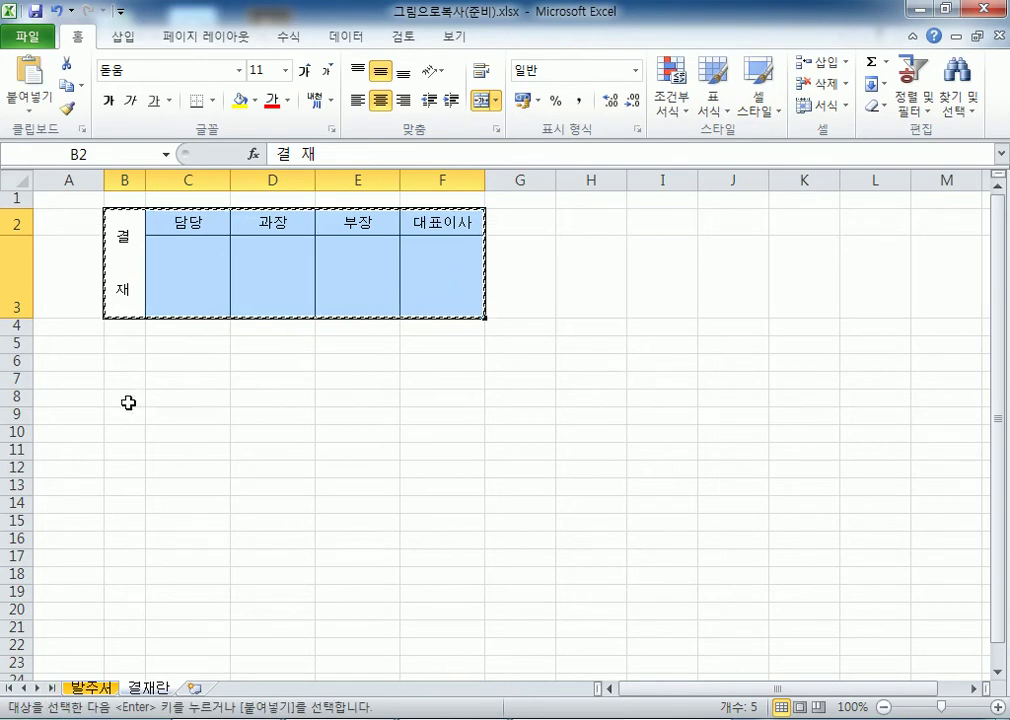
pyautogui.click(90, 688)
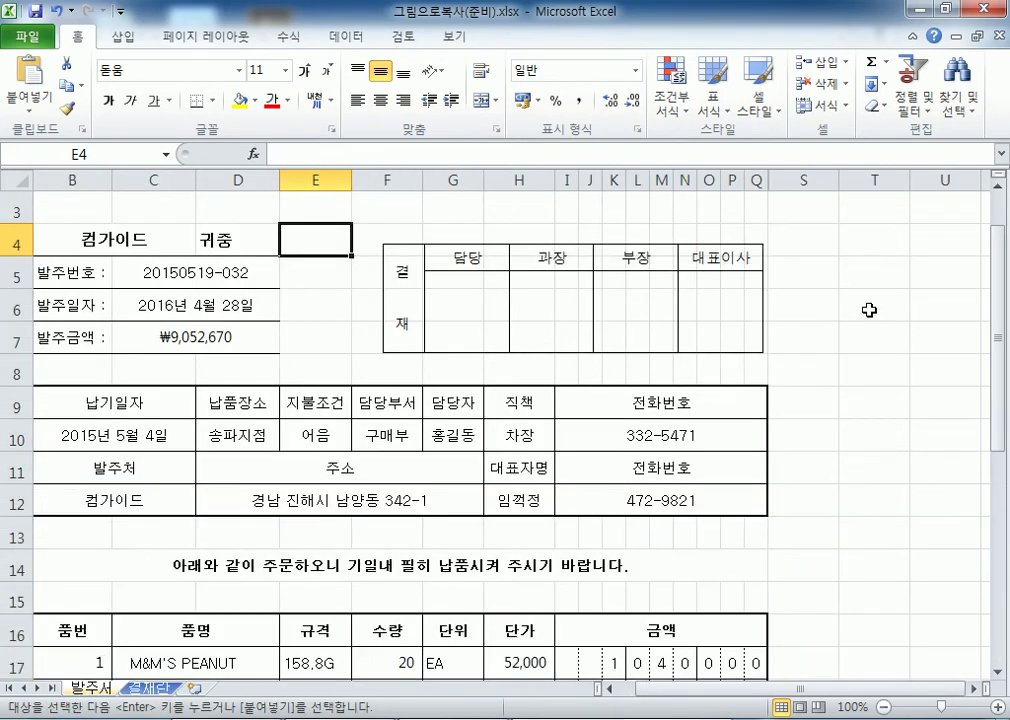
pyautogui.click(880, 242)
pyautogui.hotkey('ctrl', 'v')
pyautogui.moveTo(885, 688); pyautogui.dragTo(928, 686)
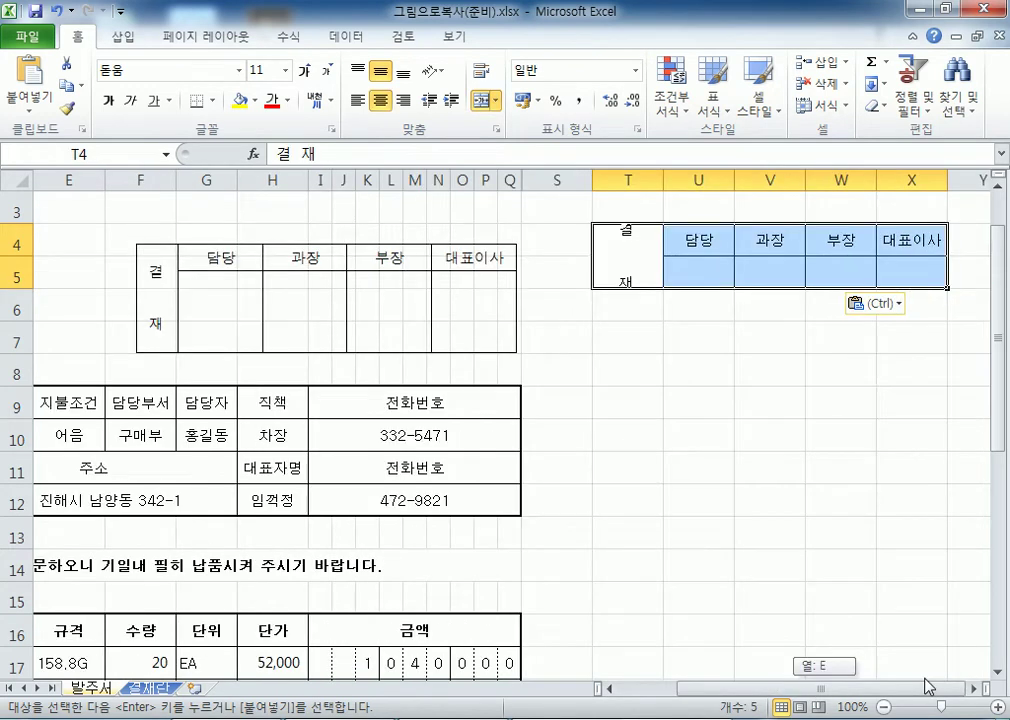
pyautogui.click(58, 11)
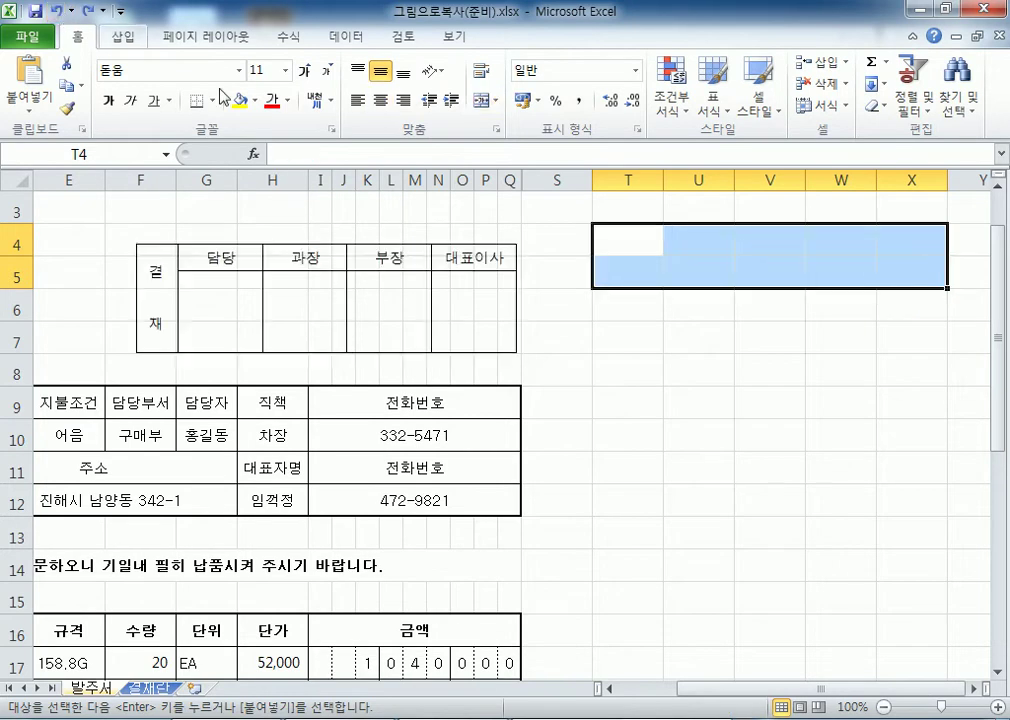
pyautogui.click(603, 324)
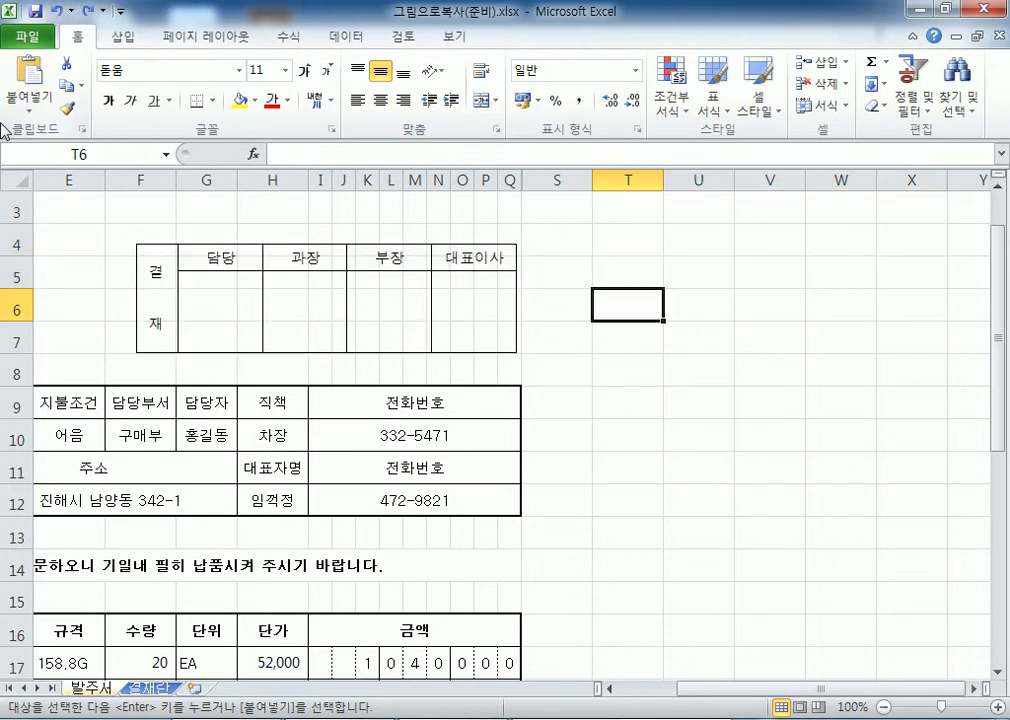
pyautogui.click(31, 110)
pyautogui.click(33, 110)
pyautogui.click(33, 110)
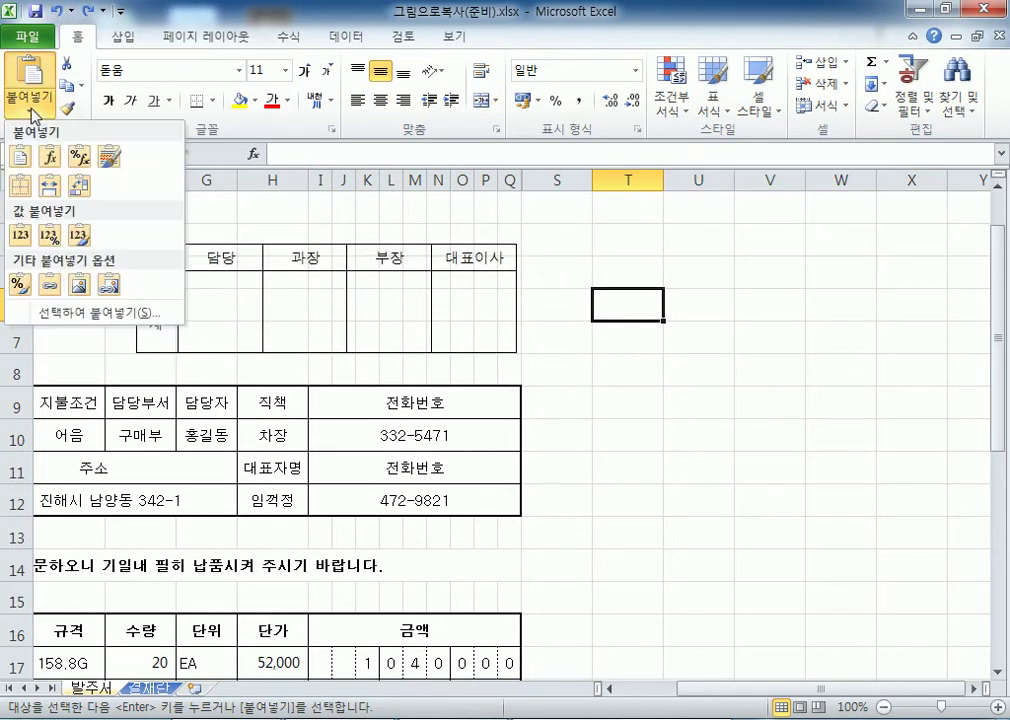
pyautogui.click(79, 290)
pyautogui.moveTo(627, 350); pyautogui.dragTo(611, 299)
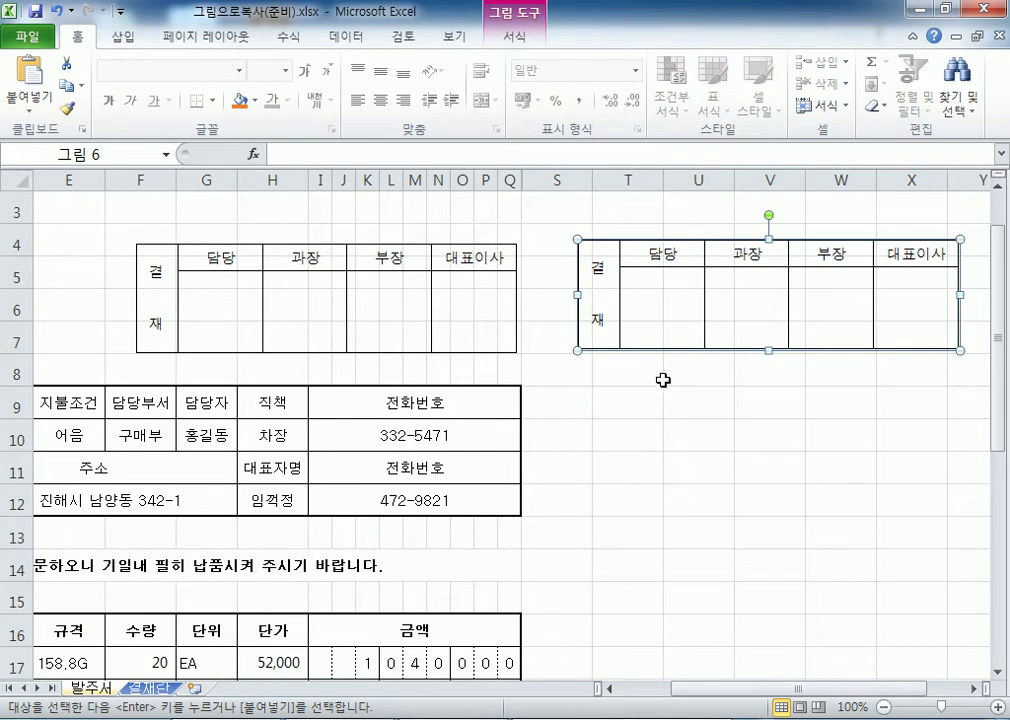
pyautogui.press('Delete')
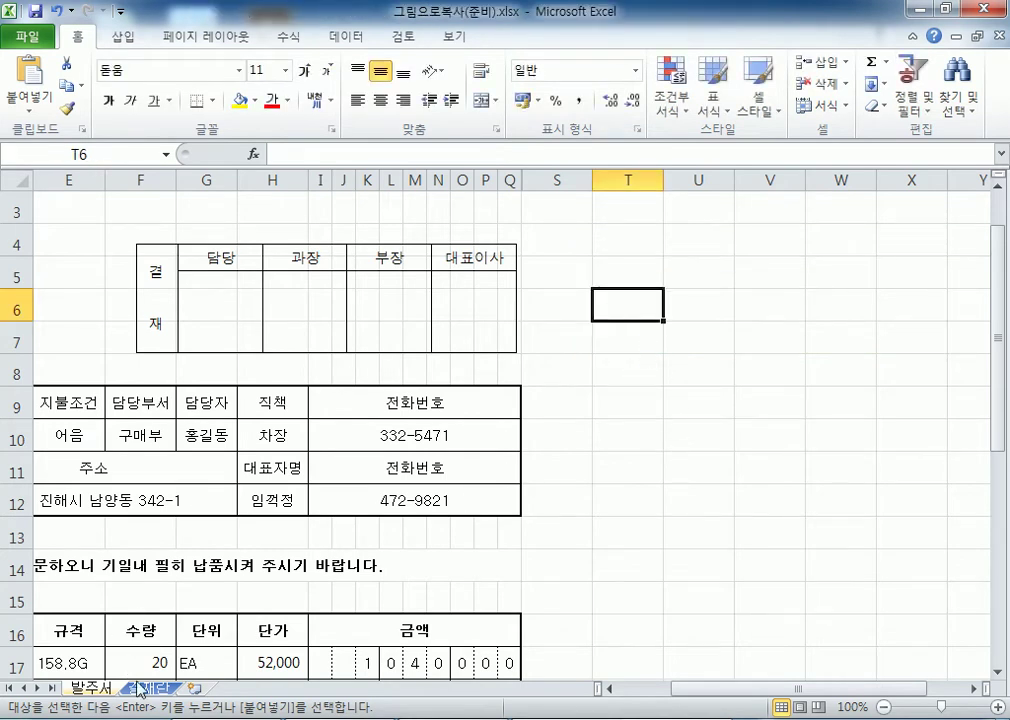
# Copy 결재란 B2:F3 with 그림으로 복사 (화면에 표시된 대로, 그림), then select T5 on 발주서.
pyautogui.click(148, 688)
pyautogui.press('Escape')
pyautogui.moveTo(119, 238); pyautogui.dragTo(436, 266)
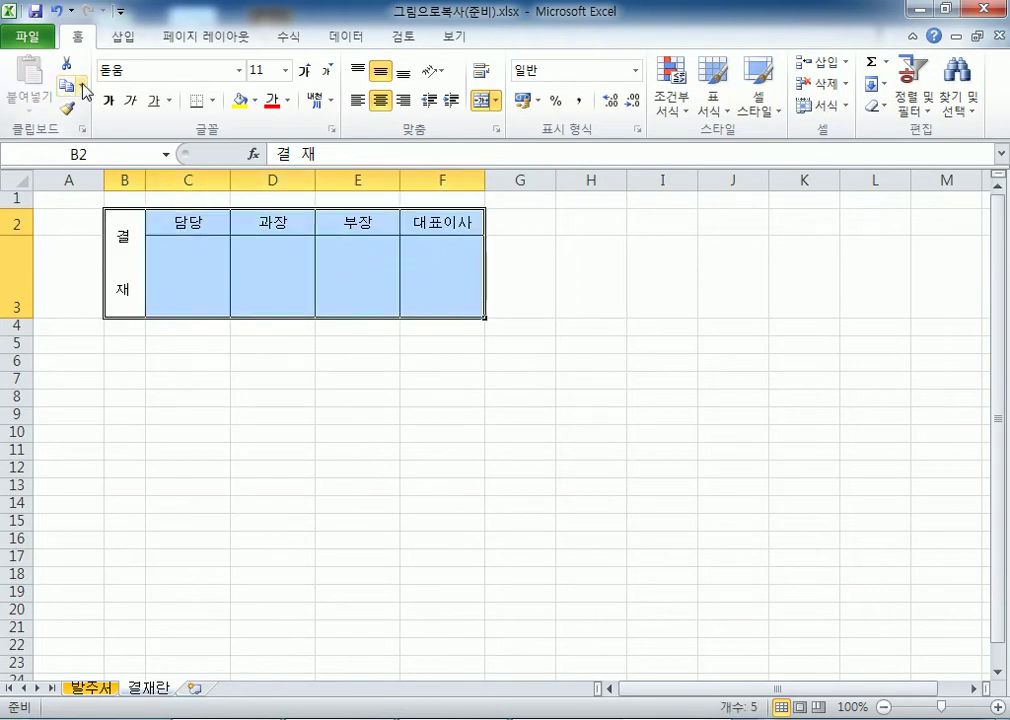
pyautogui.click(84, 86)
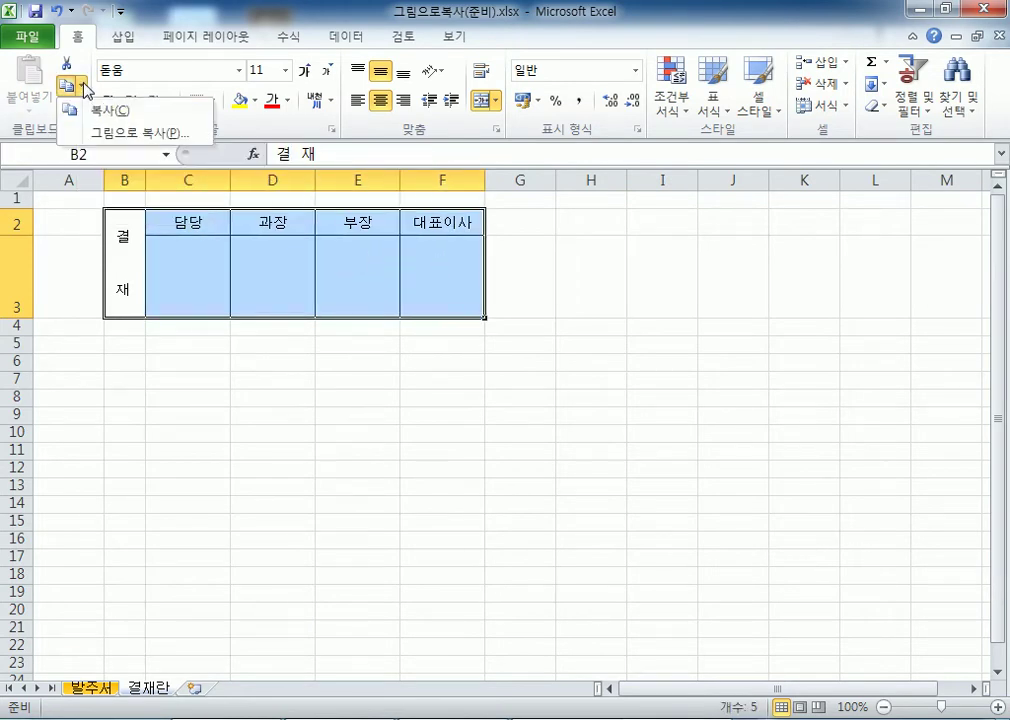
pyautogui.click(120, 133)
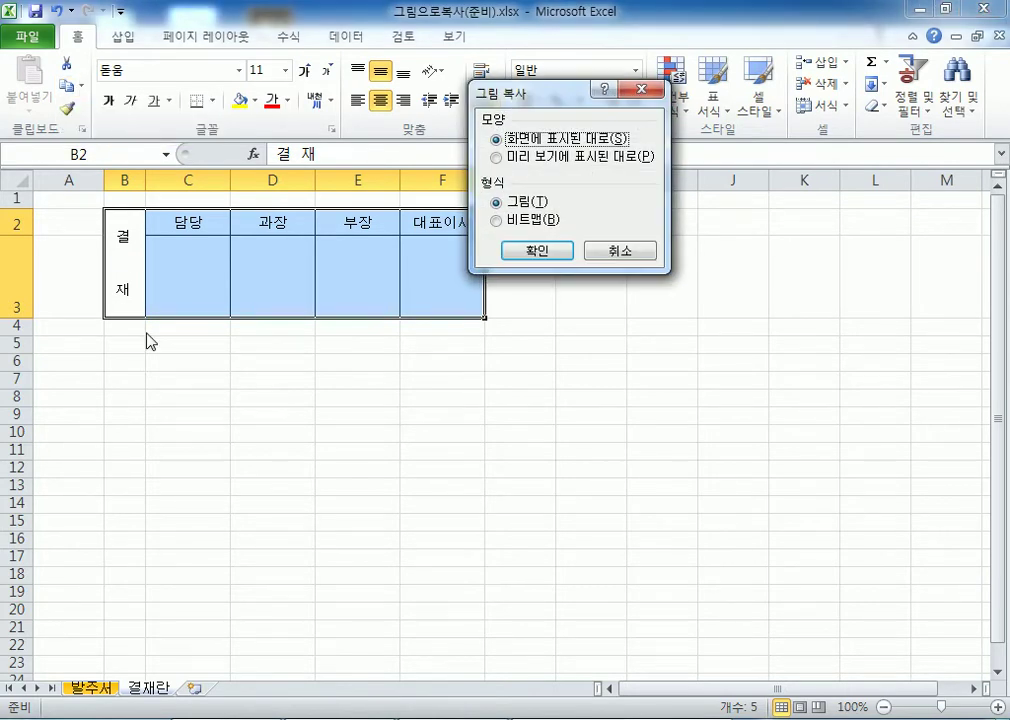
pyautogui.click(553, 254)
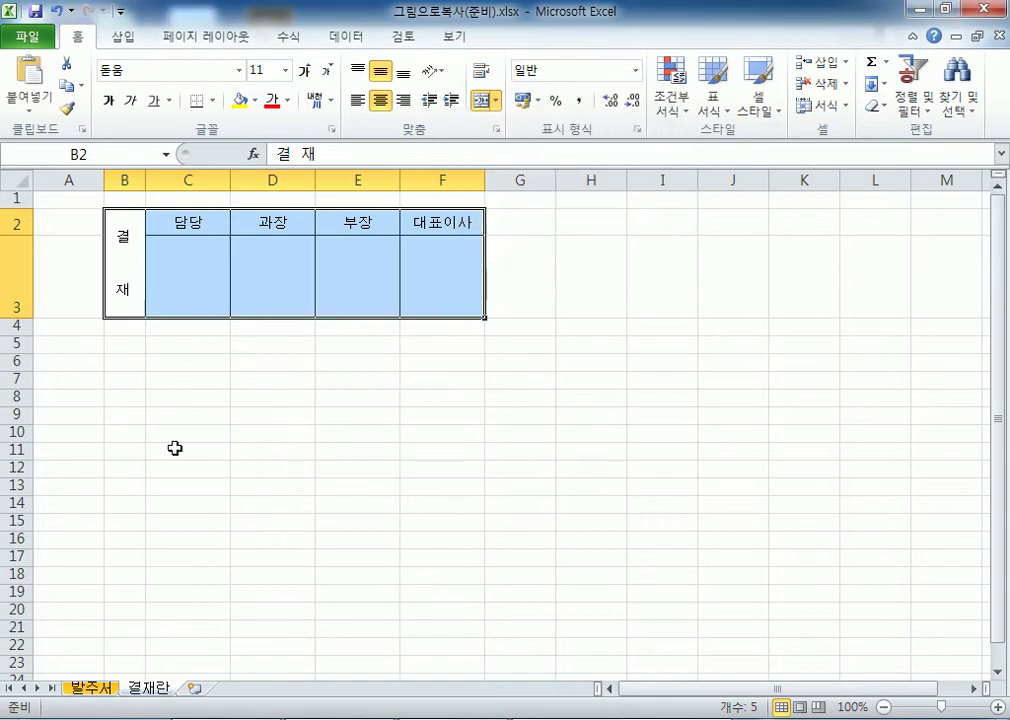
pyautogui.click(74, 430)
pyautogui.click(93, 689)
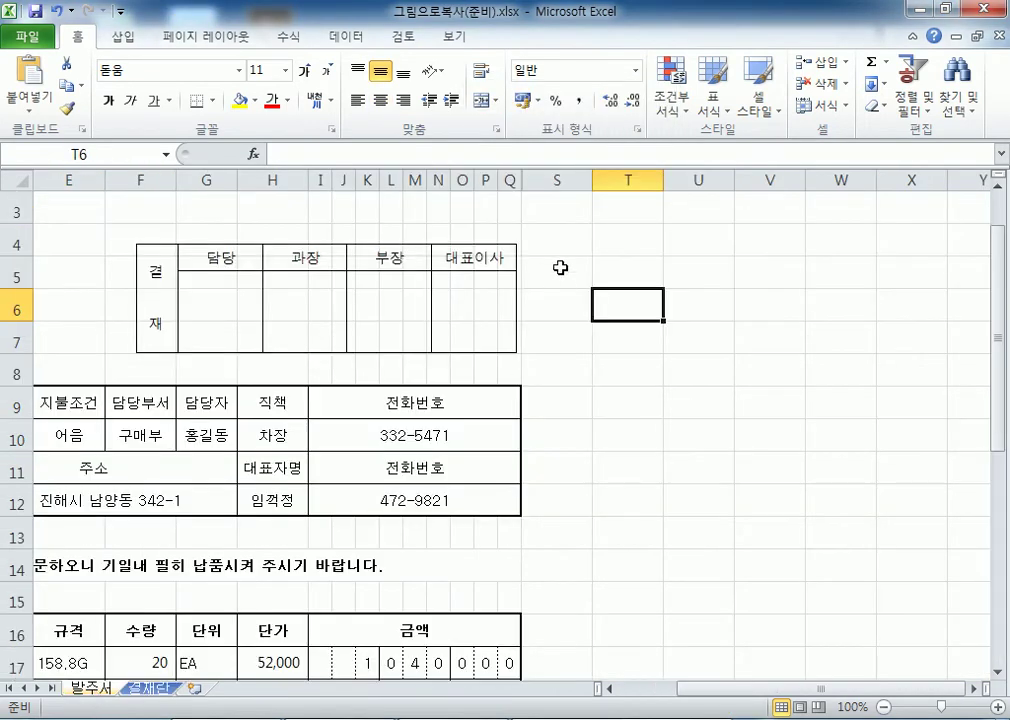
pyautogui.click(602, 264)
# Paste the approval-table picture at T5 with Ctrl+V and deselect it.
pyautogui.hotkey('ctrl', 'v')
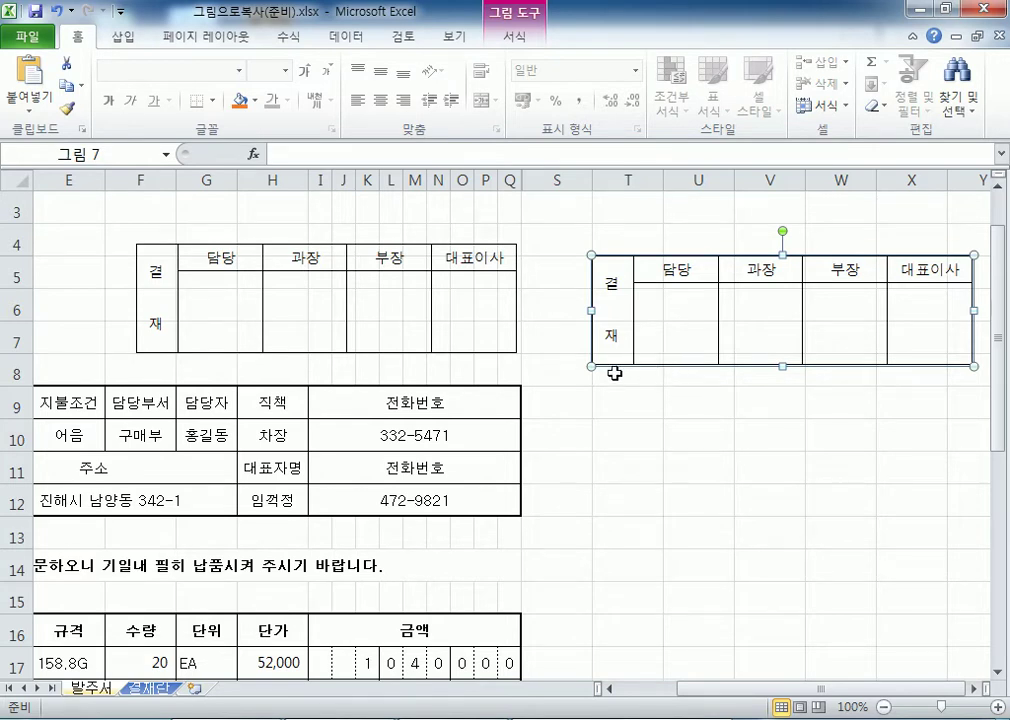
pyautogui.click(582, 401)
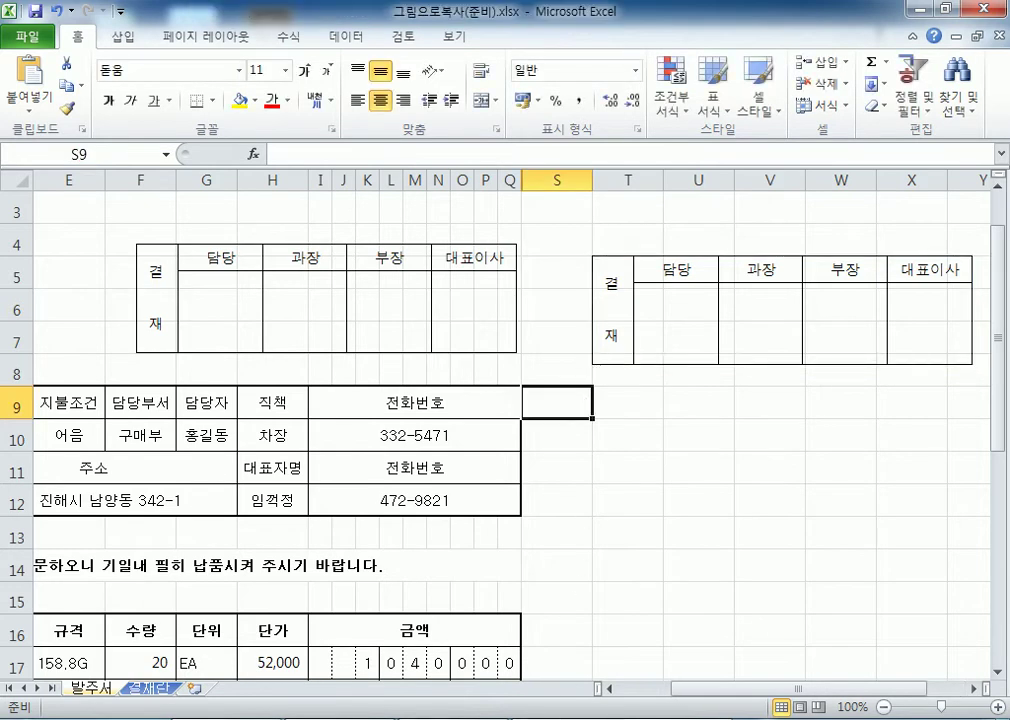
# Clear and maximize Notepad, then type the sentence about paste failing when cell sizes differ.
pyautogui.click(457, 716)
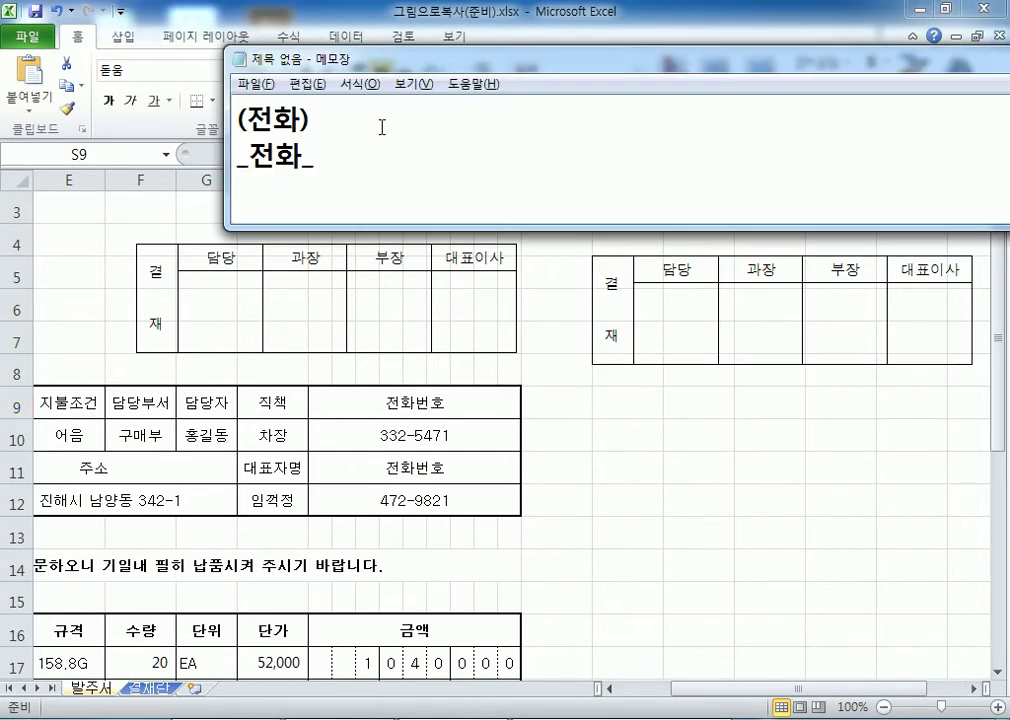
pyautogui.moveTo(380, 167); pyautogui.dragTo(158, 100)
pyautogui.press('Delete')
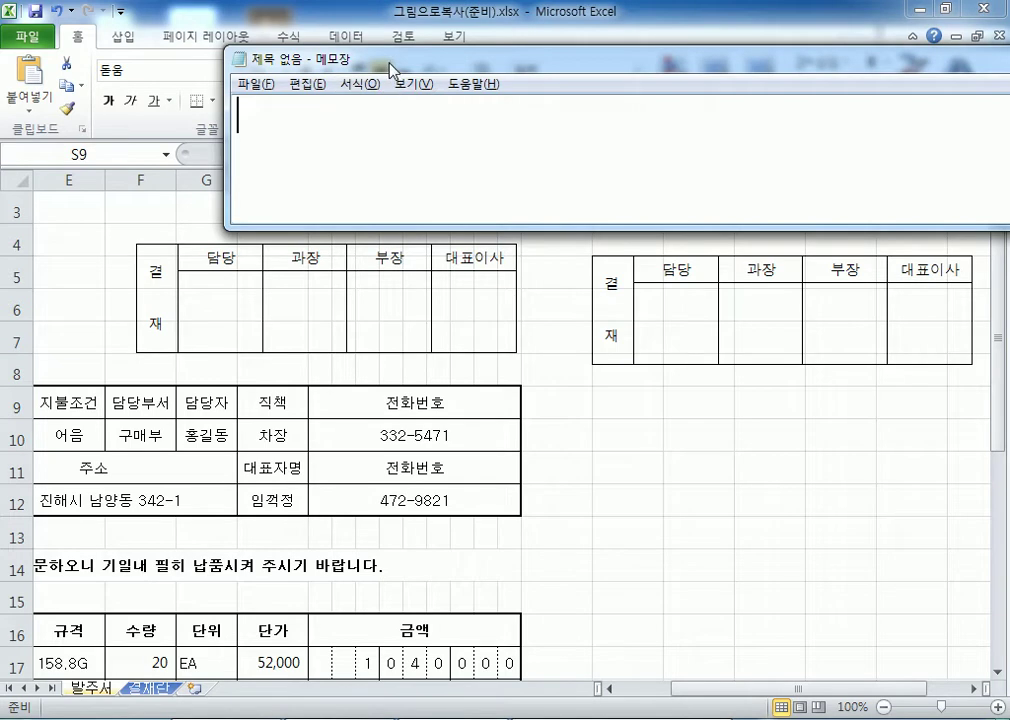
pyautogui.doubleClick(307, 56)
pyautogui.write('dpr')
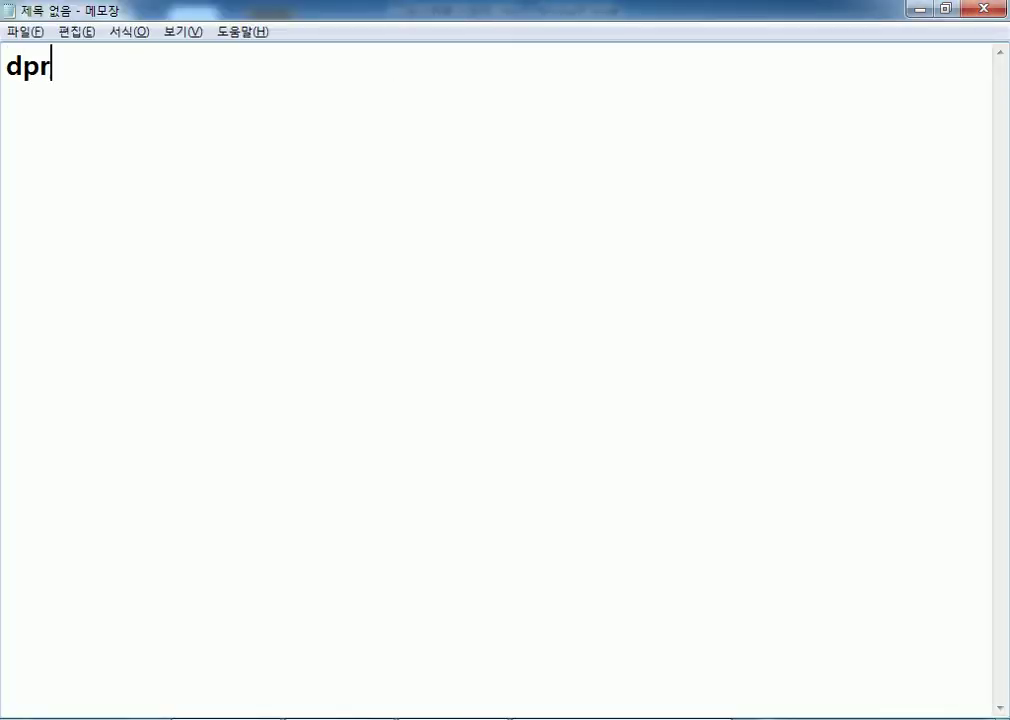
pyautogui.press('BackSpace')
pyautogui.press('BackSpace')
pyautogui.press('Hangul')
pyautogui.write('엥셀에서 ')
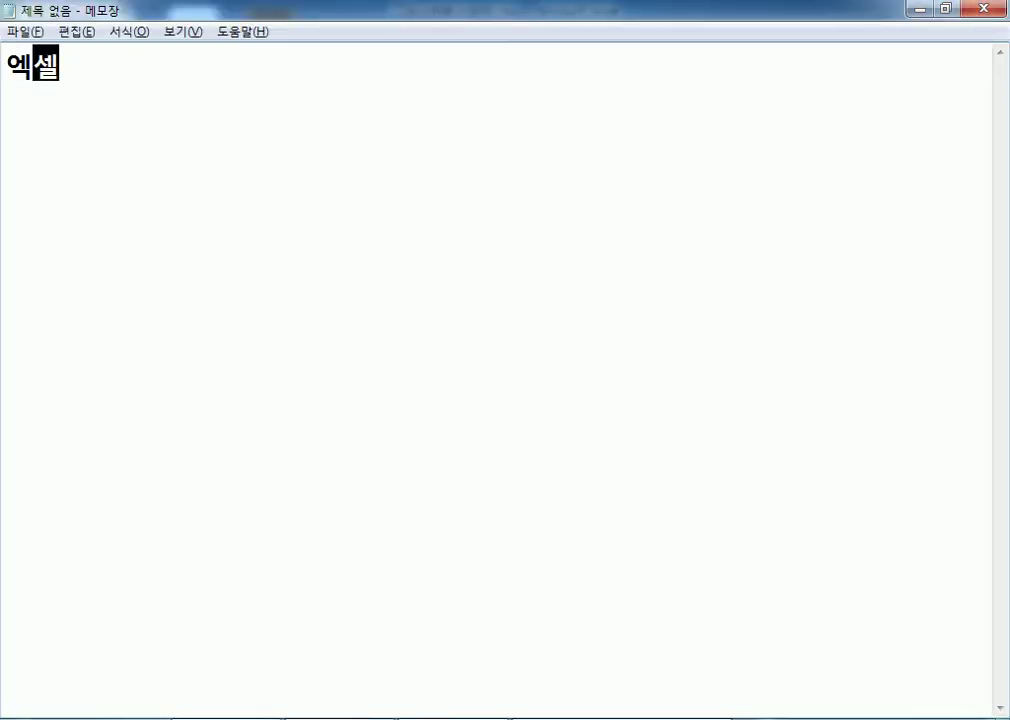
pyautogui.write('복사 >')
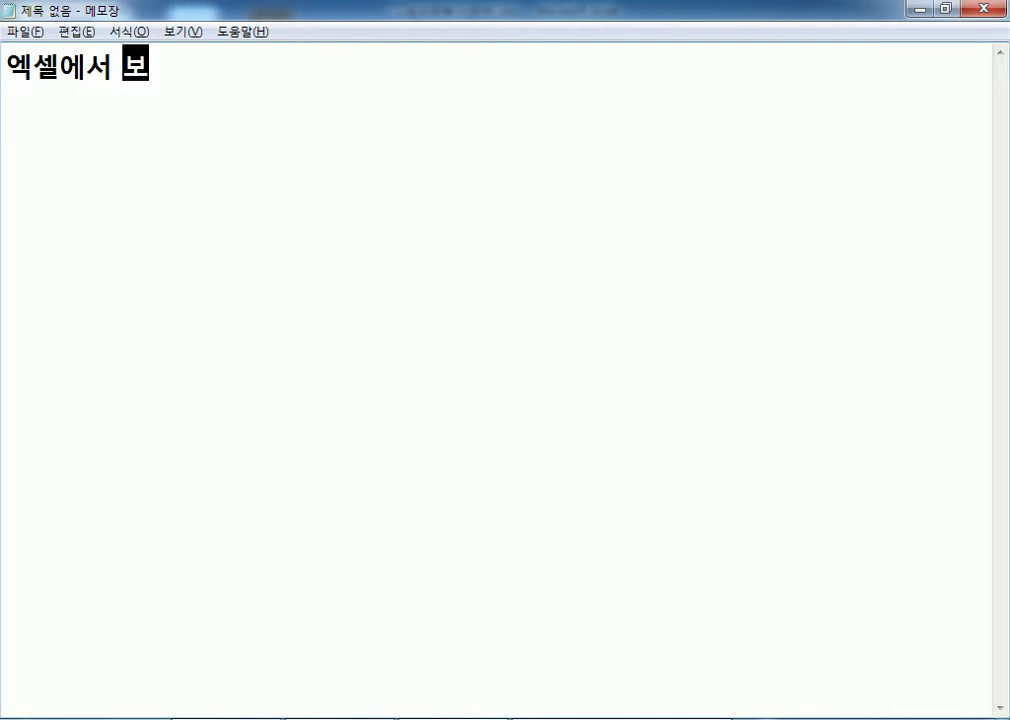
pyautogui.write('붙')
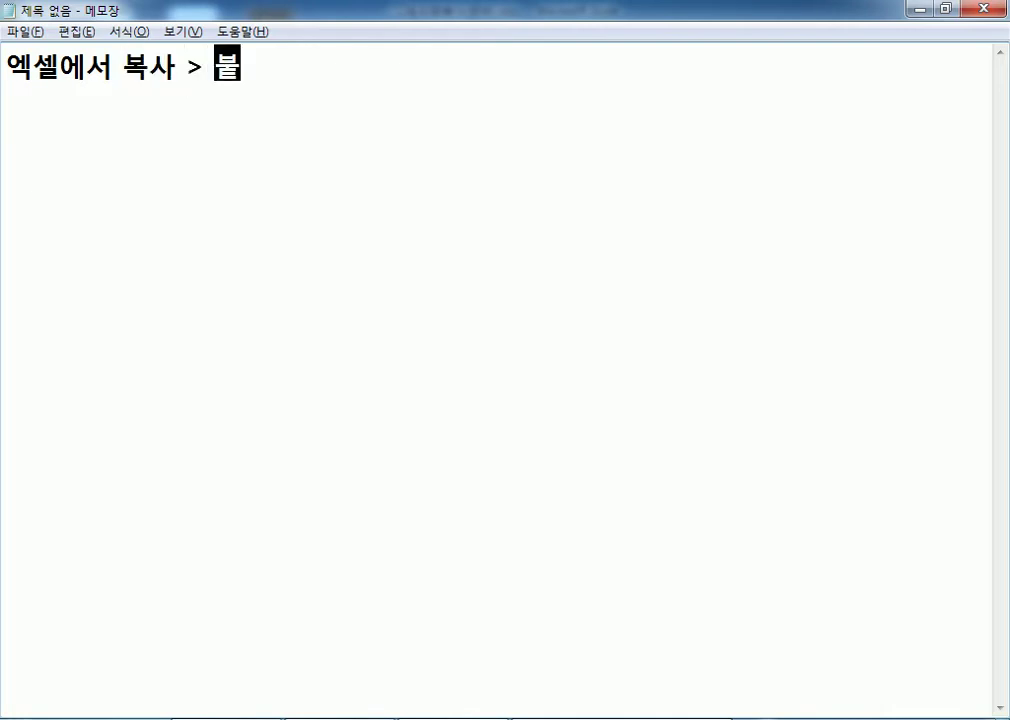
pyautogui.write('여넣기 고과정에서 ')
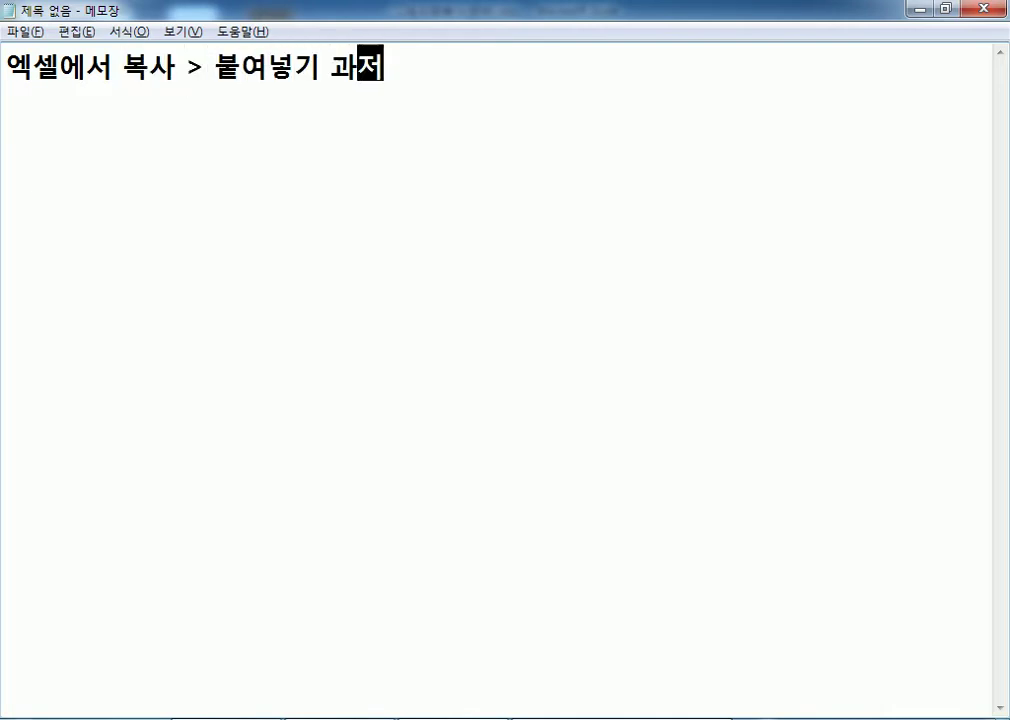
pyautogui.write('셀의 너비,')
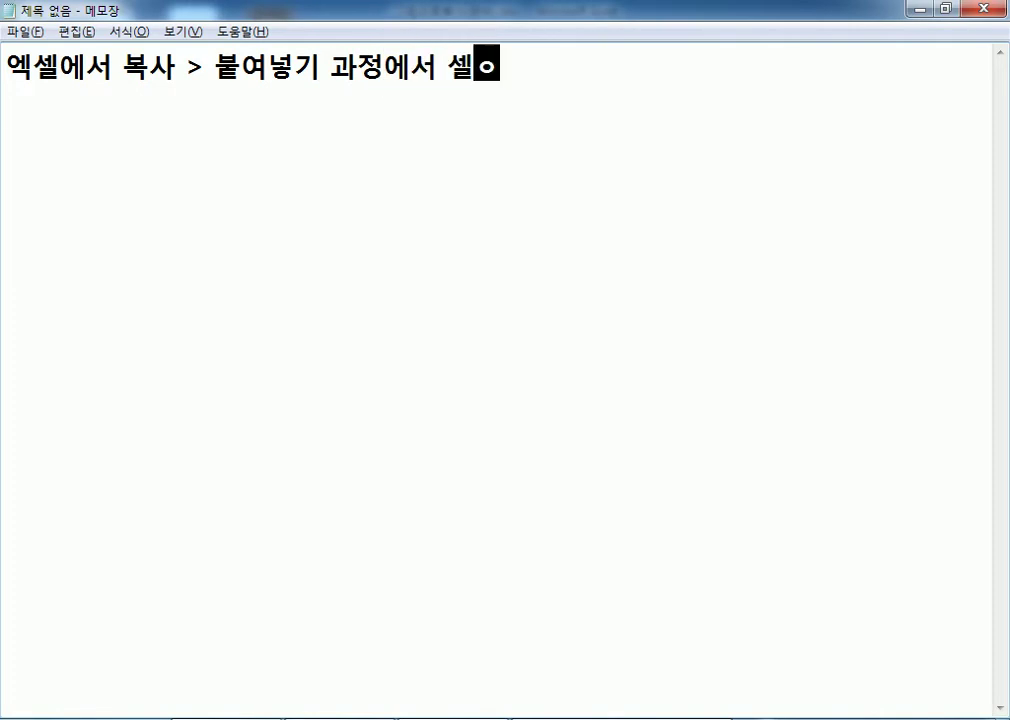
pyautogui.write(' ㅋ')
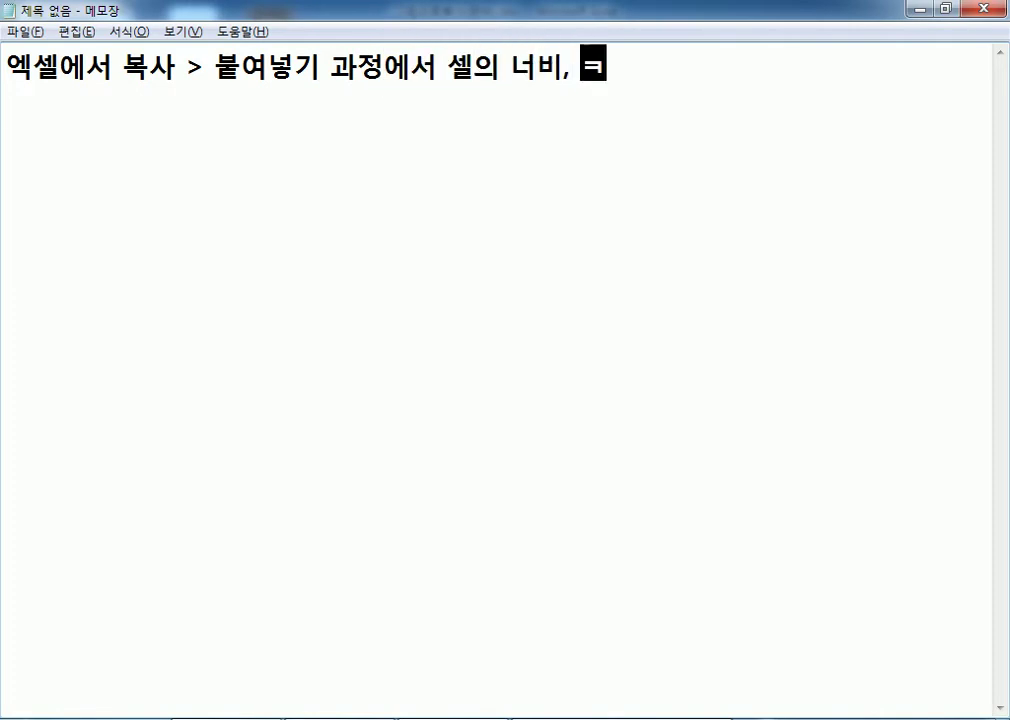
pyautogui.press('BackSpace')
pyautogui.write('높이,')
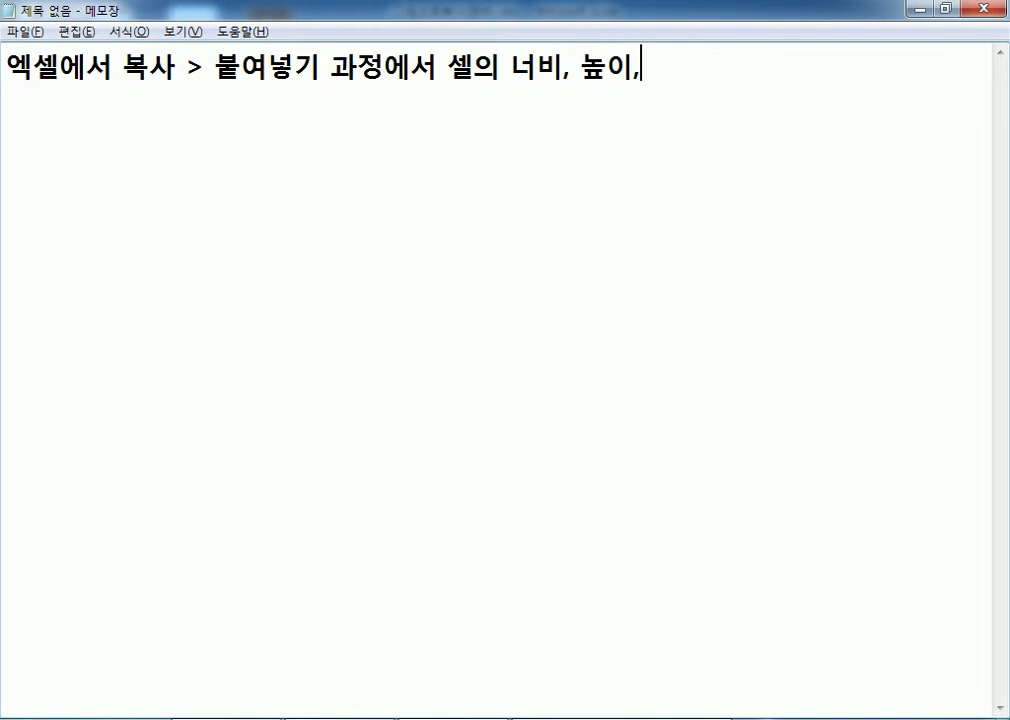
pyautogui.write(' 크기가 다르면 ')
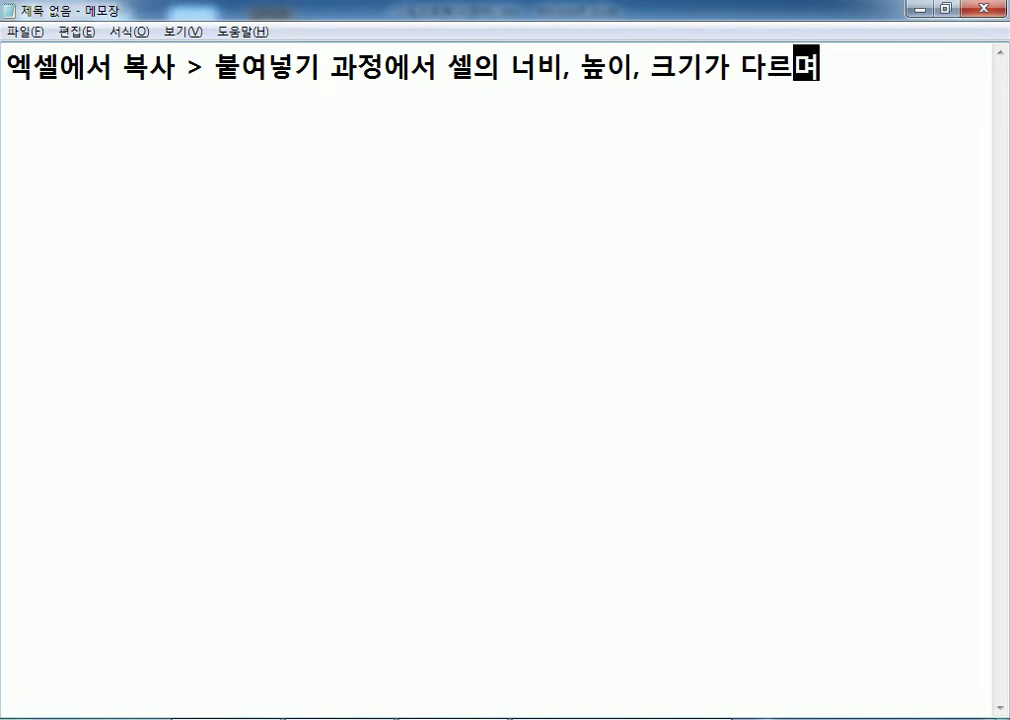
pyautogui.write('원')
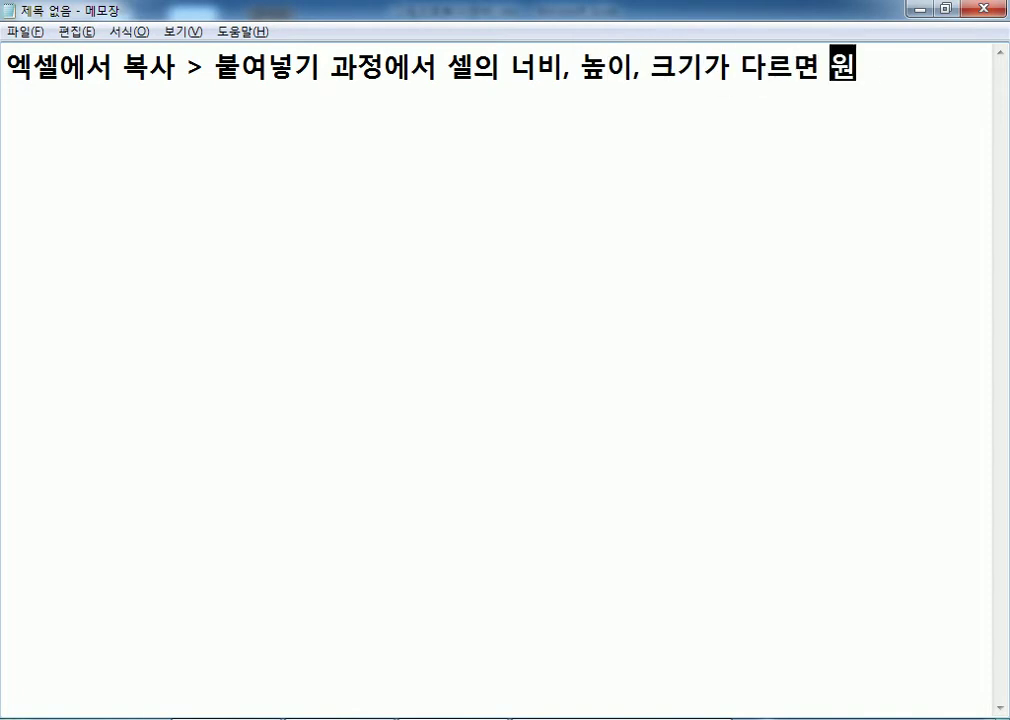
pyautogui.write('하는 형태로 ')
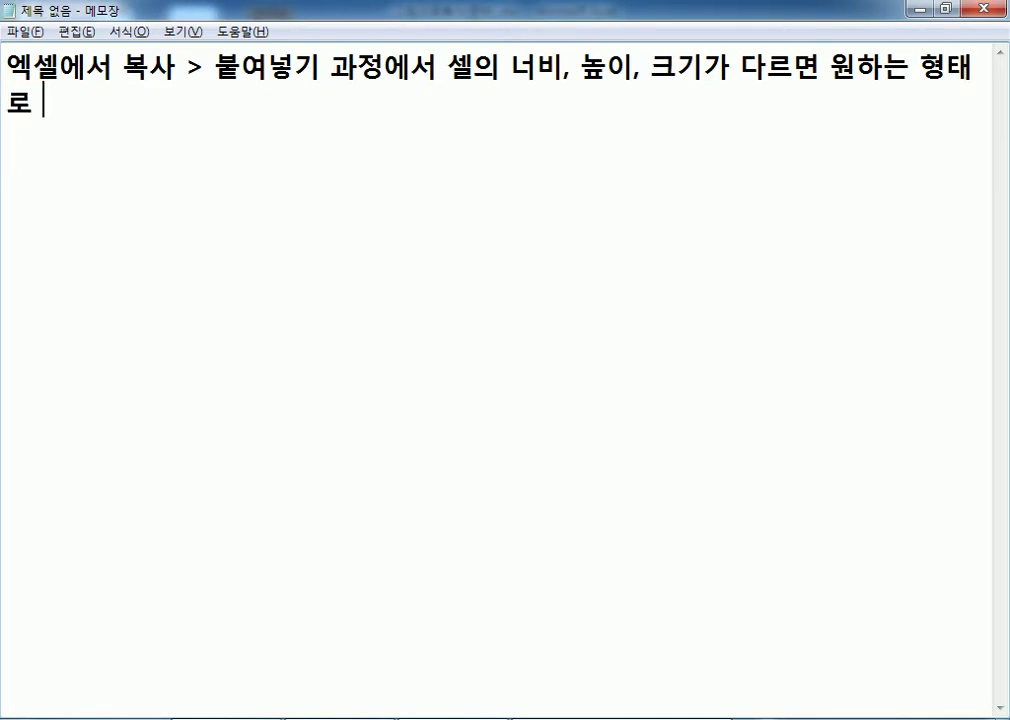
pyautogui.write('붙여넣기가 ㄷ')
pyautogui.press('BackSpace')
pyautogui.write('안된다.')
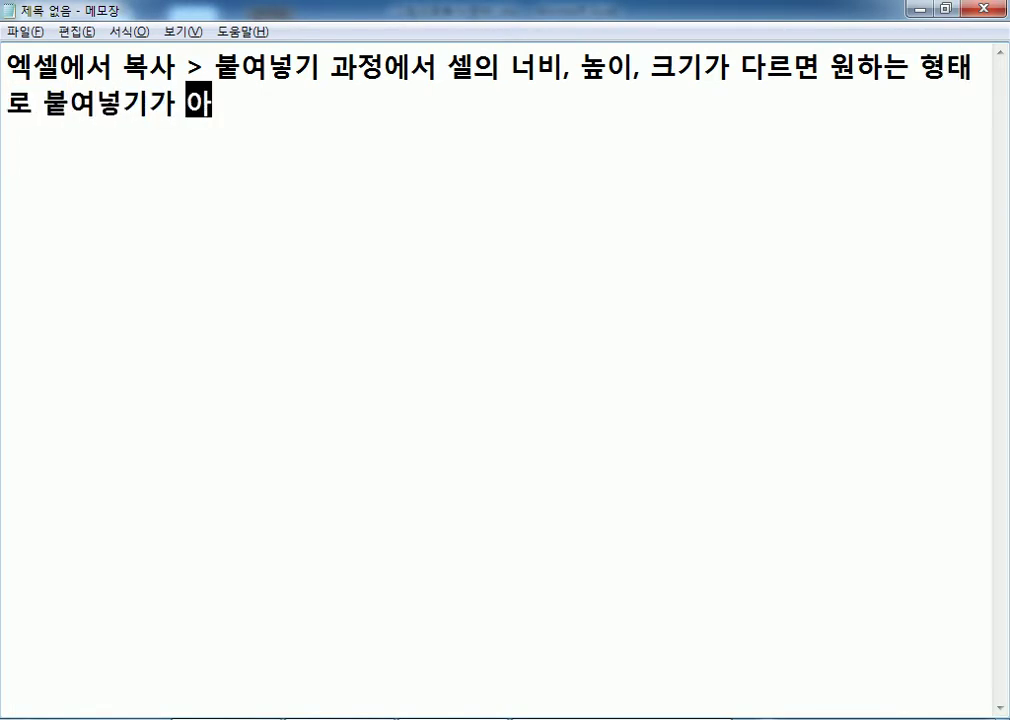
pyautogui.press('Return')
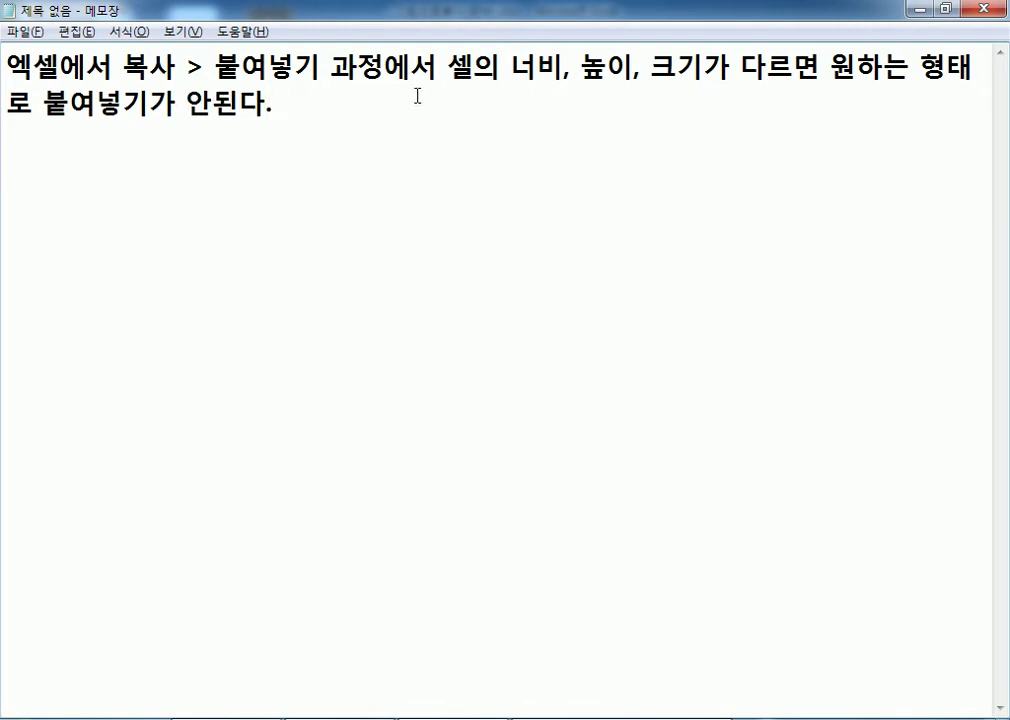
# Set the Notepad font size to 28.
pyautogui.click(128, 31)
pyautogui.click(150, 70)
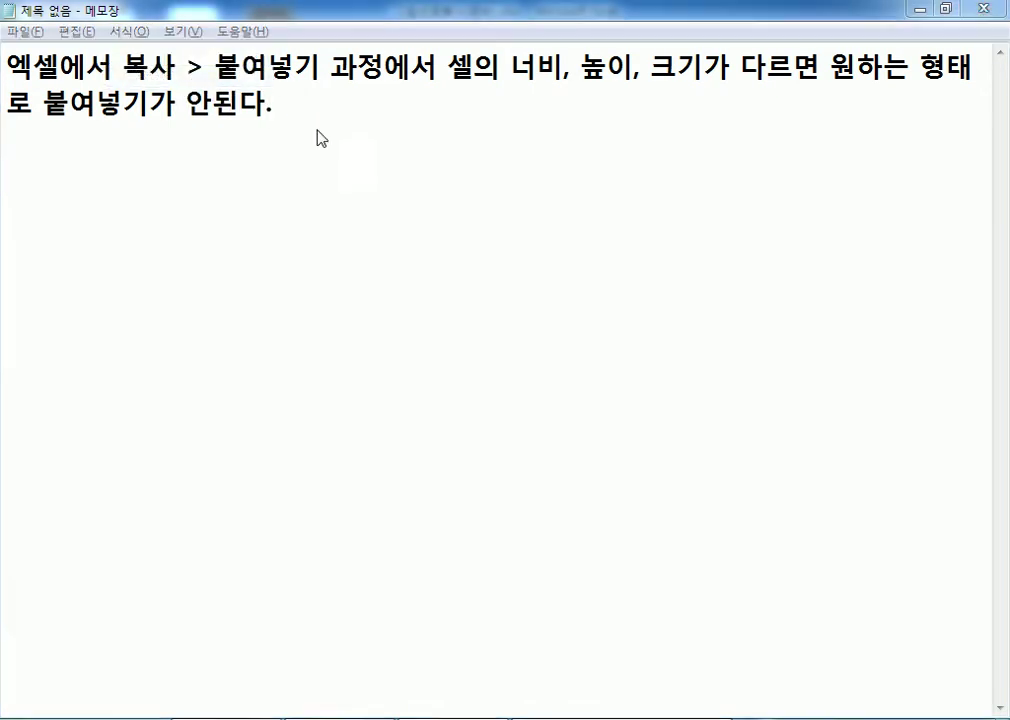
pyautogui.click(388, 306)
pyautogui.click(392, 290)
pyautogui.click(314, 580)
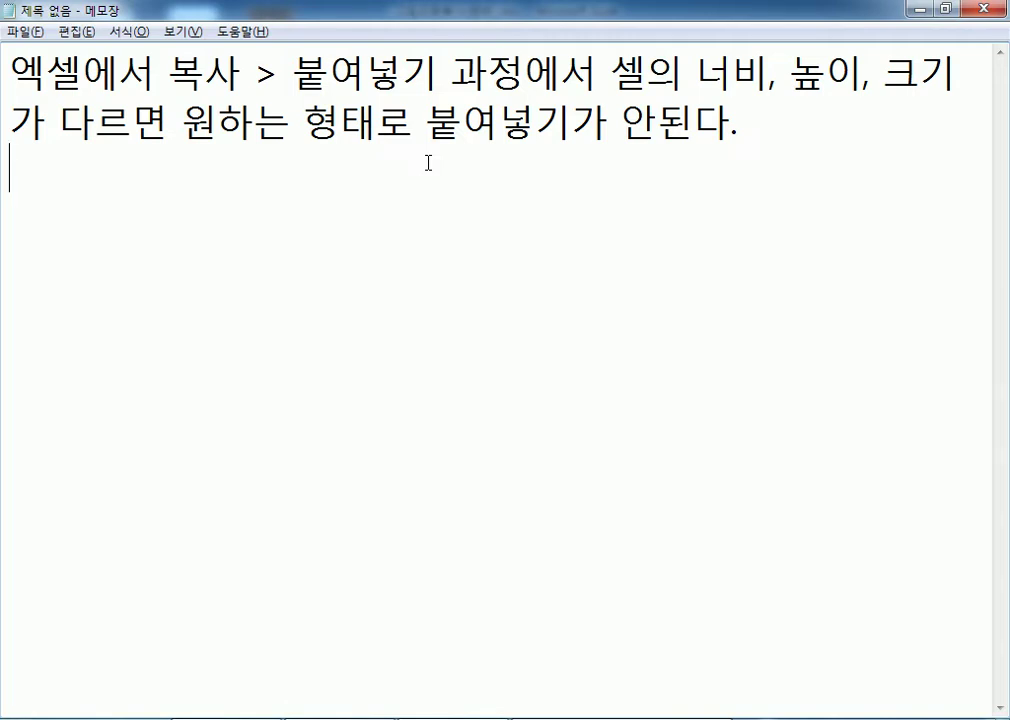
# List three methods: paste as 그림, 그림으로 복사 then paste, and 카메라 기능; return to Excel.
pyautogui.write('1. 복사 ')
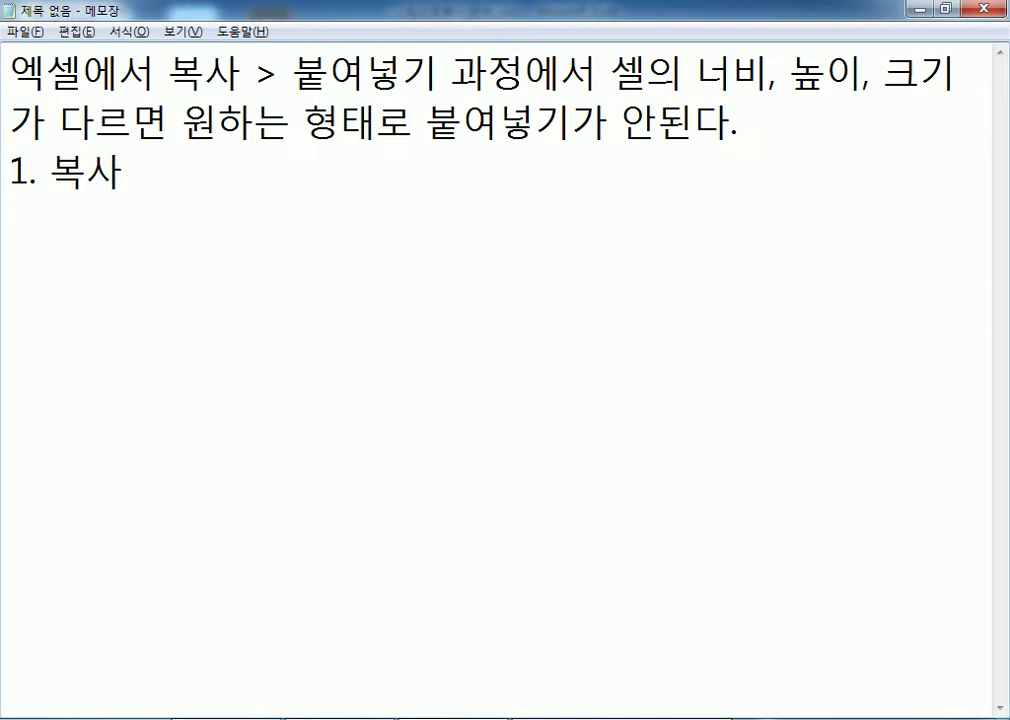
pyautogui.write('> 붙')
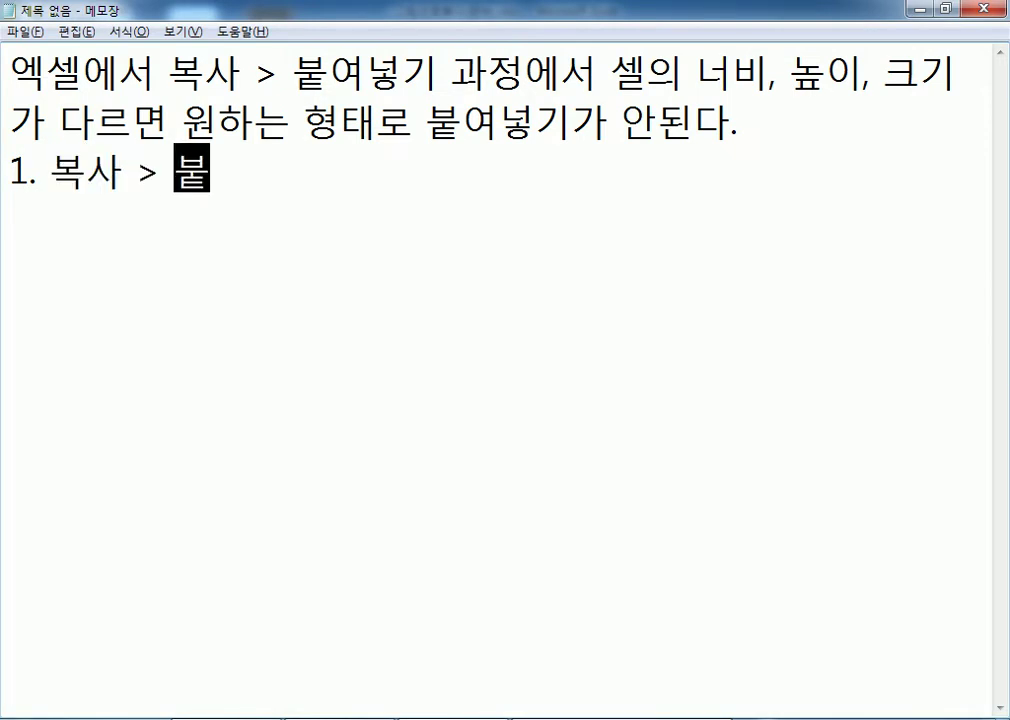
pyautogui.write('연넣기 옵션')
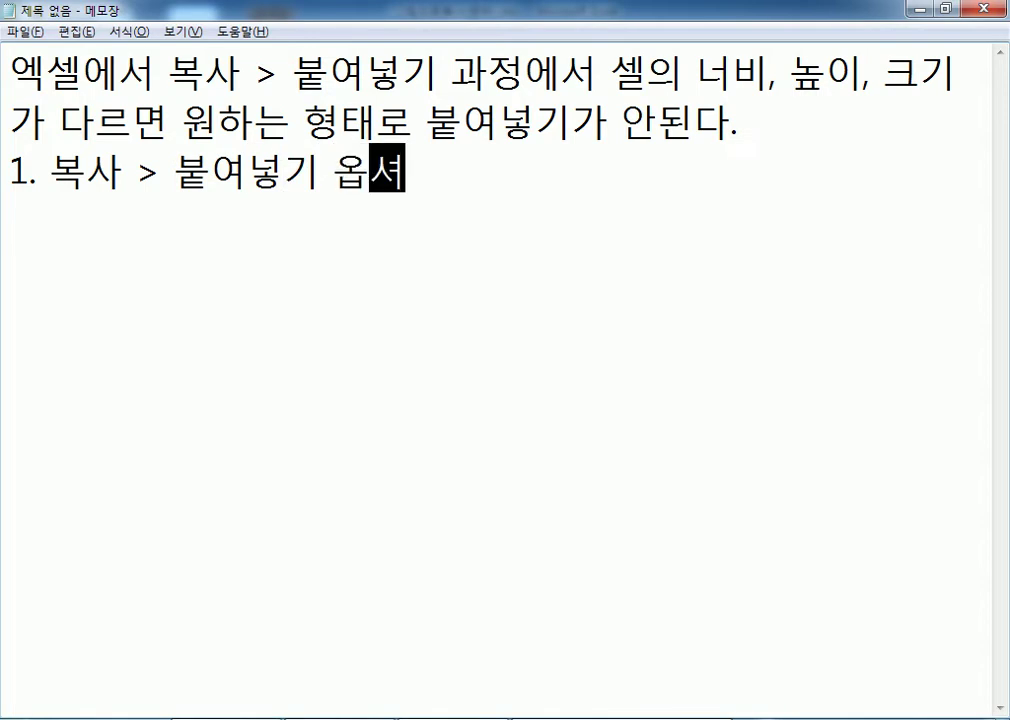
pyautogui.write(' > ')
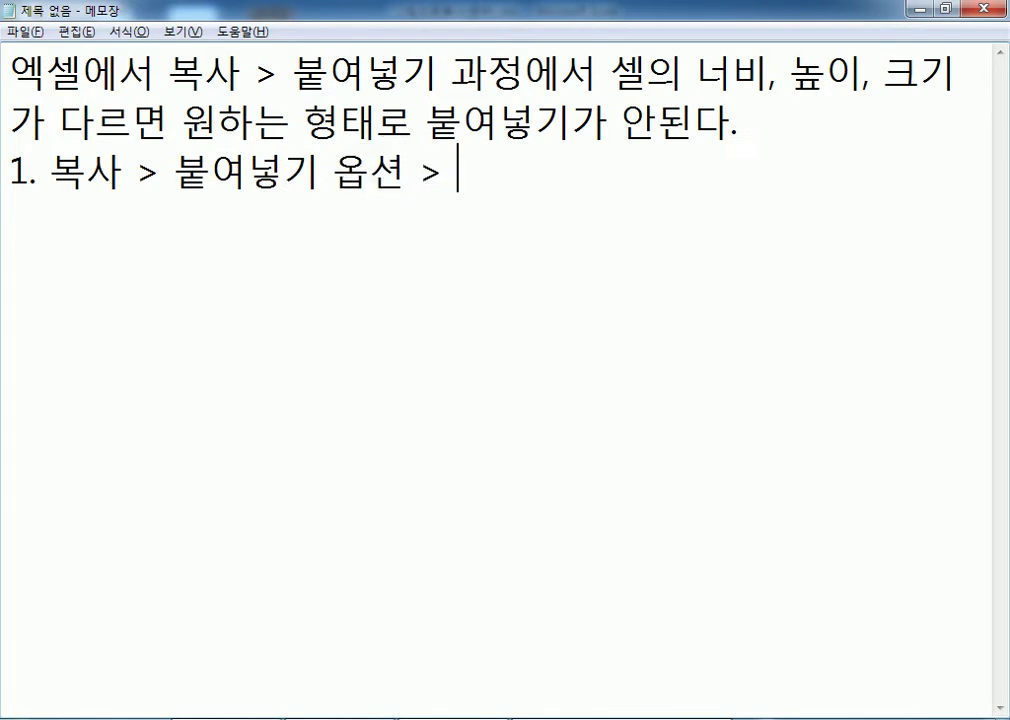
pyautogui.write('글림으로 분ㅌ')
pyautogui.press('BackSpace')
pyautogui.press('BackSpace')
pyautogui.write('붙여넣기')
pyautogui.press('Return')
pyautogui.write('2. 복')
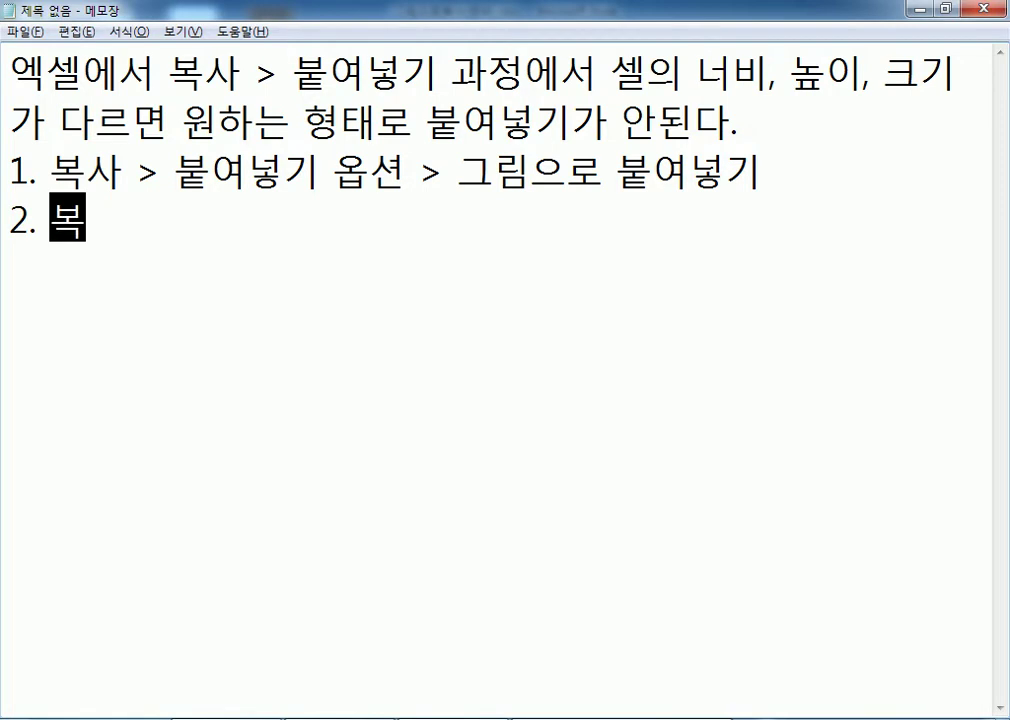
pyautogui.write('사 옵션 ')
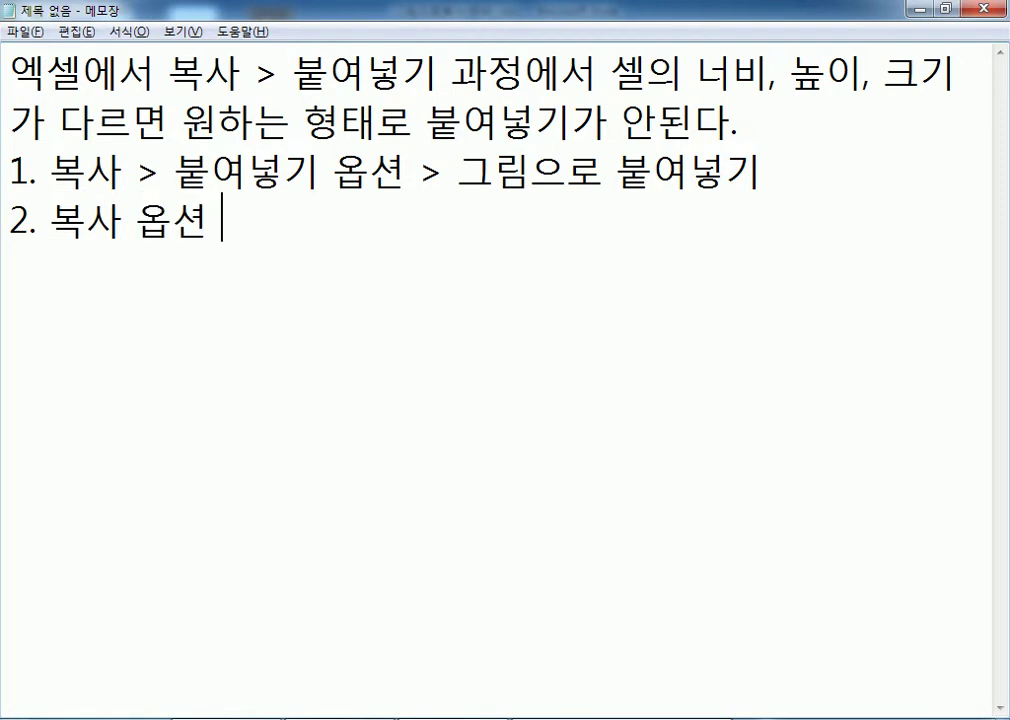
pyautogui.write('> 그림으로 복사')
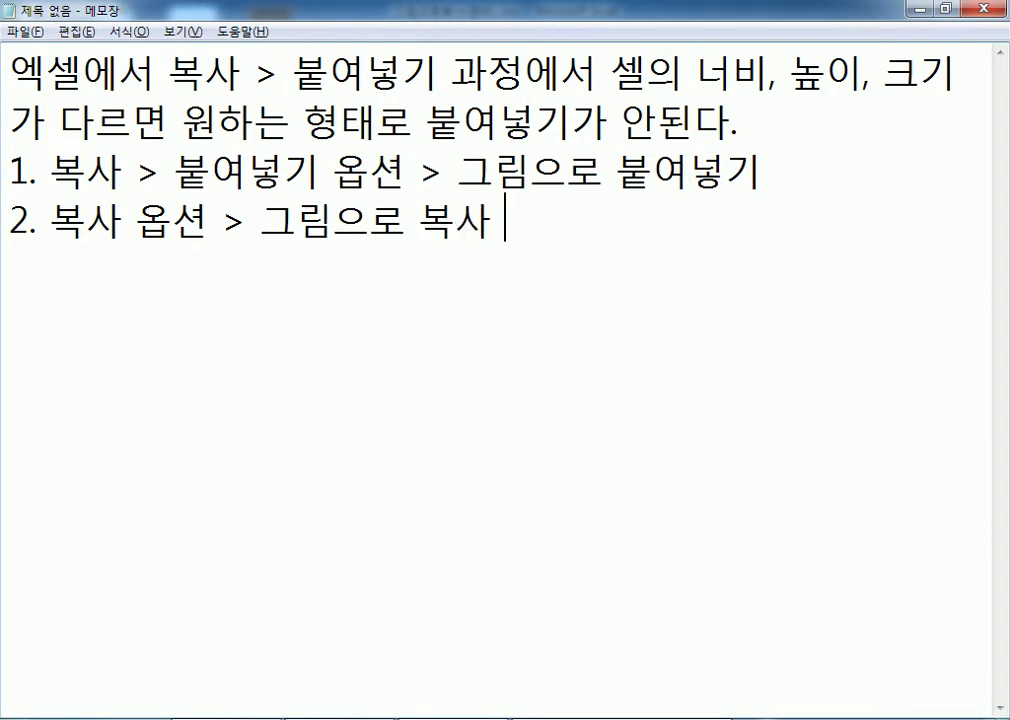
pyautogui.write(' > 붙여')
pyautogui.write('넣기')
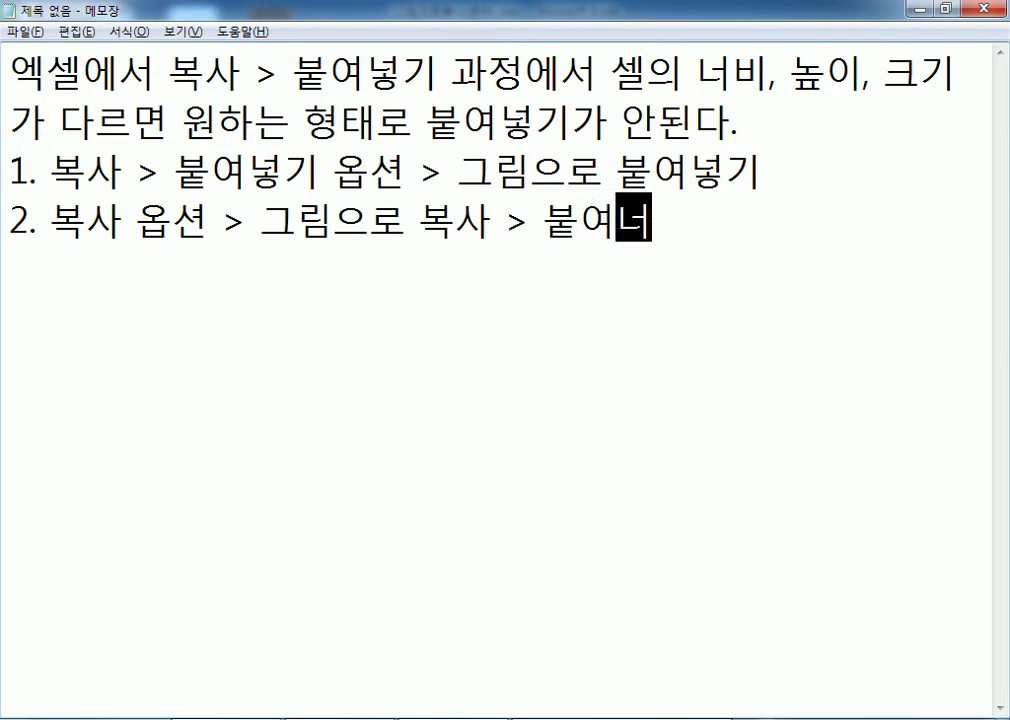
pyautogui.press('Return')
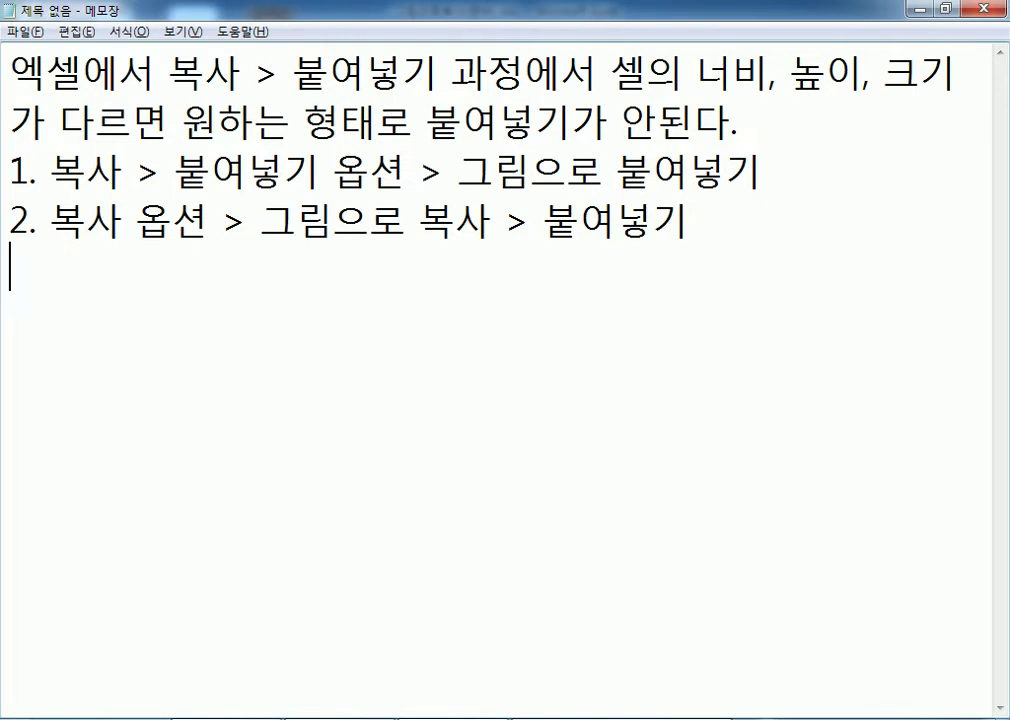
pyautogui.write('3. 카메라')
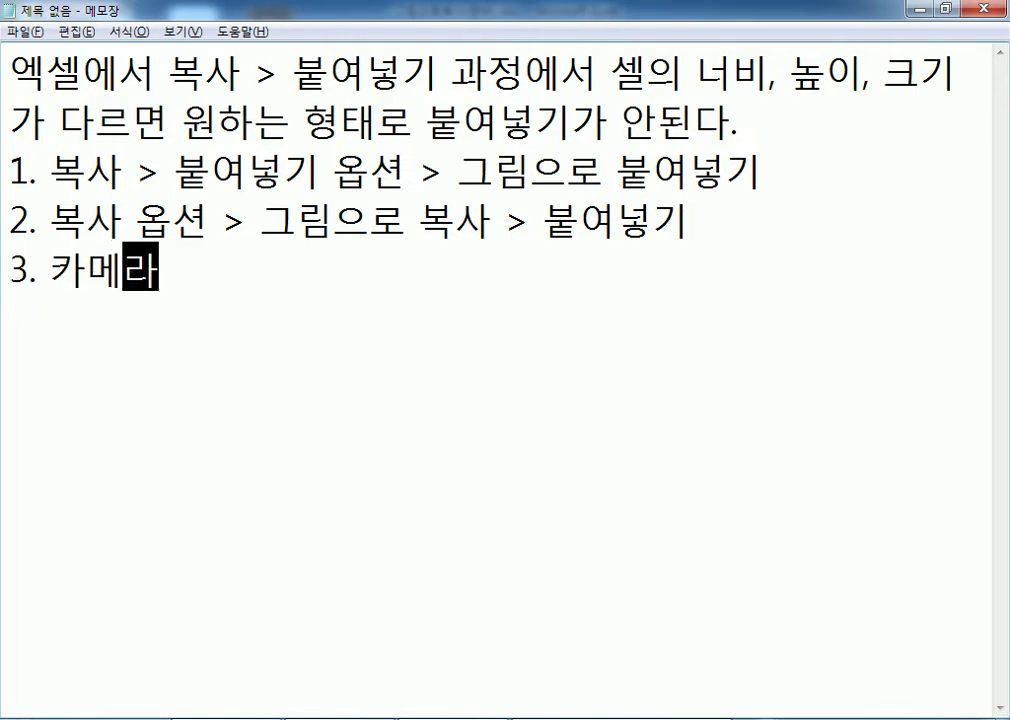
pyautogui.write(' 기능을 ')
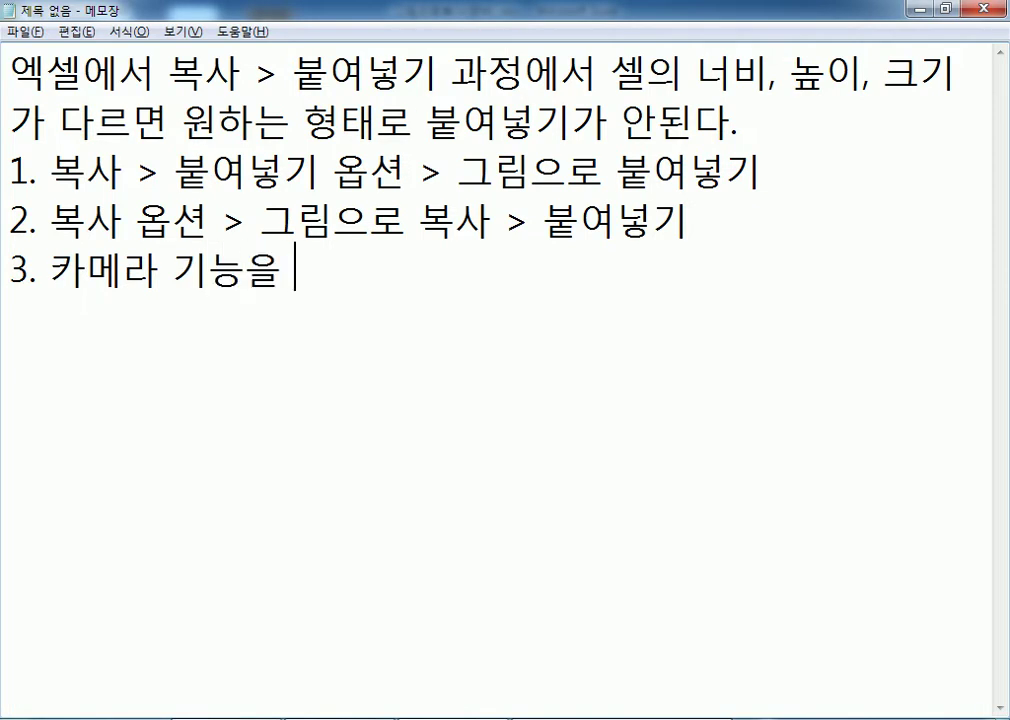
pyautogui.write('이용항여 찰칵')
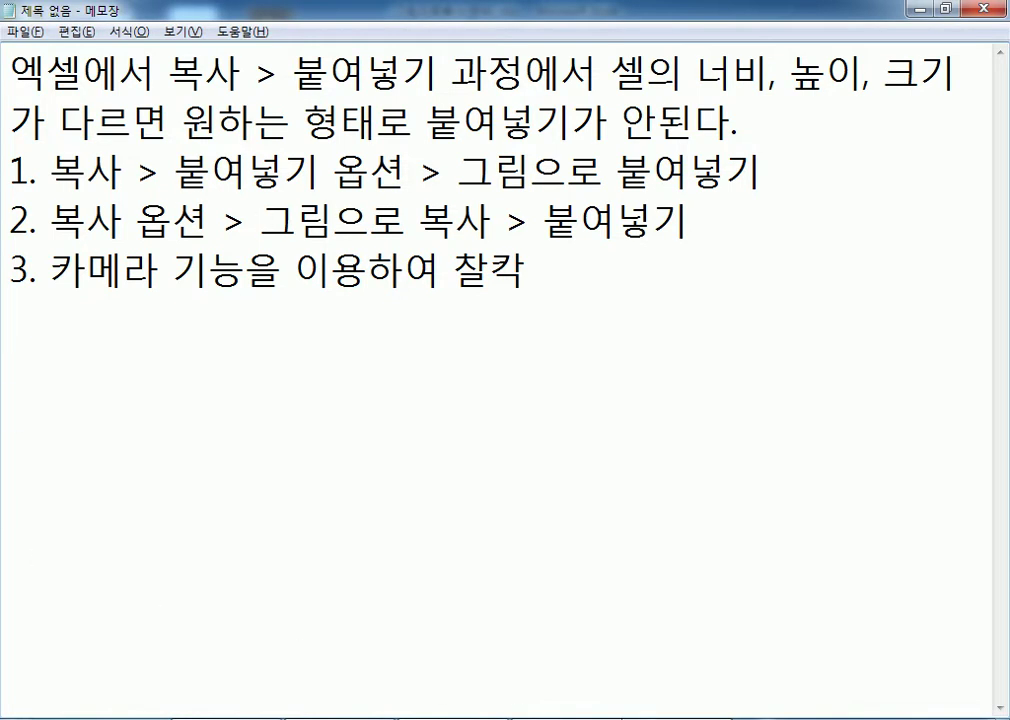
pyautogui.hotkey('alt', 'Tab')
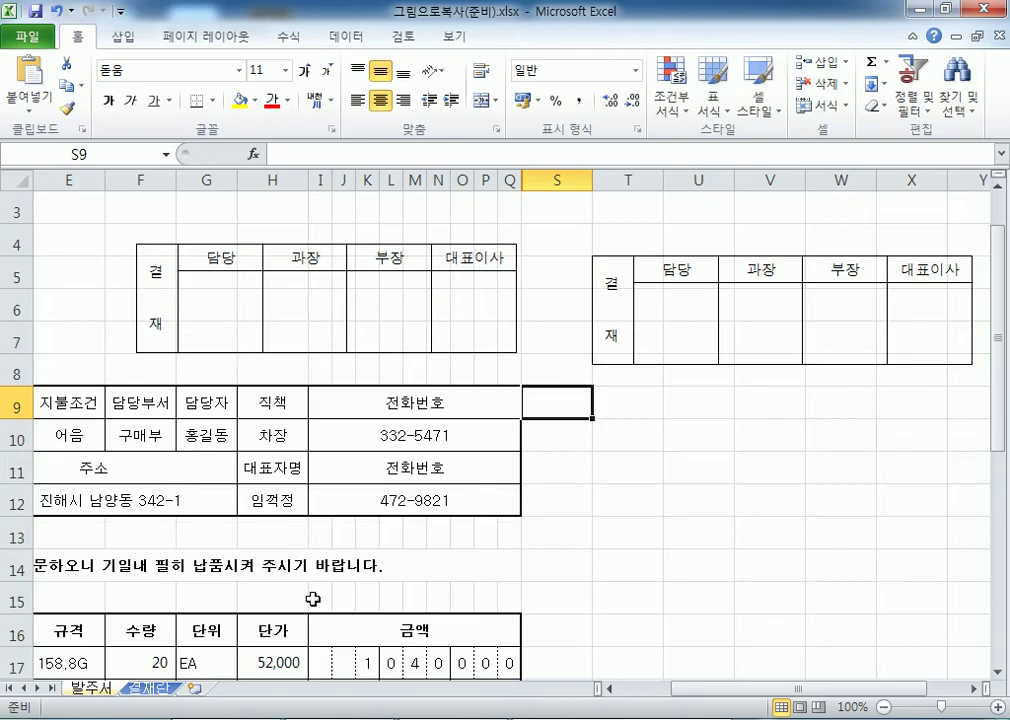
pyautogui.click(138, 690)
pyautogui.moveTo(128, 300); pyautogui.dragTo(440, 260)
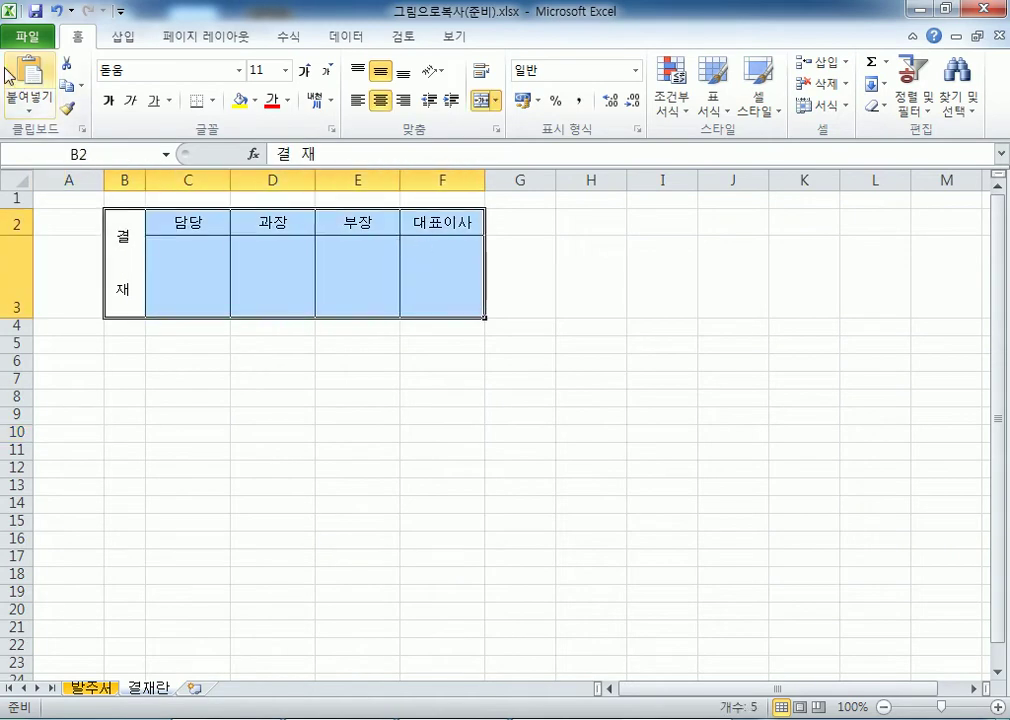
pyautogui.click(84, 95)
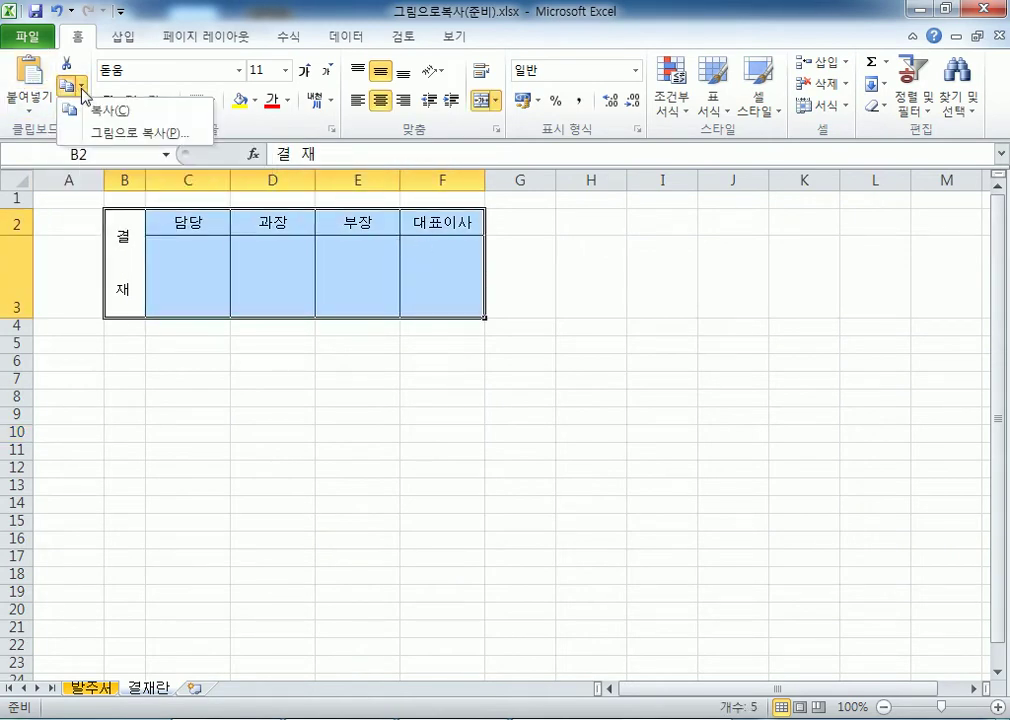
pyautogui.click(112, 133)
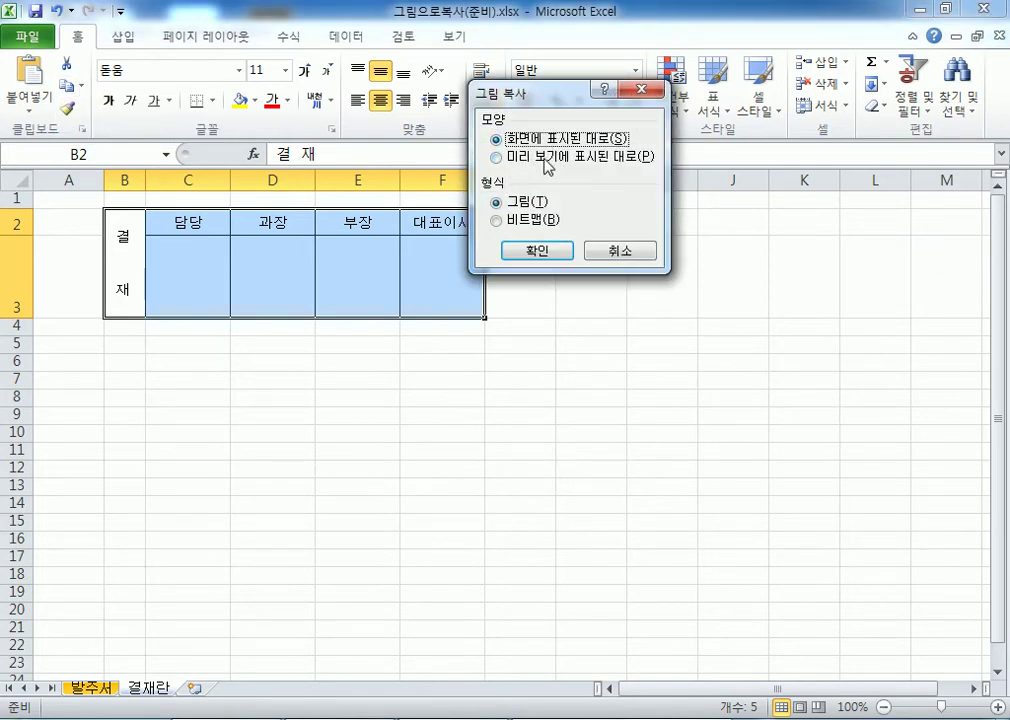
pyautogui.click(605, 254)
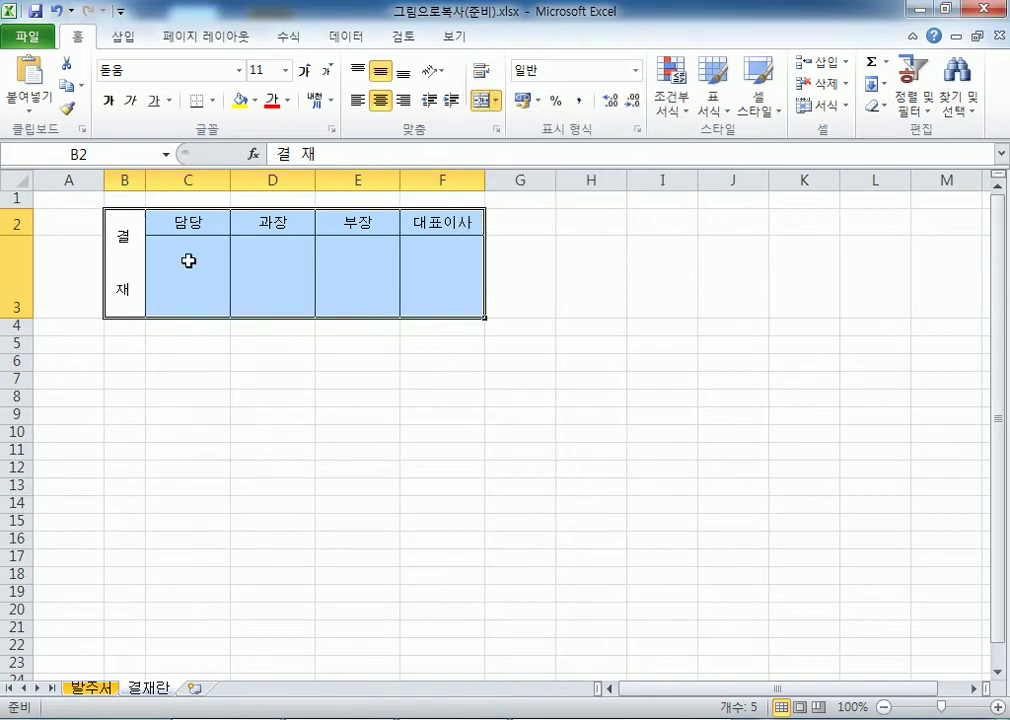
pyautogui.press('Down')
pyautogui.press('Down')
pyautogui.press('Down')
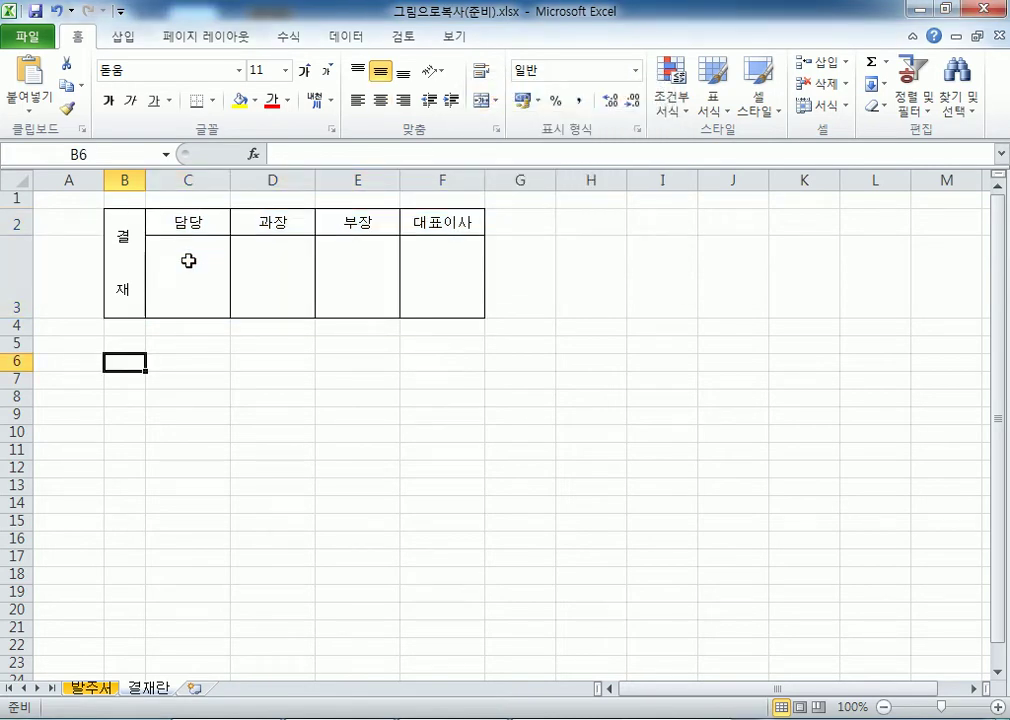
# On the 발주서 sheet, nudge the 결재 approval picture slightly up and right.
pyautogui.click(106, 689)
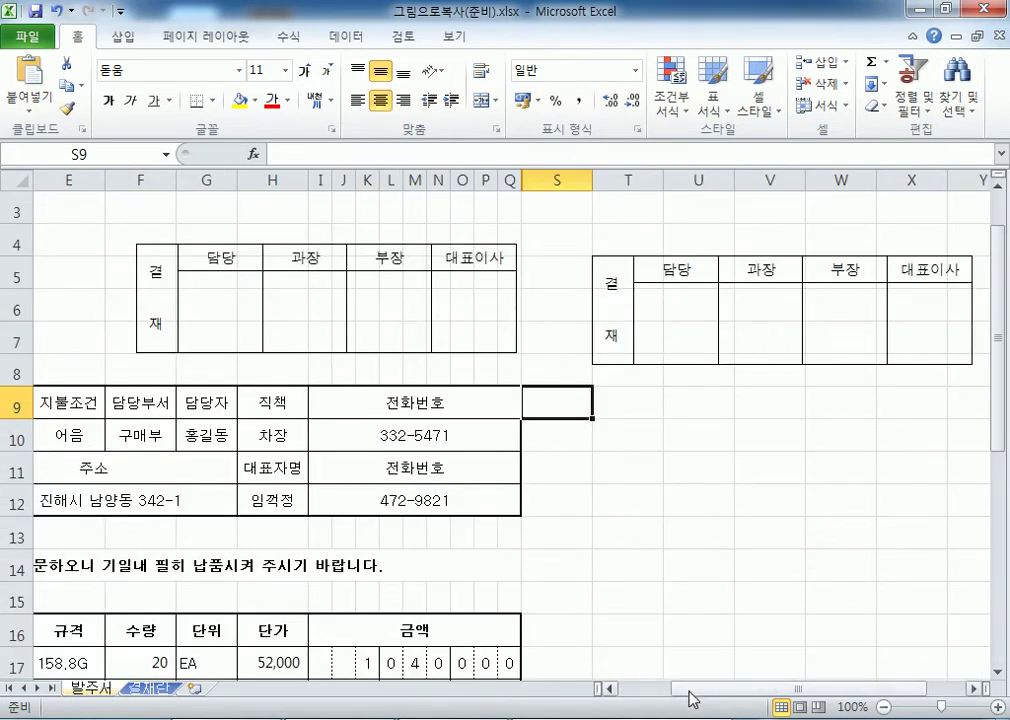
pyautogui.moveTo(688, 689); pyautogui.dragTo(570, 689)
pyautogui.click(552, 351)
pyautogui.moveTo(552, 320); pyautogui.dragTo(554, 316)
pyautogui.click(378, 305)
pyautogui.click(340, 333)
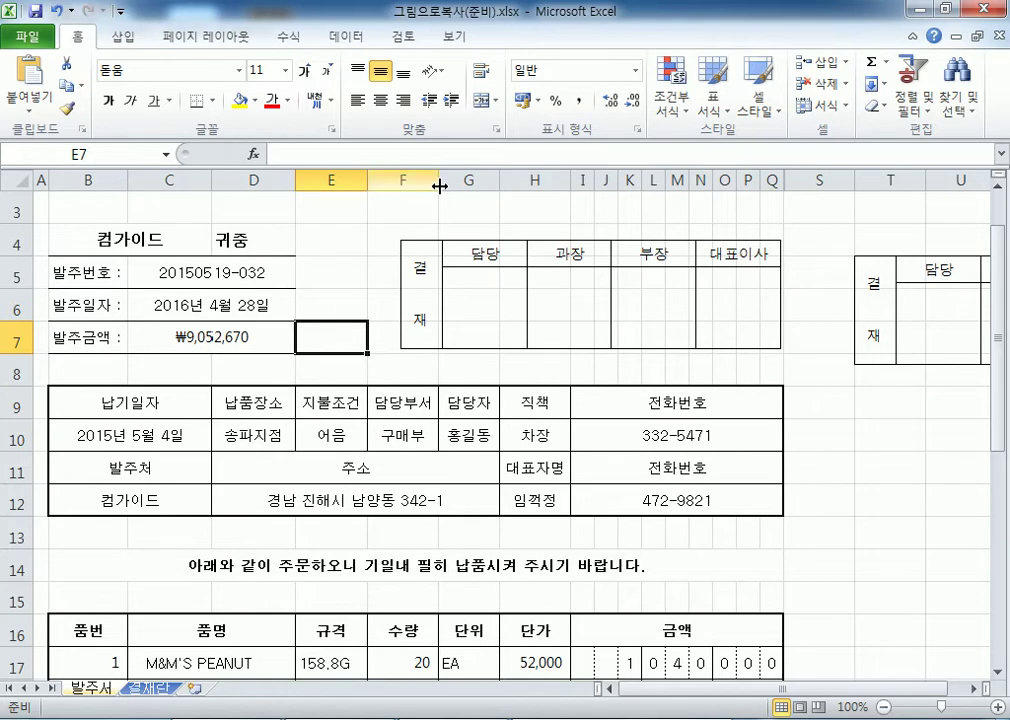
pyautogui.click(375, 227)
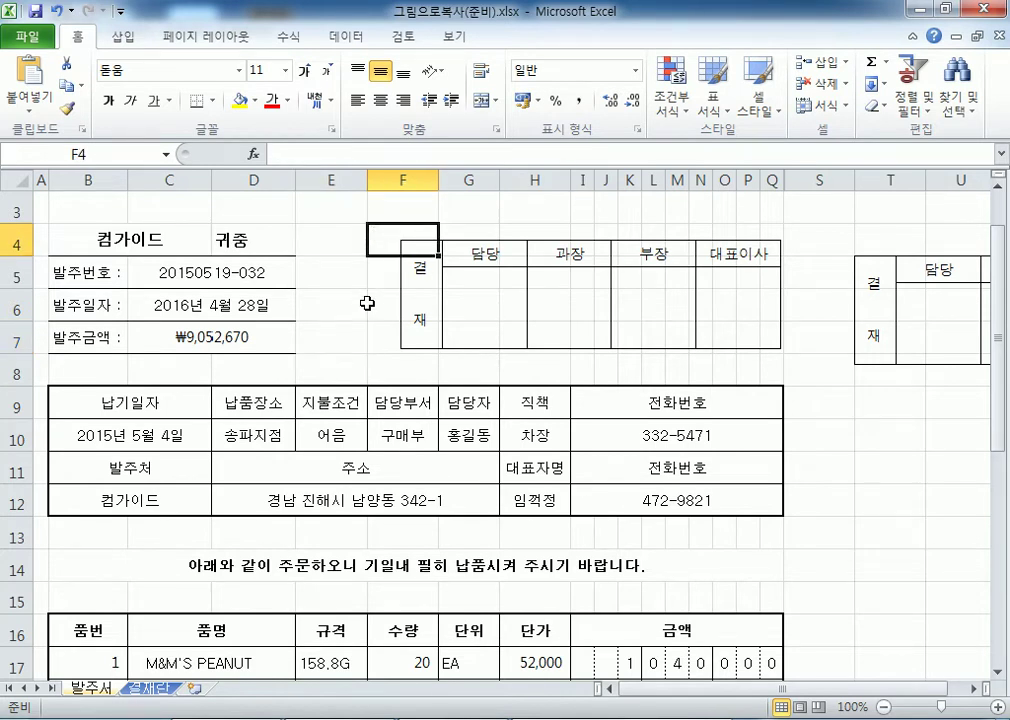
pyautogui.click(568, 303)
pyautogui.click(503, 220)
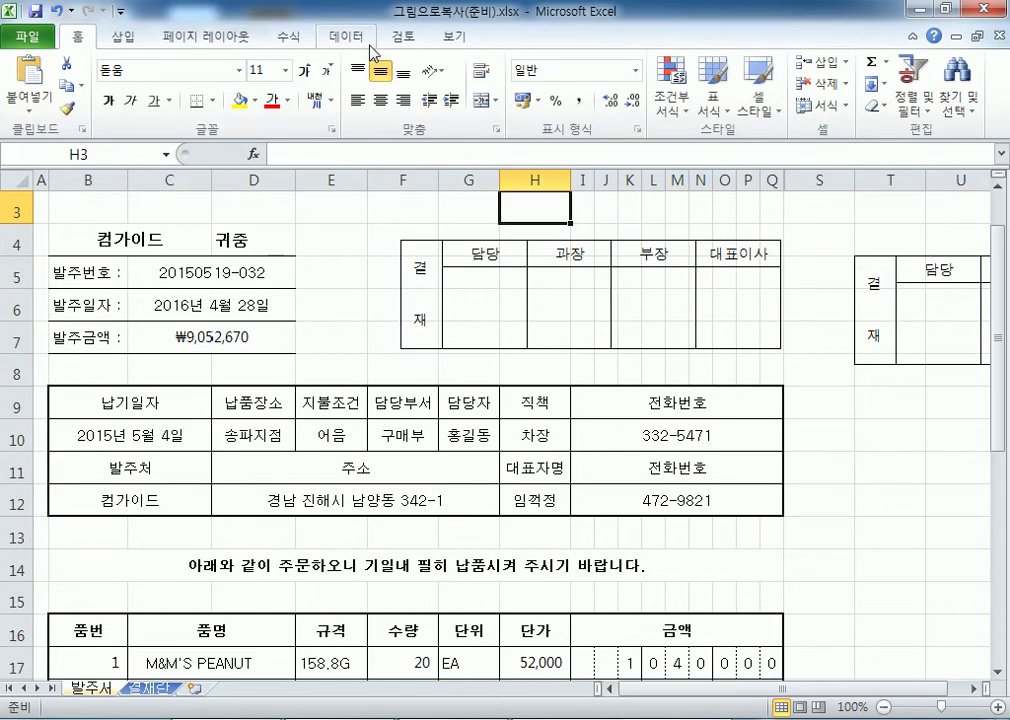
# Turn off Gridlines in the View tab for a clean order-form view.
pyautogui.click(455, 37)
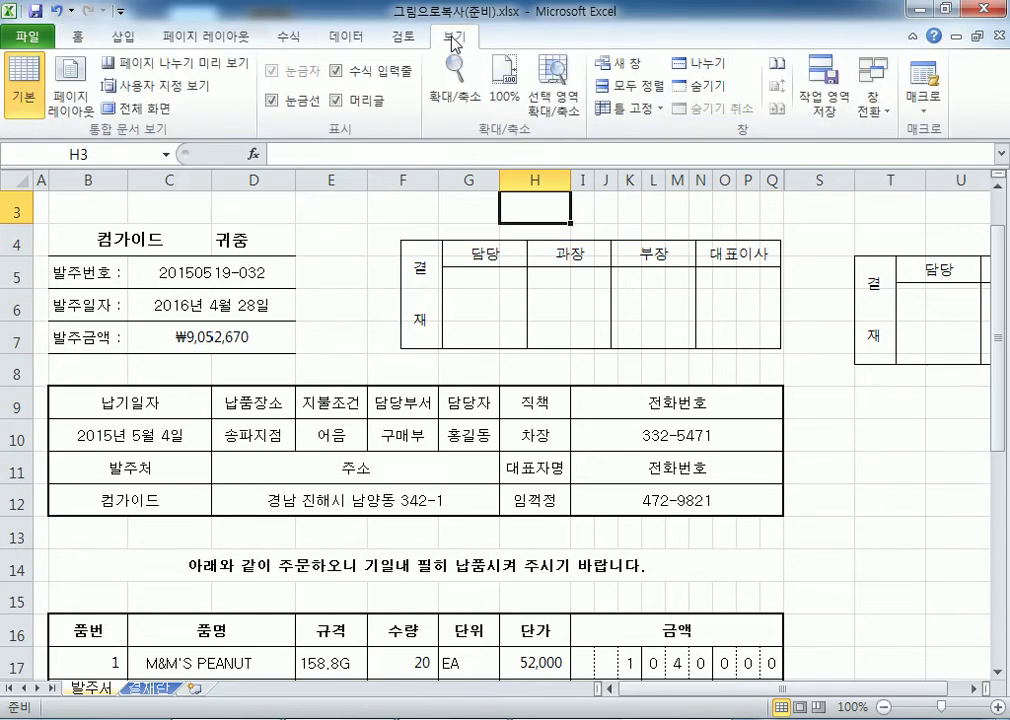
pyautogui.click(272, 101)
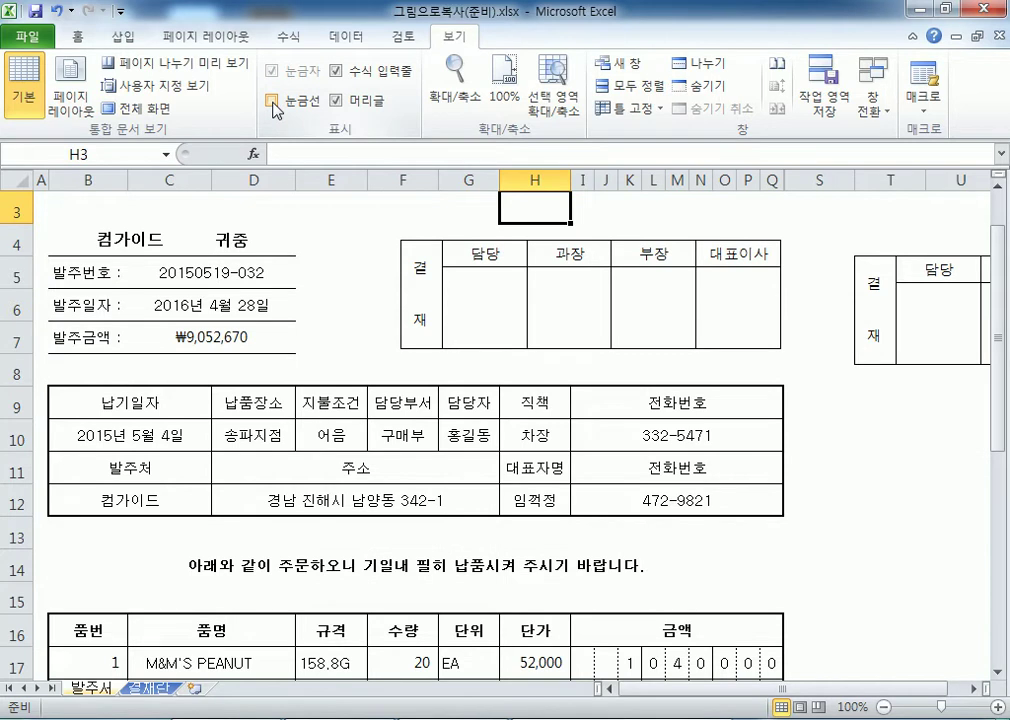
pyautogui.click(272, 101)
pyautogui.click(272, 101)
pyautogui.click(272, 104)
pyautogui.click(334, 240)
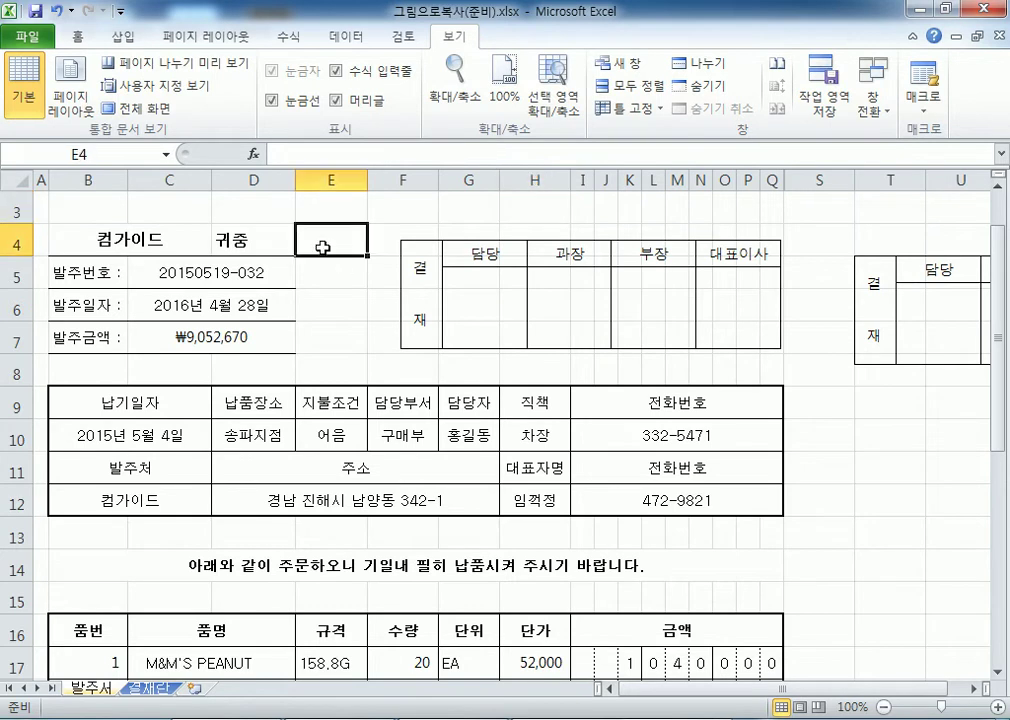
pyautogui.click(272, 102)
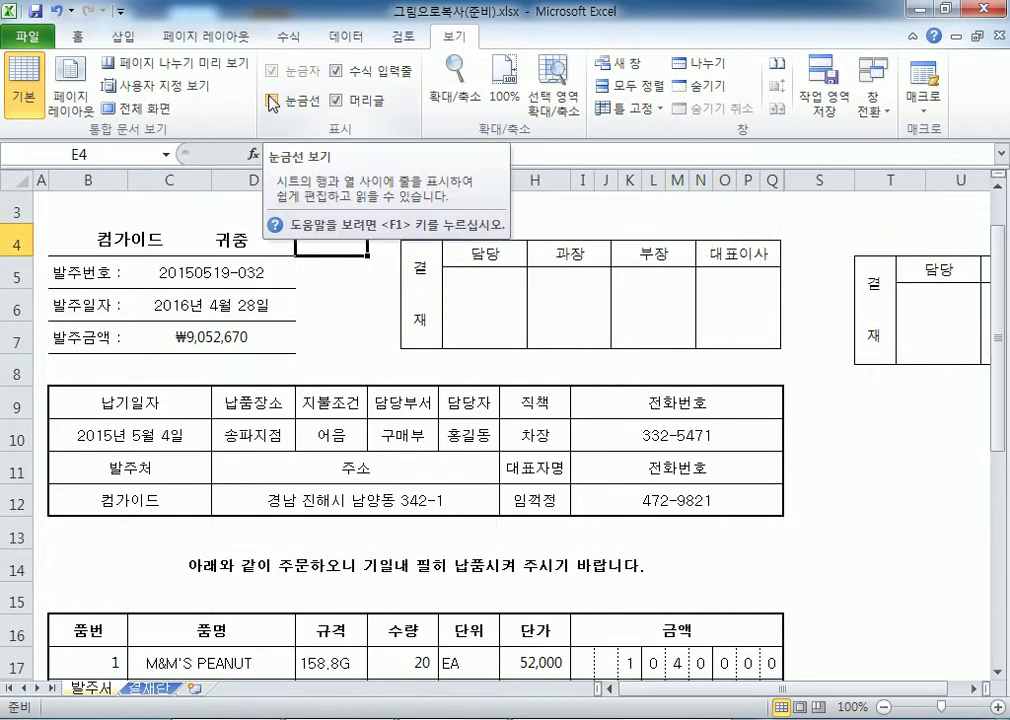
pyautogui.click(272, 102)
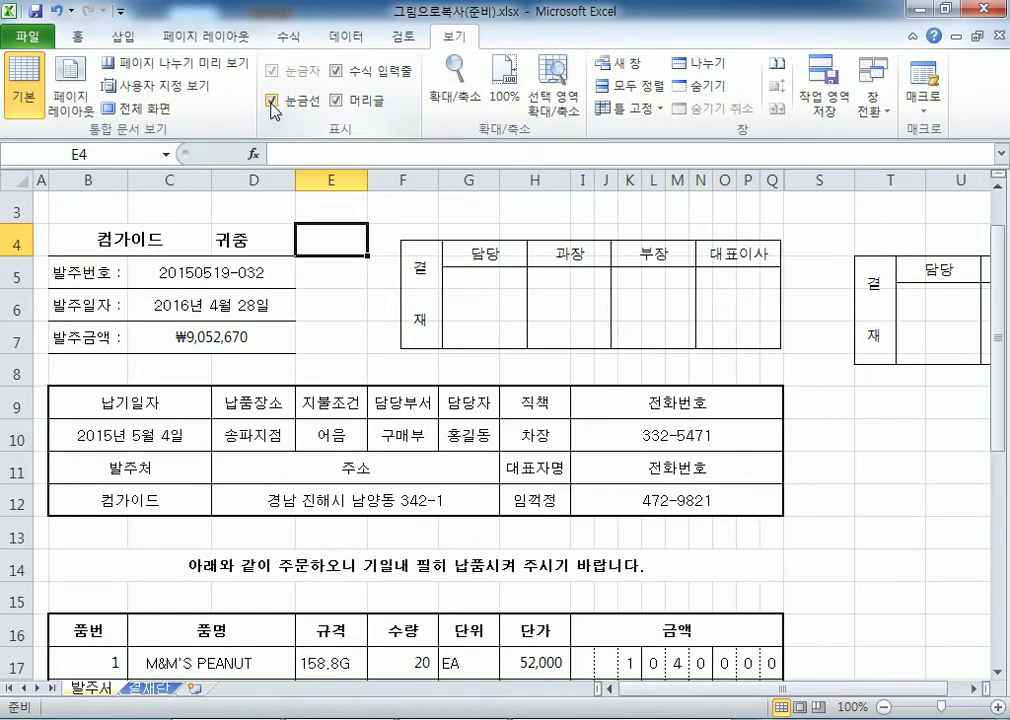
pyautogui.click(272, 102)
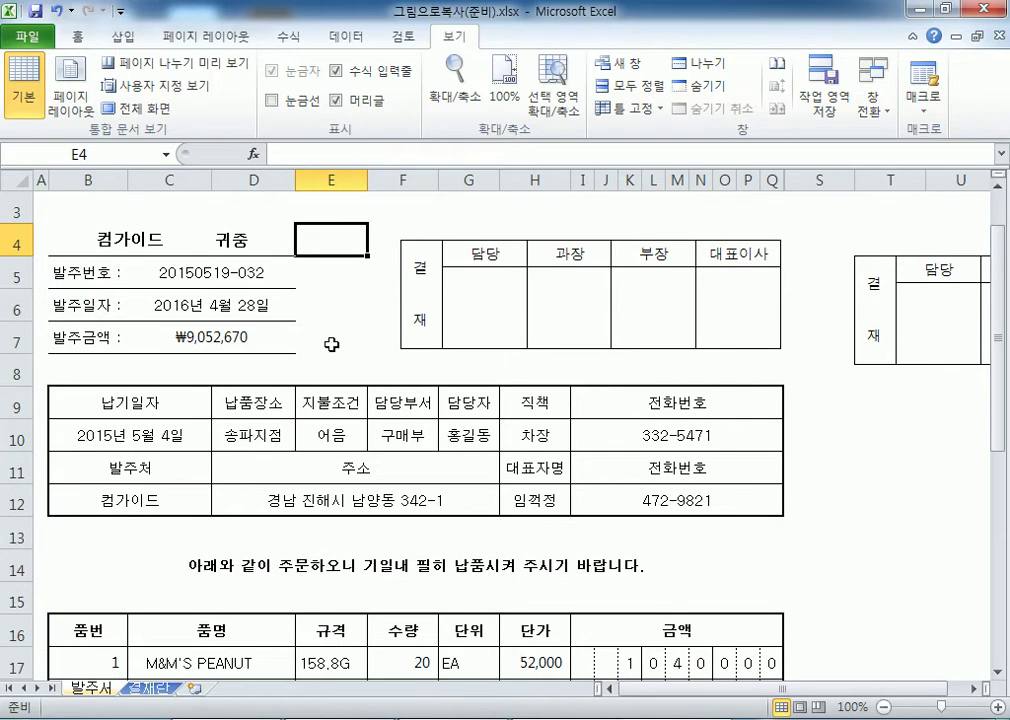
pyautogui.scroll(-3, 365, 325)
pyautogui.scroll(2, 375, 347)
pyautogui.scroll(-3, 373, 350)
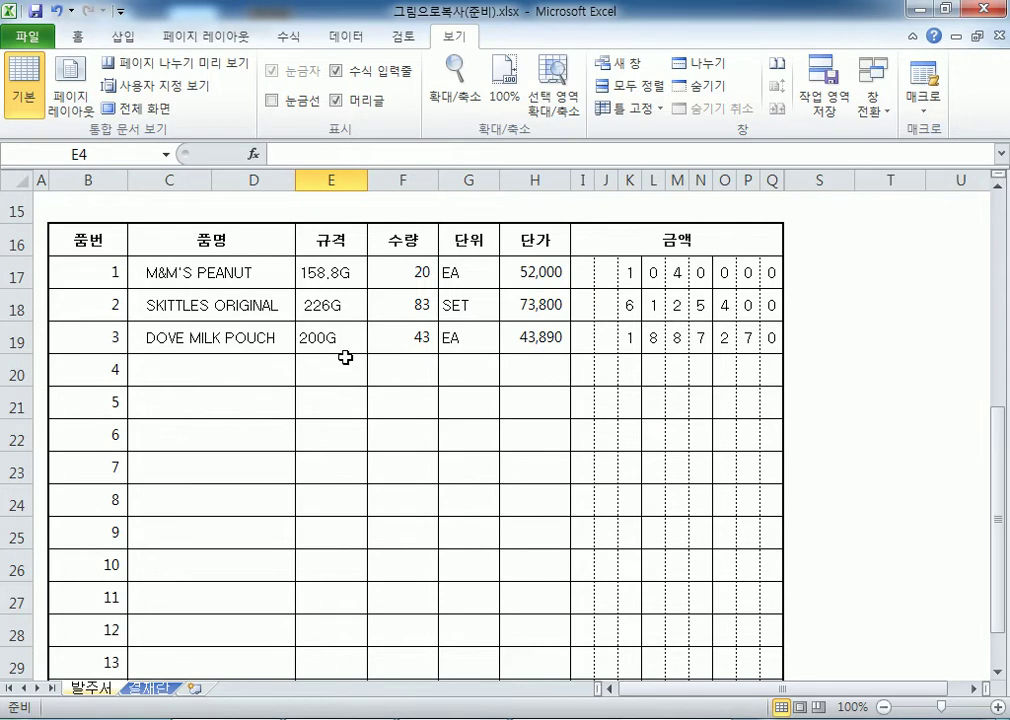
pyautogui.scroll(5, 210, 420)
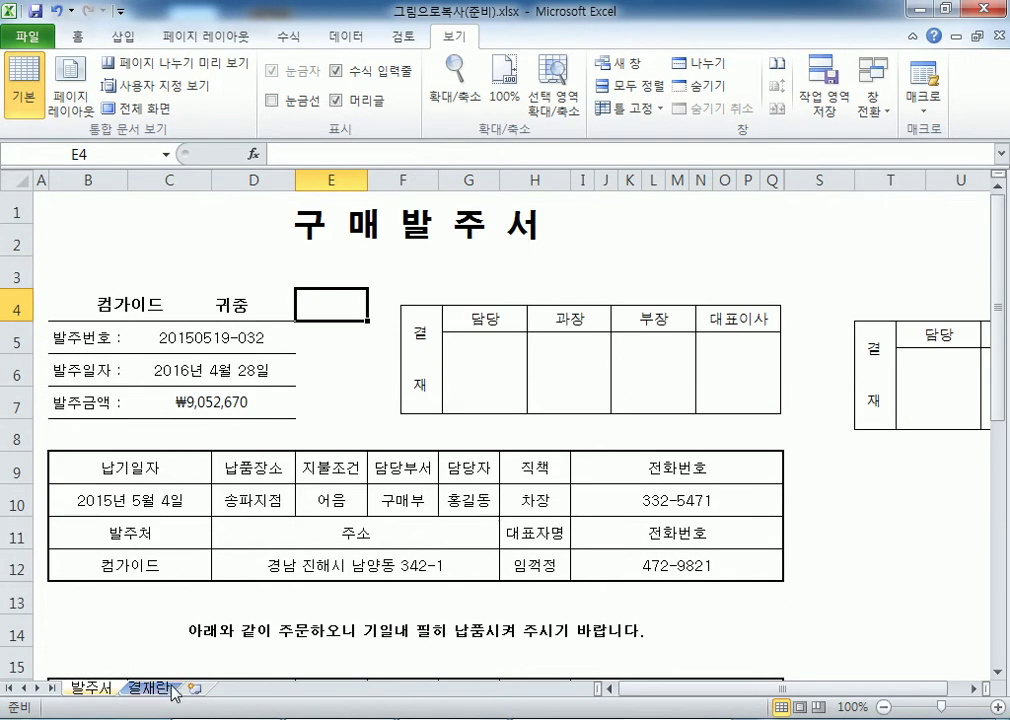
# Select the approval table B2:F3 on the 결재란 sheet.
pyautogui.click(148, 688)
pyautogui.moveTo(119, 264); pyautogui.dragTo(440, 245)
pyautogui.click(133, 240)
pyautogui.moveTo(133, 240); pyautogui.dragTo(440, 240)
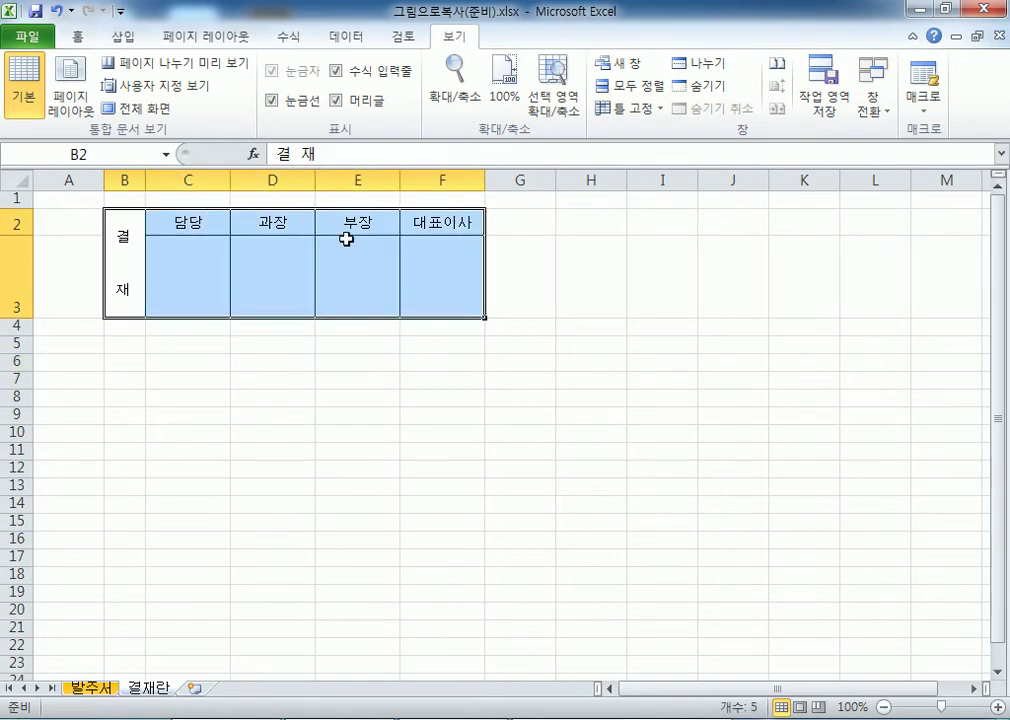
# Open the Quick Access Toolbar's More Commands page in Excel Options.
pyautogui.click(78, 38)
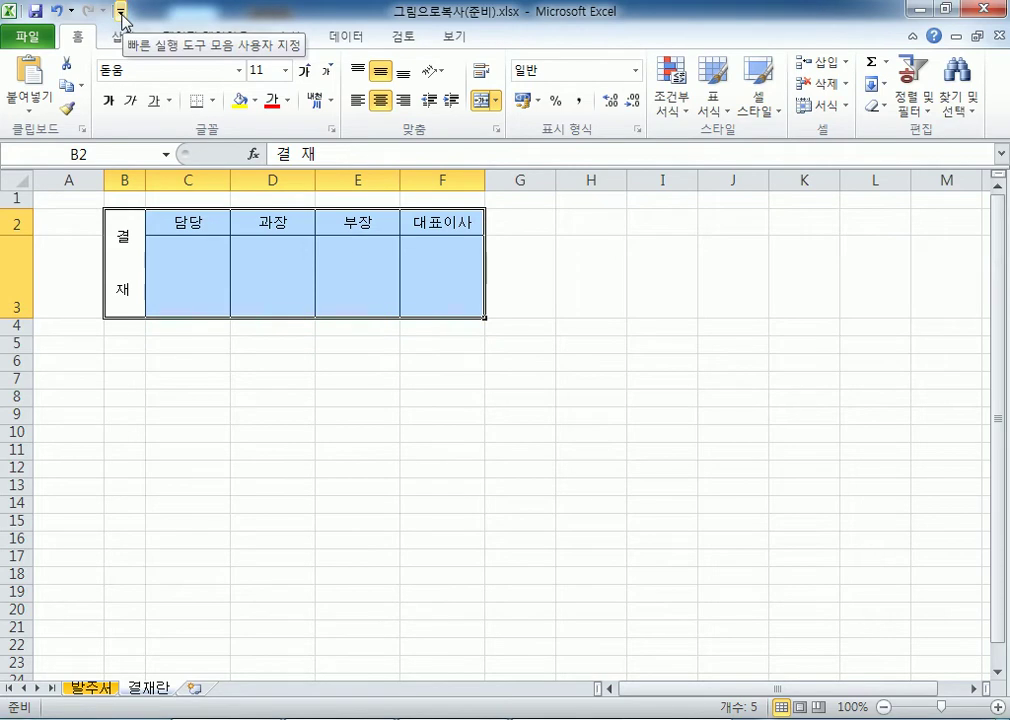
pyautogui.click(121, 13)
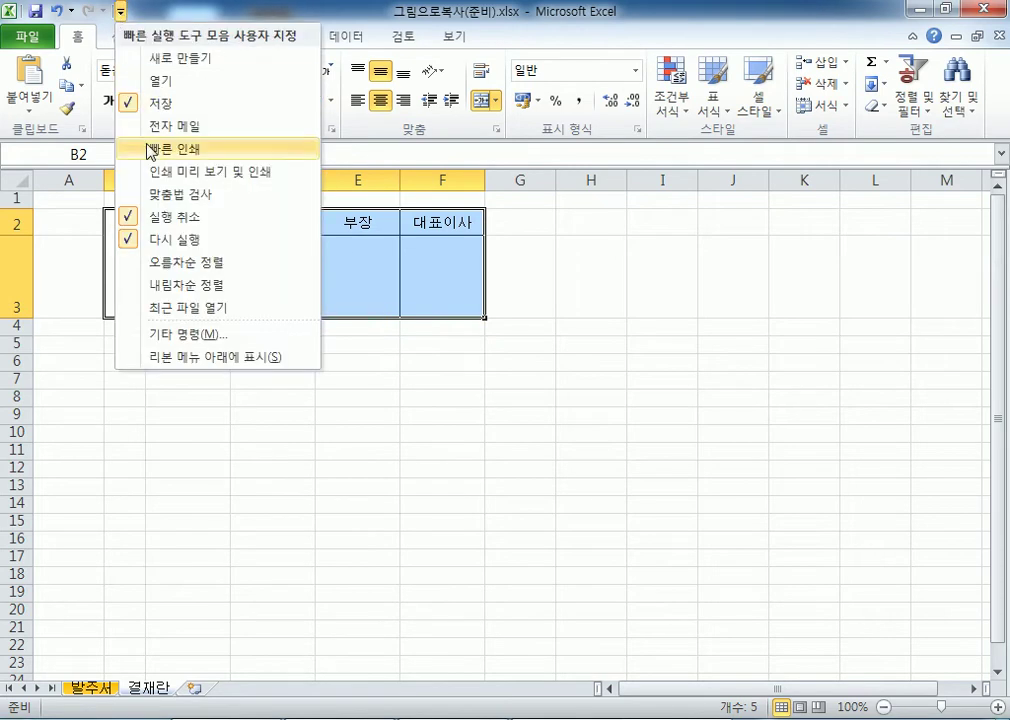
pyautogui.click(170, 336)
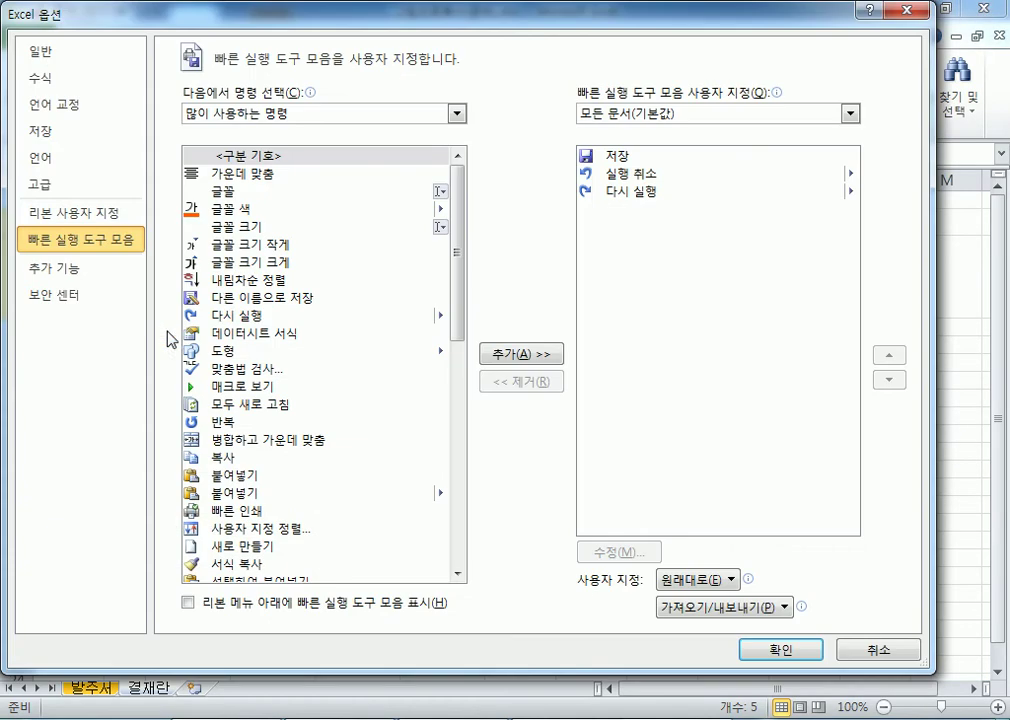
# Add the 카메라 (Camera) command from Commands Not in the Ribbon to the Quick Access Toolbar.
pyautogui.click(300, 116)
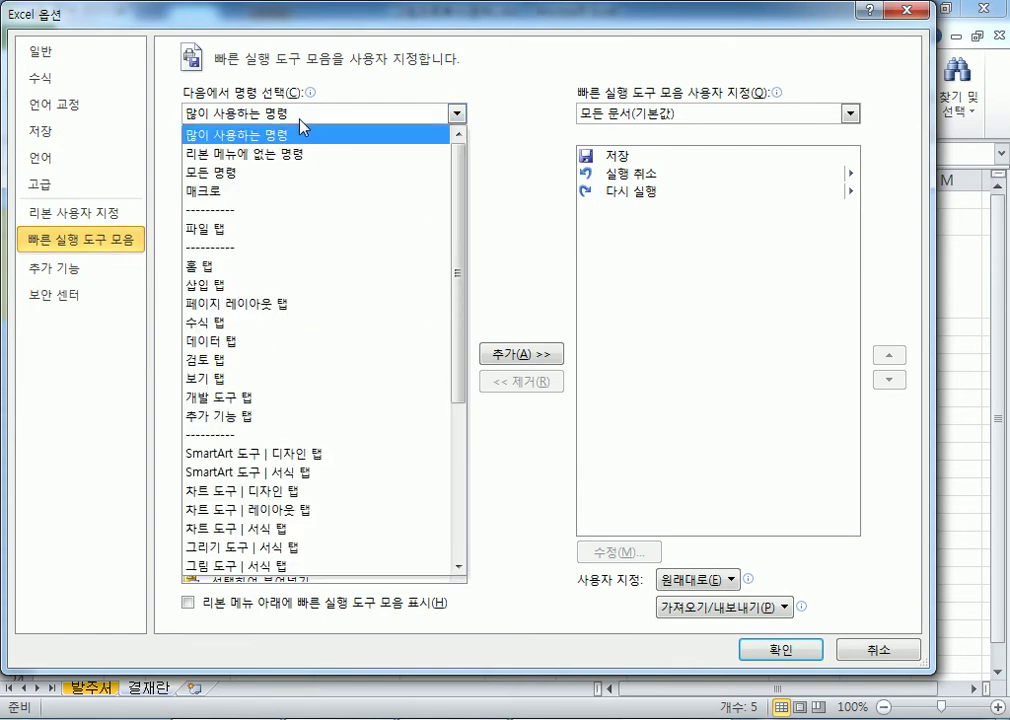
pyautogui.click(244, 160)
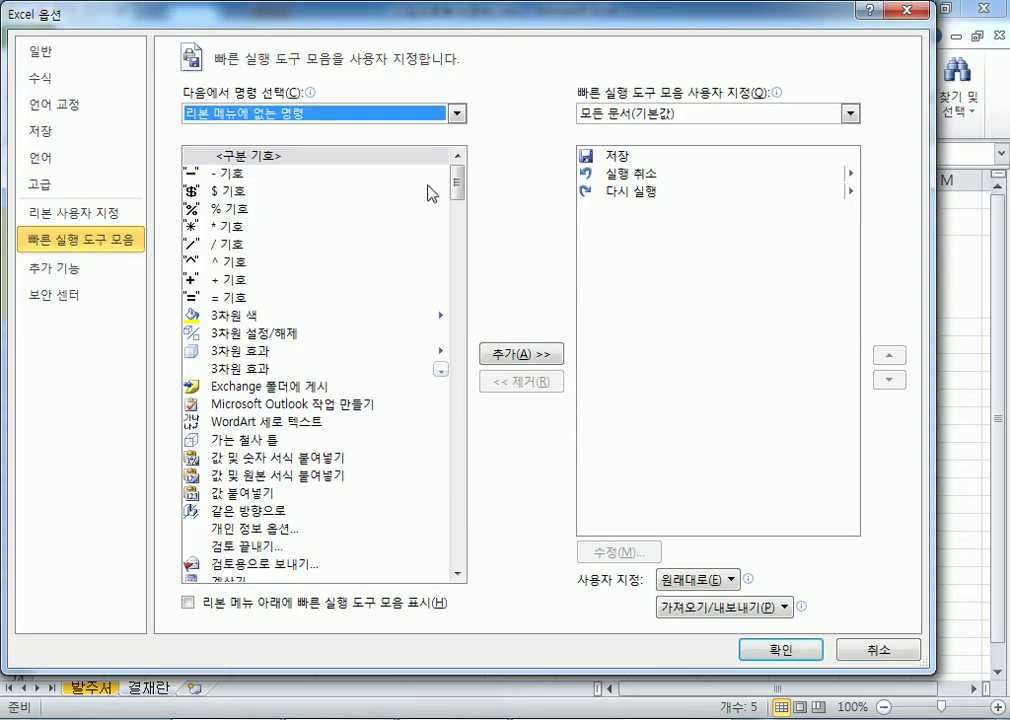
pyautogui.moveTo(459, 192); pyautogui.dragTo(473, 525)
pyautogui.click(228, 329)
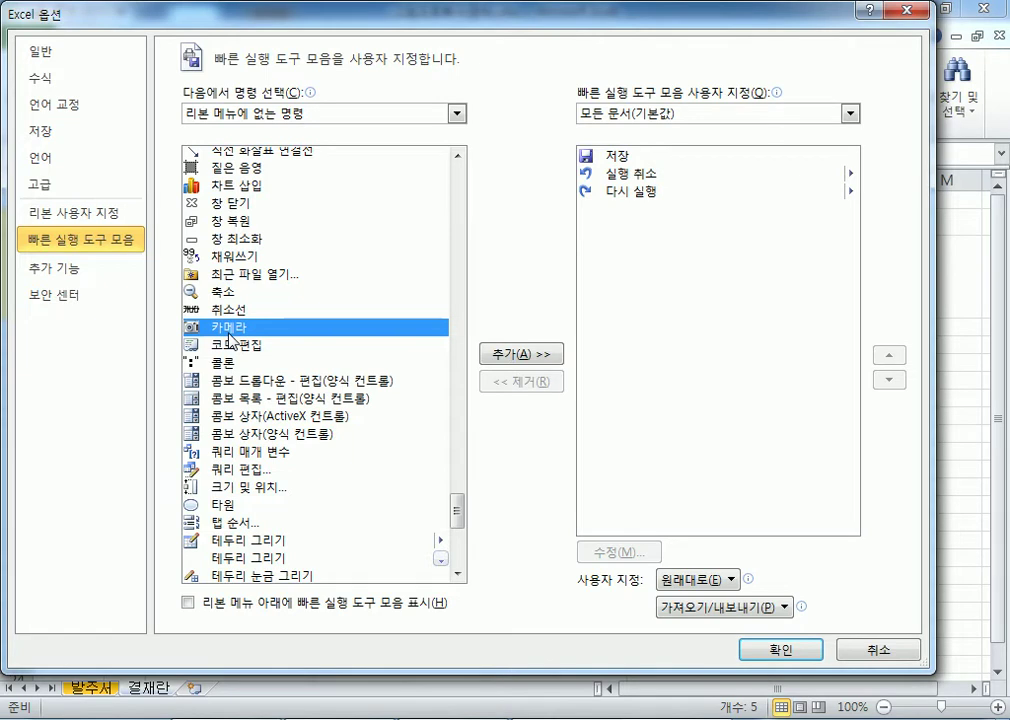
pyautogui.click(505, 357)
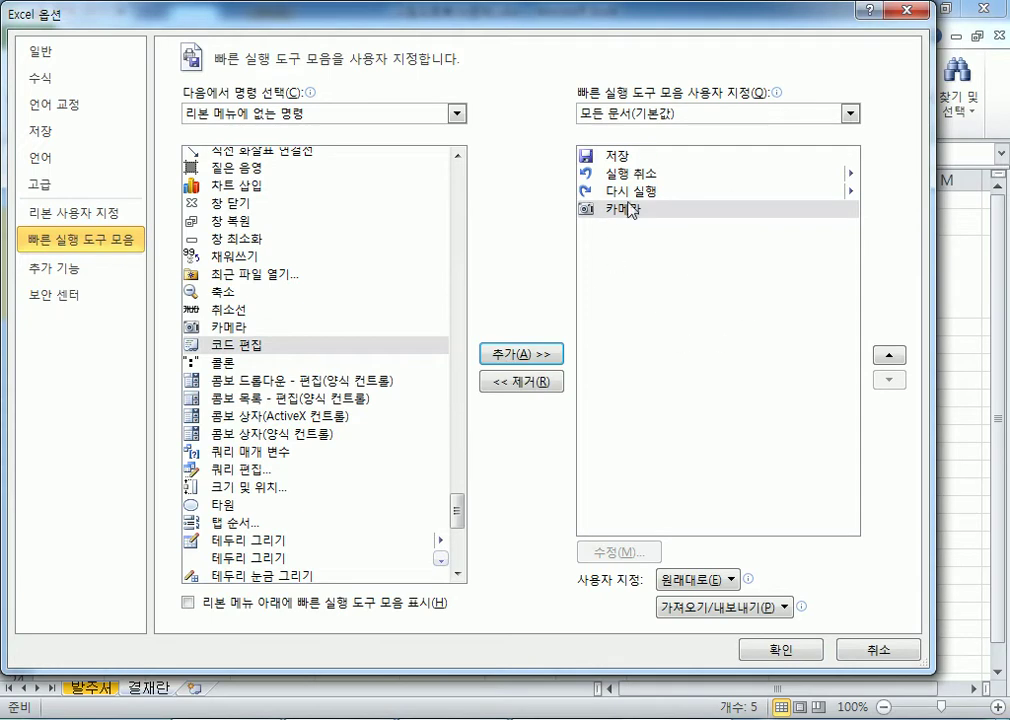
pyautogui.click(799, 652)
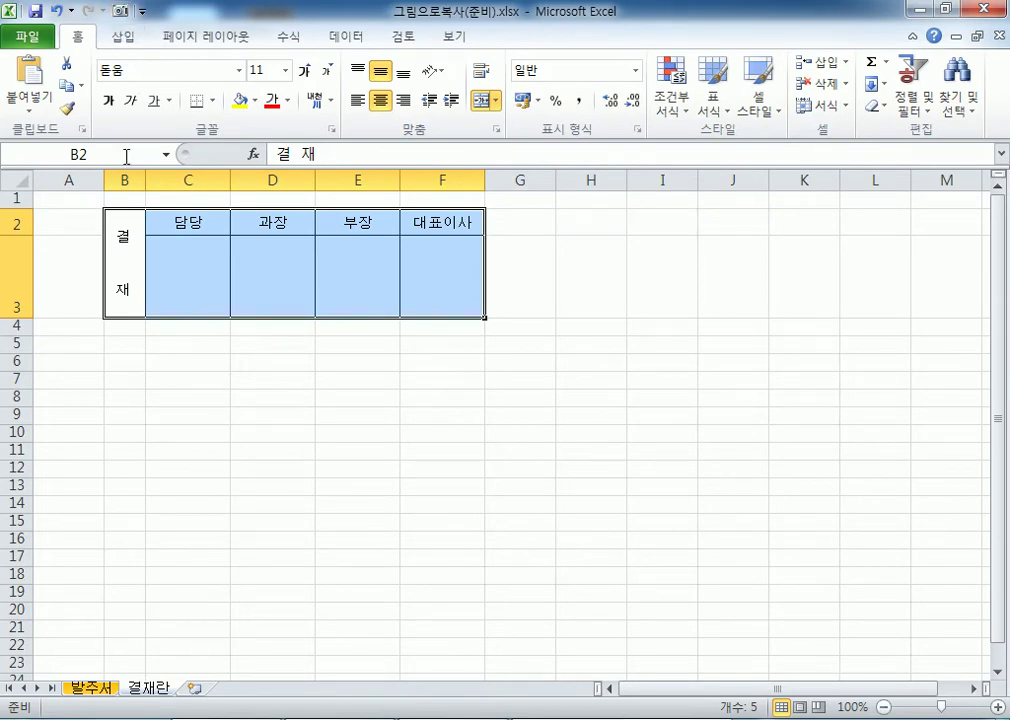
# Camera-capture B2:F3 and place the linked picture beside the 발주서 summary, moving the old picture right.
pyautogui.click(118, 12)
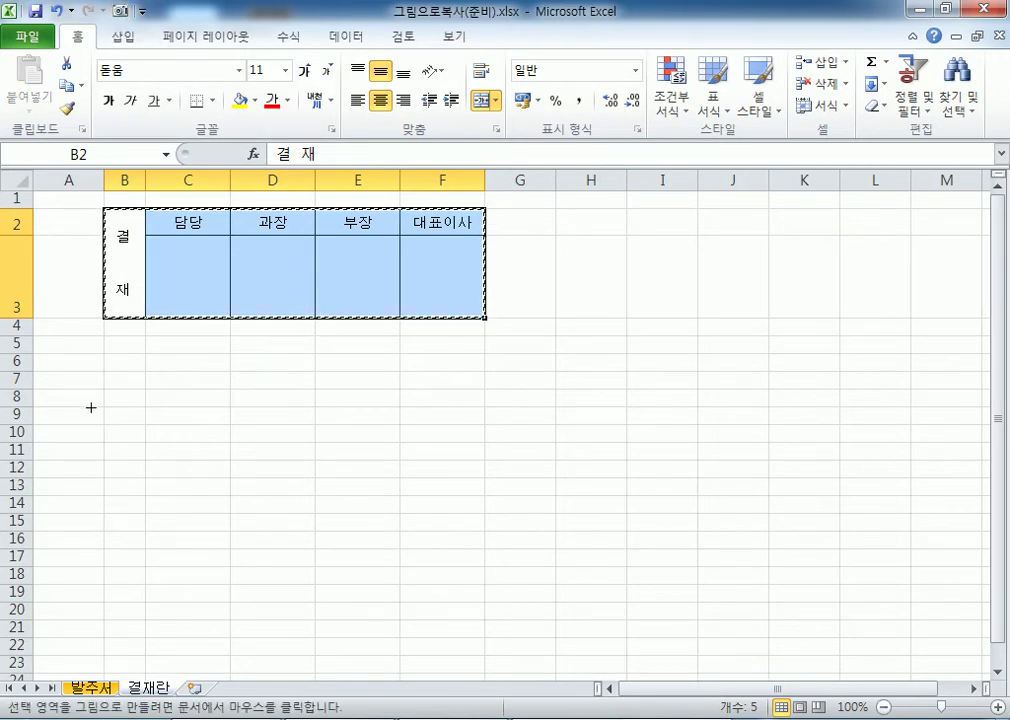
pyautogui.click(92, 688)
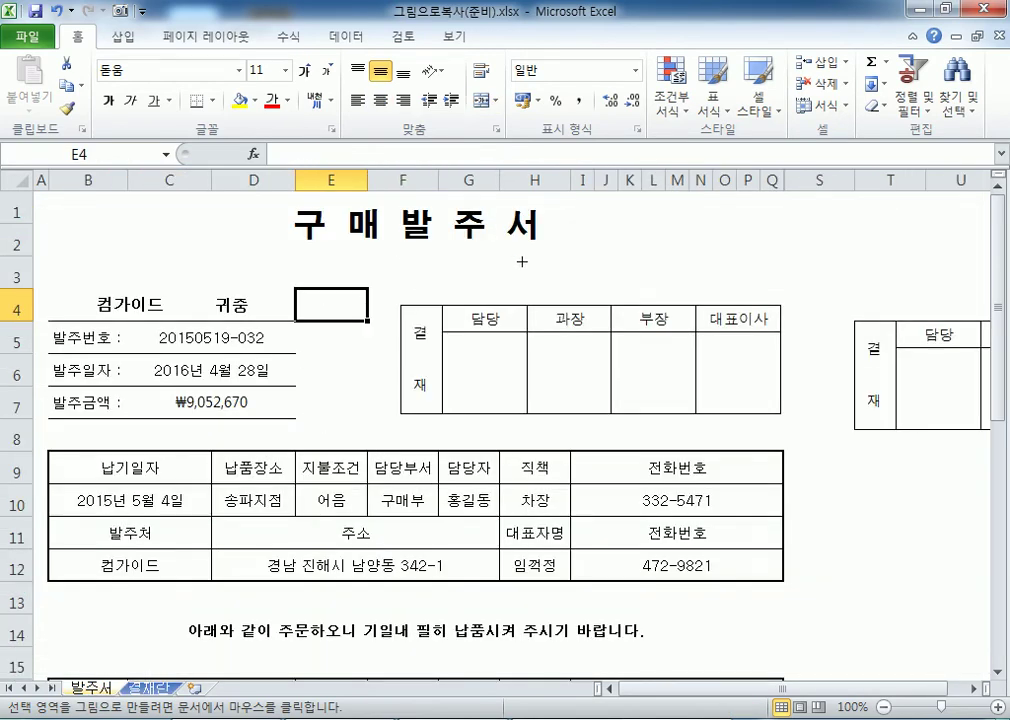
pyautogui.click(234, 224)
pyautogui.moveTo(458, 398); pyautogui.dragTo(928, 563)
pyautogui.moveTo(418, 255); pyautogui.dragTo(575, 324)
pyautogui.click(350, 392)
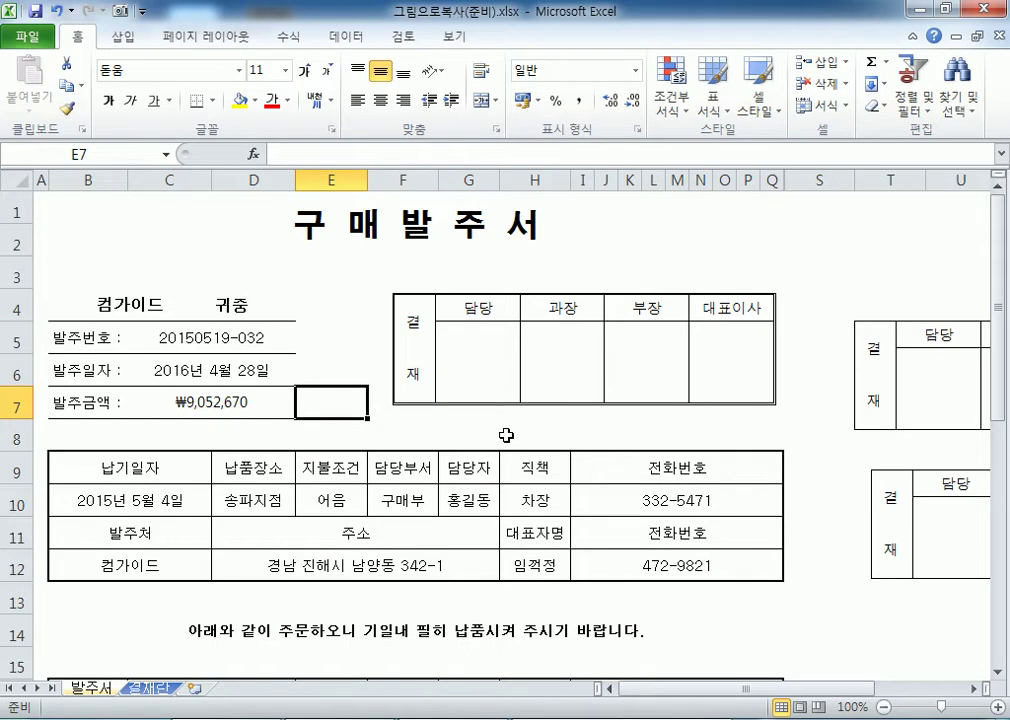
pyautogui.doubleClick(541, 354)
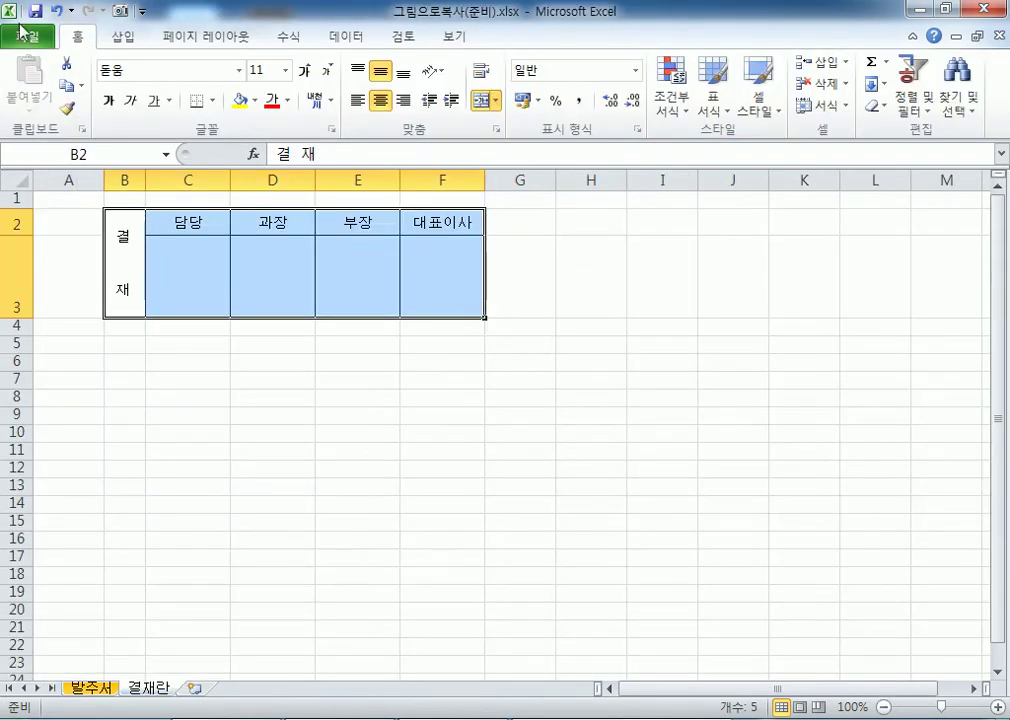
# Give the approval-table picture on 발주서 a red picture border.
pyautogui.click(92, 688)
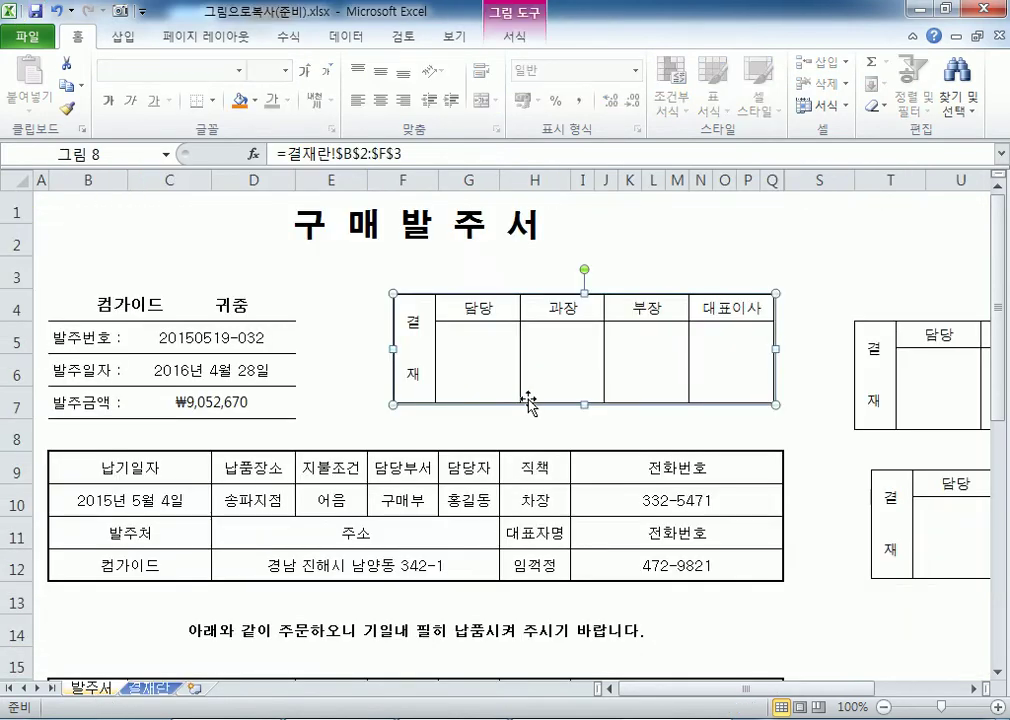
pyautogui.click(515, 50)
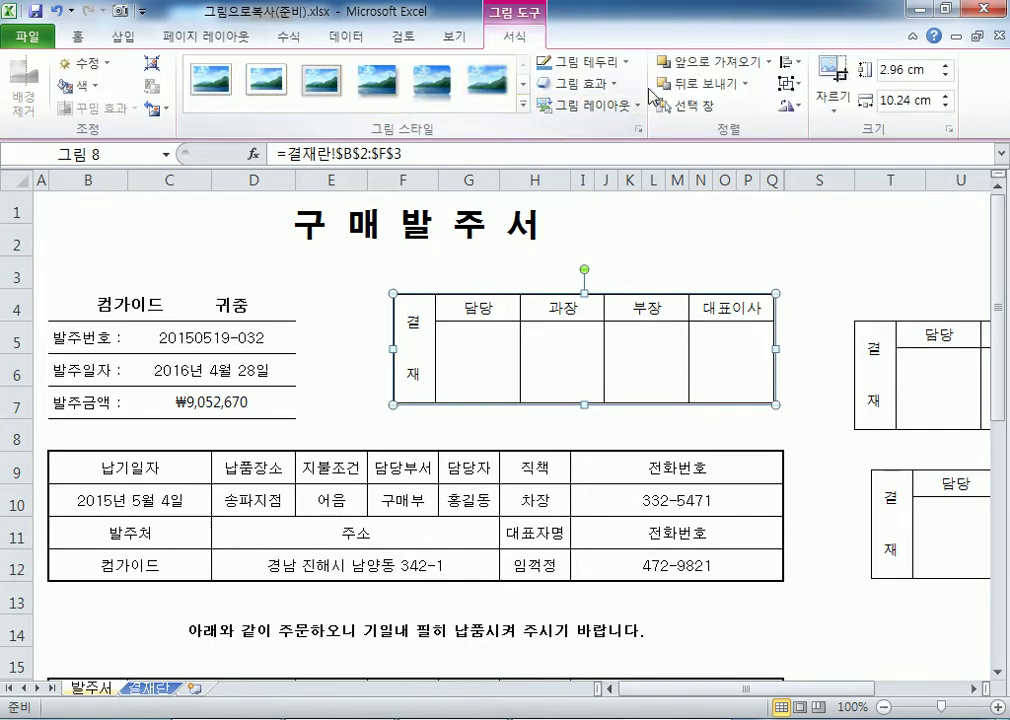
pyautogui.click(628, 63)
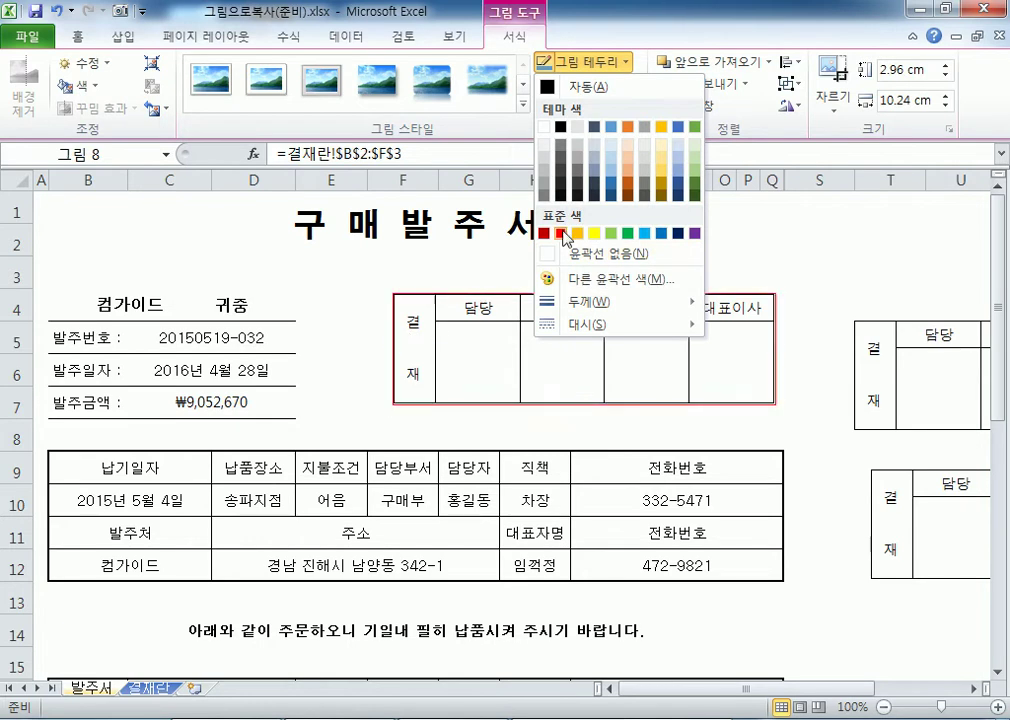
pyautogui.click(564, 235)
pyautogui.click(360, 366)
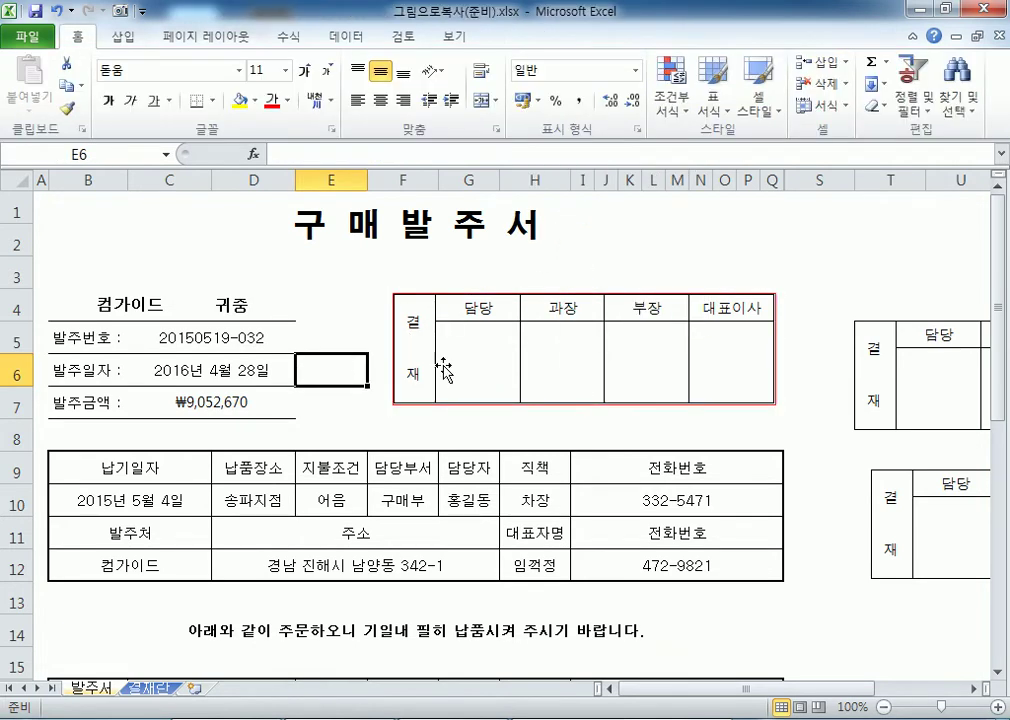
# Set the approval-table picture's border to No Outline.
pyautogui.doubleClick(517, 369)
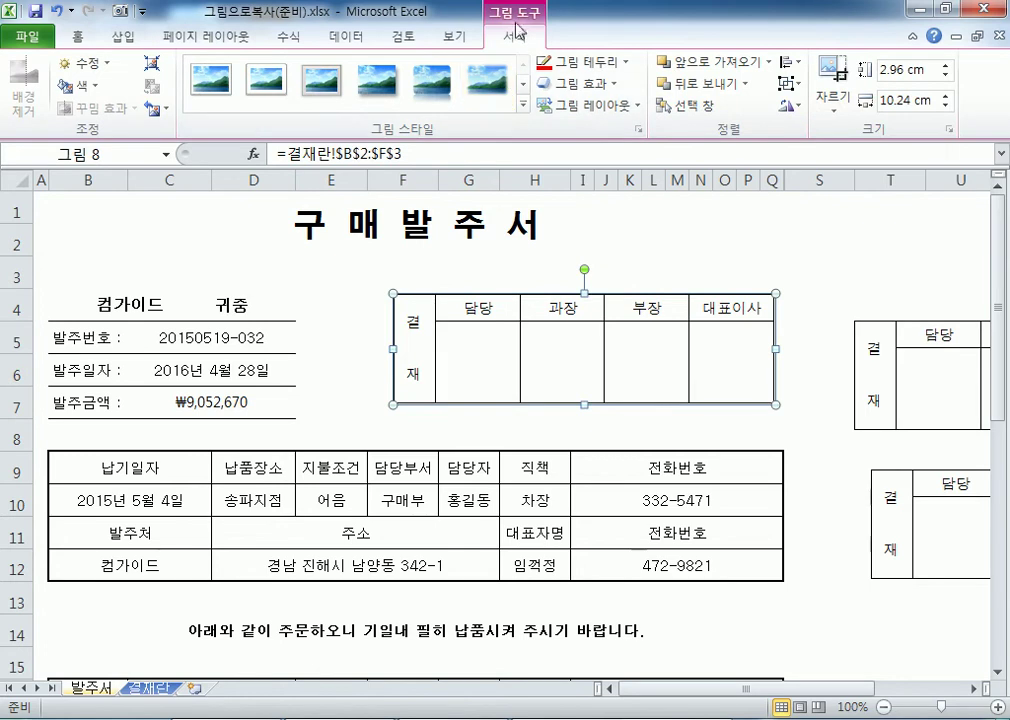
pyautogui.click(605, 63)
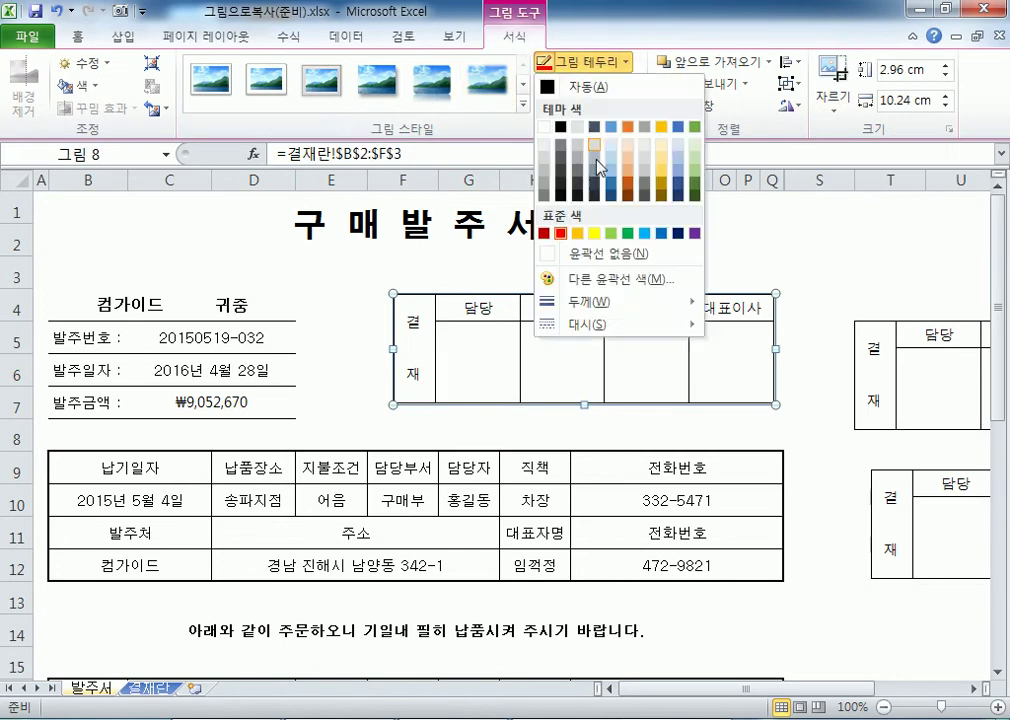
pyautogui.click(577, 256)
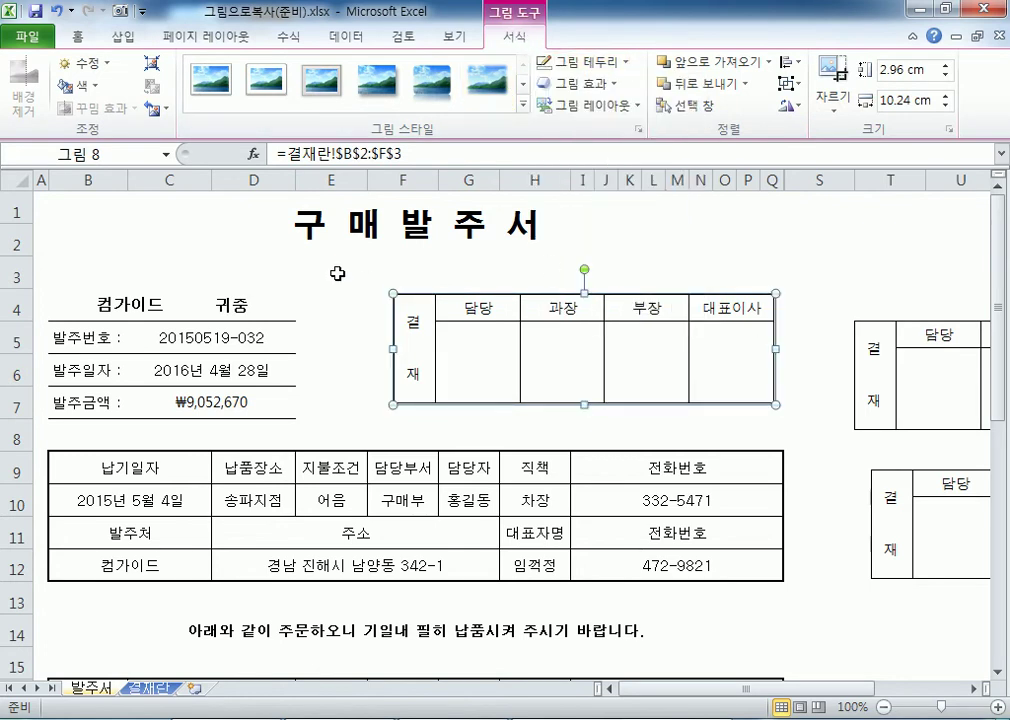
pyautogui.click(333, 272)
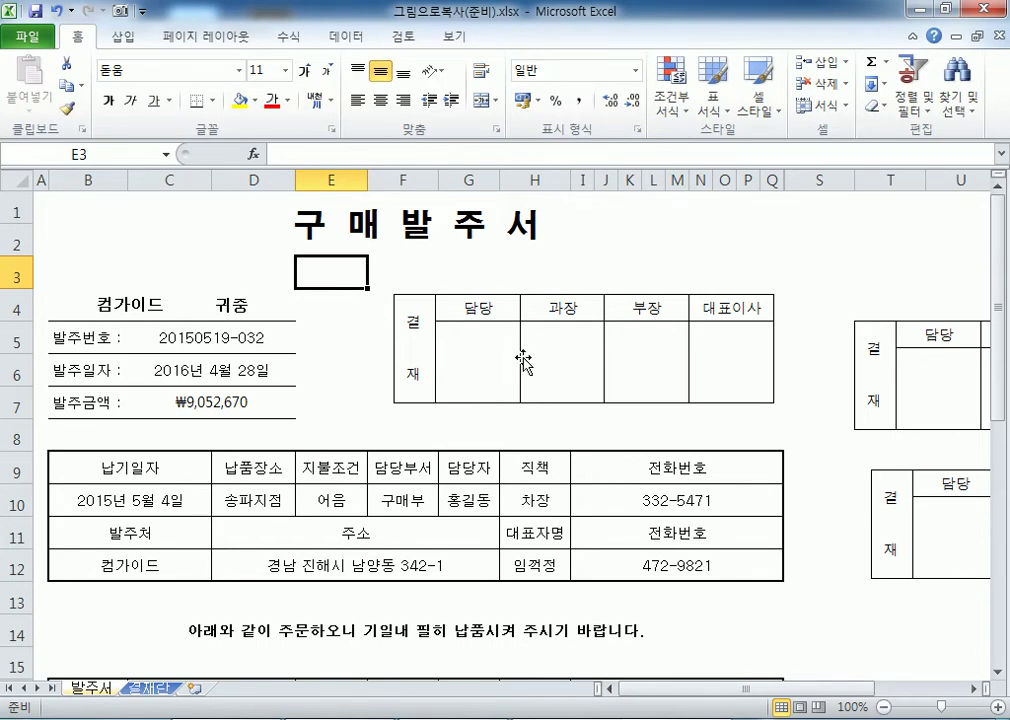
# In Notepad, add '(빠른 실행 아이콘 목록 > 추가)' under item 3, then return to Excel.
pyautogui.hotkey('alt', 'Tab')
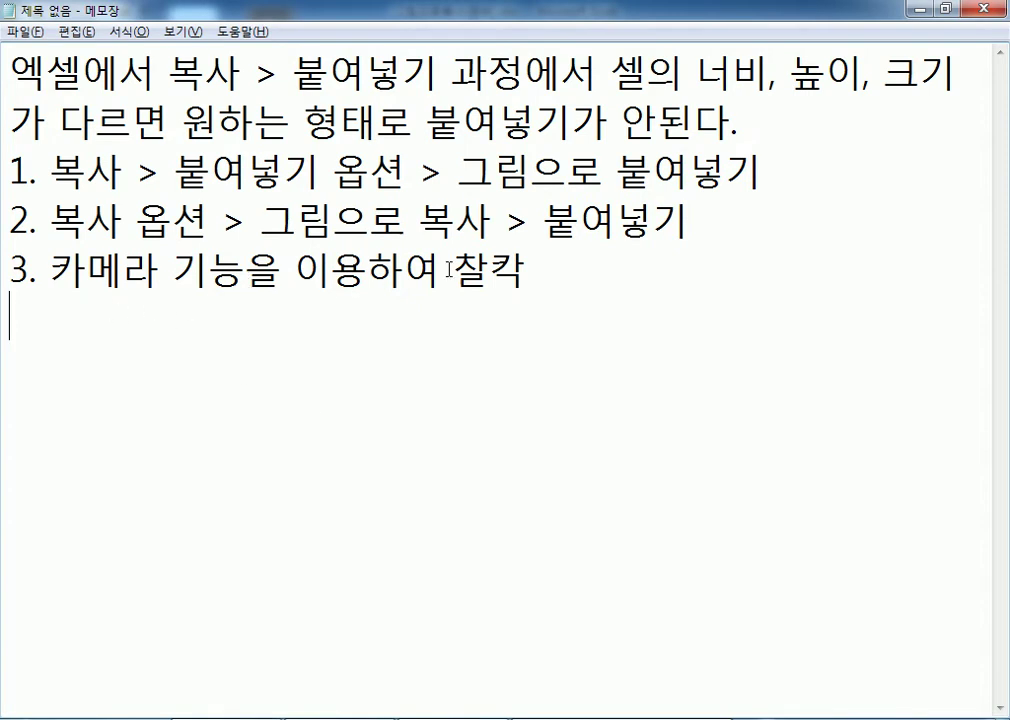
pyautogui.write('(')
pyautogui.write('빠른 실')
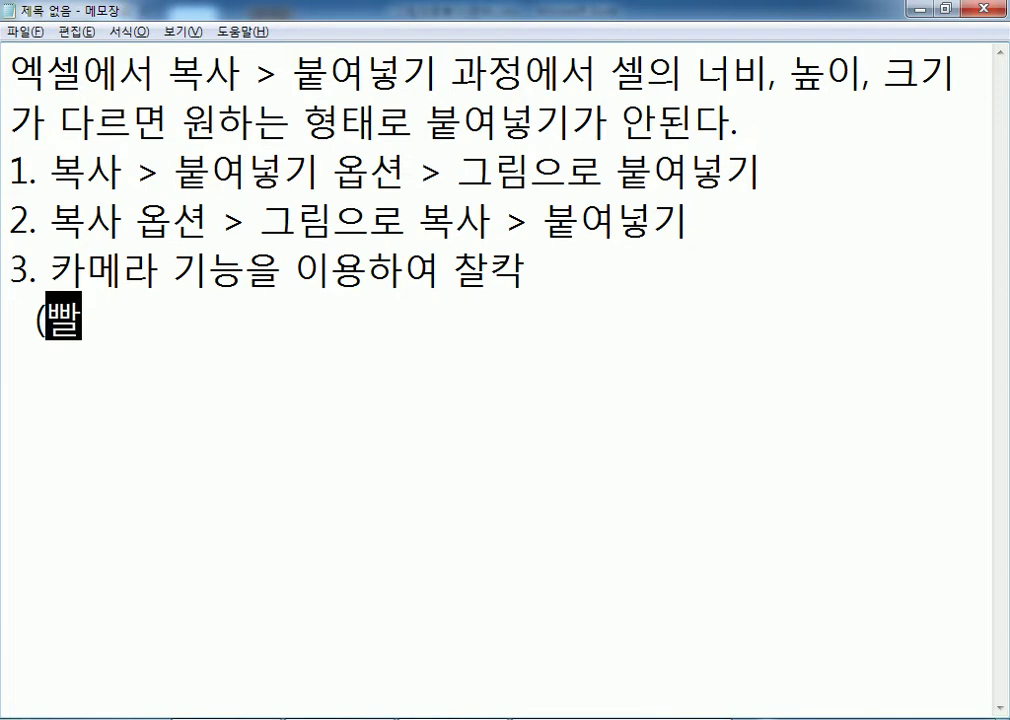
pyautogui.write('행 ')
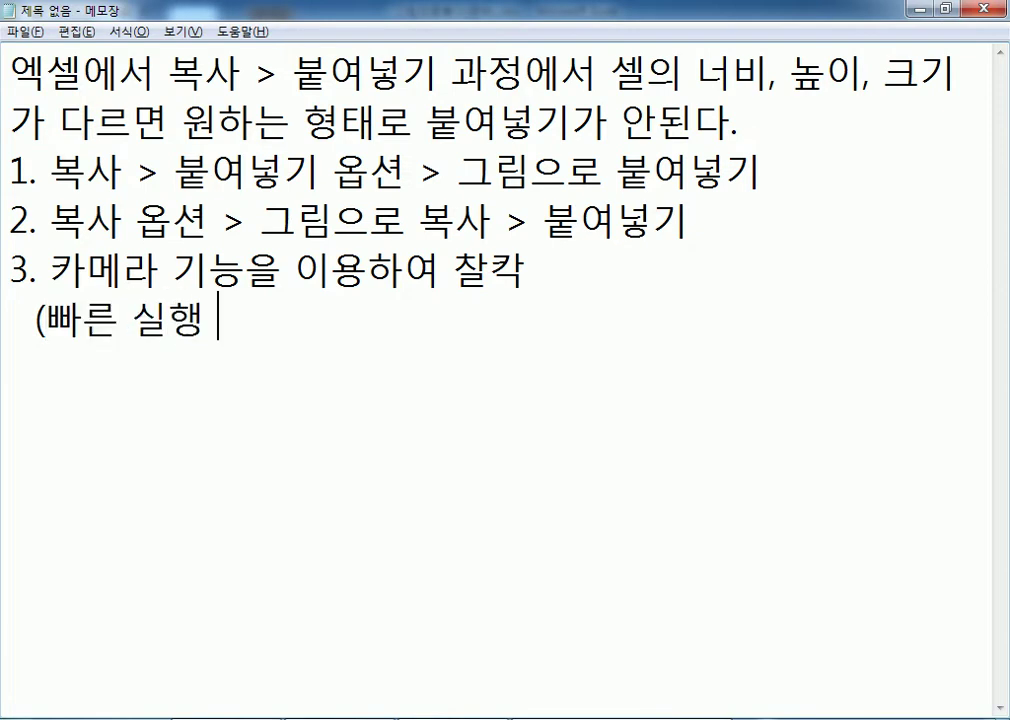
pyautogui.write('아이콘 > ')
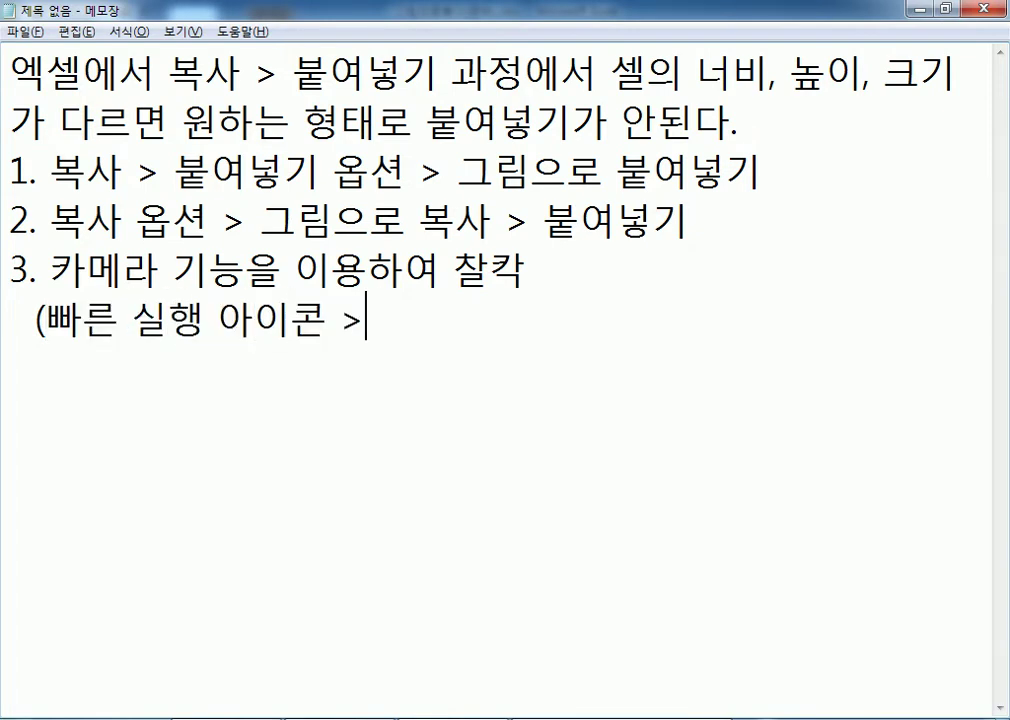
pyautogui.write('추가)')
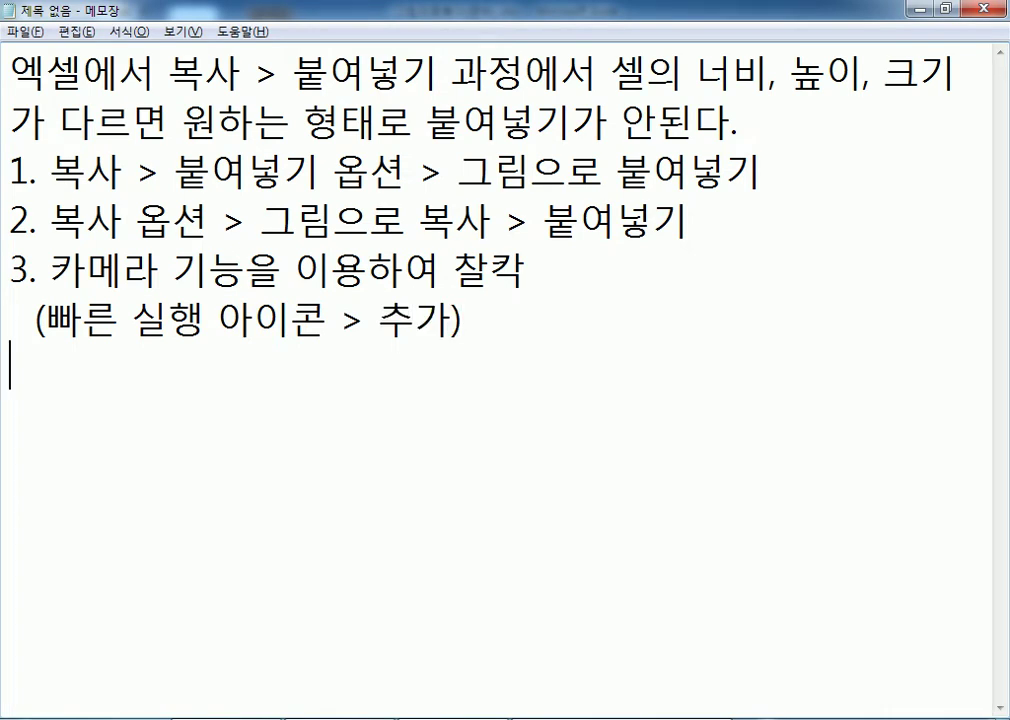
pyautogui.click(322, 318)
pyautogui.click(485, 335)
pyautogui.press('BackSpace')
pyautogui.press('BackSpace')
pyautogui.press('BackSpace')
pyautogui.write('목록')
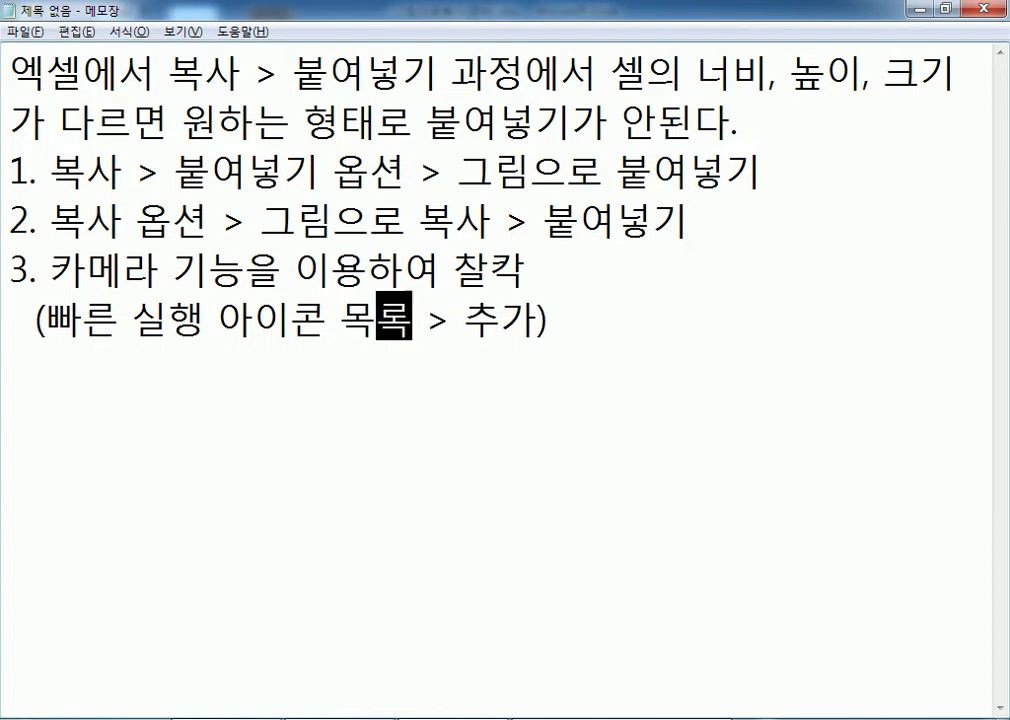
pyautogui.click(300, 412)
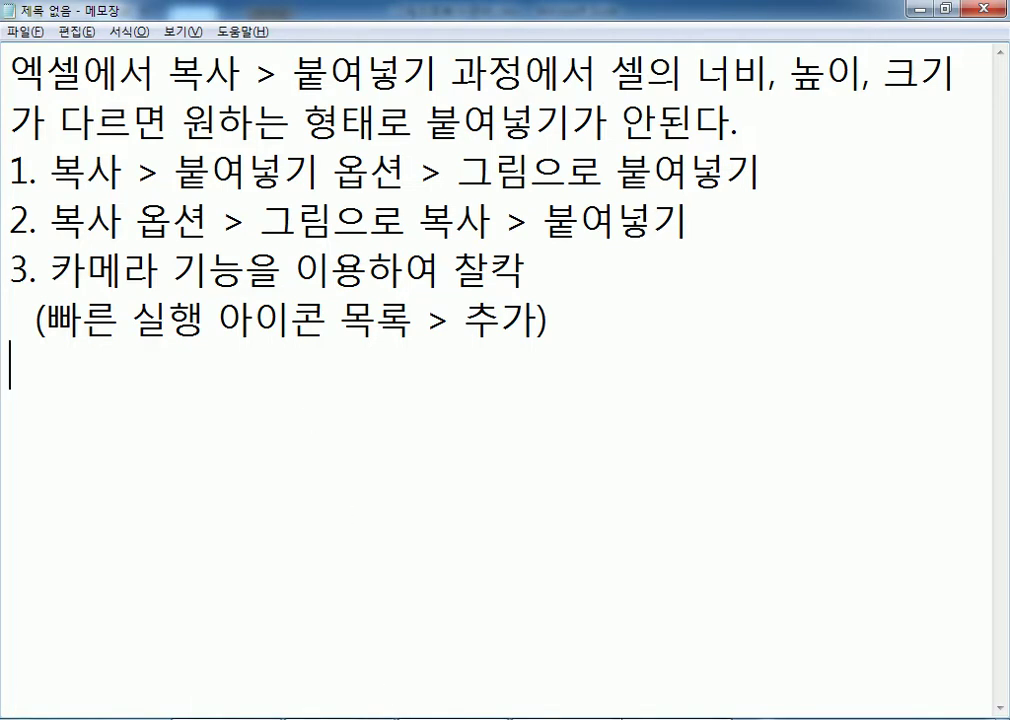
pyautogui.hotkey('alt', 'Tab')
pyautogui.hotkey('alt', 'Tab')
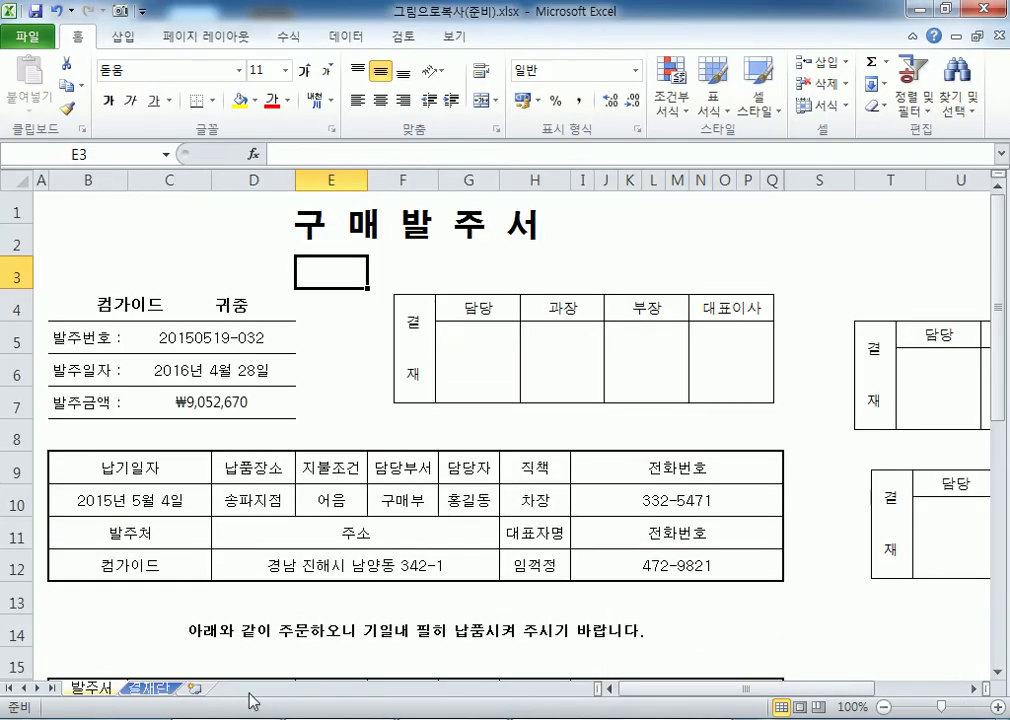
# Insert a new blank worksheet Sheet1 and select cell B2.
pyautogui.click(194, 689)
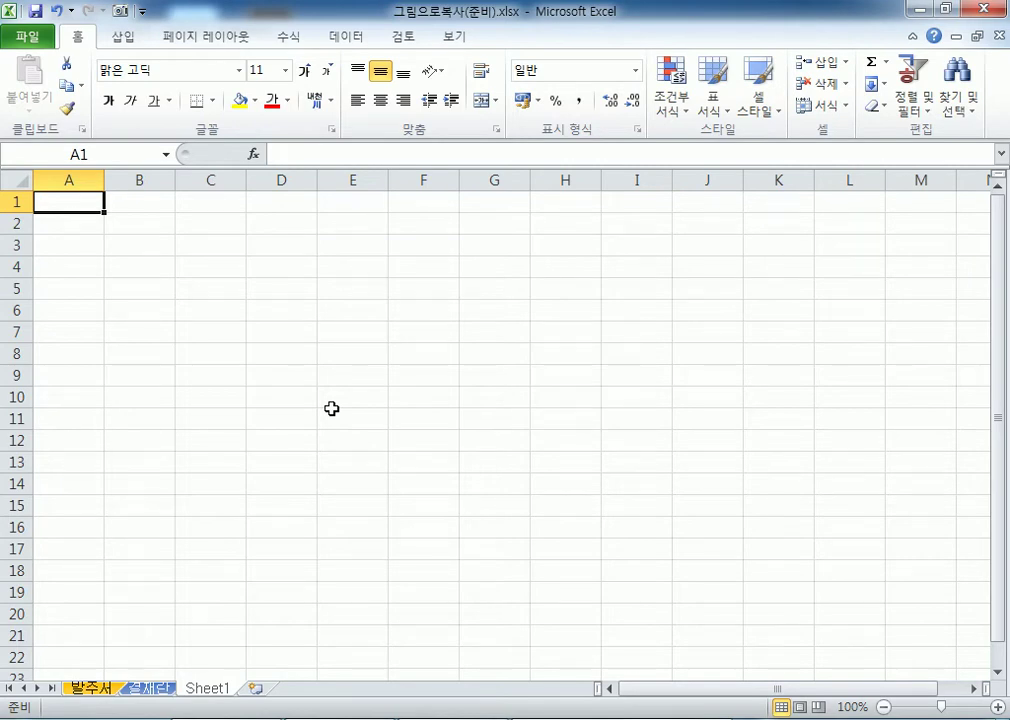
pyautogui.moveTo(126, 226); pyautogui.dragTo(318, 426)
pyautogui.click(148, 230)
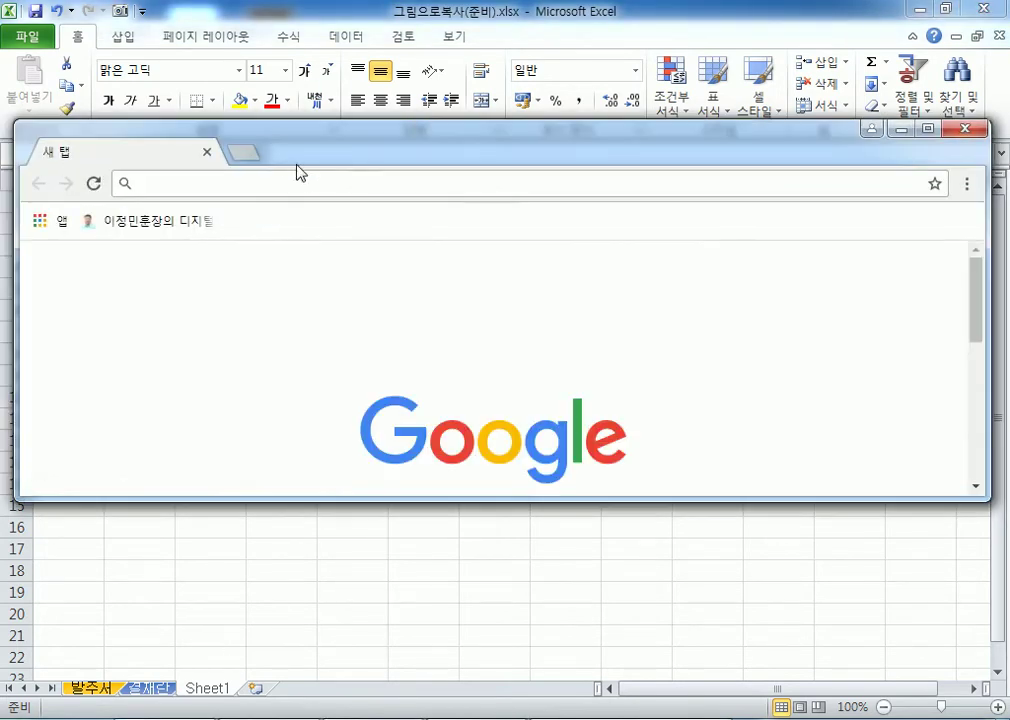
# Load the host.new21.net portal in maximized Chrome, dismiss the Pinterest popup, and return to Excel.
pyautogui.click(187, 224)
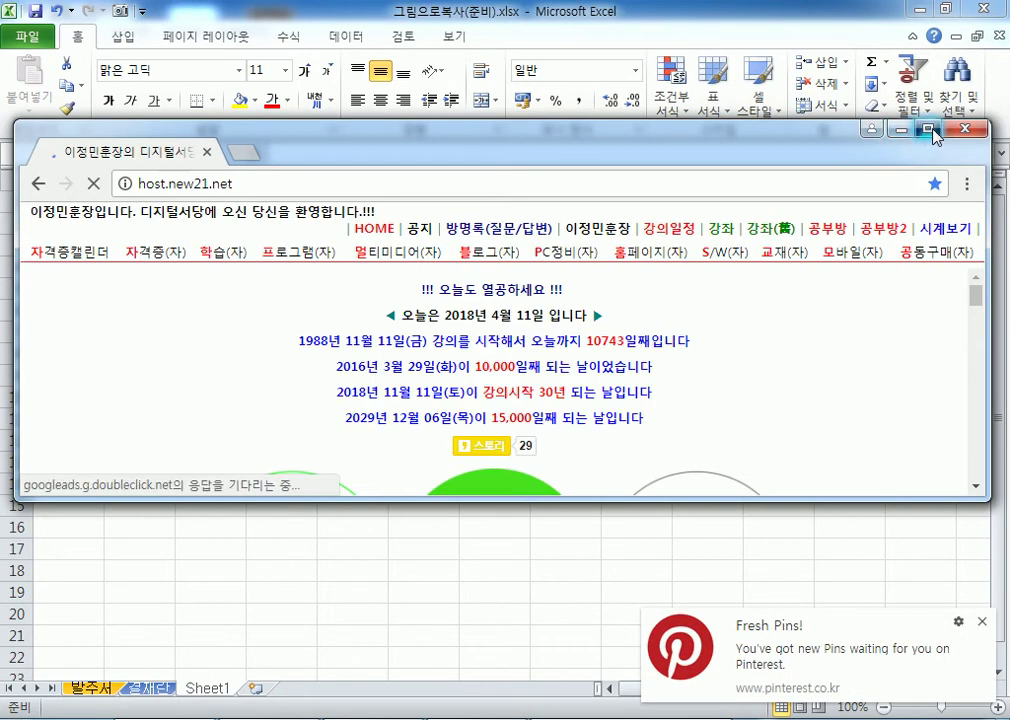
pyautogui.click(931, 132)
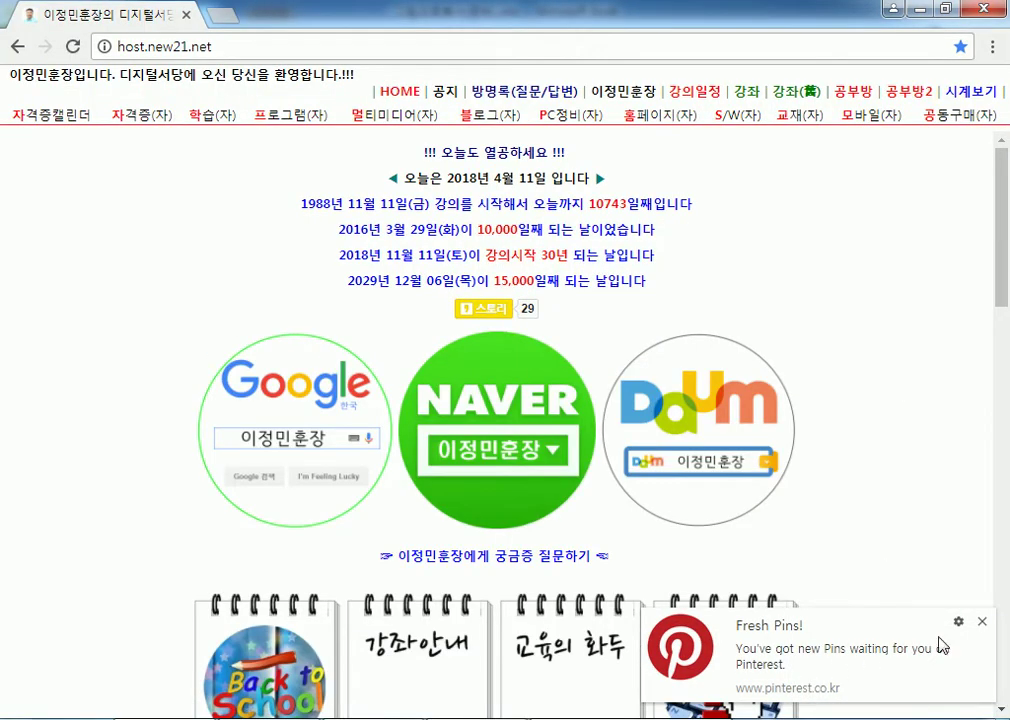
pyautogui.click(985, 624)
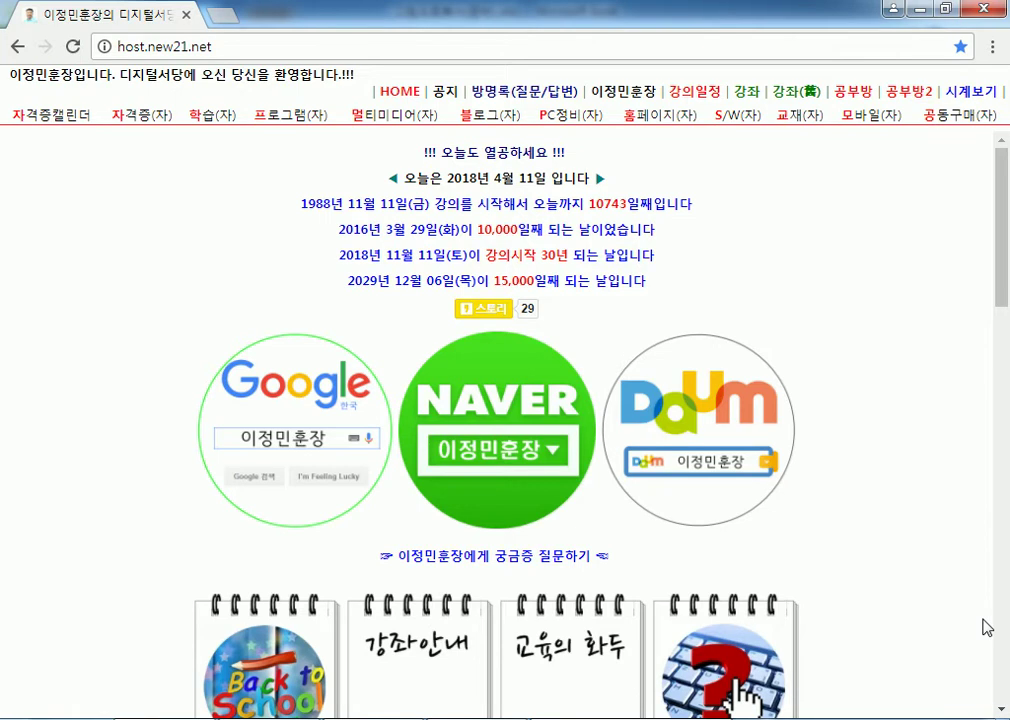
pyautogui.click(992, 46)
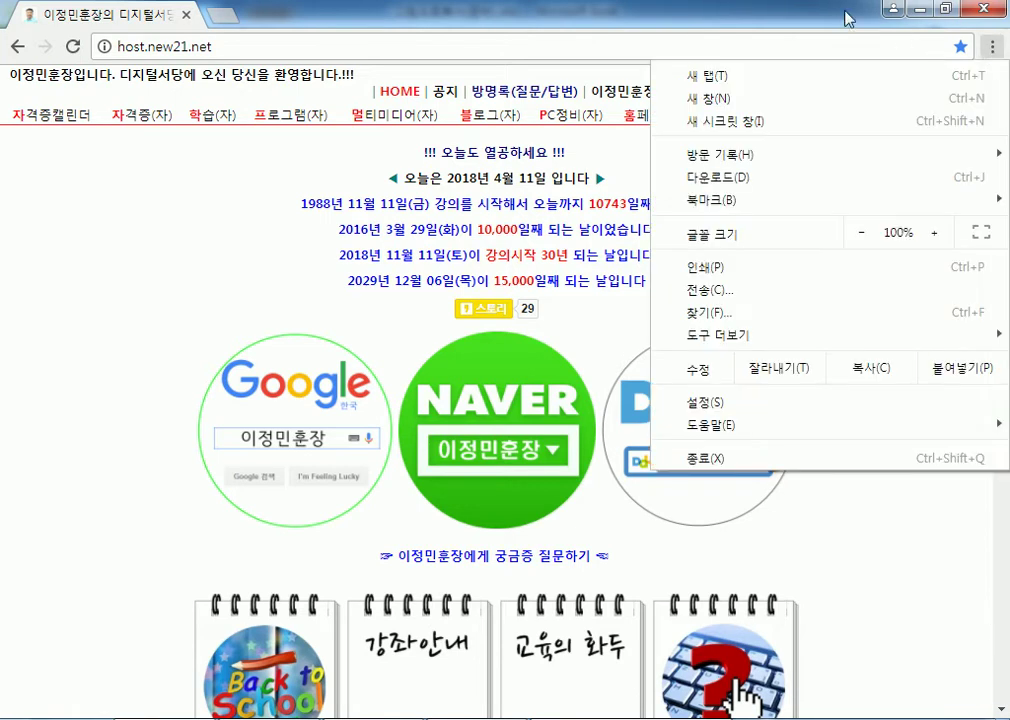
pyautogui.click(900, 33)
pyautogui.click(815, 716)
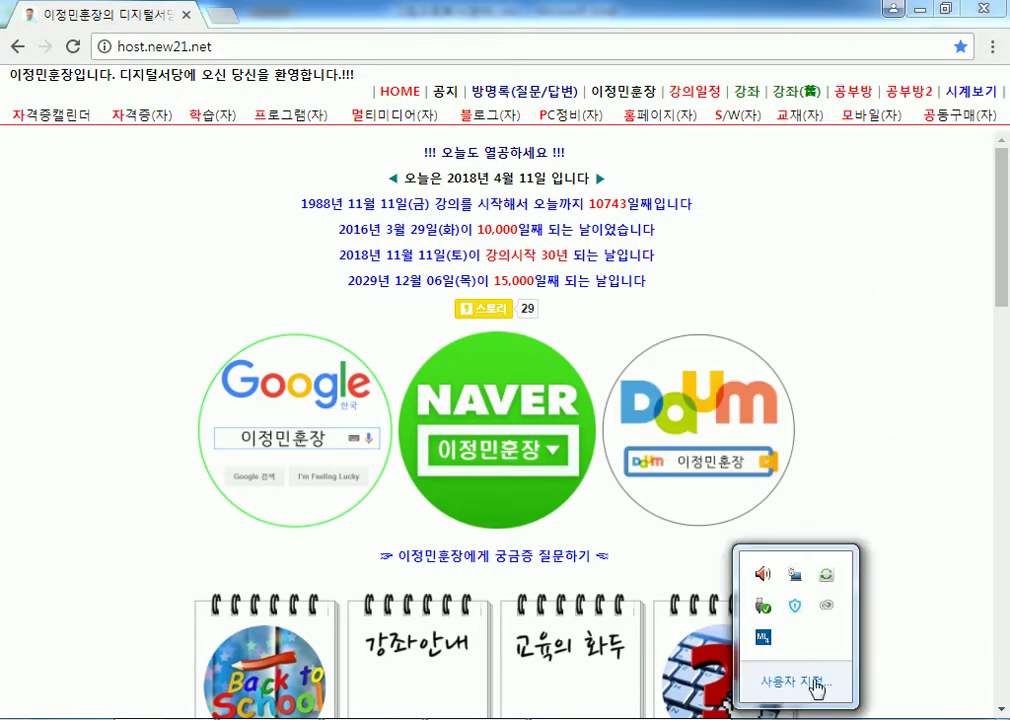
pyautogui.click(820, 413)
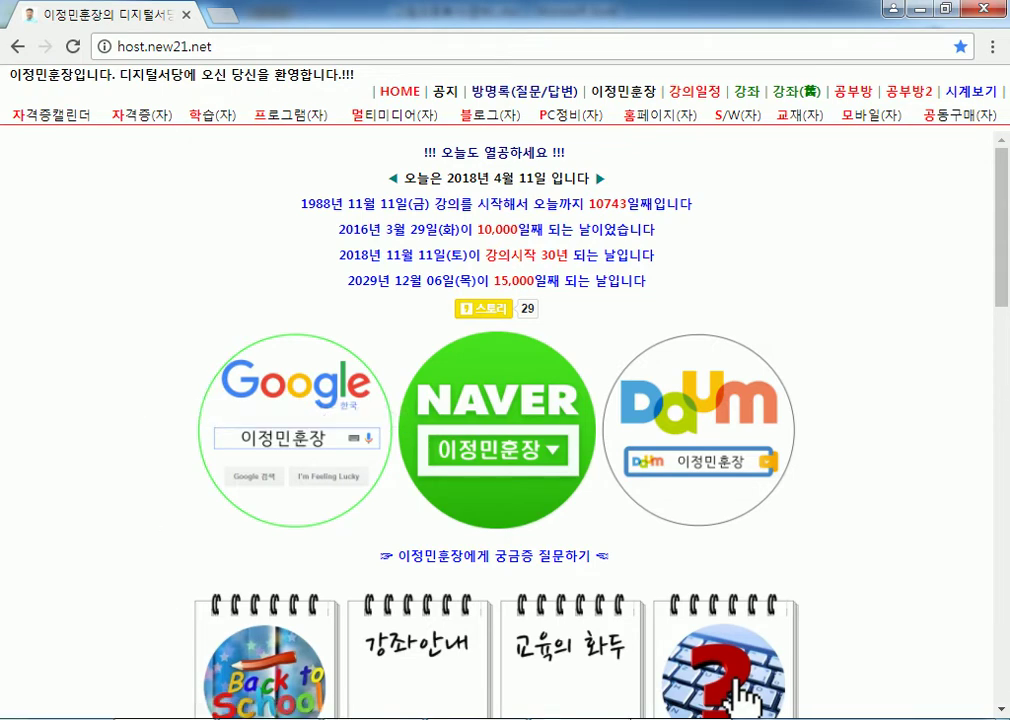
pyautogui.hotkey('alt', 'Tab')
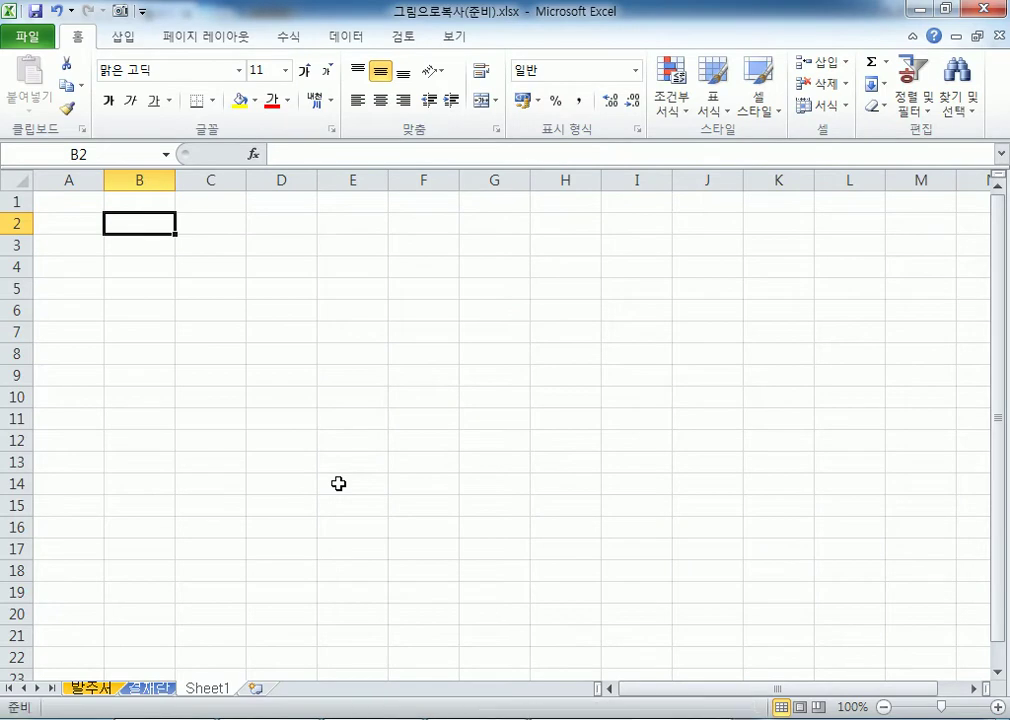
# Insert a Screenshot of the Chrome host.new21.net window onto Sheet1.
pyautogui.click(123, 42)
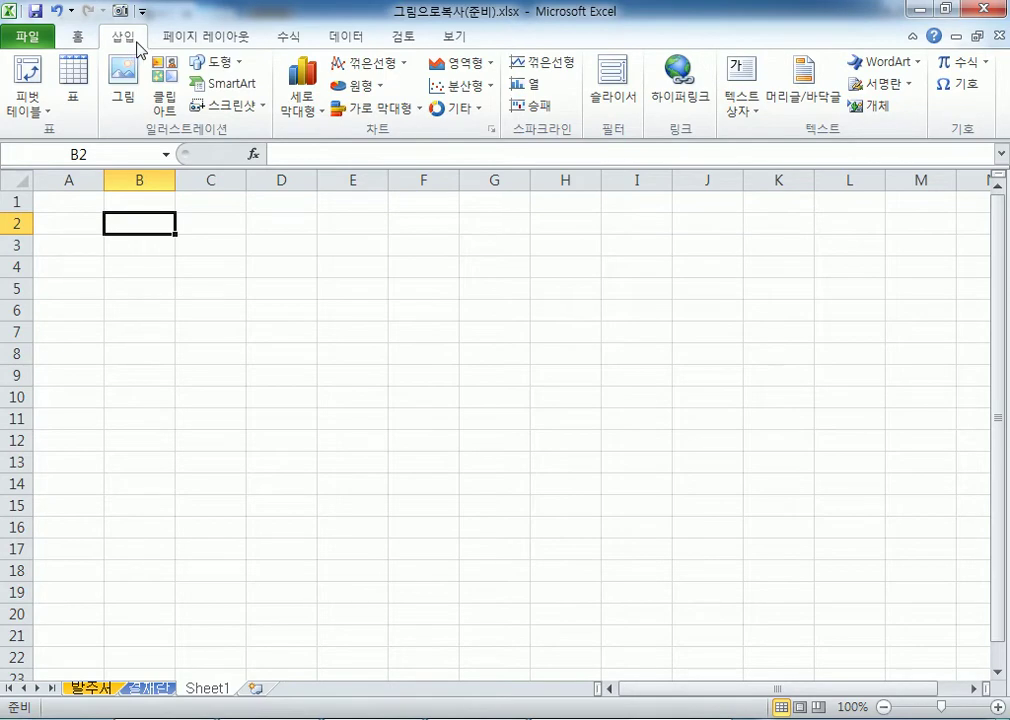
pyautogui.click(225, 113)
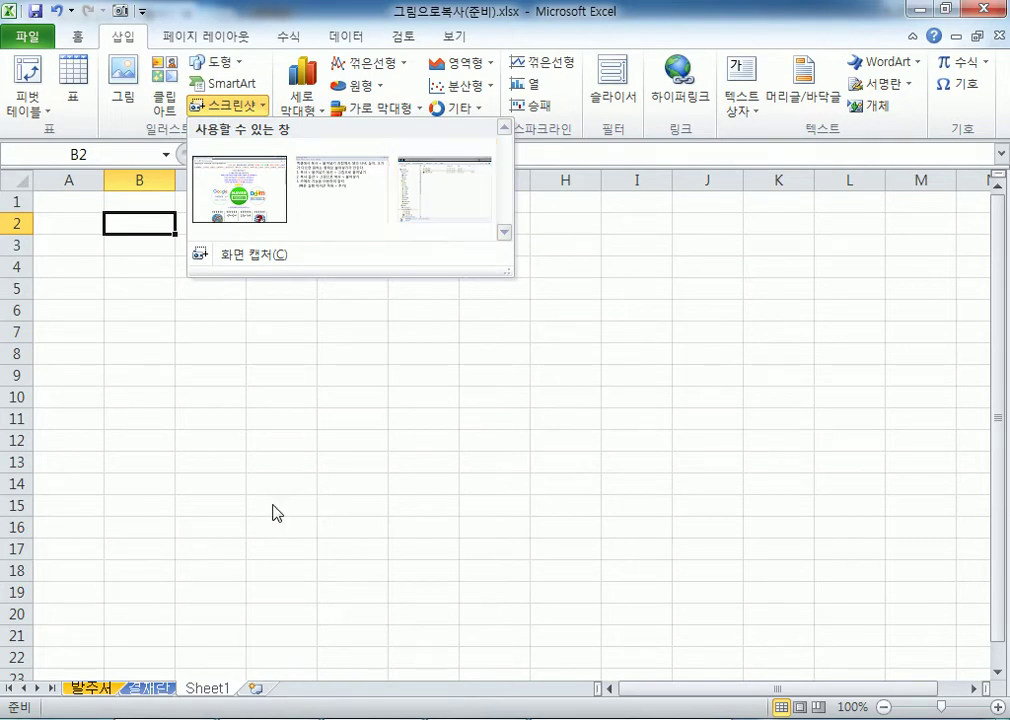
pyautogui.click(245, 254)
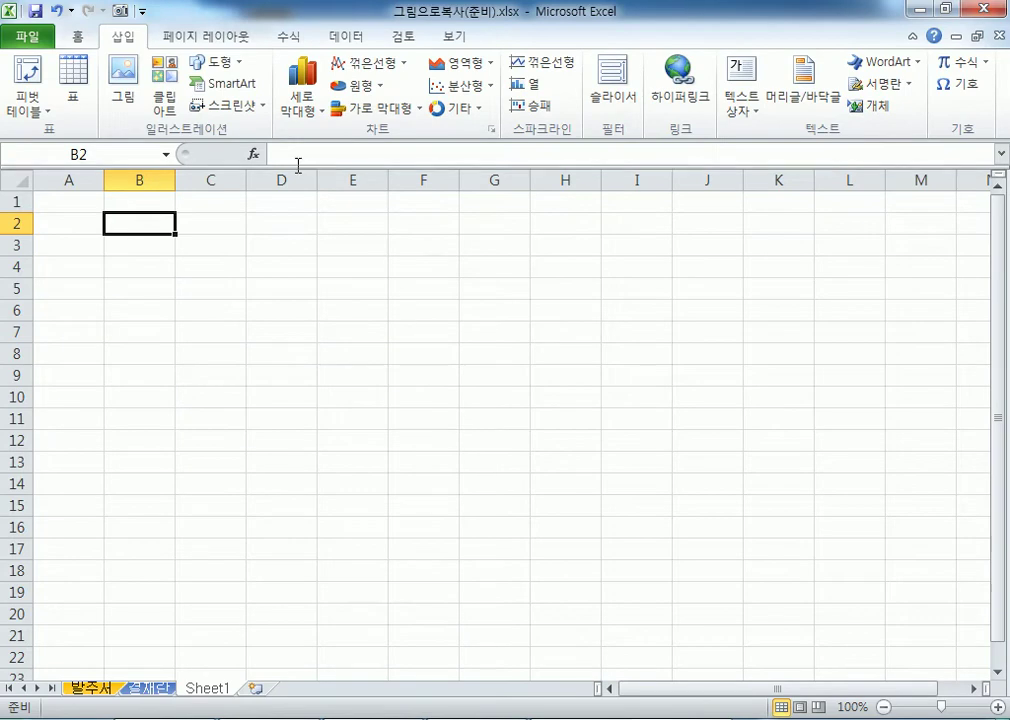
pyautogui.click(237, 108)
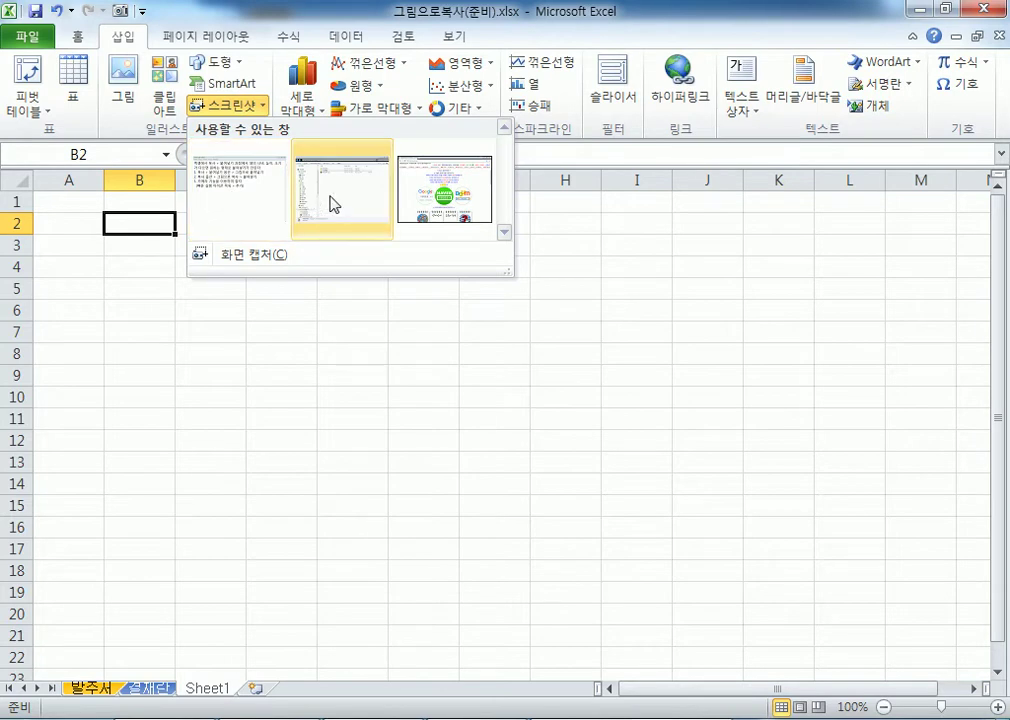
pyautogui.click(435, 216)
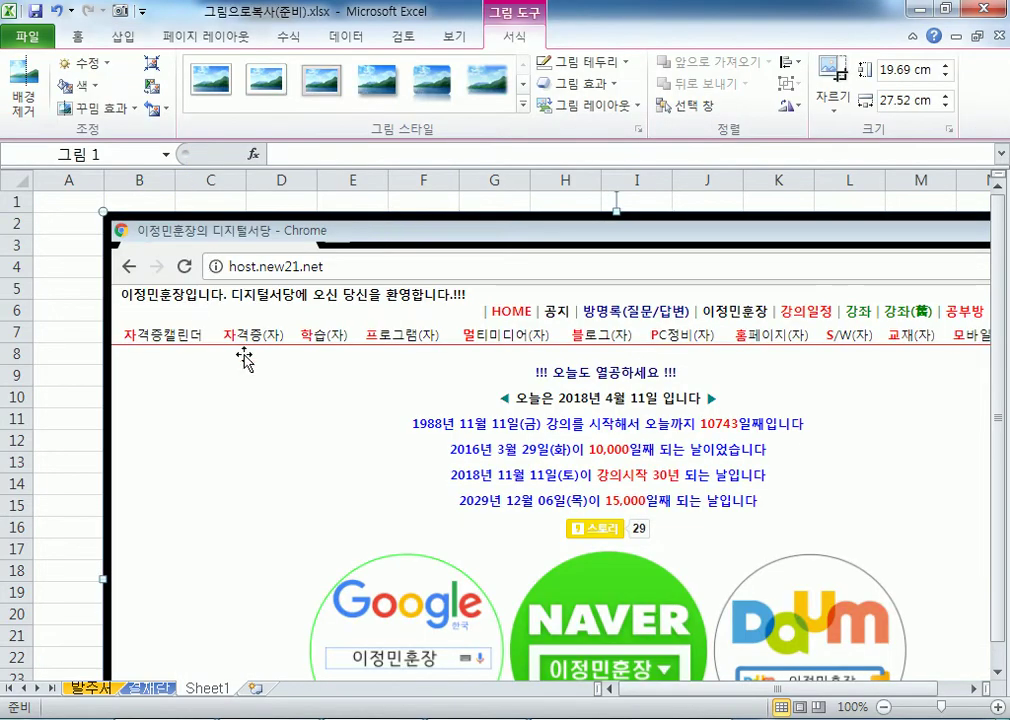
pyautogui.scroll(-7, 381, 428)
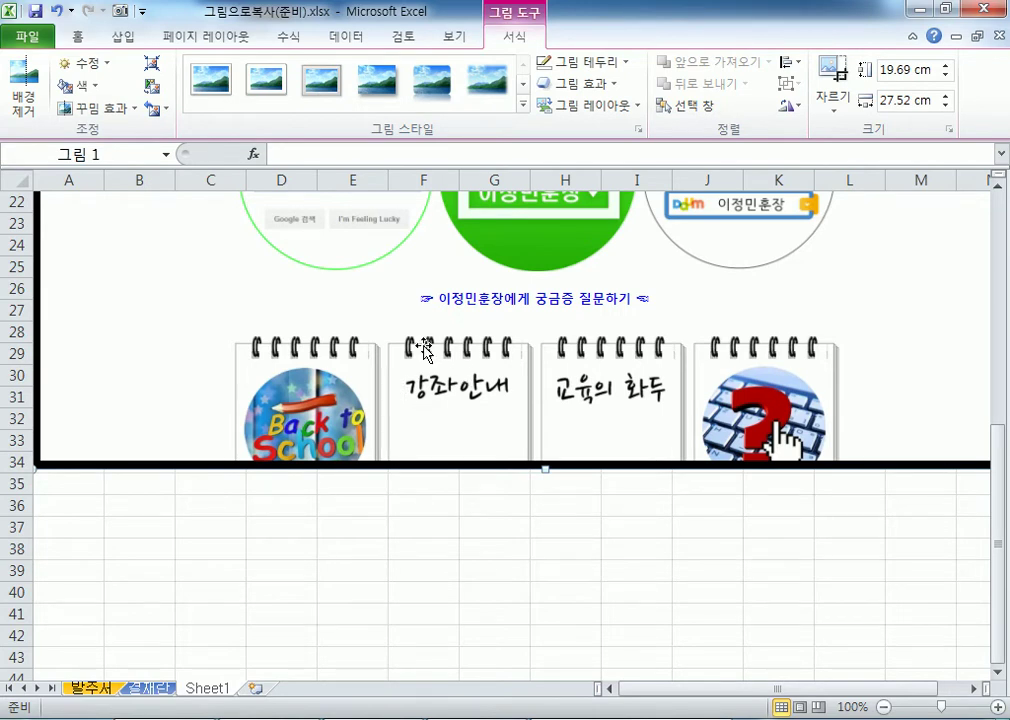
pyautogui.scroll(7, 420, 345)
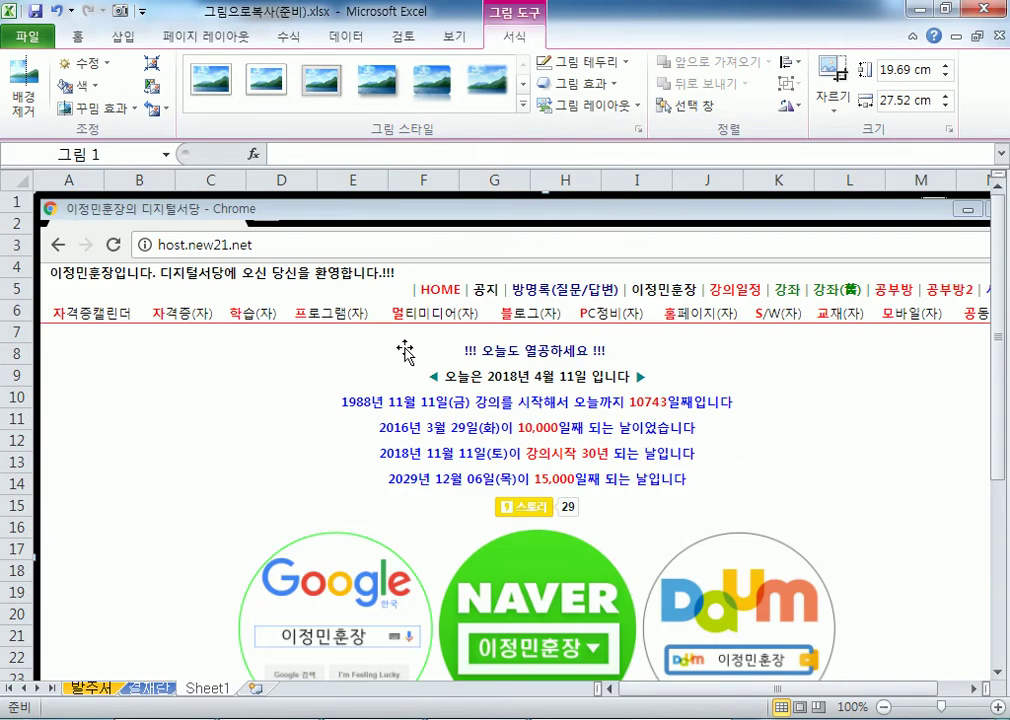
pyautogui.scroll(-4, 405, 350)
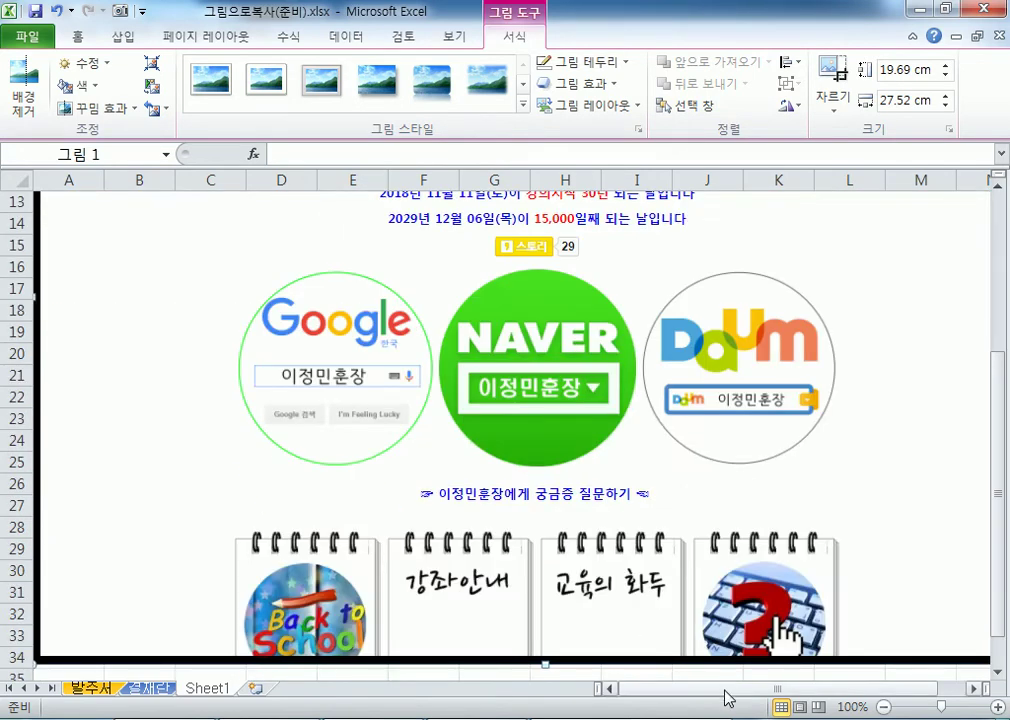
pyautogui.hscroll(1, 838, 672)
pyautogui.moveTo(985, 295); pyautogui.dragTo(664, 295)
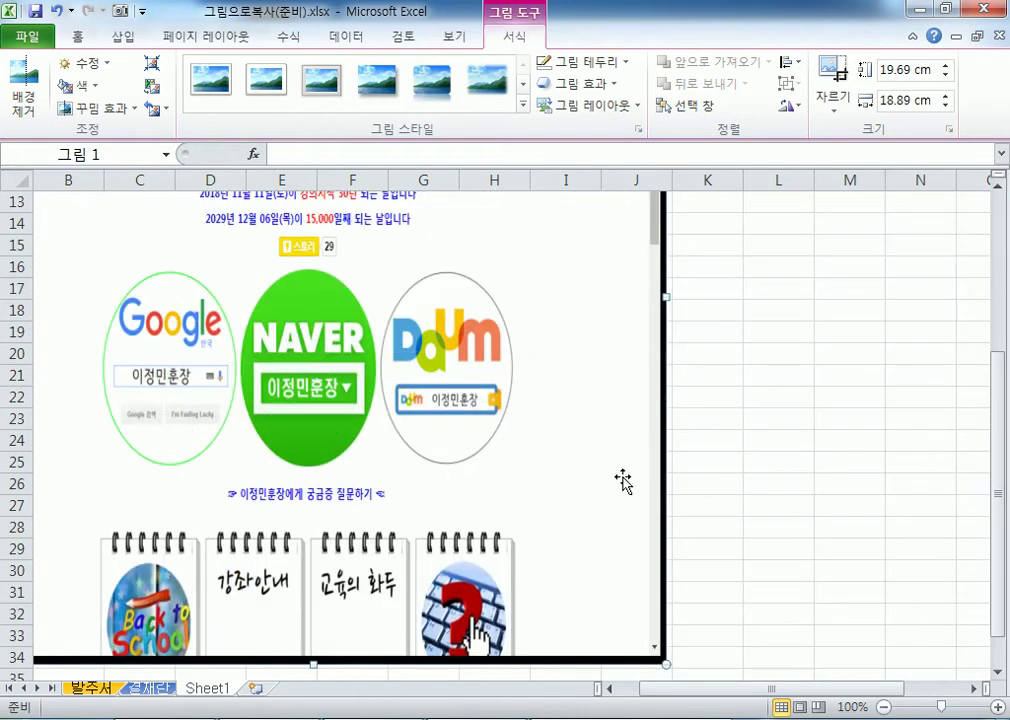
pyautogui.hotkey('ctrl', 'z')
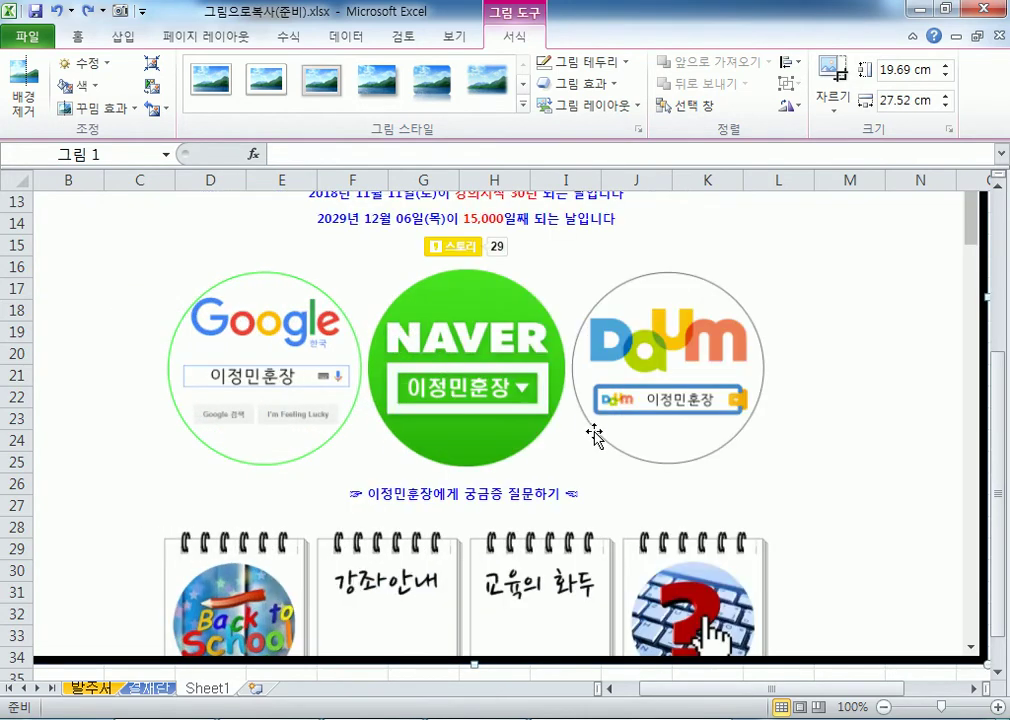
pyautogui.scroll(-4, 650, 495)
pyautogui.click(504, 521)
pyautogui.click(330, 398)
pyautogui.scroll(7, 287, 476)
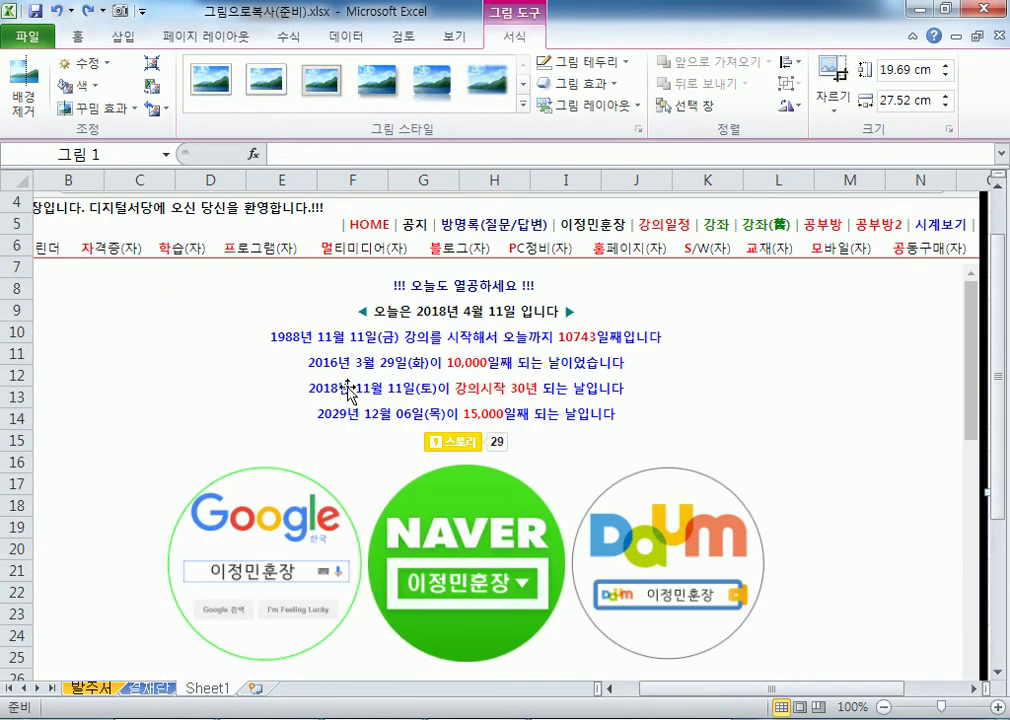
pyautogui.scroll(-8, 383, 379)
pyautogui.click(139, 397)
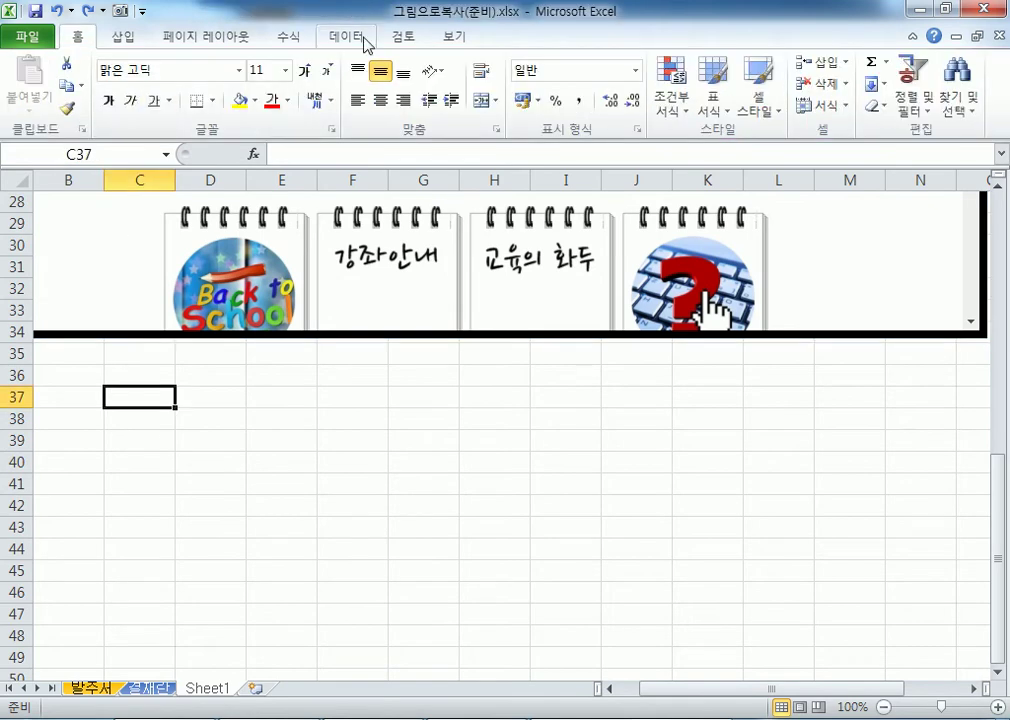
# Insert a Screenshot of the Notepad notes window below the portal page picture.
pyautogui.click(128, 36)
pyautogui.click(249, 108)
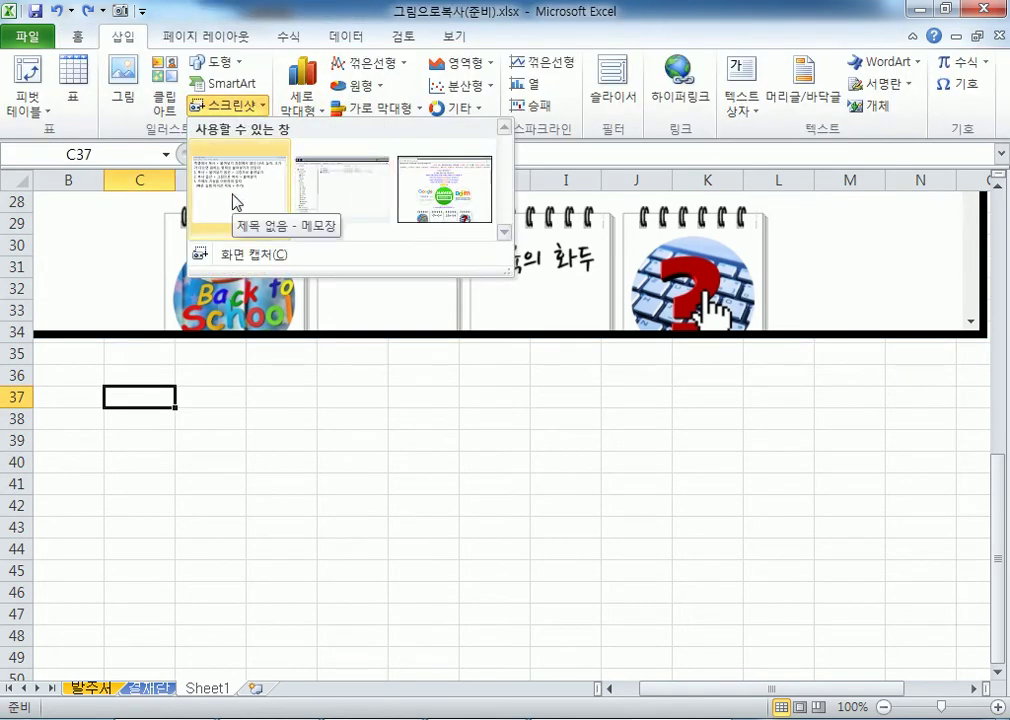
pyautogui.click(237, 201)
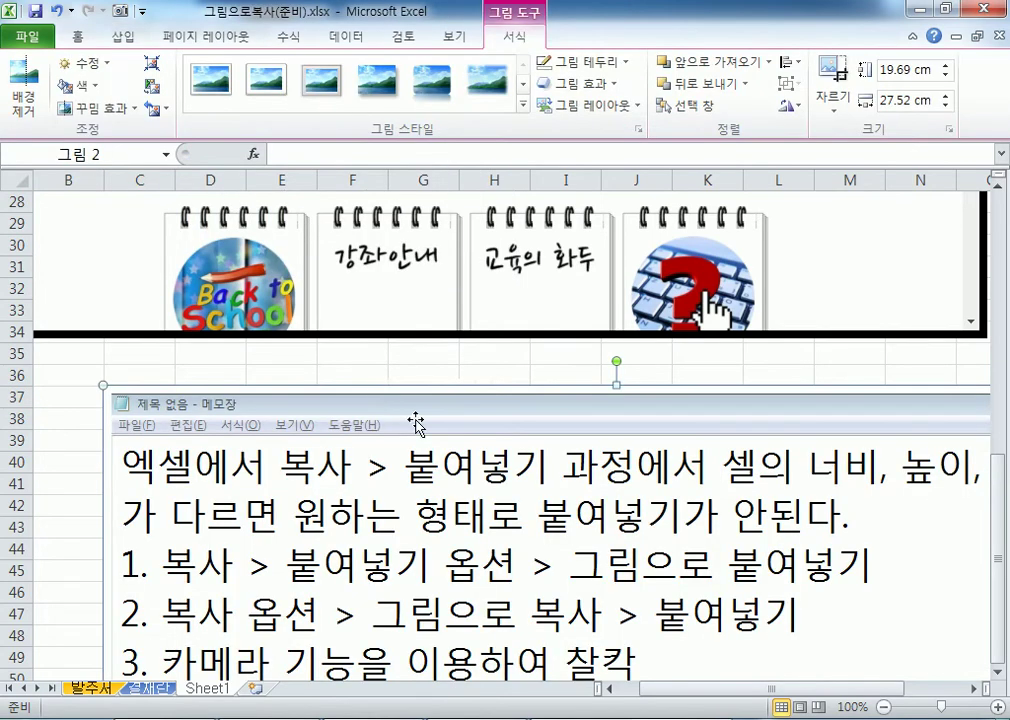
pyautogui.scroll(-5, 444, 436)
pyautogui.scroll(-4, 449, 456)
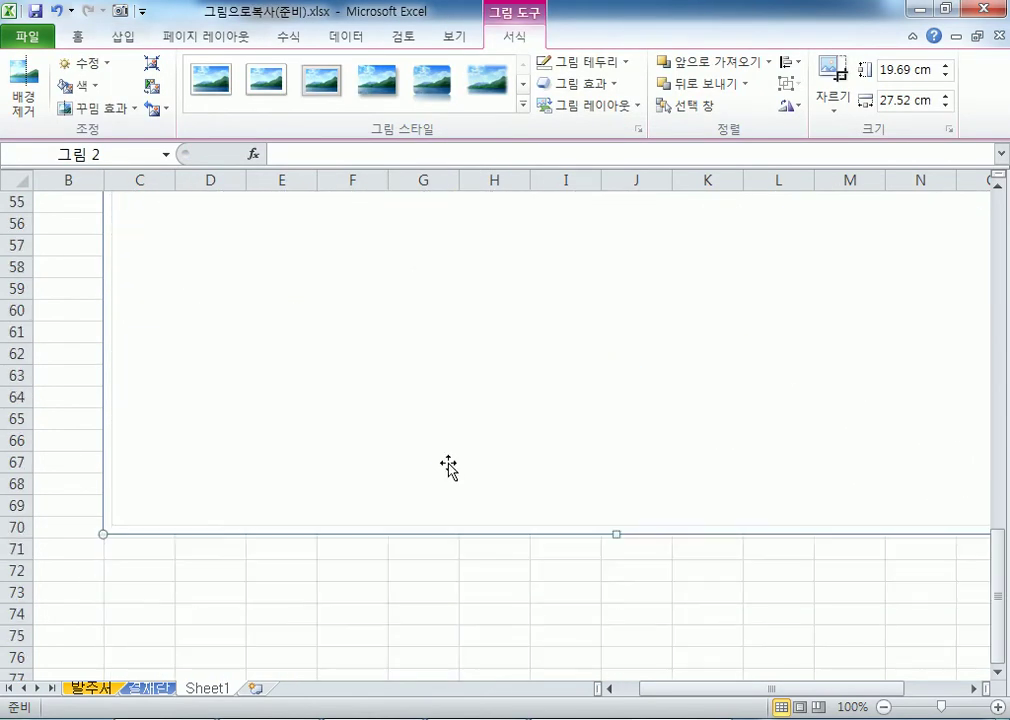
pyautogui.click(397, 590)
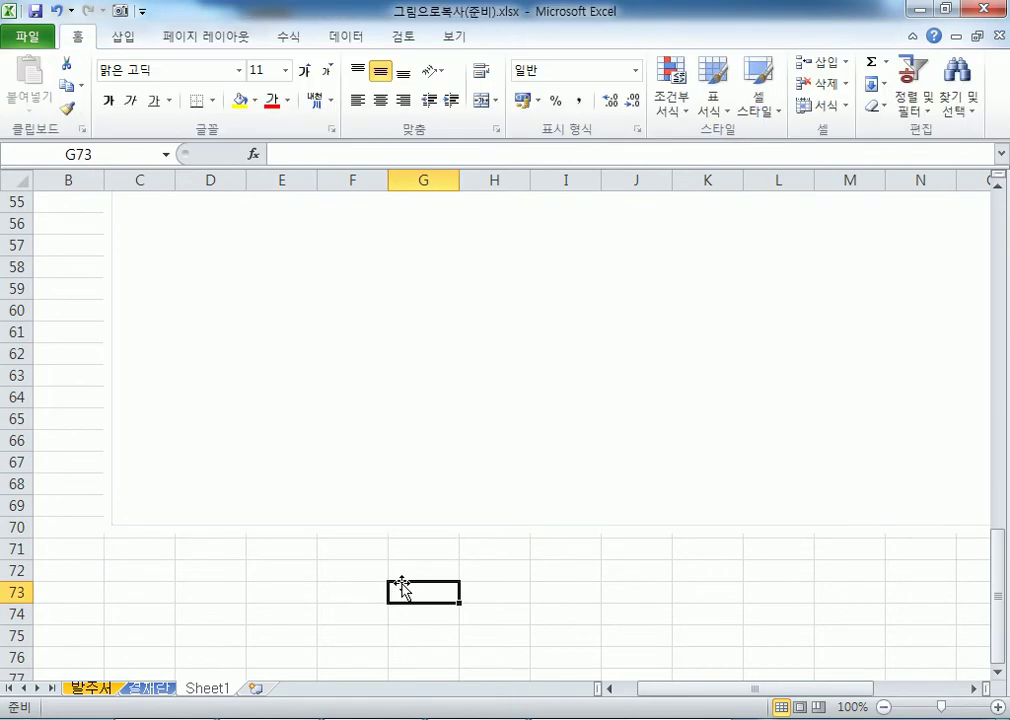
pyautogui.click(398, 405)
# Crop the Notepad screenshot's bottom up to row 53, just below its last line.
pyautogui.scroll(3, 410, 405)
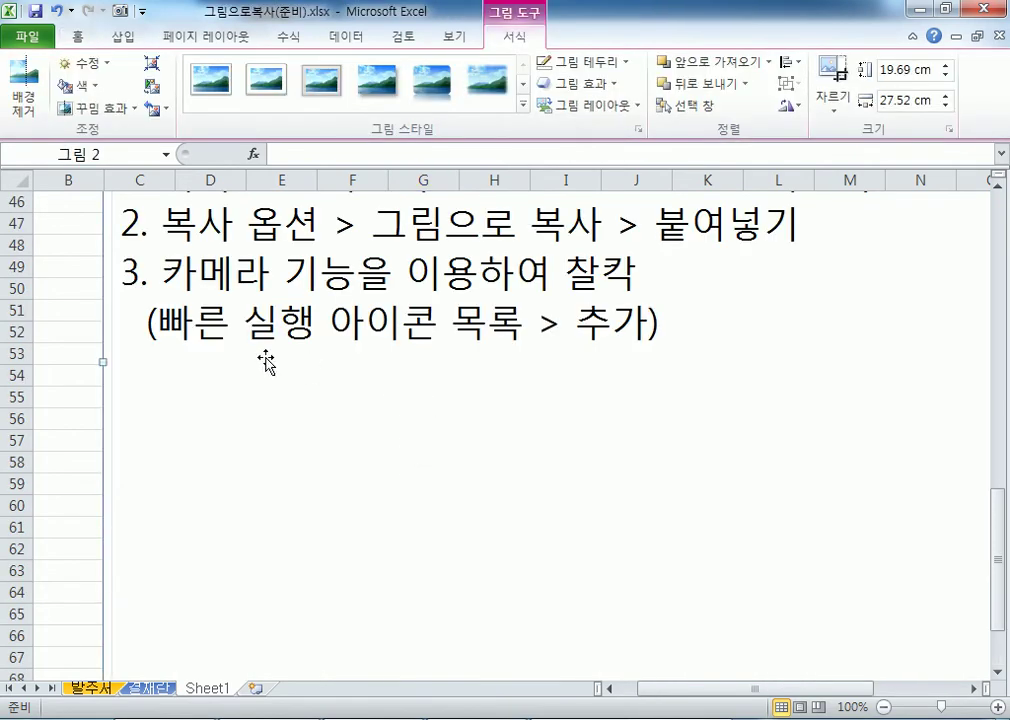
pyautogui.scroll(-3, 424, 394)
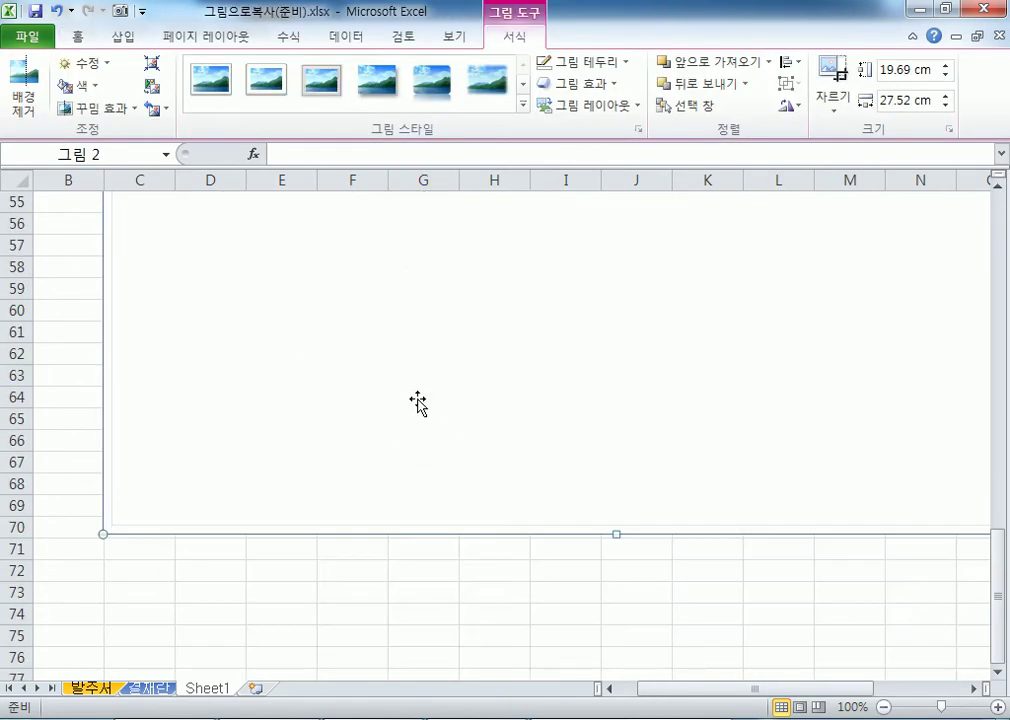
pyautogui.scroll(3, 418, 402)
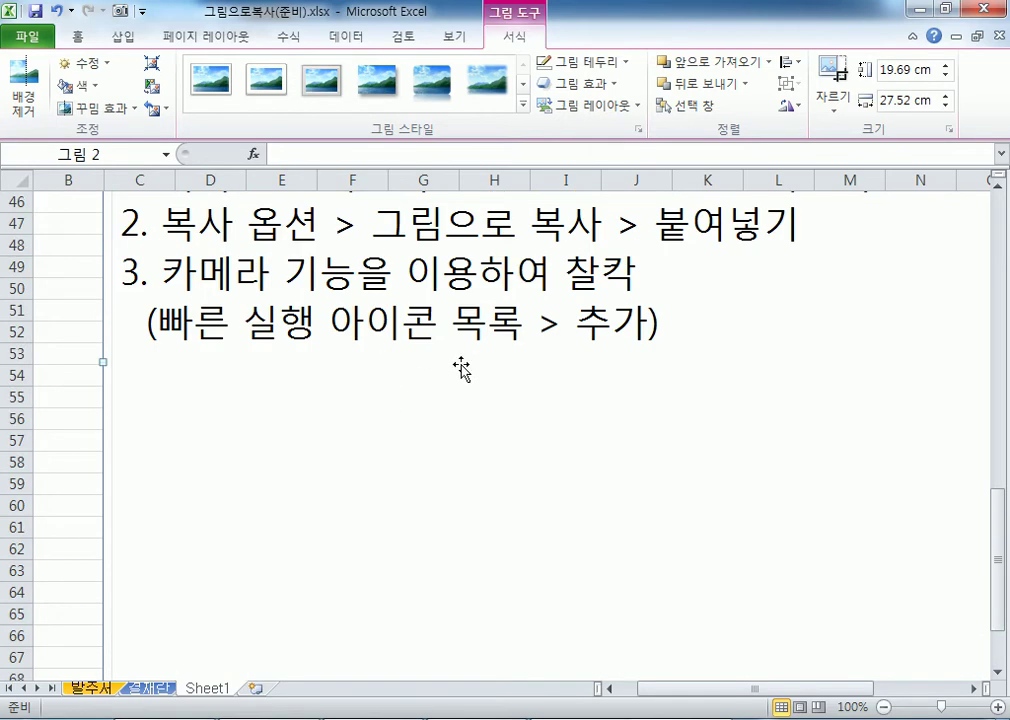
pyautogui.scroll(-2, 460, 366)
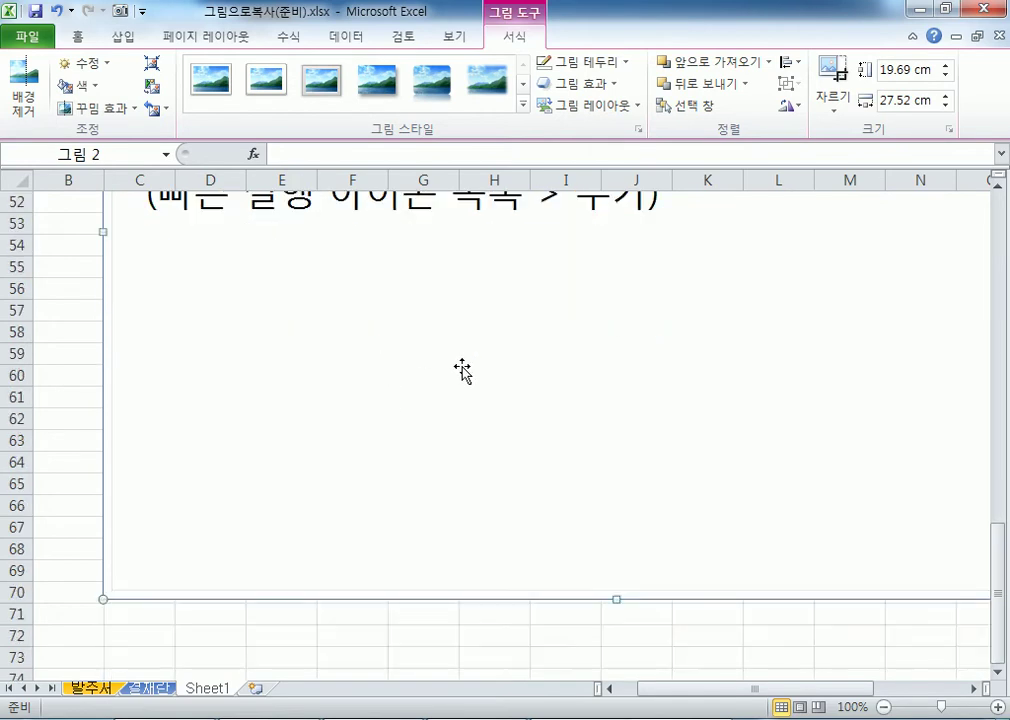
pyautogui.click(836, 108)
pyautogui.click(832, 62)
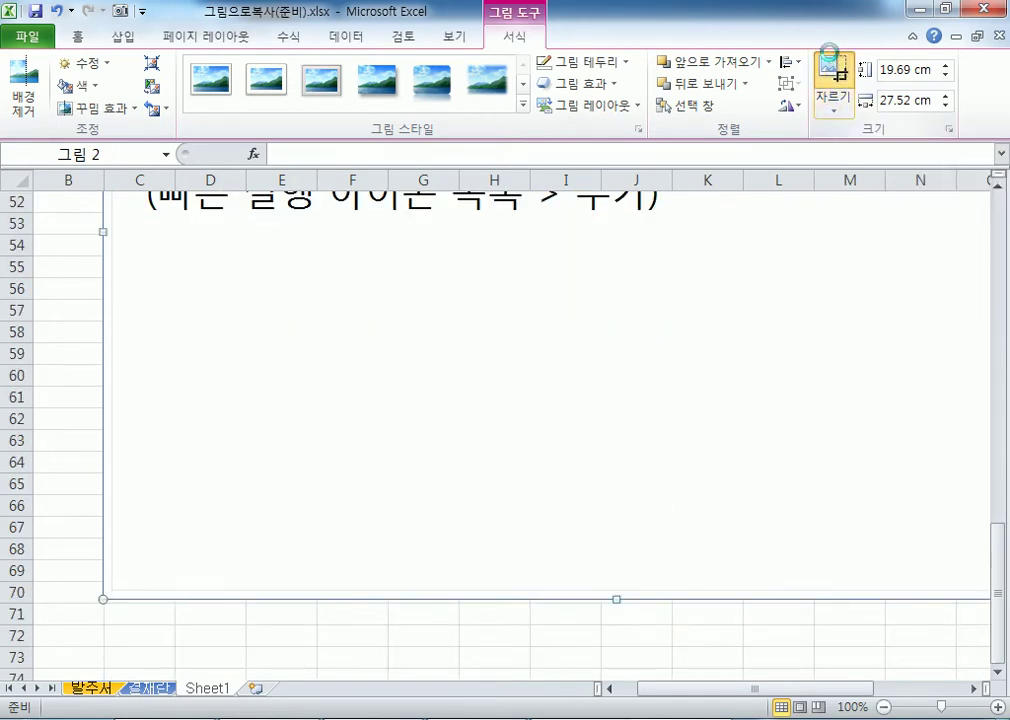
pyautogui.moveTo(615, 598); pyautogui.dragTo(645, 228)
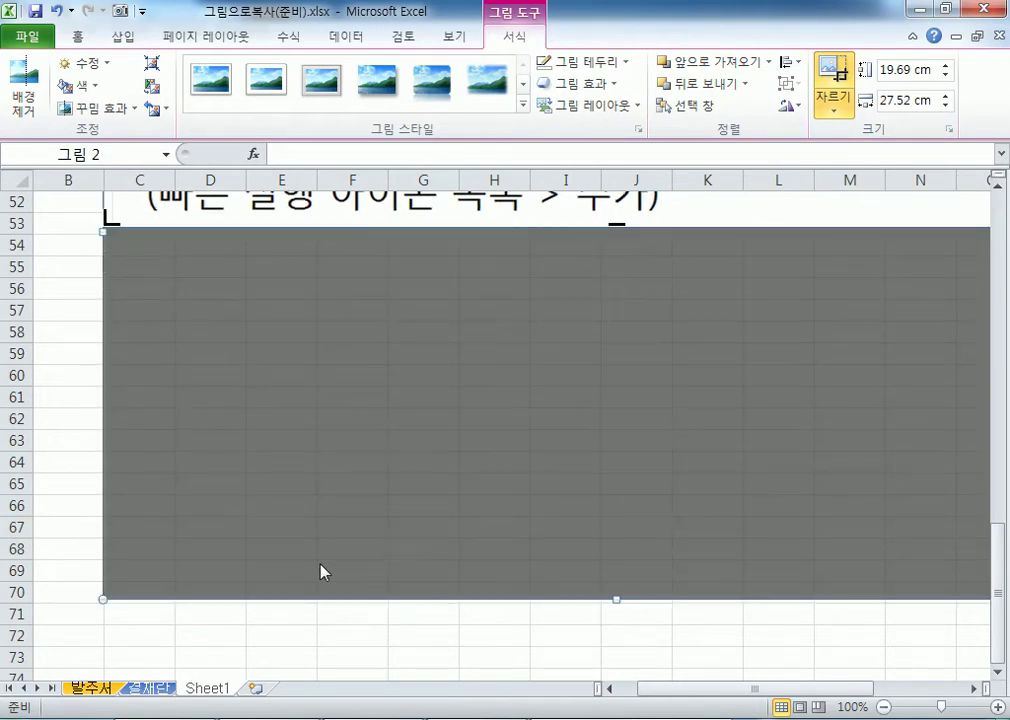
pyautogui.click(70, 409)
pyautogui.scroll(3, 113, 481)
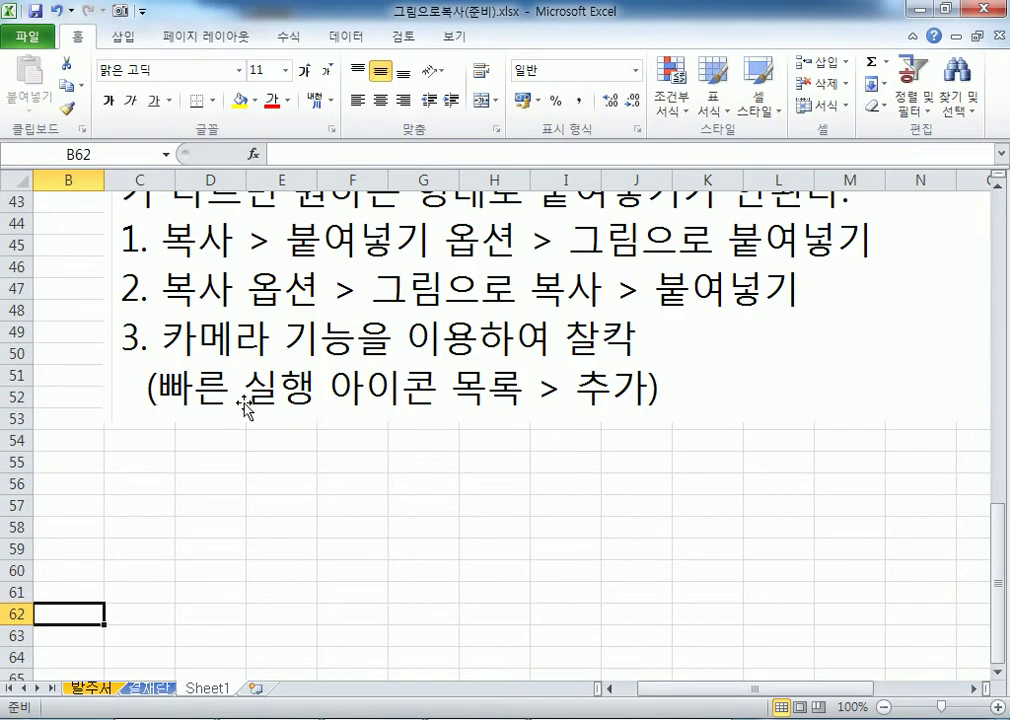
# Select the Chrome page picture and turn on Crop from the picture Format tab.
pyautogui.click(290, 424)
pyautogui.scroll(2, 193, 542)
pyautogui.scroll(2, 193, 542)
pyautogui.click(70, 395)
pyautogui.scroll(6, 190, 410)
pyautogui.click(196, 424)
pyautogui.scroll(2, 259, 419)
pyautogui.scroll(2, 583, 465)
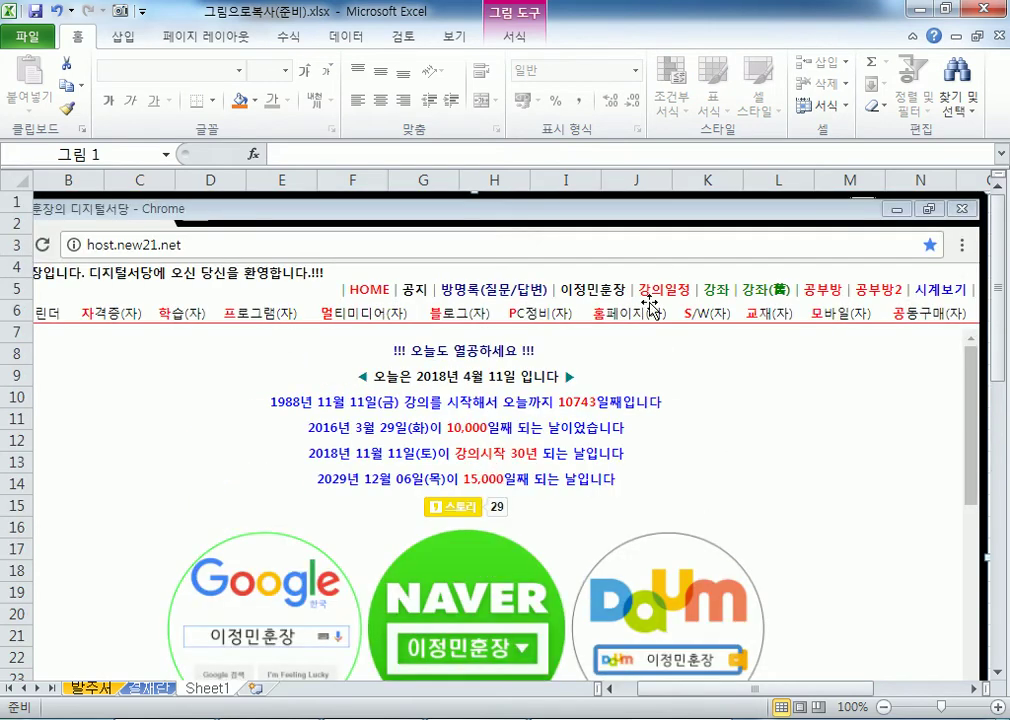
pyautogui.click(514, 36)
pyautogui.click(831, 88)
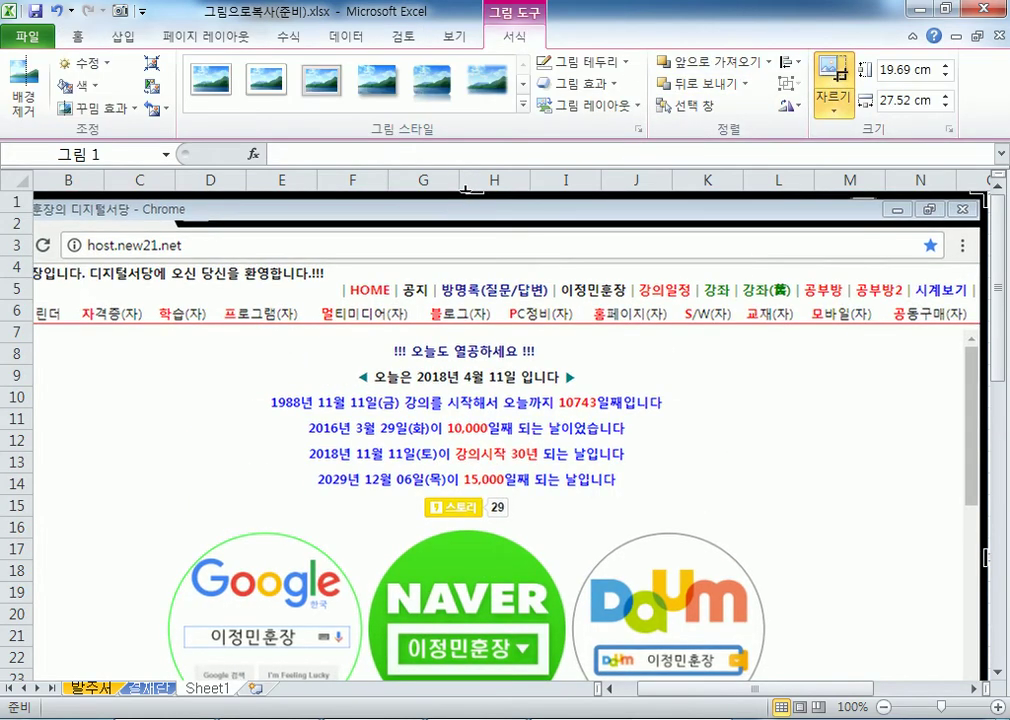
# Crop the top, bottom, right and left edges tight around the Google, NAVER and Daum logos.
pyautogui.moveTo(471, 196); pyautogui.dragTo(476, 523)
pyautogui.scroll(-5, 449, 587)
pyautogui.moveTo(474, 598); pyautogui.dragTo(474, 410)
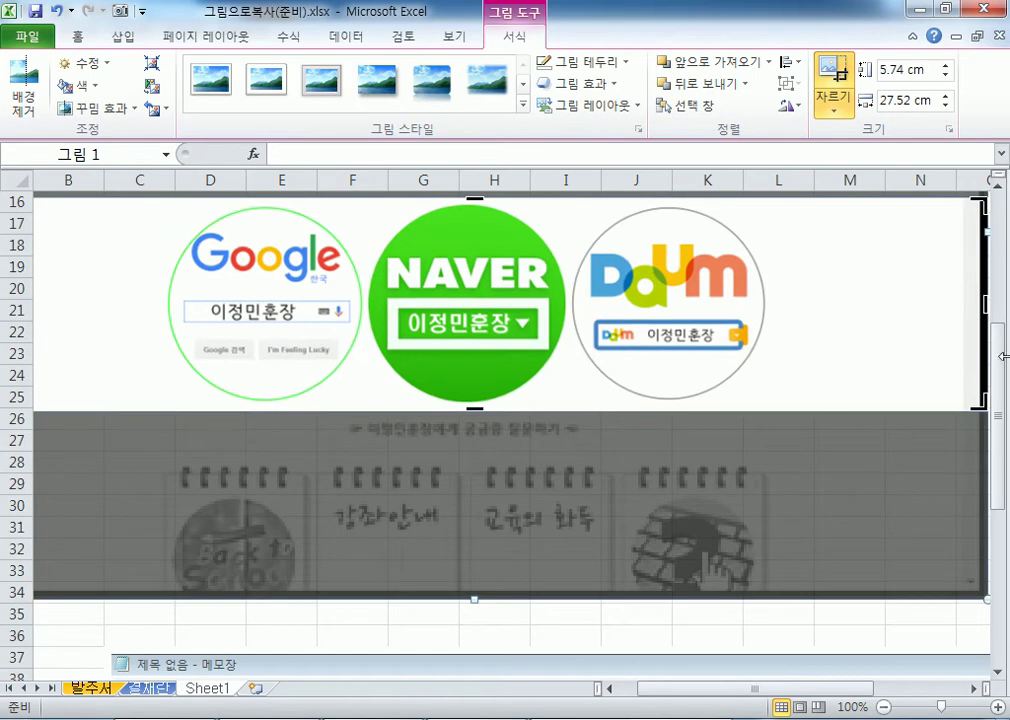
pyautogui.moveTo(985, 303); pyautogui.dragTo(770, 304)
pyautogui.moveTo(708, 688); pyautogui.dragTo(602, 688)
pyautogui.moveTo(35, 303); pyautogui.dragTo(232, 303)
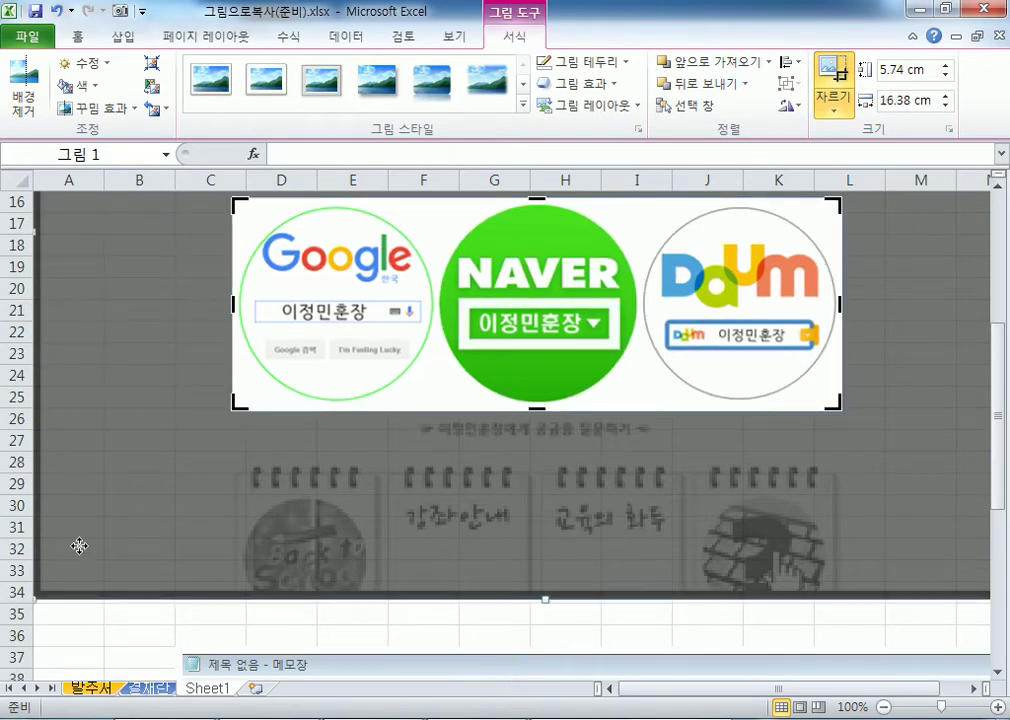
pyautogui.scroll(-4, 45, 510)
pyautogui.scroll(3, 54, 520)
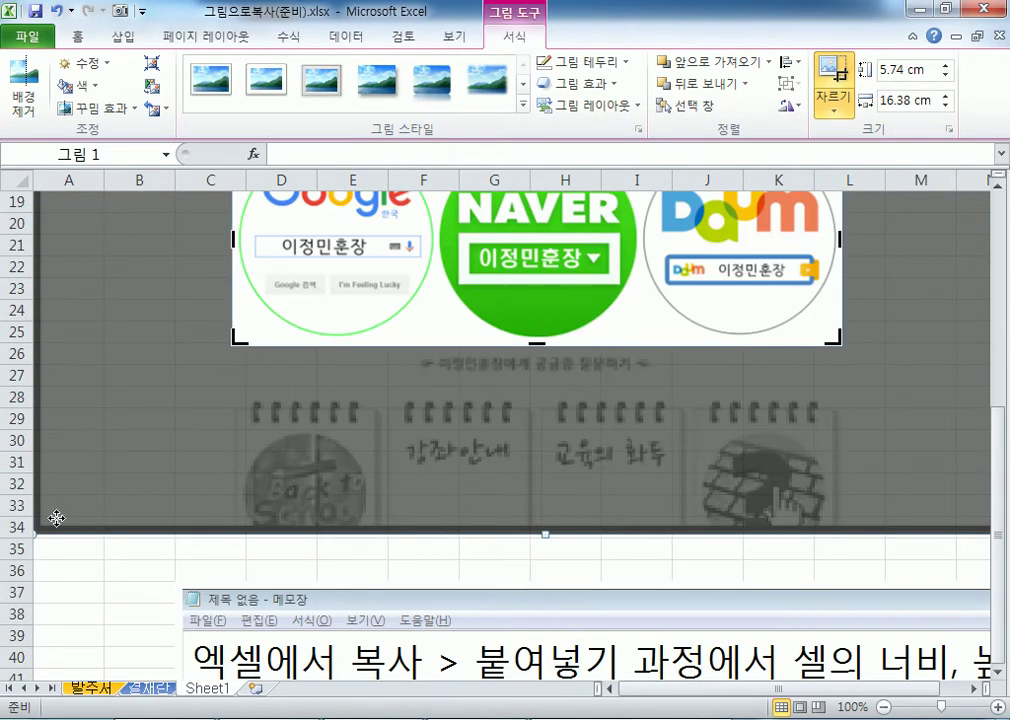
pyautogui.scroll(-3, 87, 542)
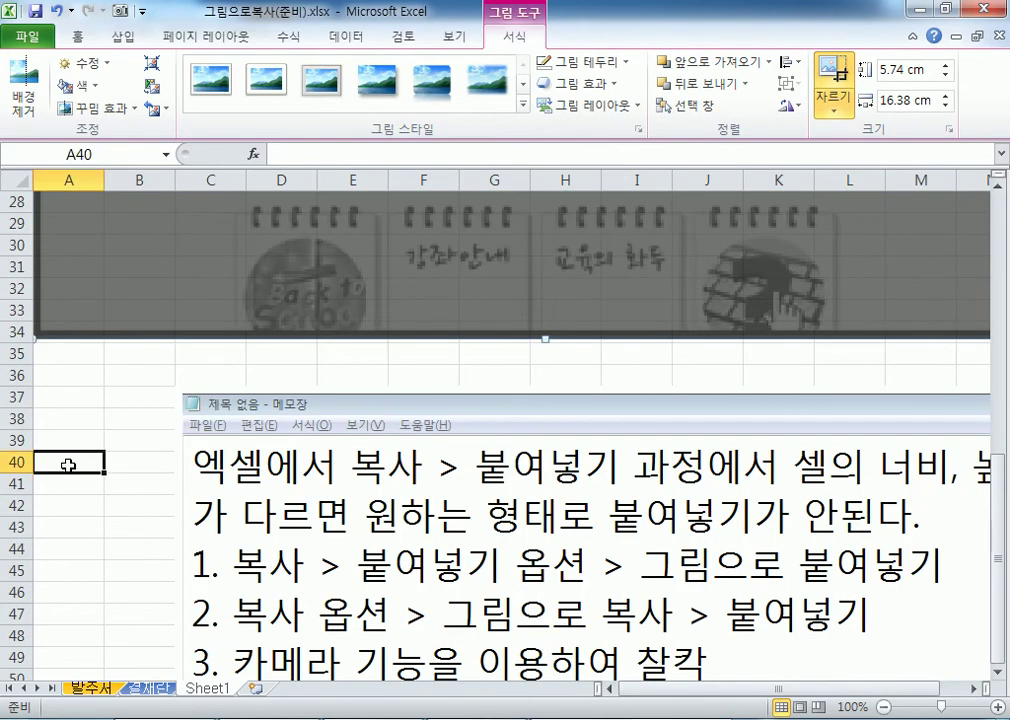
pyautogui.click(68, 465)
pyautogui.scroll(5, 185, 437)
pyautogui.moveTo(350, 358); pyautogui.dragTo(215, 323)
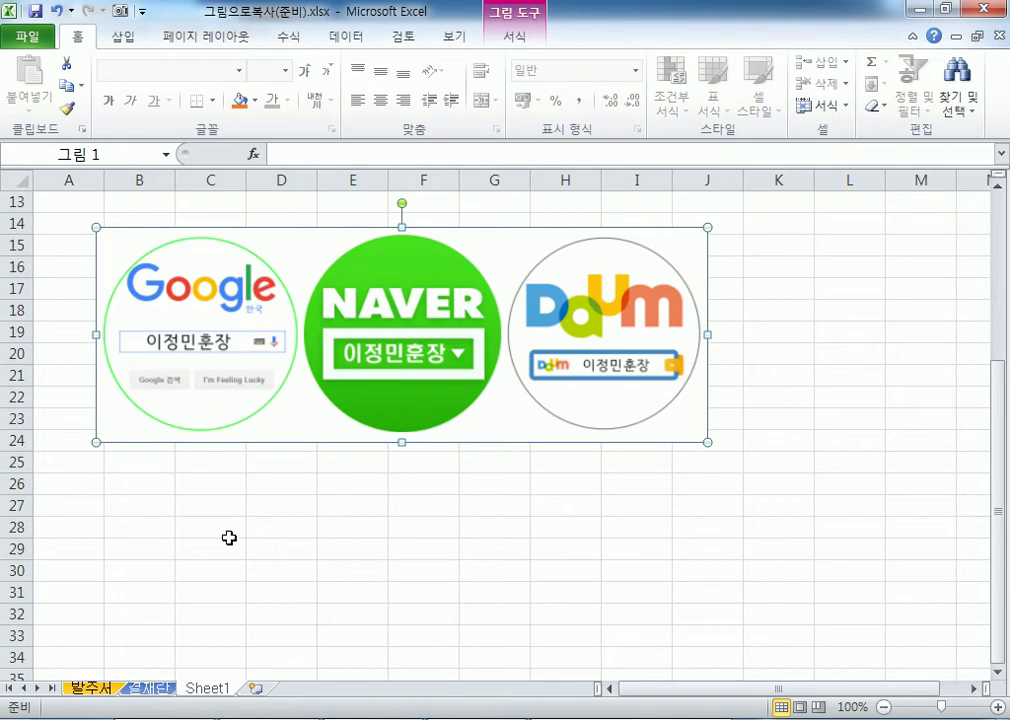
# Move the cropped logos picture up, then delete it.
pyautogui.scroll(4, 233, 500)
pyautogui.moveTo(233, 530); pyautogui.dragTo(200, 322)
pyautogui.click(176, 543)
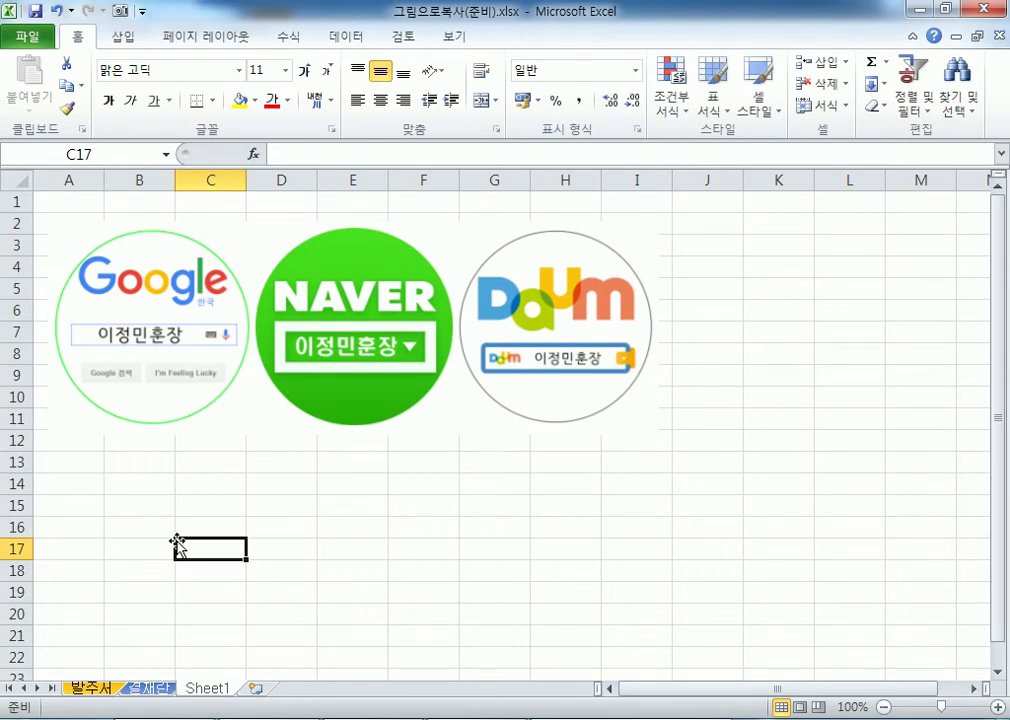
pyautogui.click(294, 374)
pyautogui.press('Delete')
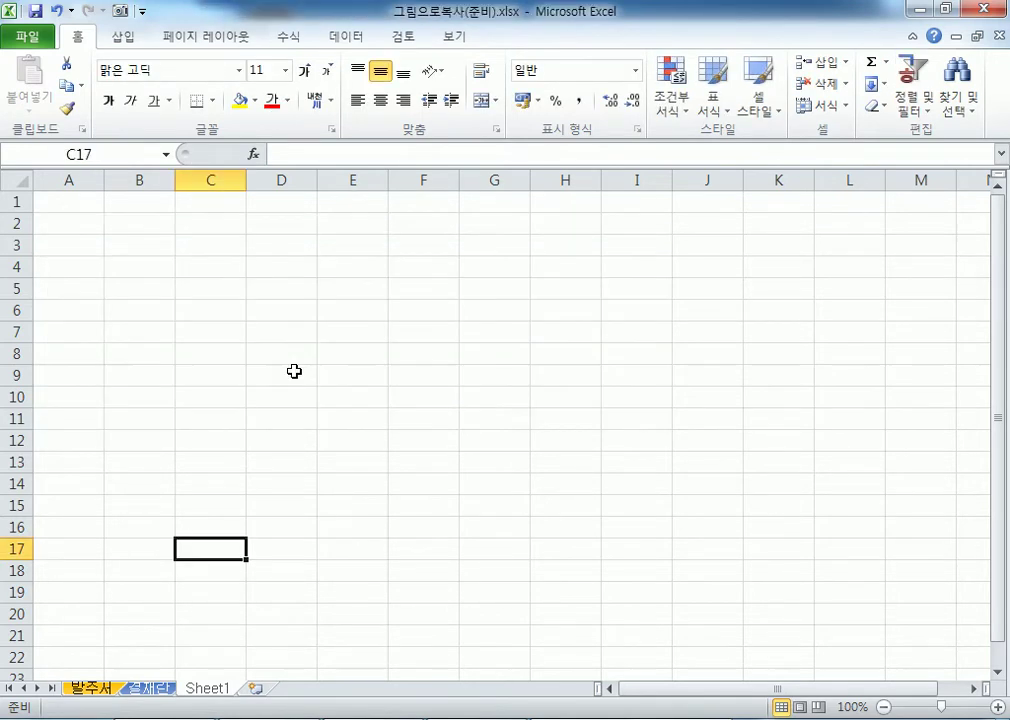
# Delete the remaining Notepad screenshot and return to cell B1.
pyautogui.scroll(-7, 345, 517)
pyautogui.hotkey('ctrl', 'v')
pyautogui.press('Delete')
pyautogui.scroll(7, 115, 298)
pyautogui.click(117, 208)
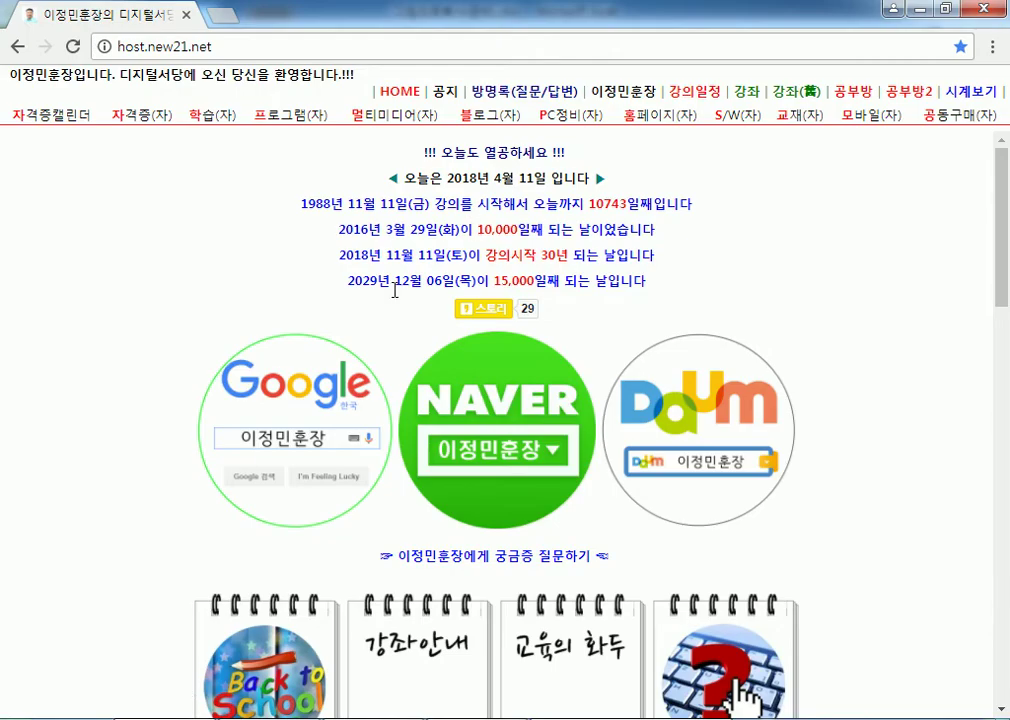
# Load naver.com in Chrome's address bar.
pyautogui.scroll(-4, 230, 264)
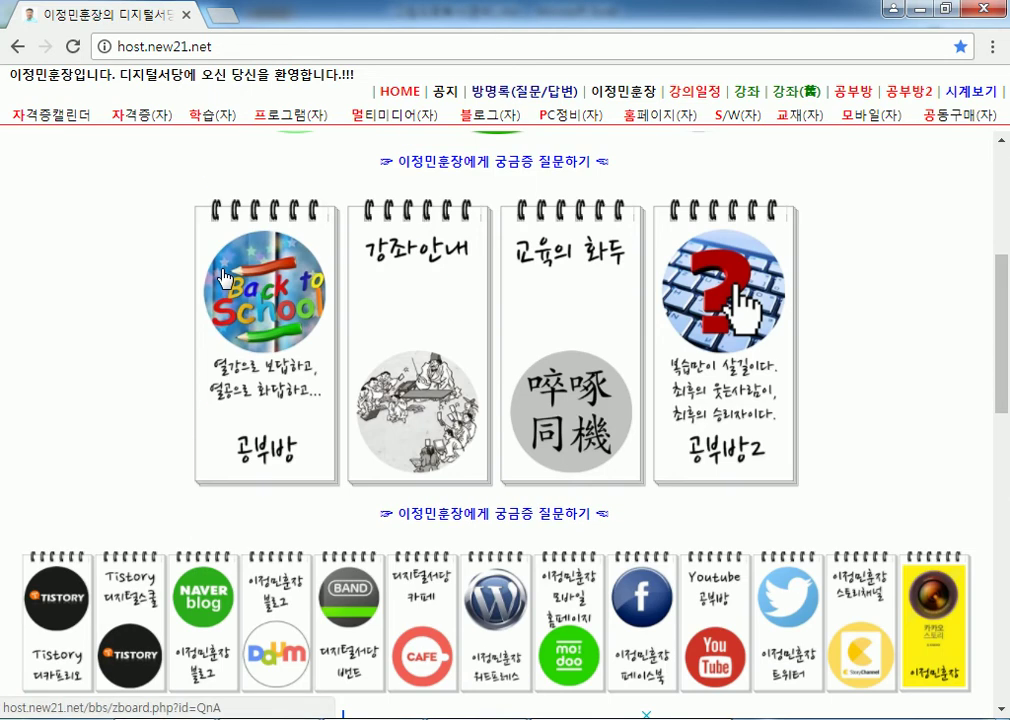
pyautogui.scroll(-10, 224, 278)
pyautogui.scroll(1, 343, 346)
pyautogui.click(237, 55)
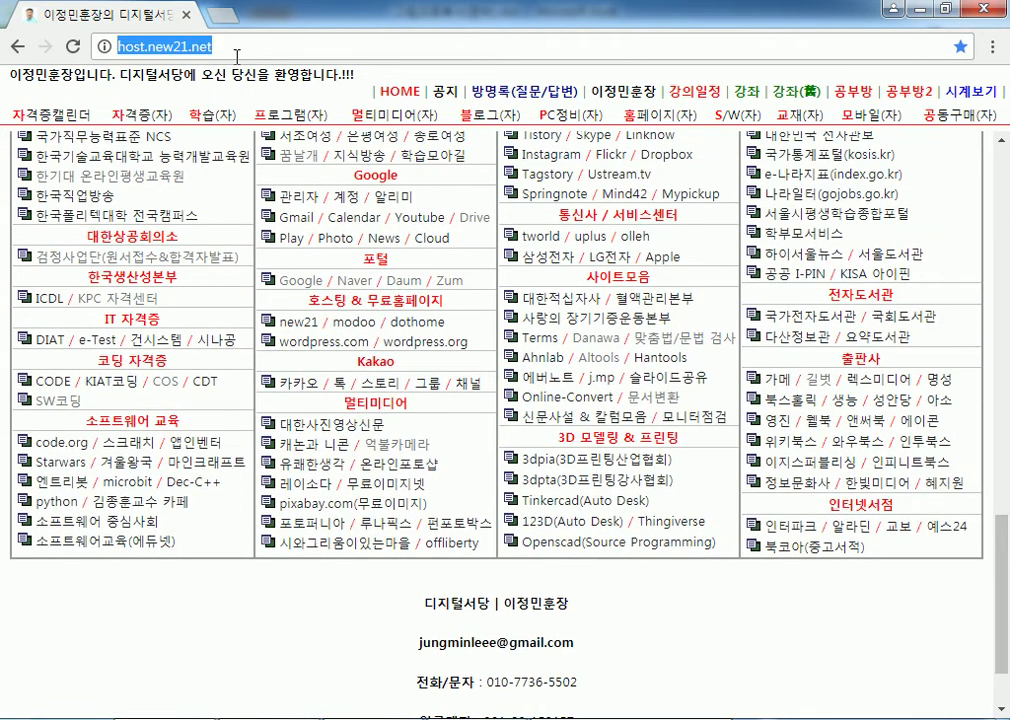
pyautogui.write('naver.com')
pyautogui.press('Return')
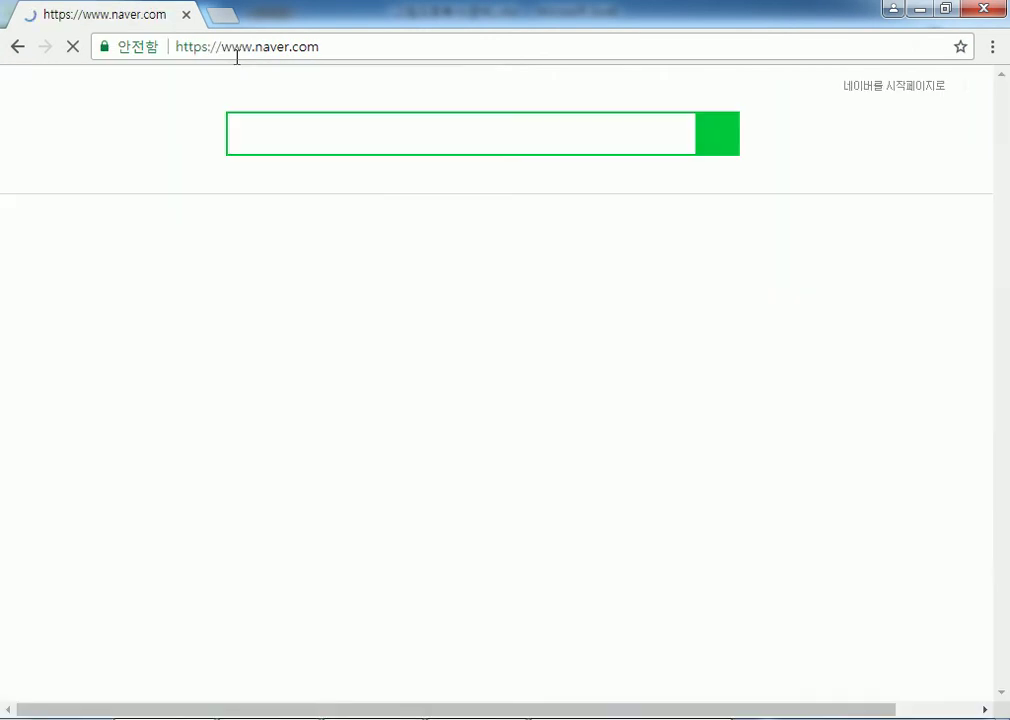
# Open Naver Map, hide the side panel, and pan to the 학의천 river area.
pyautogui.click(511, 218)
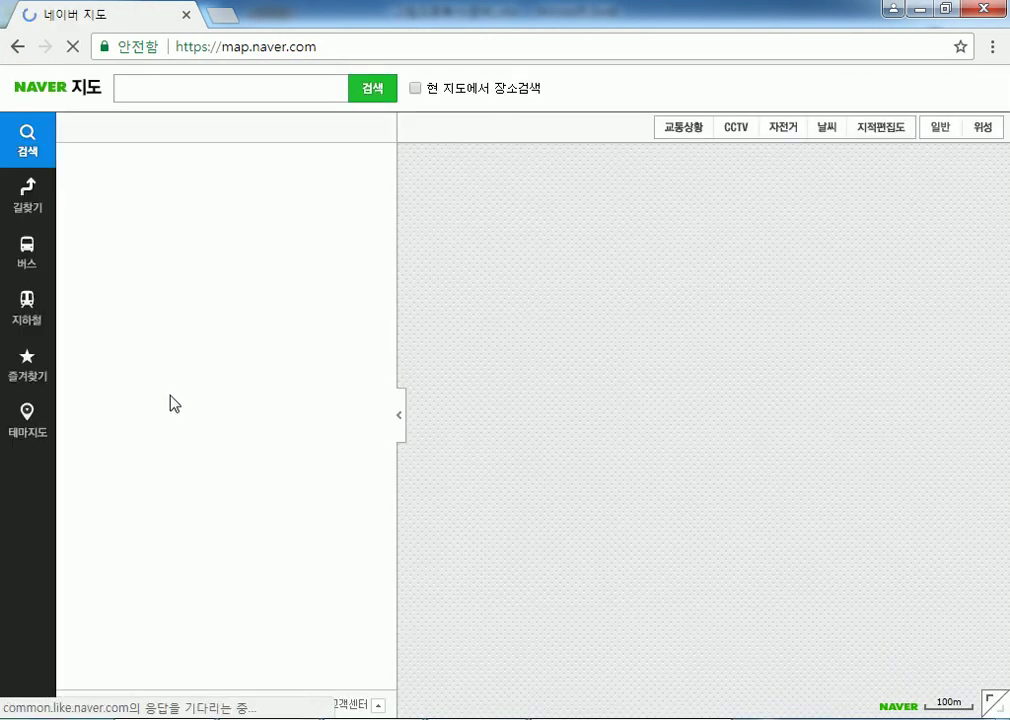
pyautogui.click(399, 430)
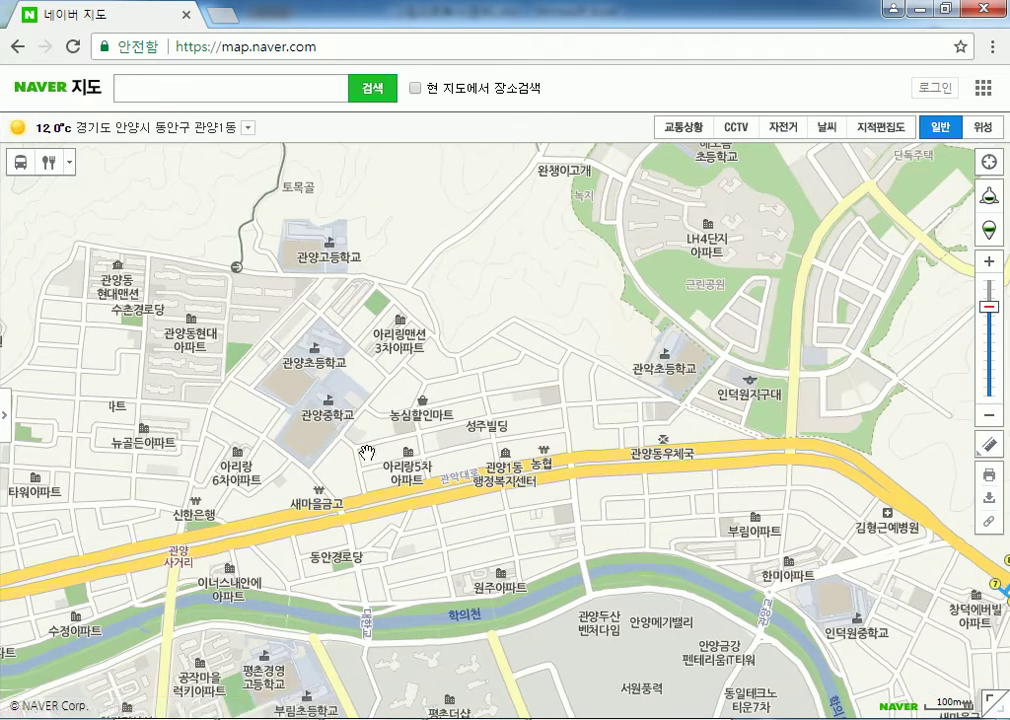
pyautogui.moveTo(452, 619); pyautogui.dragTo(604, 282)
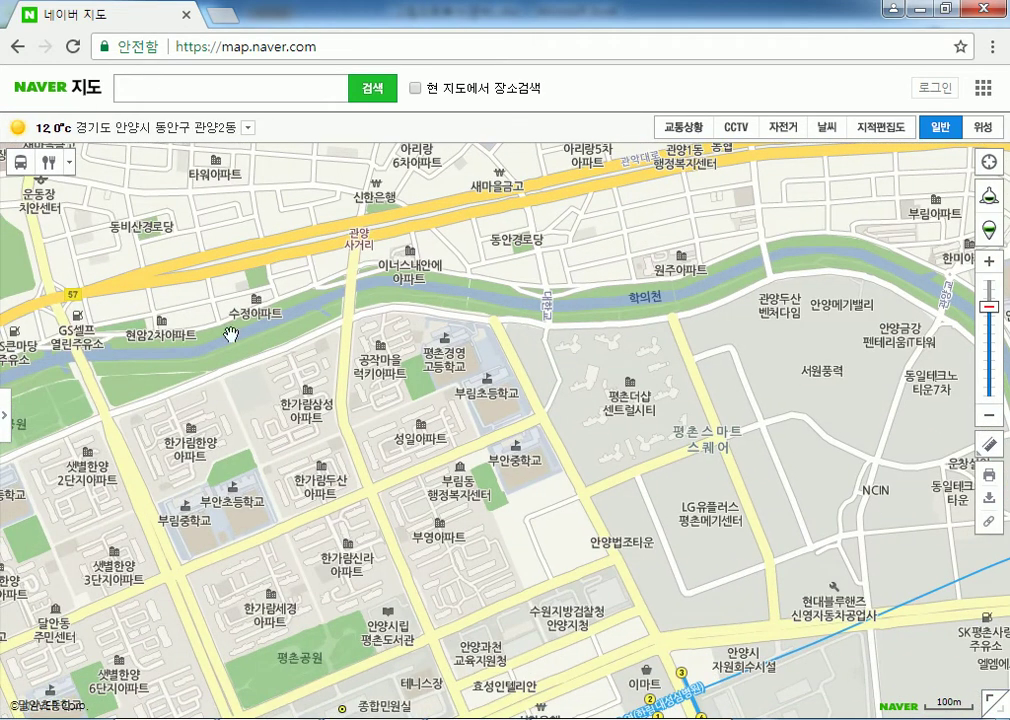
# Search Naver Map for 서초여성인력개발센터 using the suggestion list.
pyautogui.click(152, 90)
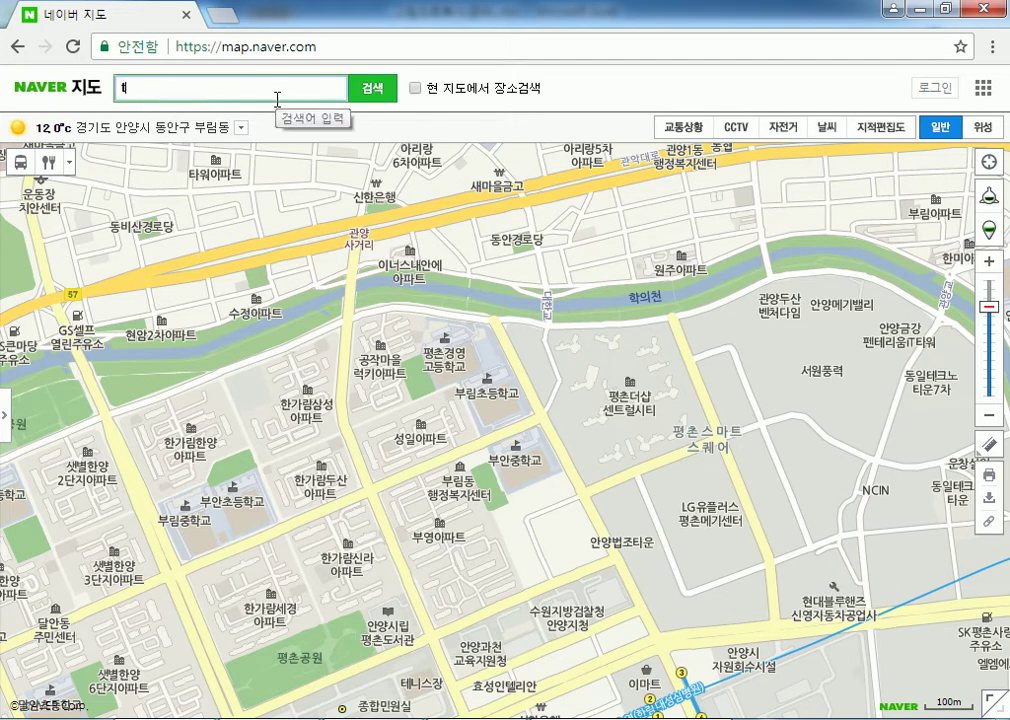
pyautogui.write('tjchdu')
pyautogui.press('Down')
pyautogui.press('Down')
pyautogui.press('Down')
pyautogui.press('Return')
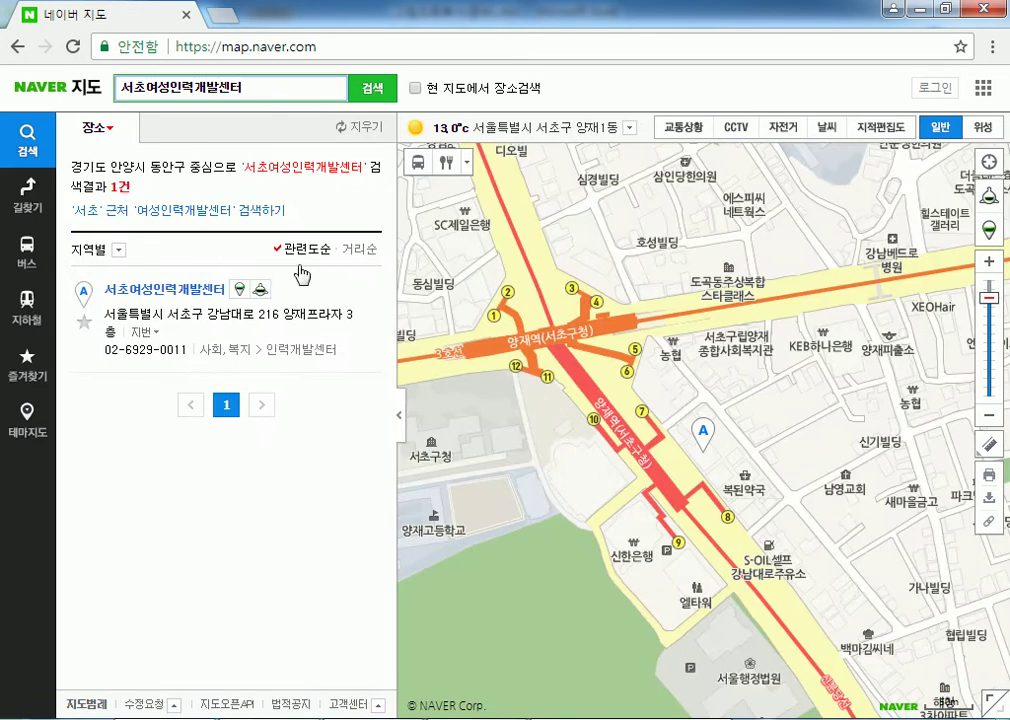
# Hide the results panel and zoom to 12.5m scale with marker A near 양재역 centred.
pyautogui.click(399, 425)
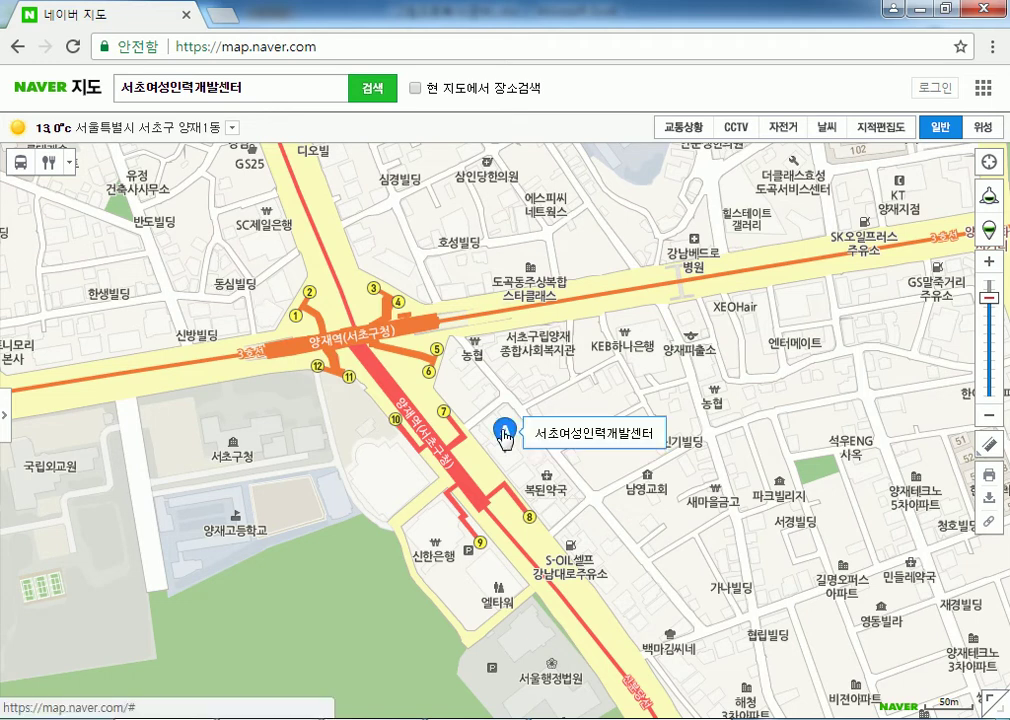
pyautogui.moveTo(519, 490); pyautogui.dragTo(449, 347)
pyautogui.scroll(1, 449, 347)
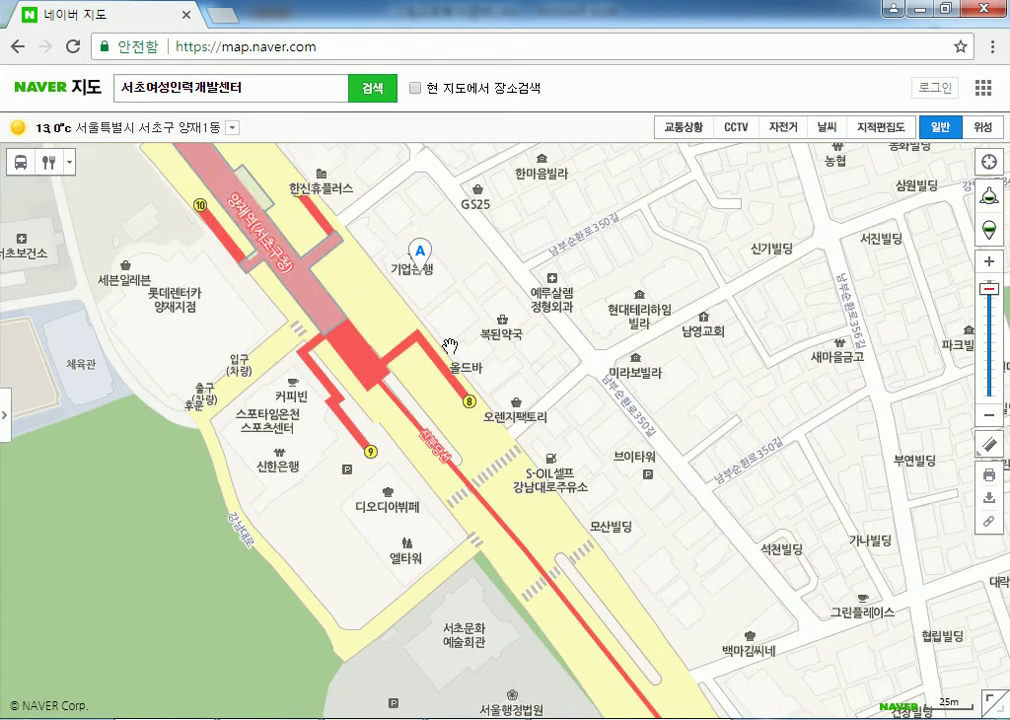
pyautogui.scroll(1, 427, 297)
pyautogui.moveTo(448, 303); pyautogui.dragTo(463, 320)
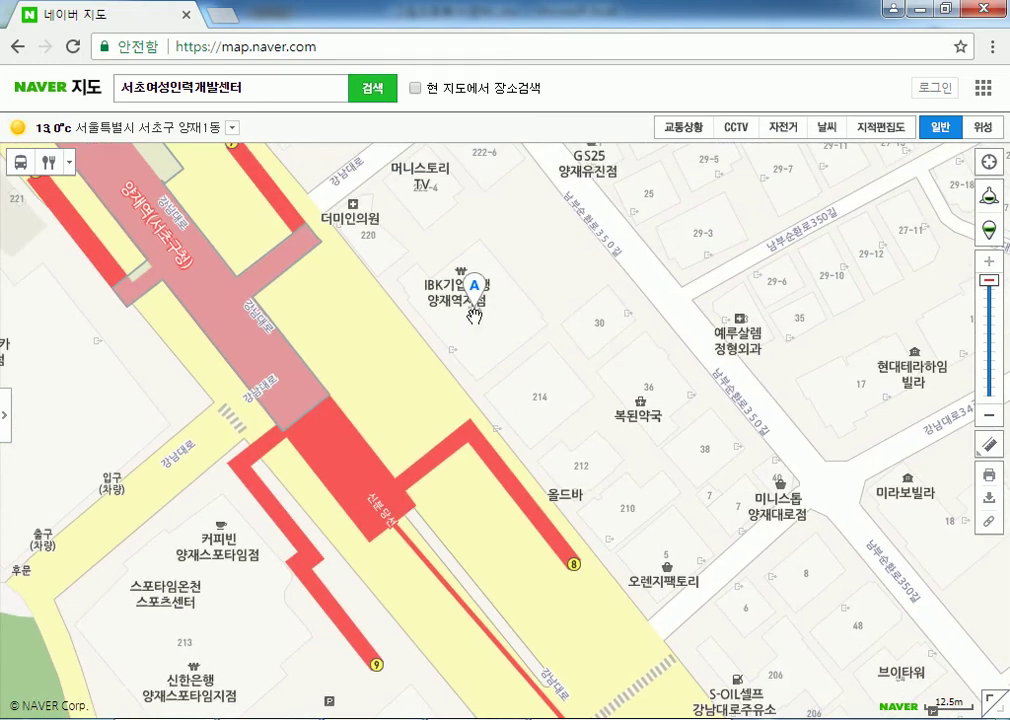
pyautogui.moveTo(426, 346); pyautogui.dragTo(506, 443)
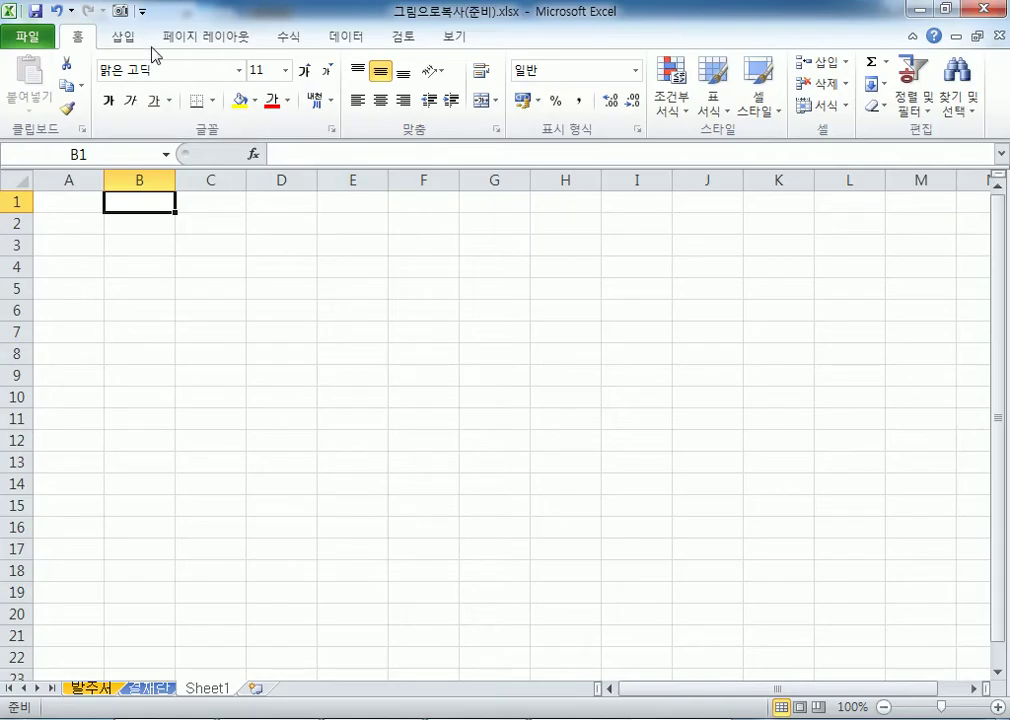
# Insert a screenshot of the Naver Map Chrome window via Insert > Screenshot.
pyautogui.click(123, 37)
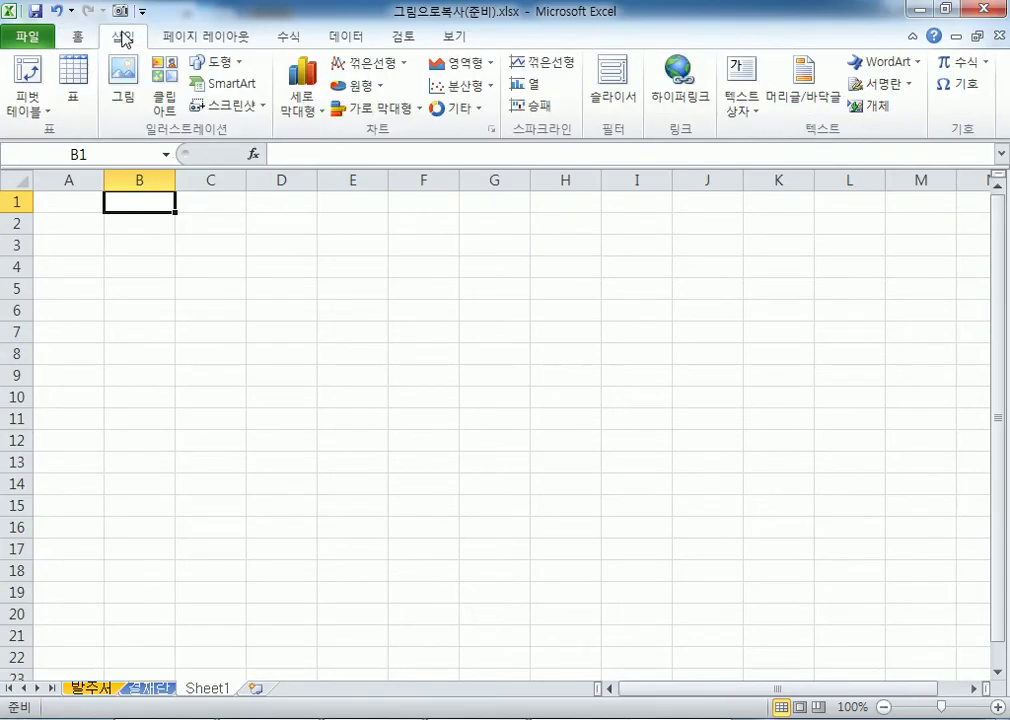
pyautogui.click(216, 108)
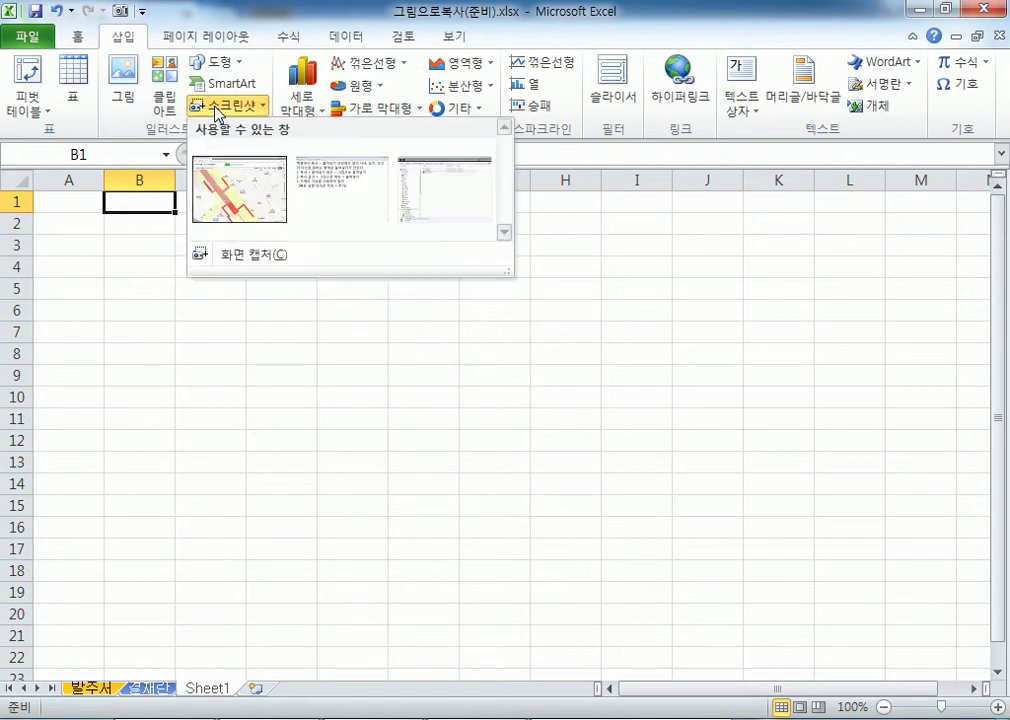
pyautogui.click(240, 208)
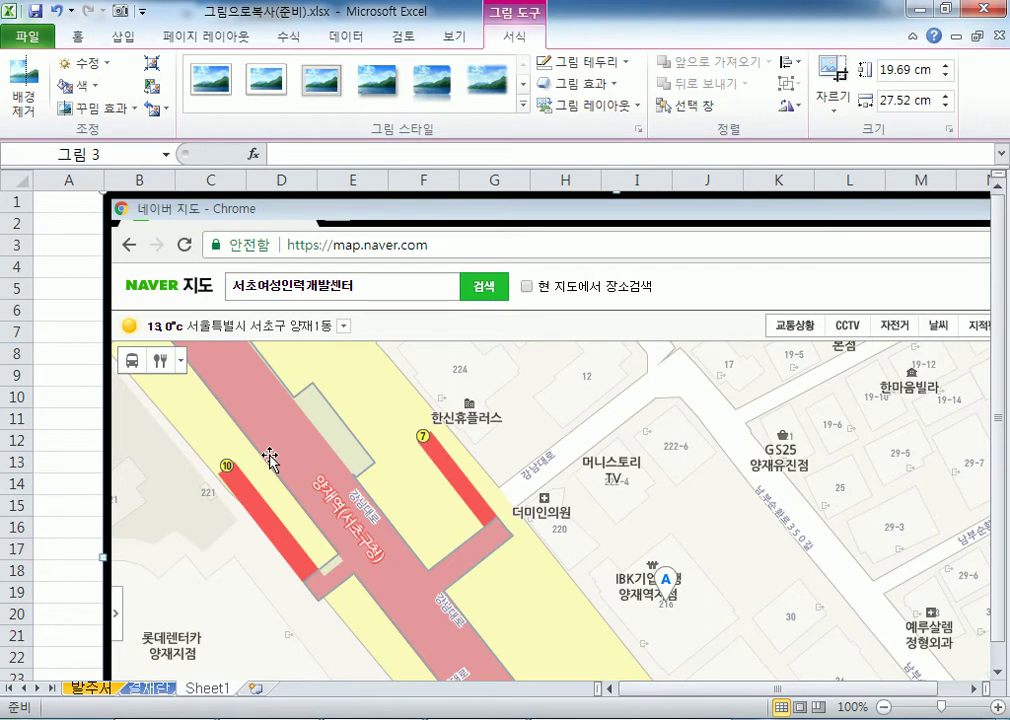
pyautogui.scroll(-6, 270, 458)
pyautogui.scroll(6, 275, 455)
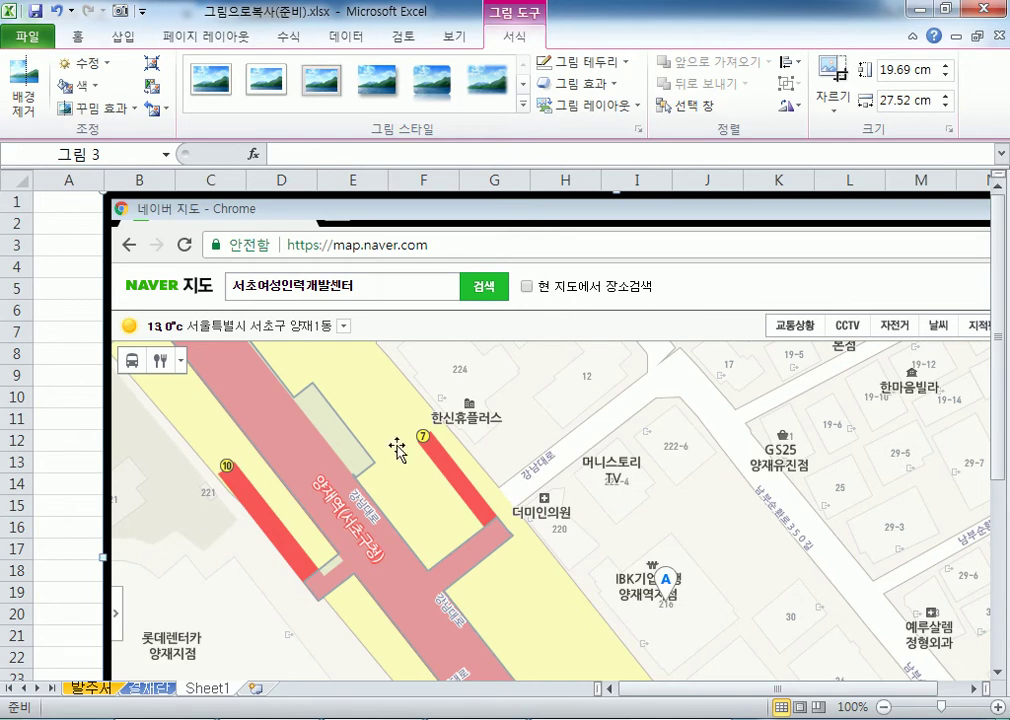
pyautogui.hscroll(1, 643, 699)
pyautogui.scroll(-3, 898, 560)
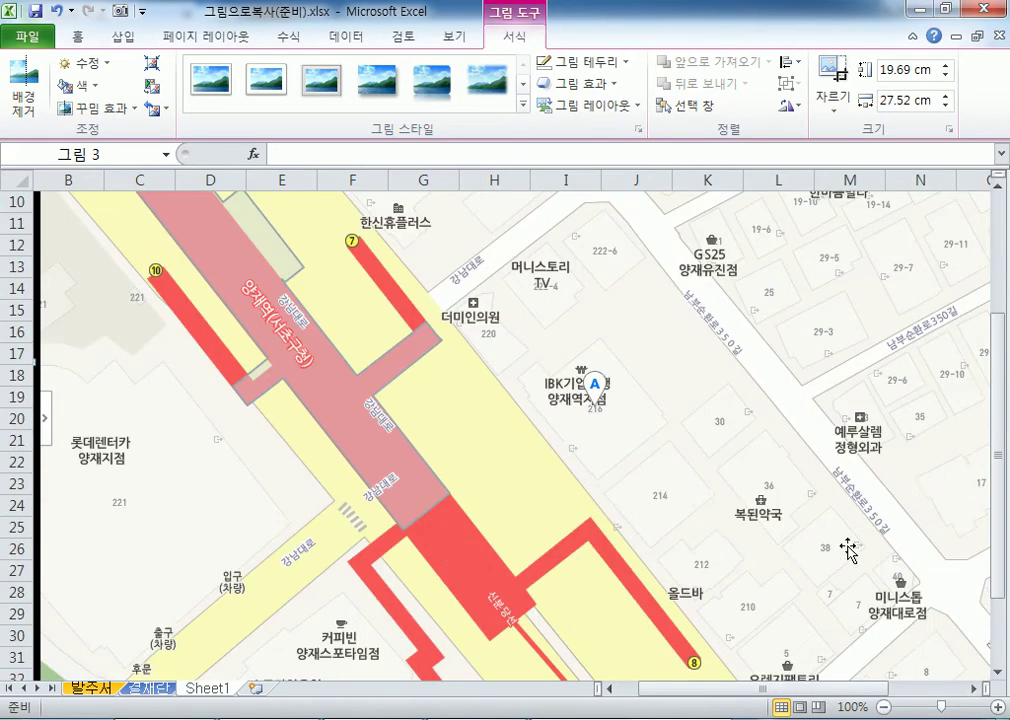
pyautogui.scroll(-3, 902, 556)
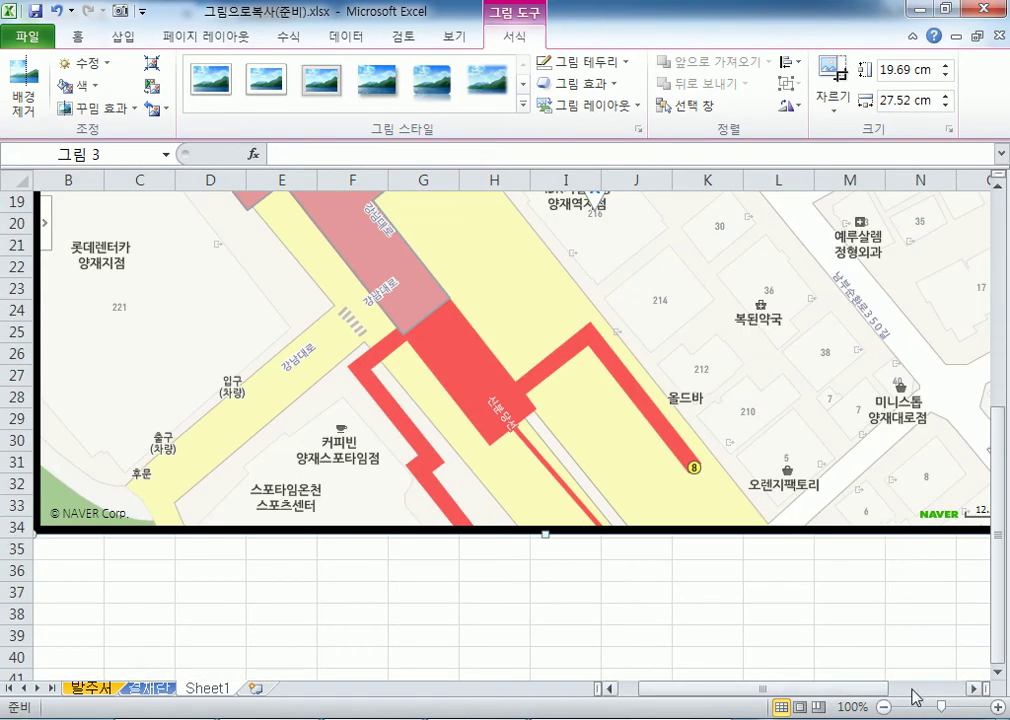
pyautogui.moveTo(972, 689); pyautogui.dragTo(972, 689)
pyautogui.scroll(2, 706, 440)
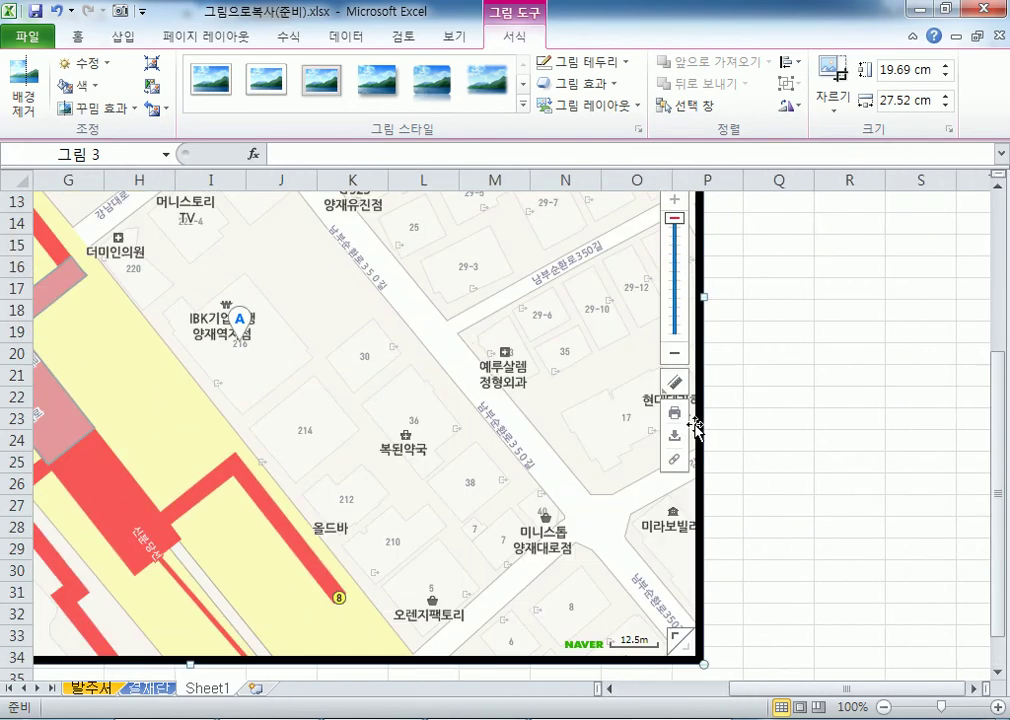
pyautogui.click(908, 372)
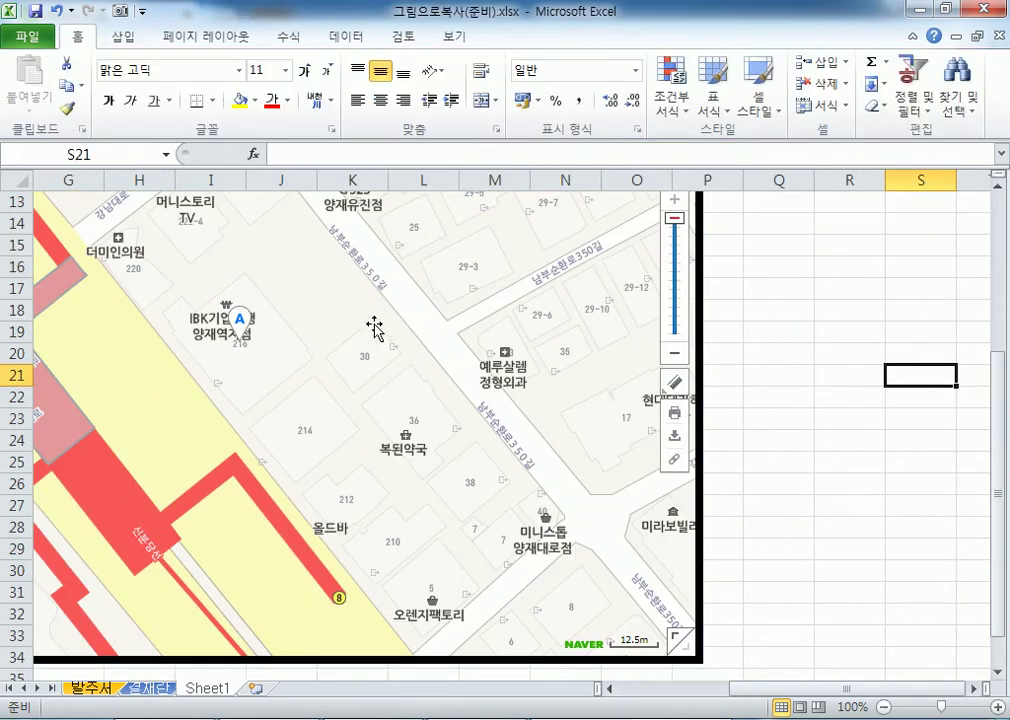
pyautogui.click(367, 322)
pyautogui.click(507, 38)
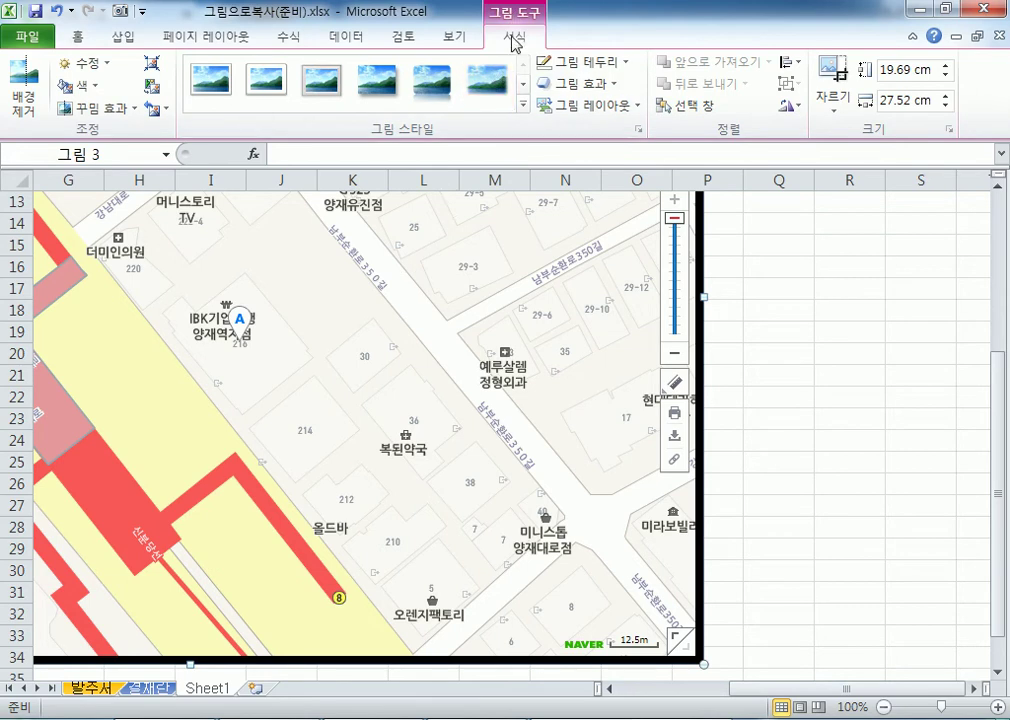
pyautogui.click(841, 349)
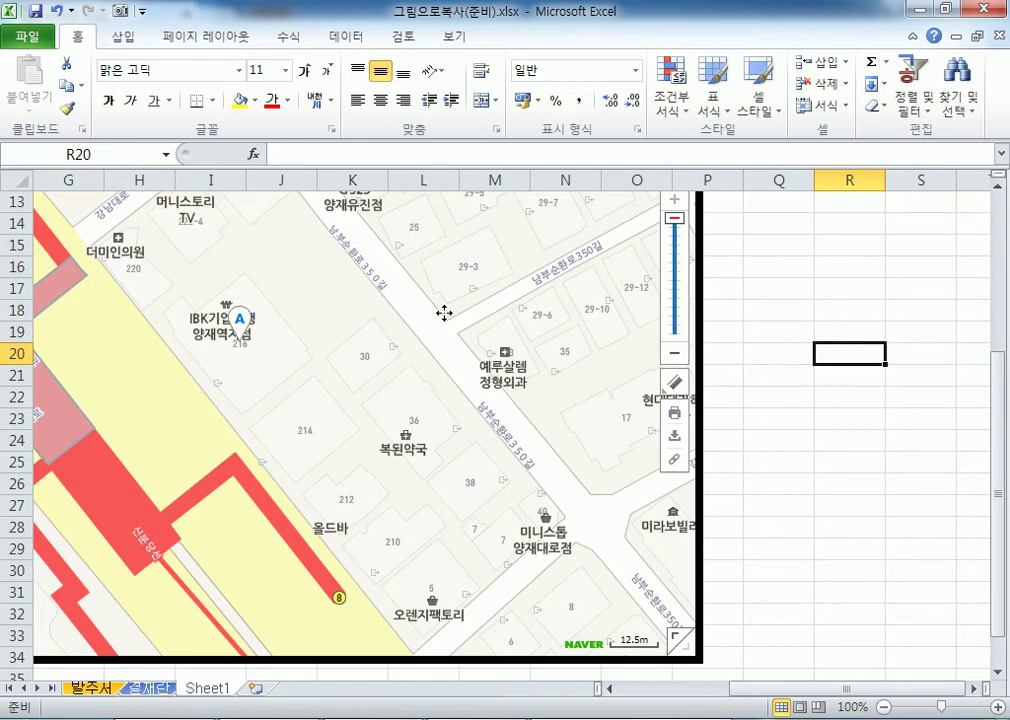
pyautogui.doubleClick(355, 245)
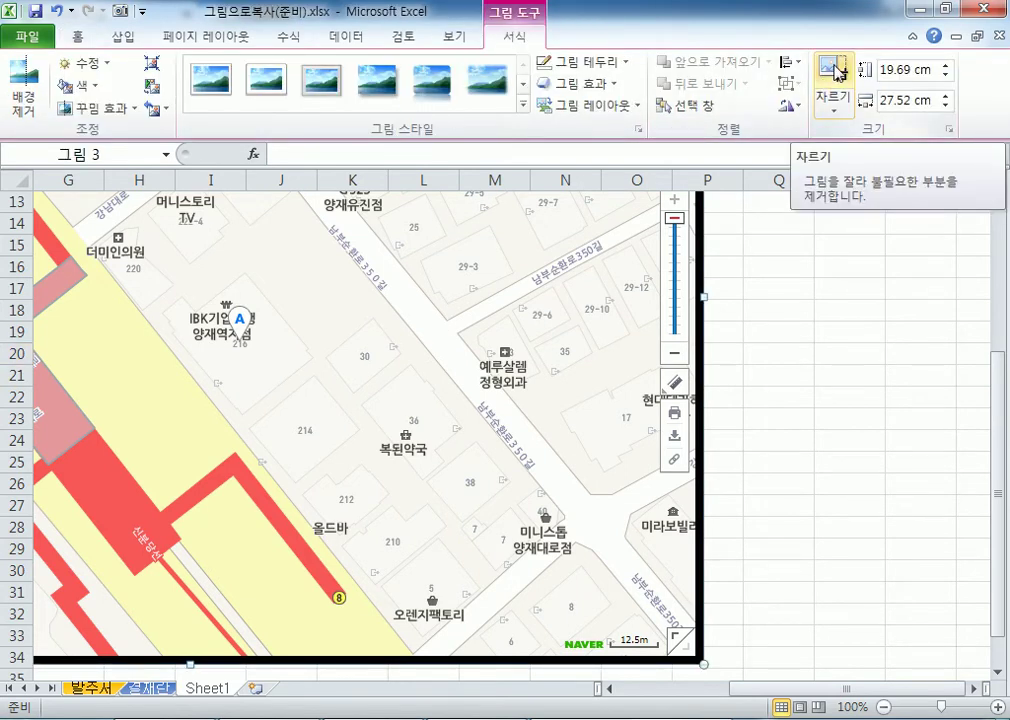
# Crop the map screenshot's right side to a 19.55 cm width and trim its left edge.
pyautogui.click(838, 72)
pyautogui.scroll(2, 636, 346)
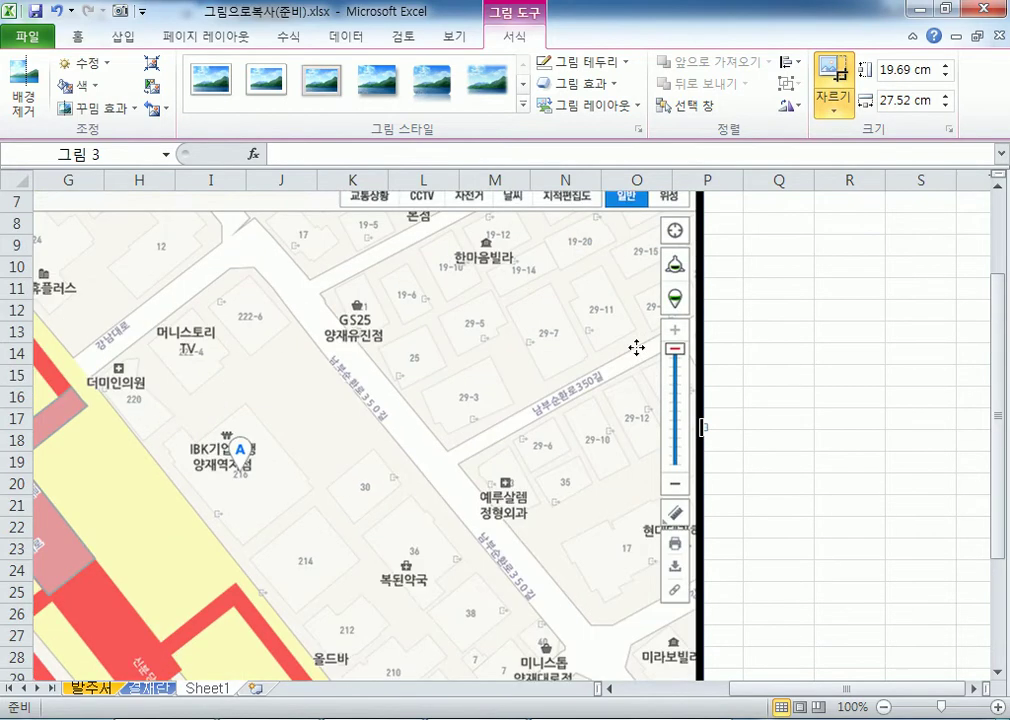
pyautogui.scroll(2, 636, 346)
pyautogui.scroll(-4, 690, 462)
pyautogui.scroll(-4, 690, 462)
pyautogui.scroll(5, 604, 372)
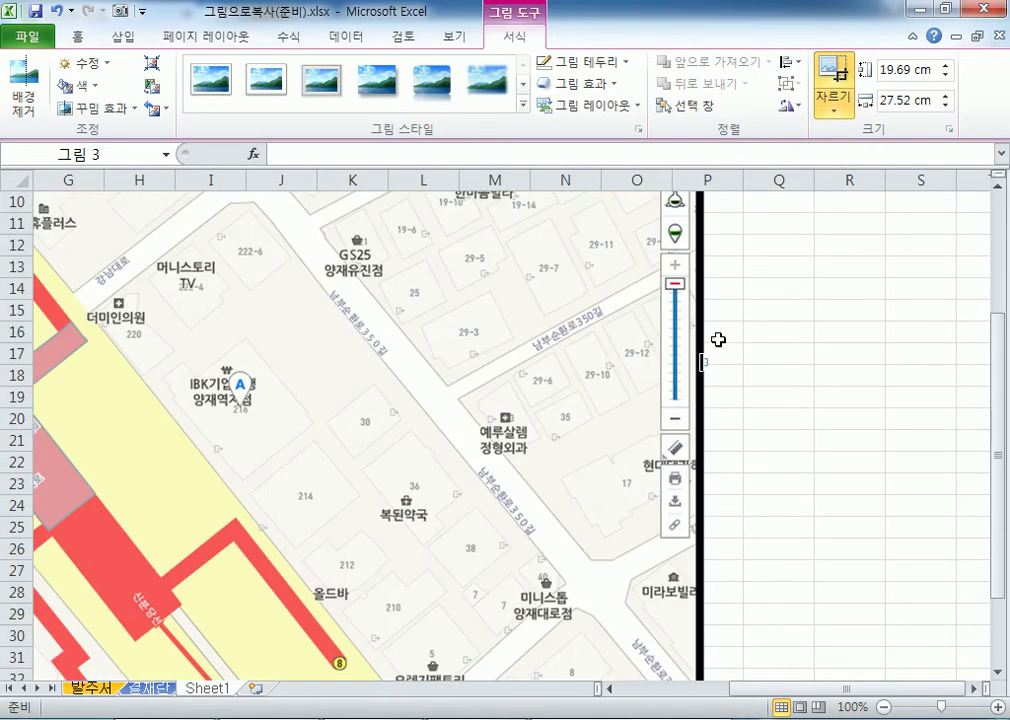
pyautogui.moveTo(703, 363); pyautogui.dragTo(403, 336)
pyautogui.moveTo(731, 690); pyautogui.dragTo(620, 695)
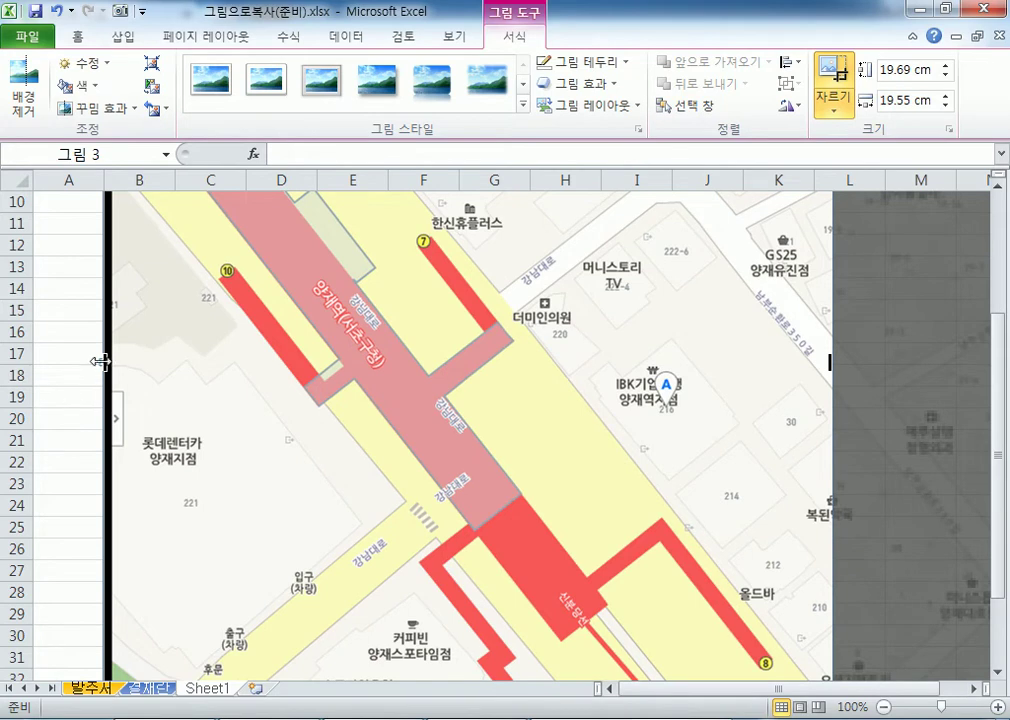
pyautogui.moveTo(117, 360)
pyautogui.mouseDown()
pyautogui.moveTo(166, 366)
pyautogui.moveTo(105, 358)
pyautogui.mouseUp()
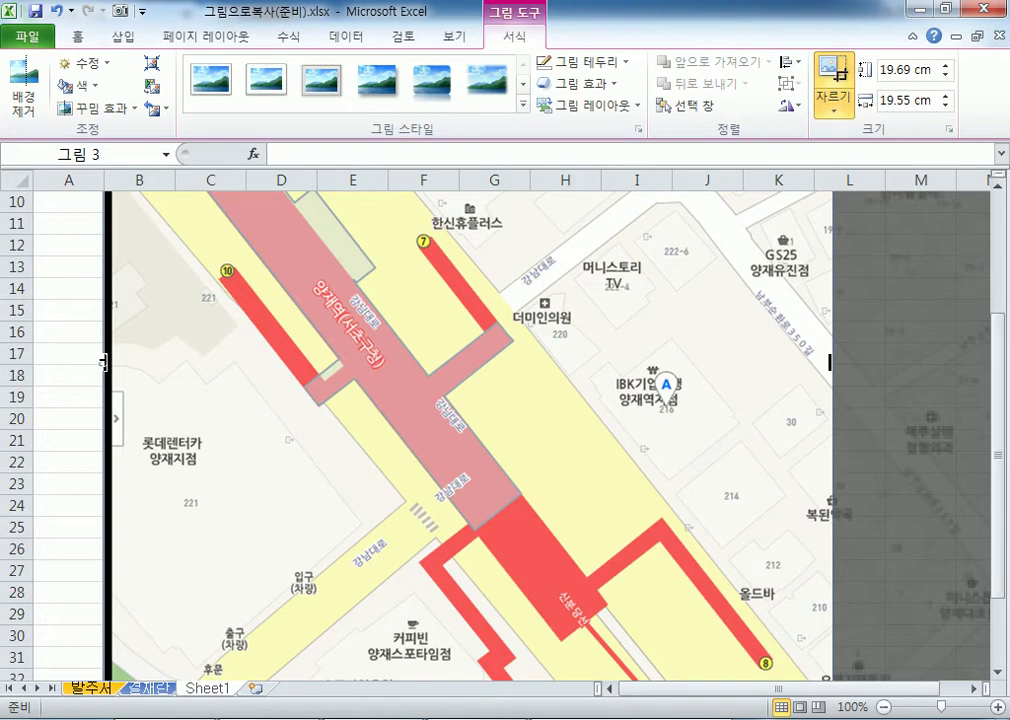
# Crop the left part of the map picture, then crop its bottom up to about row 29.
pyautogui.moveTo(104, 362); pyautogui.dragTo(196, 362)
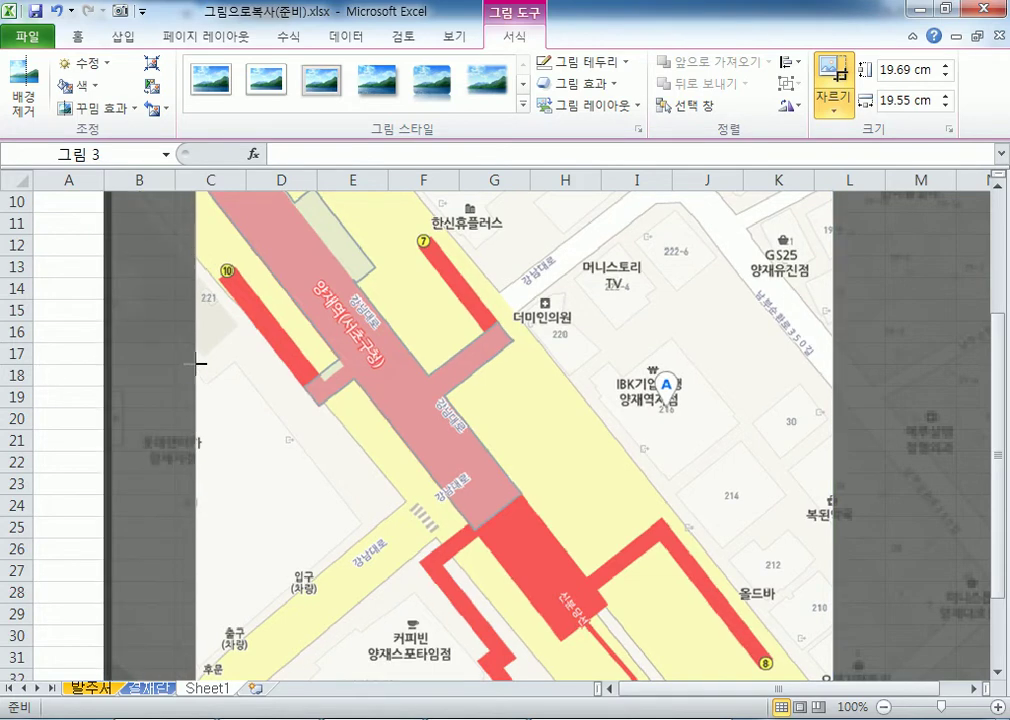
pyautogui.click(61, 292)
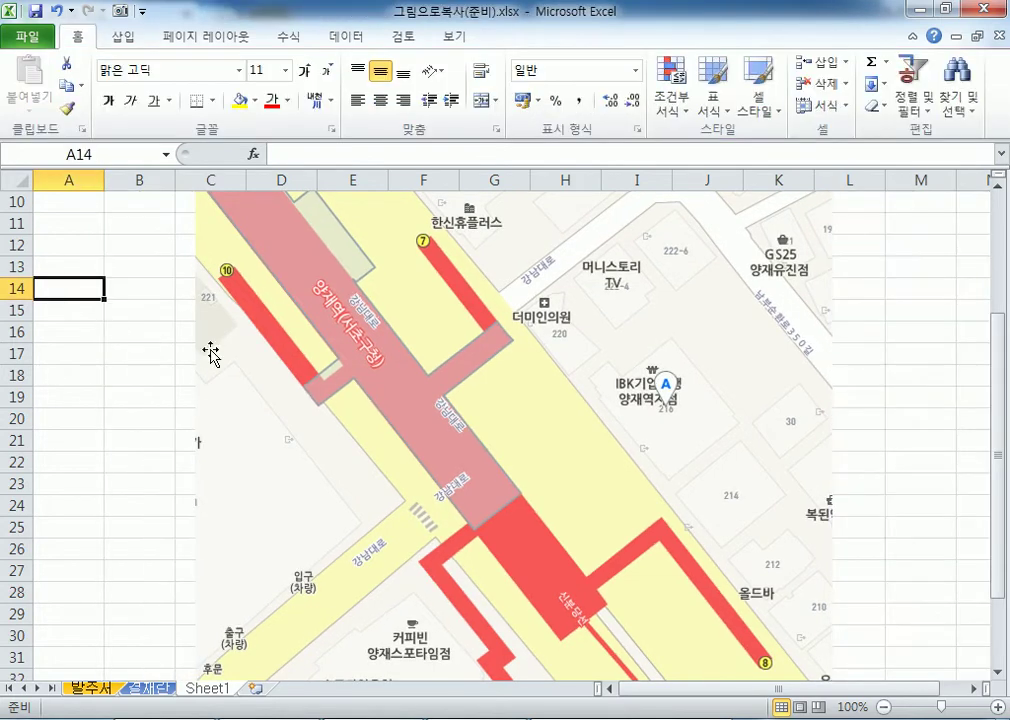
pyautogui.scroll(-4, 490, 372)
pyautogui.click(545, 356)
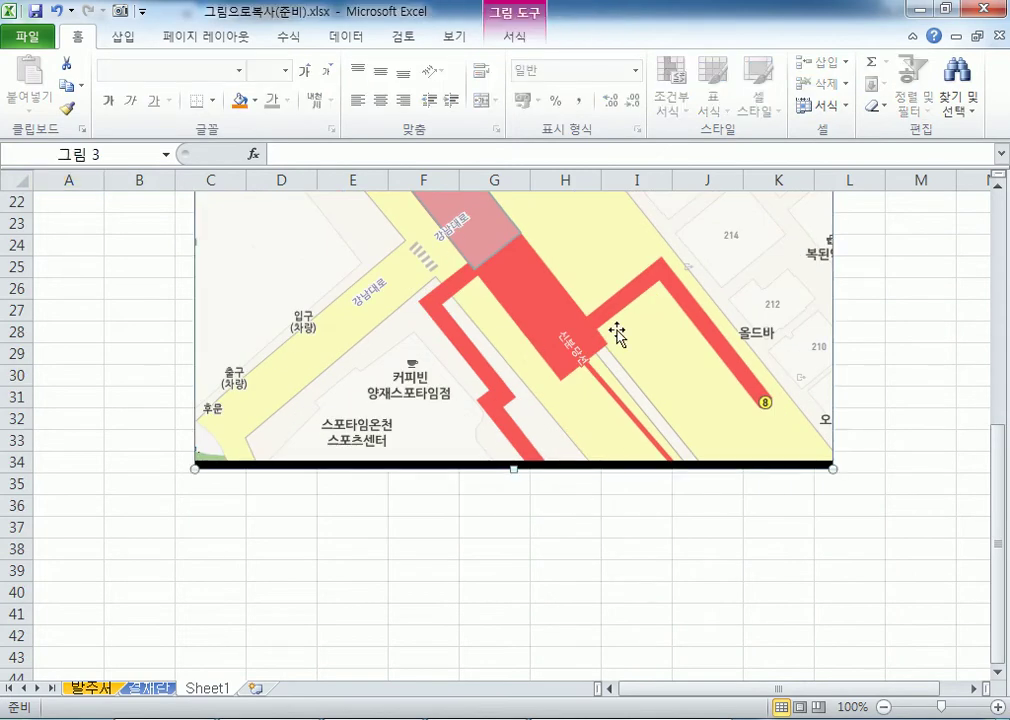
pyautogui.click(515, 36)
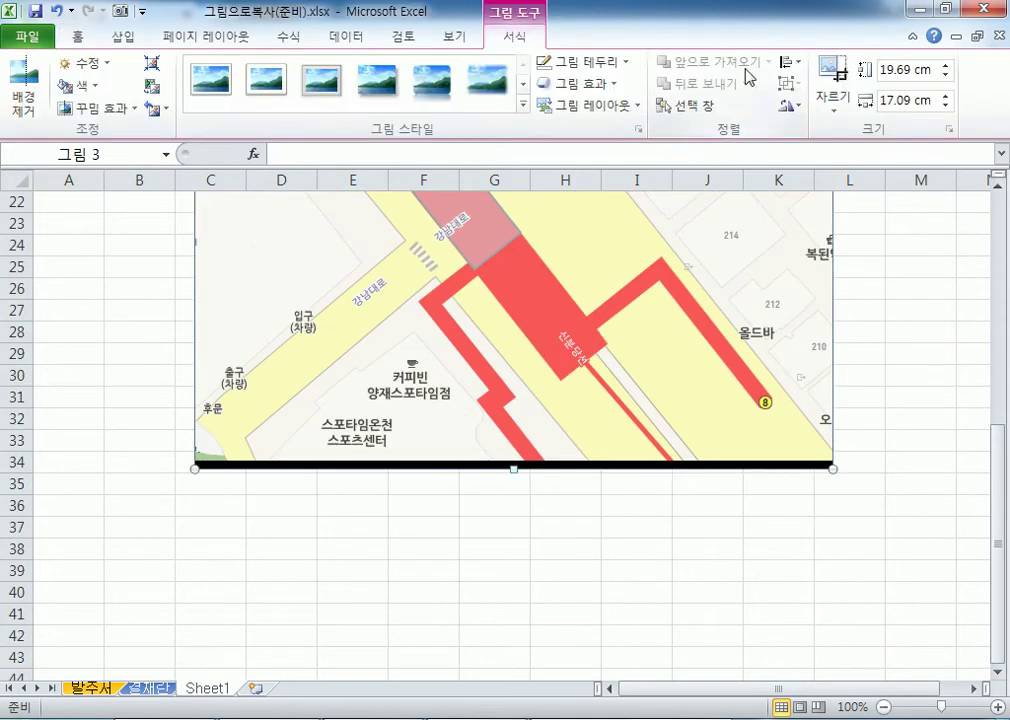
pyautogui.click(833, 75)
pyautogui.moveTo(513, 468); pyautogui.dragTo(526, 307)
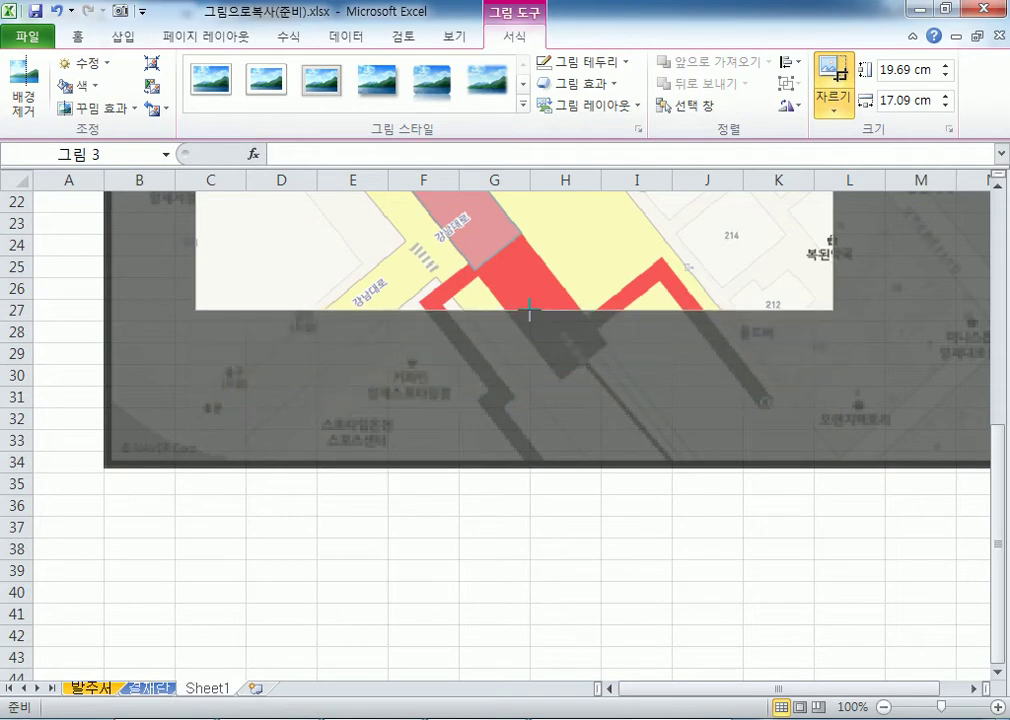
# Crop the browser header off the top of the map picture.
pyautogui.scroll(6, 478, 445)
pyautogui.scroll(1, 487, 453)
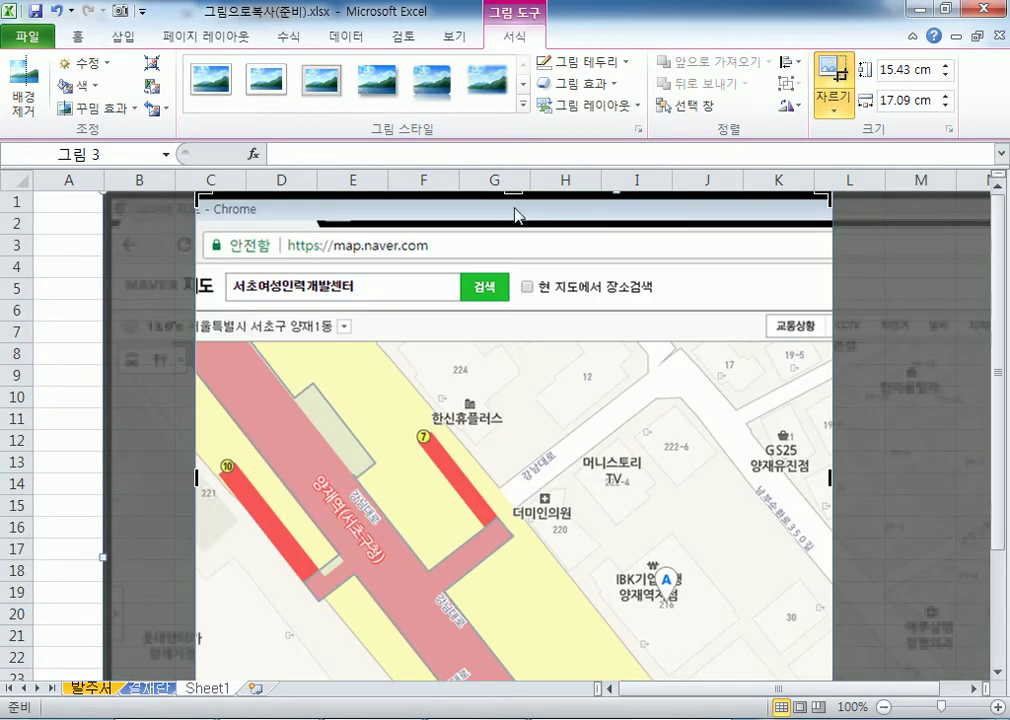
pyautogui.moveTo(513, 193); pyautogui.dragTo(509, 342)
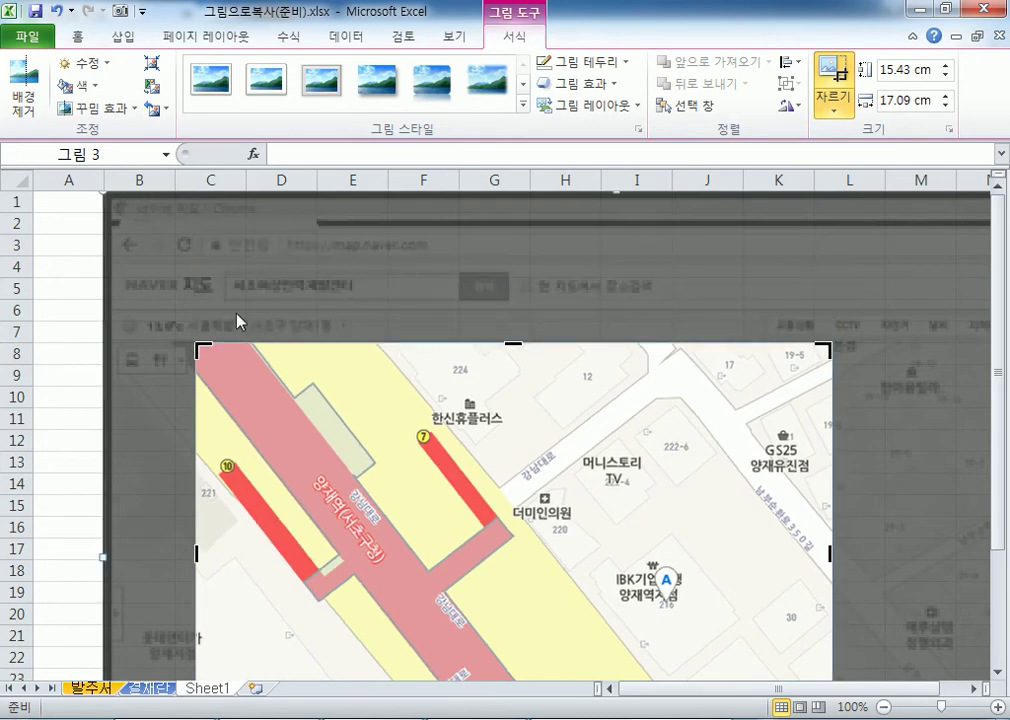
pyautogui.click(45, 268)
# Drag the cropped map picture to the sheet's top-left corner at A1.
pyautogui.scroll(-2, 519, 474)
pyautogui.moveTo(507, 465); pyautogui.dragTo(410, 442)
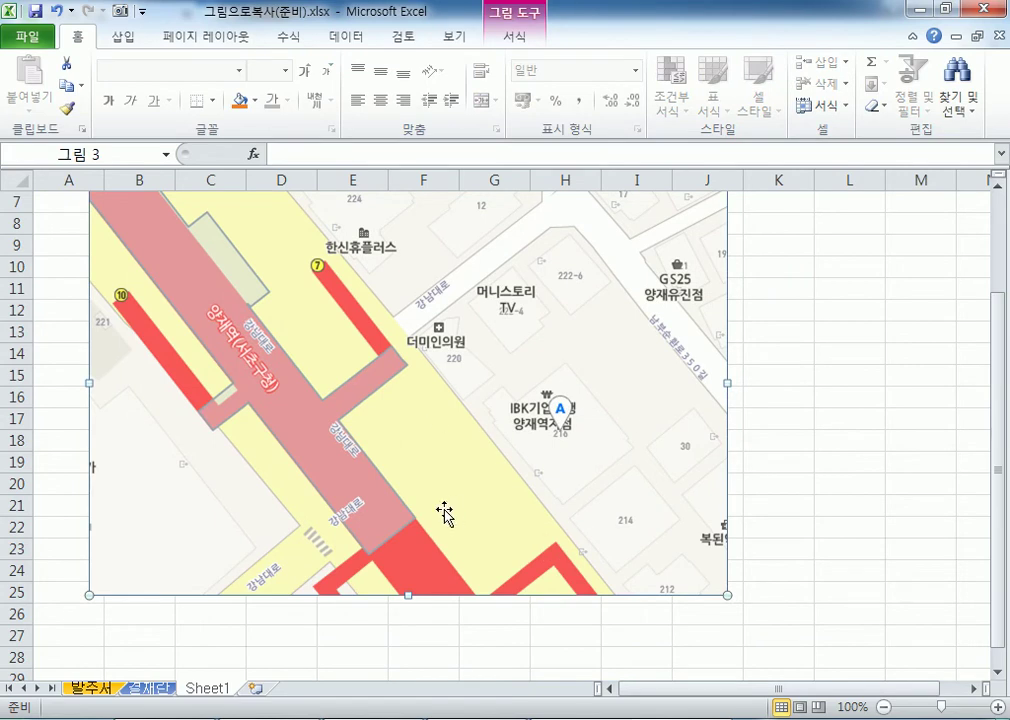
pyautogui.scroll(2, 430, 505)
pyautogui.moveTo(410, 500); pyautogui.dragTo(365, 410)
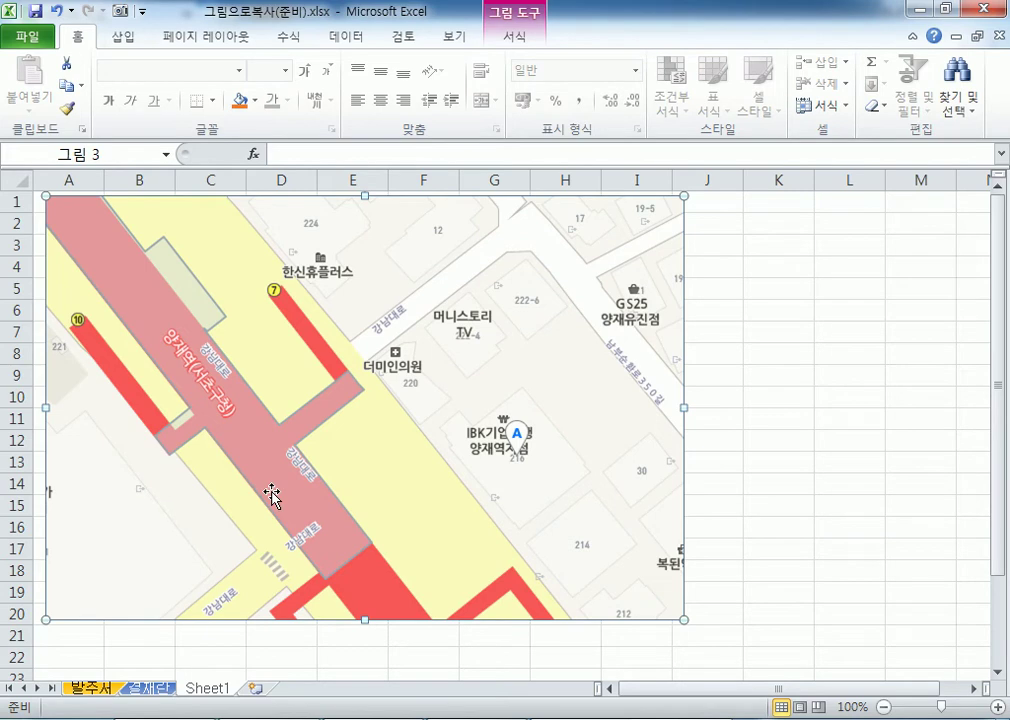
# Launch Hancom Hangul 2010 from the Start menu, then return to Excel at cell K6.
pyautogui.press('super')
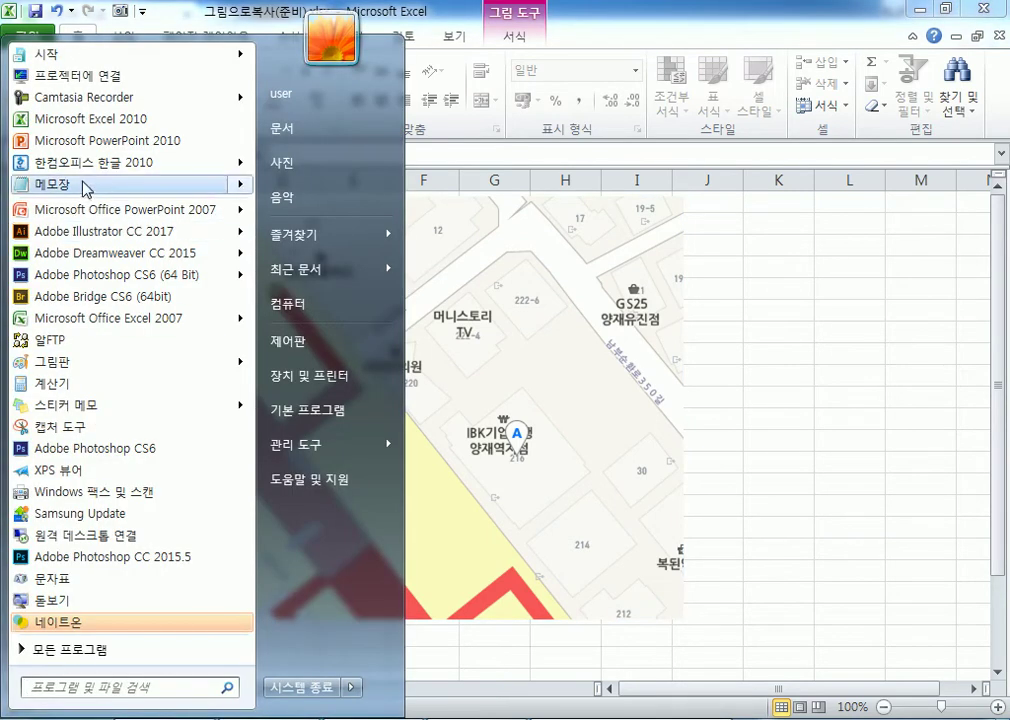
pyautogui.press('Escape')
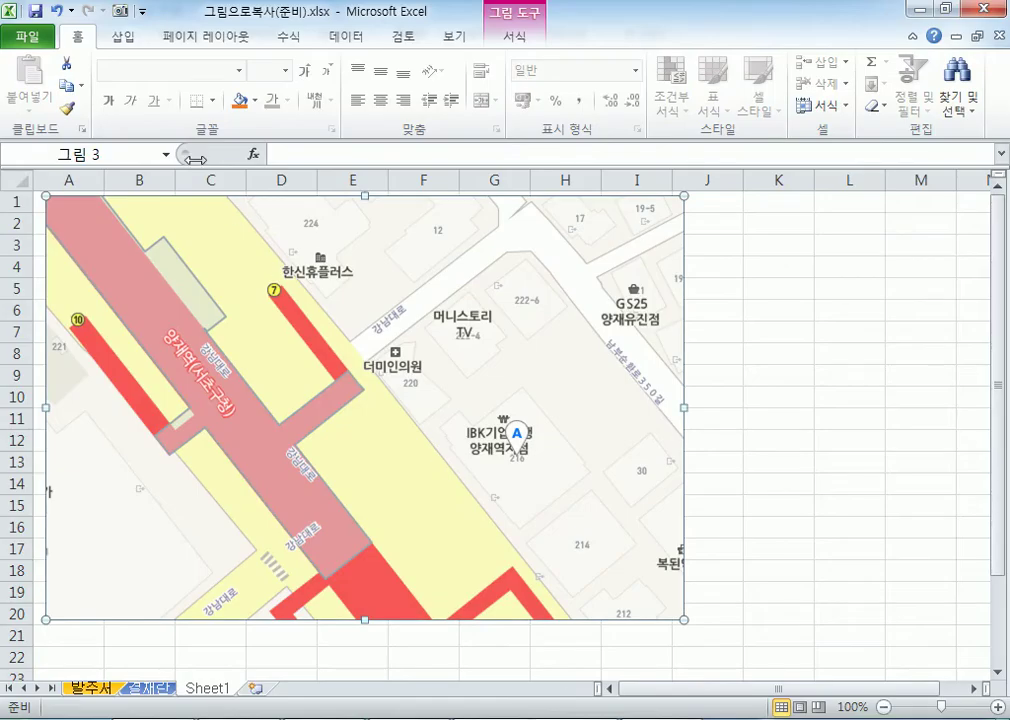
pyautogui.click(778, 320)
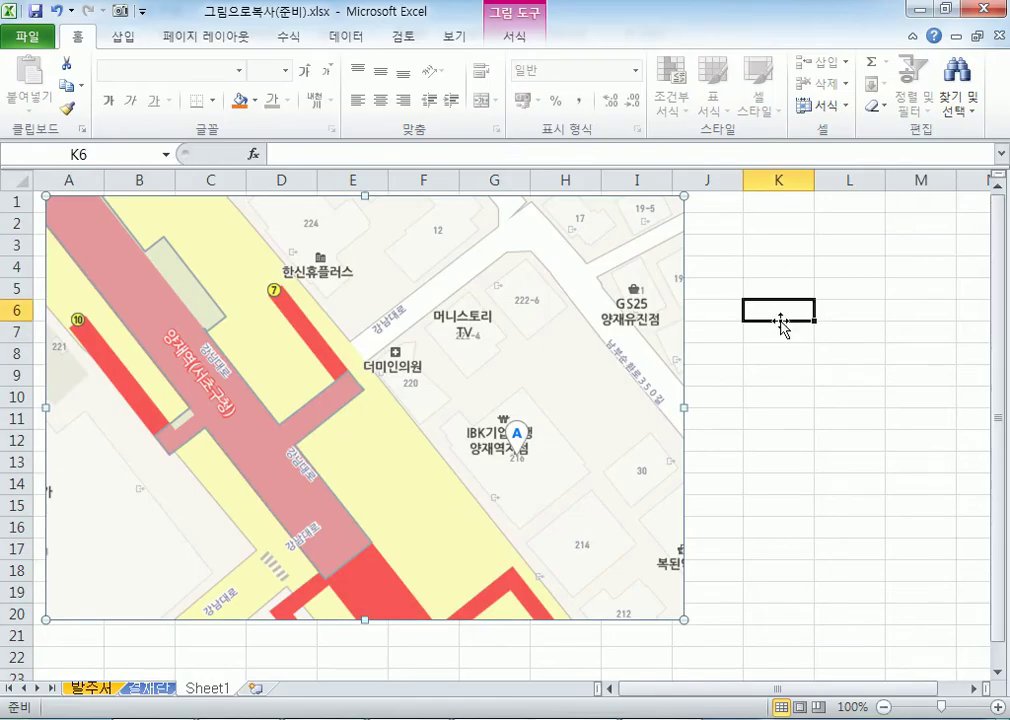
# Insert a screenshot of the blank Hangul window and move it below the map.
pyautogui.click(125, 38)
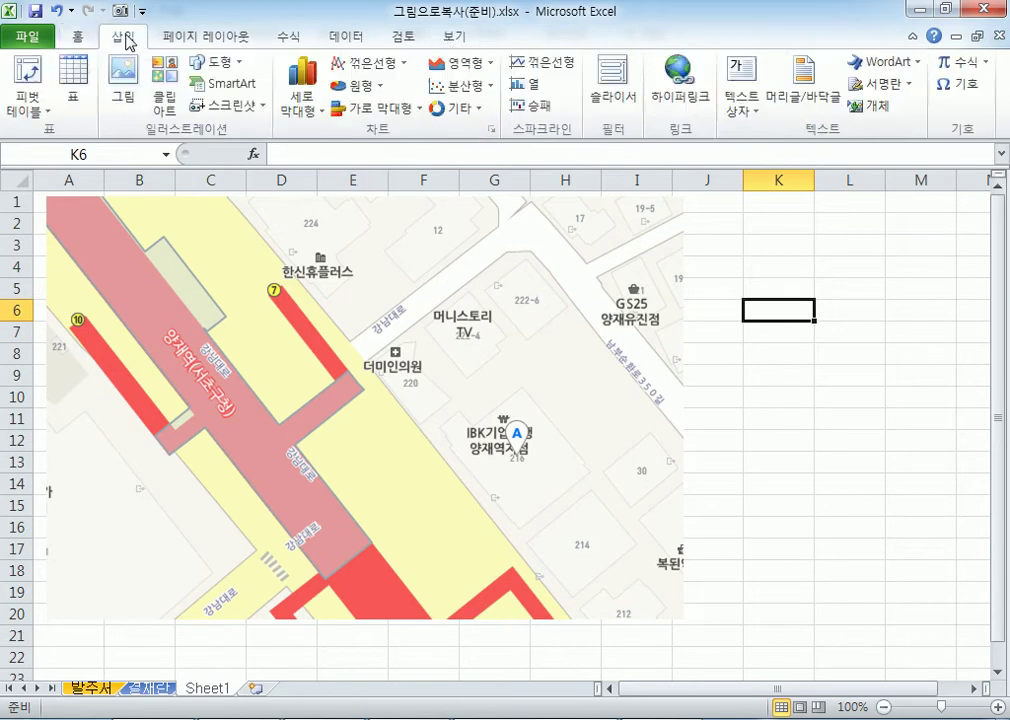
pyautogui.click(240, 106)
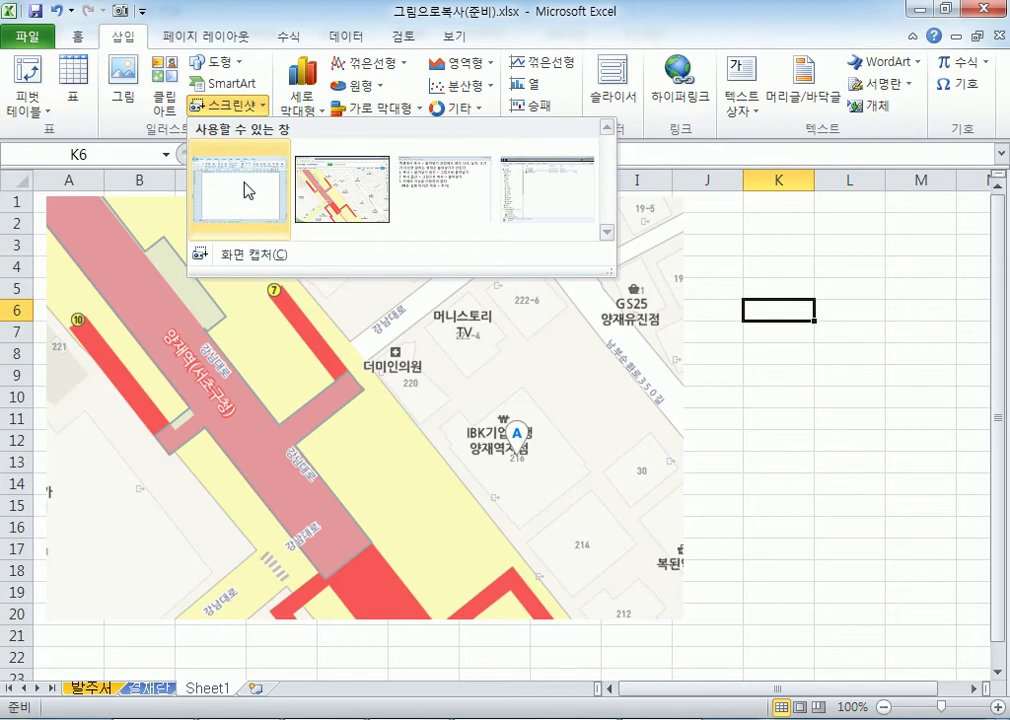
pyautogui.click(247, 190)
pyautogui.moveTo(830, 413); pyautogui.dragTo(160, 385)
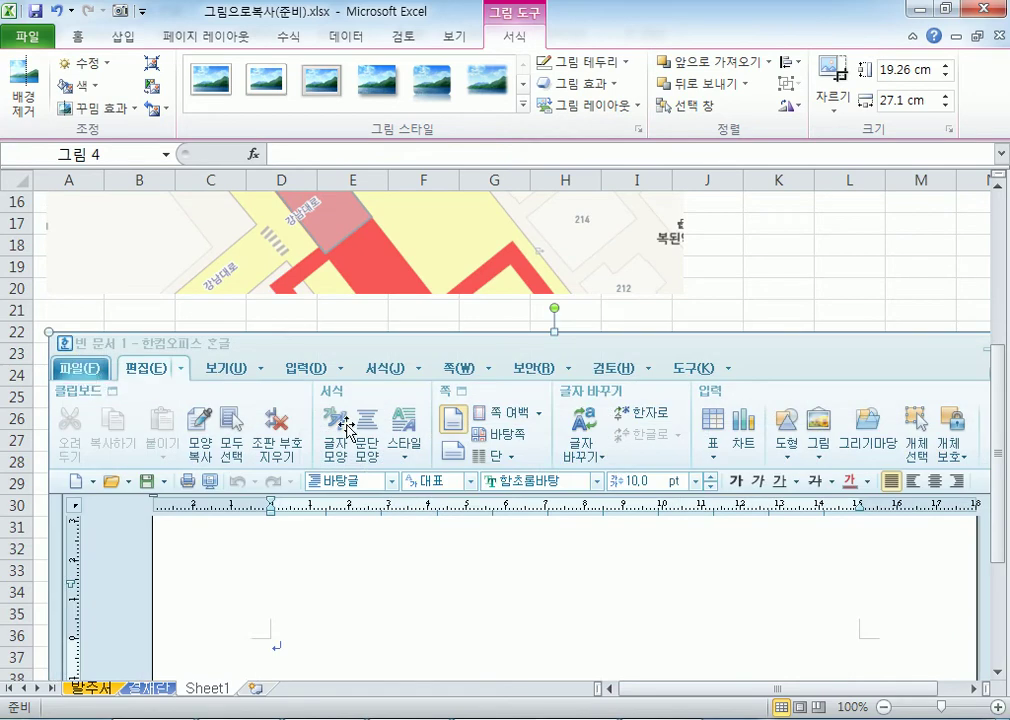
# Crop the Hangul screenshot's bottom edge upward in two passes.
pyautogui.scroll(-8, 350, 430)
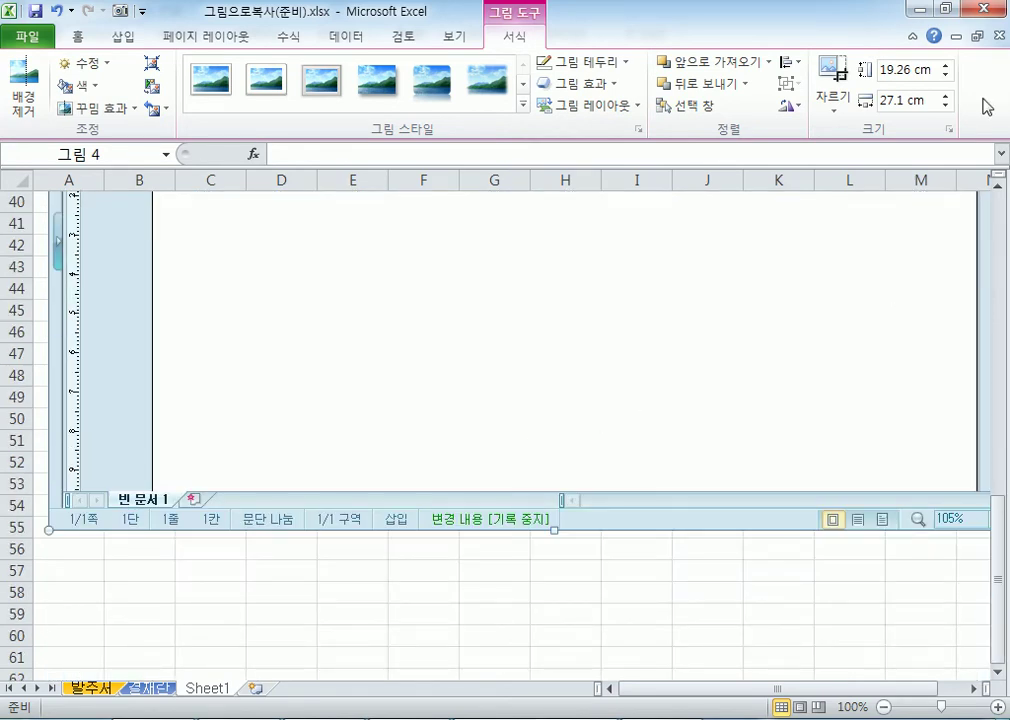
pyautogui.click(840, 78)
pyautogui.moveTo(552, 523); pyautogui.dragTo(564, 239)
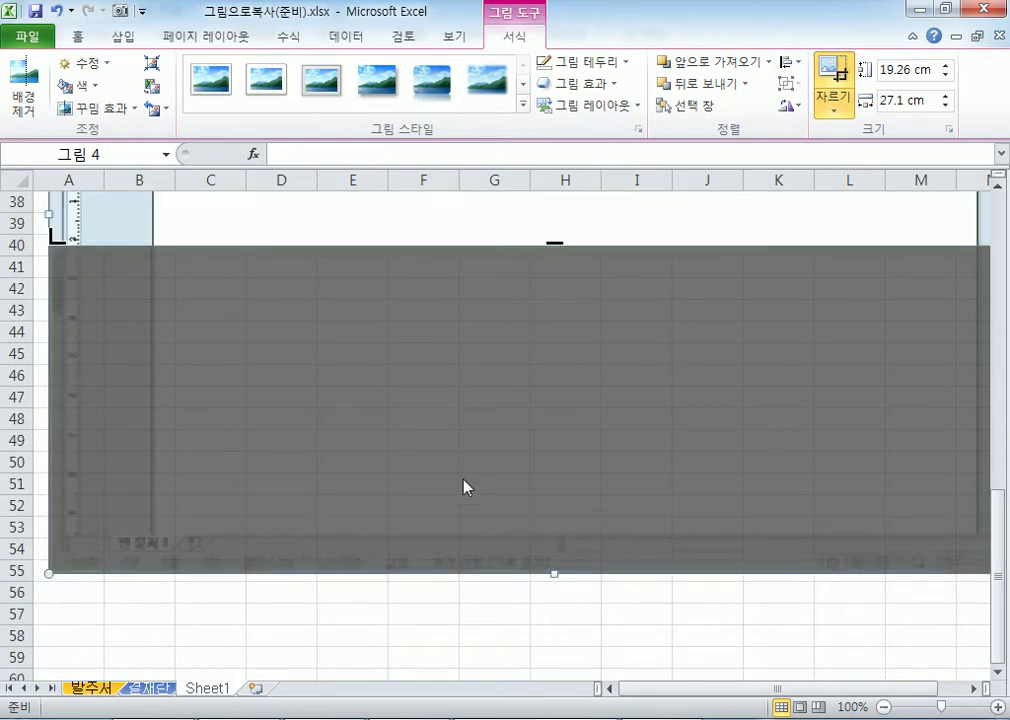
pyautogui.scroll(4, 548, 530)
pyautogui.moveTo(556, 505); pyautogui.dragTo(552, 264)
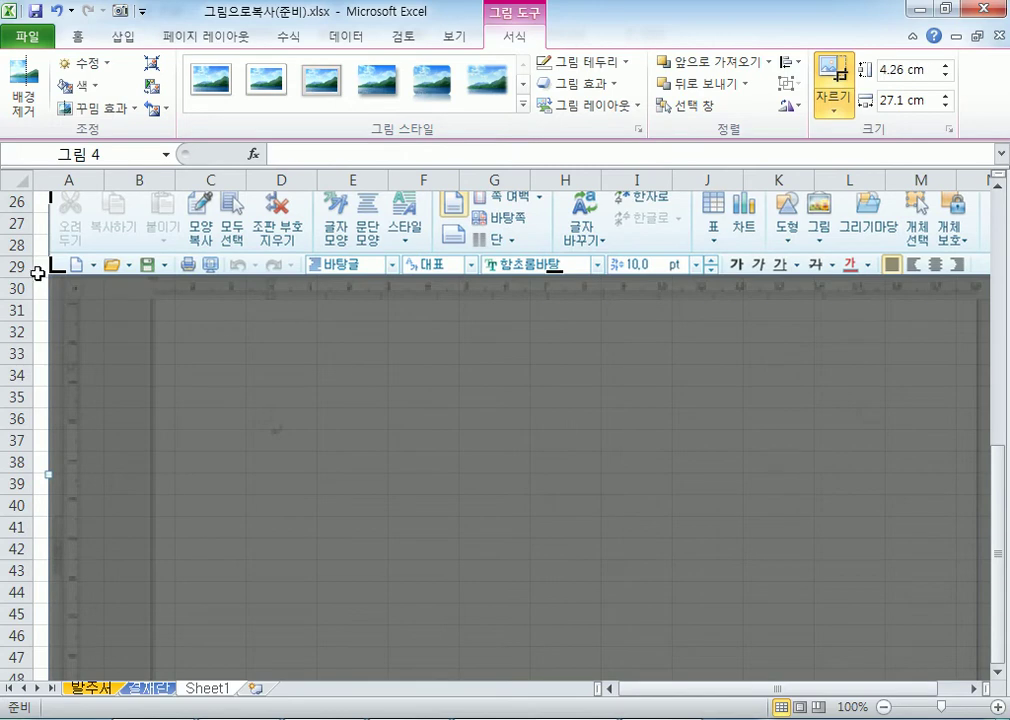
pyautogui.click(41, 299)
pyautogui.scroll(3, 40, 240)
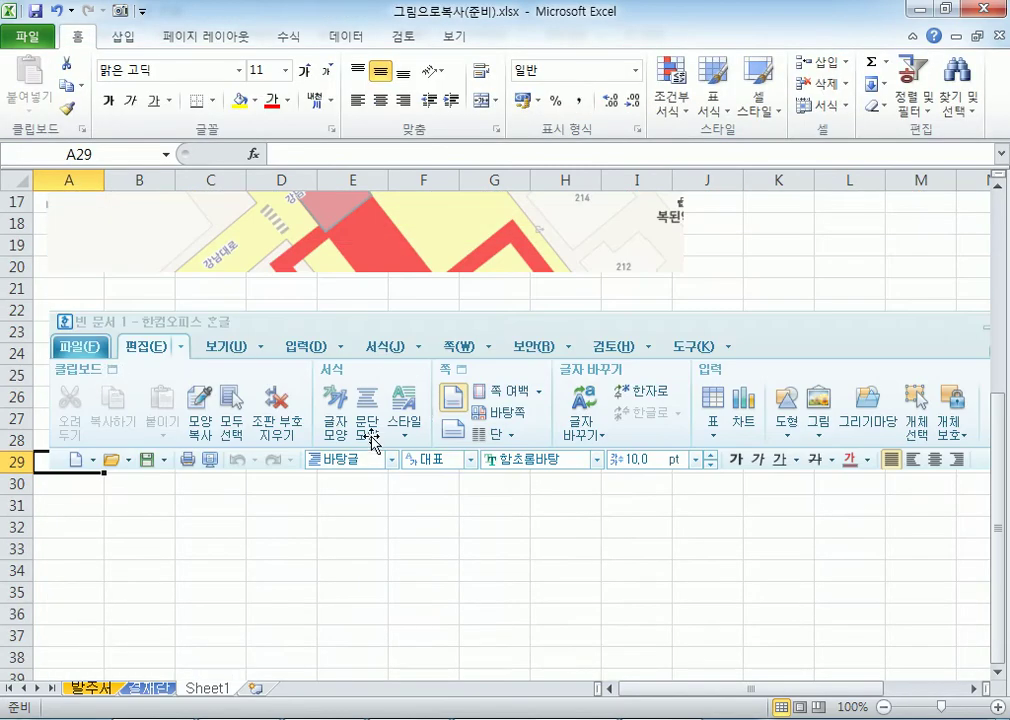
pyautogui.click(363, 548)
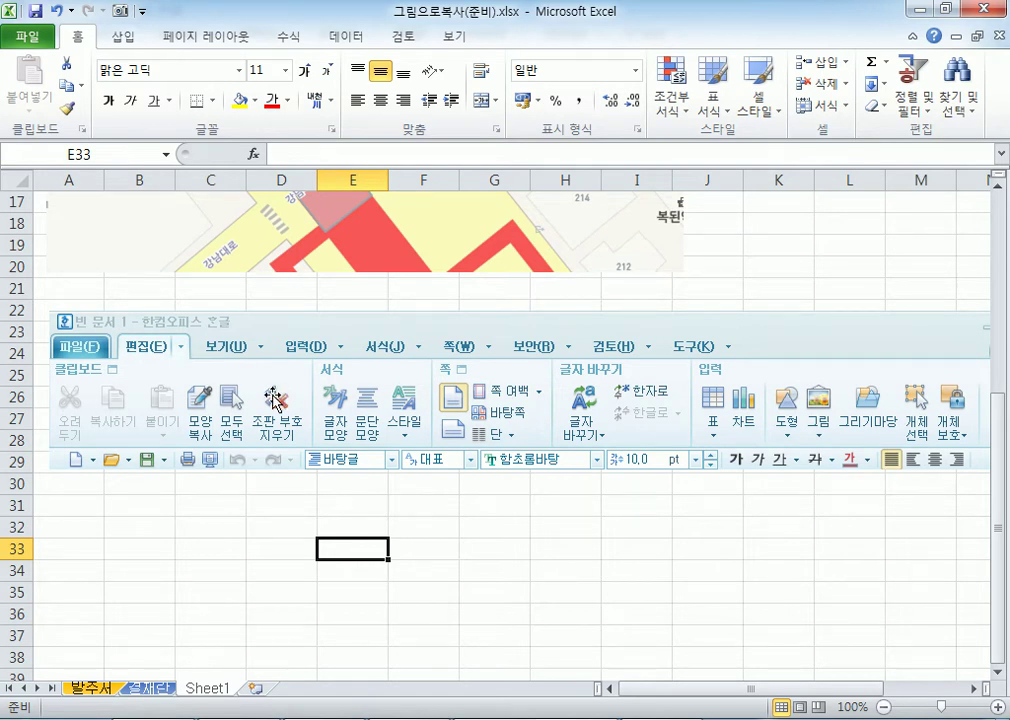
# Nudge the screenshot into position just below the map.
pyautogui.moveTo(266, 410); pyautogui.dragTo(258, 390)
pyautogui.click(253, 502)
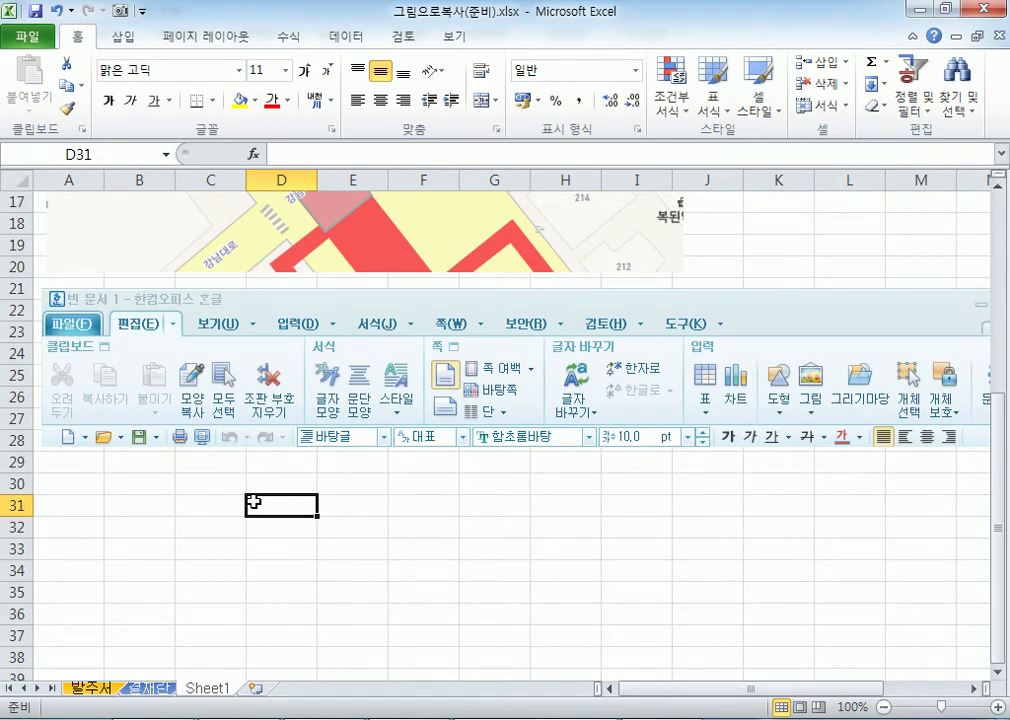
pyautogui.moveTo(412, 290); pyautogui.dragTo(414, 316)
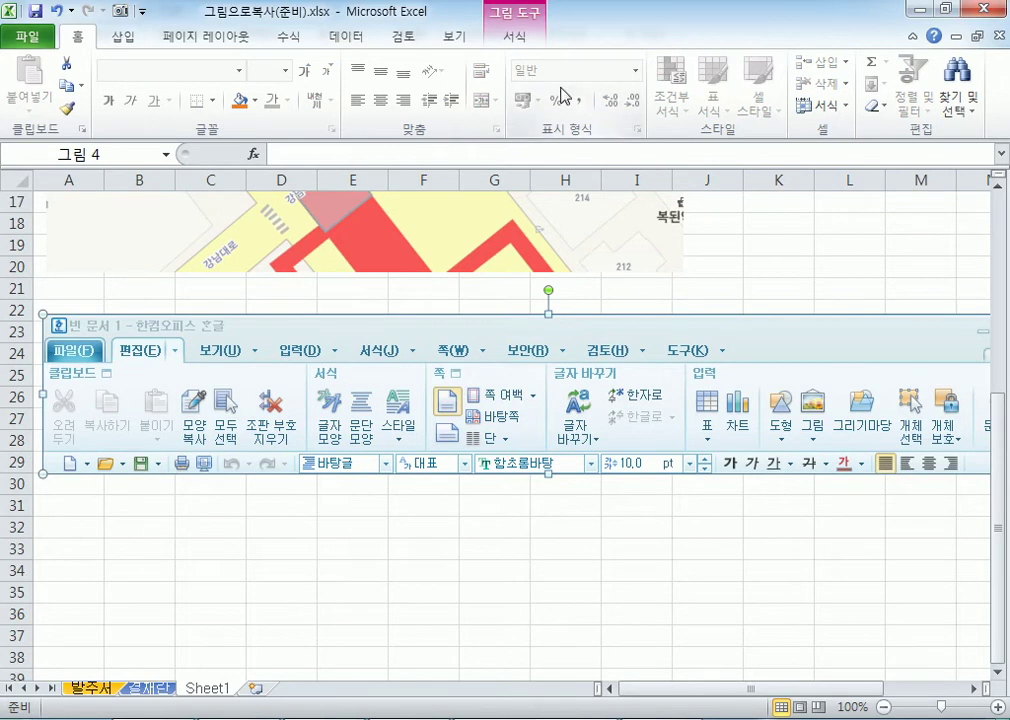
# Re-crop the screenshot to a 1.3 cm strip showing only its title and menu bar.
pyautogui.click(514, 37)
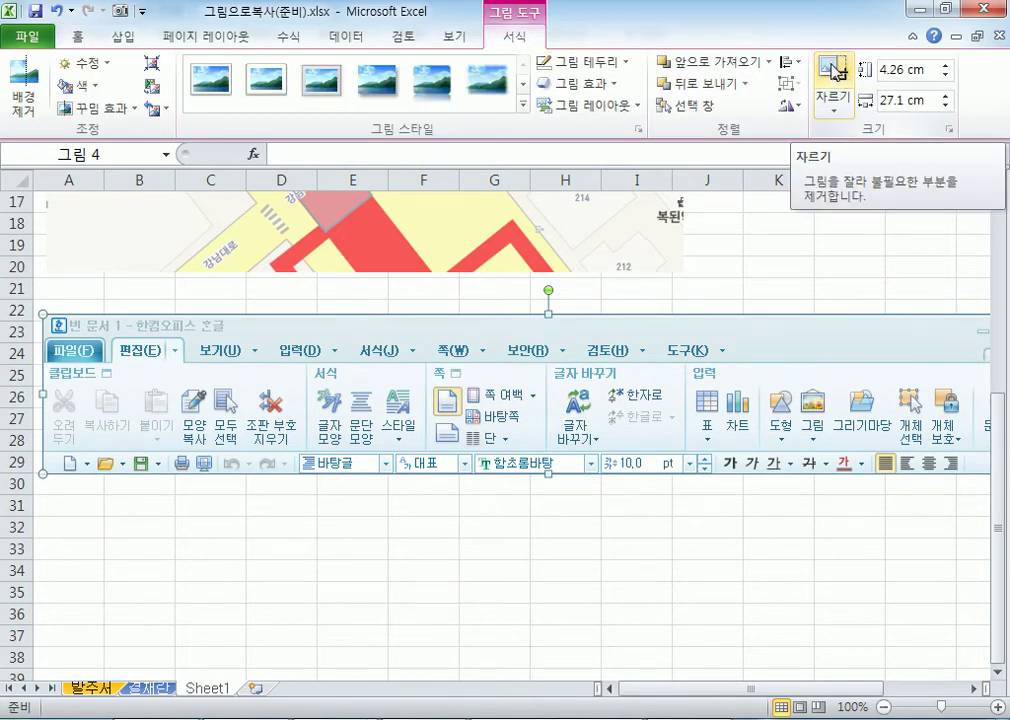
pyautogui.click(835, 70)
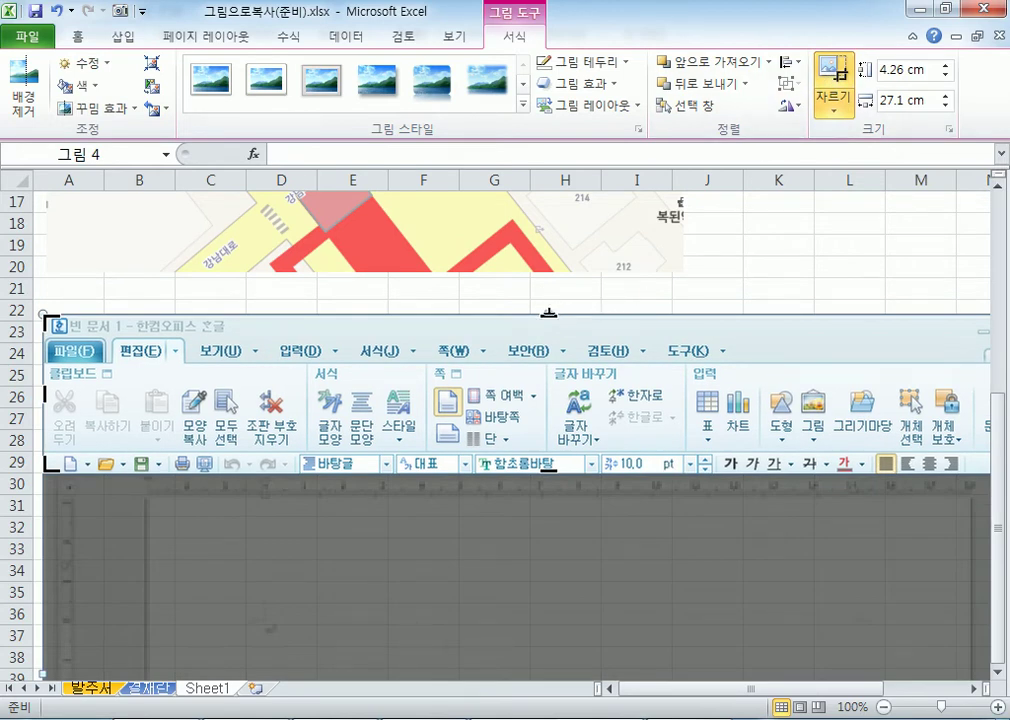
pyautogui.moveTo(549, 313)
pyautogui.mouseDown()
pyautogui.moveTo(557, 361)
pyautogui.moveTo(568, 210)
pyautogui.moveTo(557, 352)
pyautogui.moveTo(561, 276)
pyautogui.moveTo(563, 318)
pyautogui.mouseUp()
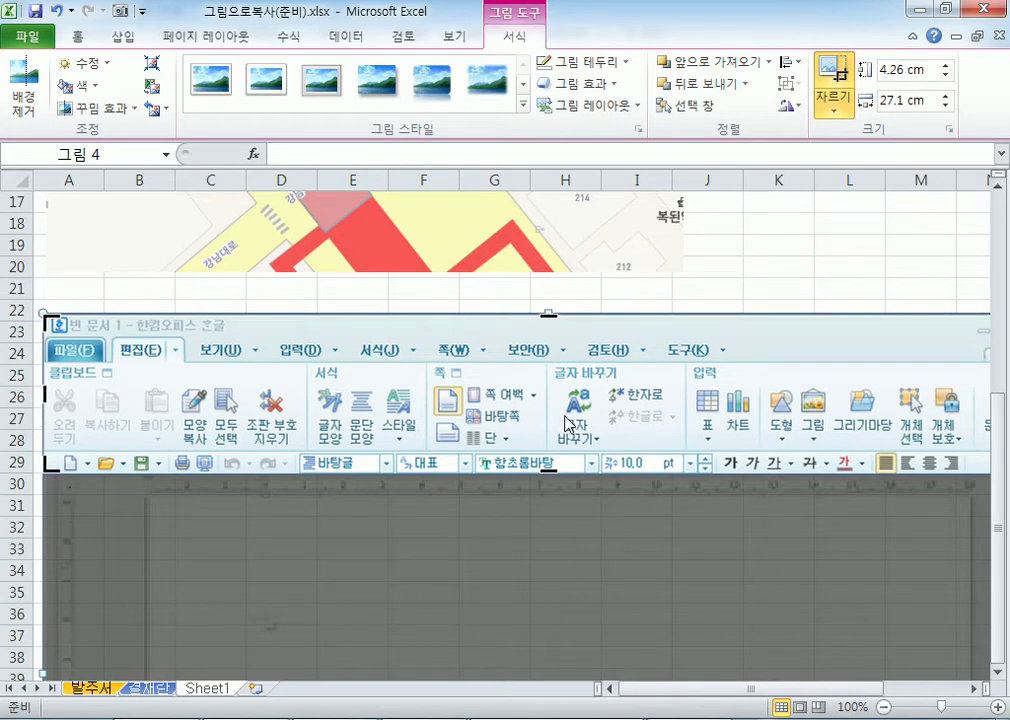
pyautogui.moveTo(548, 470); pyautogui.dragTo(545, 365)
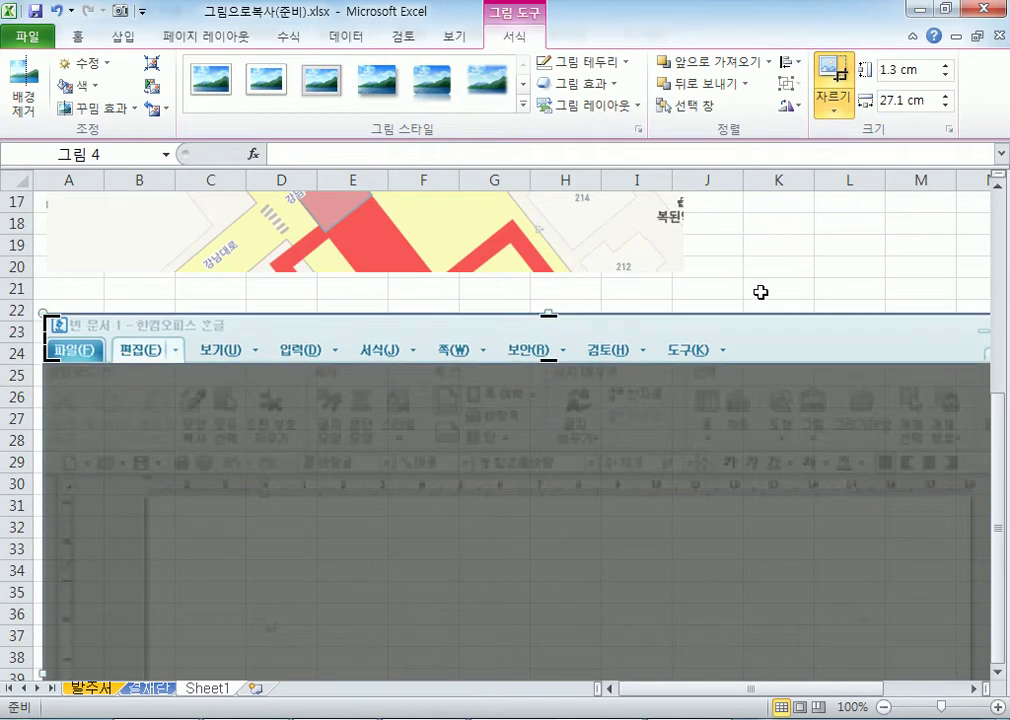
pyautogui.click(745, 290)
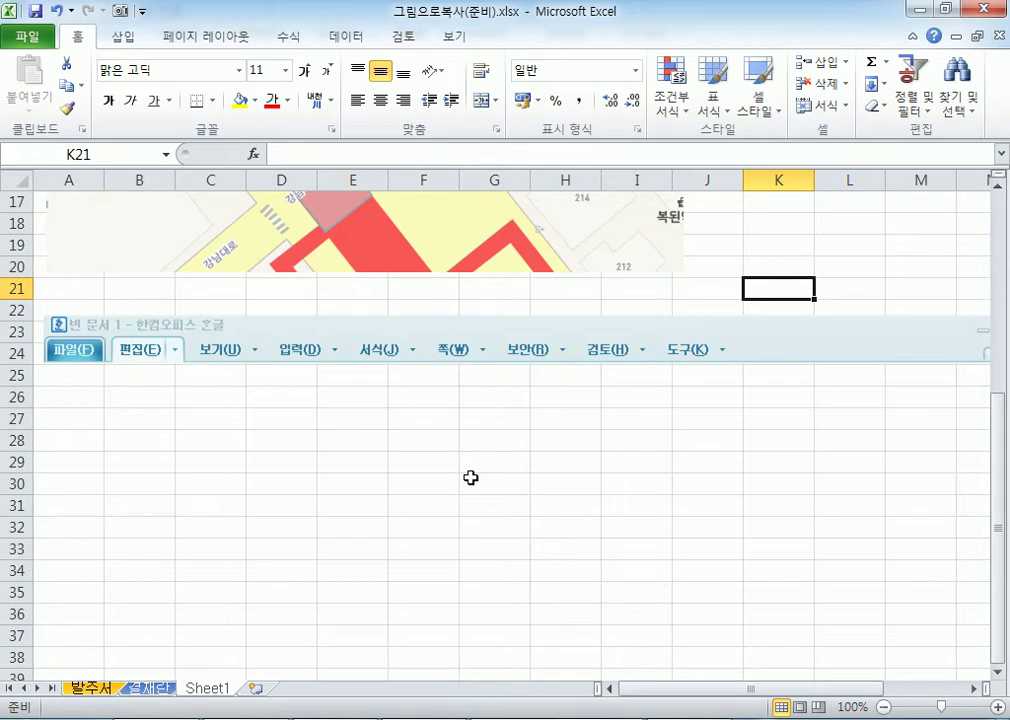
pyautogui.click(294, 333)
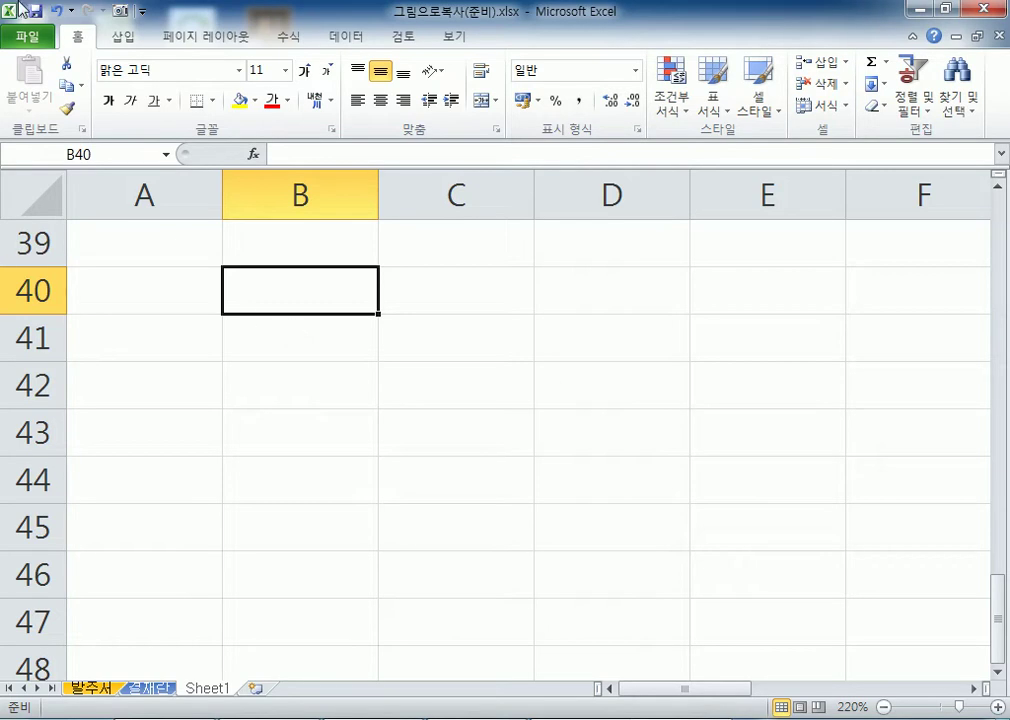
# Open Excel Options from the File tab on its Advanced (고급) page.
pyautogui.click(22, 36)
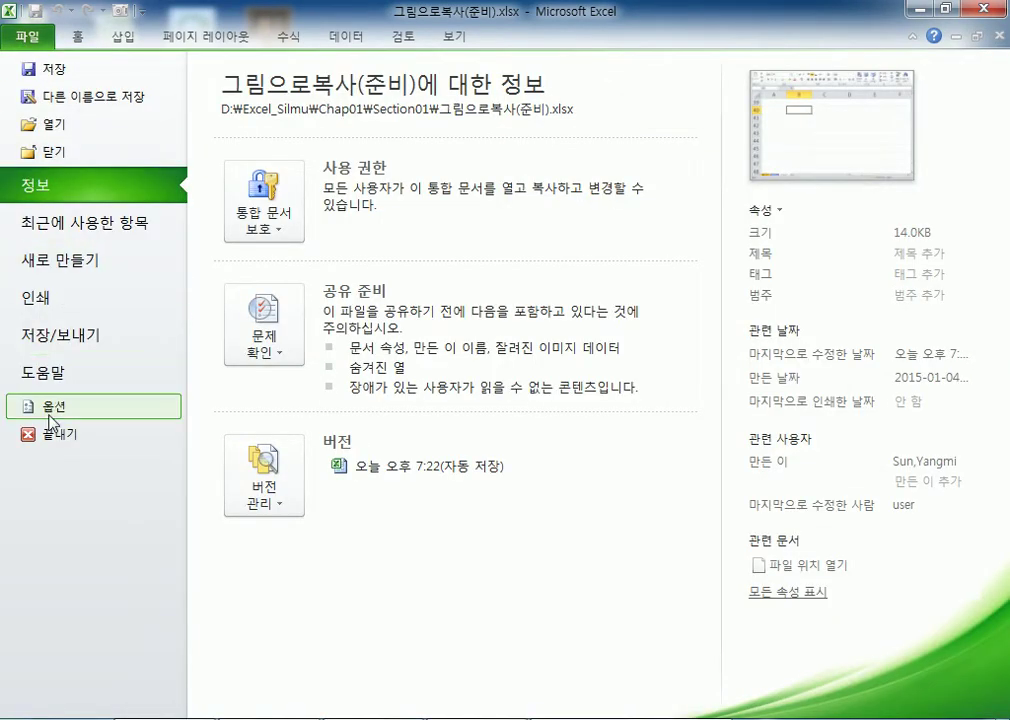
pyautogui.click(50, 408)
pyautogui.click(39, 186)
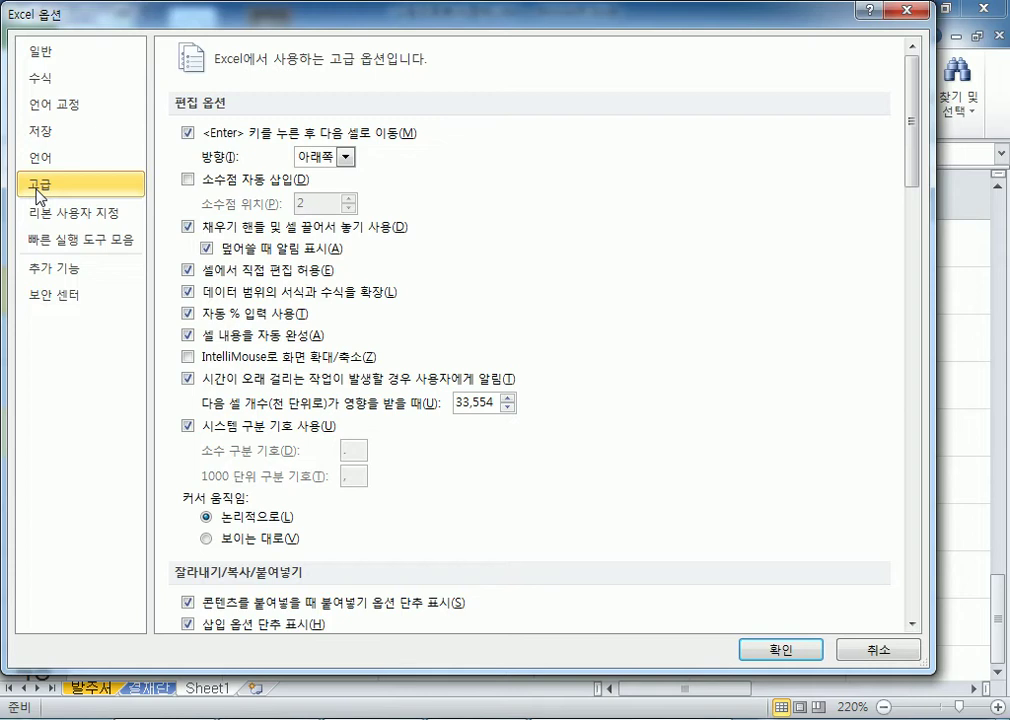
# Browse the General, Formulas, Save, Proofing and Advanced options, then cancel without changes.
pyautogui.click(58, 60)
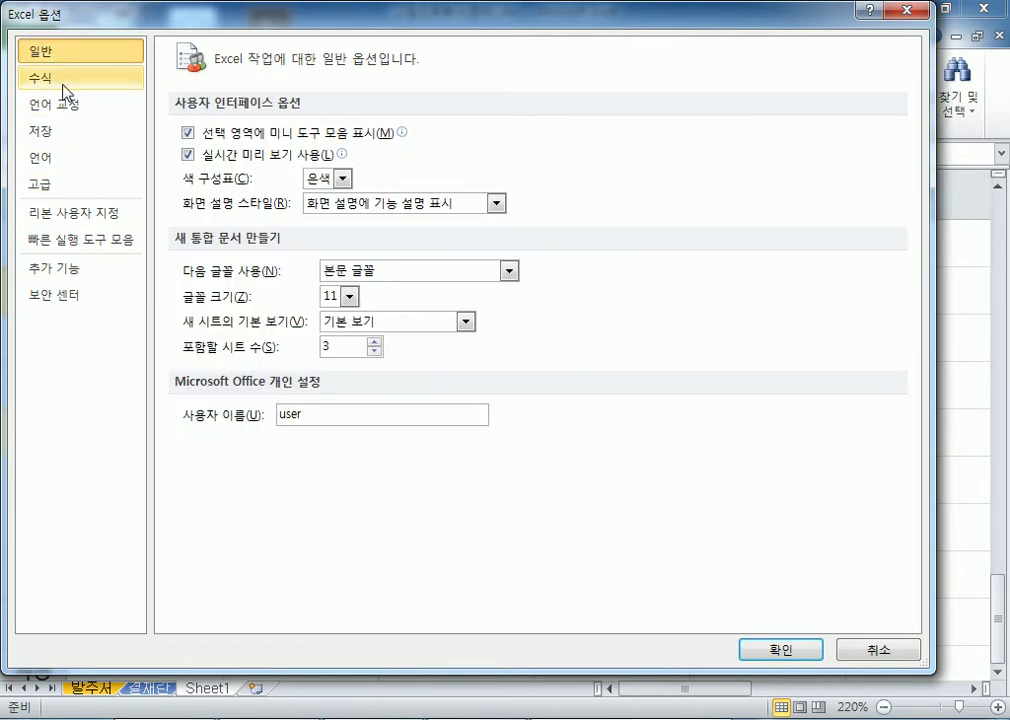
pyautogui.click(63, 84)
pyautogui.click(66, 53)
pyautogui.click(63, 80)
pyautogui.click(52, 108)
pyautogui.click(50, 134)
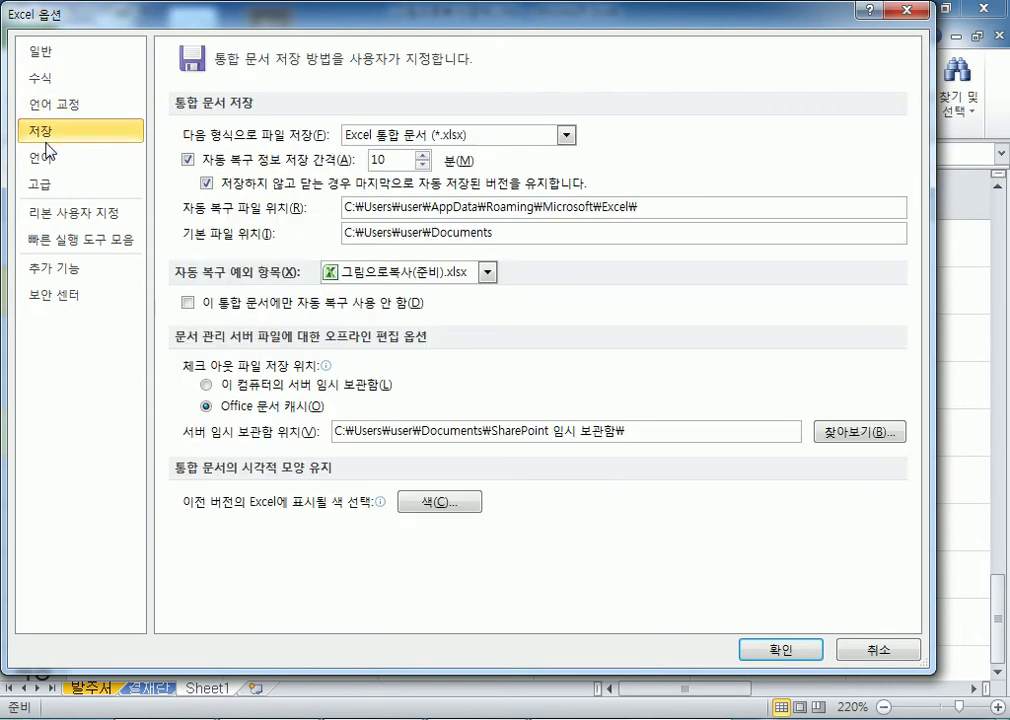
pyautogui.click(61, 104)
pyautogui.click(42, 183)
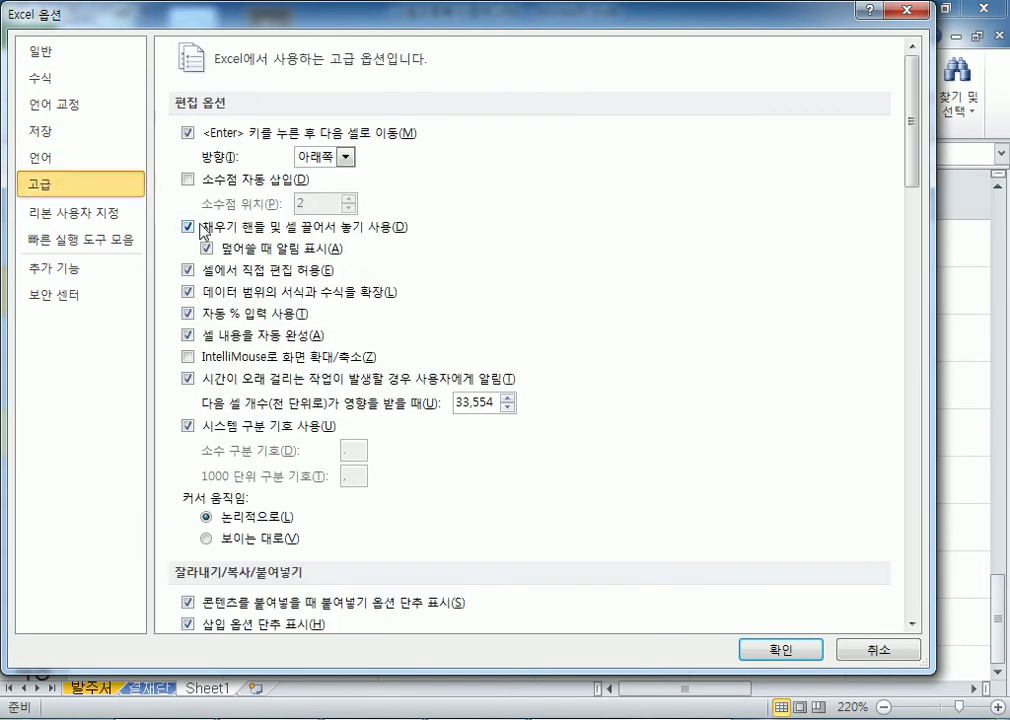
pyautogui.scroll(-5, 640, 378)
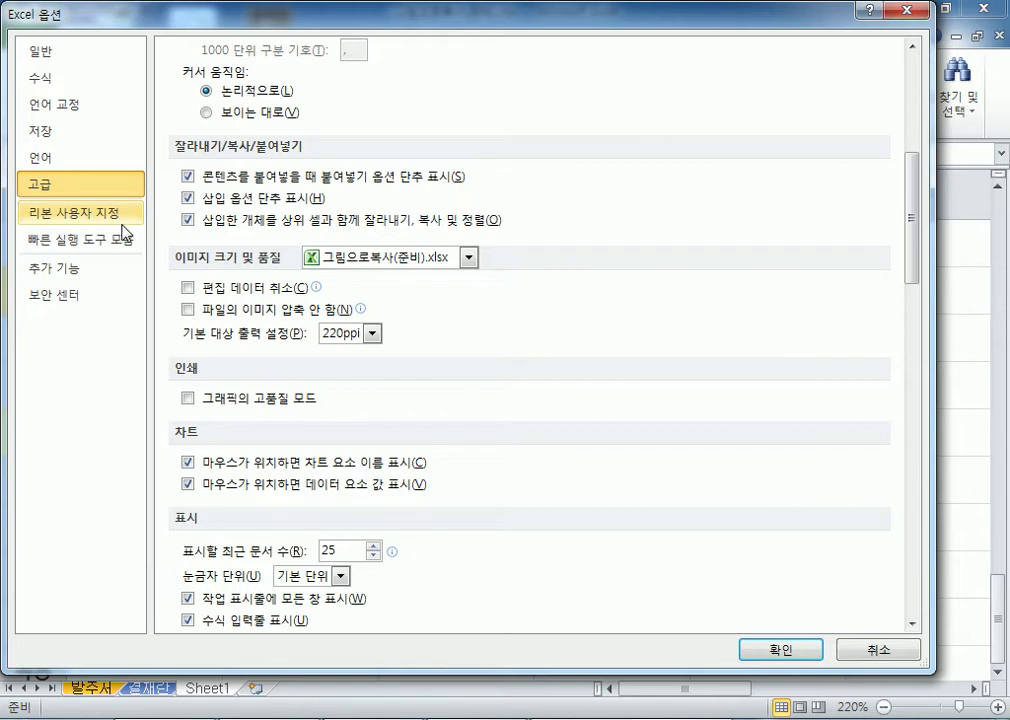
pyautogui.click(876, 652)
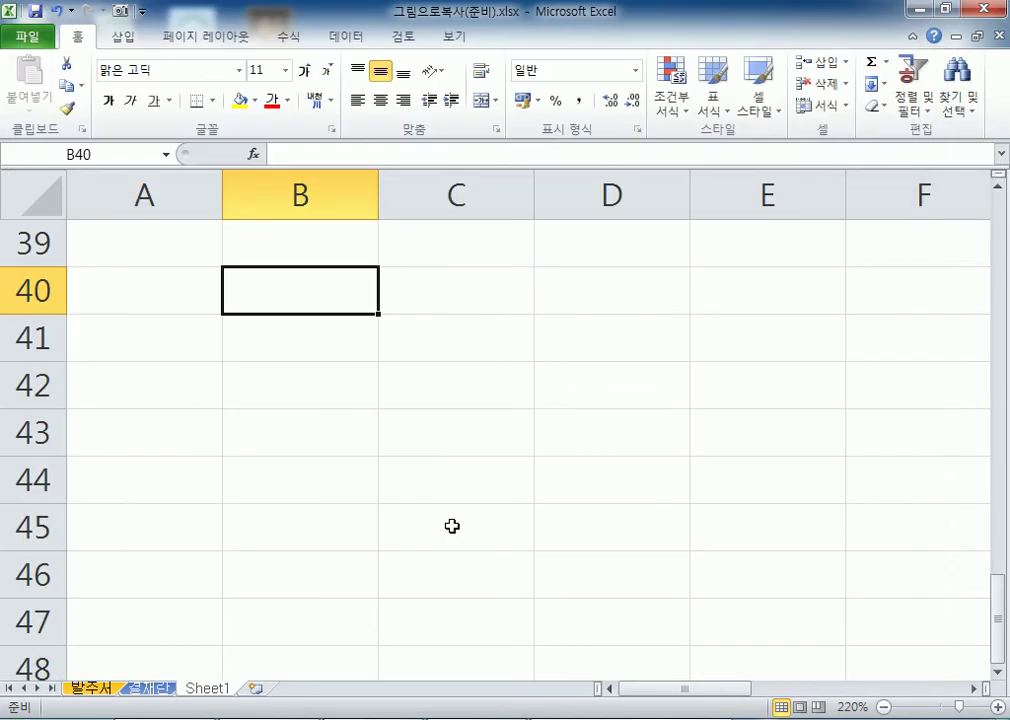
# Switch to the 데이터펼치기(준비).xlsx workbook with Ctrl+Tab.
pyautogui.hotkey('ctrl', 'Tab')
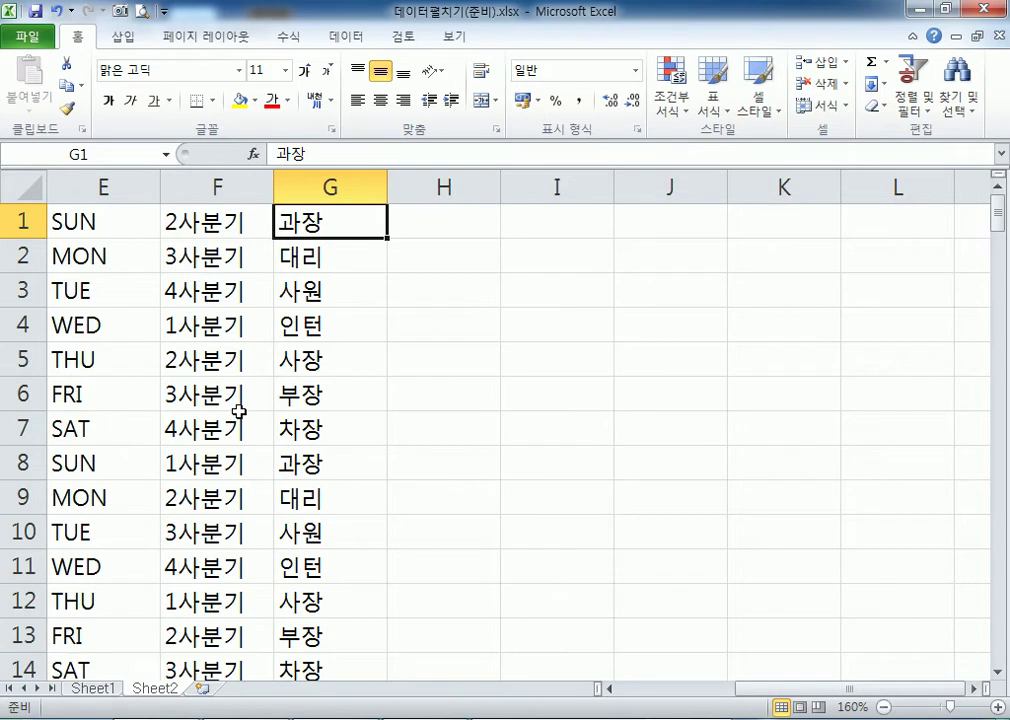
# Open the custom lists editor from File > Options > Advanced.
pyautogui.click(483, 246)
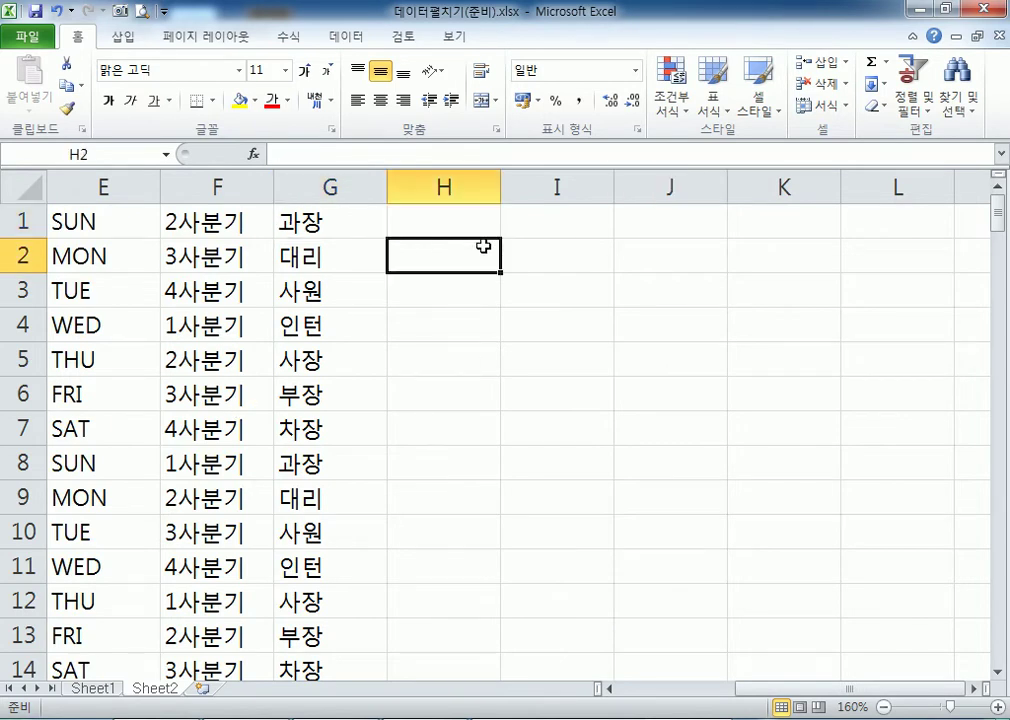
pyautogui.click(30, 37)
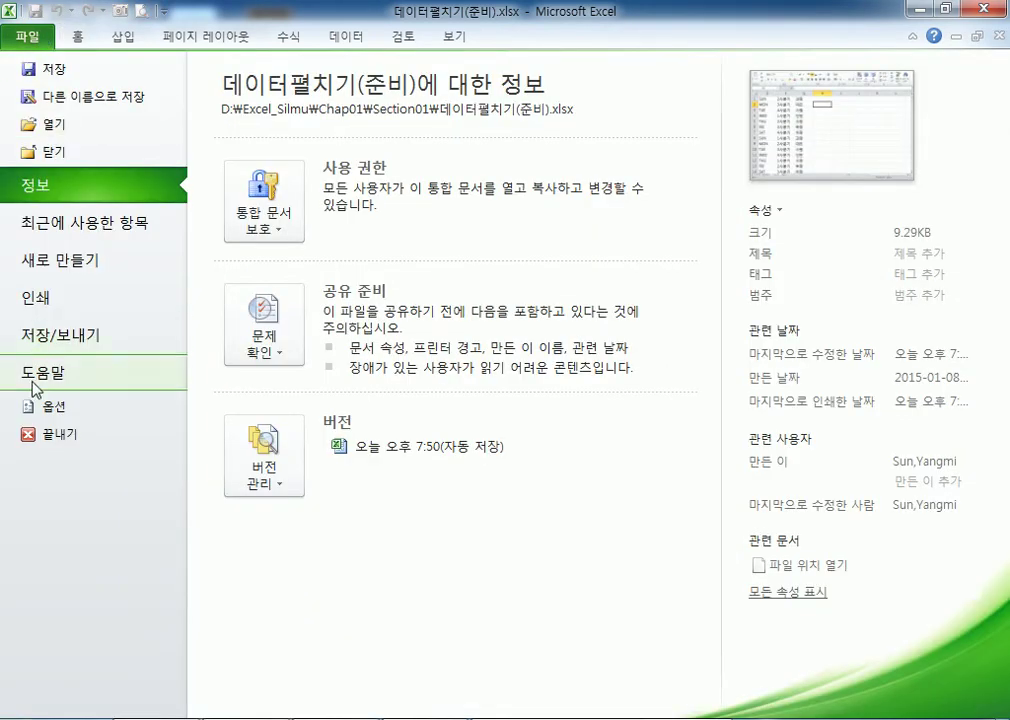
pyautogui.click(49, 405)
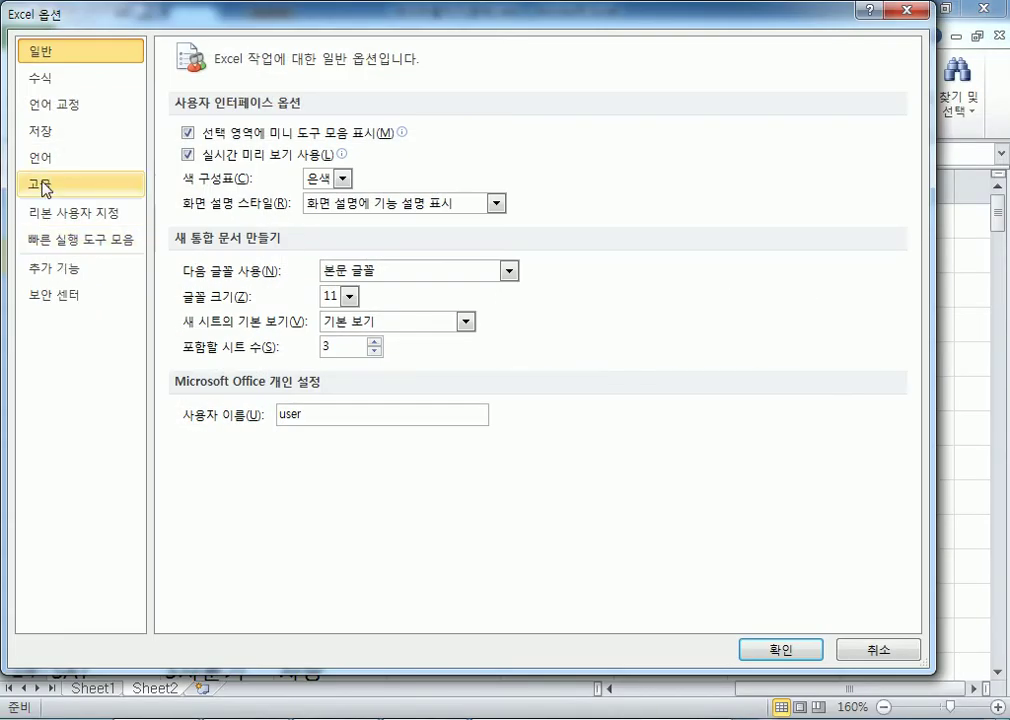
pyautogui.click(45, 188)
pyautogui.moveTo(912, 80); pyautogui.dragTo(912, 548)
pyautogui.click(513, 430)
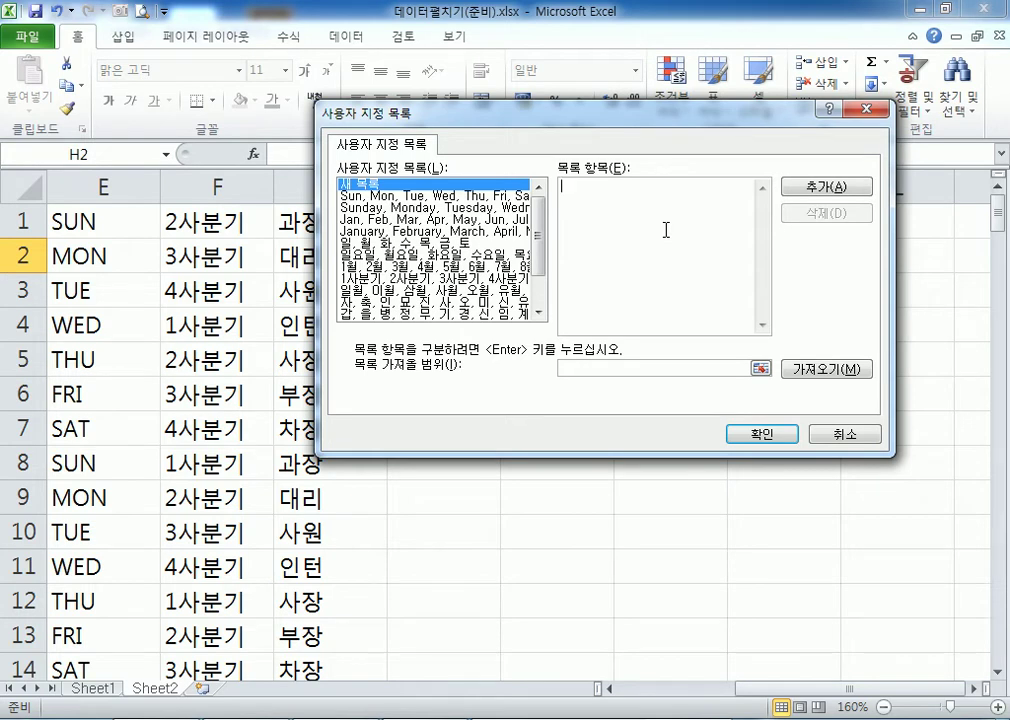
# Enter the seven team names, 개발팀 through 배송팀, one per line and add them as a custom list.
pyautogui.write('개발팀')
pyautogui.press('Return')
pyautogui.write('웹')
pyautogui.write('사팀')
pyautogui.press('Return')
pyautogui.write('영업팀')
pyautogui.press('Return')
pyautogui.write('관리팀')
pyautogui.press('Return')
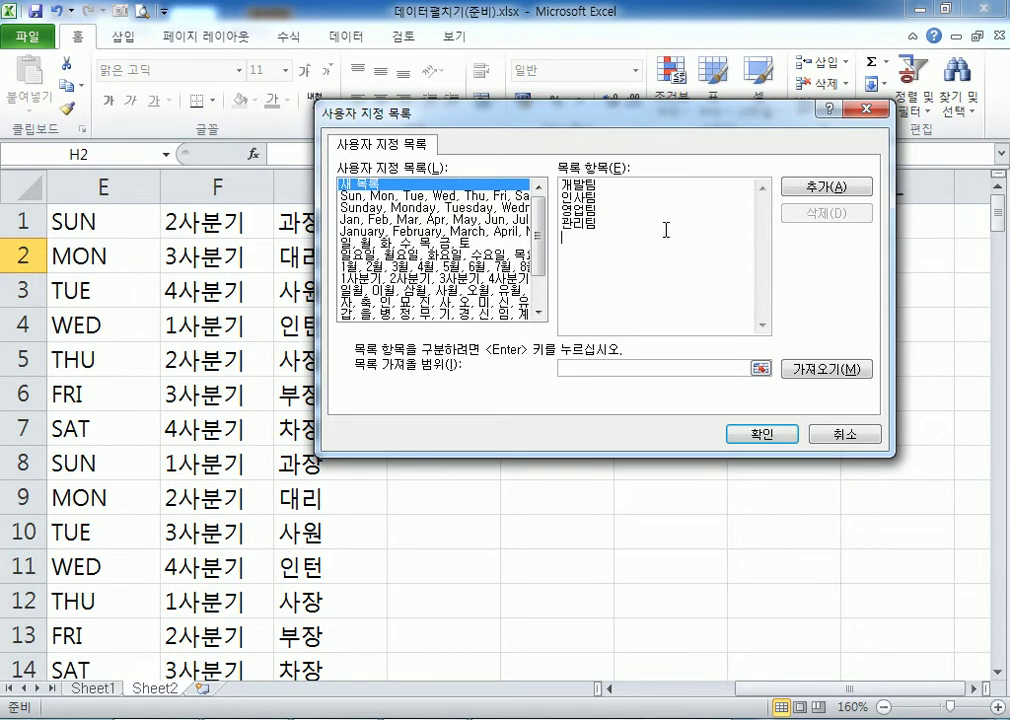
pyautogui.write('홍보팀')
pyautogui.press('Return')
pyautogui.write('제작팀')
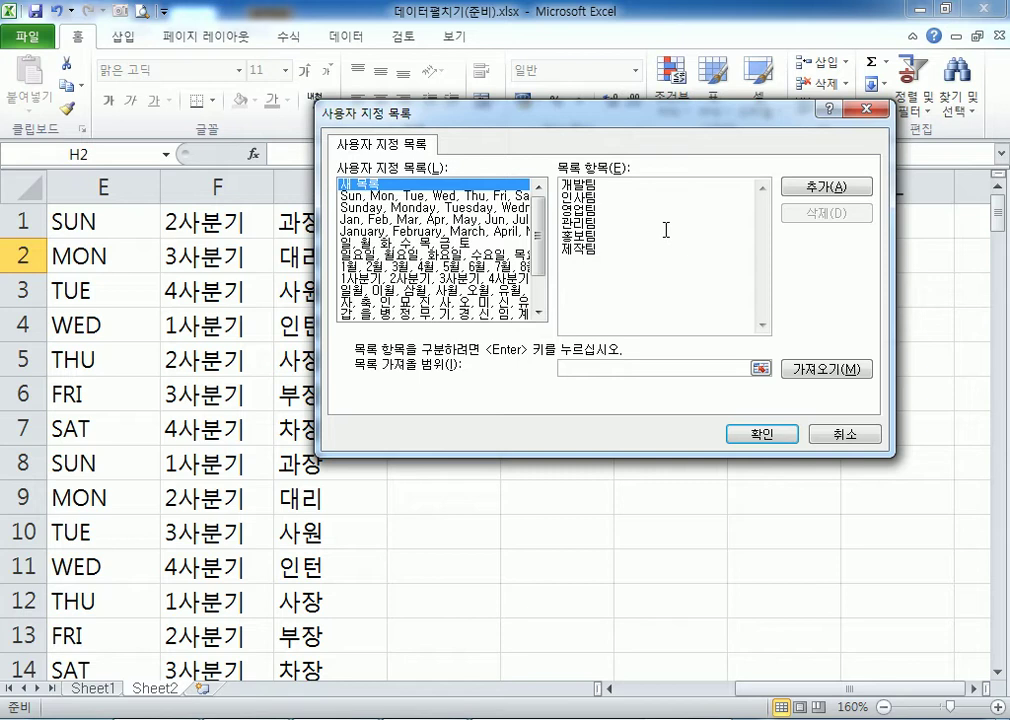
pyautogui.press('Return')
pyautogui.write('배송팀')
pyautogui.click(665, 230)
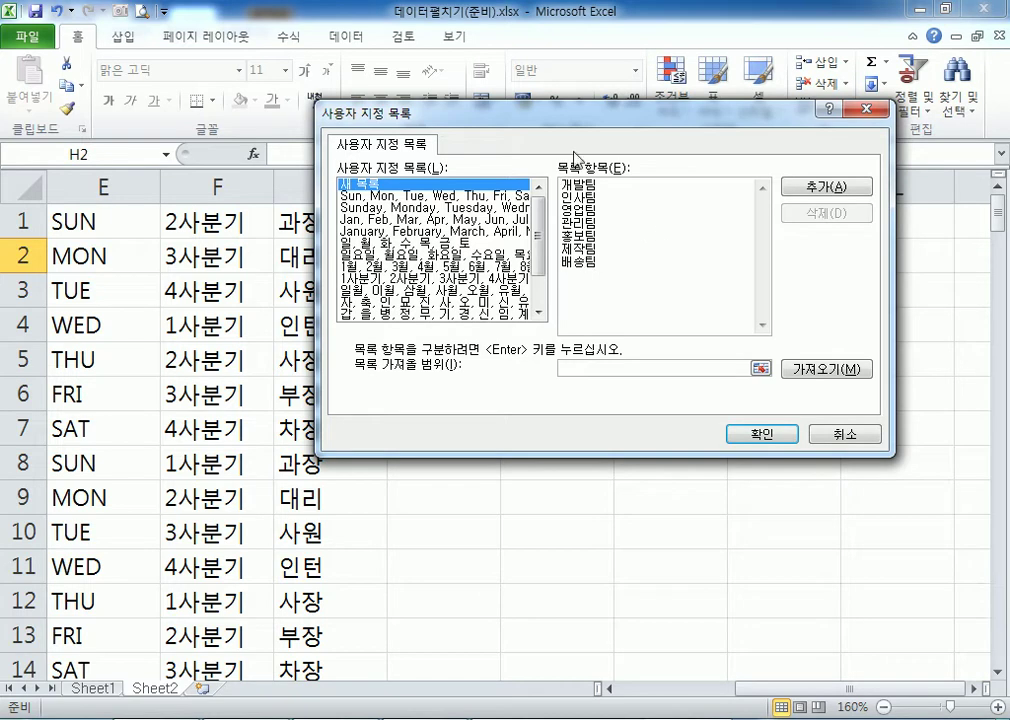
pyautogui.click(835, 197)
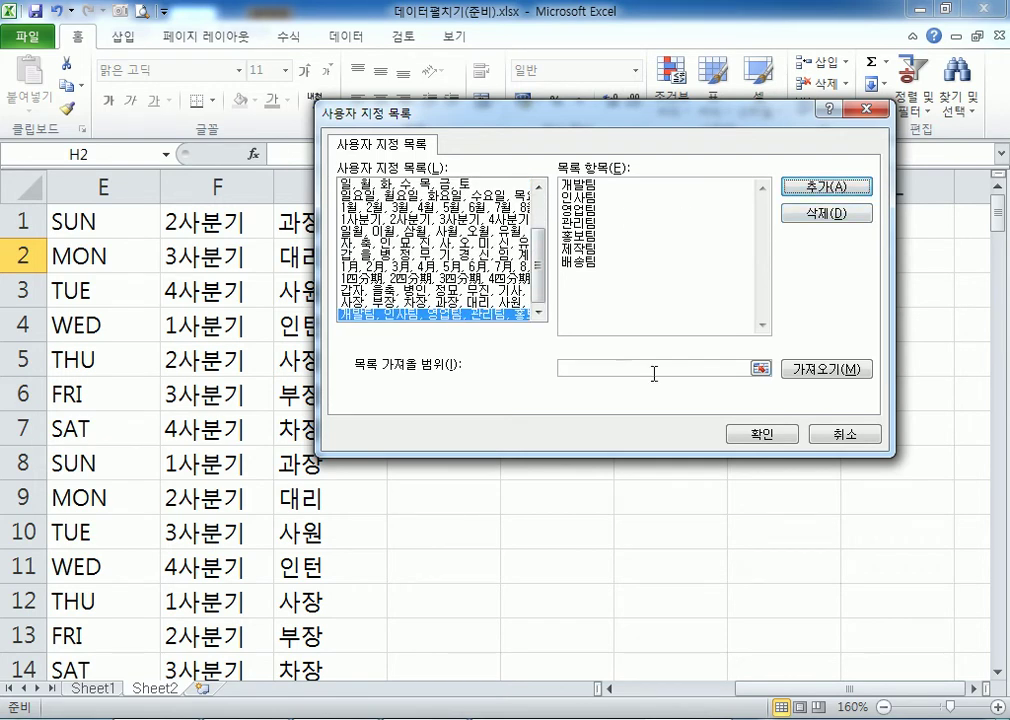
pyautogui.click(776, 436)
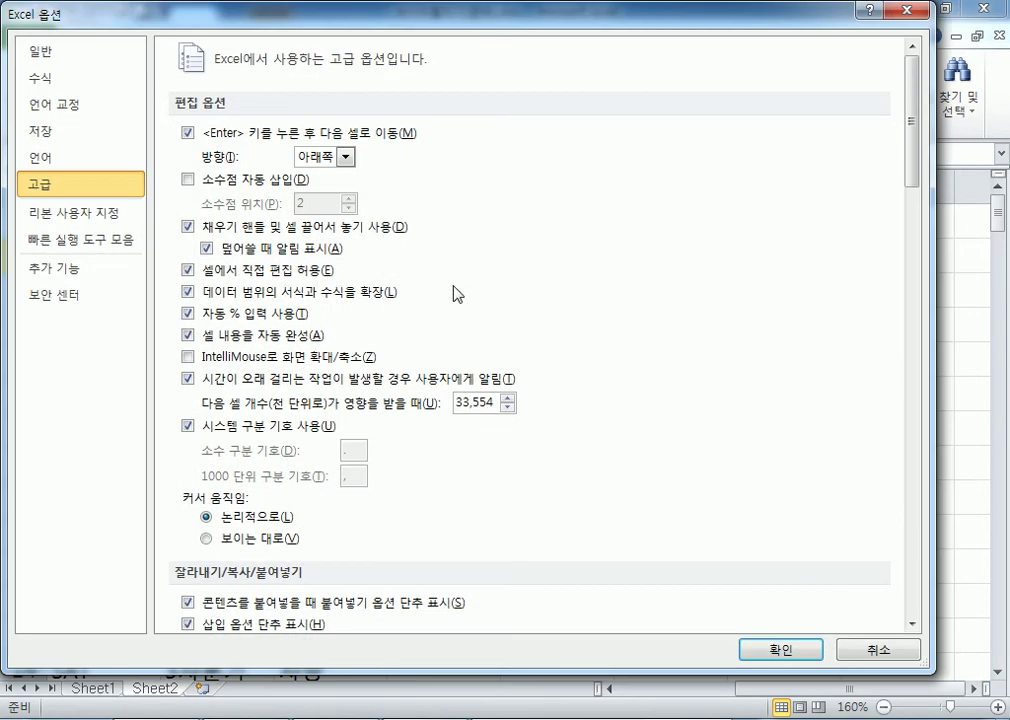
# Enter 홍보팀 in H1 and AutoFill the team sequence down column H to row 160.
pyautogui.click(762, 647)
pyautogui.click(453, 214)
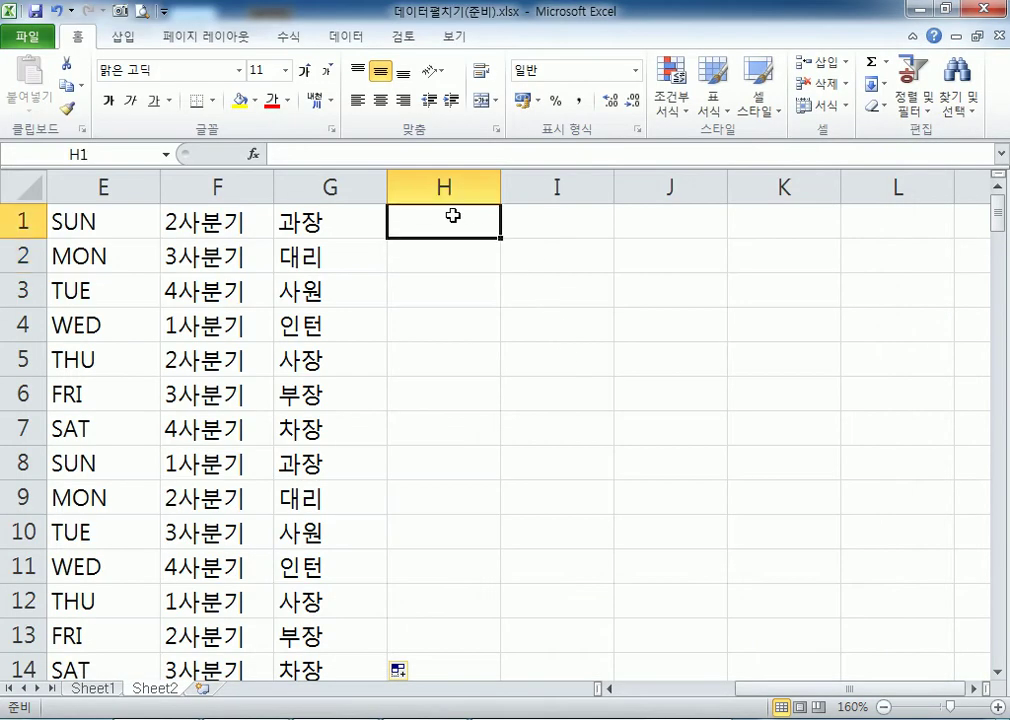
pyautogui.write('홍보팀')
pyautogui.press('Return')
pyautogui.click(453, 219)
pyautogui.doubleClick(503, 240)
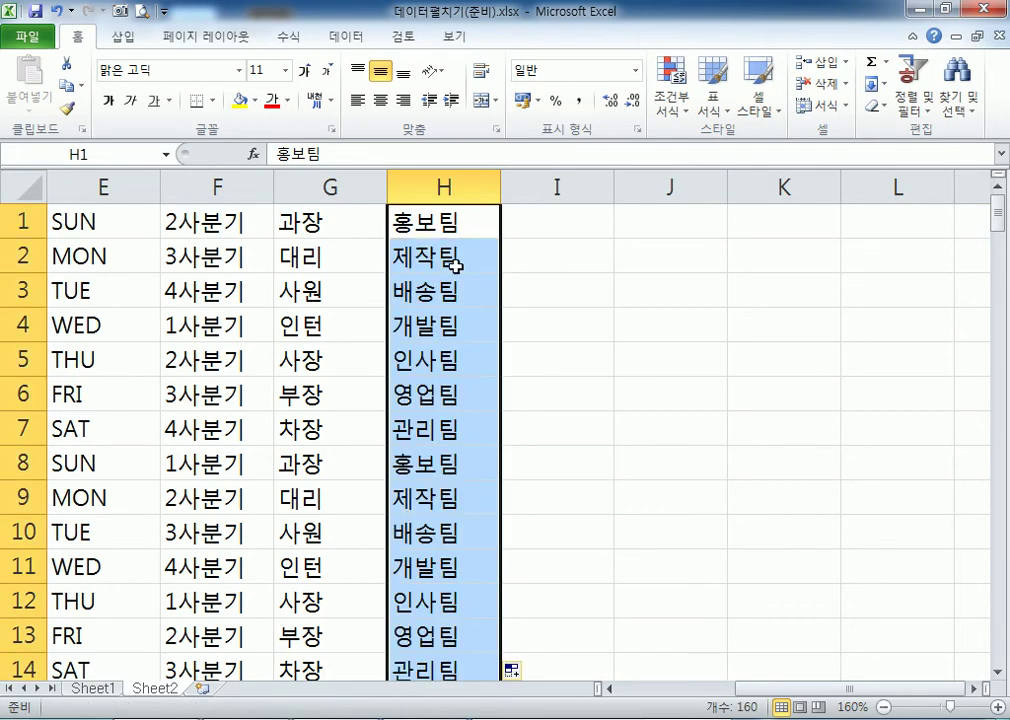
pyautogui.scroll(-4, 458, 372)
pyautogui.scroll(-5, 455, 430)
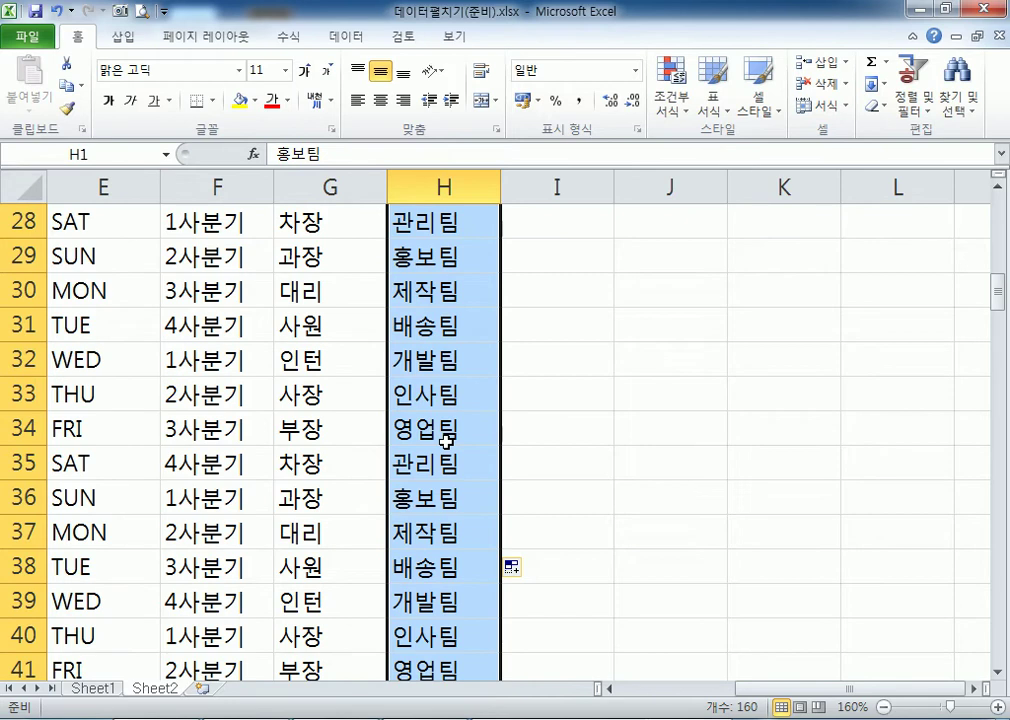
pyautogui.scroll(9, 446, 440)
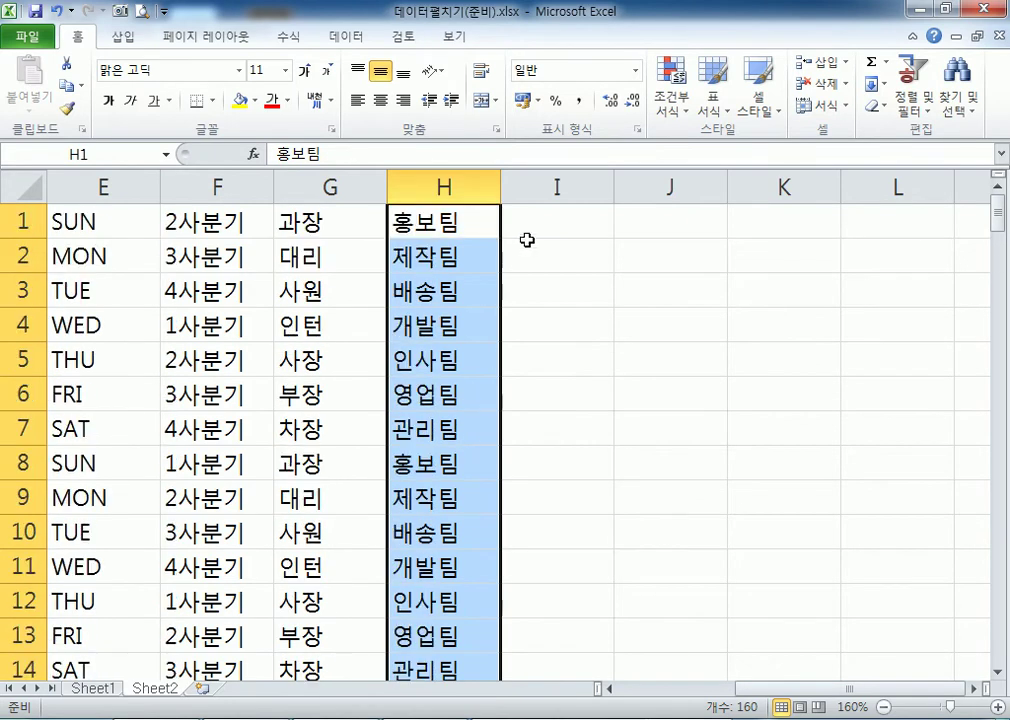
pyautogui.click(553, 228)
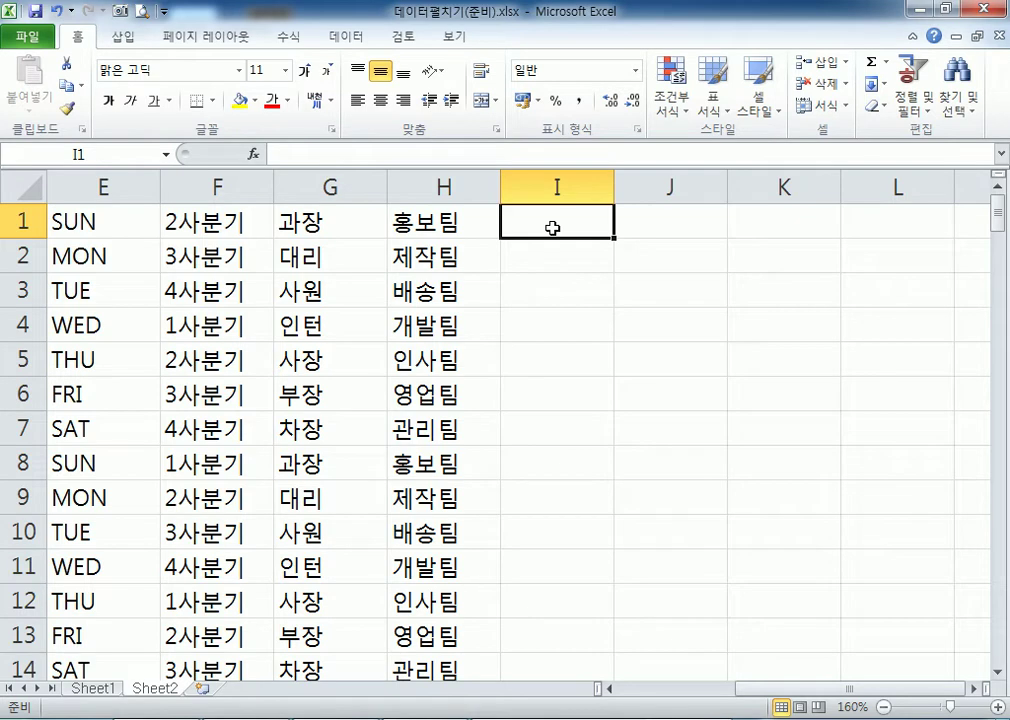
# Enter 10 and 20 in I1:I2 and fill column I down to 1600 in steps of 10.
pyautogui.write('1')
pyautogui.press('Return')
pyautogui.write('3')
pyautogui.press('Return')
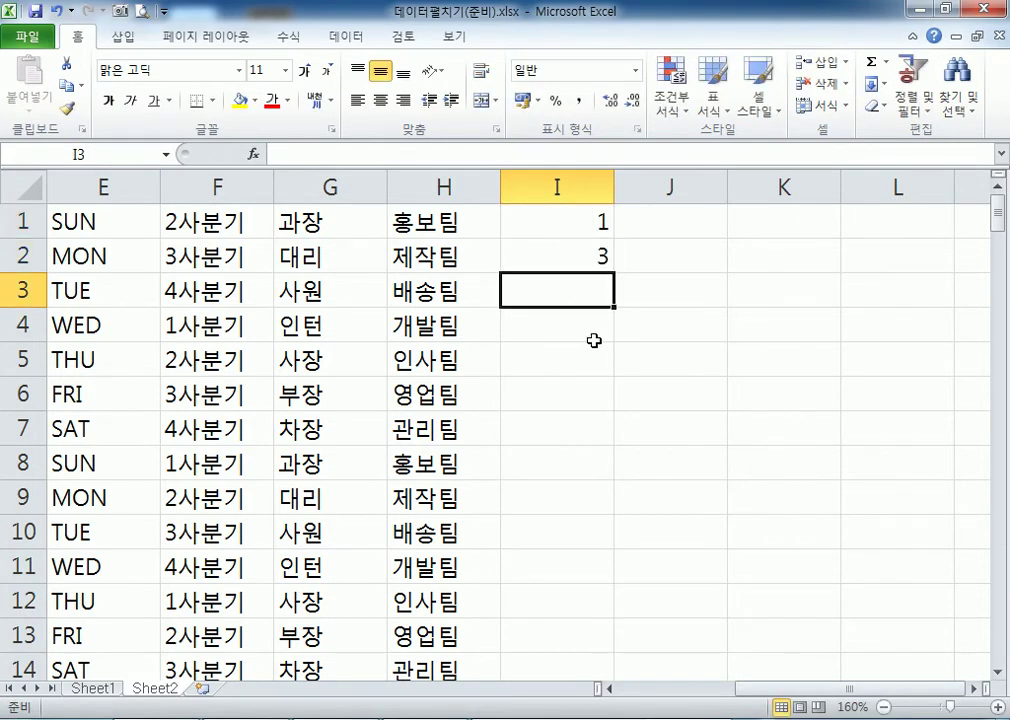
pyautogui.click(561, 223)
pyautogui.write('10')
pyautogui.press('Return')
pyautogui.write('20')
pyautogui.press('Return')
pyautogui.moveTo(593, 221); pyautogui.dragTo(586, 257)
pyautogui.click(584, 296)
pyautogui.click(577, 331)
pyautogui.click(579, 359)
pyautogui.click(579, 394)
pyautogui.moveTo(557, 228); pyautogui.dragTo(600, 260)
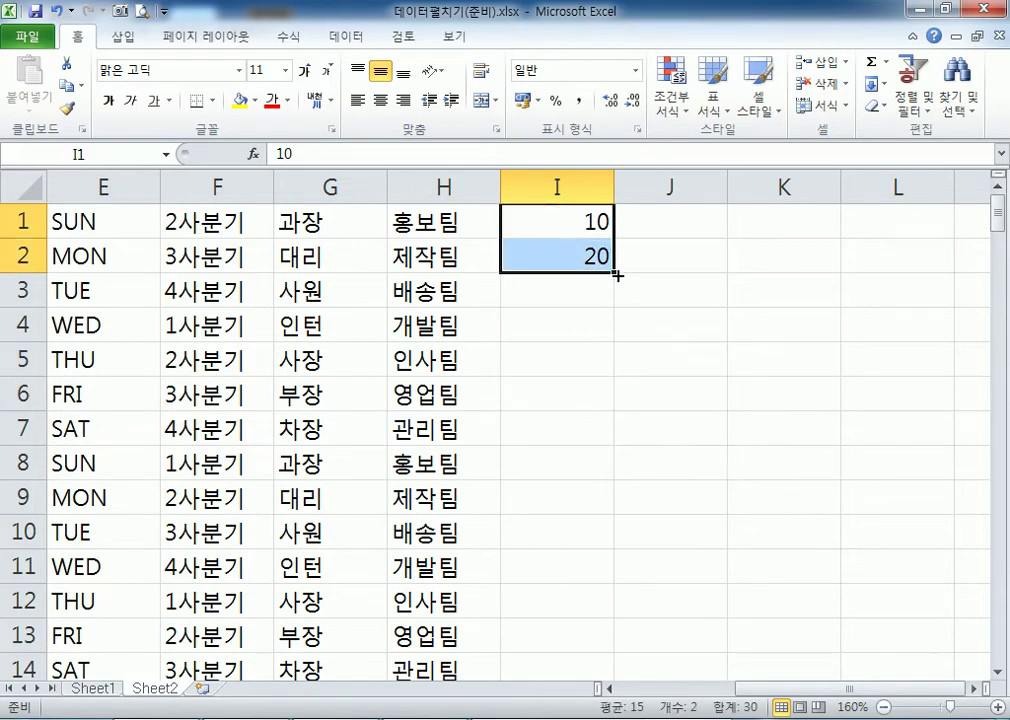
pyautogui.doubleClick(618, 274)
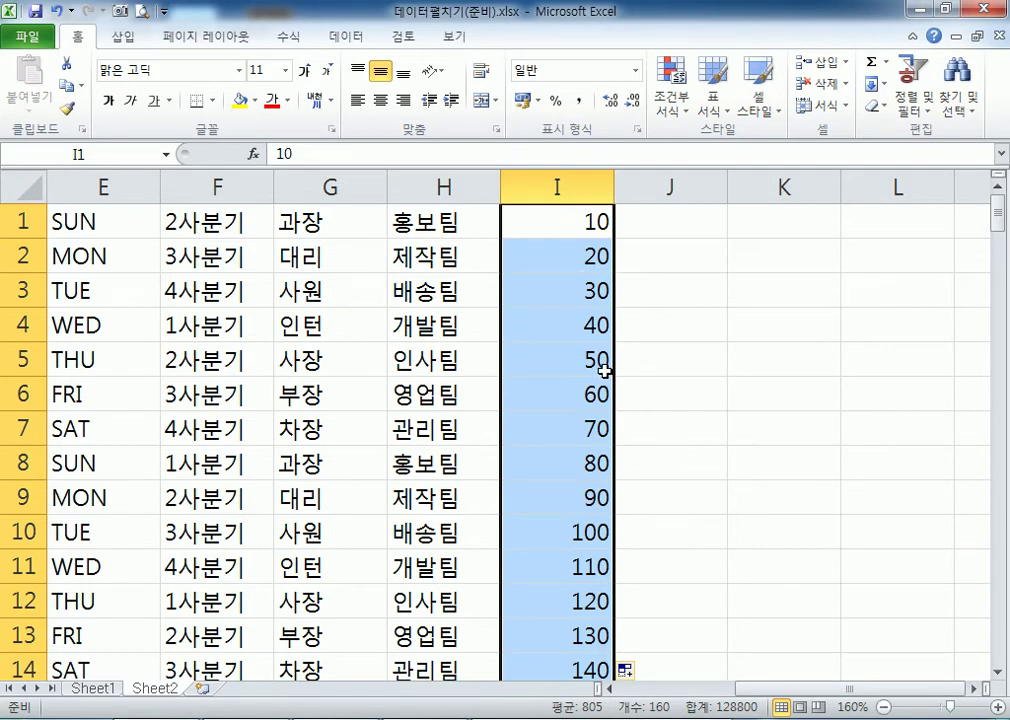
# Enter 2 and 4 in J1:J2 and fill column J with even numbers up to 320.
pyautogui.click(658, 222)
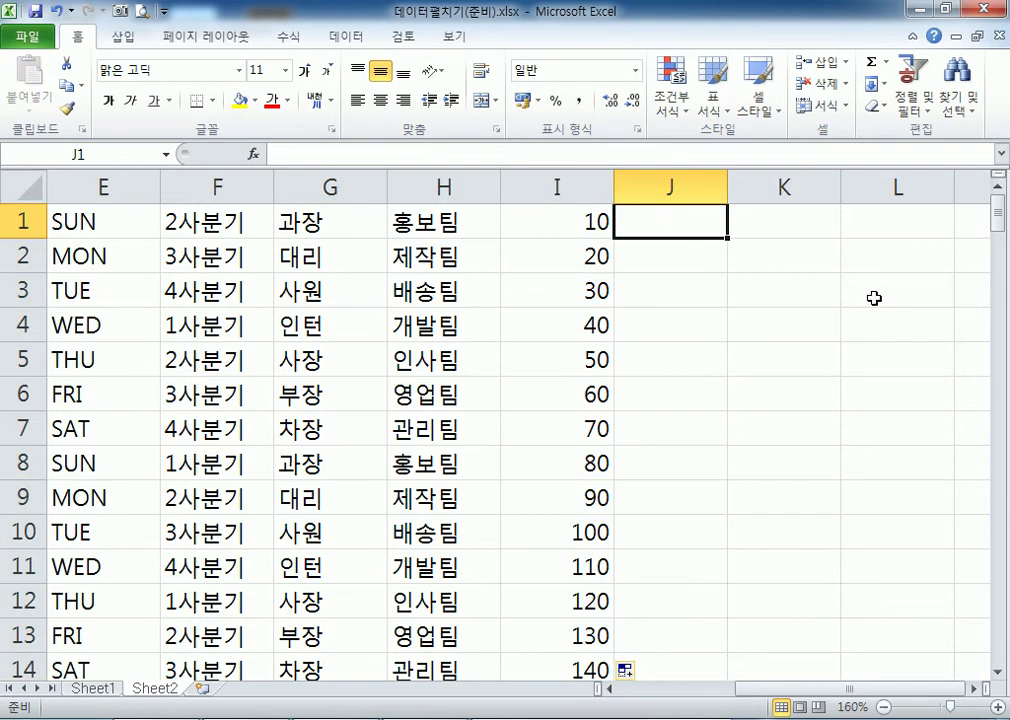
pyautogui.write('2')
pyautogui.press('Return')
pyautogui.write('4')
pyautogui.press('Return')
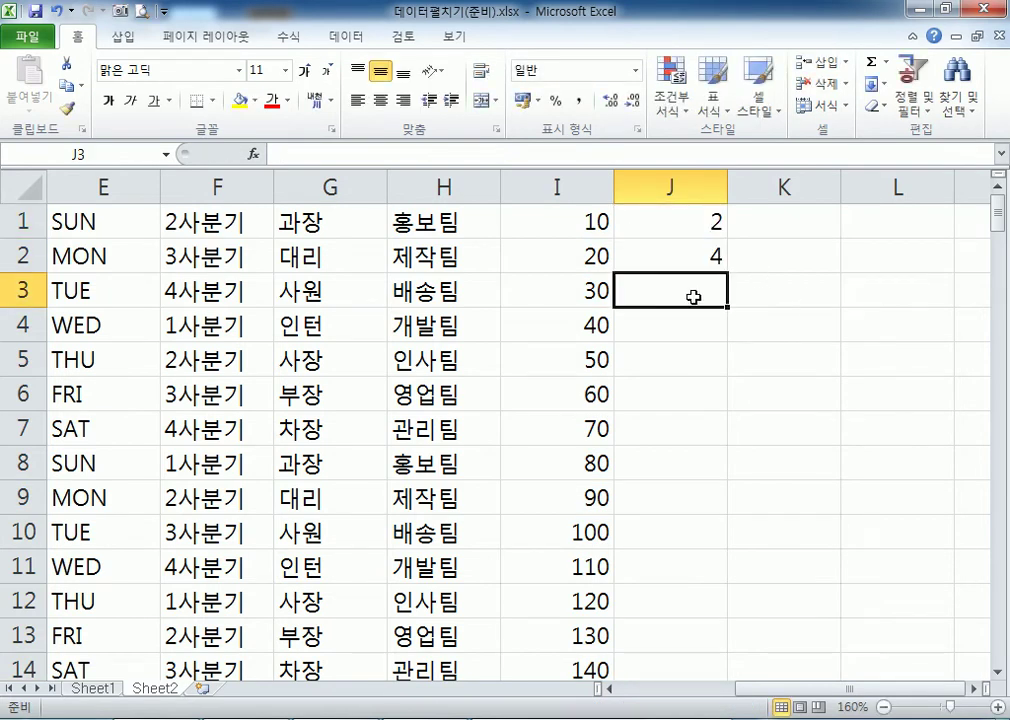
pyautogui.click(687, 327)
pyautogui.click(683, 366)
pyautogui.moveTo(697, 223); pyautogui.dragTo(703, 260)
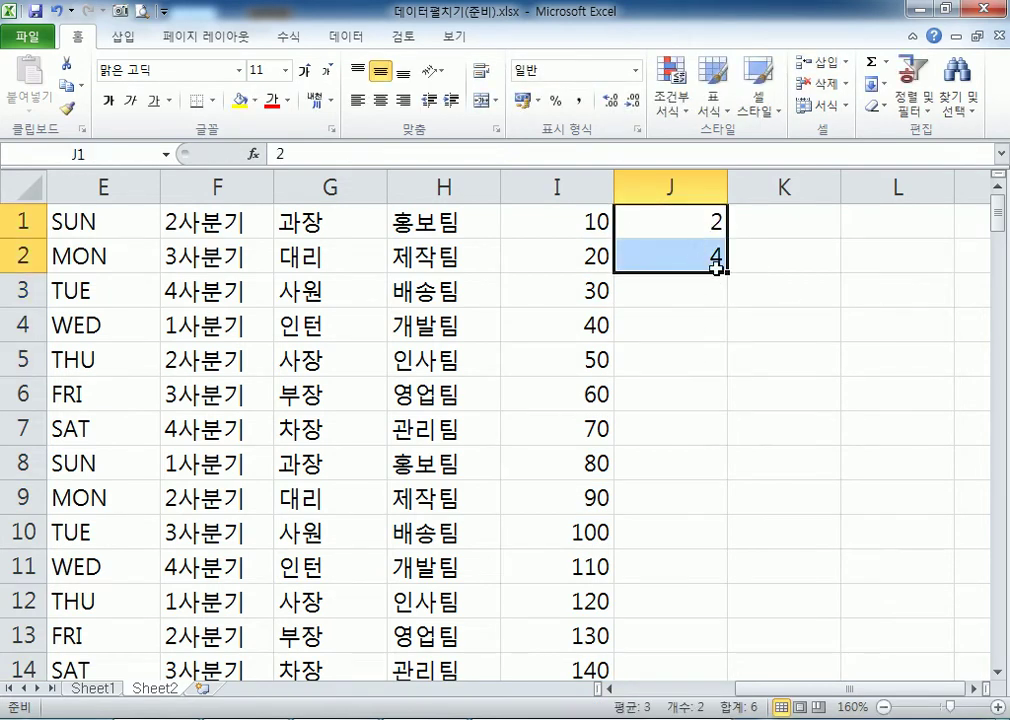
pyautogui.doubleClick(728, 271)
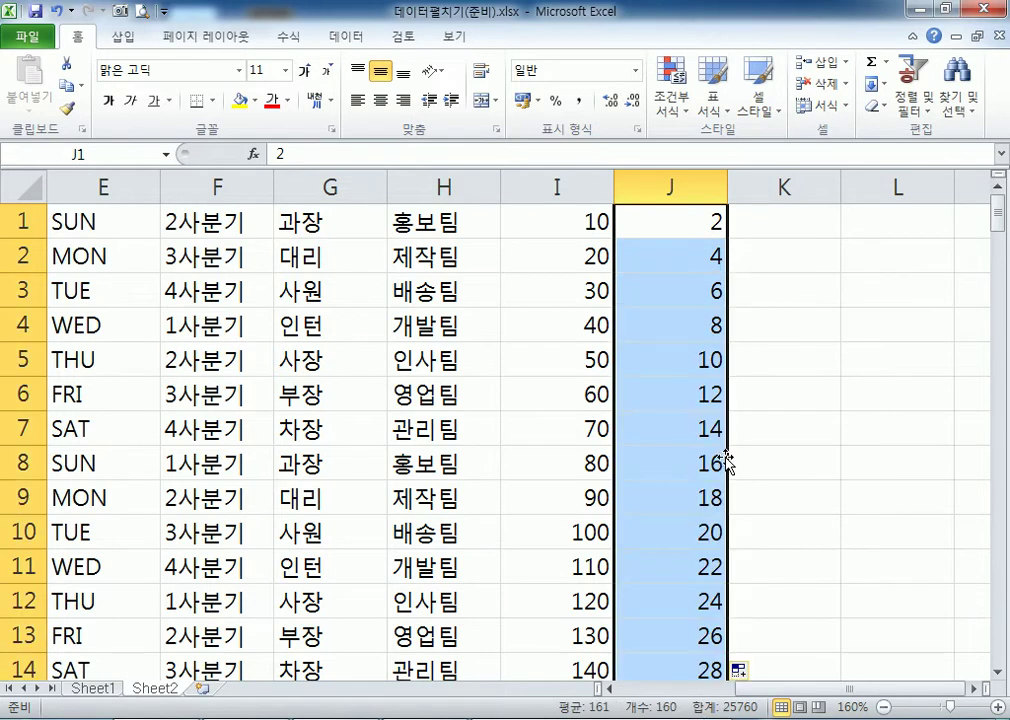
pyautogui.click(798, 223)
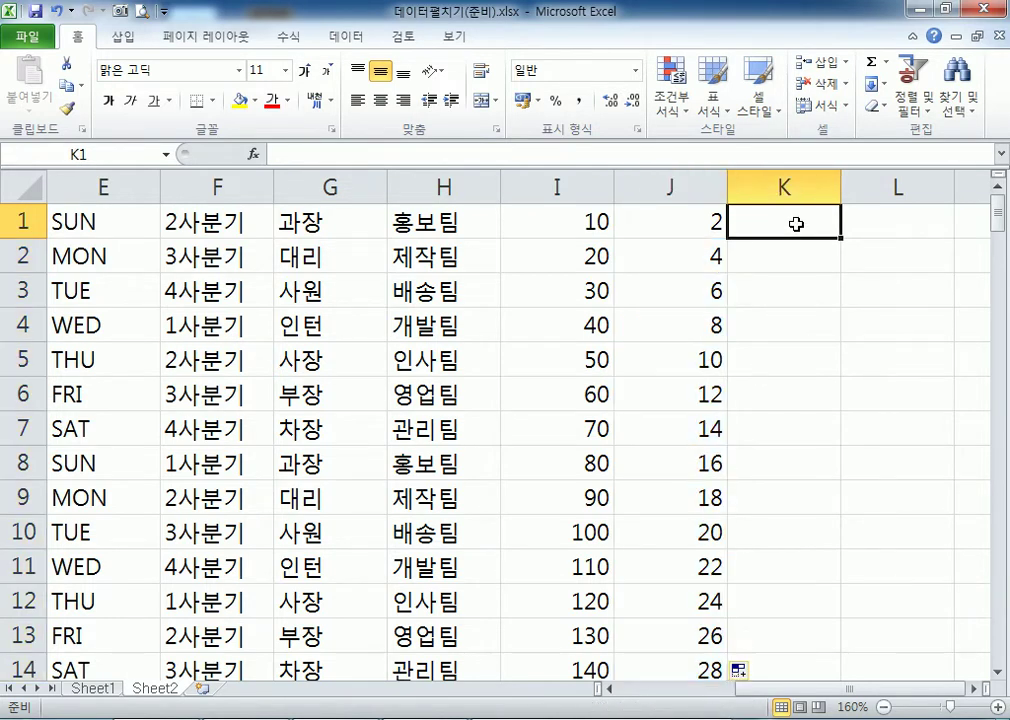
# Enter 1 and 3 in K1:K2, then fill the 1, 3, blank pattern down column K.
pyautogui.write('1')
pyautogui.click(787, 259)
pyautogui.click(786, 282)
pyautogui.click(787, 256)
pyautogui.write('3')
pyautogui.click(785, 289)
pyautogui.moveTo(778, 221); pyautogui.dragTo(779, 300)
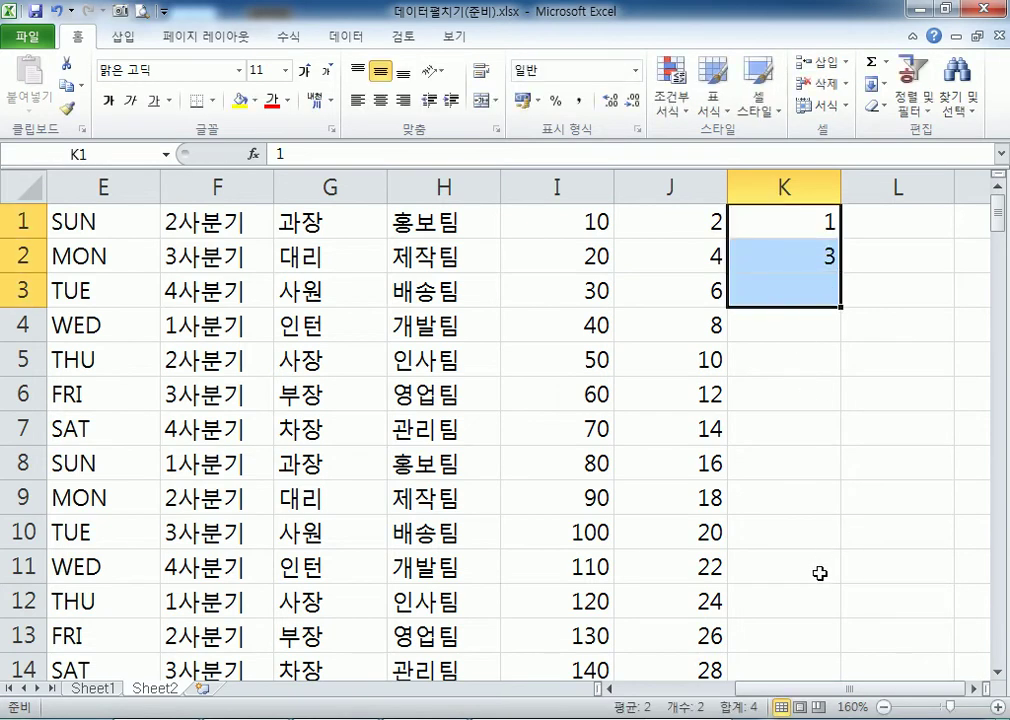
pyautogui.click(783, 327)
pyautogui.click(782, 356)
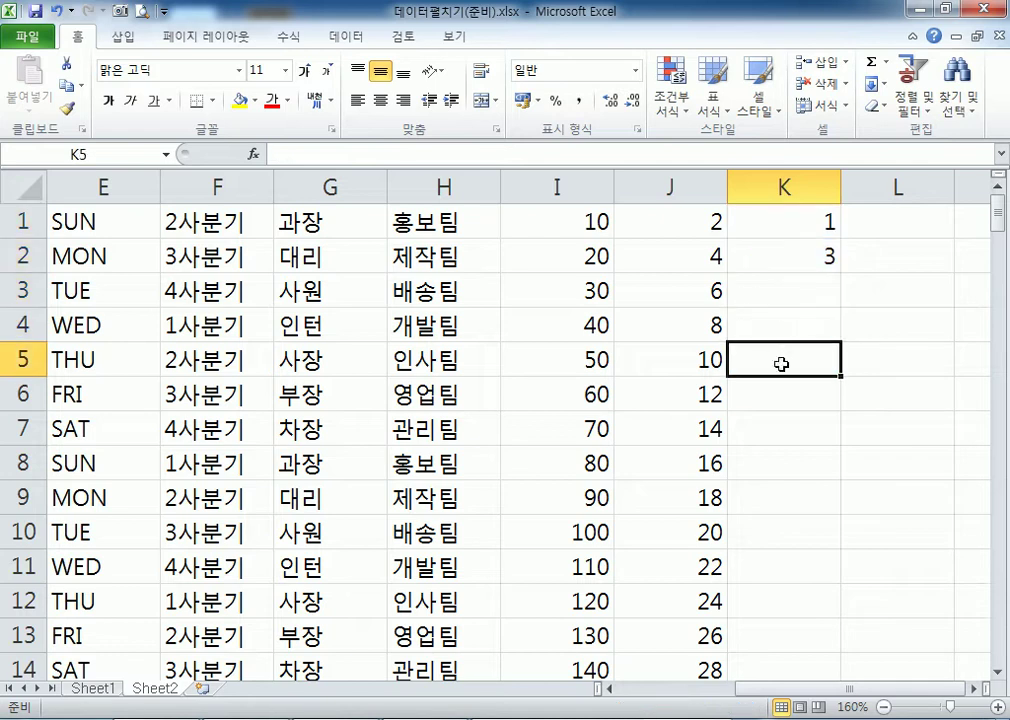
pyautogui.click(781, 384)
pyautogui.moveTo(788, 222); pyautogui.dragTo(797, 295)
pyautogui.doubleClick(842, 307)
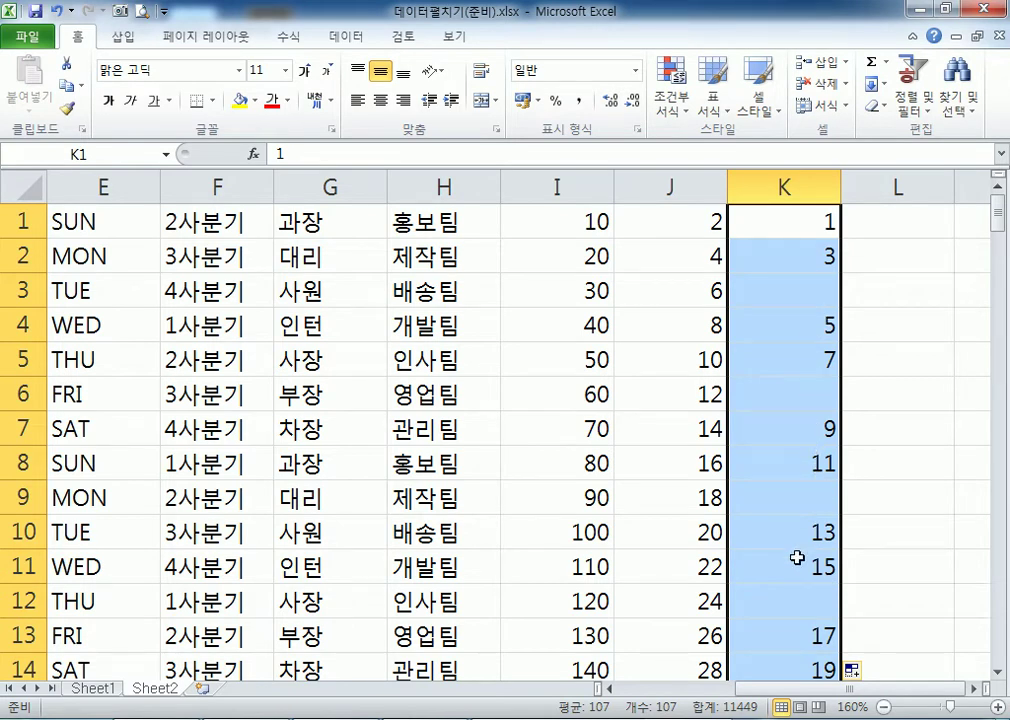
# Enter 1 in cell L1 and leave L1 selected.
pyautogui.click(974, 689)
pyautogui.click(974, 689)
pyautogui.click(974, 689)
pyautogui.click(974, 689)
pyautogui.click(494, 234)
pyautogui.write('1')
pyautogui.press('Return')
pyautogui.click(444, 215)
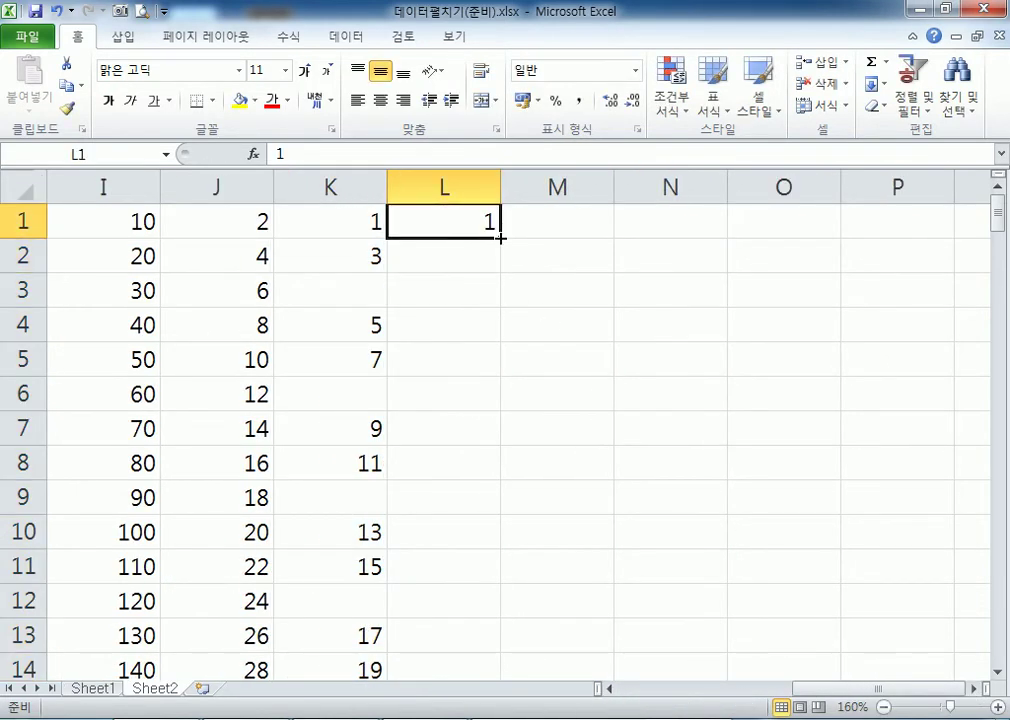
# Fill column L with 1s and make M1:M12 a series counting 1 to 12.
pyautogui.doubleClick(500, 238)
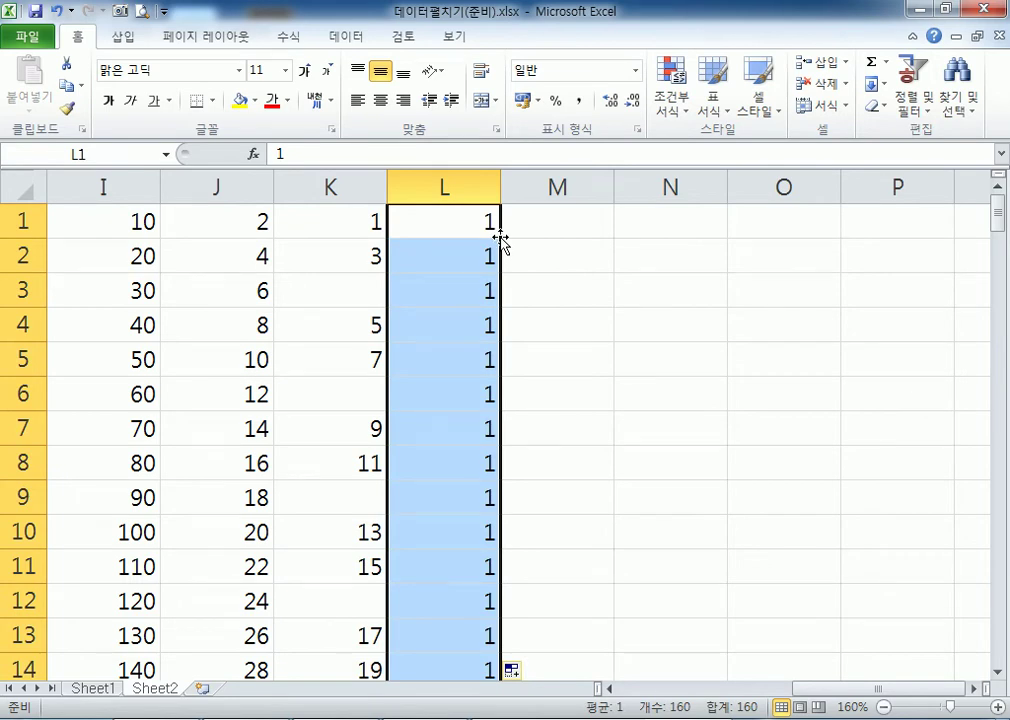
pyautogui.click(555, 226)
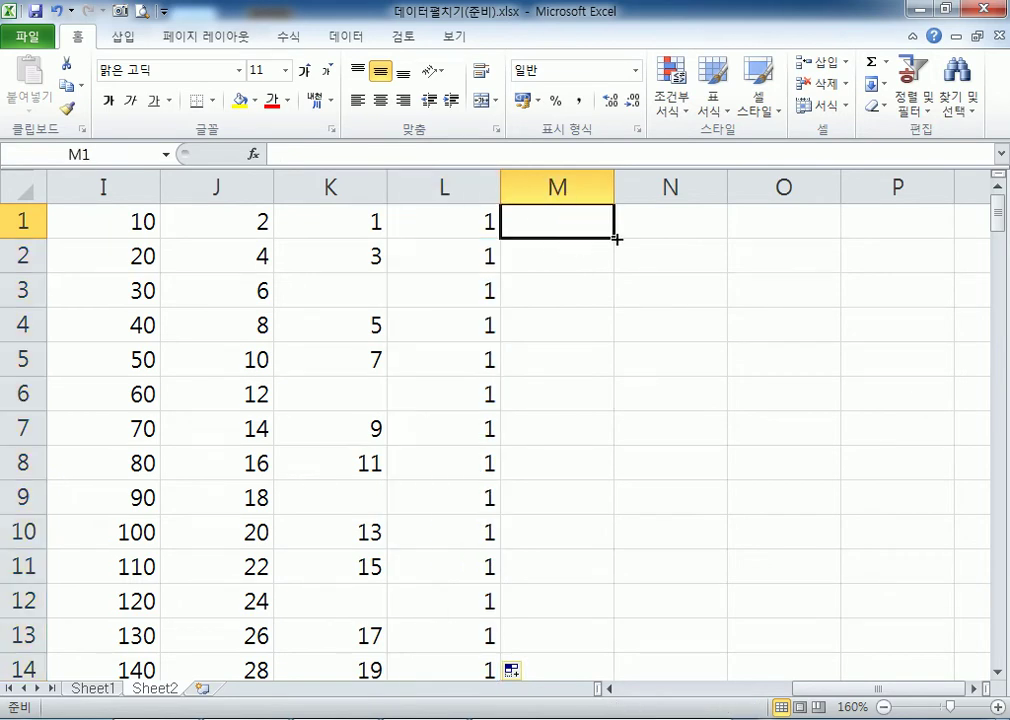
pyautogui.write('1')
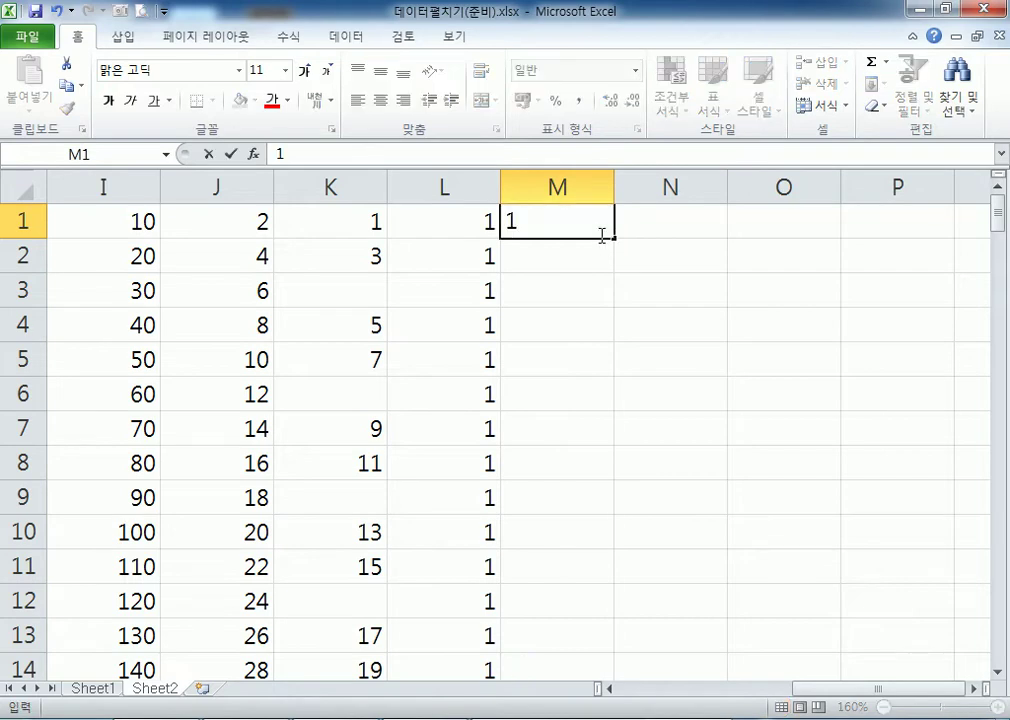
pyautogui.moveTo(613, 239); pyautogui.dragTo(610, 668)
pyautogui.click(598, 494)
pyautogui.click(592, 499)
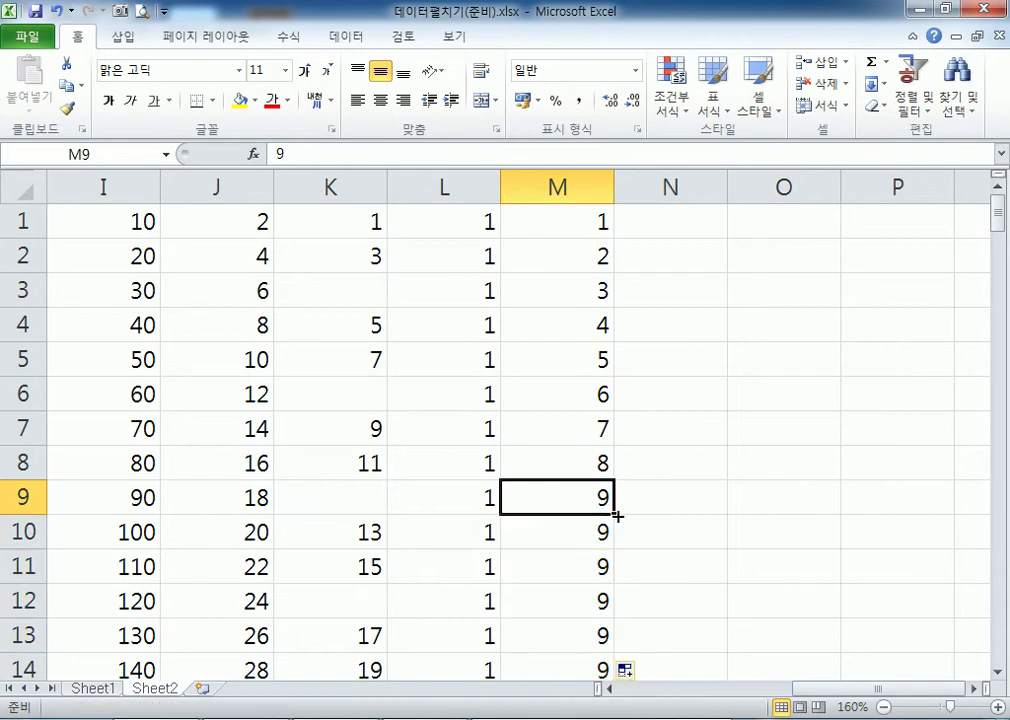
pyautogui.hotkey('ctrl', 'z')
pyautogui.moveTo(613, 513); pyautogui.dragTo(617, 622)
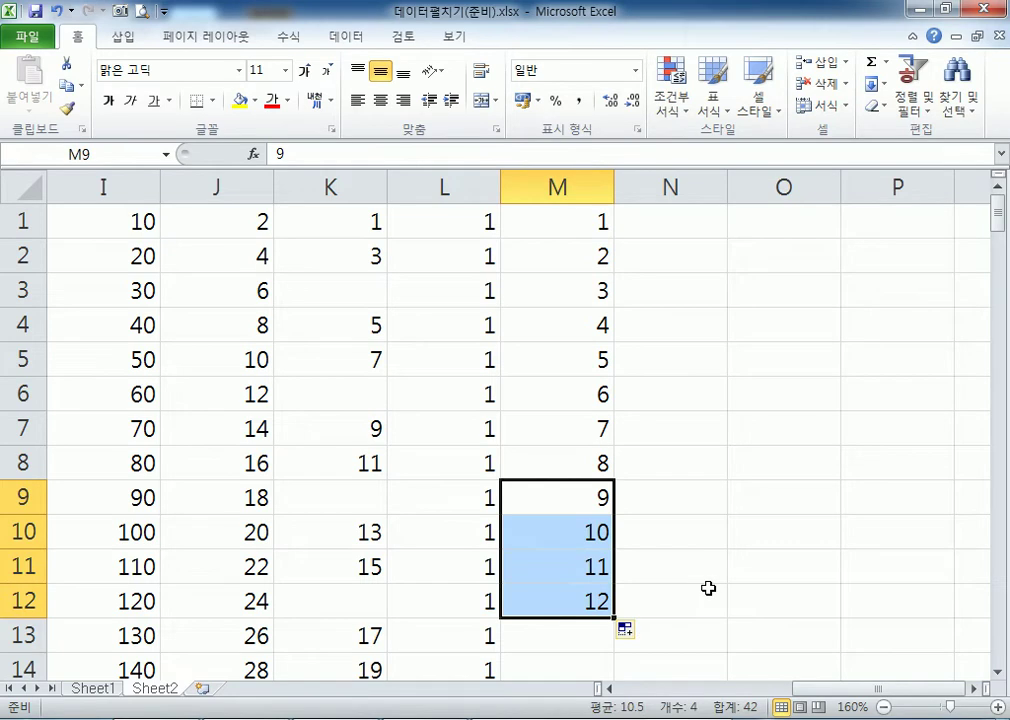
pyautogui.click(568, 218)
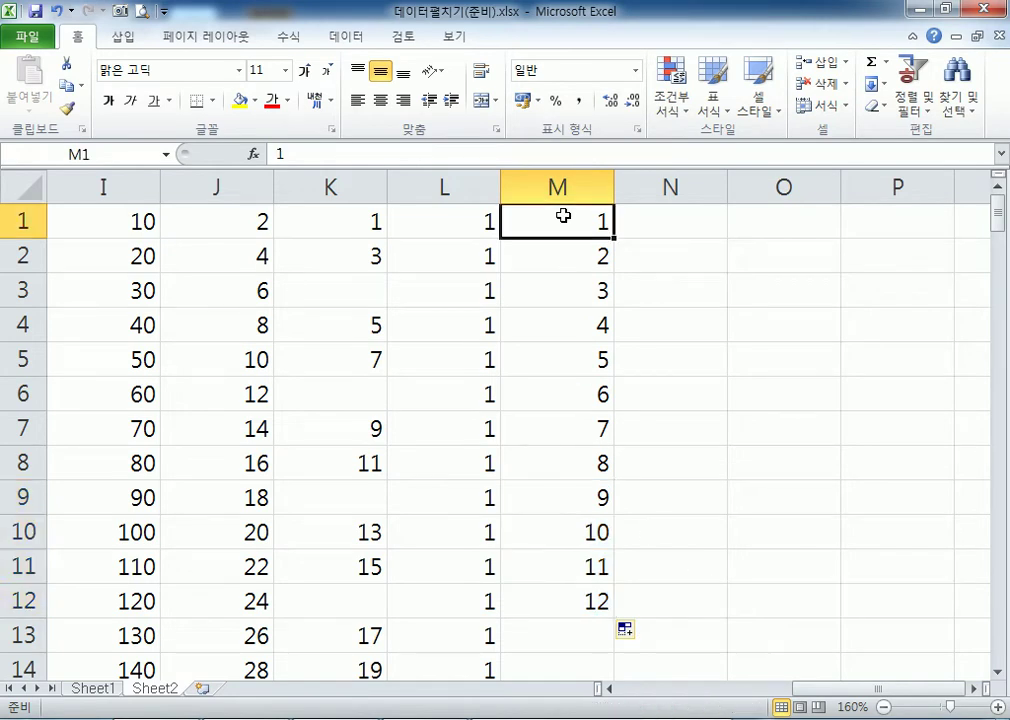
# Enter 15 in N1 and extend it as a series from 15 to 26 down N1:N12.
pyautogui.click(659, 222)
pyautogui.write('15')
pyautogui.press('Return')
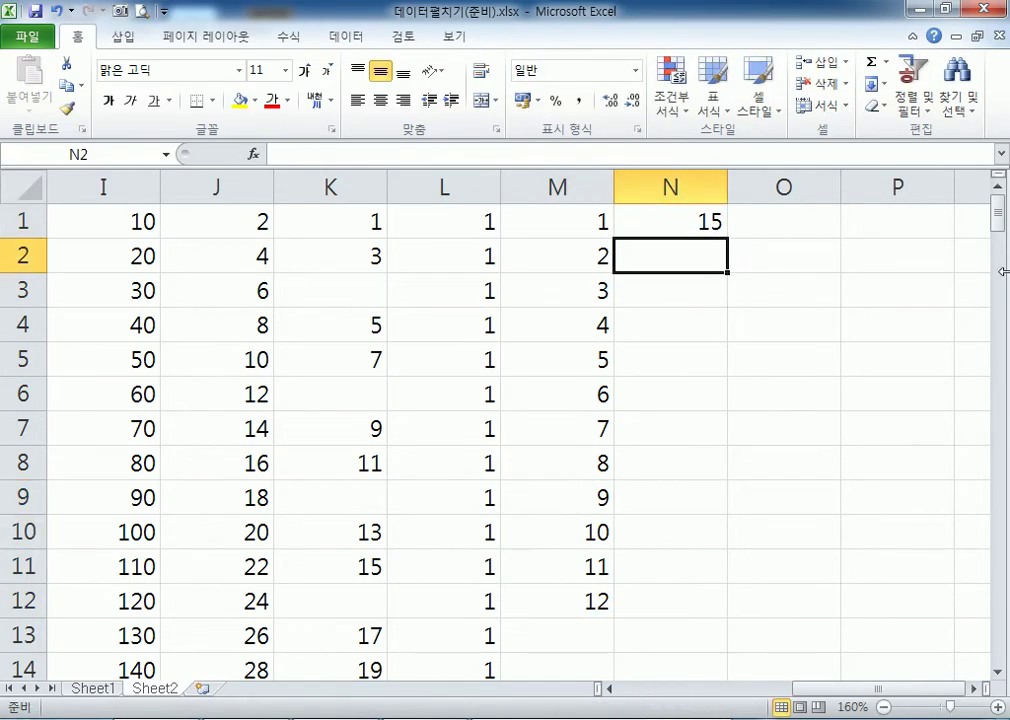
pyautogui.write('16')
pyautogui.press('Return')
pyautogui.write('17')
pyautogui.press('Return')
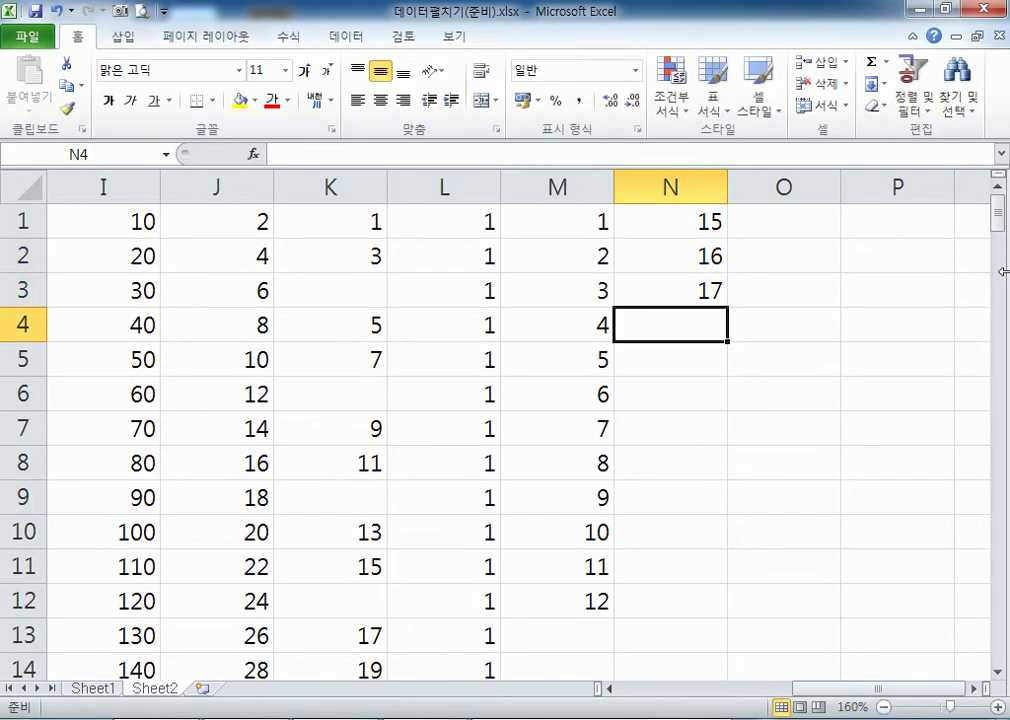
pyautogui.moveTo(700, 256); pyautogui.dragTo(701, 288)
pyautogui.press('Delete')
pyautogui.click(705, 222)
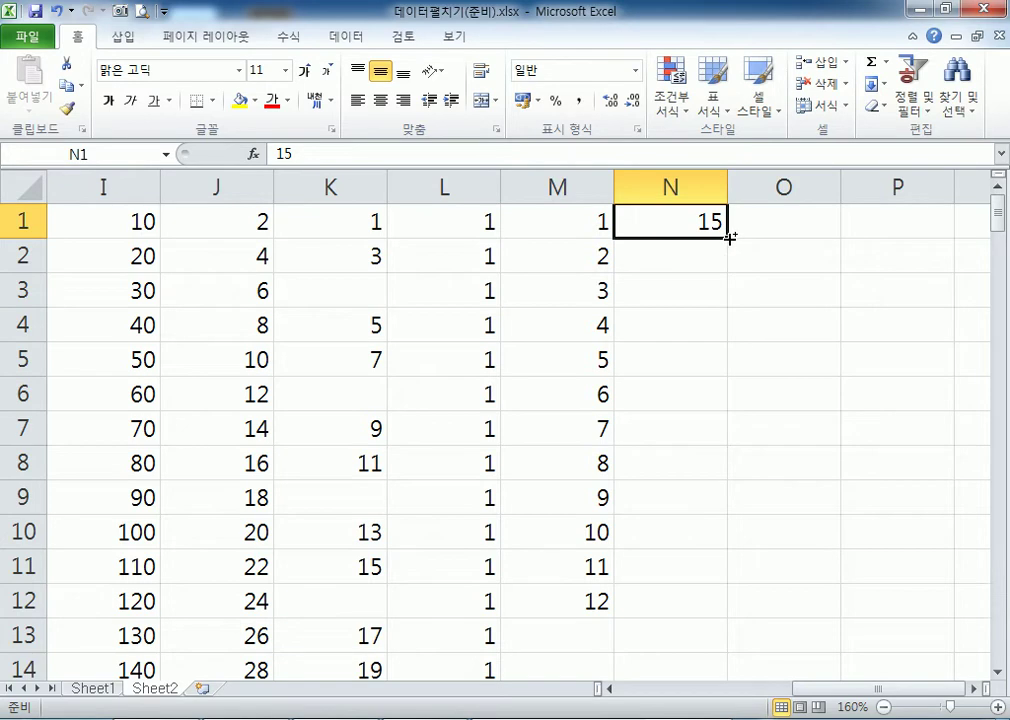
pyautogui.moveTo(729, 238); pyautogui.dragTo(729, 617)
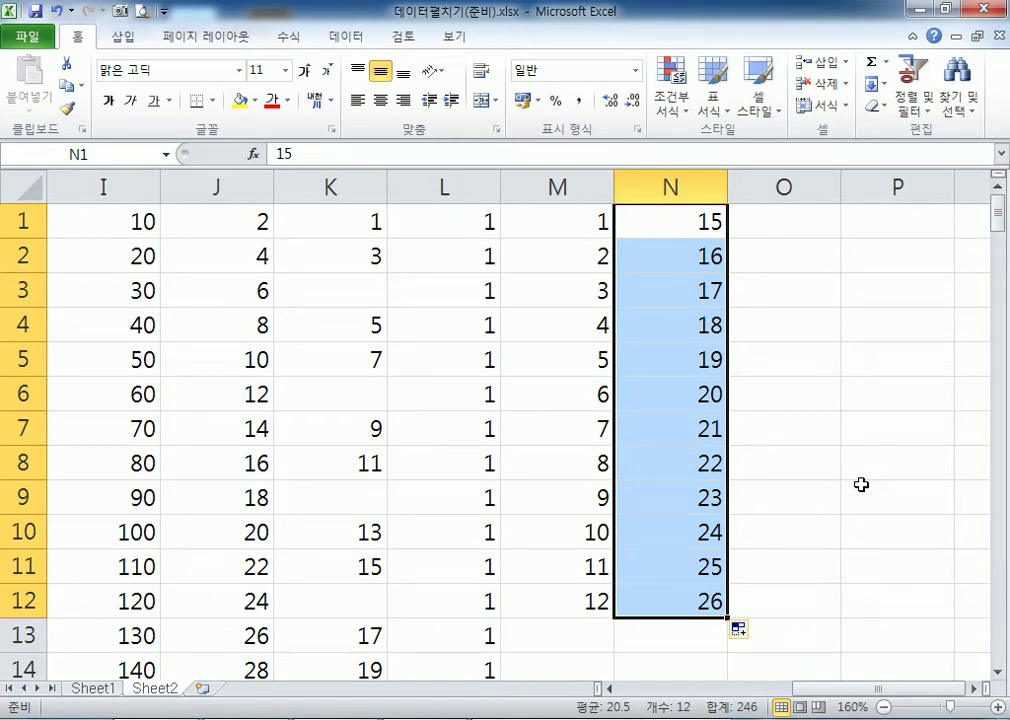
pyautogui.click(973, 689)
pyautogui.click(973, 689)
pyautogui.click(570, 228)
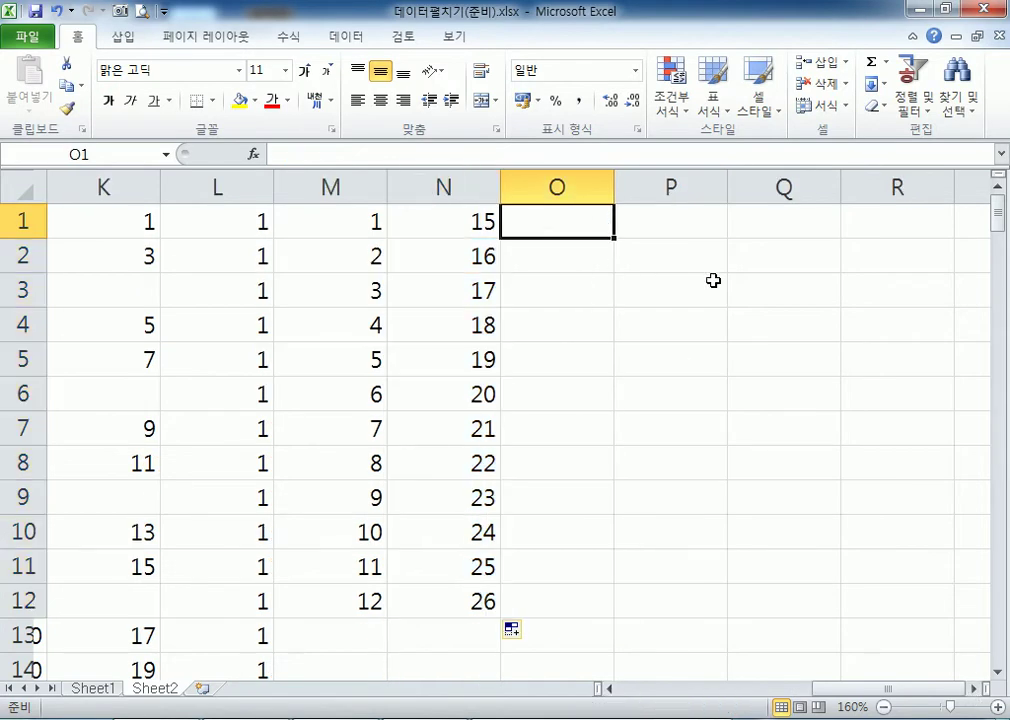
# Type 홍보1팀 in O1 and fill O1:O12 with 홍보1팀 through 홍보12팀.
pyautogui.write('홍보1')
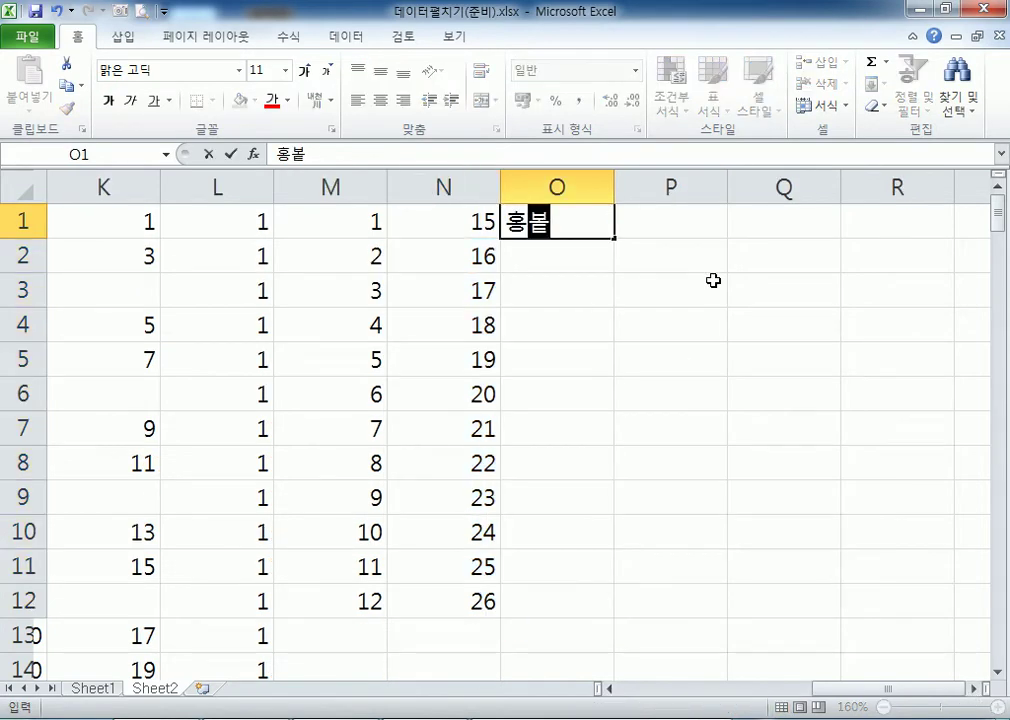
pyautogui.write('팀')
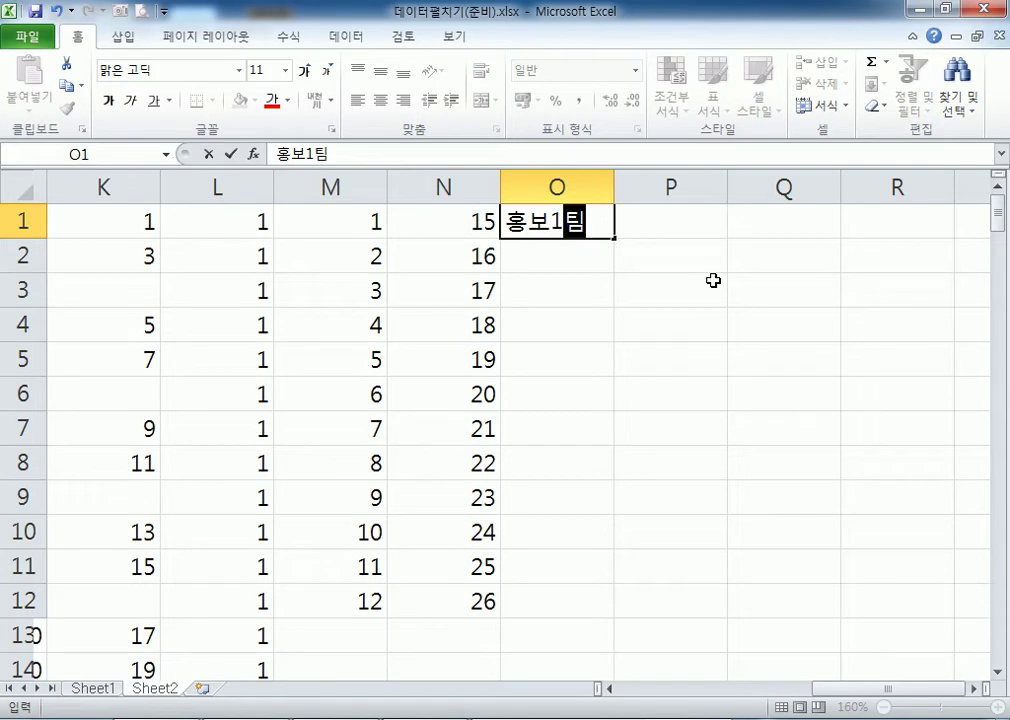
pyautogui.press('Return')
pyautogui.click(591, 221)
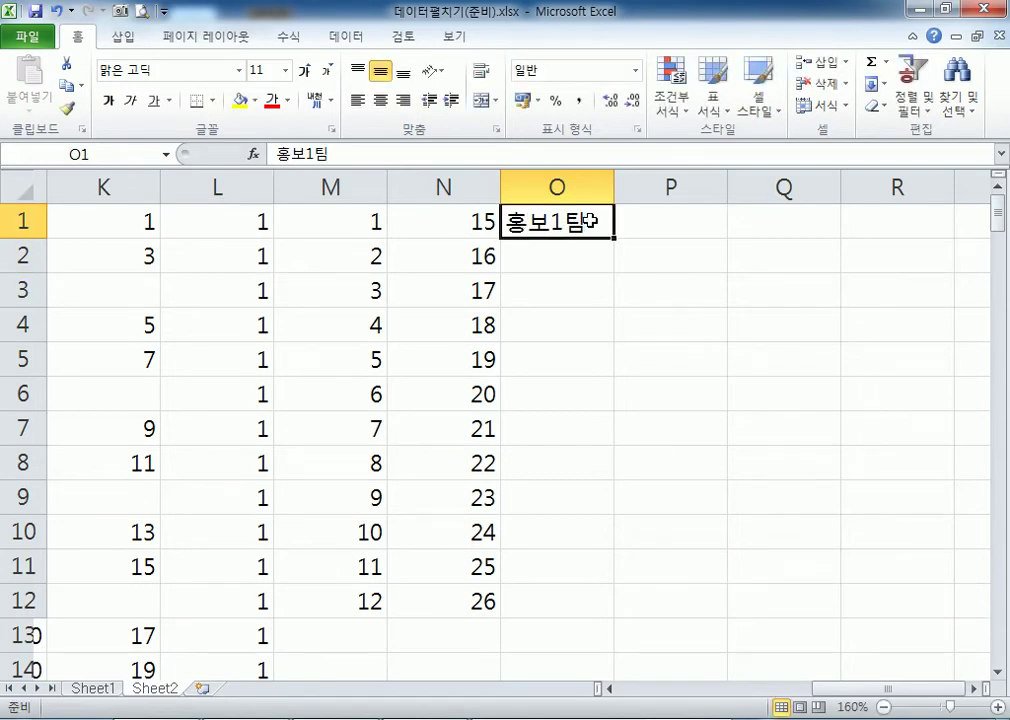
pyautogui.moveTo(613, 238); pyautogui.dragTo(628, 614)
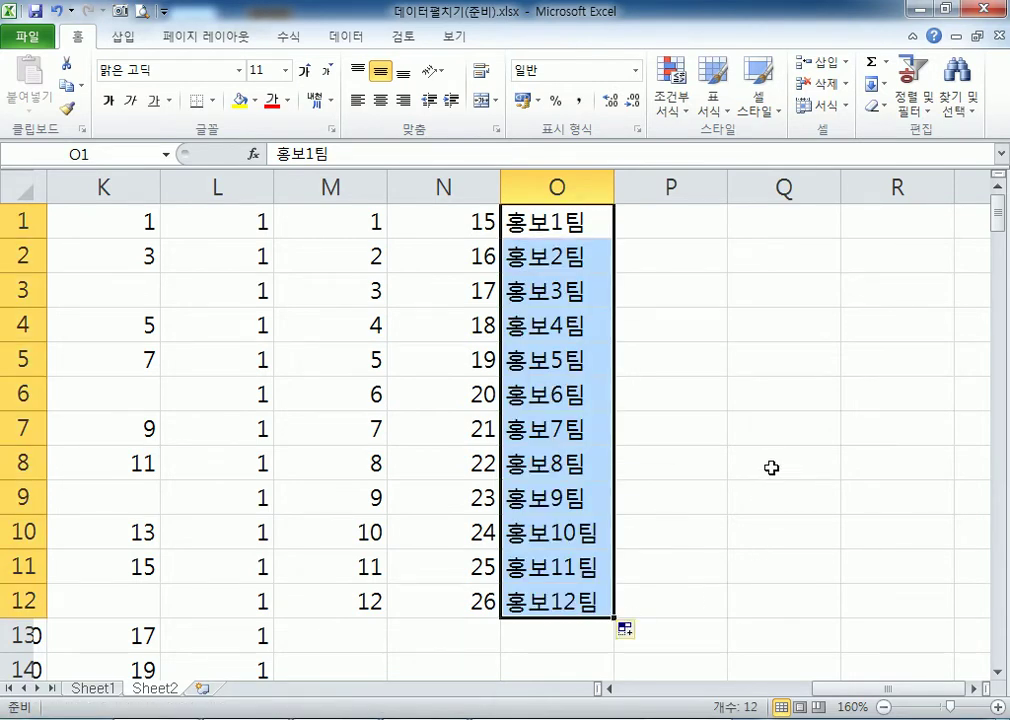
# Enter 홍보1팀 in P1 and copy it unchanged down P1:P12.
pyautogui.click(672, 230)
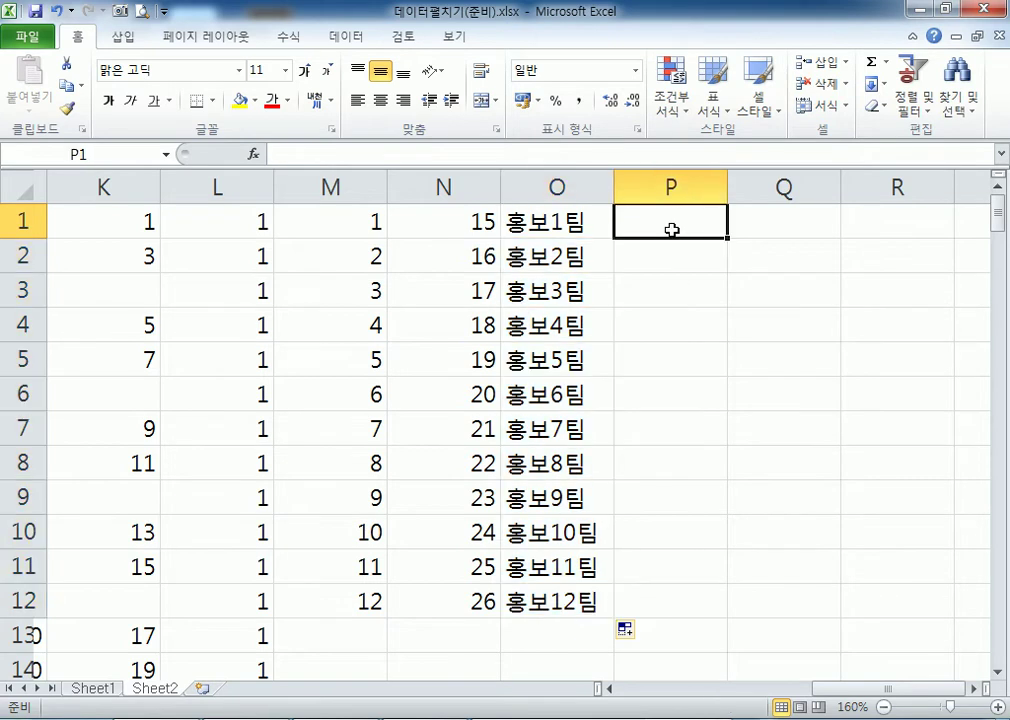
pyautogui.write('홍보1팀')
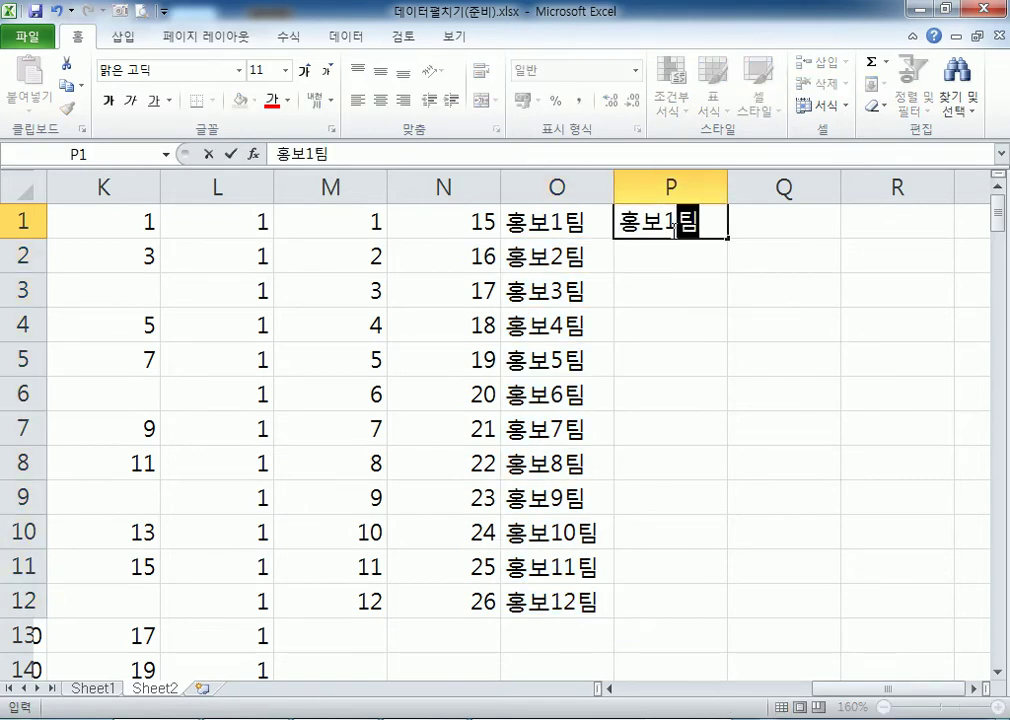
pyautogui.press('Return')
pyautogui.click(710, 220)
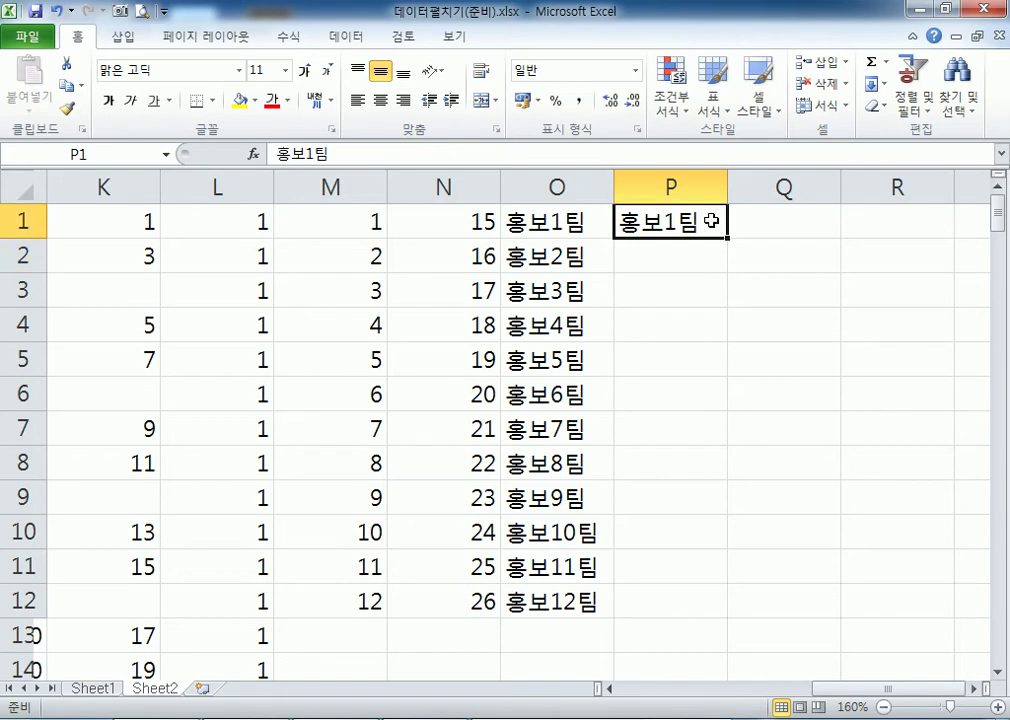
pyautogui.moveTo(729, 238); pyautogui.dragTo(733, 610)
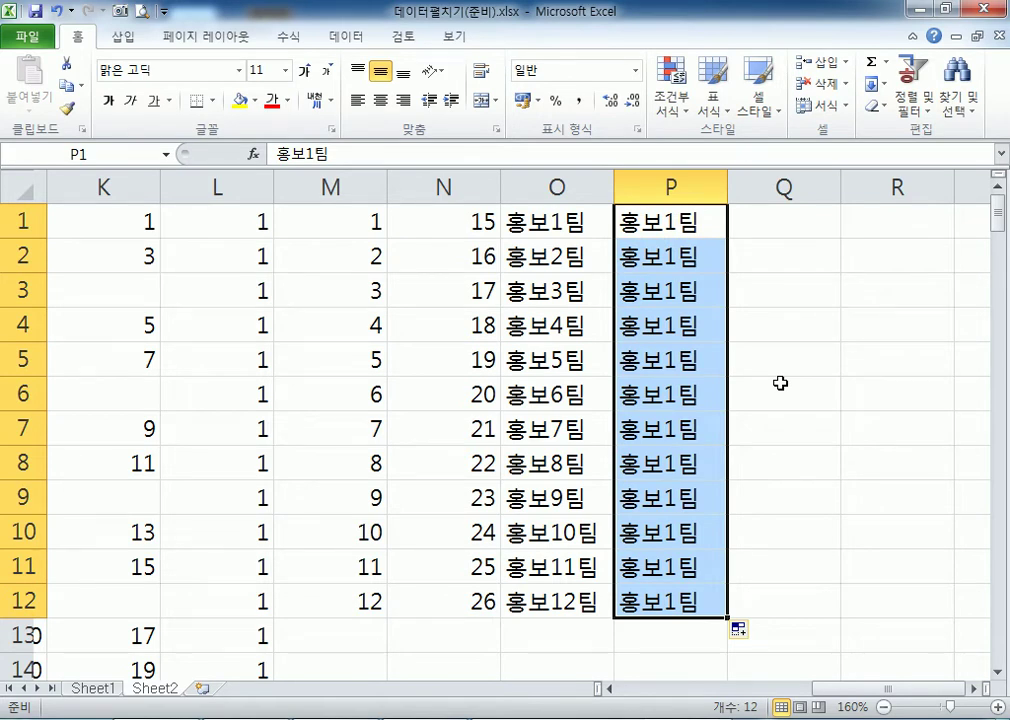
pyautogui.click(676, 220)
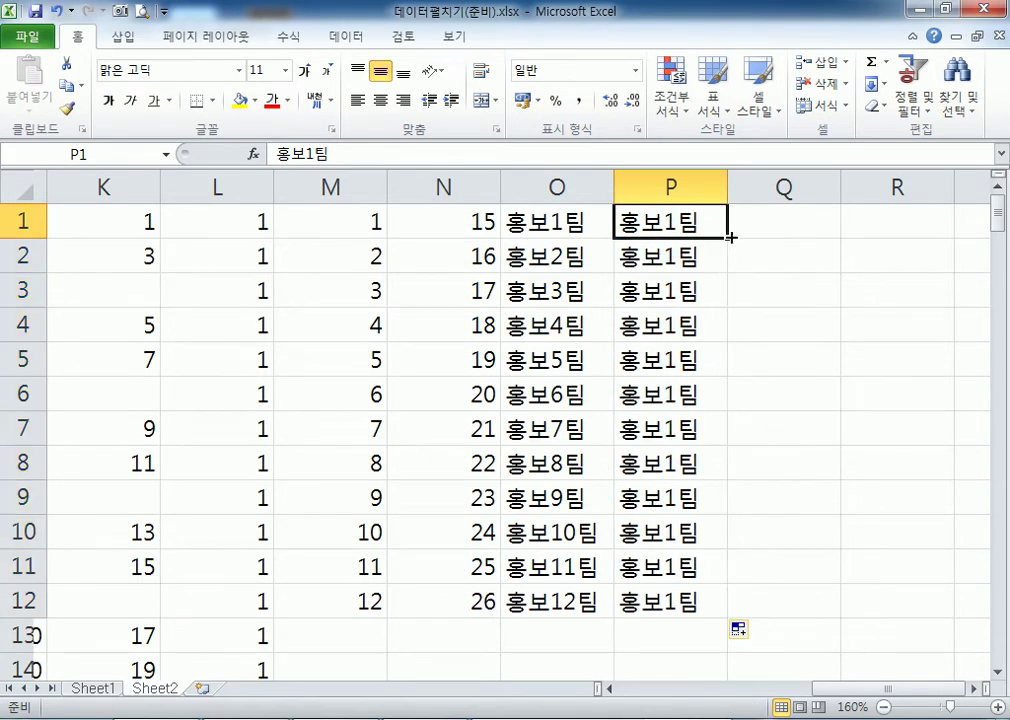
pyautogui.moveTo(582, 223)
pyautogui.mouseDown()
pyautogui.moveTo(582, 289)
pyautogui.moveTo(591, 228)
pyautogui.mouseUp()
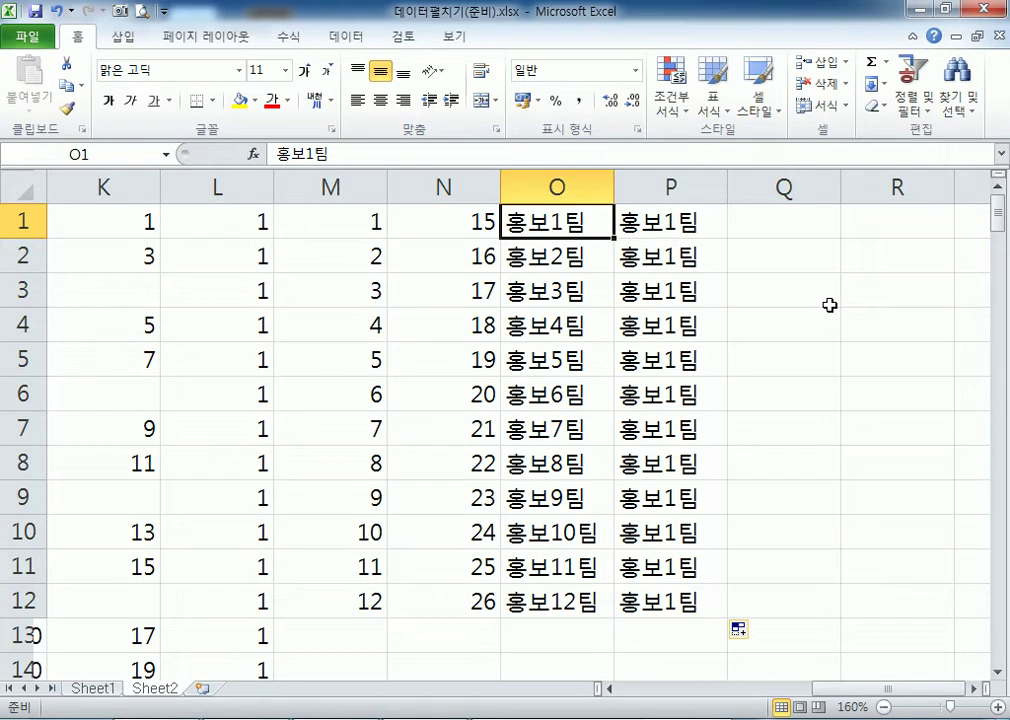
pyautogui.click(700, 226)
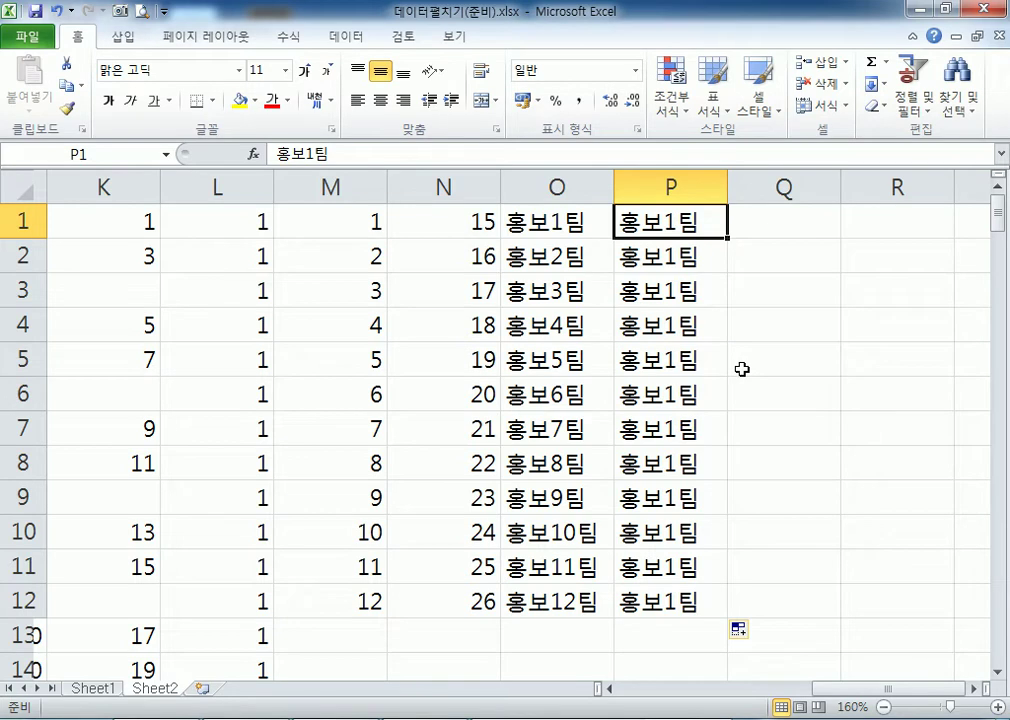
# Enter 86아시안88올림픽 in Q1, widen column Q, and fill Q1:Q12 through 86아시안99올림픽.
pyautogui.click(805, 223)
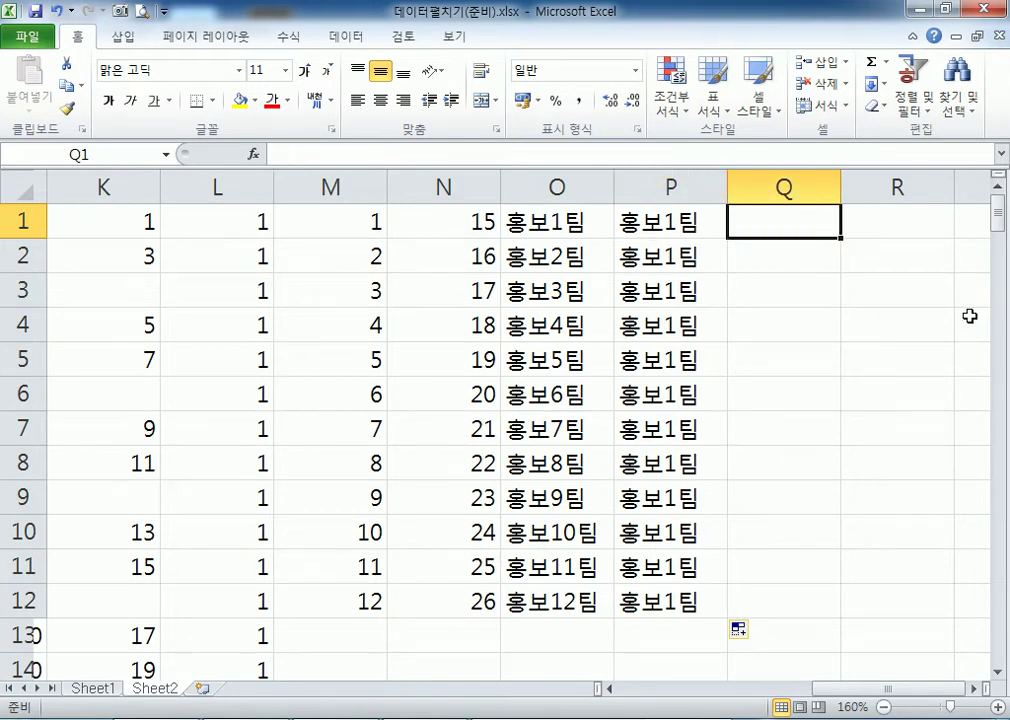
pyautogui.write('86아시안')
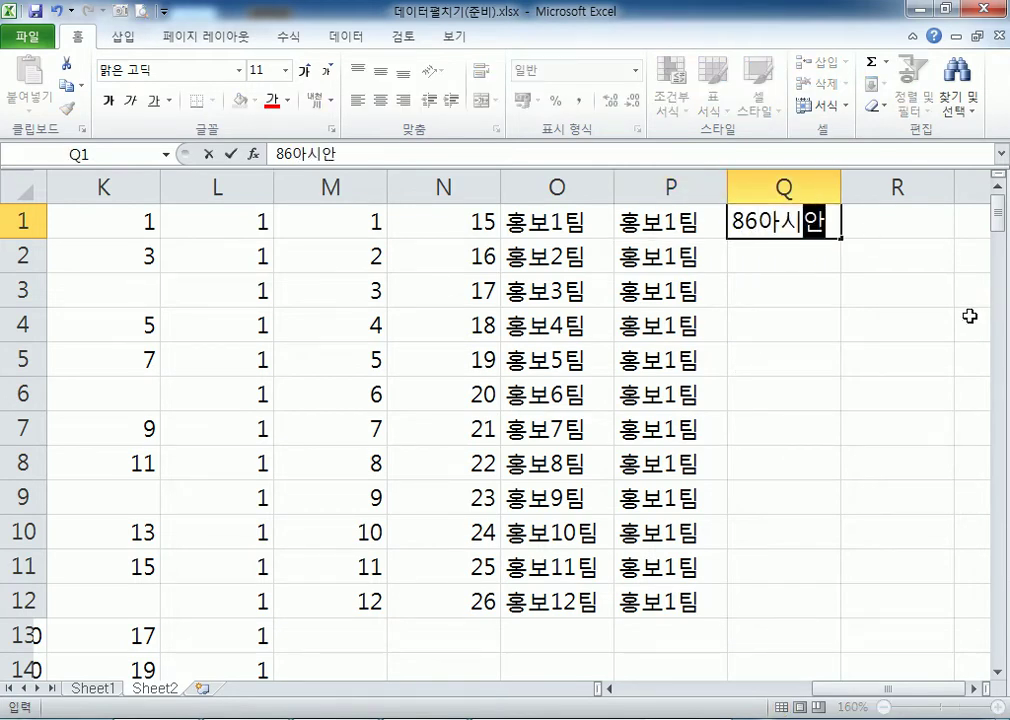
pyautogui.write('88올림')
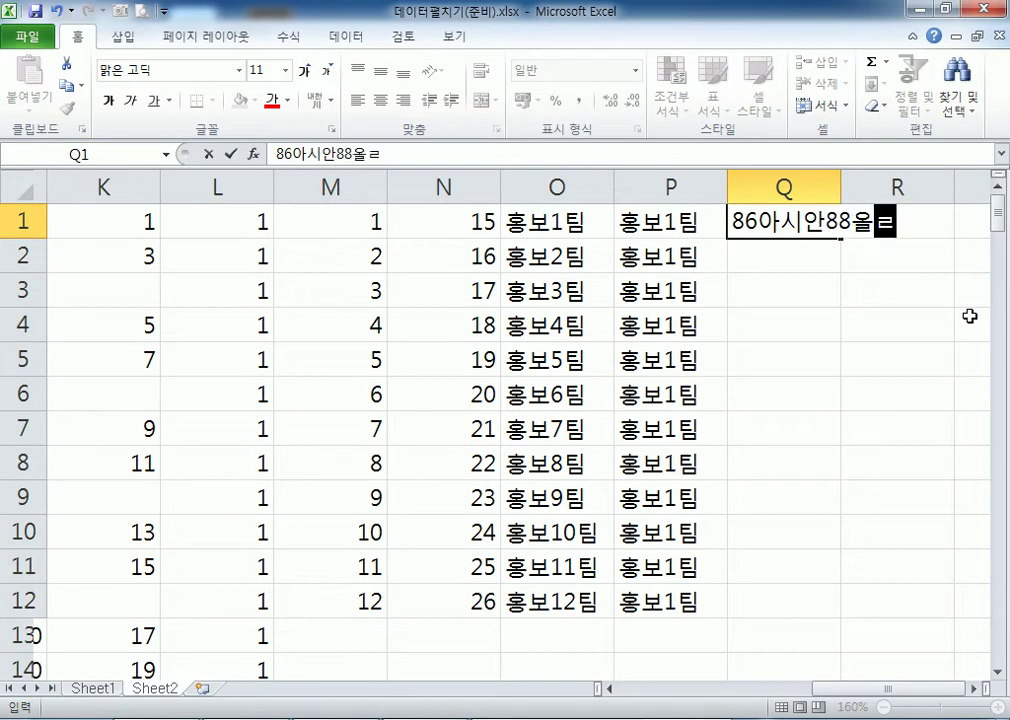
pyautogui.write('픽')
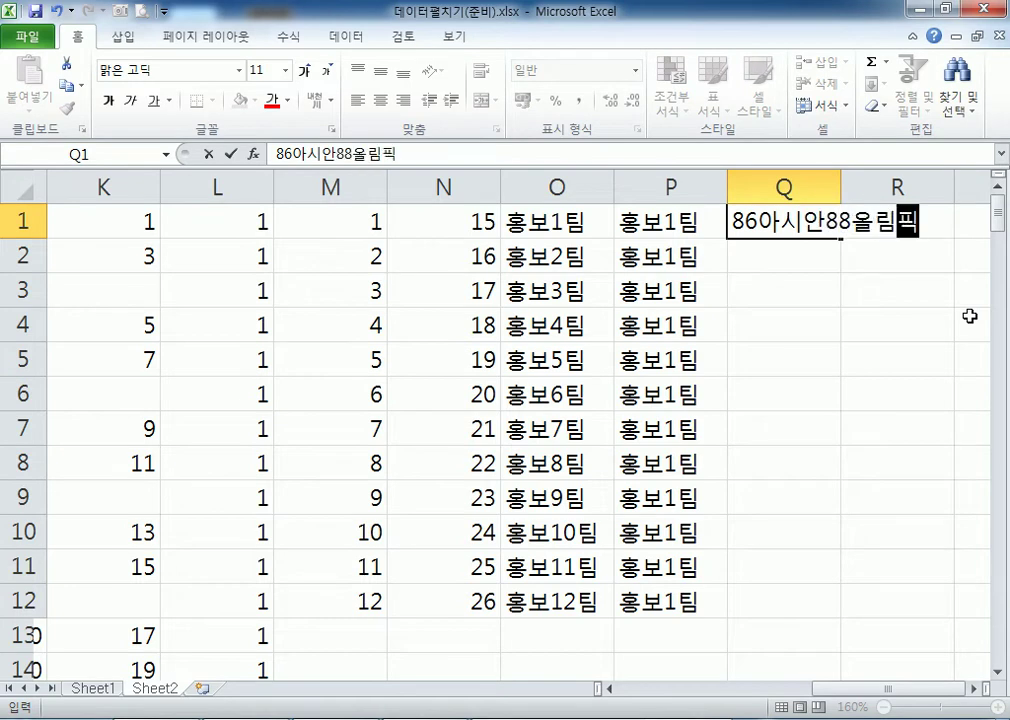
pyautogui.press('Return')
pyautogui.moveTo(840, 178); pyautogui.dragTo(949, 178)
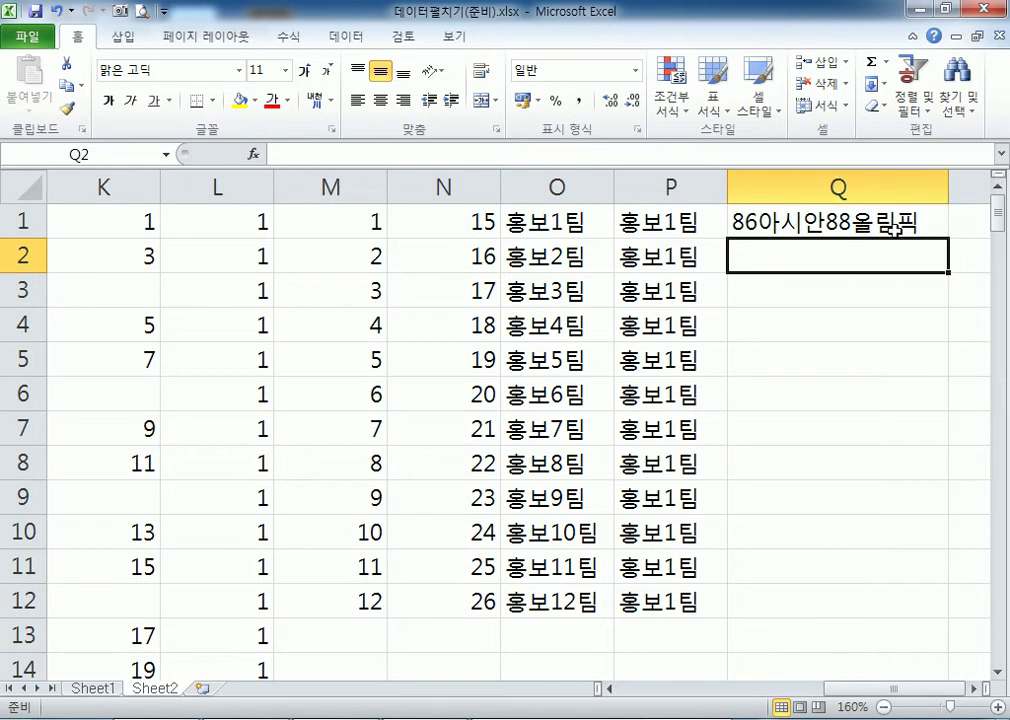
pyautogui.click(938, 232)
pyautogui.moveTo(947, 239); pyautogui.dragTo(950, 612)
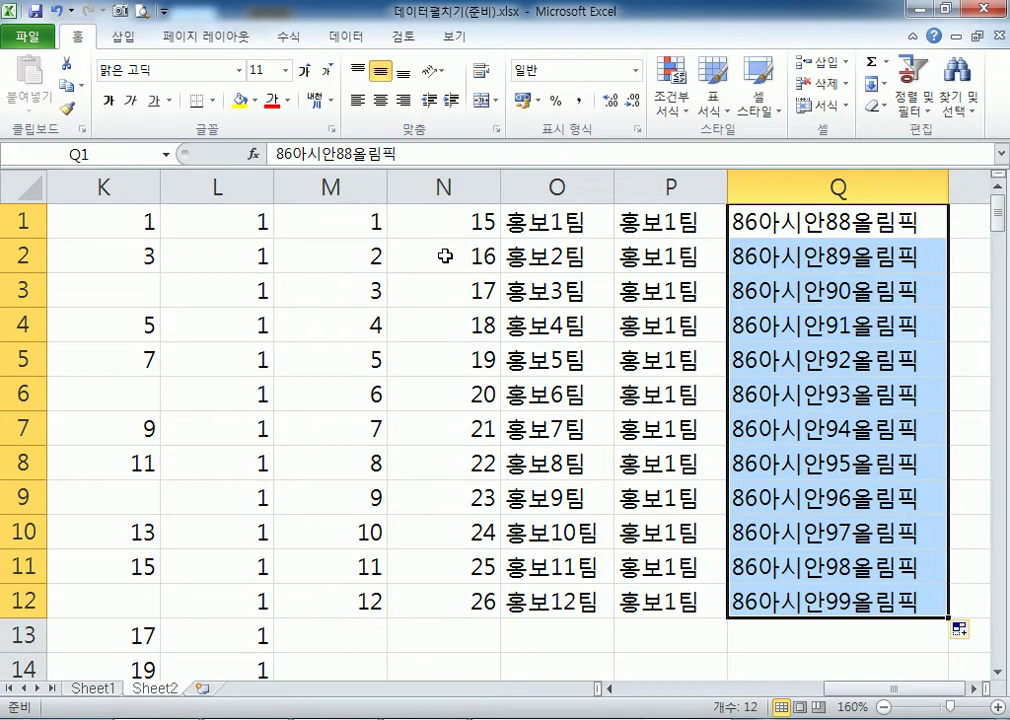
pyautogui.click(773, 221)
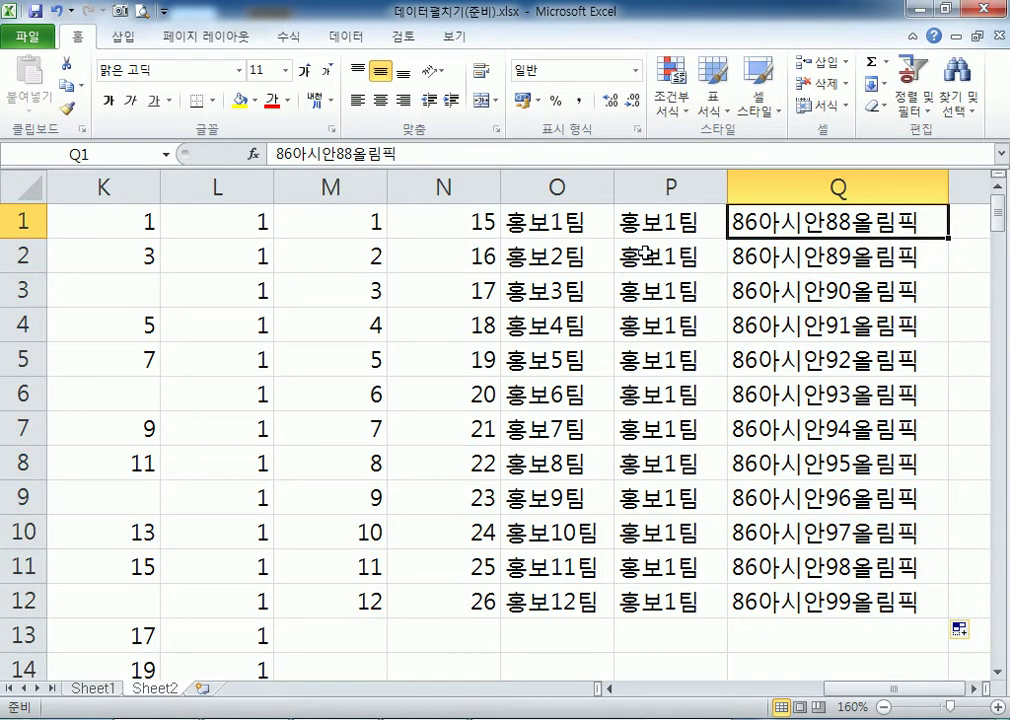
# Check the O1 and N2 entries, then bring up the Windows Start menu.
pyautogui.click(557, 222)
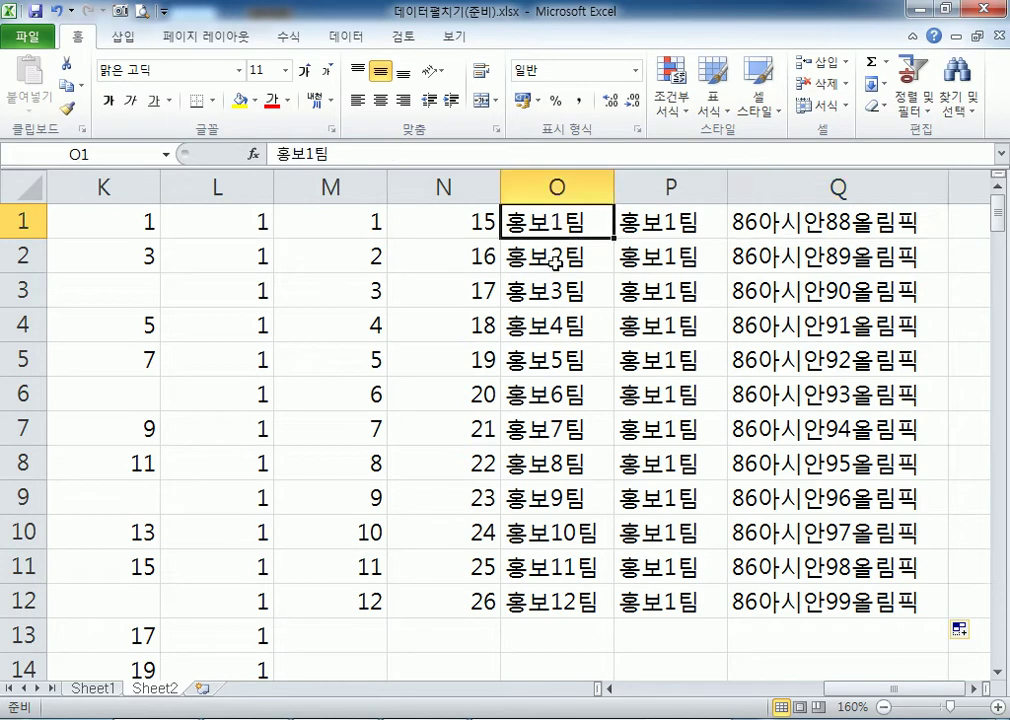
pyautogui.click(447, 256)
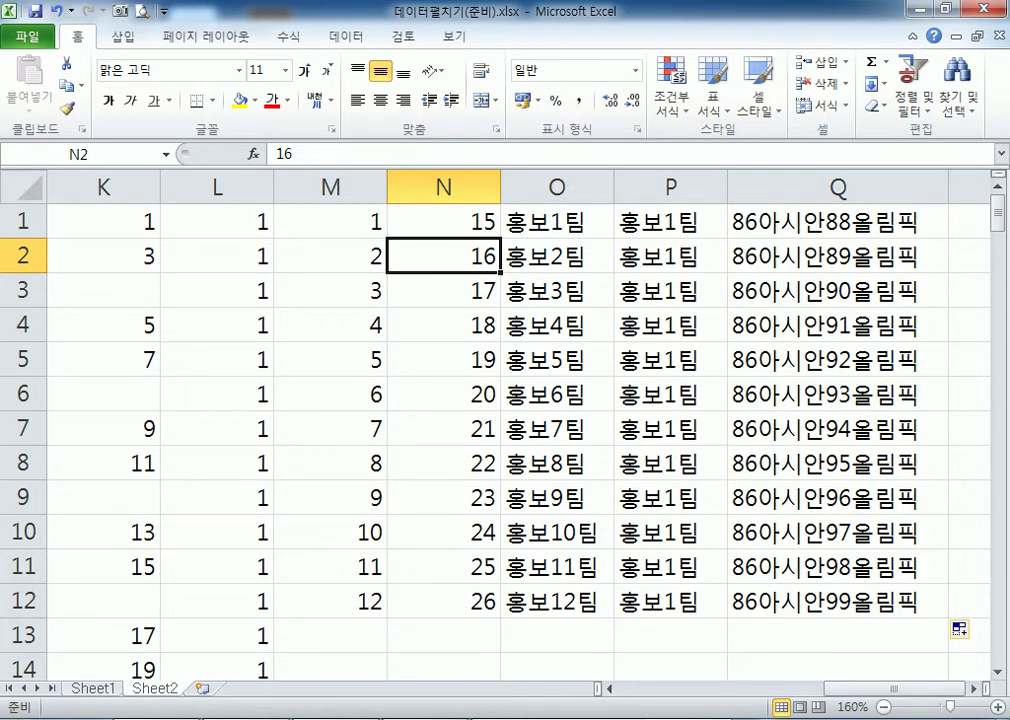
pyautogui.press('super')
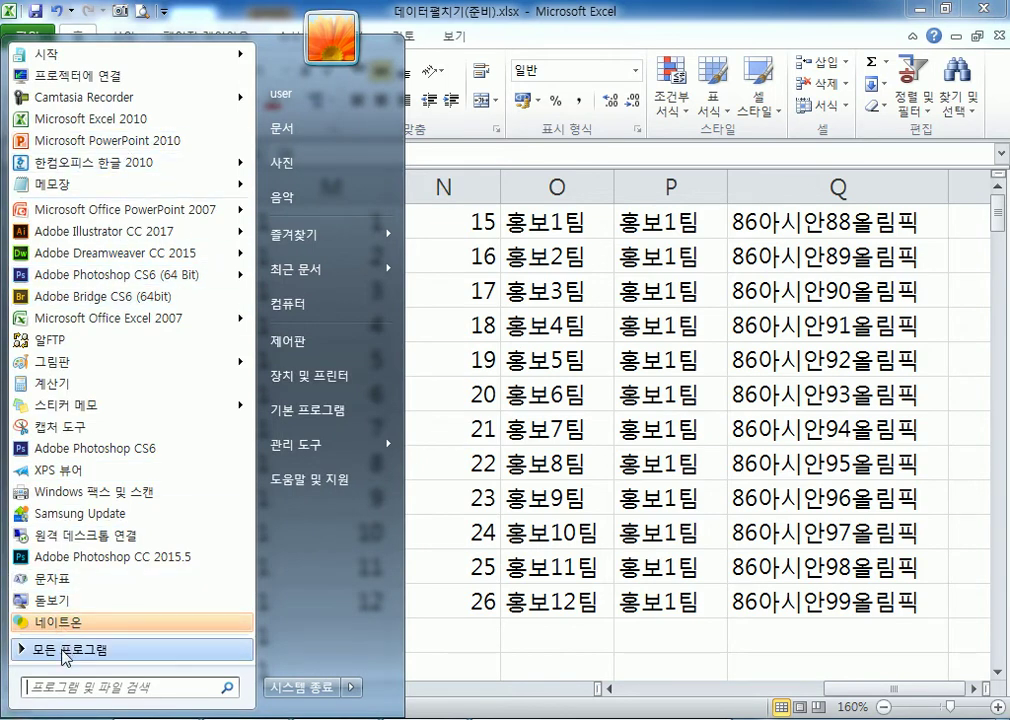
# Launch Excel 2007 with a blank Book1, enlarge its window, and show the recent-documents menu.
pyautogui.click(60, 649)
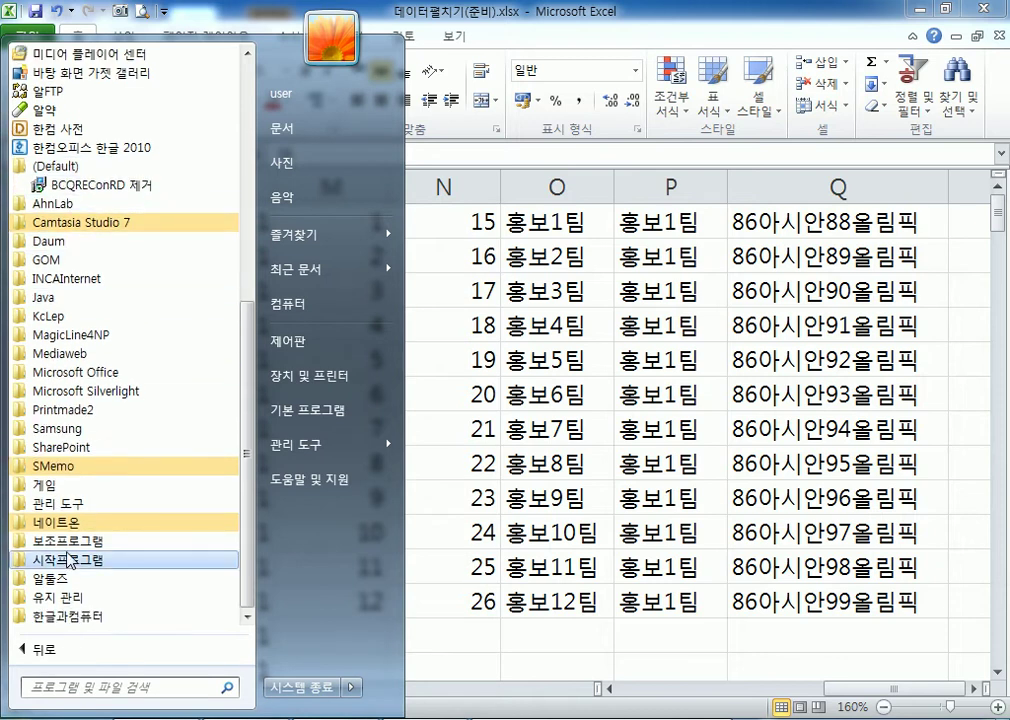
pyautogui.click(70, 372)
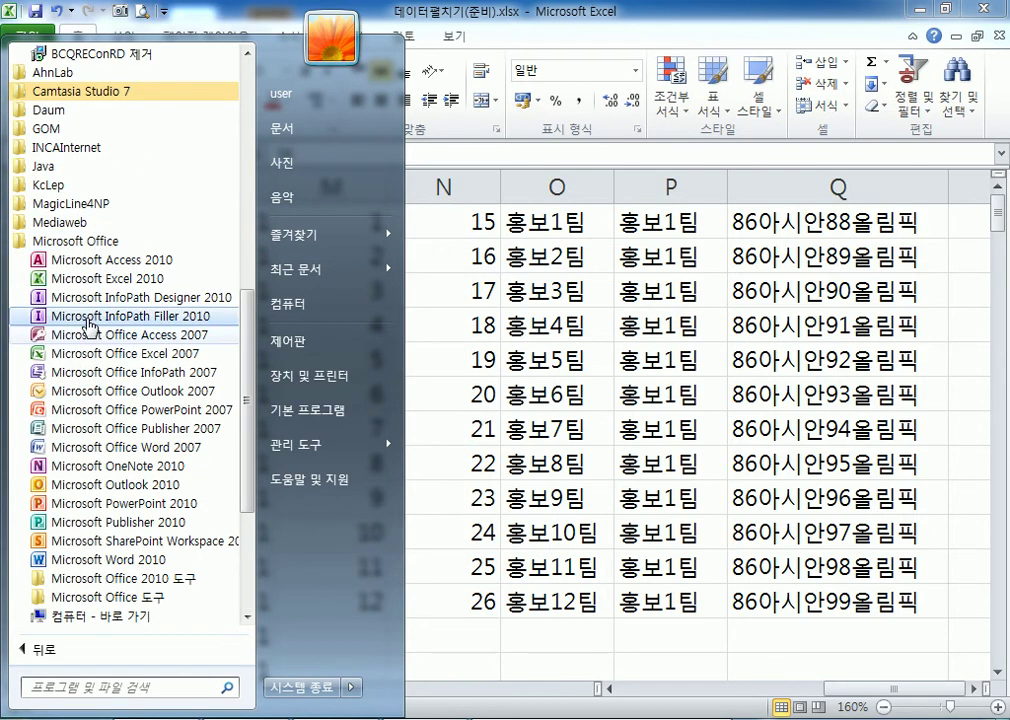
pyautogui.click(170, 354)
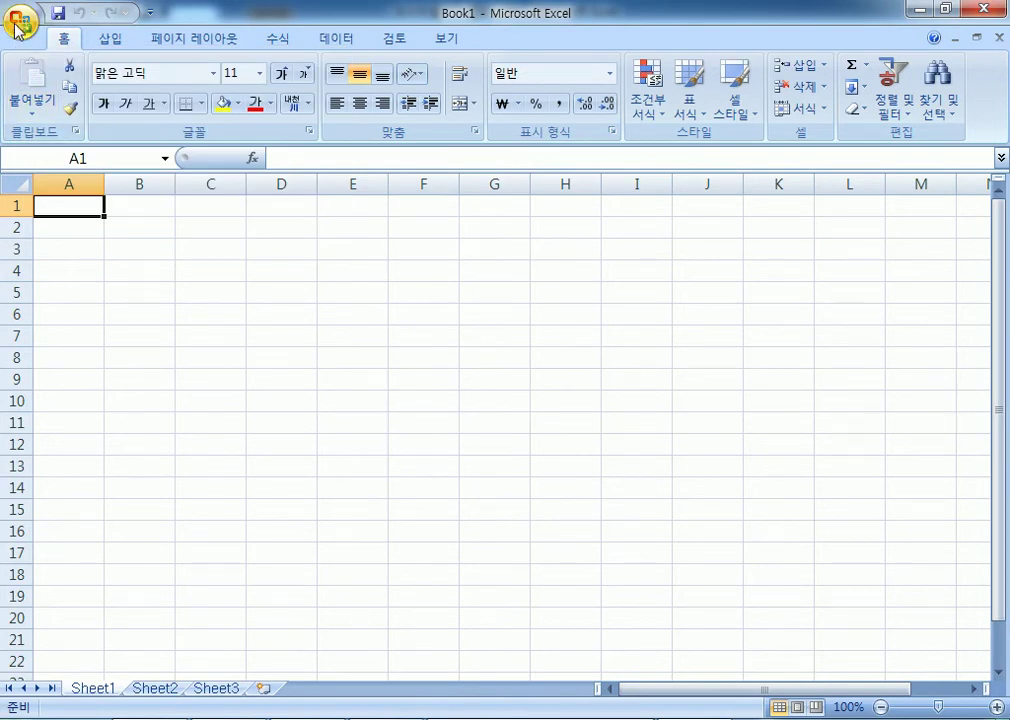
pyautogui.doubleClick(268, 18)
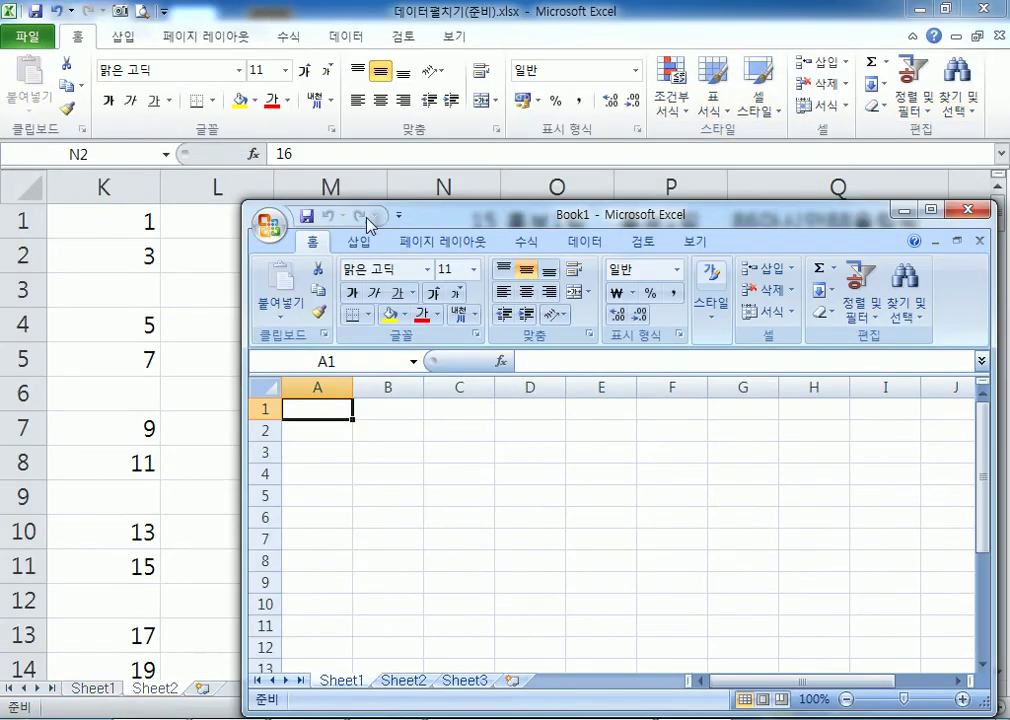
pyautogui.moveTo(244, 232); pyautogui.dragTo(5, 86)
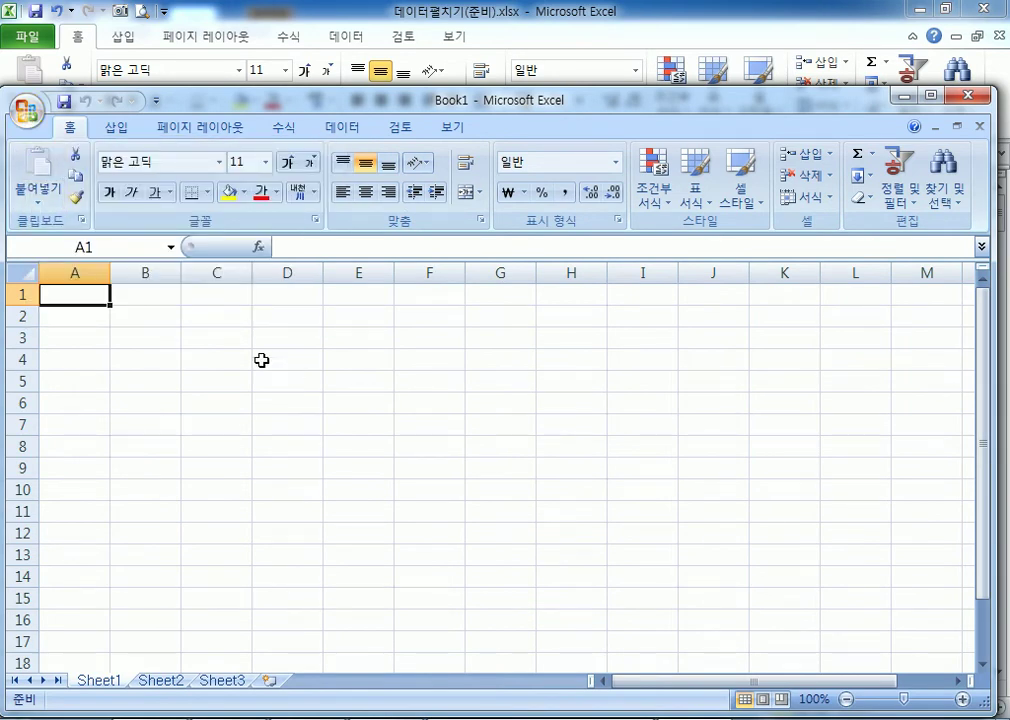
pyautogui.click(25, 108)
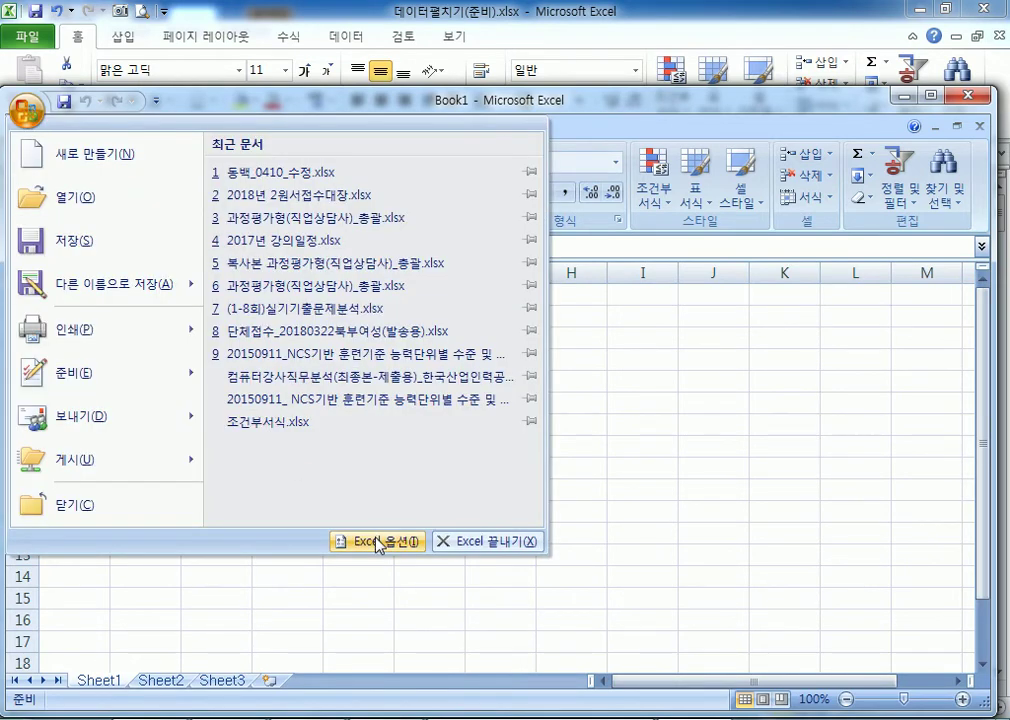
# Go to Excel Options' Advanced page and reach the Edit Custom Lists button.
pyautogui.click(378, 542)
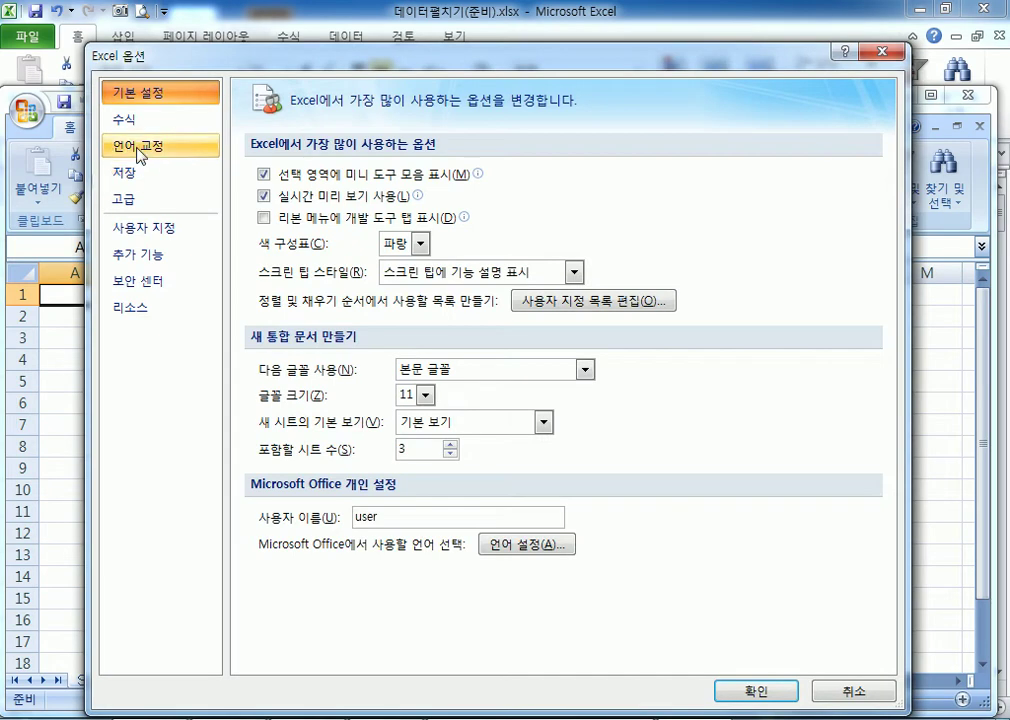
pyautogui.click(566, 303)
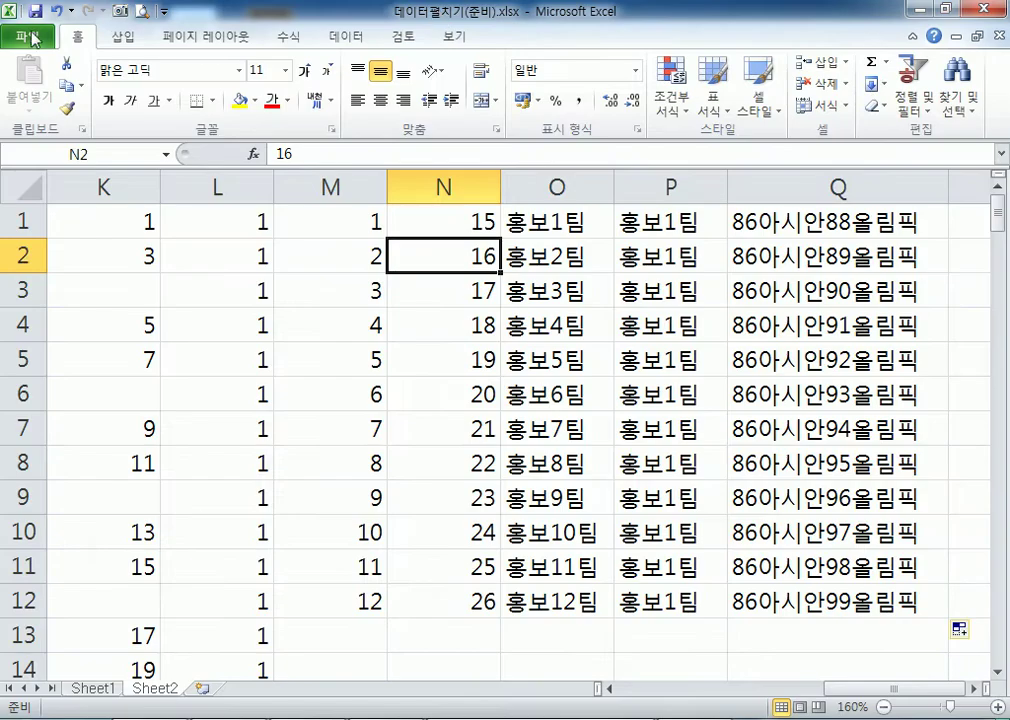
pyautogui.click(32, 38)
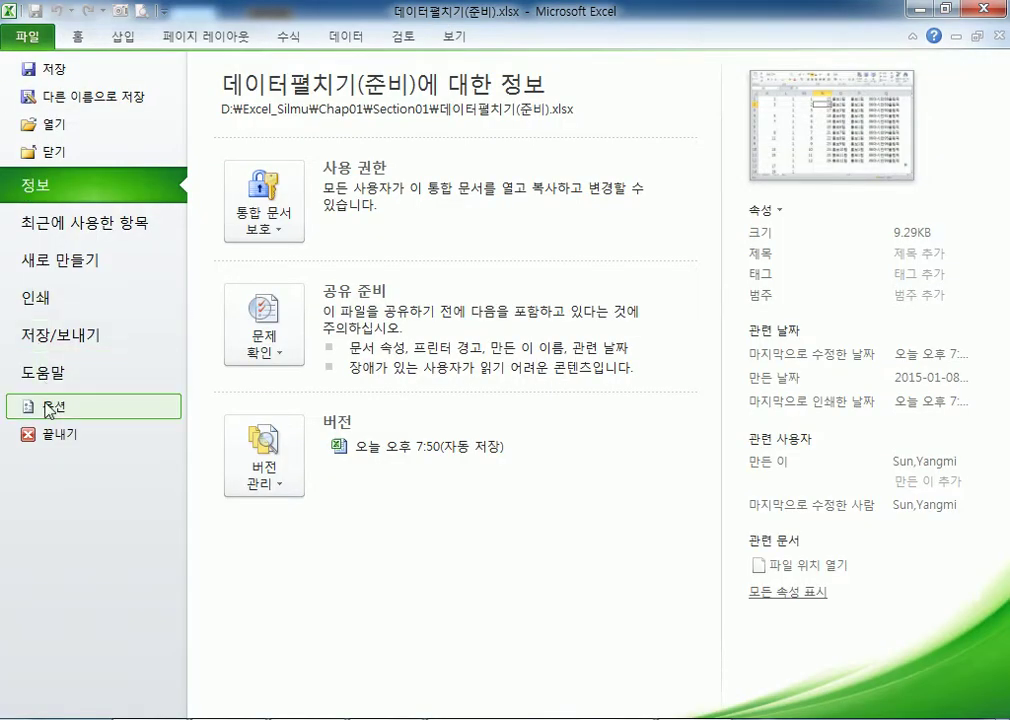
pyautogui.click(47, 407)
pyautogui.click(67, 189)
pyautogui.moveTo(911, 192); pyautogui.dragTo(905, 592)
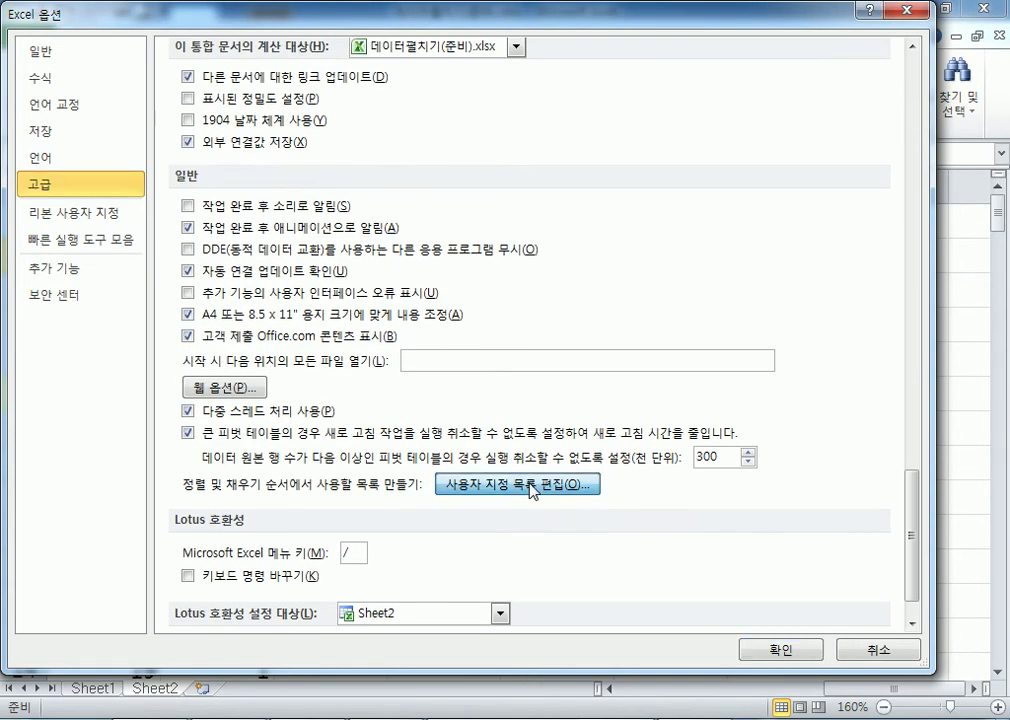
pyautogui.click(528, 478)
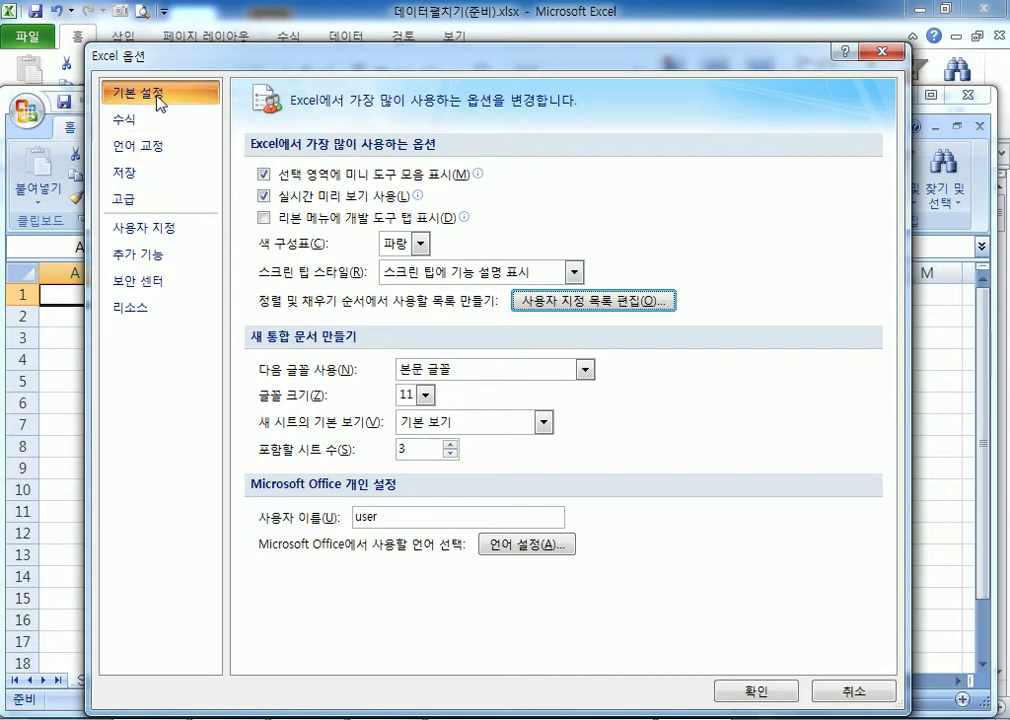
# Review the custom lists, then cancel them and close both Options windows.
pyautogui.click(552, 302)
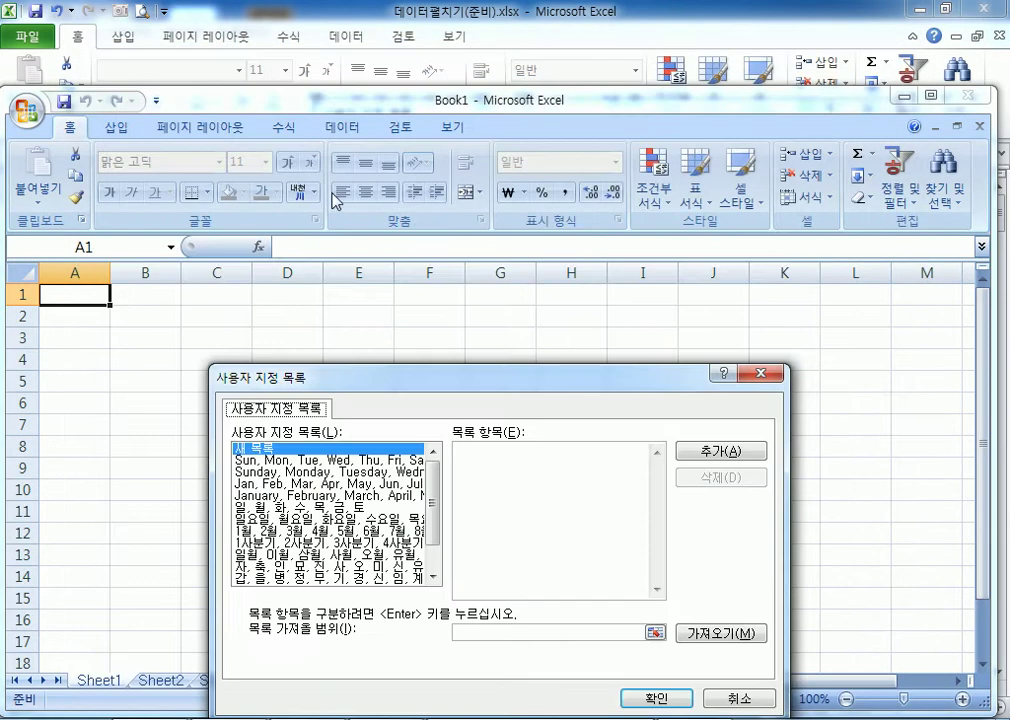
pyautogui.moveTo(418, 205); pyautogui.dragTo(414, 180)
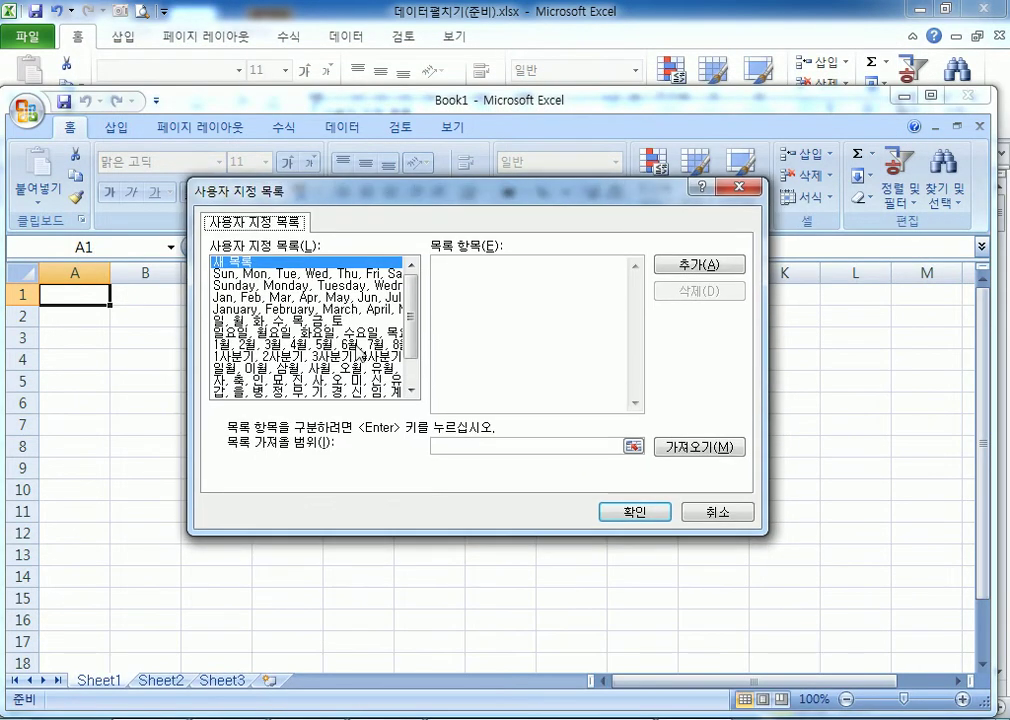
pyautogui.scroll(-1, 355, 393)
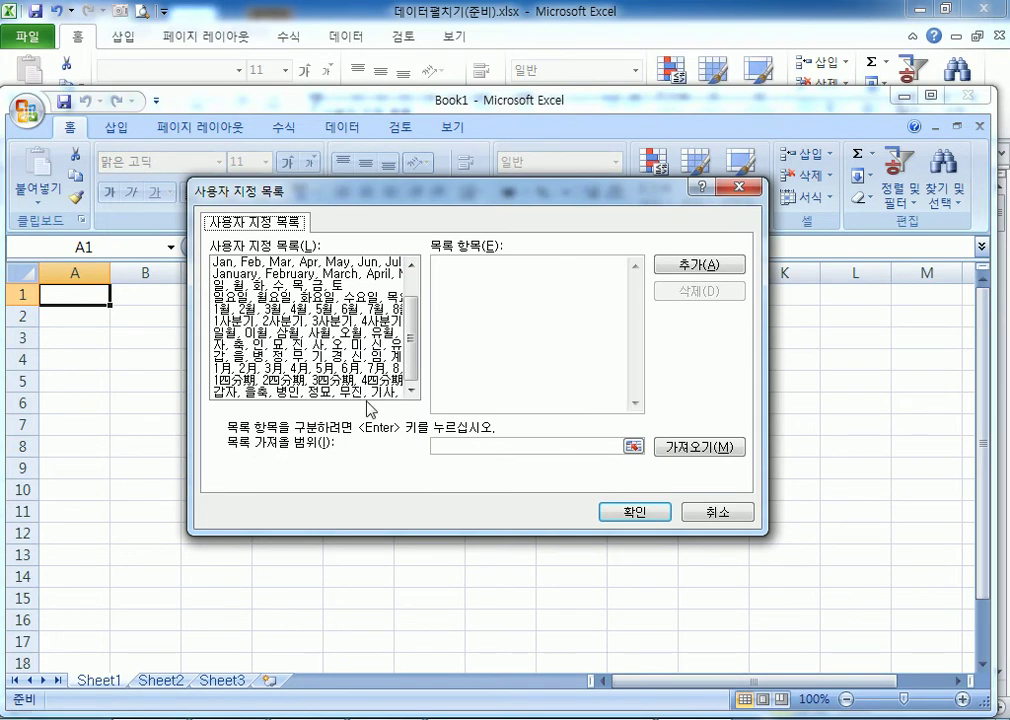
pyautogui.click(717, 512)
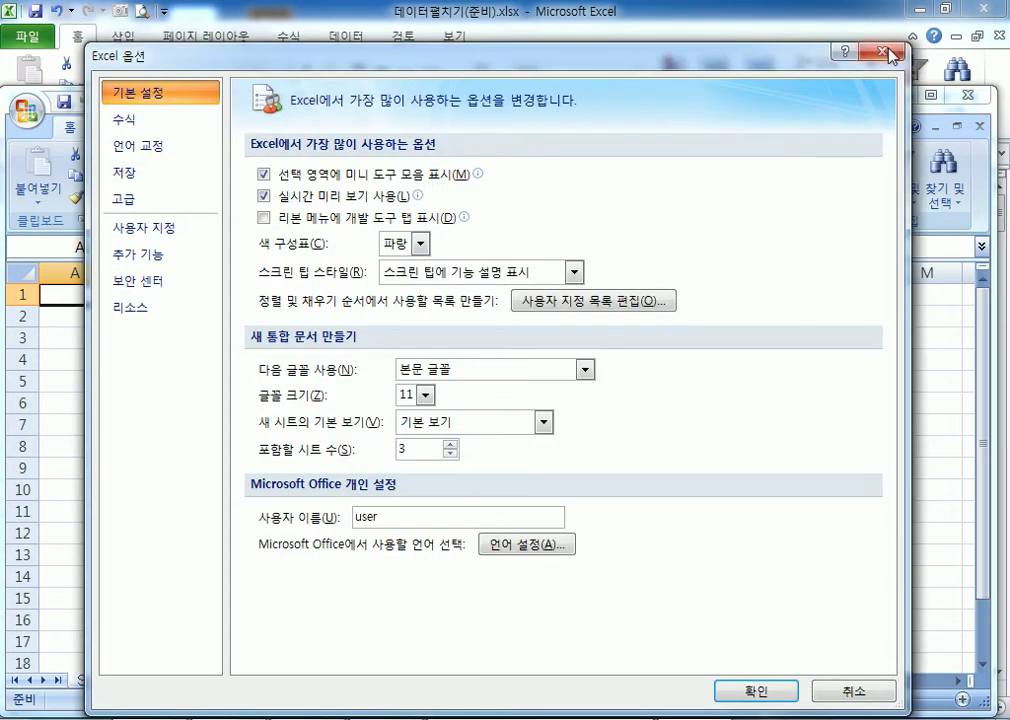
pyautogui.click(882, 52)
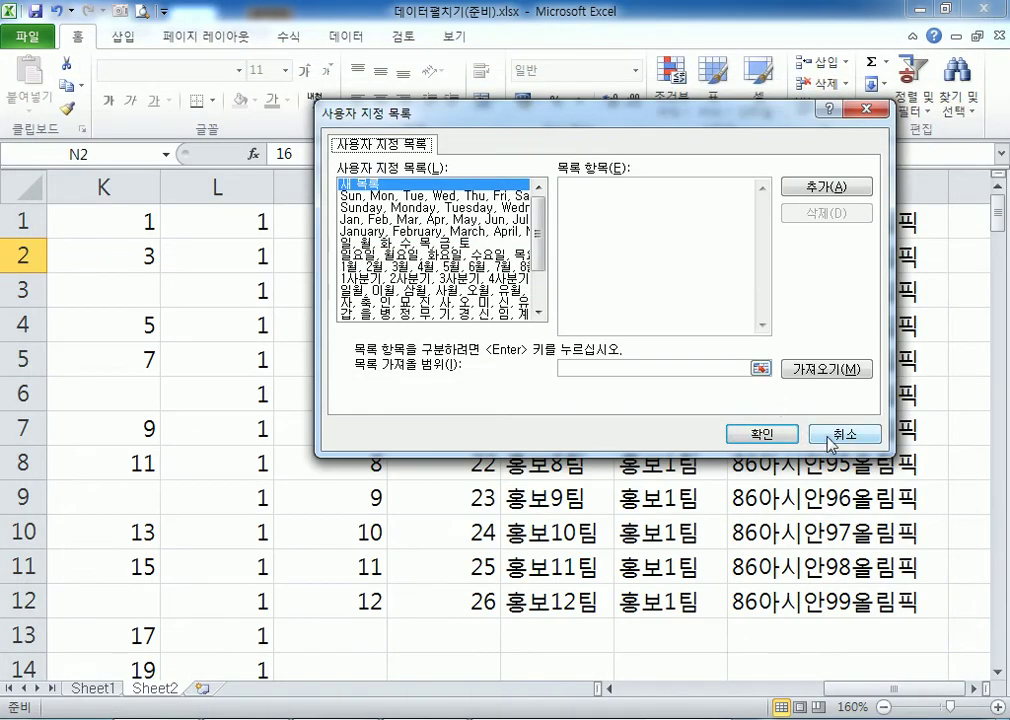
pyautogui.click(822, 434)
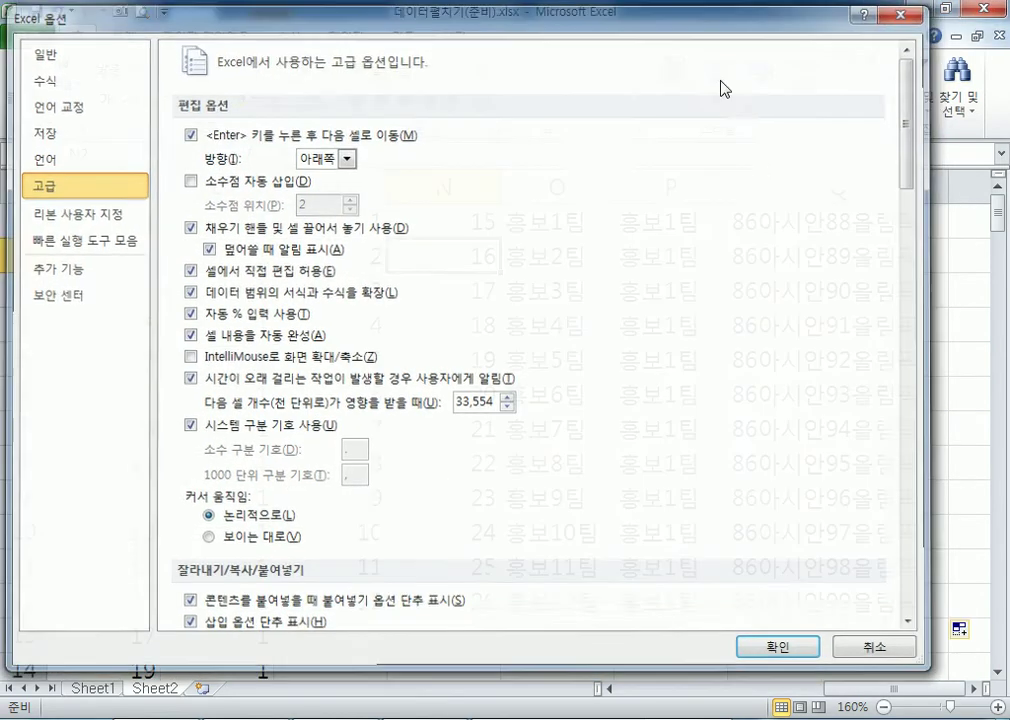
pyautogui.click(902, 14)
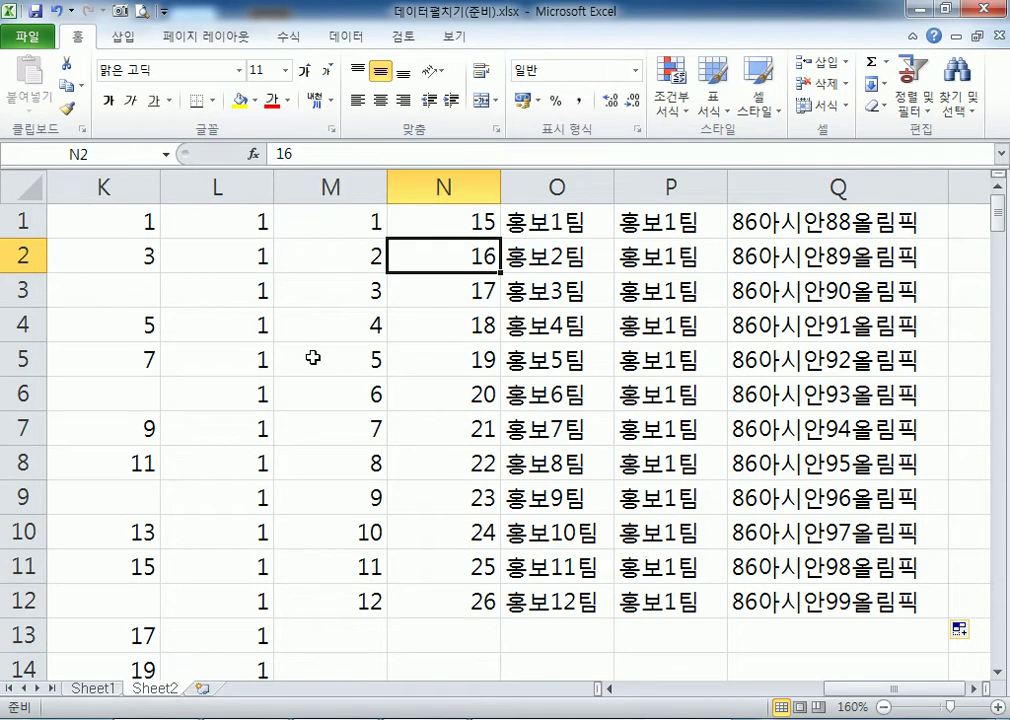
# Browse from Section01 to Chap01\Section02 and open 특정텍스트분리(준비).xlsx.
pyautogui.click(28, 37)
pyautogui.click(40, 120)
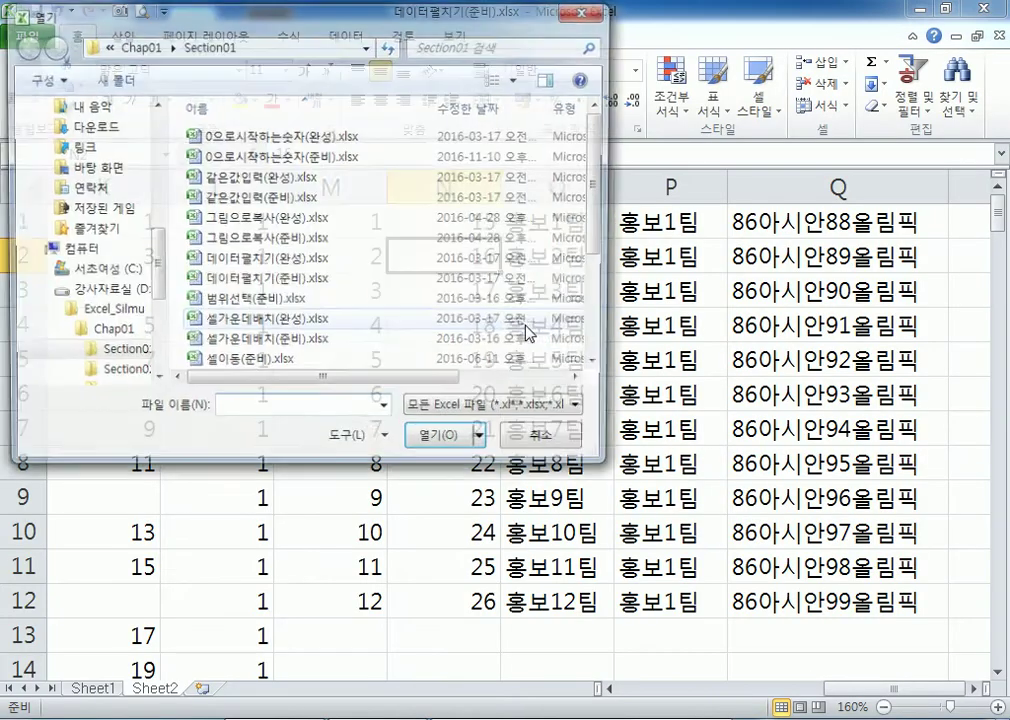
pyautogui.click(401, 318)
pyautogui.scroll(-3, 374, 329)
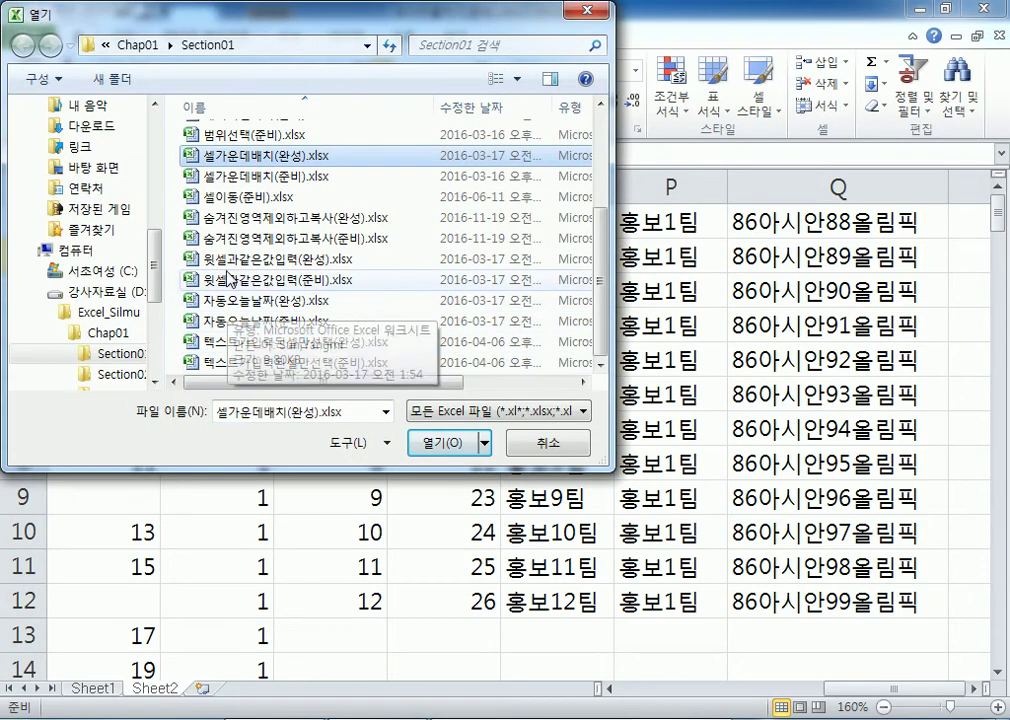
pyautogui.click(262, 364)
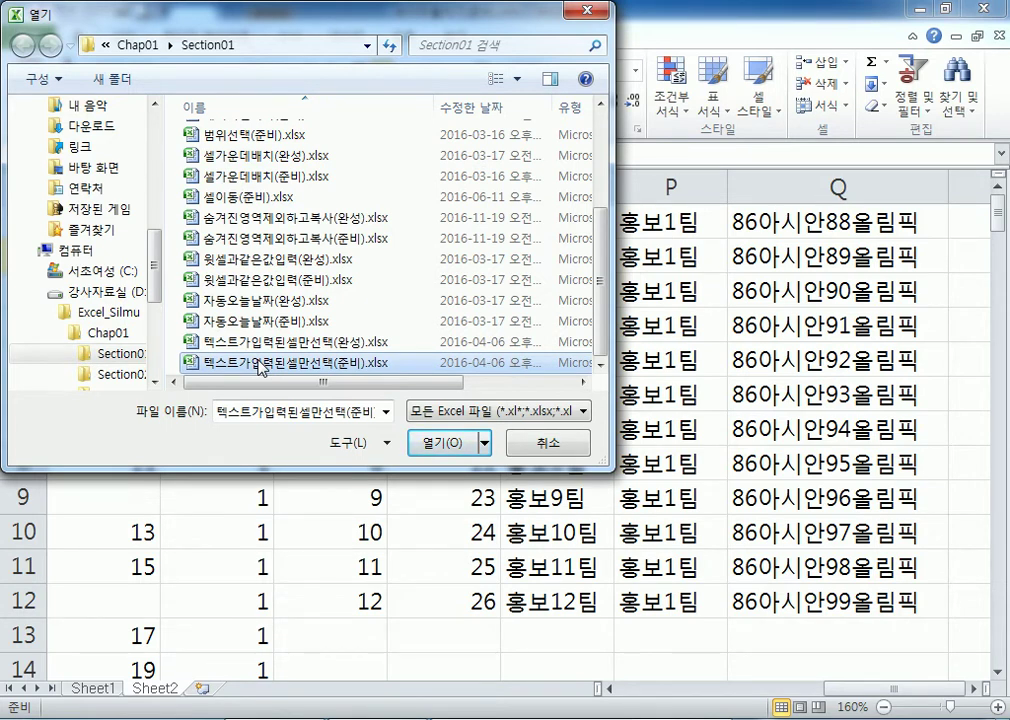
pyautogui.click(157, 50)
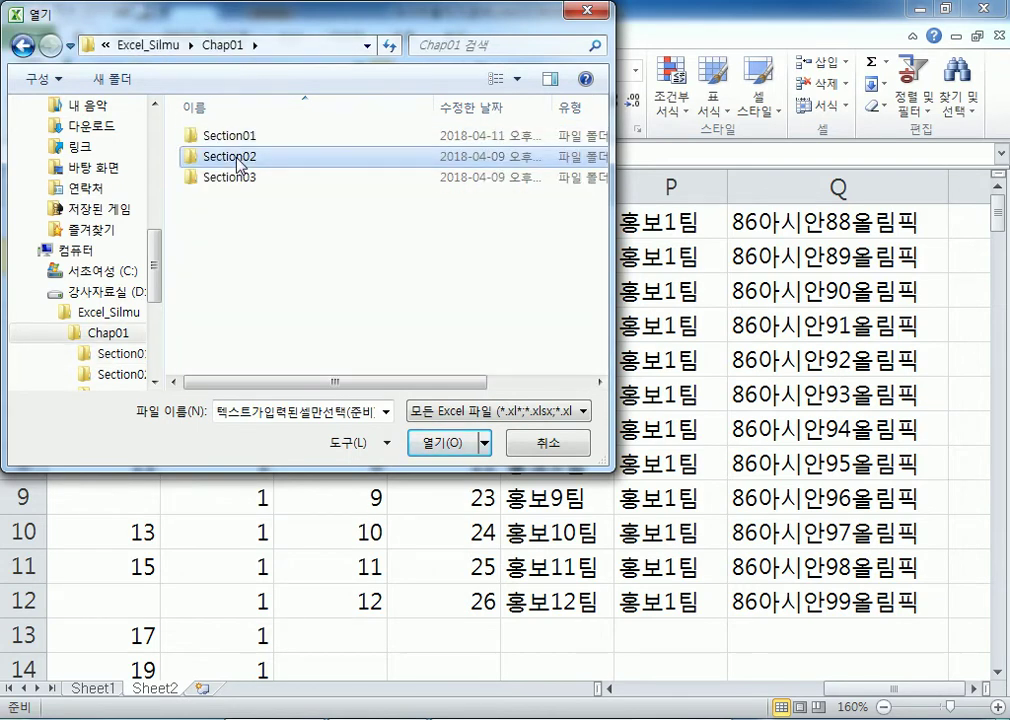
pyautogui.doubleClick(238, 157)
pyautogui.click(236, 302)
pyautogui.scroll(-6, 240, 330)
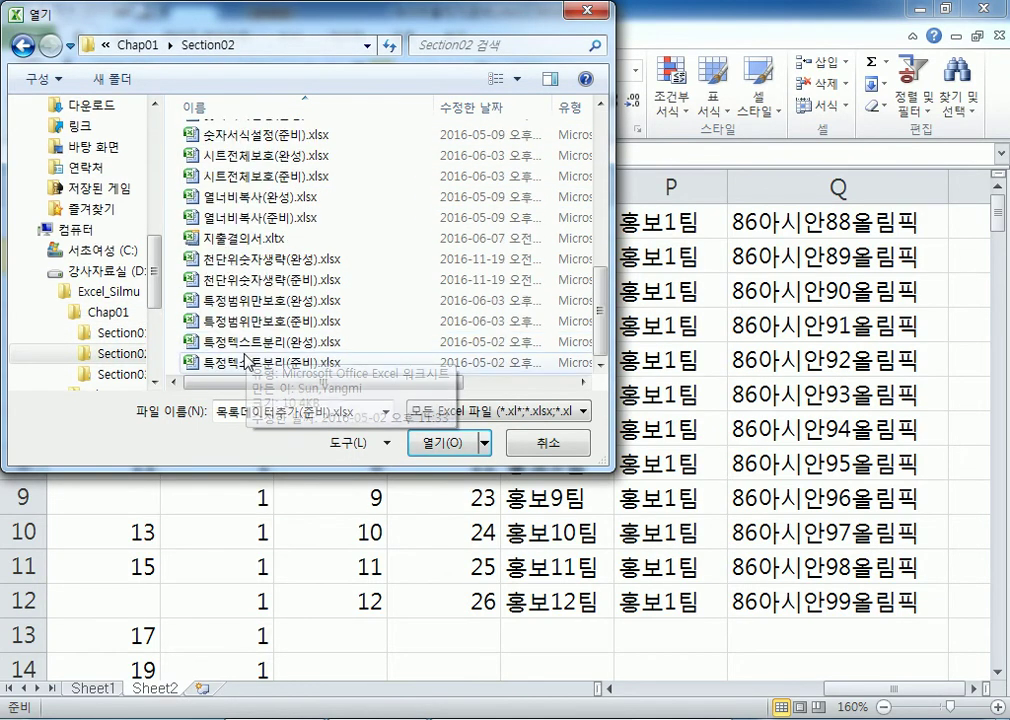
pyautogui.doubleClick(245, 363)
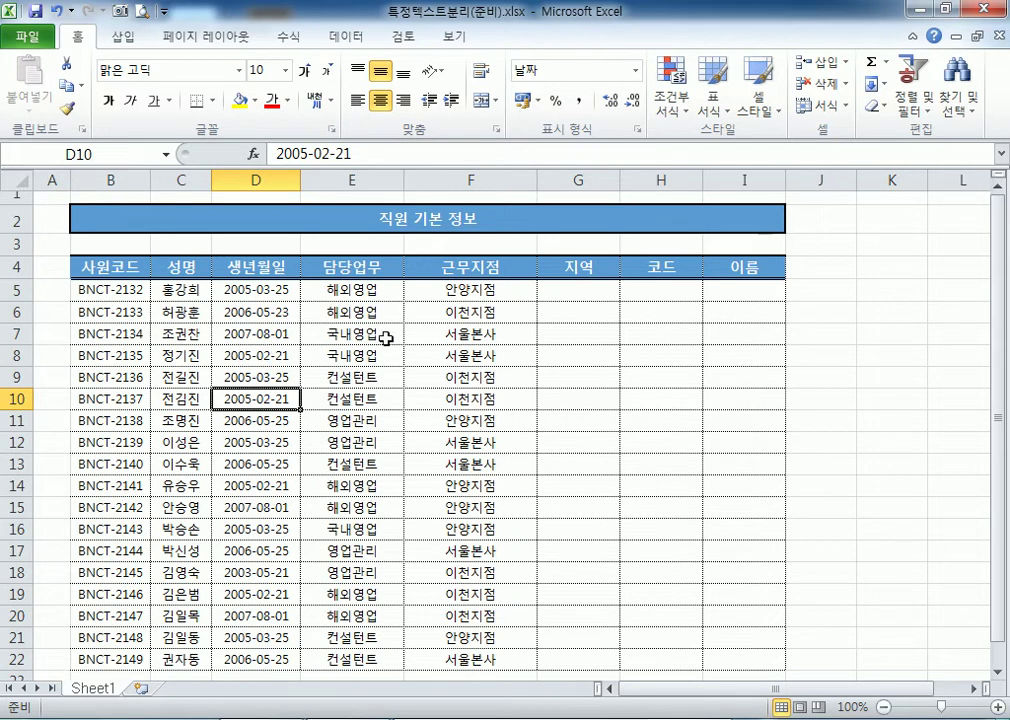
# Type 안양 into G5 under 지역, correcting a typo, then bring up the Open window.
pyautogui.click(584, 291)
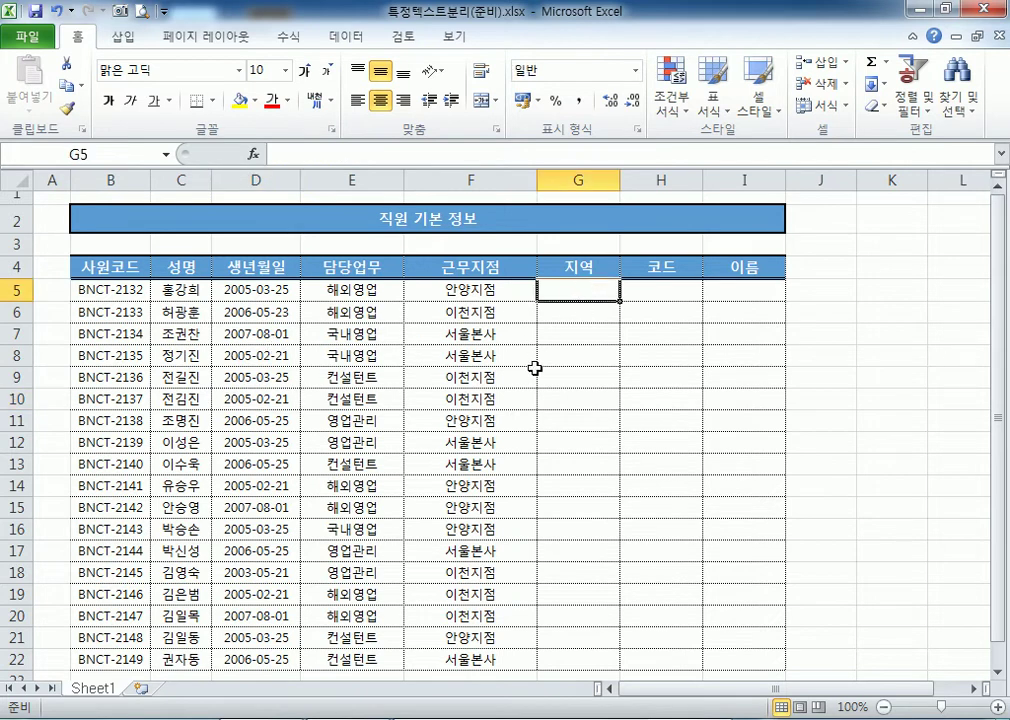
pyautogui.keyDown('ctrl'); pyautogui.scroll(4, 535, 365); pyautogui.keyUp('ctrl')
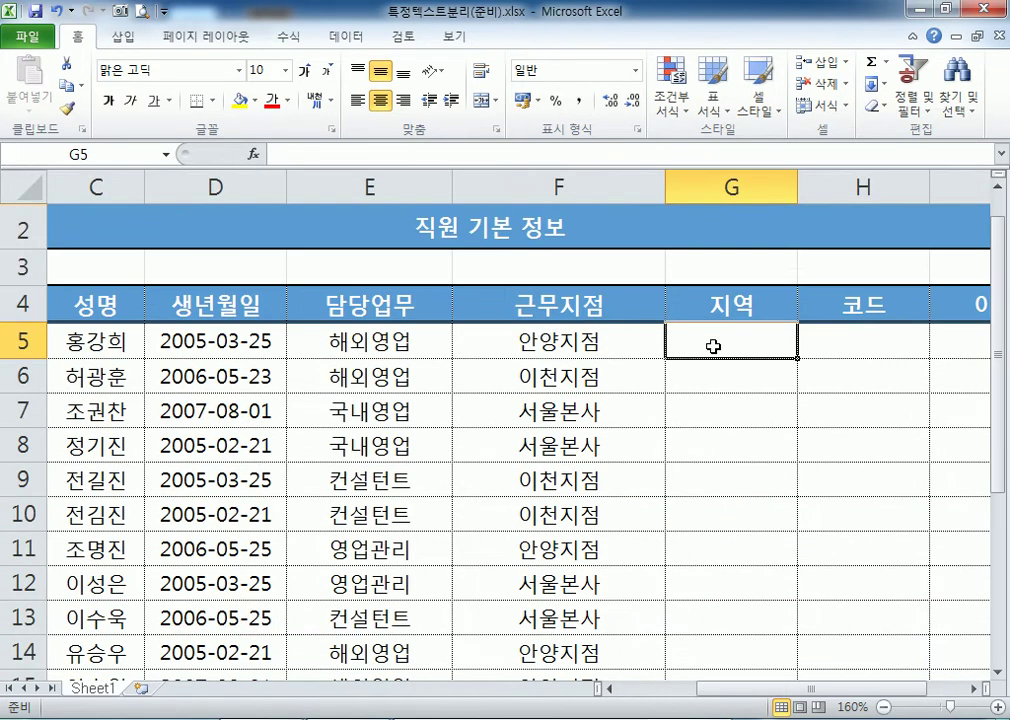
pyautogui.click(717, 383)
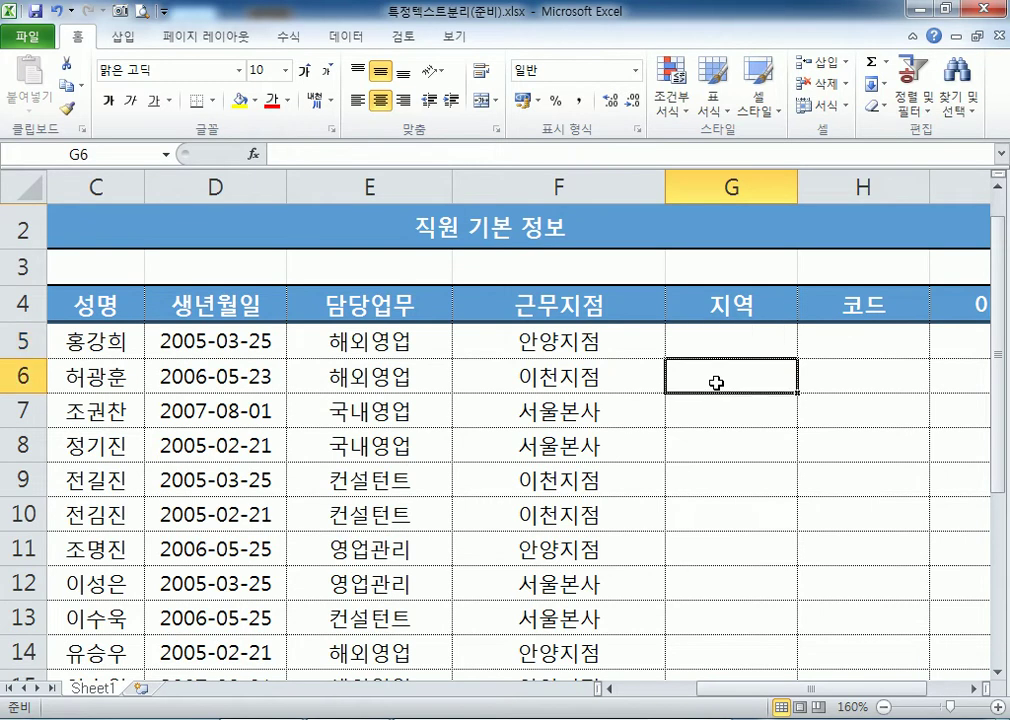
pyautogui.click(712, 343)
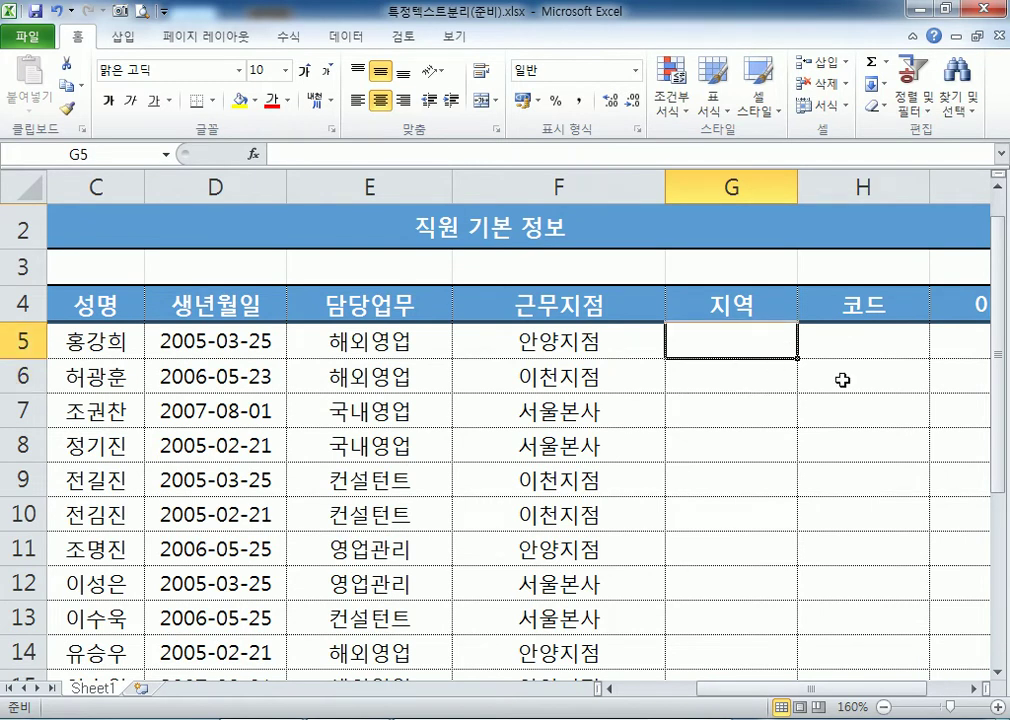
pyautogui.write('아ㄴ녕')
pyautogui.press('BackSpace')
pyautogui.press('BackSpace')
pyautogui.press('BackSpace')
pyautogui.write('ㅇ양')
pyautogui.press('Return')
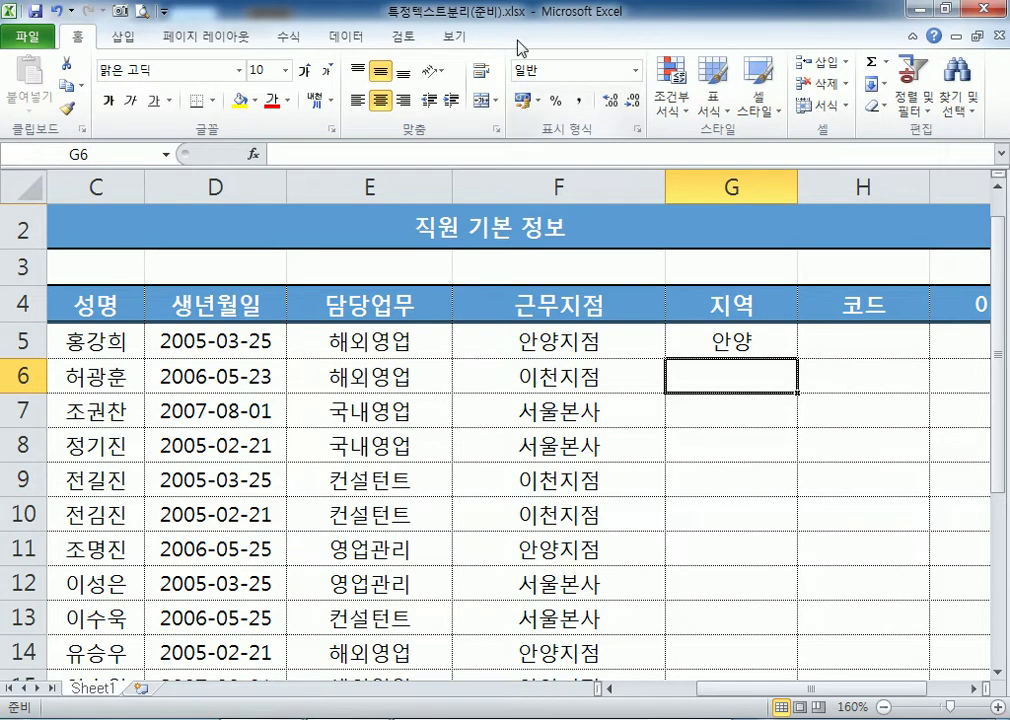
pyautogui.click(27, 36)
pyautogui.click(55, 124)
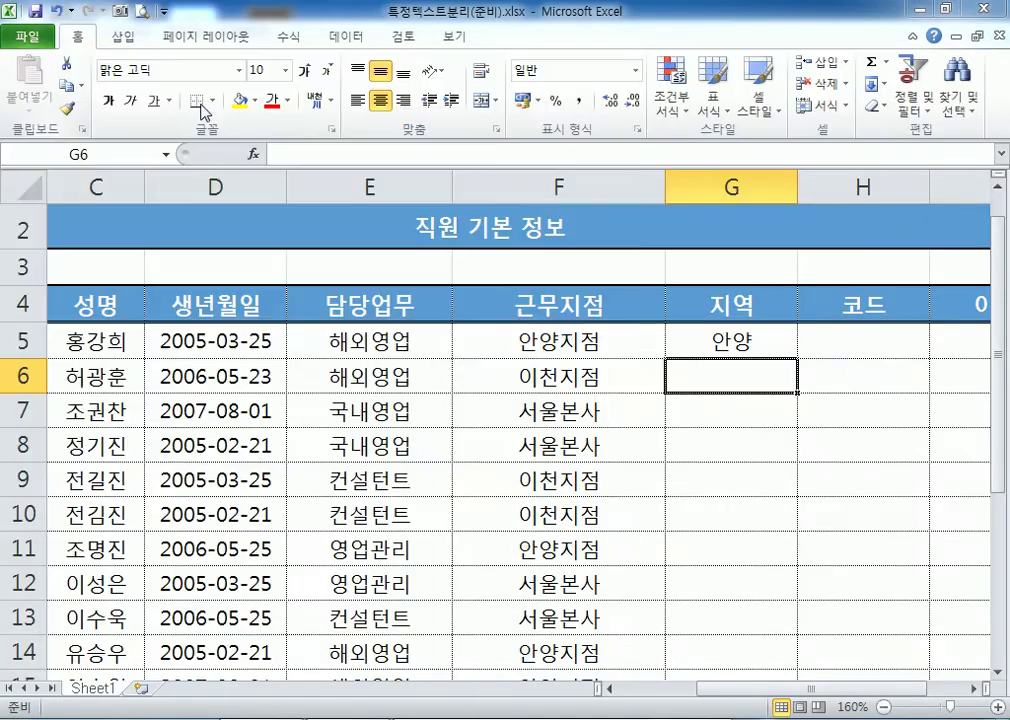
pyautogui.click(155, 52)
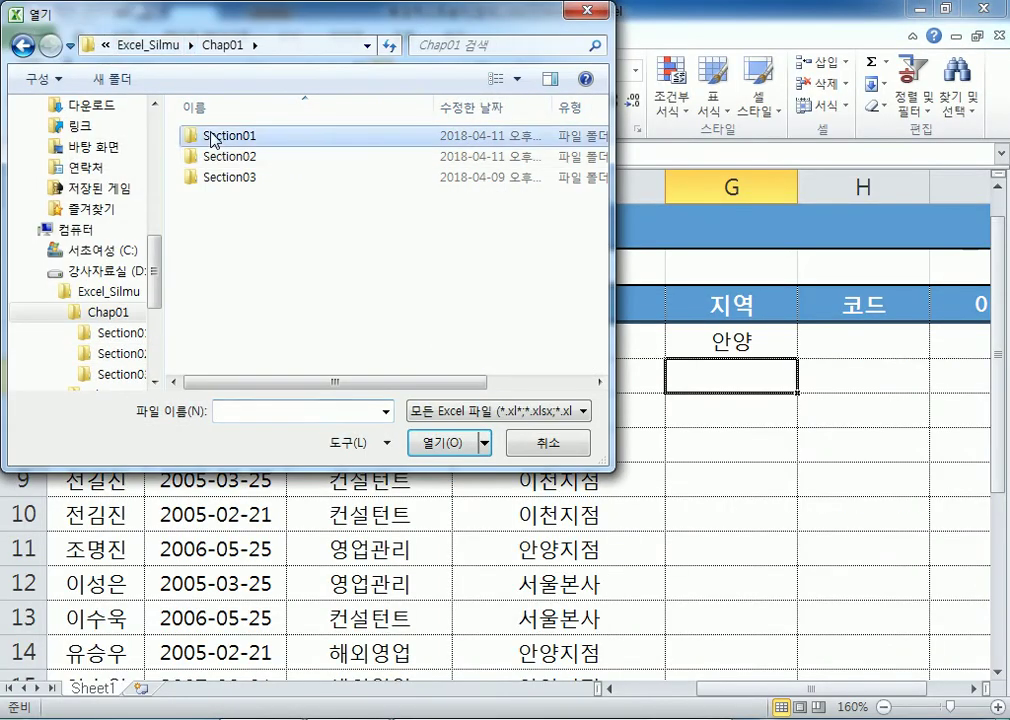
pyautogui.doubleClick(210, 132)
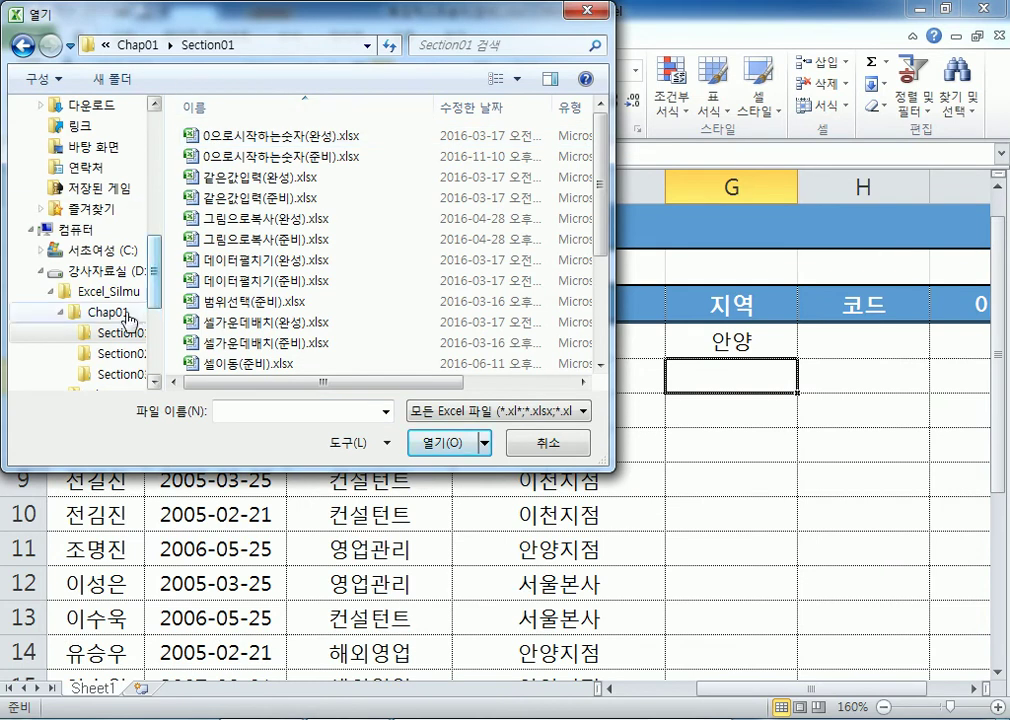
pyautogui.click(115, 354)
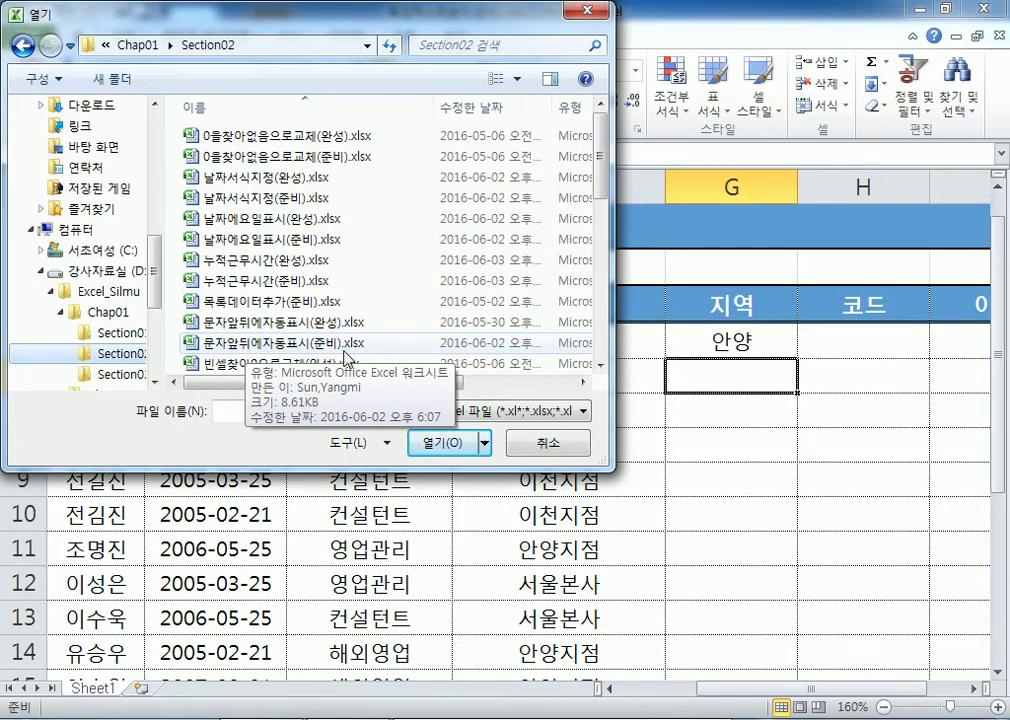
pyautogui.click(548, 442)
pyautogui.click(693, 338)
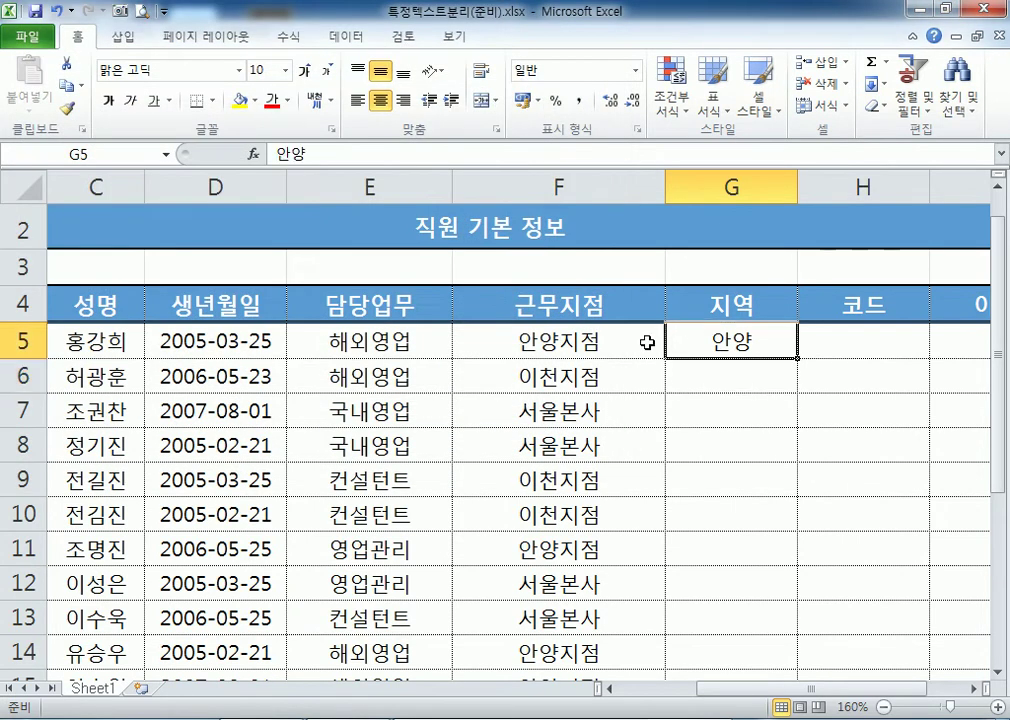
# Compare branch names in F5:F7 with the 지역 cells, then type and cancel 이천 in G6.
pyautogui.moveTo(838, 695); pyautogui.dragTo(879, 695)
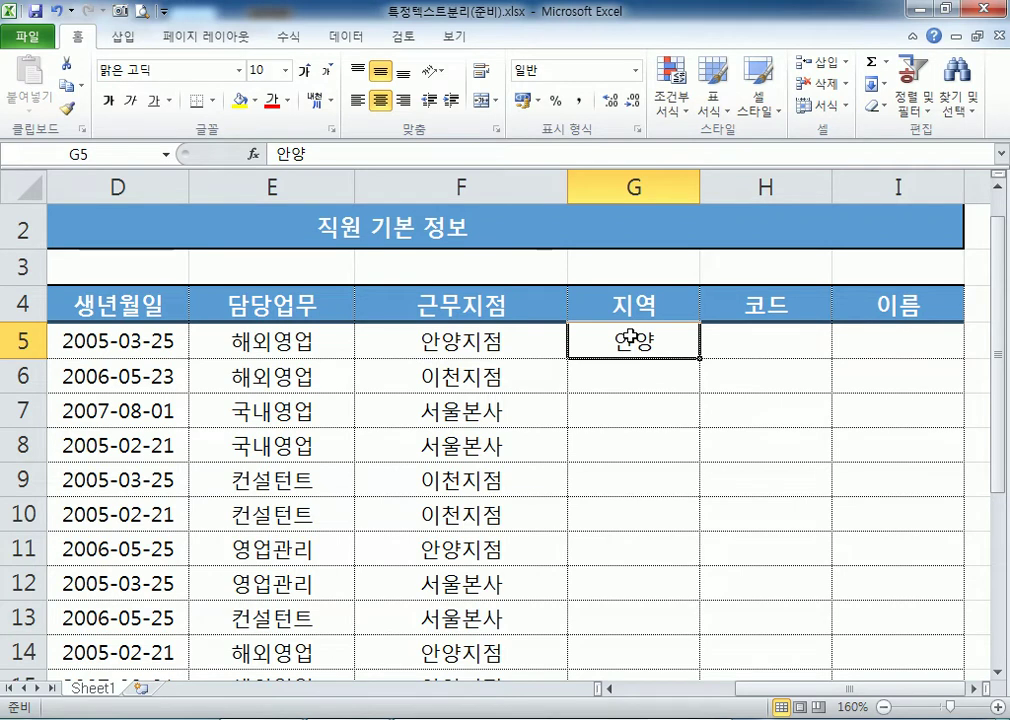
pyautogui.click(481, 344)
pyautogui.click(624, 341)
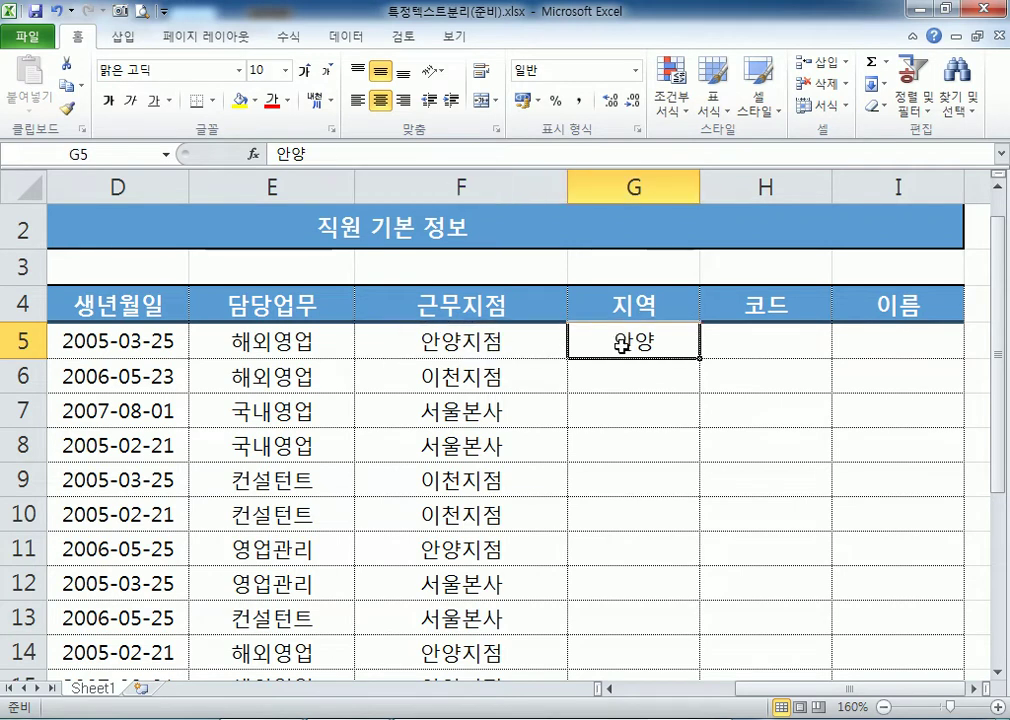
pyautogui.click(523, 372)
pyautogui.click(591, 377)
pyautogui.click(489, 400)
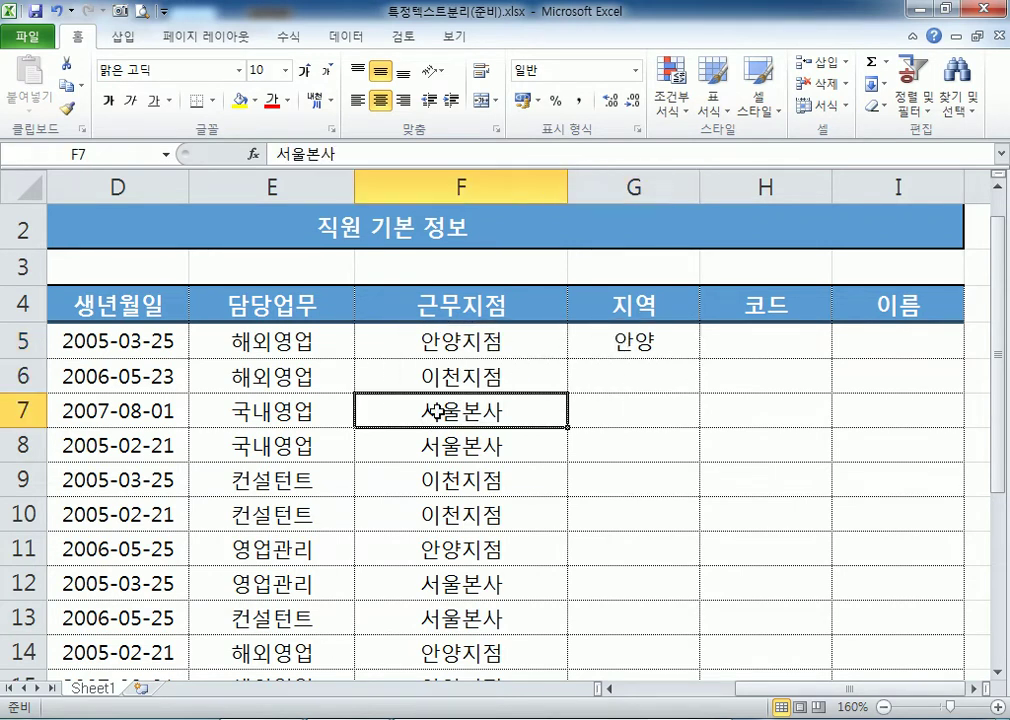
pyautogui.click(621, 402)
pyautogui.click(624, 340)
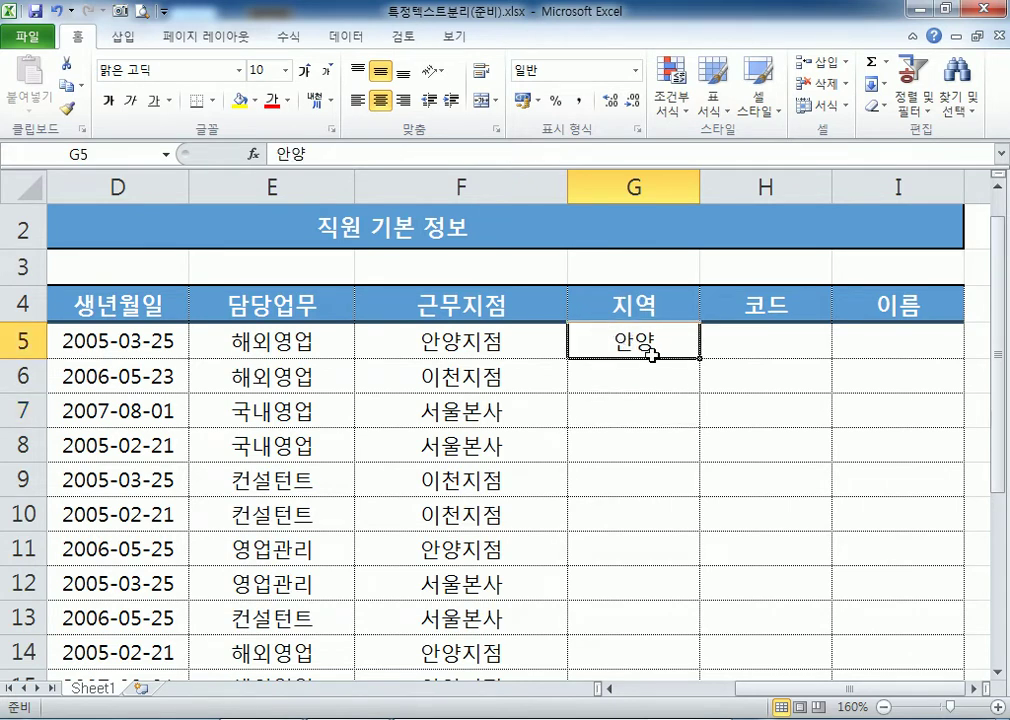
pyautogui.click(627, 376)
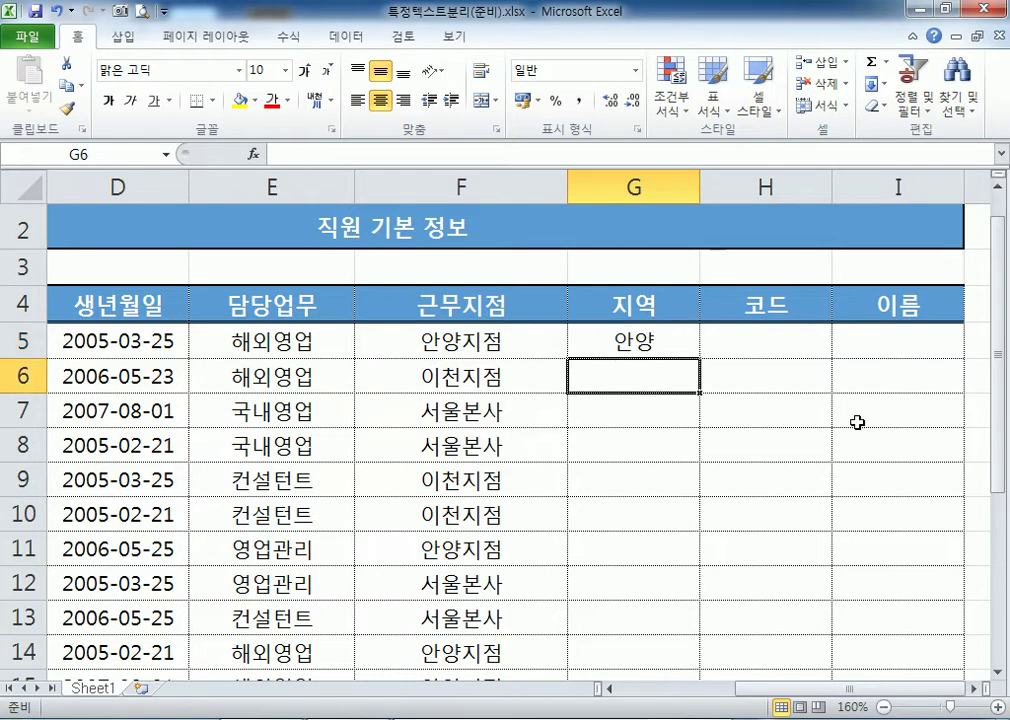
pyautogui.write('이천')
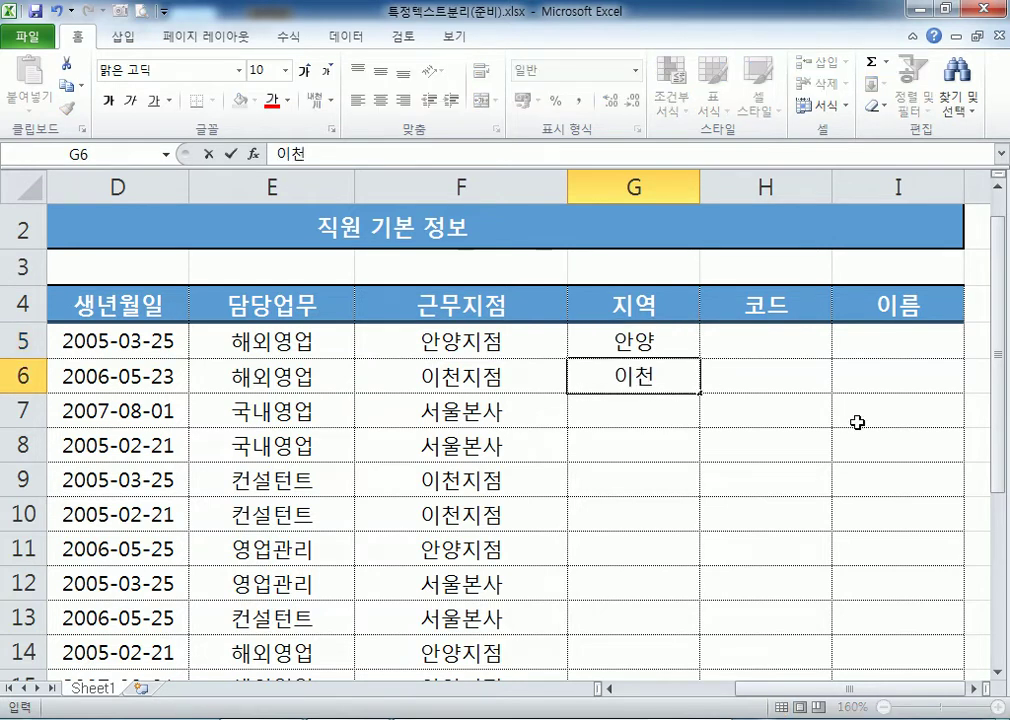
pyautogui.press('BackSpace')
pyautogui.press('BackSpace')
pyautogui.press('BackSpace')
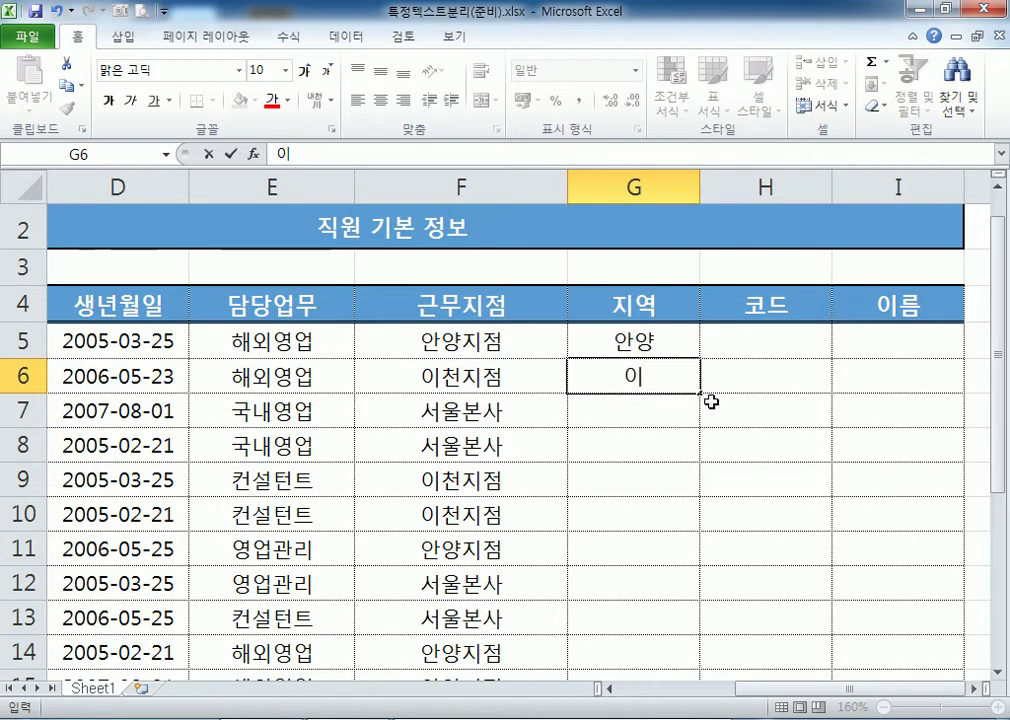
pyautogui.press('Escape')
# Retype and discard 이천 in G6, then undo the 안양 entry in G5.
pyautogui.click(462, 341)
pyautogui.click(642, 342)
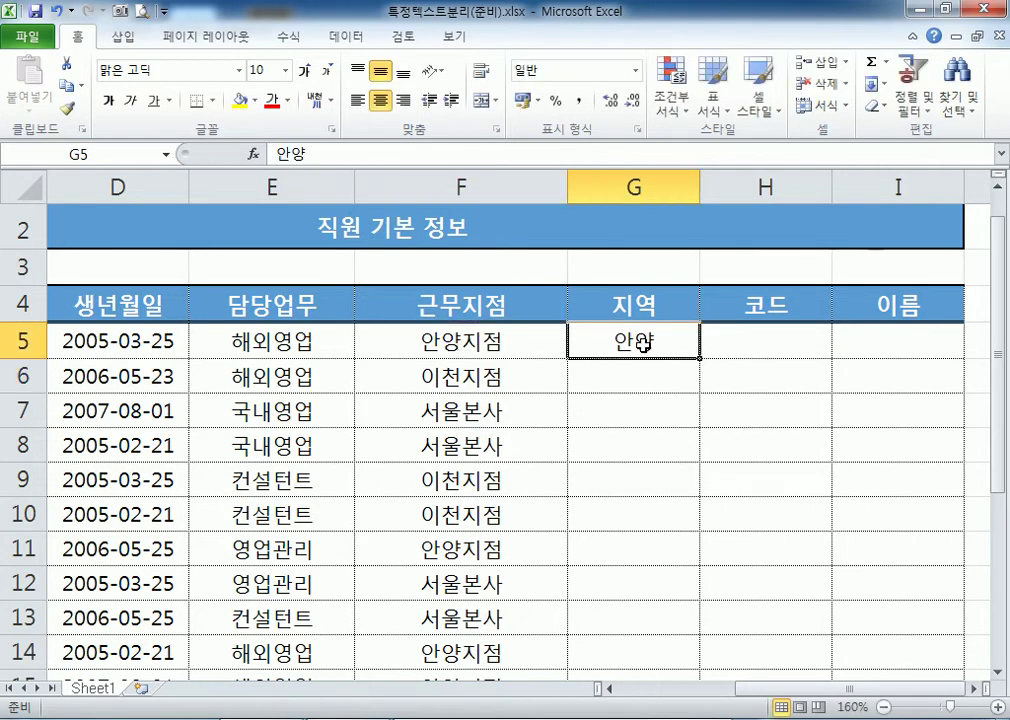
pyautogui.click(621, 376)
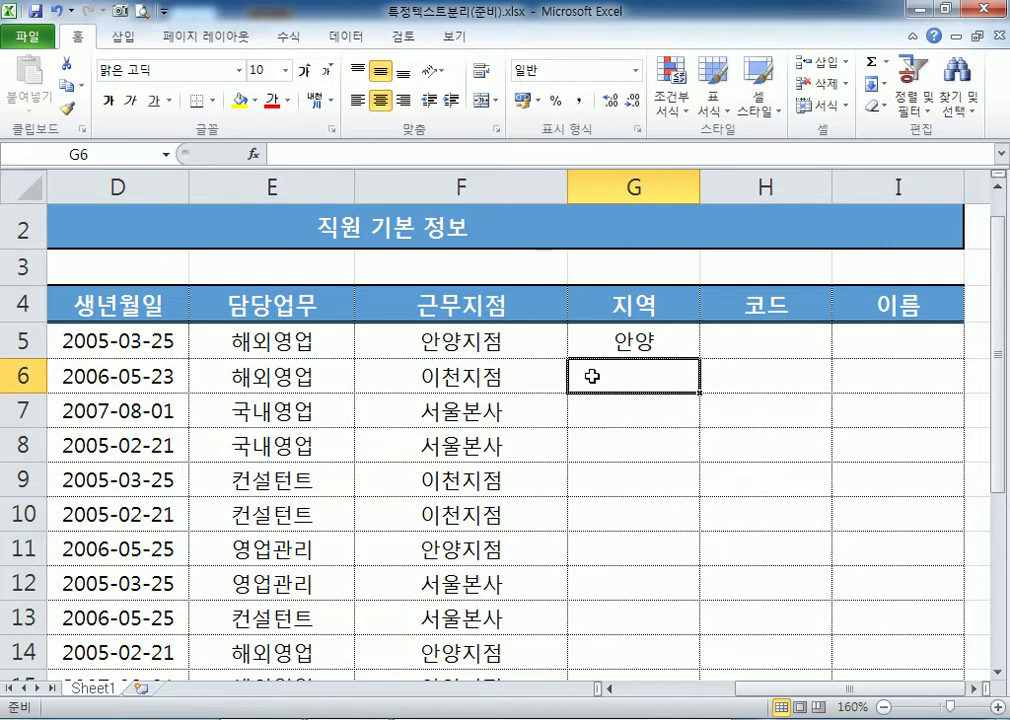
pyautogui.click(646, 343)
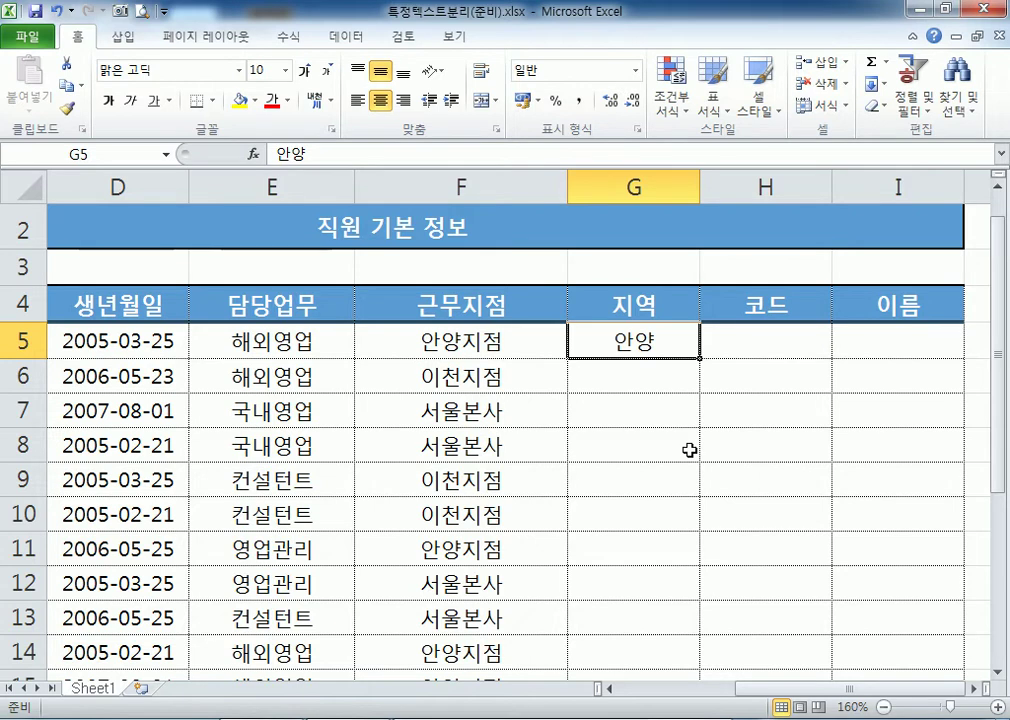
pyautogui.click(606, 378)
pyautogui.write('이천')
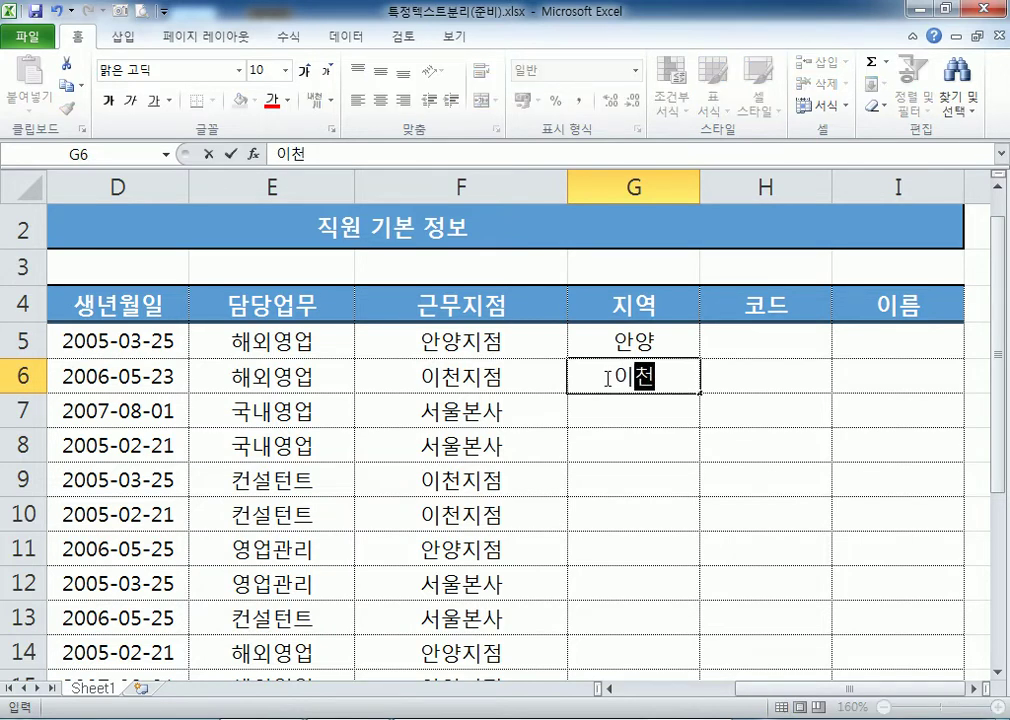
pyautogui.press('Escape')
pyautogui.hotkey('ctrl', 'z')
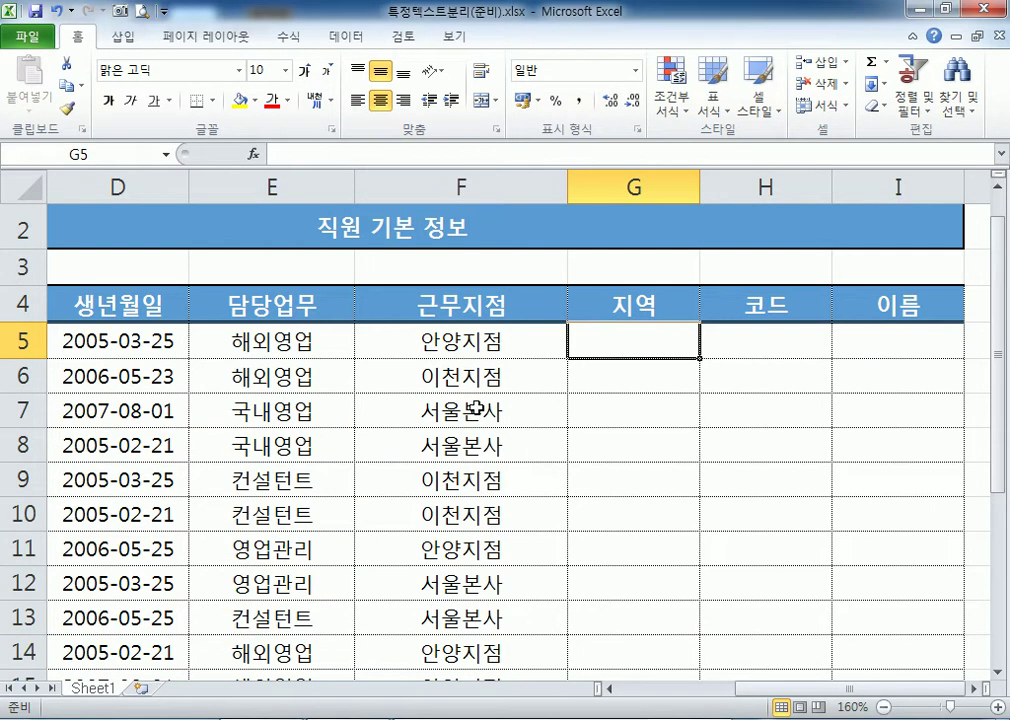
# Enter =LEFT(F5,2) in G5 to show the first two characters of the branch name.
pyautogui.write('=')
pyautogui.press('Escape')
pyautogui.keyDown('ctrl'); pyautogui.scroll(5, 490, 395); pyautogui.keyUp('ctrl')
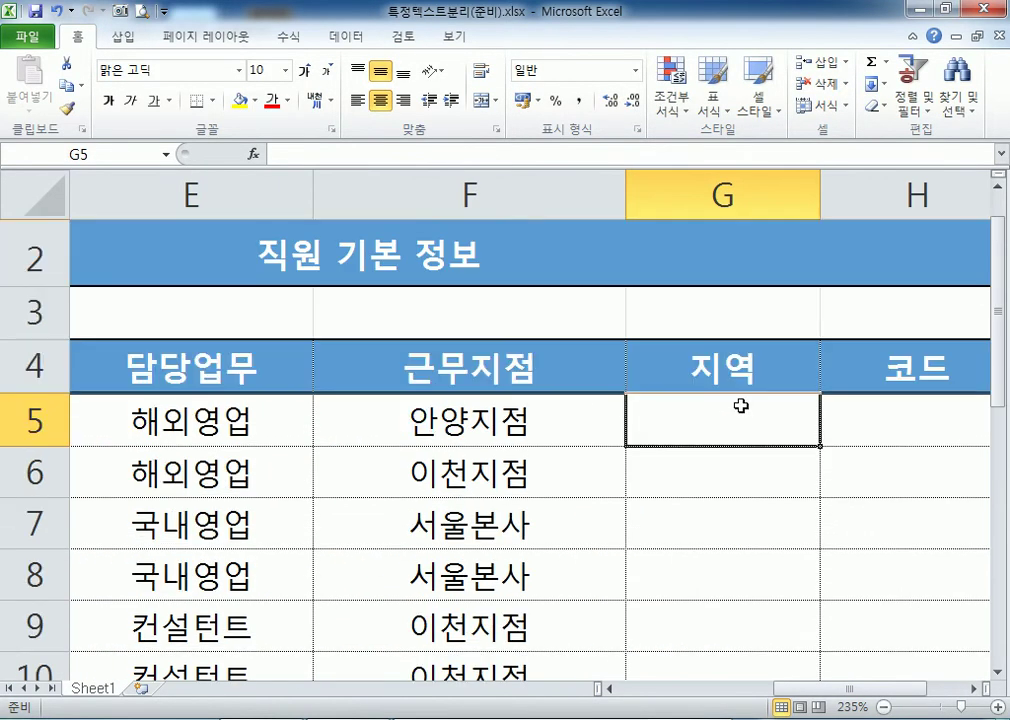
pyautogui.write('=LEFT')
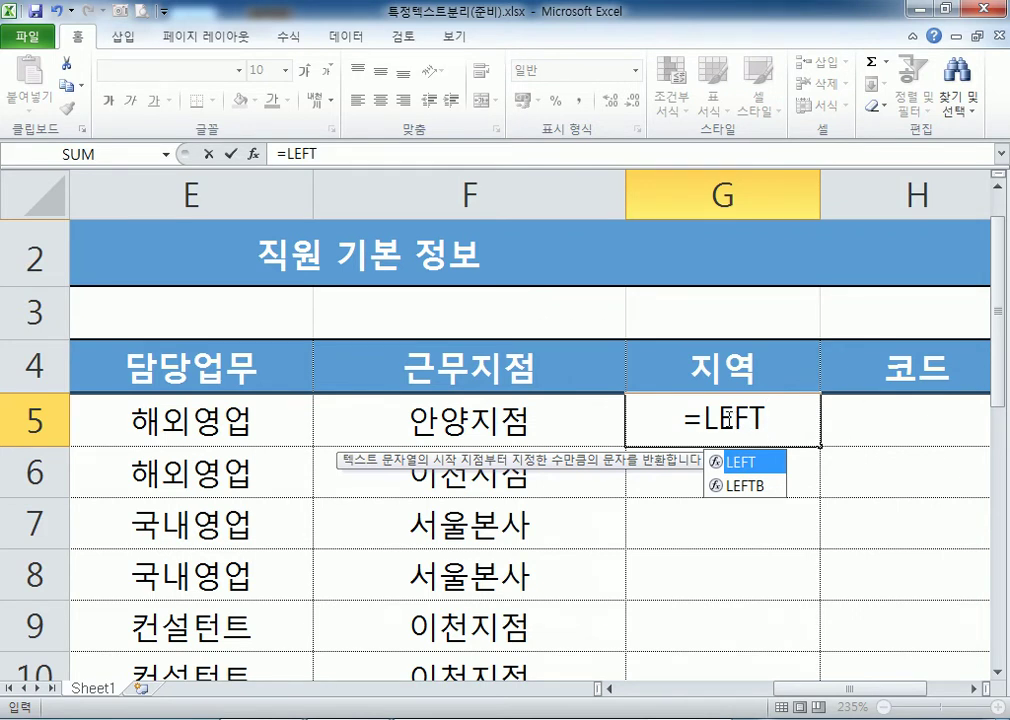
pyautogui.write('(')
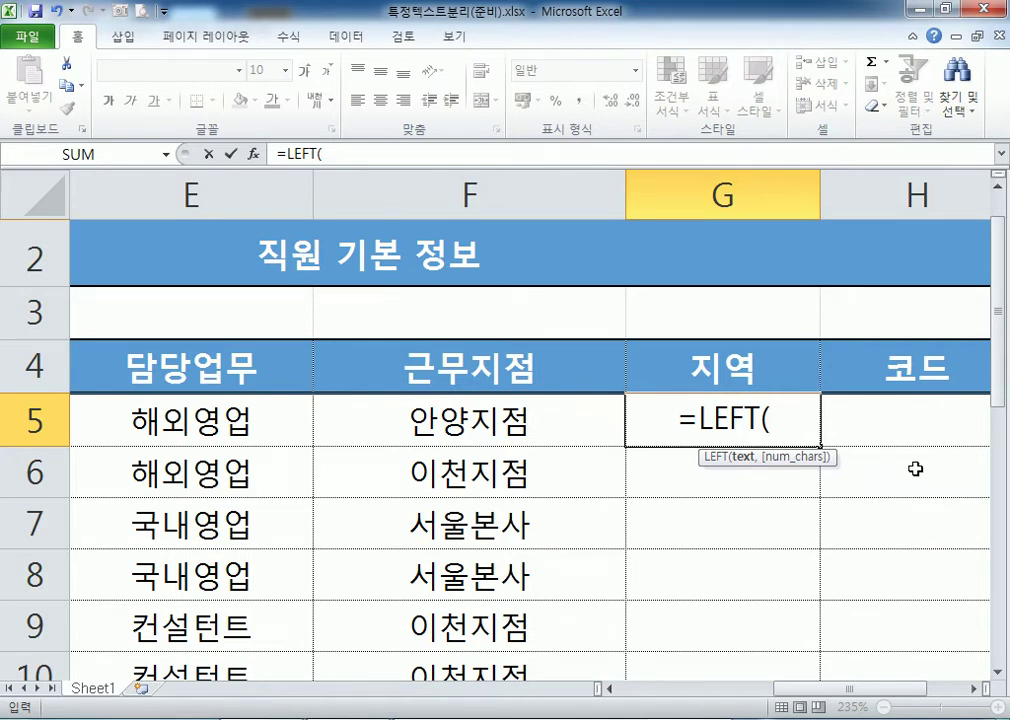
pyautogui.click(397, 425)
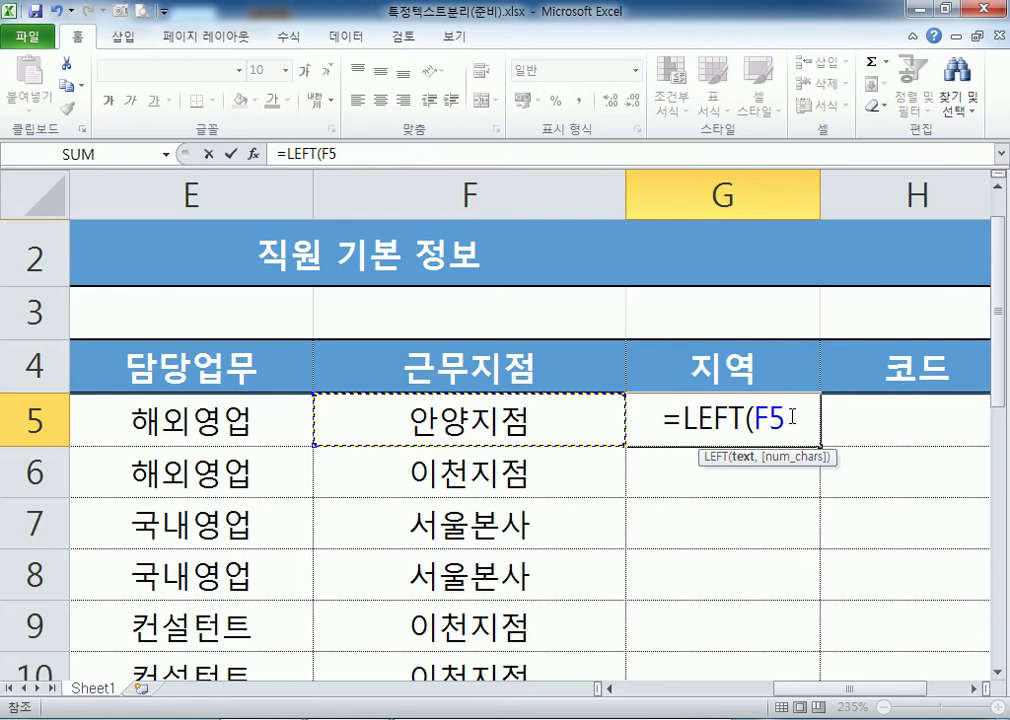
pyautogui.write(',2')
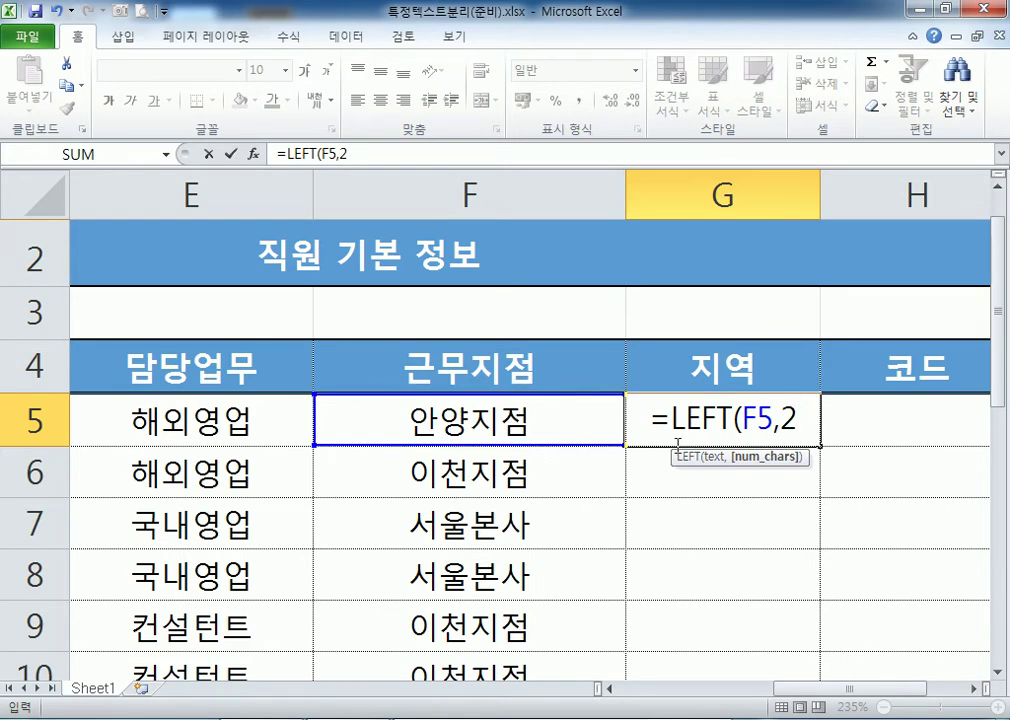
pyautogui.write(')')
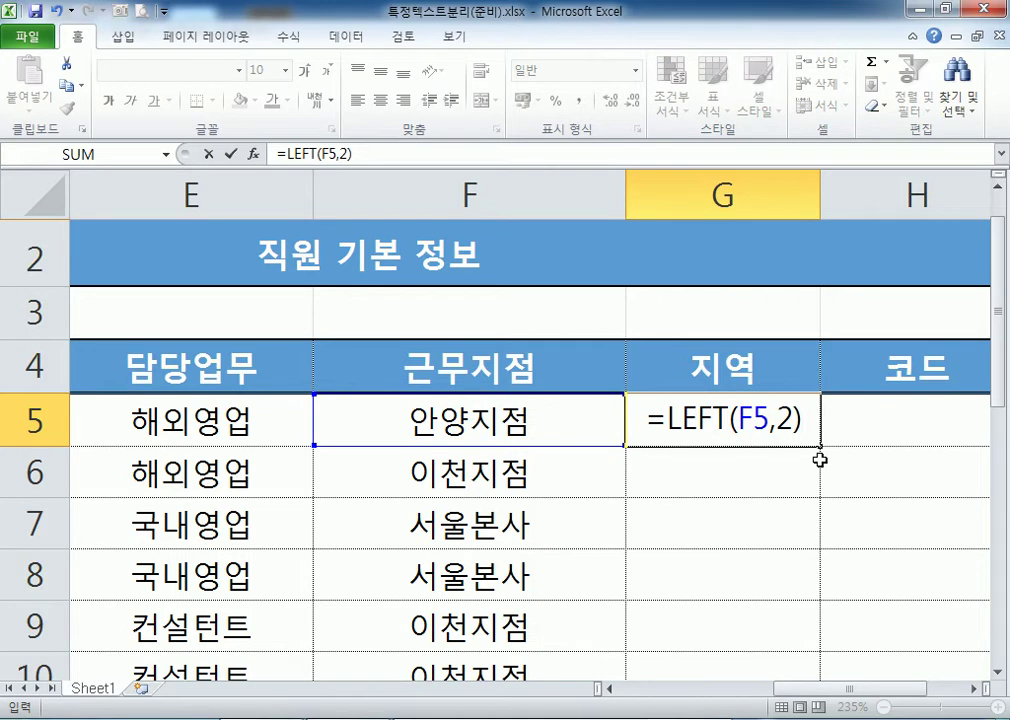
pyautogui.press('Return')
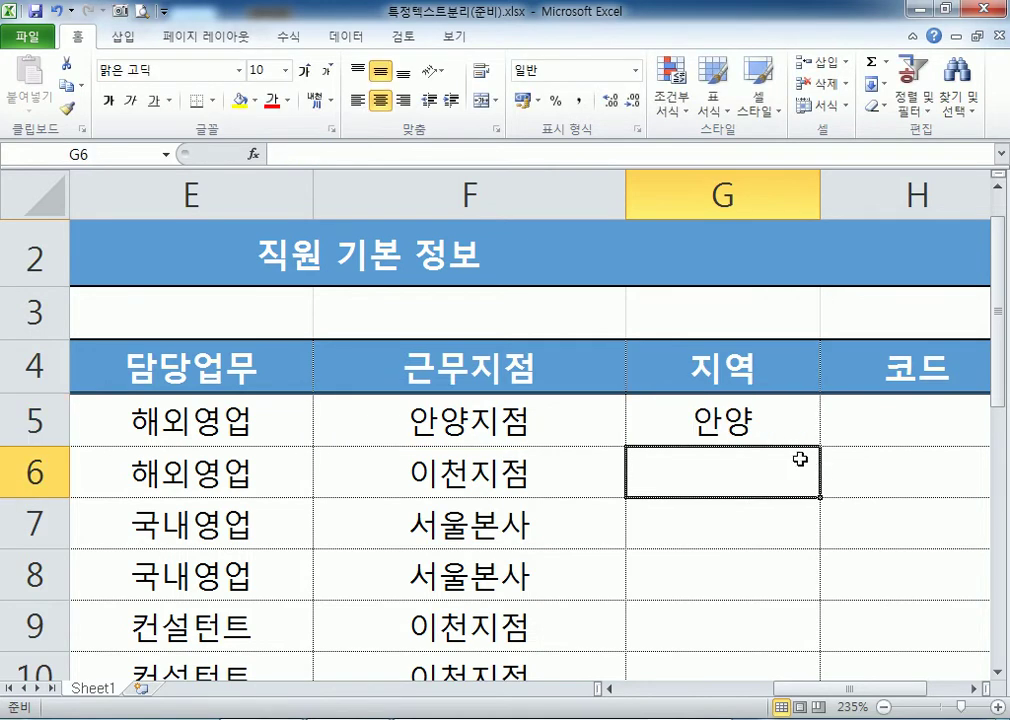
# Copy the LEFT formula down the 지역 column to G22, giving regions like 안양, 이천, 서울.
pyautogui.press('Up')
pyautogui.press('F2')
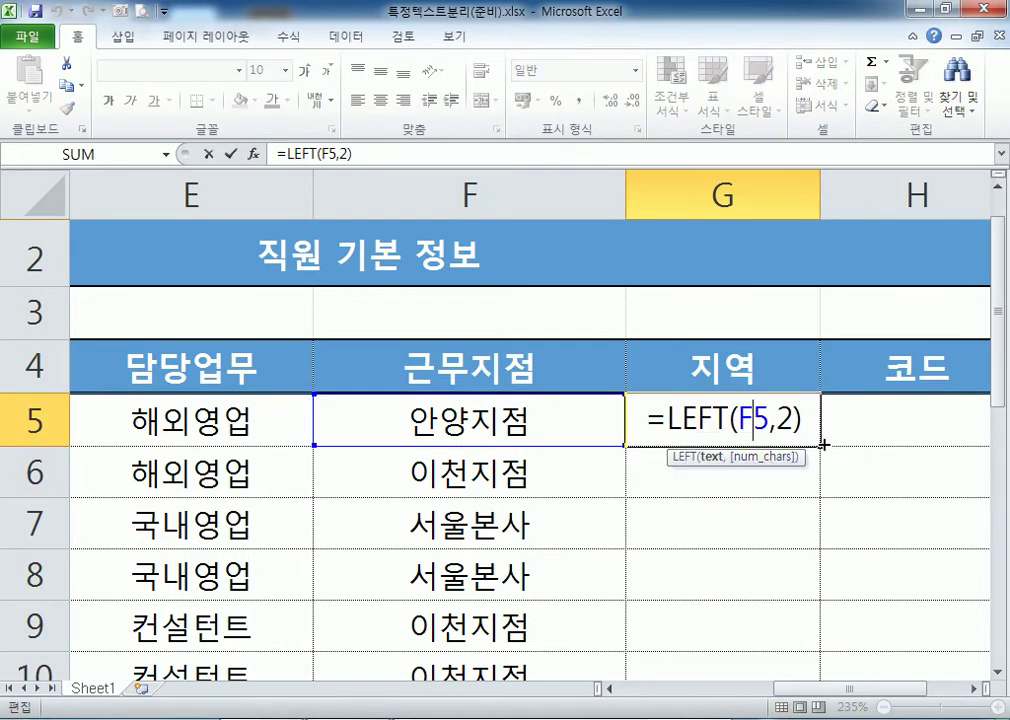
pyautogui.press('Escape')
pyautogui.doubleClick(821, 449)
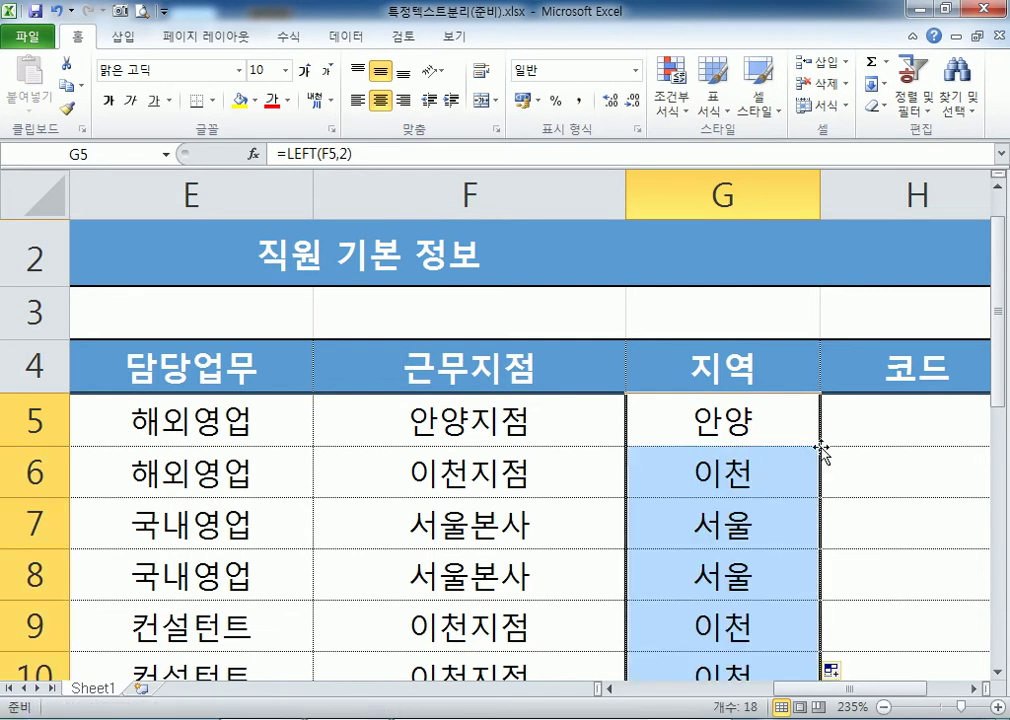
pyautogui.scroll(-7, 822, 449)
pyautogui.scroll(3, 737, 457)
pyautogui.scroll(1, 737, 457)
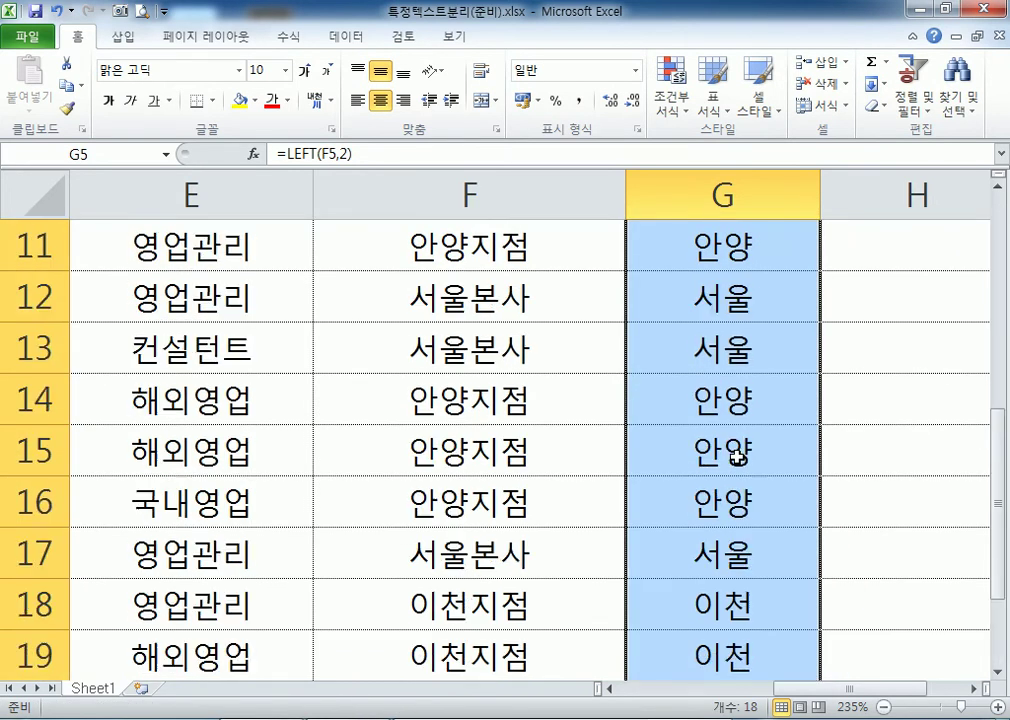
pyautogui.scroll(-2, 737, 457)
pyautogui.scroll(-3, 730, 453)
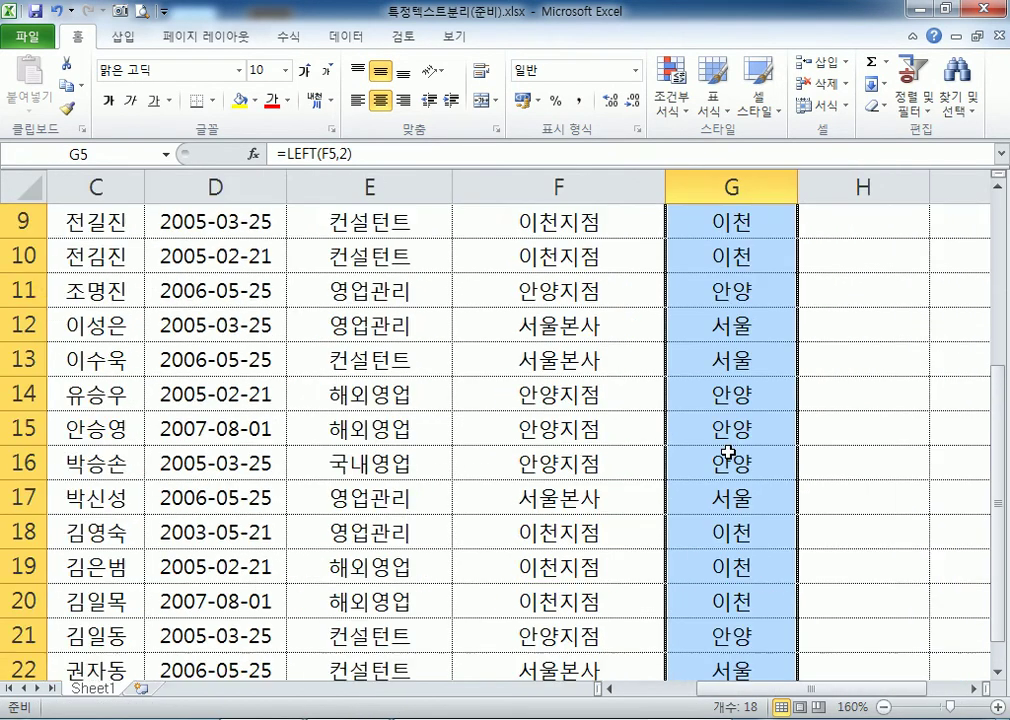
pyautogui.scroll(3, 728, 452)
pyautogui.click(727, 368)
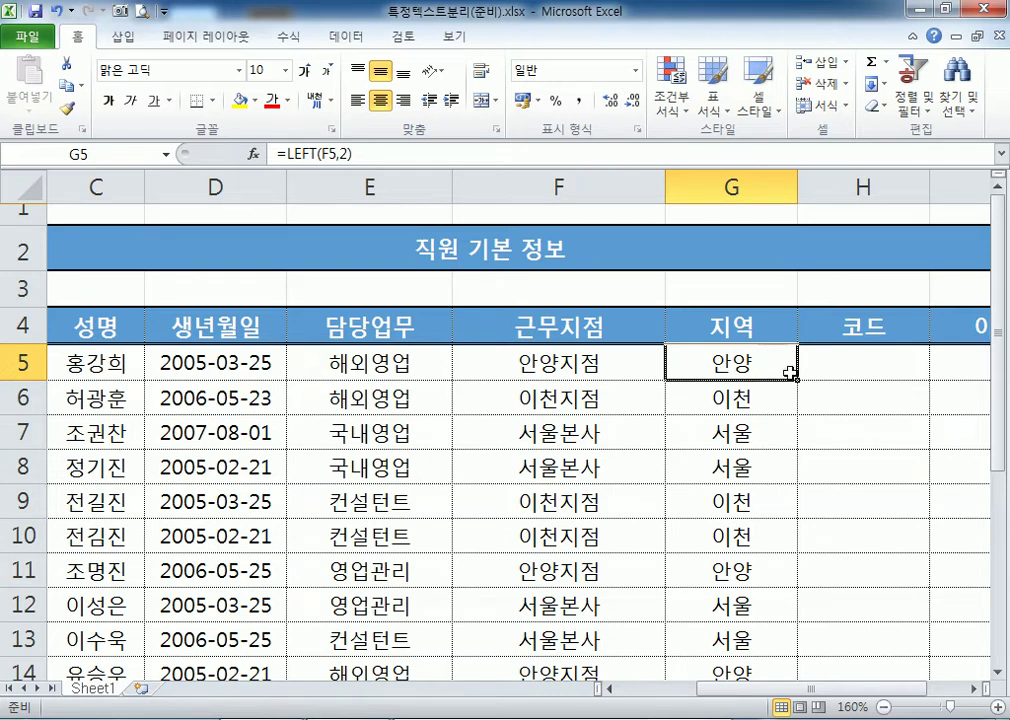
# Enter 2132 in H5 as the numeric part of the employee code BNCT-2132.
pyautogui.click(874, 366)
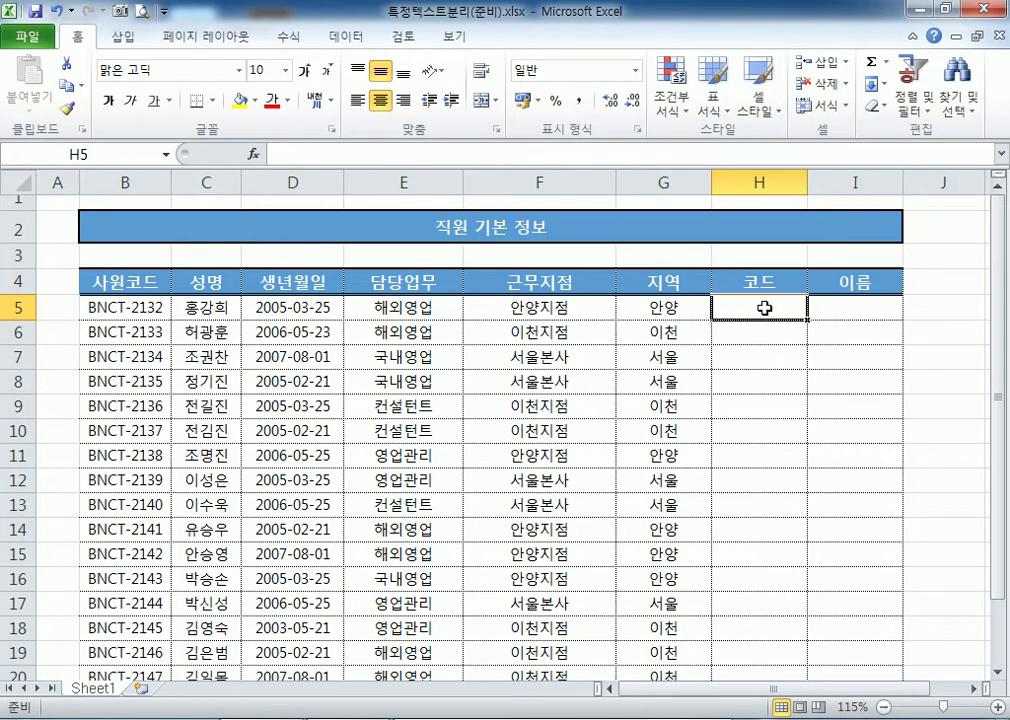
pyautogui.write('2132')
pyautogui.press('Return')
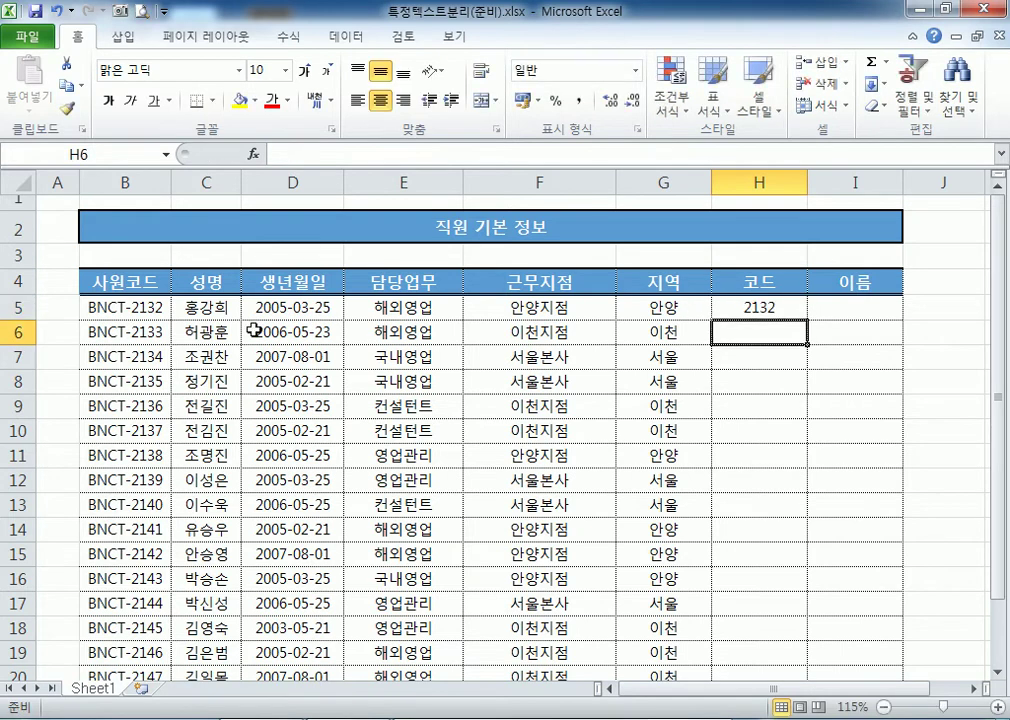
pyautogui.click(137, 300)
pyautogui.moveTo(748, 316); pyautogui.dragTo(140, 312)
pyautogui.click(134, 312)
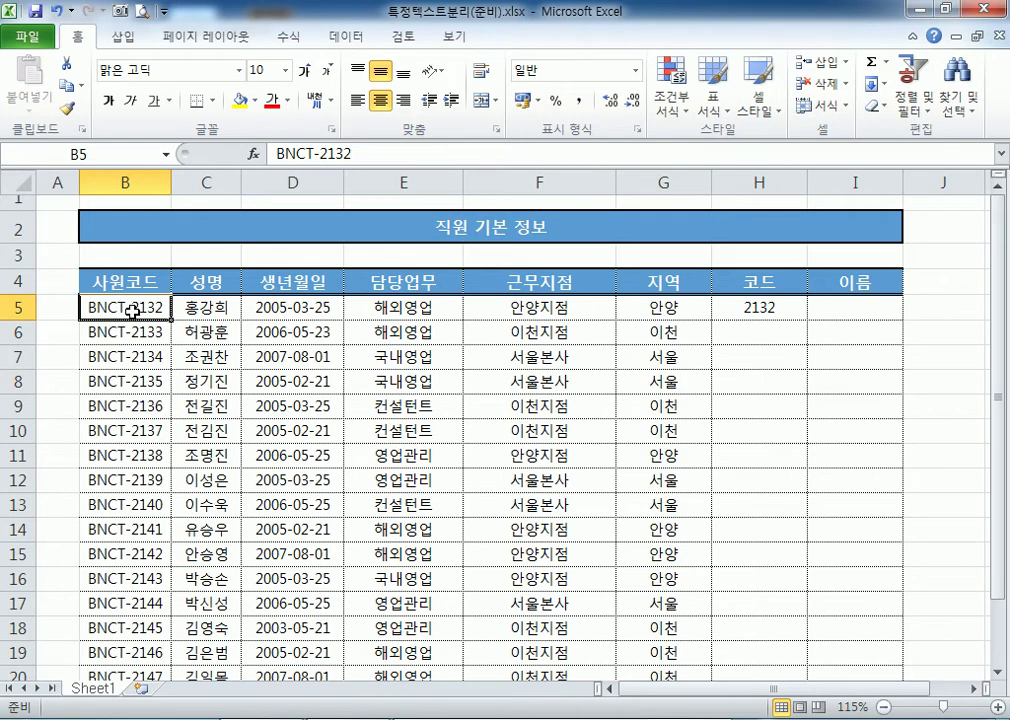
pyautogui.click(784, 314)
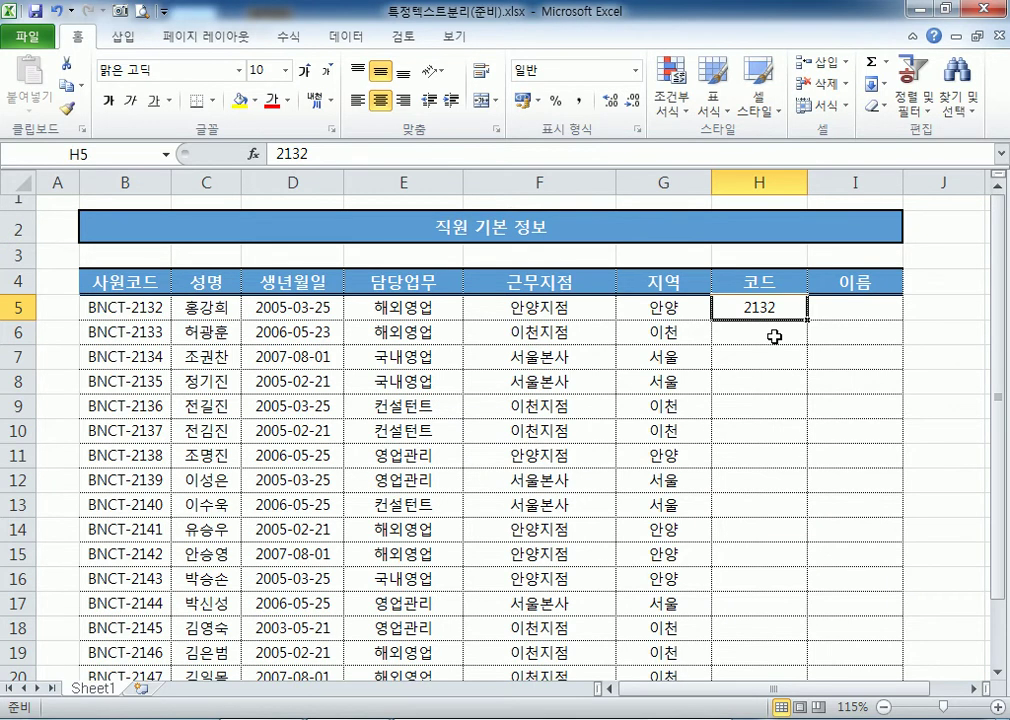
pyautogui.keyDown('ctrl'); pyautogui.scroll(1, 782, 362); pyautogui.keyUp('ctrl')
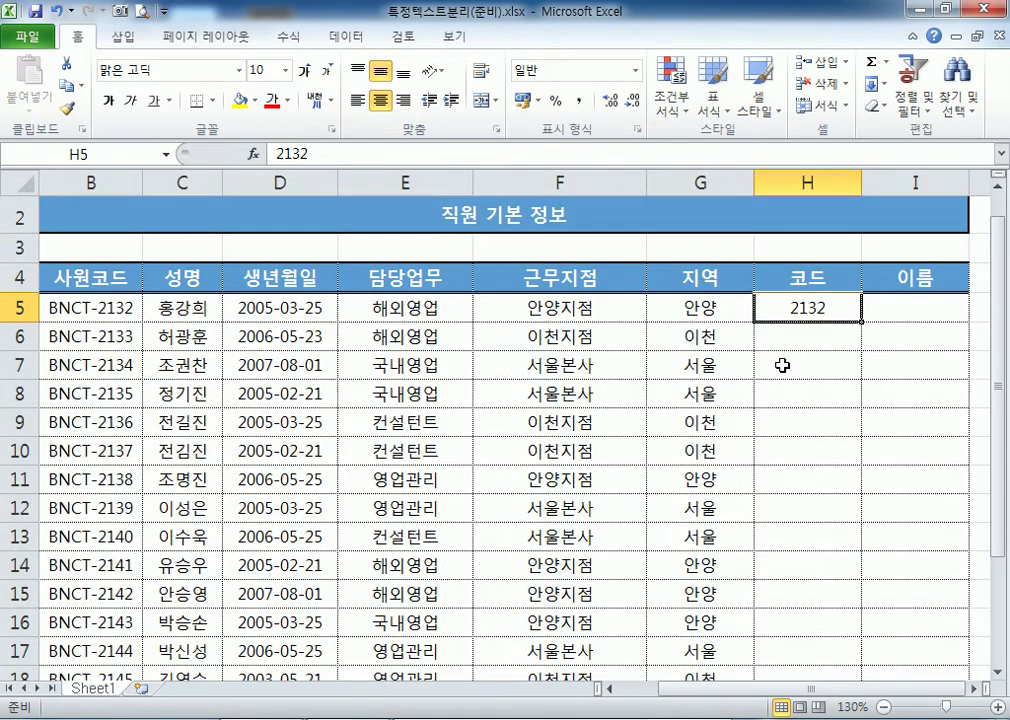
# Enter =RIGHT(B5,4) in H5 and fill it down column H (2132 onward).
pyautogui.write('=')
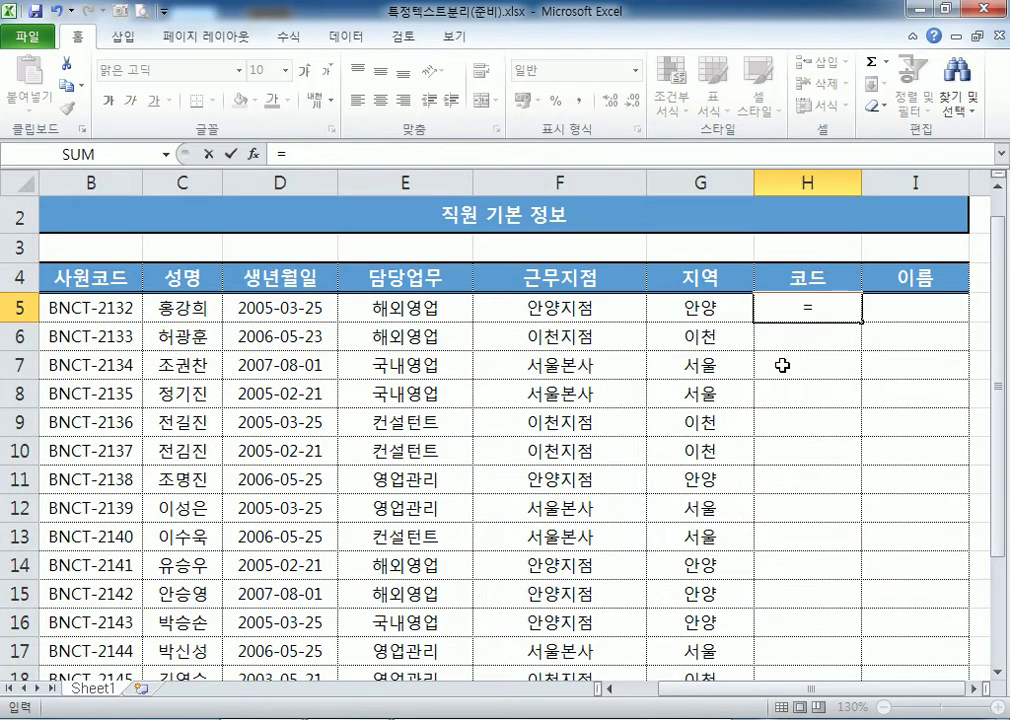
pyautogui.write('R')
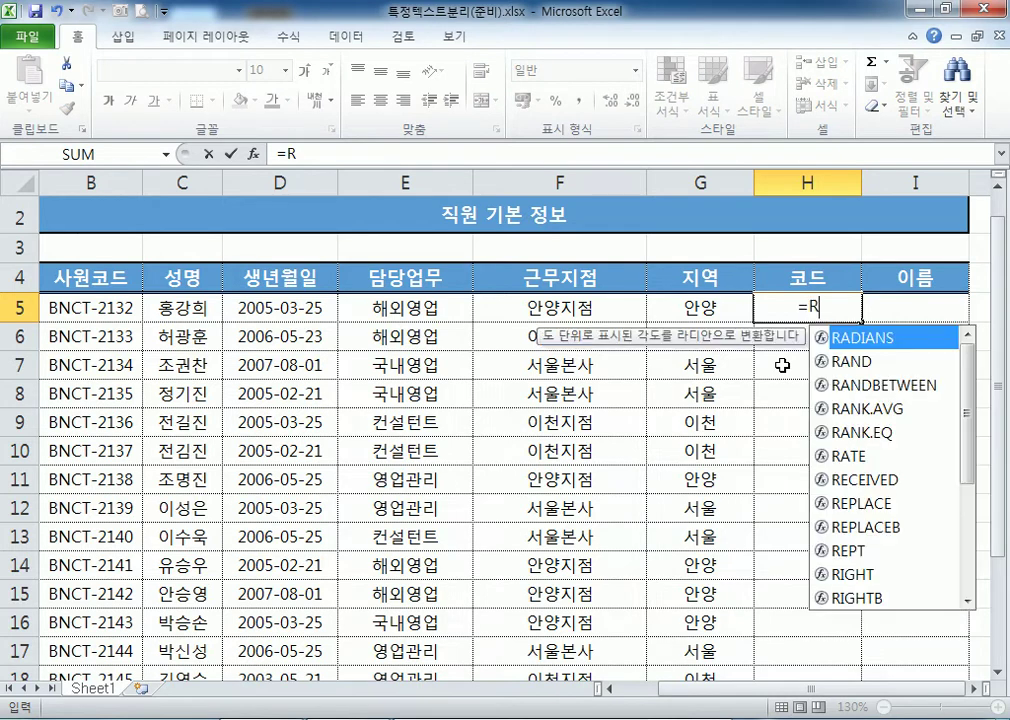
pyautogui.write('IGHT(')
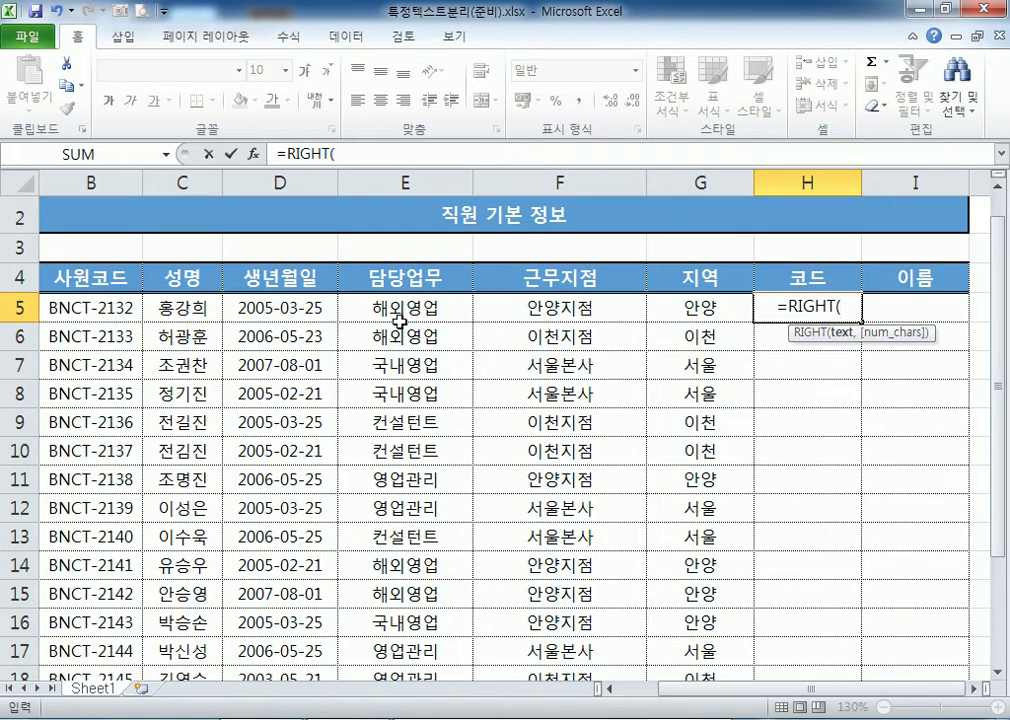
pyautogui.click(68, 305)
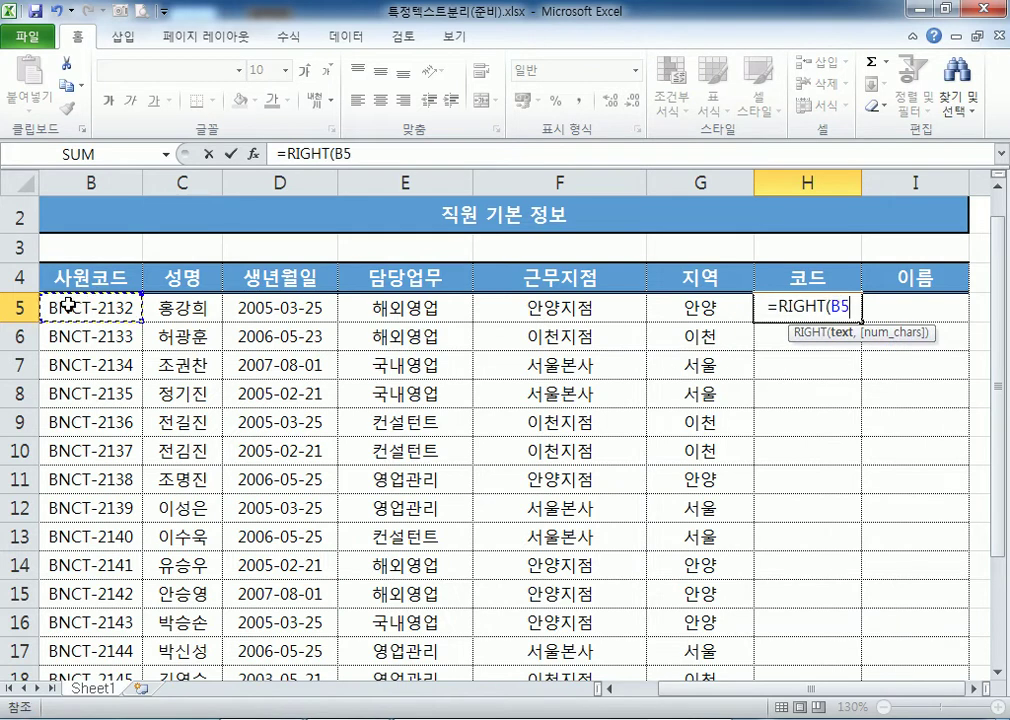
pyautogui.write(',4')
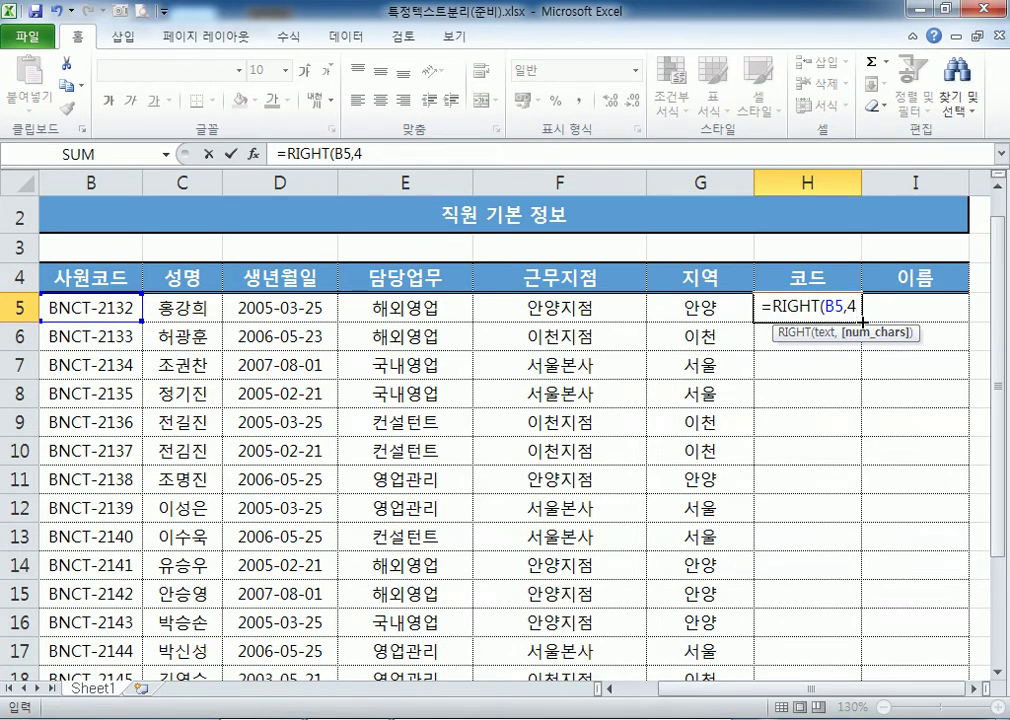
pyautogui.hotkey('ctrl', 'Return')
pyautogui.doubleClick(861, 321)
pyautogui.scroll(-2, 784, 560)
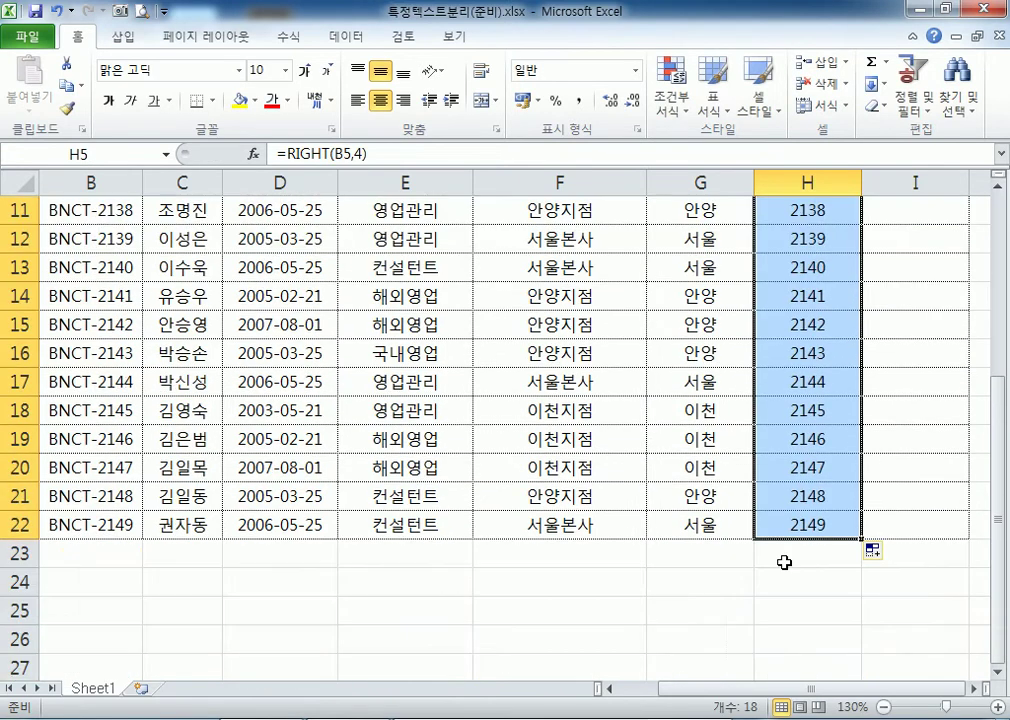
pyautogui.scroll(4, 784, 562)
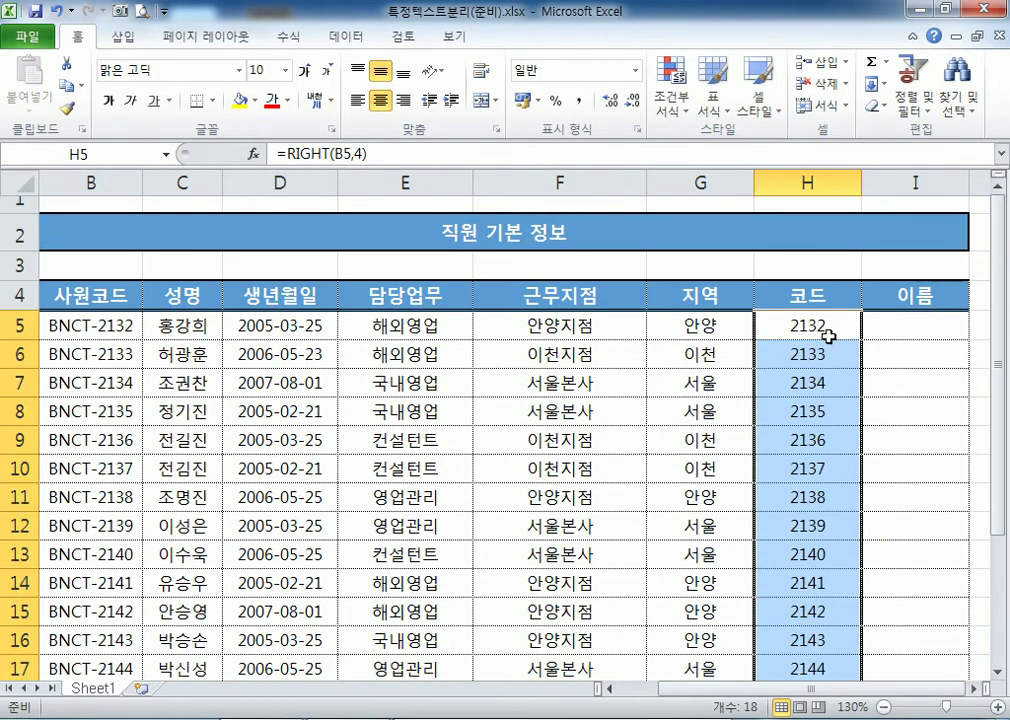
pyautogui.doubleClick(831, 332)
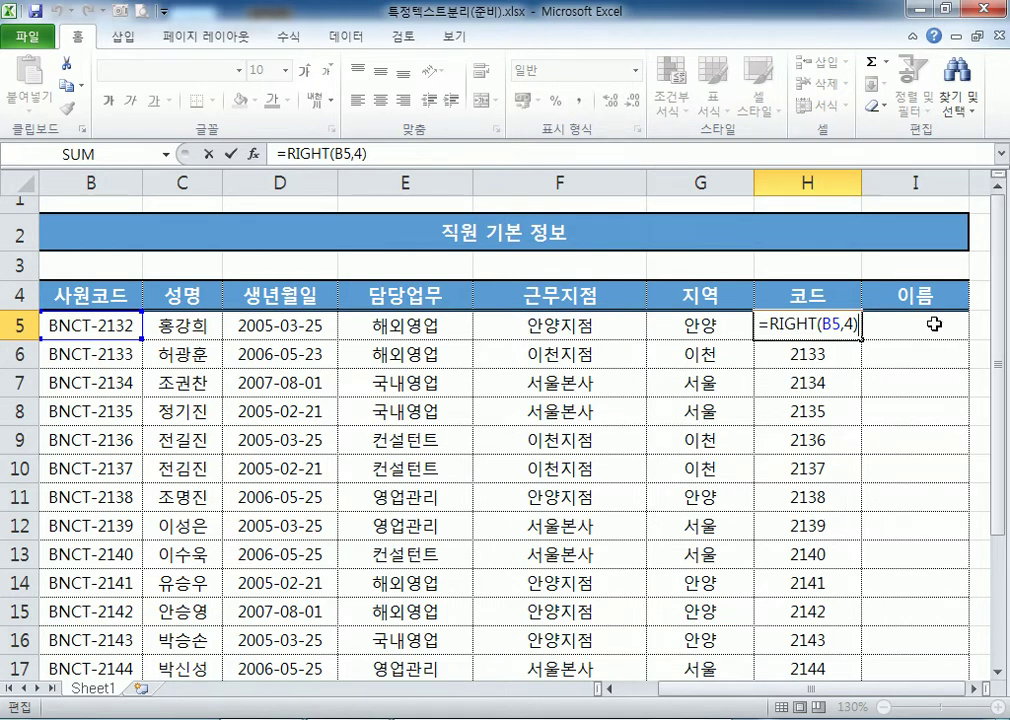
pyautogui.click(934, 324)
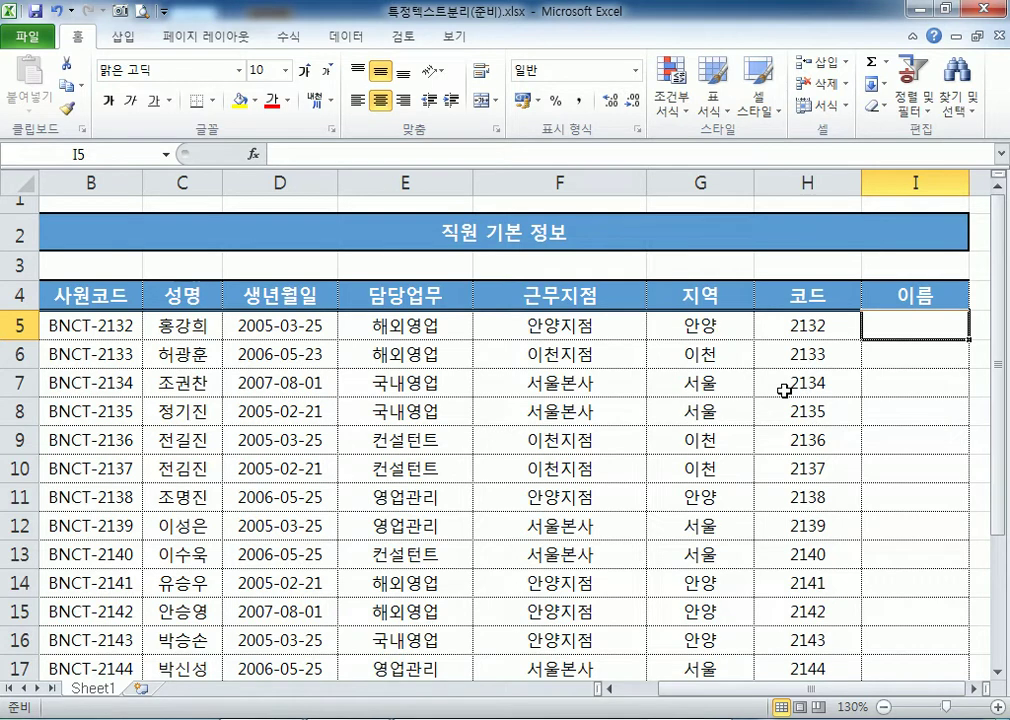
# Bring up the Open window showing the Section02 folder with Ctrl+O.
pyautogui.click(41, 44)
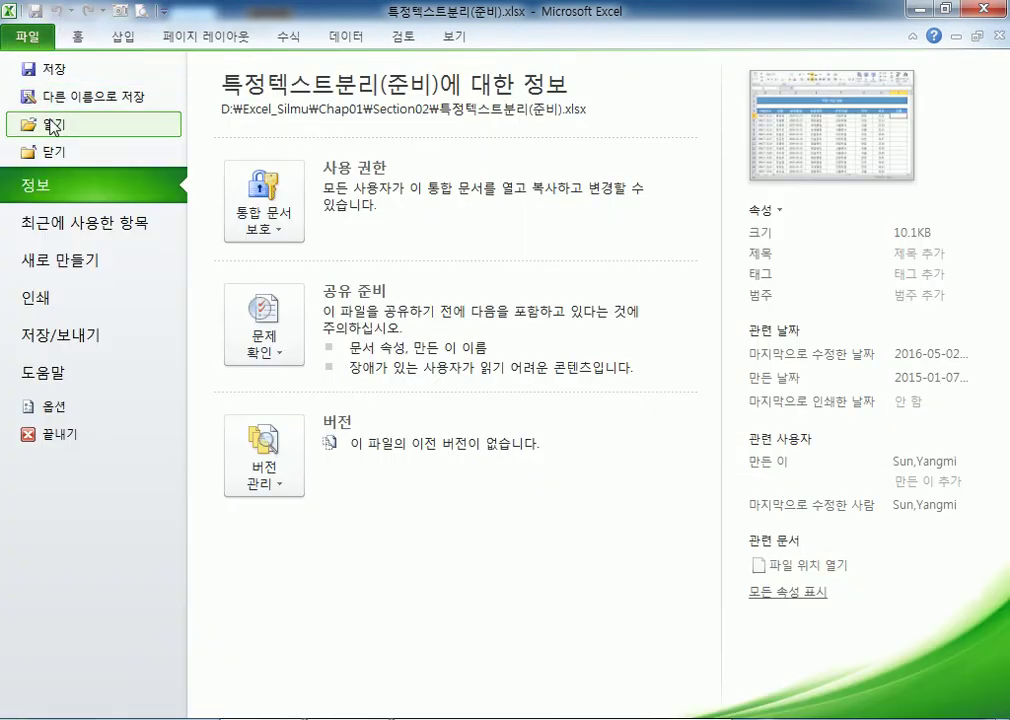
pyautogui.click(45, 122)
pyautogui.click(548, 442)
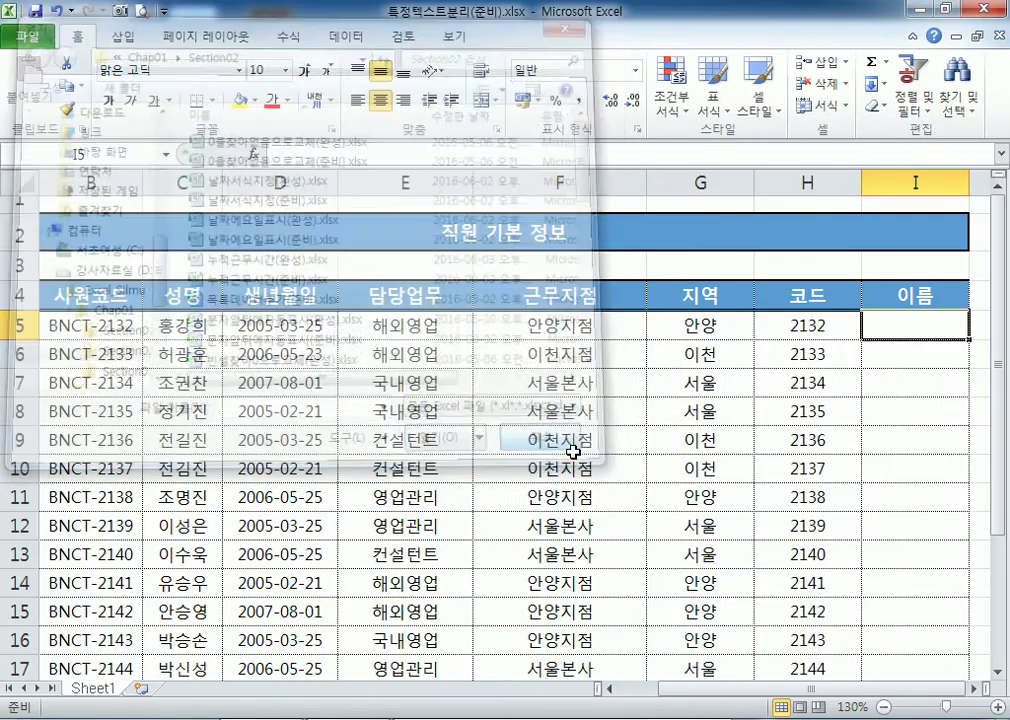
pyautogui.click(400, 712)
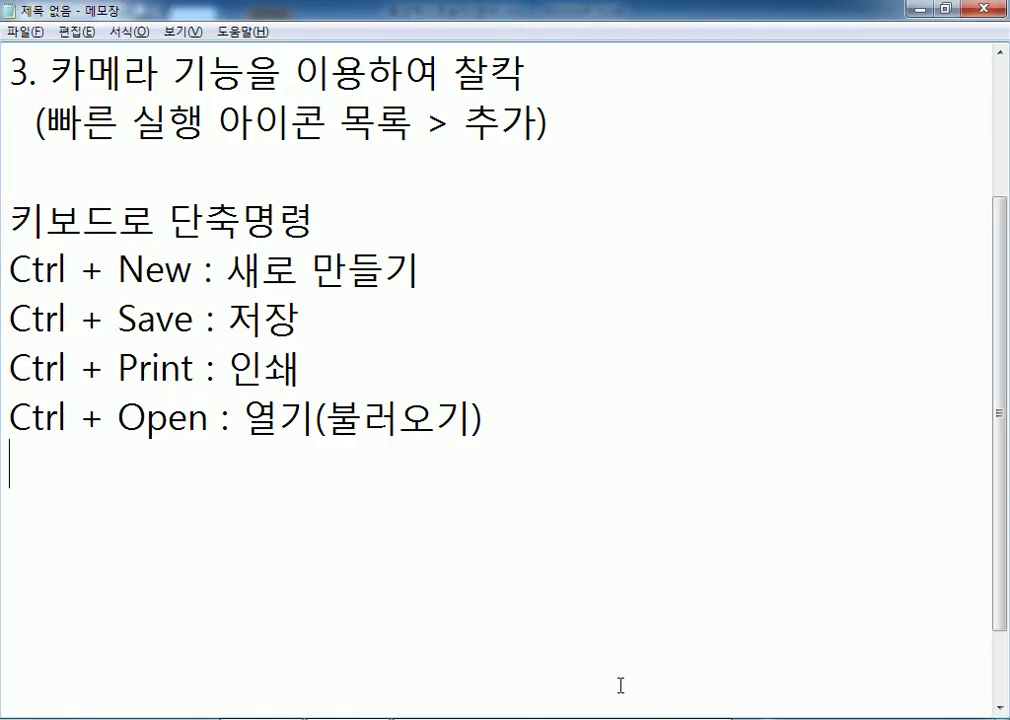
pyautogui.click(580, 714)
pyautogui.hotkey('ctrl', 'o')
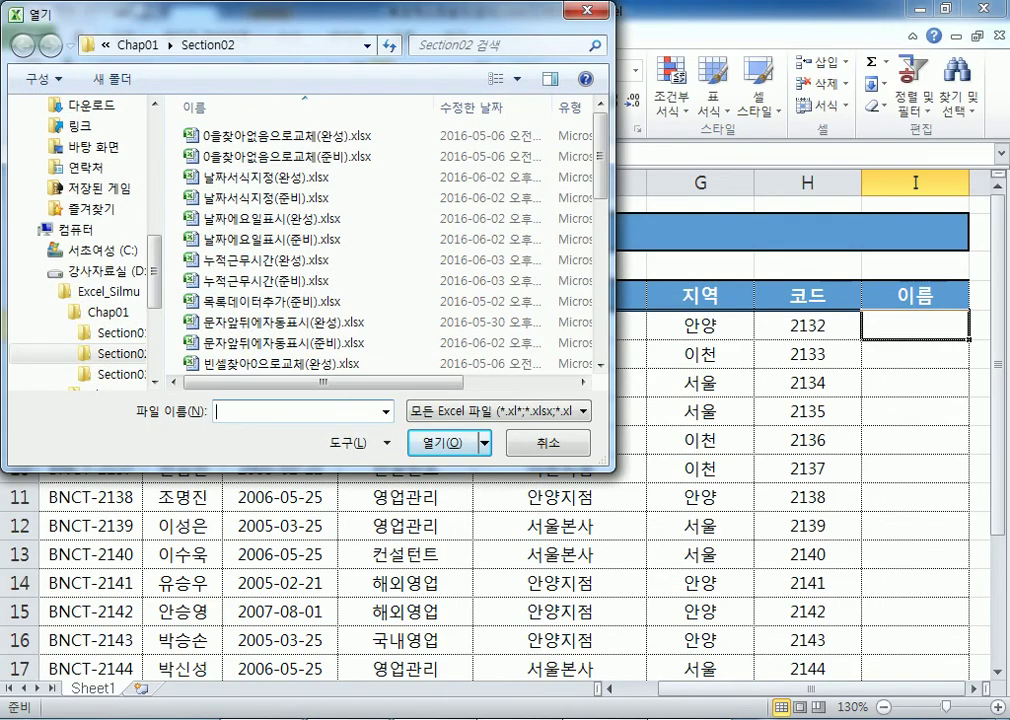
# Add an Open button to the Quick Access Toolbar and use it to show the Open dialog.
pyautogui.press('Escape')
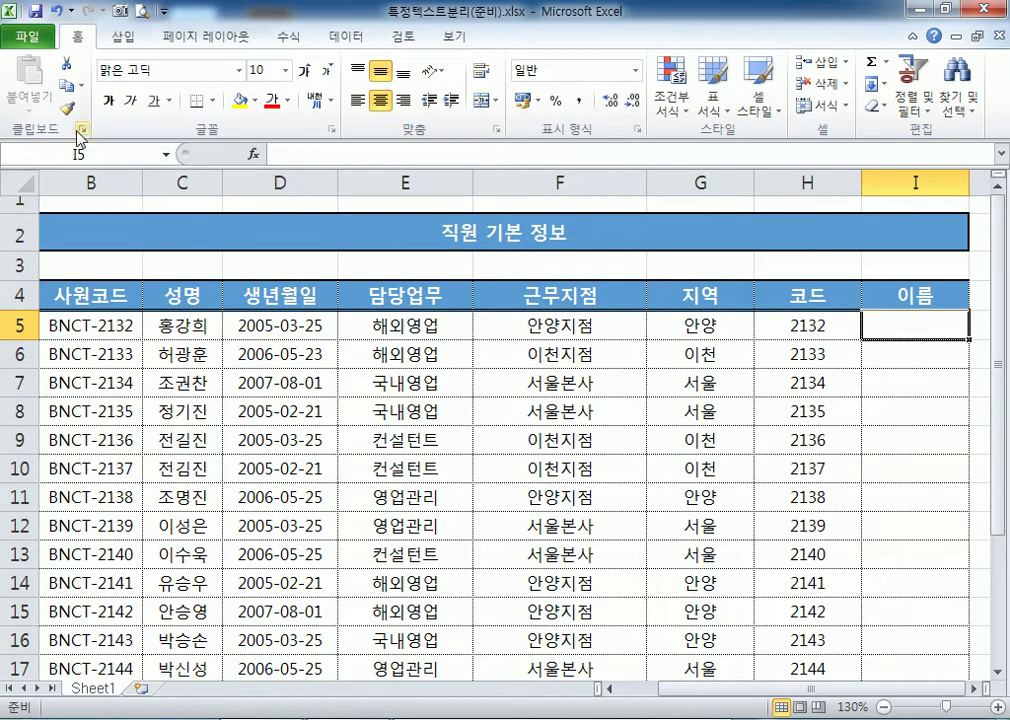
pyautogui.click(28, 40)
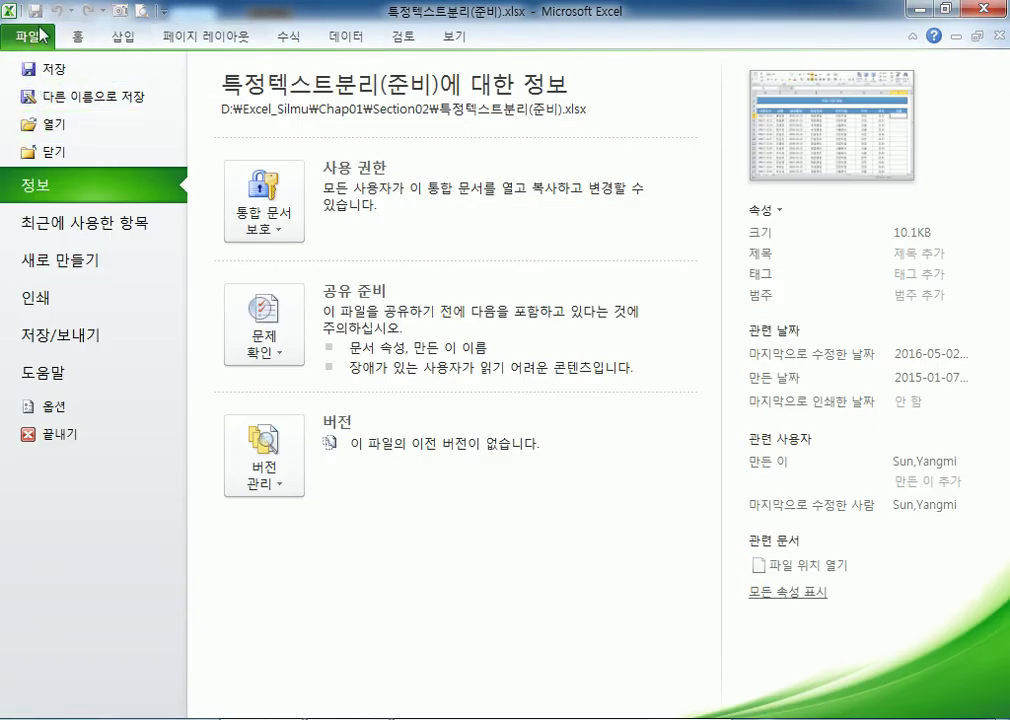
pyautogui.click(80, 38)
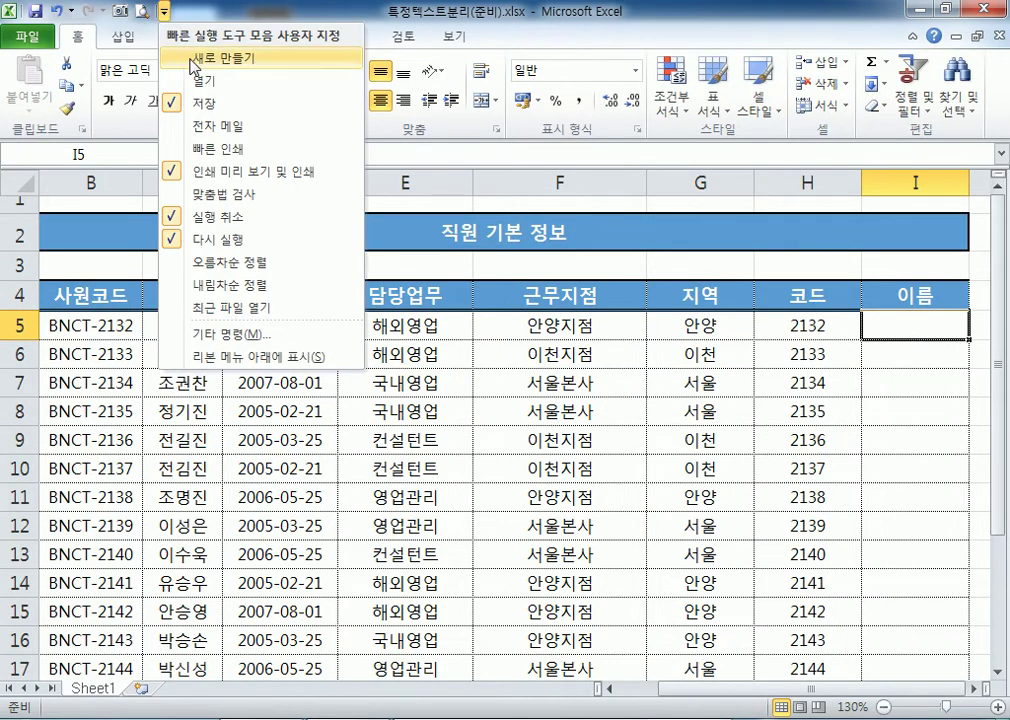
pyautogui.click(199, 86)
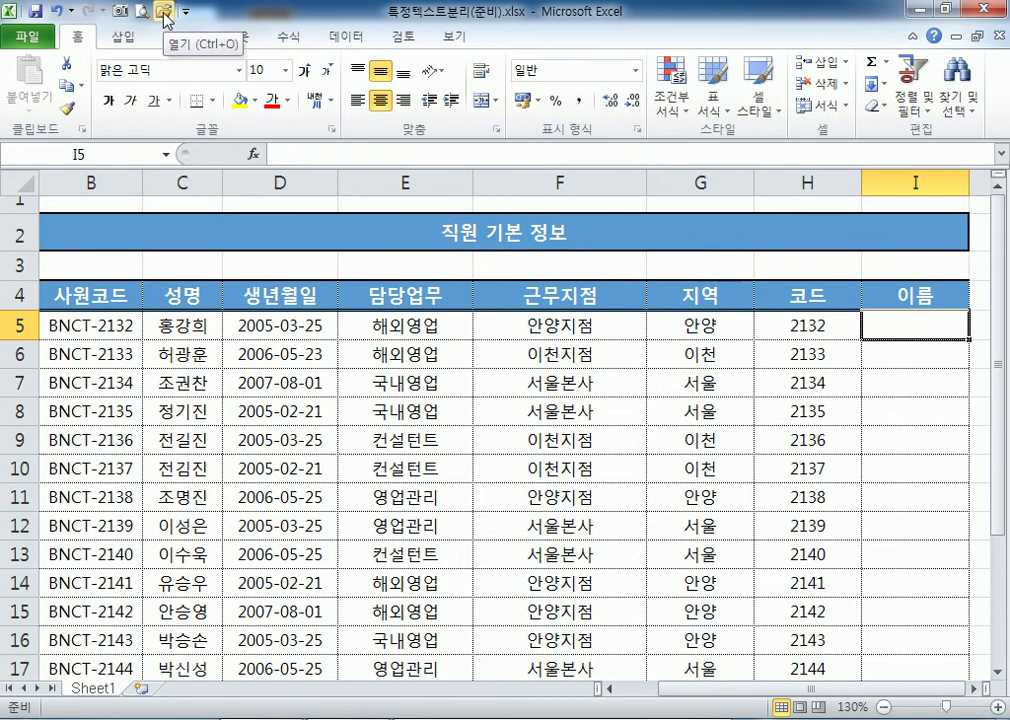
pyautogui.click(165, 19)
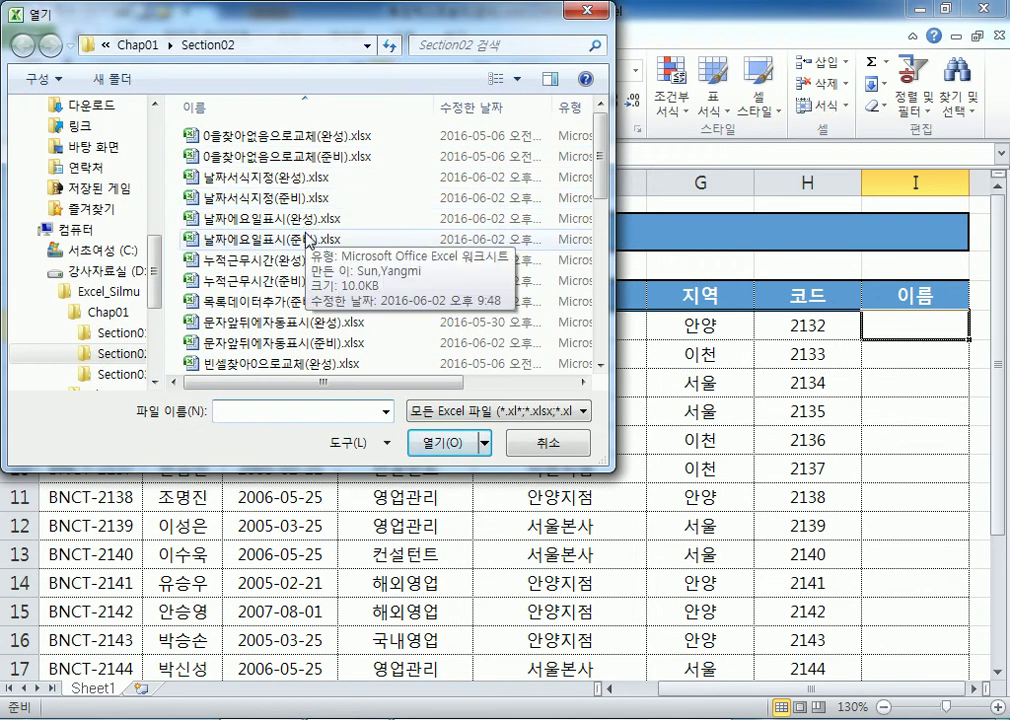
pyautogui.click(562, 442)
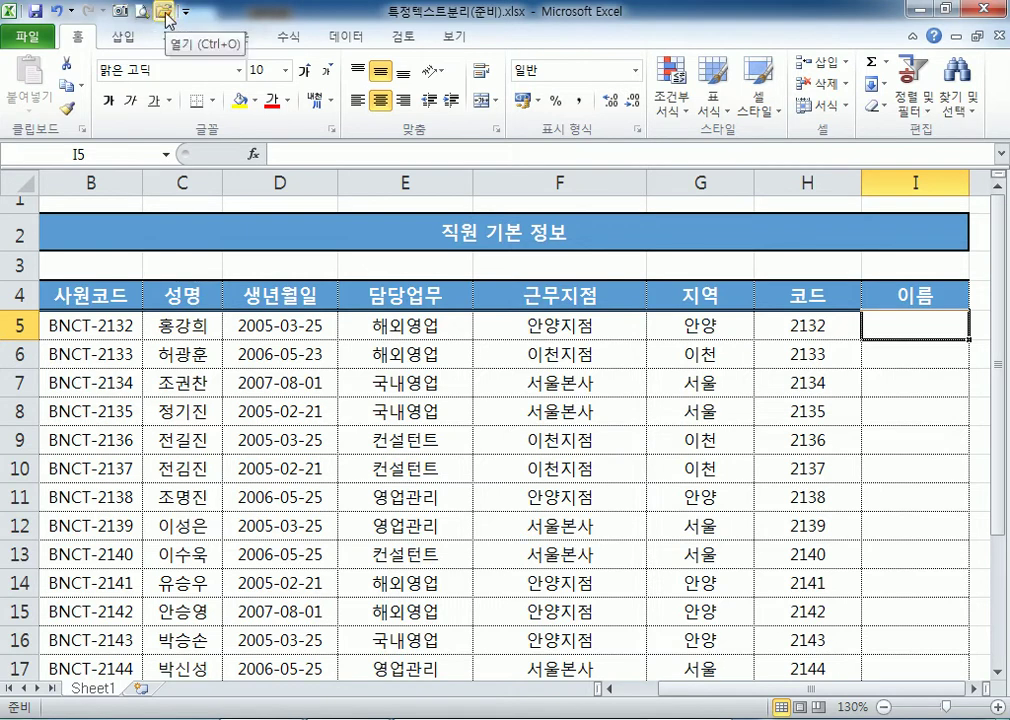
pyautogui.click(165, 14)
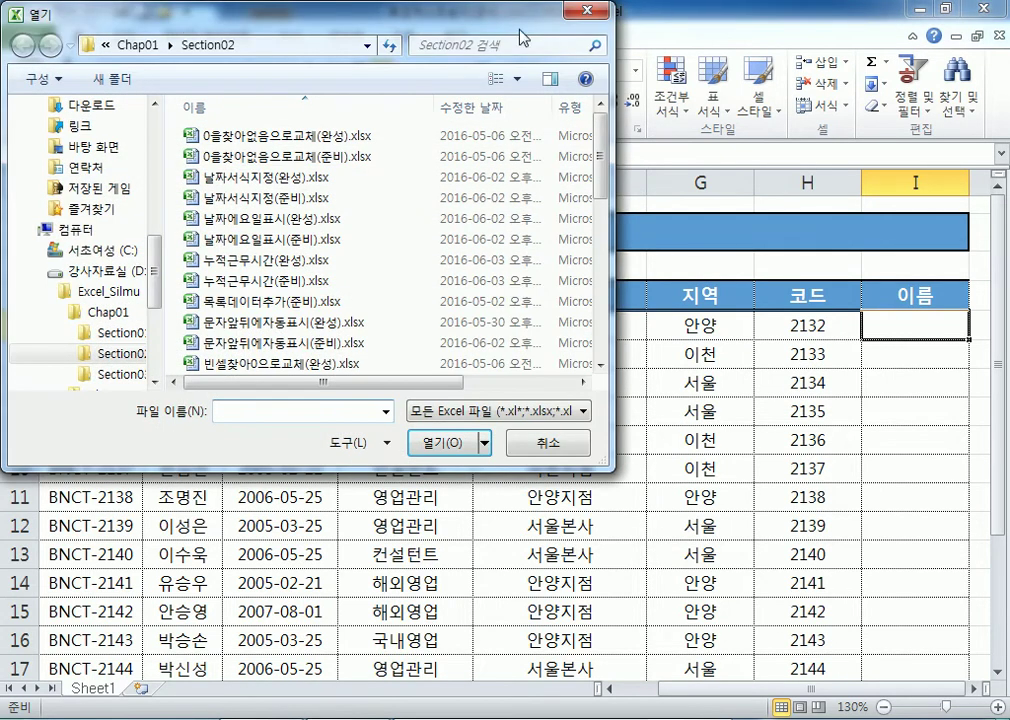
# Open 빈셀찾아0으로교체(준비).xlsx from the Section02 folder via File > Open.
pyautogui.click(592, 14)
pyautogui.click(28, 36)
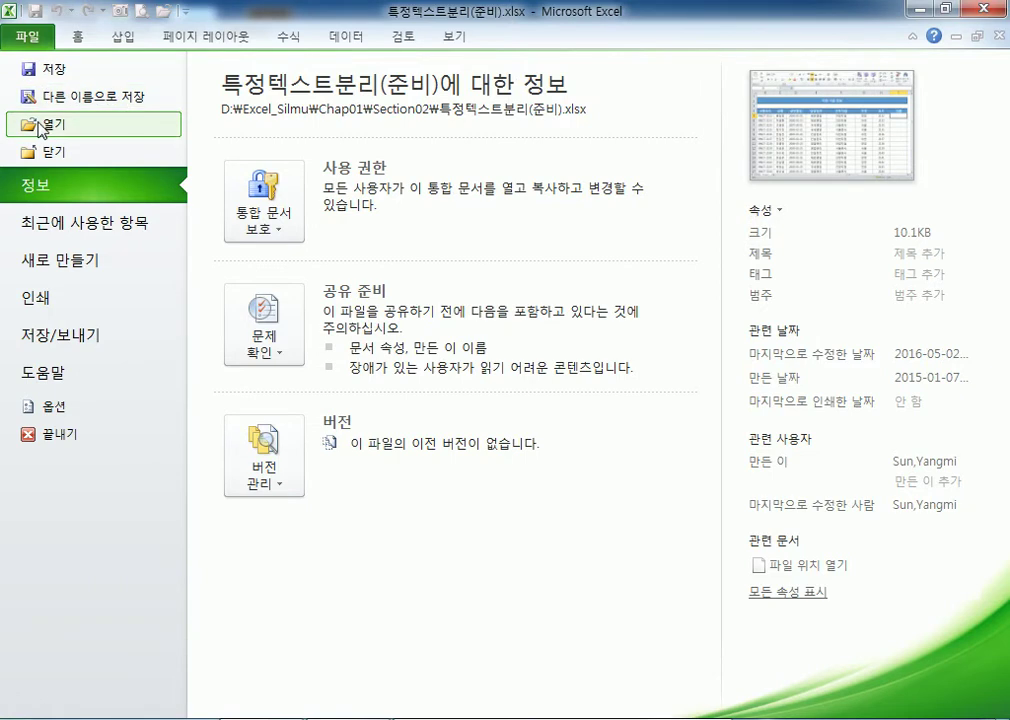
pyautogui.click(39, 127)
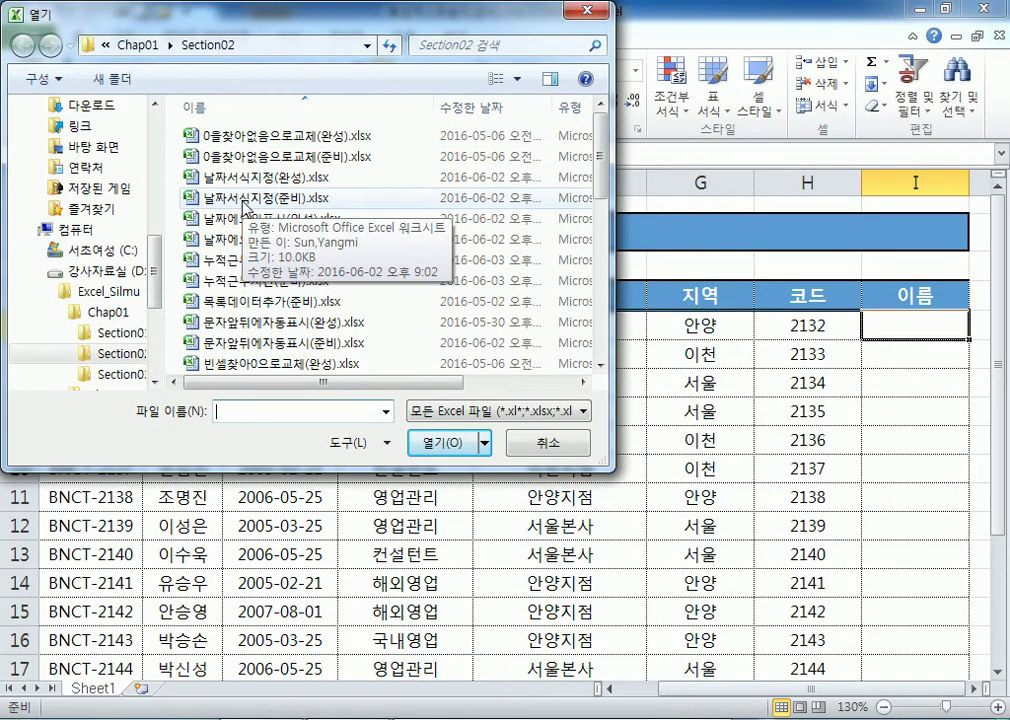
pyautogui.click(250, 245)
pyautogui.scroll(-4, 268, 300)
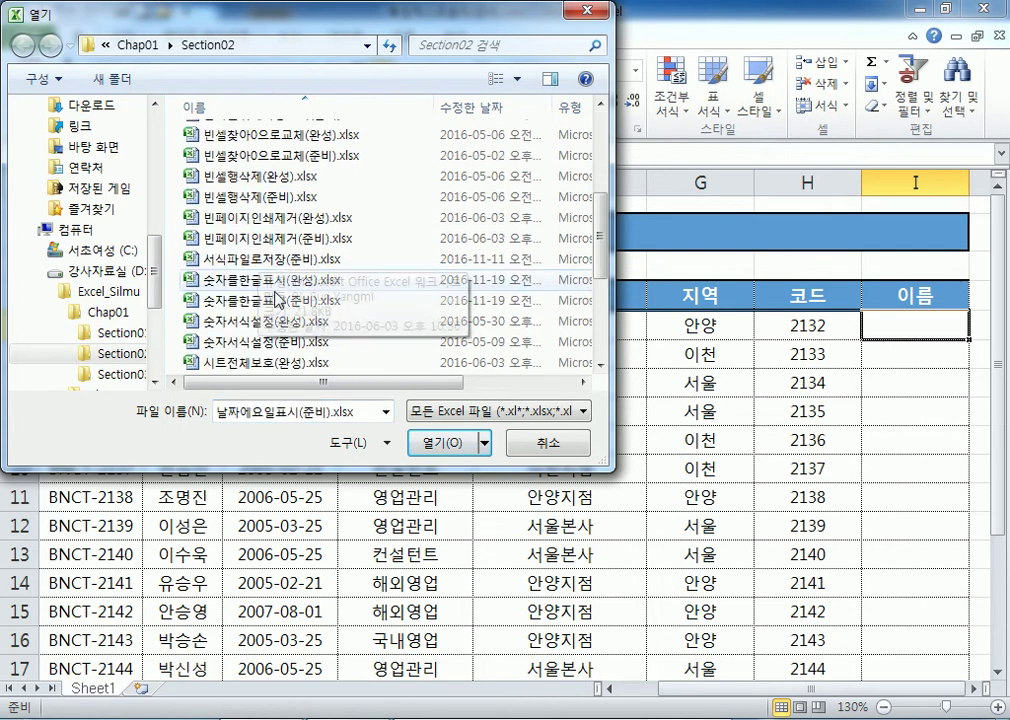
pyautogui.scroll(2, 260, 310)
pyautogui.click(262, 276)
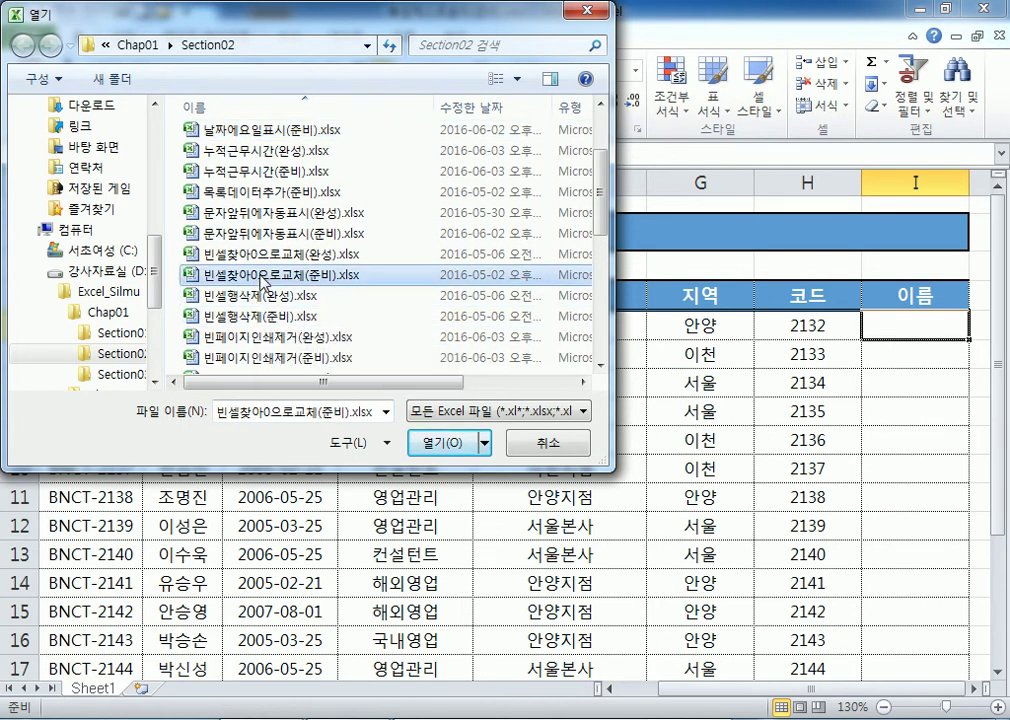
pyautogui.doubleClick(261, 278)
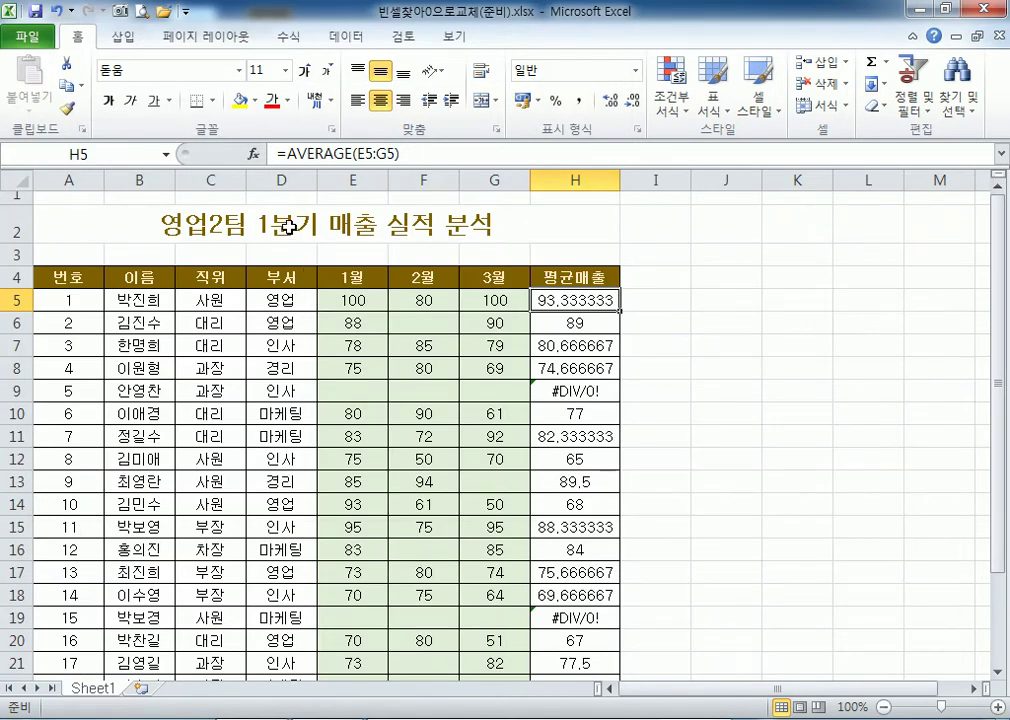
pyautogui.scroll(-3, 183, 275)
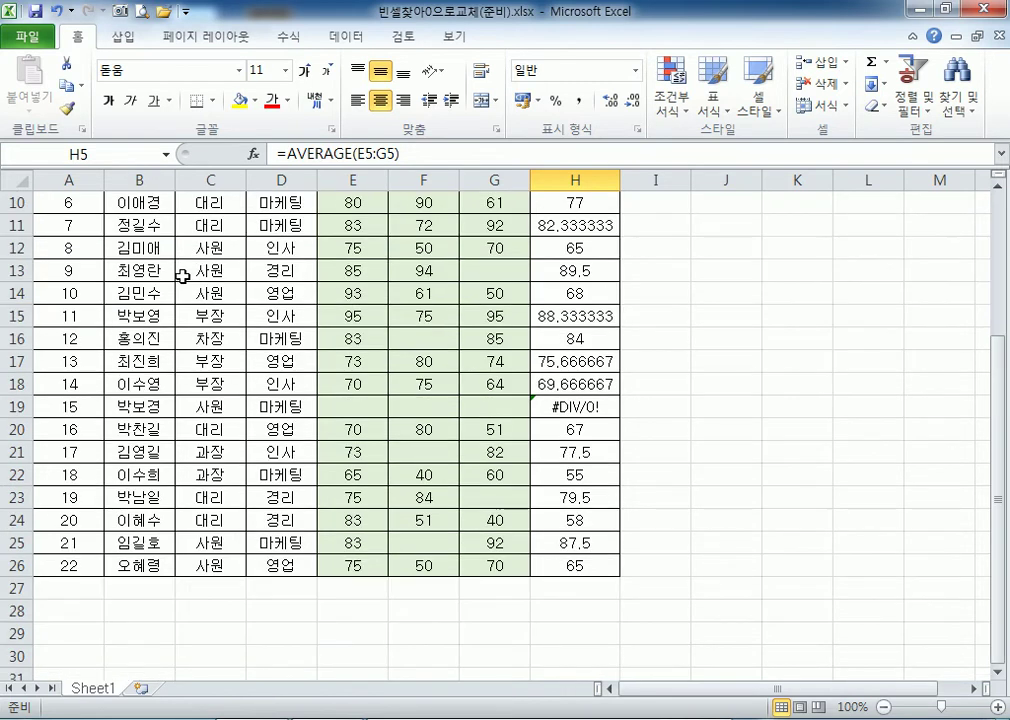
pyautogui.scroll(3, 184, 273)
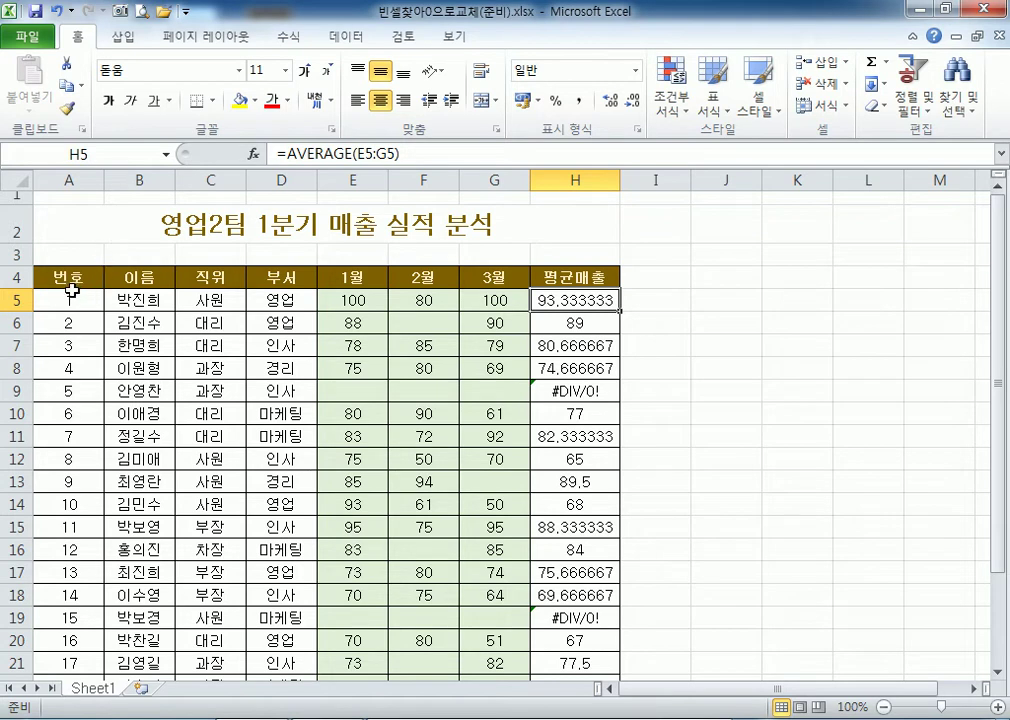
pyautogui.click(65, 228)
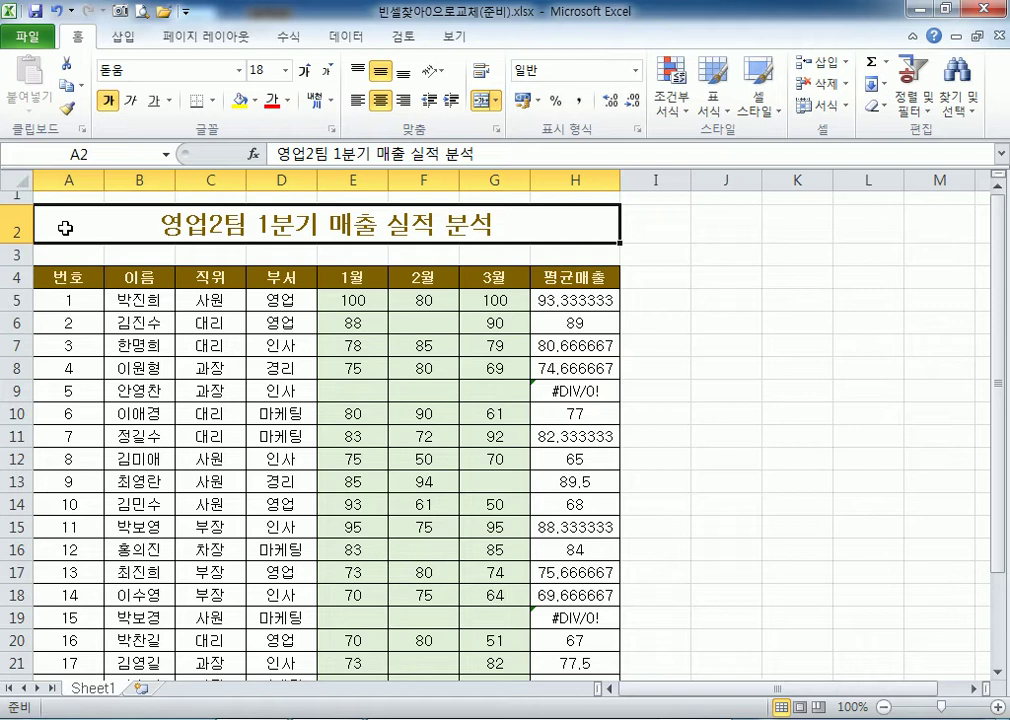
pyautogui.click(18, 299)
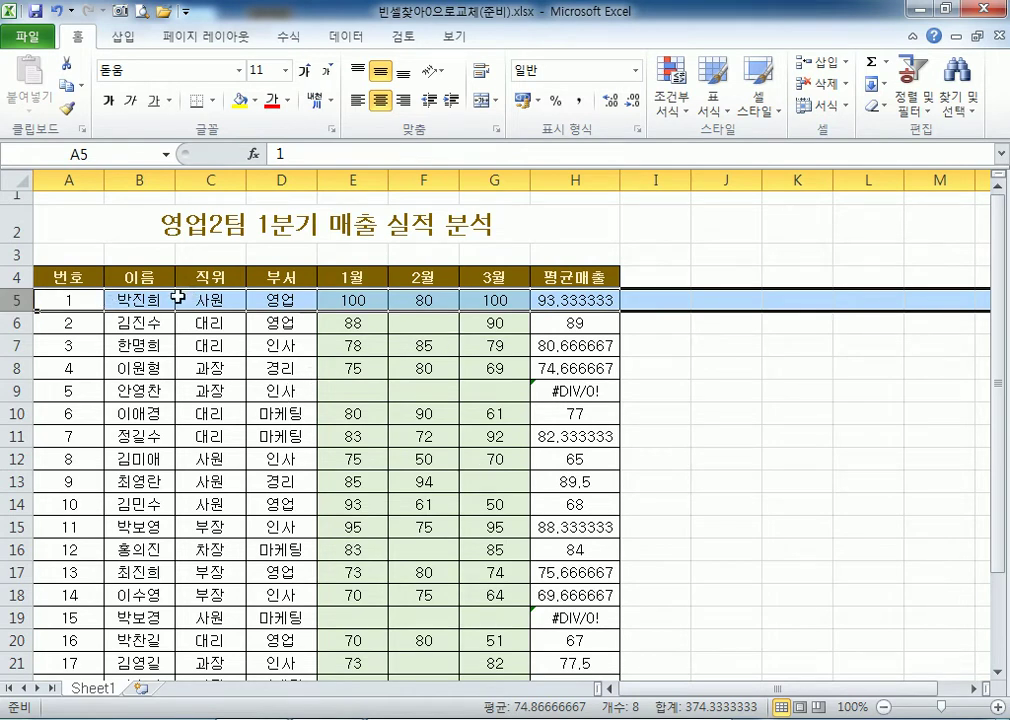
pyautogui.keyDown('ctrl'); pyautogui.scroll(4, 175, 293); pyautogui.keyUp('ctrl')
pyautogui.scroll(1, 145, 290)
pyautogui.click(104, 366)
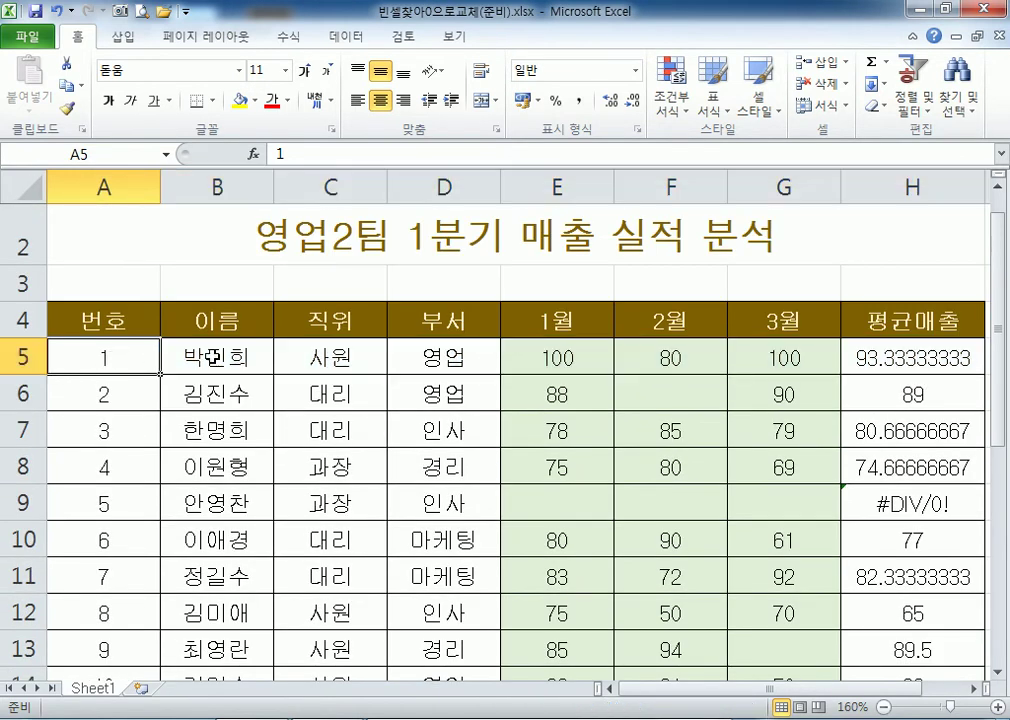
# Inspect row 5's months 100, 80, 100 and H5's =AVERAGE(E5:G5) result of 93.33333333.
pyautogui.scroll(-1, 150, 350)
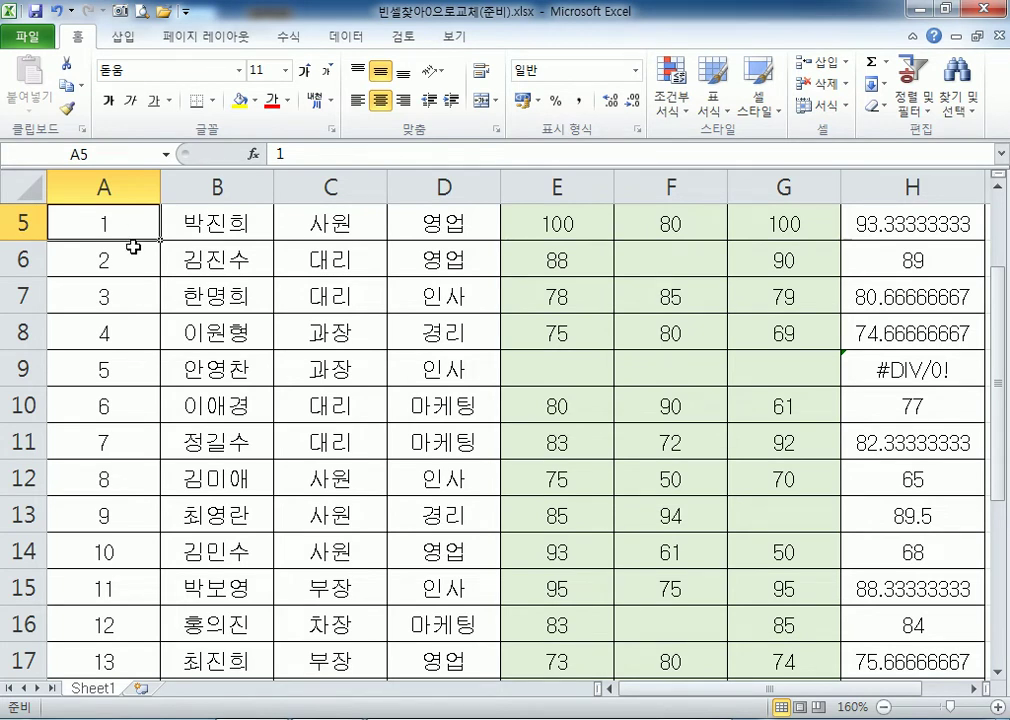
pyautogui.click(180, 227)
pyautogui.click(120, 221)
pyautogui.click(266, 220)
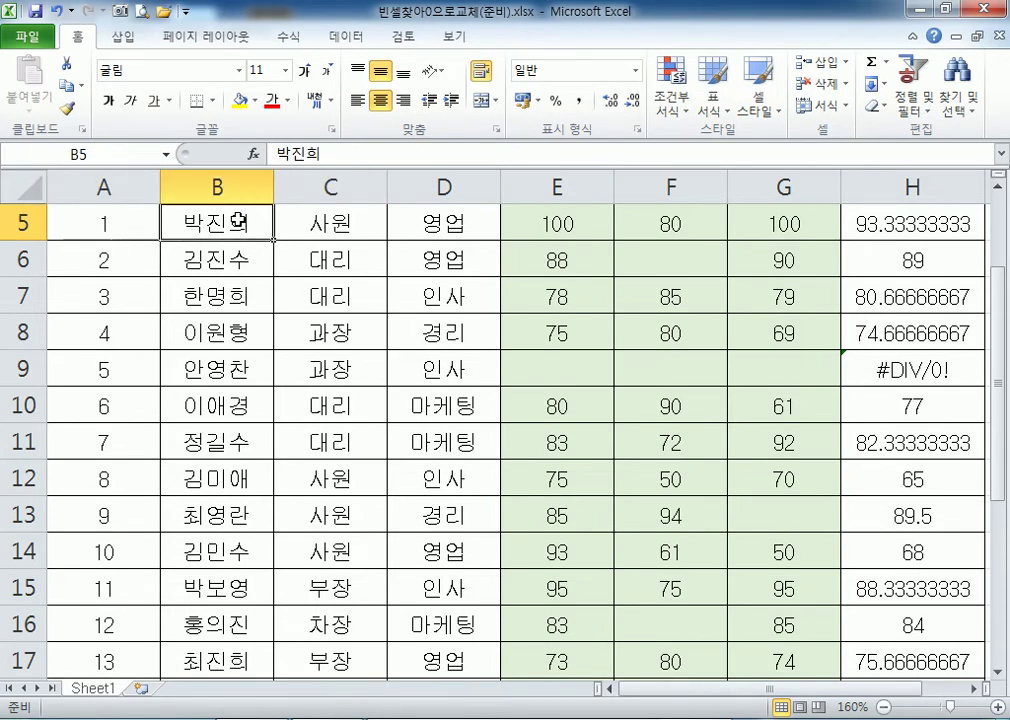
pyautogui.click(336, 223)
pyautogui.click(440, 227)
pyautogui.click(540, 229)
pyautogui.click(645, 226)
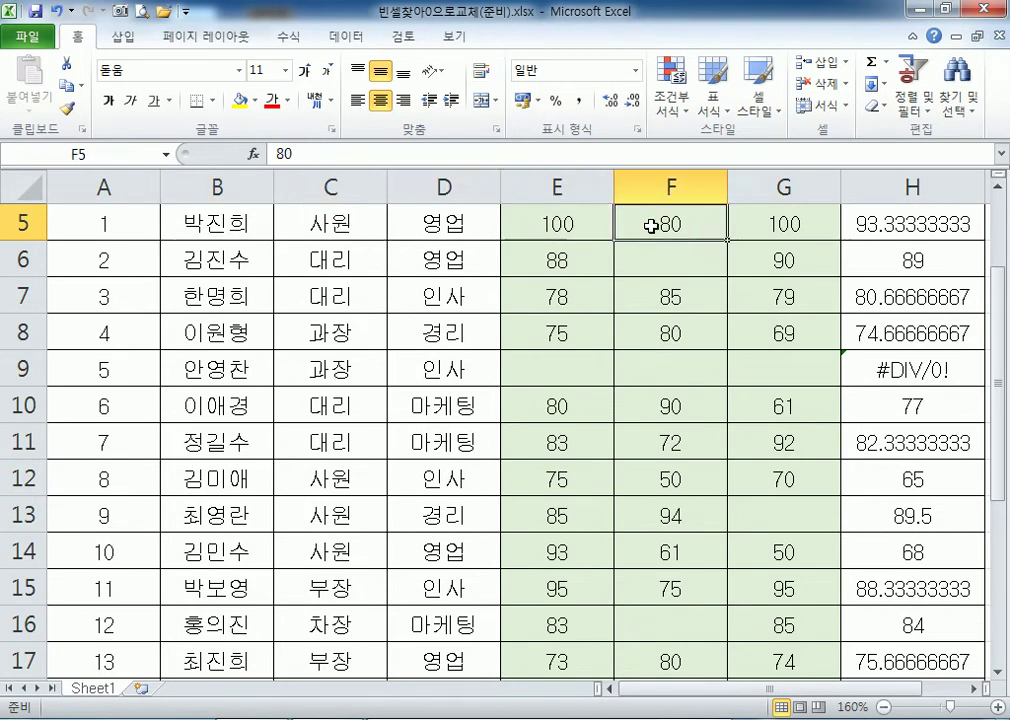
pyautogui.click(750, 227)
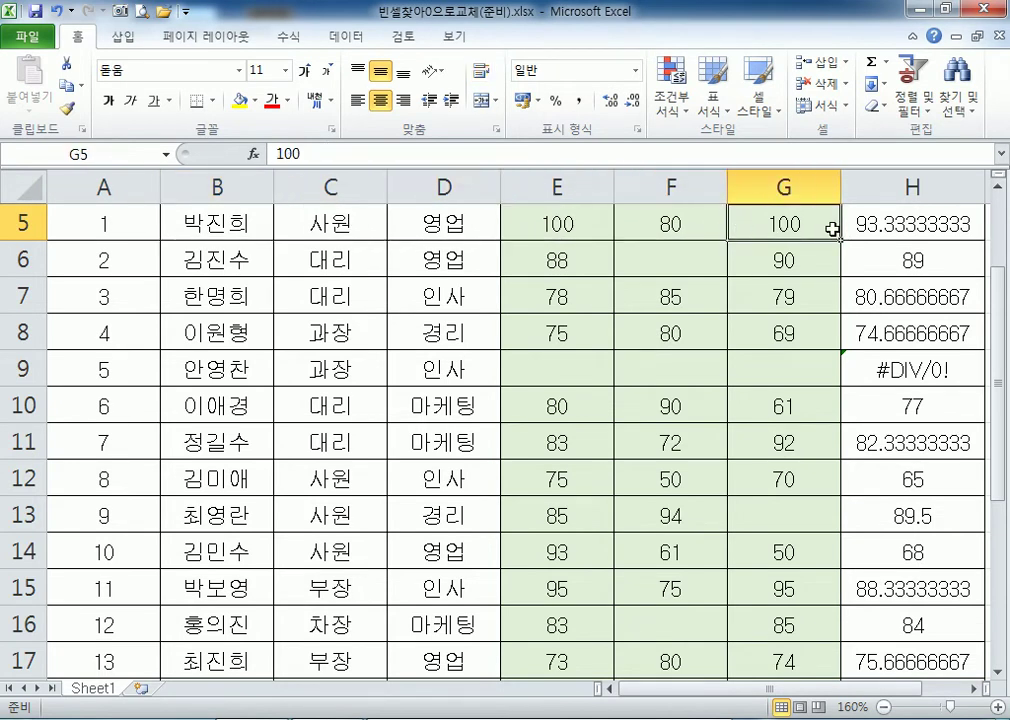
pyautogui.click(897, 224)
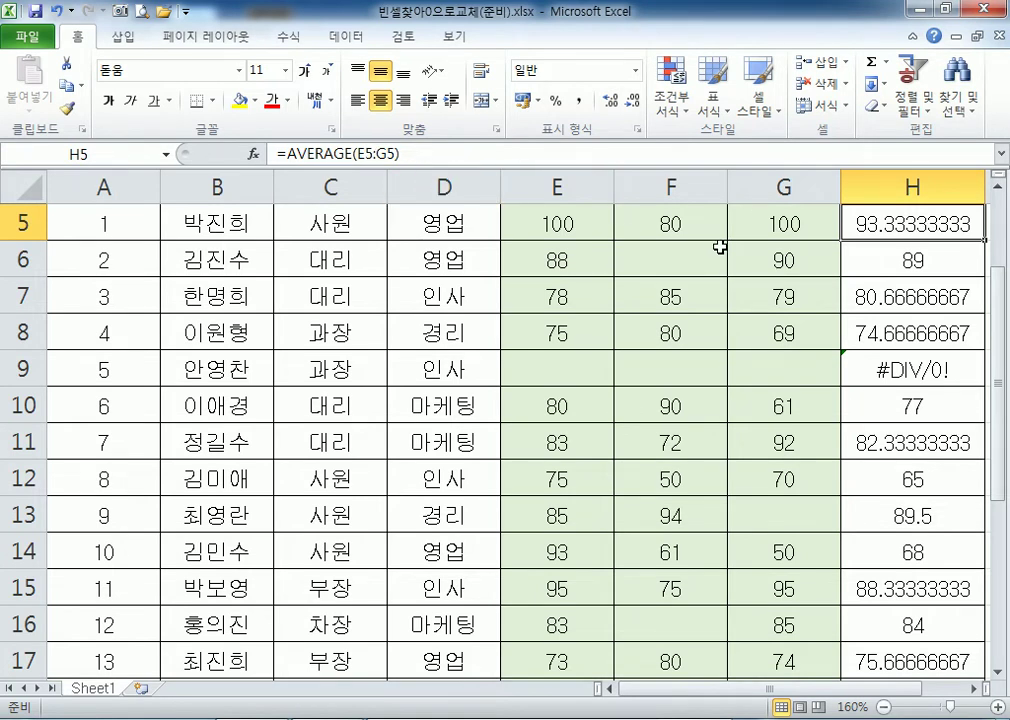
pyautogui.click(572, 223)
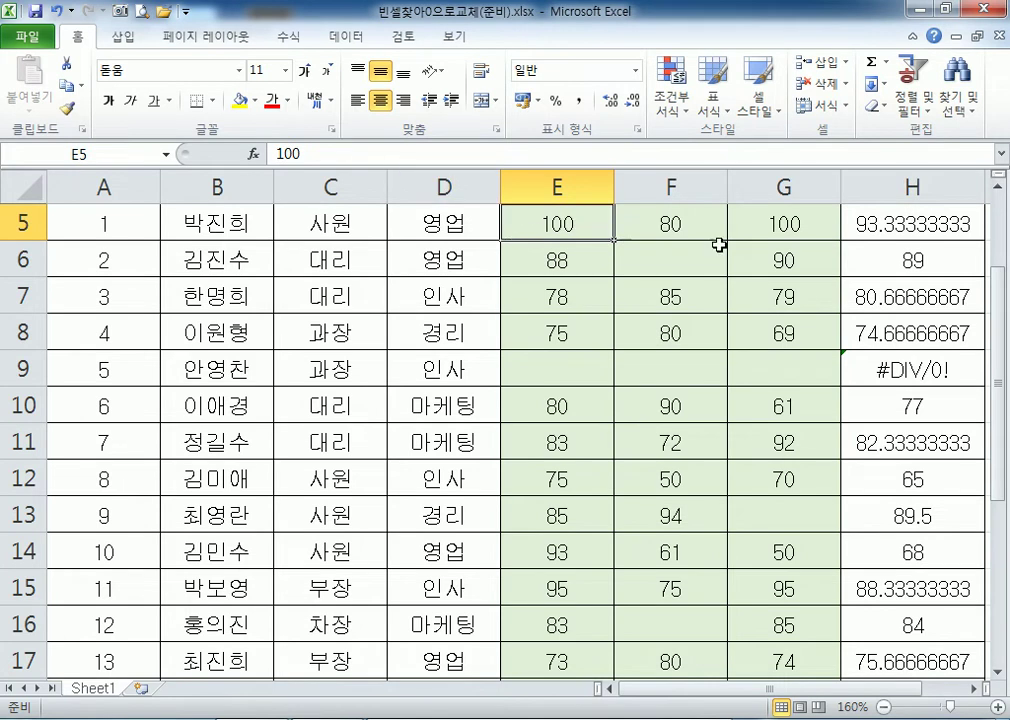
pyautogui.click(866, 227)
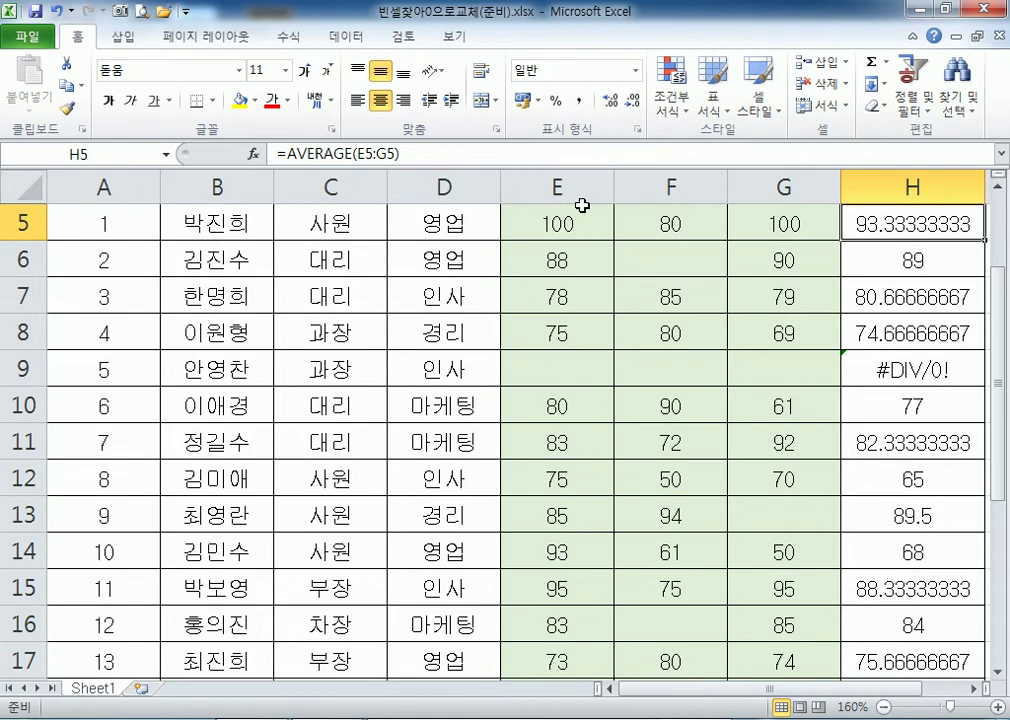
pyautogui.moveTo(523, 221); pyautogui.dragTo(748, 226)
pyautogui.click(887, 228)
pyautogui.click(877, 259)
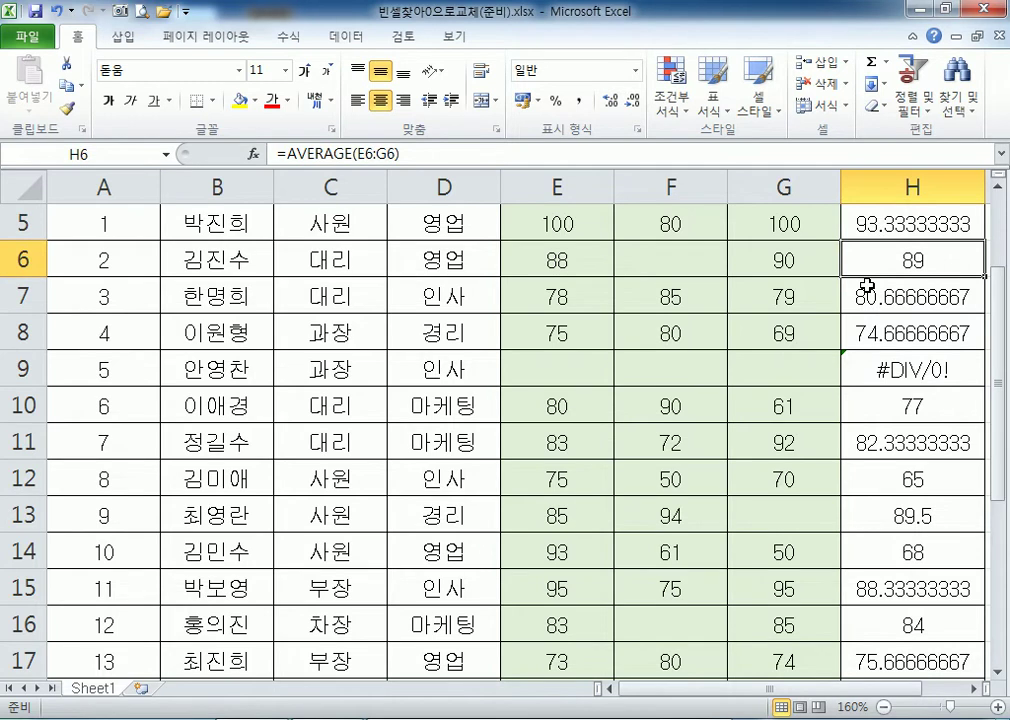
pyautogui.click(973, 688)
pyautogui.click(973, 688)
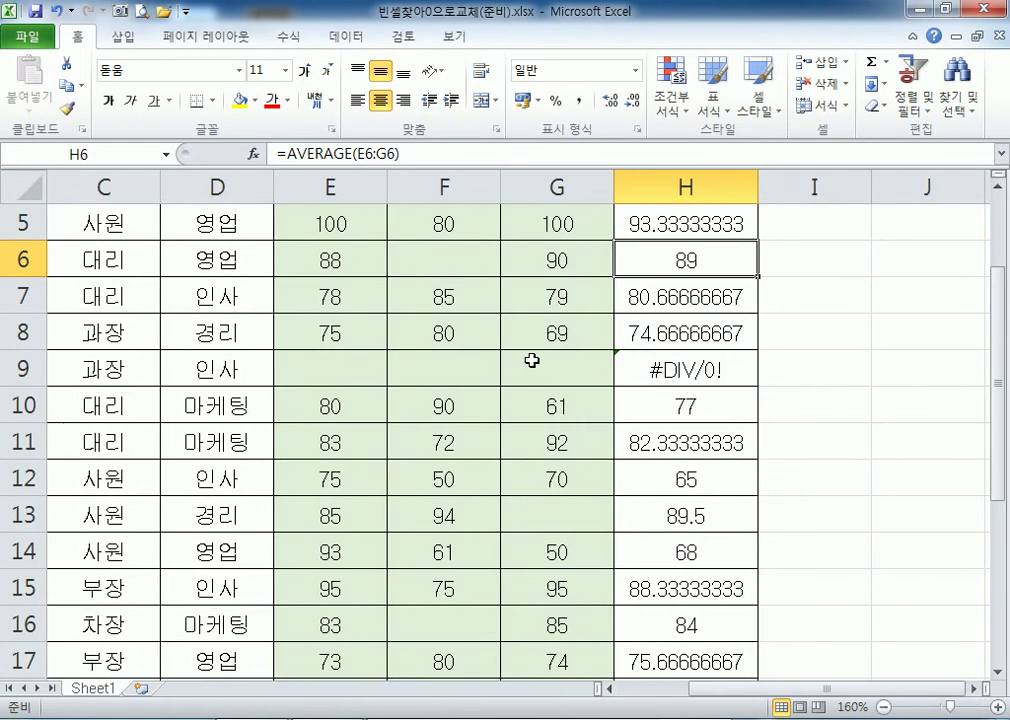
pyautogui.keyDown('ctrl'); pyautogui.scroll(1, 551, 357); pyautogui.keyUp('ctrl')
pyautogui.click(606, 232)
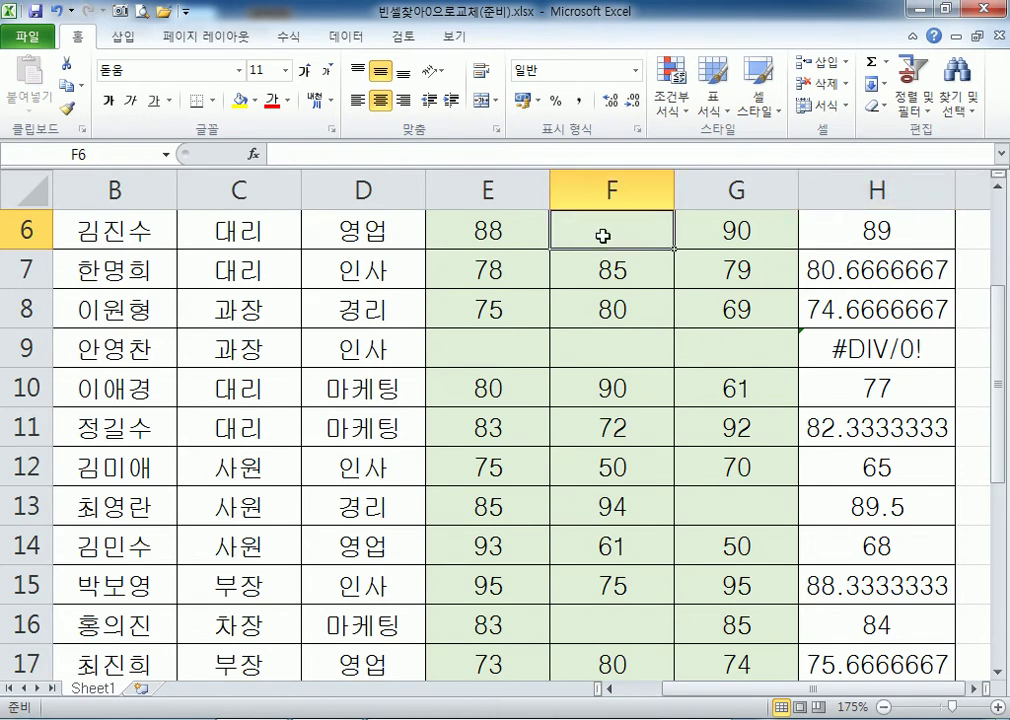
pyautogui.moveTo(493, 226); pyautogui.dragTo(717, 227)
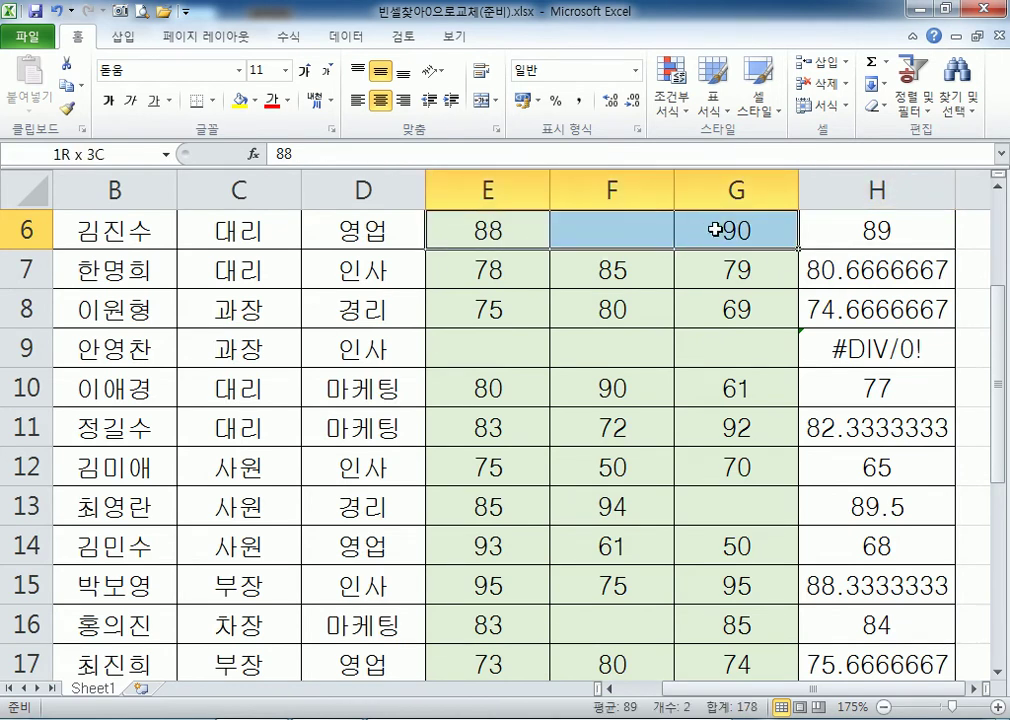
pyautogui.scroll(1, 696, 303)
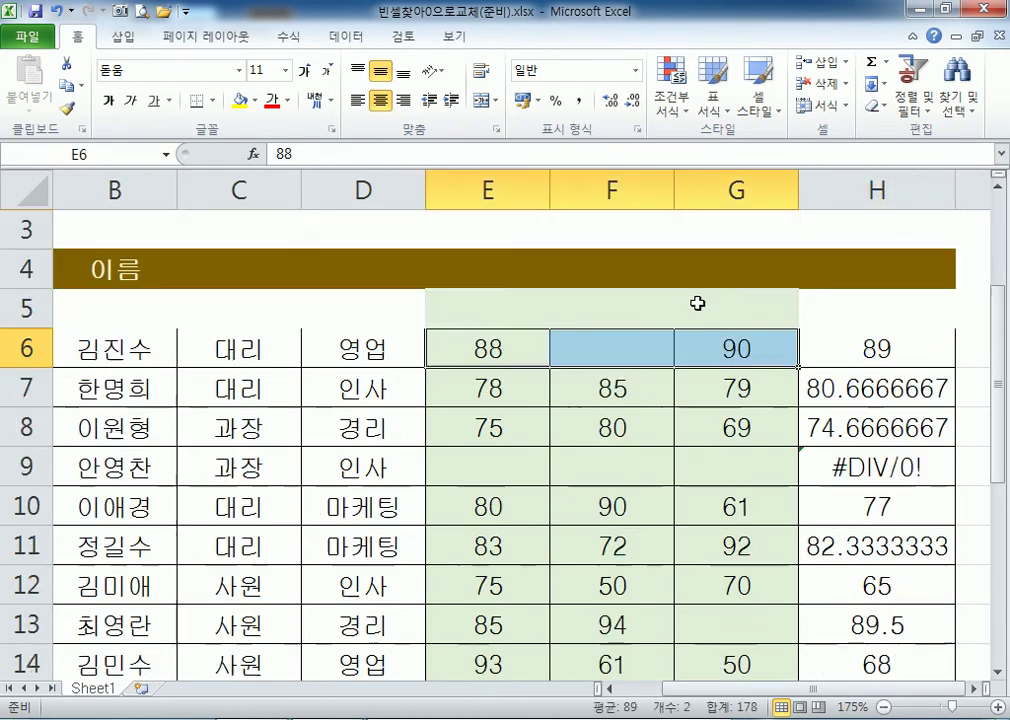
pyautogui.click(624, 349)
pyautogui.click(505, 347)
pyautogui.click(745, 355)
pyautogui.click(840, 351)
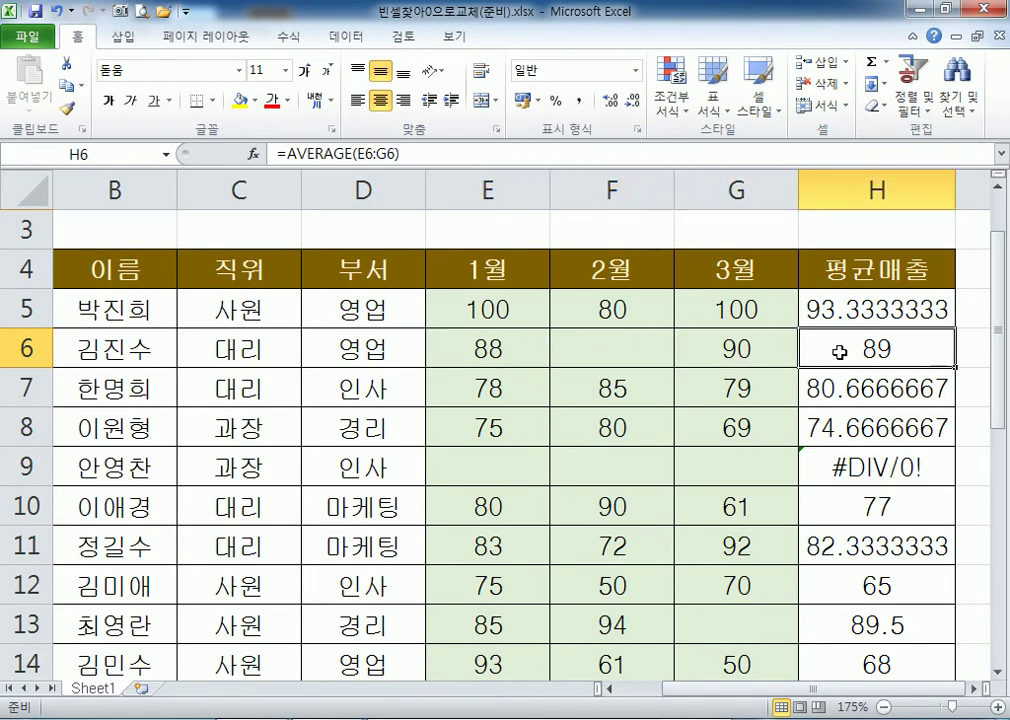
pyautogui.click(874, 453)
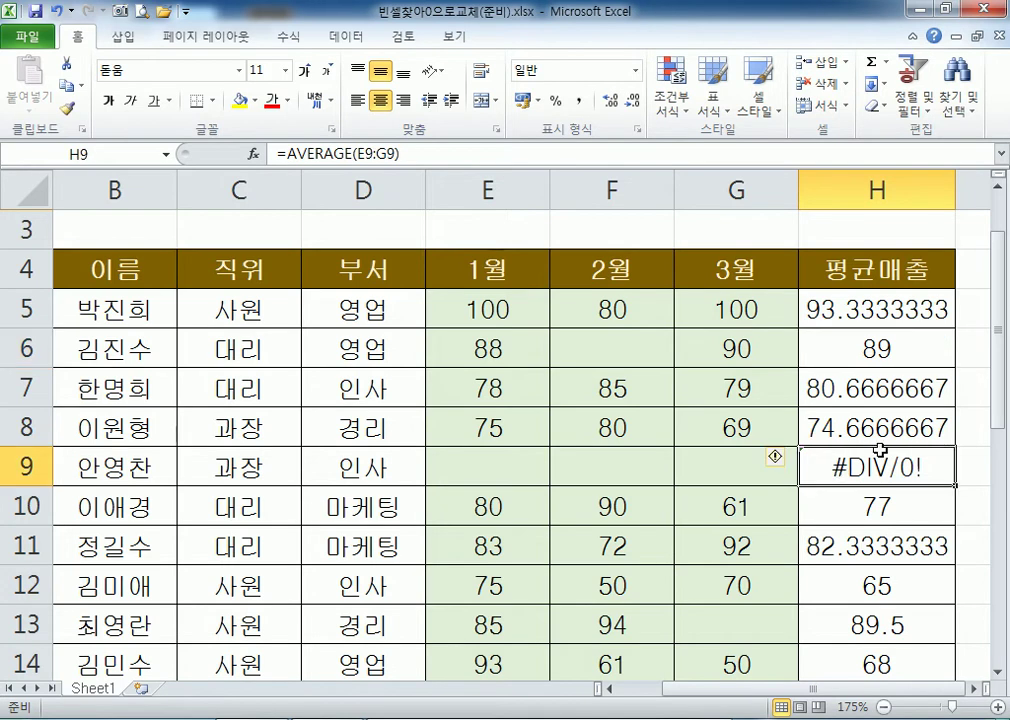
pyautogui.scroll(-1, 874, 453)
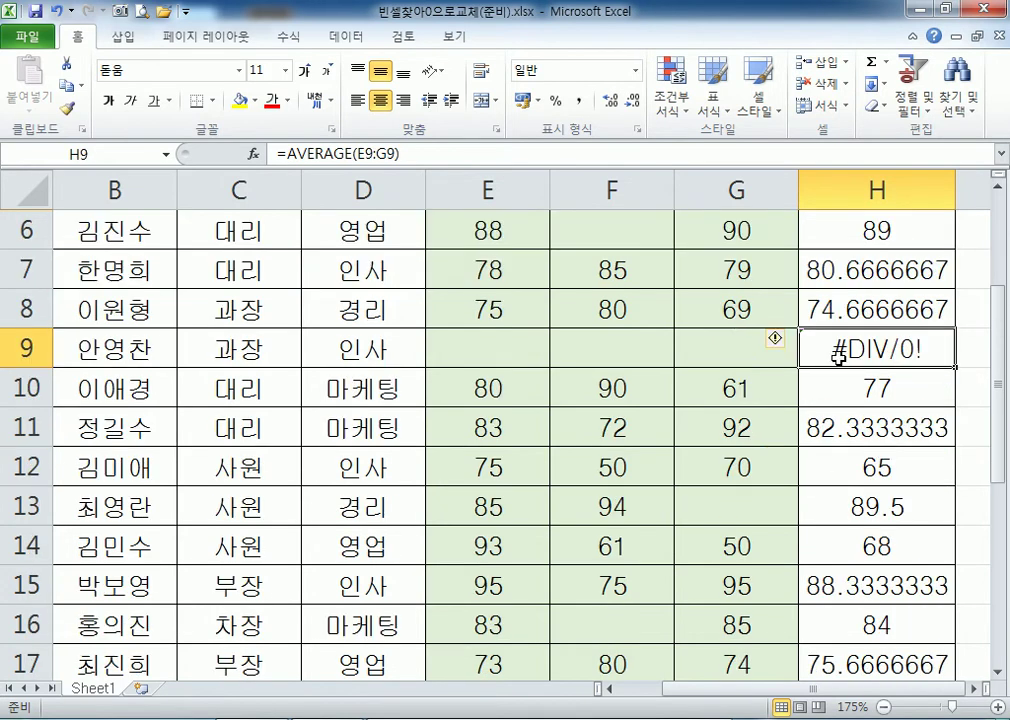
pyautogui.moveTo(500, 354); pyautogui.dragTo(717, 363)
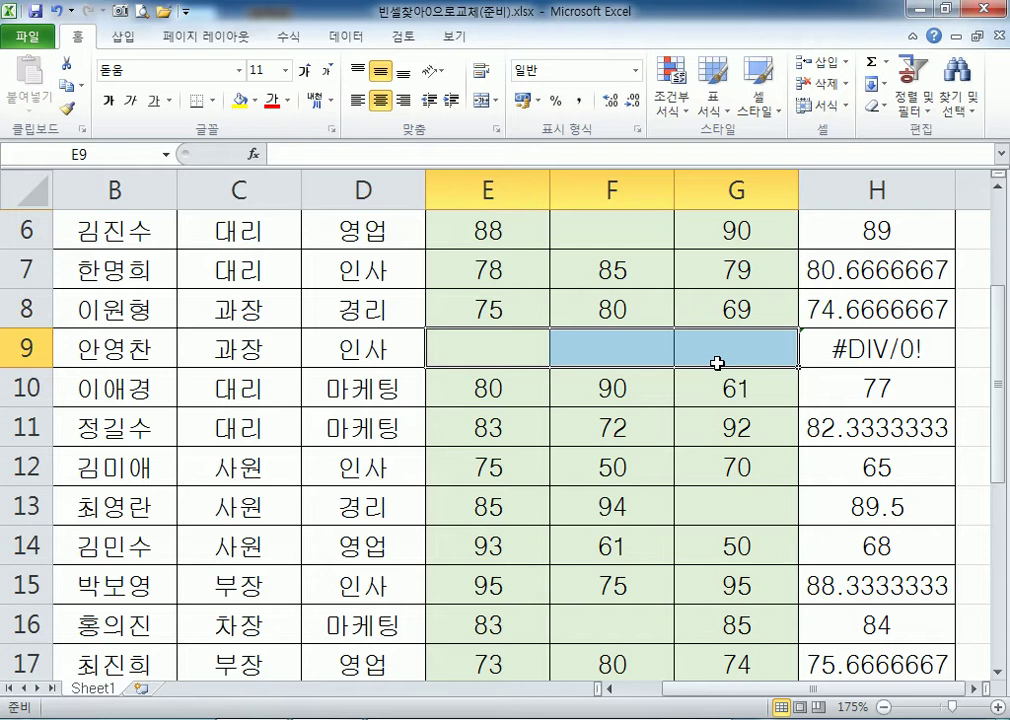
pyautogui.moveTo(548, 297); pyautogui.dragTo(713, 298)
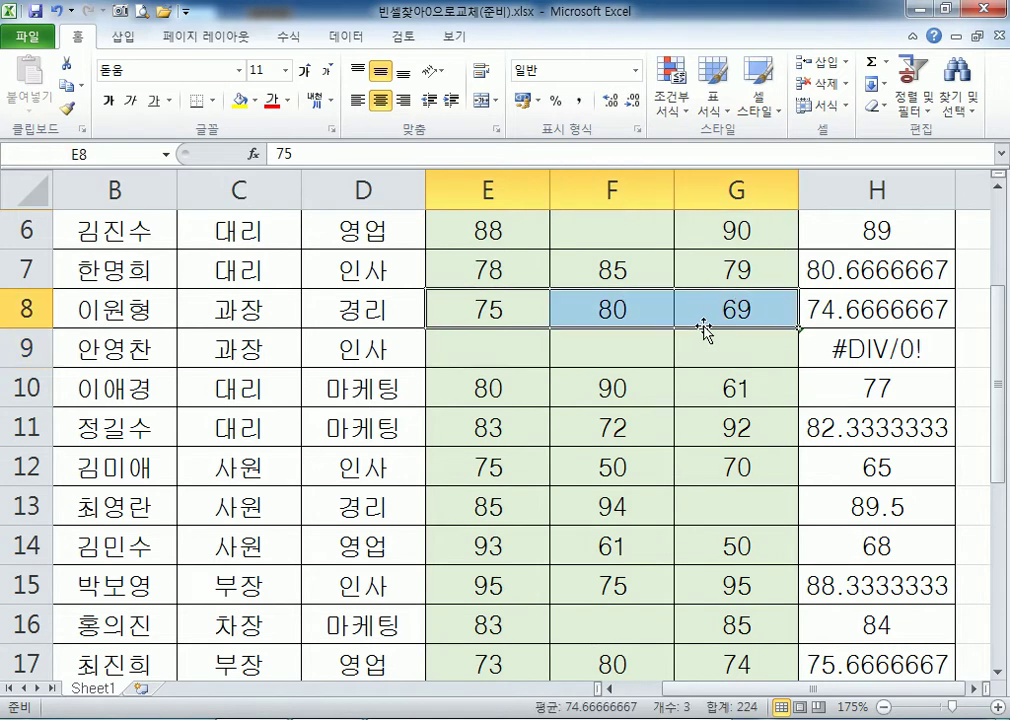
pyautogui.click(487, 349)
pyautogui.moveTo(487, 349); pyautogui.dragTo(730, 346)
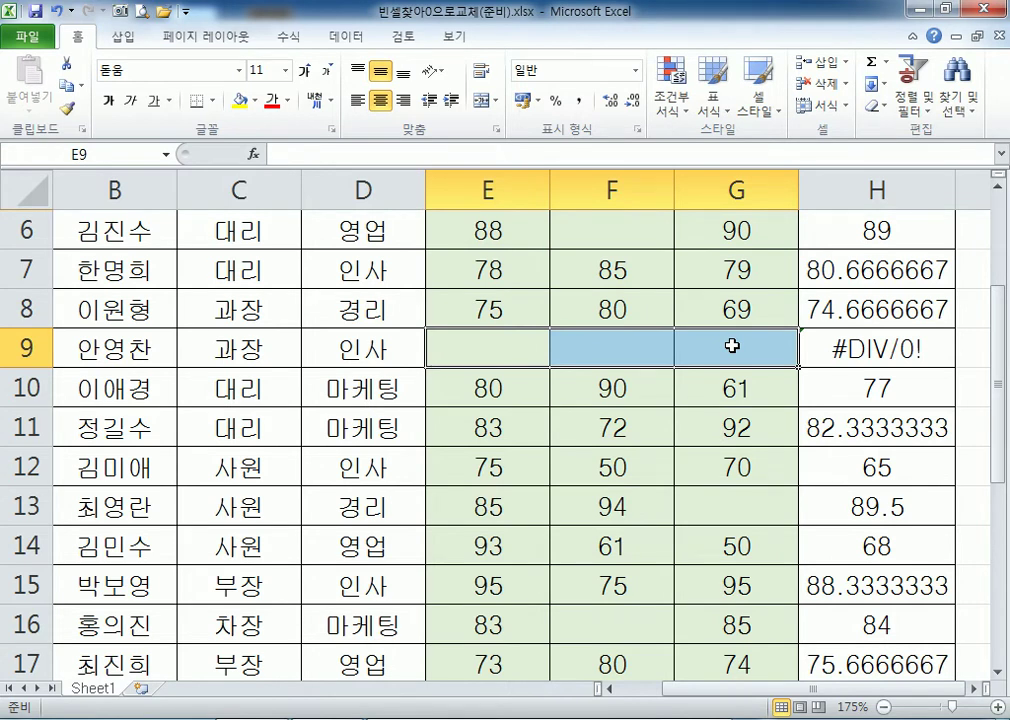
pyautogui.click(810, 347)
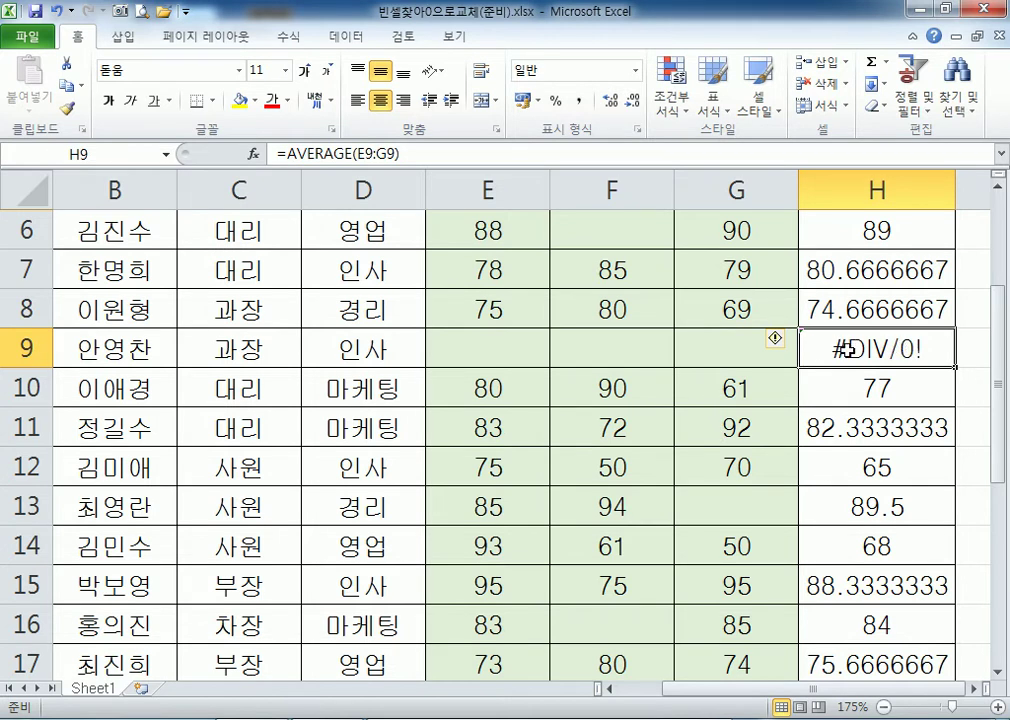
pyautogui.scroll(2, 848, 349)
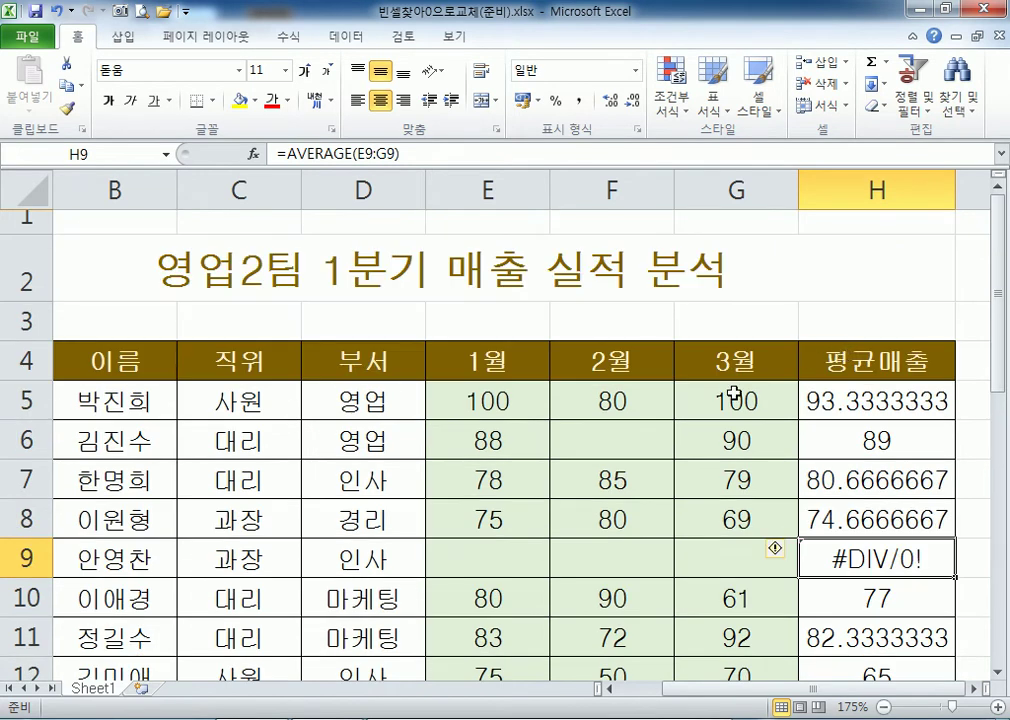
pyautogui.click(633, 446)
pyautogui.scroll(-1, 820, 444)
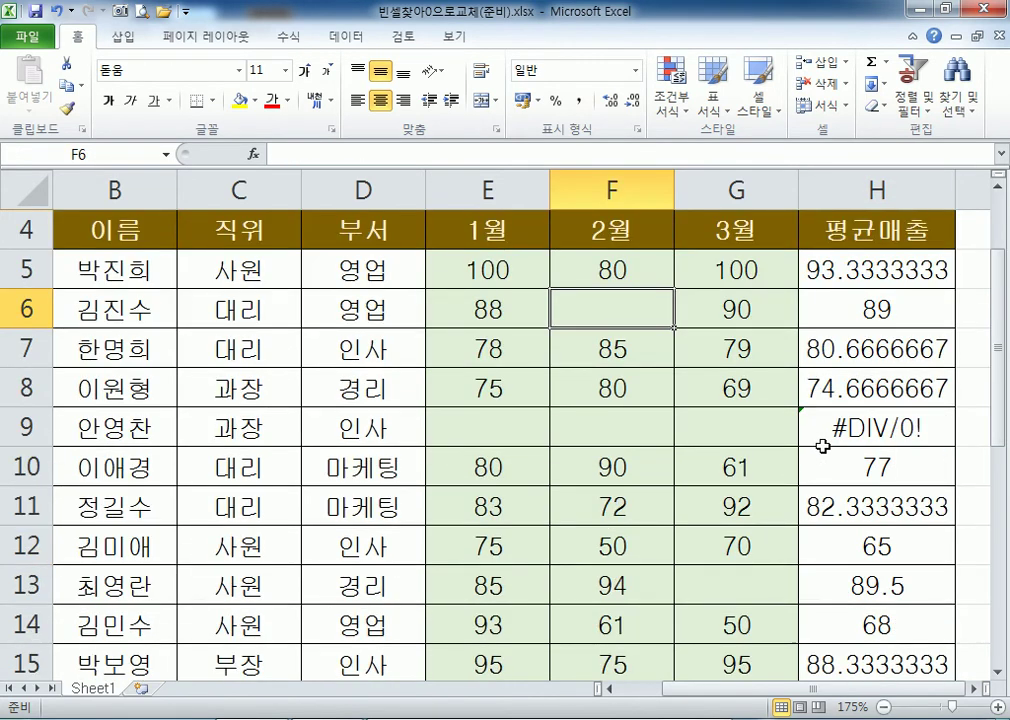
pyautogui.write('0')
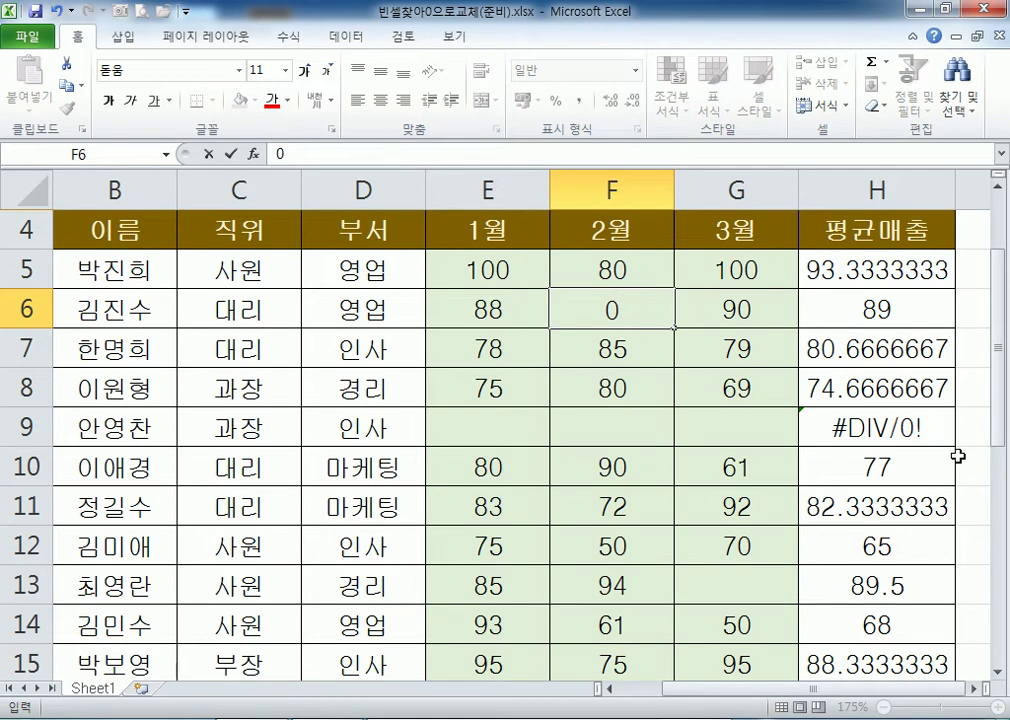
pyautogui.press('Return')
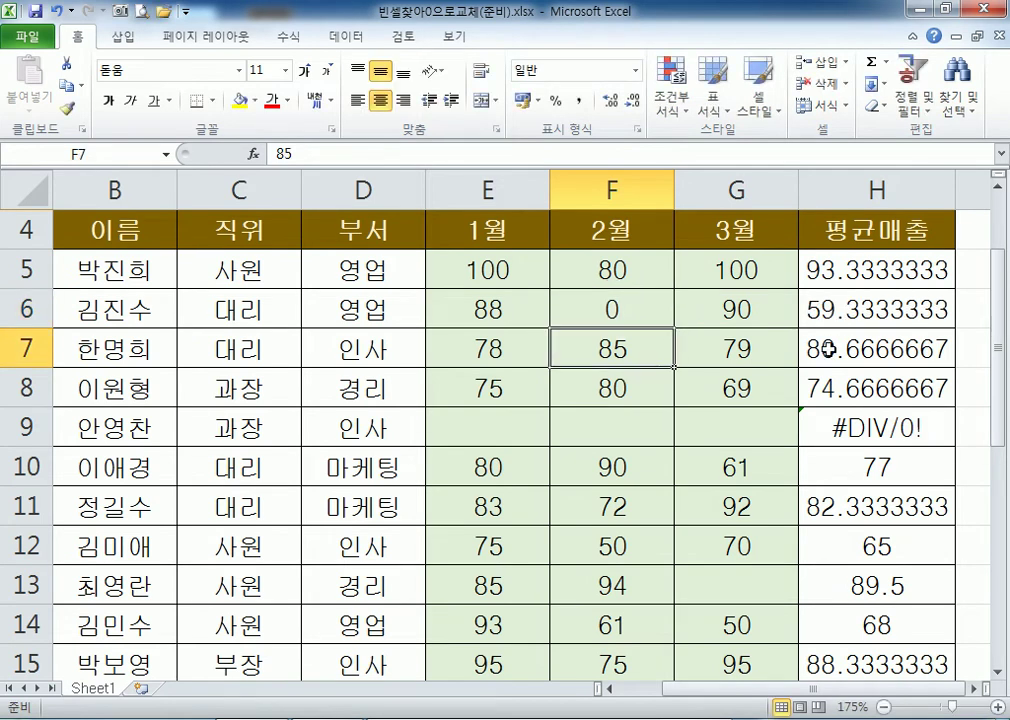
pyautogui.click(832, 296)
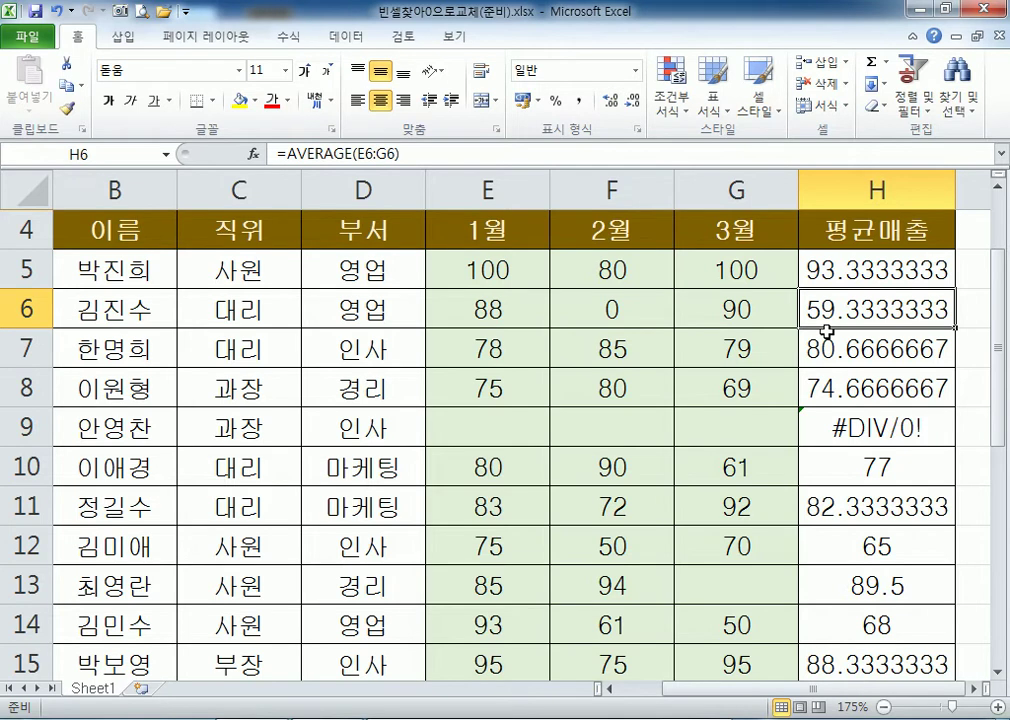
pyautogui.click(582, 302)
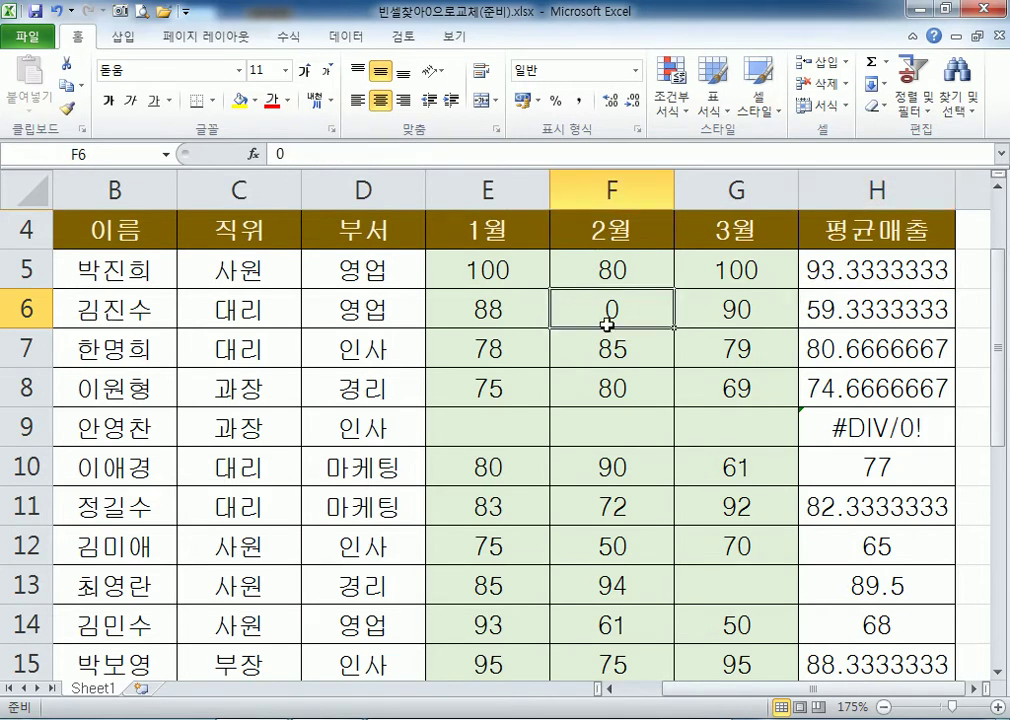
pyautogui.press('Delete')
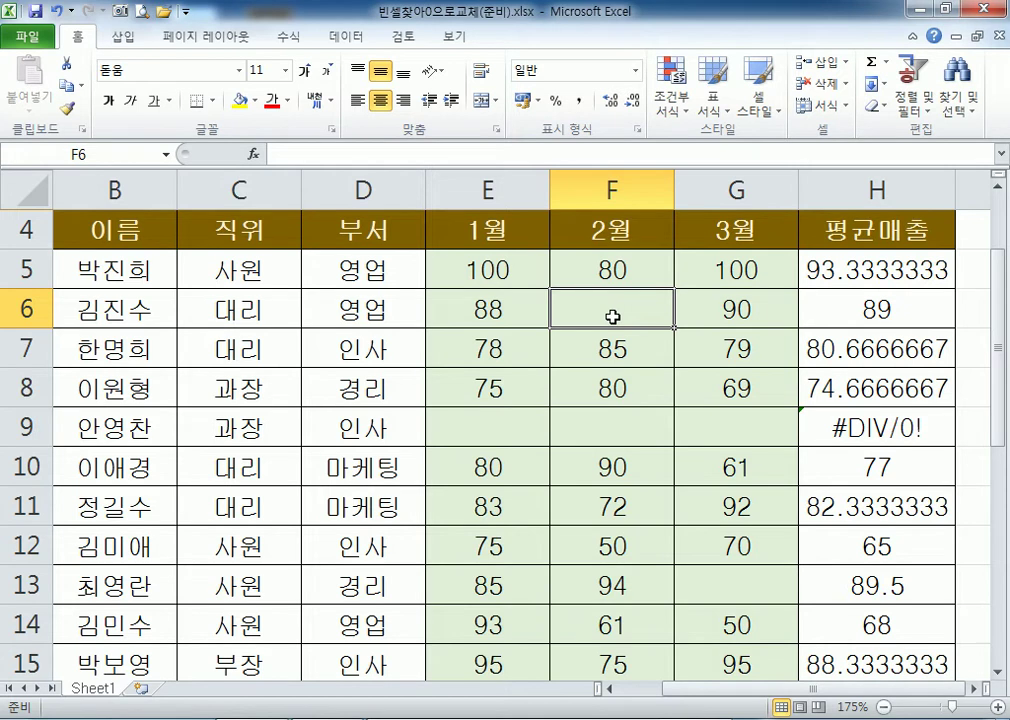
pyautogui.write('90')
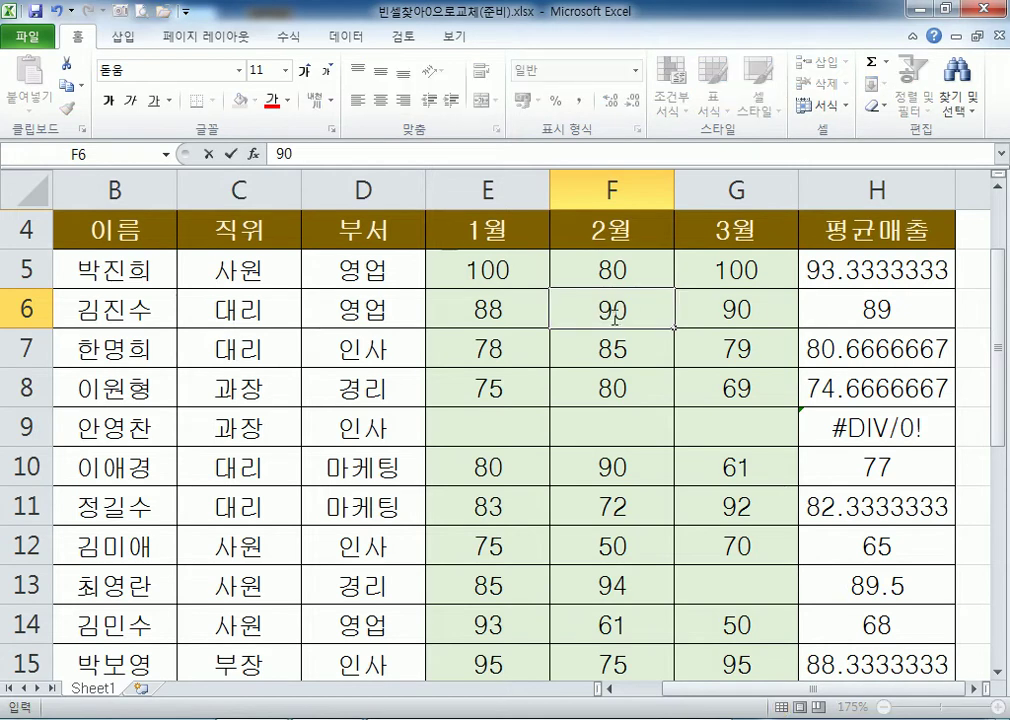
pyautogui.press('Escape')
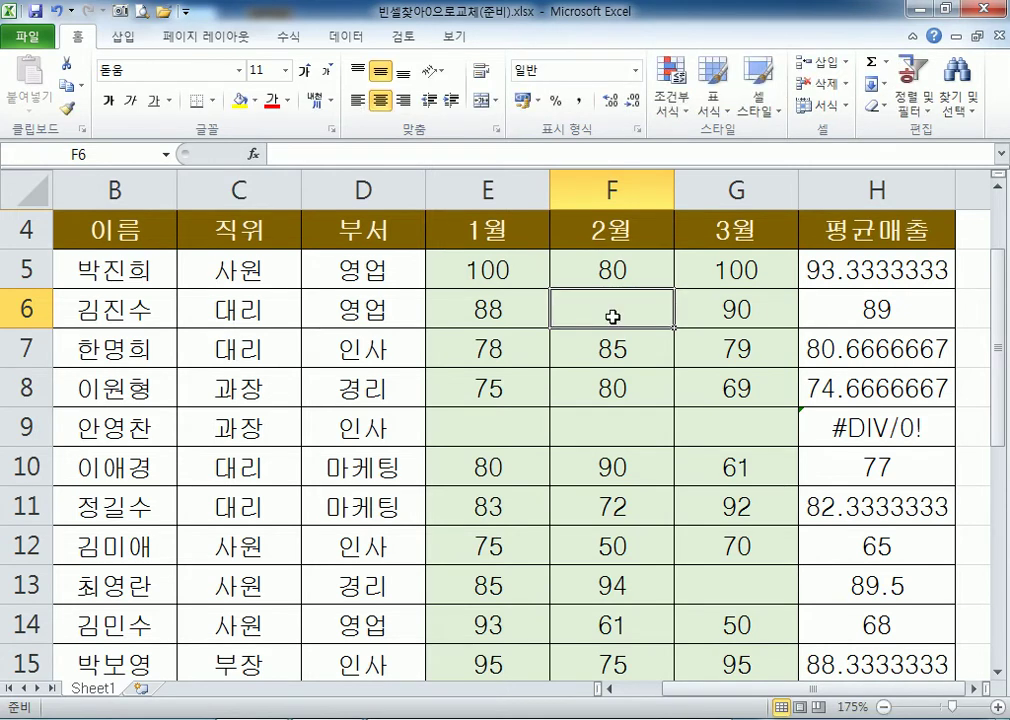
pyautogui.write('0')
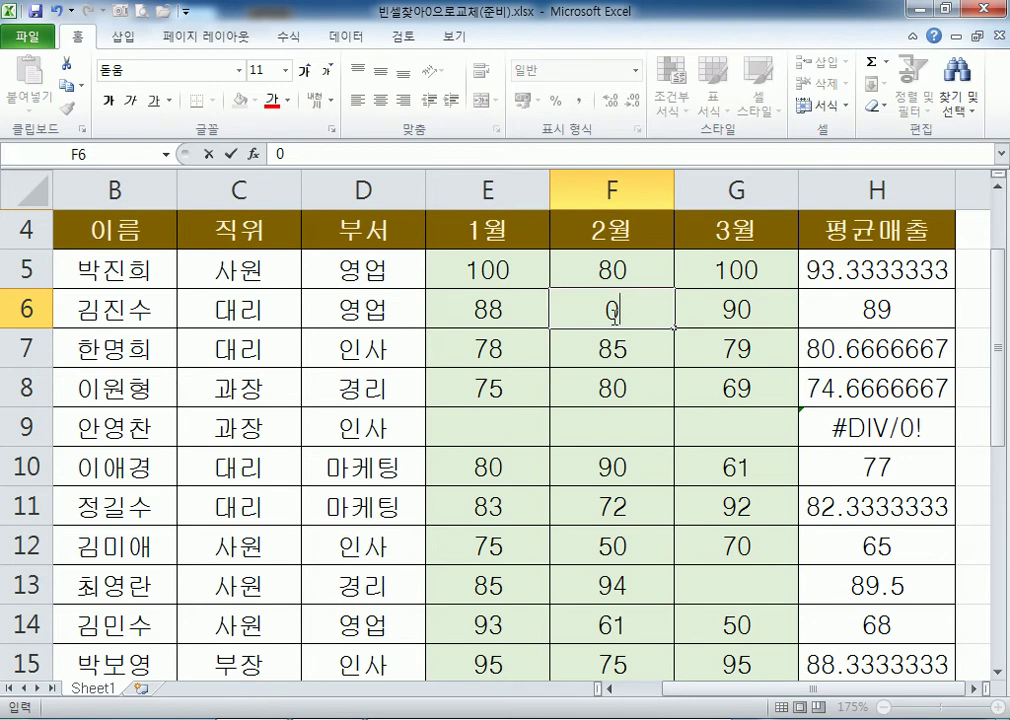
pyautogui.press('Escape')
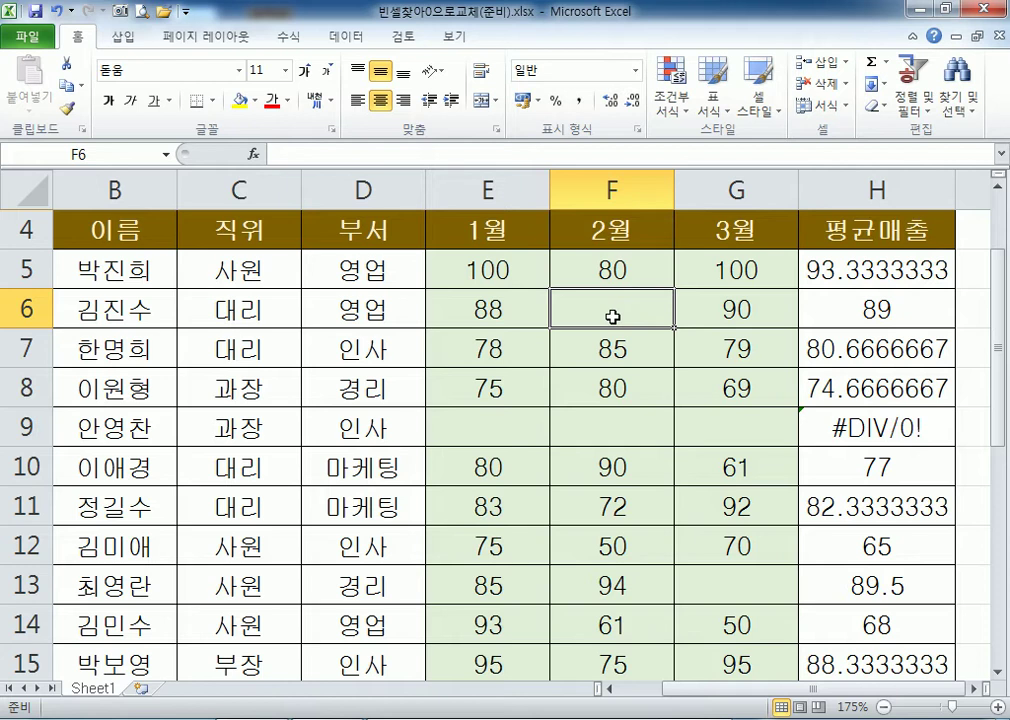
# Enter 0 in the blank cell F6 so H6 averages 59.3333333.
pyautogui.press('Down')
pyautogui.press('Down')
pyautogui.press('Down')
pyautogui.press('Left')
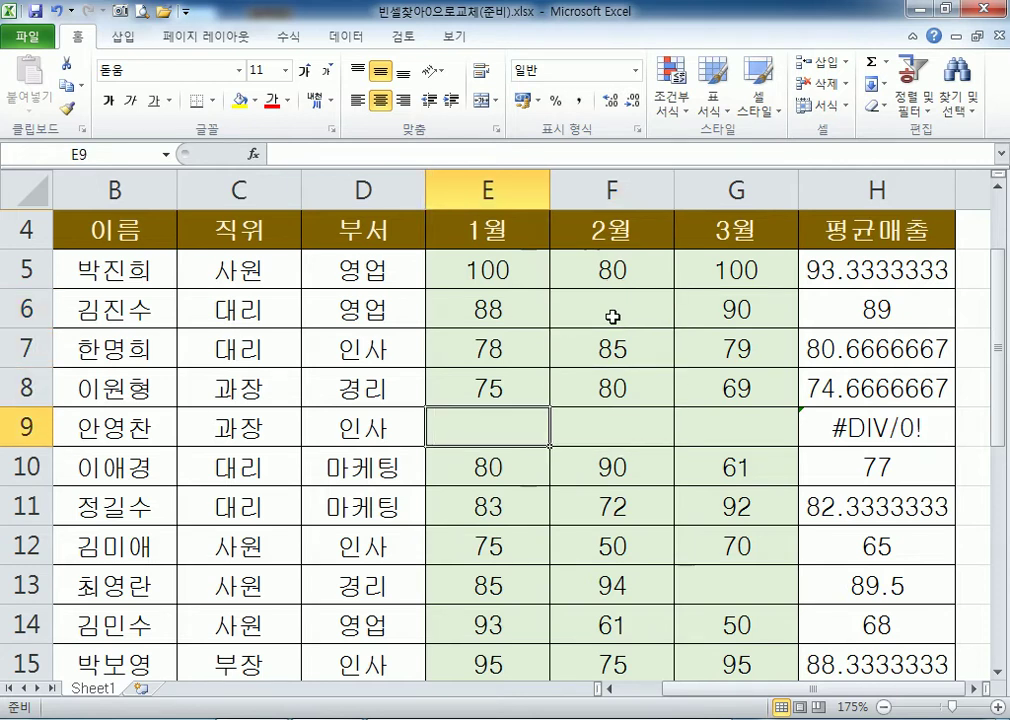
pyautogui.press('Right')
pyautogui.press('Right')
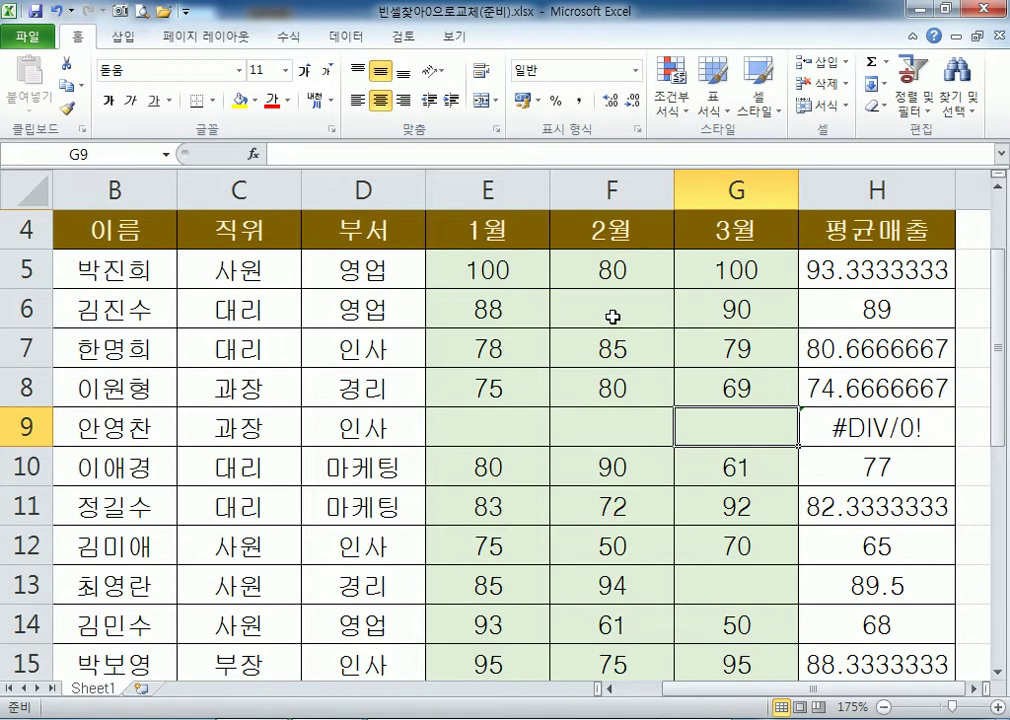
pyautogui.press('Up')
pyautogui.press('Up')
pyautogui.press('Left')
pyautogui.press('Up')
pyautogui.write('0')
pyautogui.press('Down')
pyautogui.press('Down')
pyautogui.press('Down')
# Enter 0 in E9, F9 and G9 so H9 shows 0 instead of #DIV/0!
pyautogui.press('Left')
pyautogui.write('0')
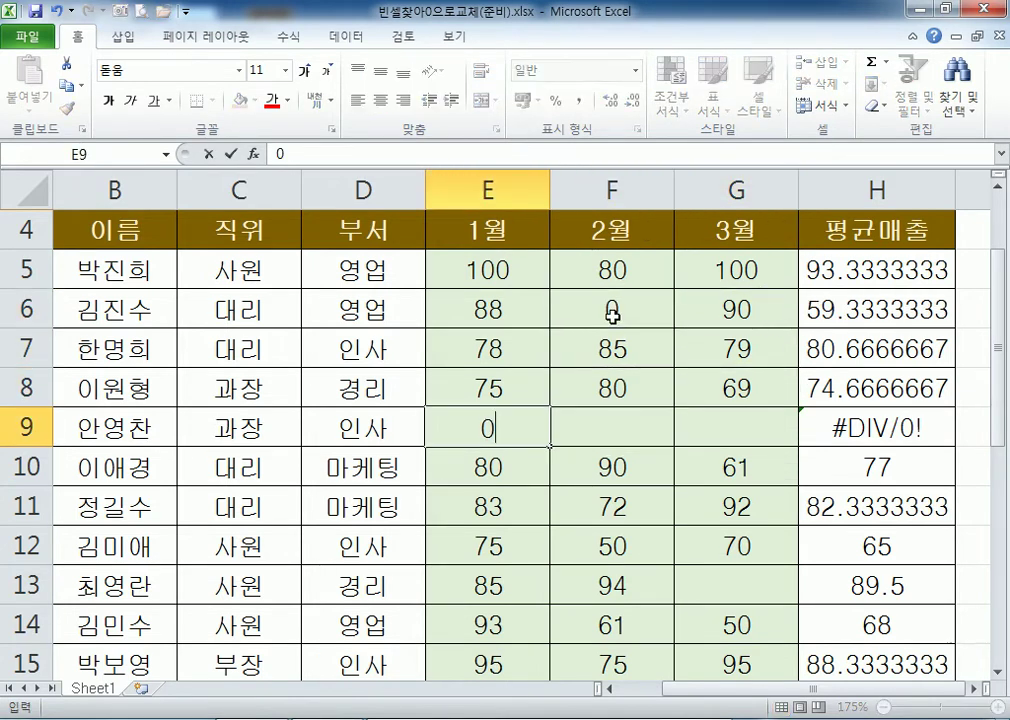
pyautogui.press('Right')
pyautogui.write('0')
pyautogui.press('Right')
pyautogui.write('0')
pyautogui.press('Left')
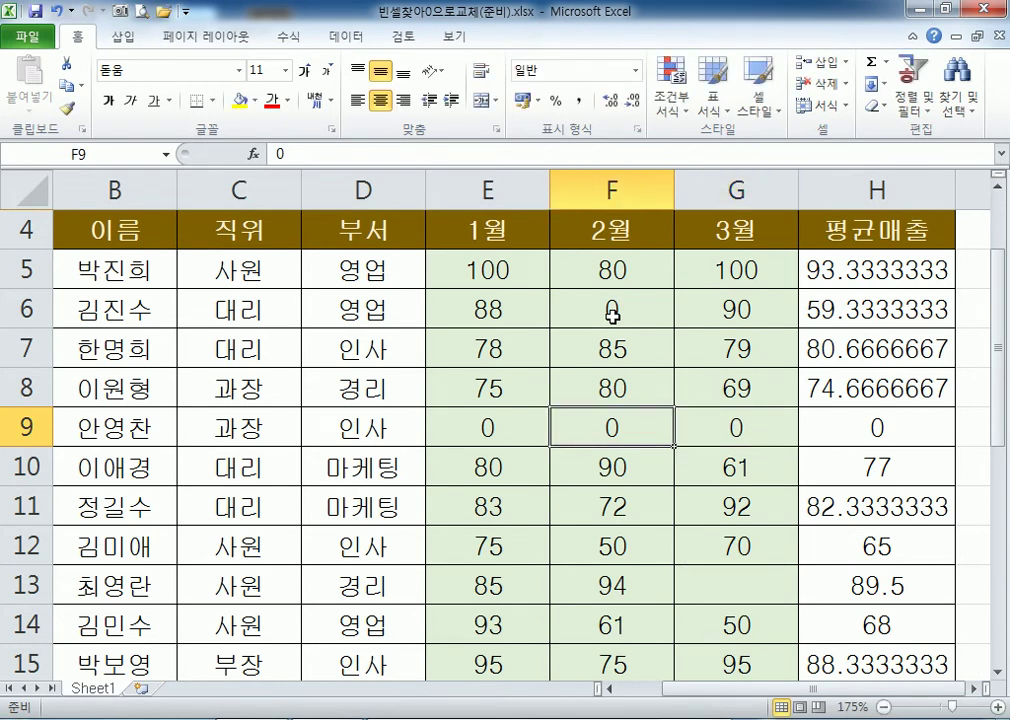
pyautogui.press('Up')
pyautogui.press('Up')
pyautogui.press('Up')
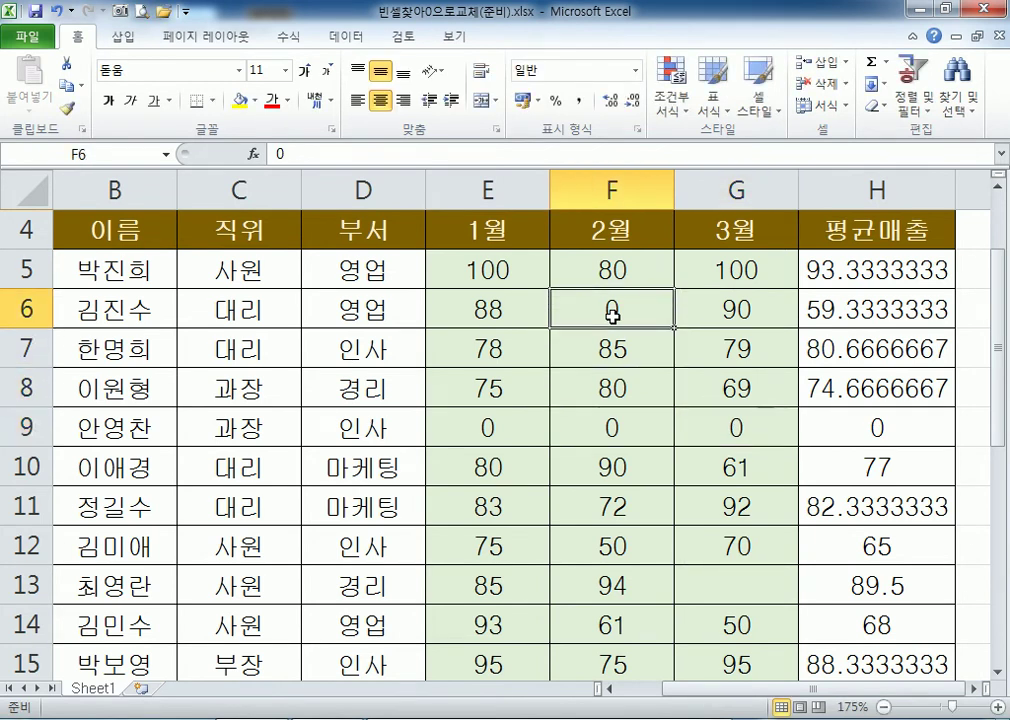
pyautogui.scroll(-4, 612, 315)
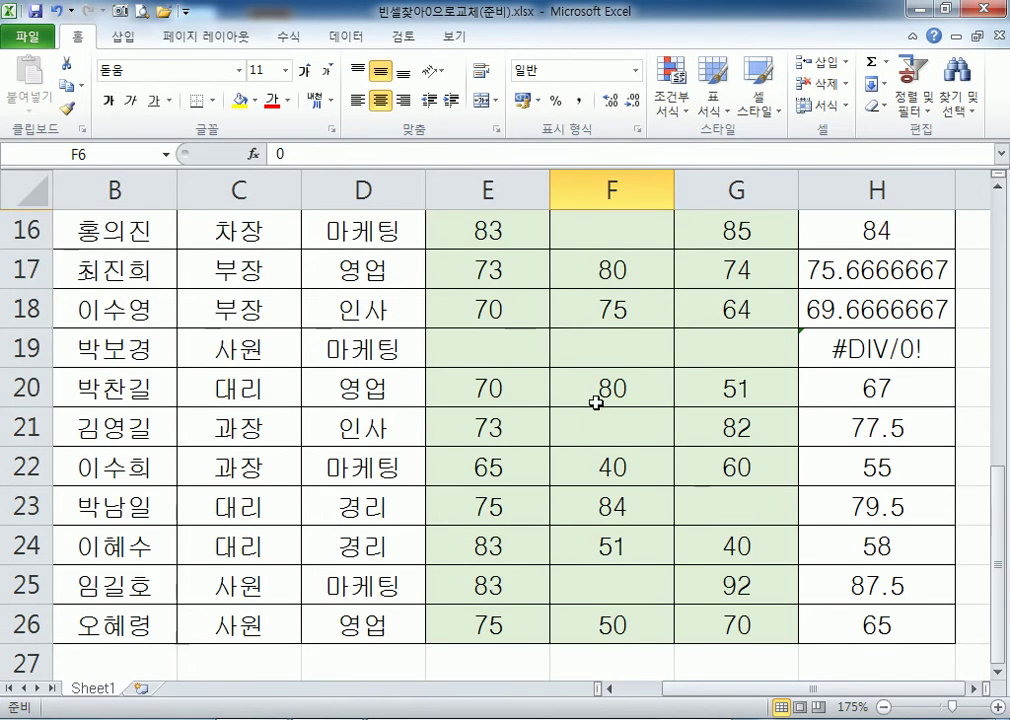
pyautogui.keyDown('ctrl'); pyautogui.scroll(-3, 463, 357); pyautogui.keyUp('ctrl')
pyautogui.keyDown('ctrl'); pyautogui.scroll(-2, 463, 357); pyautogui.keyUp('ctrl')
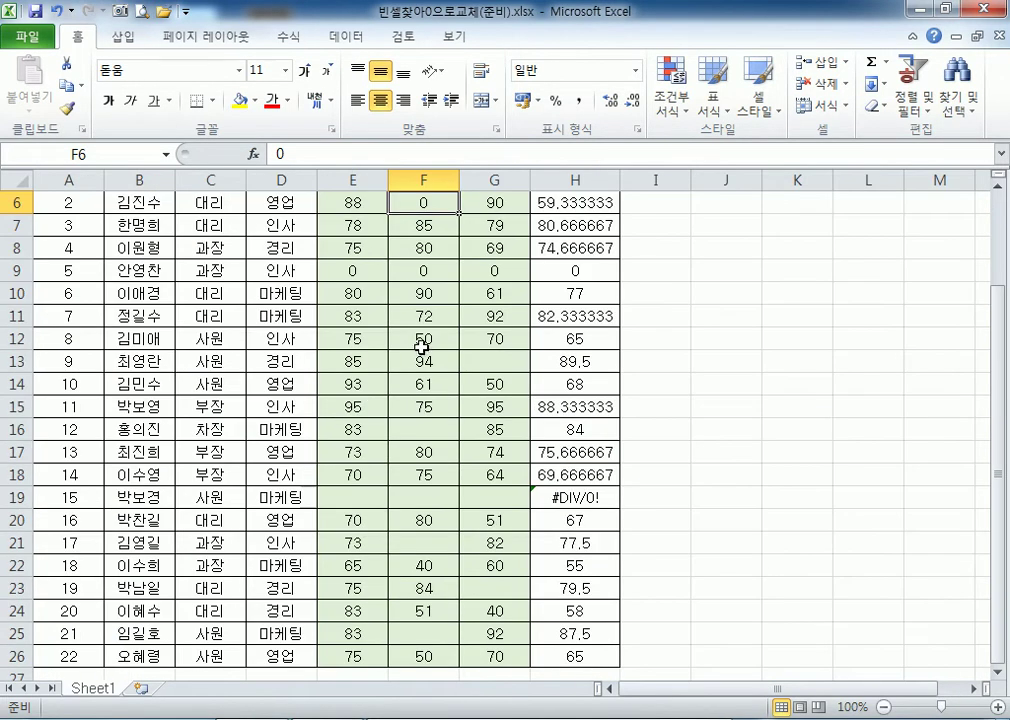
pyautogui.scroll(2, 415, 335)
# Select every blank cell on the sheet with Find & Select > Go To Special > Blanks.
pyautogui.click(236, 325)
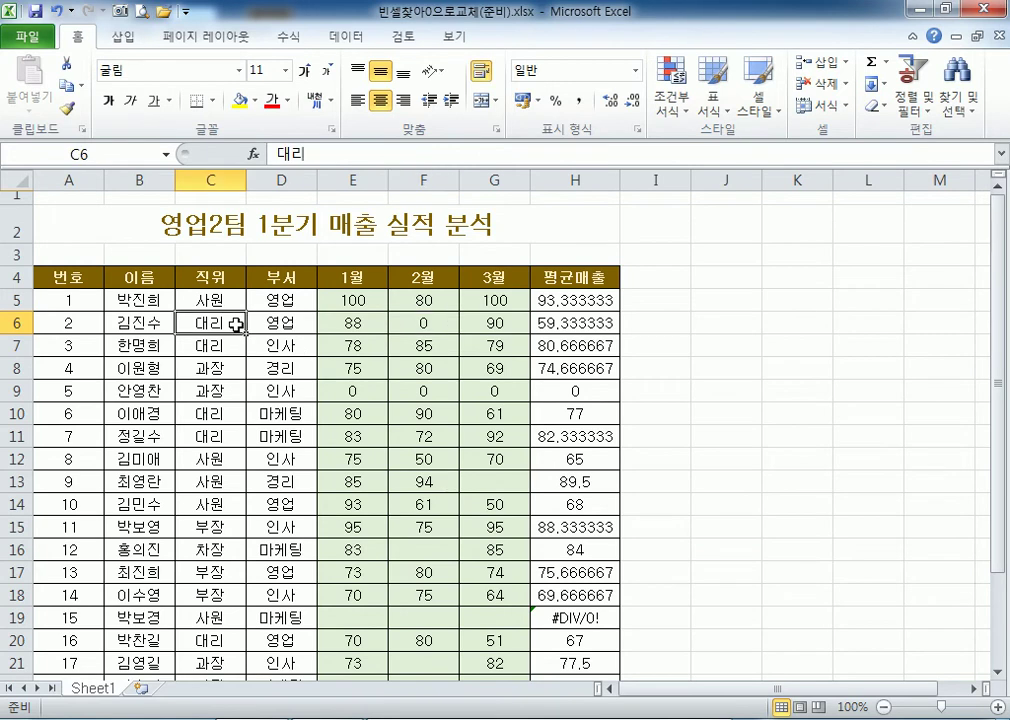
pyautogui.click(958, 100)
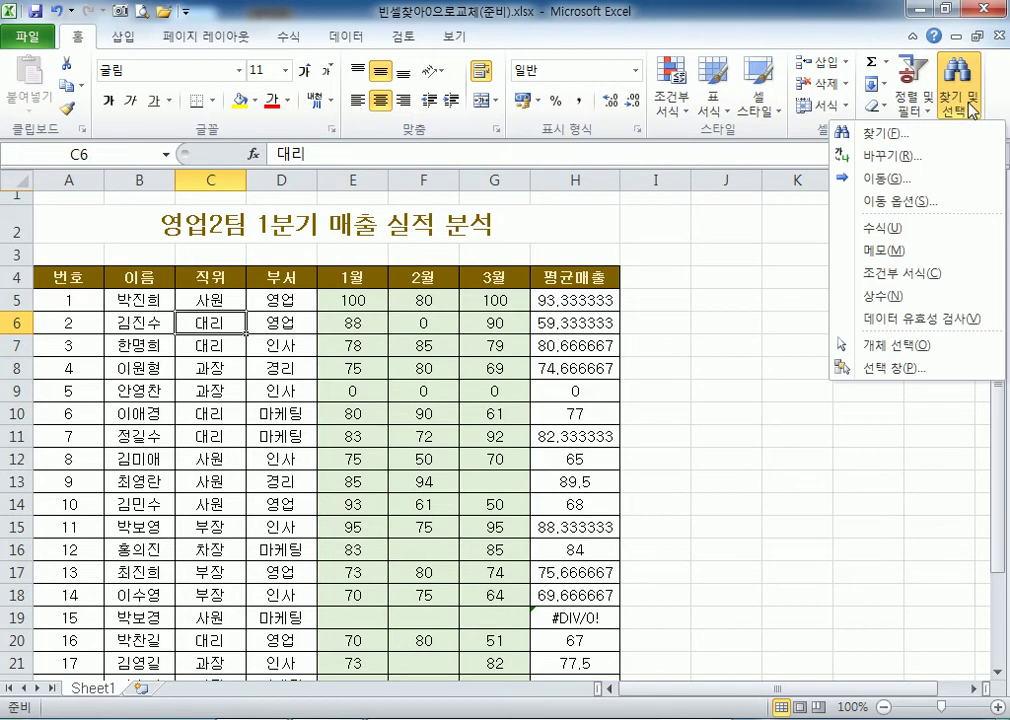
pyautogui.click(900, 201)
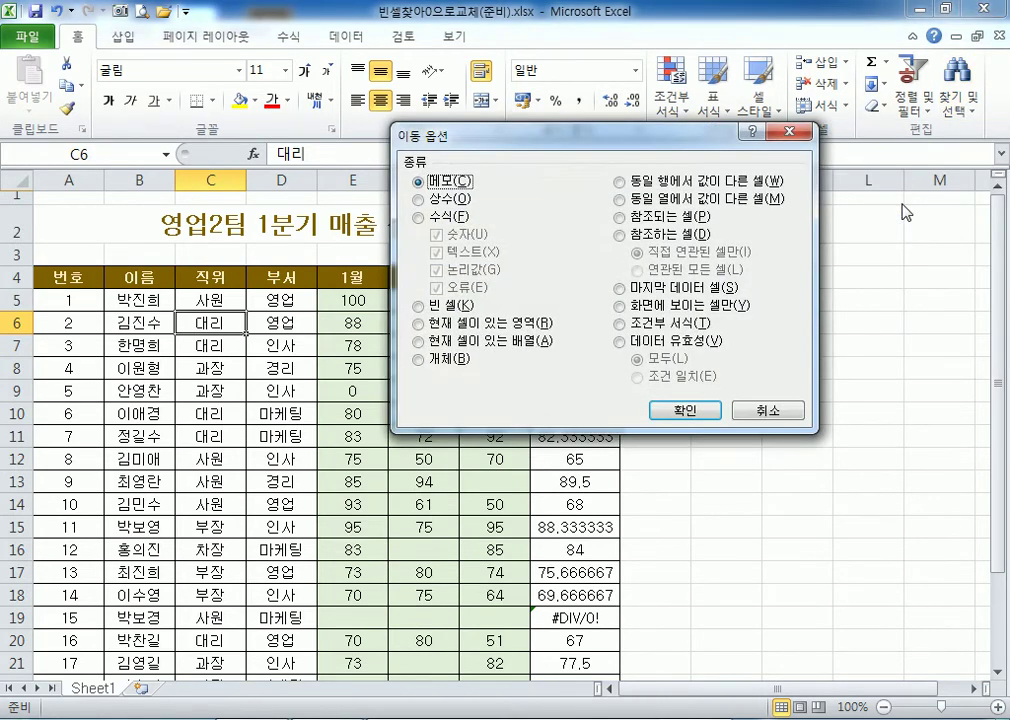
pyautogui.click(450, 307)
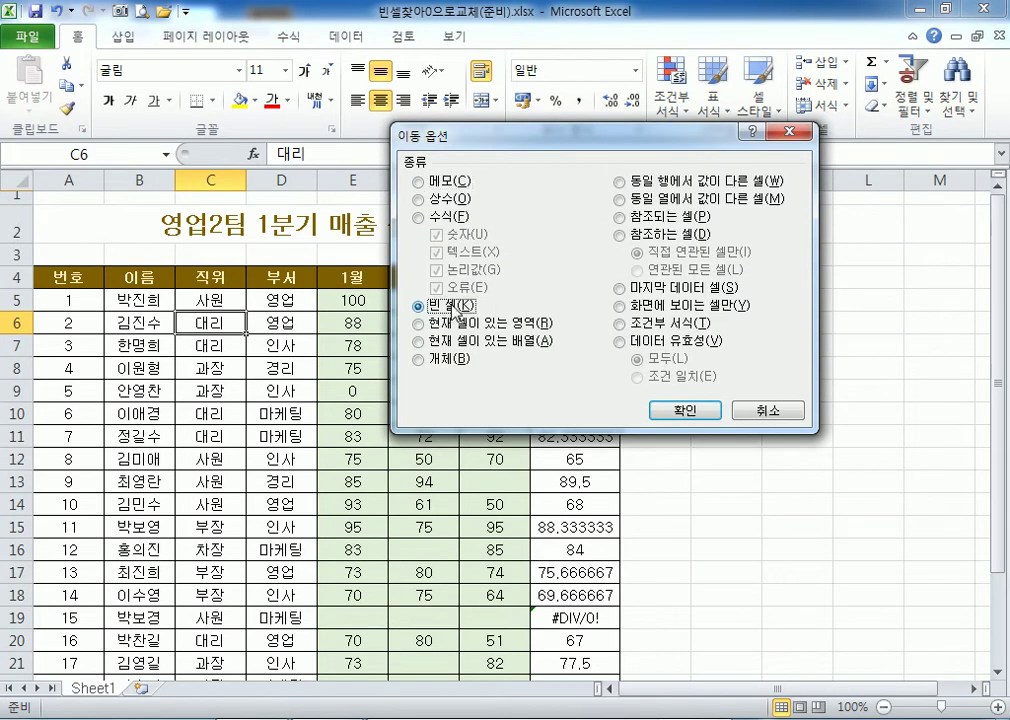
pyautogui.click(682, 408)
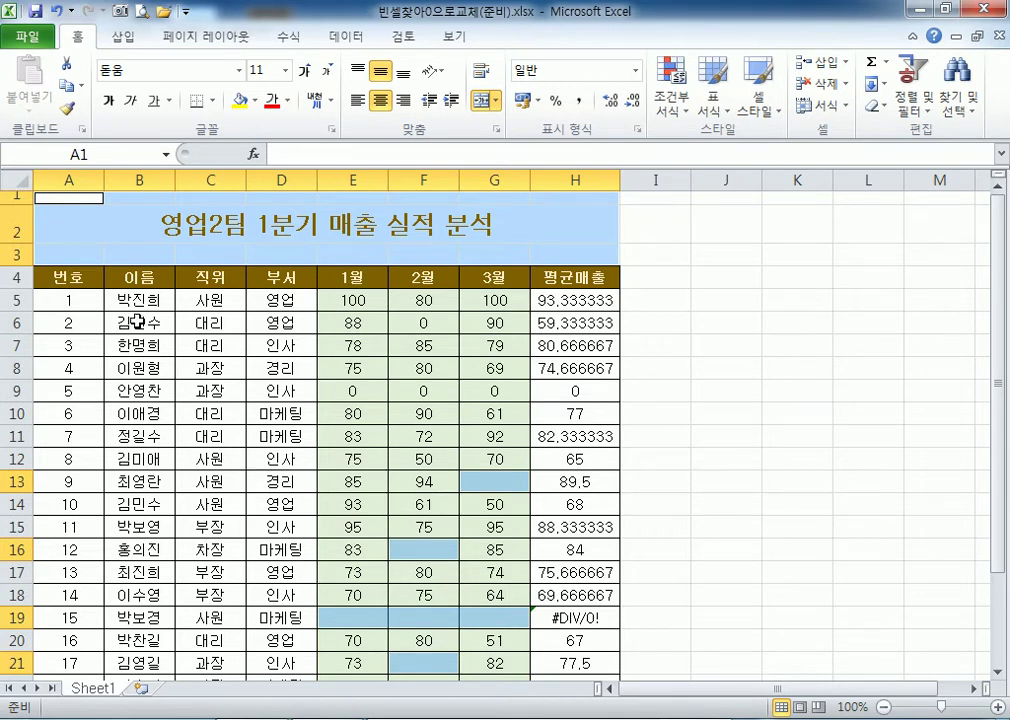
pyautogui.moveTo(72, 278); pyautogui.dragTo(586, 537)
# With the table range selected, pick only its blank month cells via Go To Special > Blanks.
pyautogui.scroll(3, 512, 524)
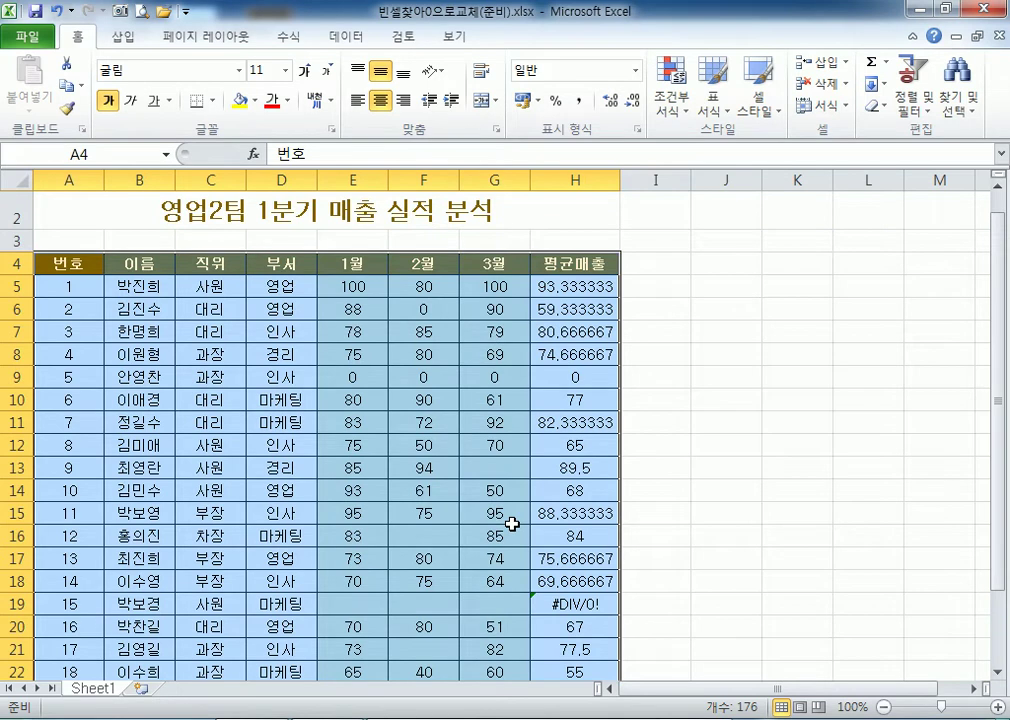
pyautogui.scroll(1, 512, 524)
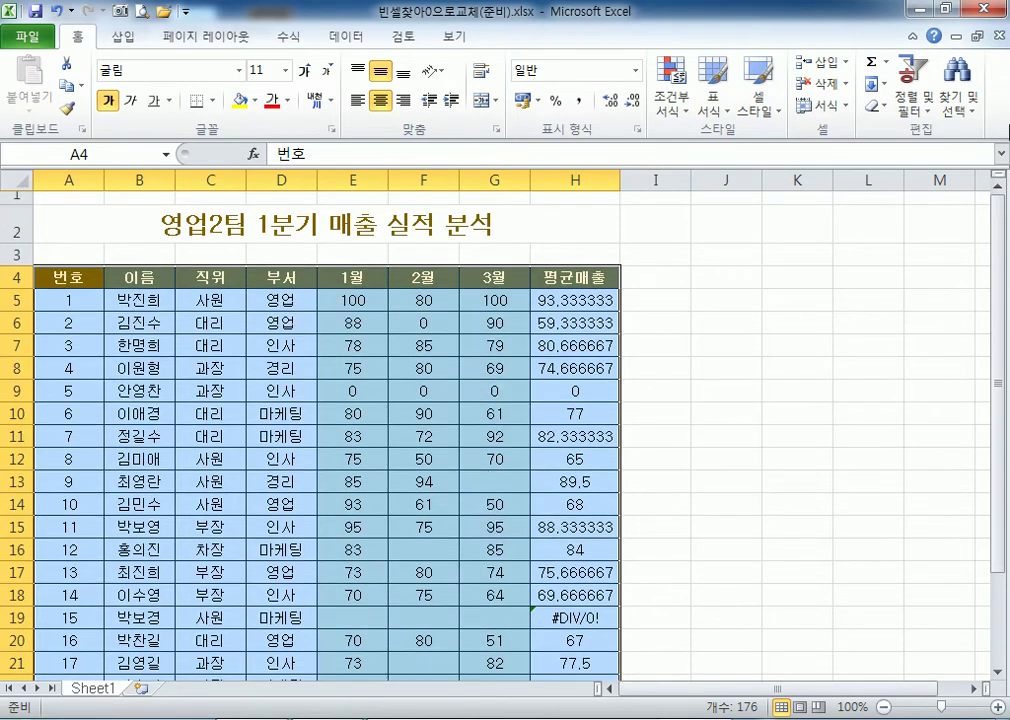
pyautogui.click(966, 86)
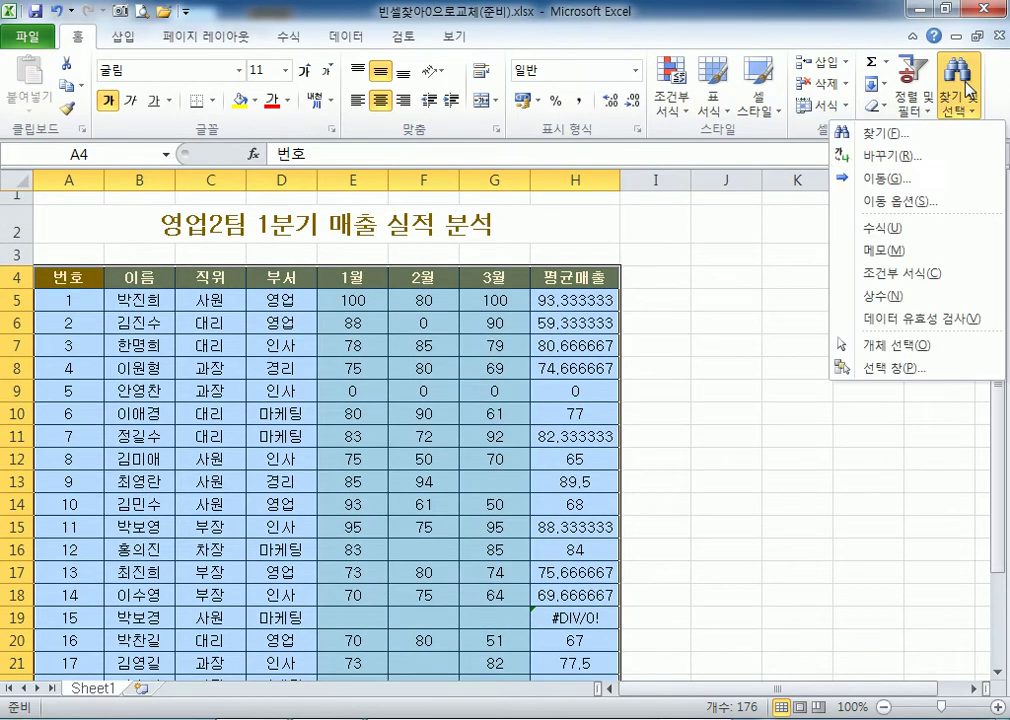
pyautogui.click(947, 201)
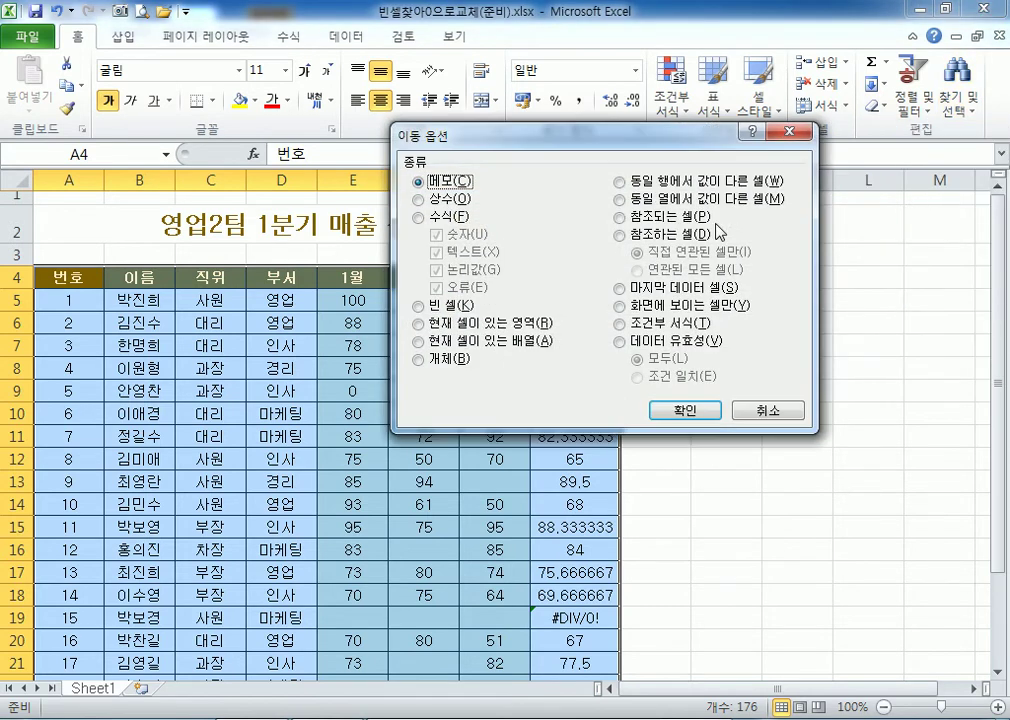
pyautogui.click(455, 305)
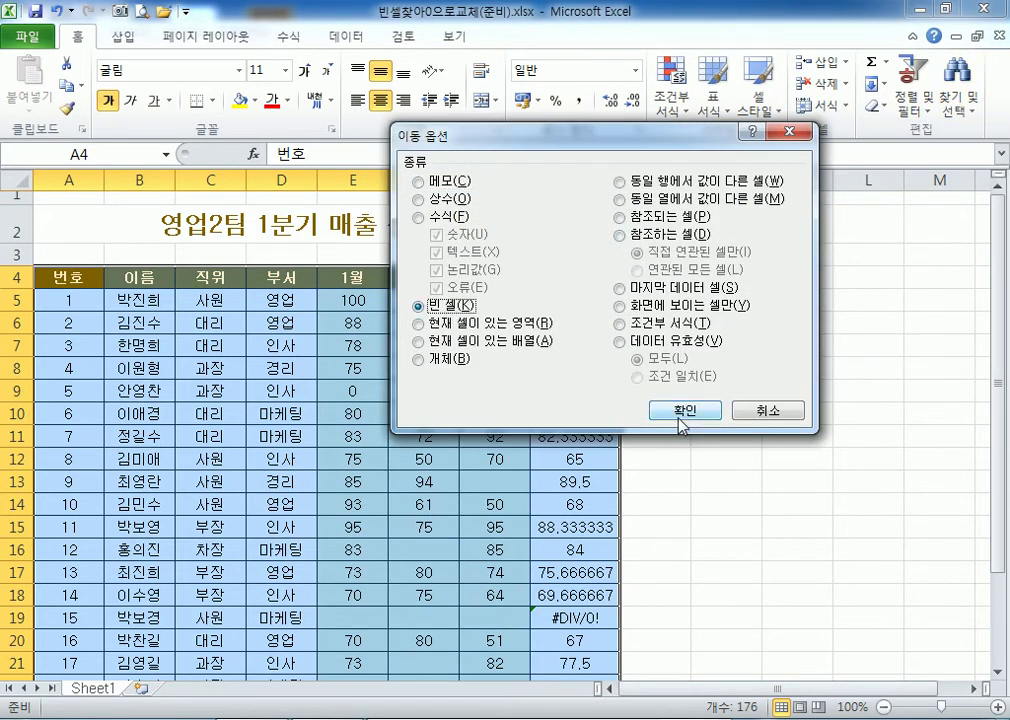
pyautogui.click(682, 411)
pyautogui.scroll(-3, 500, 370)
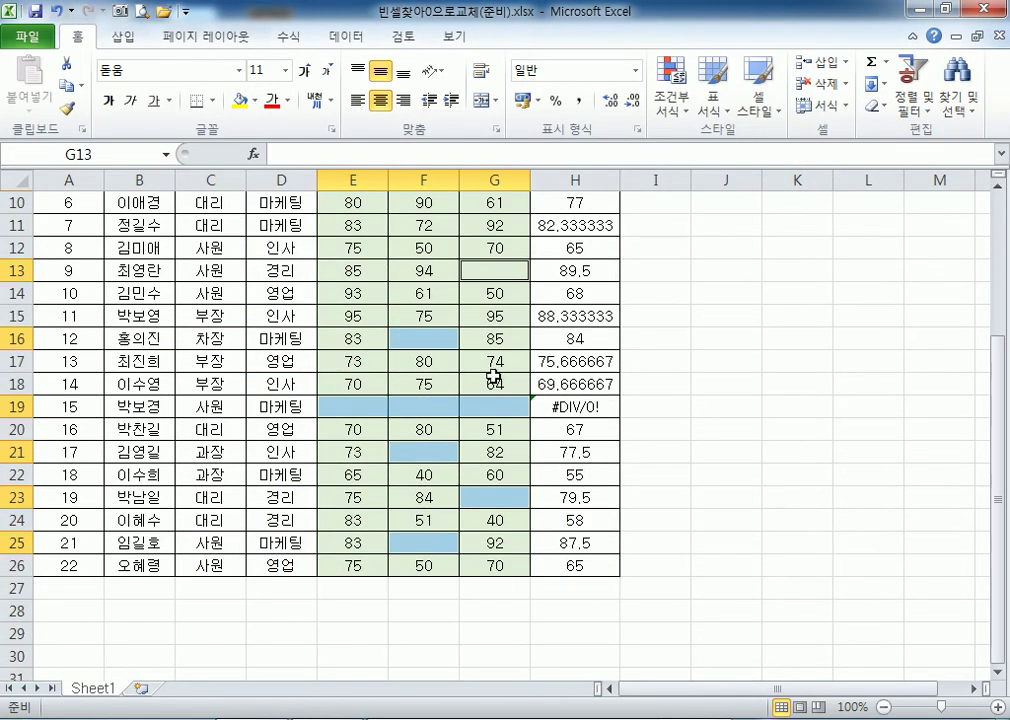
# Fill all selected blank cells with 0 at once using Ctrl+Enter.
pyautogui.scroll(3, 432, 248)
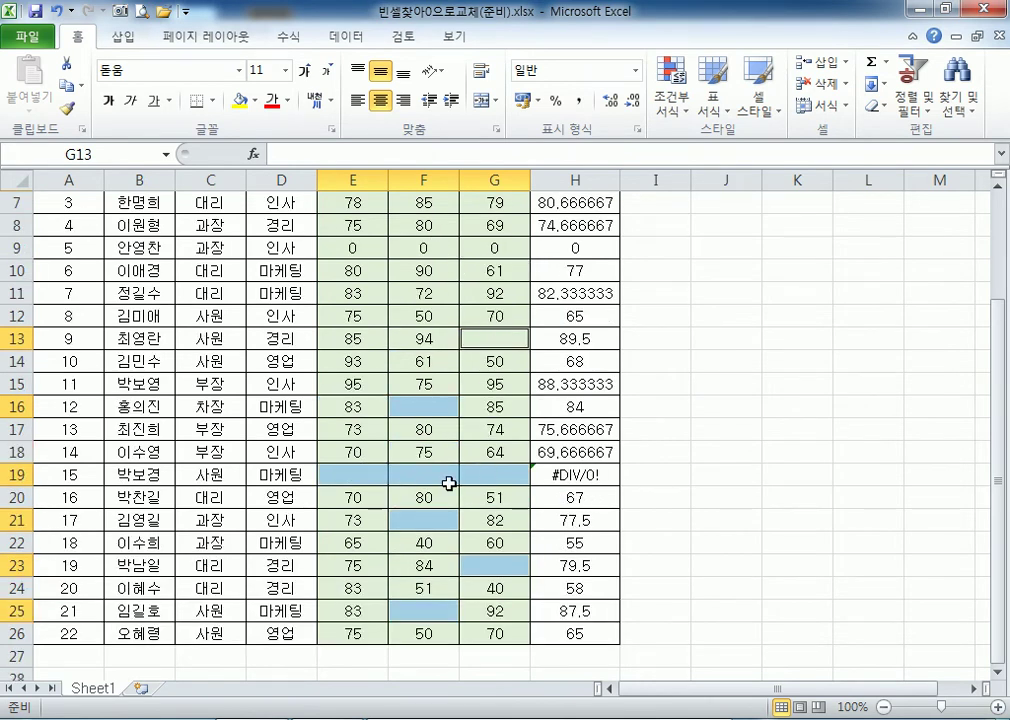
pyautogui.scroll(-2, 451, 481)
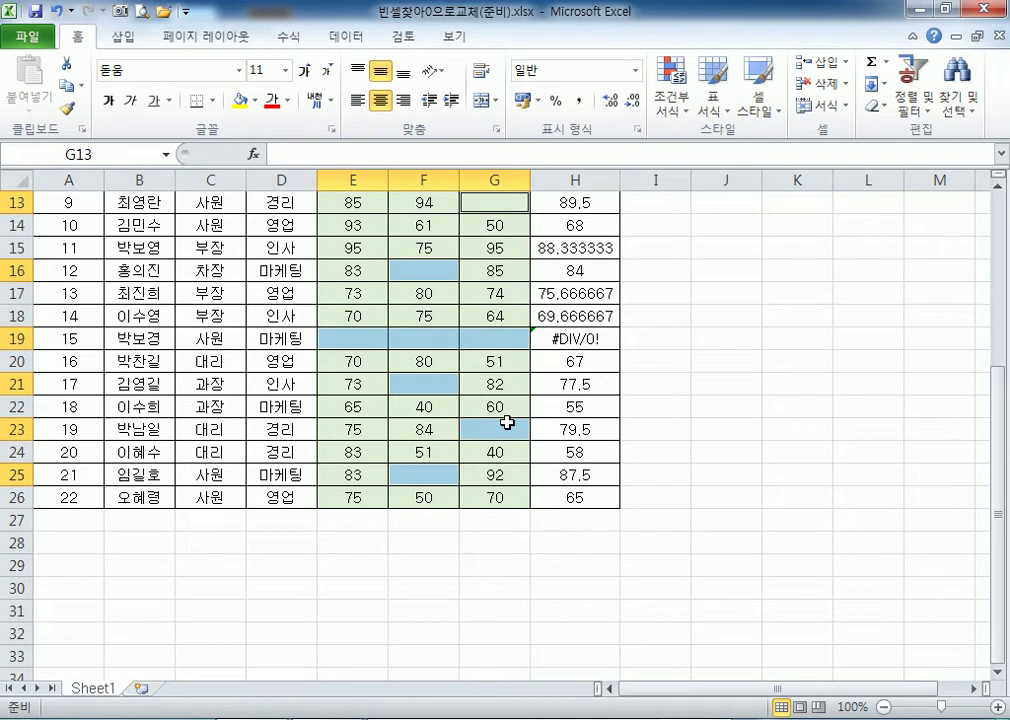
pyautogui.write('0')
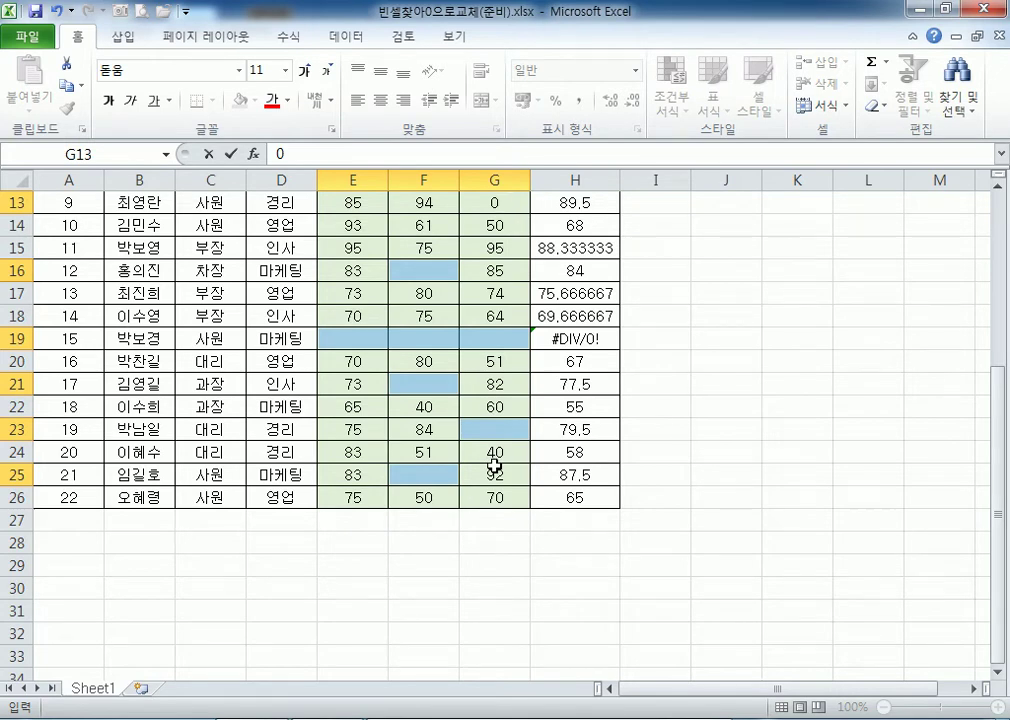
pyautogui.hotkey('ctrl', 'Return')
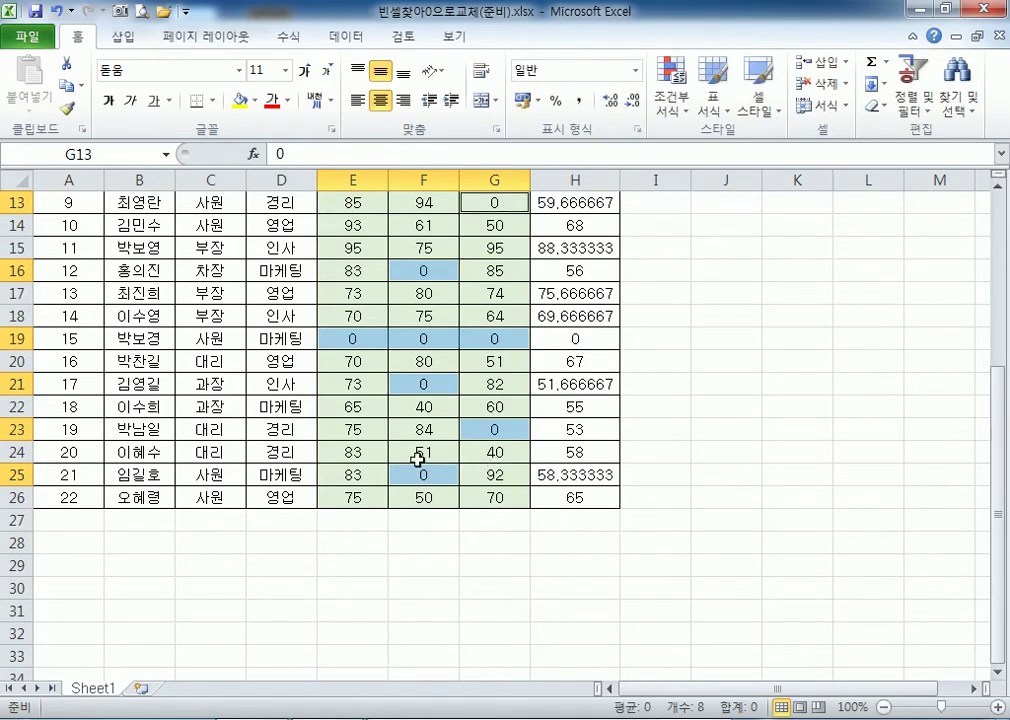
pyautogui.scroll(1, 392, 427)
pyautogui.scroll(2, 548, 338)
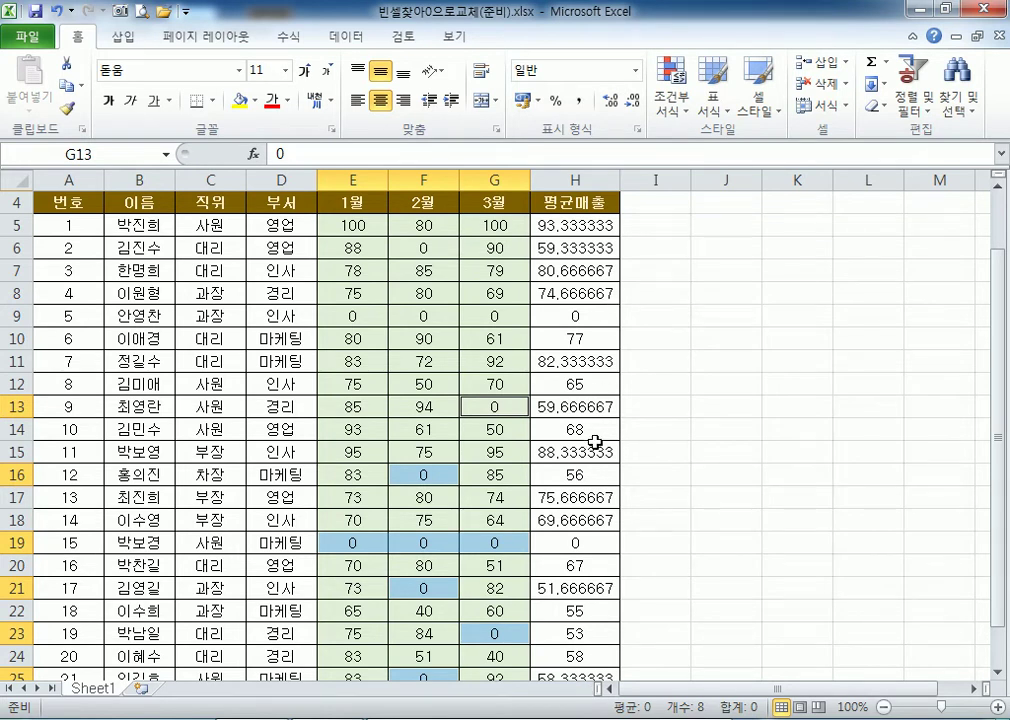
# Select the averages in H5:H26 and reduce their displayed decimal places.
pyautogui.moveTo(582, 225); pyautogui.dragTo(576, 634)
pyautogui.scroll(2, 590, 393)
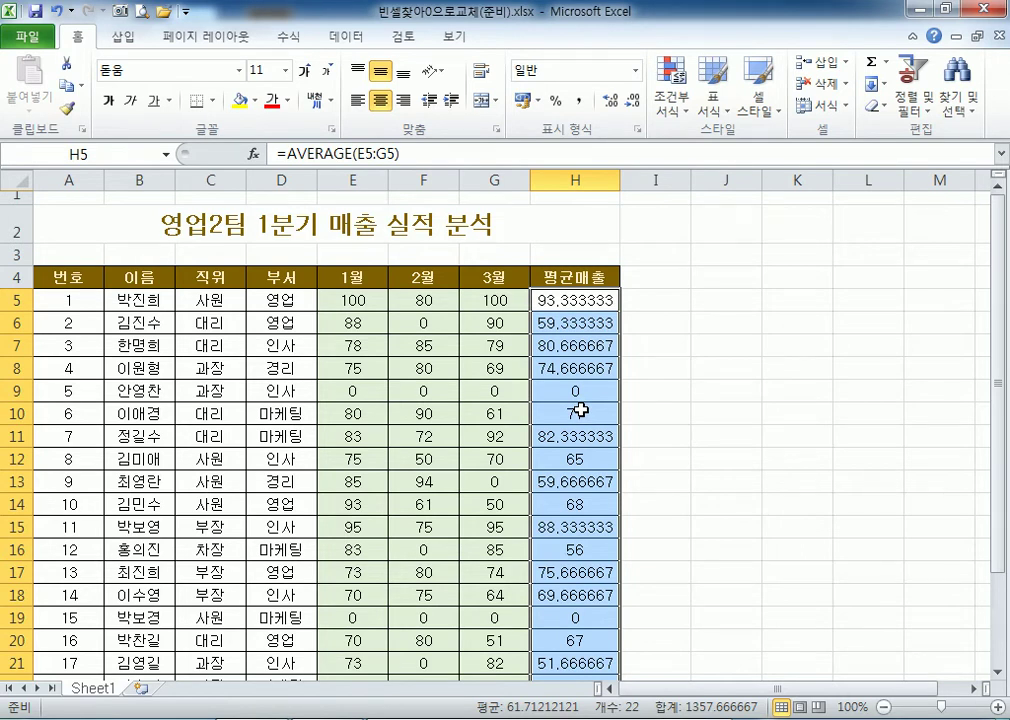
pyautogui.moveTo(560, 298); pyautogui.dragTo(575, 636)
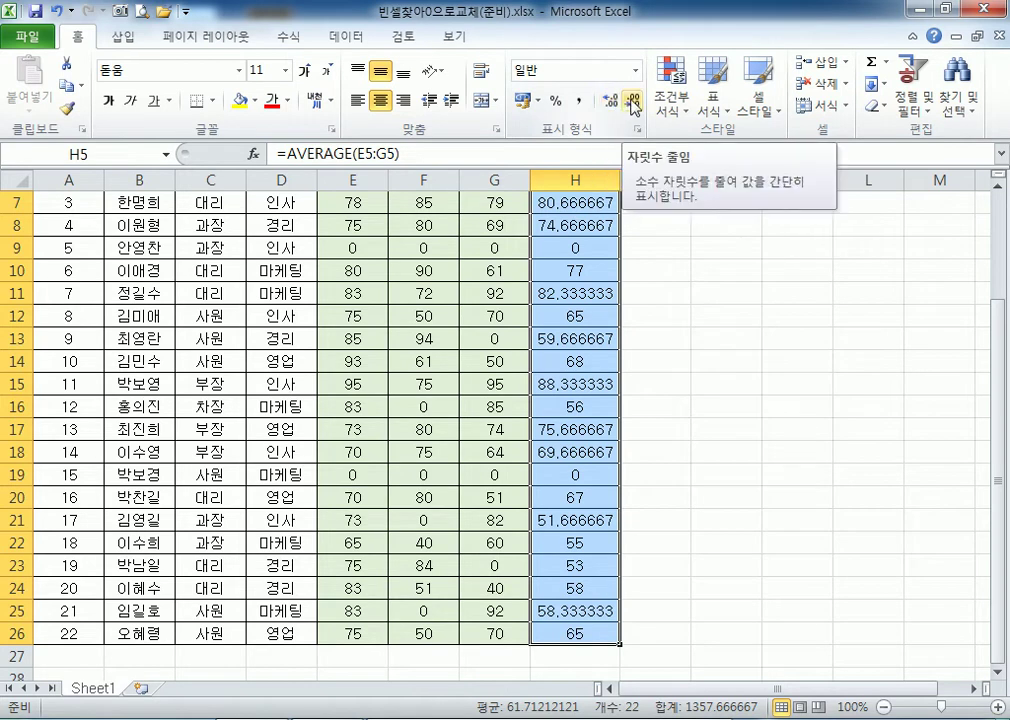
pyautogui.click(632, 103)
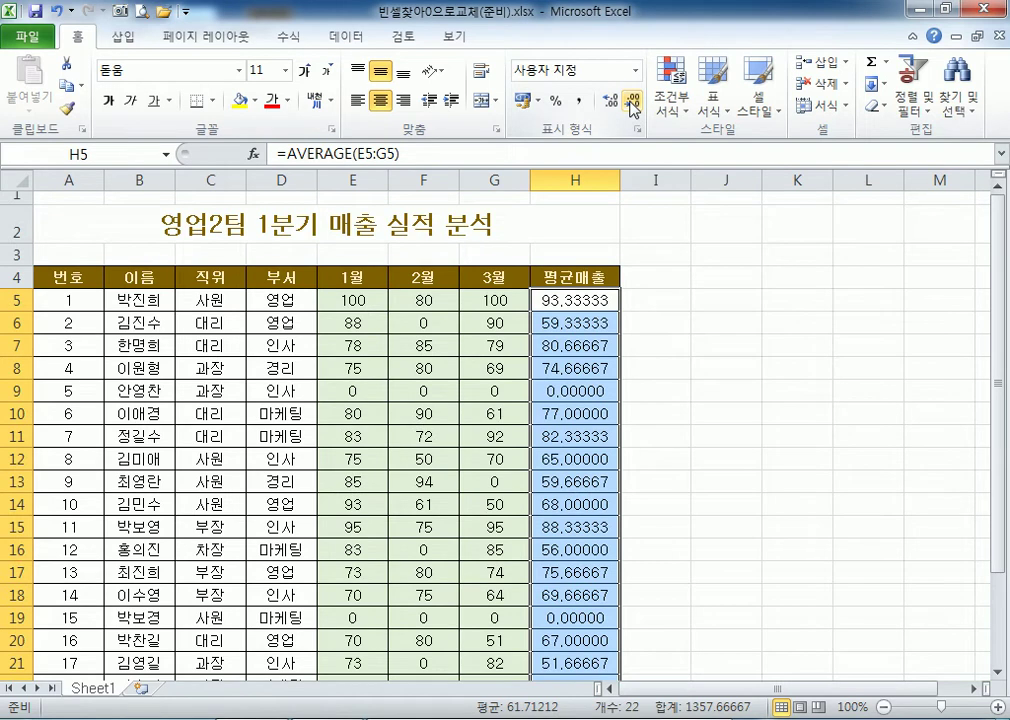
pyautogui.click(632, 103)
pyautogui.click(632, 103)
pyautogui.click(632, 103)
pyautogui.click(632, 103)
pyautogui.scroll(-1, 606, 335)
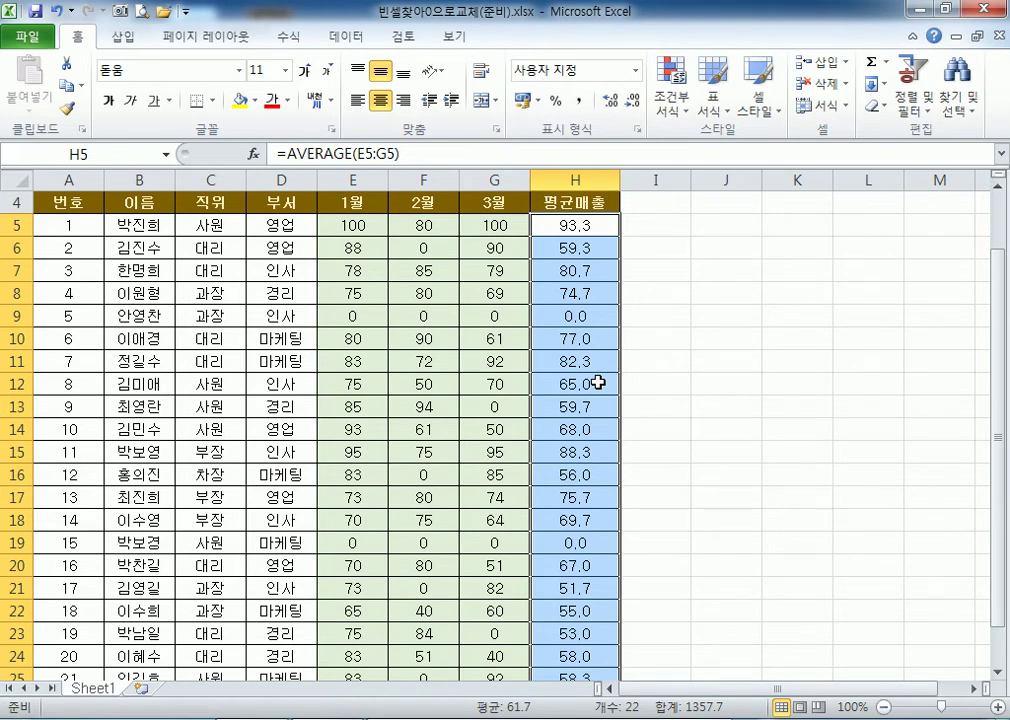
# Reset the averages to General format, then trim them to one decimal, e.g. 93.3 and 0.0.
pyautogui.click(634, 70)
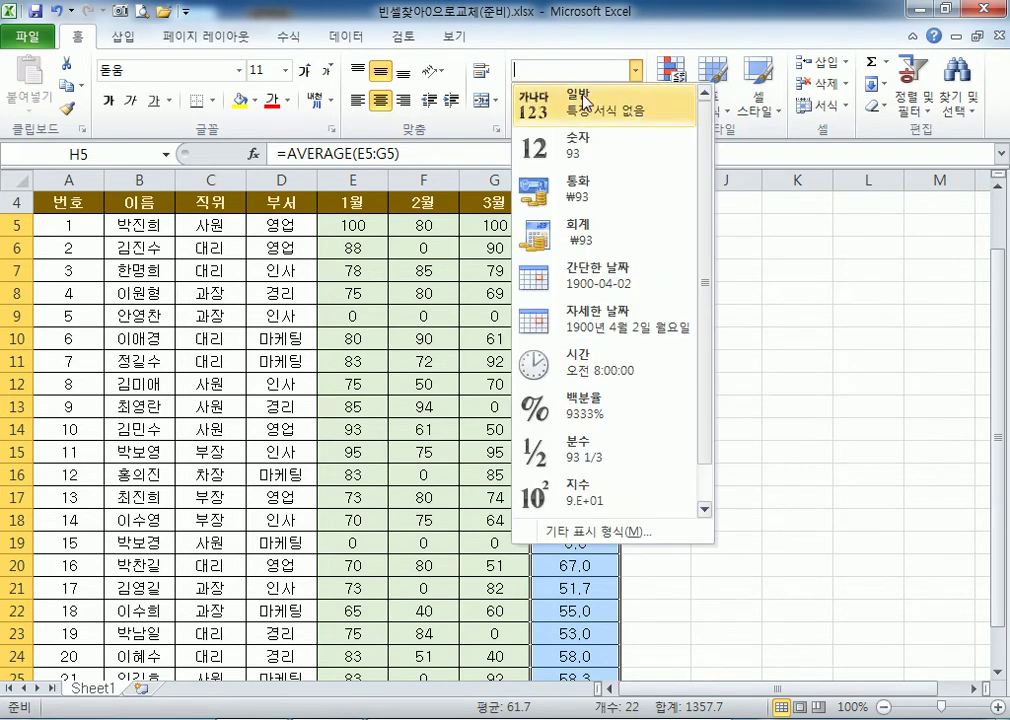
pyautogui.click(585, 101)
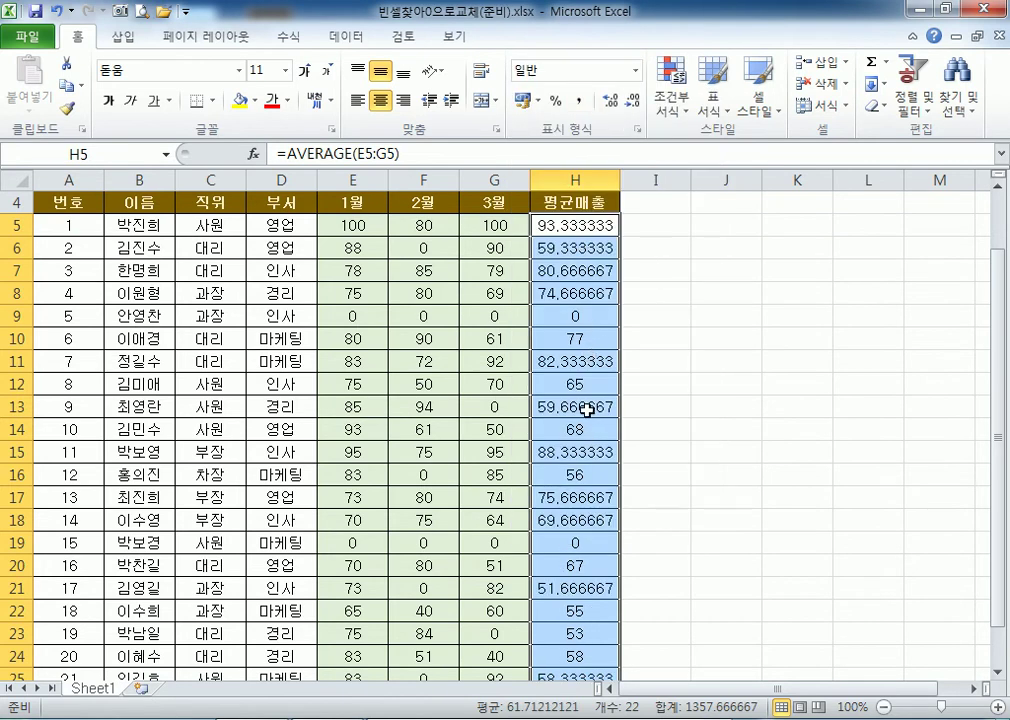
pyautogui.click(612, 101)
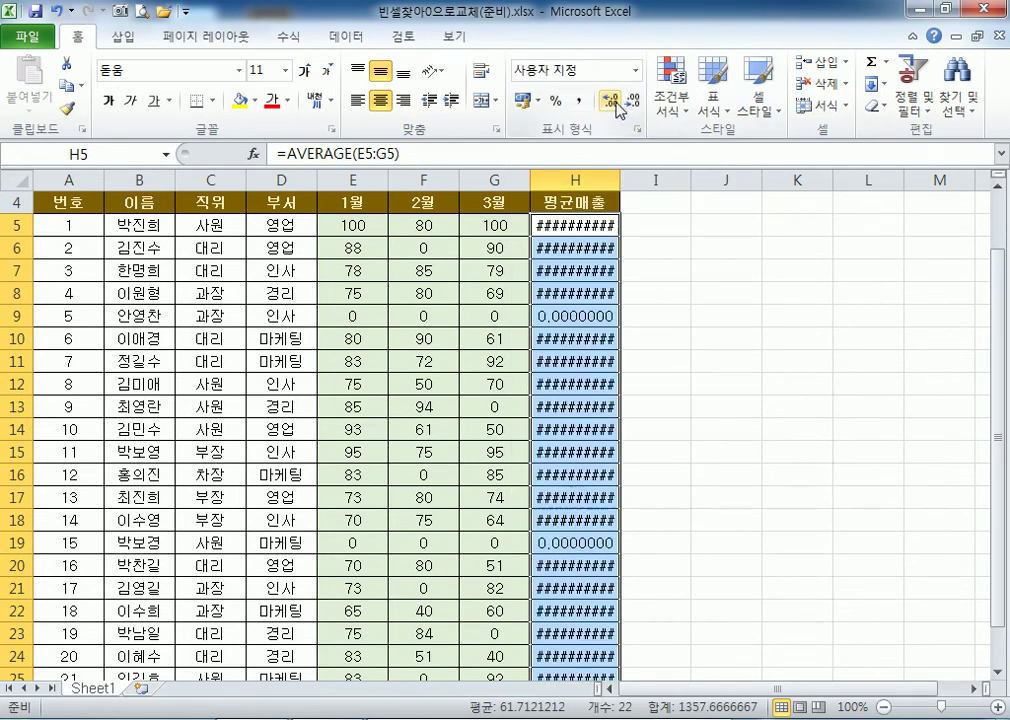
pyautogui.click(634, 101)
pyautogui.click(634, 101)
pyautogui.click(634, 101)
pyautogui.click(634, 101)
pyautogui.click(634, 101)
pyautogui.click(634, 101)
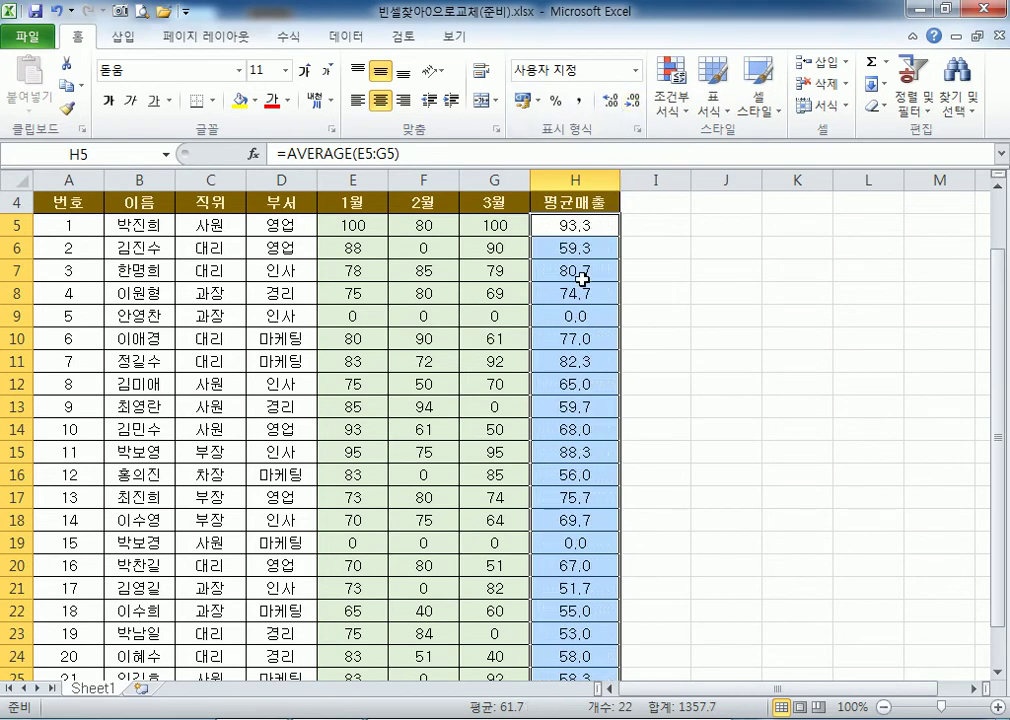
pyautogui.scroll(-3, 578, 300)
pyautogui.scroll(3, 570, 452)
pyautogui.scroll(1, 572, 456)
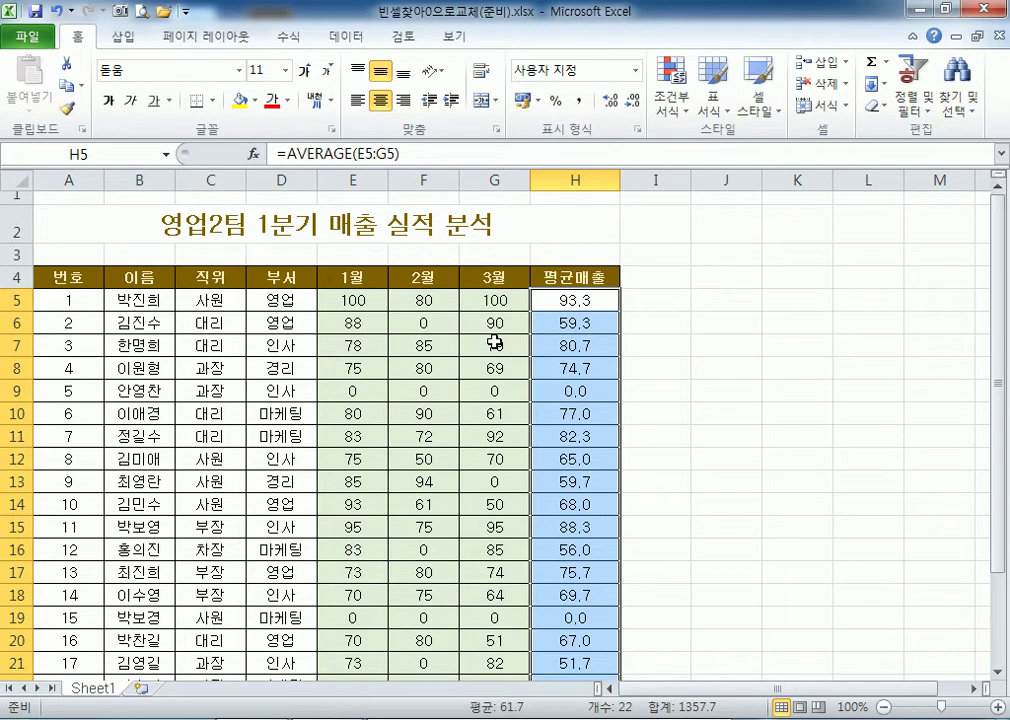
# Check the average formulas in H7, H9 and H10.
pyautogui.click(600, 301)
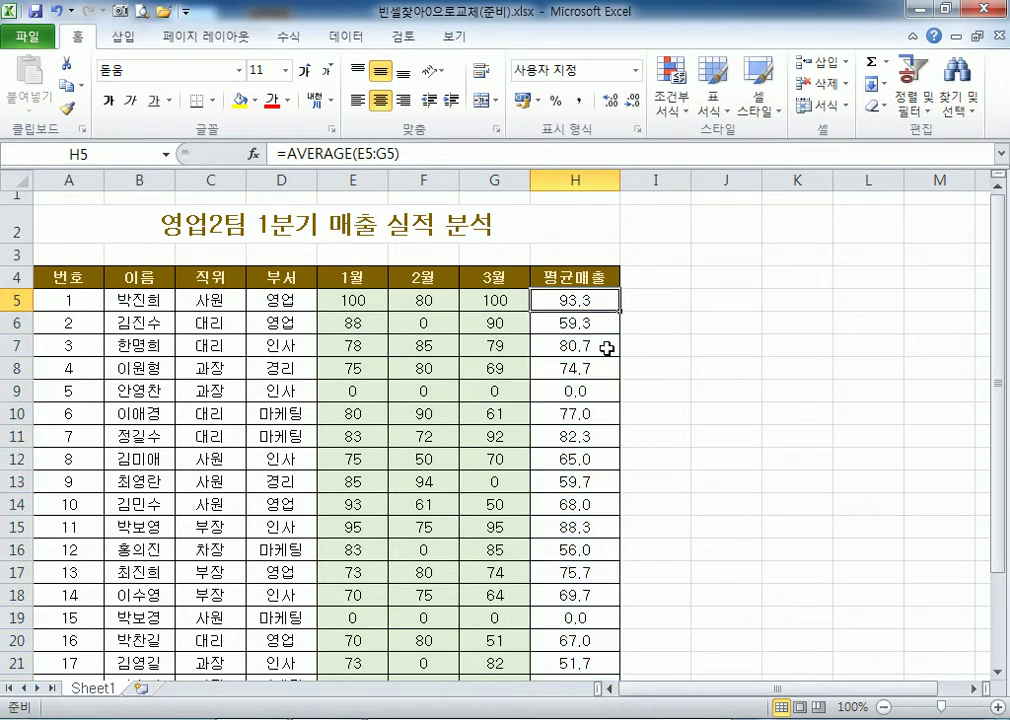
pyautogui.click(607, 347)
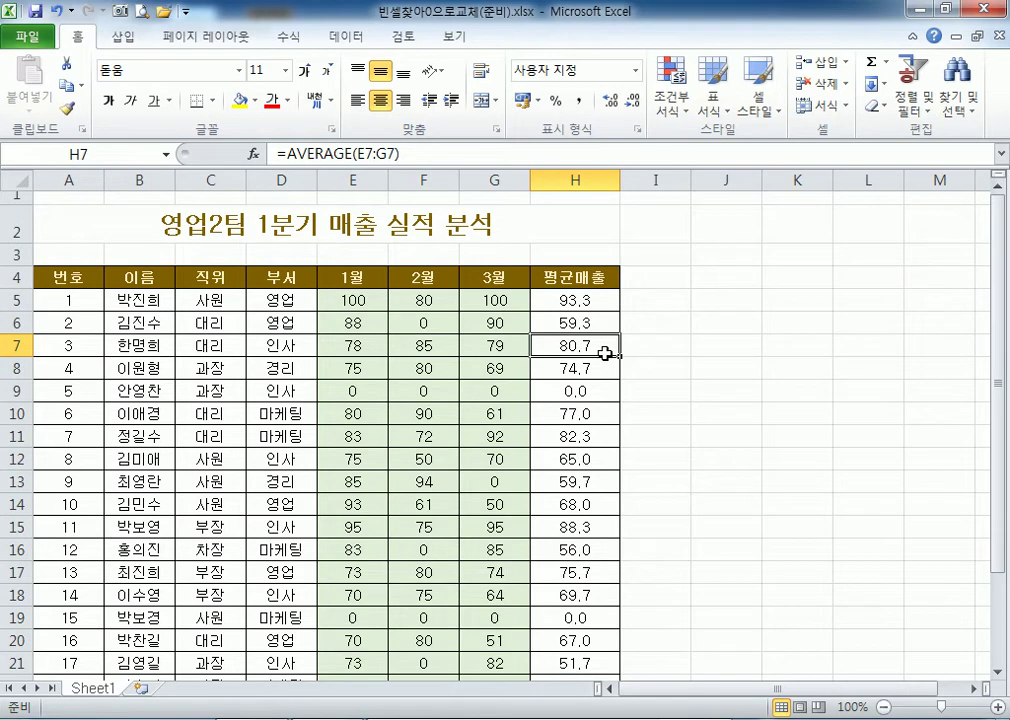
pyautogui.click(592, 392)
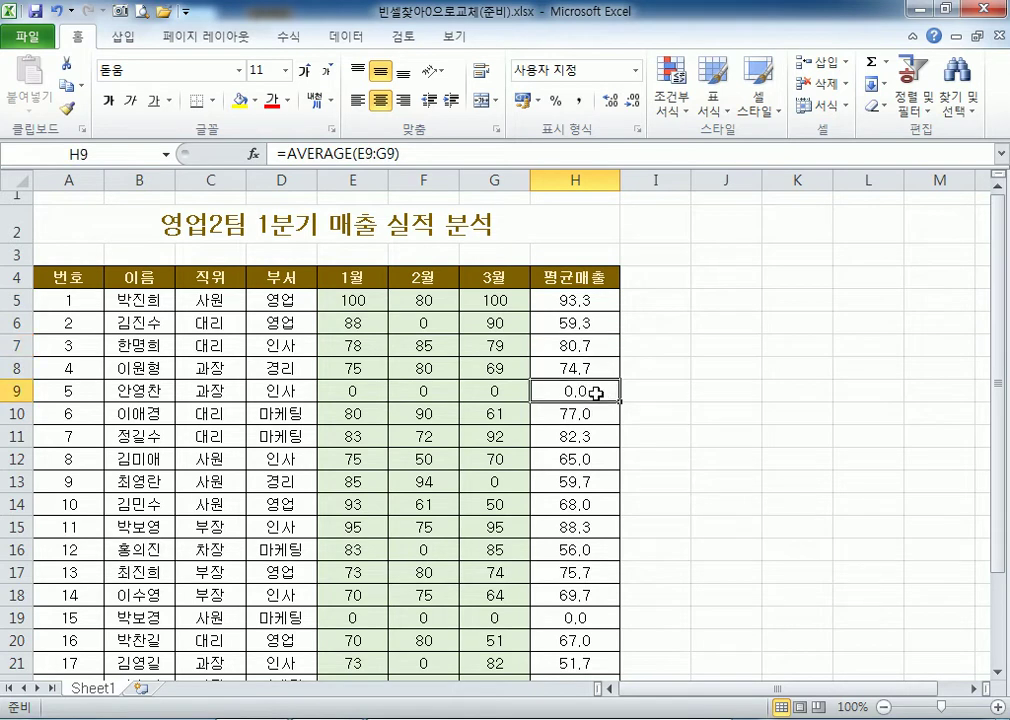
pyautogui.click(595, 412)
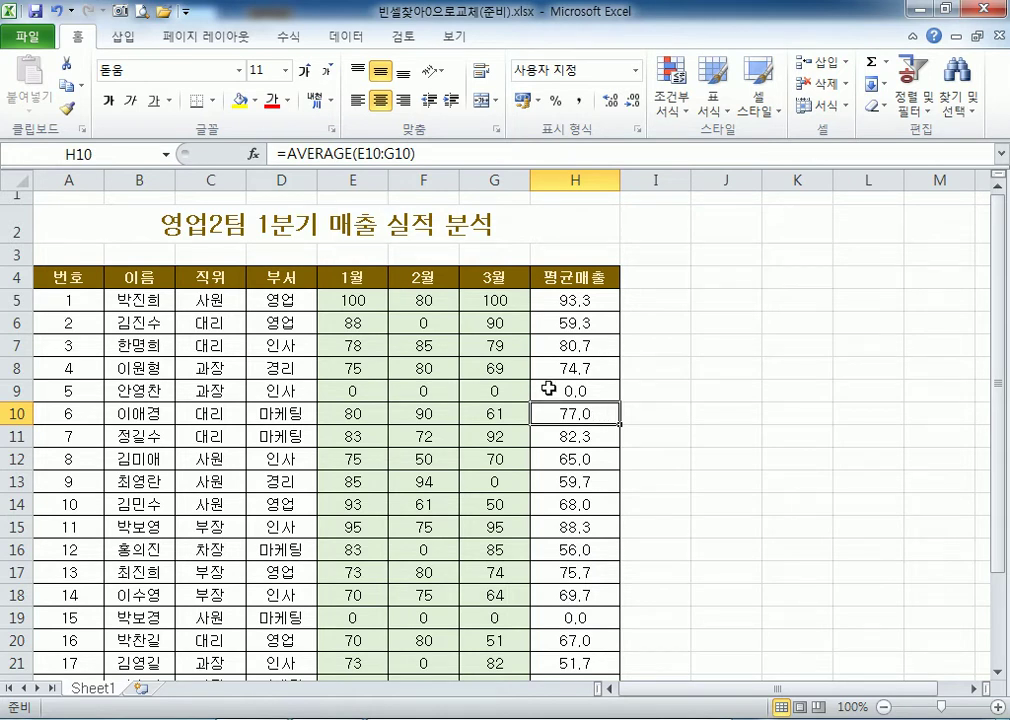
# Open 0을찾아없음으로교체(준비).xlsx from the Section02 folder.
pyautogui.click(28, 36)
pyautogui.click(58, 124)
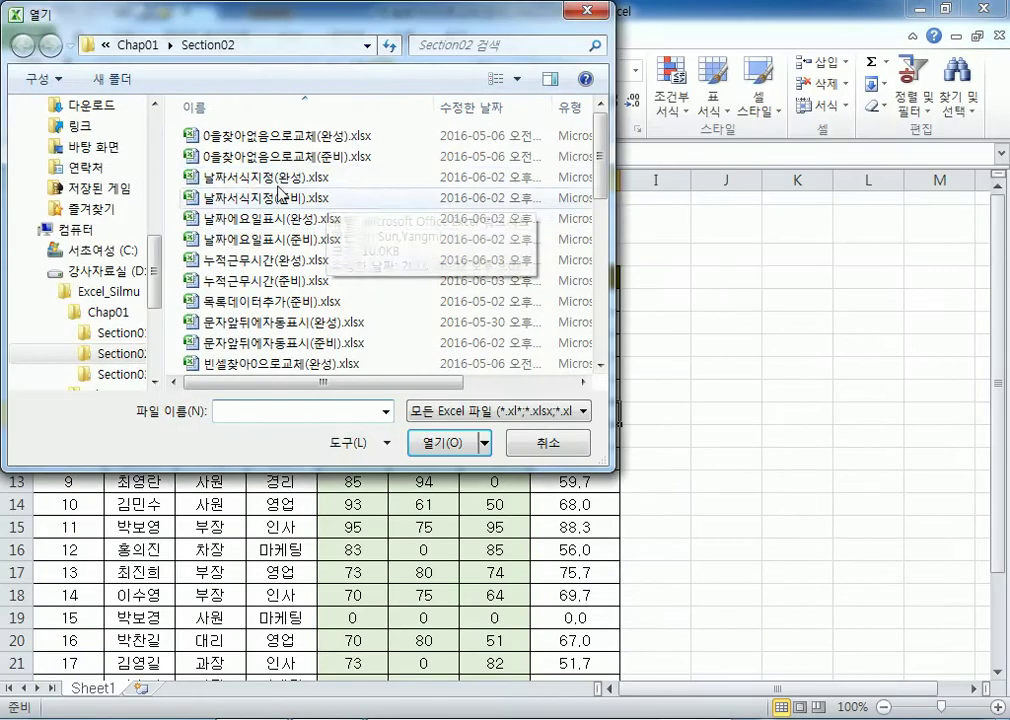
pyautogui.click(215, 160)
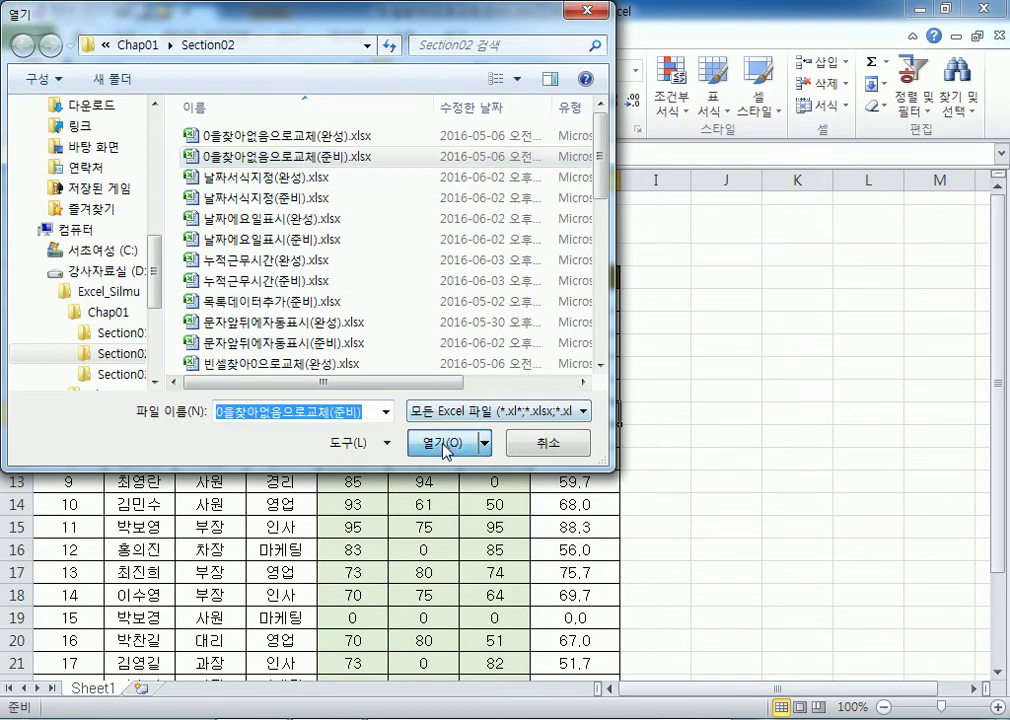
pyautogui.click(447, 446)
pyautogui.scroll(-1, 409, 428)
pyautogui.scroll(-2, 409, 428)
pyautogui.scroll(3, 406, 424)
# Select the zero cells E9:G9, then the 0 in F6.
pyautogui.moveTo(357, 389); pyautogui.dragTo(476, 391)
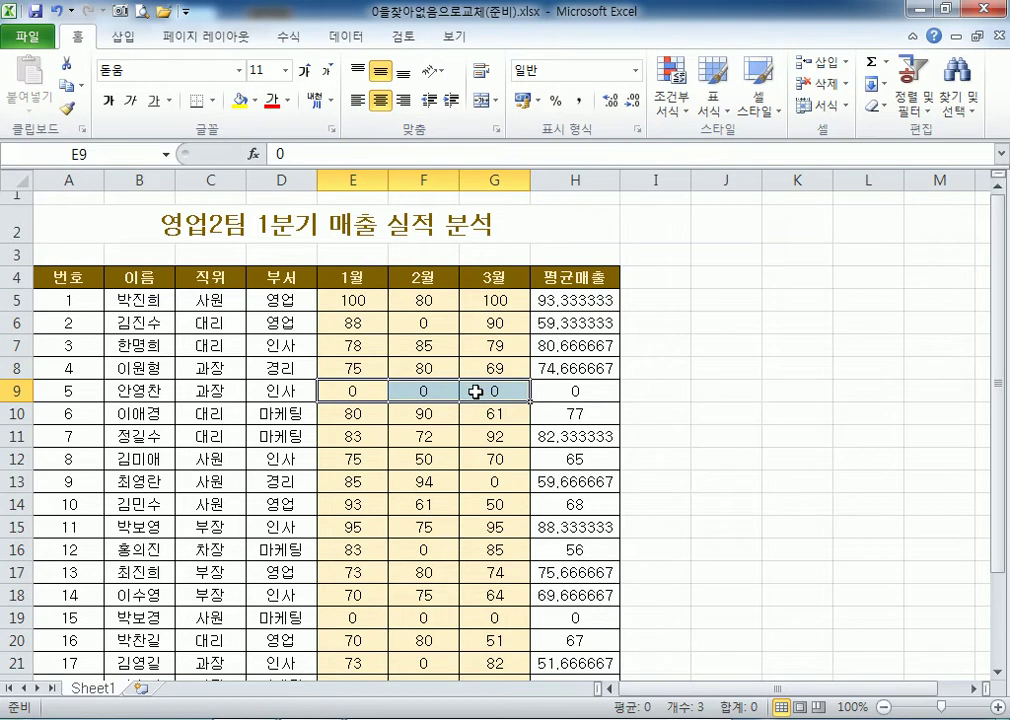
pyautogui.click(415, 322)
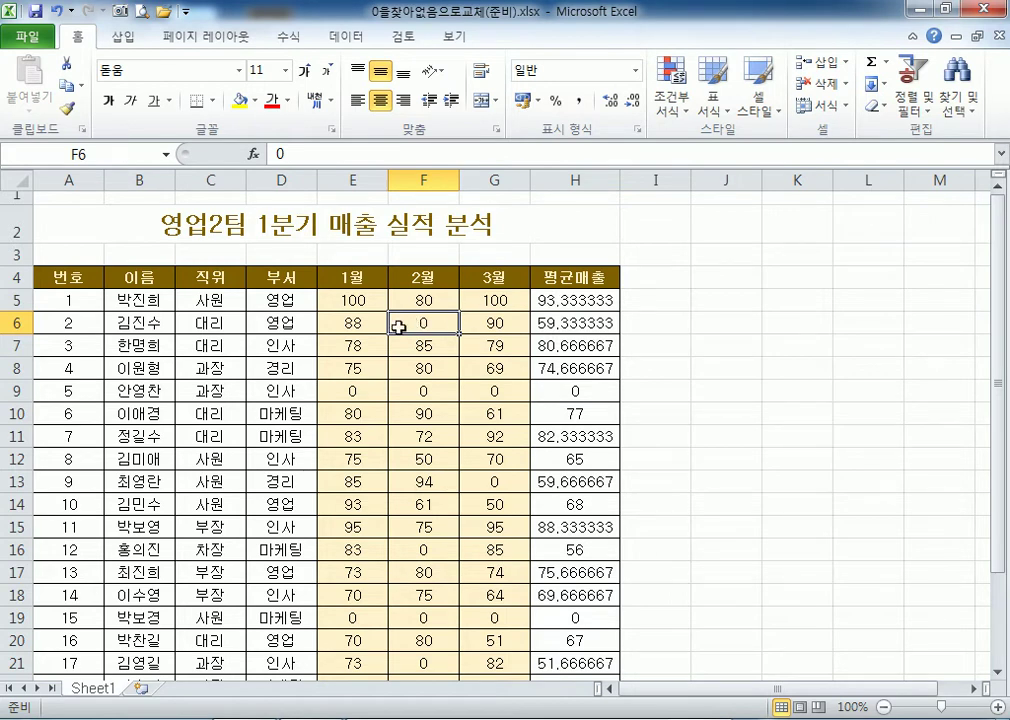
pyautogui.keyDown('ctrl'); pyautogui.scroll(3, 437, 340); pyautogui.keyUp('ctrl')
pyautogui.scroll(1, 507, 336)
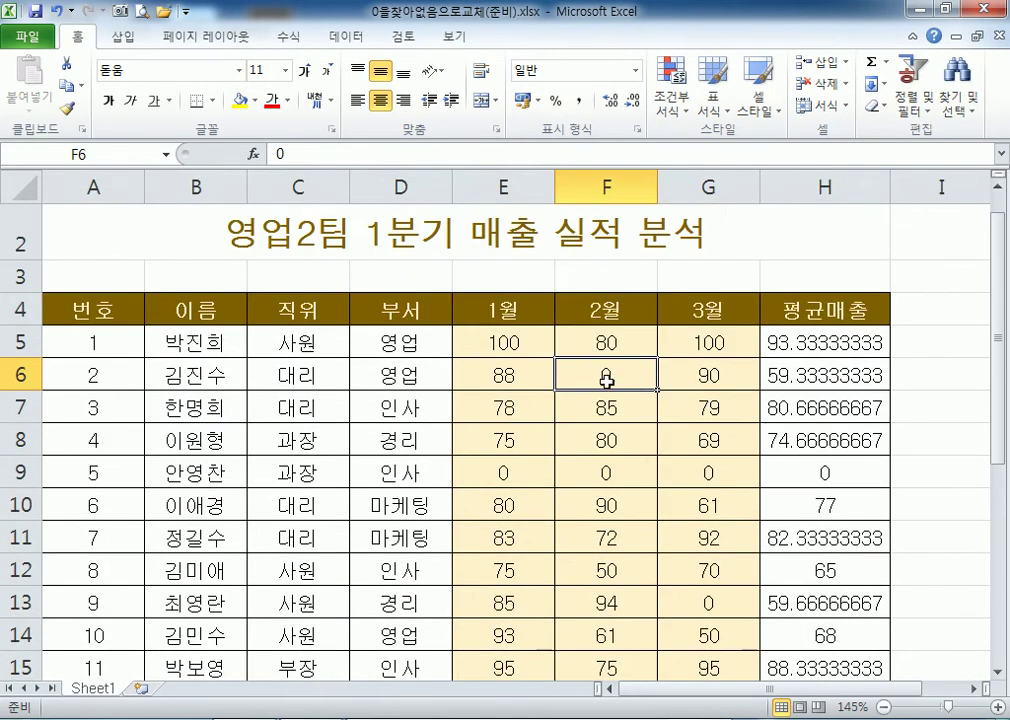
pyautogui.press('Delete')
pyautogui.click(788, 376)
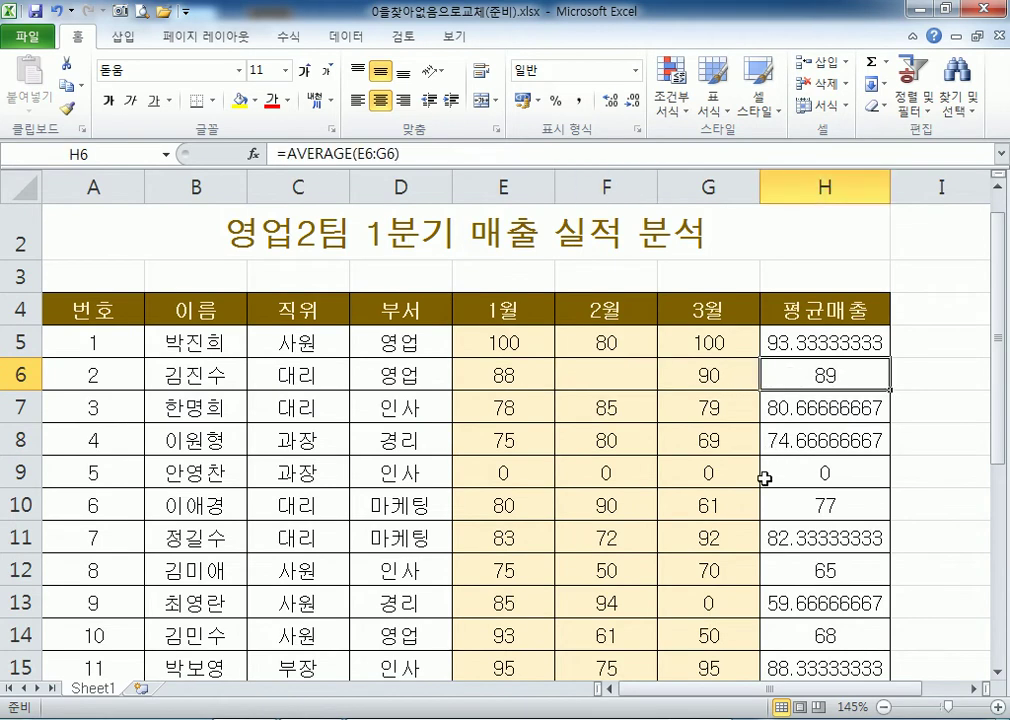
pyautogui.moveTo(521, 472); pyautogui.dragTo(704, 476)
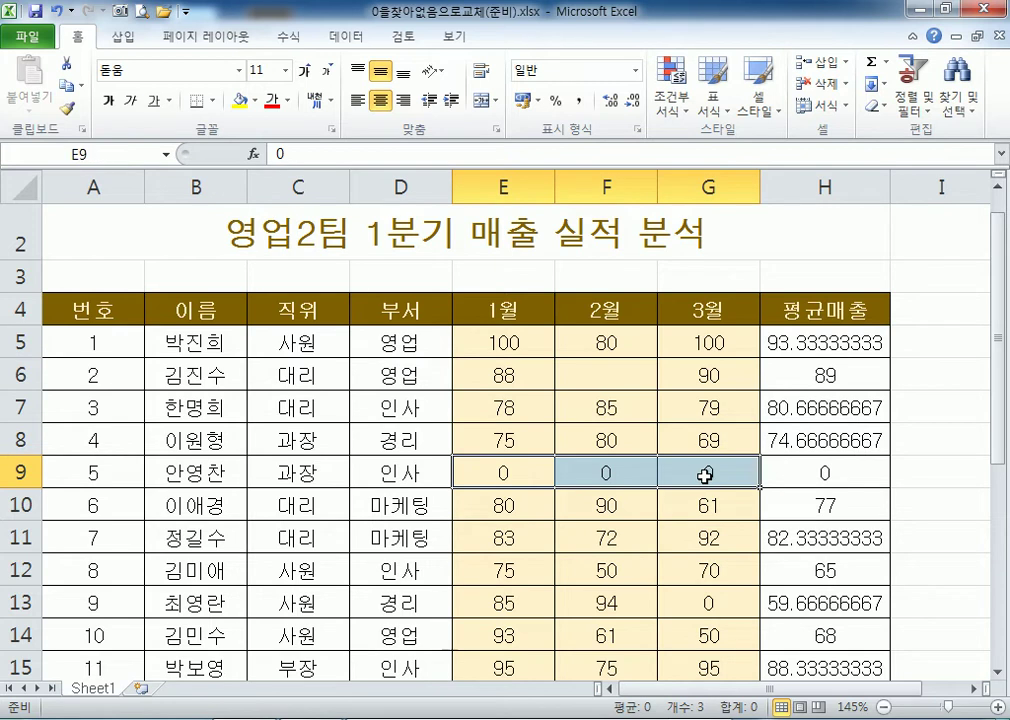
pyautogui.click(795, 473)
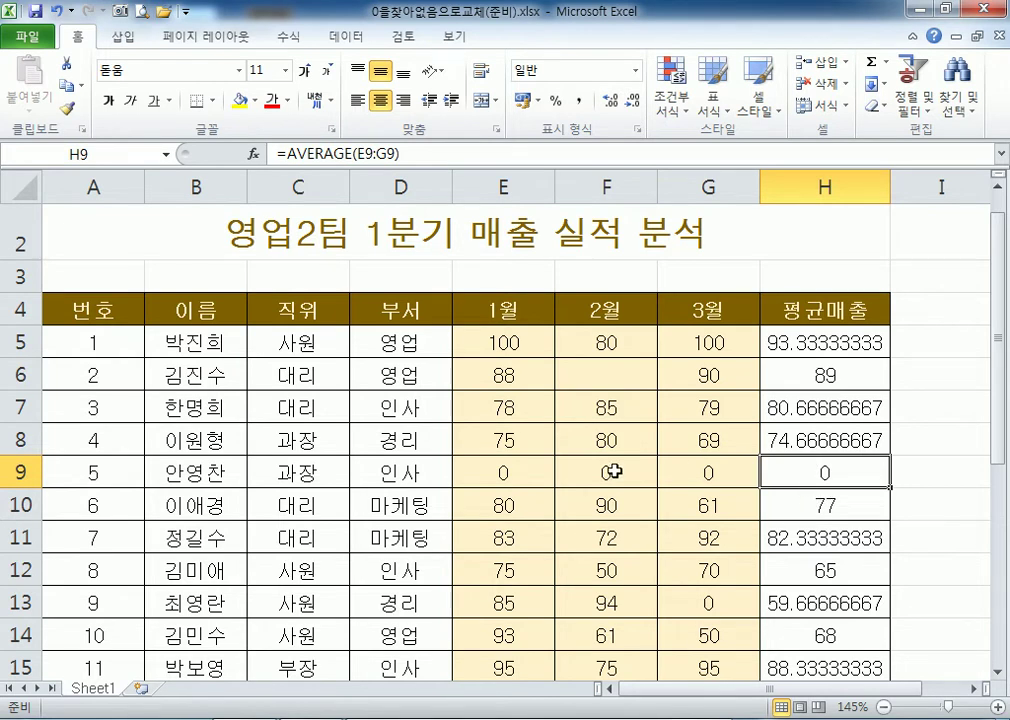
pyautogui.moveTo(489, 470); pyautogui.dragTo(717, 473)
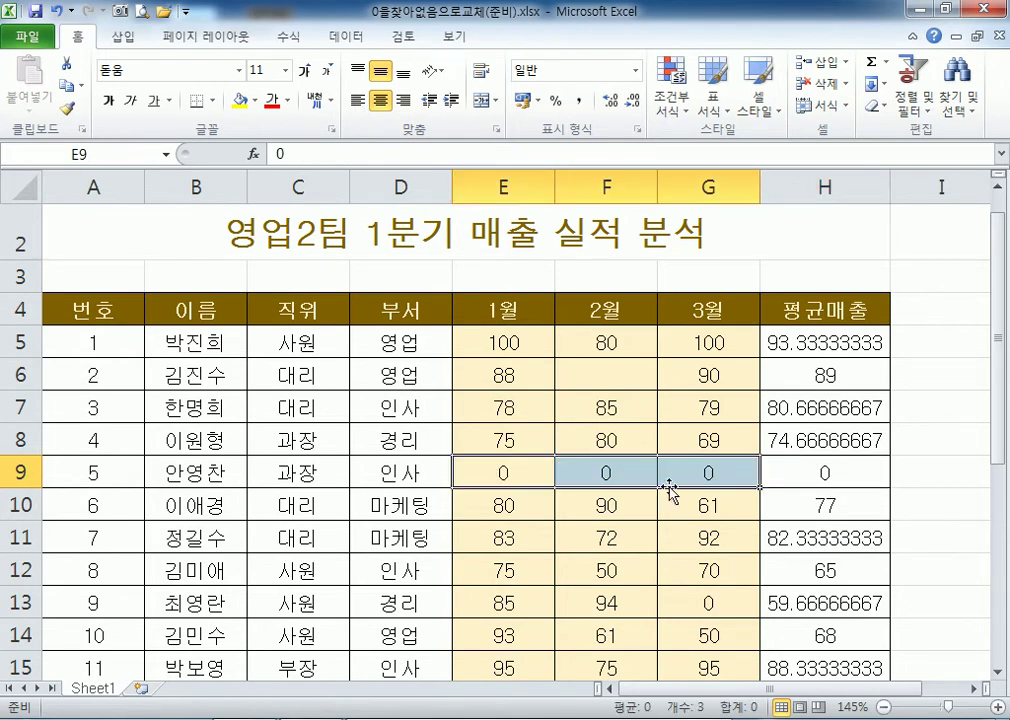
pyautogui.press('Delete')
pyautogui.moveTo(489, 469); pyautogui.dragTo(708, 478)
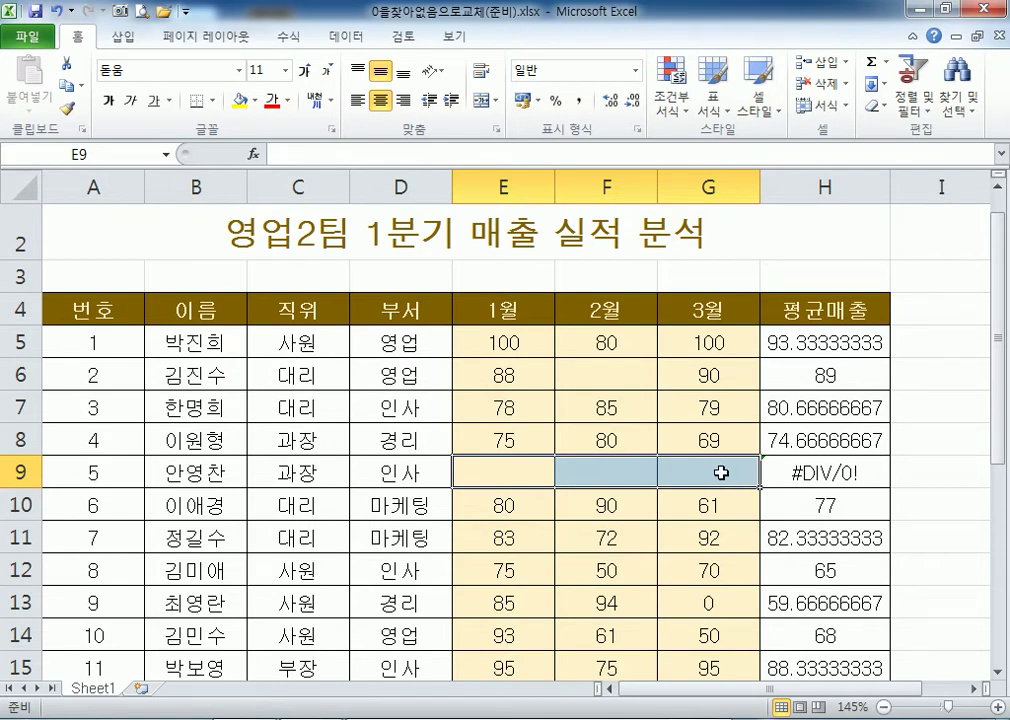
pyautogui.write('0')
pyautogui.hotkey('ctrl', 'Return')
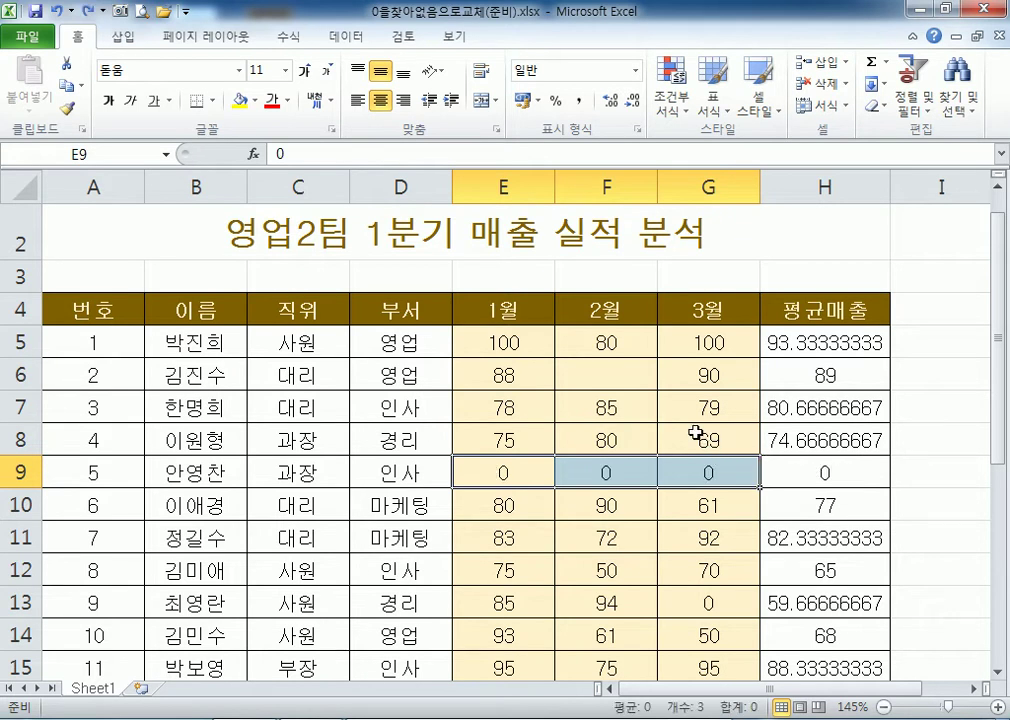
pyautogui.click(622, 385)
pyautogui.write('0')
pyautogui.hotkey('ctrl', 'Return')
pyautogui.scroll(-5, 517, 477)
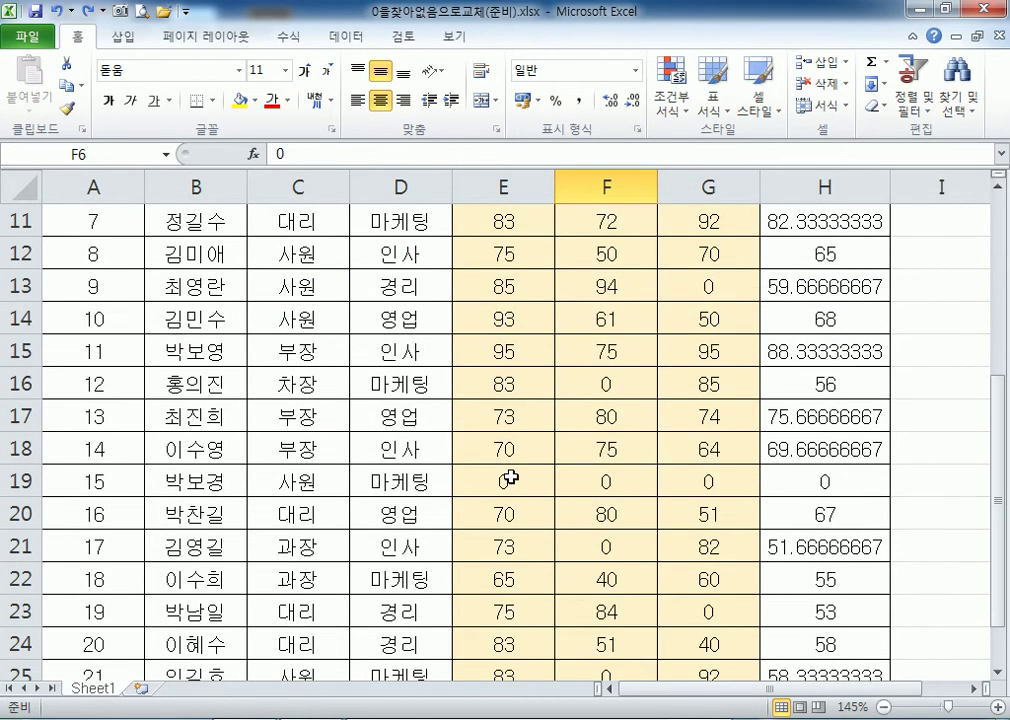
pyautogui.click(595, 480)
pyautogui.click(594, 351)
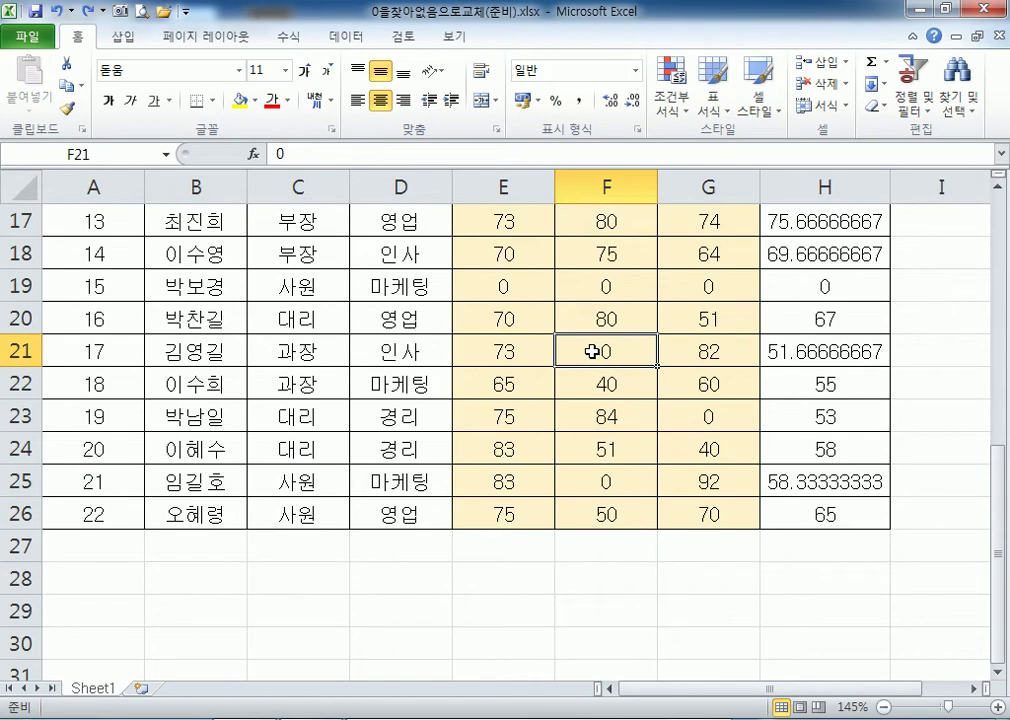
pyautogui.scroll(6, 400, 330)
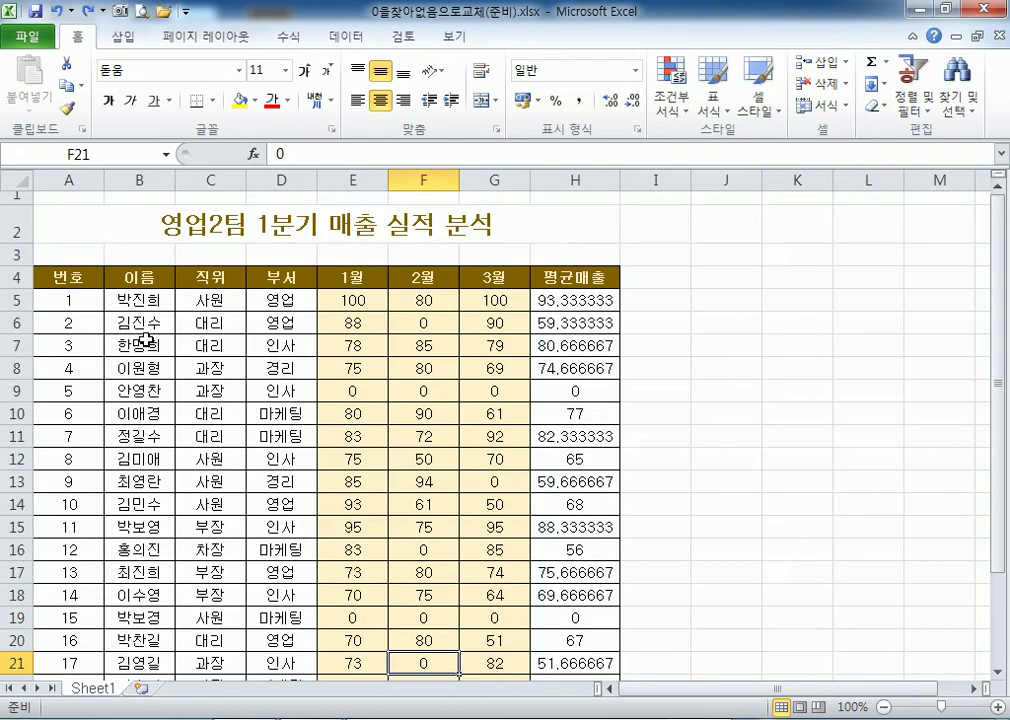
pyautogui.scroll(-3, 142, 343)
pyautogui.moveTo(77, 277); pyautogui.dragTo(537, 620)
pyautogui.scroll(2, 390, 481)
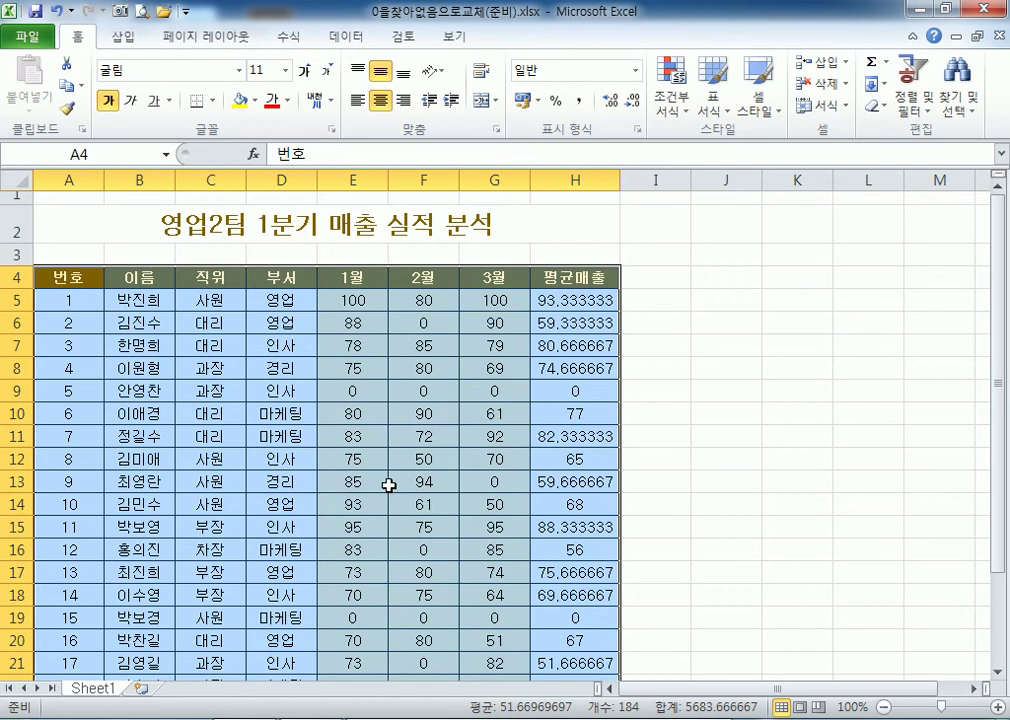
# In Find and Replace, enter 0 as the search value and 없음 as the replacement.
pyautogui.click(962, 105)
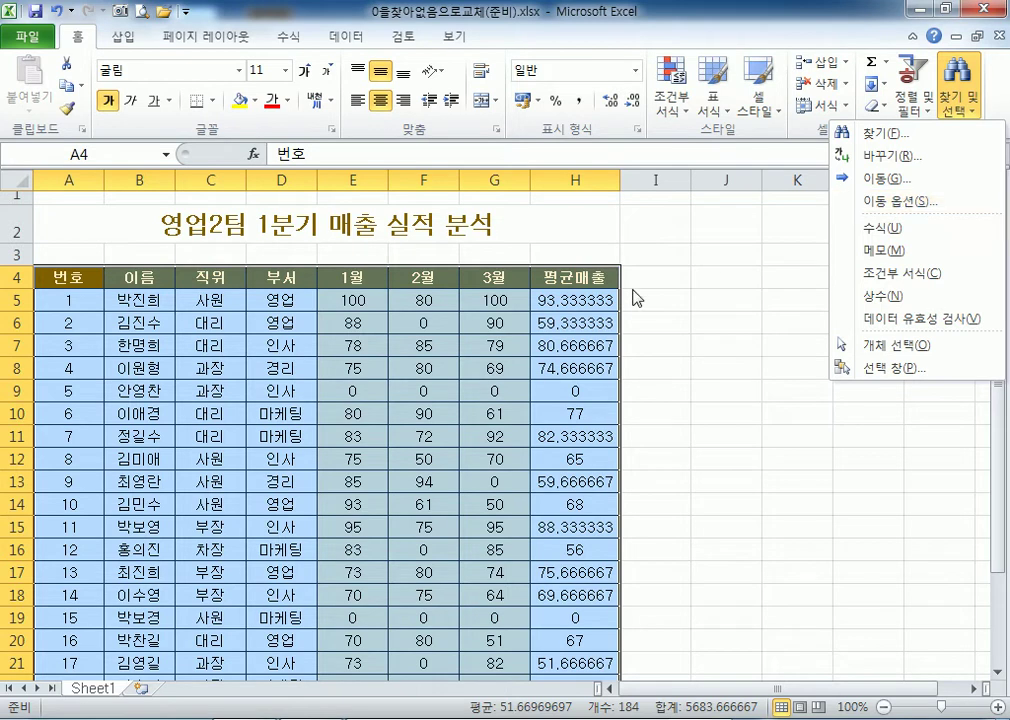
pyautogui.click(896, 160)
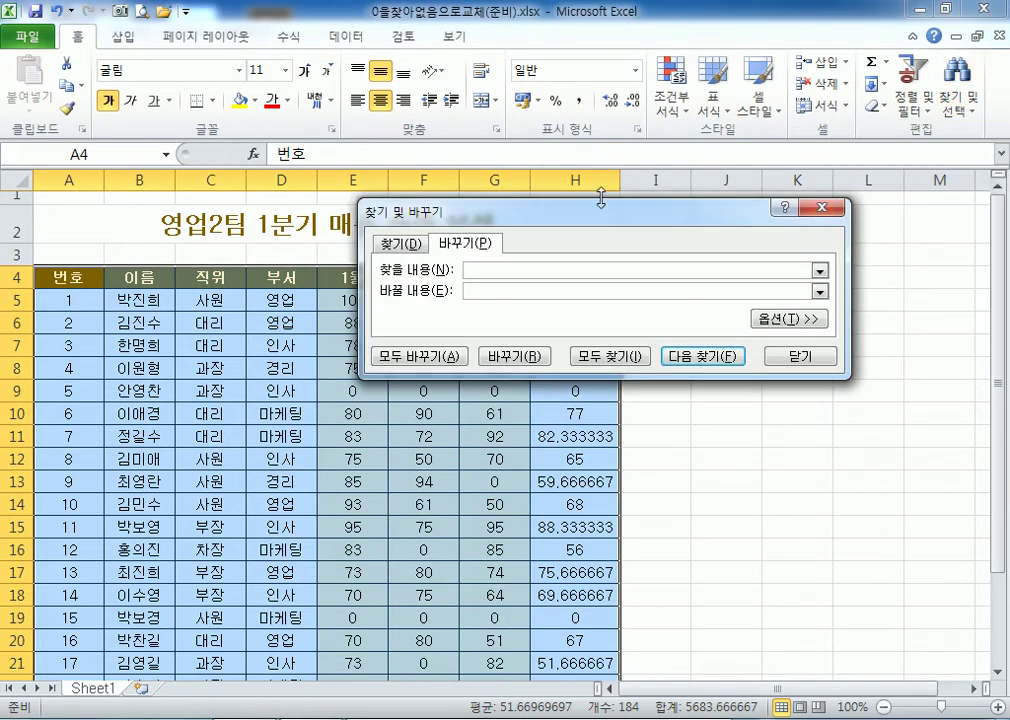
pyautogui.write('0')
pyautogui.click(756, 163)
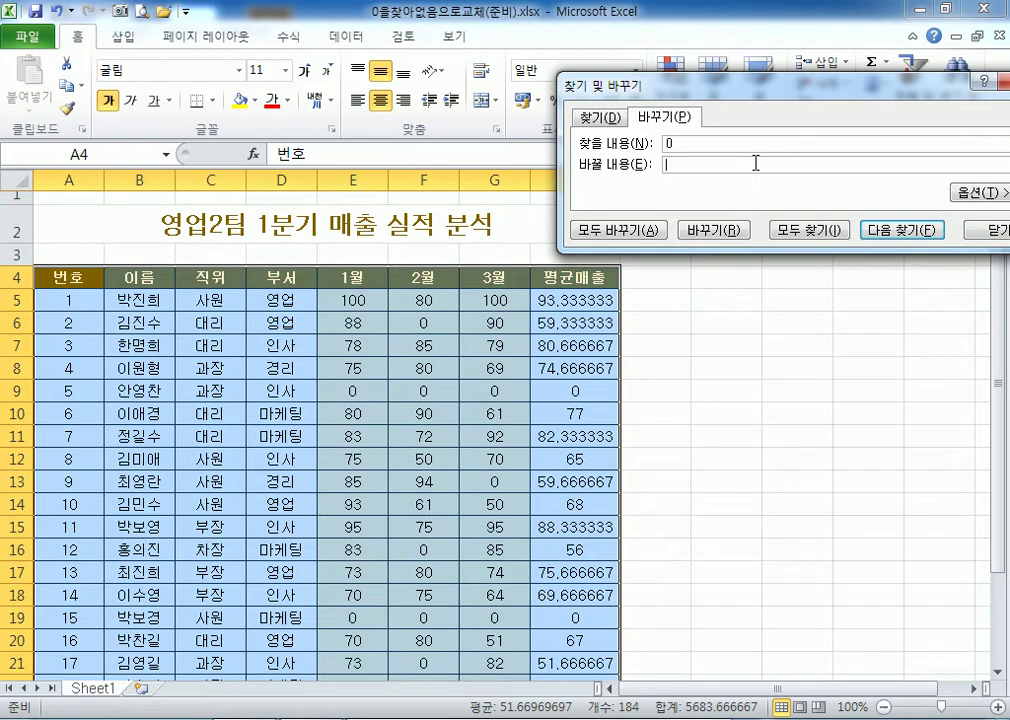
pyautogui.write('djq')
pyautogui.press('BackSpace')
pyautogui.press('BackSpace')
pyautogui.press('BackSpace')
pyautogui.write('없음')
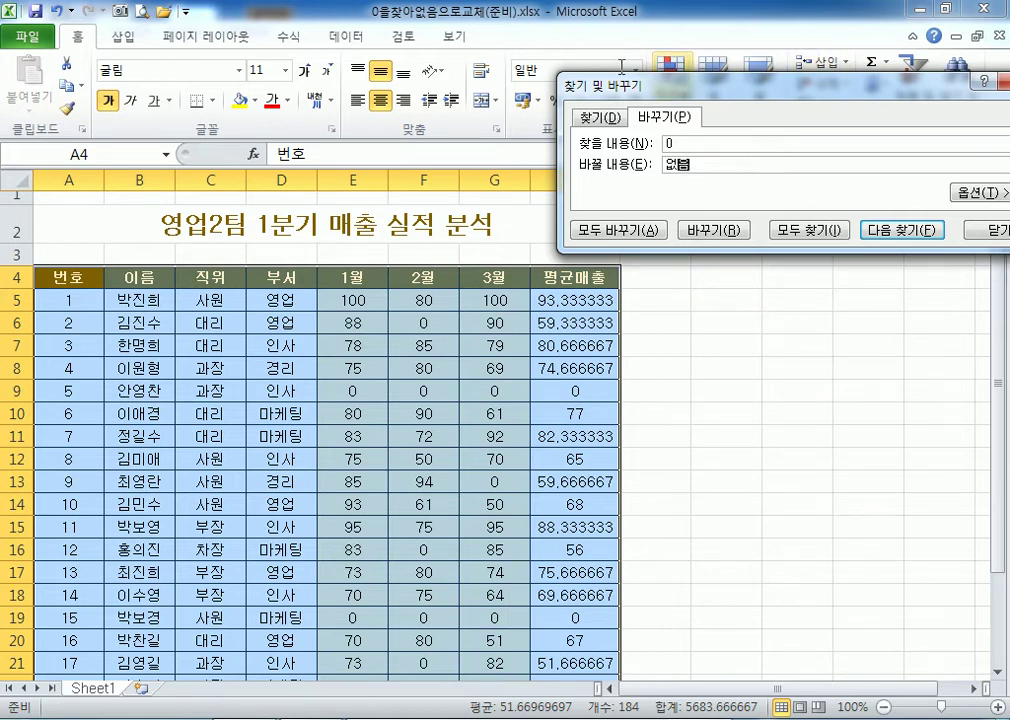
# Close the dialog and select the monthly sales values E5:G26.
pyautogui.click(993, 231)
pyautogui.moveTo(343, 298); pyautogui.dragTo(498, 636)
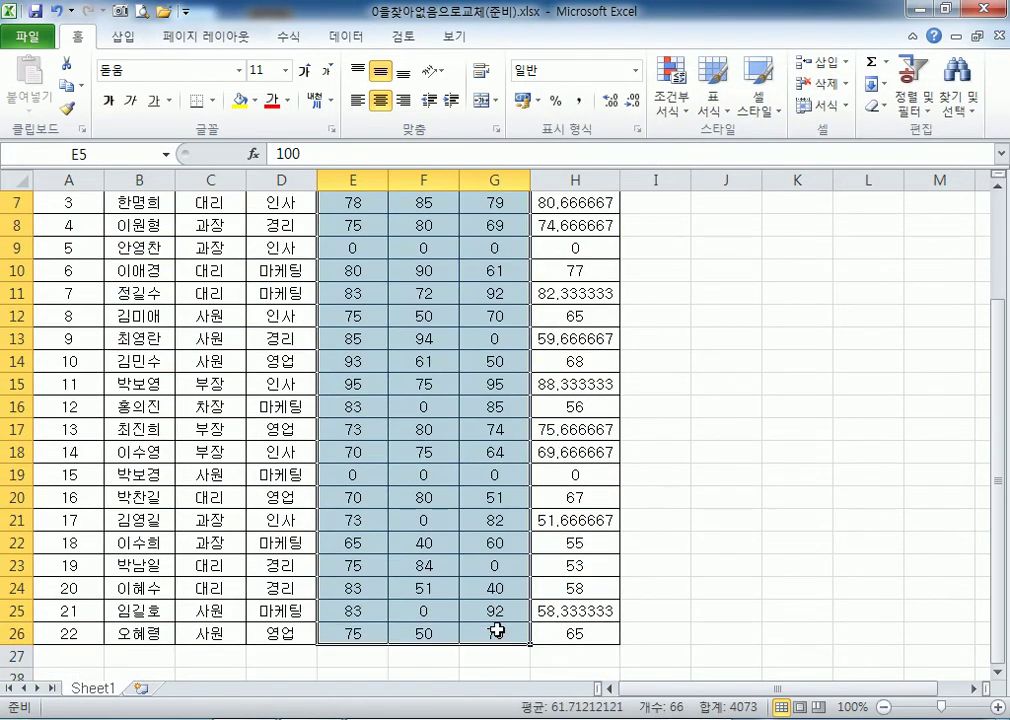
pyautogui.scroll(2, 497, 630)
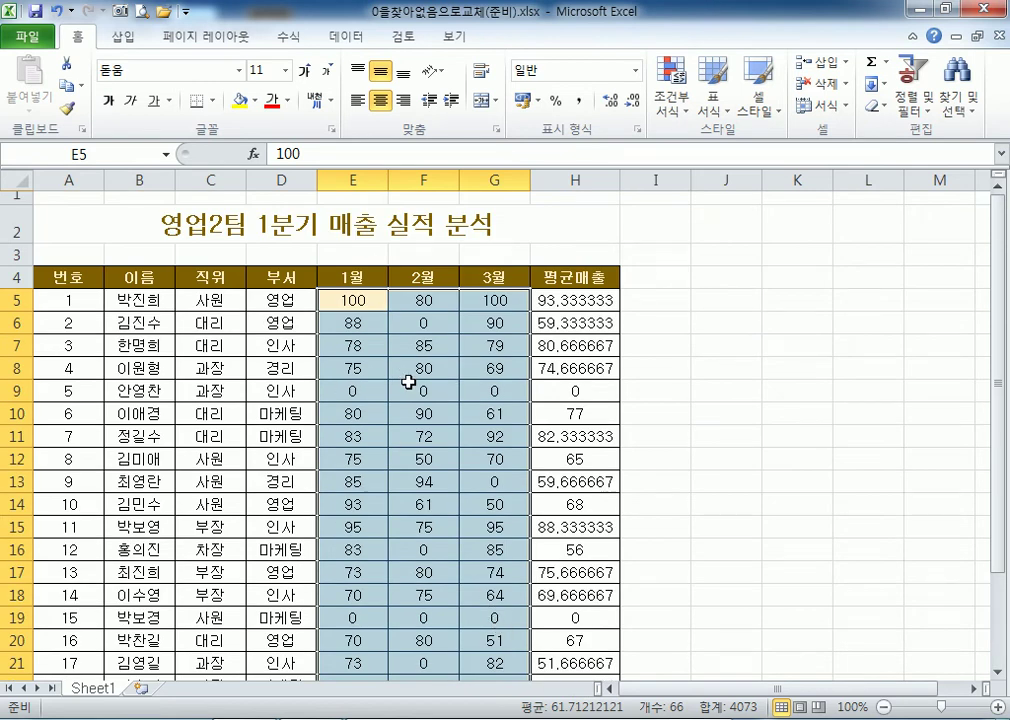
pyautogui.scroll(-1, 409, 382)
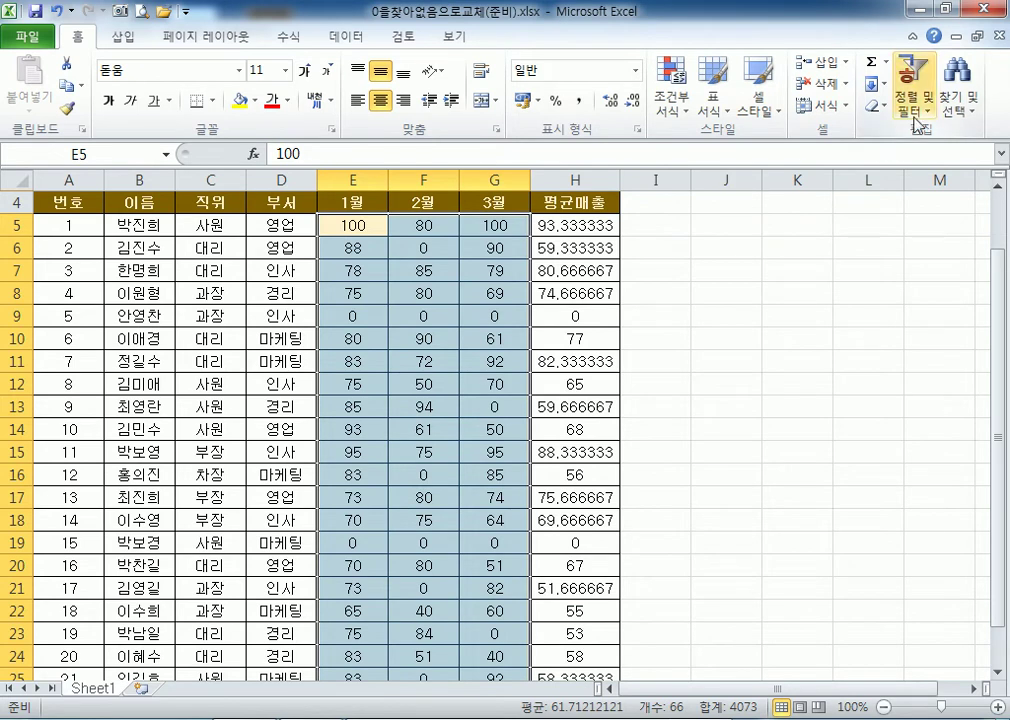
# Reopen Replace with 없음 as the replacement, replace one match, and show the extra options.
pyautogui.click(957, 104)
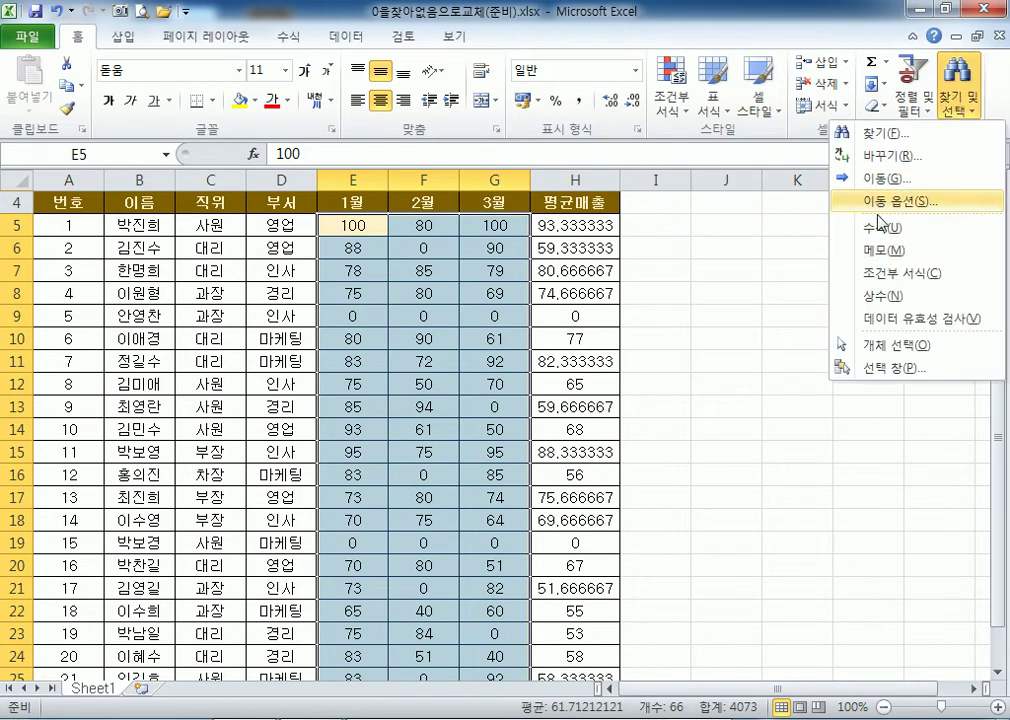
pyautogui.click(893, 157)
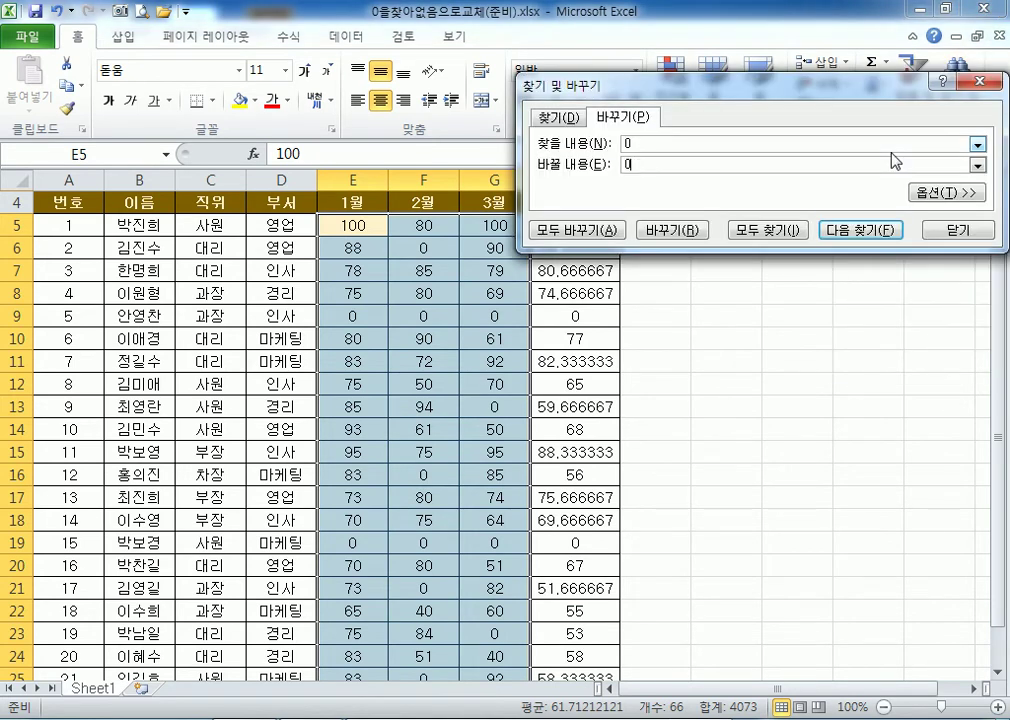
pyautogui.doubleClick(893, 163)
pyautogui.write('없음')
pyautogui.click(670, 234)
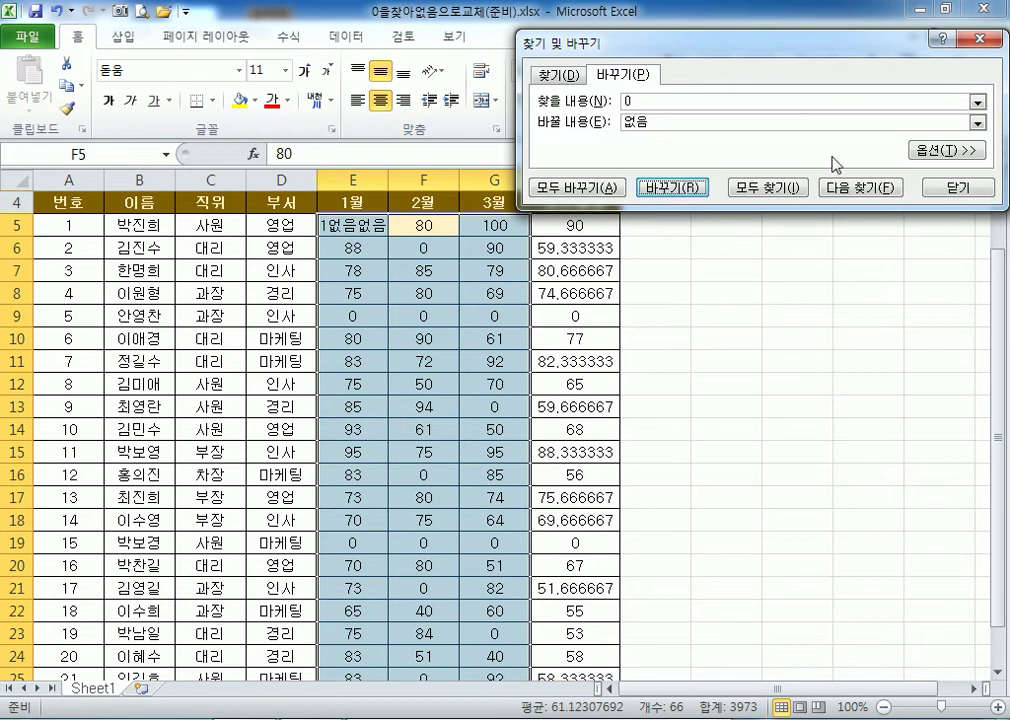
pyautogui.click(950, 150)
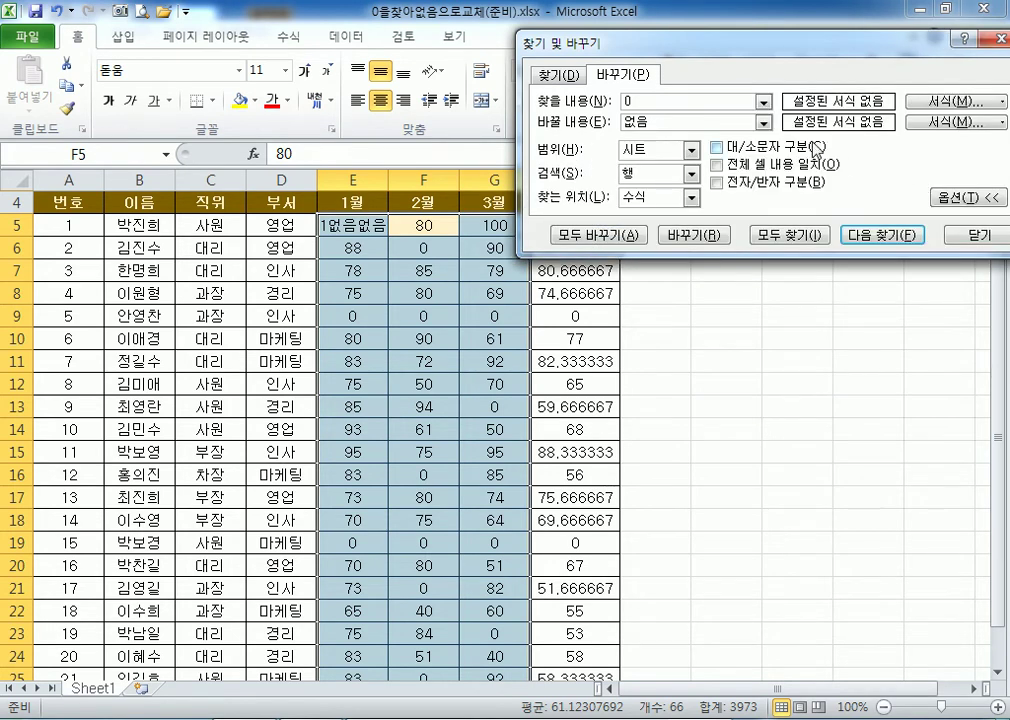
# Turn on Match entire cell contents in the replace options.
pyautogui.click(962, 197)
pyautogui.click(962, 152)
pyautogui.click(722, 168)
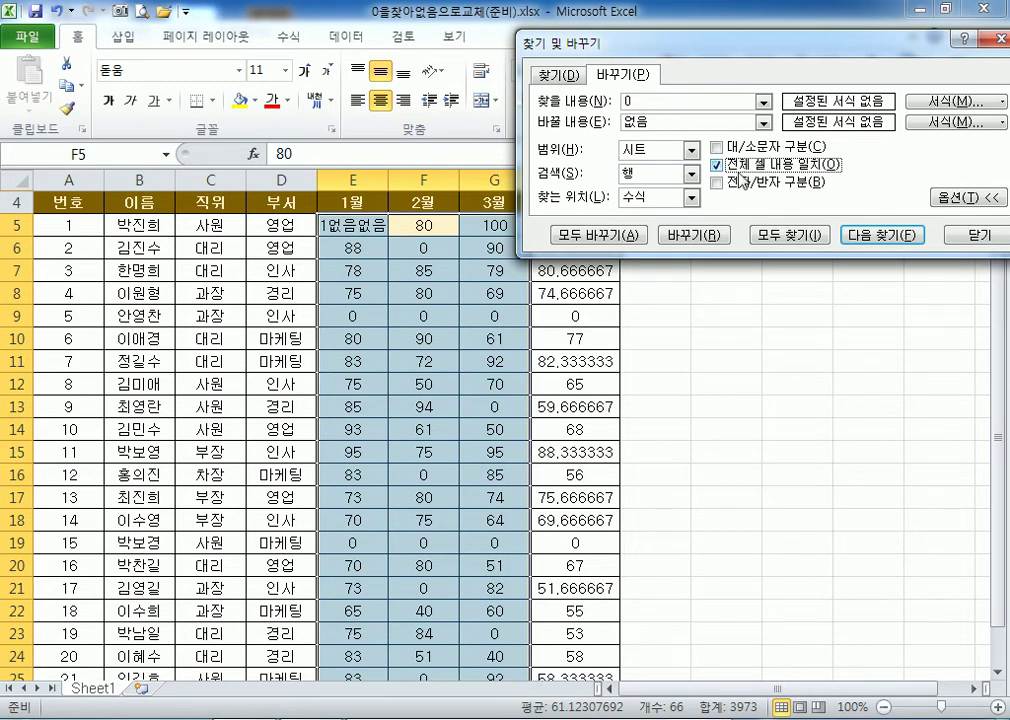
# Replace the zeros in F6 and E9 with 없음, Replace All the rest, then select E5.
pyautogui.click(690, 234)
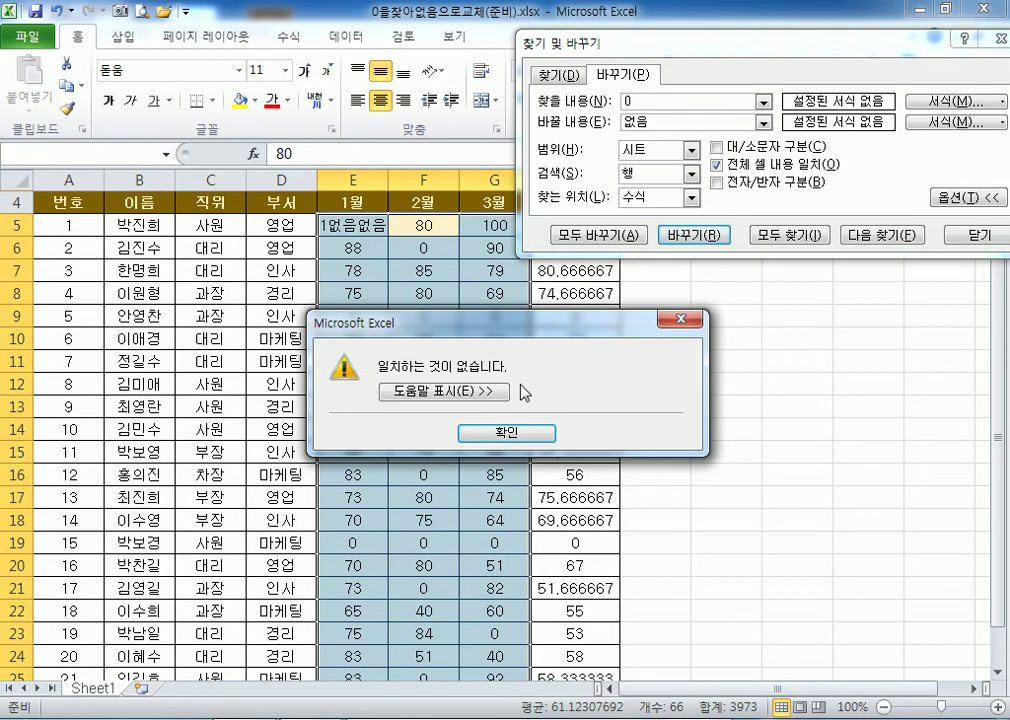
pyautogui.click(511, 434)
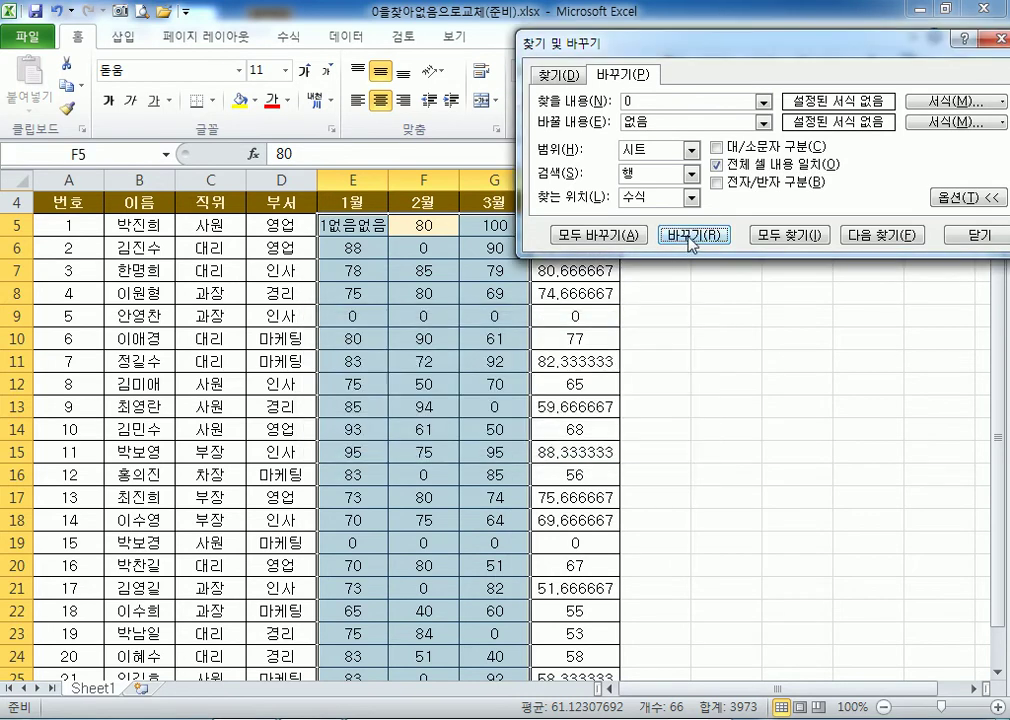
pyautogui.click(845, 234)
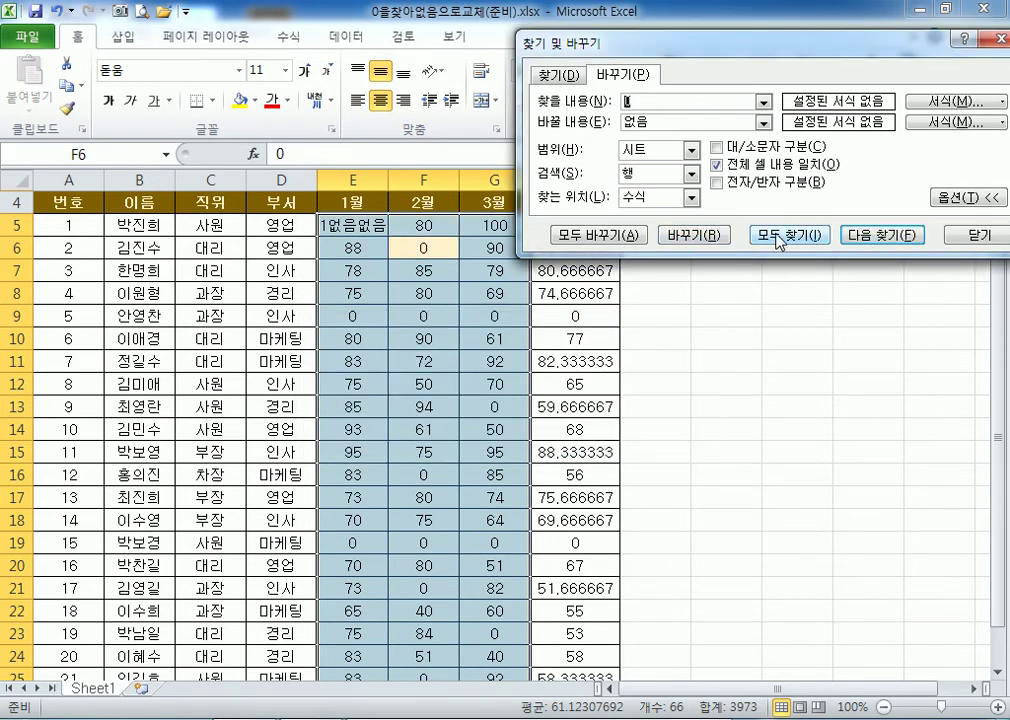
pyautogui.click(703, 236)
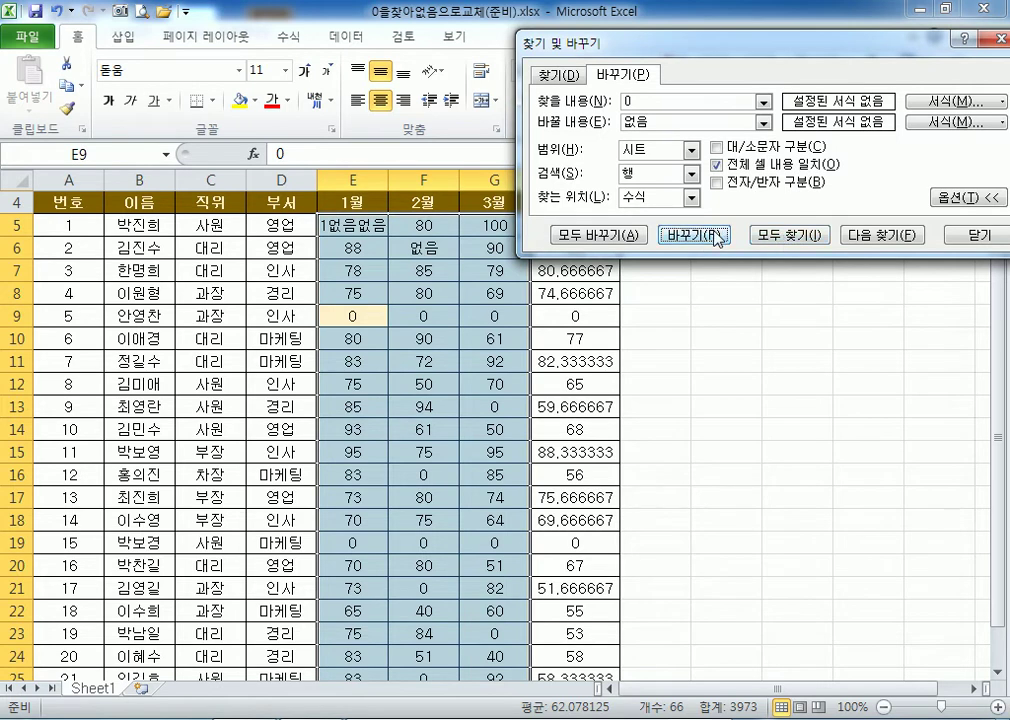
pyautogui.click(715, 237)
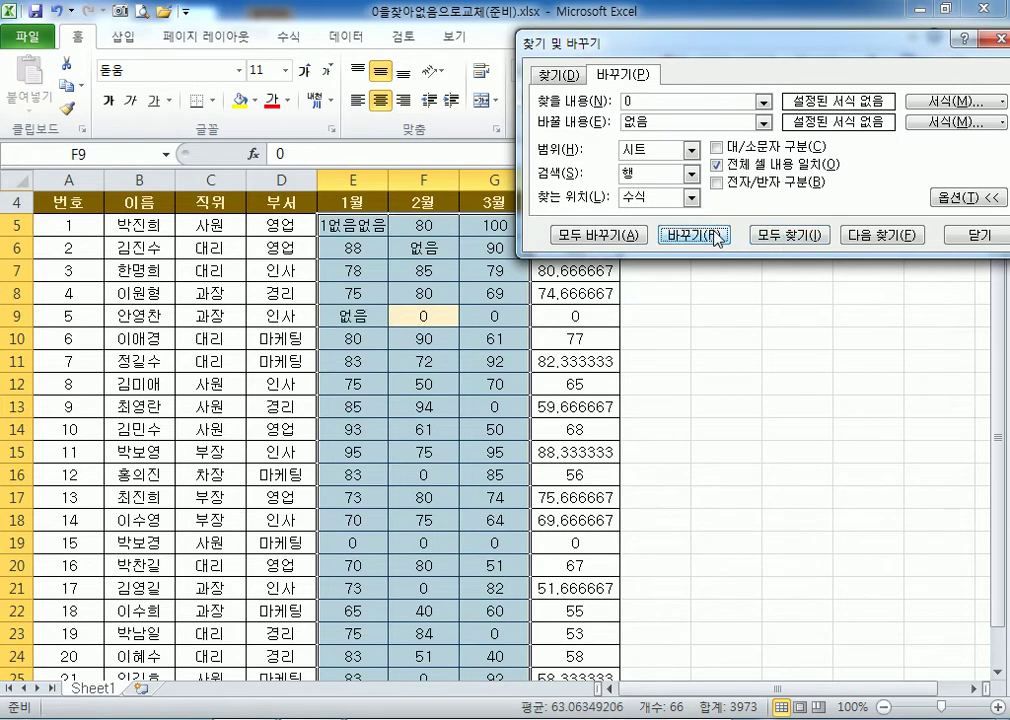
pyautogui.click(596, 236)
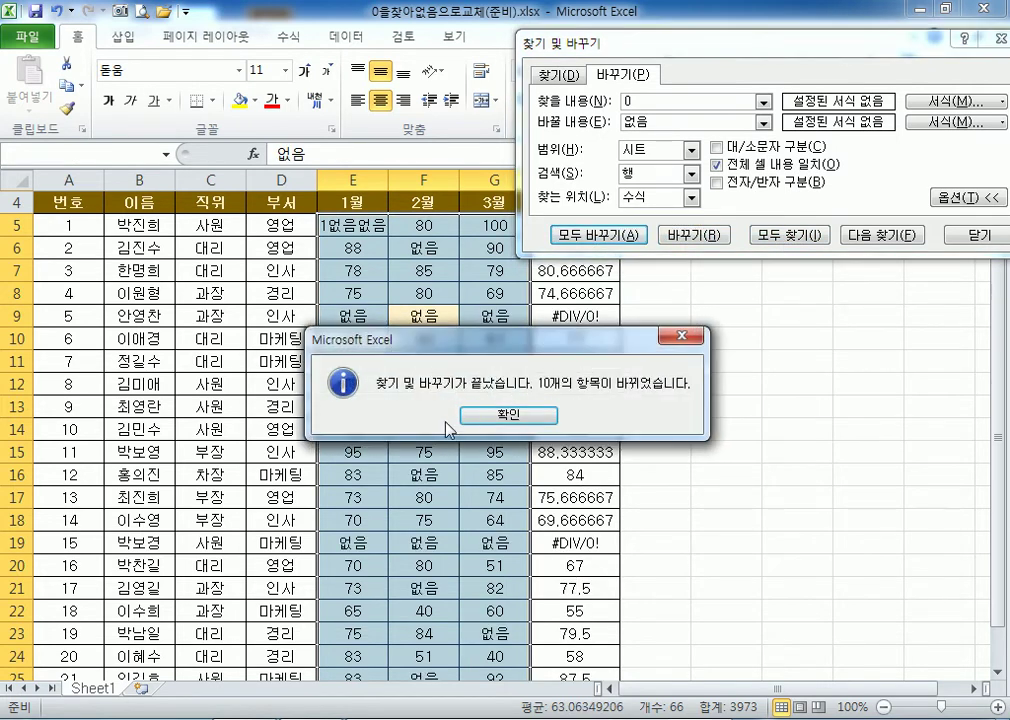
pyautogui.click(508, 415)
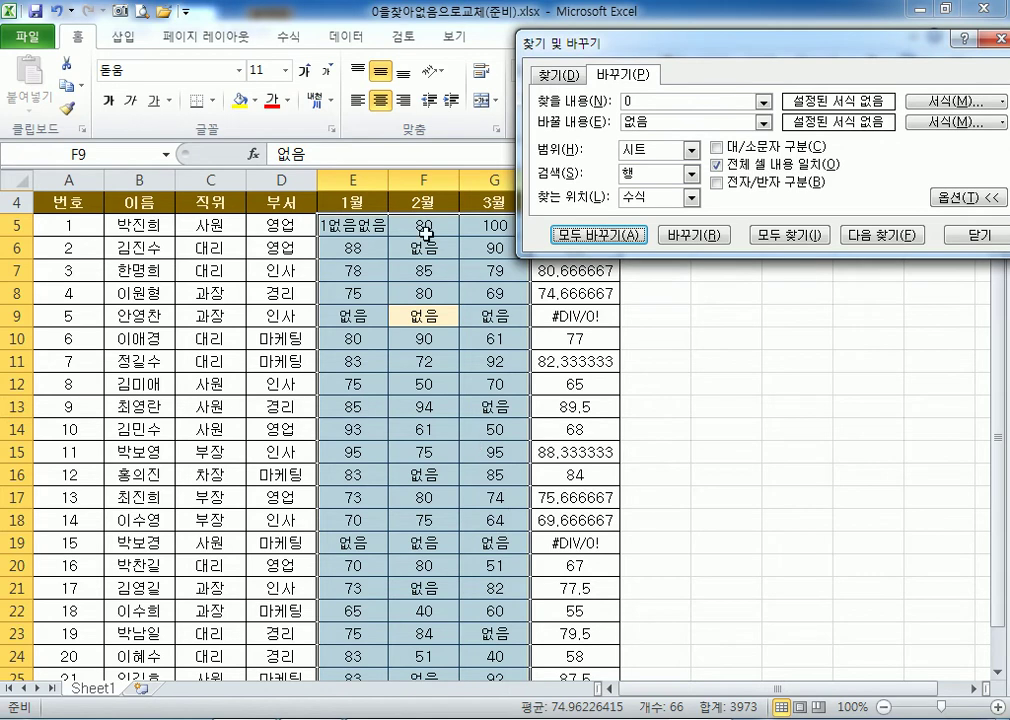
pyautogui.click(365, 224)
# Restore E5's value to 100.
pyautogui.write('100')
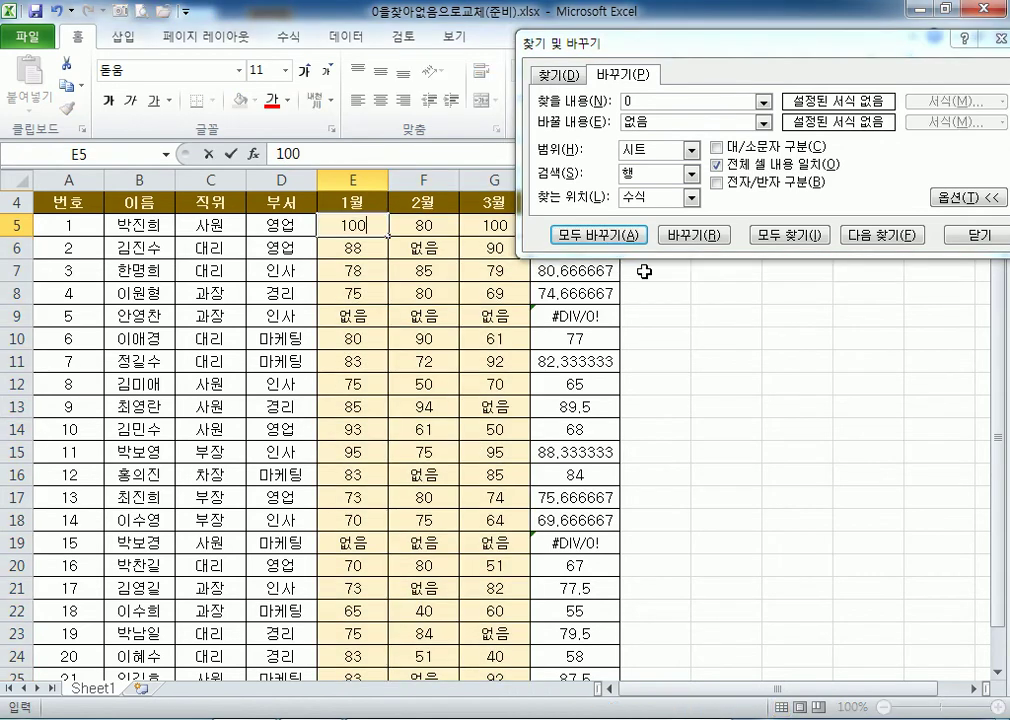
pyautogui.press('Return')
pyautogui.click(345, 224)
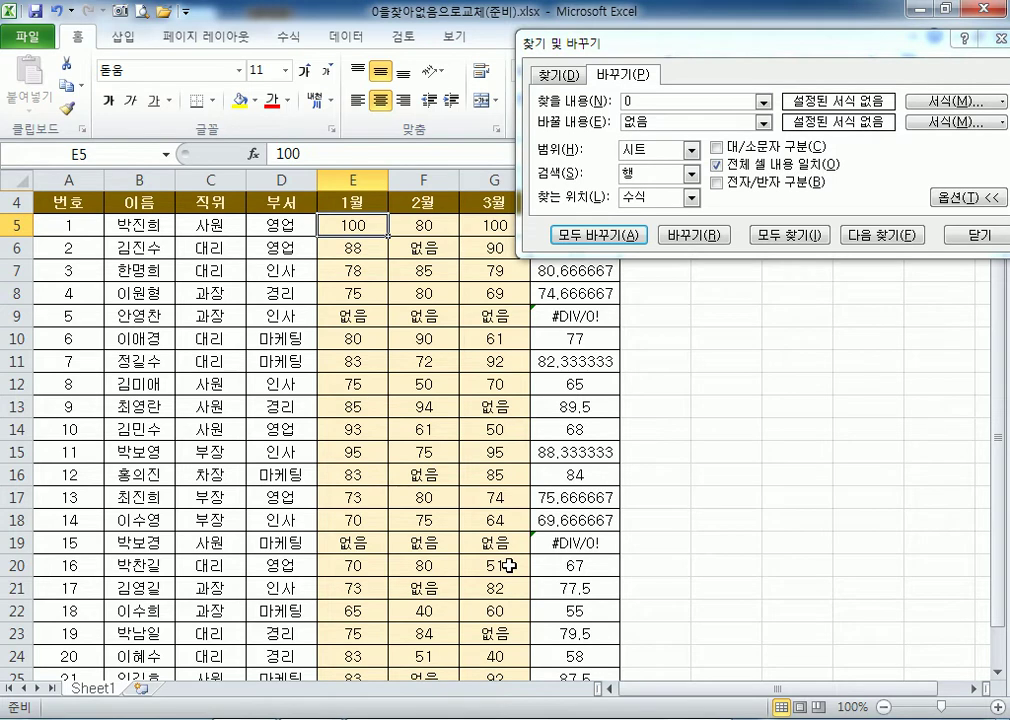
# Close Find and Replace and inspect the #DIV/0! averages in H9 and H19.
pyautogui.click(955, 244)
pyautogui.click(561, 316)
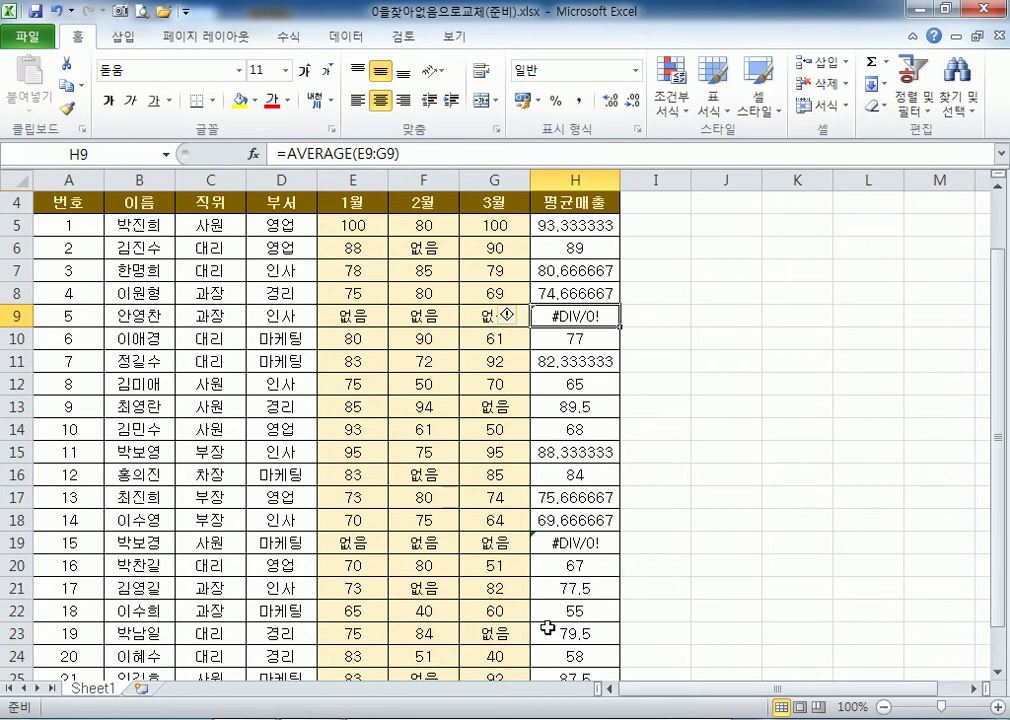
pyautogui.scroll(-2, 548, 628)
pyautogui.click(576, 407)
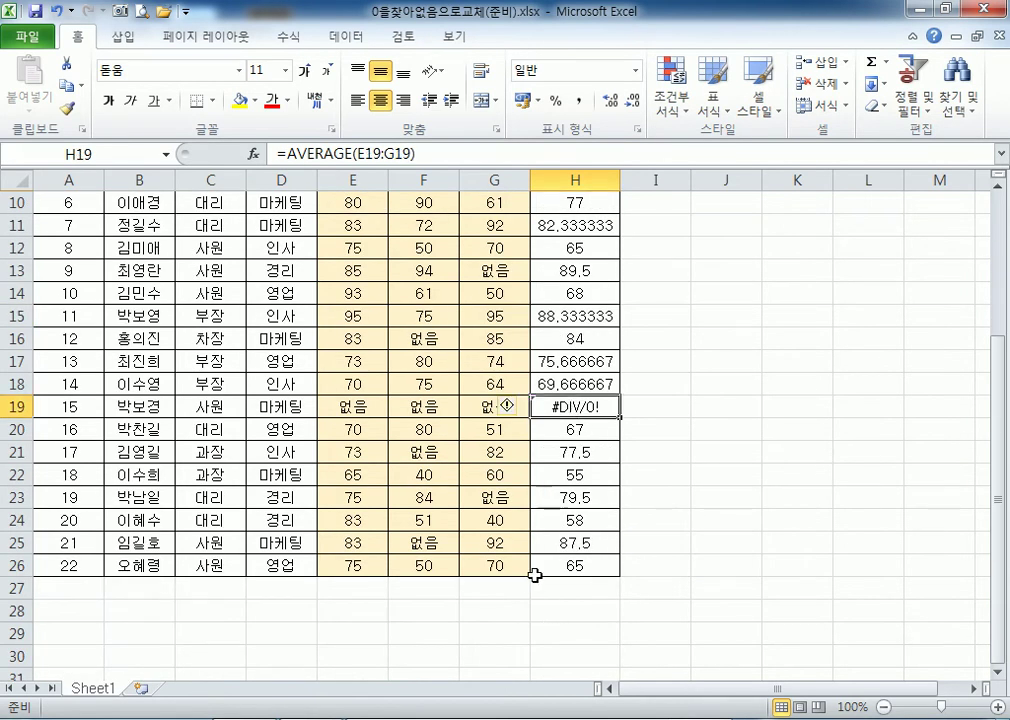
pyautogui.scroll(2, 532, 580)
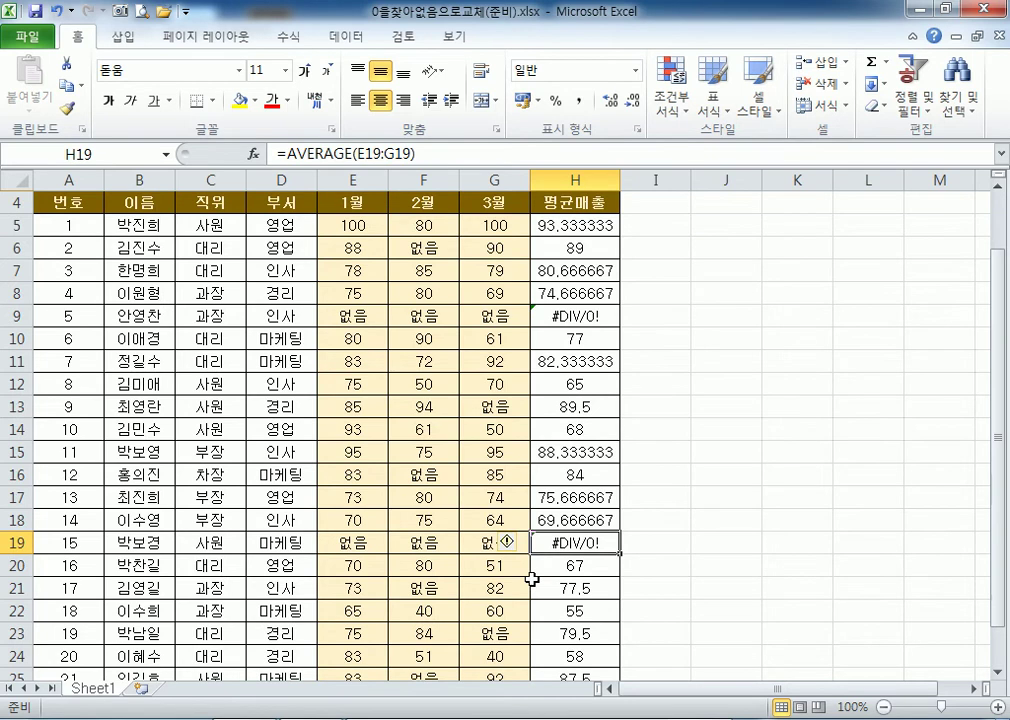
pyautogui.scroll(1, 532, 579)
pyautogui.moveTo(347, 300); pyautogui.dragTo(466, 368)
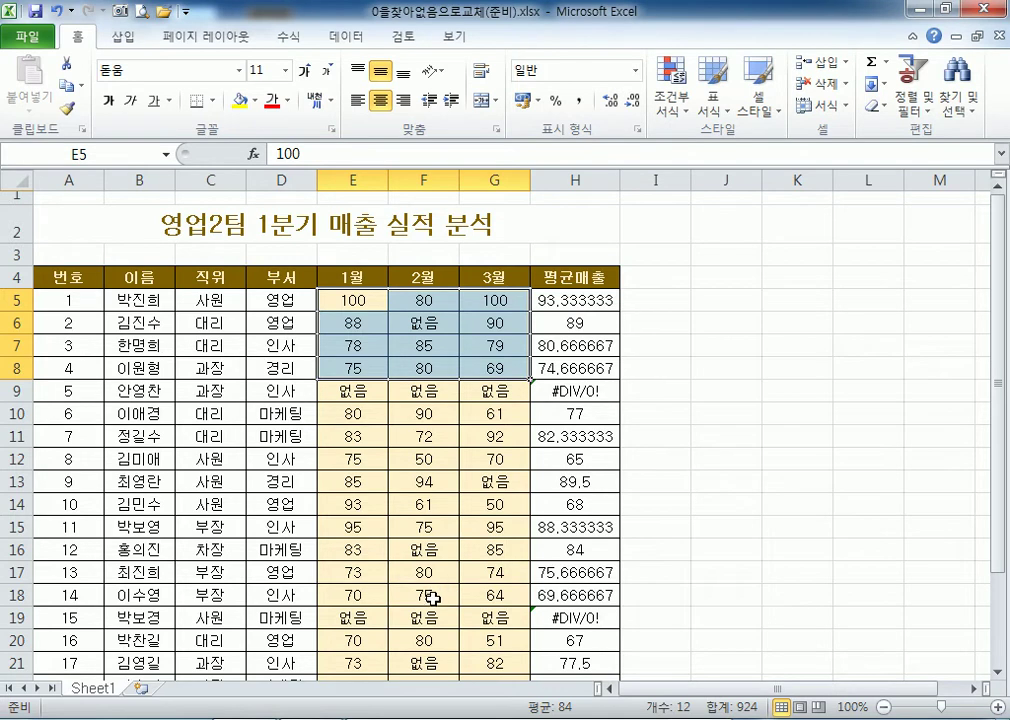
pyautogui.click(169, 225)
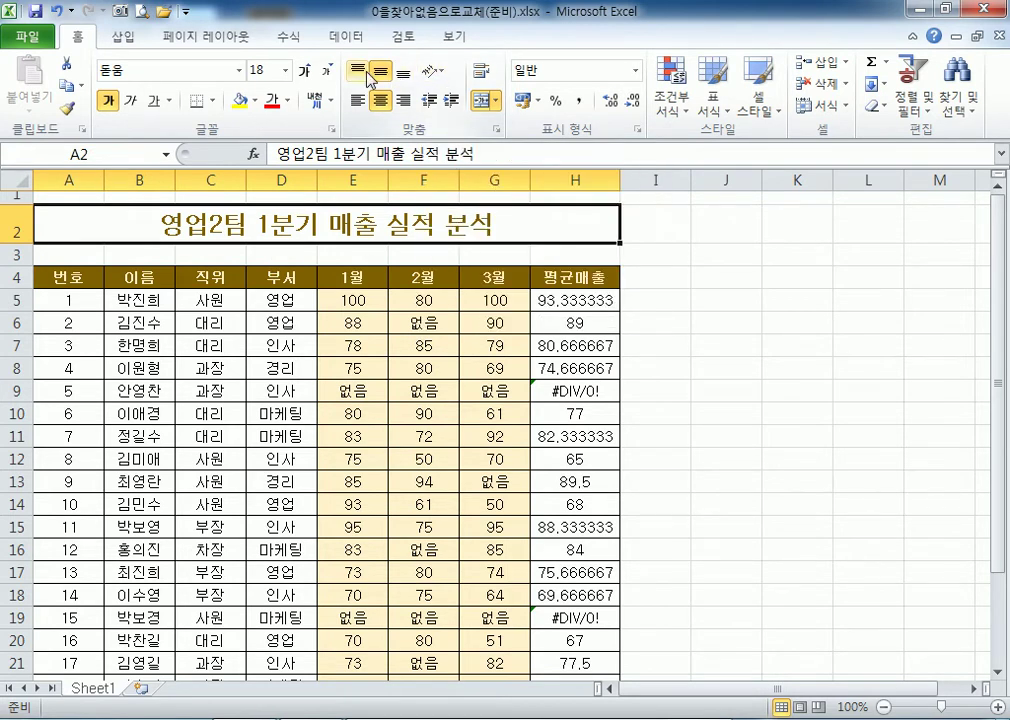
# Open 빈셀행삭제(준비).xlsx from the Section02 folder.
pyautogui.click(26, 35)
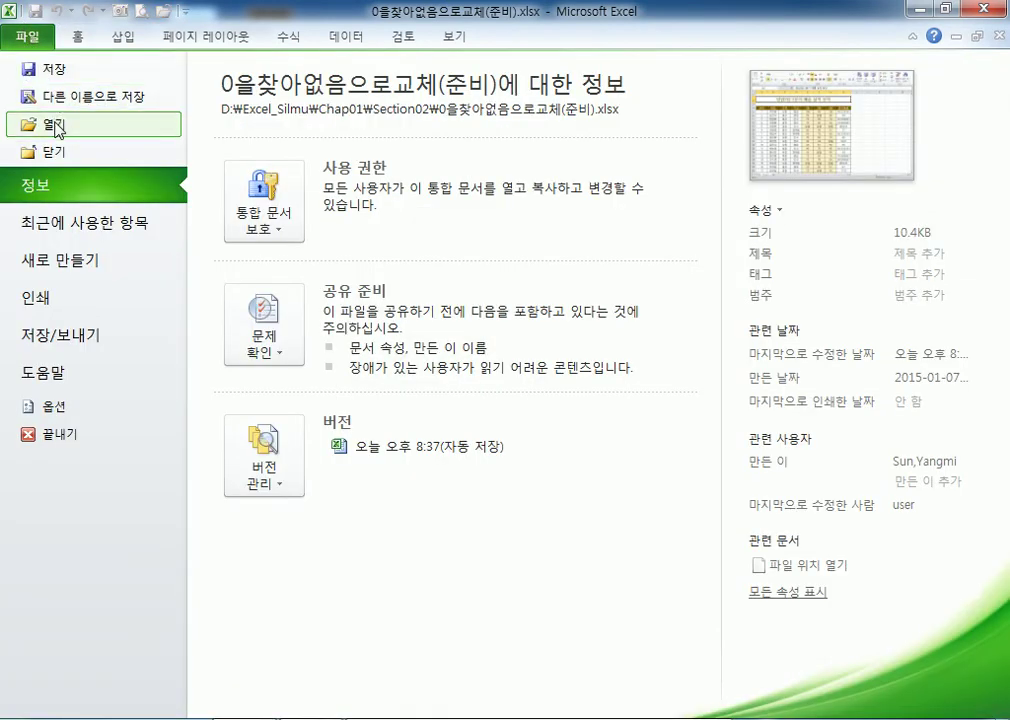
pyautogui.click(50, 124)
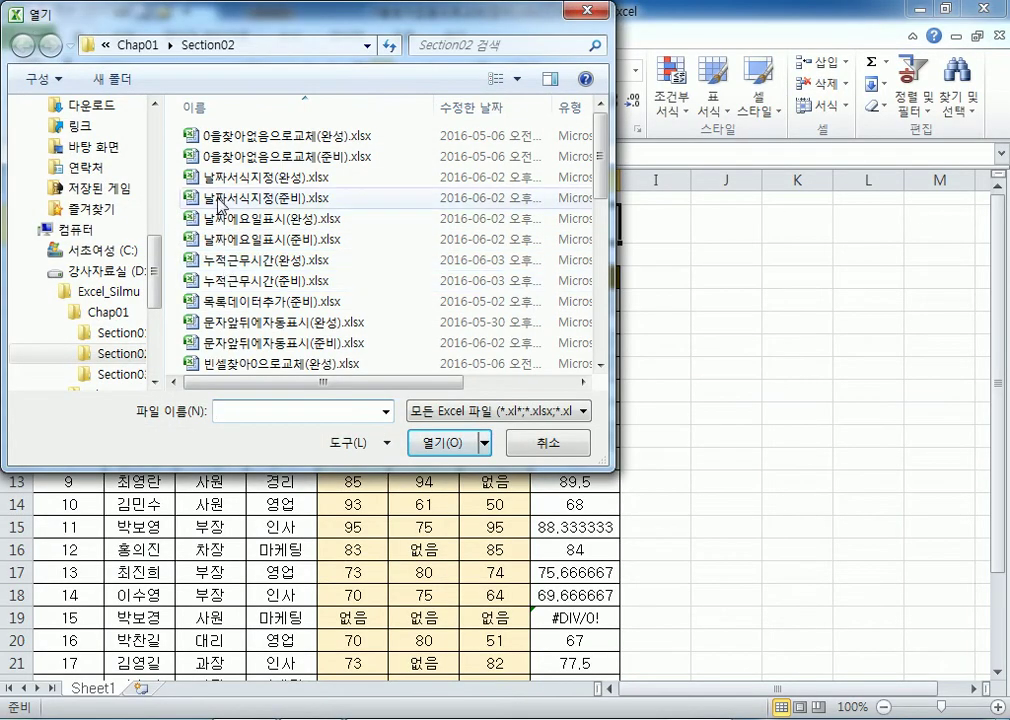
pyautogui.click(248, 364)
pyautogui.scroll(-1, 252, 330)
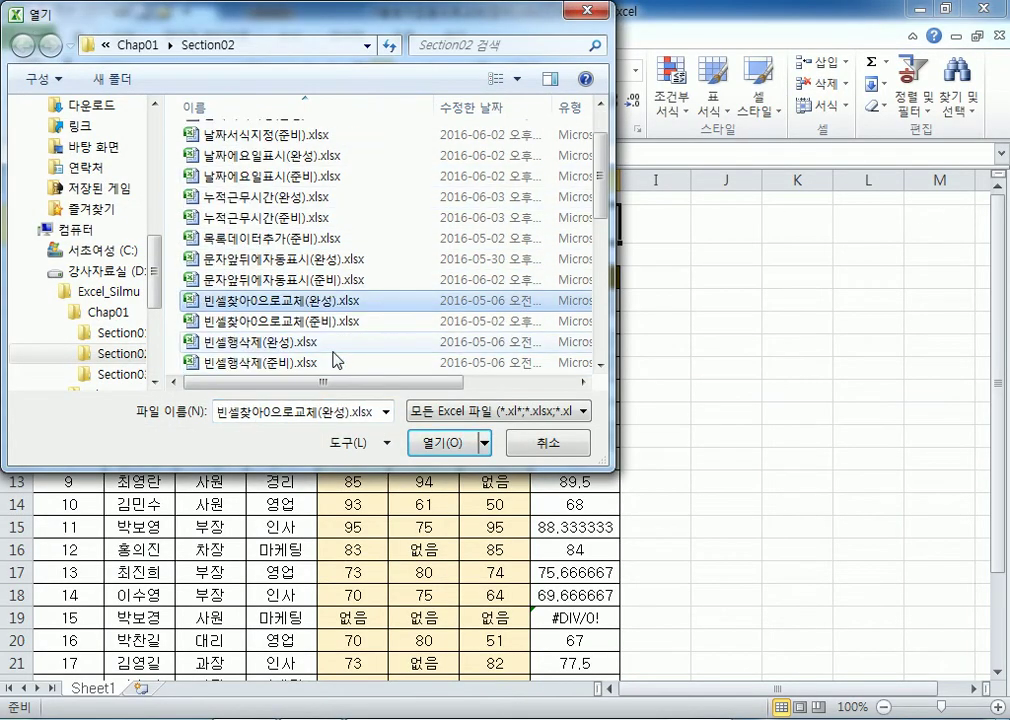
pyautogui.click(258, 322)
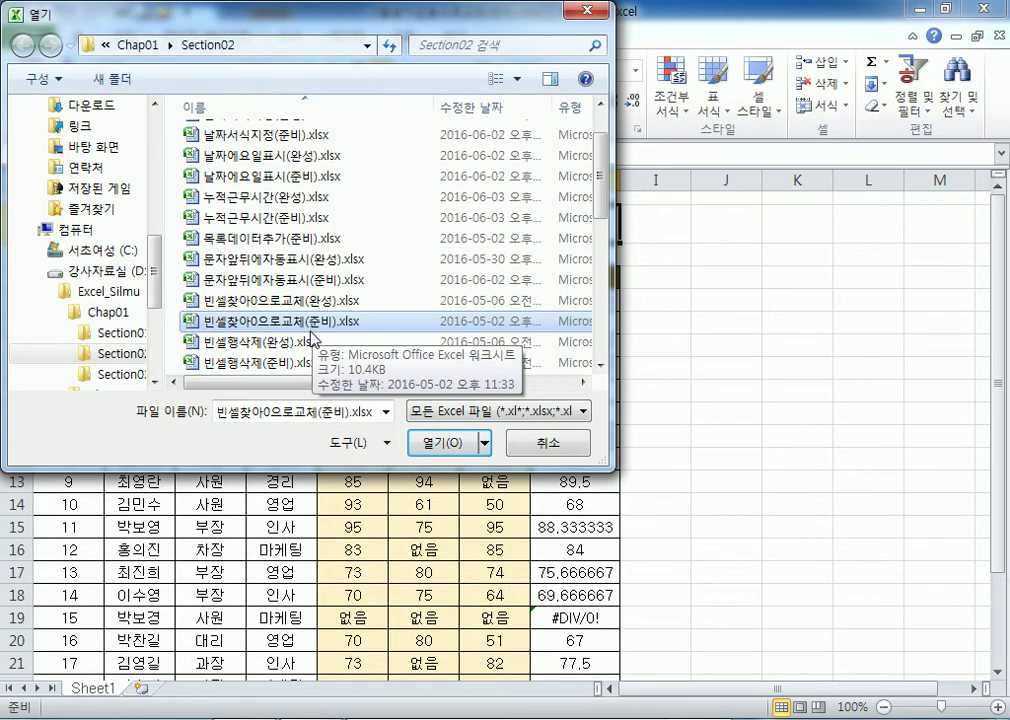
pyautogui.click(293, 361)
pyautogui.scroll(-2, 222, 259)
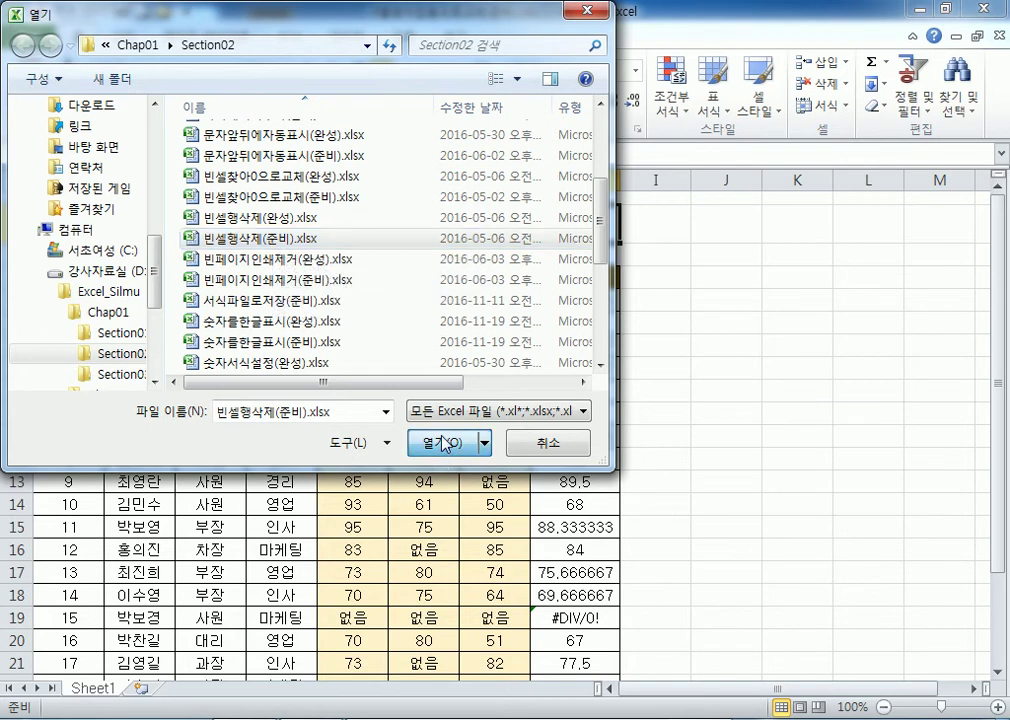
pyautogui.click(442, 441)
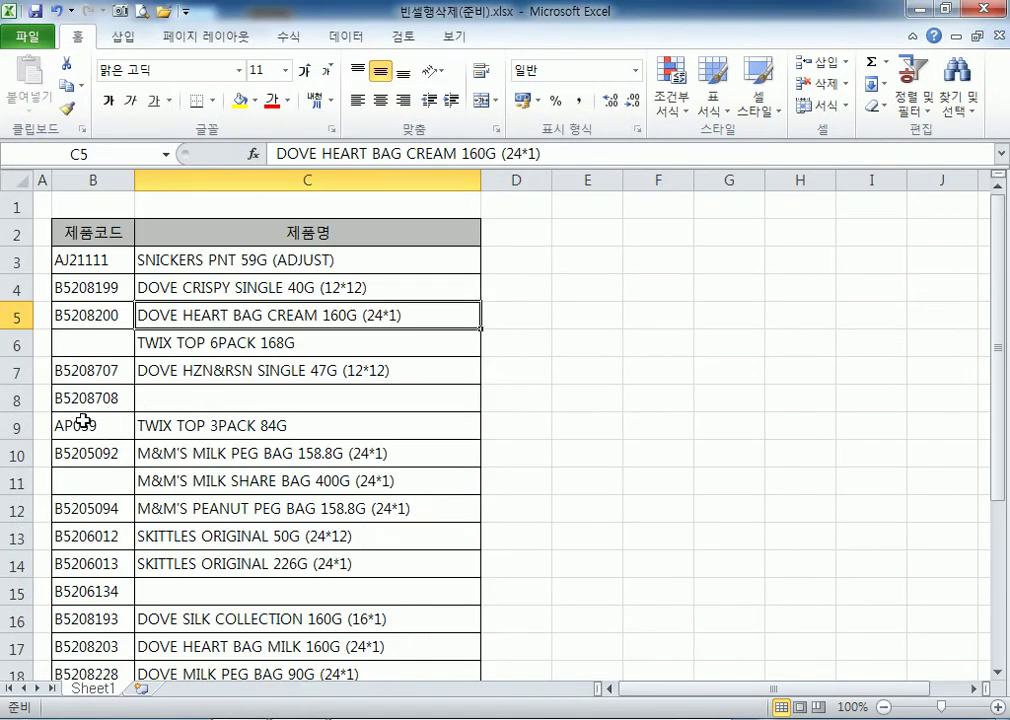
# Select the product table B2:C26 from header B2 with Ctrl+Shift+End.
pyautogui.scroll(-7, 82, 421)
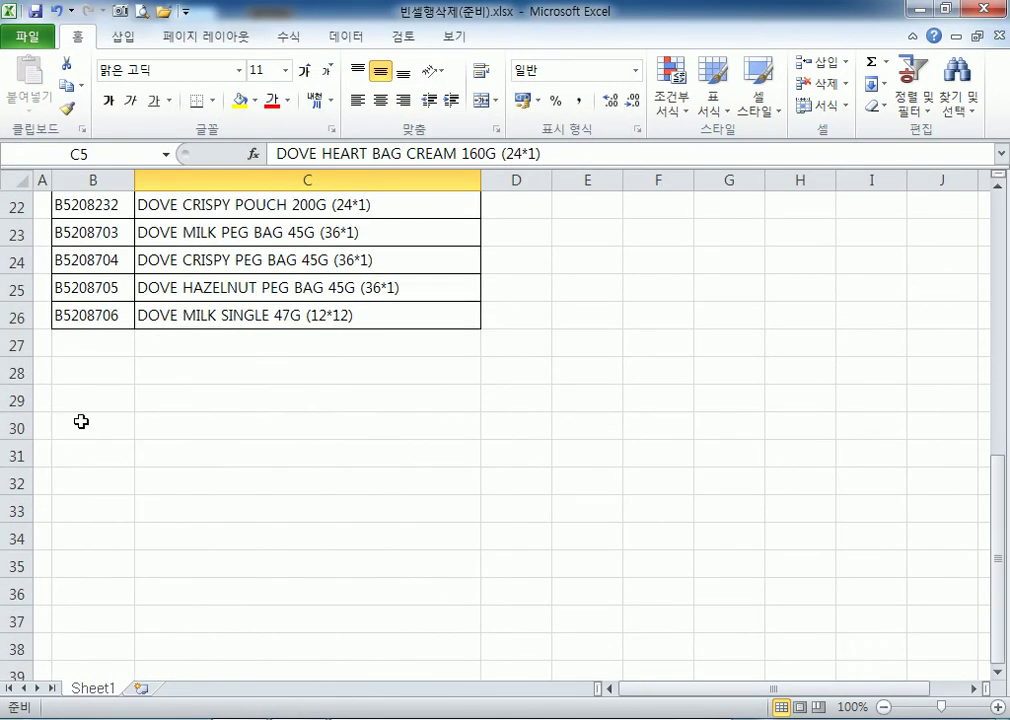
pyautogui.scroll(6, 82, 421)
pyautogui.scroll(1, 82, 421)
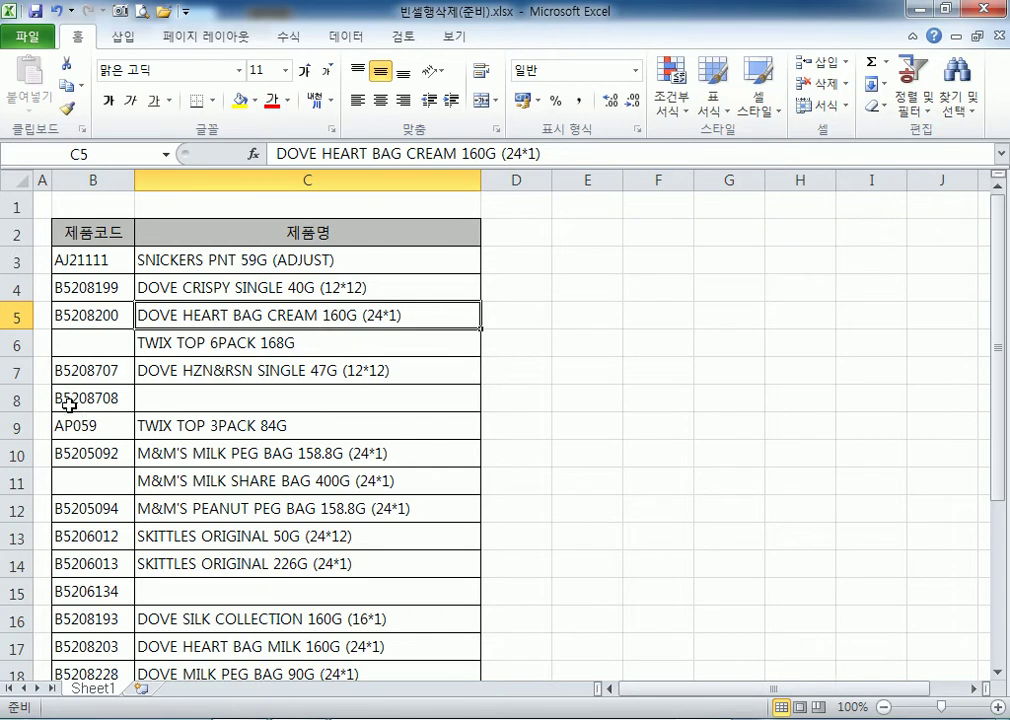
pyautogui.moveTo(89, 233); pyautogui.dragTo(300, 672)
pyautogui.click(97, 233)
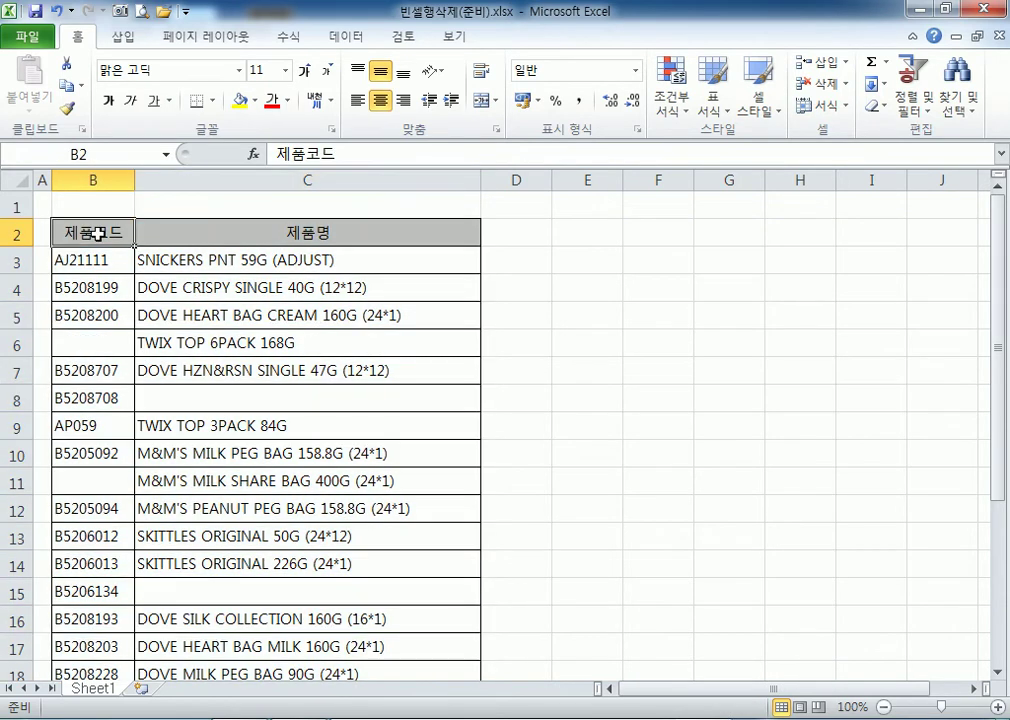
pyautogui.hotkey('ctrl', 'shift', 'End')
pyautogui.scroll(3, 142, 284)
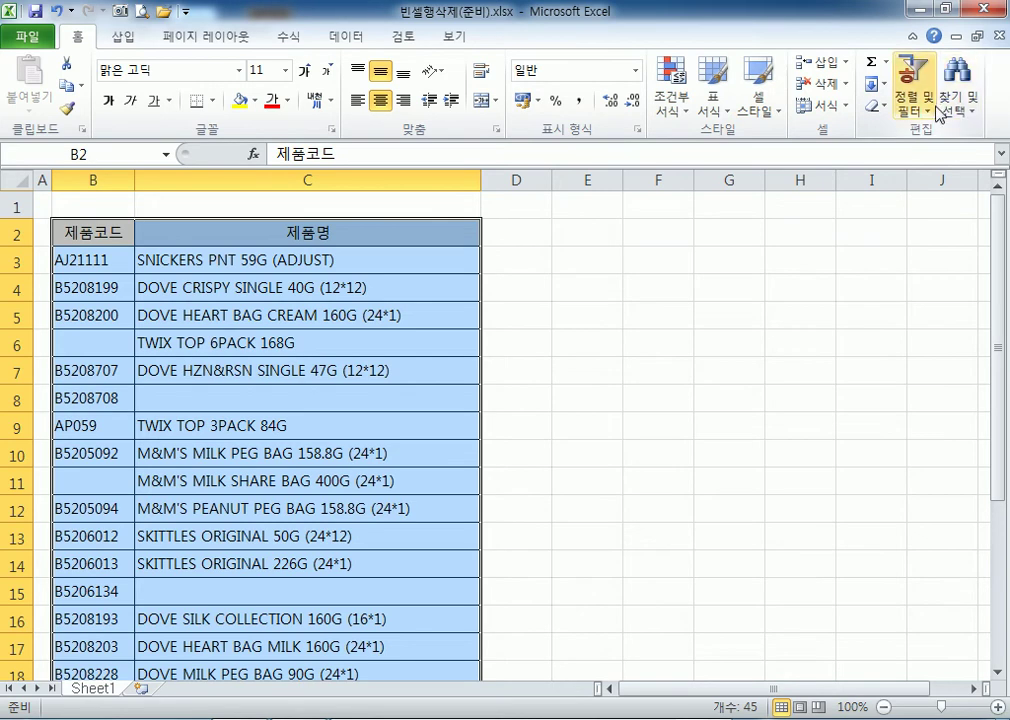
# Use Go To Special with 빈 셀 to select the blanks B6, C8, B11 and C15.
pyautogui.click(970, 108)
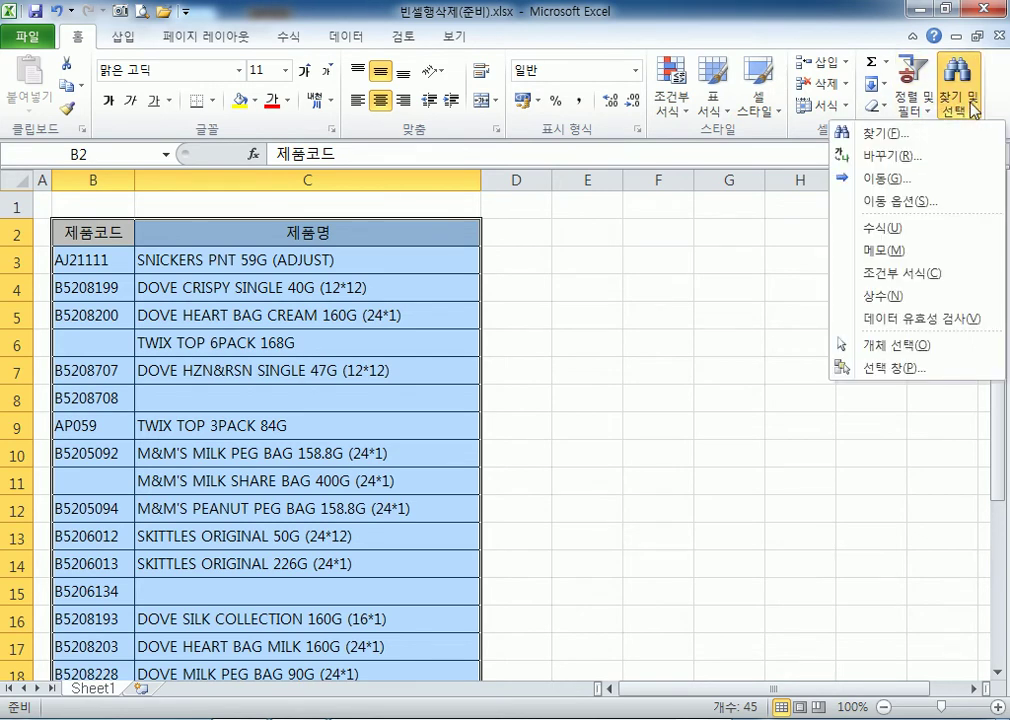
pyautogui.click(915, 203)
pyautogui.moveTo(531, 137); pyautogui.dragTo(553, 95)
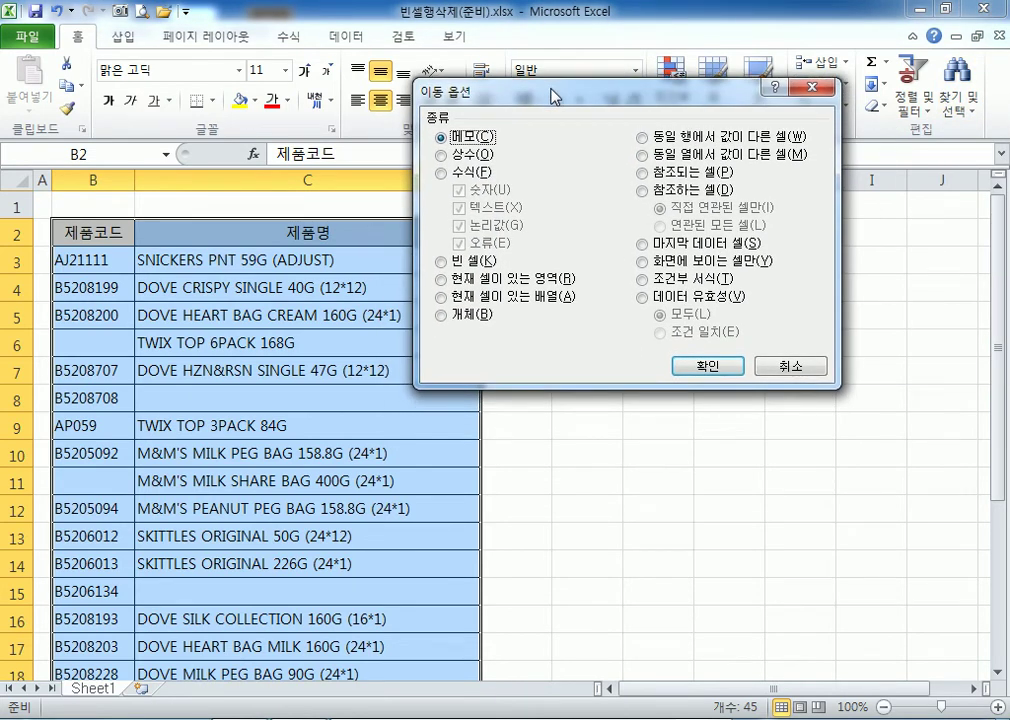
pyautogui.click(441, 261)
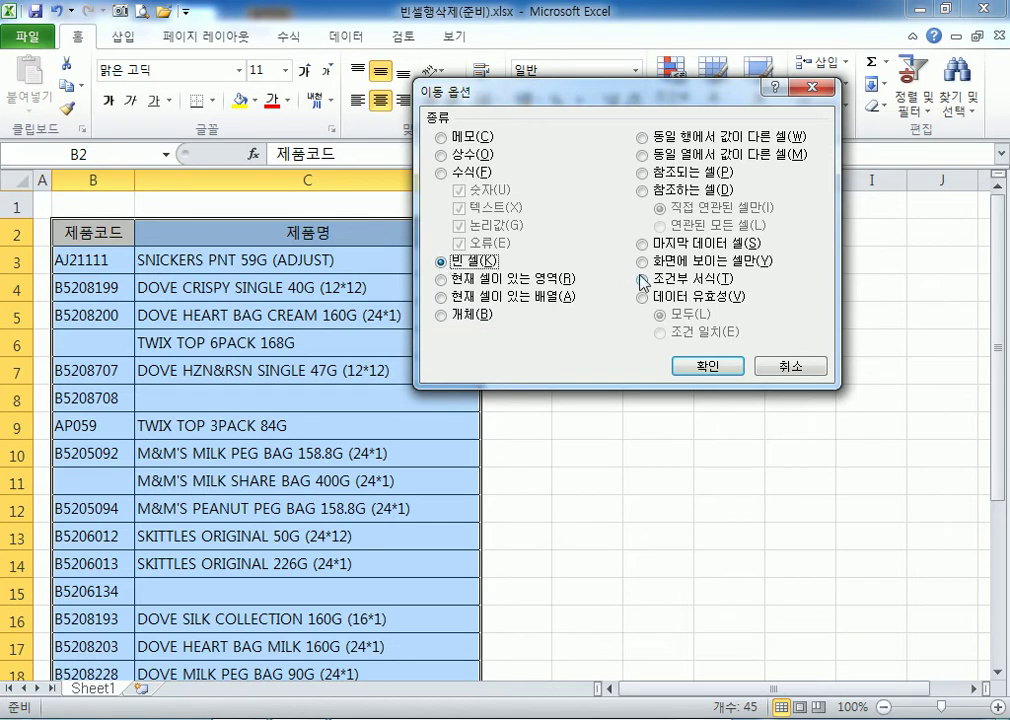
pyautogui.click(705, 367)
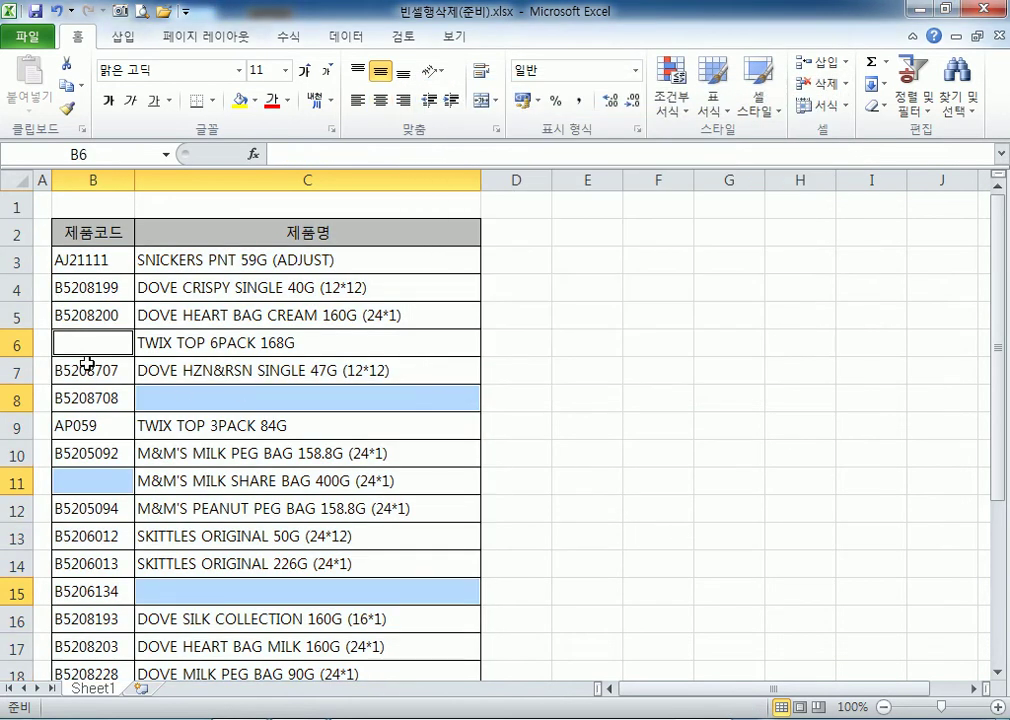
# Delete the entire rows of the selected blank cells using 삭제 with 행 전체.
pyautogui.scroll(-6, 150, 505)
pyautogui.scroll(3, 160, 507)
pyautogui.scroll(2, 162, 500)
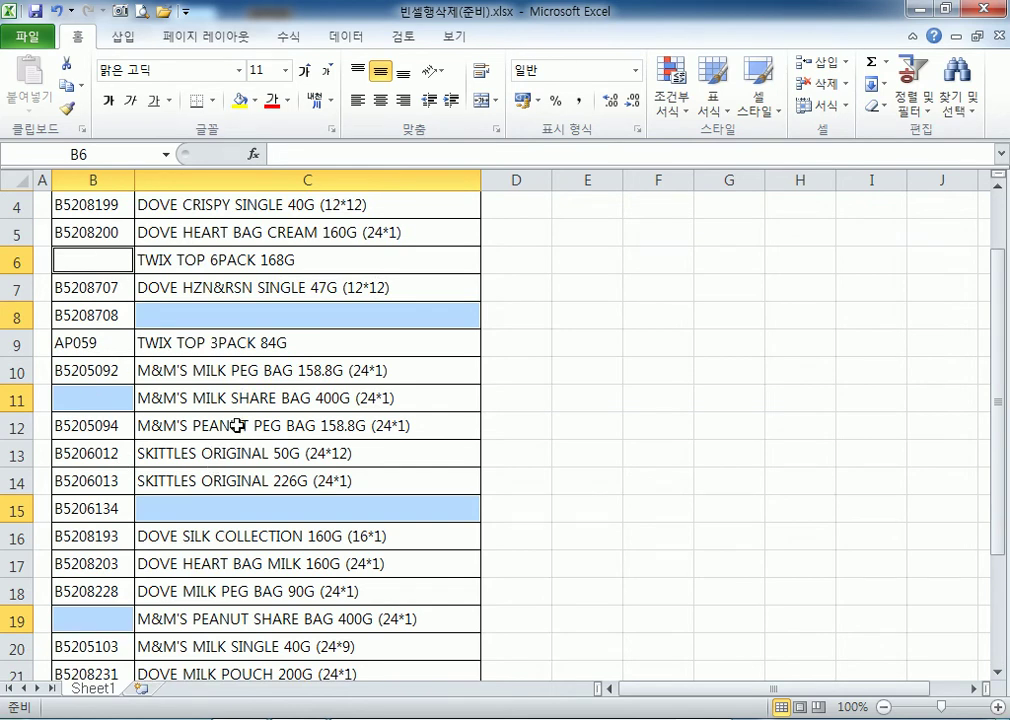
pyautogui.rightClick(181, 313)
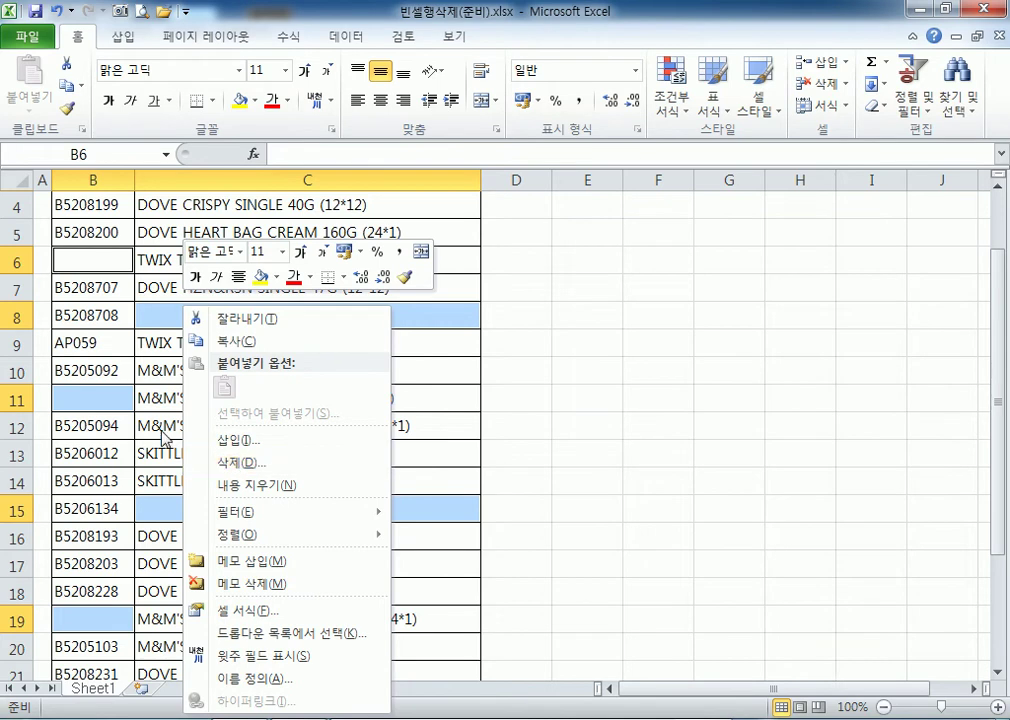
pyautogui.click(93, 399)
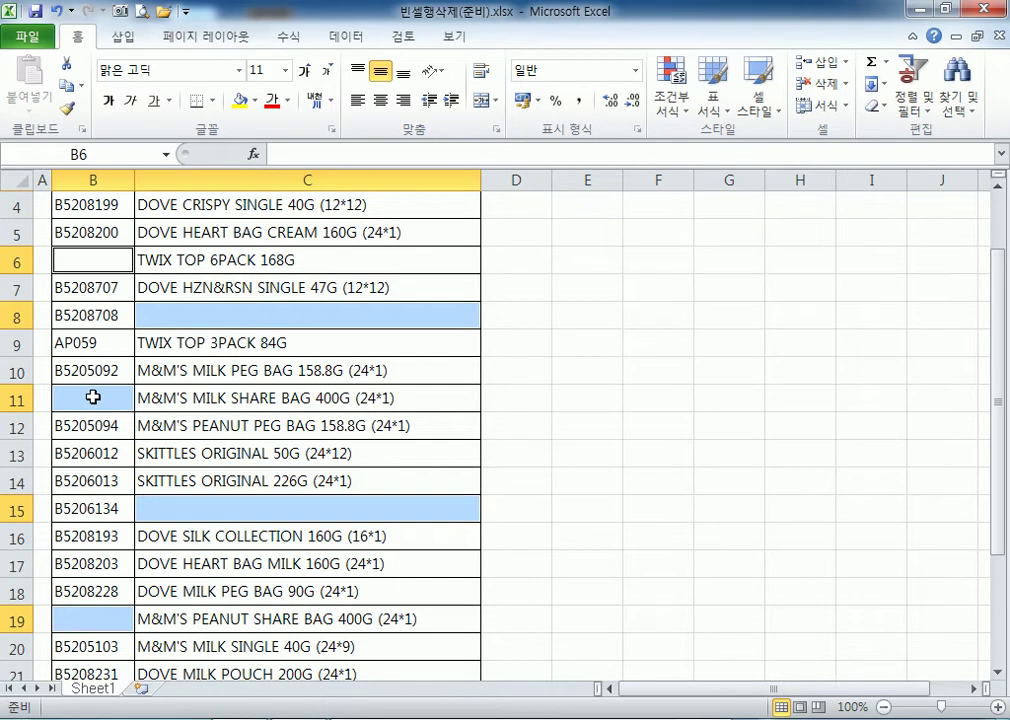
pyautogui.rightClick(163, 311)
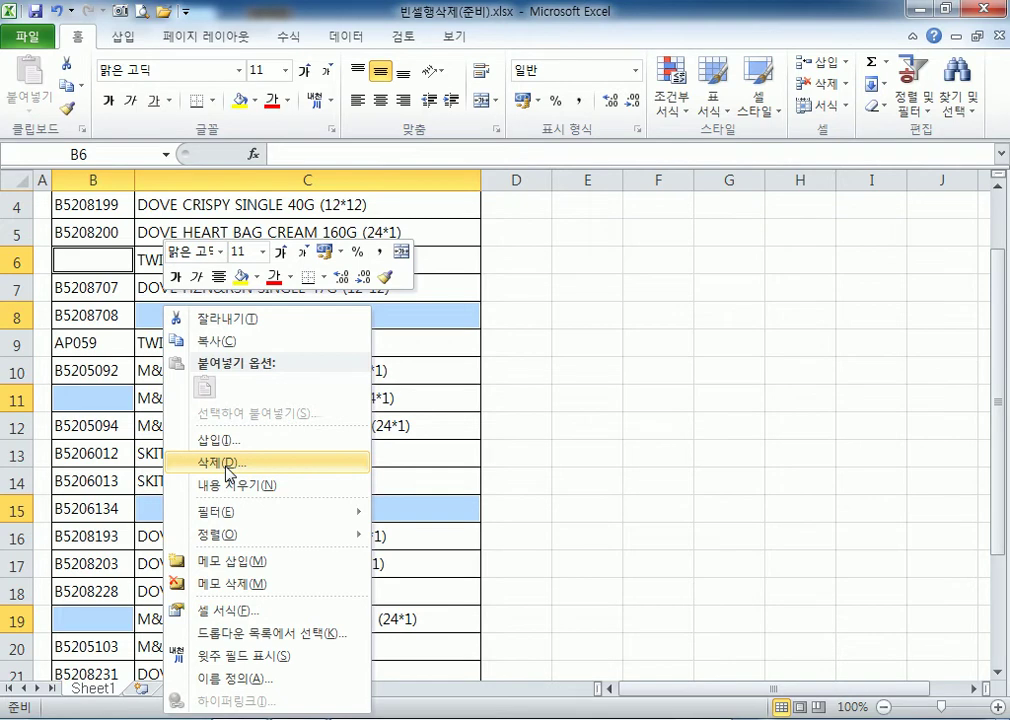
pyautogui.click(227, 466)
pyautogui.moveTo(201, 321); pyautogui.dragTo(523, 175)
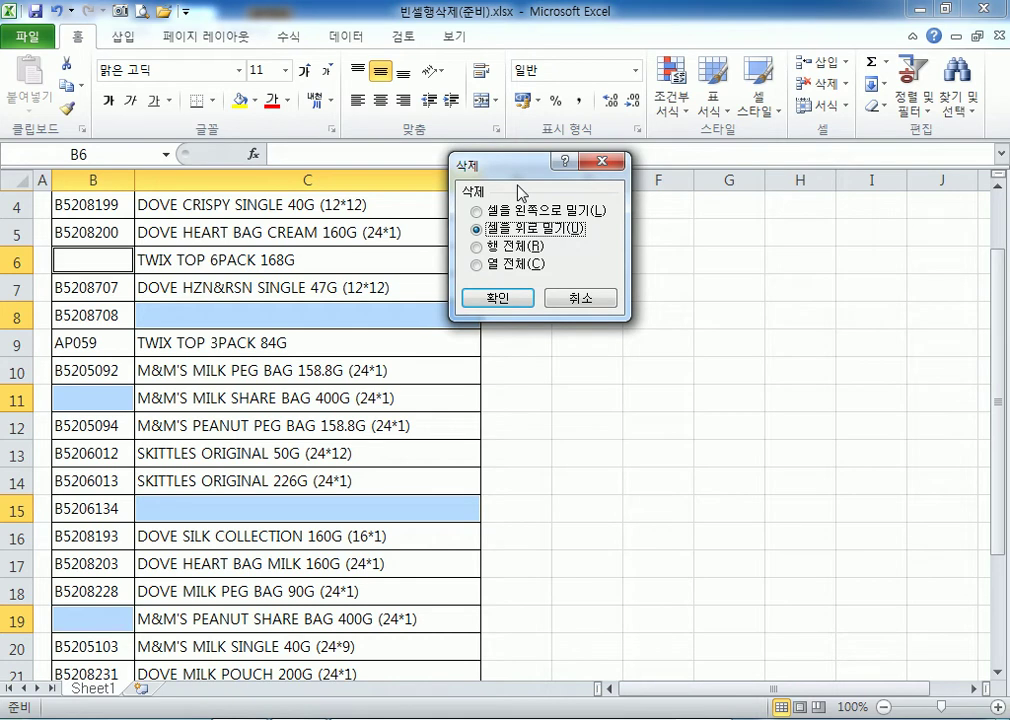
pyautogui.click(490, 248)
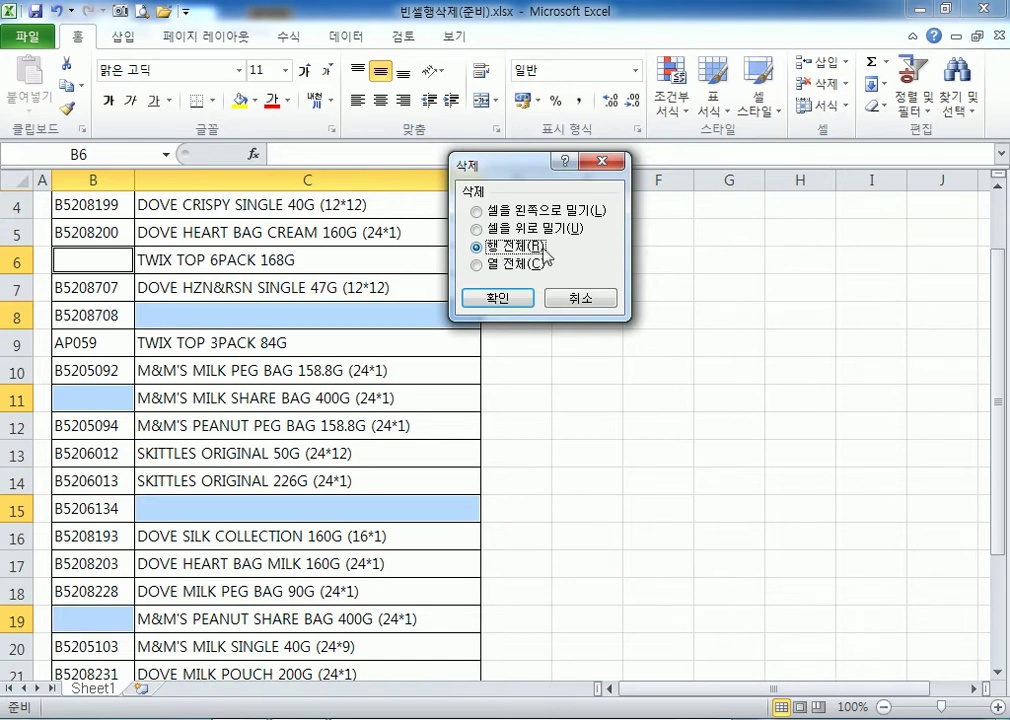
pyautogui.click(514, 294)
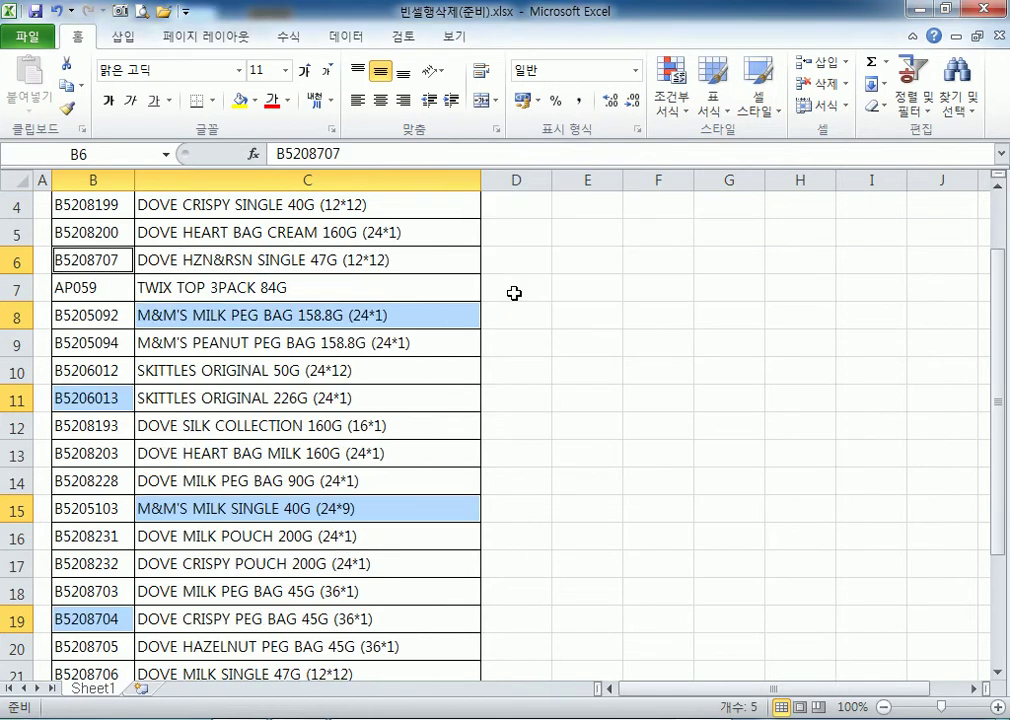
# Undo the blank-row deletion with Ctrl+Z.
pyautogui.click(543, 471)
pyautogui.scroll(-2, 462, 467)
pyautogui.scroll(3, 428, 476)
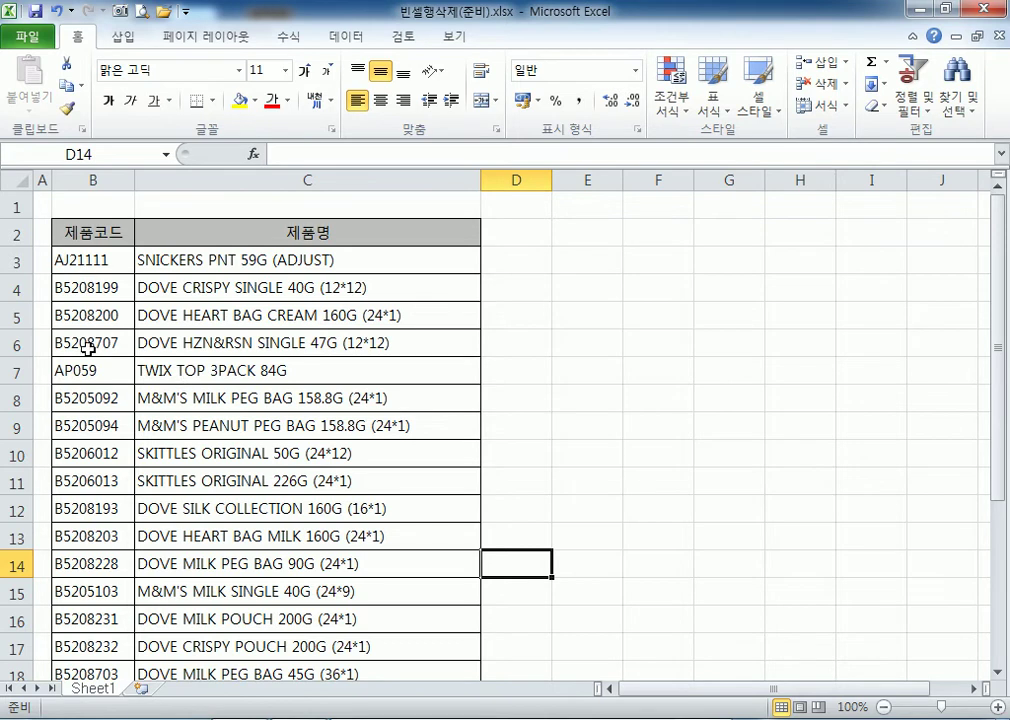
pyautogui.hotkey('ctrl', 'z')
# Delete rows 6, 7 and 9 individually, then undo those deletions.
pyautogui.click(188, 375)
pyautogui.rightClick(20, 340)
pyautogui.click(70, 497)
pyautogui.rightClick(16, 369)
pyautogui.click(70, 528)
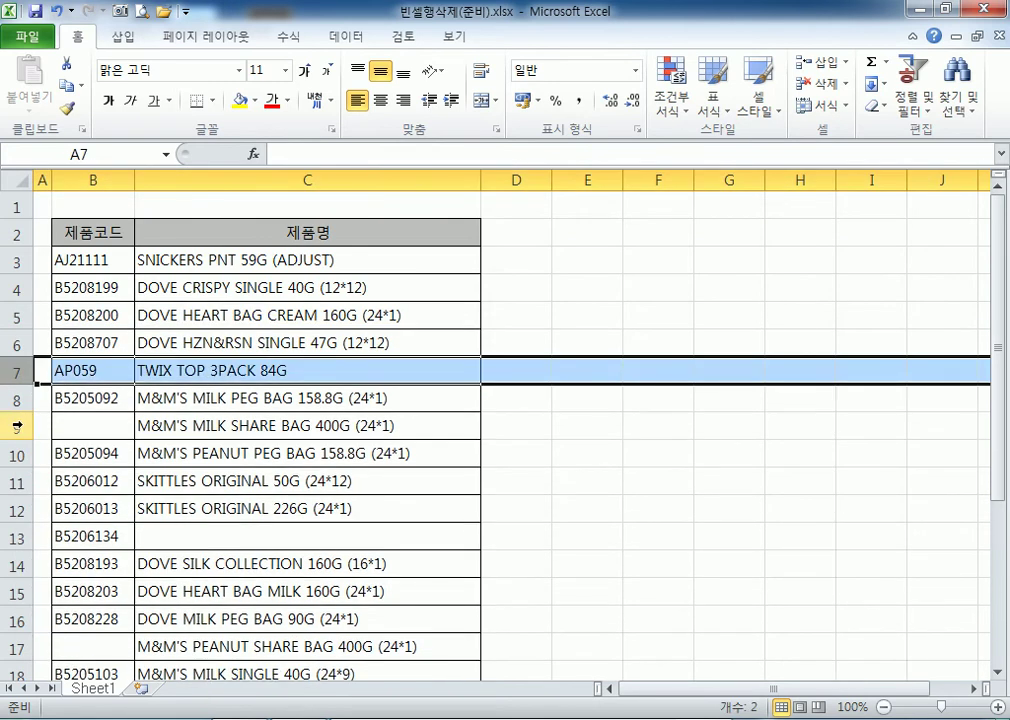
pyautogui.rightClick(17, 426)
pyautogui.click(92, 580)
pyautogui.scroll(-2, 270, 490)
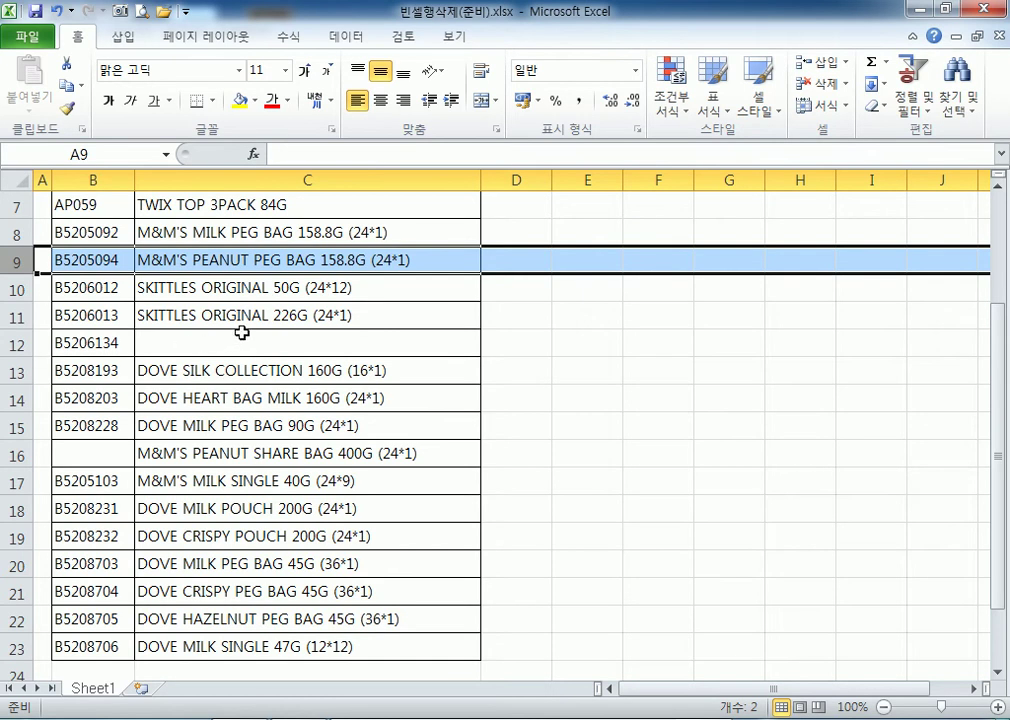
pyautogui.hotkey('ctrl', 'z')
pyautogui.hotkey('ctrl', 'z')
pyautogui.hotkey('ctrl', 'z')
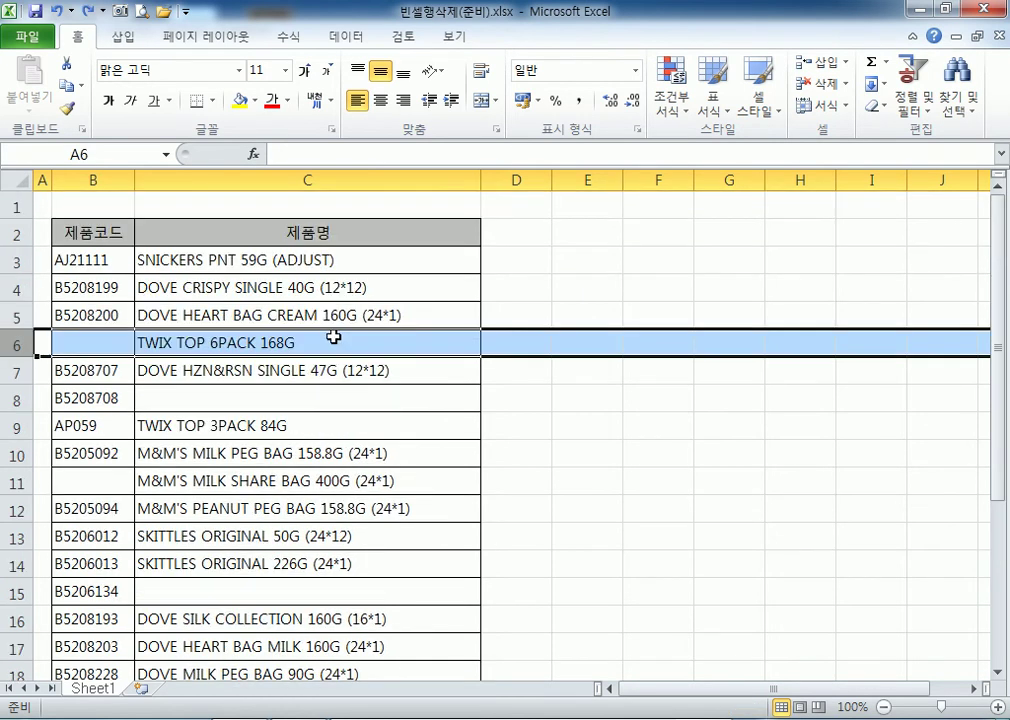
pyautogui.click(260, 280)
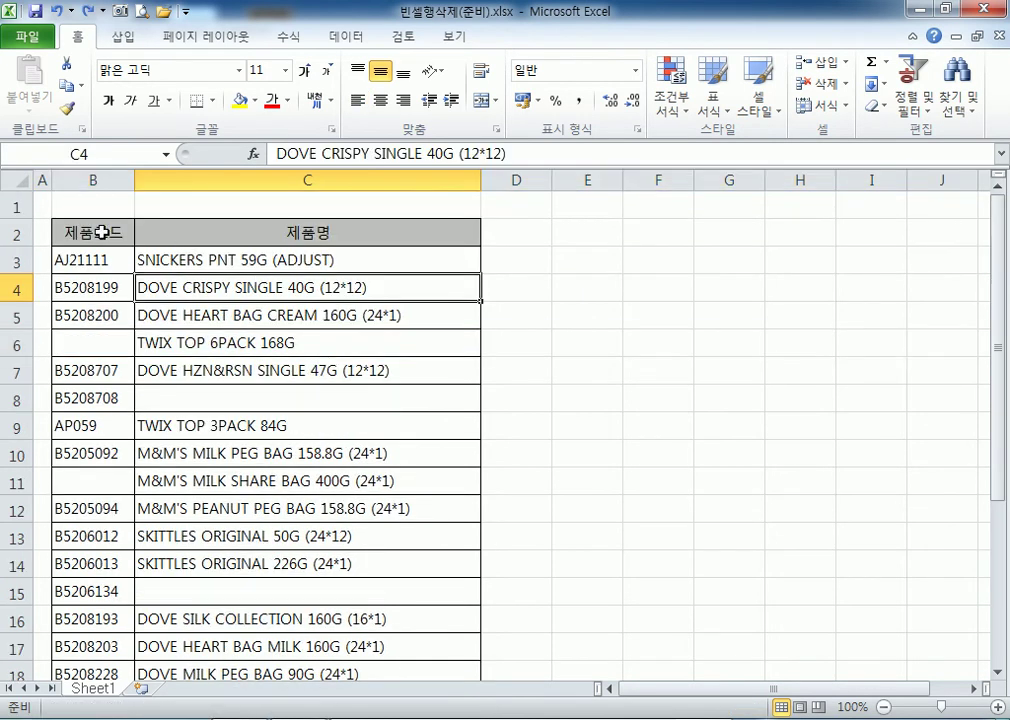
# Select every blank cell in the product table with Go To Special > Blanks.
pyautogui.hotkey('ctrl', 'a')
pyautogui.click(963, 110)
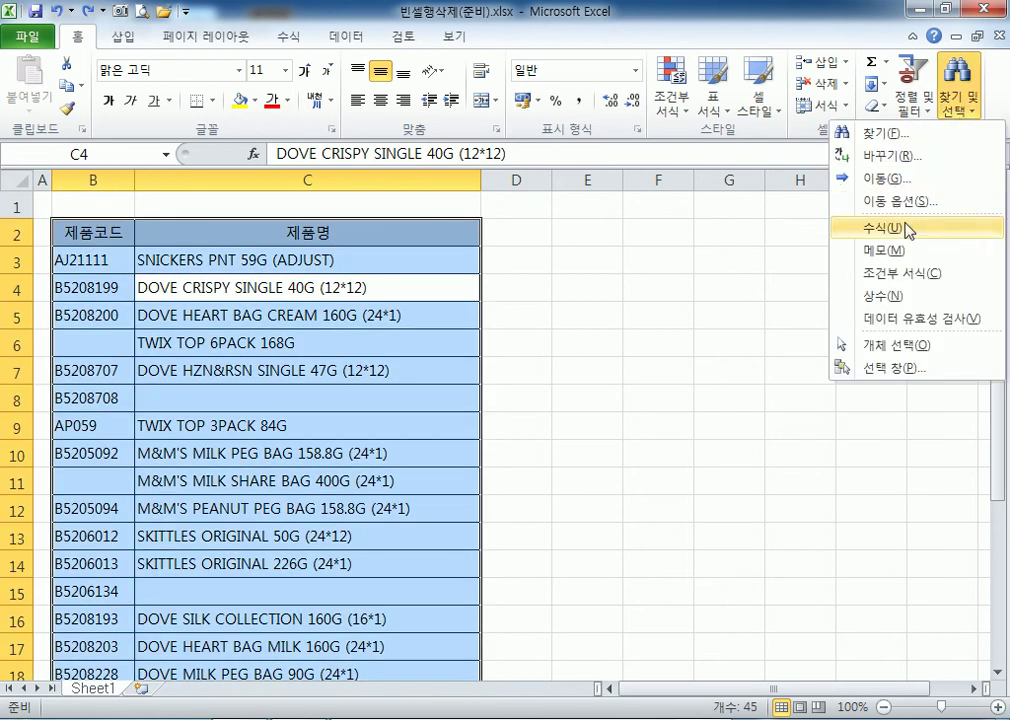
pyautogui.click(890, 202)
pyautogui.click(446, 260)
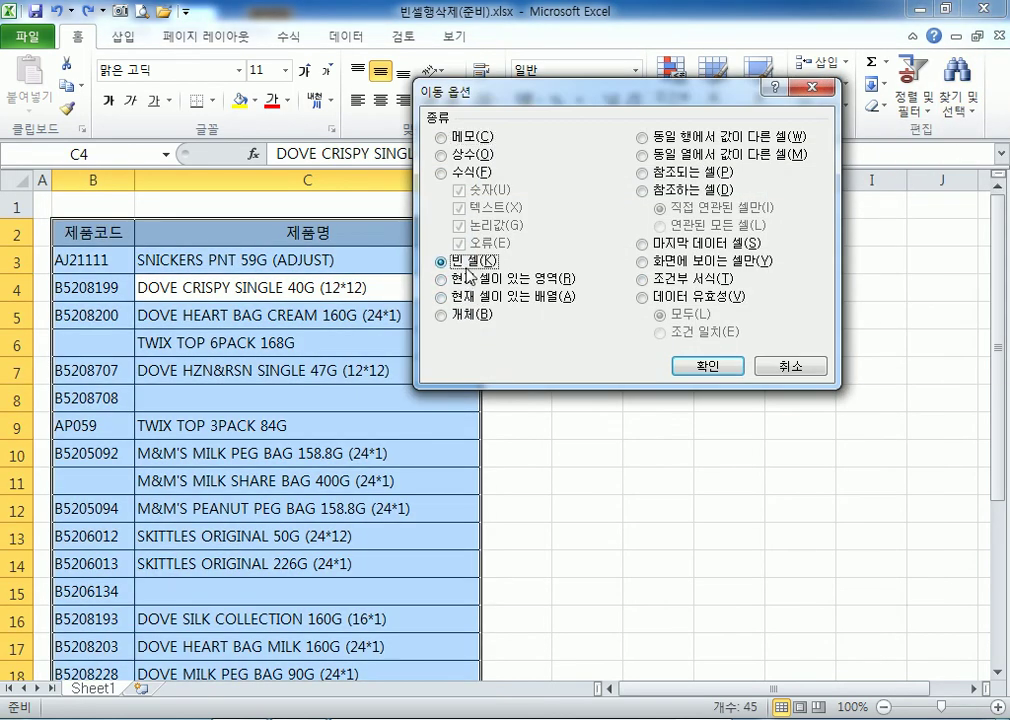
pyautogui.click(702, 363)
pyautogui.scroll(-3, 140, 360)
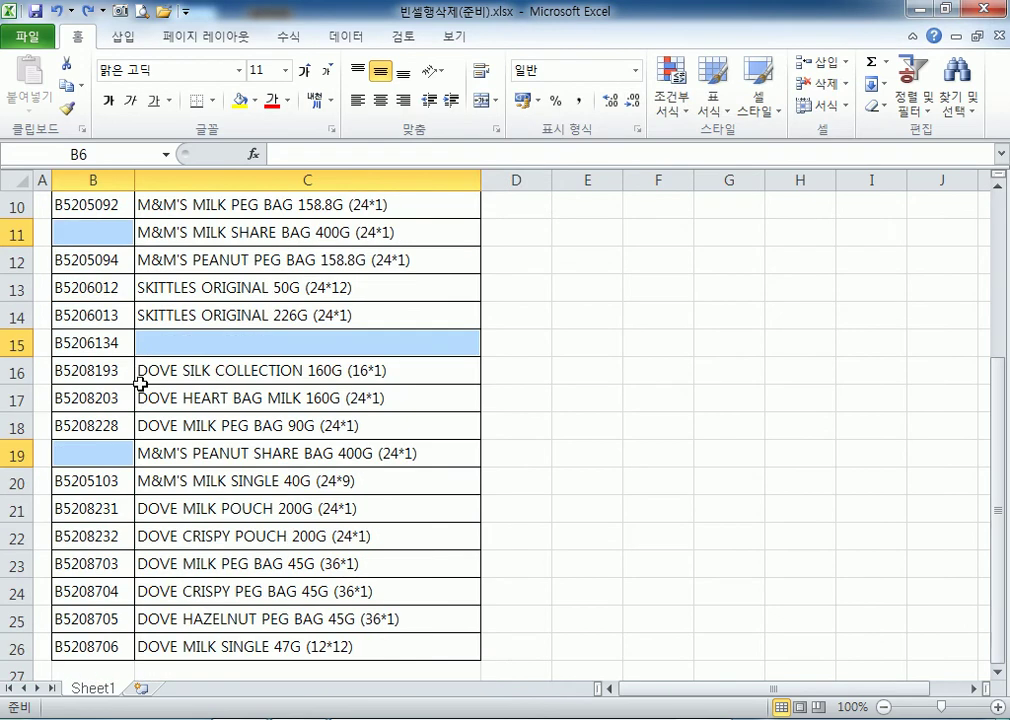
pyautogui.scroll(3, 143, 390)
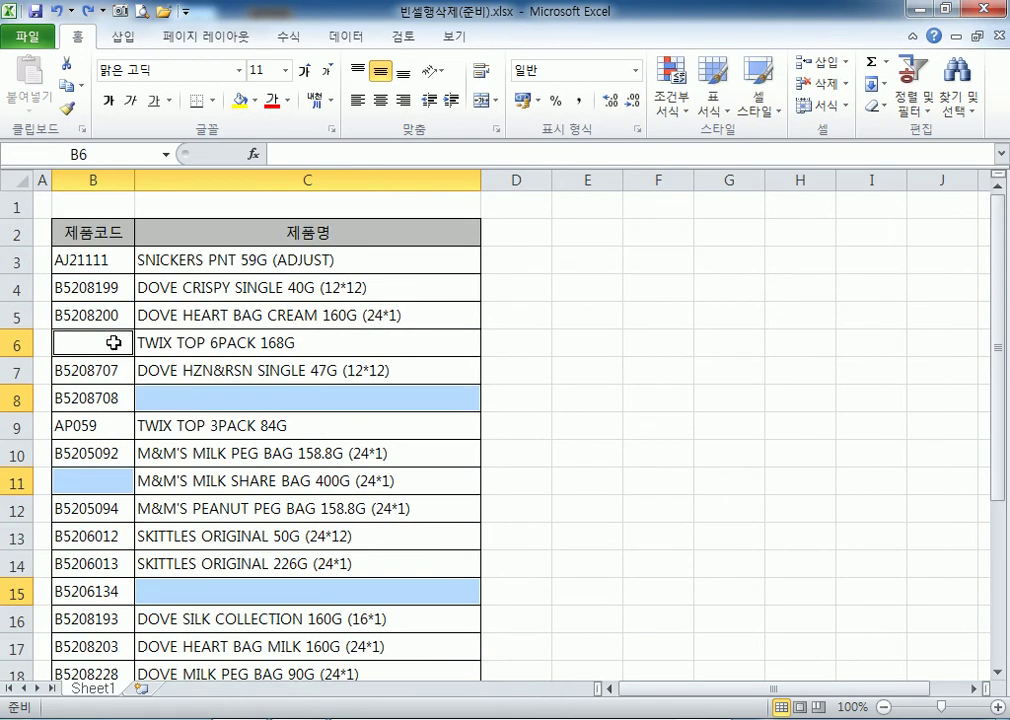
# Delete the entire rows containing those blank cells, then deselect by clicking C12.
pyautogui.rightClick(193, 399)
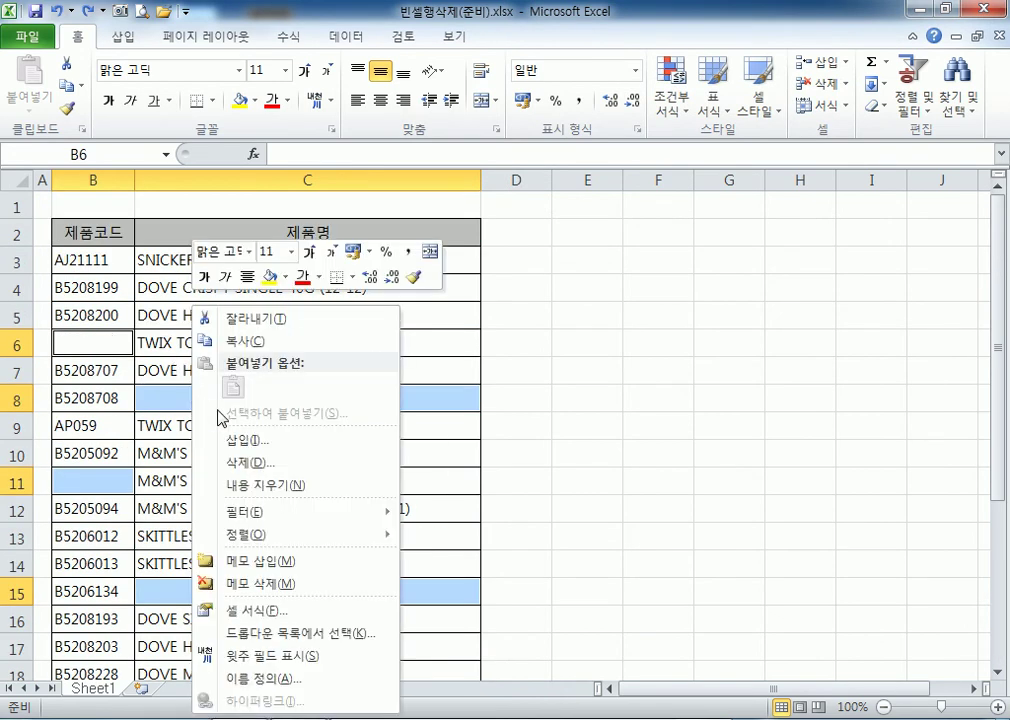
pyautogui.click(249, 466)
pyautogui.click(569, 296)
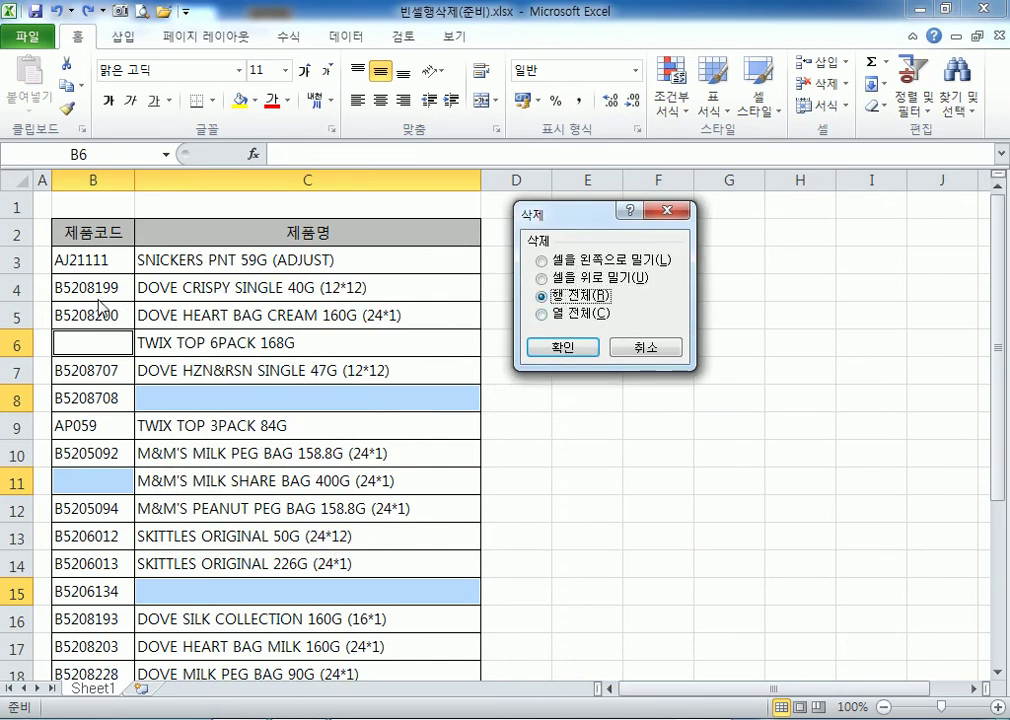
pyautogui.click(563, 347)
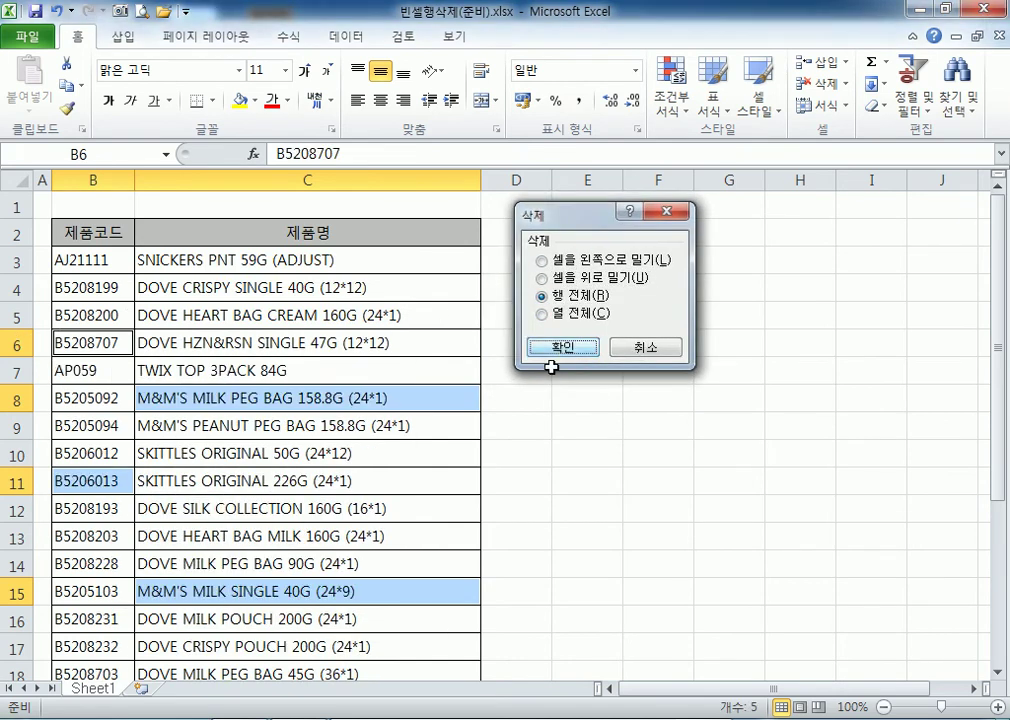
pyautogui.click(261, 508)
pyautogui.scroll(-5, 203, 525)
pyautogui.scroll(4, 270, 518)
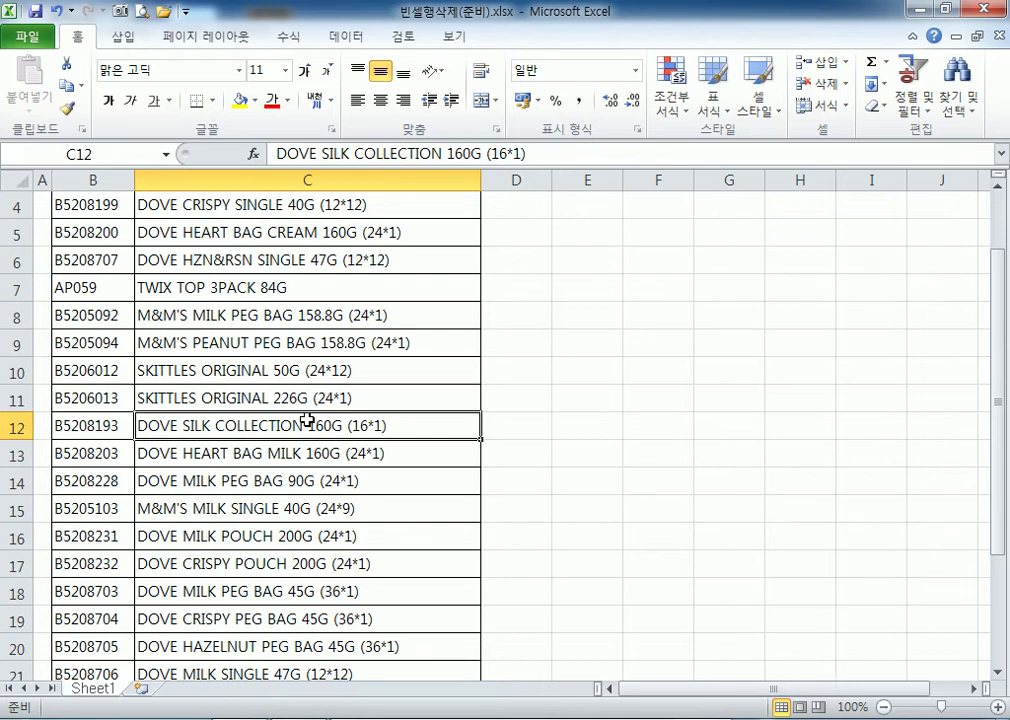
pyautogui.click(241, 310)
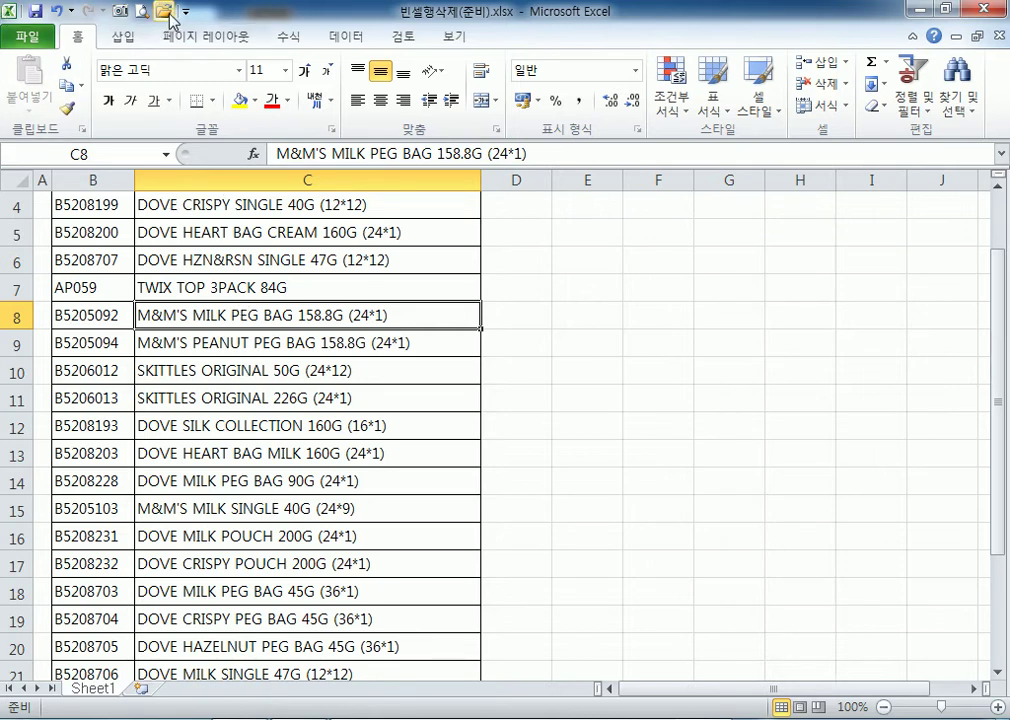
# Open the workbook 숫자서식설정(준비).xlsx from the Section02 folder.
pyautogui.click(130, 11)
pyautogui.click(270, 363)
pyautogui.scroll(-4, 260, 355)
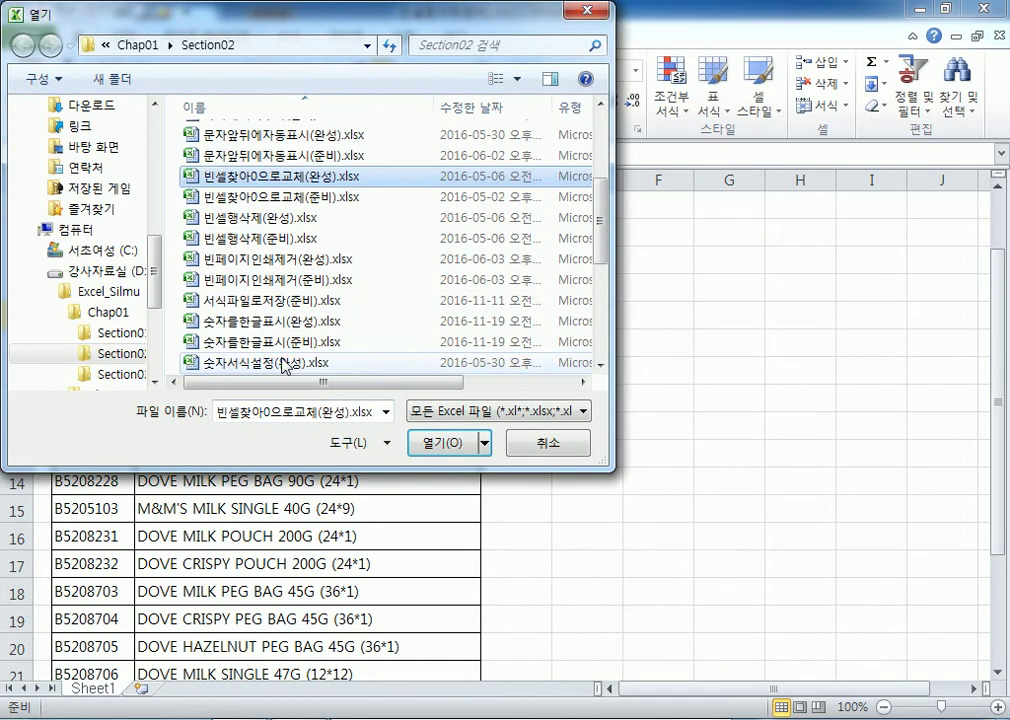
pyautogui.click(248, 324)
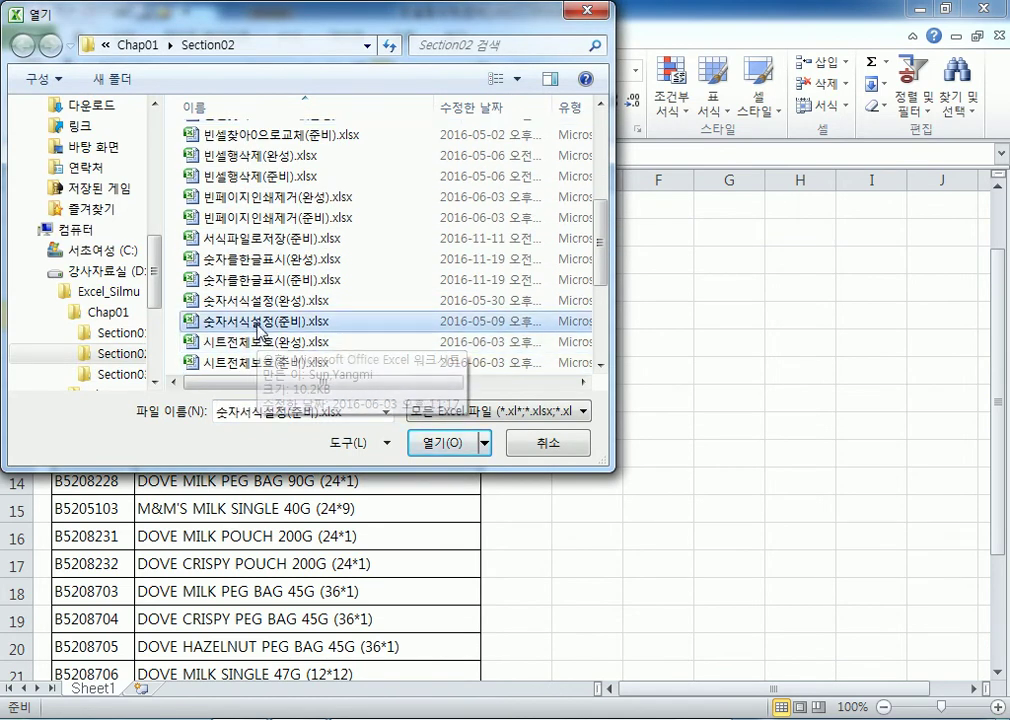
pyautogui.doubleClick(262, 321)
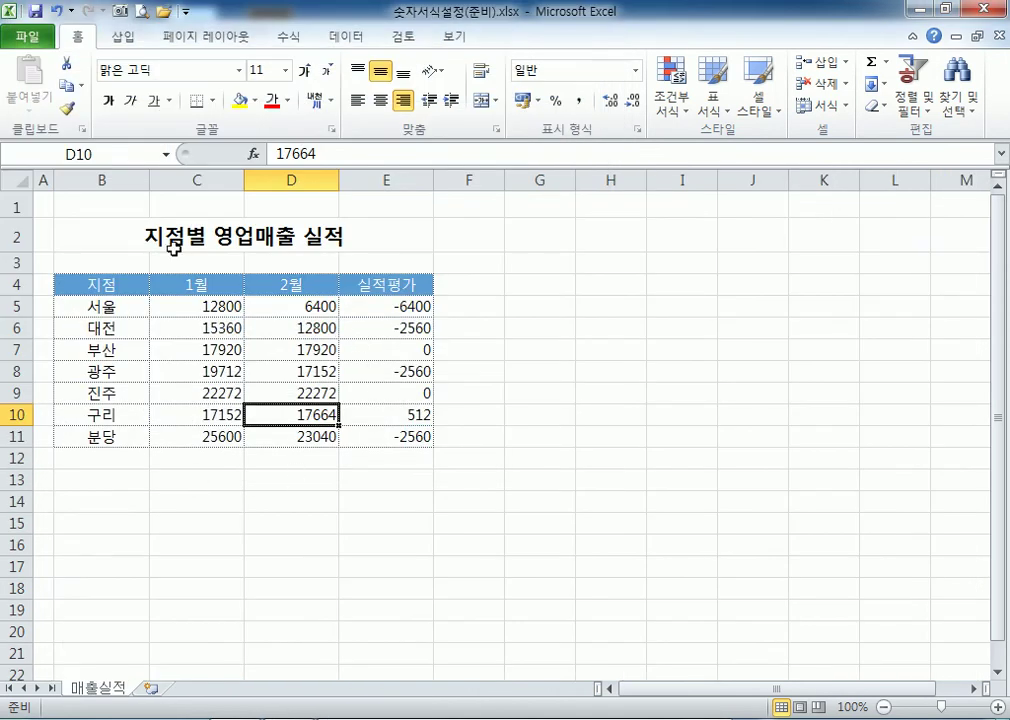
# Zoom the 매출실적 sheet to 175% and review the plain figures in C5:E11.
pyautogui.click(88, 205)
pyautogui.scroll(5, 68, 232)
pyautogui.scroll(-1, 169, 264)
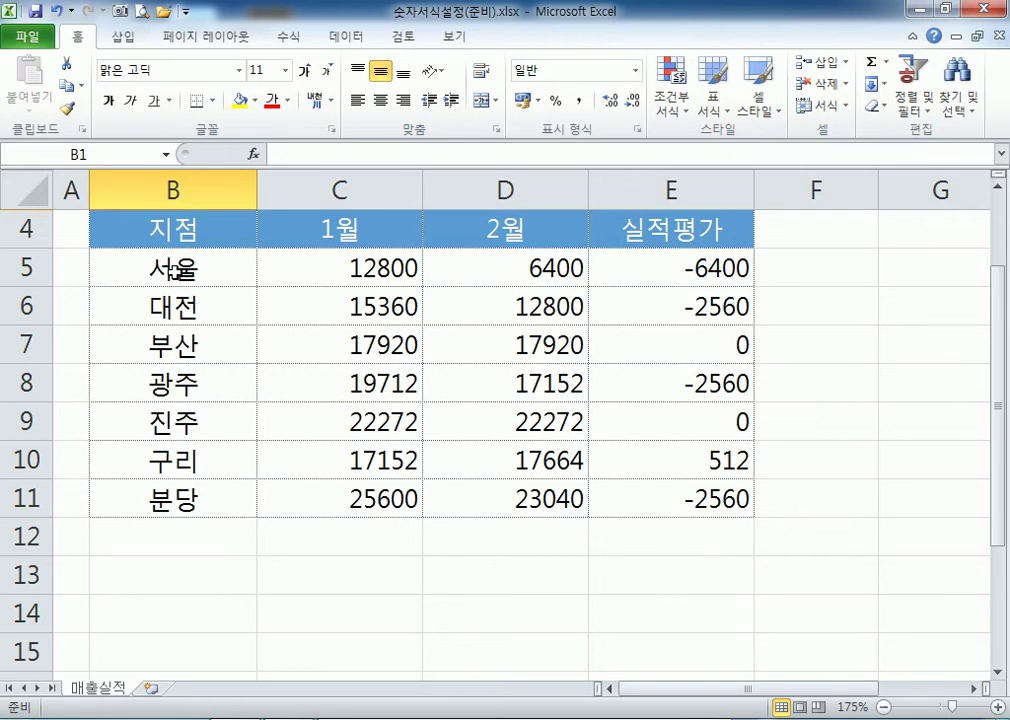
pyautogui.moveTo(293, 280); pyautogui.dragTo(647, 494)
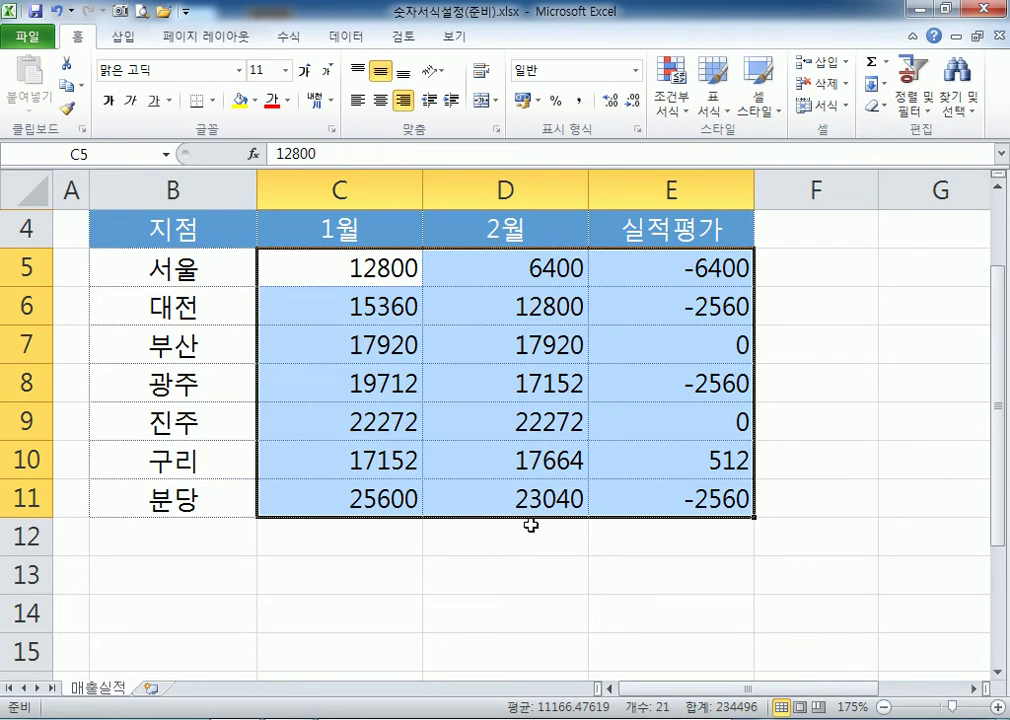
pyautogui.click(182, 548)
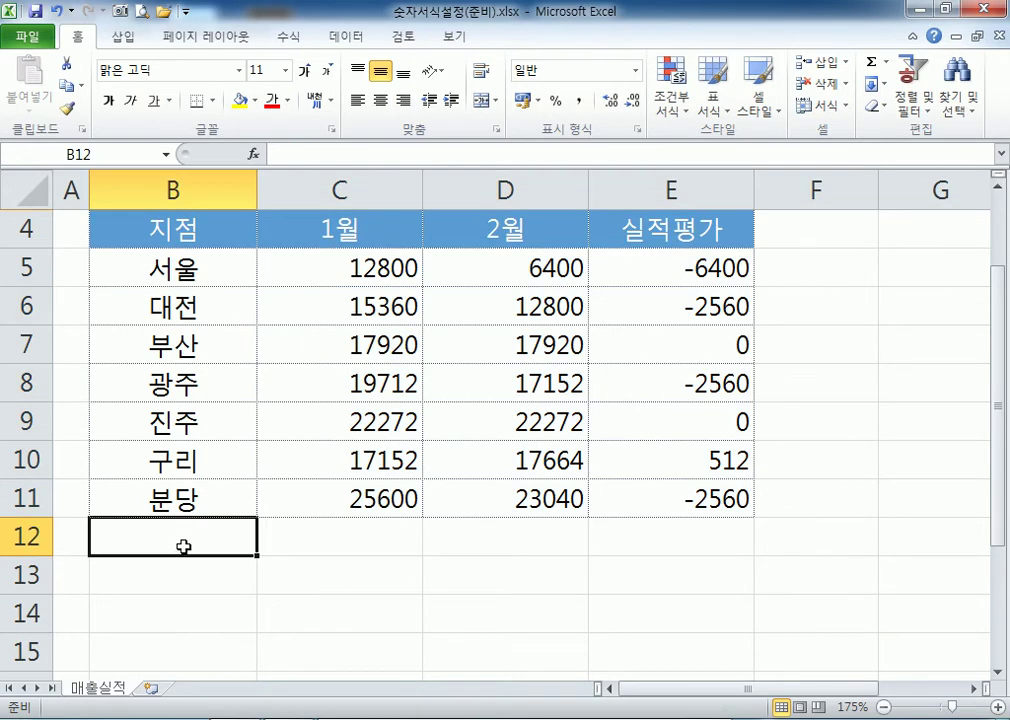
# Try typing a comma into C5's 12800, then cancel the edit unchanged.
pyautogui.click(379, 267)
pyautogui.press('F2')
pyautogui.press('Left')
pyautogui.press('Left')
pyautogui.press('Left')
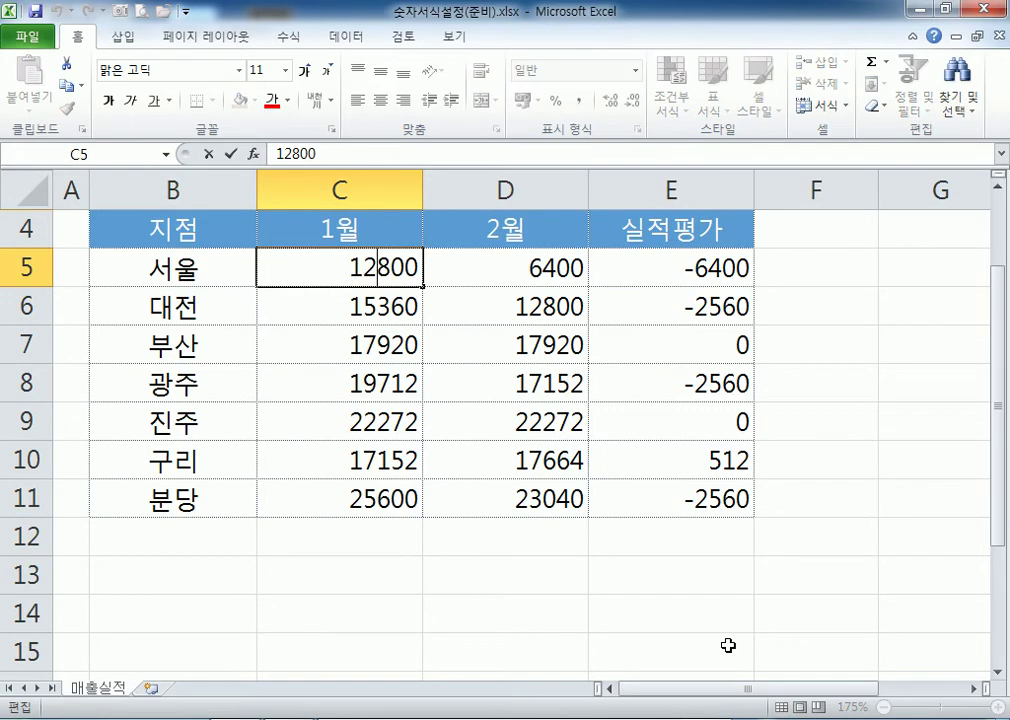
pyautogui.write(',')
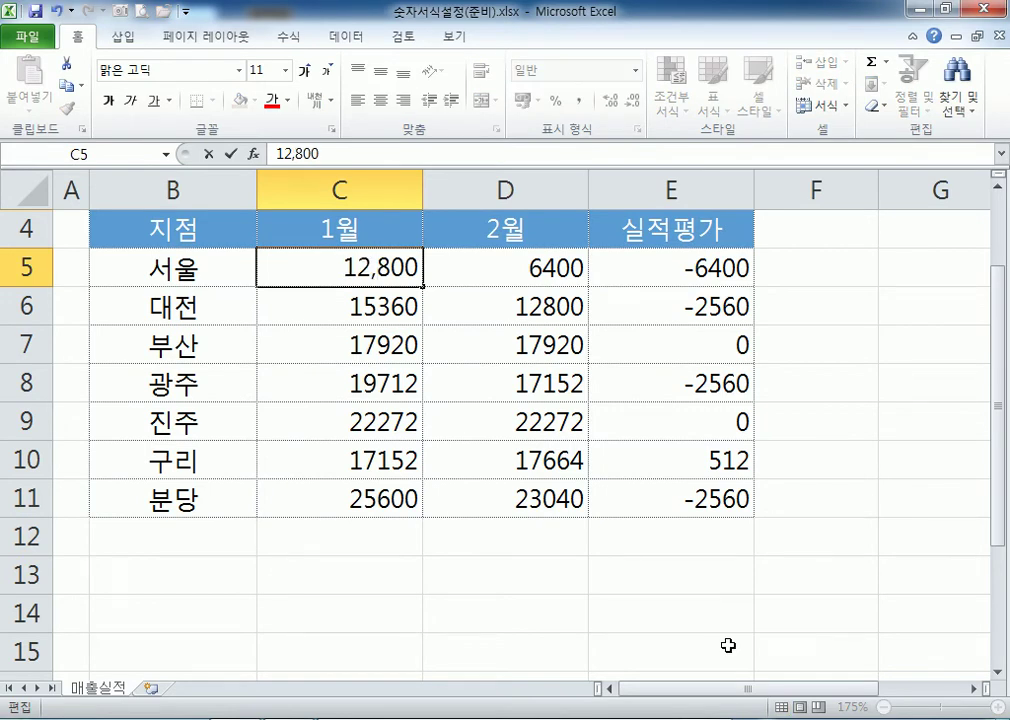
pyautogui.press('Escape')
# Try Comma Style on C5:E11, then reset the amounts to General format.
pyautogui.moveTo(418, 284); pyautogui.dragTo(647, 489)
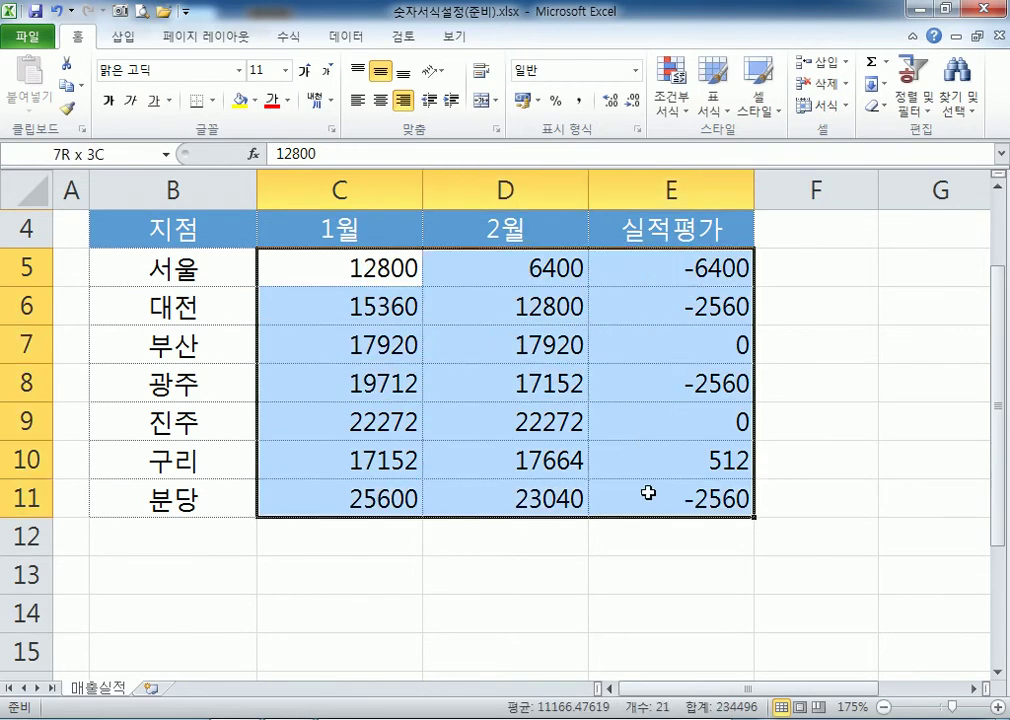
pyautogui.click(581, 104)
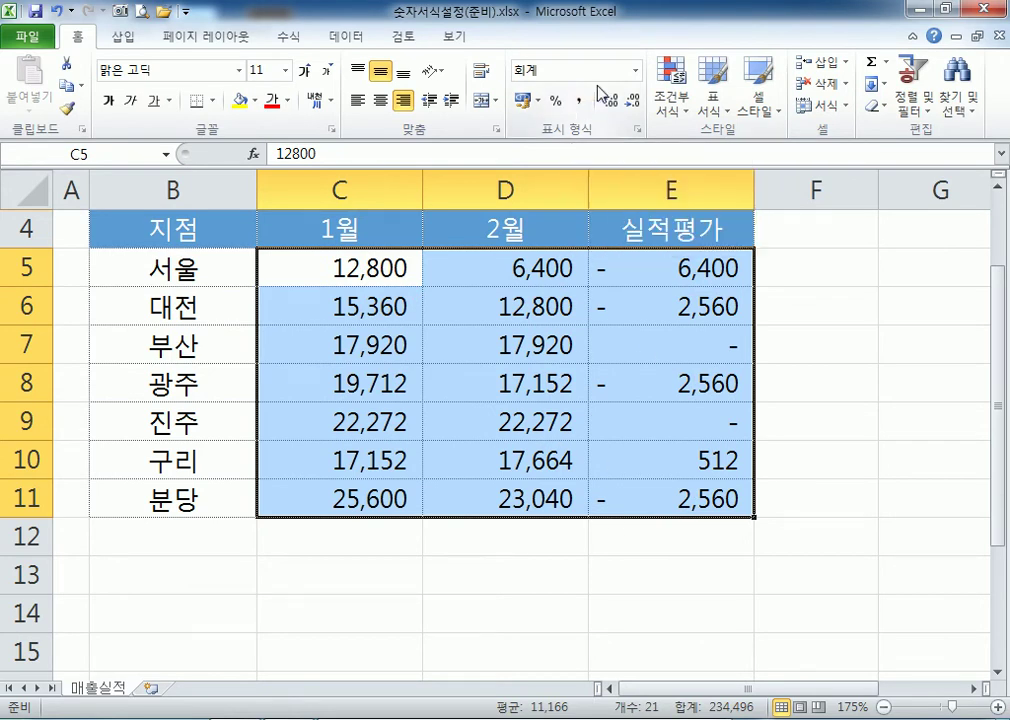
pyautogui.click(635, 70)
pyautogui.click(570, 108)
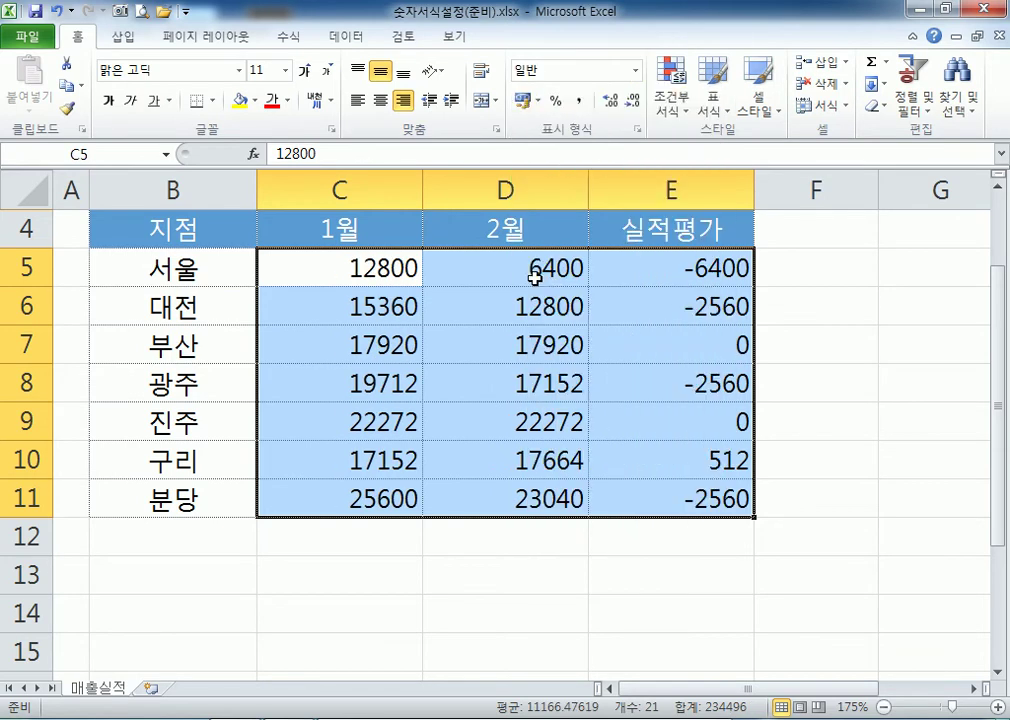
pyautogui.click(580, 101)
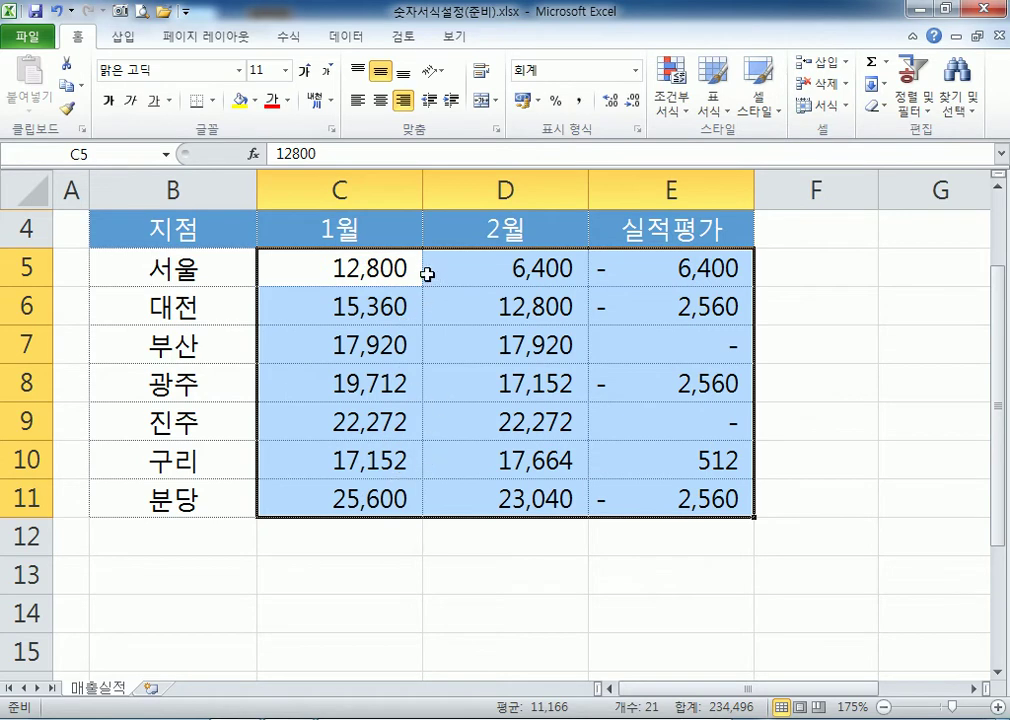
pyautogui.click(635, 71)
pyautogui.click(585, 100)
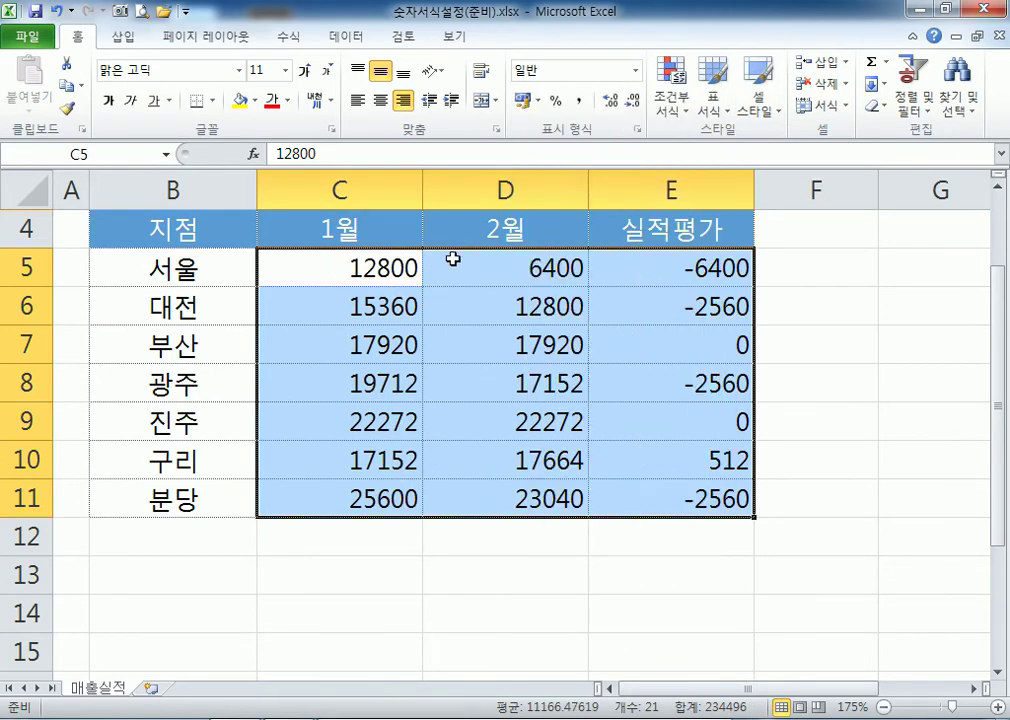
# Give C5:E11 All Borders and apply Comma Style to the amounts.
pyautogui.click(212, 101)
pyautogui.click(221, 266)
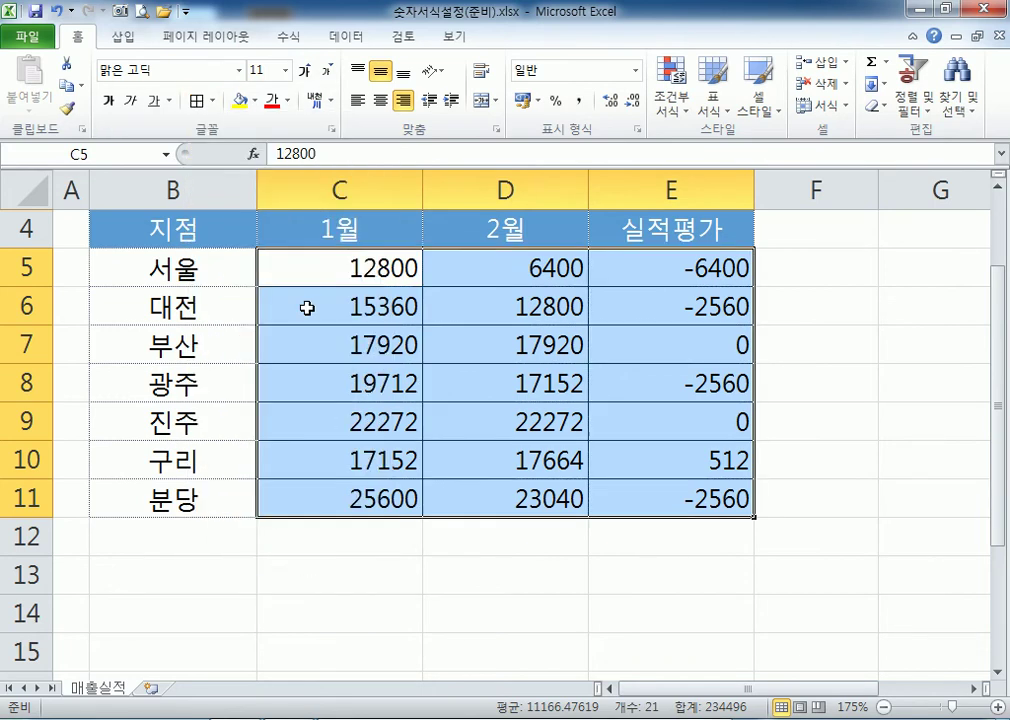
pyautogui.click(412, 600)
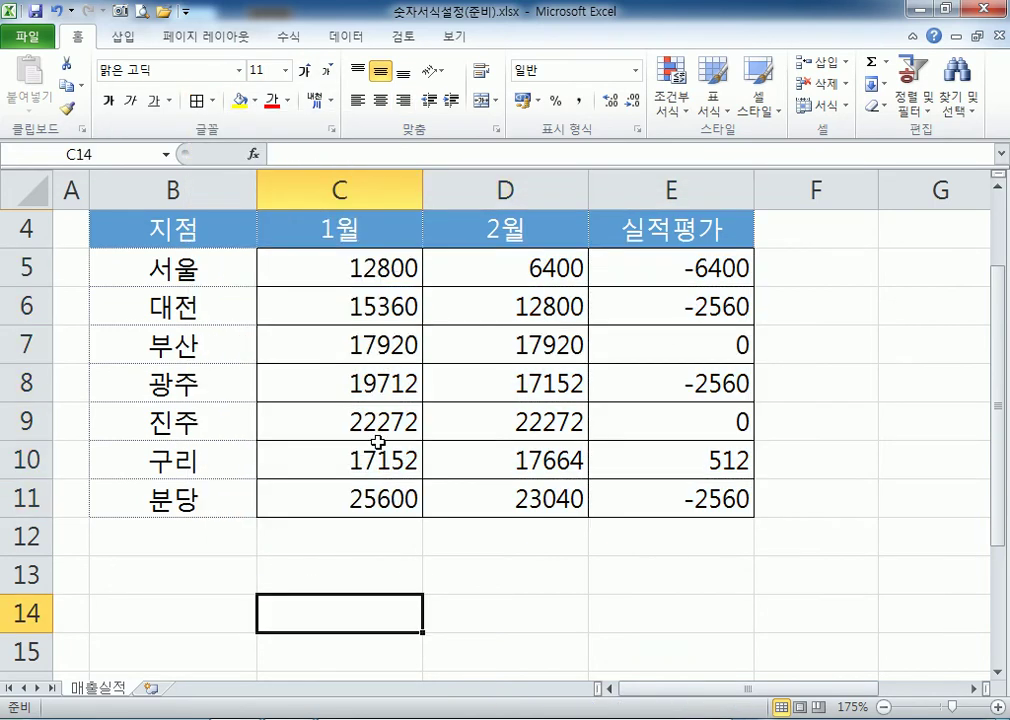
pyautogui.moveTo(314, 271); pyautogui.dragTo(620, 498)
pyautogui.click(578, 101)
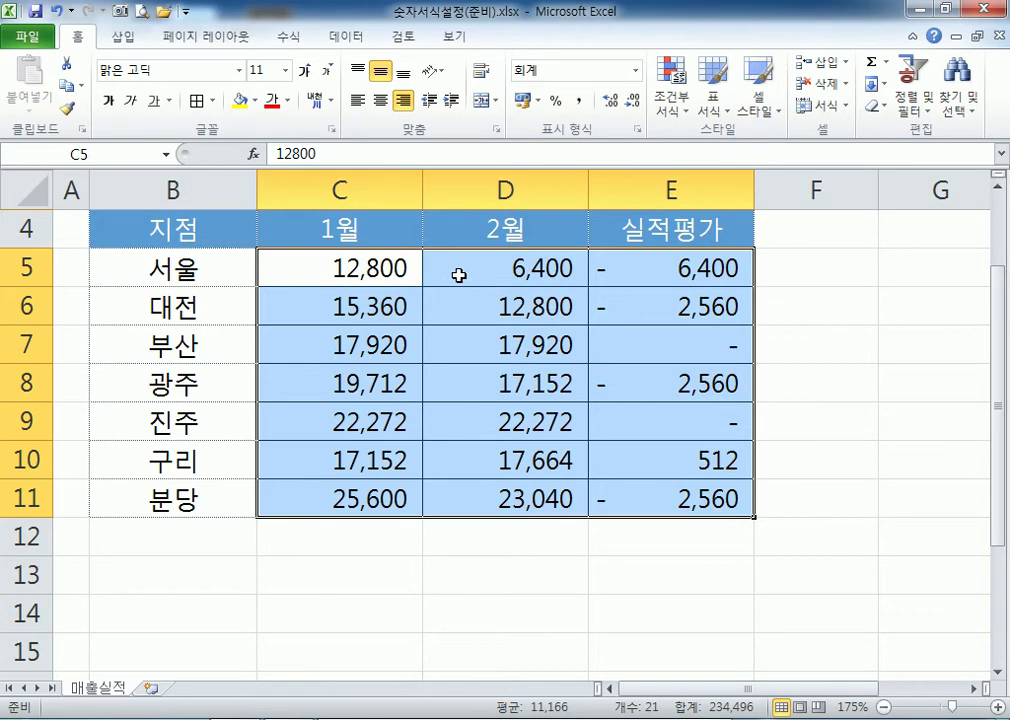
pyautogui.hotkey('ctrl', '1')
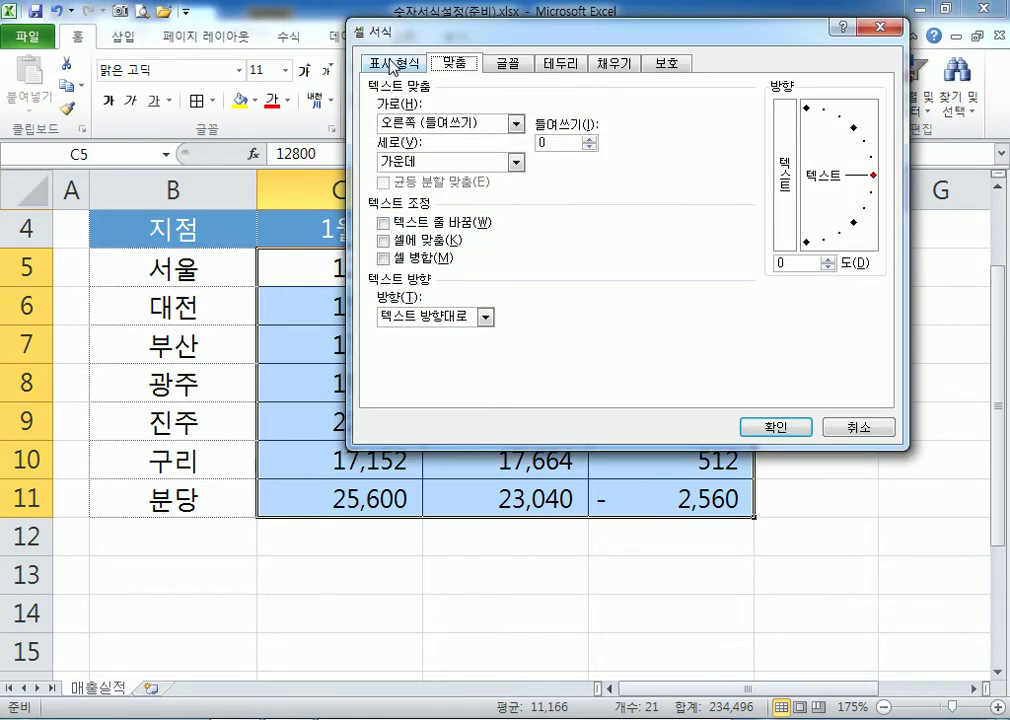
# Reopen Format Cells and switch the amounts to the Number category.
pyautogui.click(879, 27)
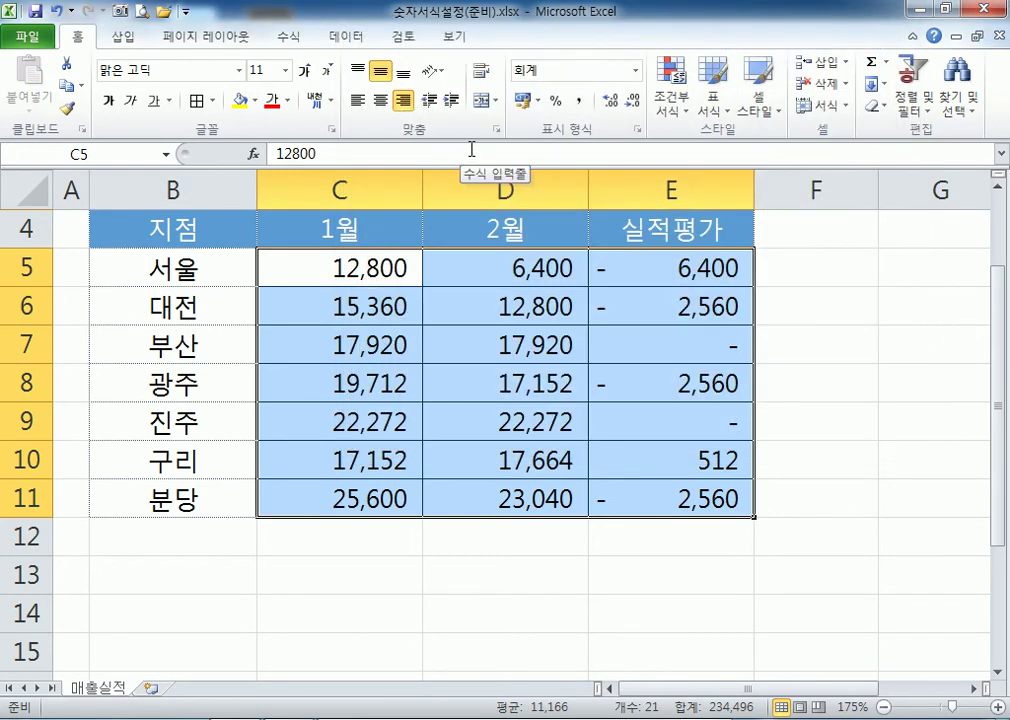
pyautogui.hotkey('ctrl', '1')
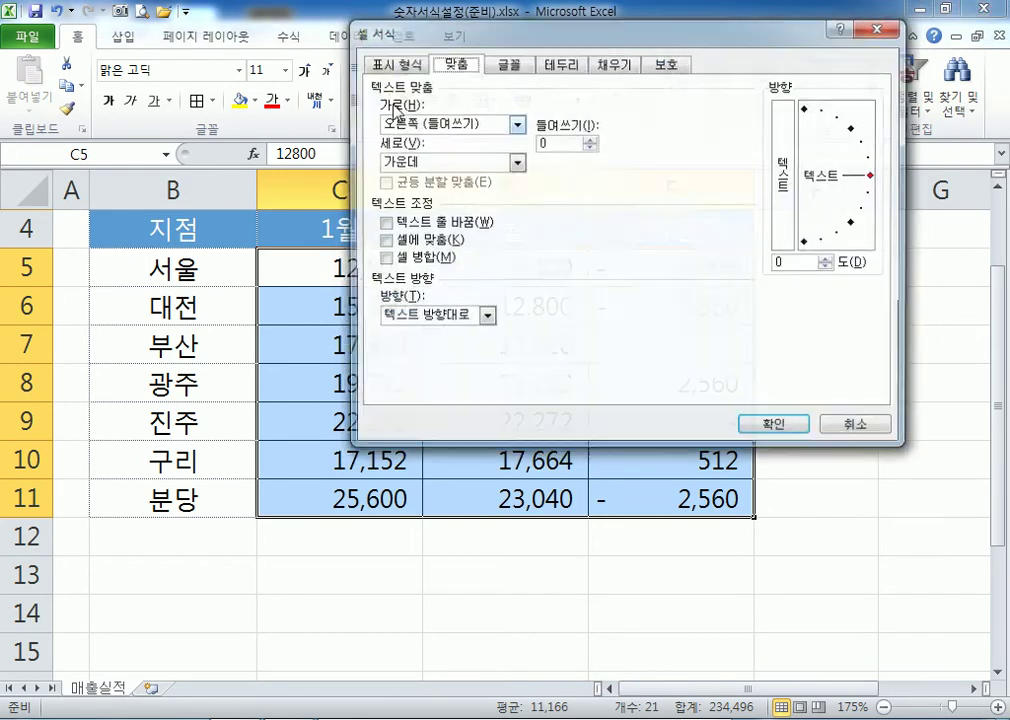
pyautogui.click(408, 70)
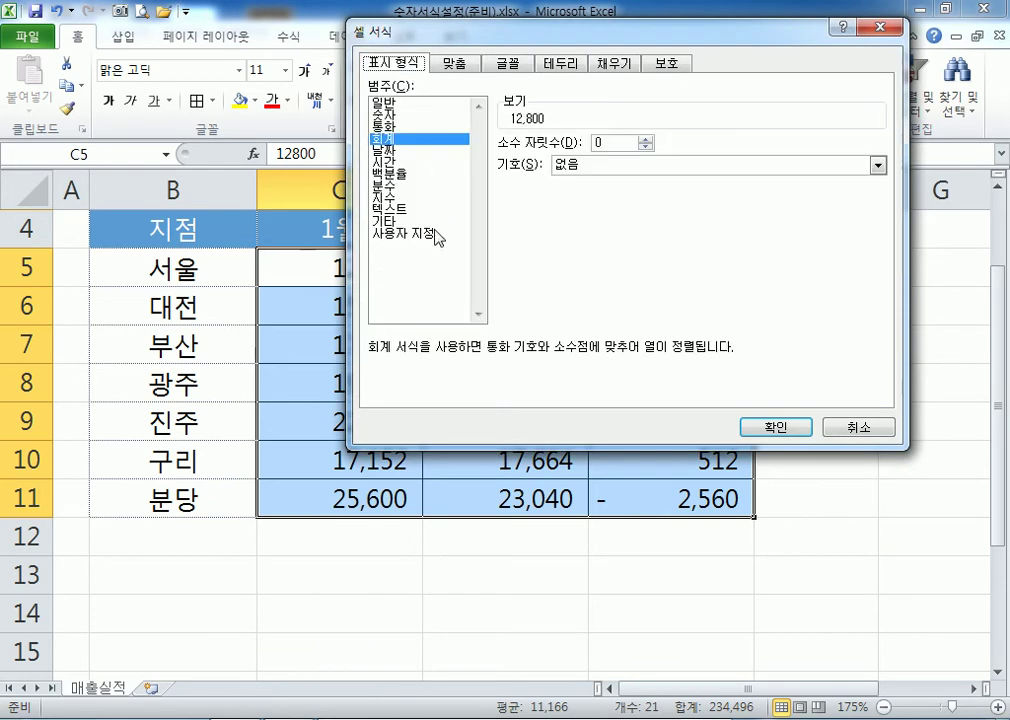
pyautogui.click(397, 103)
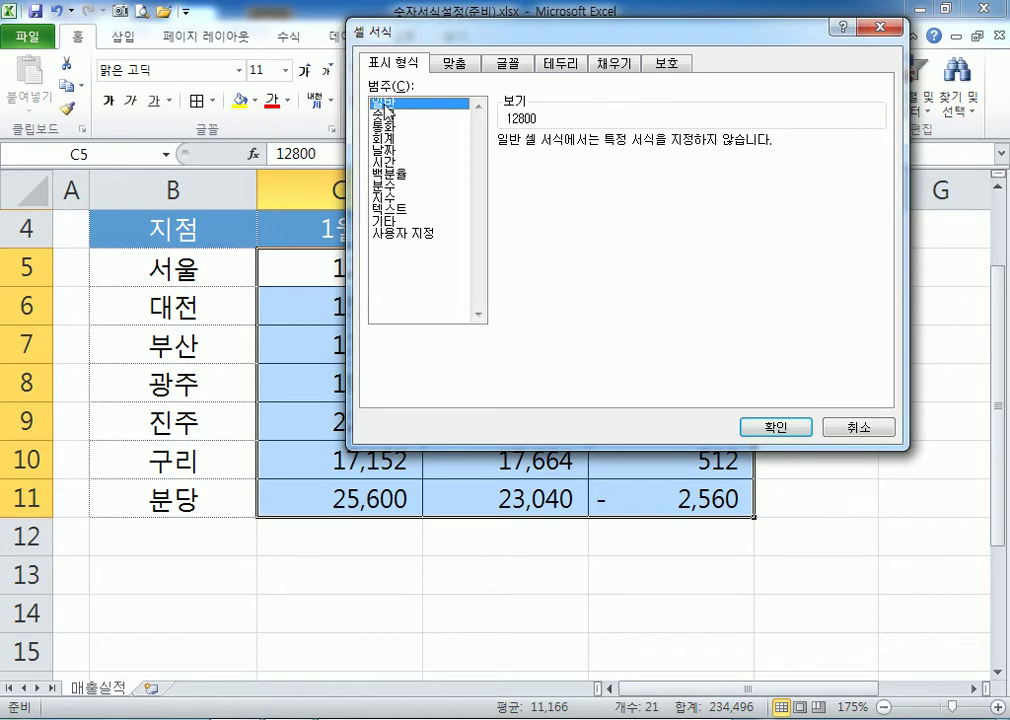
pyautogui.click(386, 115)
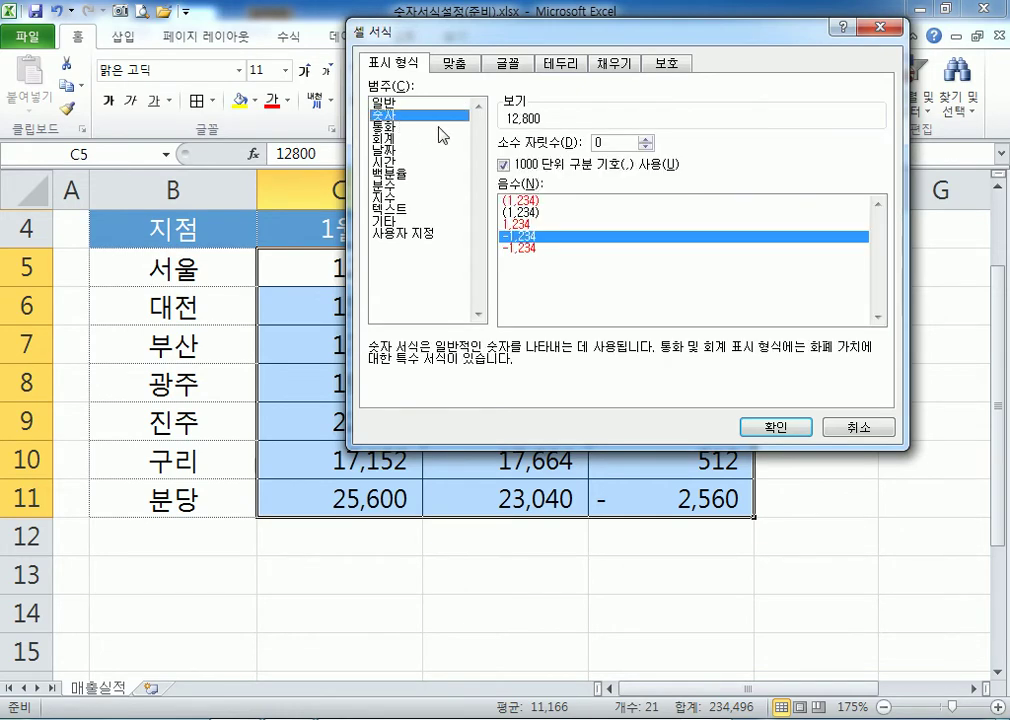
# Apply Number format with 1000 separator and red -1,234 negatives to C5:E11.
pyautogui.click(527, 249)
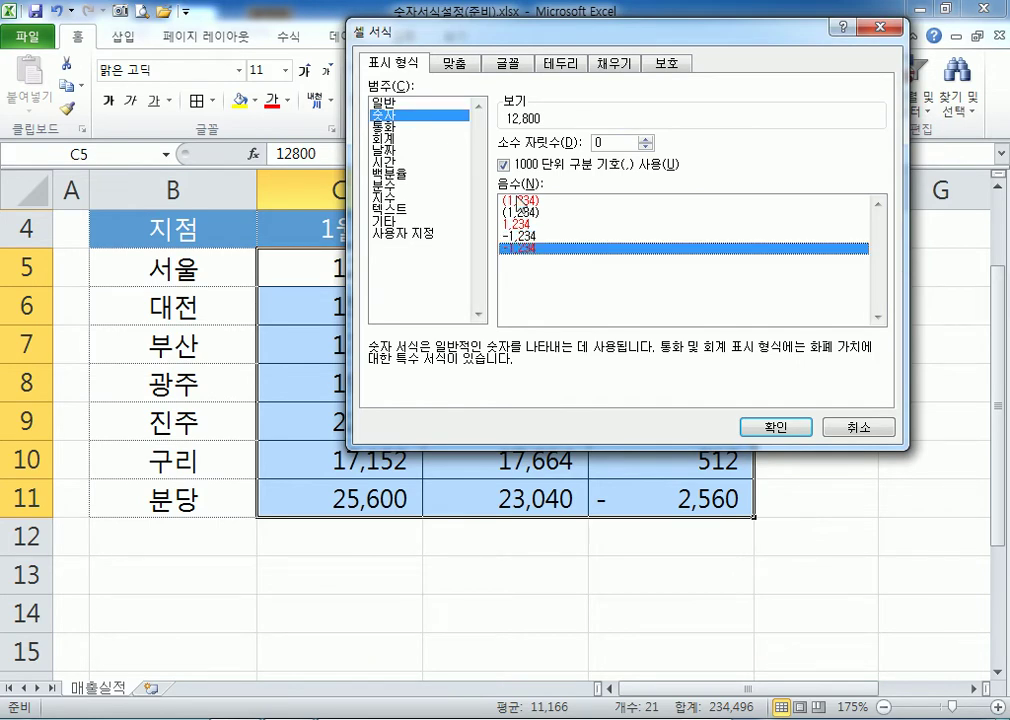
pyautogui.click(532, 238)
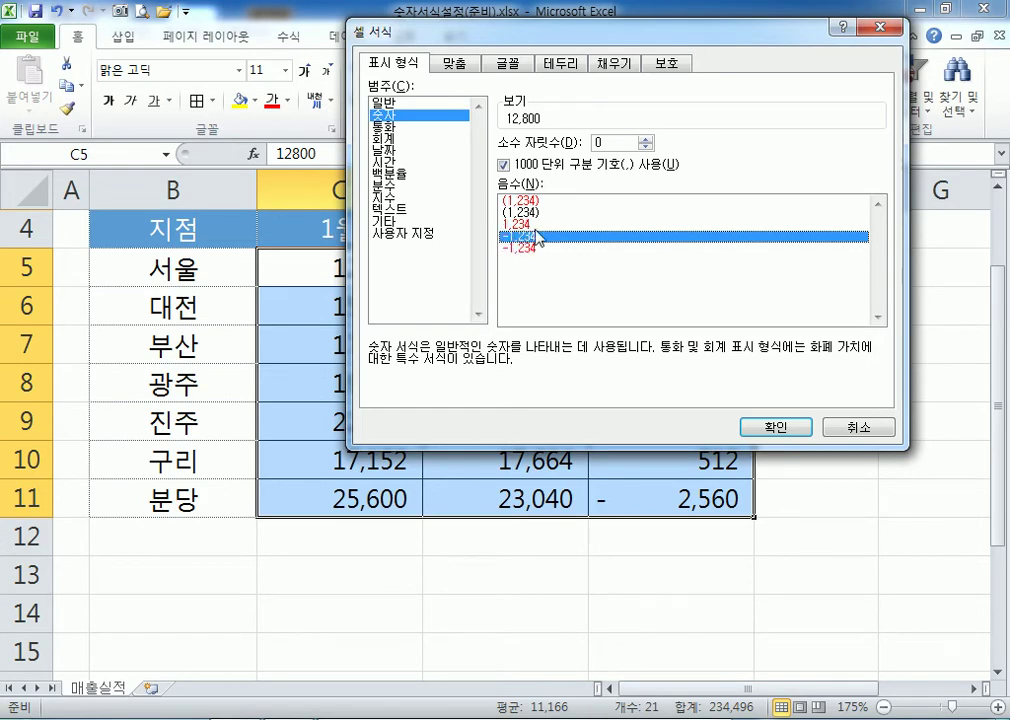
pyautogui.click(531, 201)
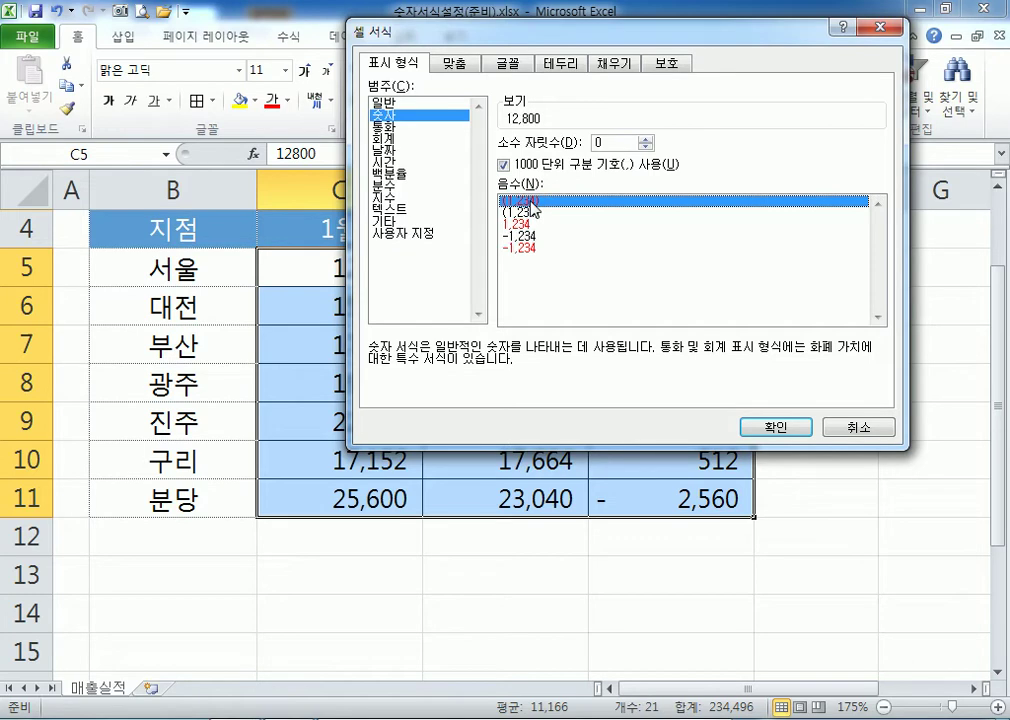
pyautogui.click(531, 226)
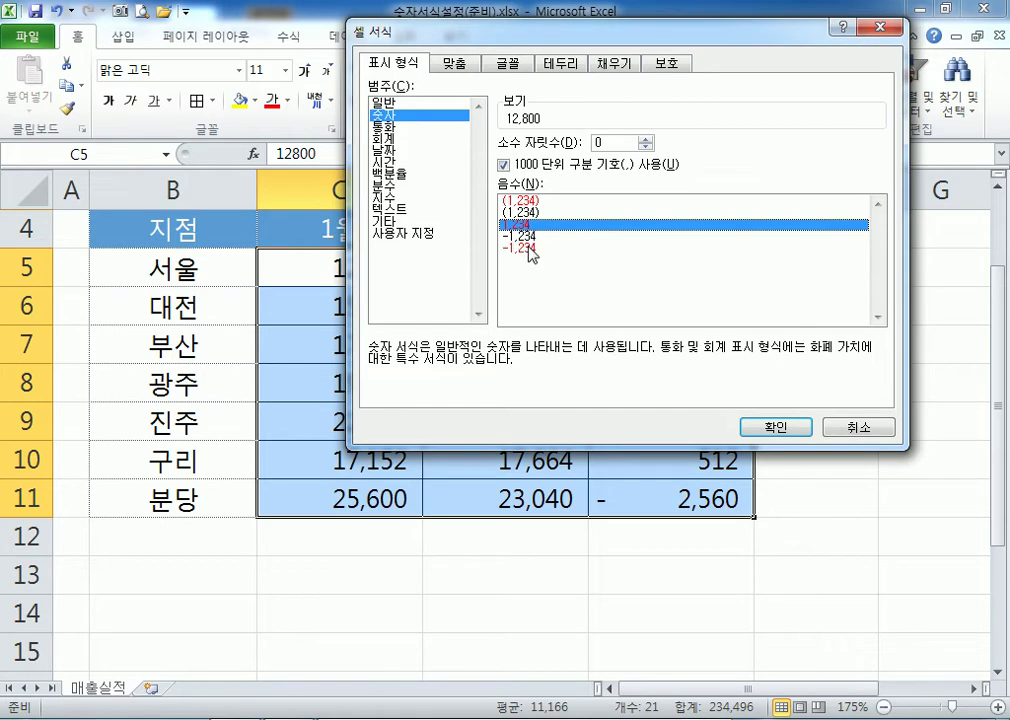
pyautogui.click(530, 248)
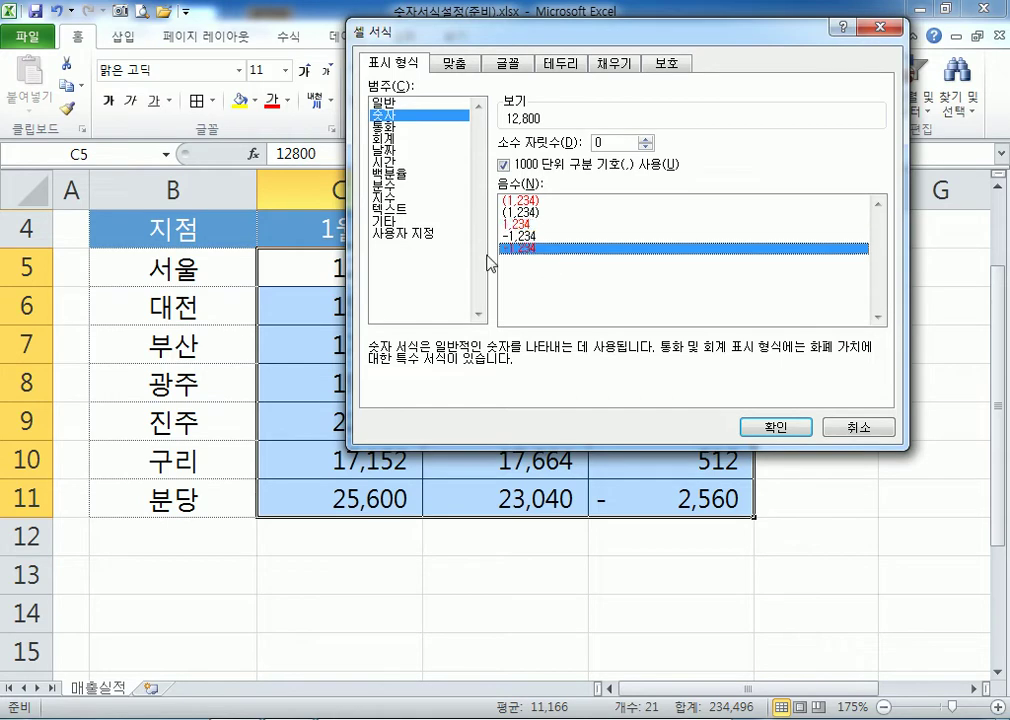
pyautogui.click(514, 168)
pyautogui.click(504, 166)
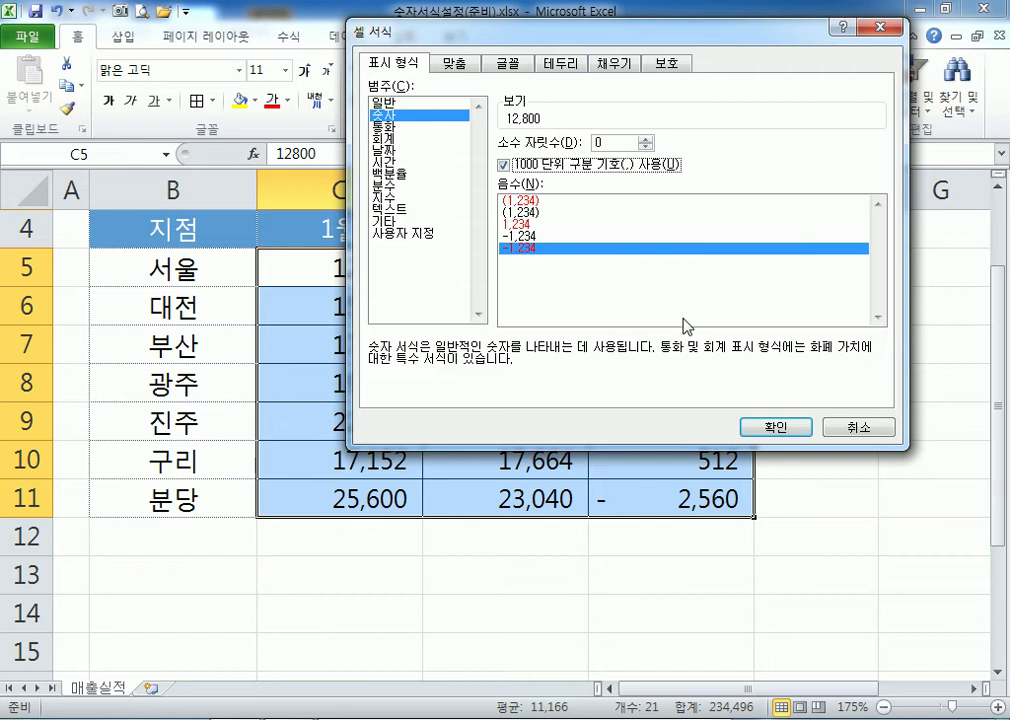
pyautogui.click(770, 429)
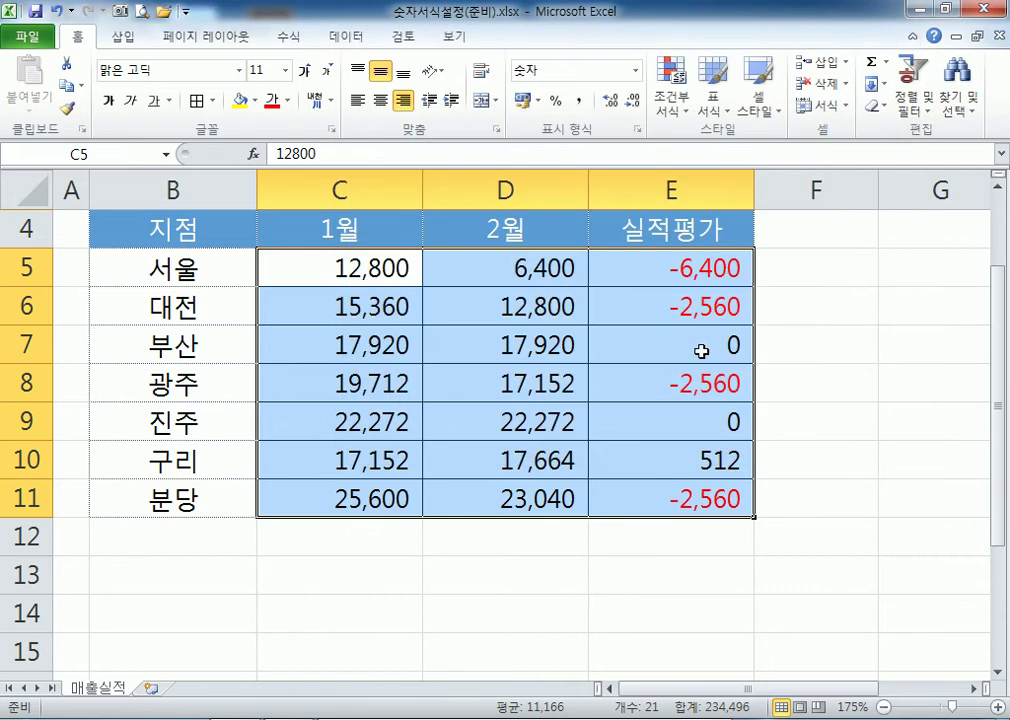
pyautogui.click(523, 590)
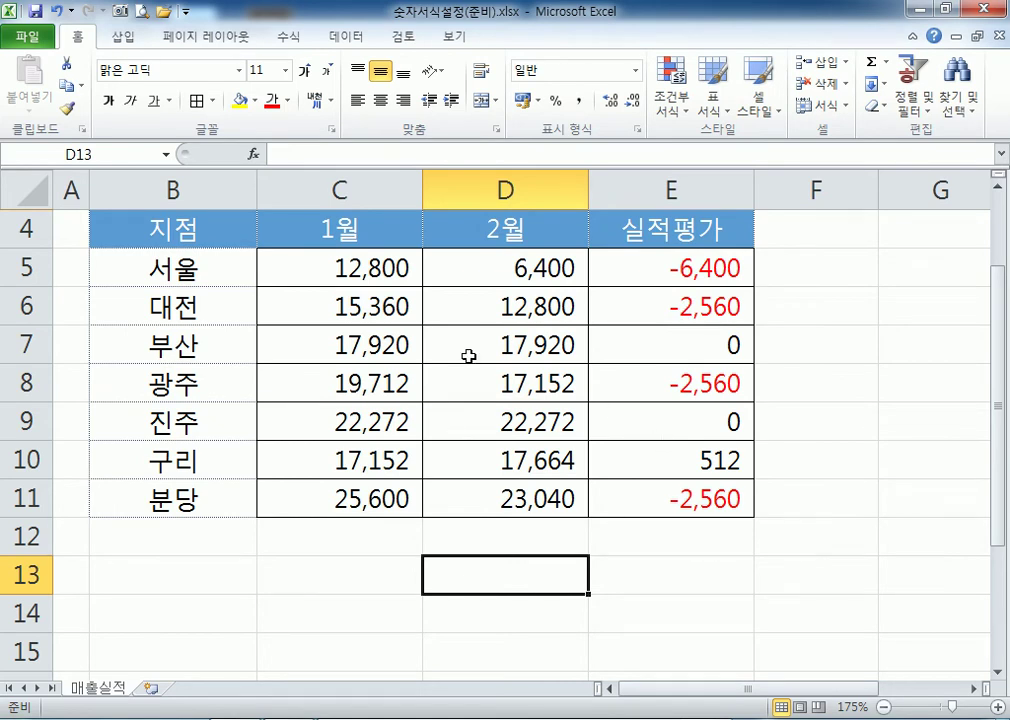
# Reapply Number format with red minus-sign negatives to C5:E11.
pyautogui.moveTo(316, 282); pyautogui.dragTo(631, 492)
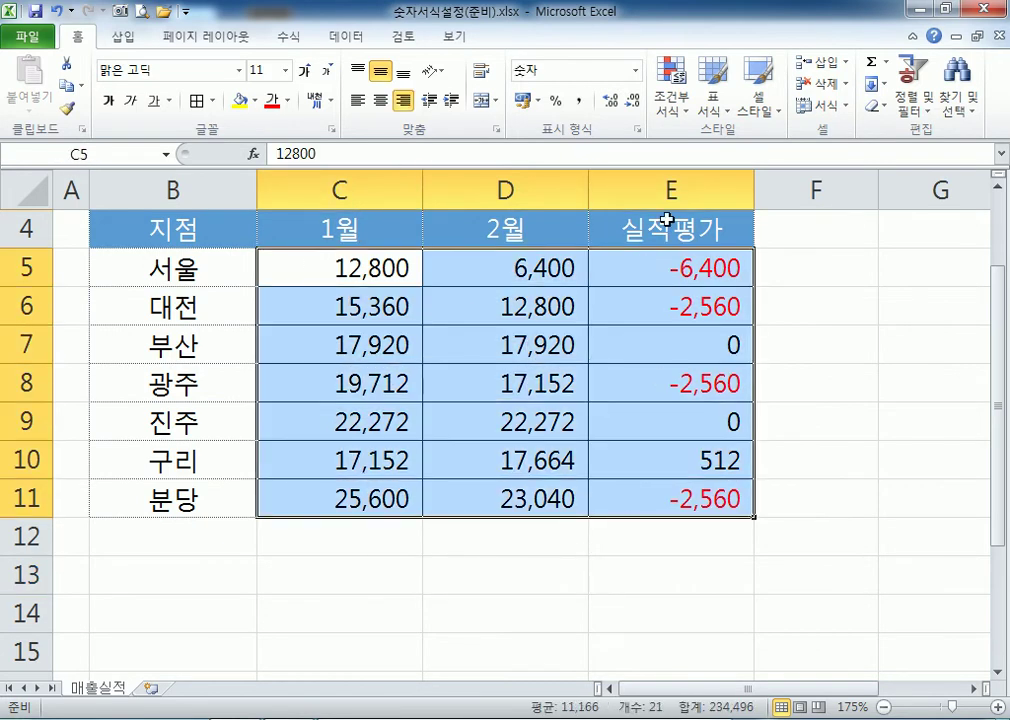
pyautogui.click(579, 102)
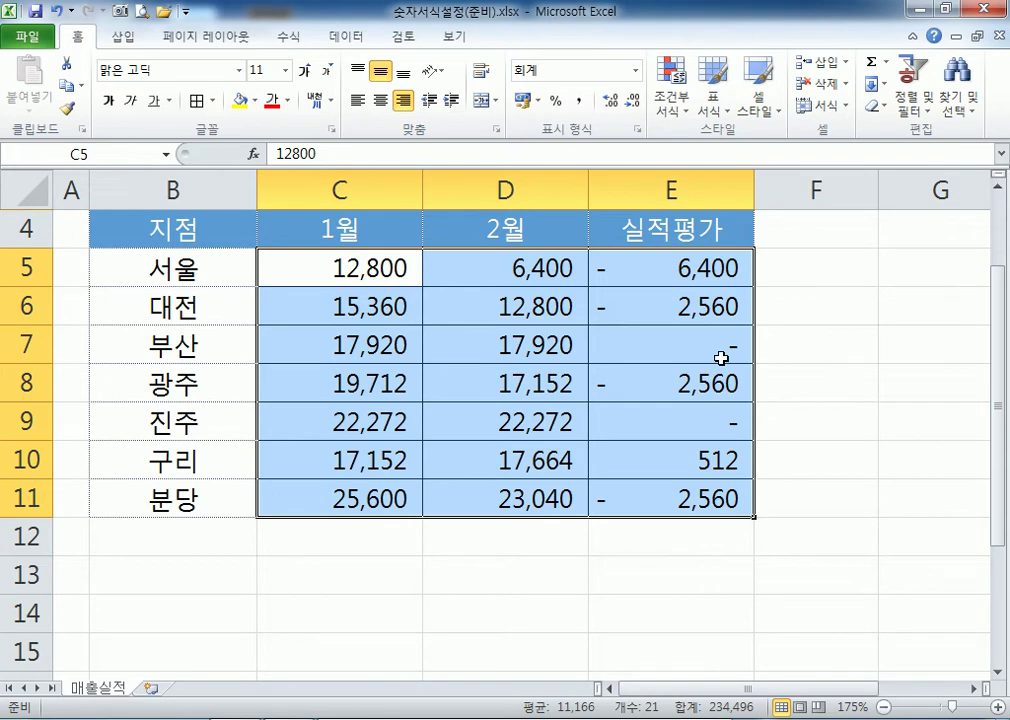
pyautogui.hotkey('ctrl', '1')
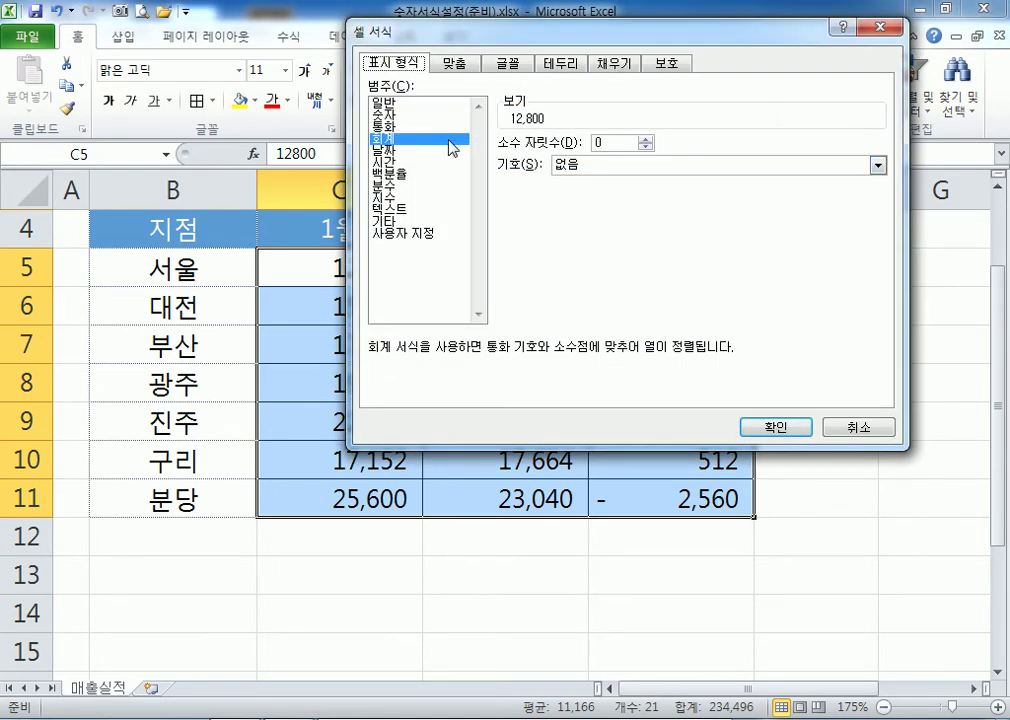
pyautogui.click(384, 115)
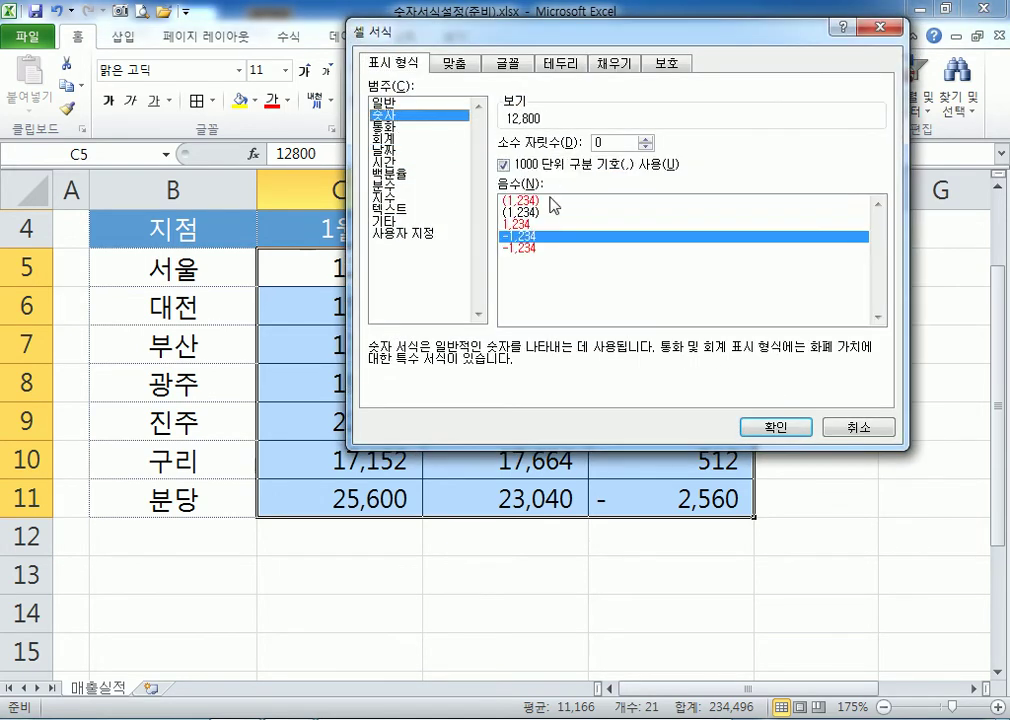
pyautogui.click(530, 248)
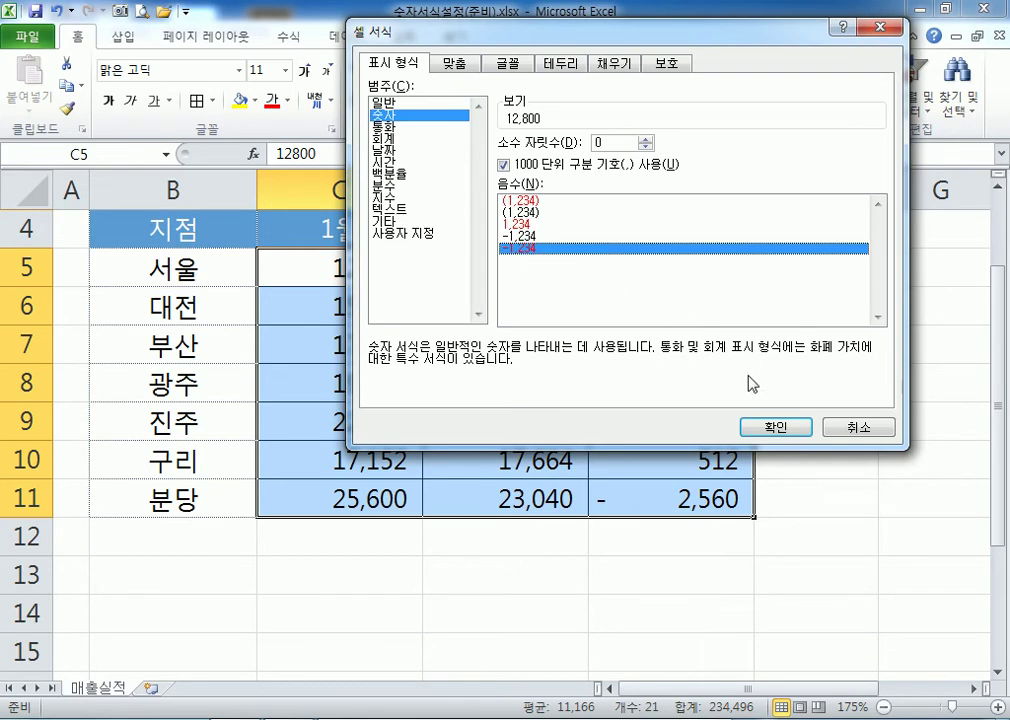
pyautogui.click(776, 427)
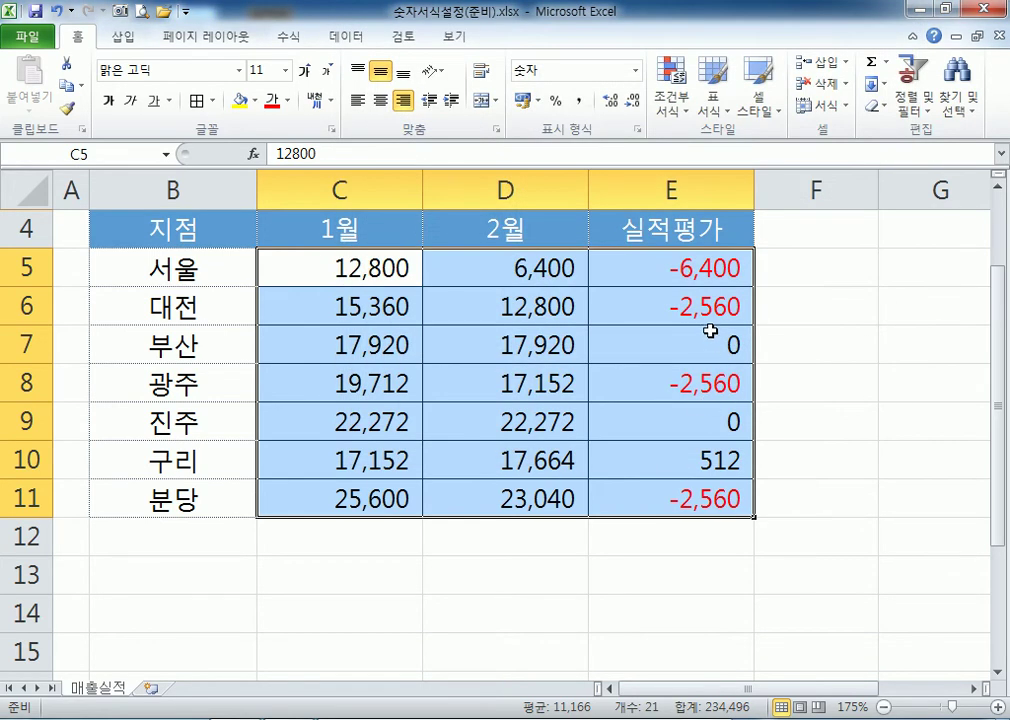
# Test -13 in D7, then undo so D7 returns to 17,920.
pyautogui.click(518, 345)
pyautogui.write('-13')
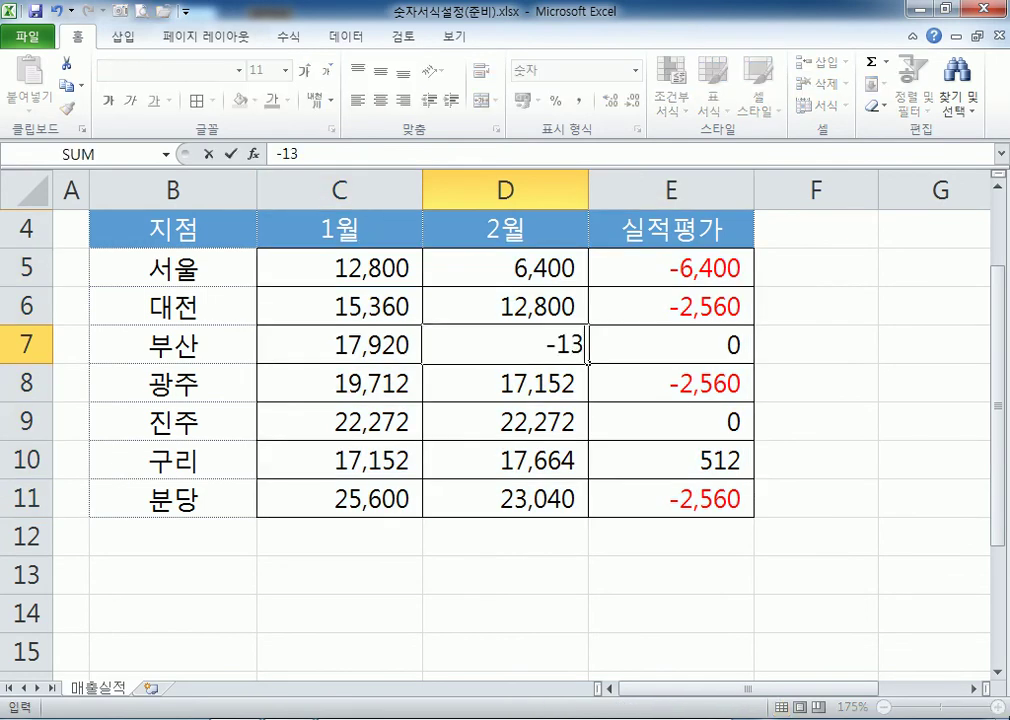
pyautogui.press('Return')
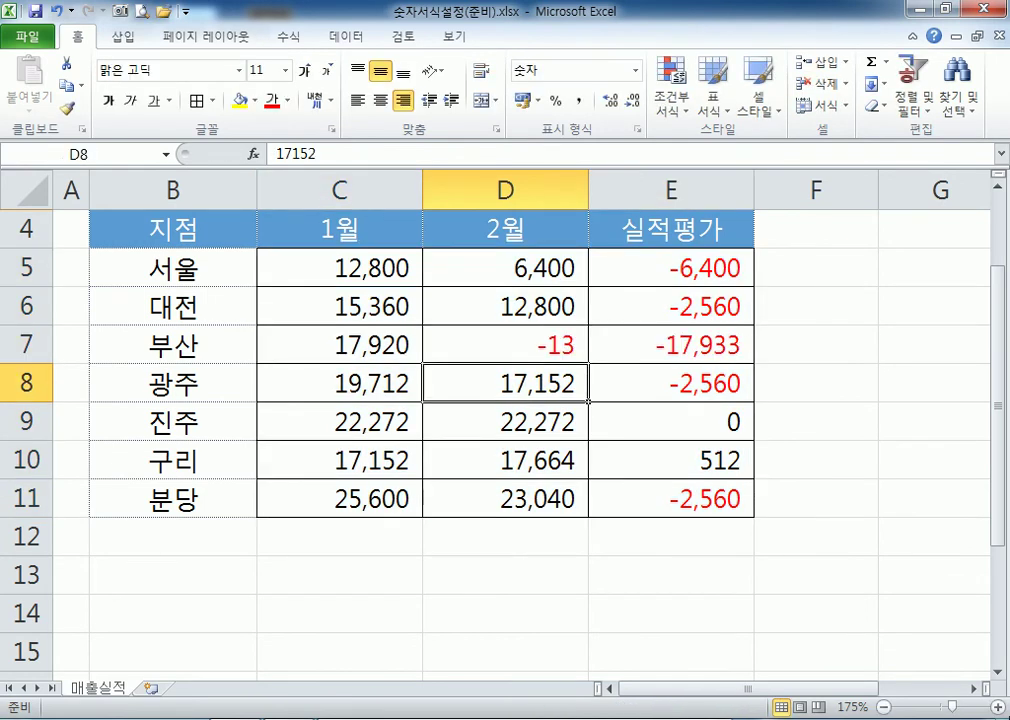
pyautogui.hotkey('ctrl', 'z')
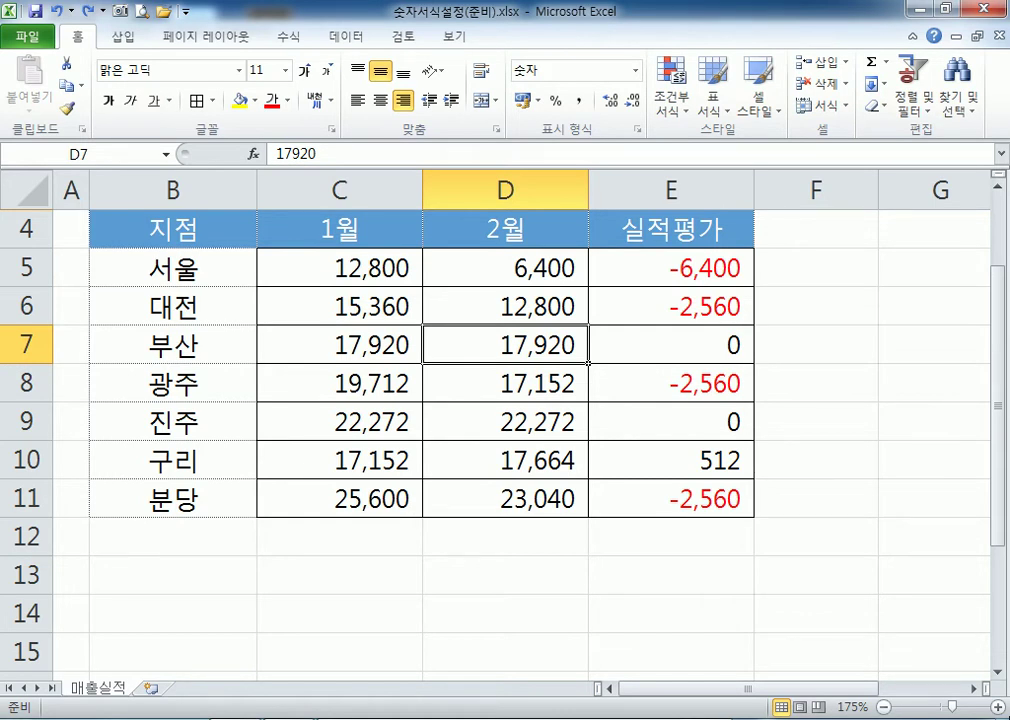
pyautogui.scroll(-1, 590, 363)
# Write the format code #,##0_- on a new line in Notepad.
pyautogui.hotkey('alt', 'Tab')
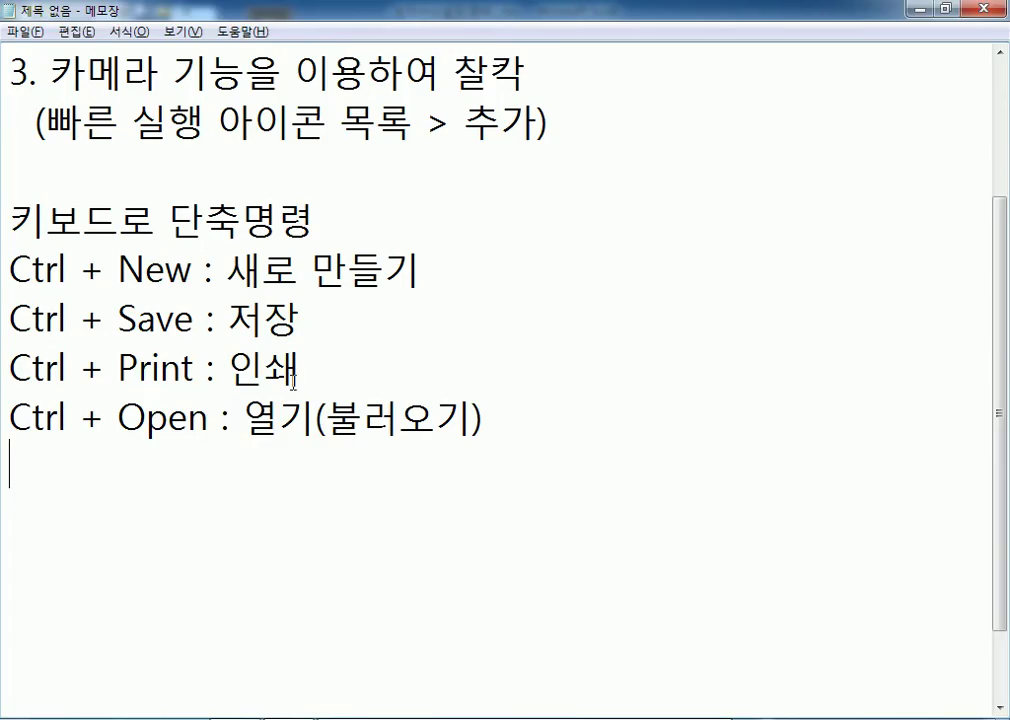
pyautogui.scroll(-1, 293, 380)
pyautogui.press('Return')
pyautogui.write('#,##0')
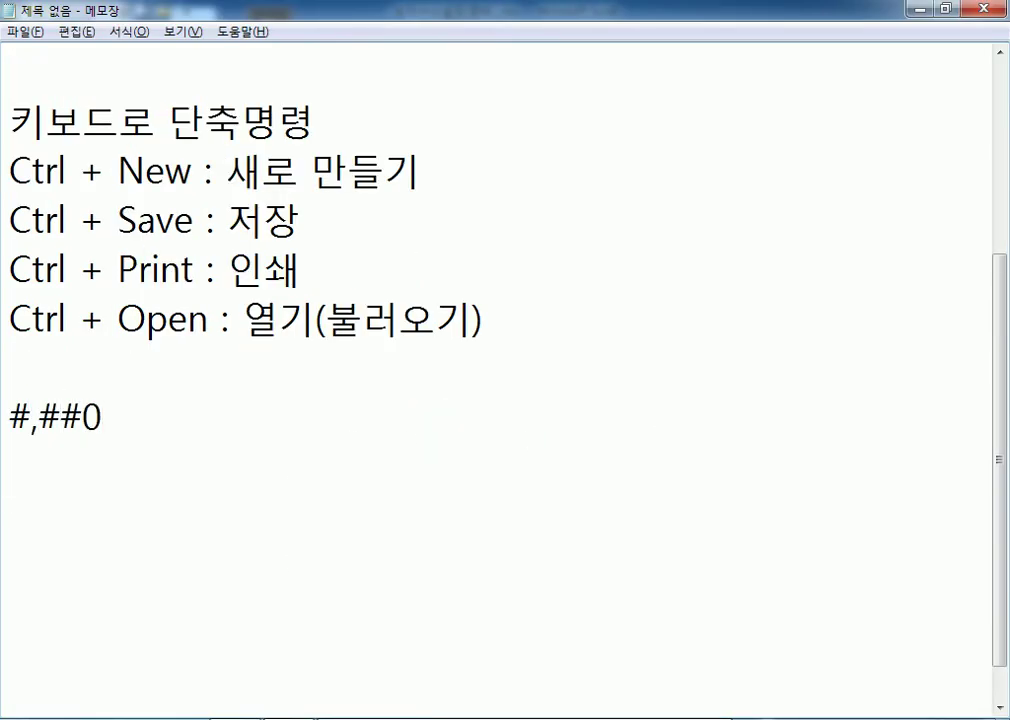
pyautogui.write('_-')
pyautogui.moveTo(118, 420); pyautogui.dragTo(134, 425)
pyautogui.moveTo(102, 420); pyautogui.dragTo(146, 424)
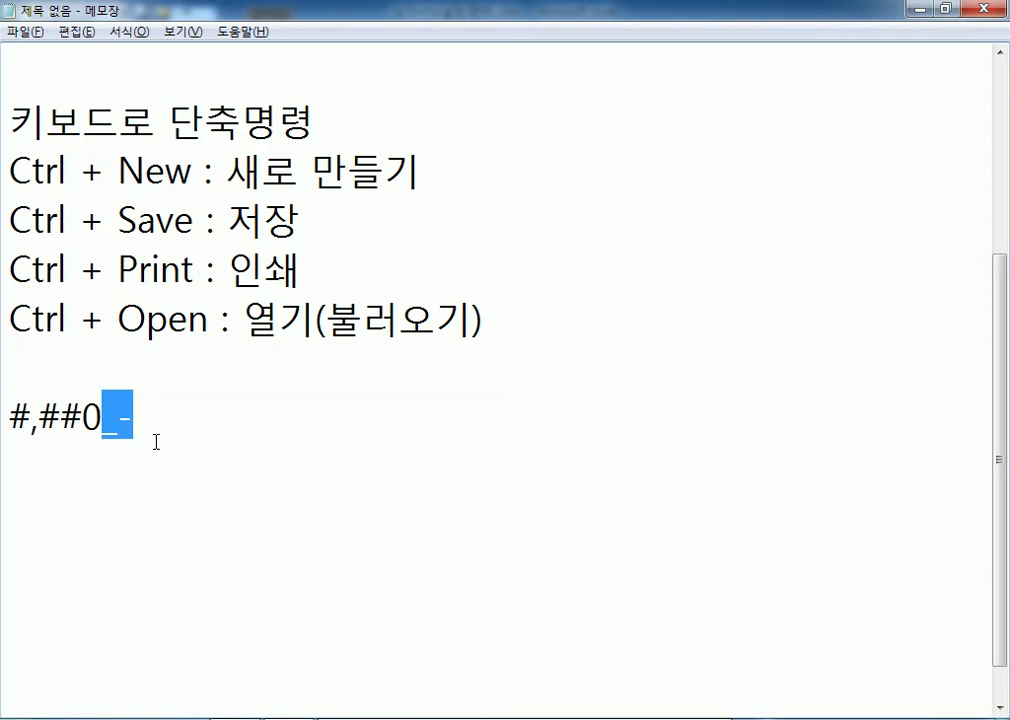
# Prefix the Notepad code with -_ to make -_#,##0_-, then return to Excel.
pyautogui.scroll(-1, 165, 460)
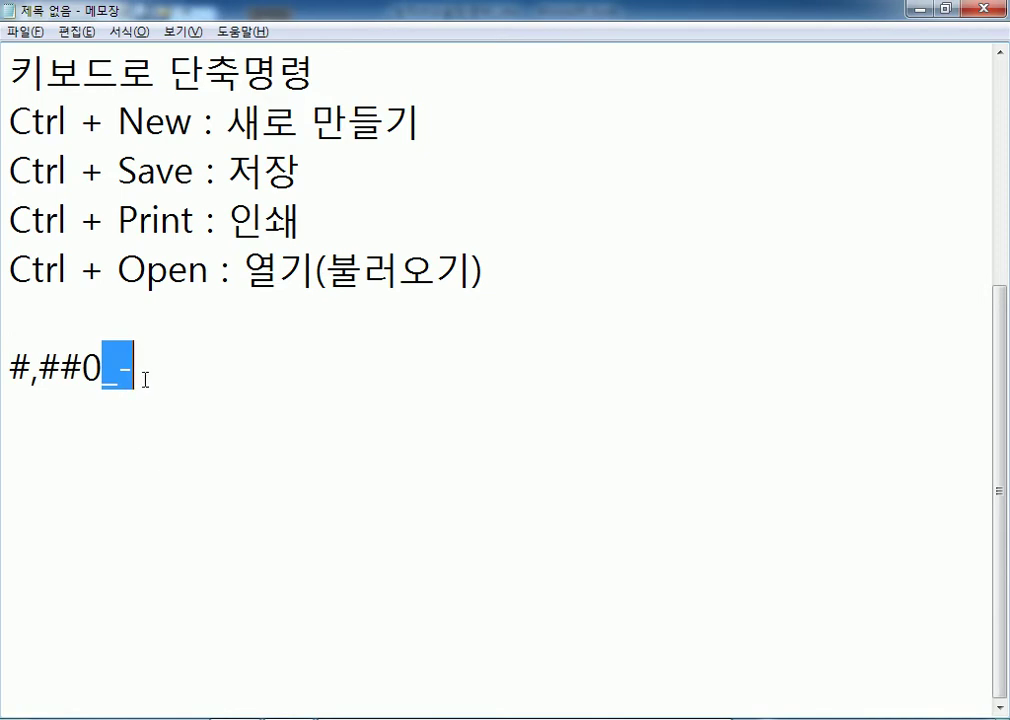
pyautogui.press('Home')
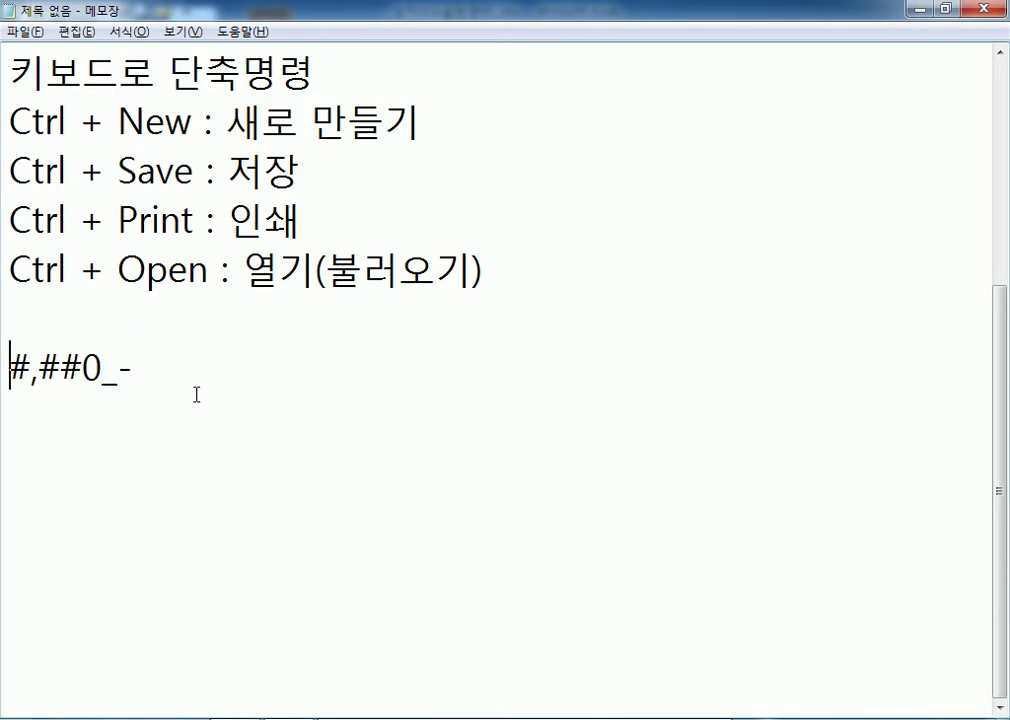
pyautogui.write('-_')
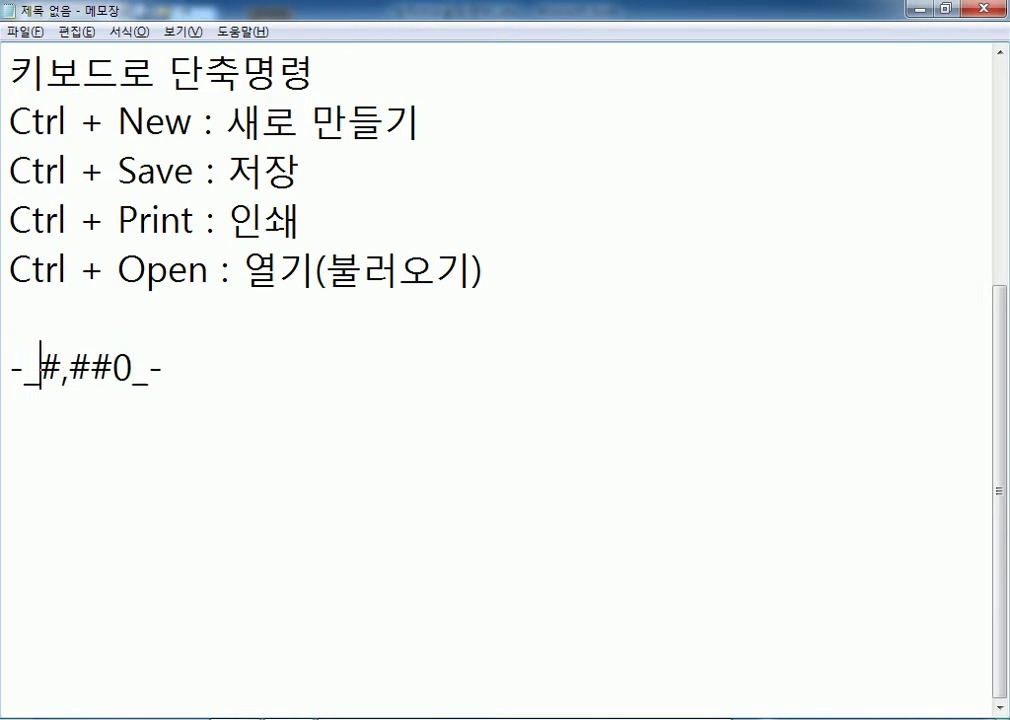
pyautogui.moveTo(12, 371); pyautogui.dragTo(40, 374)
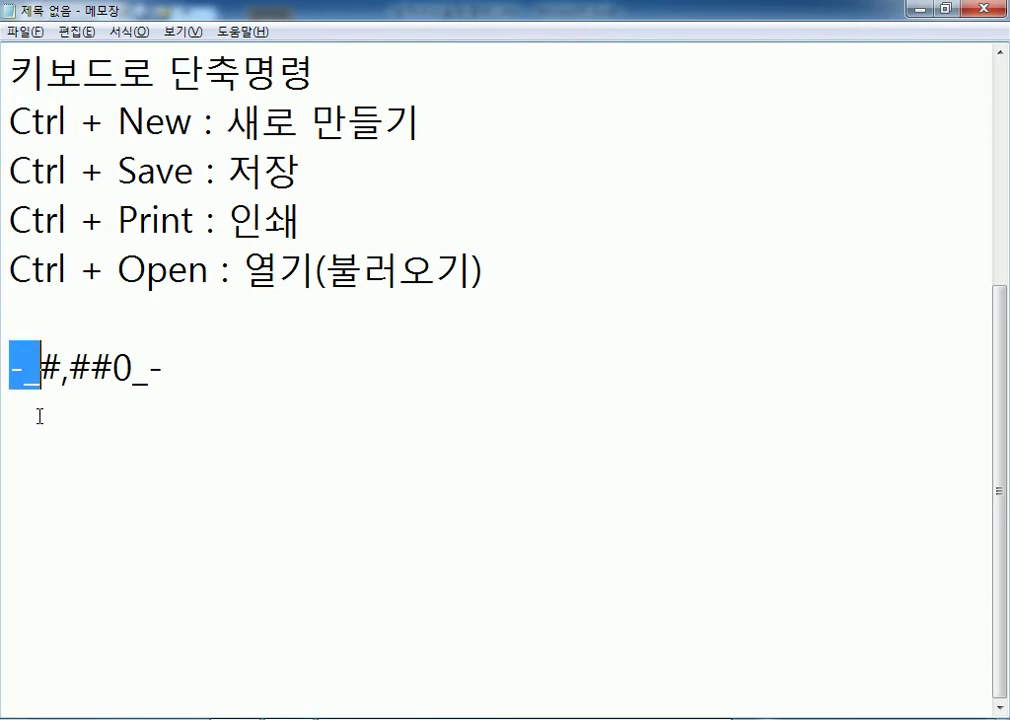
pyautogui.hotkey('alt', 'Tab')
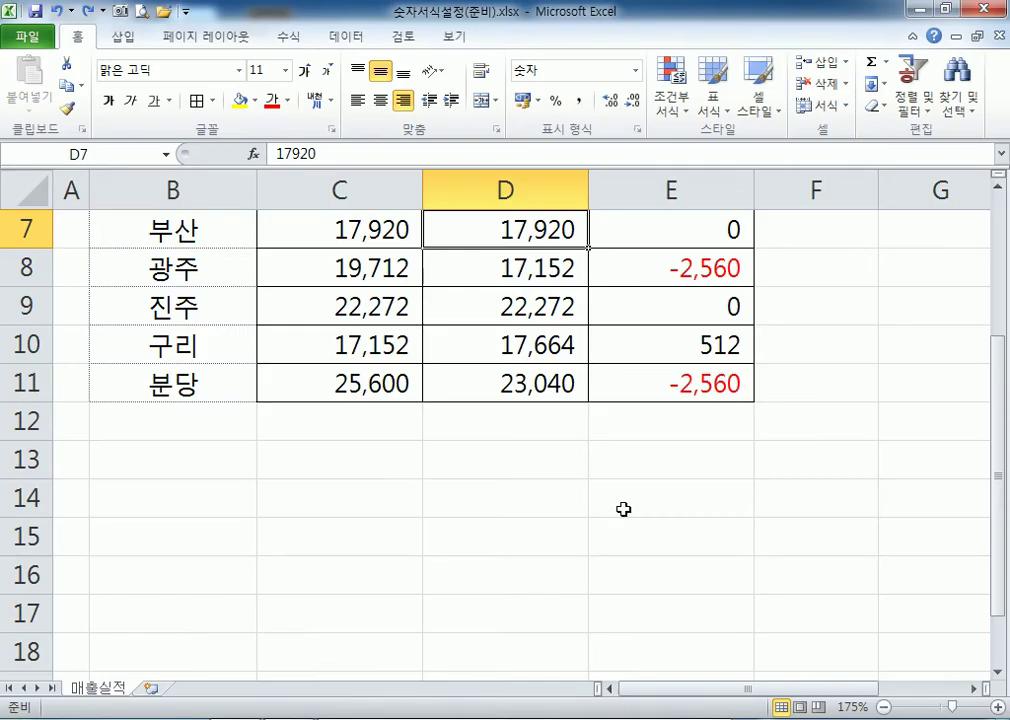
pyautogui.moveTo(340, 231); pyautogui.dragTo(647, 388)
pyautogui.click(356, 101)
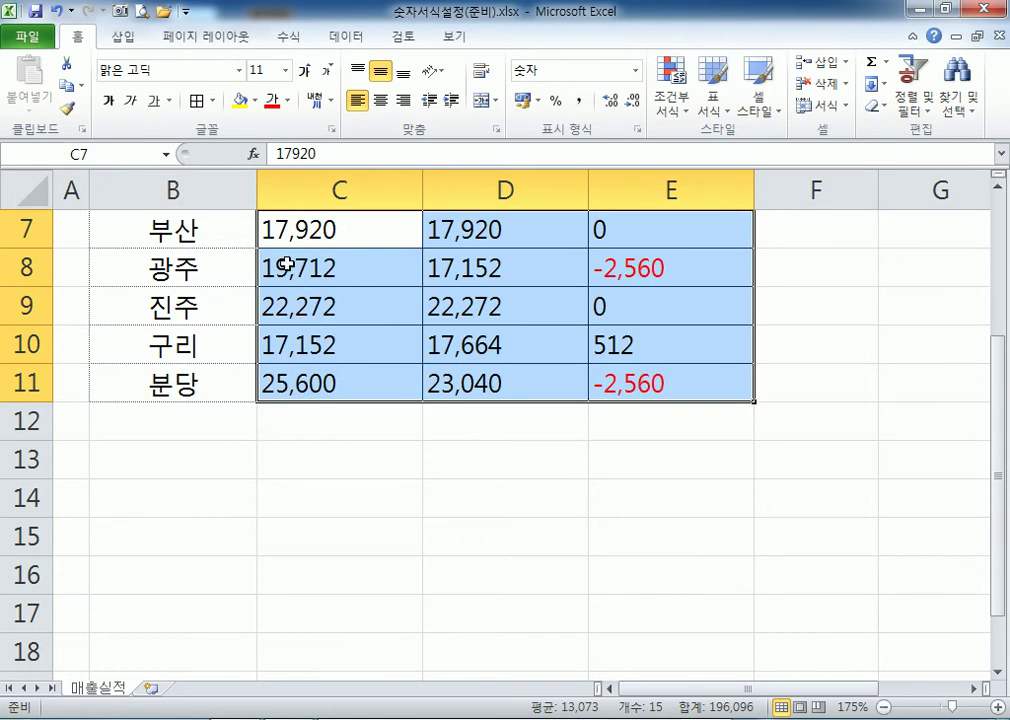
pyautogui.click(403, 100)
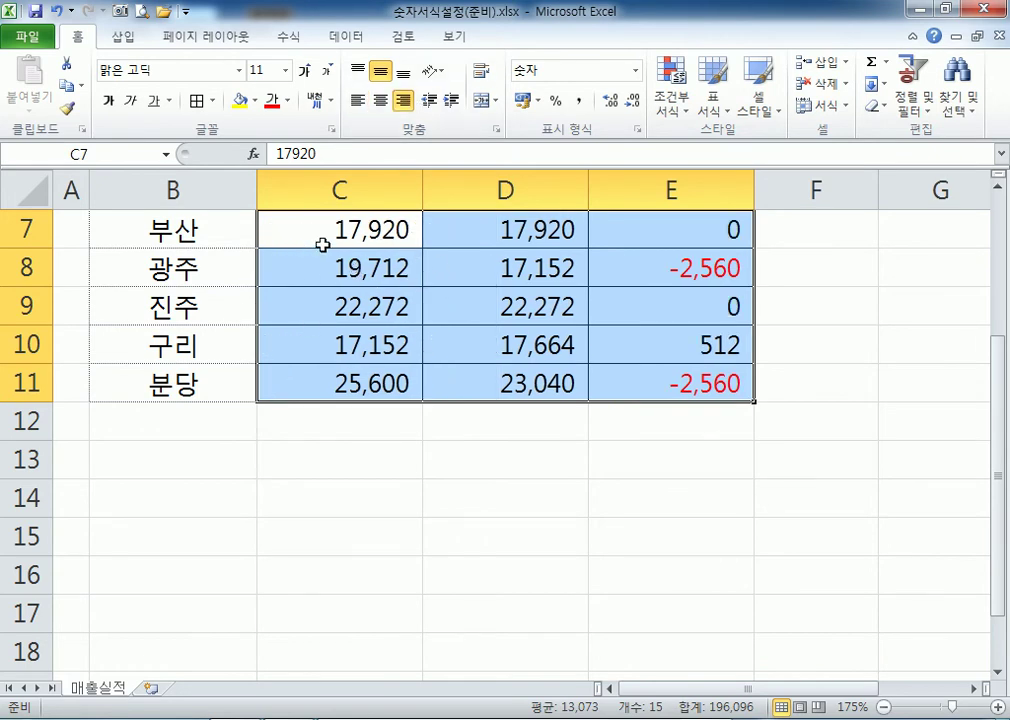
pyautogui.click(357, 100)
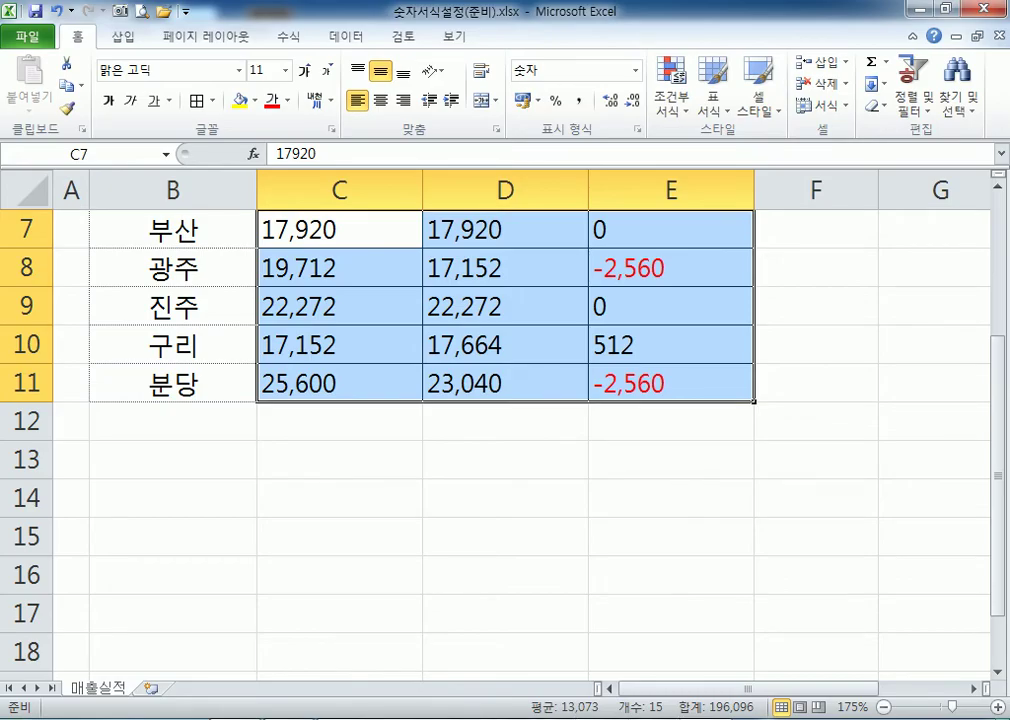
pyautogui.hotkey('alt', 'Tab')
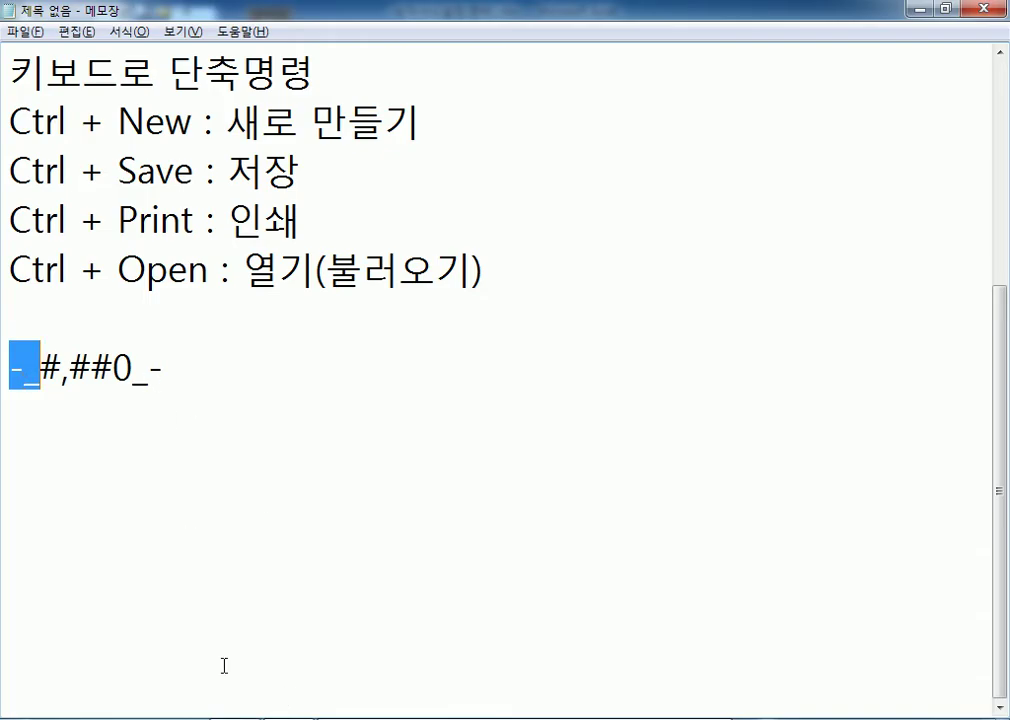
pyautogui.hotkey('alt', 'Tab')
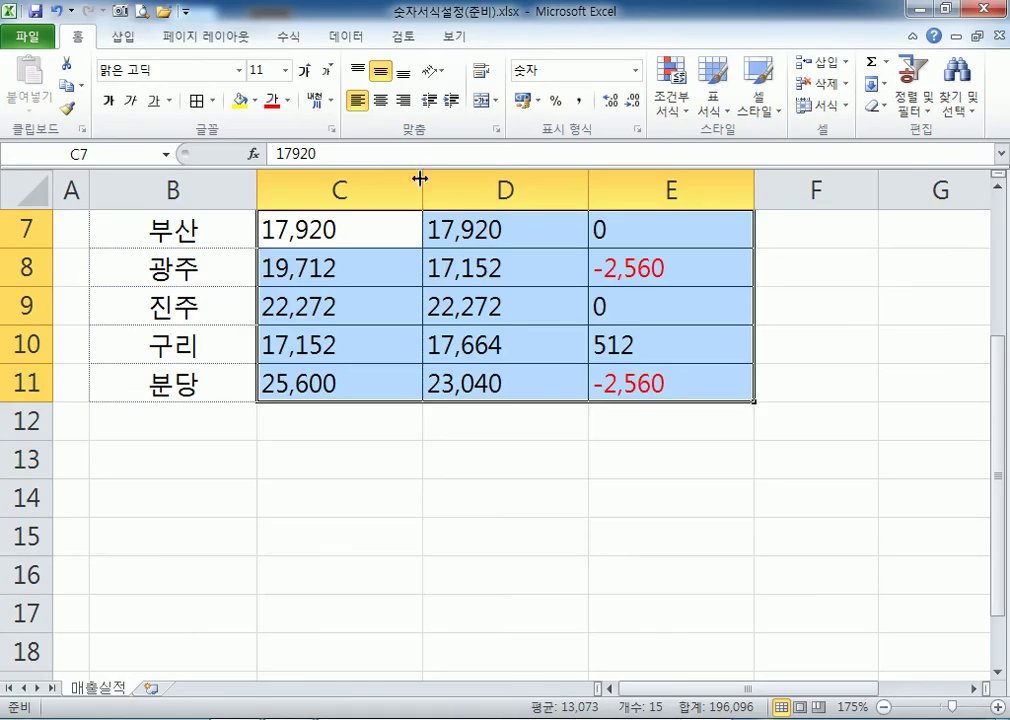
pyautogui.click(404, 102)
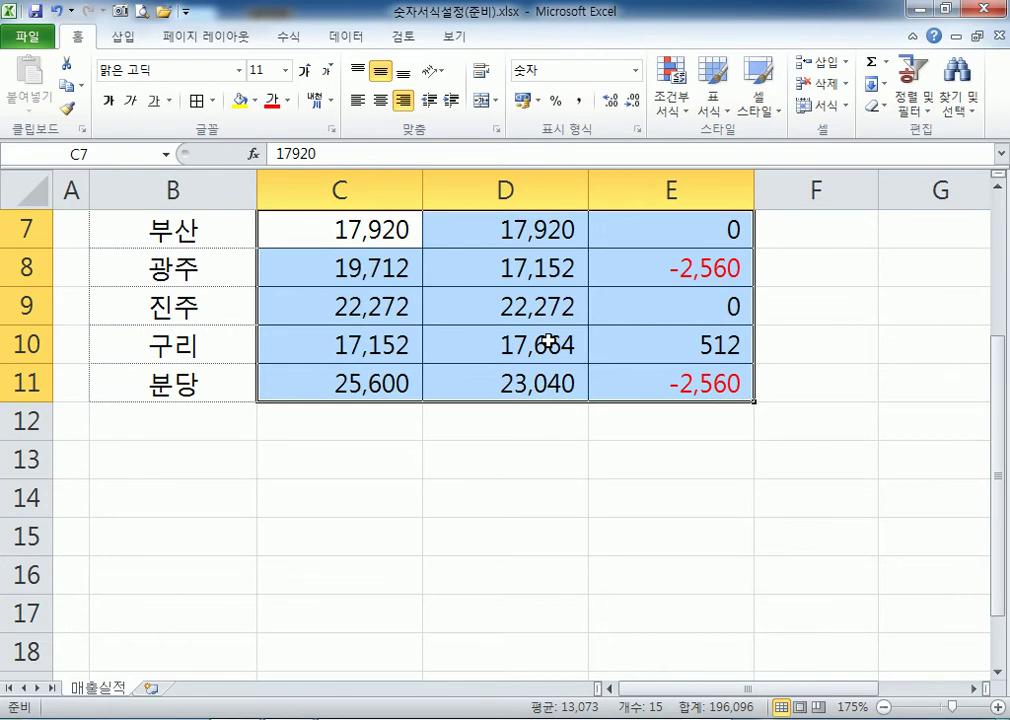
pyautogui.hotkey('alt', 'h')
pyautogui.press('a')
pyautogui.press('l')
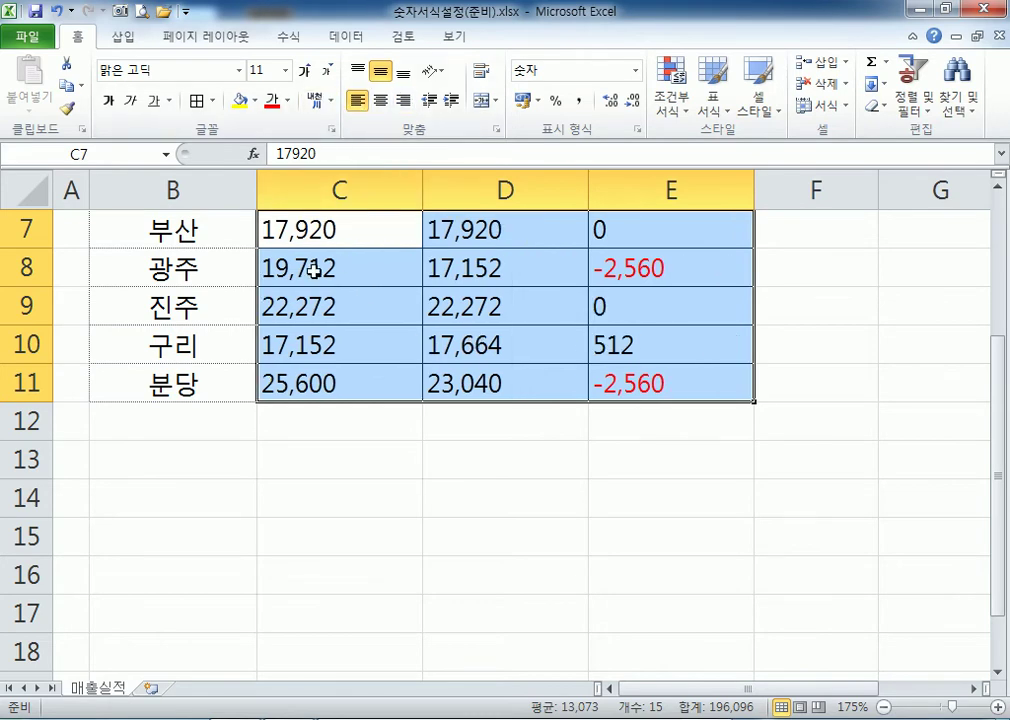
pyautogui.click(403, 100)
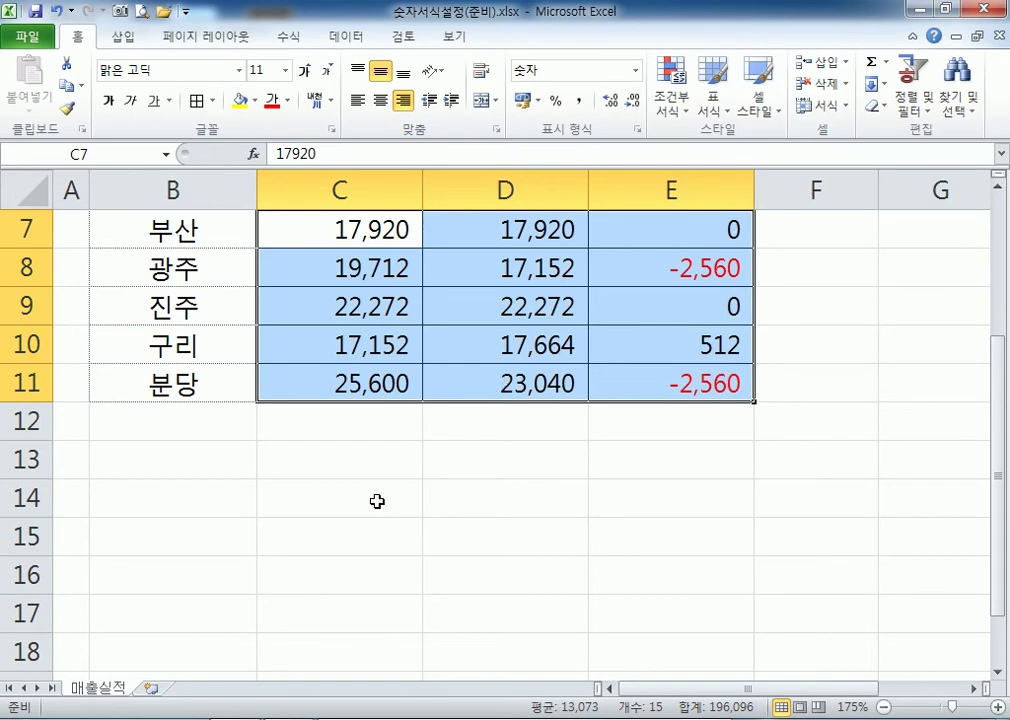
pyautogui.click(403, 100)
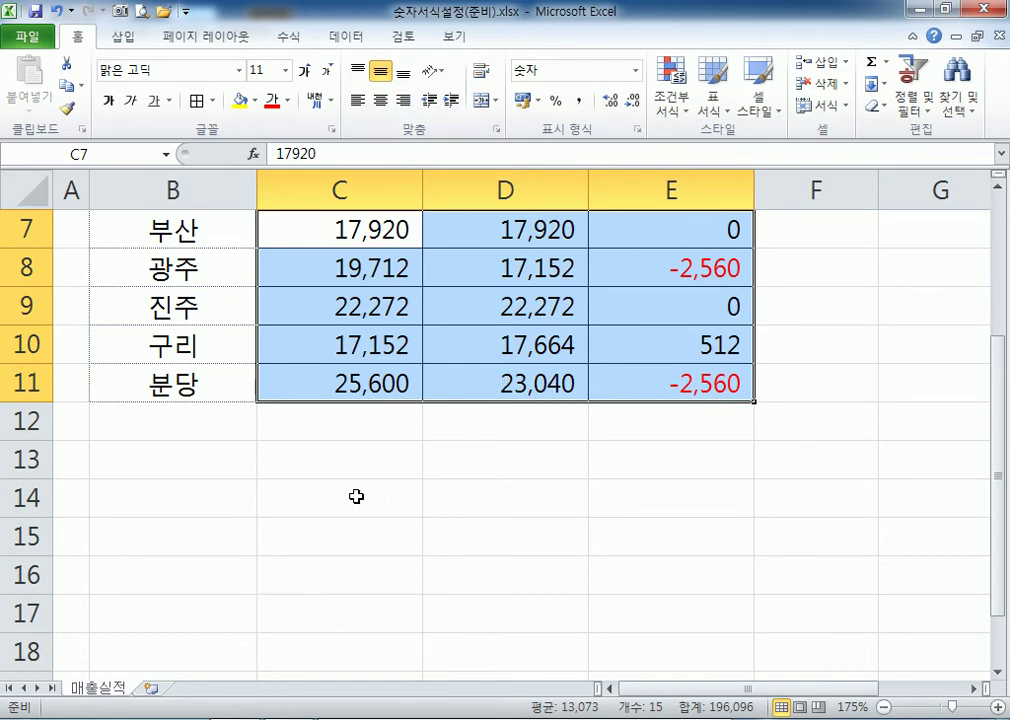
pyautogui.click(380, 101)
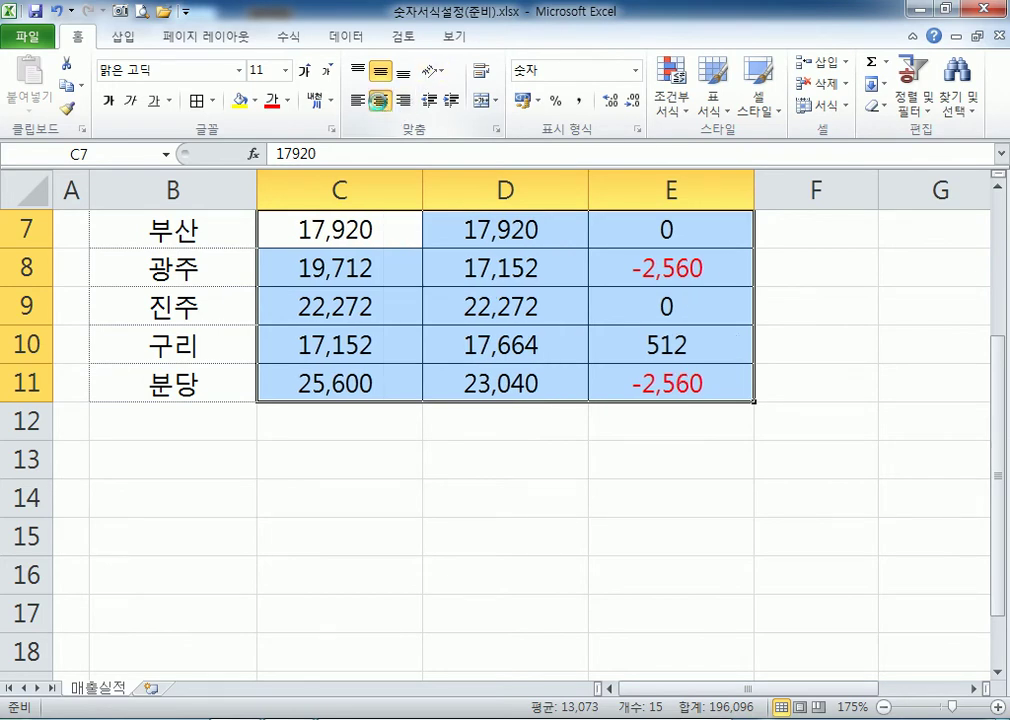
pyautogui.click(380, 101)
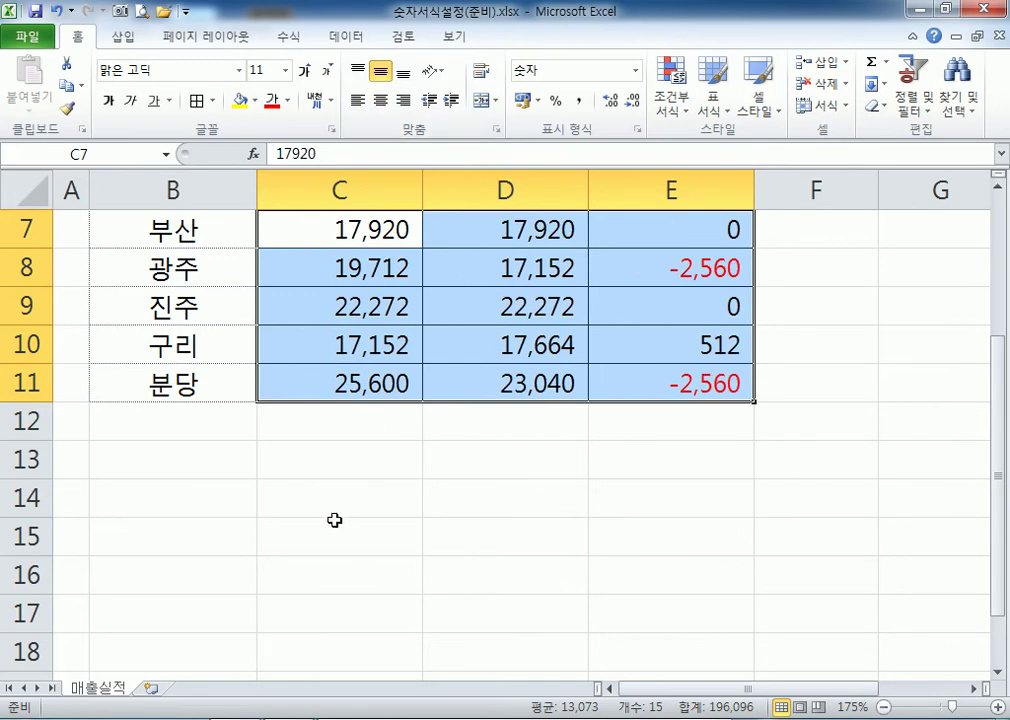
pyautogui.scroll(2, 207, 383)
pyautogui.moveTo(203, 412); pyautogui.dragTo(190, 662)
pyautogui.click(190, 658)
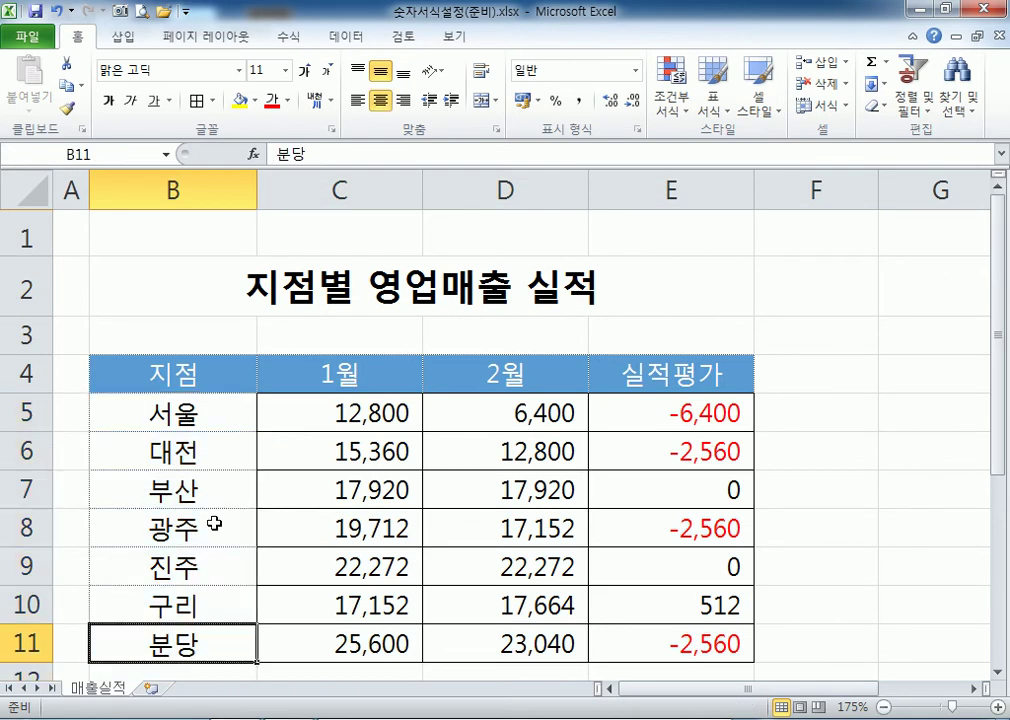
pyautogui.moveTo(207, 417); pyautogui.dragTo(205, 638)
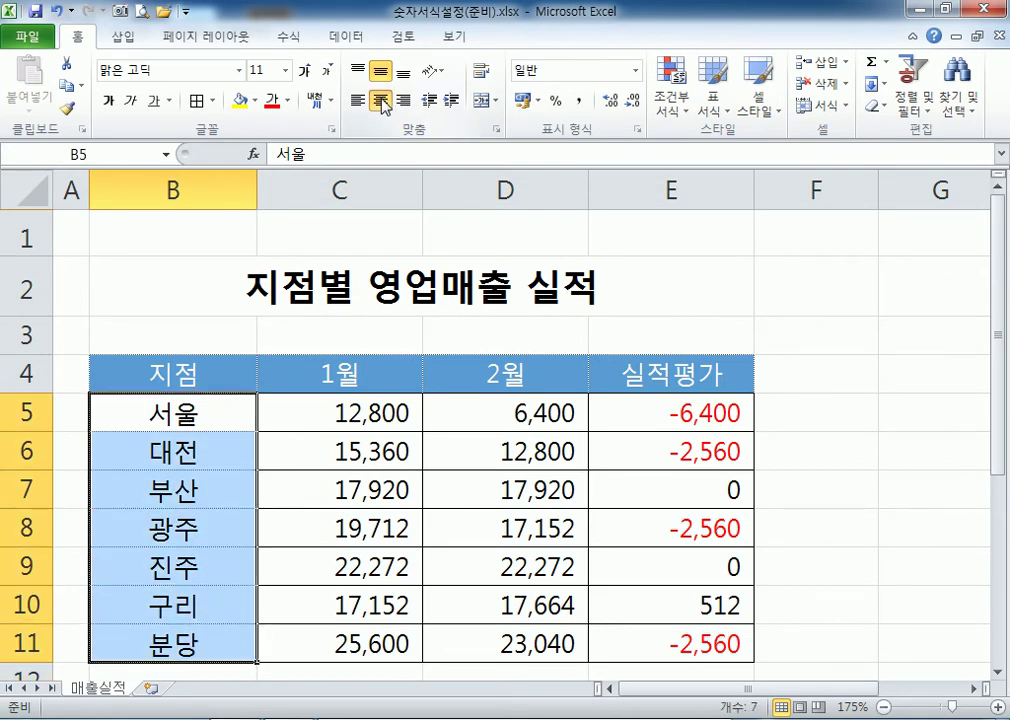
pyautogui.click(428, 101)
pyautogui.scroll(-1, 128, 492)
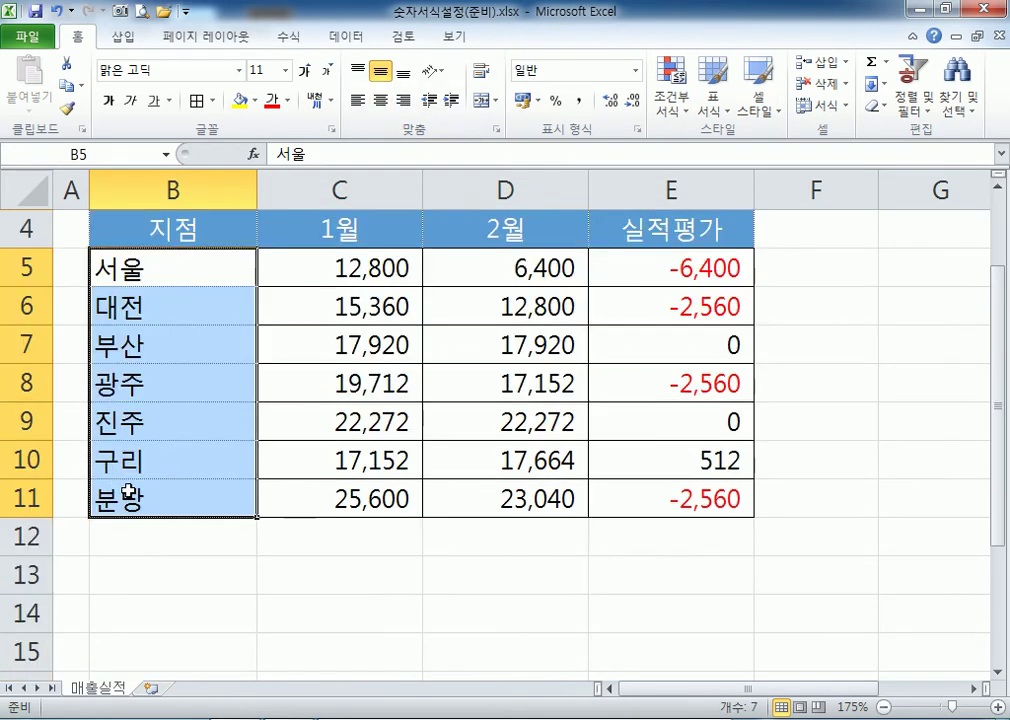
pyautogui.click(381, 102)
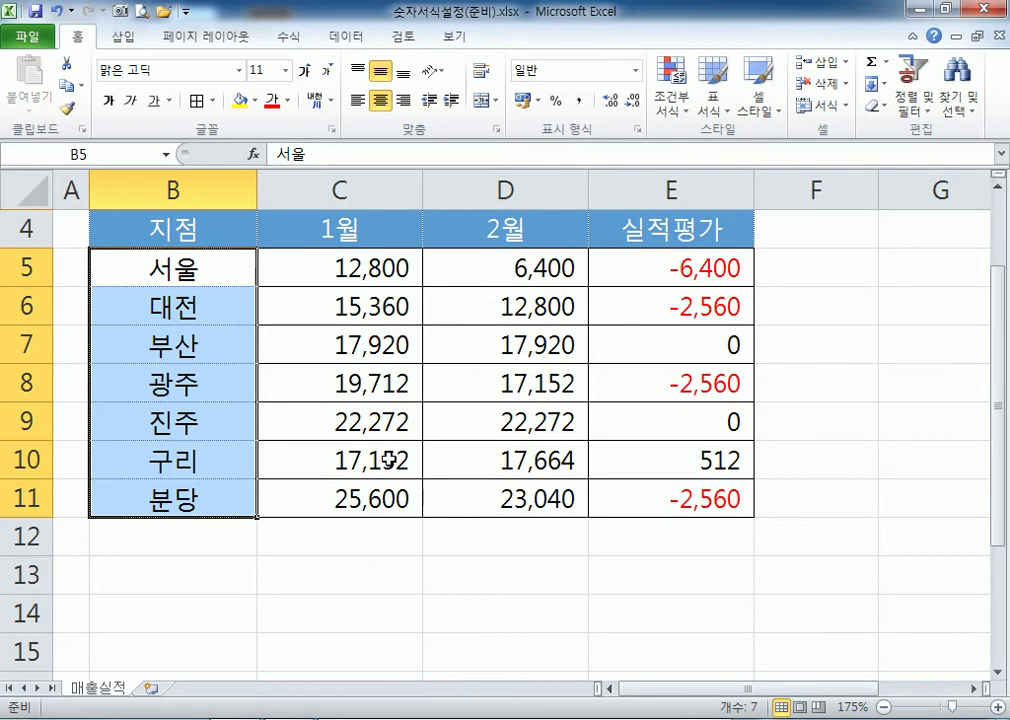
pyautogui.click(226, 383)
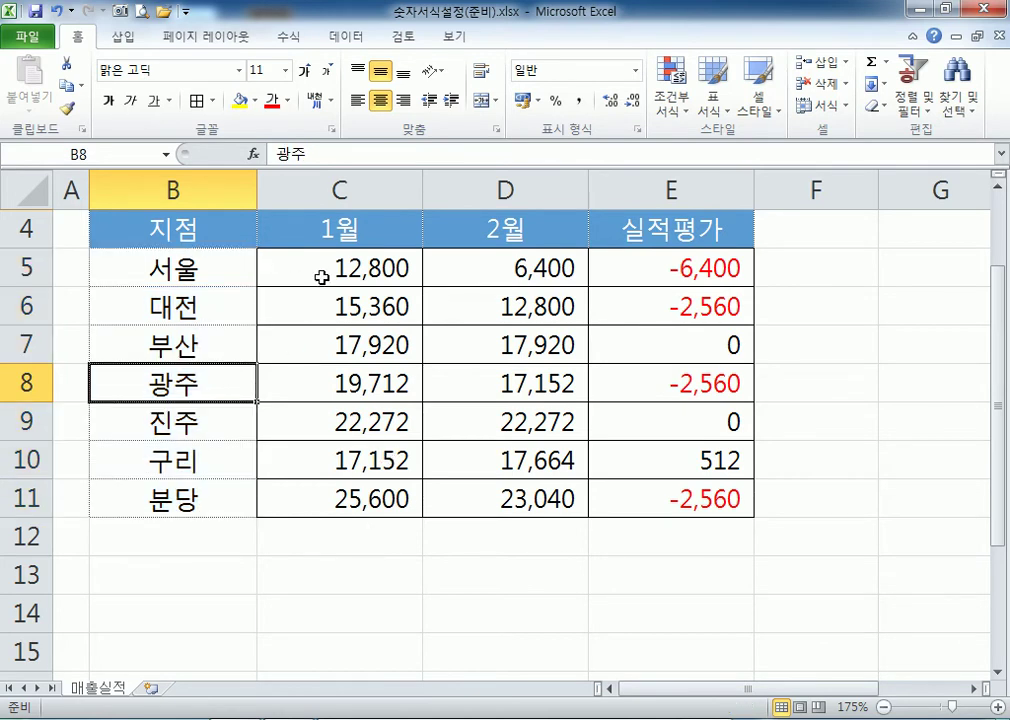
pyautogui.click(164, 13)
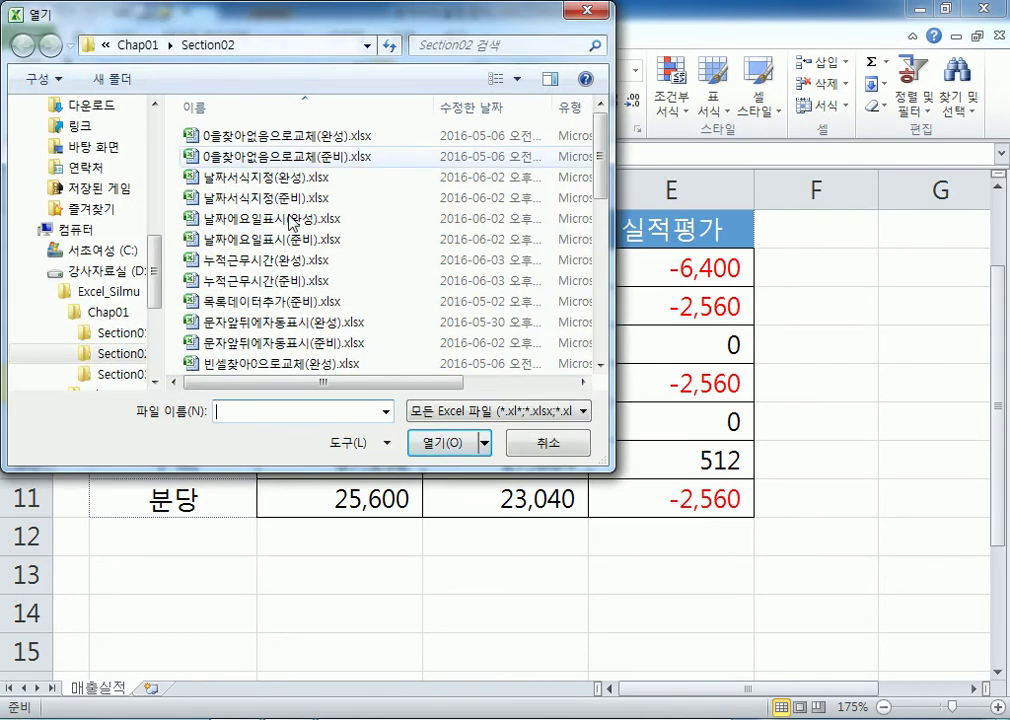
pyautogui.click(548, 442)
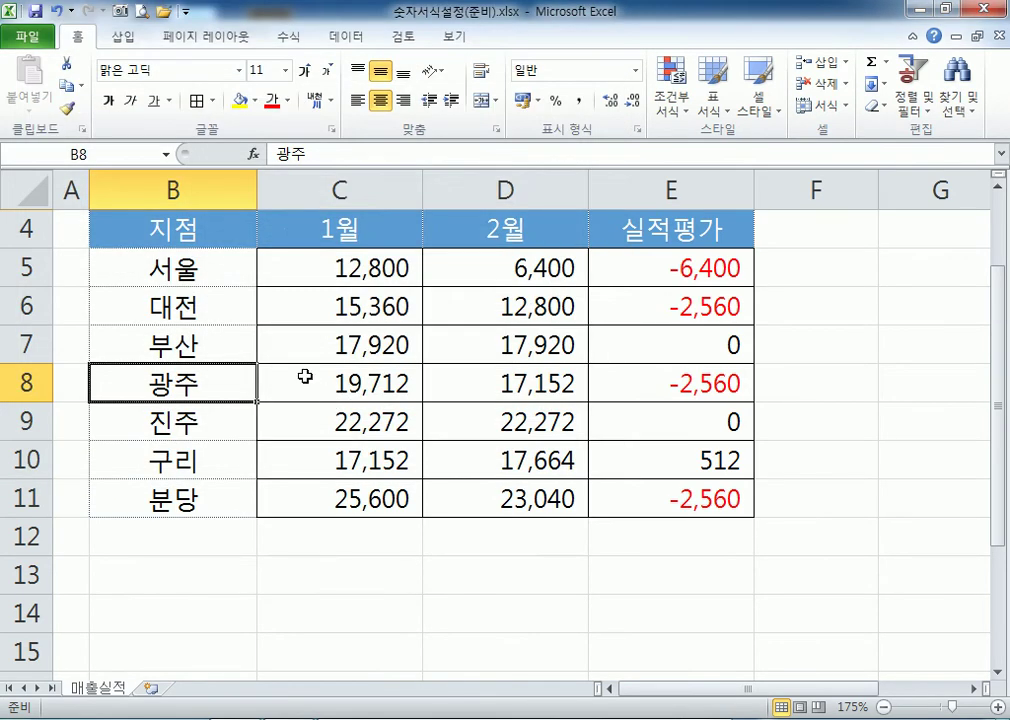
# Add 원 to C5:E11's custom format, making #,##0원_ ;[빨강]-#,##0원.
pyautogui.moveTo(311, 262); pyautogui.dragTo(645, 497)
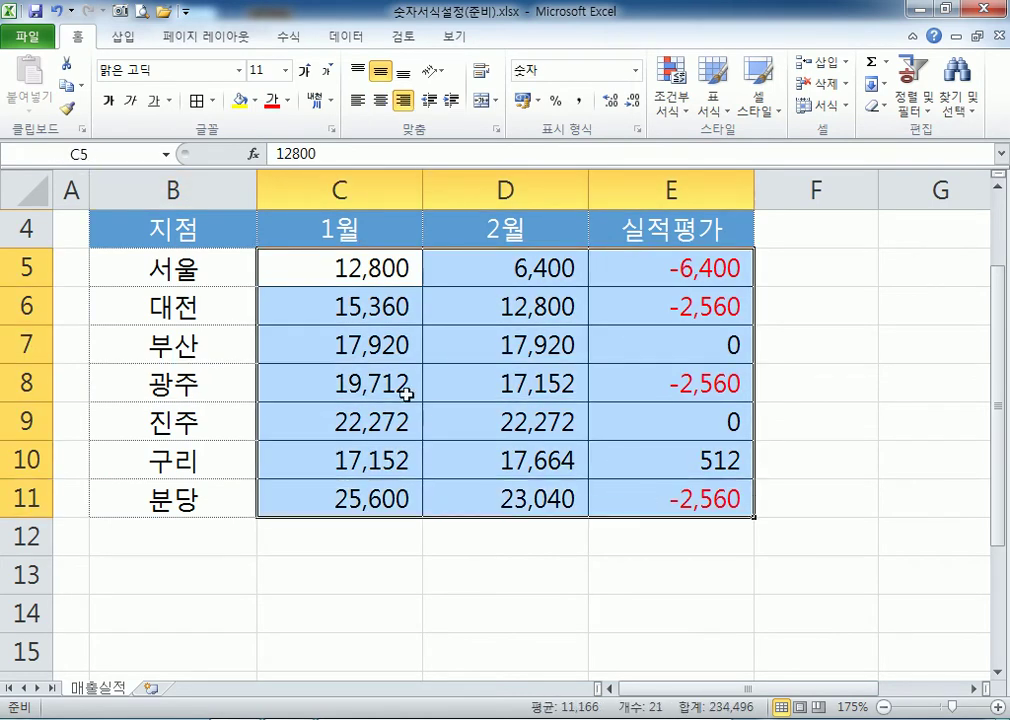
pyautogui.hotkey('ctrl', '1')
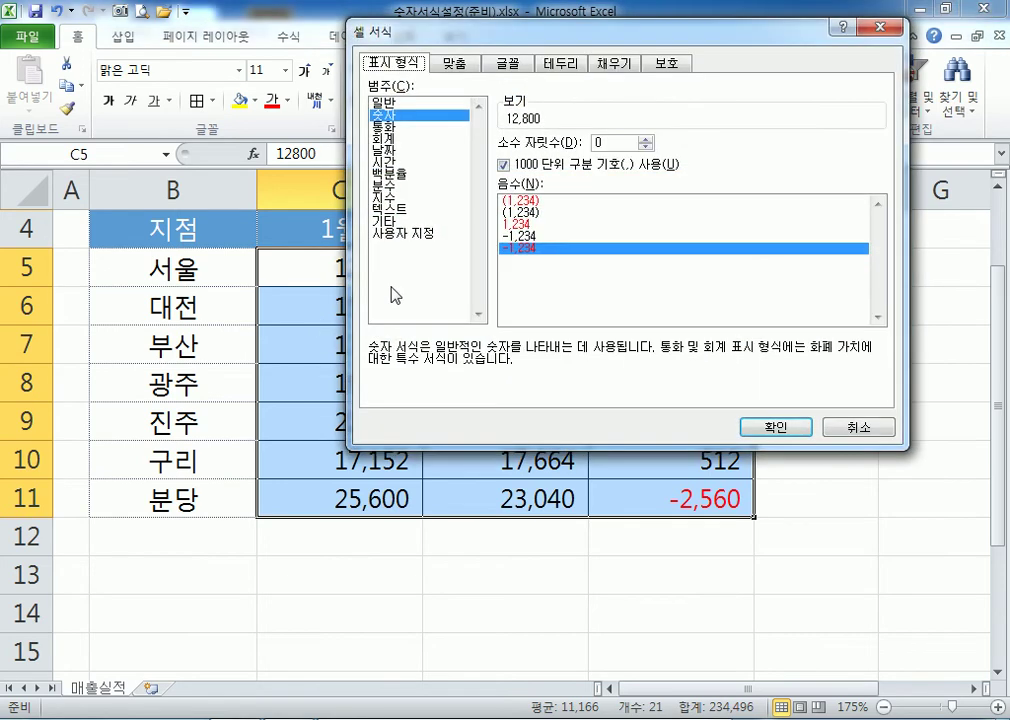
pyautogui.click(403, 233)
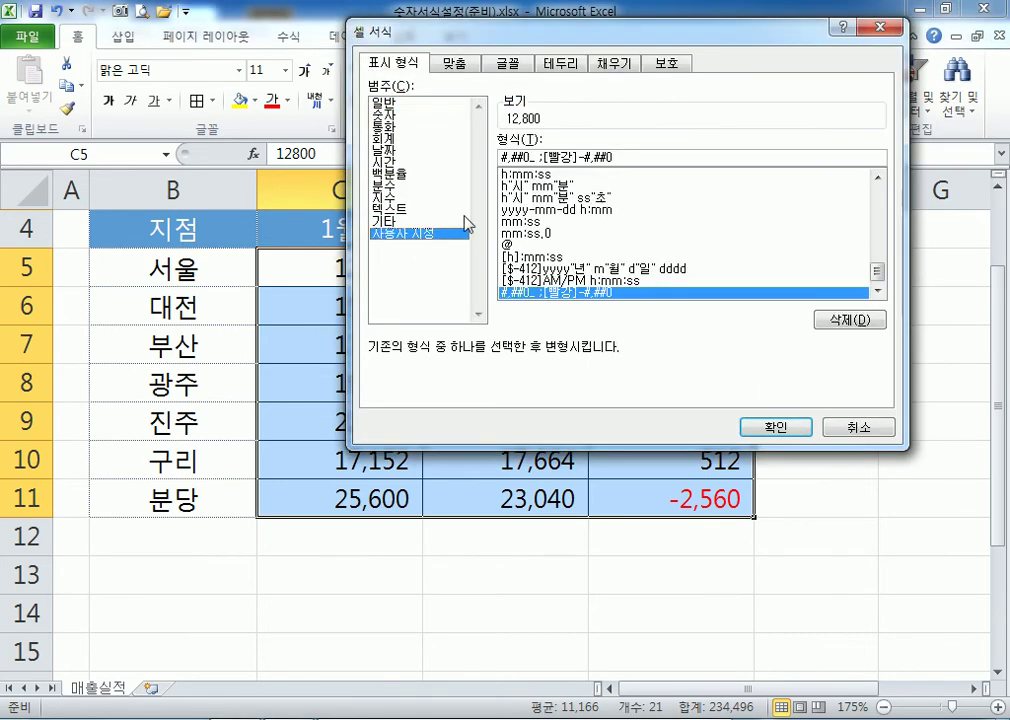
pyautogui.click(534, 157)
pyautogui.write('ㅇㅝㄴ')
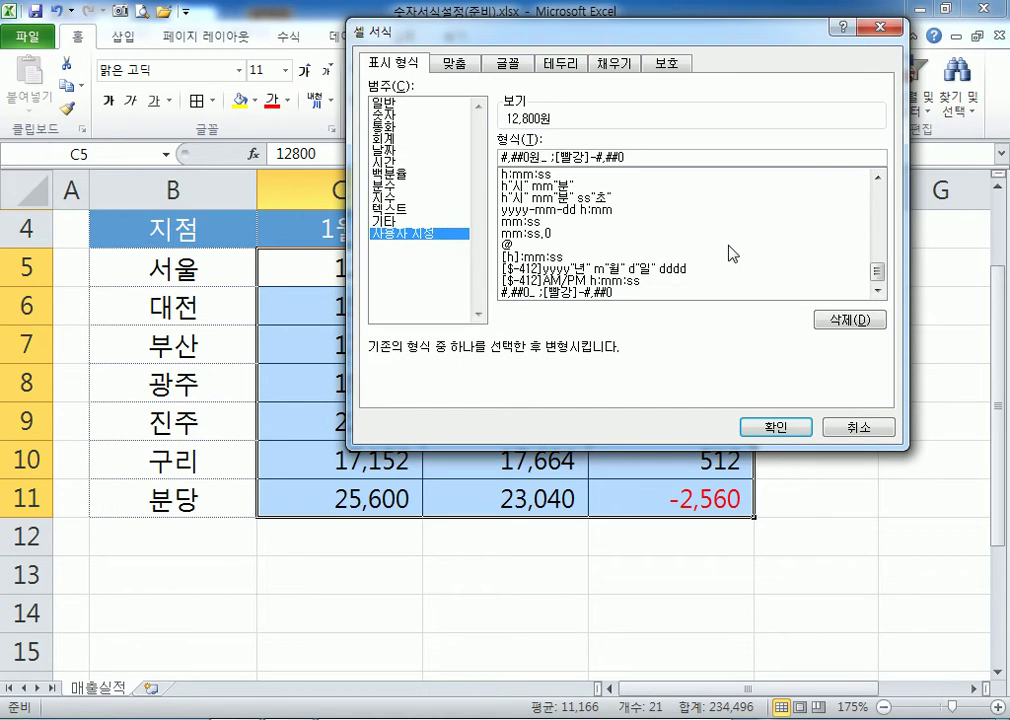
pyautogui.click(628, 157)
pyautogui.write('원')
pyautogui.press('Return')
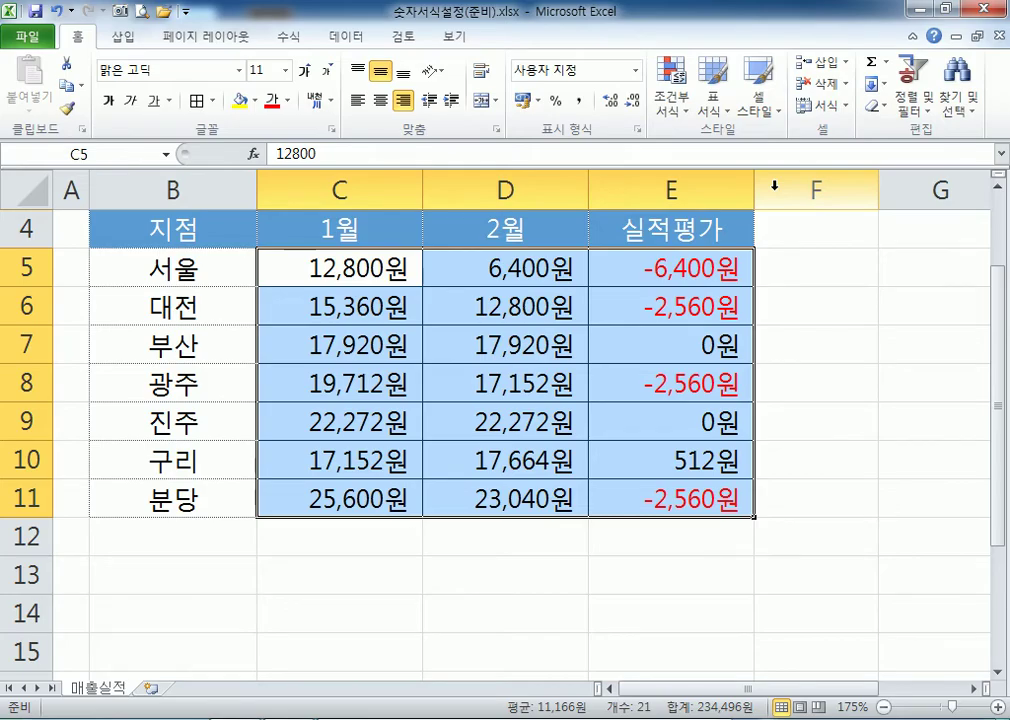
# Inspect C5's raw numeric value in edit mode without changing it.
pyautogui.hotkey('alt', 'Tab')
pyautogui.hotkey('alt', 'Tab')
pyautogui.click(300, 265)
pyautogui.press('F2')
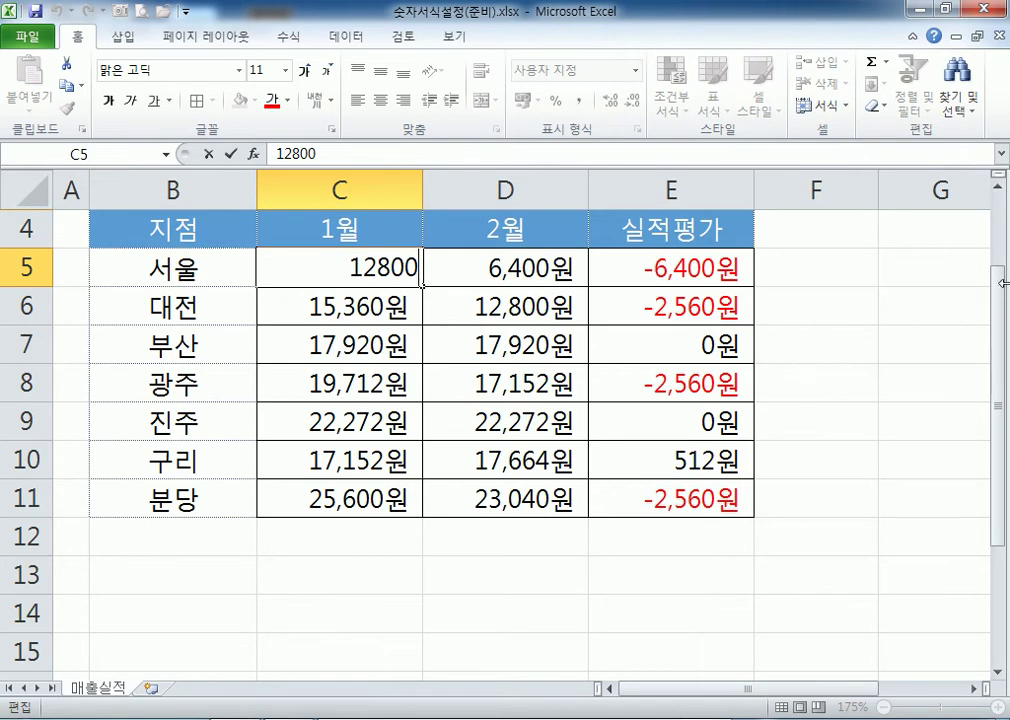
pyautogui.press('Return')
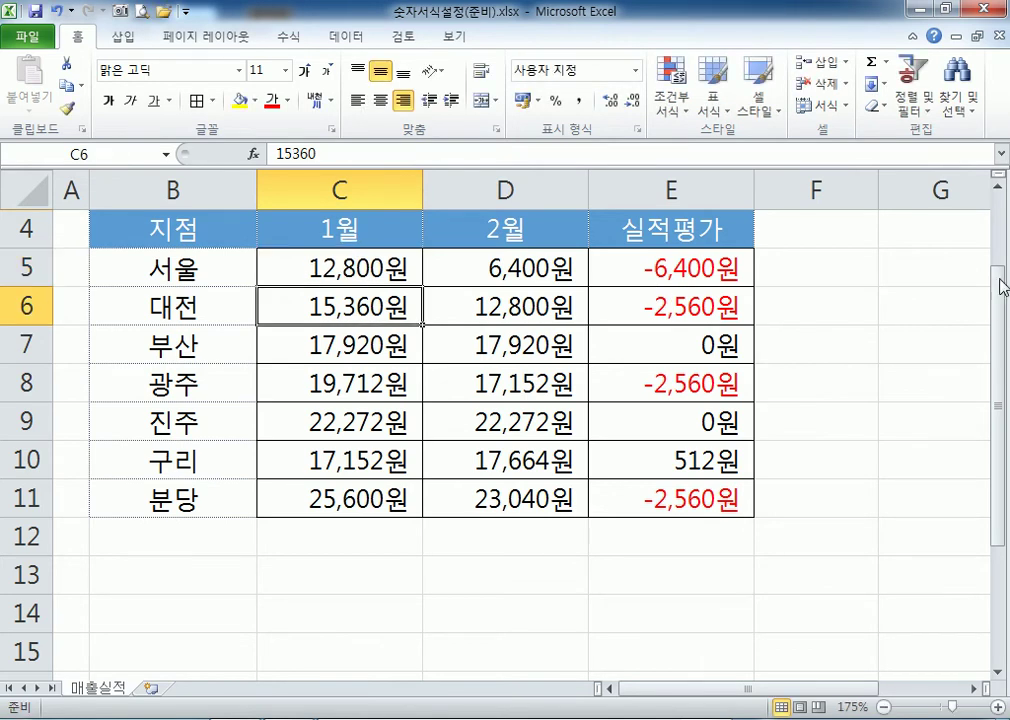
# Enter 15360원 as text in C6, then restore it to the number 15360.
pyautogui.write('15360원')
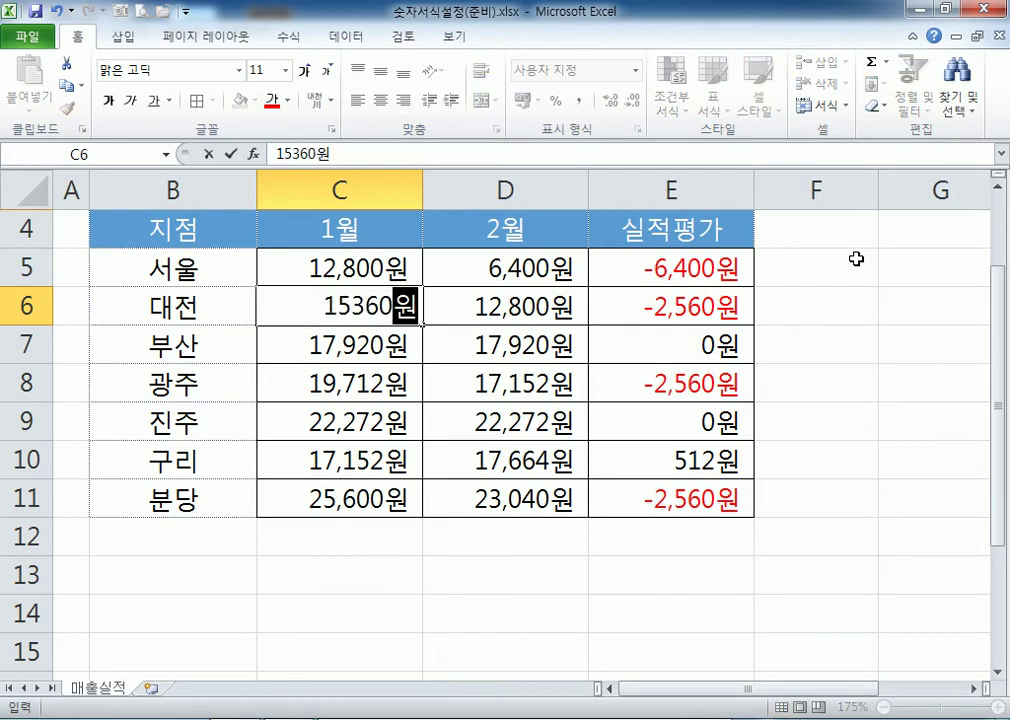
pyautogui.press('Return')
pyautogui.press('Up')
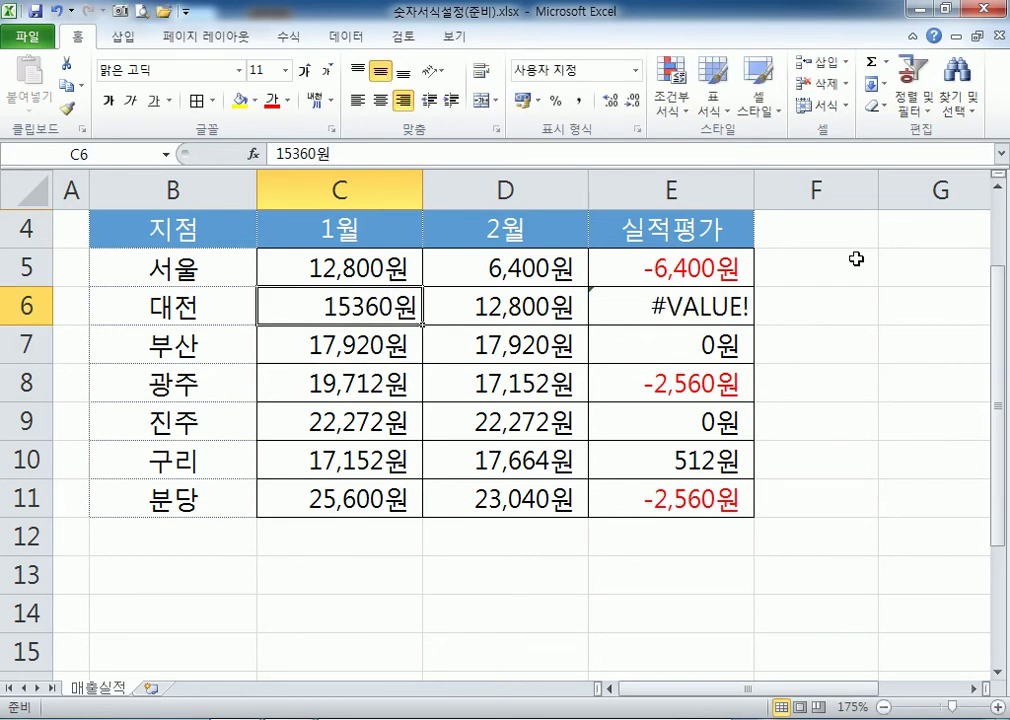
pyautogui.click(328, 152)
pyautogui.press('BackSpace')
pyautogui.hotkey('ctrl', 'Return')
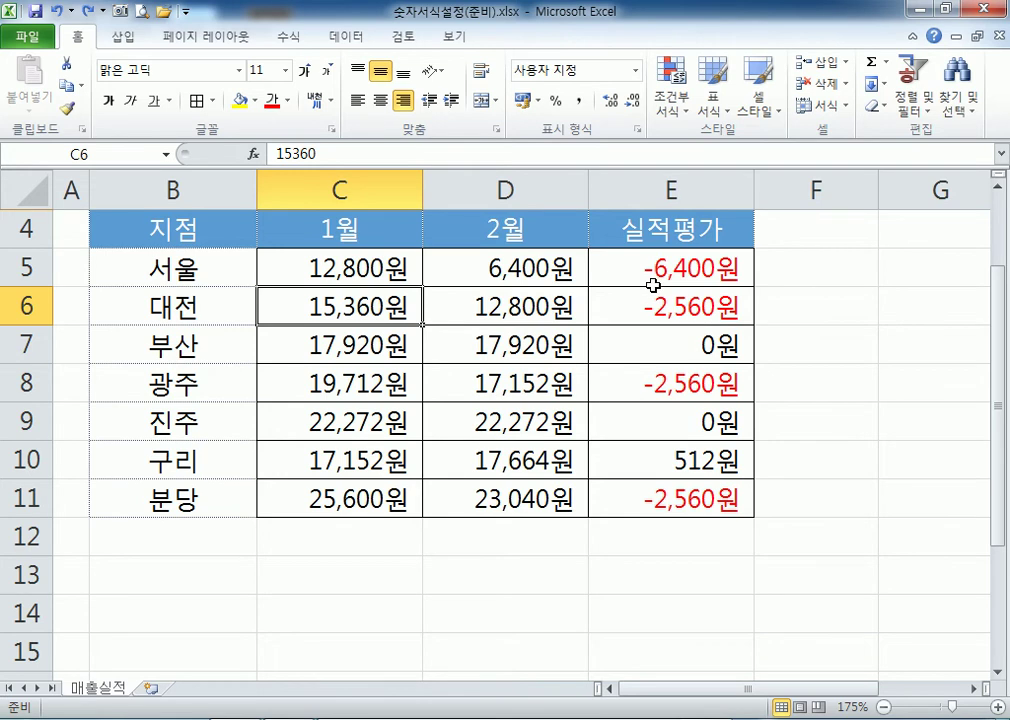
# Recommit =D5-C5 in E5 and enter =SUM(C5:C11) in C13.
pyautogui.click(728, 270)
pyautogui.doubleClick(726, 272)
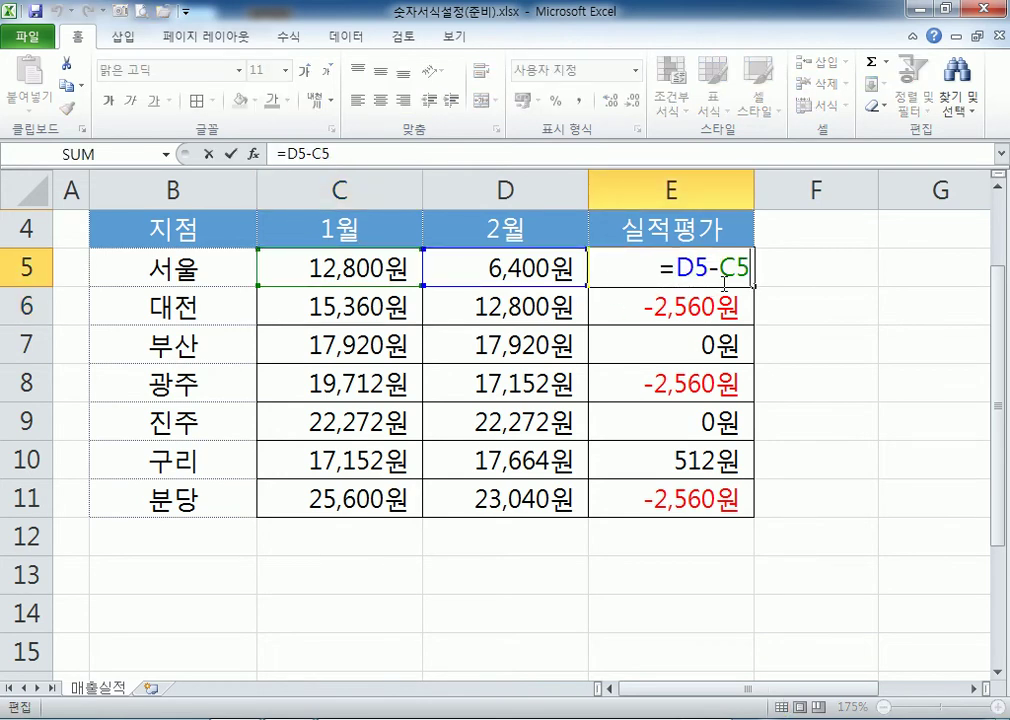
pyautogui.hotkey('ctrl', 'Return')
pyautogui.click(356, 575)
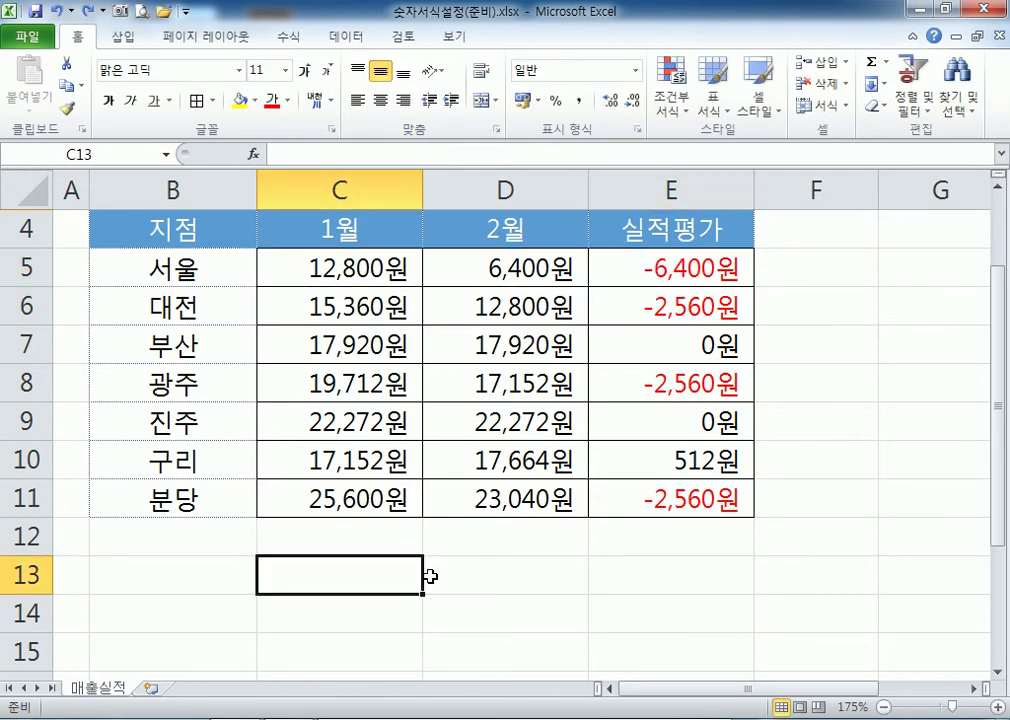
pyautogui.write('=SUM(')
pyautogui.moveTo(322, 262); pyautogui.dragTo(334, 510)
pyautogui.press('Return')
pyautogui.click(361, 570)
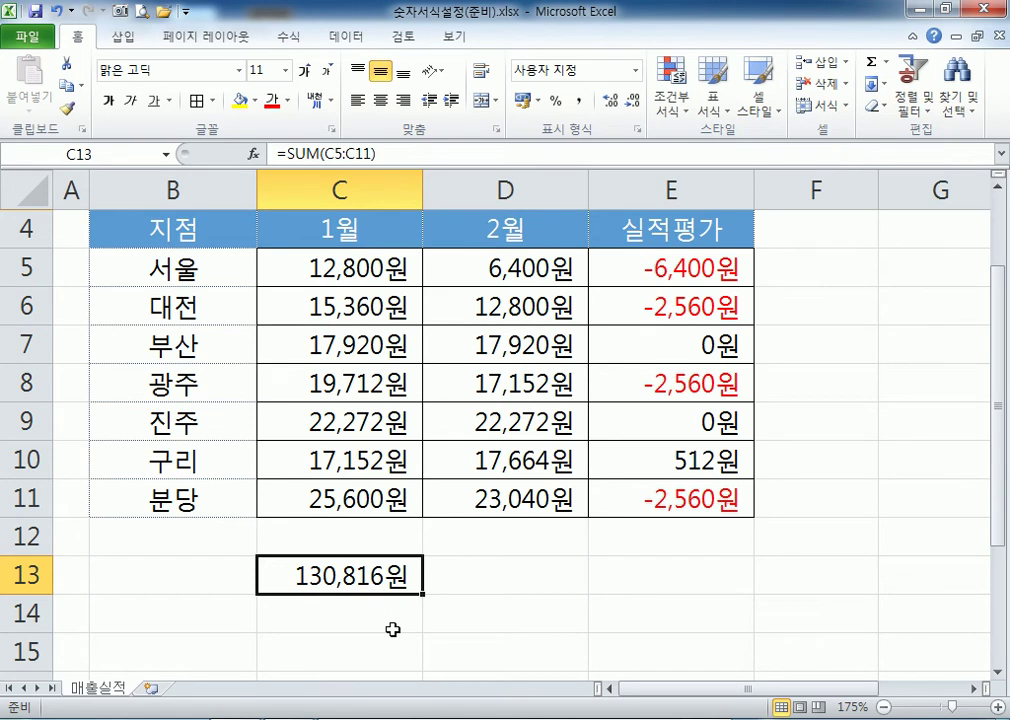
# Enter 12800원 as text in C5 to test the calculations.
pyautogui.doubleClick(381, 265)
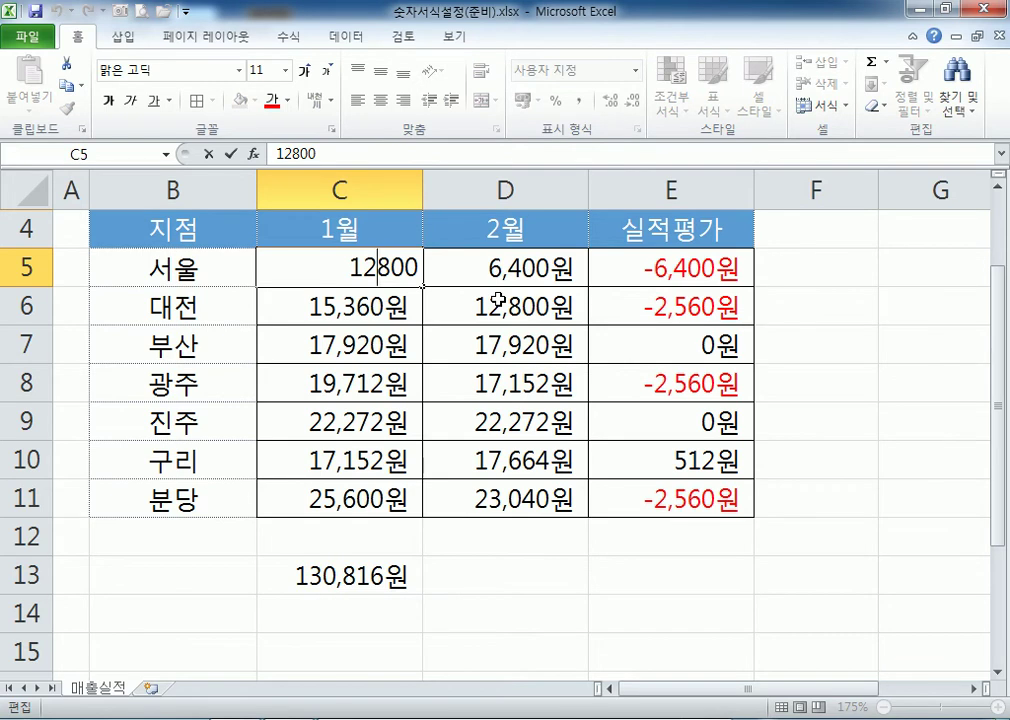
pyautogui.write('DNJS')
pyautogui.press('Return')
pyautogui.press('Up')
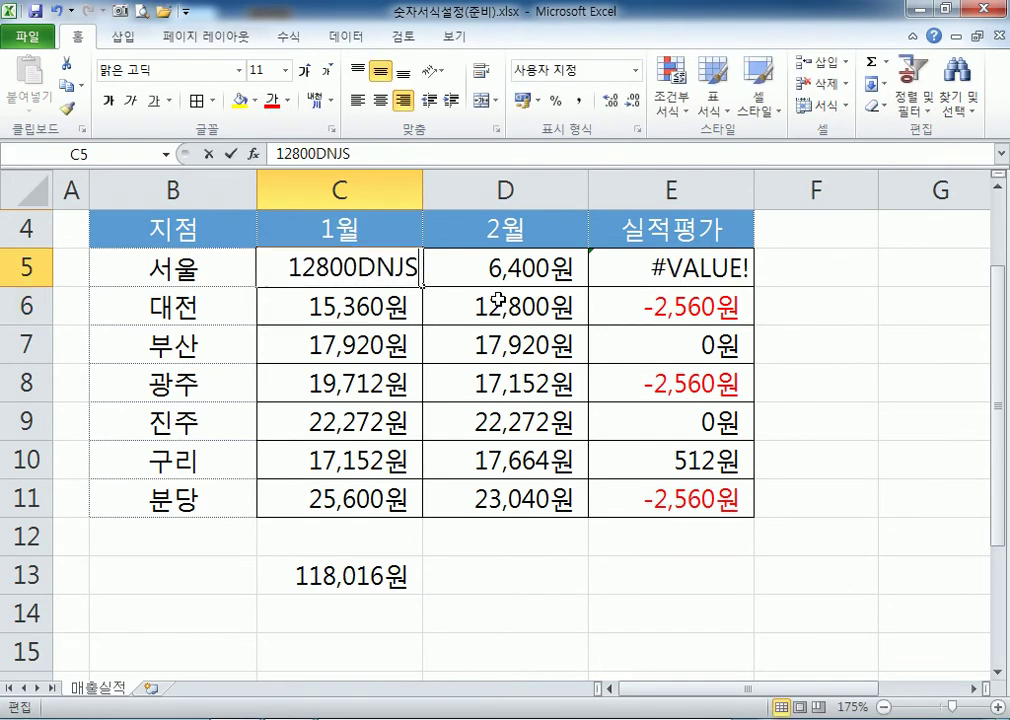
pyautogui.press('F2')
pyautogui.press('BackSpace')
pyautogui.press('BackSpace')
pyautogui.press('BackSpace')
pyautogui.press('BackSpace')
pyautogui.write('원')
pyautogui.press('Return')
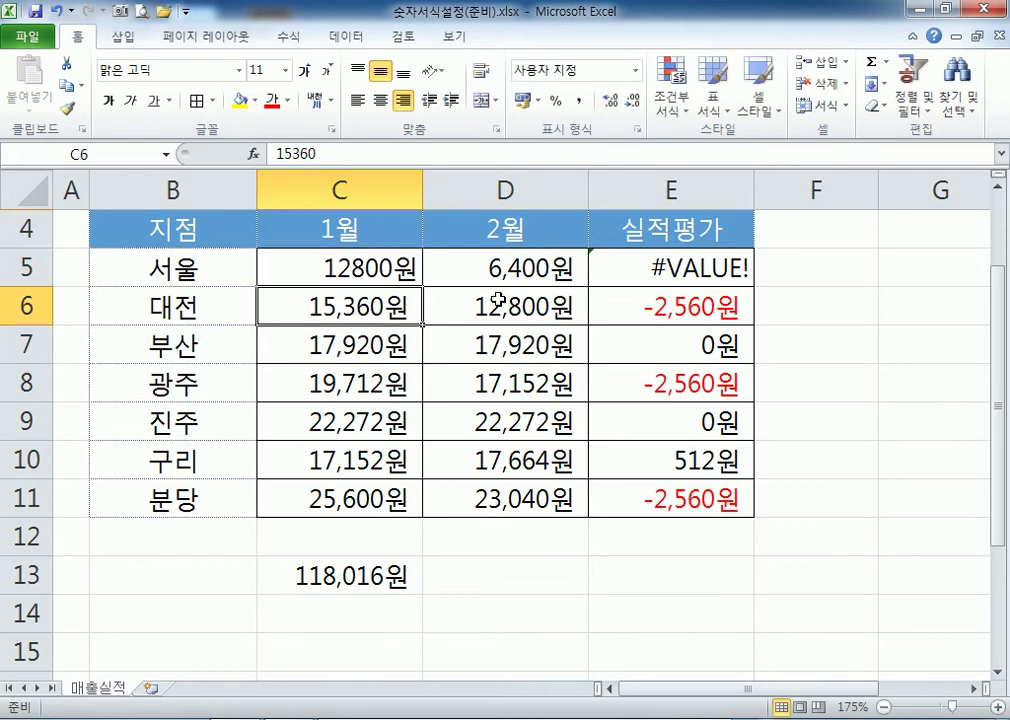
# Check E5, C5 and the C13 SUM range after the text entry.
pyautogui.click(700, 265)
pyautogui.click(345, 266)
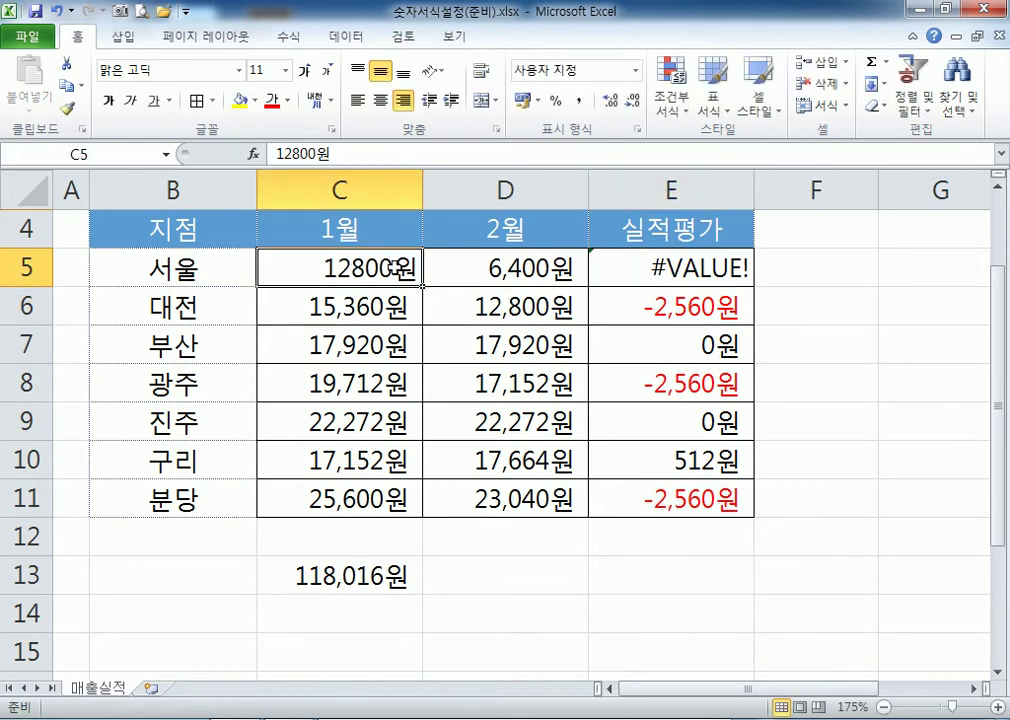
pyautogui.click(358, 576)
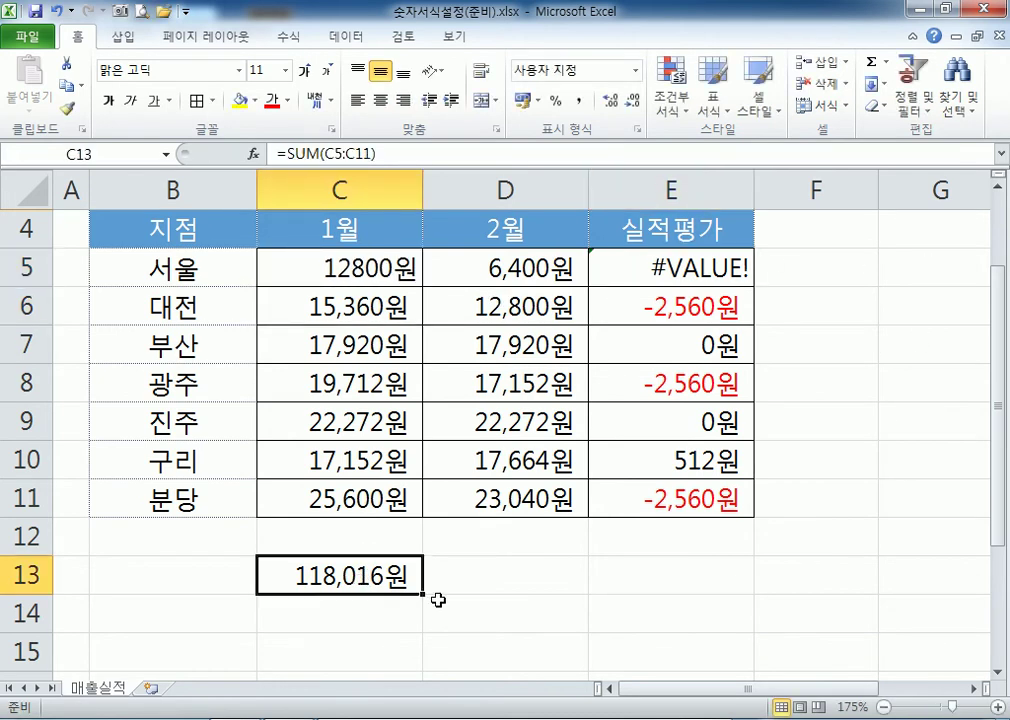
pyautogui.press('F2')
pyautogui.click(372, 267)
# Restore C5 to the plain number 12800 so it totals again.
pyautogui.press('F2')
pyautogui.press('BackSpace')
pyautogui.write('DNJS')
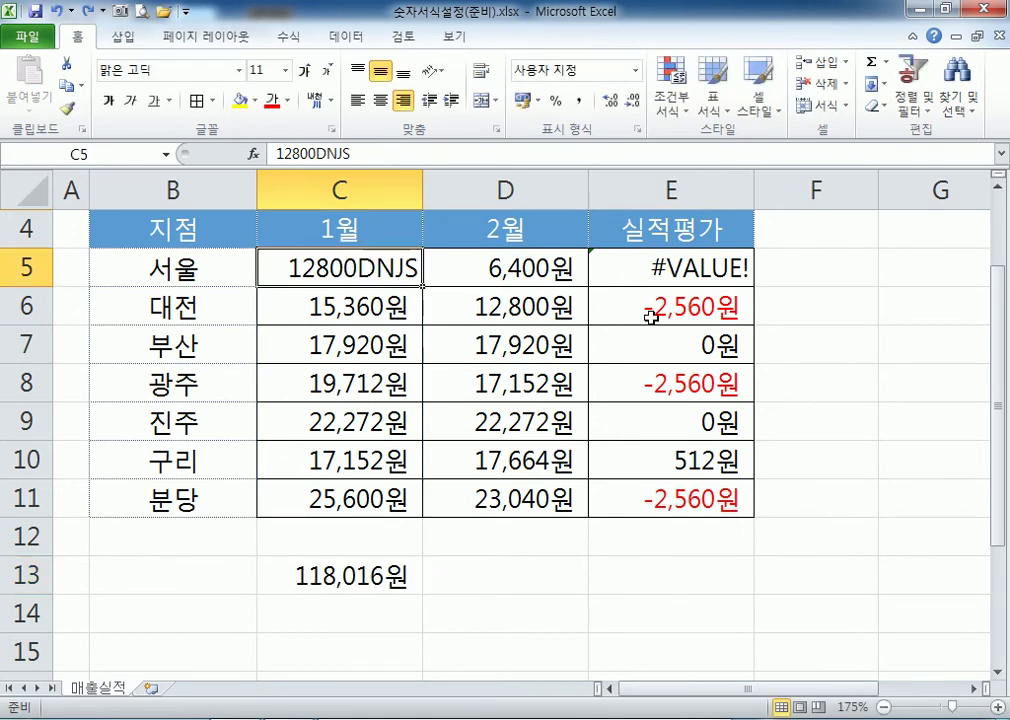
pyautogui.press('BackSpace')
pyautogui.press('BackSpace')
pyautogui.press('BackSpace')
pyautogui.press('BackSpace')
pyautogui.hotkey('ctrl', 'Return')
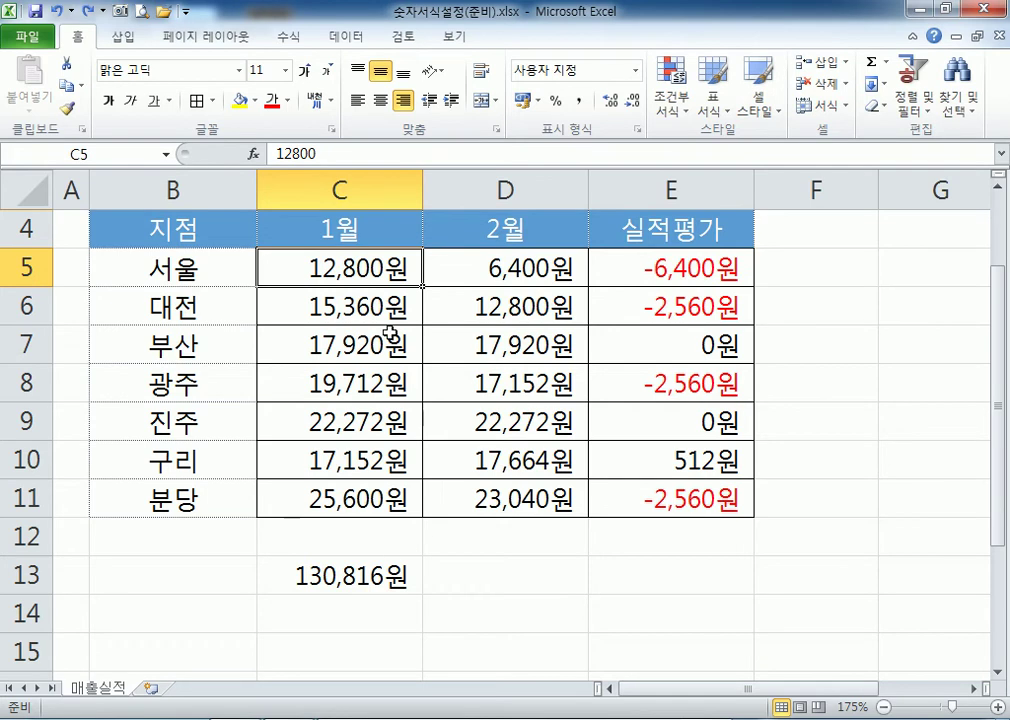
pyautogui.press('F2')
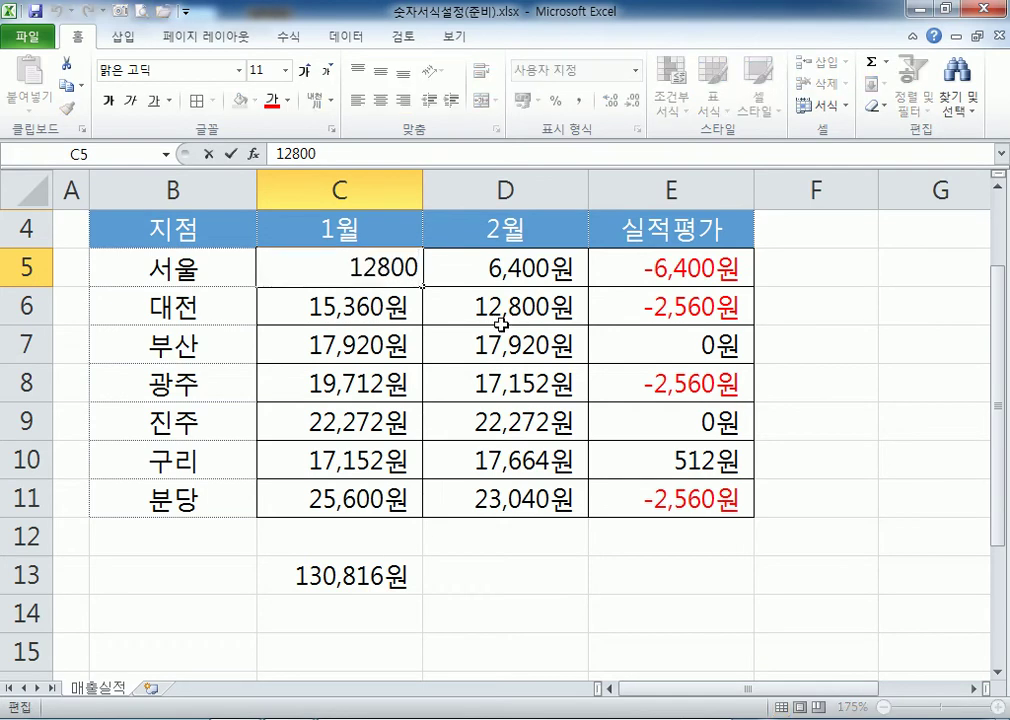
pyautogui.press('Escape')
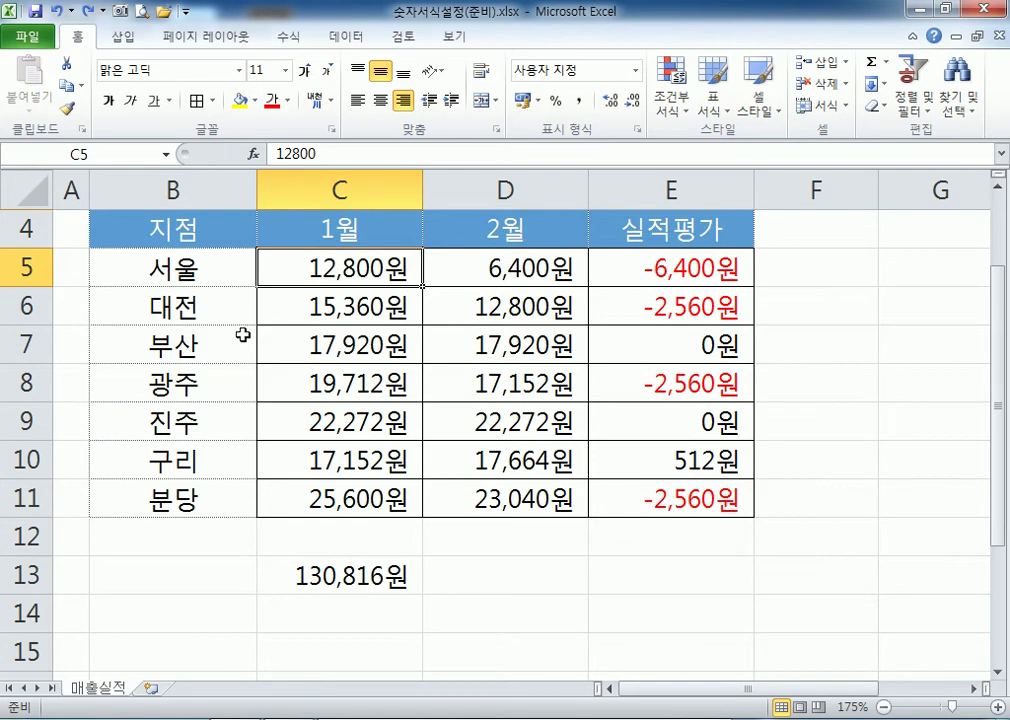
# Open the workbook 숫자를한글표시(준비).xlsx from the Open dialog.
pyautogui.click(162, 12)
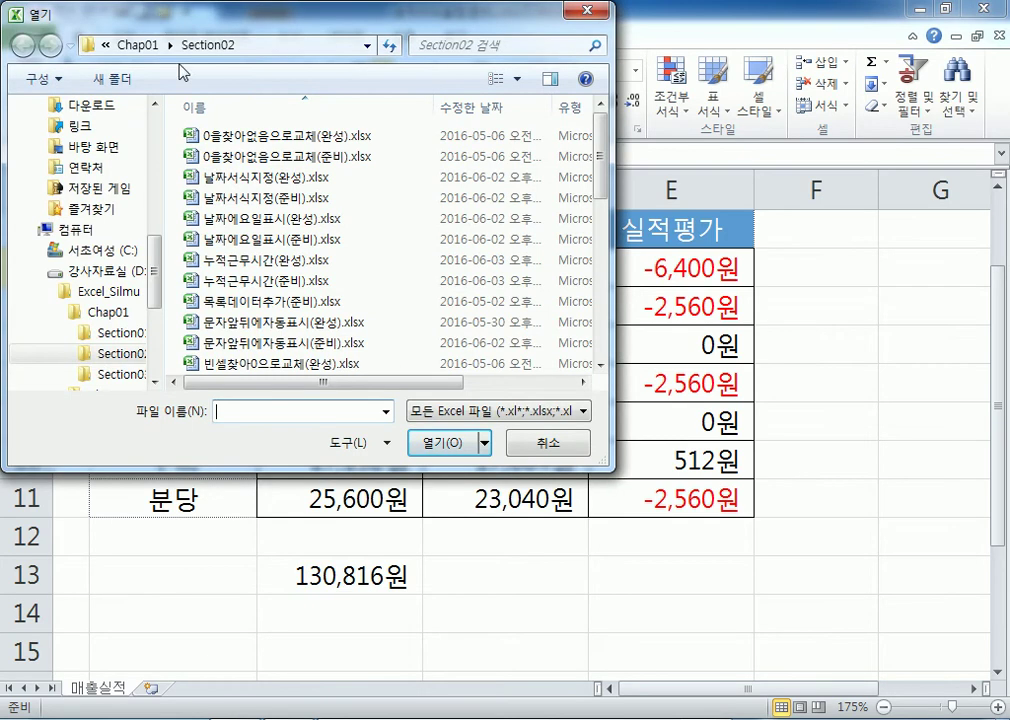
pyautogui.click(248, 364)
pyautogui.scroll(-1, 250, 368)
pyautogui.scroll(-2, 250, 368)
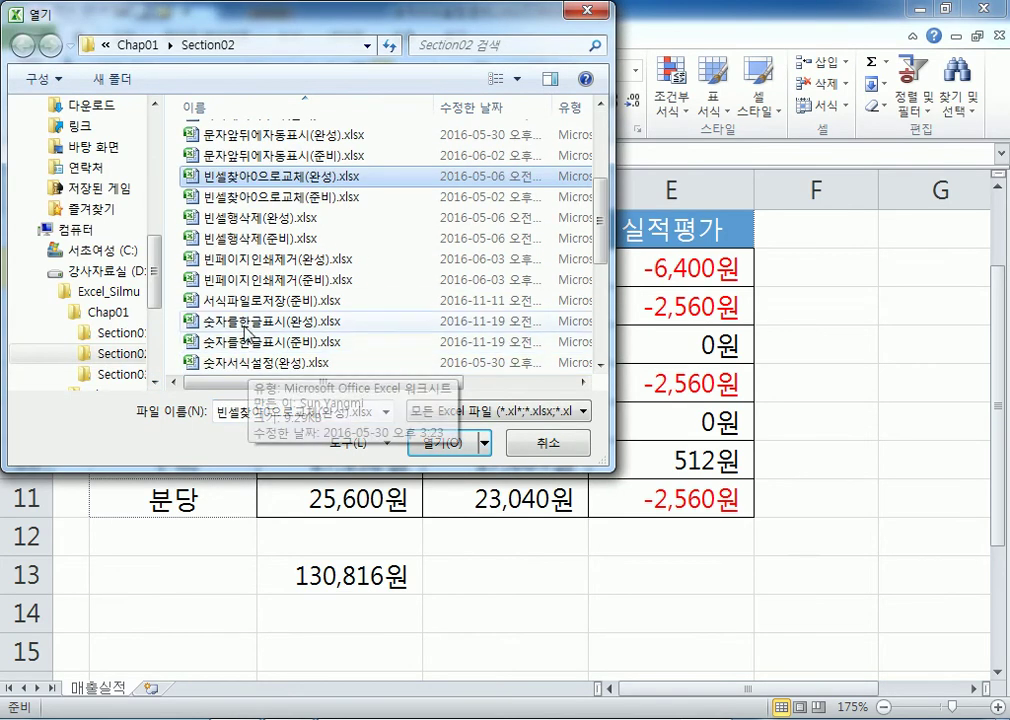
pyautogui.click(236, 343)
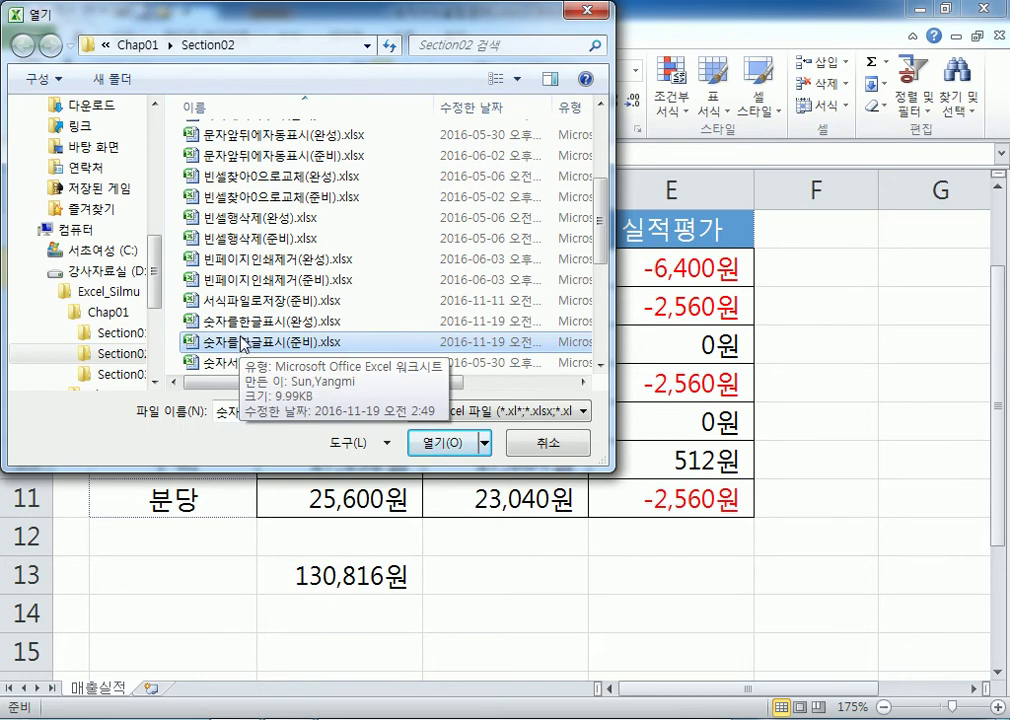
pyautogui.doubleClick(236, 343)
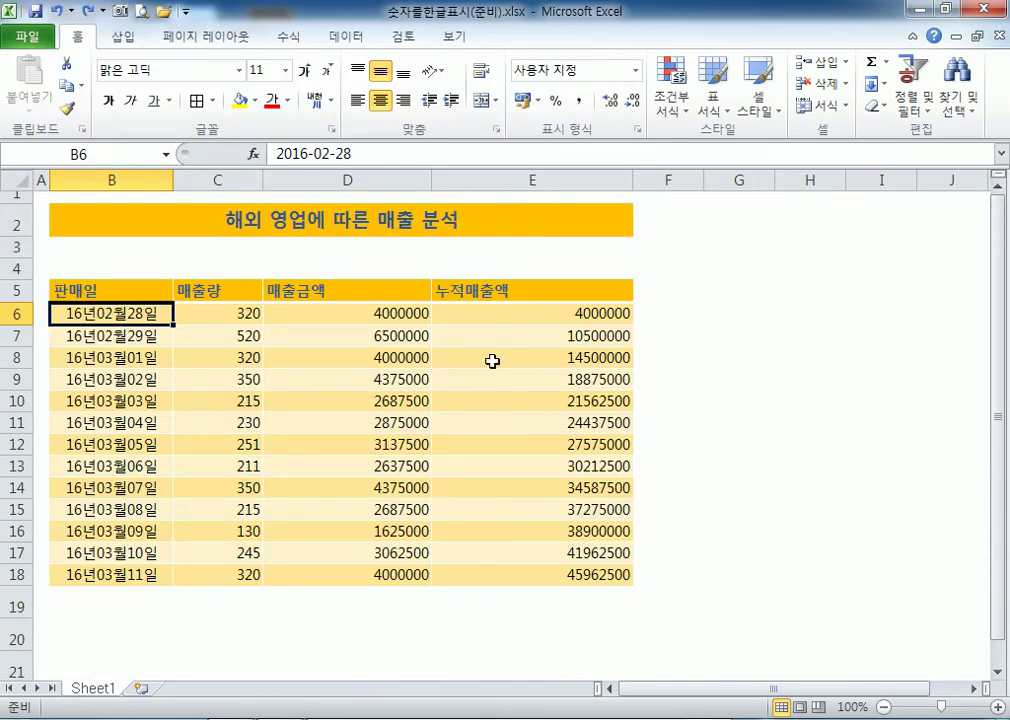
pyautogui.moveTo(388, 313); pyautogui.dragTo(550, 566)
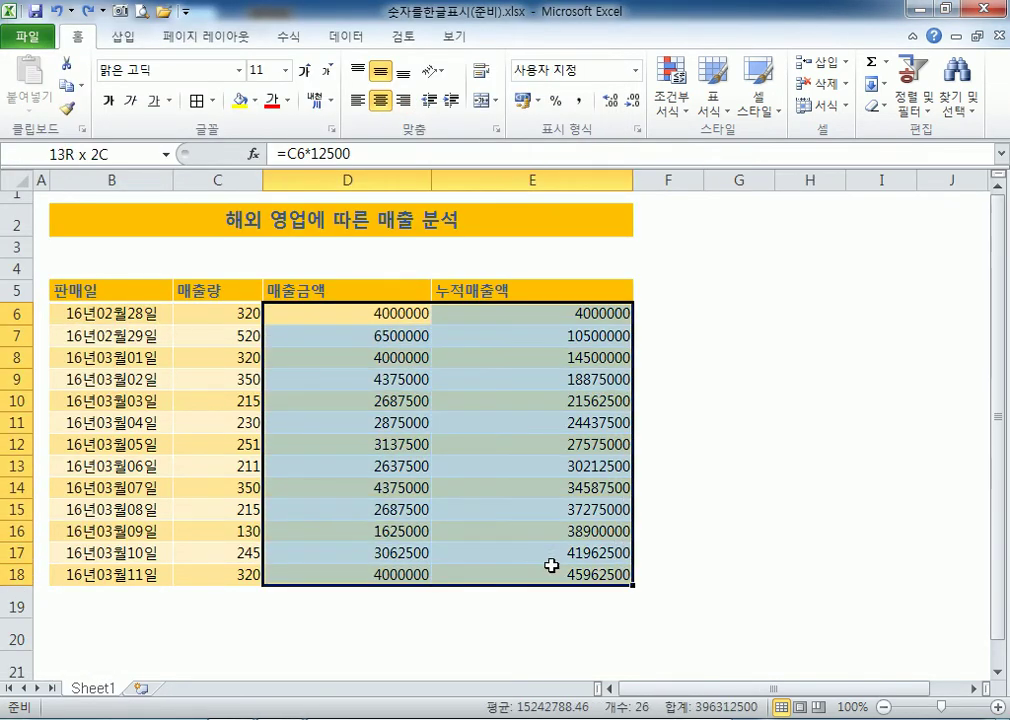
pyautogui.moveTo(392, 314); pyautogui.dragTo(550, 572)
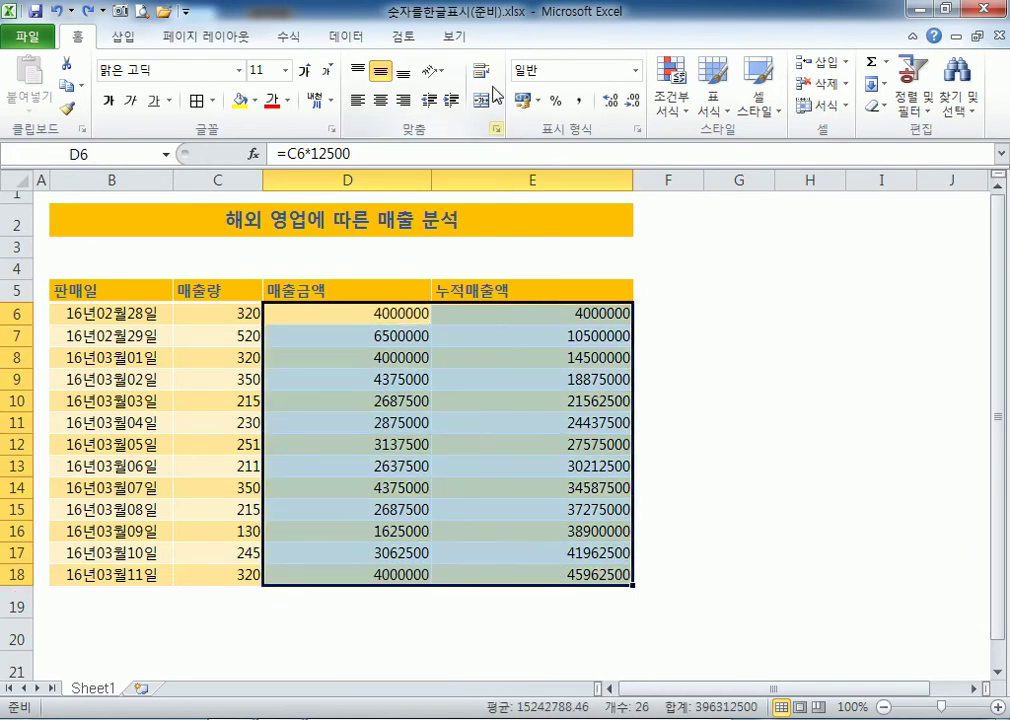
pyautogui.click(578, 101)
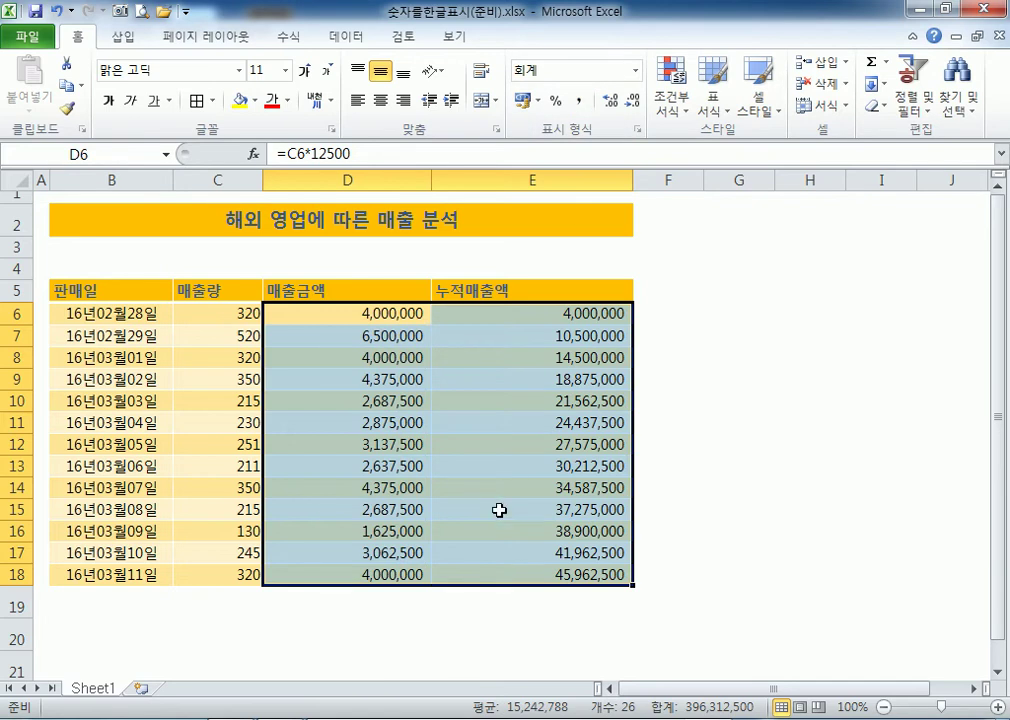
pyautogui.click(358, 317)
pyautogui.click(356, 337)
pyautogui.click(358, 357)
pyautogui.click(358, 463)
pyautogui.click(350, 566)
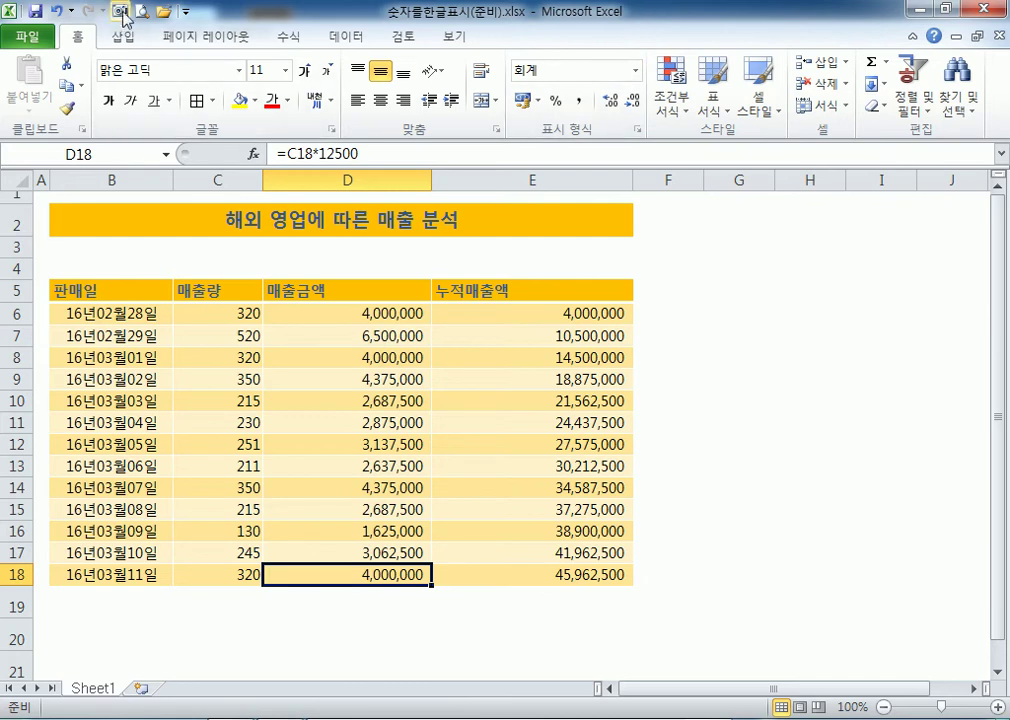
pyautogui.click(57, 11)
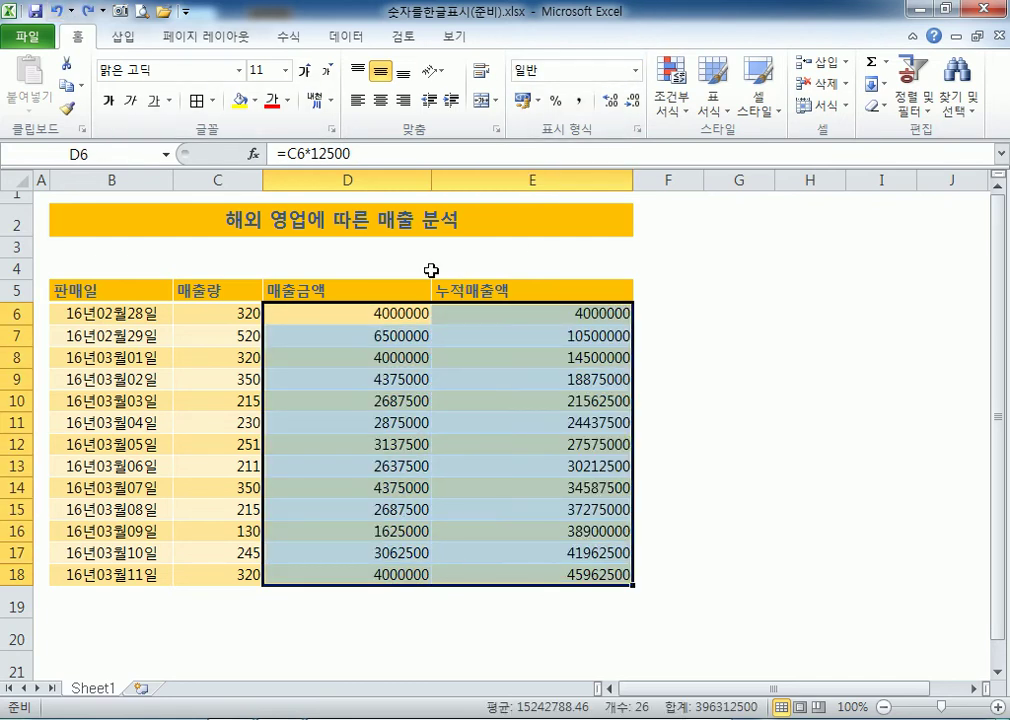
pyautogui.click(374, 311)
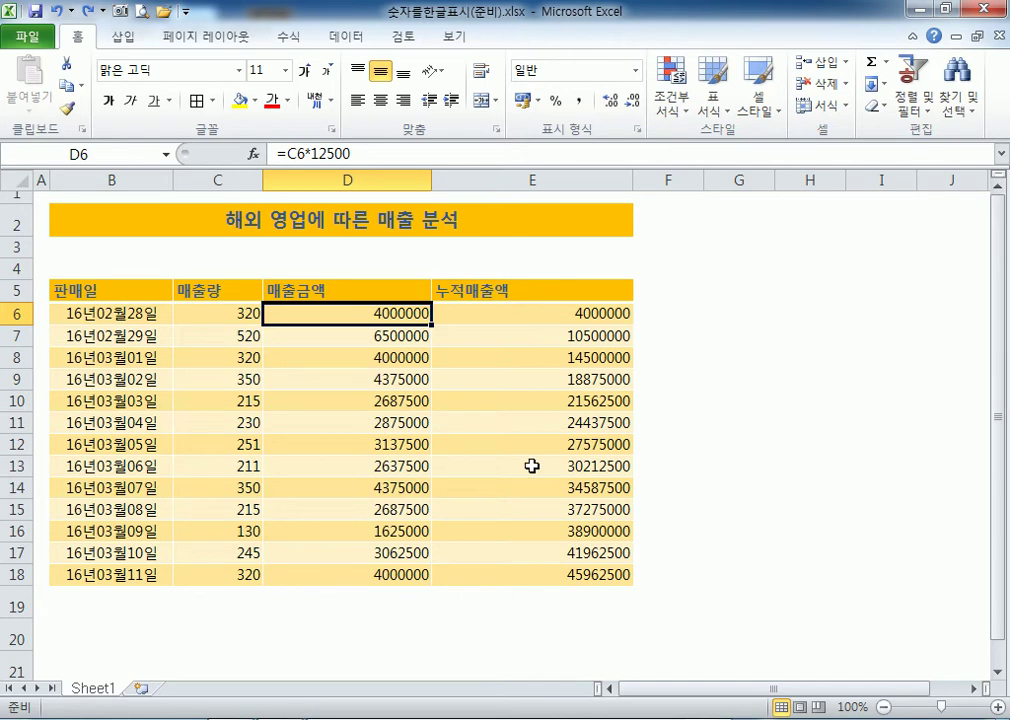
pyautogui.moveTo(428, 316); pyautogui.dragTo(415, 575)
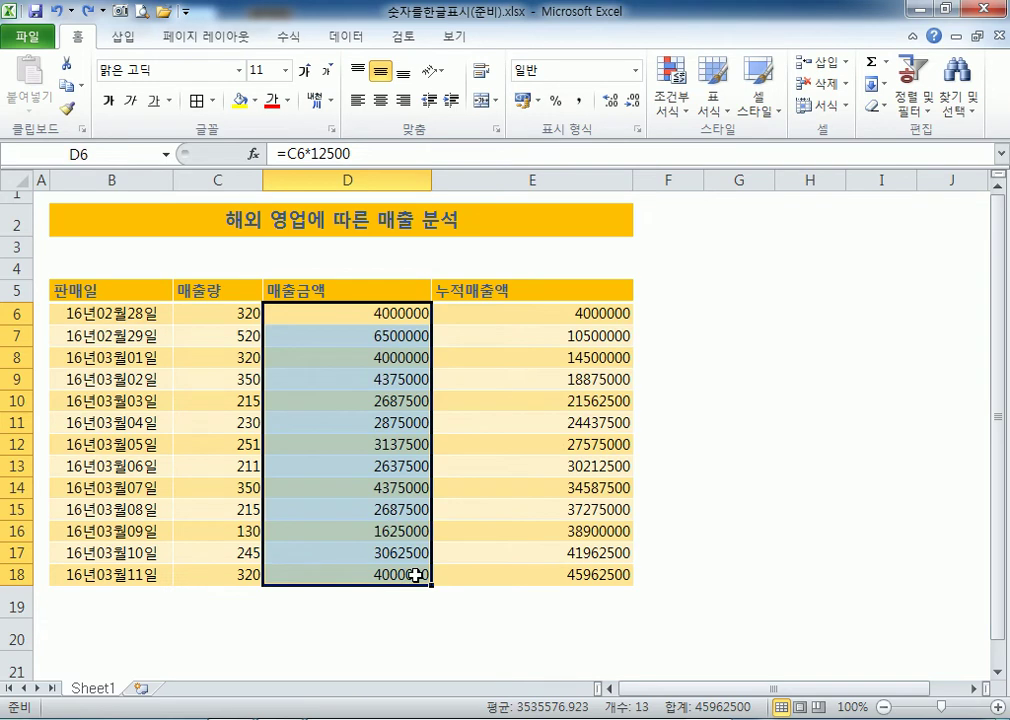
pyautogui.moveTo(376, 316); pyautogui.dragTo(558, 575)
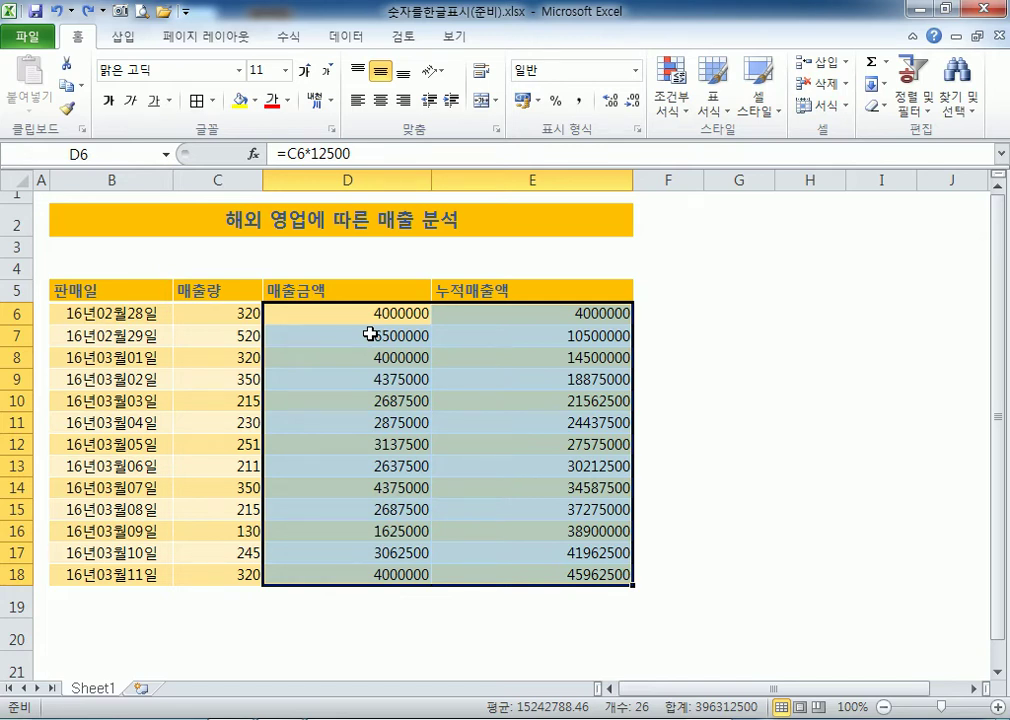
# Format D6:E18 with 기타 > 숫자(한글) so amounts read like 사백만.
pyautogui.hotkey('ctrl', '1')
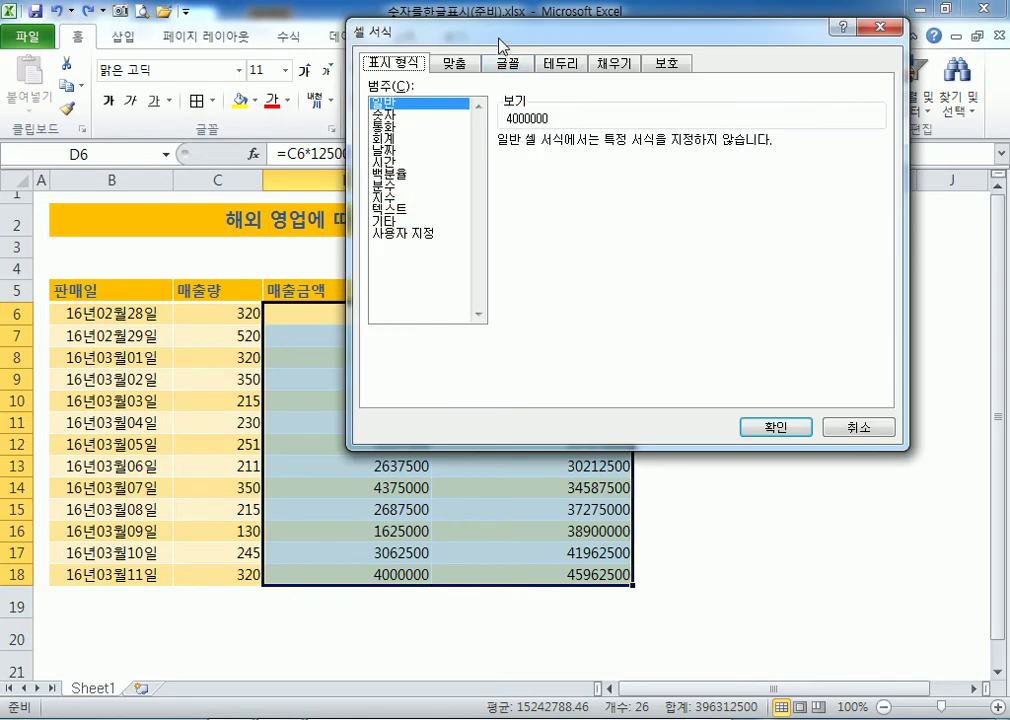
pyautogui.moveTo(500, 45); pyautogui.dragTo(655, 42)
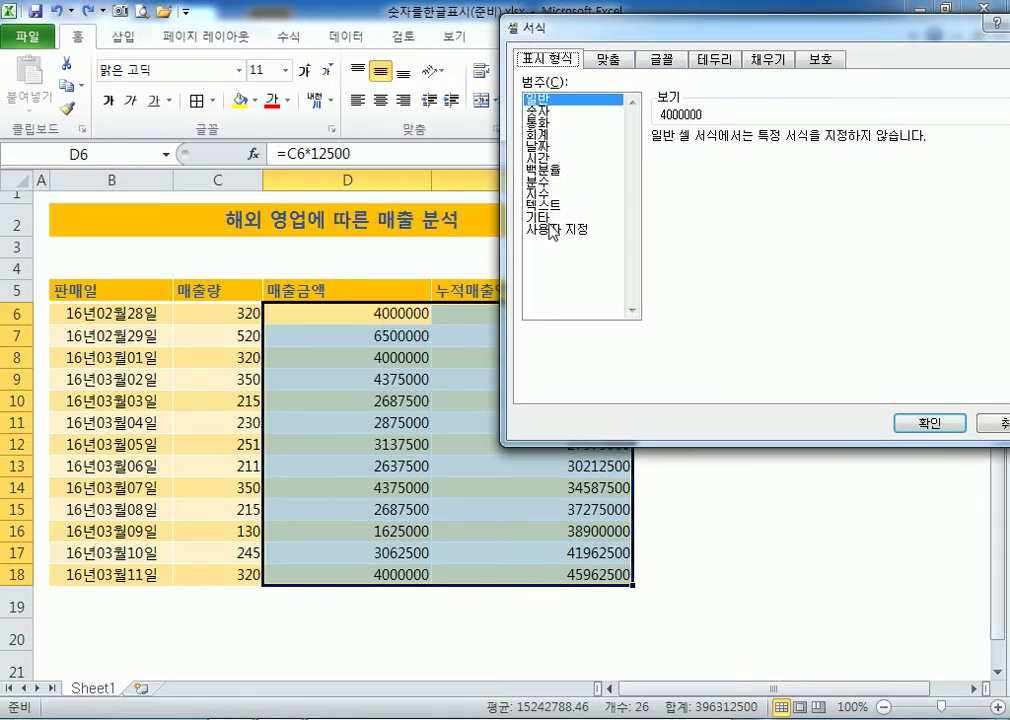
pyautogui.click(547, 219)
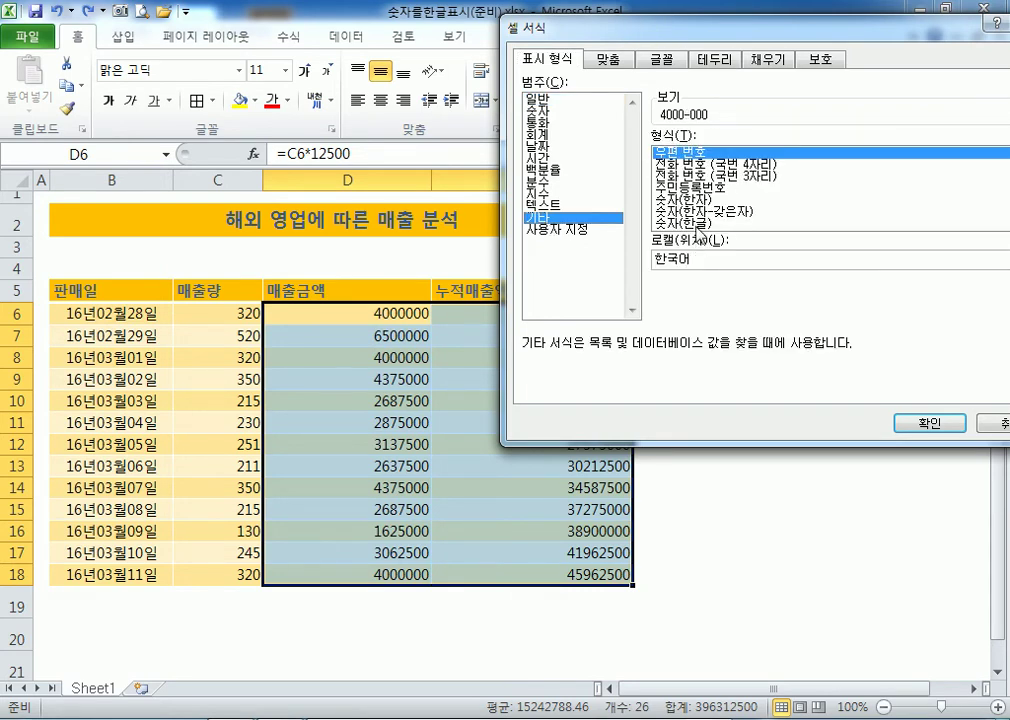
pyautogui.click(695, 224)
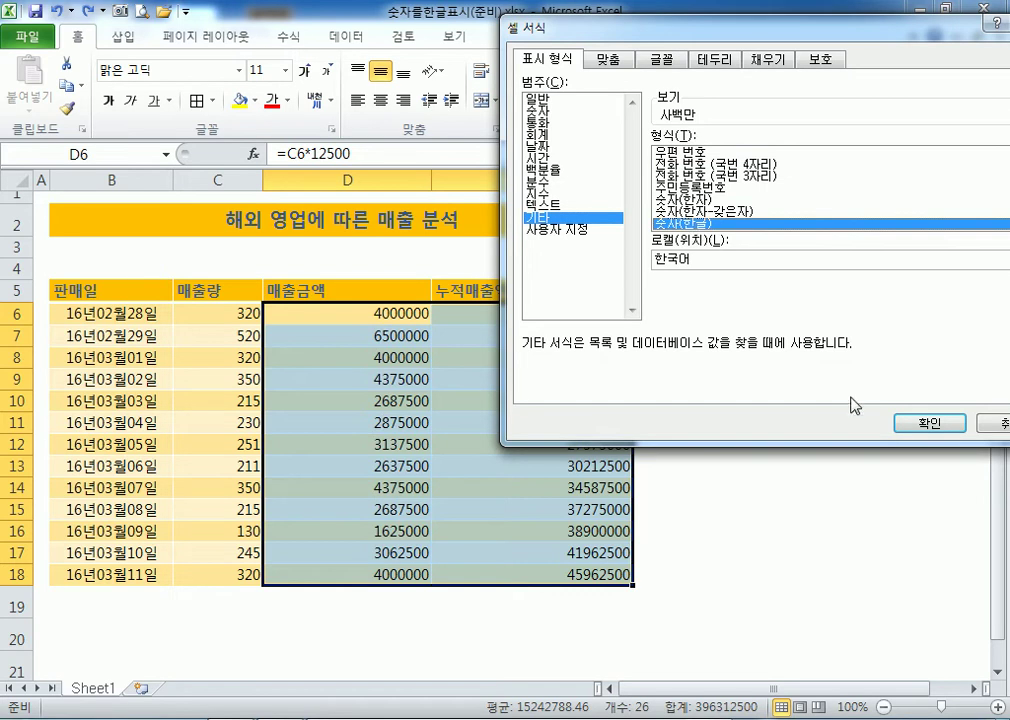
pyautogui.click(915, 425)
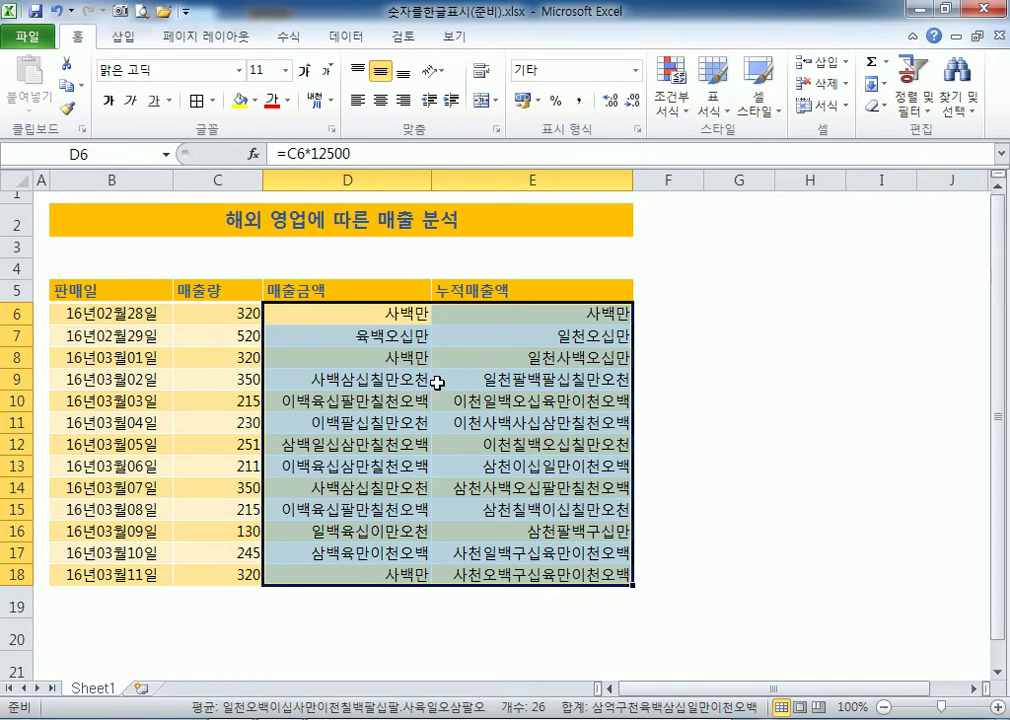
# Apply the 기타 > 숫자(한자) format to the amounts in D6:E18.
pyautogui.hotkey('ctrl', '1')
pyautogui.click(641, 200)
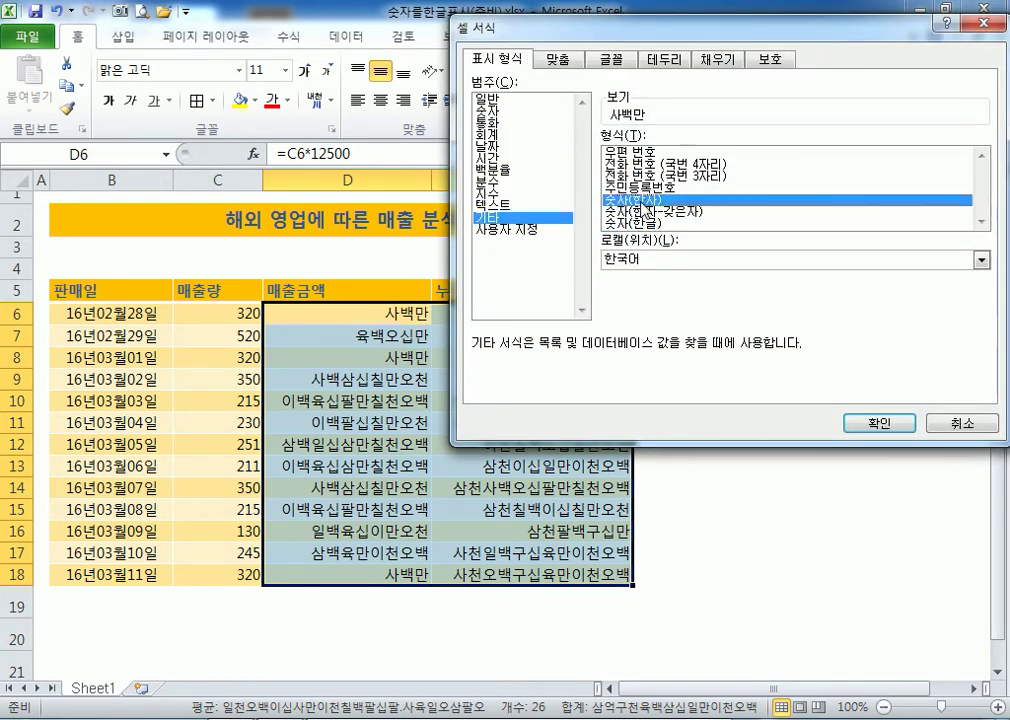
pyautogui.click(879, 423)
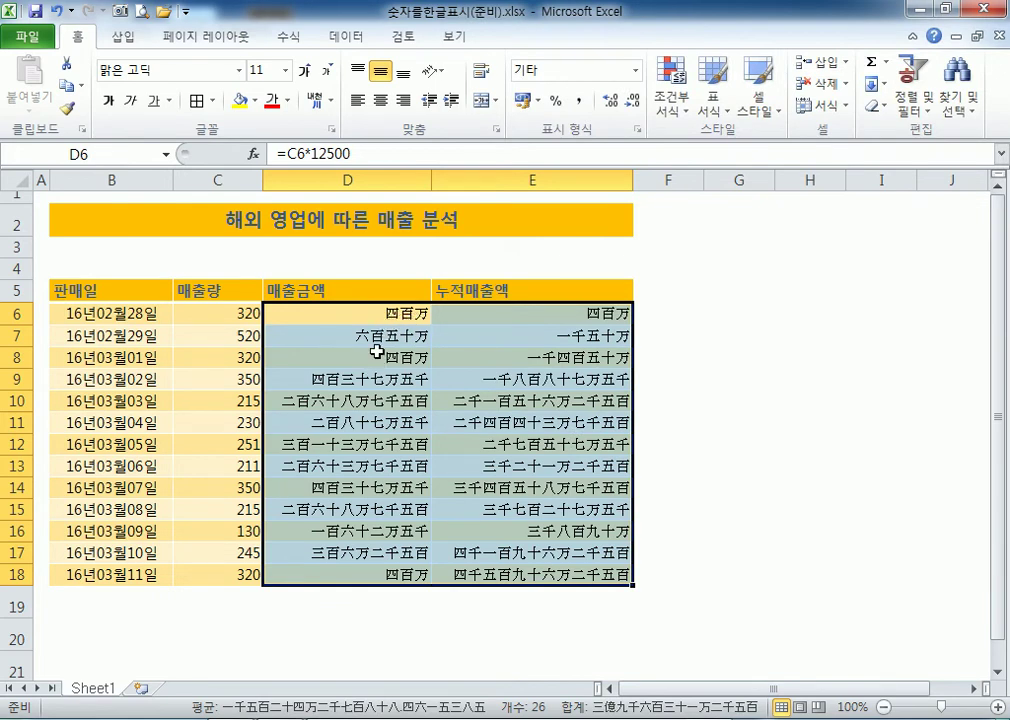
# Switch the amounts to the formal 숫자(한자-갖은자) format, e.g. 四百萬.
pyautogui.hotkey('ctrl', '1')
pyautogui.moveTo(551, 27); pyautogui.dragTo(641, 52)
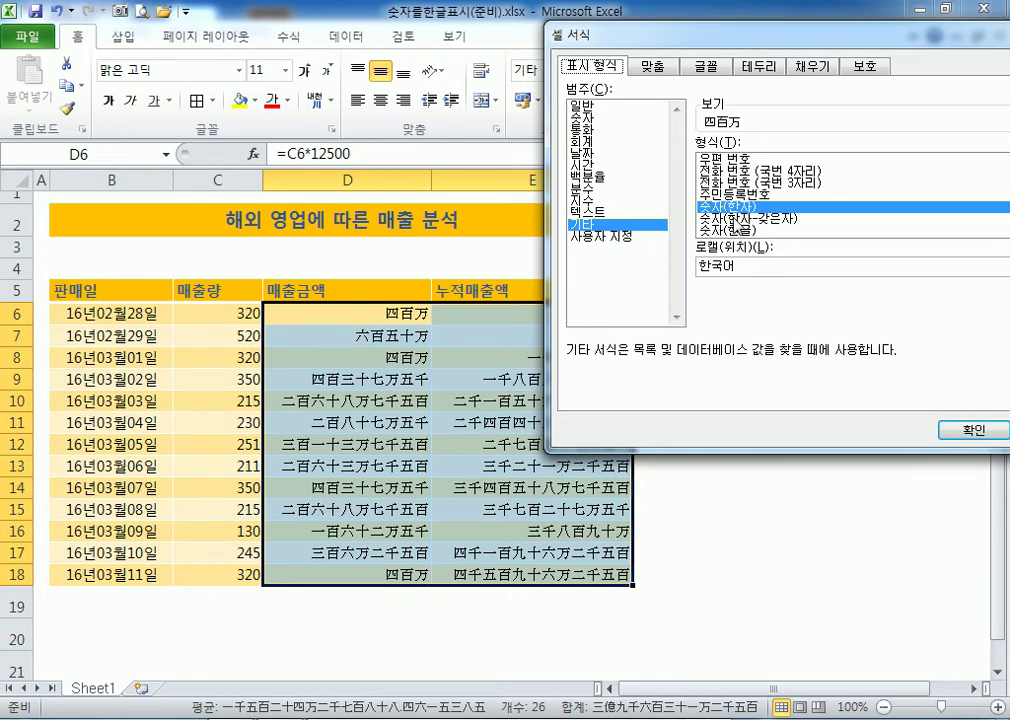
pyautogui.click(742, 219)
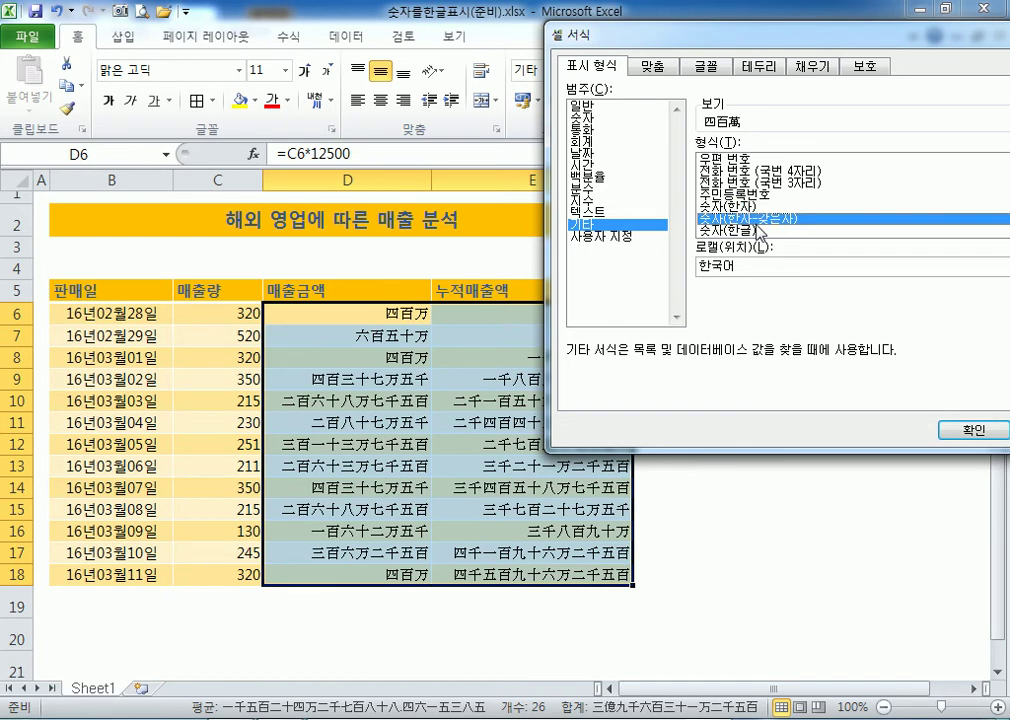
pyautogui.click(962, 432)
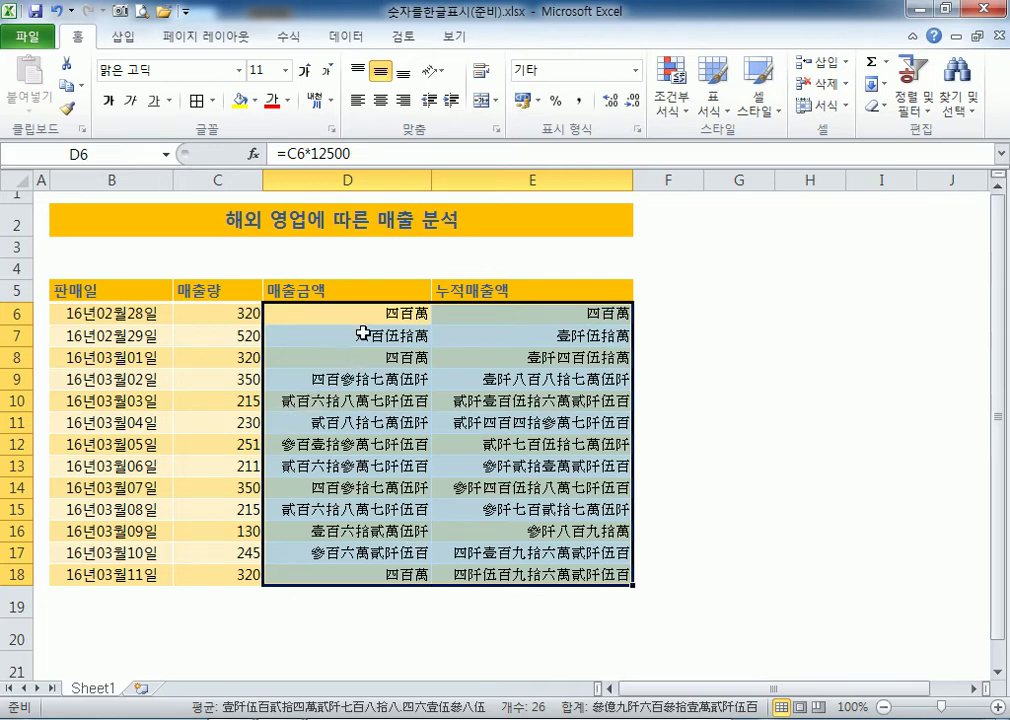
# Reset D6:E18 to the plain 숫자 format, then reopen Format Cells on 기타.
pyautogui.hotkey('ctrl', '1')
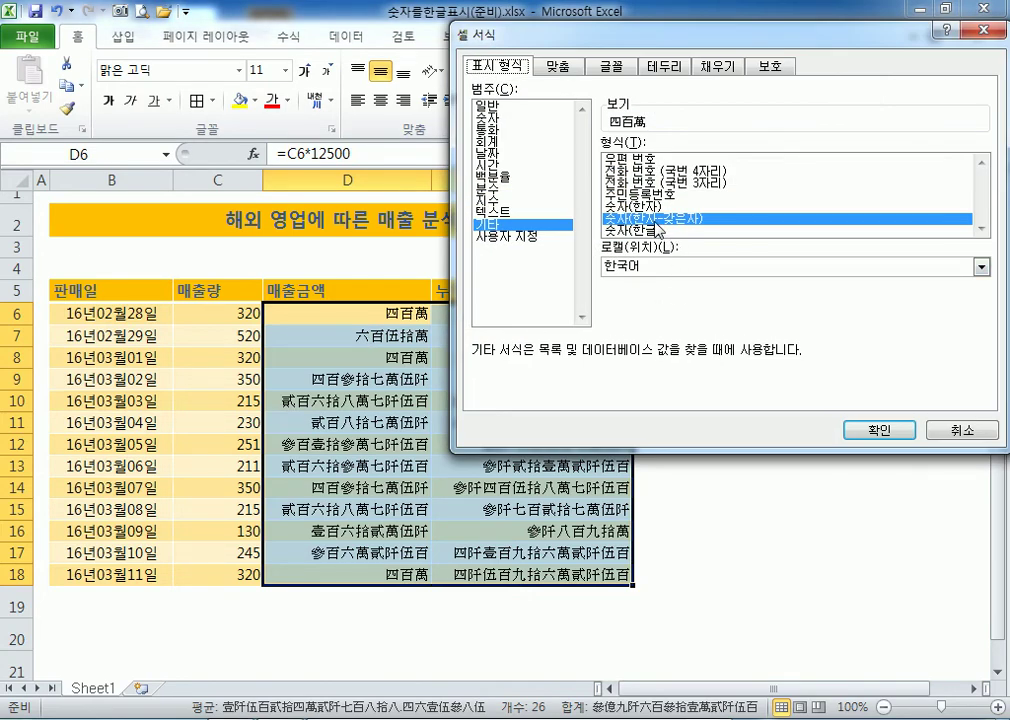
pyautogui.click(493, 118)
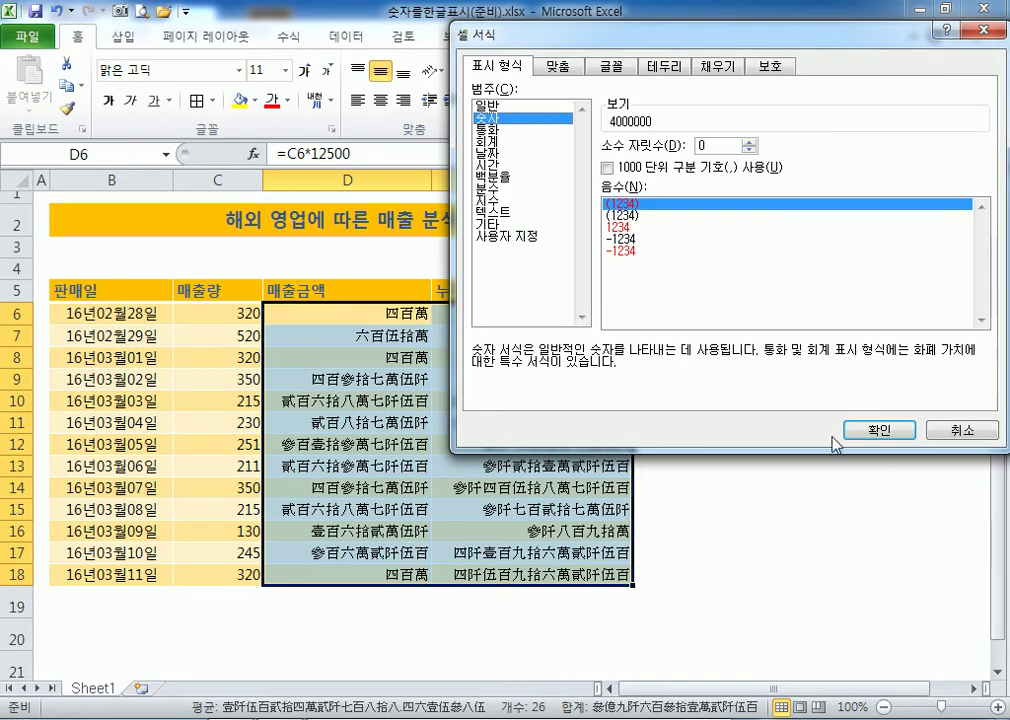
pyautogui.click(878, 430)
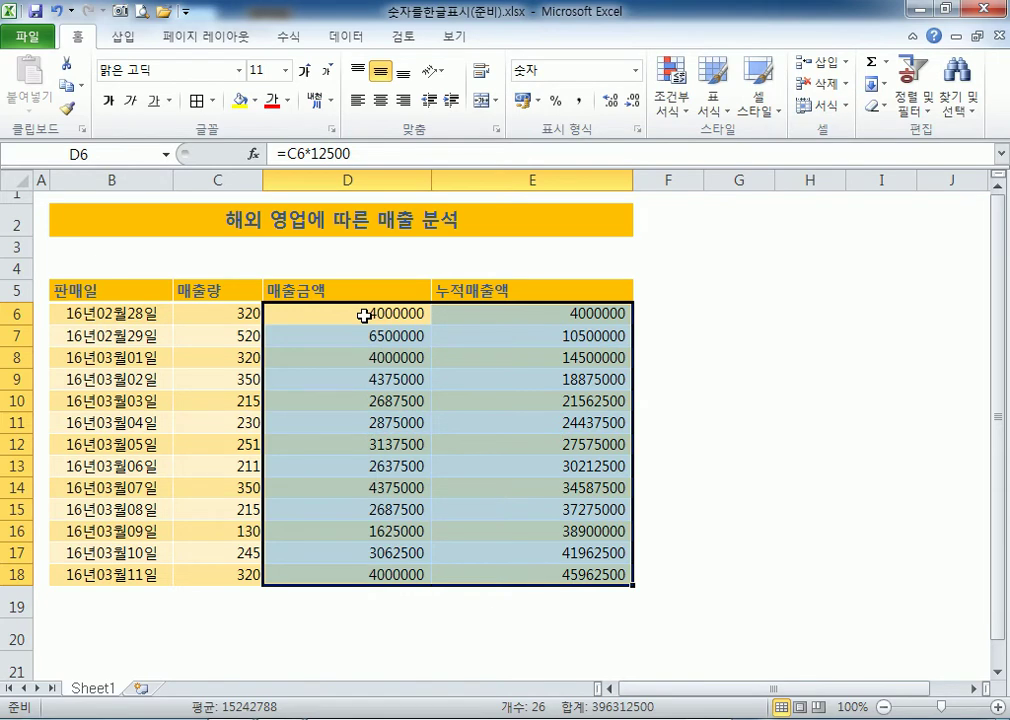
pyautogui.hotkey('ctrl', '1')
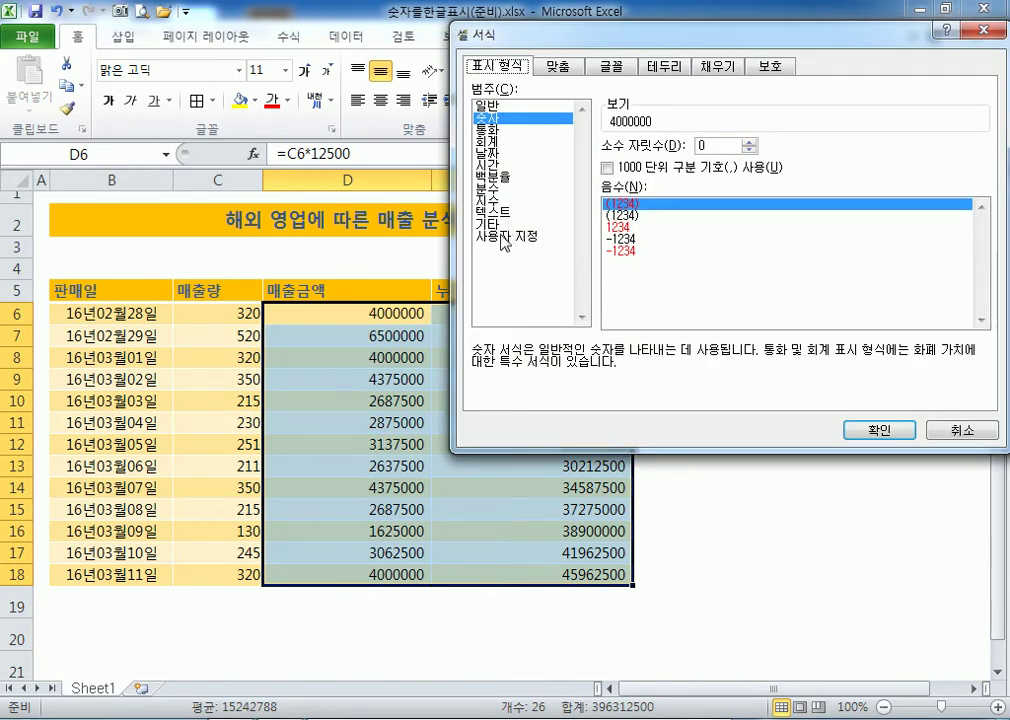
pyautogui.click(497, 226)
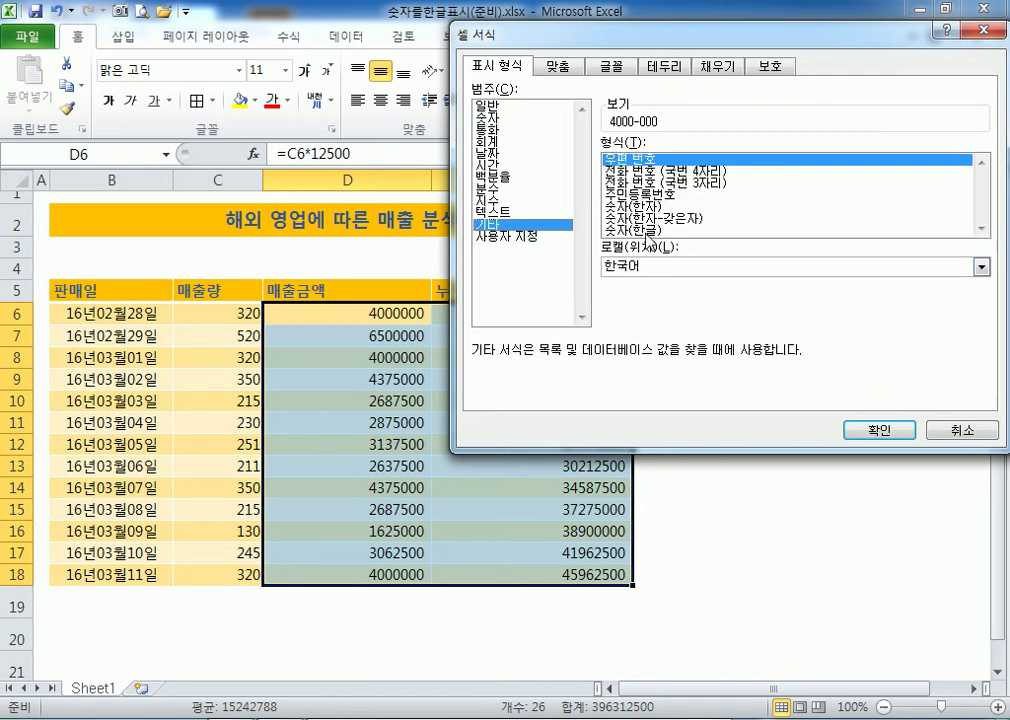
# Reapply 숫자(한글) to the amounts, check cells in column D, and reselect D6:E18.
pyautogui.click(642, 231)
pyautogui.click(877, 432)
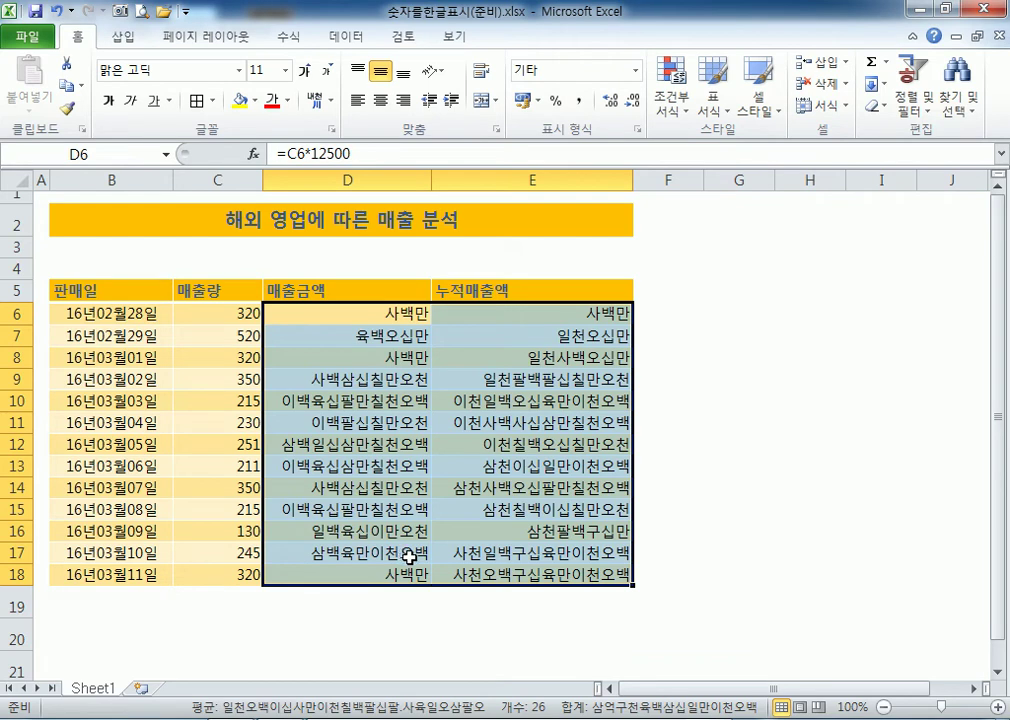
pyautogui.click(361, 341)
pyautogui.click(372, 359)
pyautogui.click(370, 384)
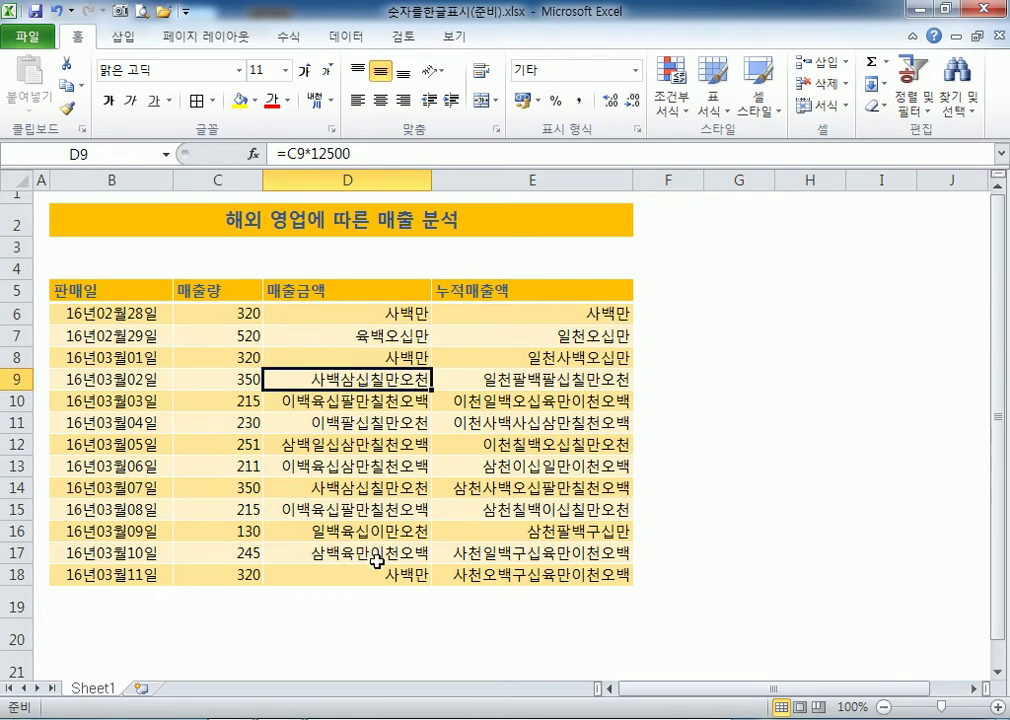
pyautogui.moveTo(390, 313); pyautogui.dragTo(527, 572)
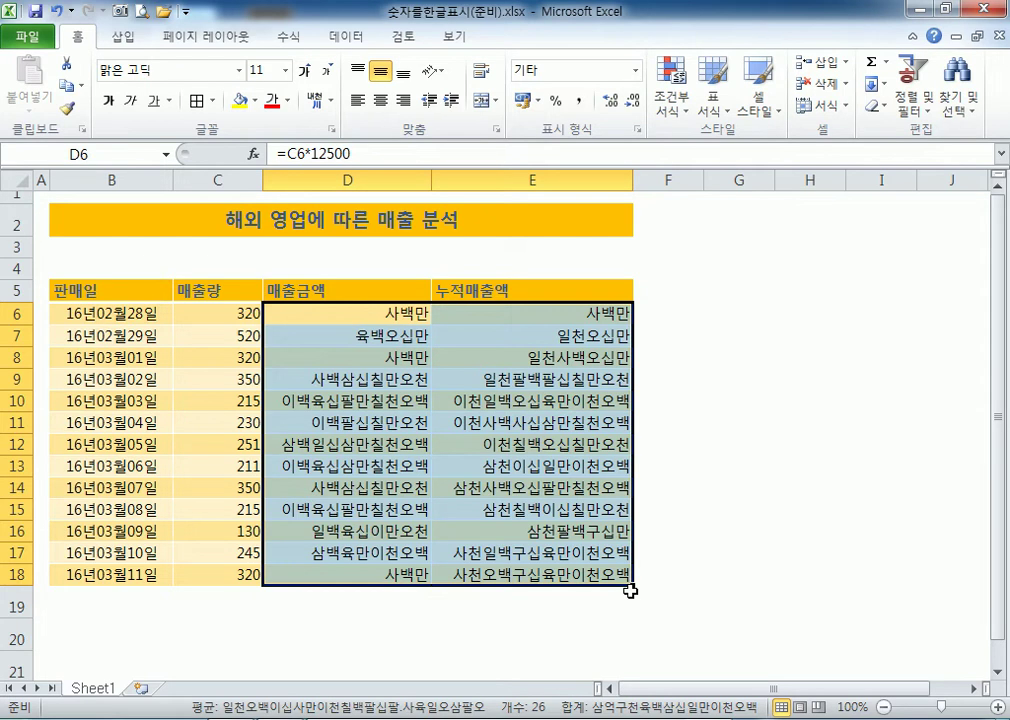
# Open 천단위숫자생략(준비).xlsx from the Section02 folder via 파일 > 열기.
pyautogui.click(20, 36)
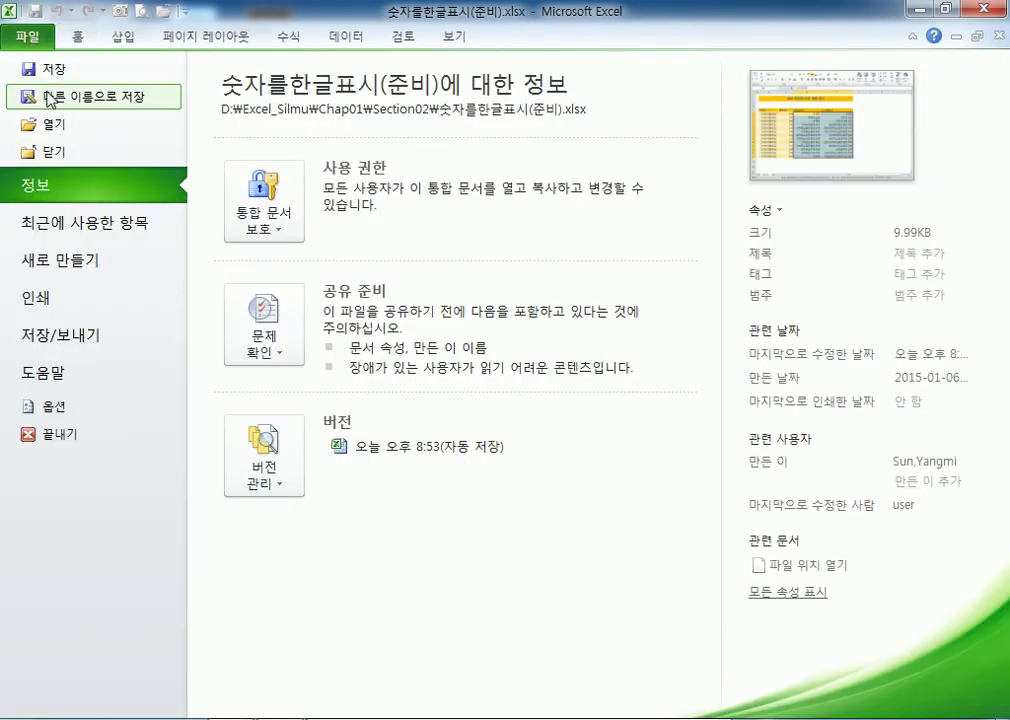
pyautogui.click(51, 125)
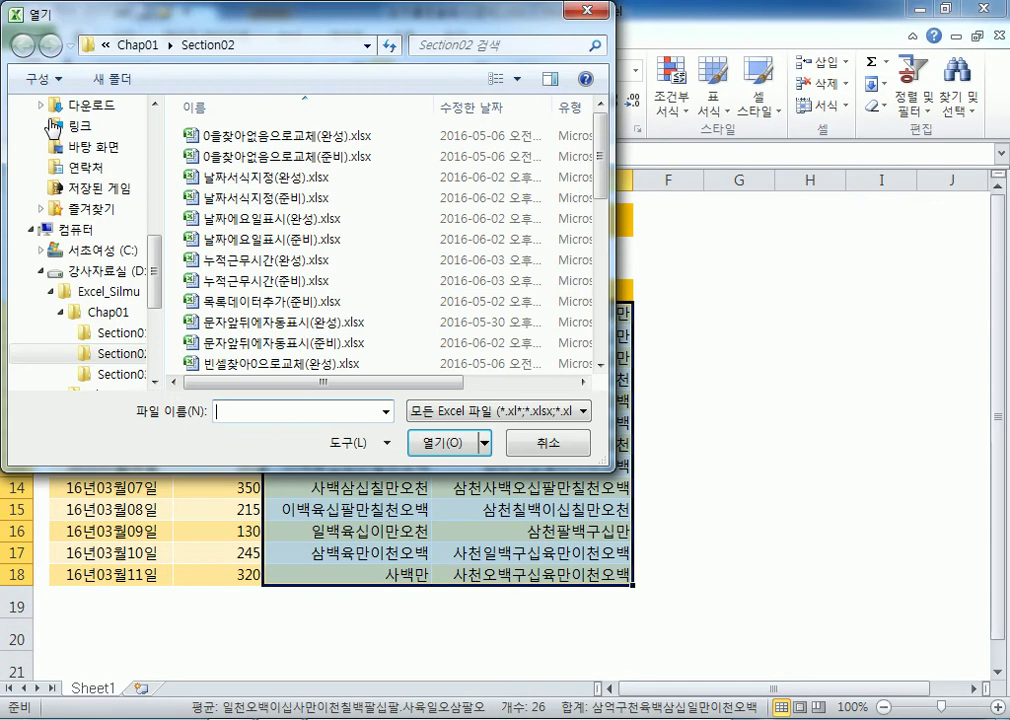
pyautogui.click(285, 322)
pyautogui.scroll(-5, 296, 352)
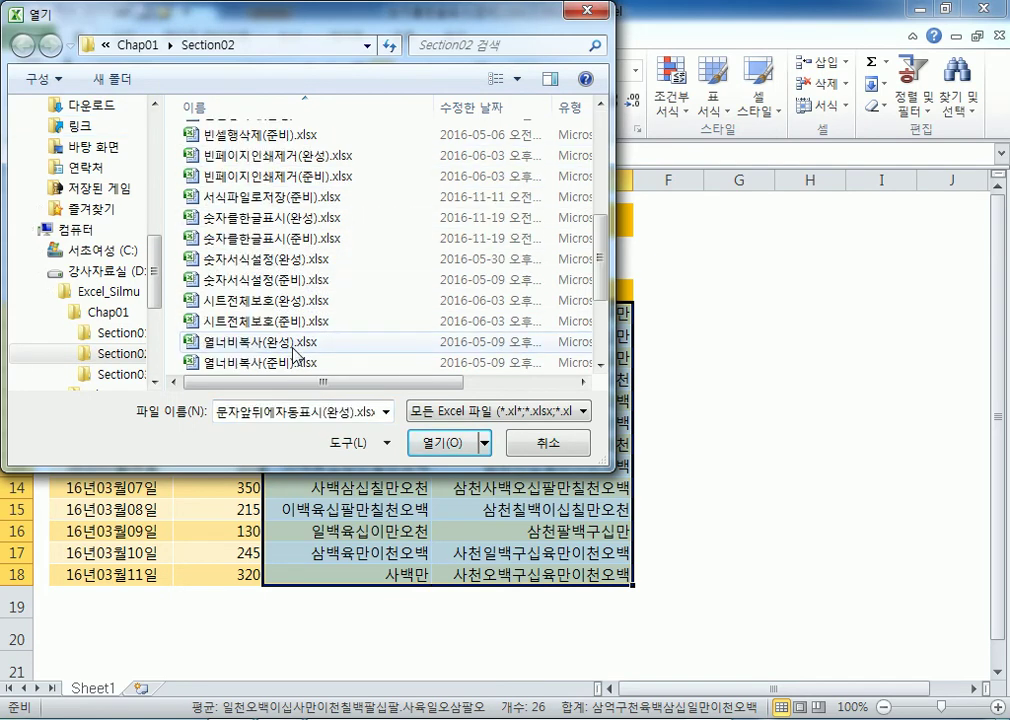
pyautogui.scroll(-2, 296, 352)
pyautogui.click(265, 282)
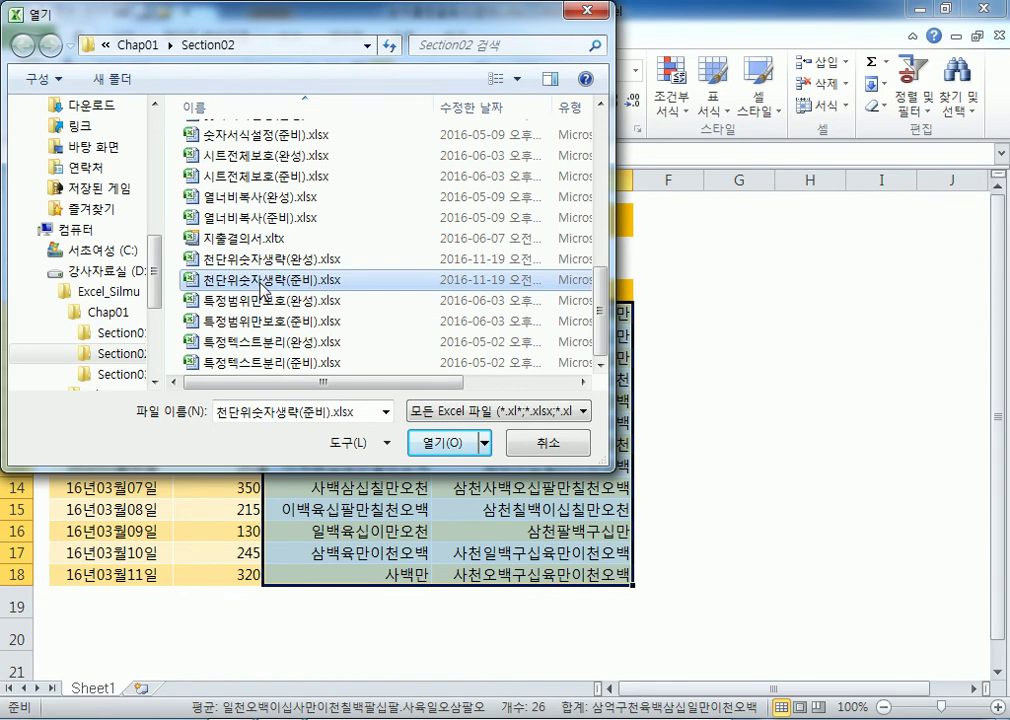
pyautogui.doubleClick(263, 282)
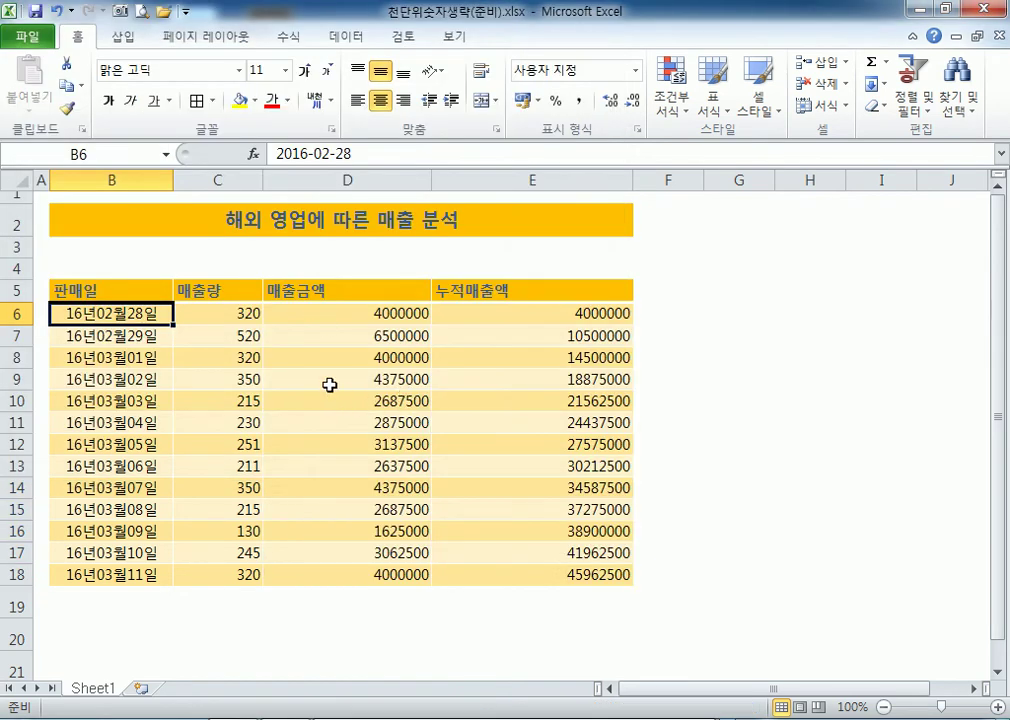
# Inspect the quantity, amount and cumulative SUM cells in columns C to E.
pyautogui.moveTo(332, 320); pyautogui.dragTo(543, 566)
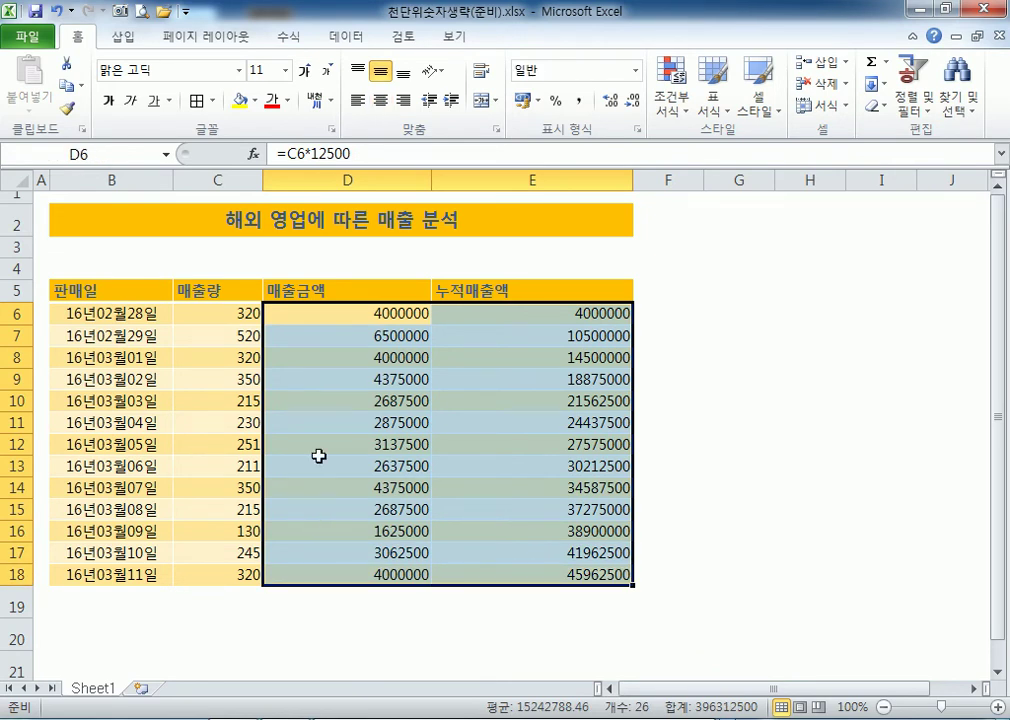
pyautogui.click(227, 310)
pyautogui.click(311, 296)
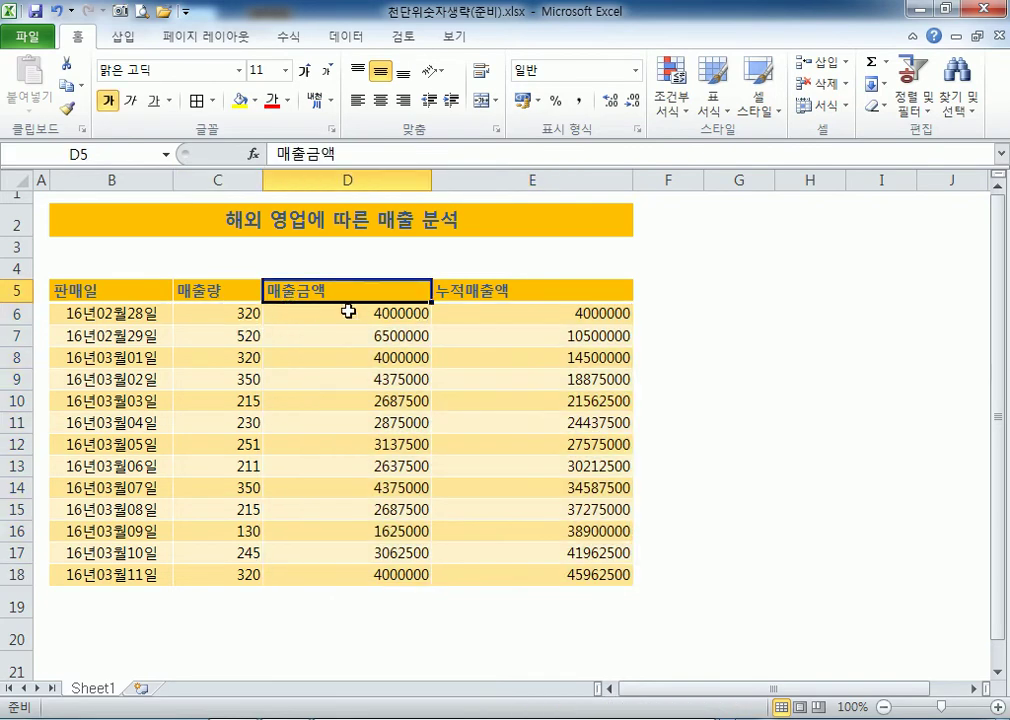
pyautogui.click(345, 311)
pyautogui.press('Down')
pyautogui.press('Down')
pyautogui.press('Down')
pyautogui.press('Down')
pyautogui.click(522, 311)
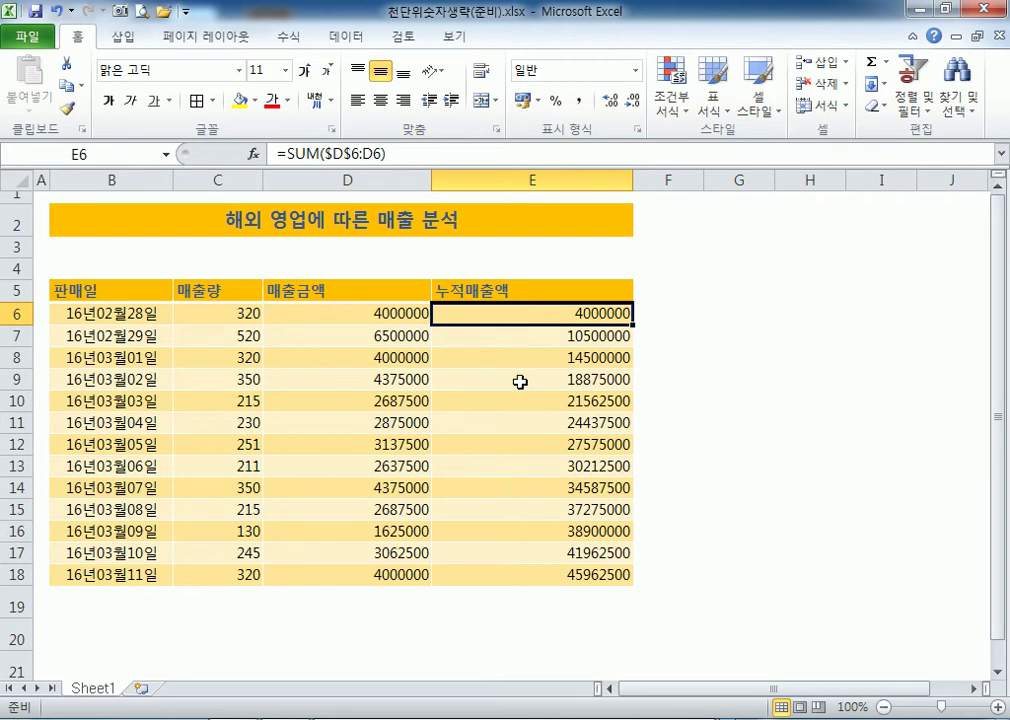
pyautogui.press('Down')
pyautogui.press('Down')
pyautogui.press('Down')
pyautogui.press('Down')
pyautogui.press('Down')
pyautogui.press('Down')
pyautogui.press('Down')
pyautogui.click(508, 557)
pyautogui.click(509, 575)
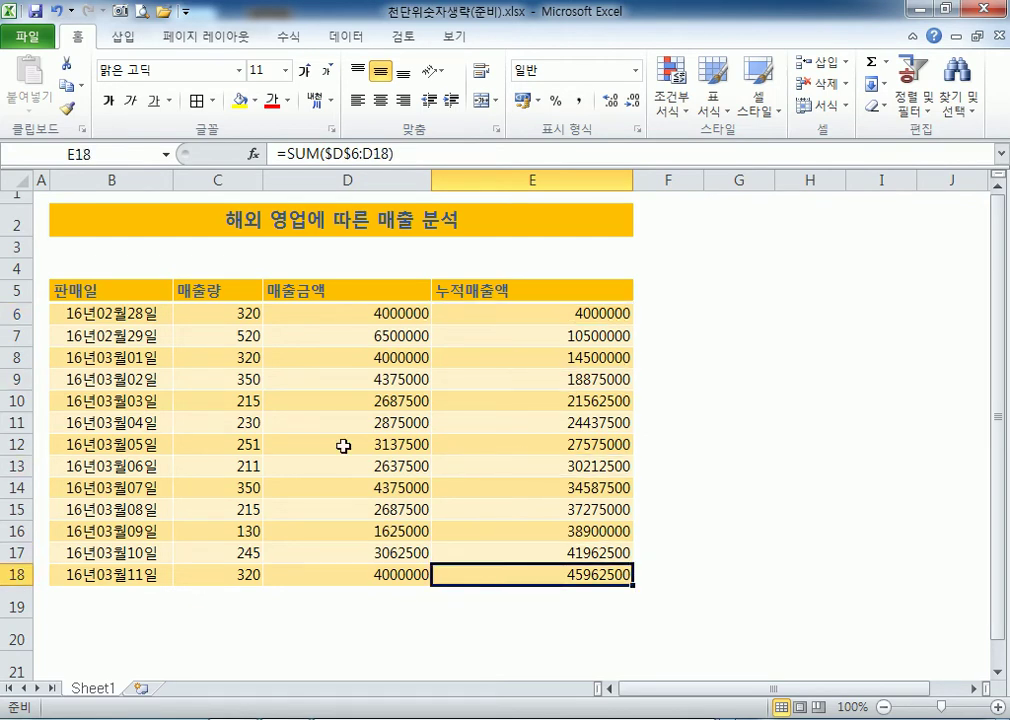
# Apply comma style to D6:E18, showing amounts like 4,000,000.
pyautogui.moveTo(246, 313); pyautogui.dragTo(240, 575)
pyautogui.click(339, 313)
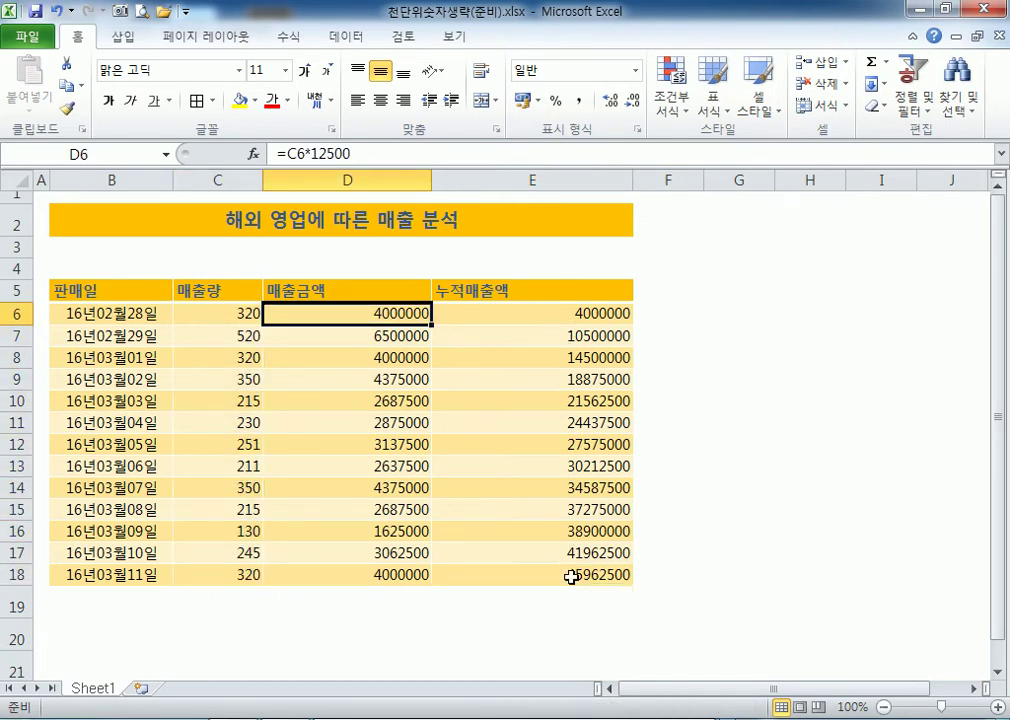
pyautogui.moveTo(338, 311); pyautogui.dragTo(563, 576)
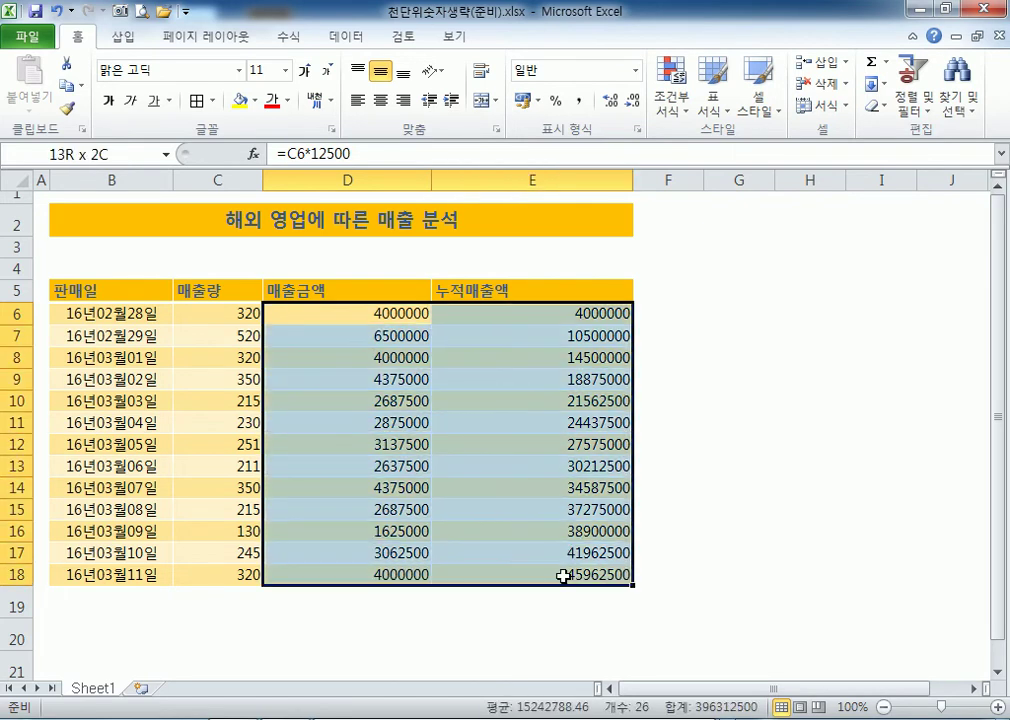
pyautogui.click(580, 101)
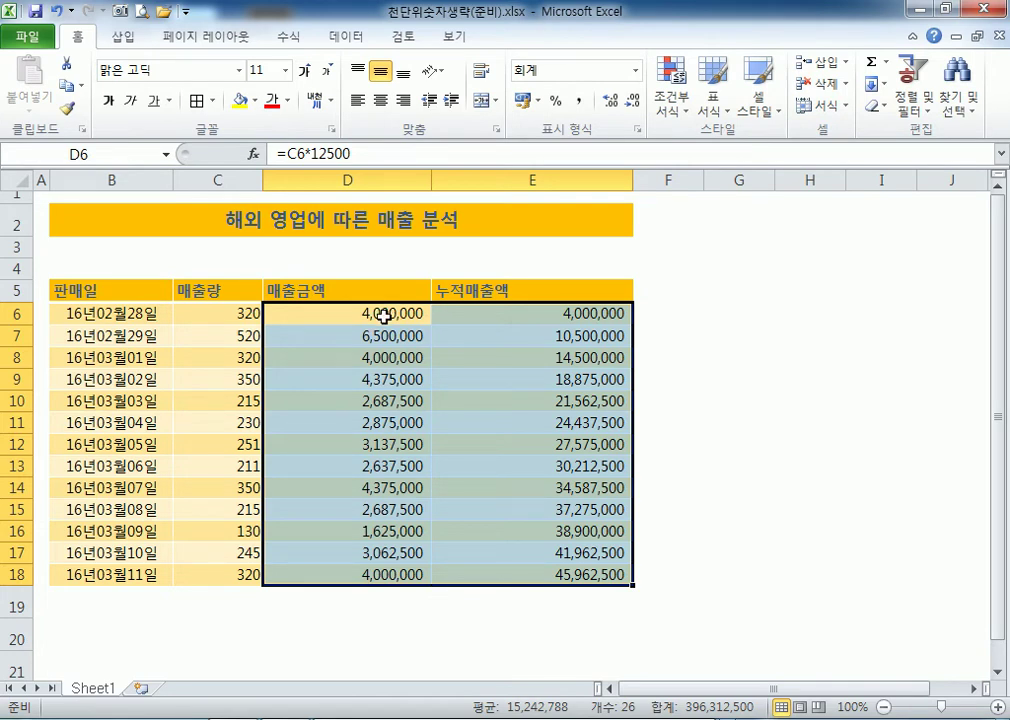
# Select the #,##0 custom format in Format Cells and move the dialog aside.
pyautogui.hotkey('ctrl', '1')
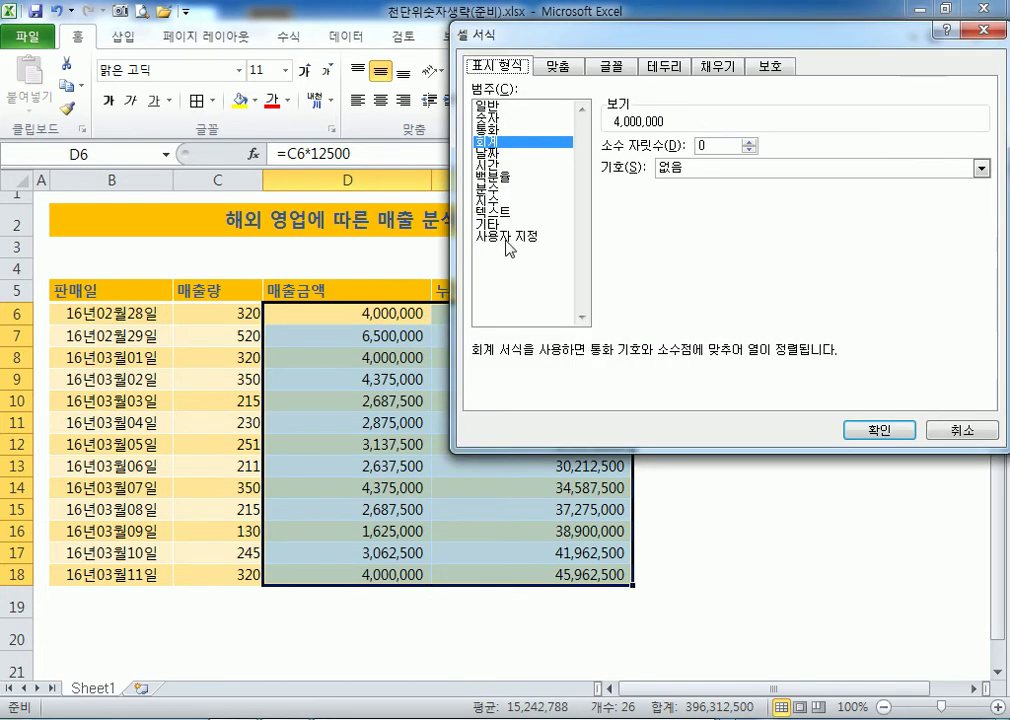
pyautogui.click(510, 237)
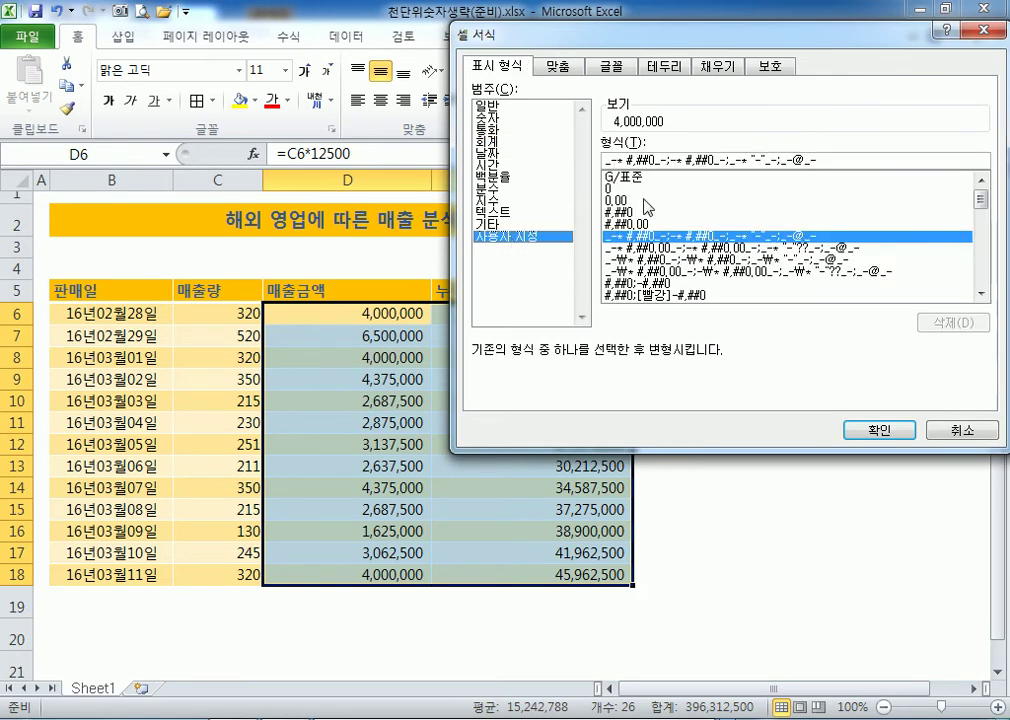
pyautogui.click(625, 213)
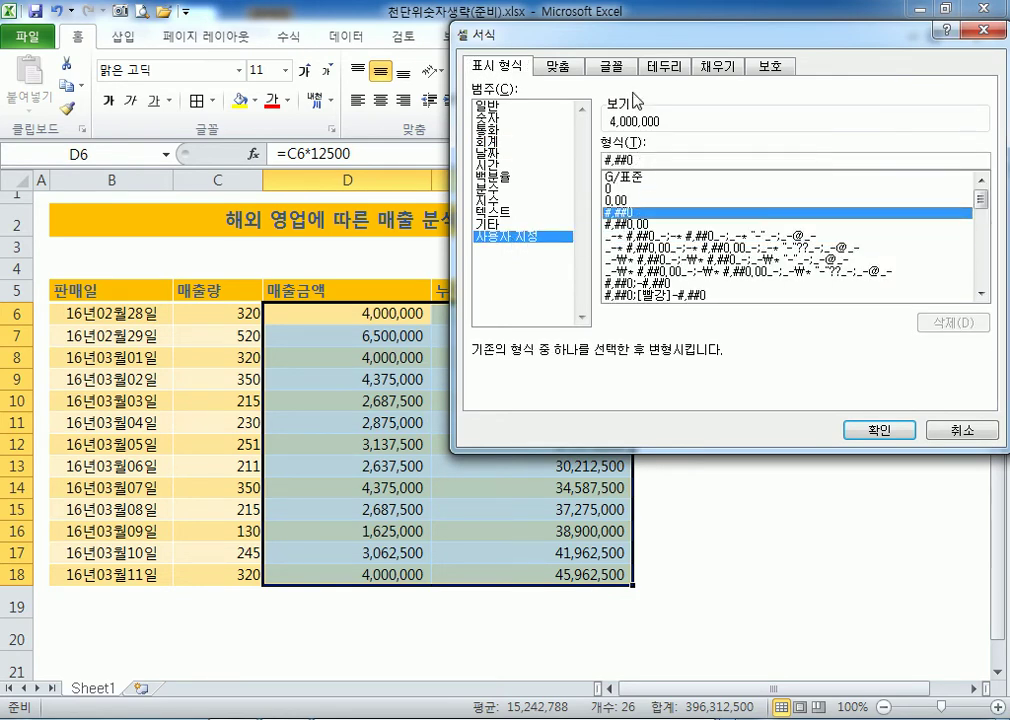
pyautogui.moveTo(629, 39); pyautogui.dragTo(672, 14)
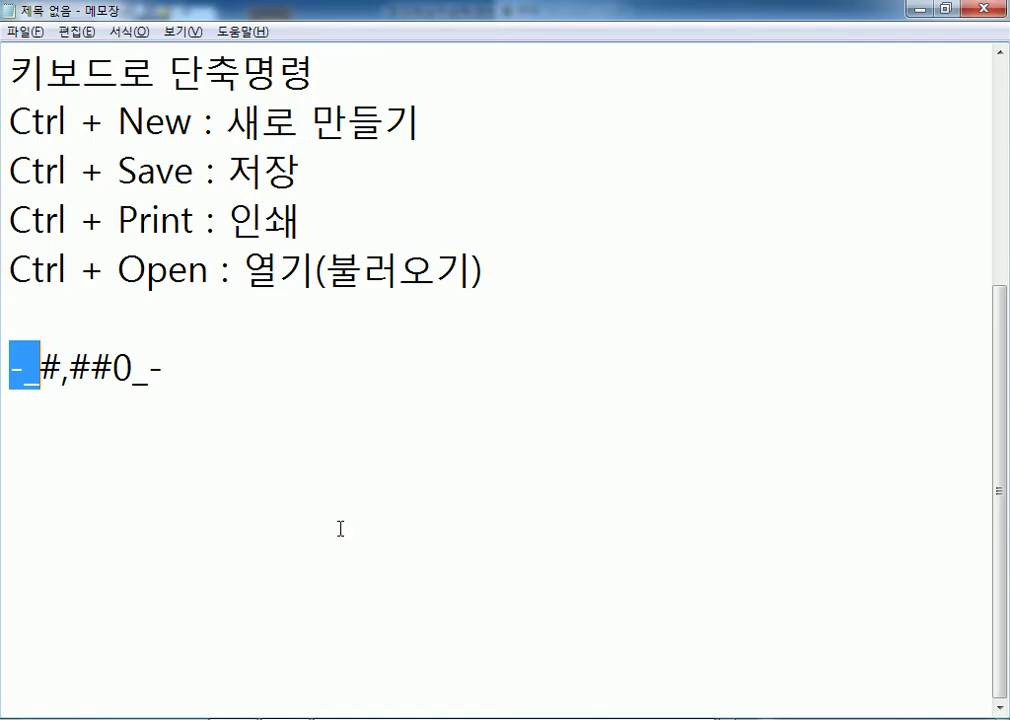
# Type the format codes '#,##0,', '#,##0,,' and '#,##0,,,' on lines below -_#,##0_-.
pyautogui.click(133, 370)
pyautogui.moveTo(133, 375); pyautogui.dragTo(42, 372)
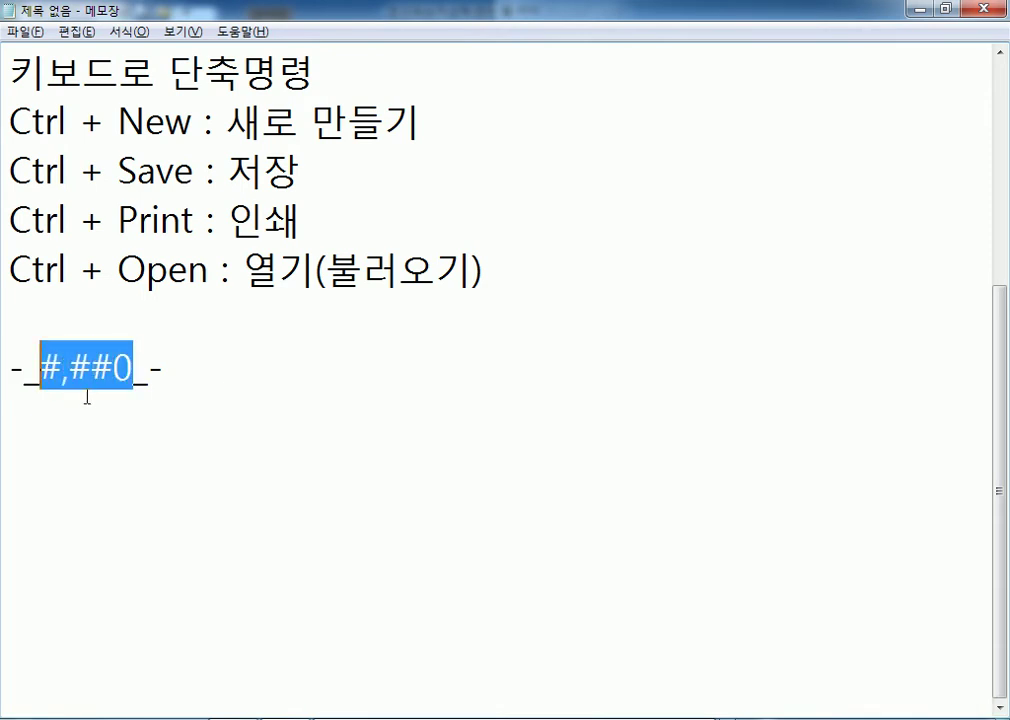
pyautogui.click(189, 376)
pyautogui.hotkey('shift', 'Home')
pyautogui.click(146, 422)
pyautogui.write('#,##0')
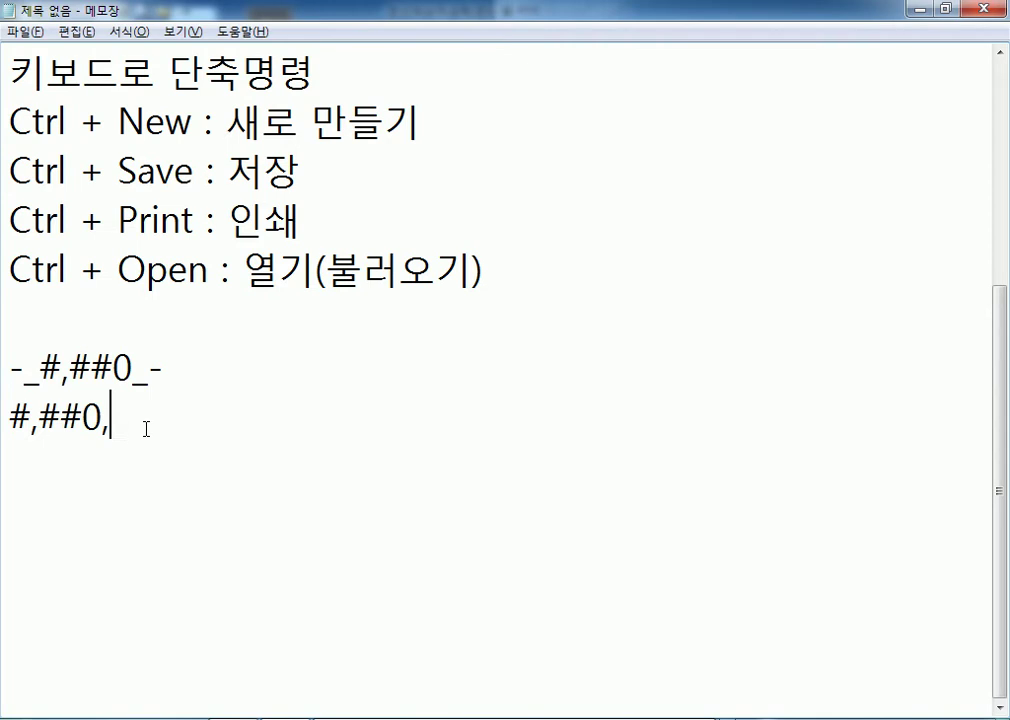
pyautogui.press('Return')
pyautogui.press('Return')
pyautogui.press('Return')
pyautogui.press('Return')
pyautogui.press('Return')
pyautogui.press('Return')
pyautogui.press('Return')
pyautogui.press('Return')
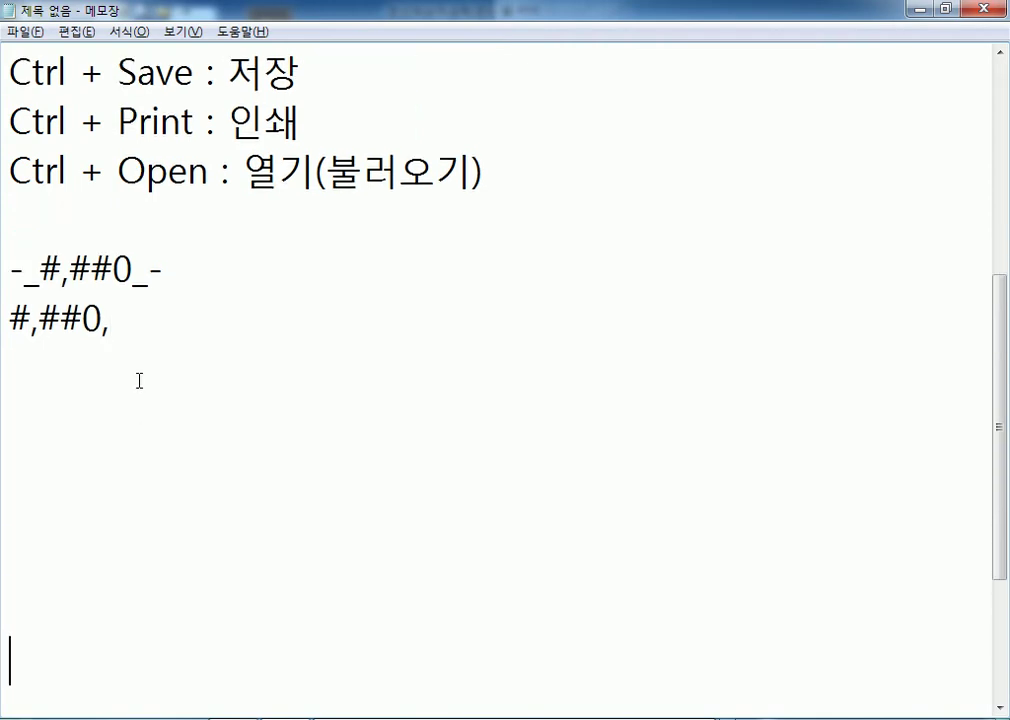
pyautogui.press('BackSpace')
pyautogui.press('BackSpace')
pyautogui.press('BackSpace')
pyautogui.press('BackSpace')
pyautogui.press('BackSpace')
pyautogui.press('BackSpace')
pyautogui.press('BackSpace')
pyautogui.press('BackSpace')
pyautogui.press('Return')
pyautogui.write('#,##0')
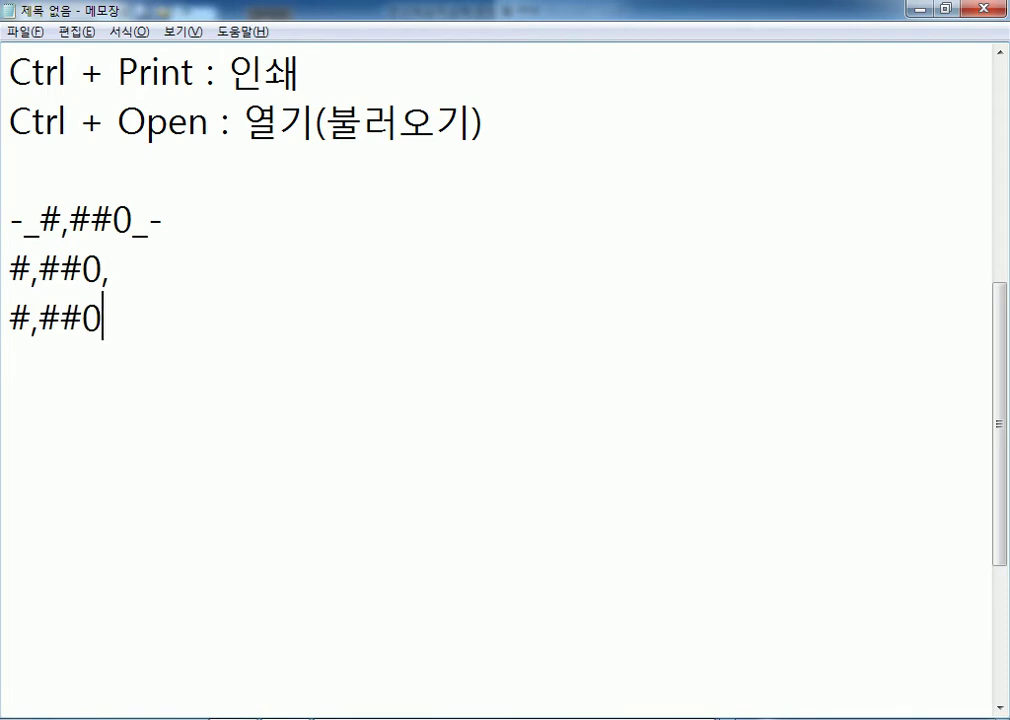
pyautogui.write(',,')
pyautogui.press('Return')
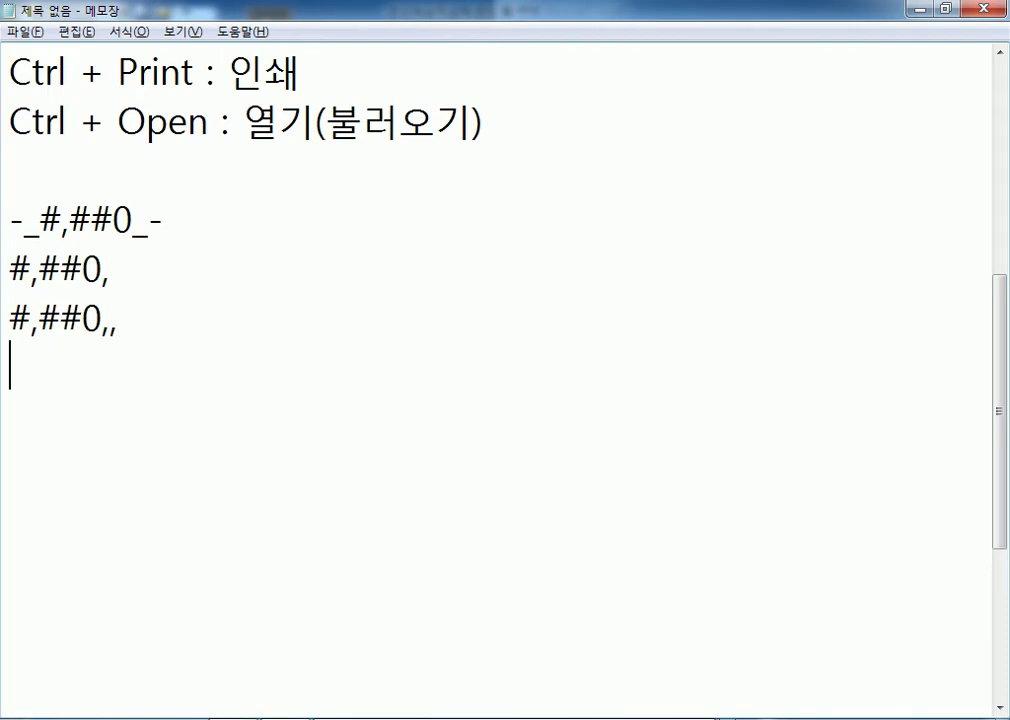
pyautogui.write('#,##')
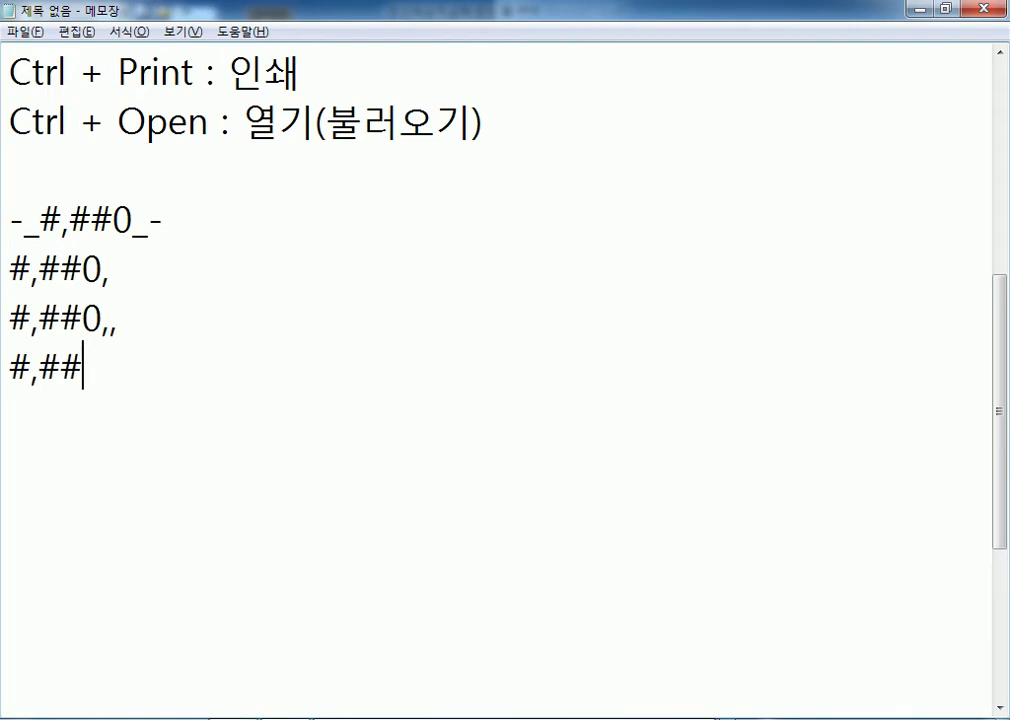
pyautogui.write('0,,,')
pyautogui.press('Return')
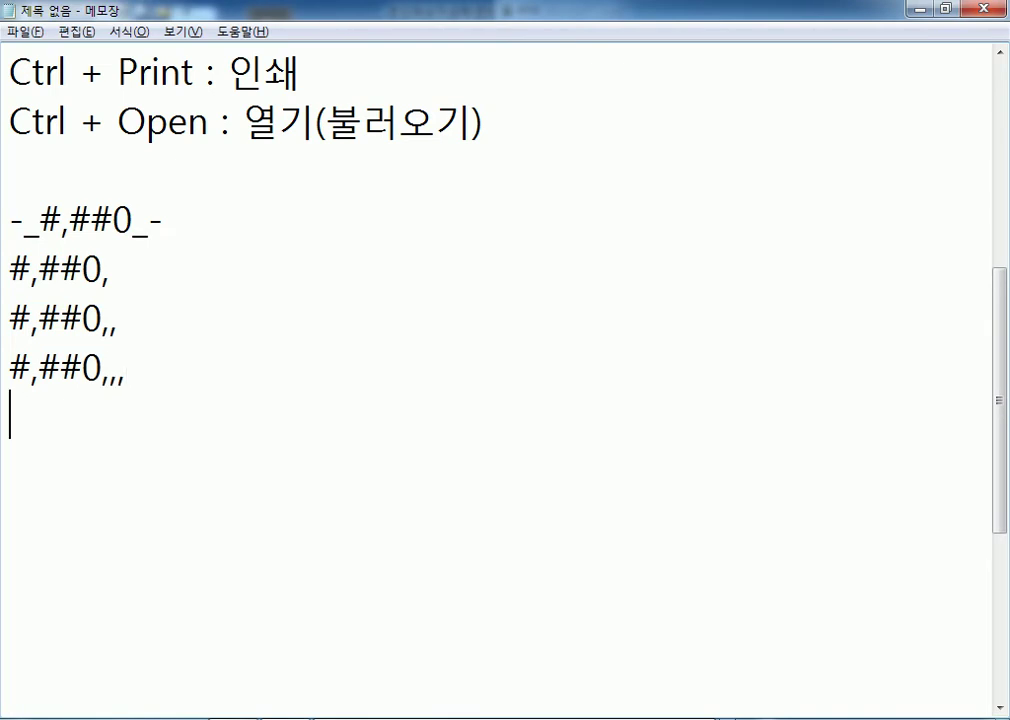
pyautogui.click(250, 264)
pyautogui.press('Home')
pyautogui.press('Return')
pyautogui.press('Up')
pyautogui.write('#,##0')
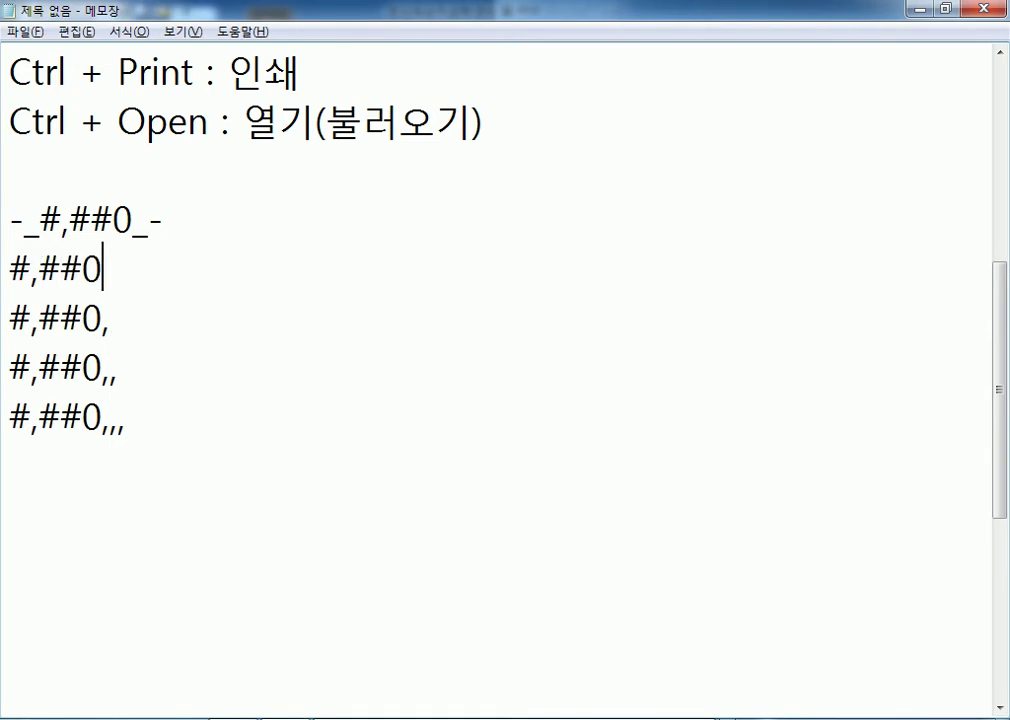
pyautogui.write(' > 10000000000')
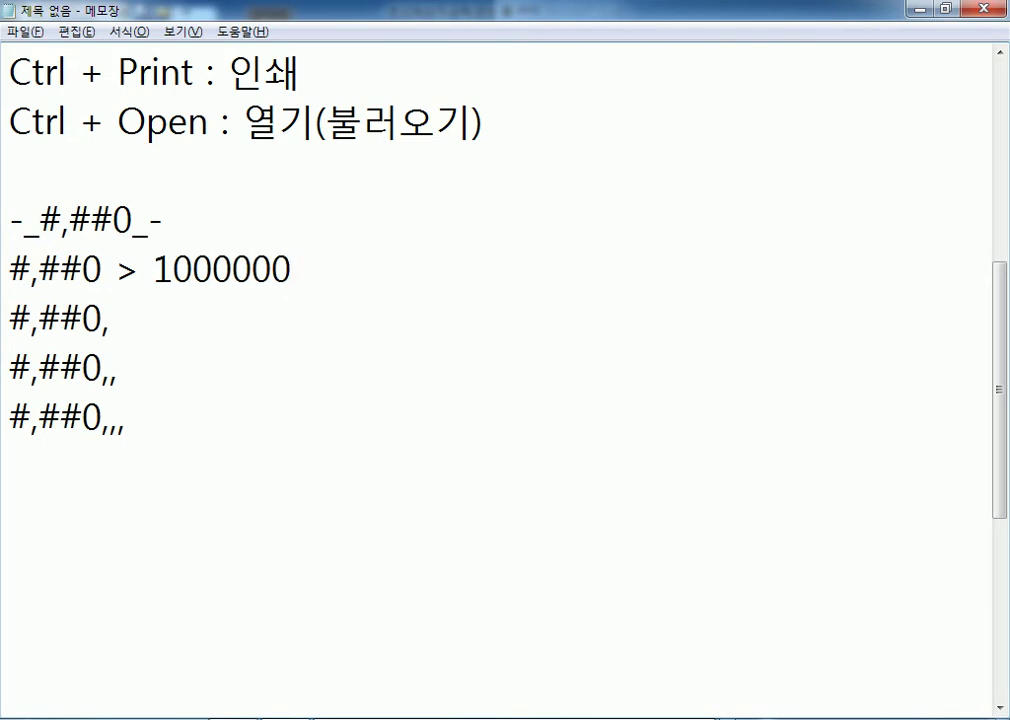
pyautogui.hotkey('shift', 'Left')
pyautogui.hotkey('shift', 'Left')
pyautogui.hotkey('shift', 'Left')
pyautogui.hotkey('shift', 'Left')
pyautogui.hotkey('shift', 'Left')
pyautogui.hotkey('shift', 'Left')
pyautogui.hotkey('shift', 'Left')
pyautogui.hotkey('shift', 'Left')
pyautogui.hotkey('shift', 'Left')
pyautogui.hotkey('shift', 'Left')
pyautogui.hotkey('shift', 'Left')
pyautogui.hotkey('shift', 'Left')
pyautogui.hotkey('shift', 'Left')
pyautogui.hotkey('shift', 'Left')
pyautogui.hotkey('ctrl', 'c')
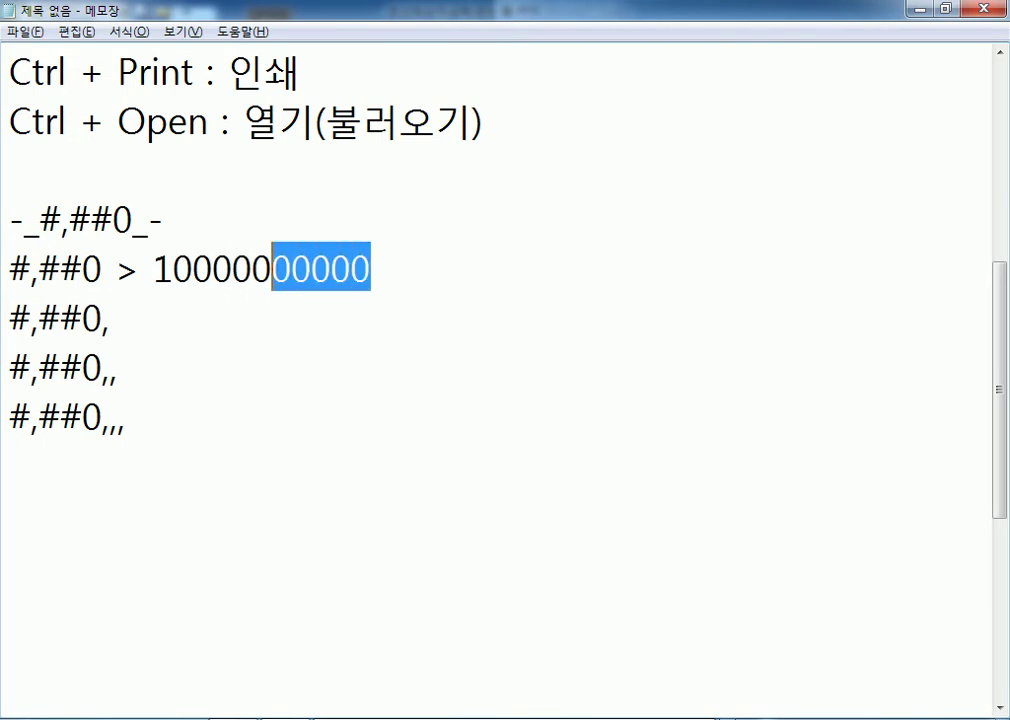
pyautogui.press('Down')
pyautogui.press('End')
pyautogui.hotkey('ctrl', 'v')
pyautogui.press('Down')
pyautogui.hotkey('ctrl', 'v')
pyautogui.press('Down')
pyautogui.hotkey('ctrl', 'v')
pyautogui.press('Up')
pyautogui.press('Up')
pyautogui.press('Up')
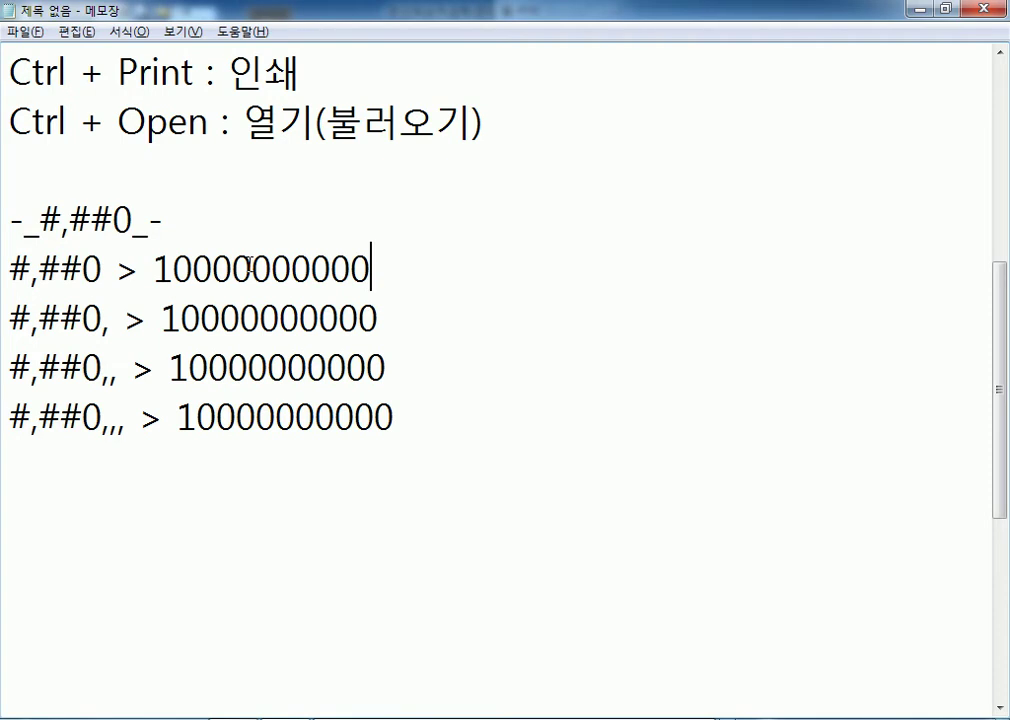
# Append the result 10,000,000,000 to the #,##0 line.
pyautogui.moveTo(153, 268); pyautogui.dragTo(382, 272)
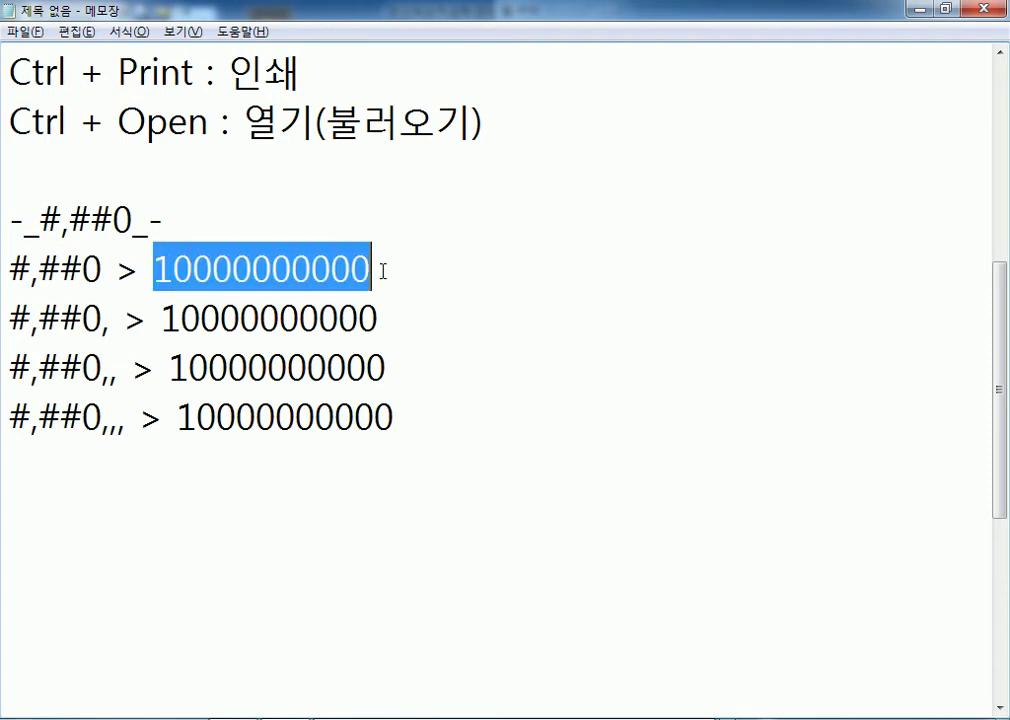
pyautogui.moveTo(117, 270); pyautogui.dragTo(372, 272)
pyautogui.moveTo(113, 272); pyautogui.dragTo(379, 273)
pyautogui.hotkey('ctrl', 'c')
pyautogui.click(394, 270)
pyautogui.hotkey('ctrl', 'v')
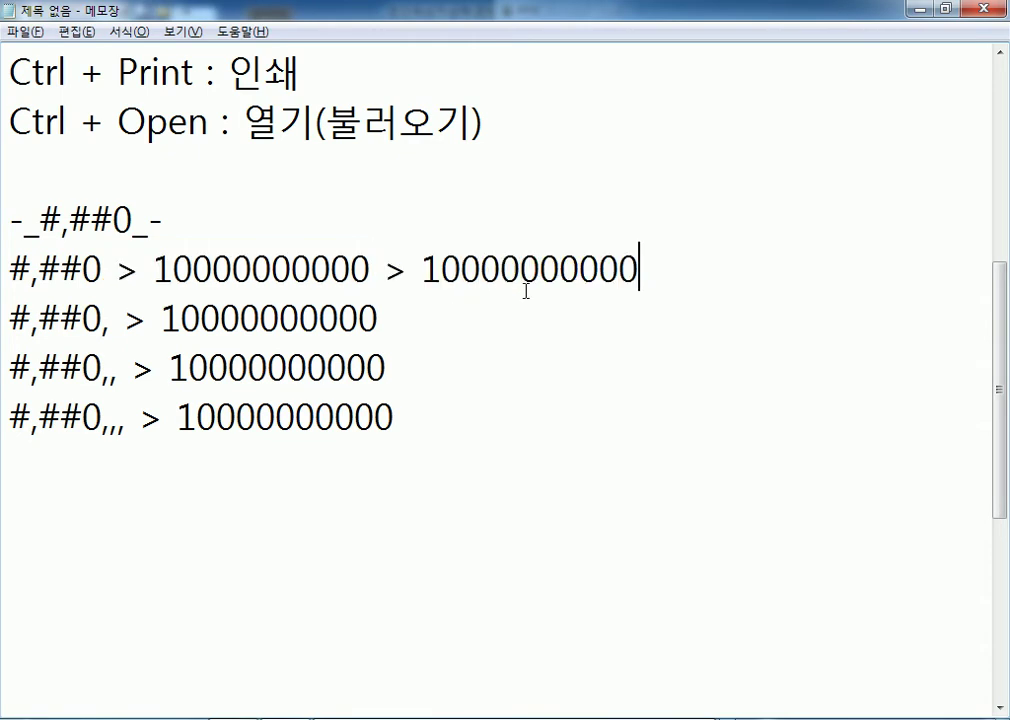
pyautogui.press('Left')
pyautogui.press('Left')
pyautogui.press('Left')
pyautogui.write(',')
pyautogui.press('Left')
pyautogui.press('Left')
pyautogui.press('Left')
pyautogui.press('Left')
pyautogui.write(',')
pyautogui.press('Left')
pyautogui.press('Left')
pyautogui.press('Left')
pyautogui.press('Left')
pyautogui.write(',')
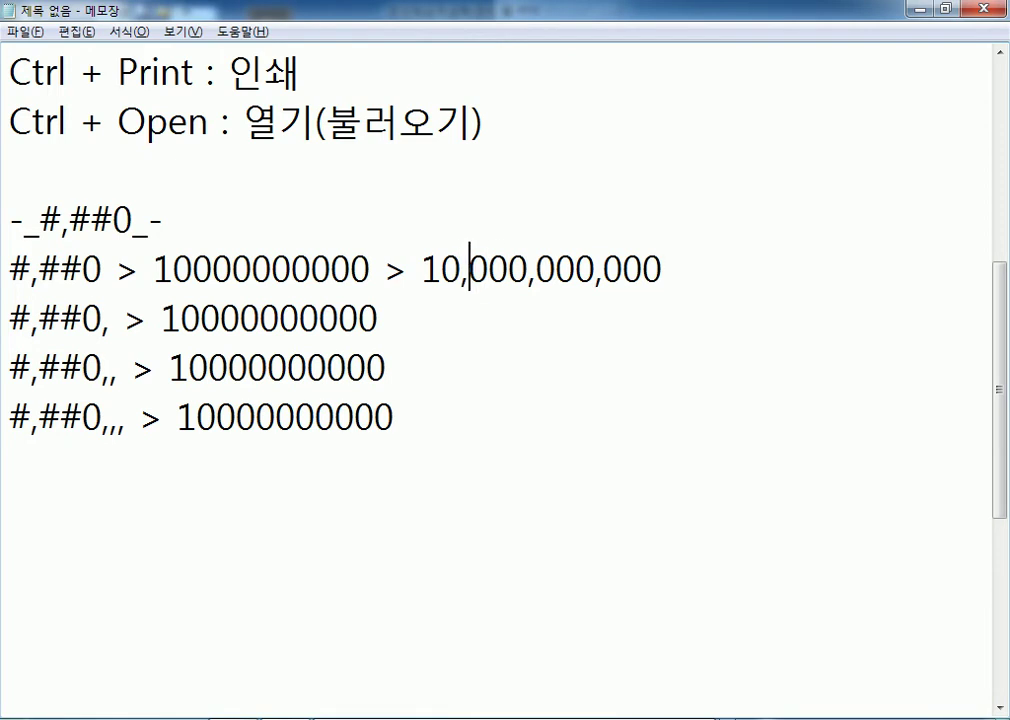
# Append the result 10,000,000 to the '#,##0,' line.
pyautogui.press('Down')
pyautogui.hotkey('ctrl', 'v')
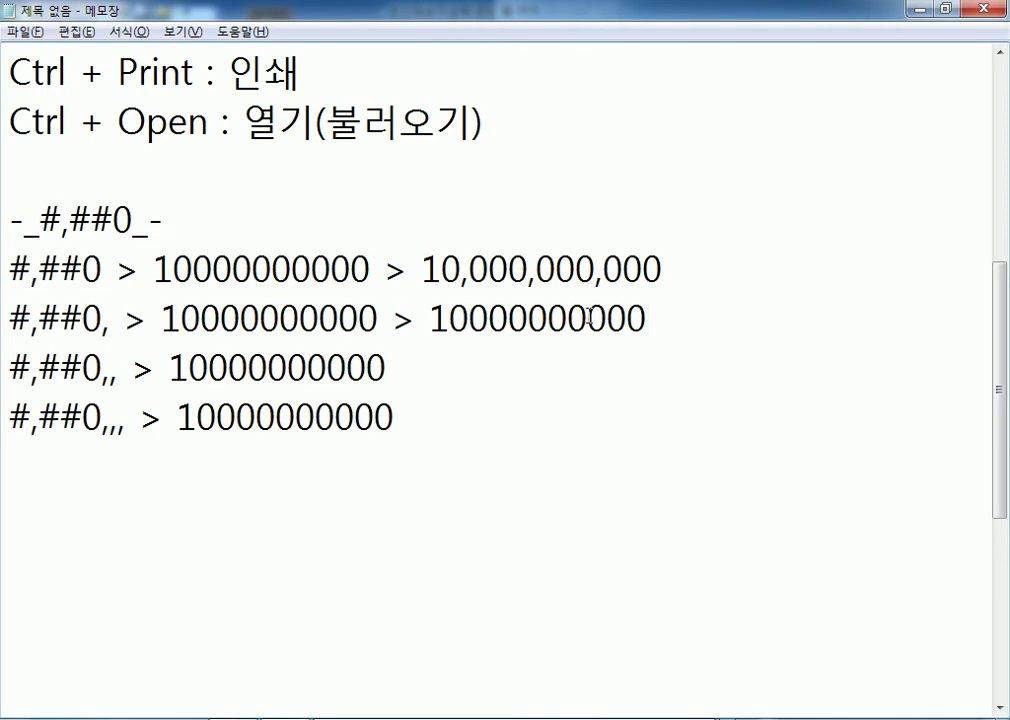
pyautogui.moveTo(588, 318); pyautogui.dragTo(678, 316)
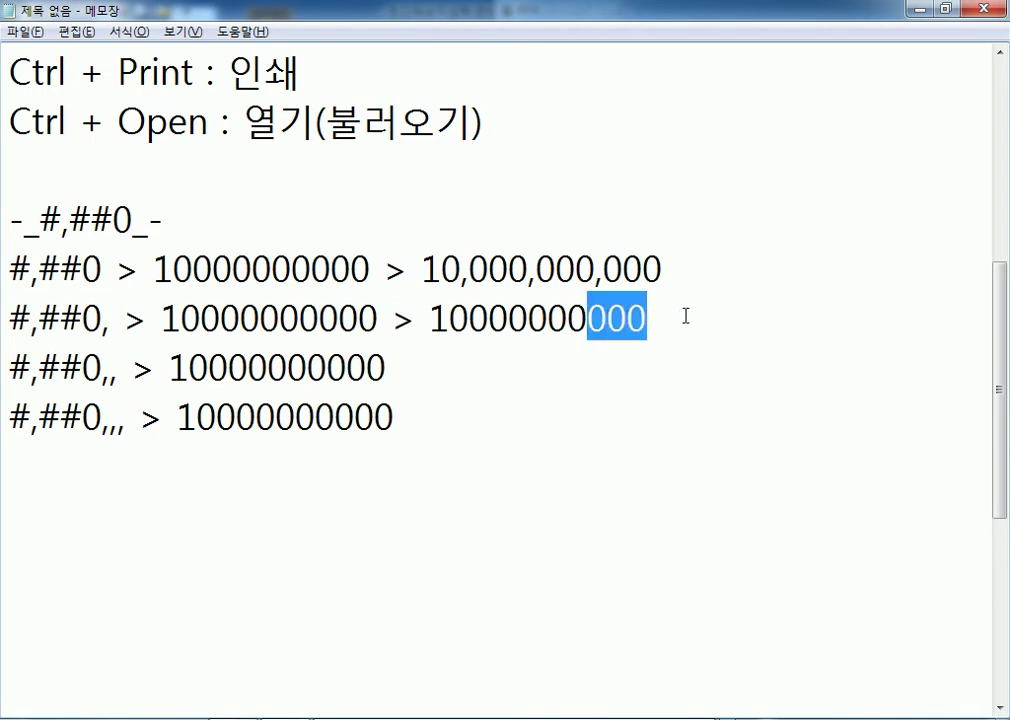
pyautogui.press('BackSpace')
pyautogui.press('Left')
pyautogui.press('Left')
pyautogui.press('Left')
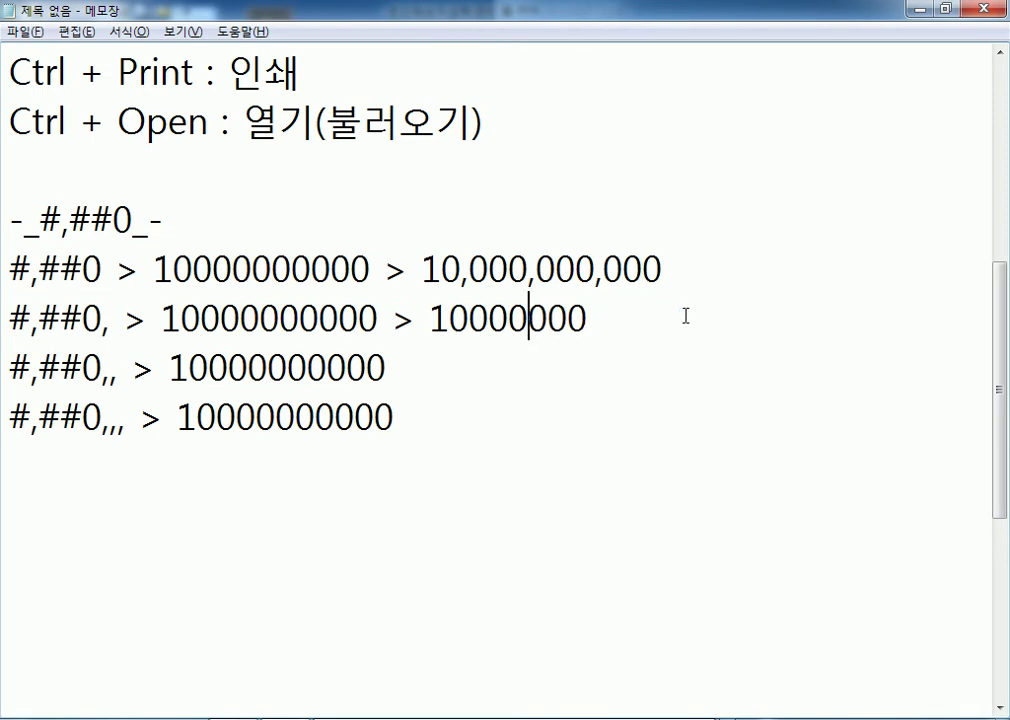
pyautogui.write(',')
pyautogui.press('Left')
pyautogui.press('Left')
pyautogui.press('Left')
pyautogui.press('Left')
pyautogui.write(',')
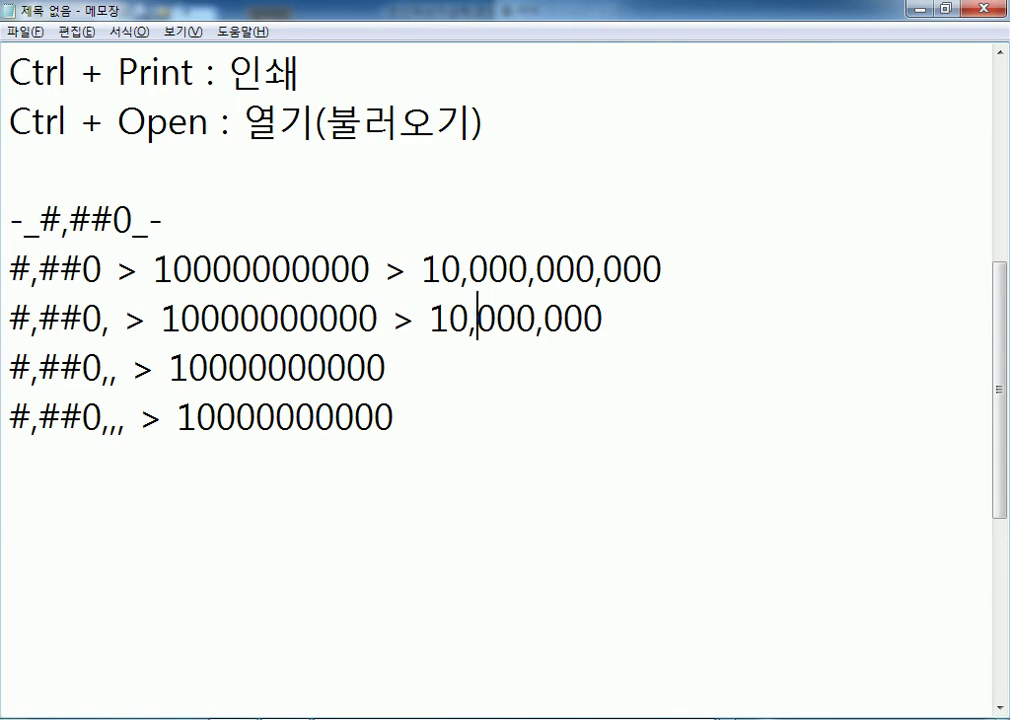
# Append results 10,000 to the '#,##0,,' line and 10 to the '#,##0,,,' line.
pyautogui.press('Down')
pyautogui.press('End')
pyautogui.hotkey('ctrl', 'v')
pyautogui.hotkey('shift', 'Left')
pyautogui.hotkey('shift', 'Left')
pyautogui.hotkey('shift', 'Left')
pyautogui.hotkey('shift', 'Left')
pyautogui.hotkey('shift', 'Left')
pyautogui.hotkey('shift', 'Left')
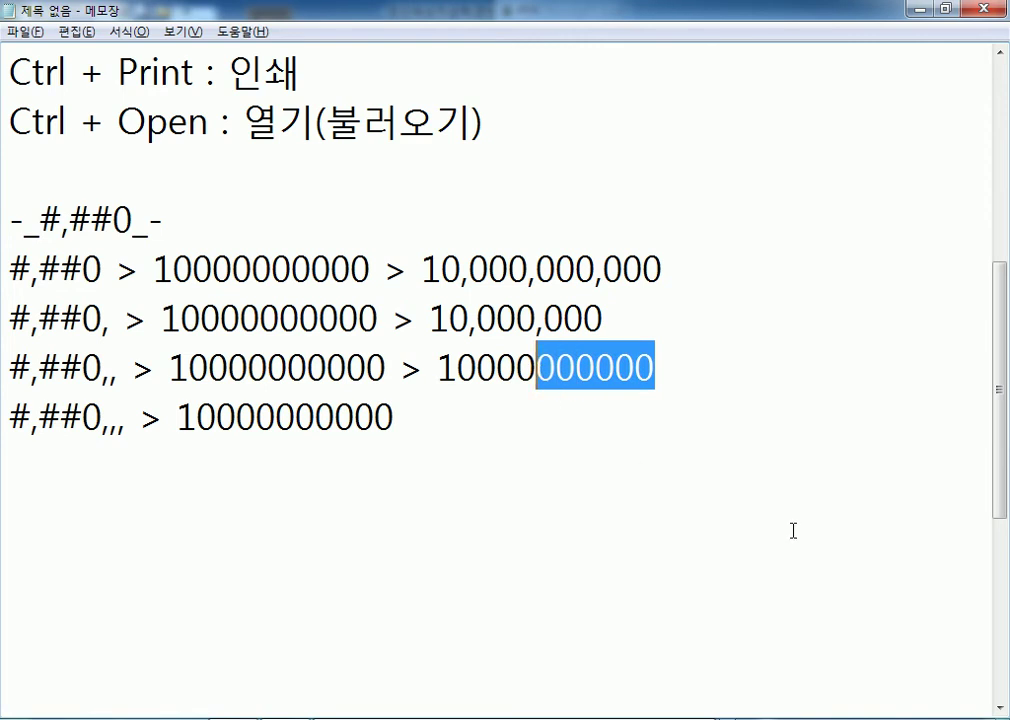
pyautogui.press('BackSpace')
pyautogui.press('Left')
pyautogui.press('Left')
pyautogui.write(',')
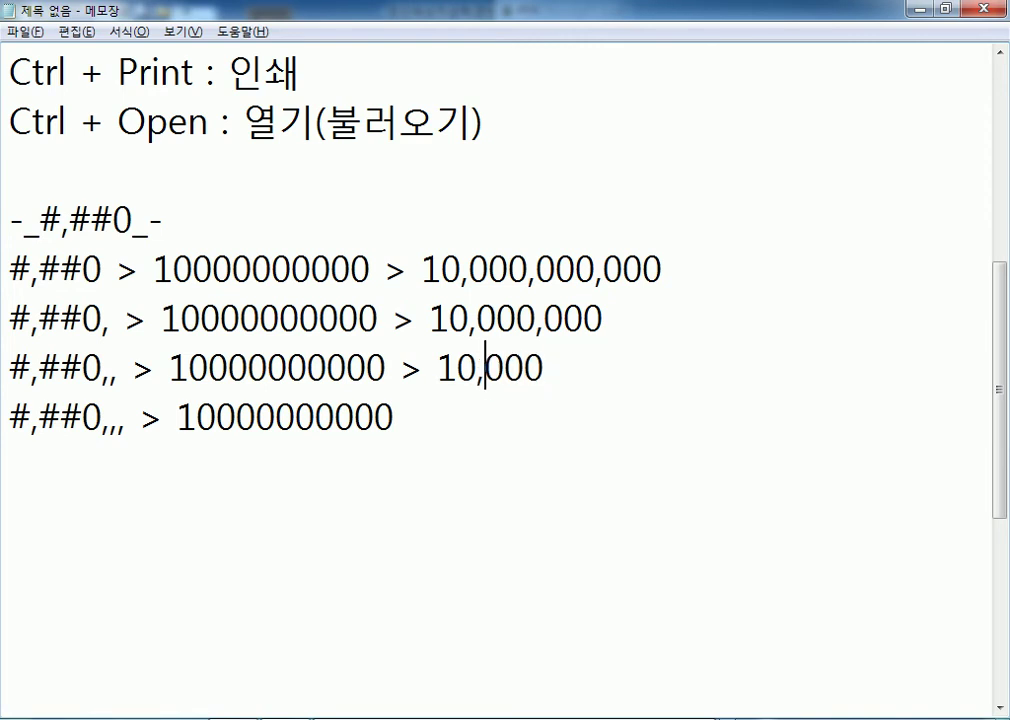
pyautogui.press('Down')
pyautogui.press('End')
pyautogui.hotkey('ctrl', 'v')
pyautogui.moveTo(688, 433); pyautogui.dragTo(487, 422)
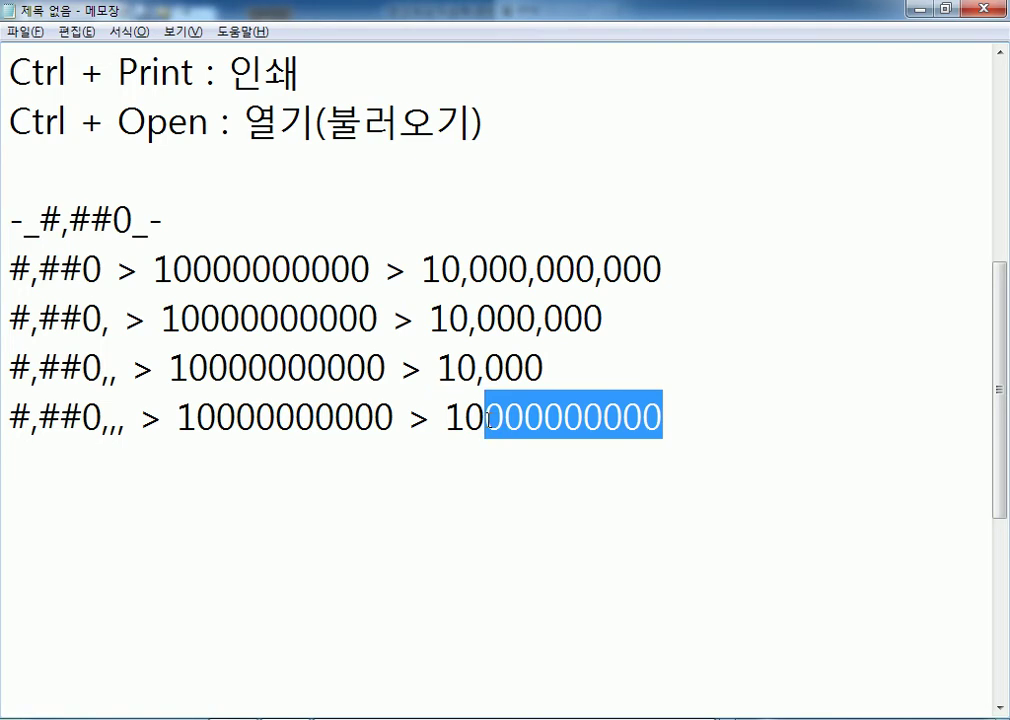
pyautogui.press('Delete')
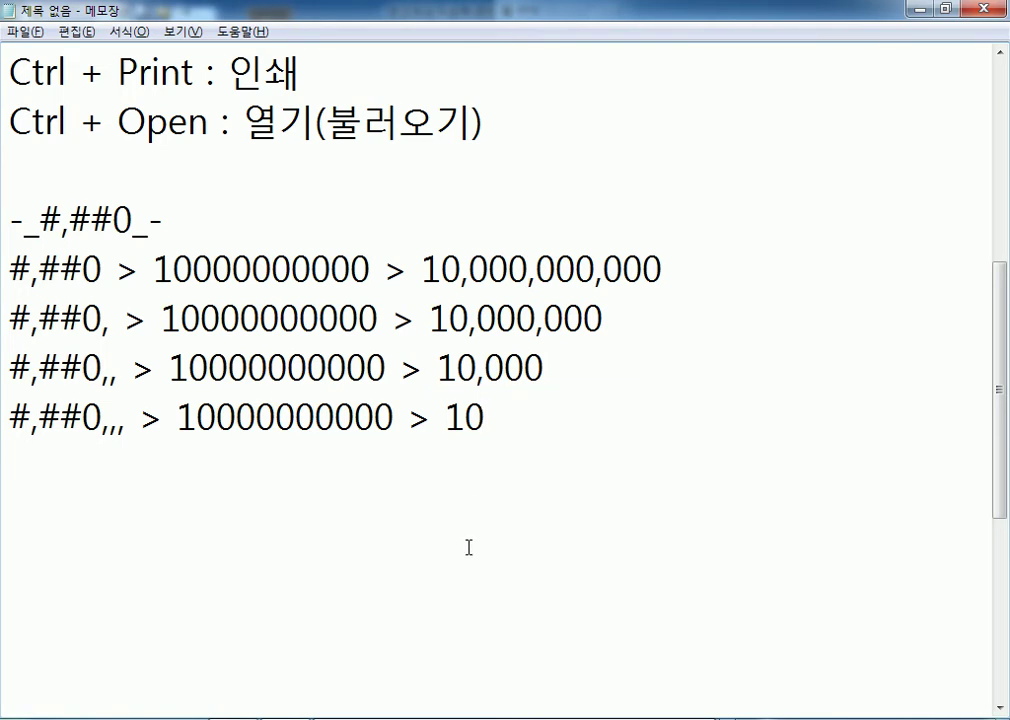
# Review how each comma drops three zeros, then return to Excel and cancel Format Cells.
pyautogui.moveTo(176, 418); pyautogui.dragTo(397, 422)
pyautogui.click(521, 419)
pyautogui.click(570, 369)
pyautogui.click(623, 320)
pyautogui.click(671, 274)
pyautogui.moveTo(102, 320); pyautogui.dragTo(112, 320)
pyautogui.moveTo(319, 318); pyautogui.dragTo(378, 318)
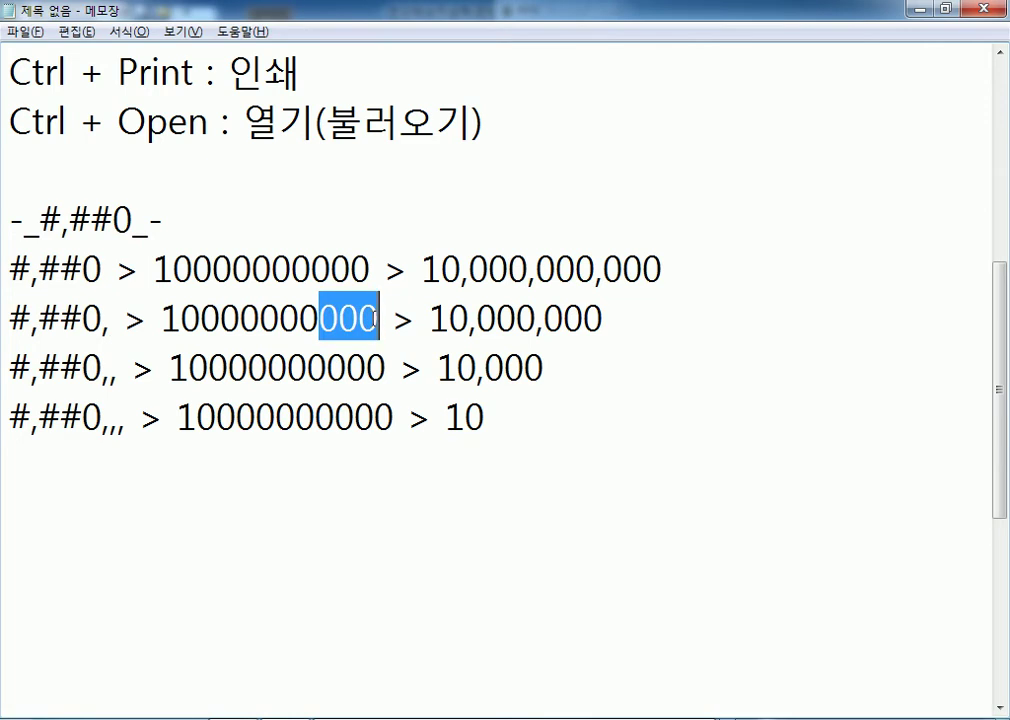
pyautogui.click(302, 469)
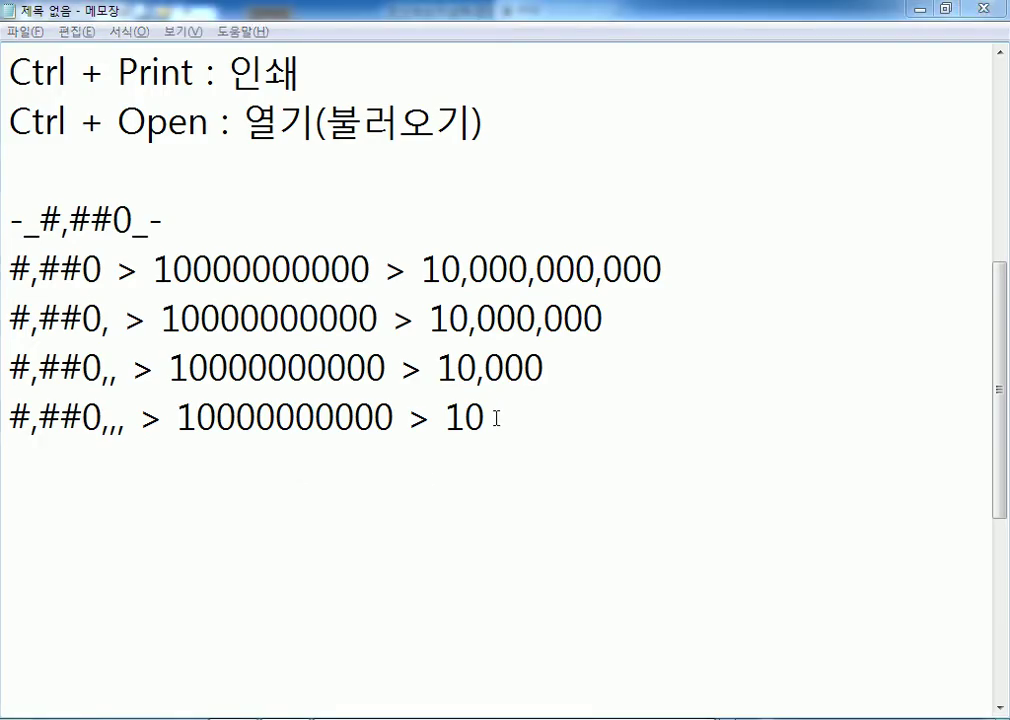
pyautogui.hotkey('alt', 'Tab')
pyautogui.press('Escape')
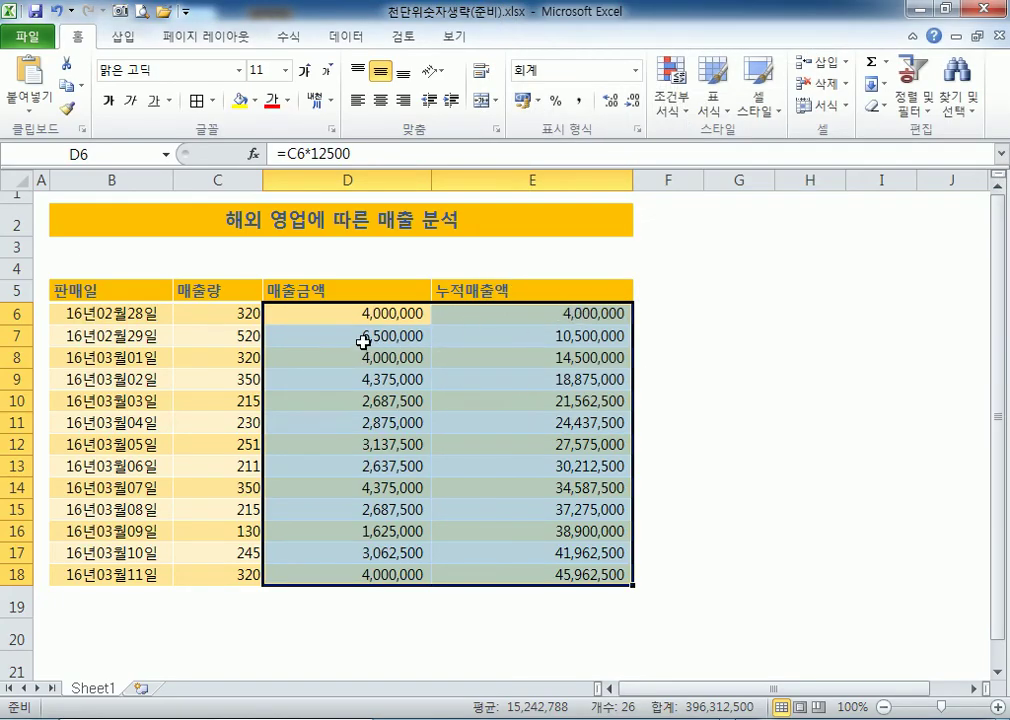
pyautogui.doubleClick(400, 401)
pyautogui.press('Escape')
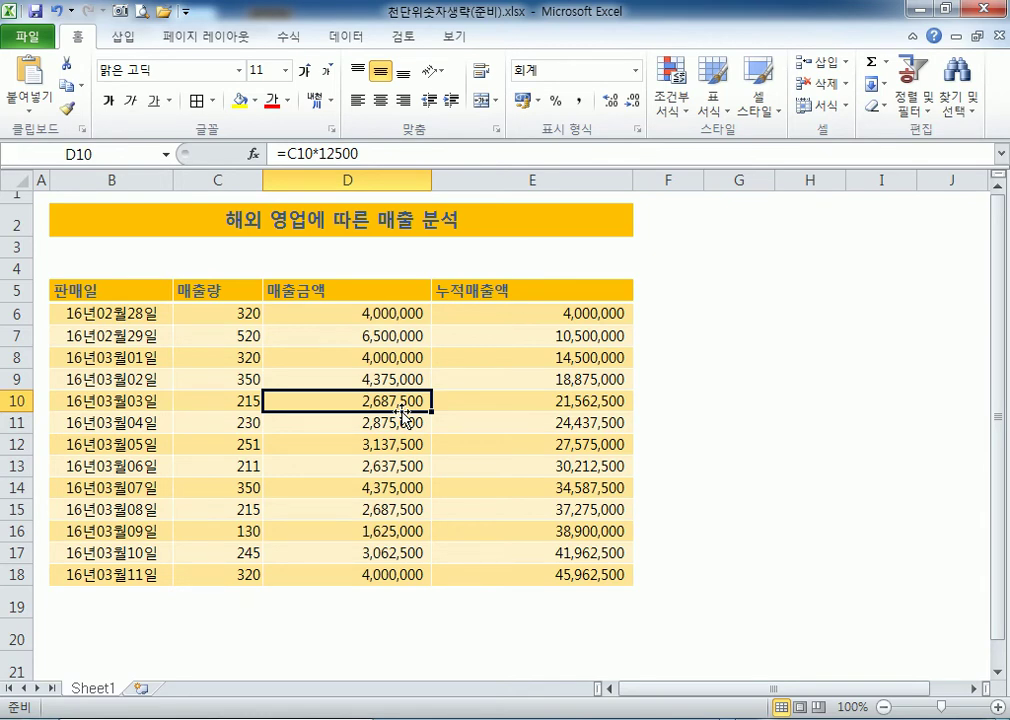
# Try the millions-scaled format #,##0,, on D6:E18, then undo it.
pyautogui.moveTo(330, 312); pyautogui.dragTo(565, 569)
pyautogui.hotkey('ctrl', '1')
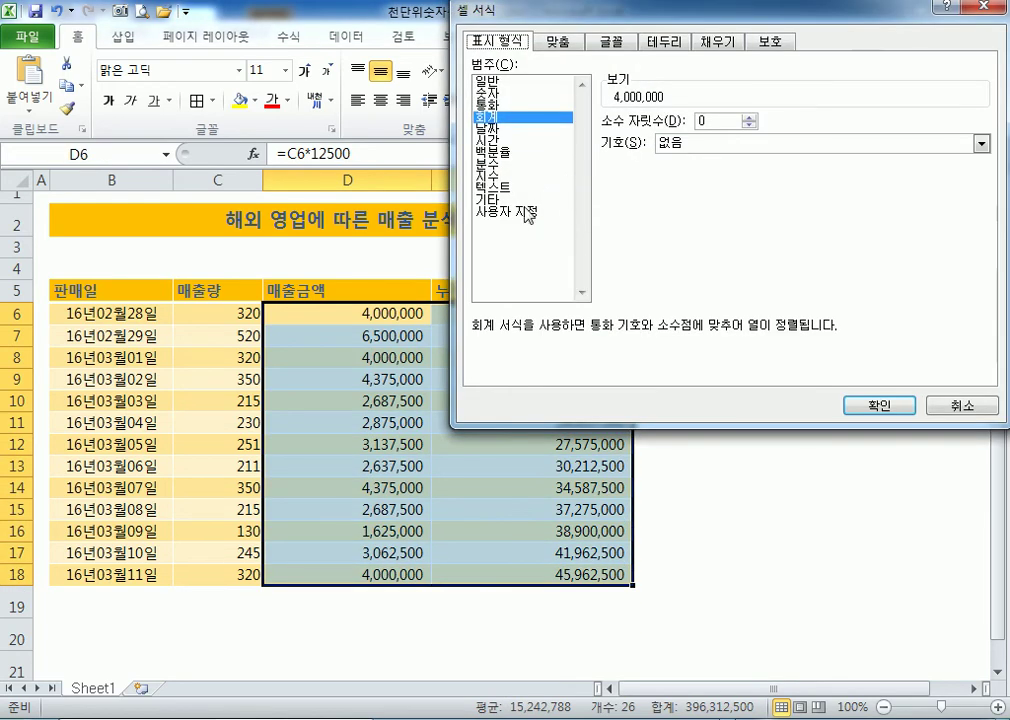
pyautogui.click(522, 211)
pyautogui.click(622, 187)
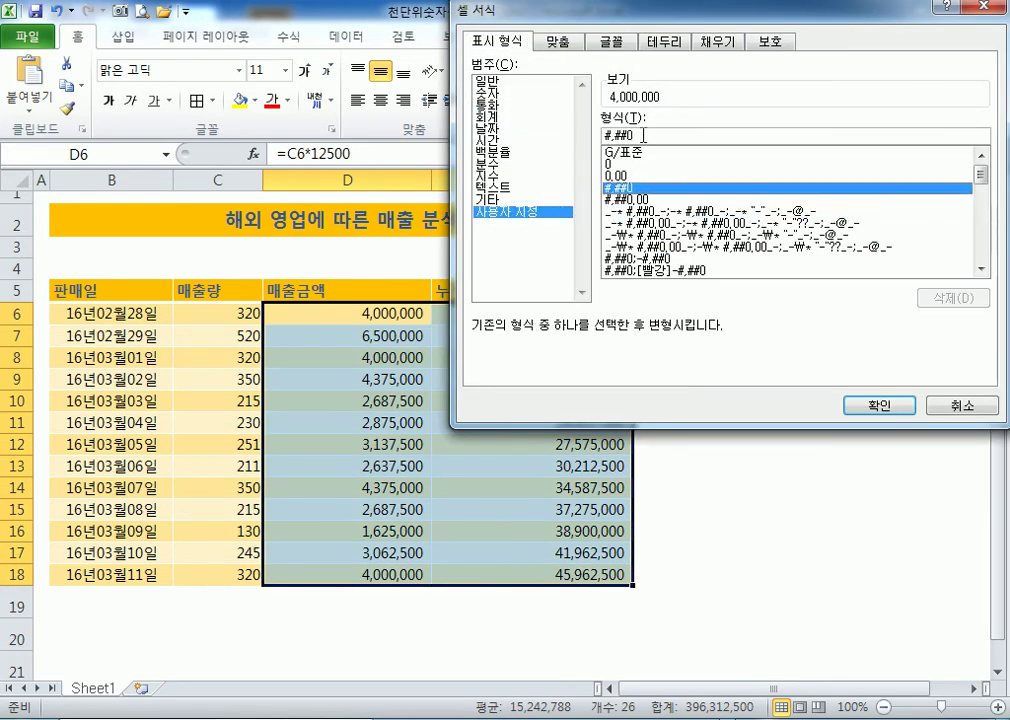
pyautogui.write(',')
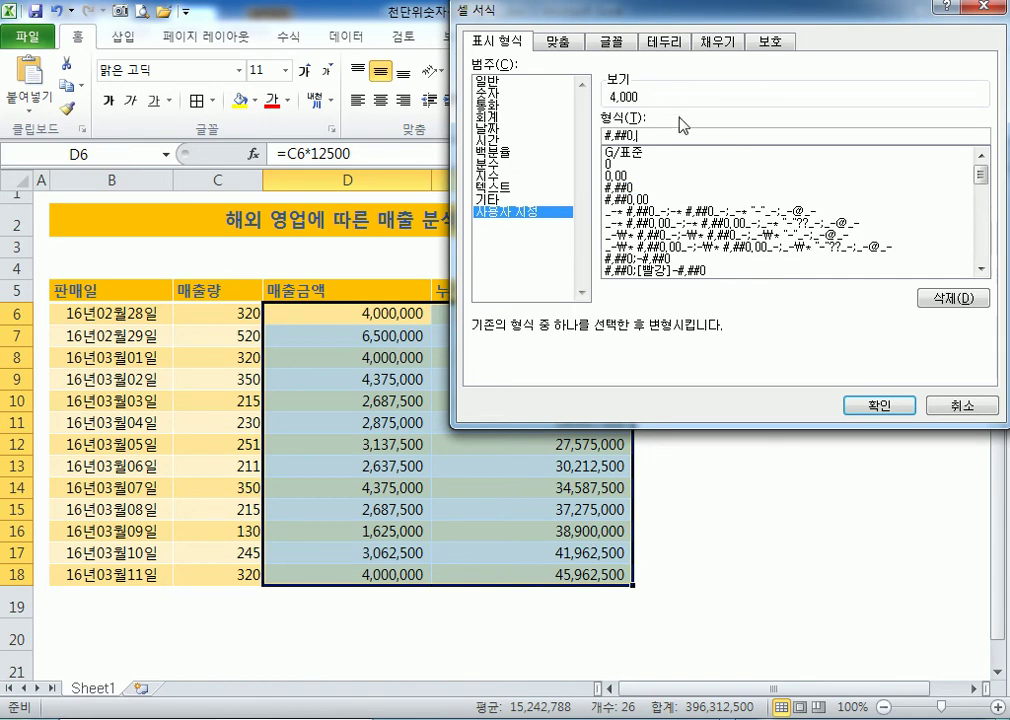
pyautogui.write(',')
pyautogui.click(879, 405)
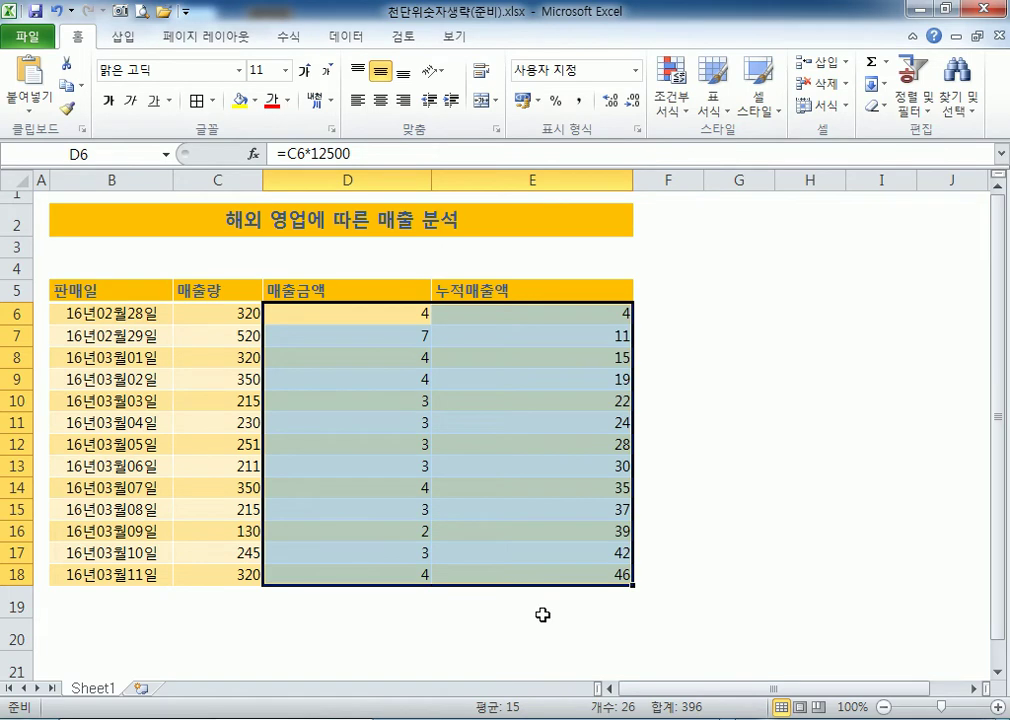
pyautogui.hotkey('ctrl', 'z')
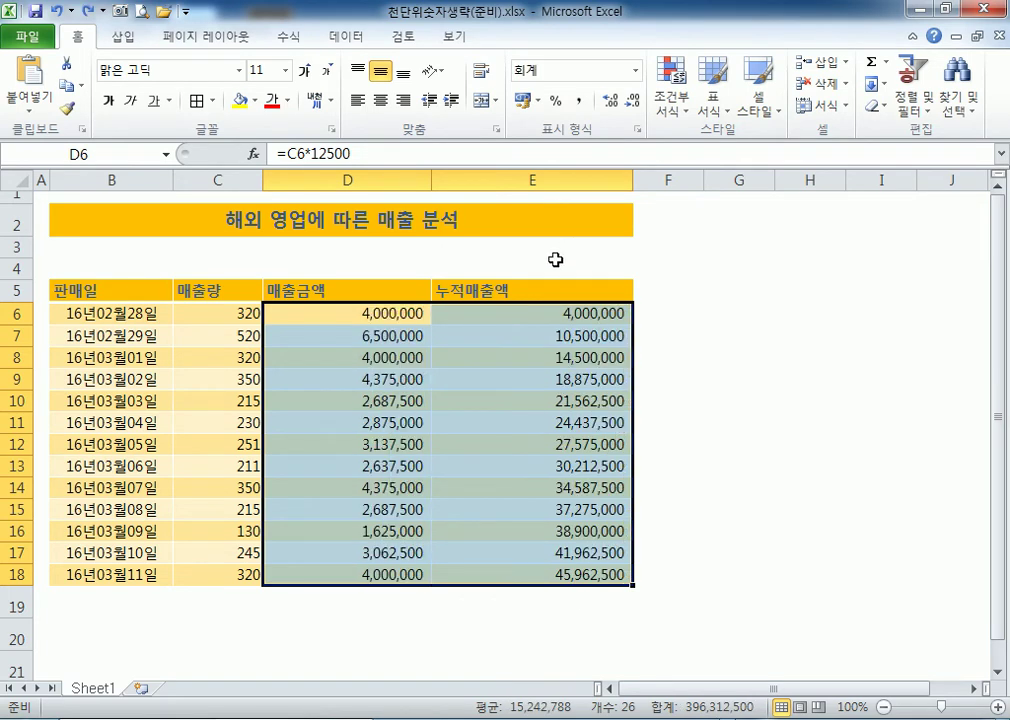
# Apply the custom format #,##0, so D6:E18 show thousands, e.g. 4,000.
pyautogui.hotkey('ctrl', '1')
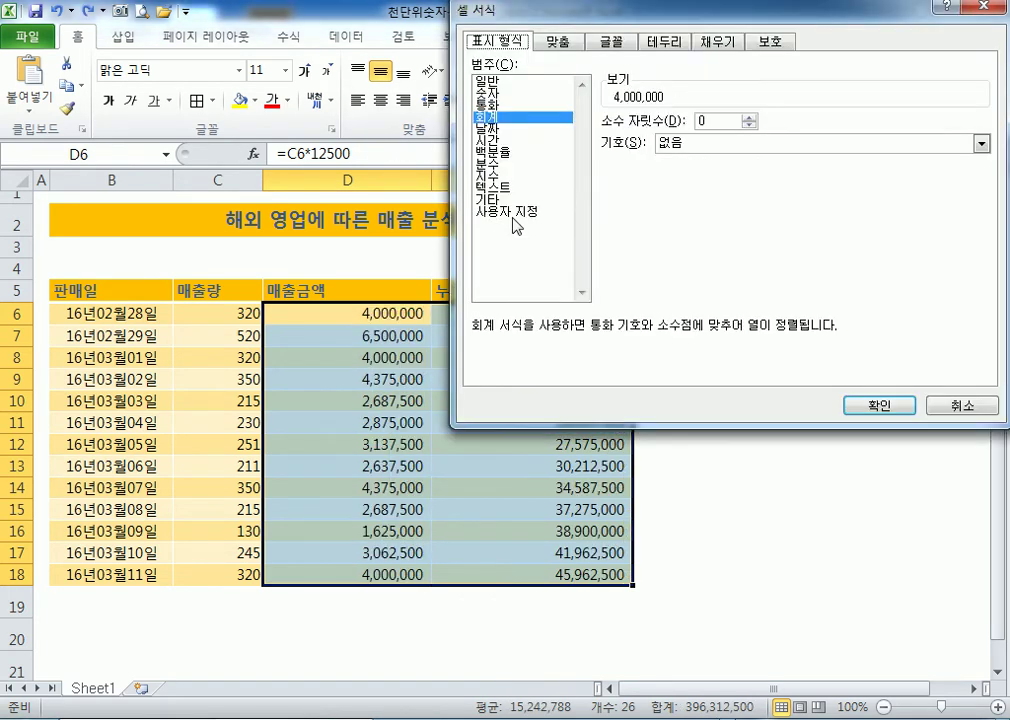
pyautogui.click(510, 213)
pyautogui.click(622, 187)
pyautogui.click(652, 136)
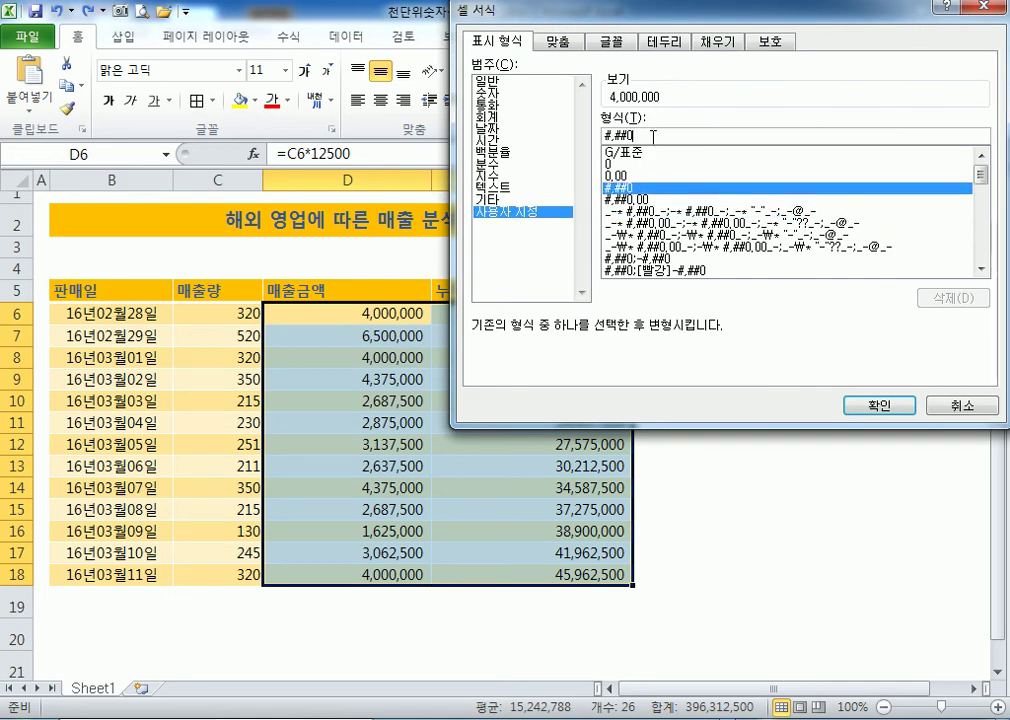
pyautogui.write(',')
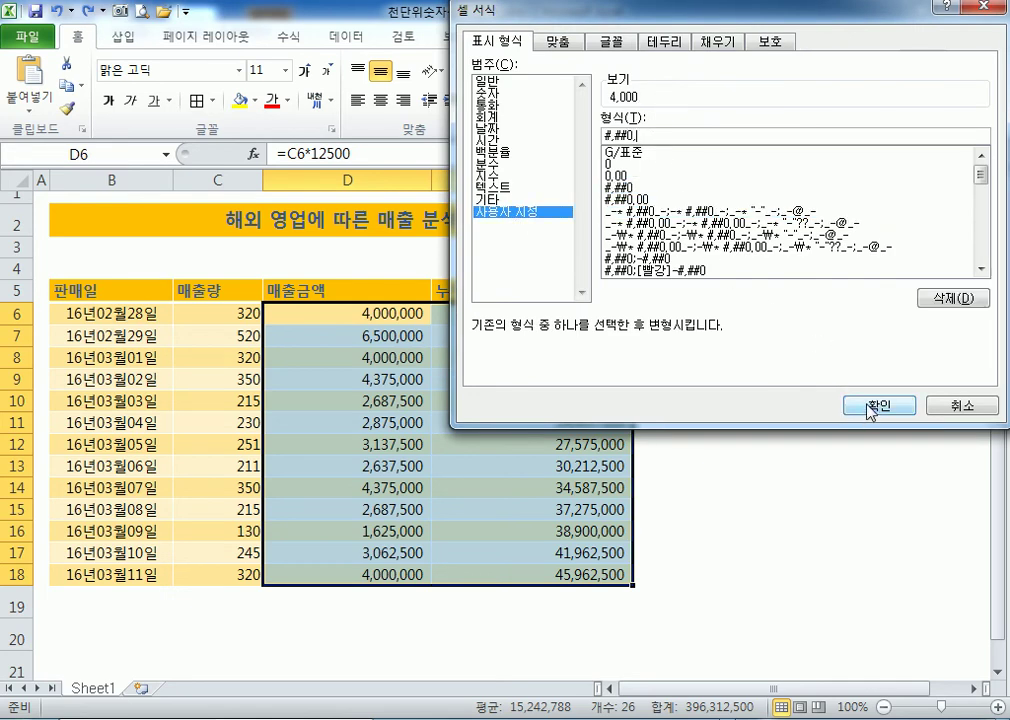
pyautogui.click(867, 404)
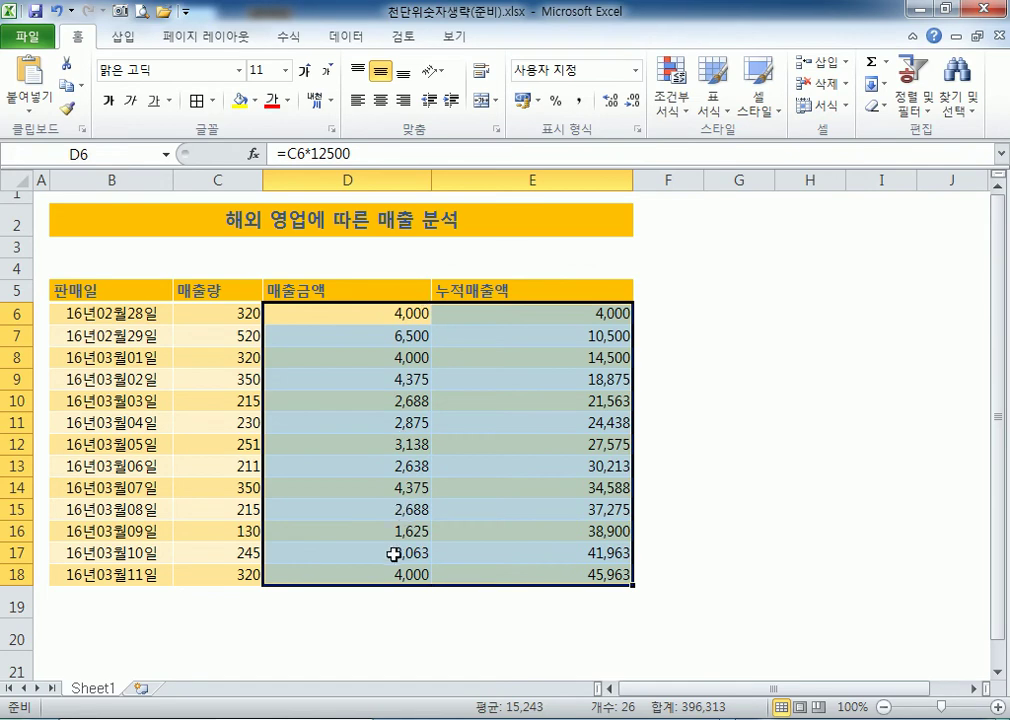
# Auto-fit columns D and E to their contents.
pyautogui.click(353, 289)
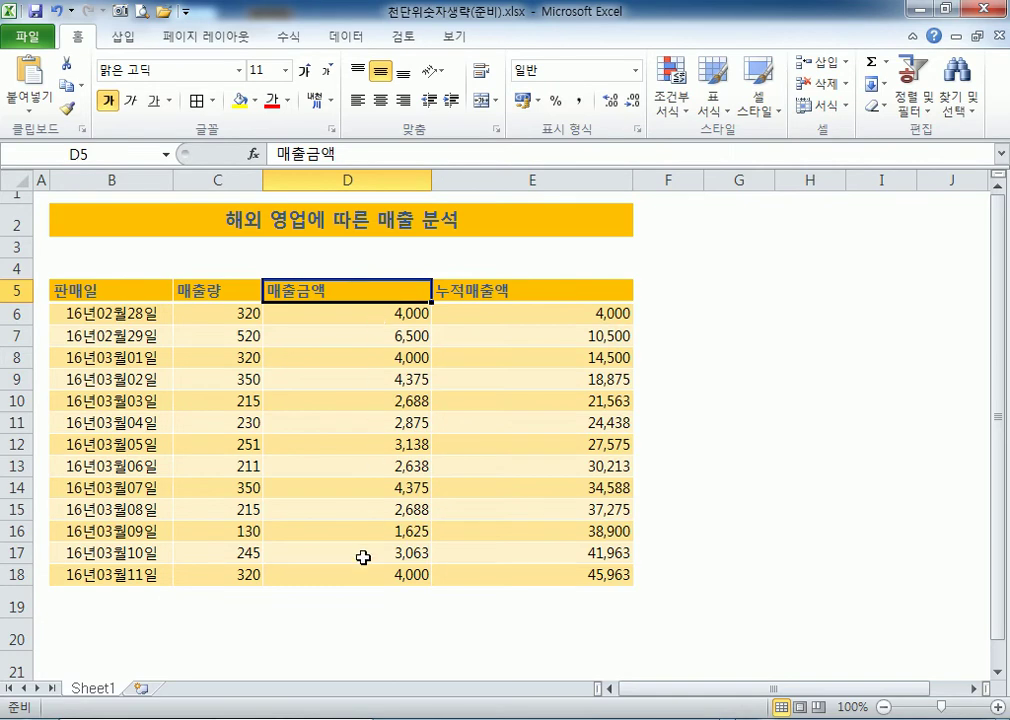
pyautogui.doubleClick(430, 180)
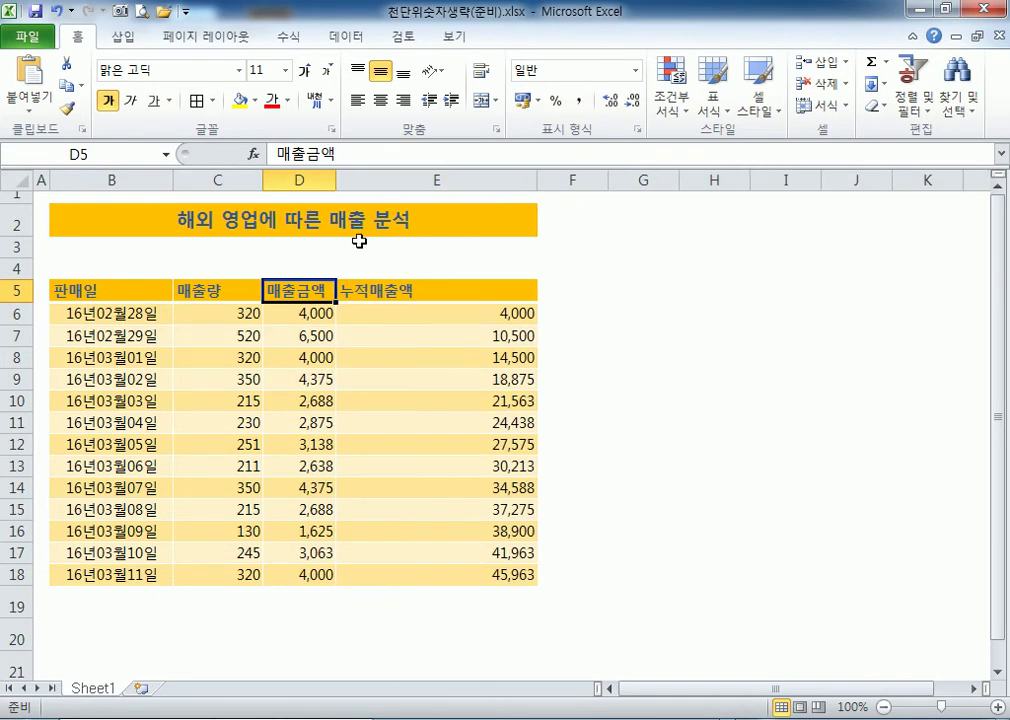
pyautogui.doubleClick(537, 180)
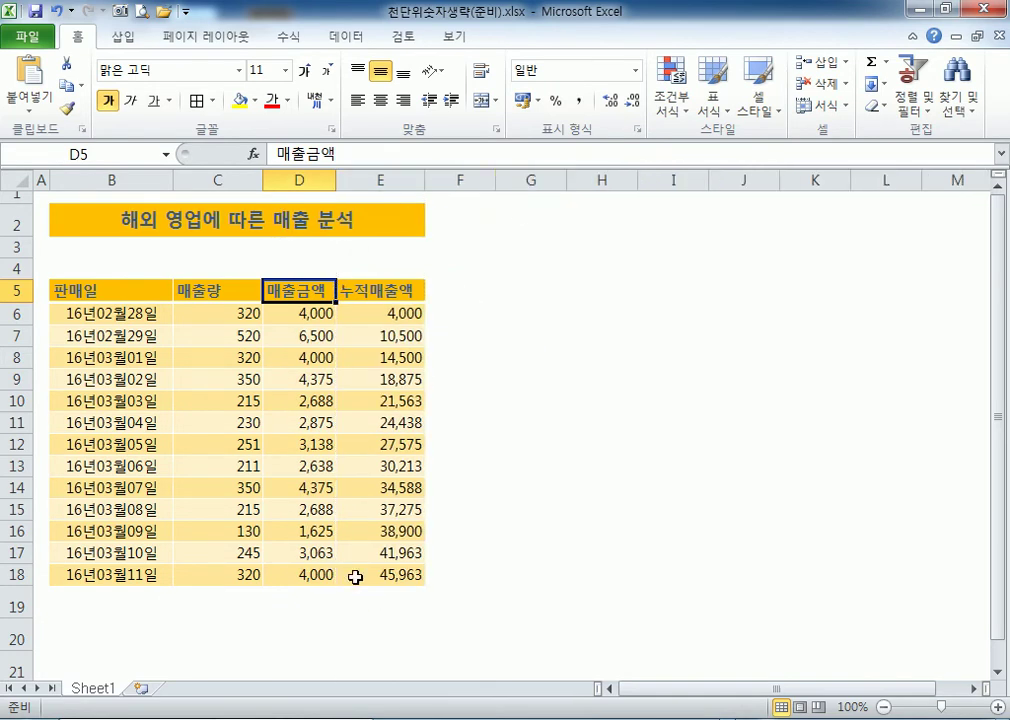
# Enter the note 단위 : 천원 in E4 and move it up to E3.
pyautogui.click(361, 265)
pyautogui.write('ㄷ단위 ')
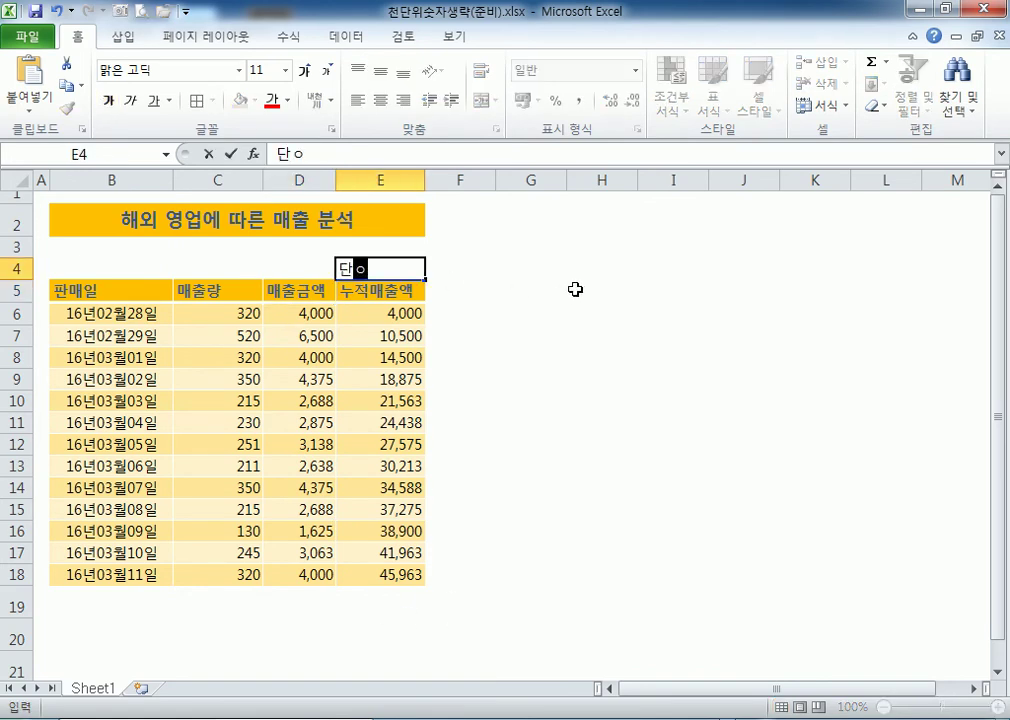
pyautogui.write(': 1000원')
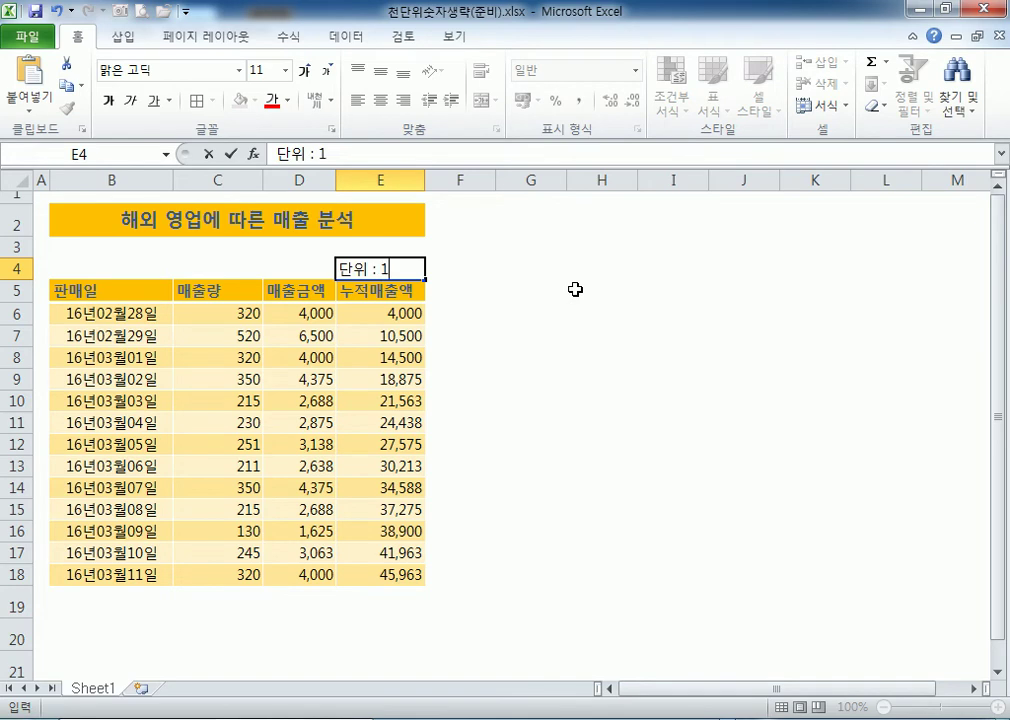
pyautogui.press('BackSpace')
pyautogui.press('BackSpace')
pyautogui.press('BackSpace')
pyautogui.press('BackSpace')
pyautogui.press('BackSpace')
pyautogui.press('BackSpace')
pyautogui.press('BackSpace')
pyautogui.press('BackSpace')
pyautogui.write('천워')
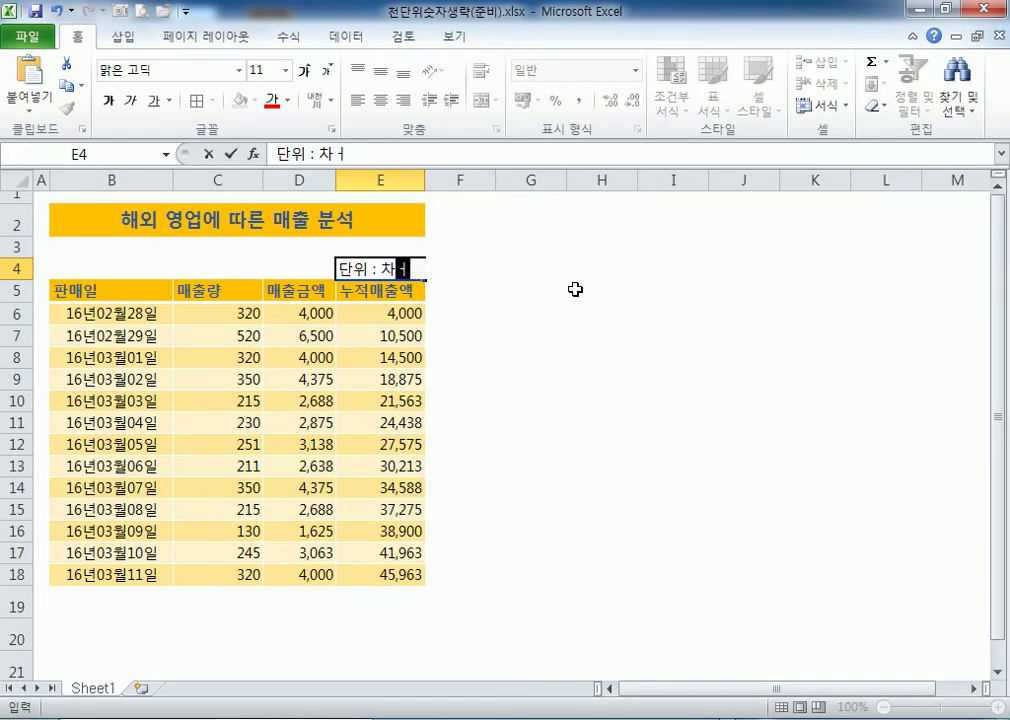
pyautogui.write('ㄴ')
pyautogui.press('Return')
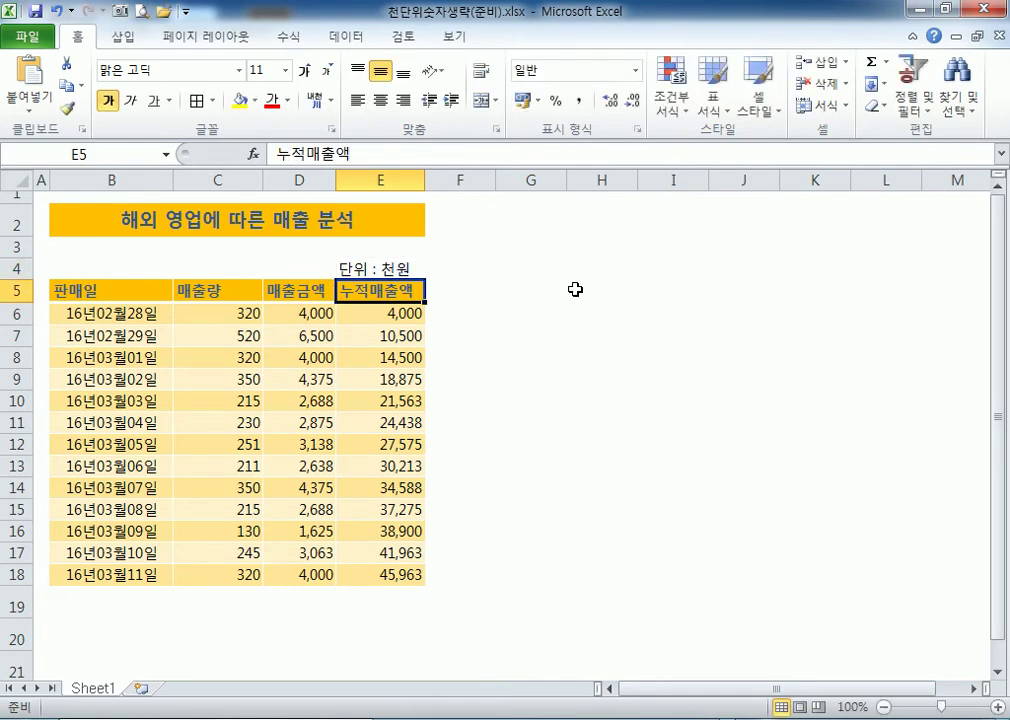
pyautogui.click(363, 262)
pyautogui.moveTo(363, 262); pyautogui.dragTo(399, 248)
pyautogui.click(359, 342)
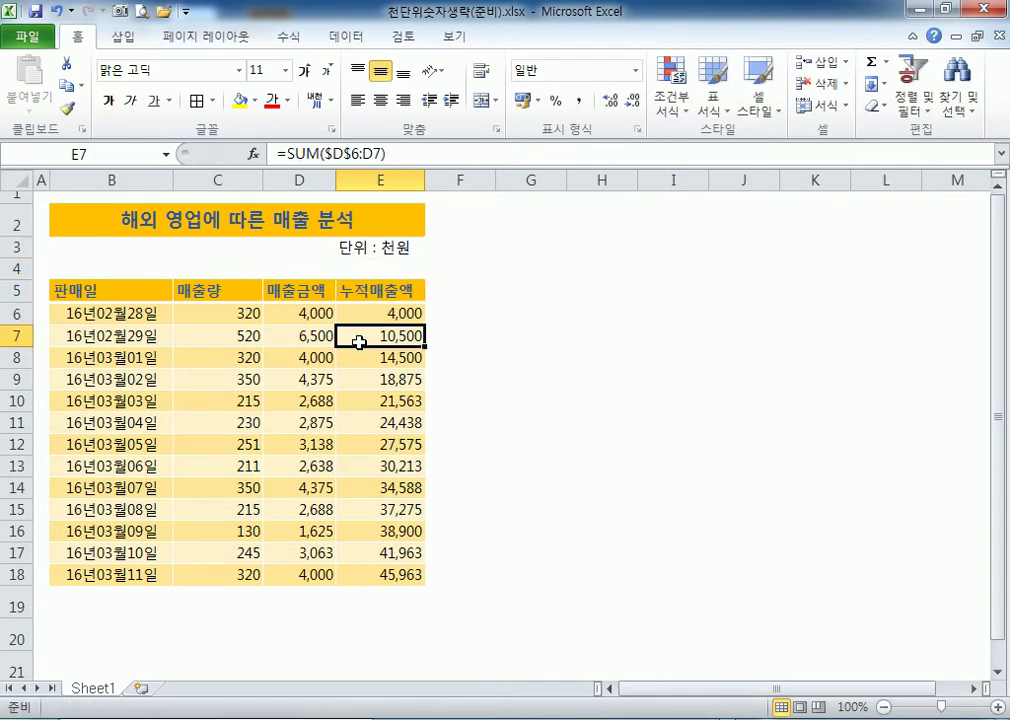
# Narrow column C and auto-fit column D to its values.
pyautogui.click(300, 315)
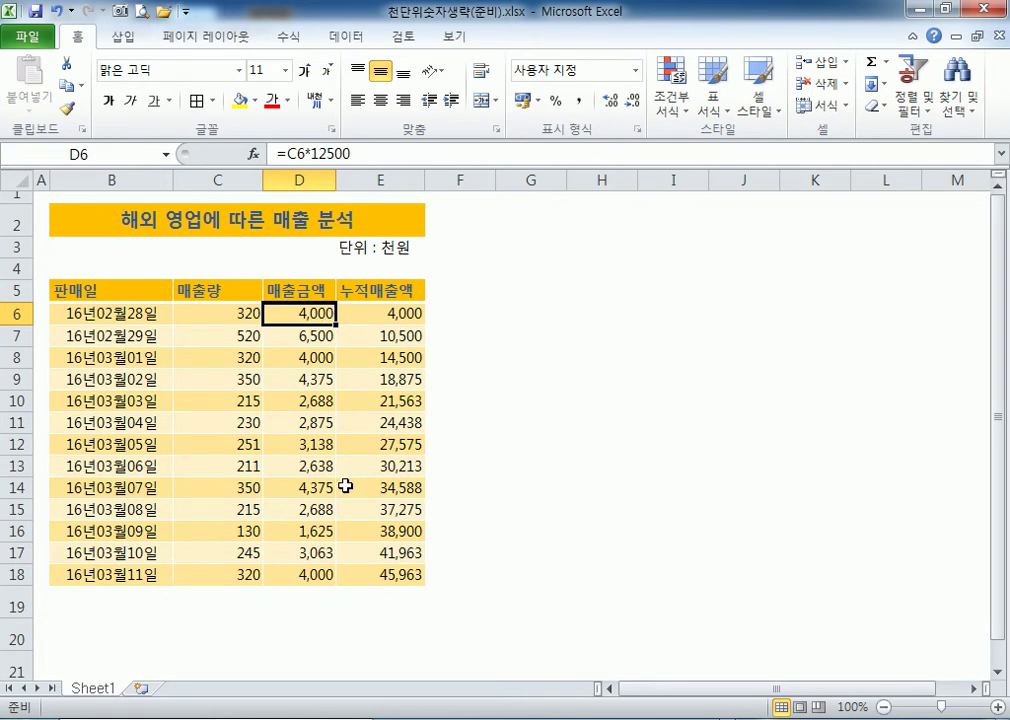
pyautogui.scroll(3, 349, 485)
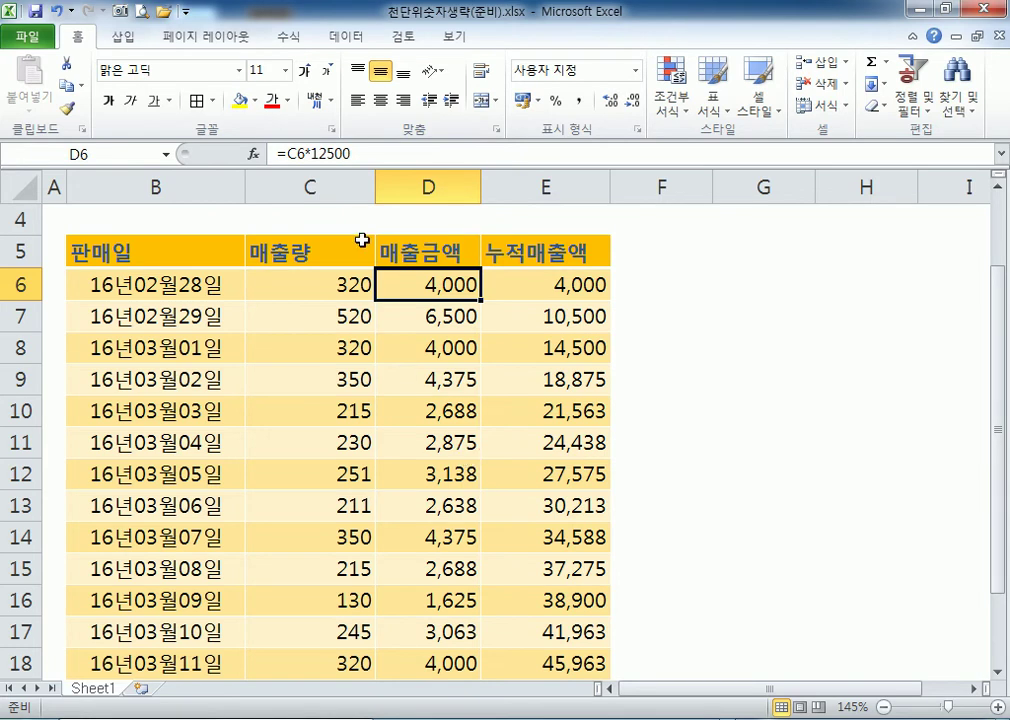
pyautogui.moveTo(372, 172); pyautogui.dragTo(330, 172)
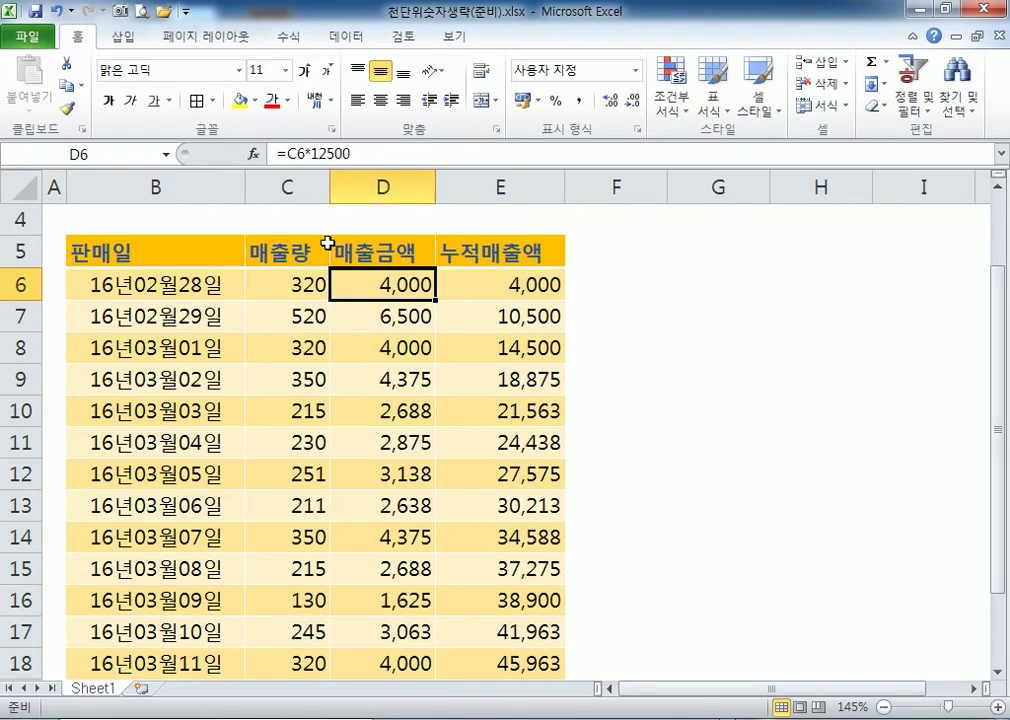
pyautogui.scroll(1, 293, 317)
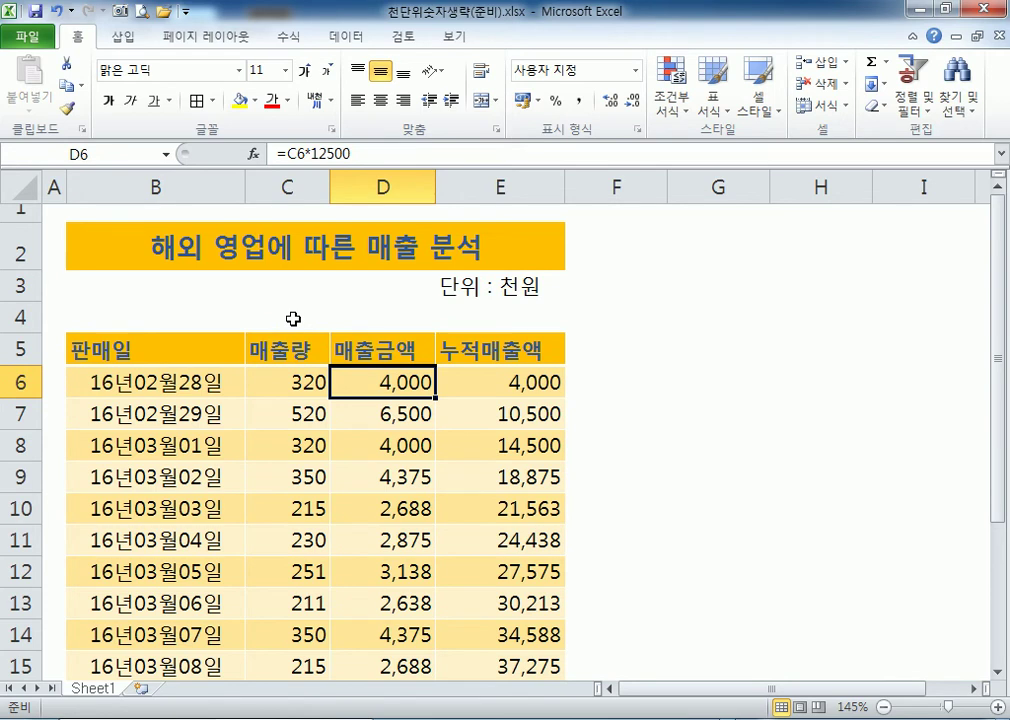
pyautogui.scroll(-1, 293, 320)
pyautogui.moveTo(331, 185); pyautogui.dragTo(410, 187)
pyautogui.moveTo(521, 187); pyautogui.dragTo(575, 187)
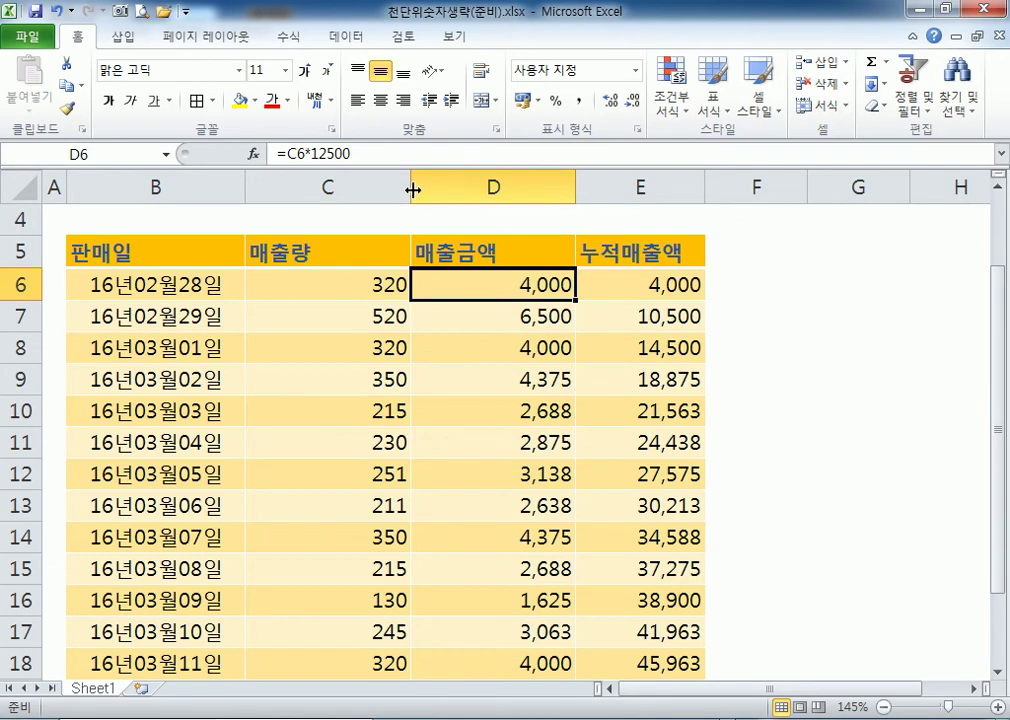
pyautogui.moveTo(410, 187); pyautogui.dragTo(330, 187)
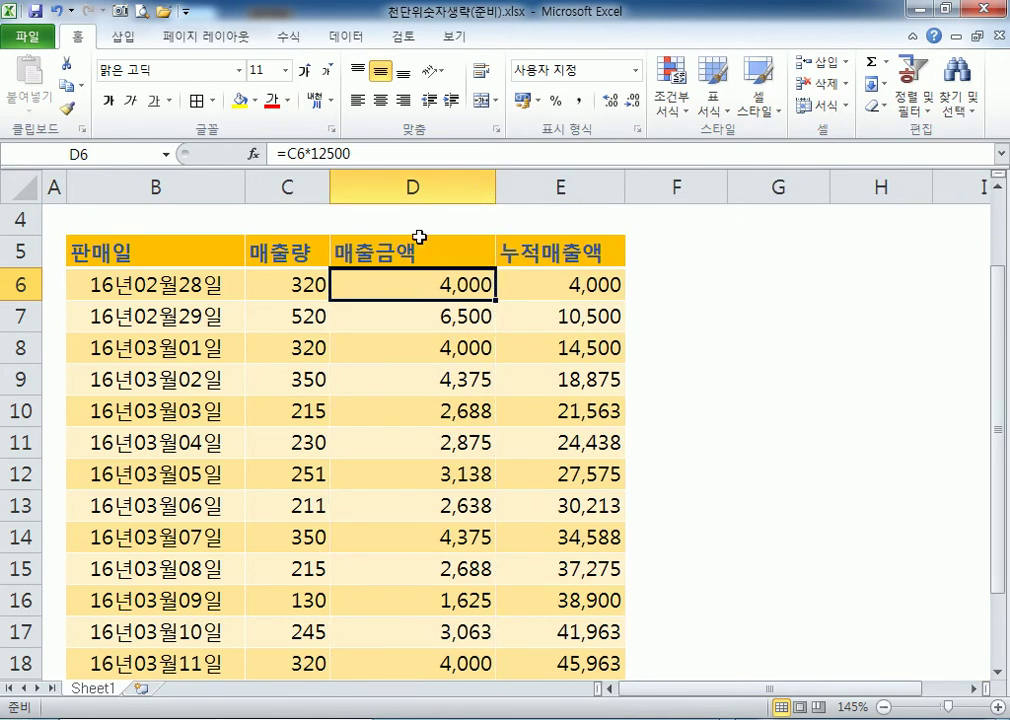
pyautogui.doubleClick(494, 185)
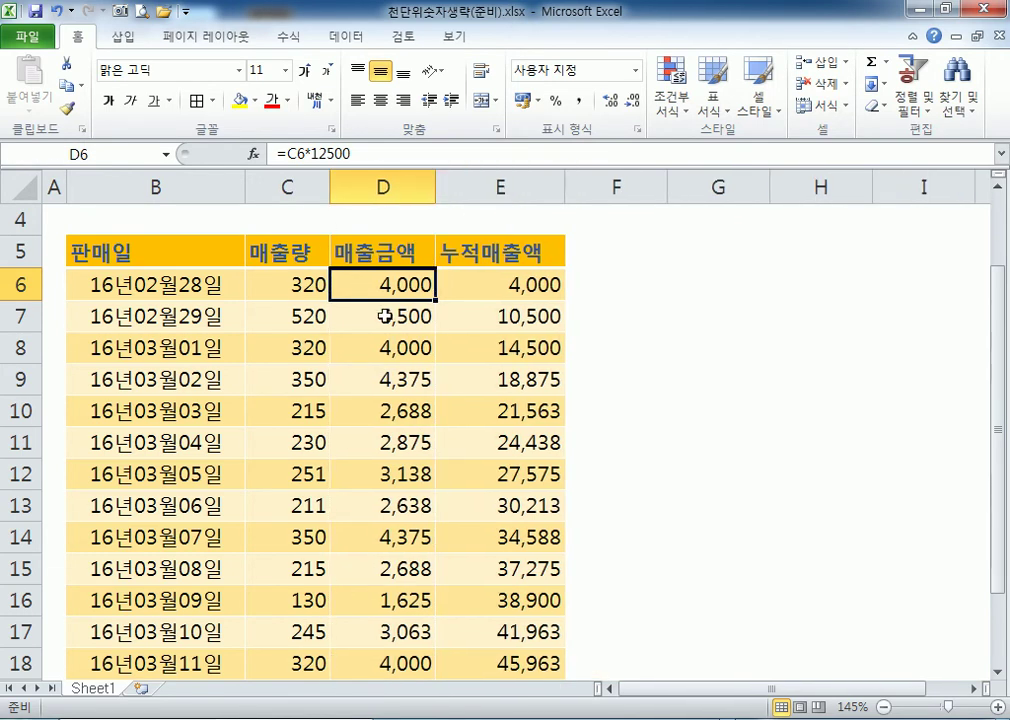
# Bring the Notepad memo on #,##0, comma-scaling codes to the front.
pyautogui.scroll(-2, 494, 374)
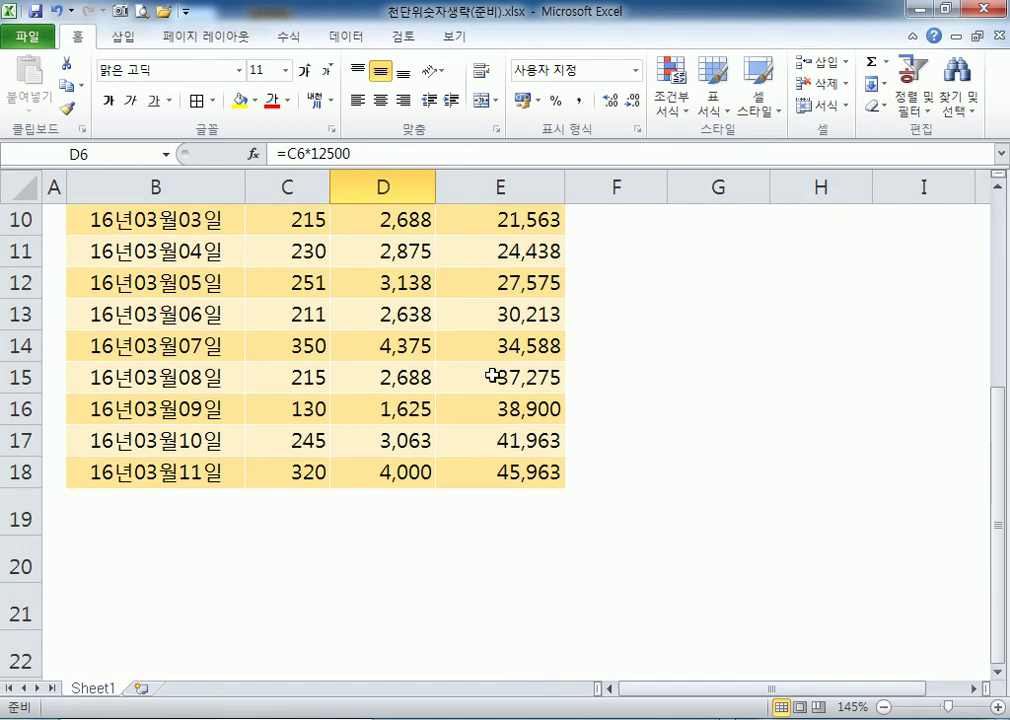
pyautogui.scroll(2, 489, 383)
pyautogui.scroll(1, 489, 383)
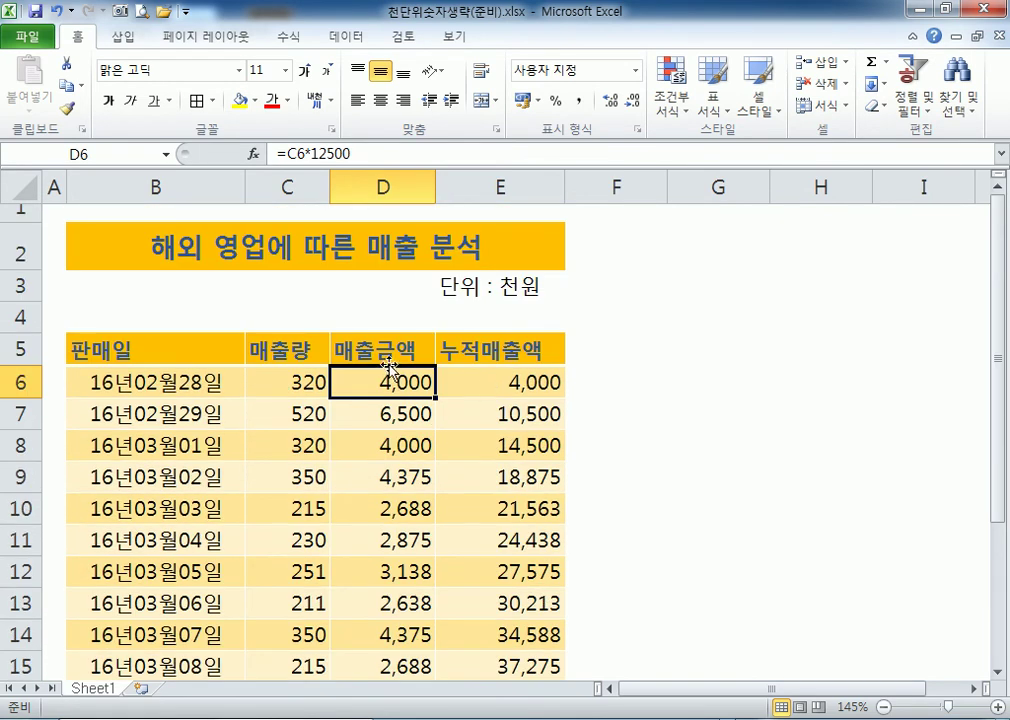
pyautogui.scroll(-2, 525, 428)
pyautogui.scroll(2, 525, 428)
pyautogui.click(432, 705)
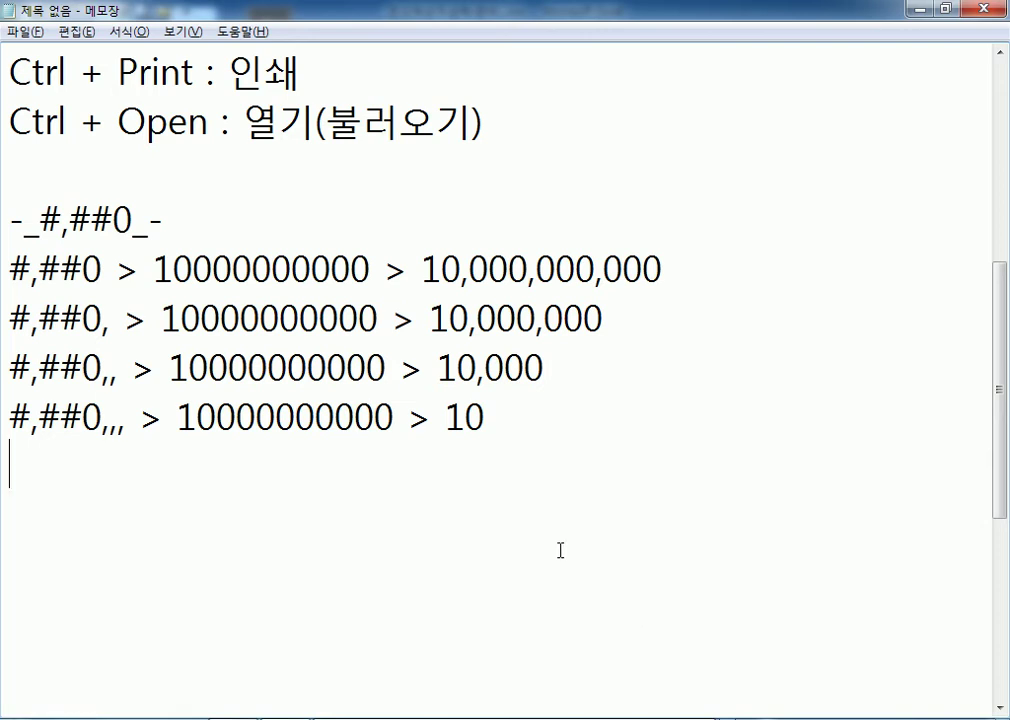
# In Notepad, add the line 숫자에서는 서식지정 : # 0 ,.
pyautogui.hotkey('alt', 'Tab')
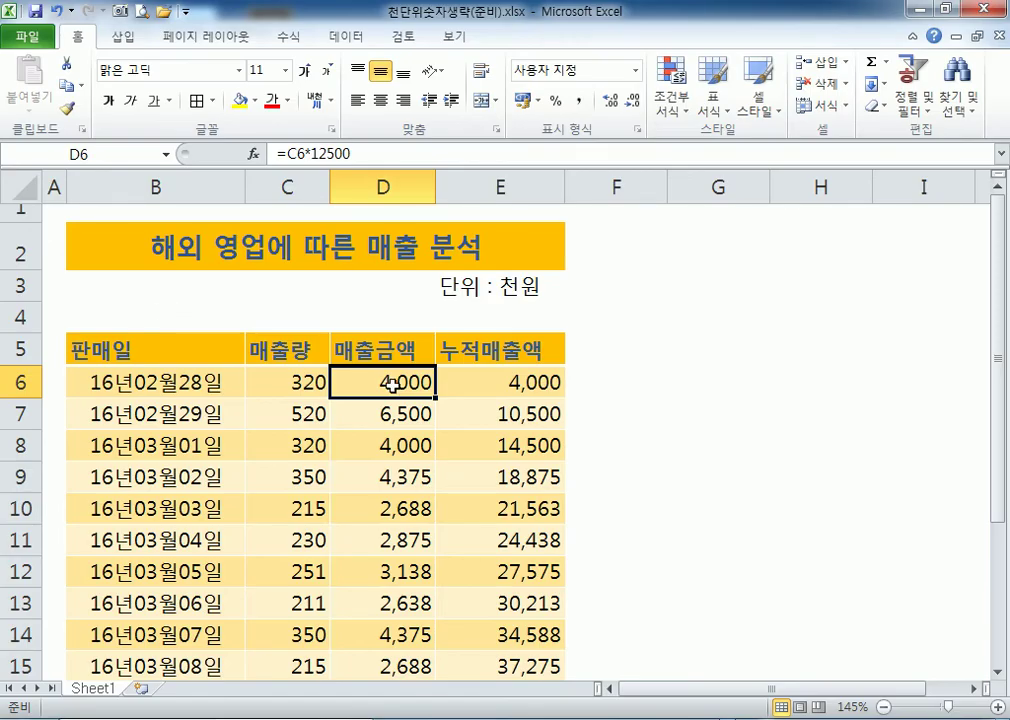
pyautogui.hotkey('alt', 'Tab')
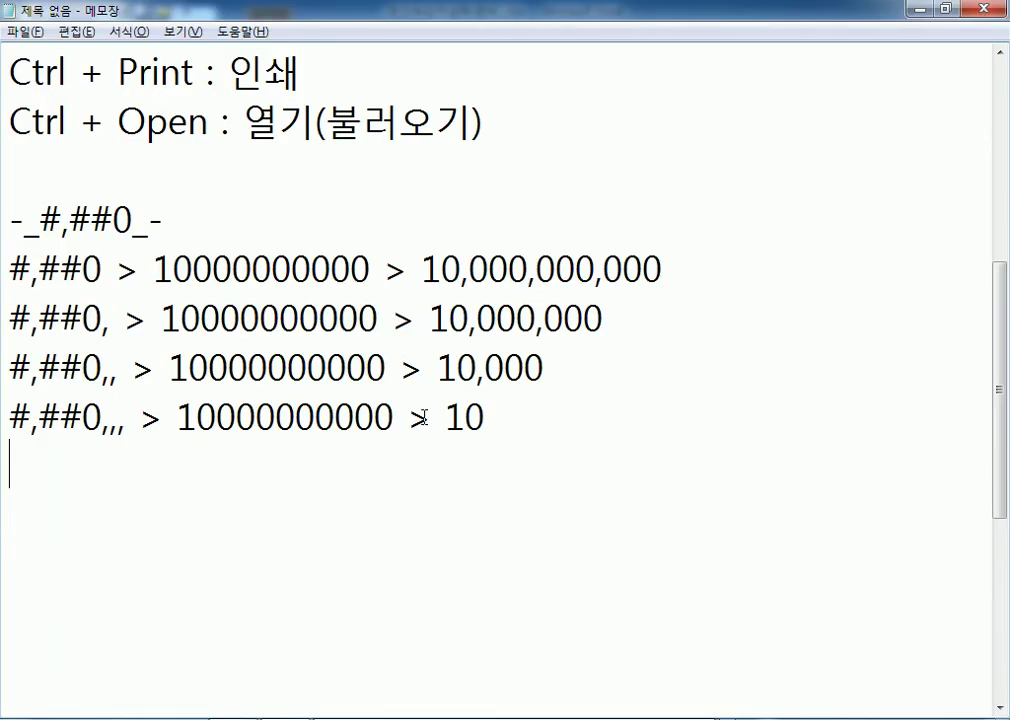
pyautogui.write('숫자')
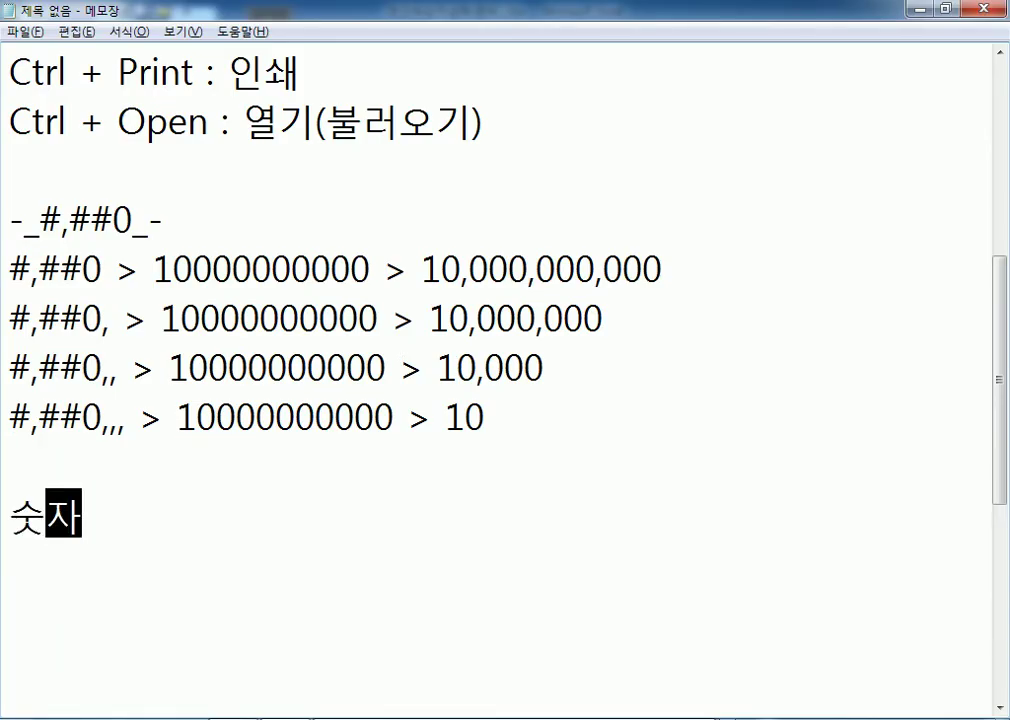
pyautogui.write('엣서는 서')
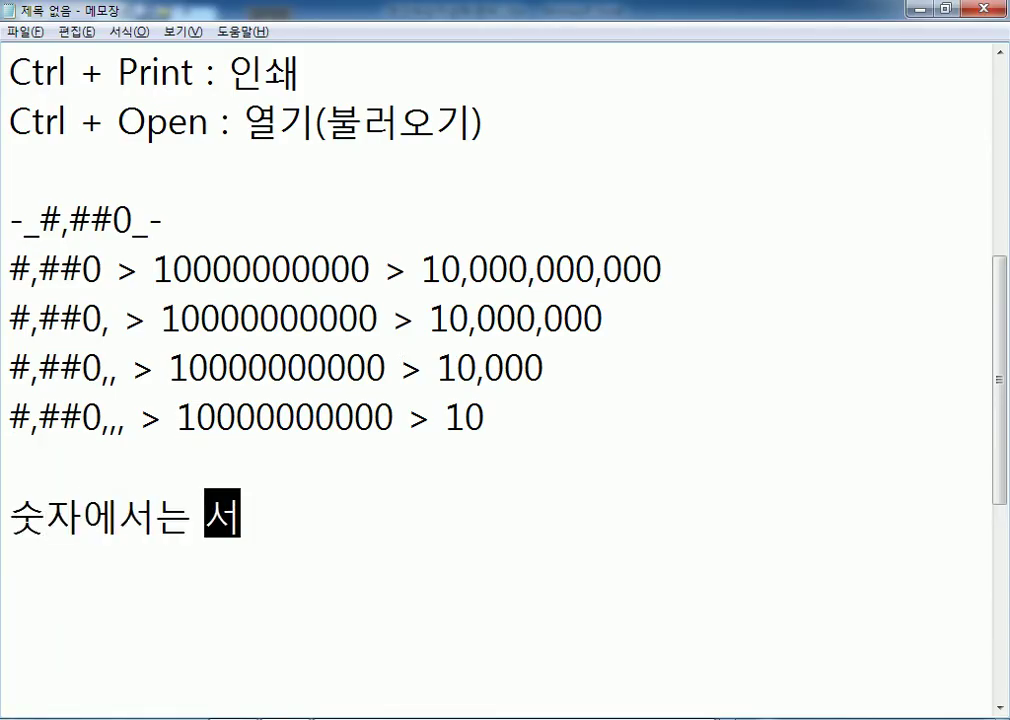
pyautogui.write('식지저ㅇ : #')
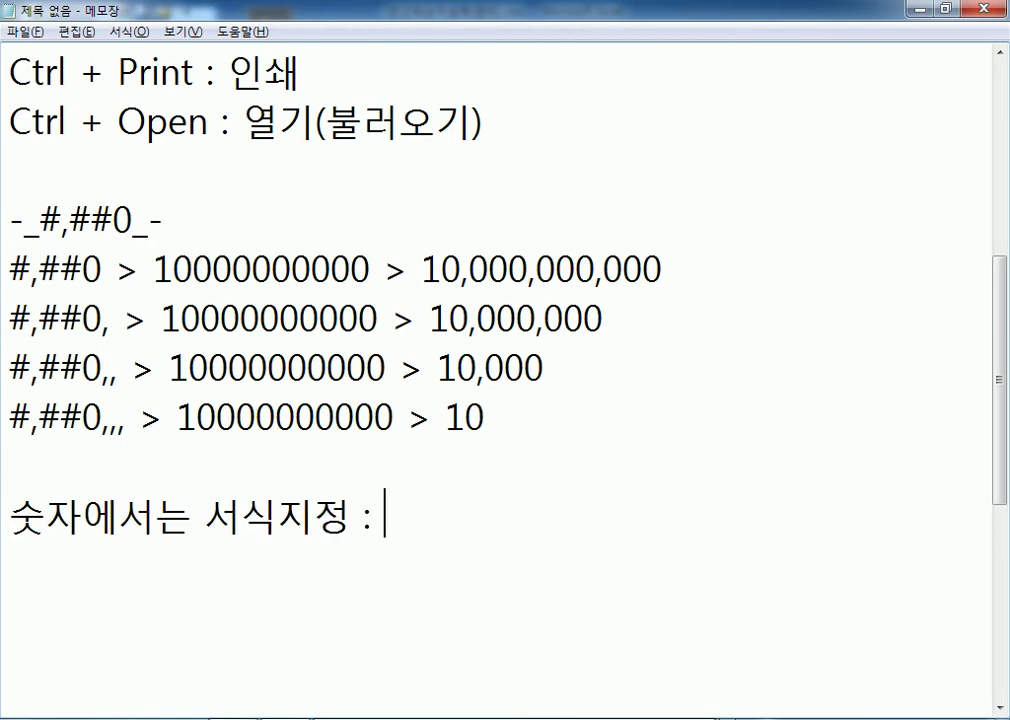
pyautogui.write(' 0 ')
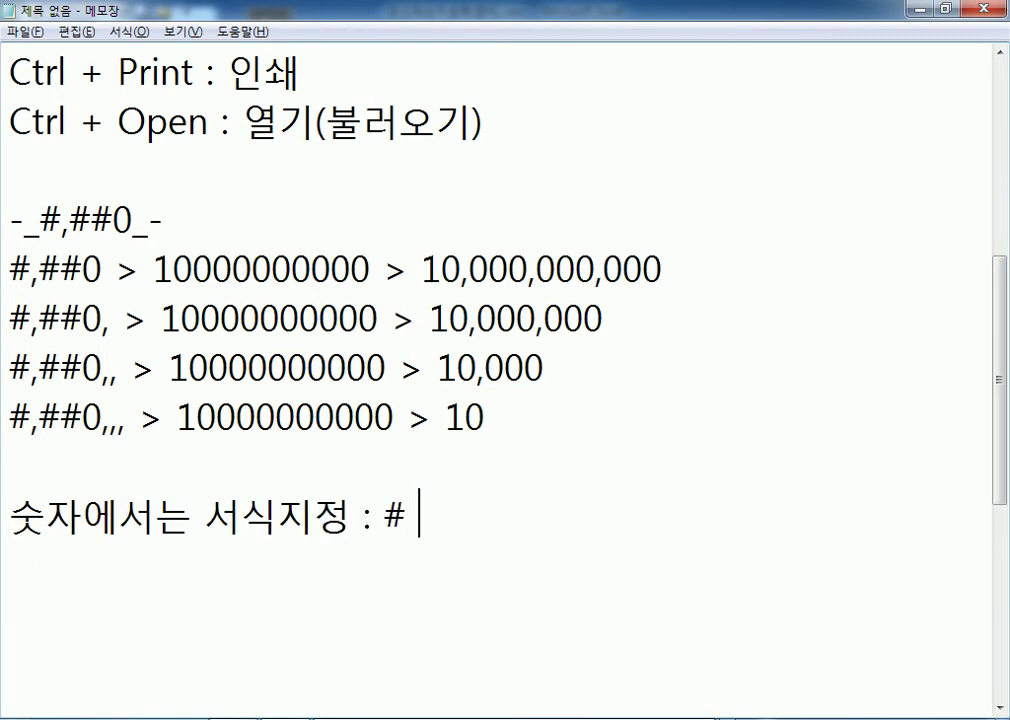
pyautogui.write(', -')
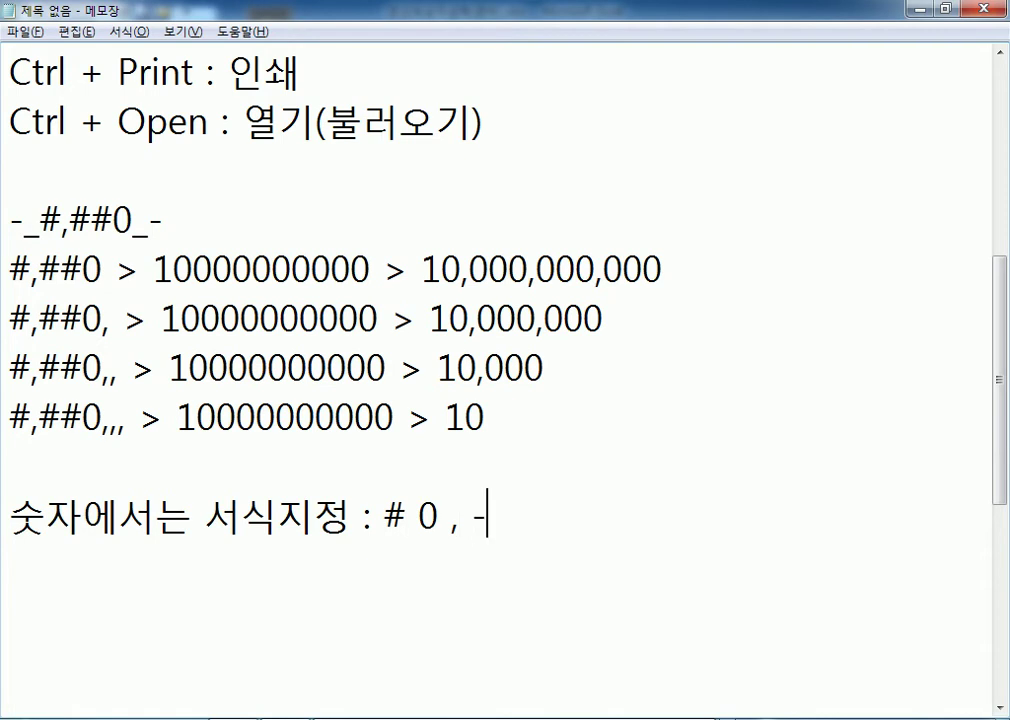
pyautogui.press('BackSpace')
pyautogui.write('0')
pyautogui.press('BackSpace')
pyautogui.write('.')
pyautogui.scroll(-2, 370, 513)
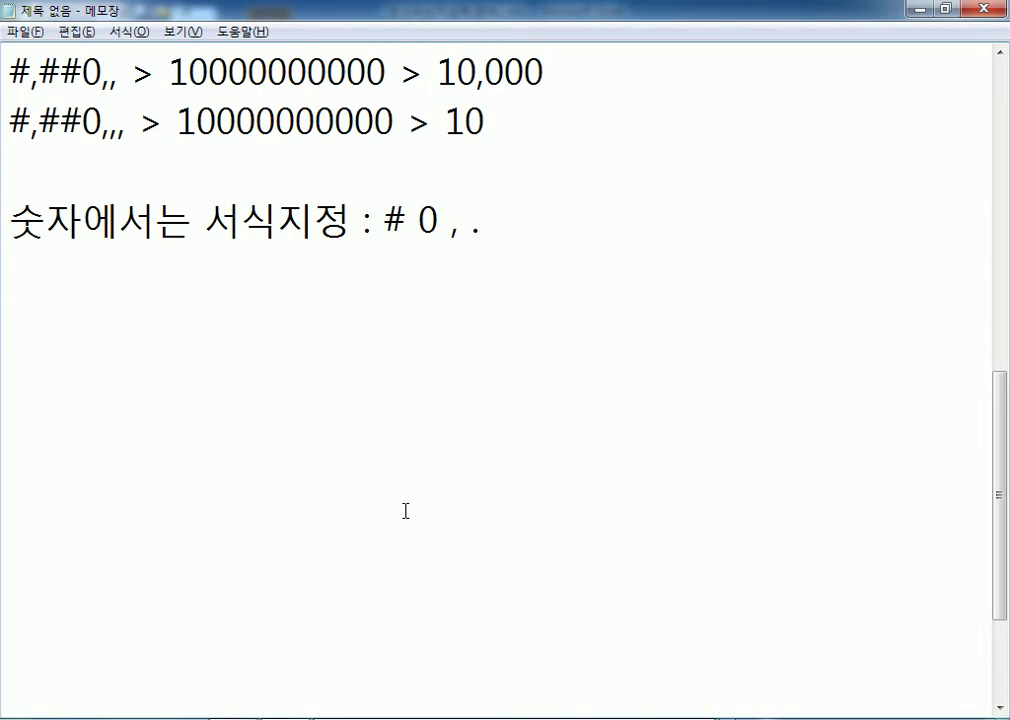
# Add the line 문장에서는 서식지정 : @ and return to Excel.
pyautogui.press('Return')
pyautogui.write('문')
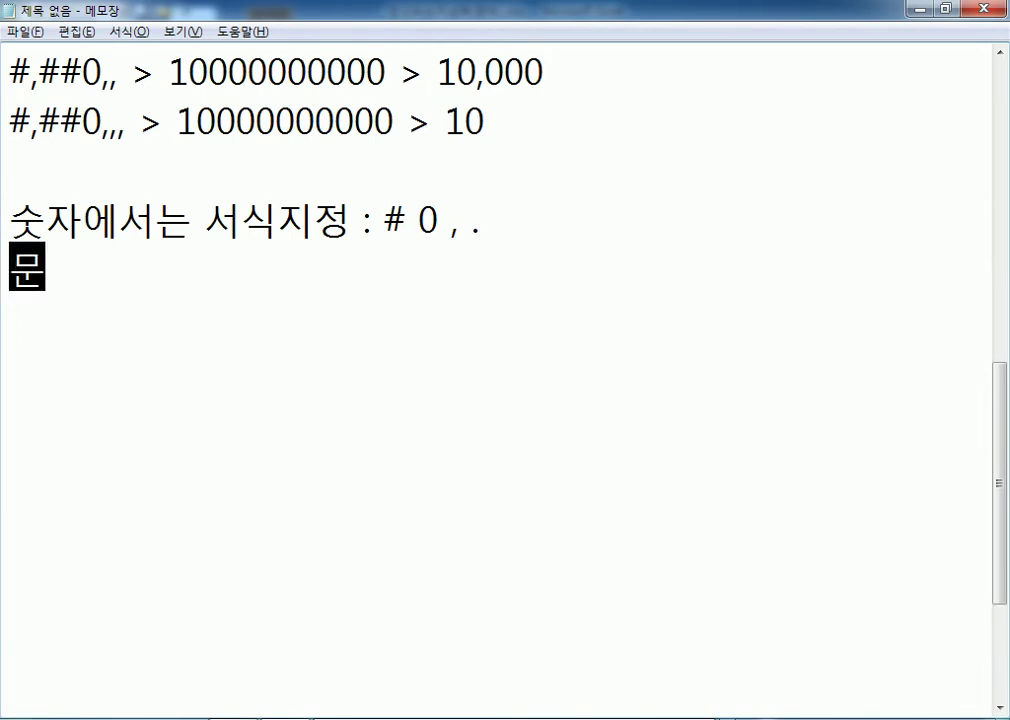
pyautogui.write('장에서는 서식')
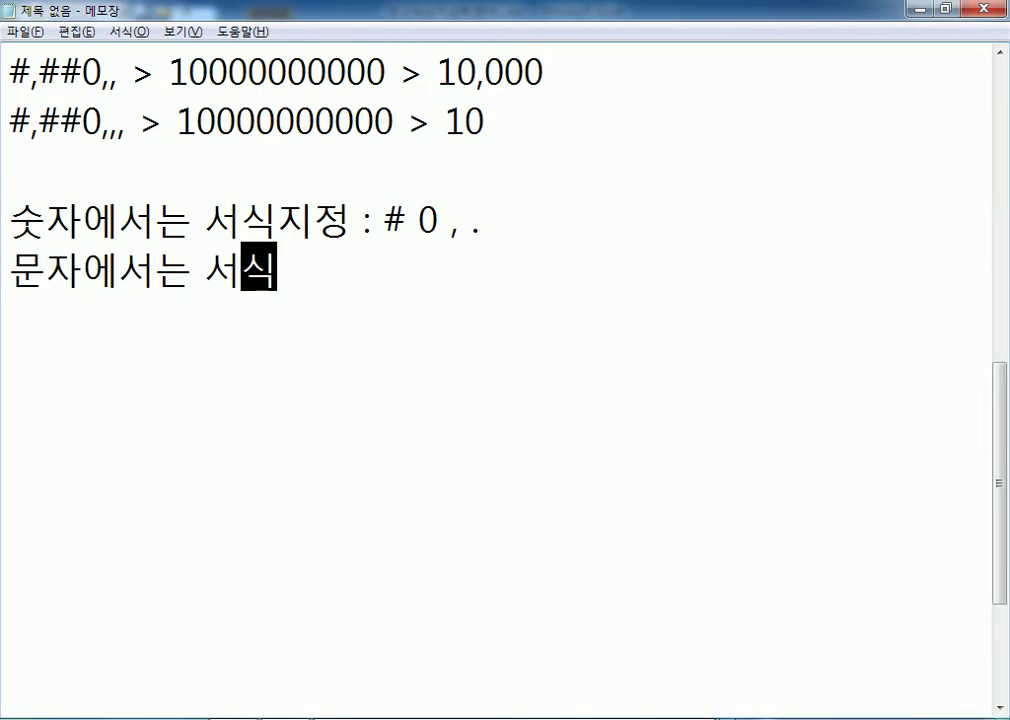
pyautogui.write('지저ㅇ : @')
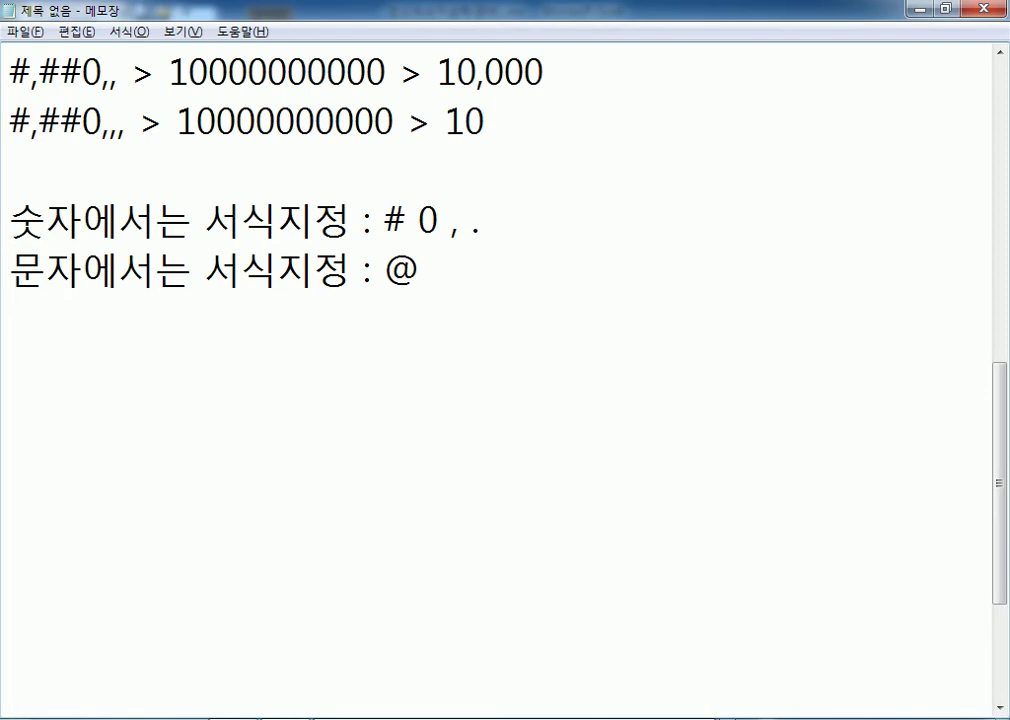
pyautogui.press('Return')
pyautogui.hotkey('alt', 'Tab')
# Open 문자앞뒤에자동표시(준비).xlsx from the Section02 practice folder.
pyautogui.click(141, 13)
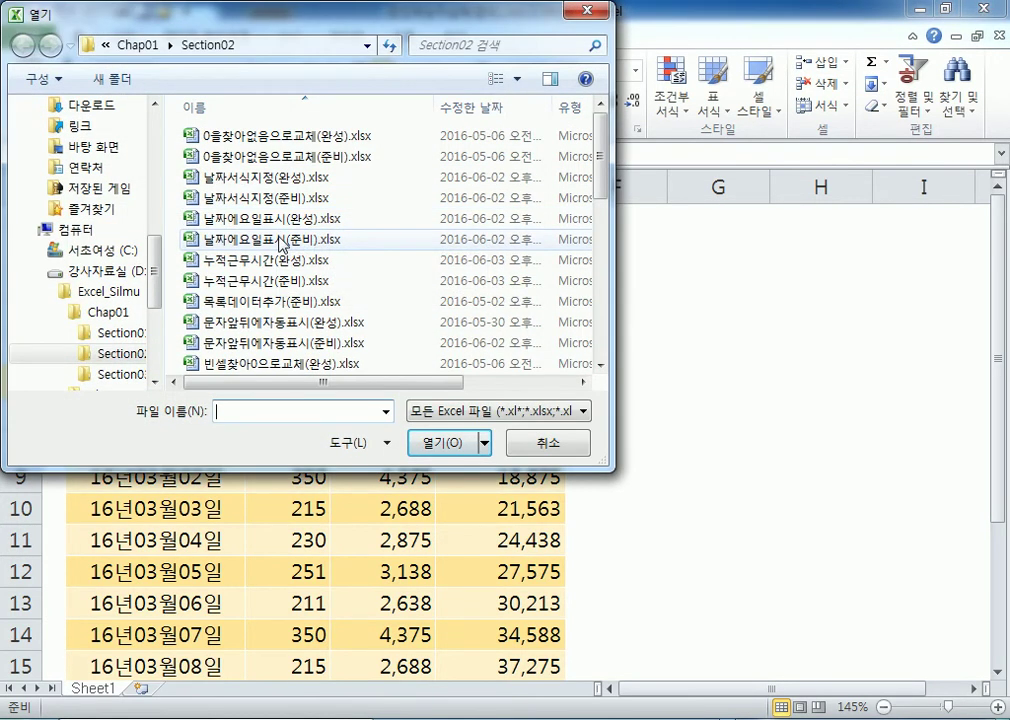
pyautogui.click(229, 344)
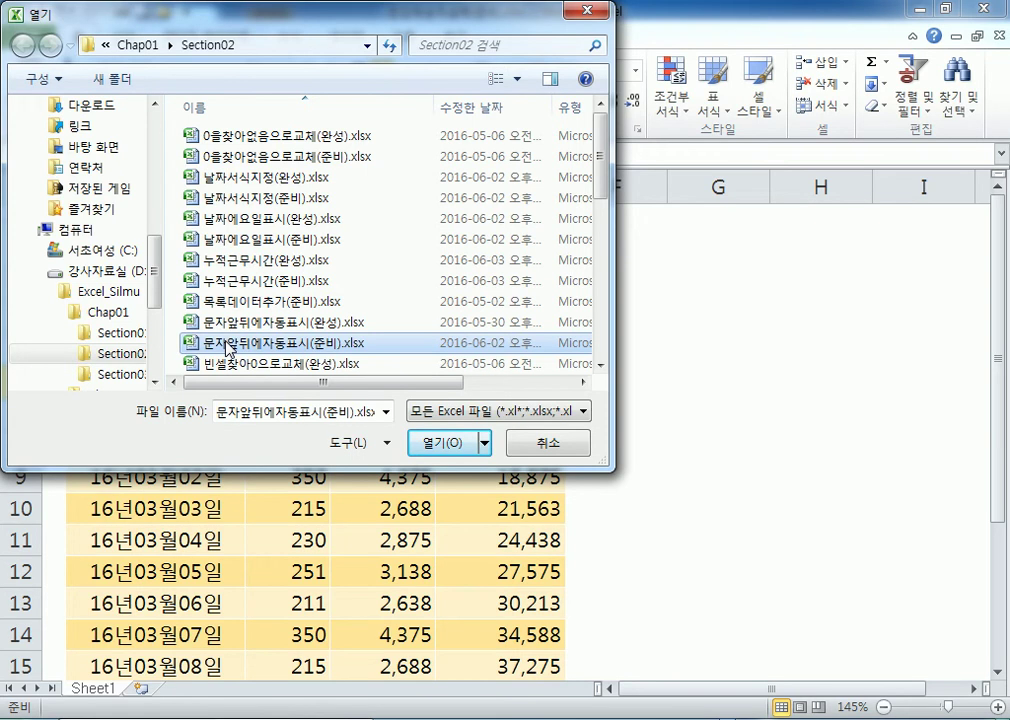
pyautogui.click(449, 442)
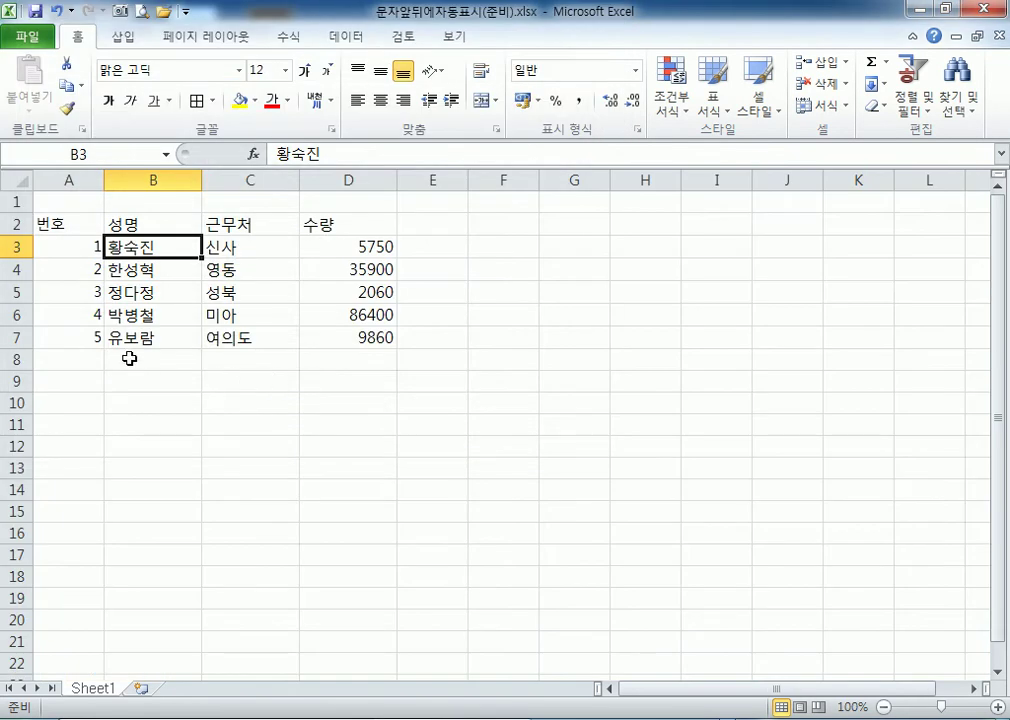
pyautogui.scroll(5, 143, 366)
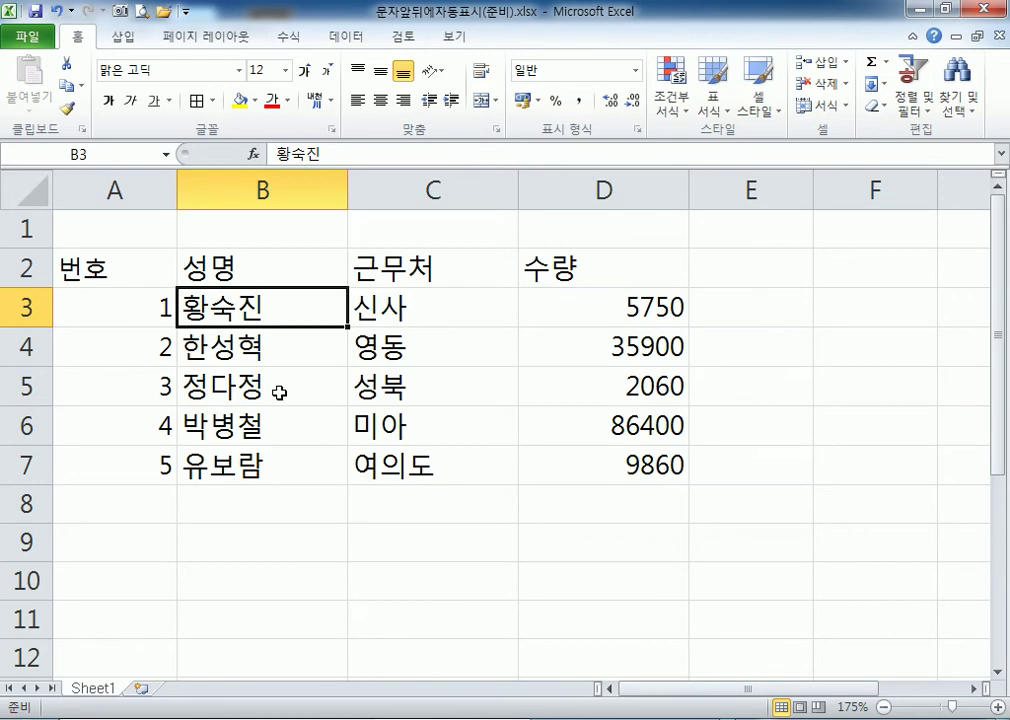
# Select the names in B3:B7 and try the custom text code @, then cancel.
pyautogui.moveTo(270, 320); pyautogui.dragTo(272, 456)
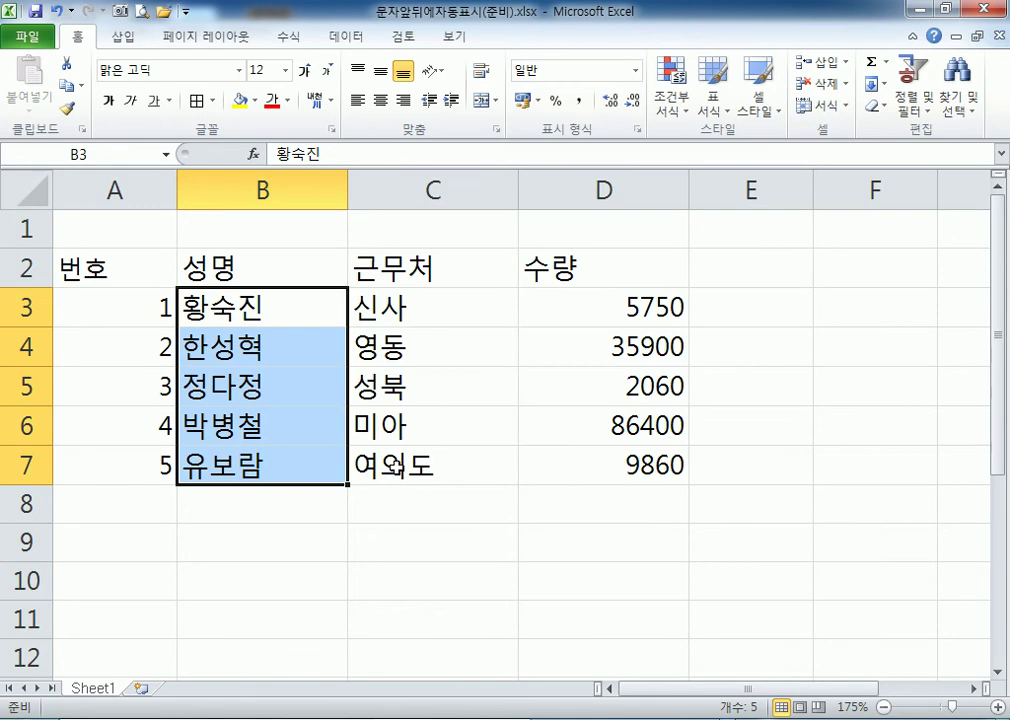
pyautogui.hotkey('ctrl', '1')
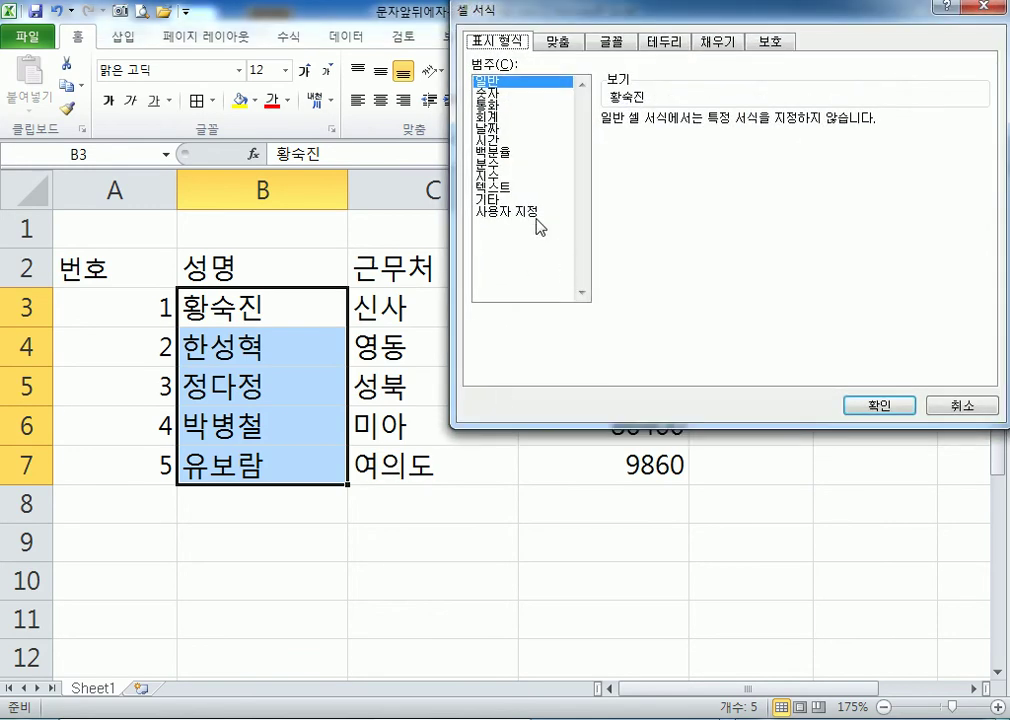
pyautogui.click(531, 213)
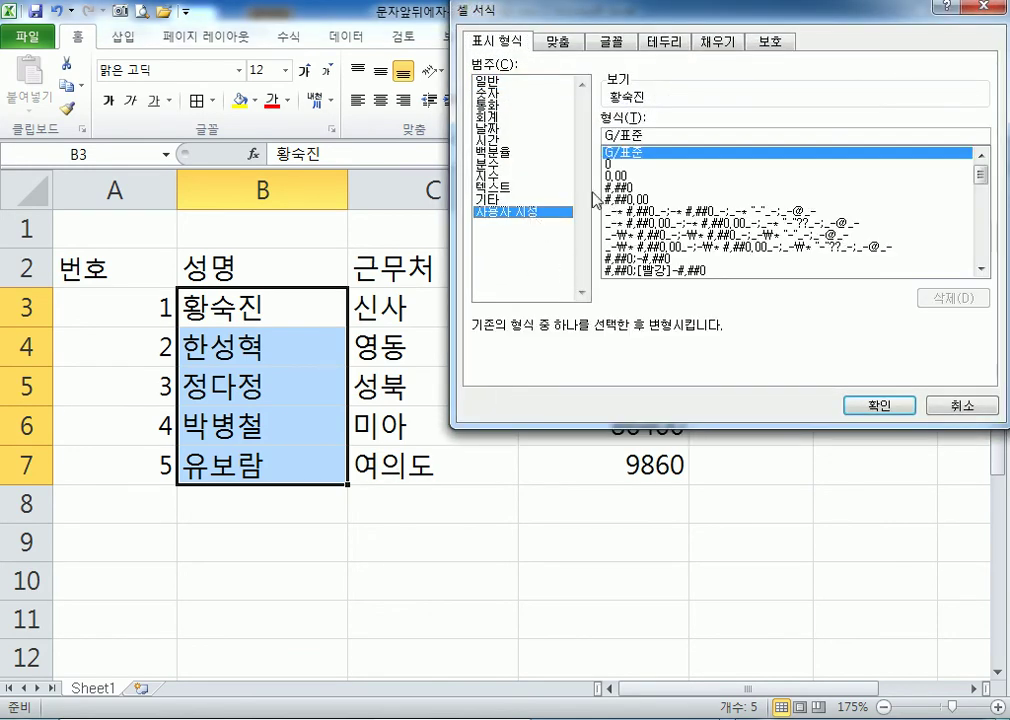
pyautogui.write('@')
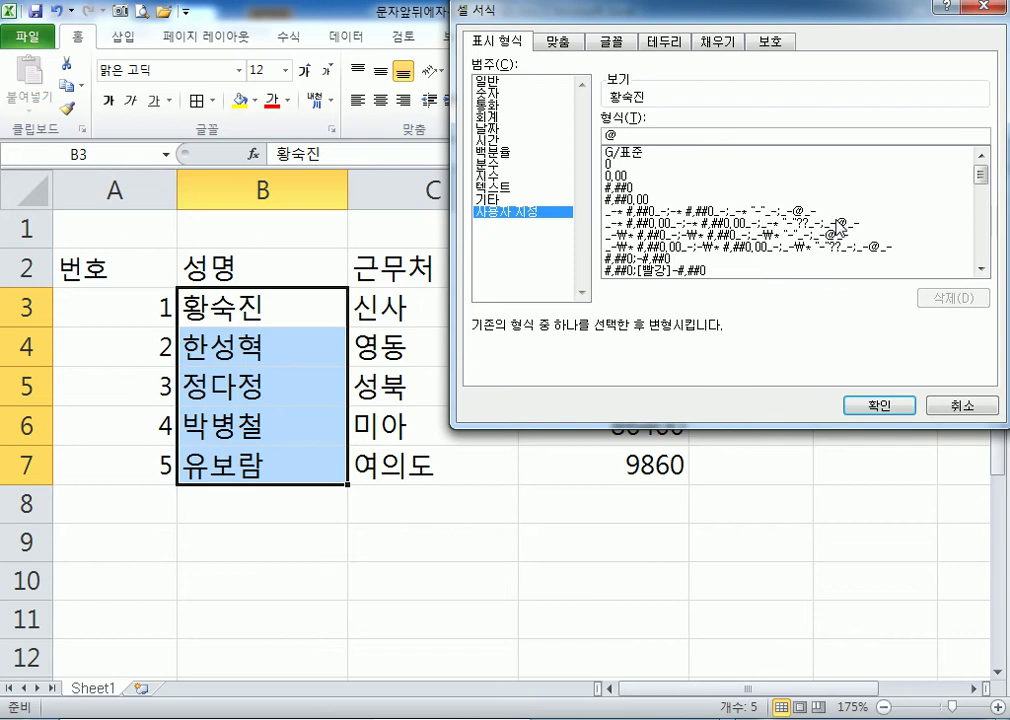
pyautogui.press('Escape')
pyautogui.hotkey('ctrl', '1')
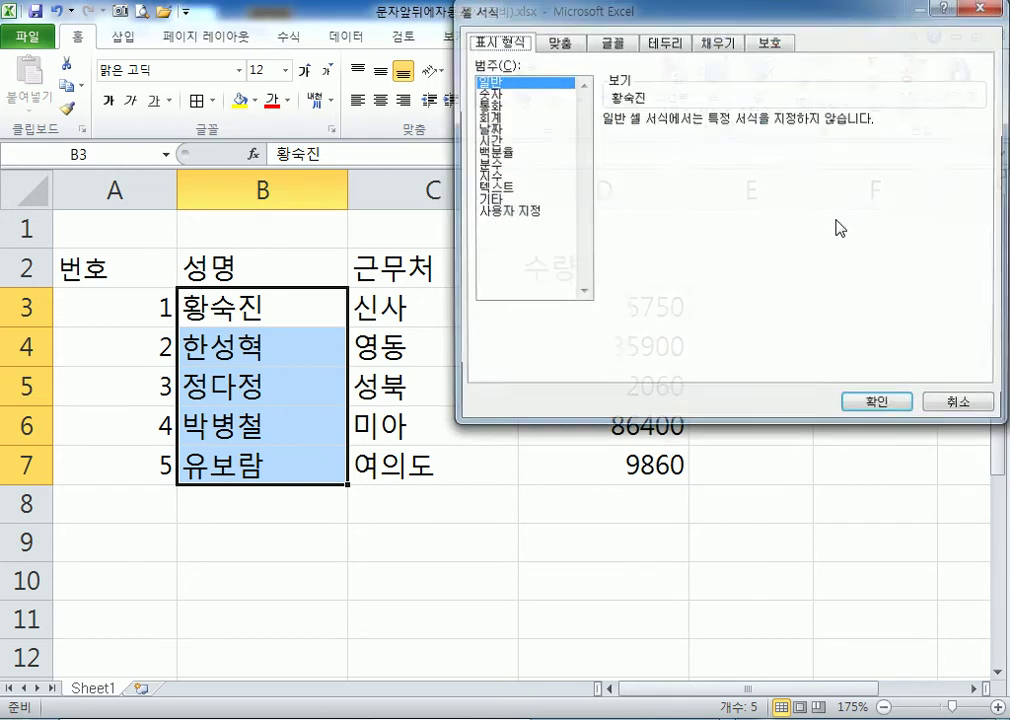
pyautogui.click(543, 213)
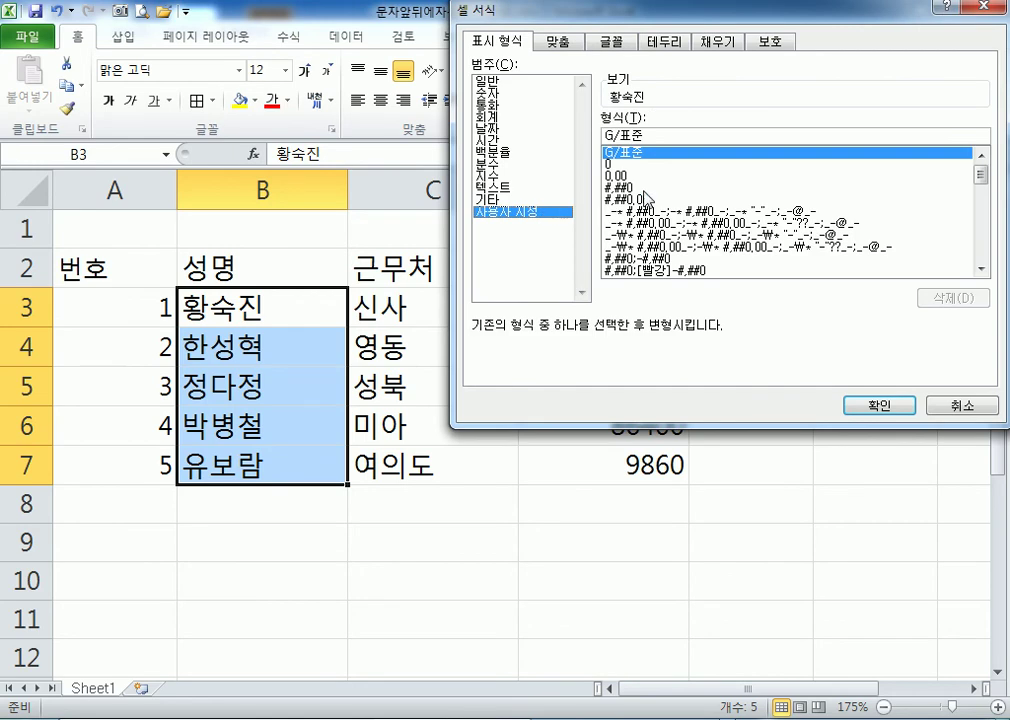
pyautogui.moveTo(648, 135); pyautogui.dragTo(563, 131)
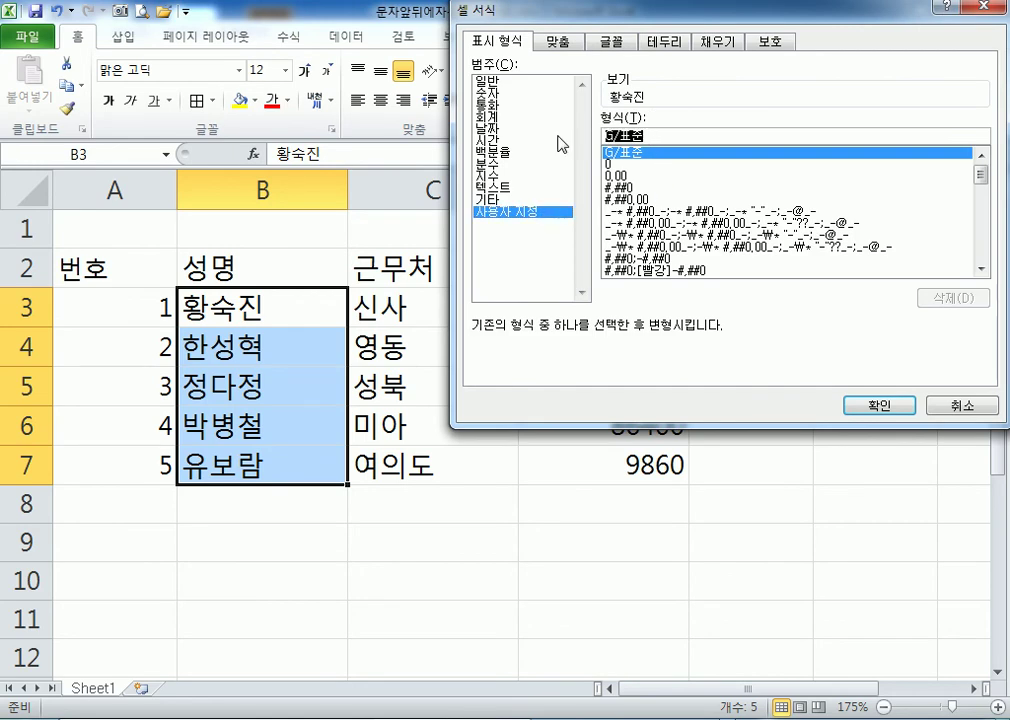
pyautogui.write('@')
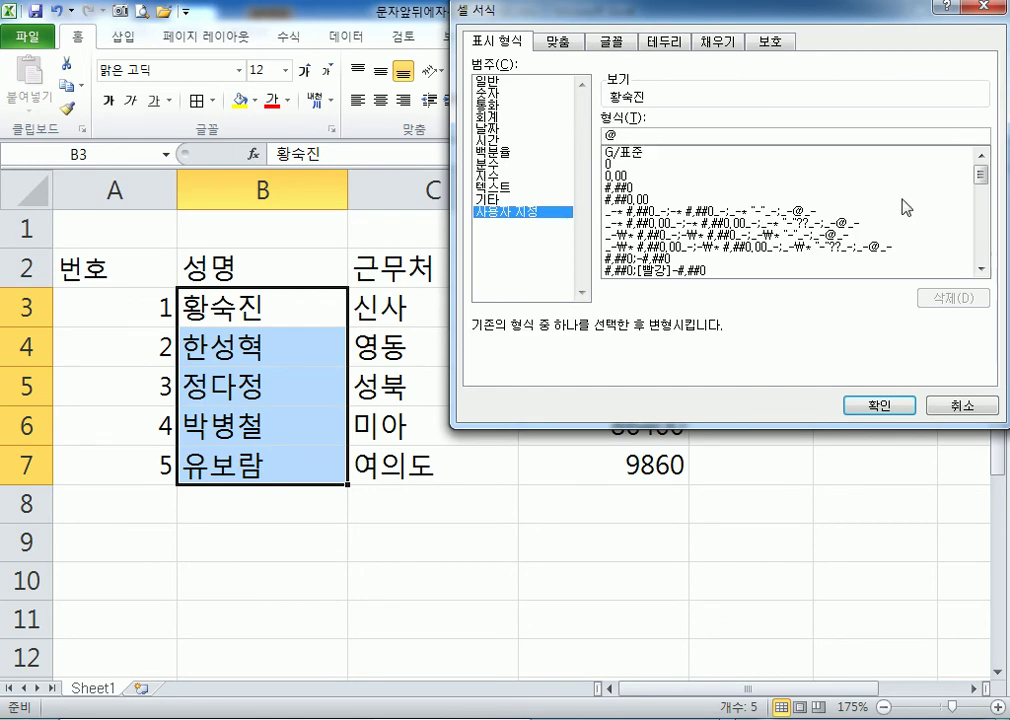
pyautogui.write('님')
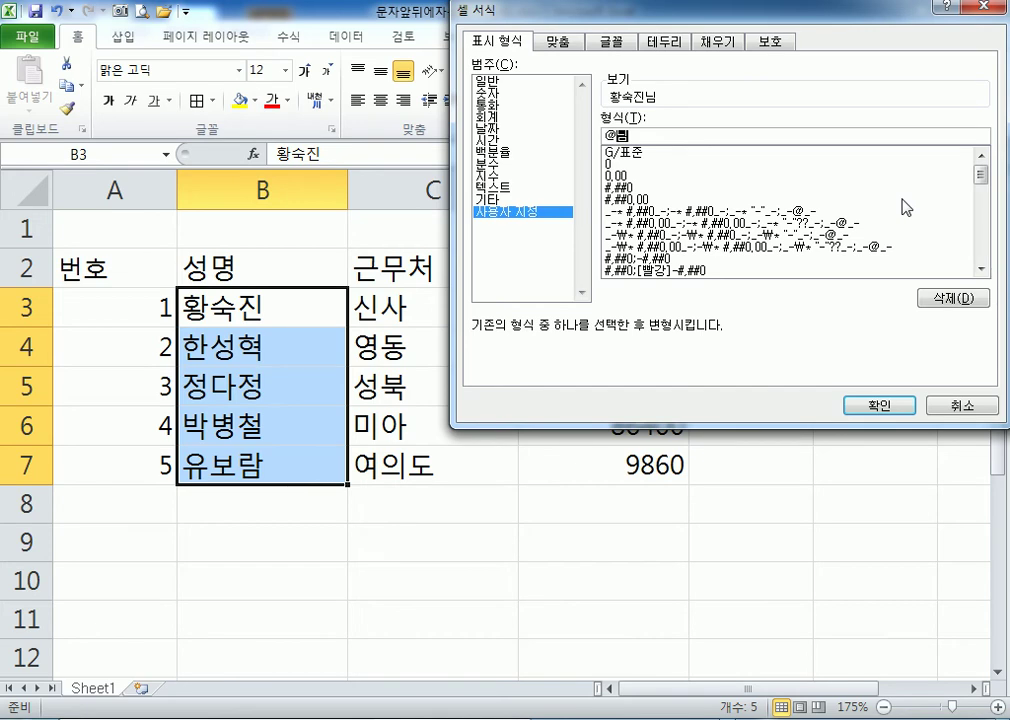
pyautogui.press('BackSpace')
pyautogui.press('BackSpace')
pyautogui.press('BackSpace')
pyautogui.write('ㄱ"님"')
pyautogui.press('BackSpace')
pyautogui.press('BackSpace')
pyautogui.press('BackSpace')
pyautogui.write('님')
pyautogui.press('Return')
pyautogui.hotkey('ctrl', '1')
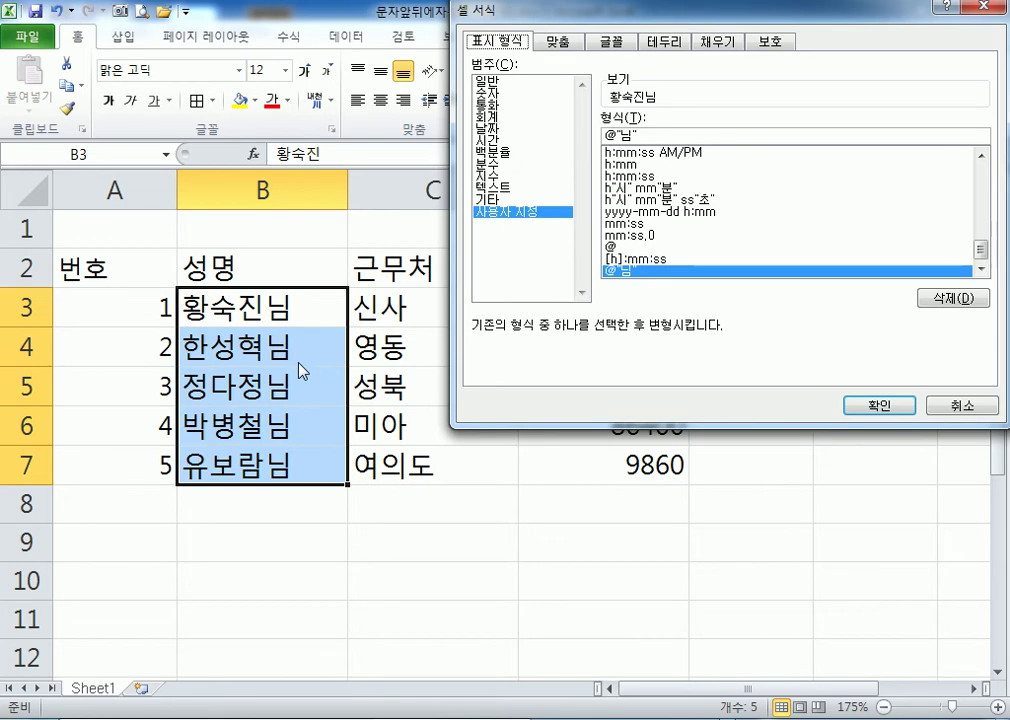
# Change the names' format to add 멋진 before and 귀하 after each name.
pyautogui.doubleClick(625, 133)
pyautogui.write('귀하')
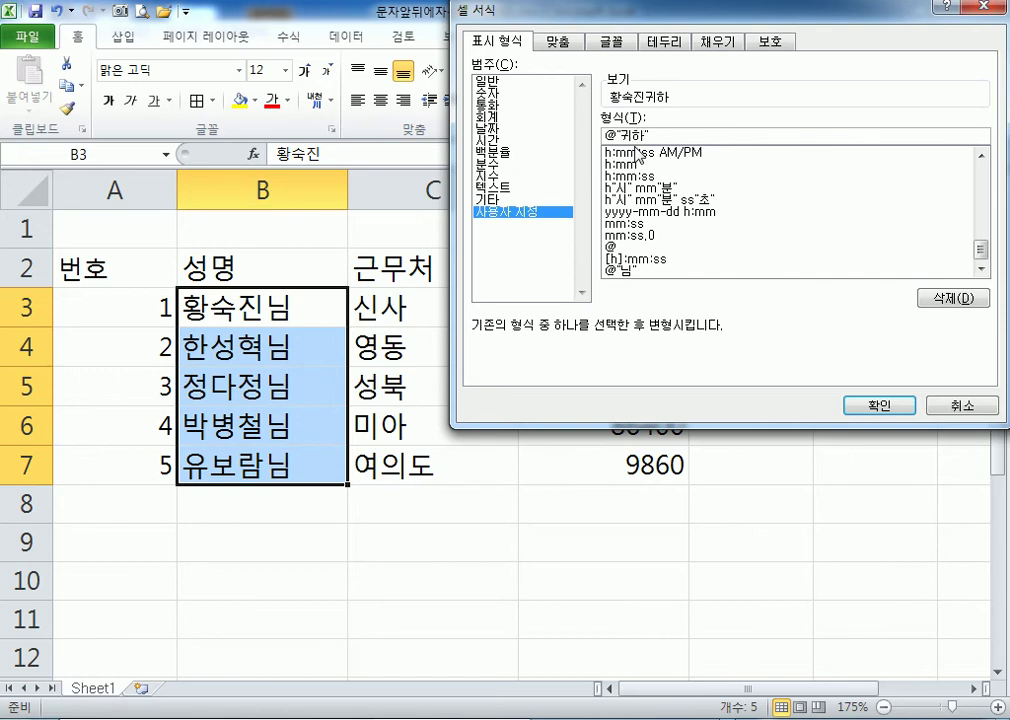
pyautogui.click(605, 135)
pyautogui.write('멋진')
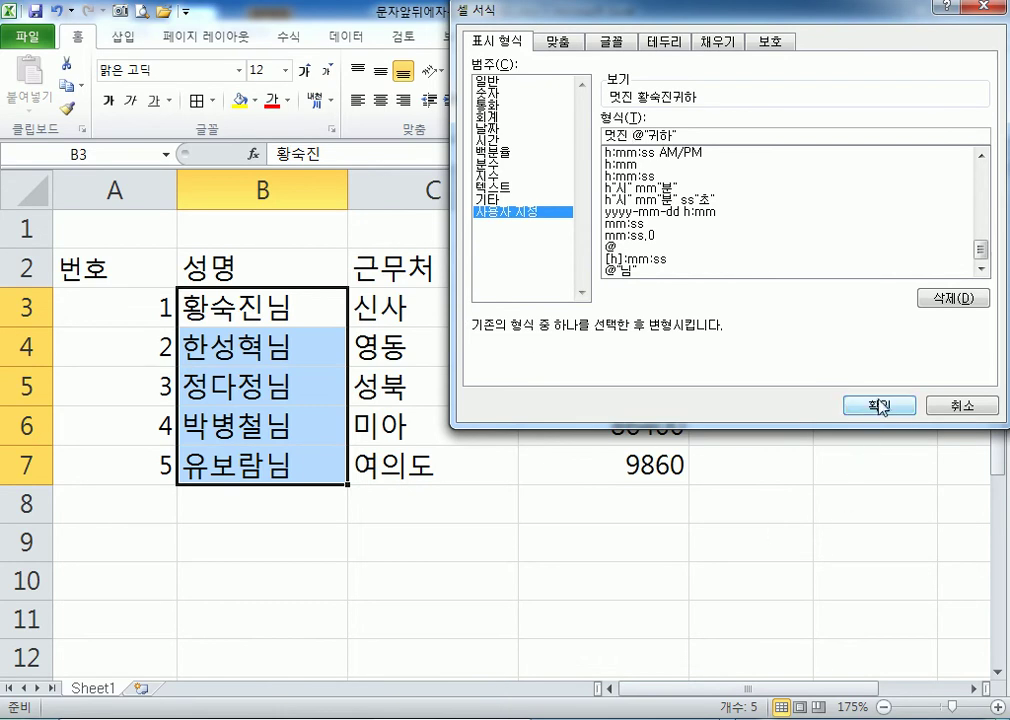
pyautogui.press('Return')
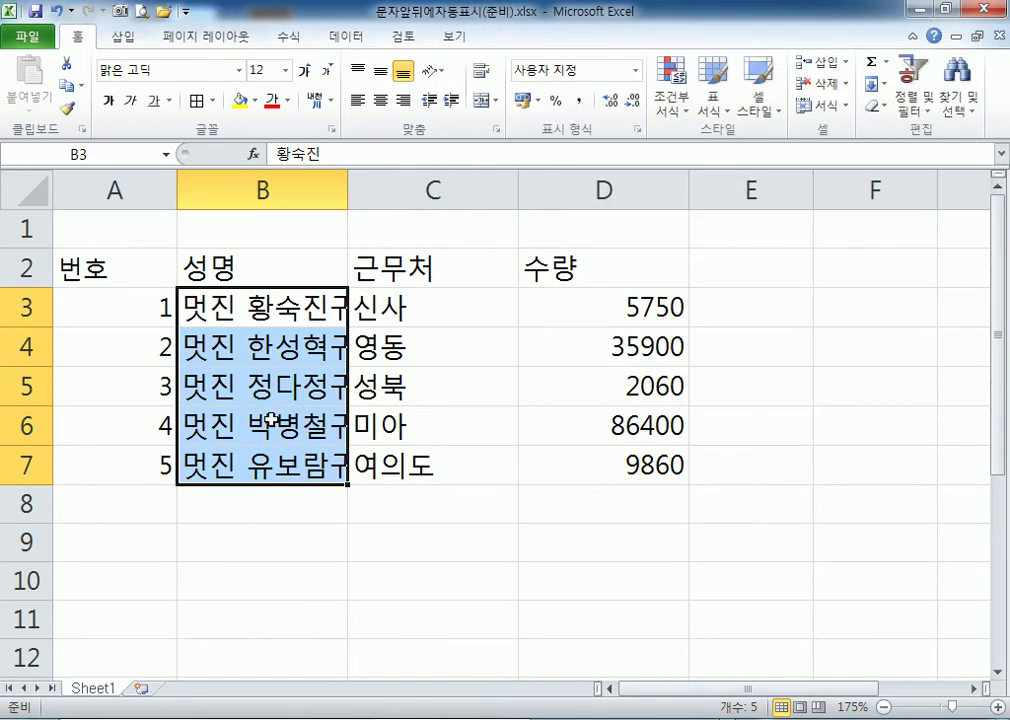
pyautogui.hotkey('ctrl', '1')
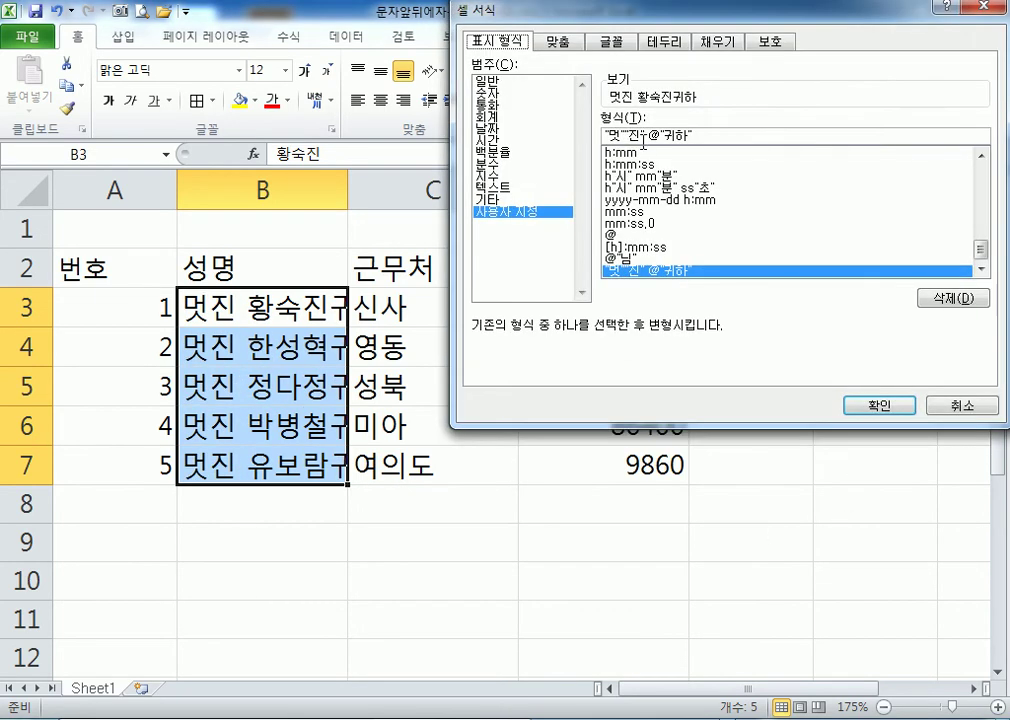
pyautogui.press('Delete')
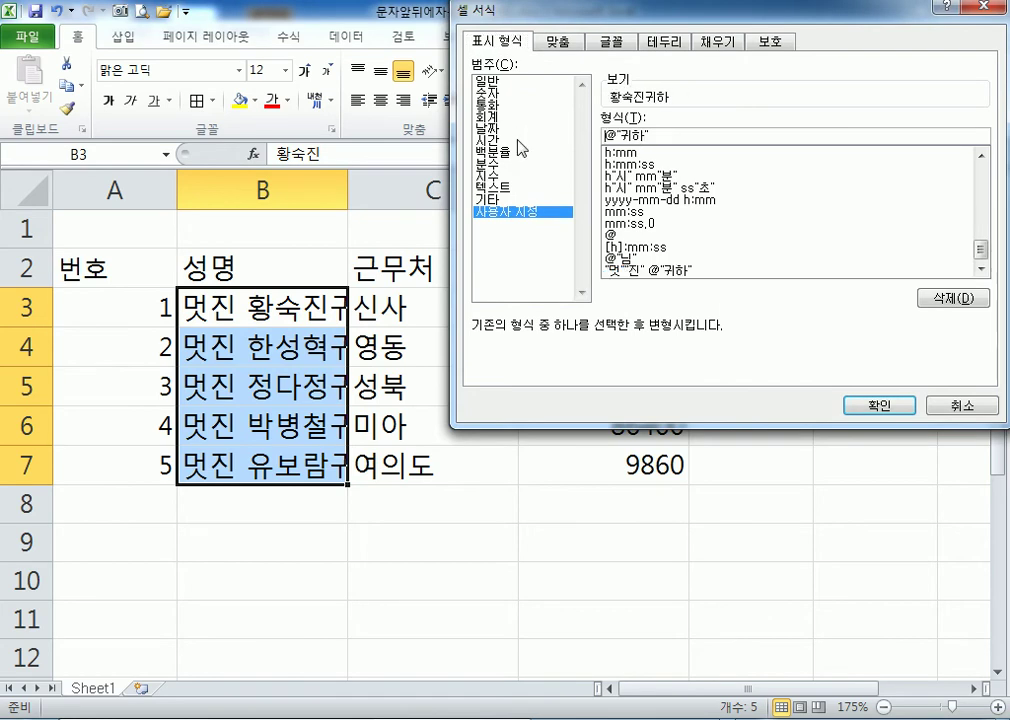
pyautogui.click(858, 410)
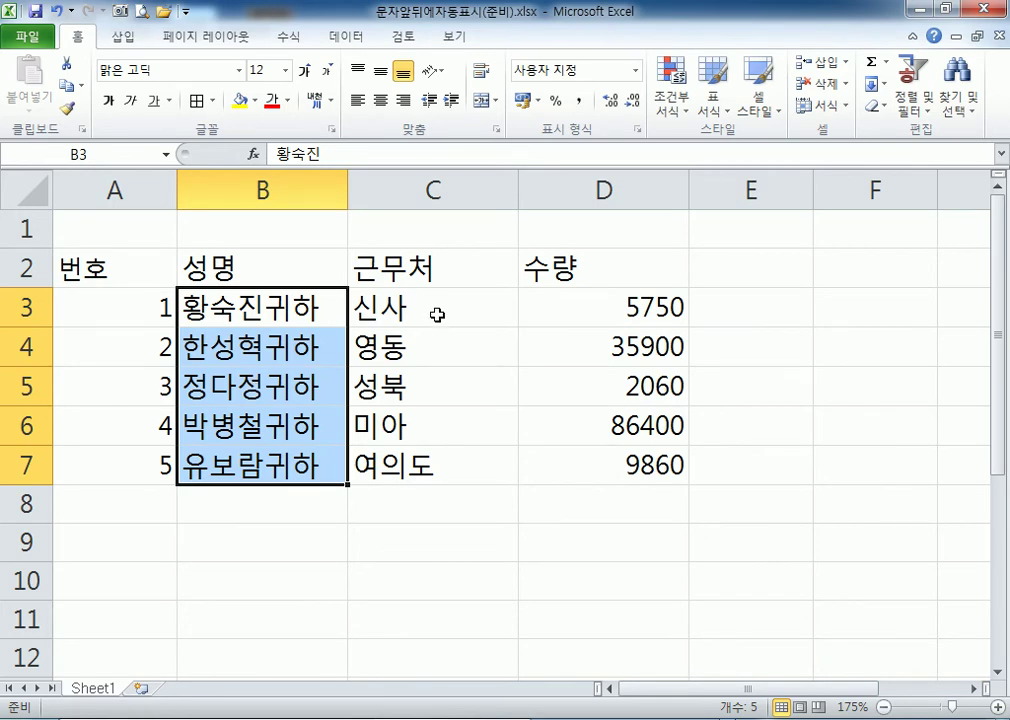
# Give the branch names in C3:C7 the custom format @"지점".
pyautogui.click(437, 315)
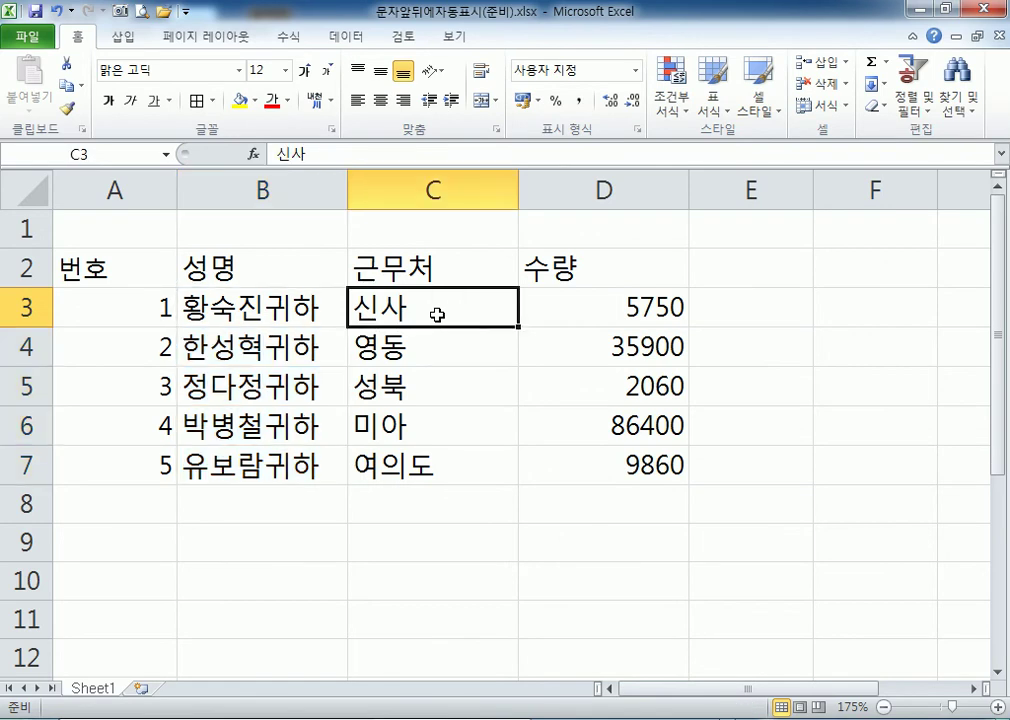
pyautogui.moveTo(437, 315); pyautogui.dragTo(437, 462)
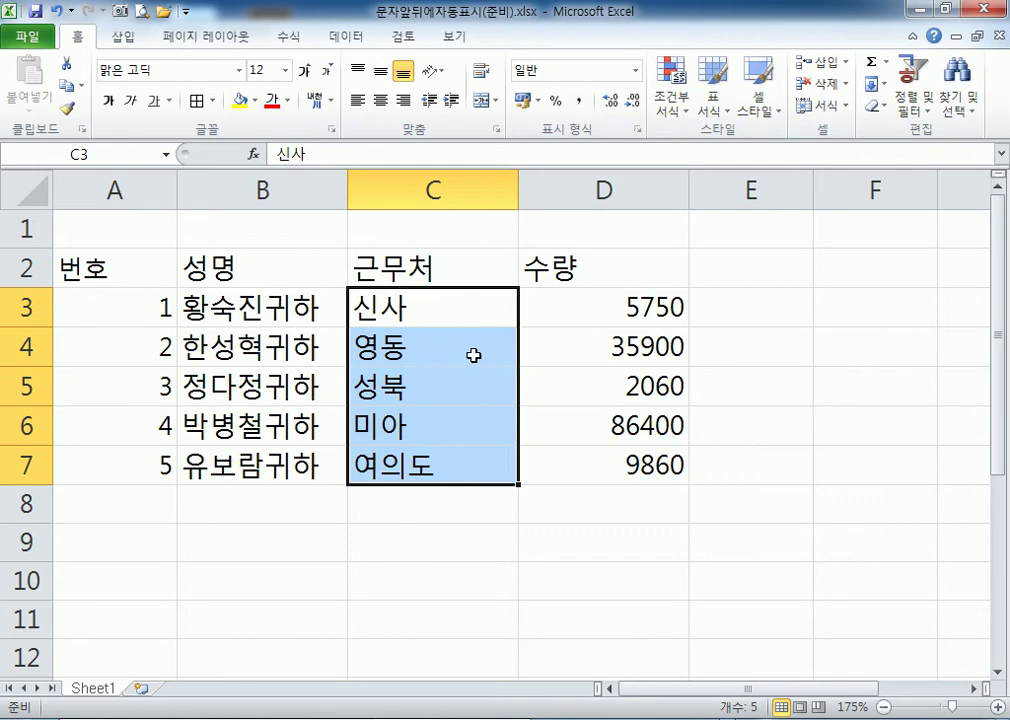
pyautogui.hotkey('ctrl', '1')
pyautogui.click(540, 212)
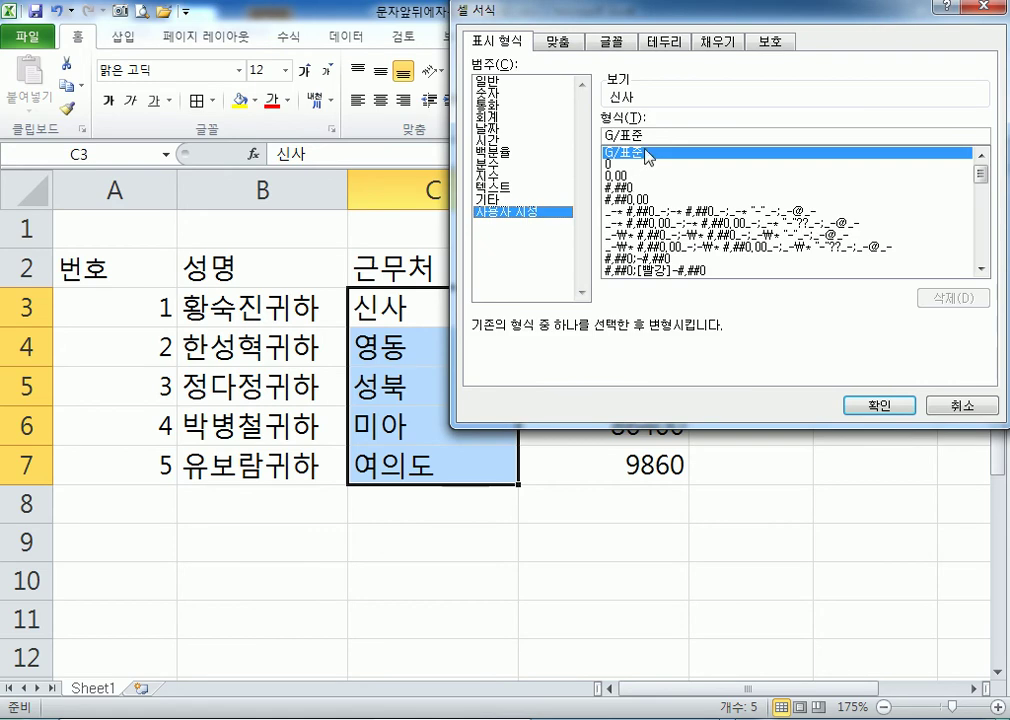
pyautogui.moveTo(604, 135); pyautogui.dragTo(651, 135)
pyautogui.write('@')
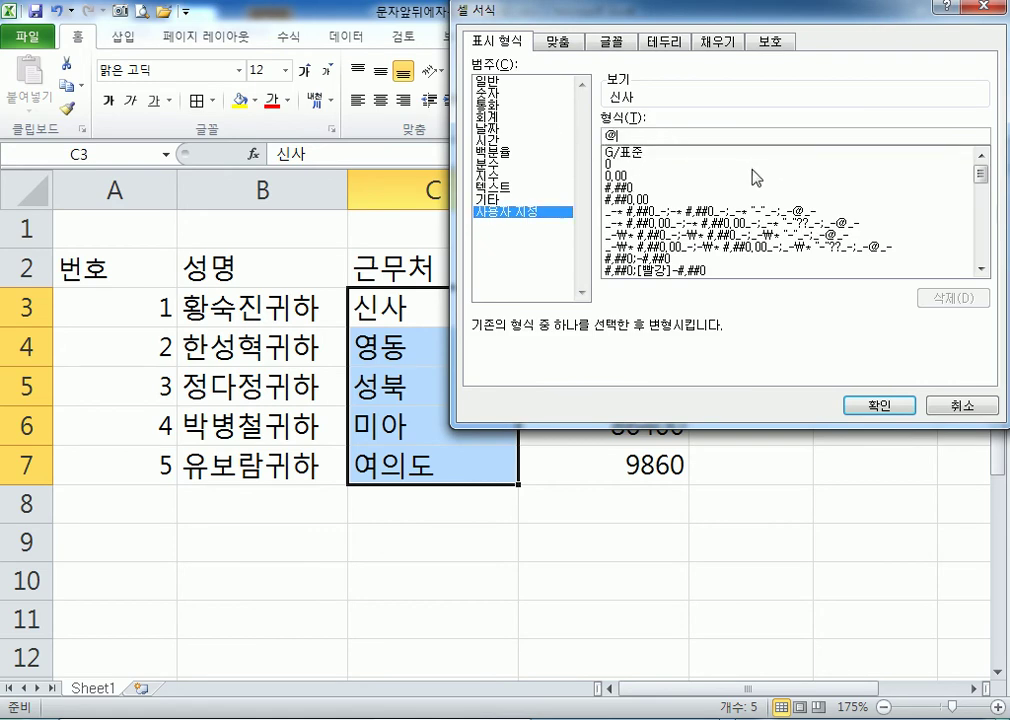
pyautogui.write('지점')
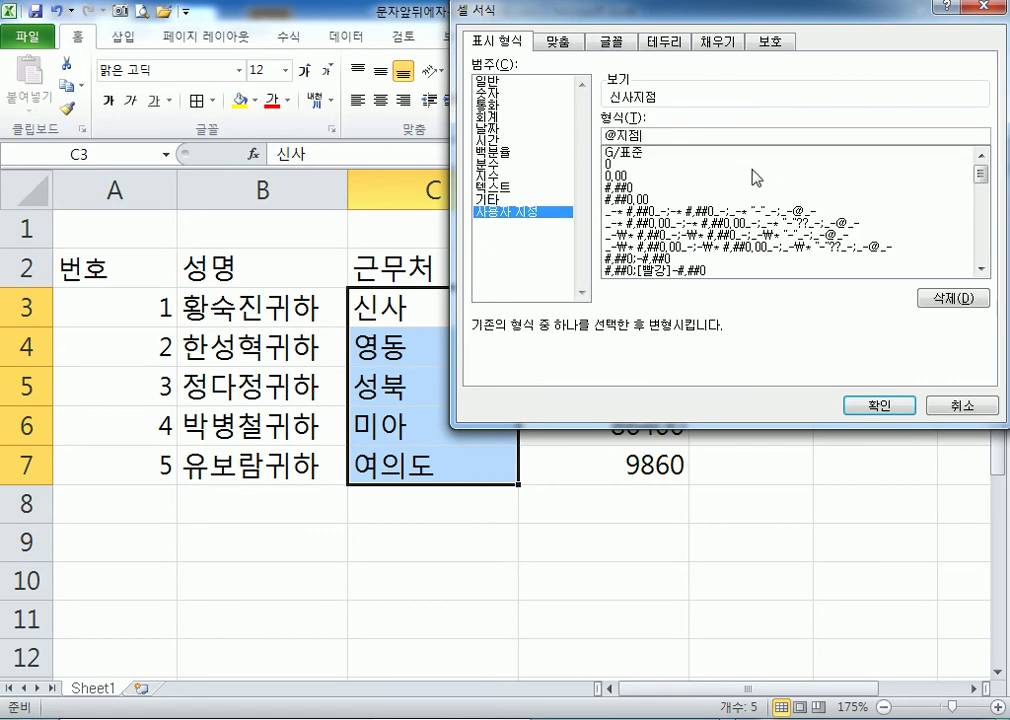
pyautogui.press('Return')
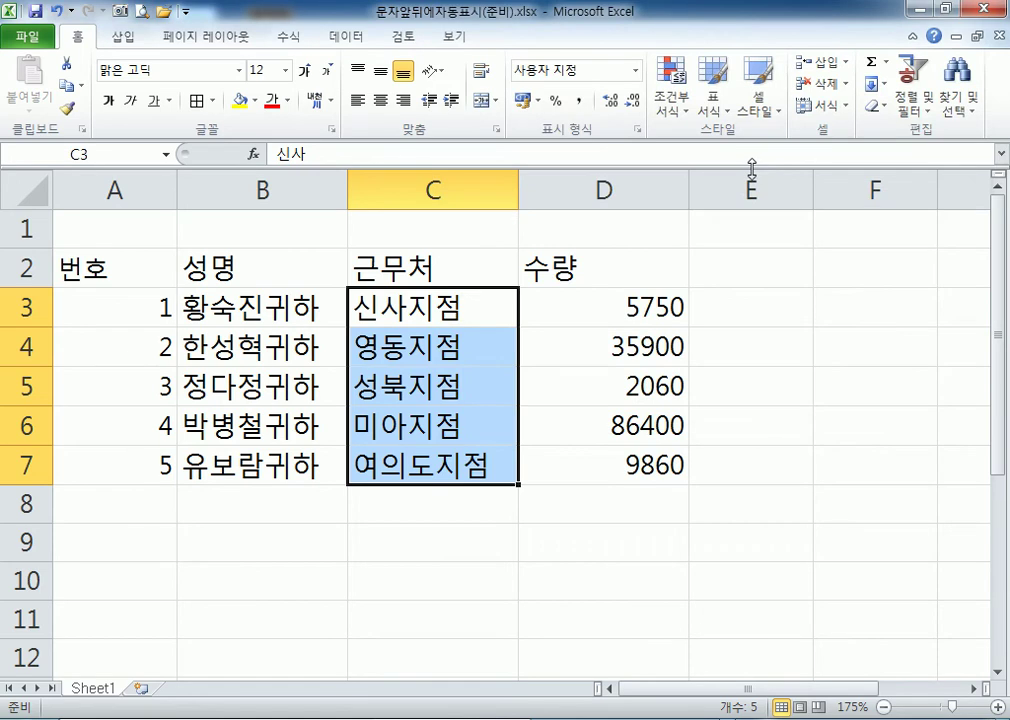
# Change the branch suffix from 지점 to 매장, e.g. 신사매장.
pyautogui.hotkey('ctrl', '1')
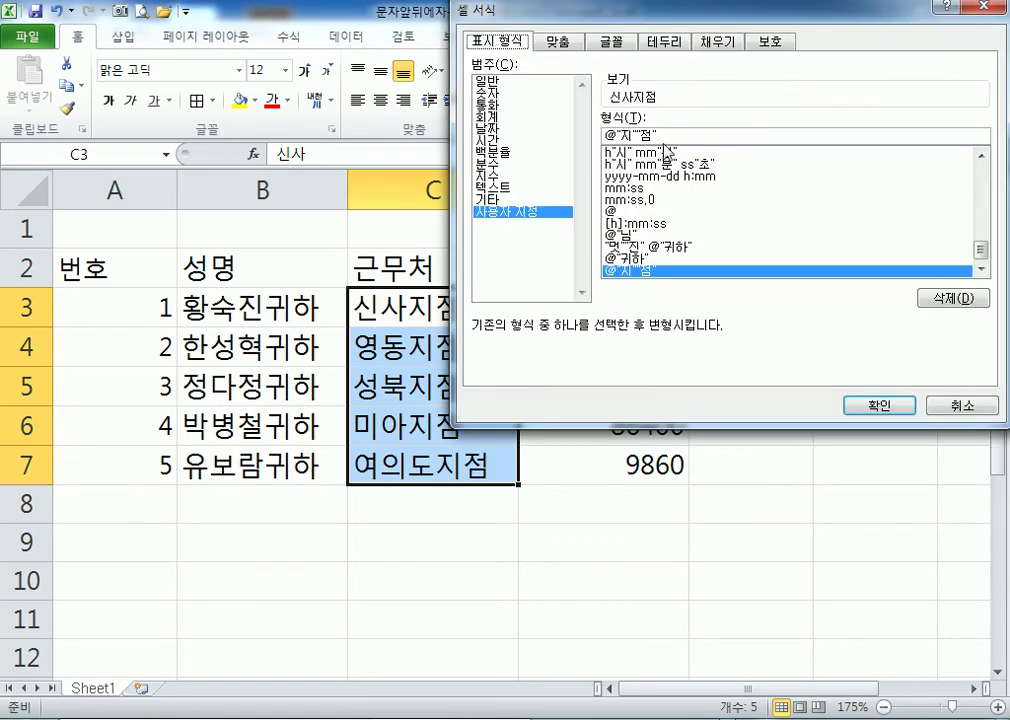
pyautogui.moveTo(612, 133); pyautogui.dragTo(782, 131)
pyautogui.write('매장')
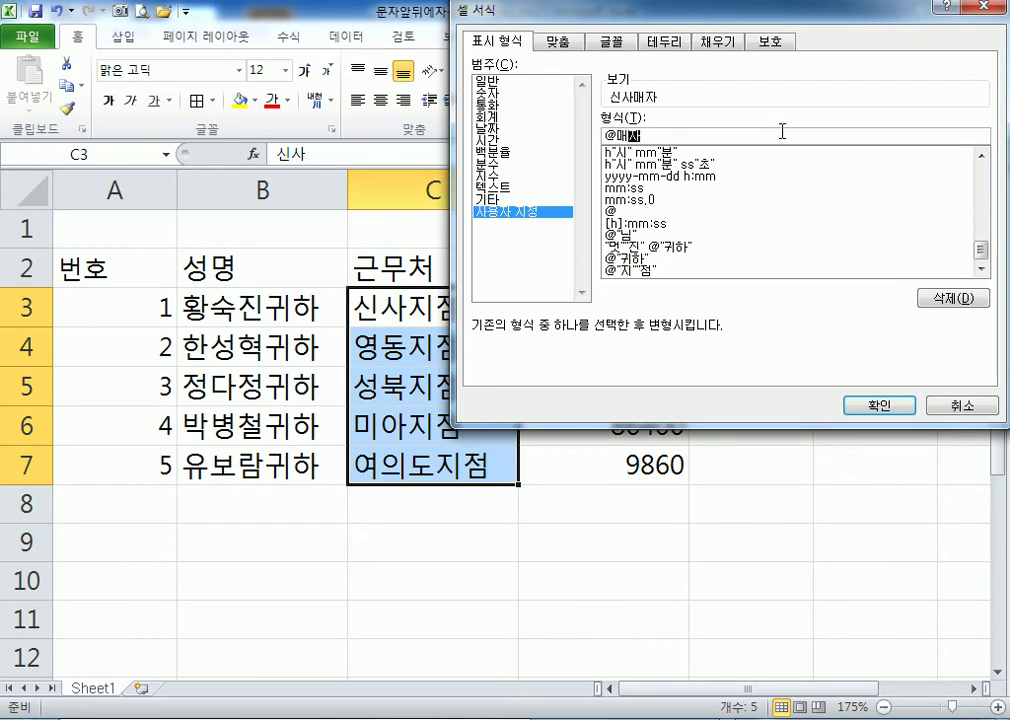
pyautogui.press('Return')
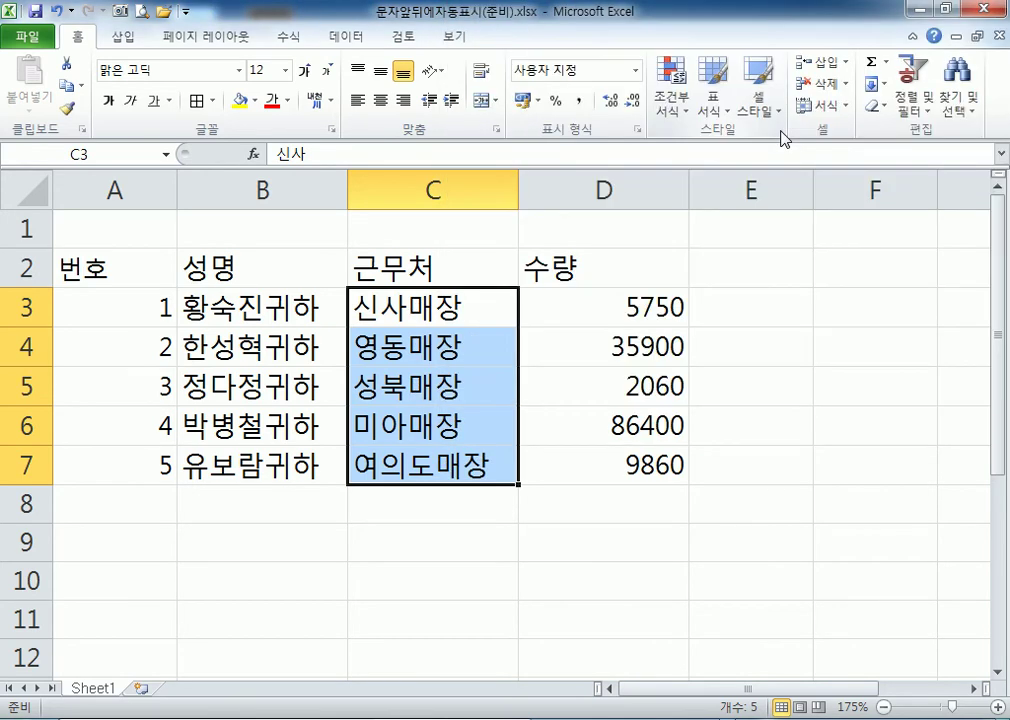
# Add 오프라인 to the start of the branch format, giving names like 오프라인신사매장.
pyautogui.hotkey('ctrl', '1')
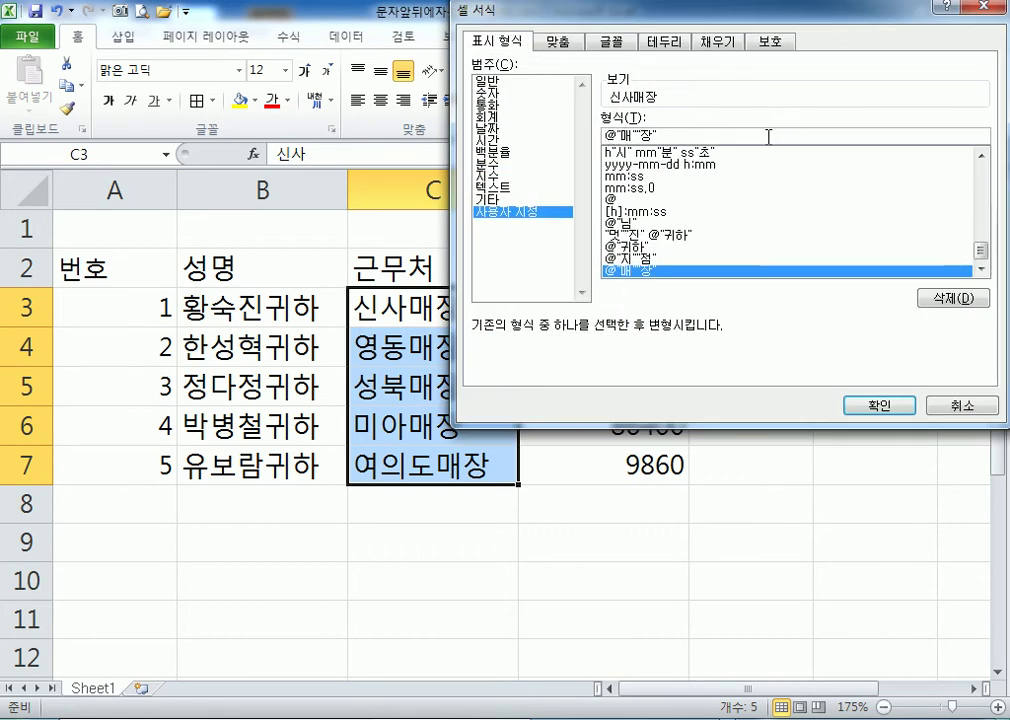
pyautogui.write('오프라인')
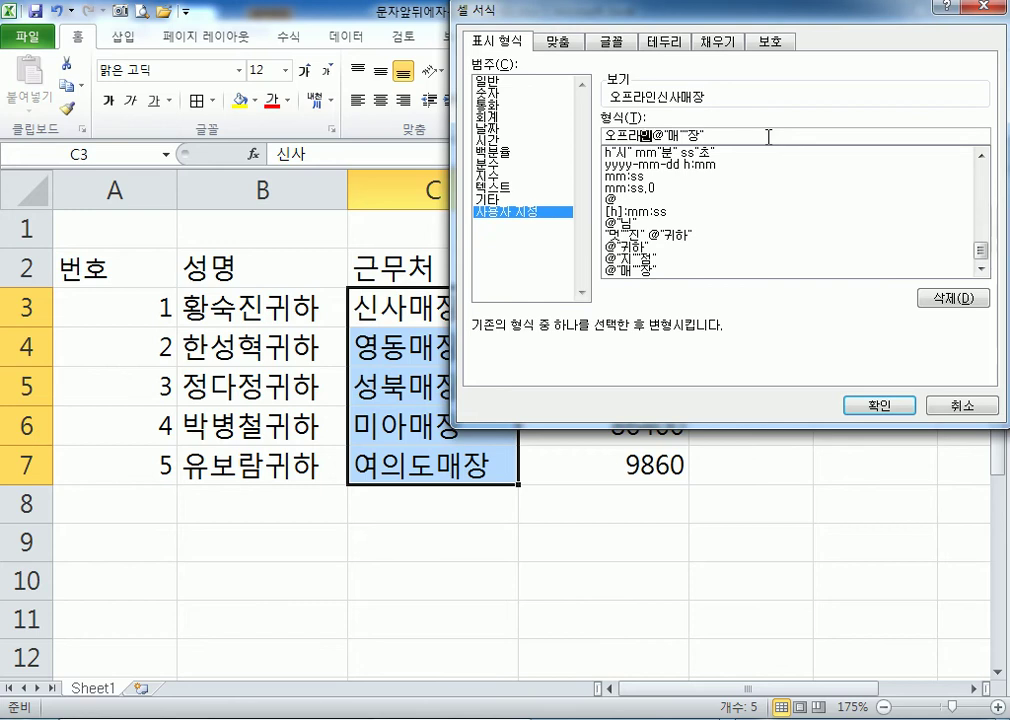
pyautogui.press('Return')
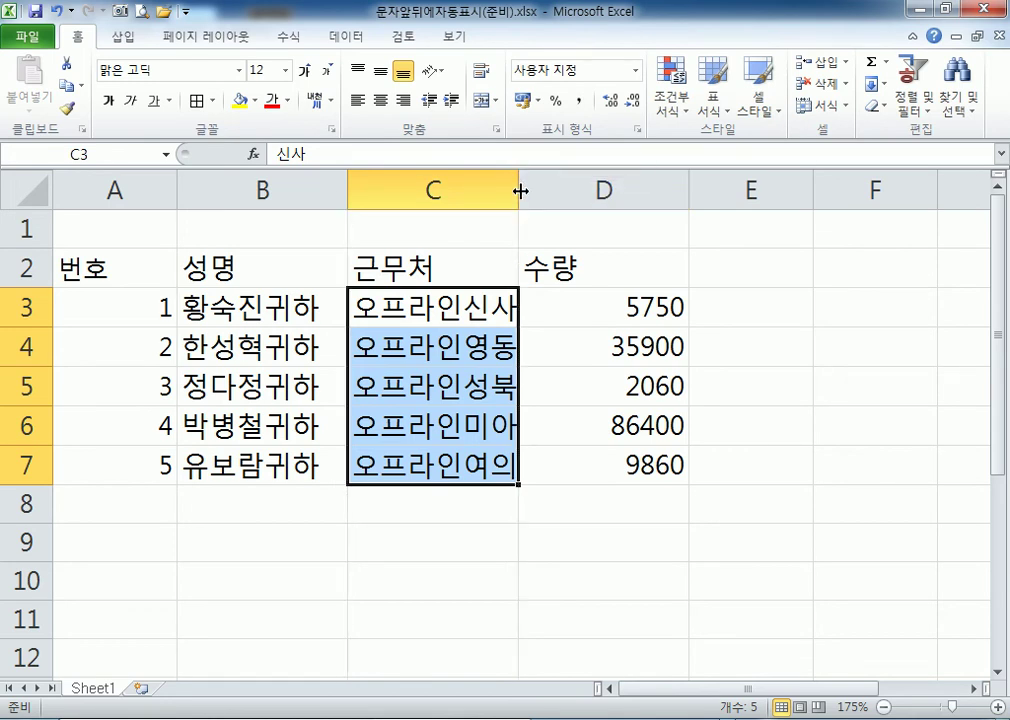
# Auto-fit column C to the long names and narrow column A to its numbers.
pyautogui.doubleClick(519, 191)
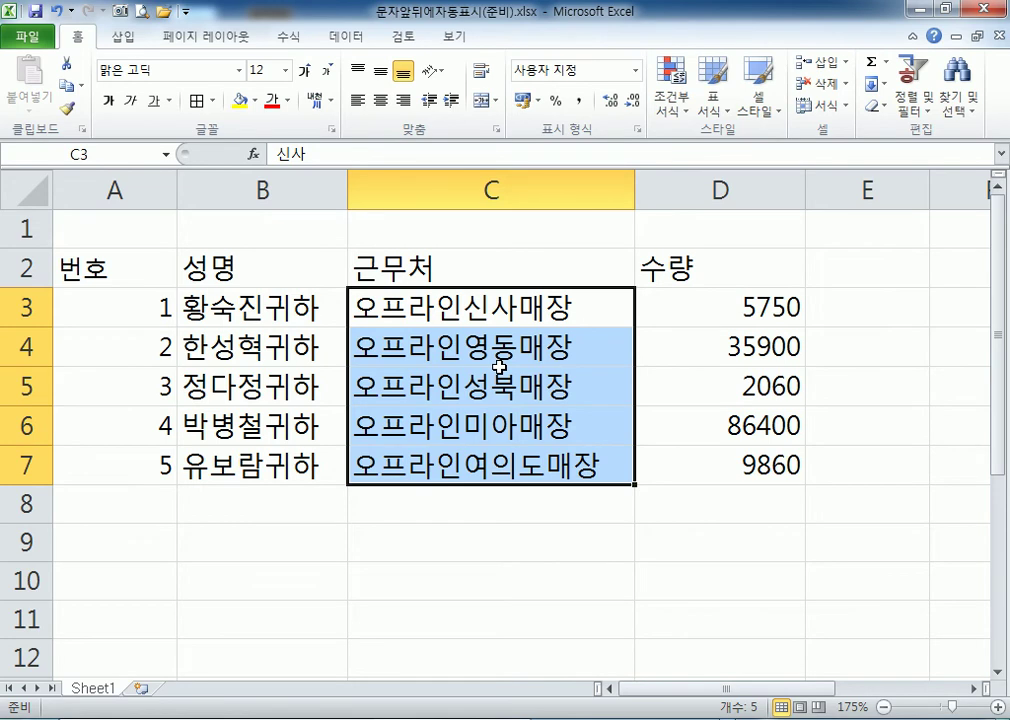
pyautogui.doubleClick(176, 197)
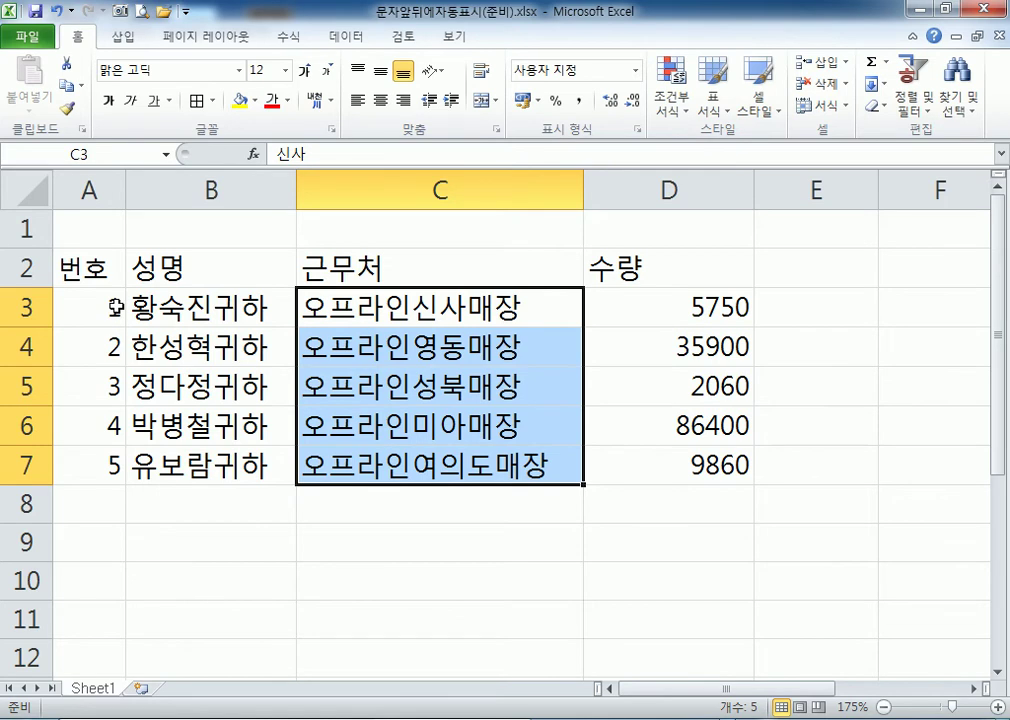
pyautogui.moveTo(128, 195); pyautogui.dragTo(184, 195)
pyautogui.moveTo(153, 266); pyautogui.dragTo(118, 466)
pyautogui.click(406, 318)
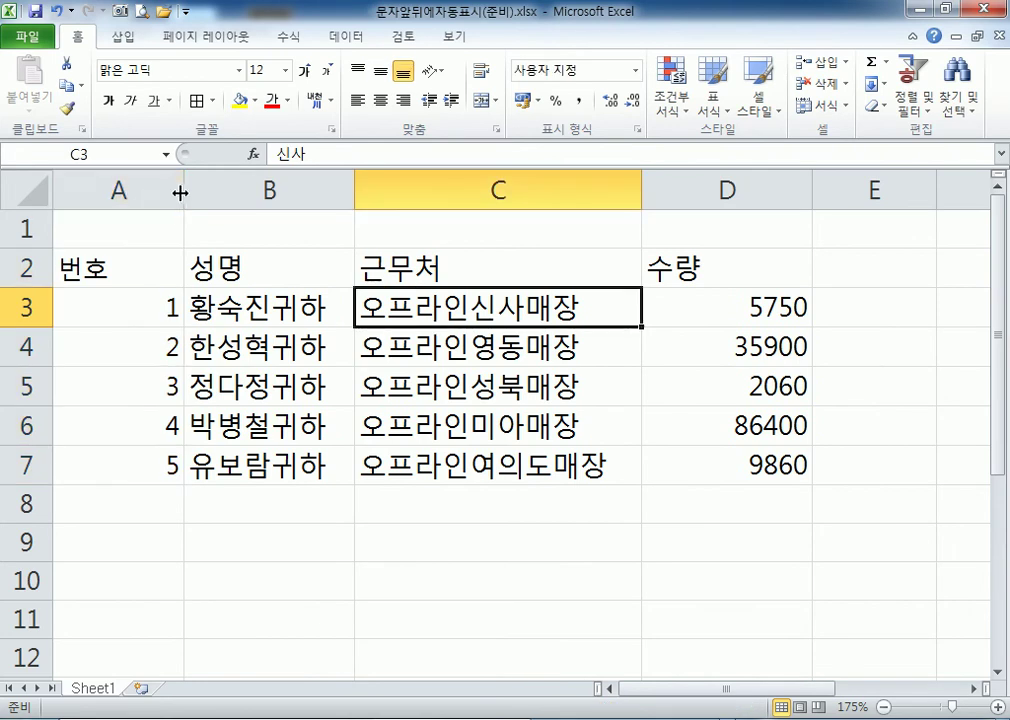
pyautogui.moveTo(183, 192); pyautogui.dragTo(125, 192)
# Re-fit column C to the full shop names and select the quantities in D3:D7.
pyautogui.moveTo(582, 198); pyautogui.dragTo(473, 183)
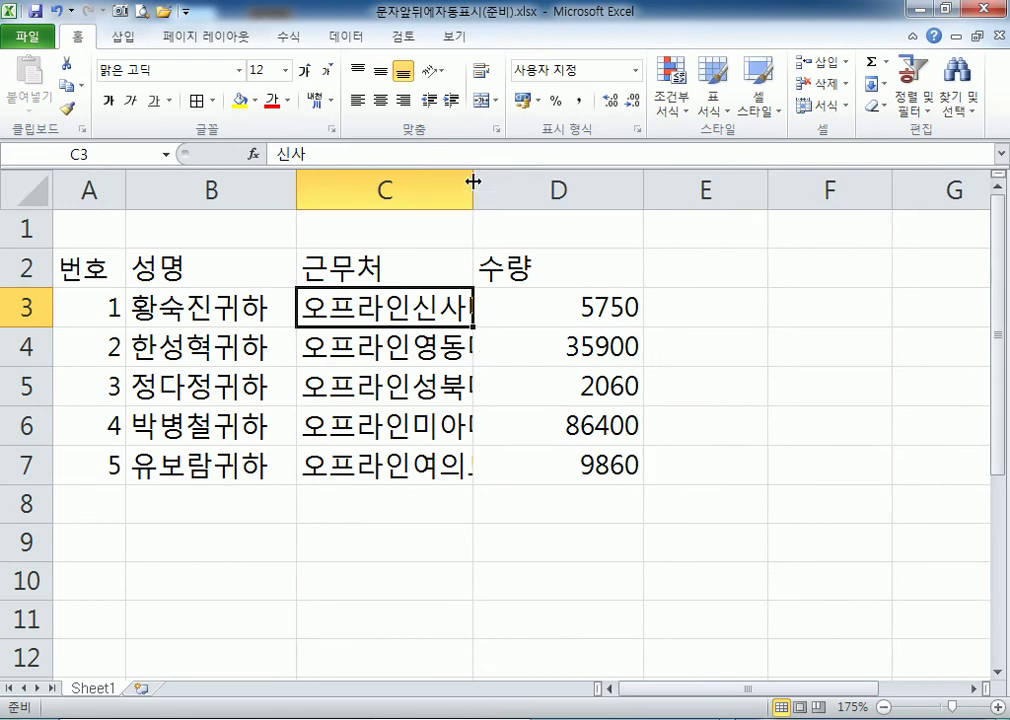
pyautogui.doubleClick(473, 181)
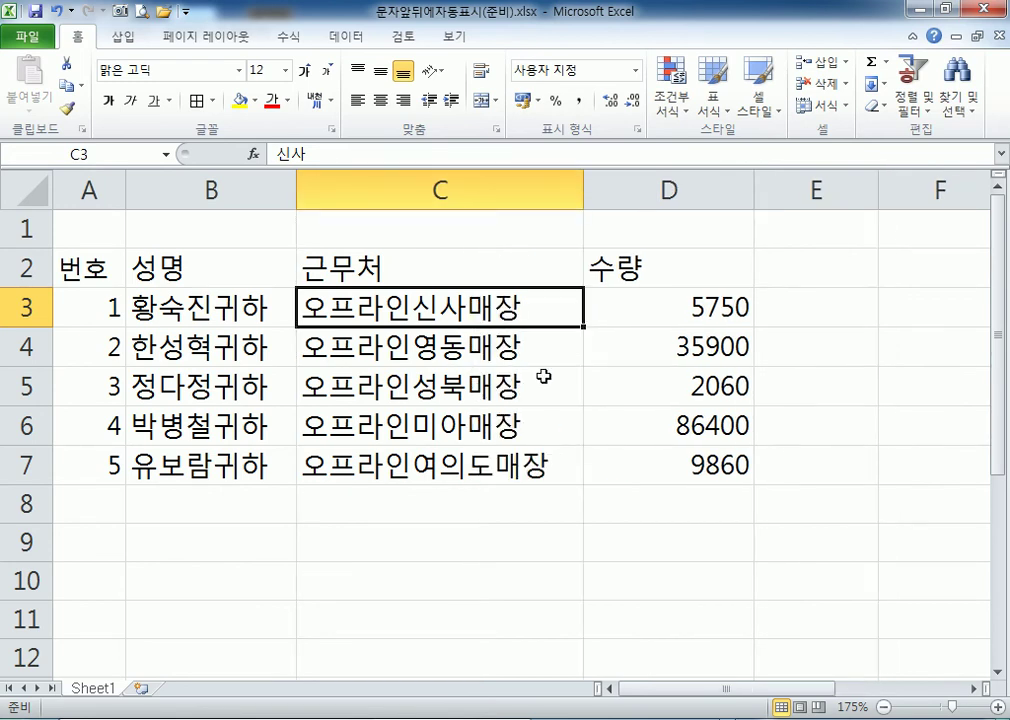
pyautogui.moveTo(669, 303); pyautogui.dragTo(641, 462)
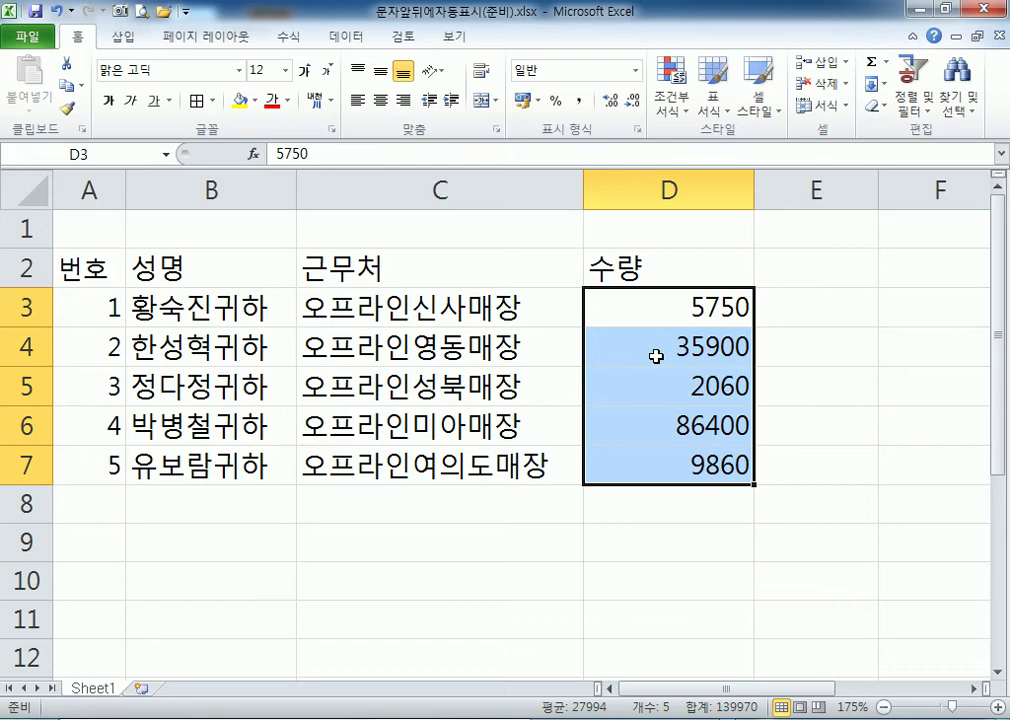
# Give the D3:D7 quantities comma thousands separators (#,##0 / Comma Style), e.g. 5,750 and 86,400.
pyautogui.click(581, 101)
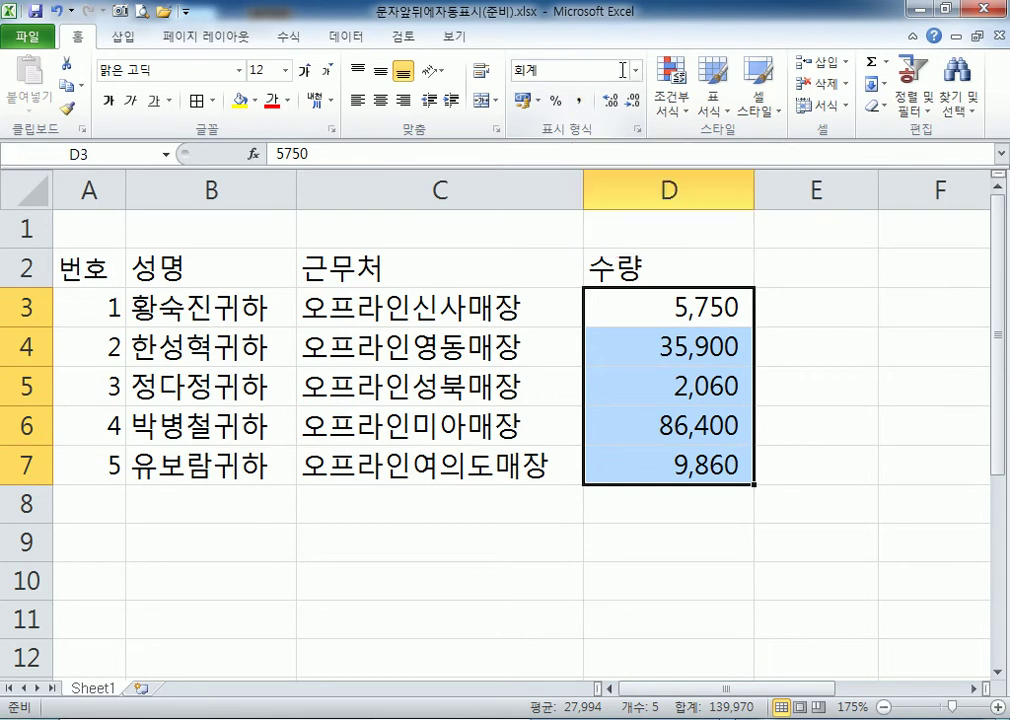
pyautogui.click(635, 71)
pyautogui.click(565, 97)
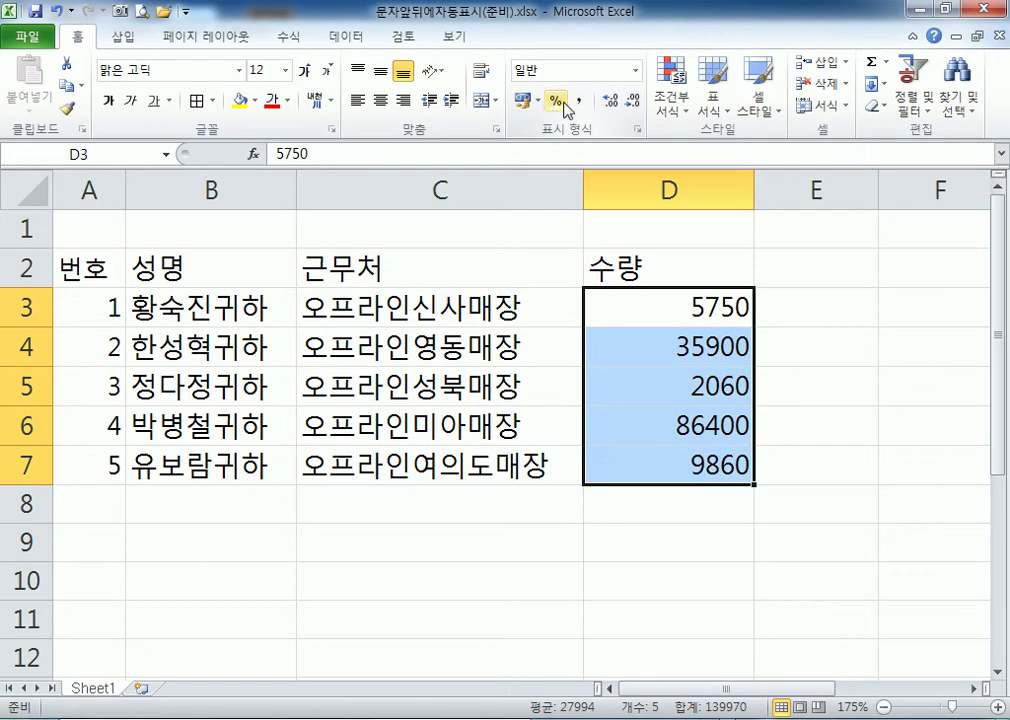
pyautogui.click(576, 103)
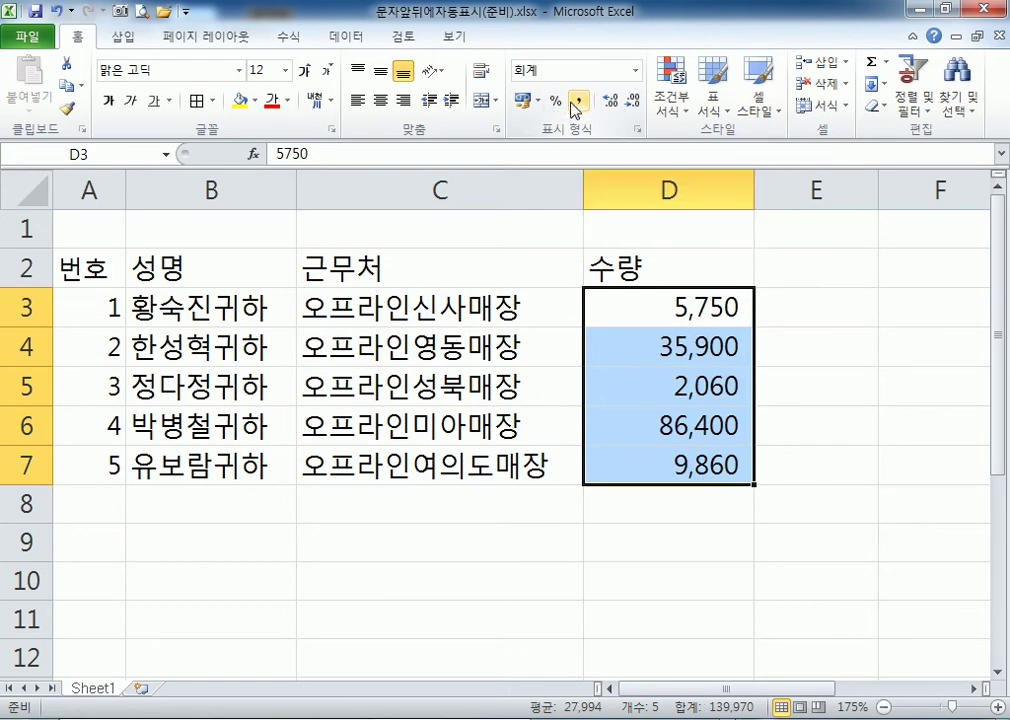
pyautogui.hotkey('ctrl', '1')
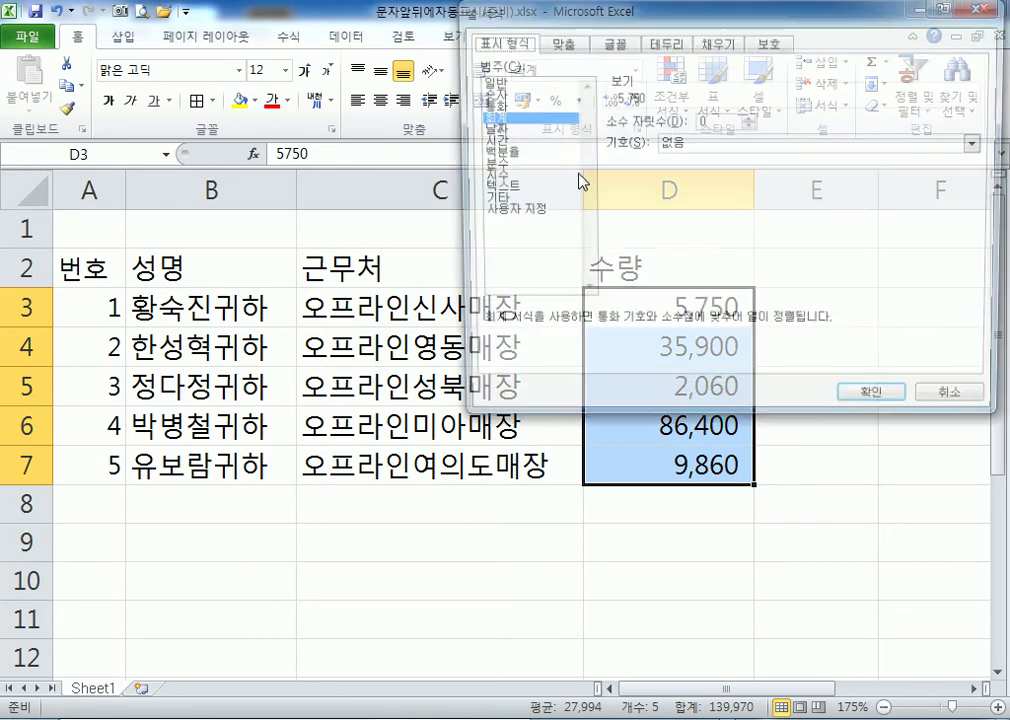
pyautogui.click(520, 211)
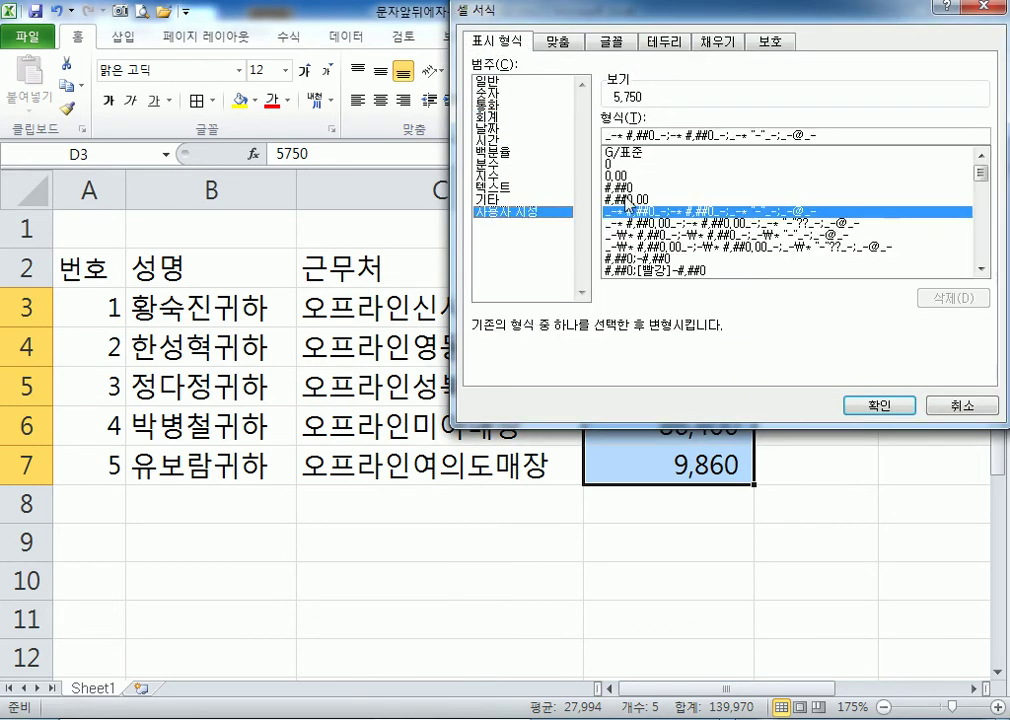
pyautogui.click(626, 189)
pyautogui.click(879, 405)
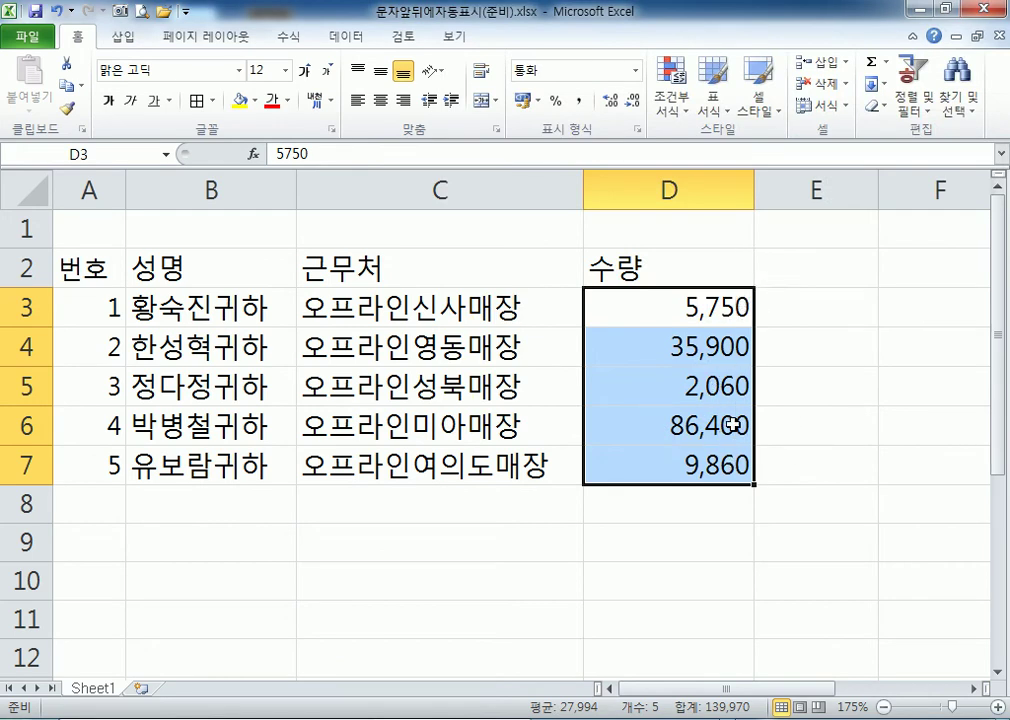
pyautogui.click(576, 101)
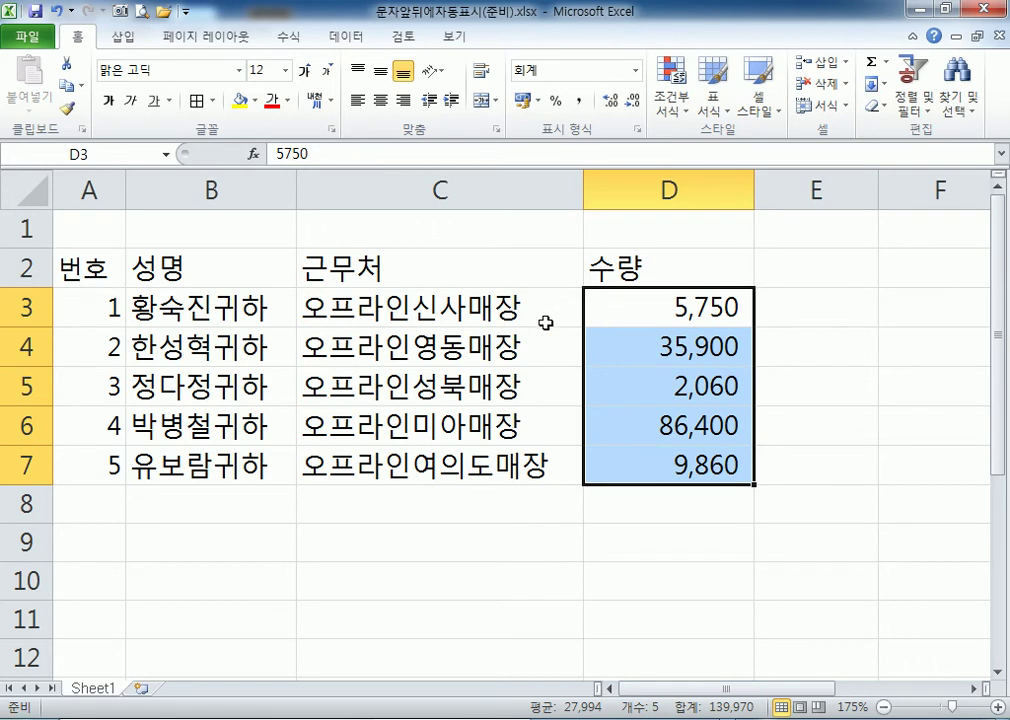
# Add a space after 오프라인 in the custom format of branch names C3:C7.
pyautogui.moveTo(507, 321); pyautogui.dragTo(431, 465)
pyautogui.hotkey('ctrl', '1')
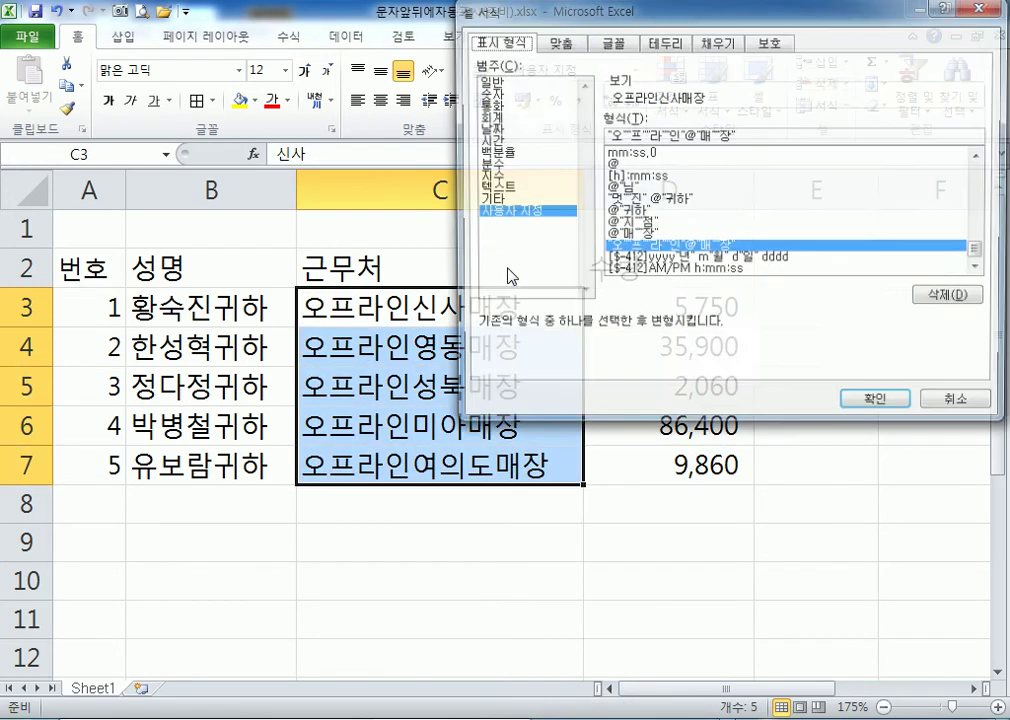
pyautogui.click(683, 135)
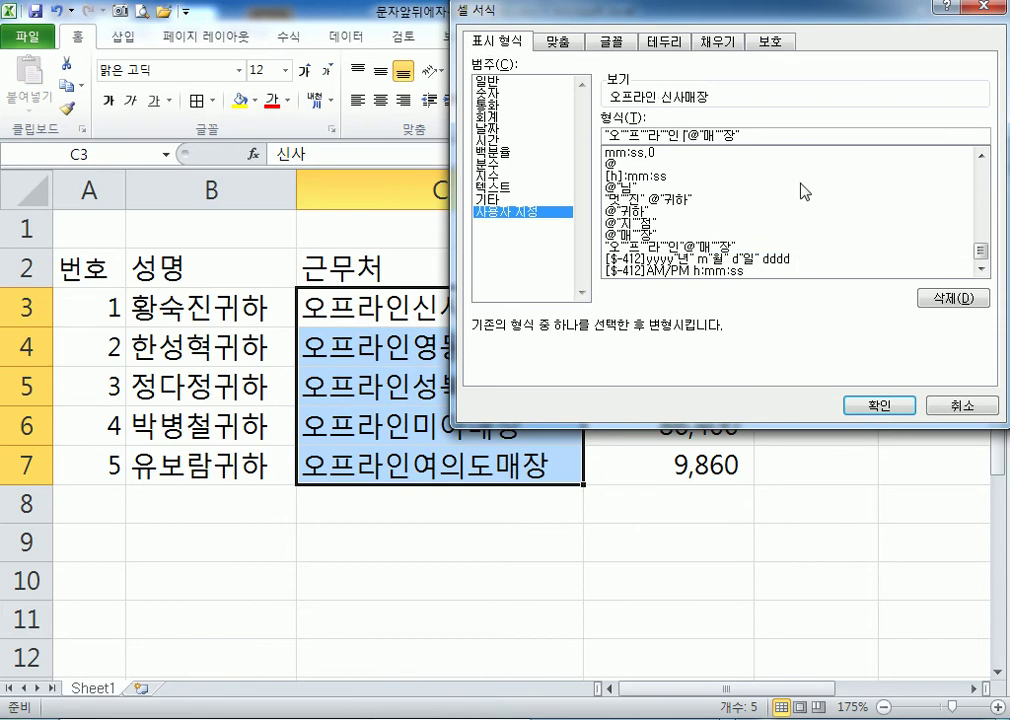
pyautogui.click(870, 404)
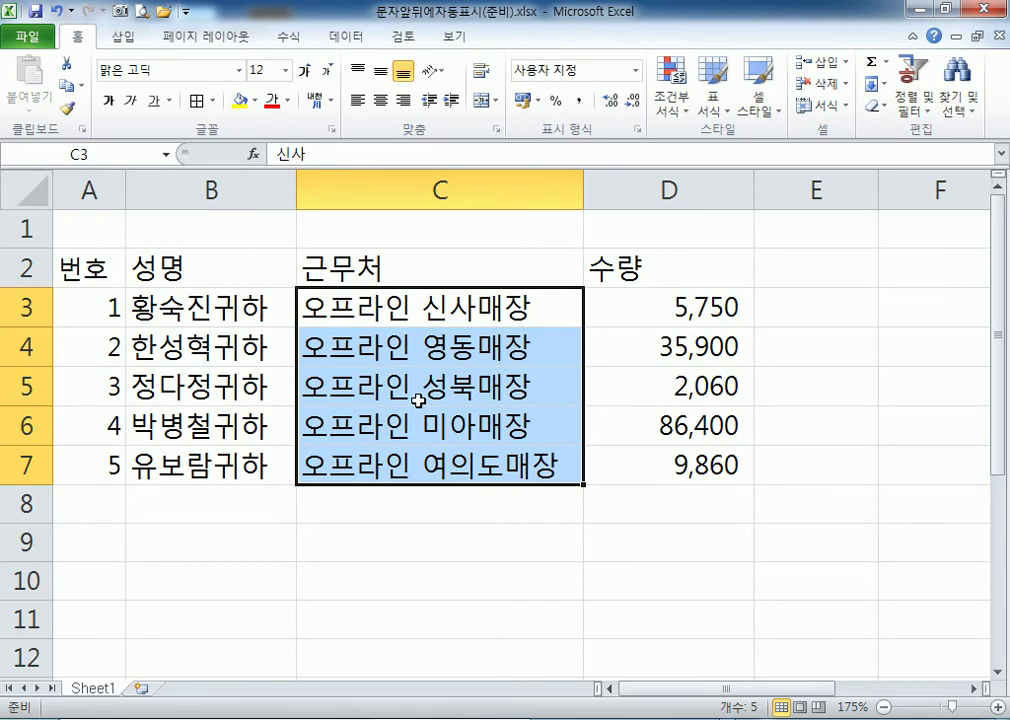
# Delete the extra quotes inside the 오프라인 part of the custom format code.
pyautogui.hotkey('ctrl', '1')
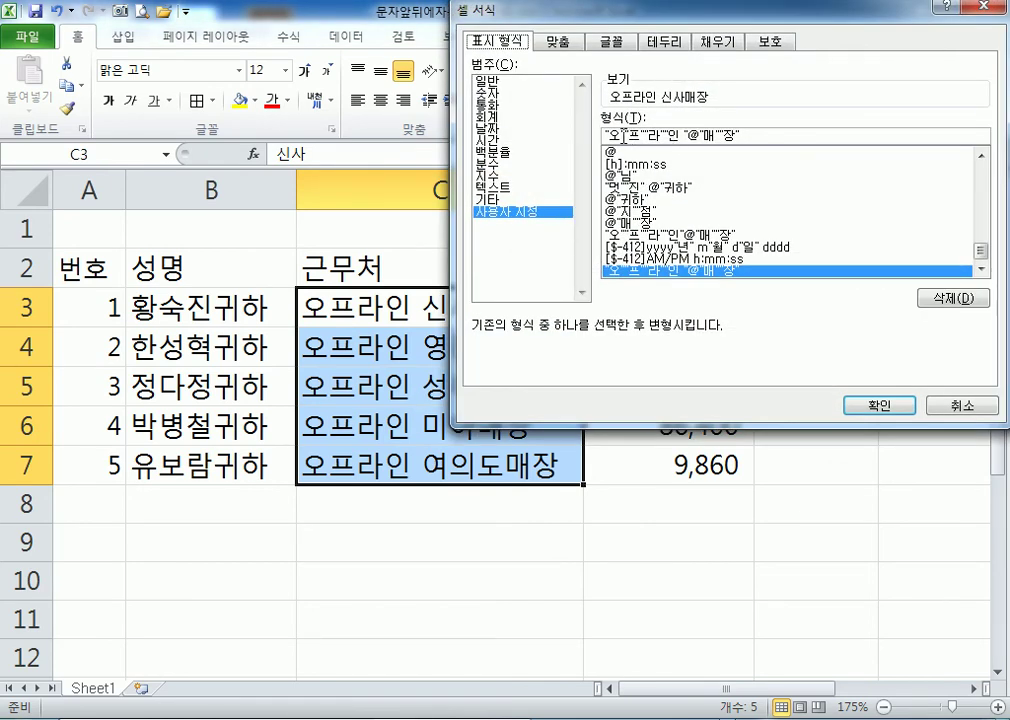
pyautogui.click(622, 134)
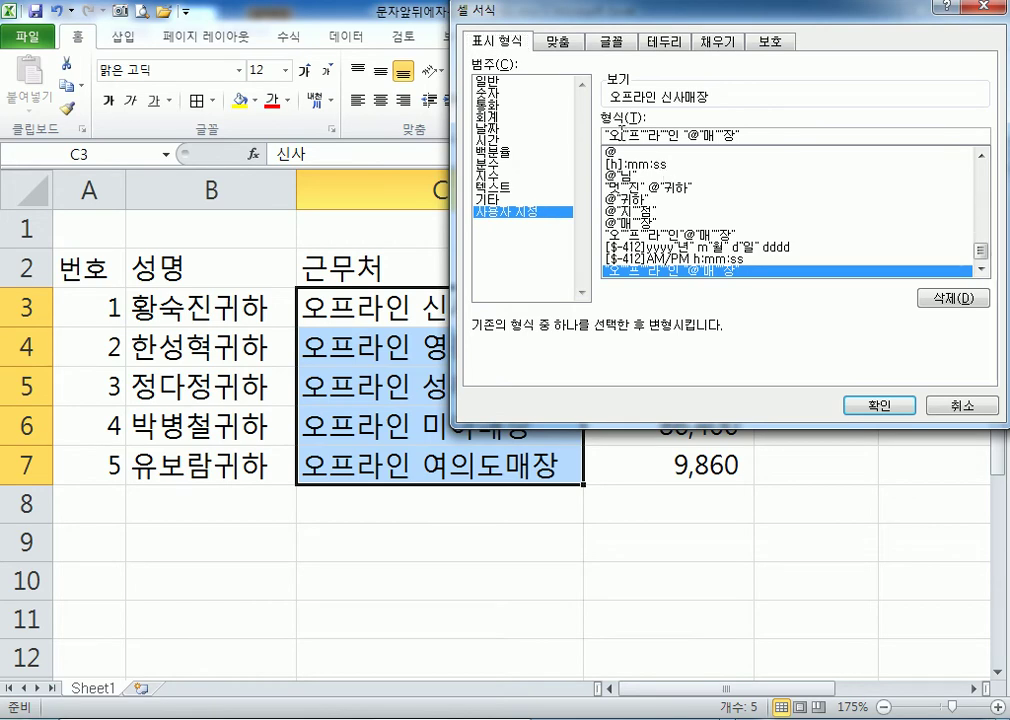
pyautogui.hotkey('shift', 'Right')
pyautogui.hotkey('shift', 'Right')
pyautogui.press('Delete')
pyautogui.press('Right')
pyautogui.hotkey('shift', 'Right')
pyautogui.hotkey('shift', 'Right')
pyautogui.press('Delete')
pyautogui.hotkey('shift', 'Right')
pyautogui.hotkey('shift', 'Right')
pyautogui.press('Delete')
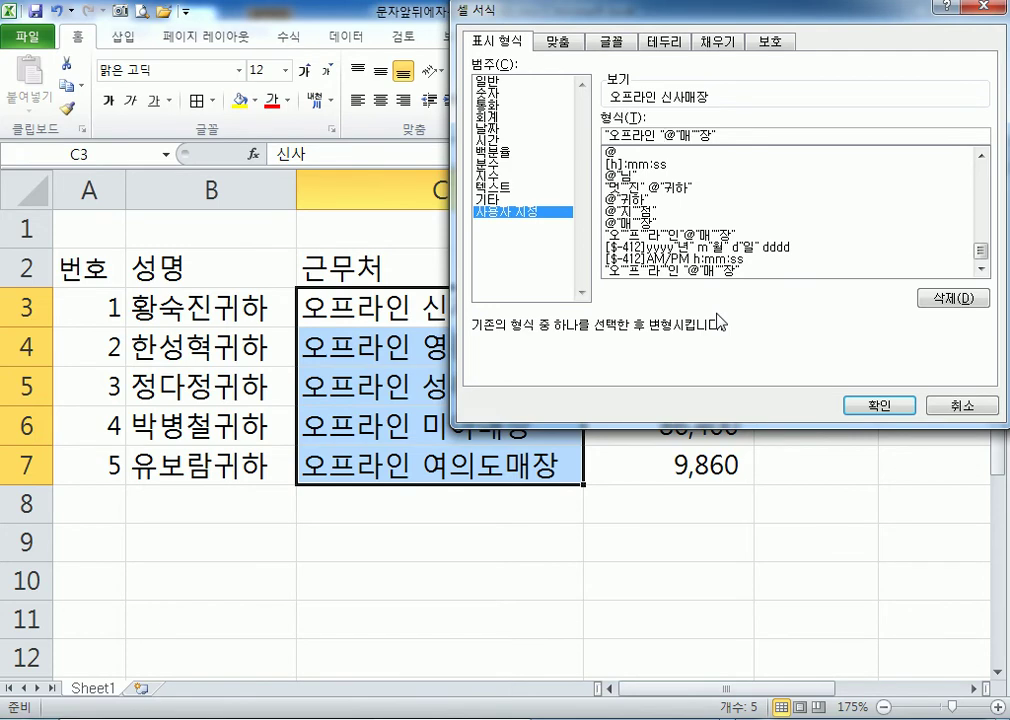
pyautogui.press('Return')
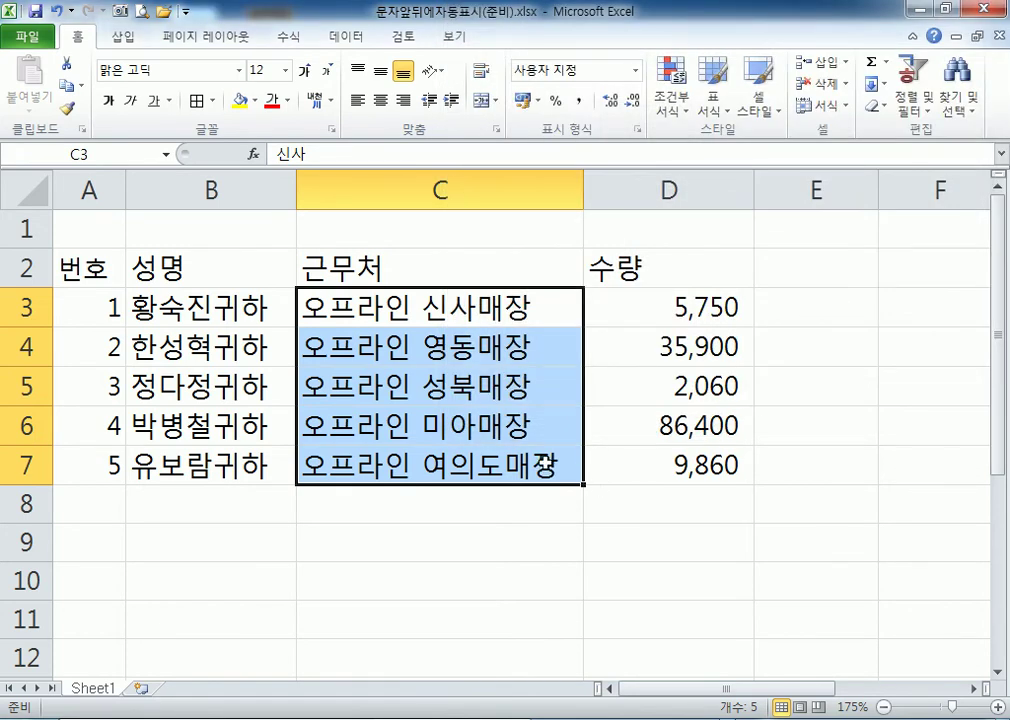
# Retype the quoted 오프라인 prefix in the custom format code and apply it.
pyautogui.hotkey('ctrl', '1')
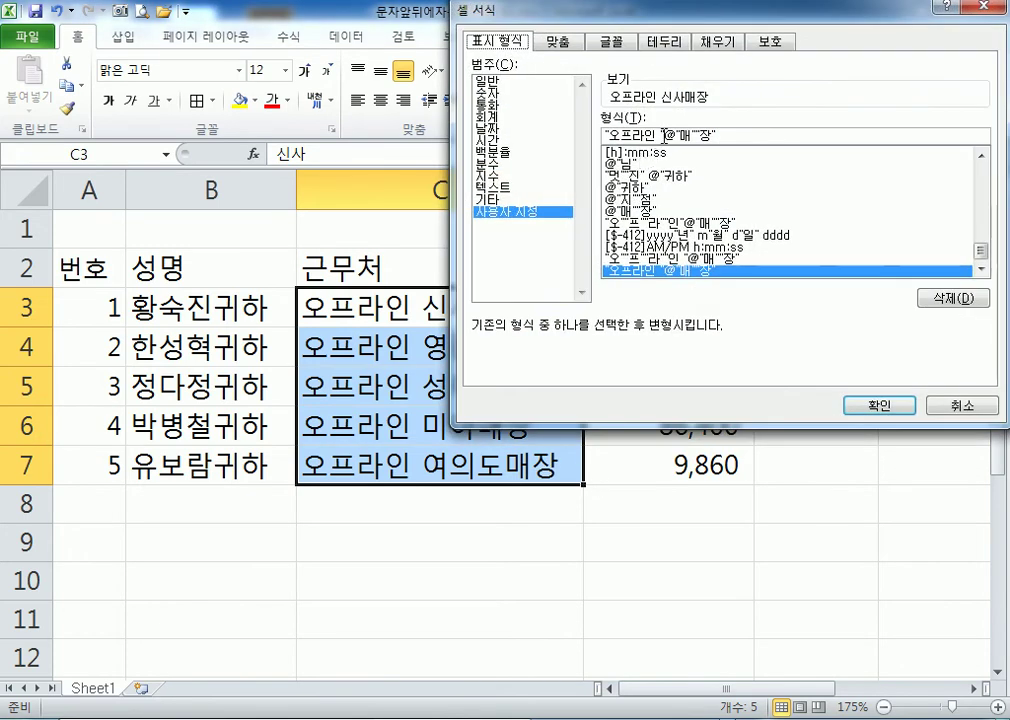
pyautogui.moveTo(637, 134); pyautogui.dragTo(547, 146)
pyautogui.write('오프라인')
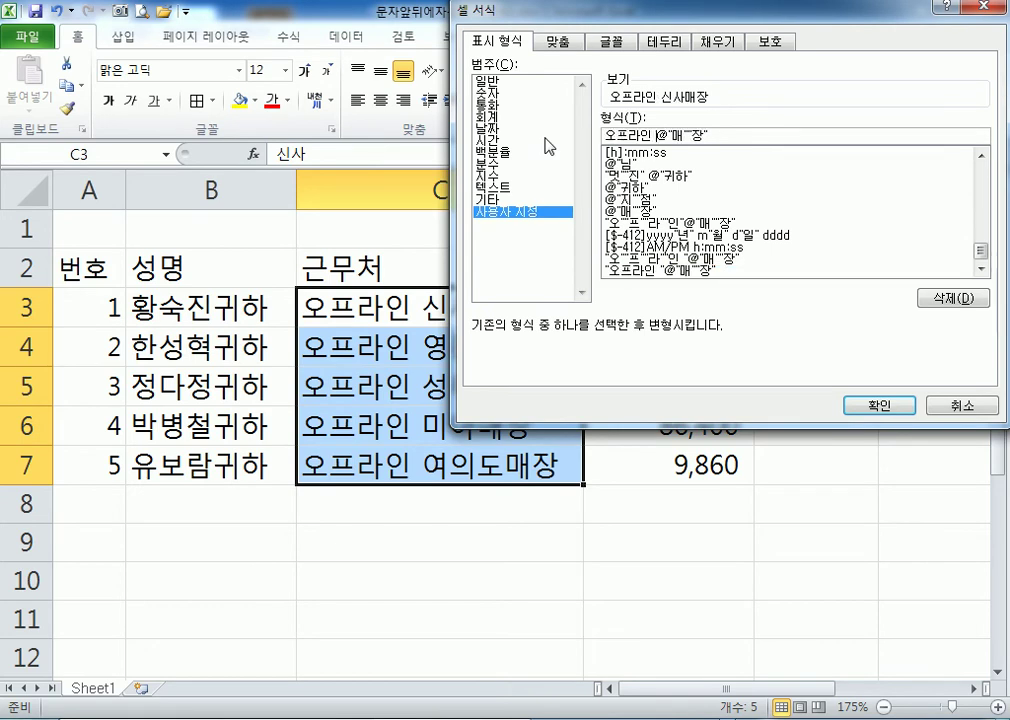
pyautogui.click(879, 405)
# Test a space before 매장, then keep none so cells read 오프라인 신사매장.
pyautogui.hotkey('ctrl', '1')
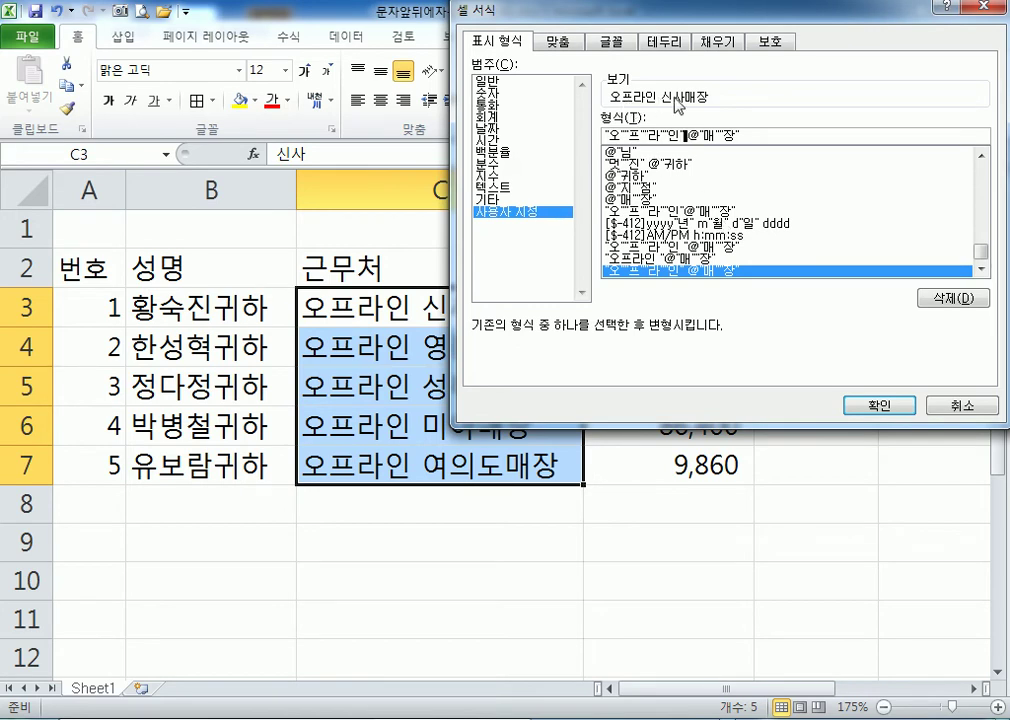
pyautogui.press('Delete')
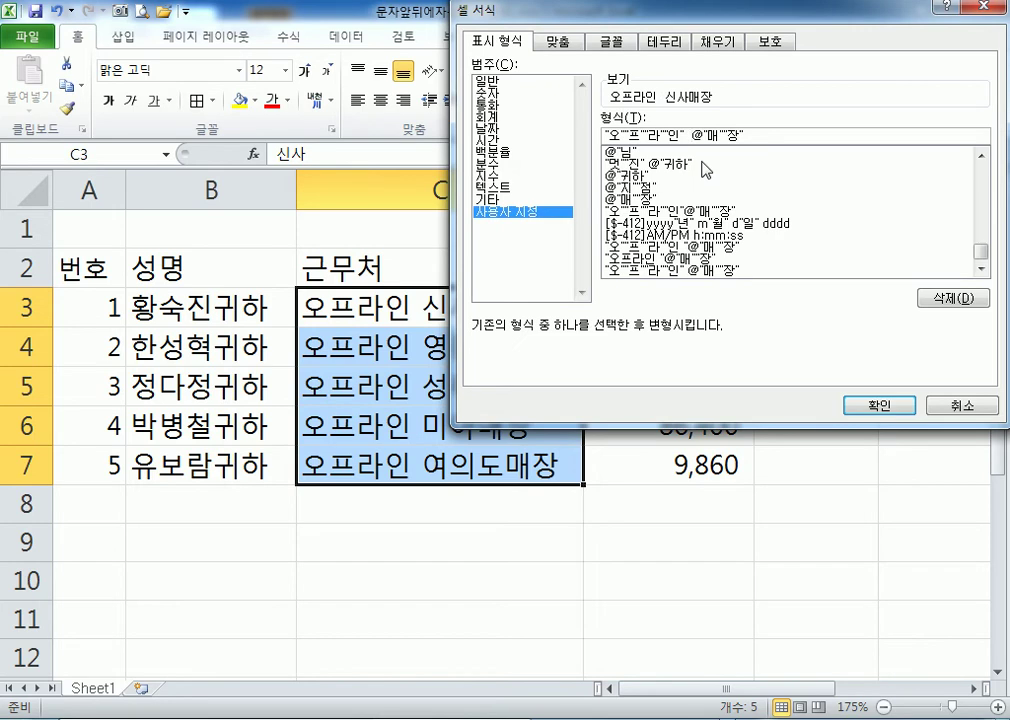
pyautogui.press('BackSpace')
pyautogui.press('BackSpace')
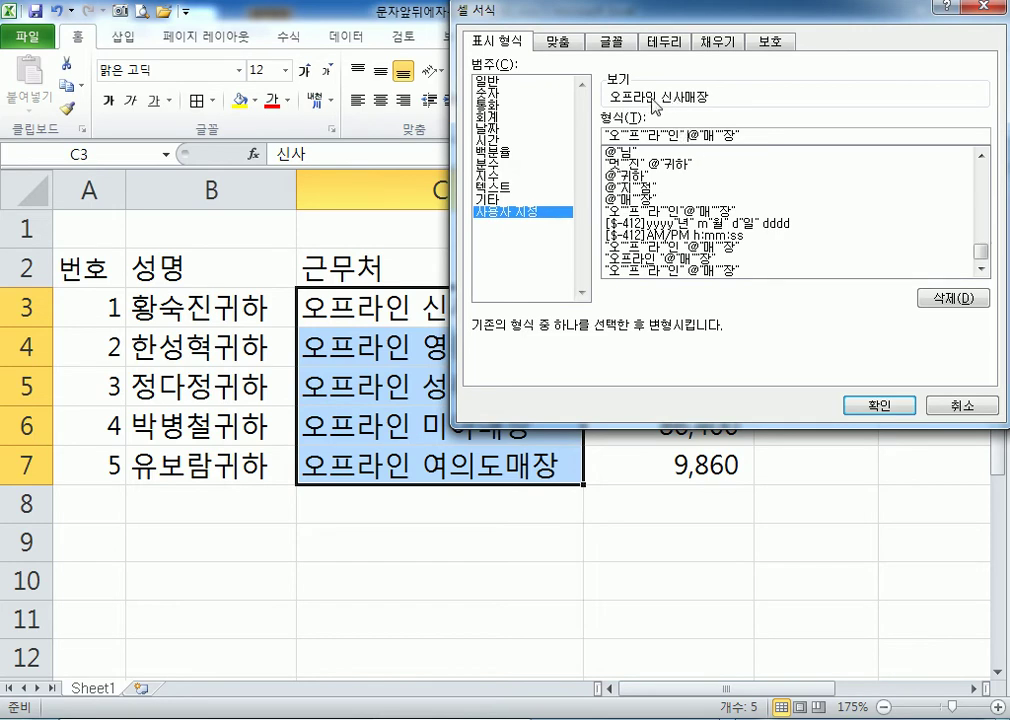
pyautogui.click(692, 134)
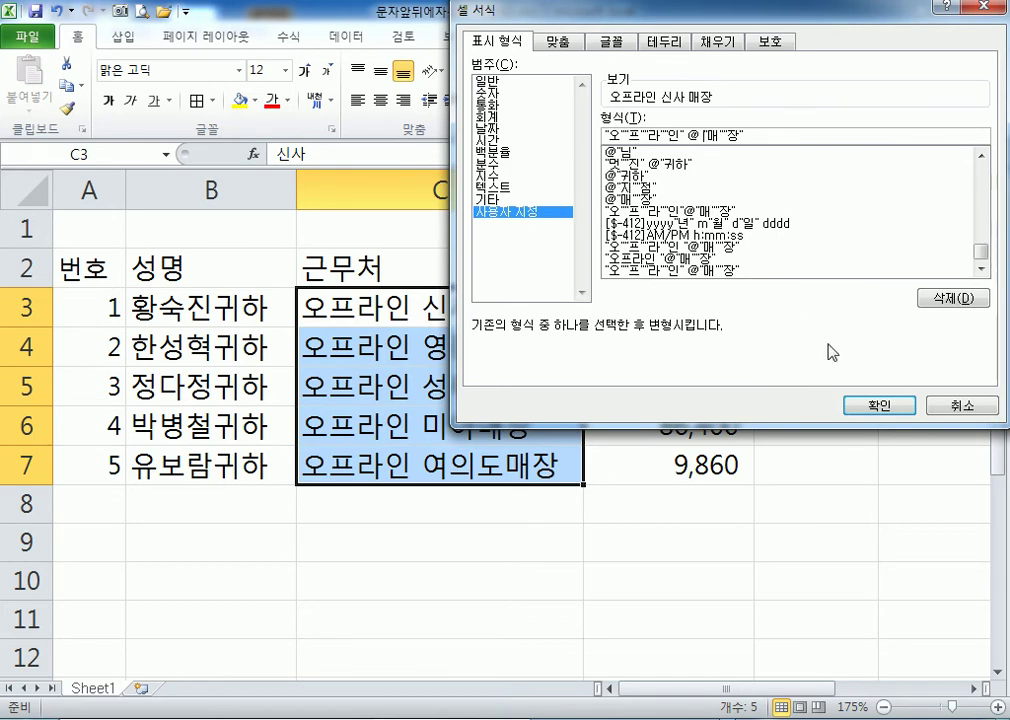
pyautogui.click(884, 408)
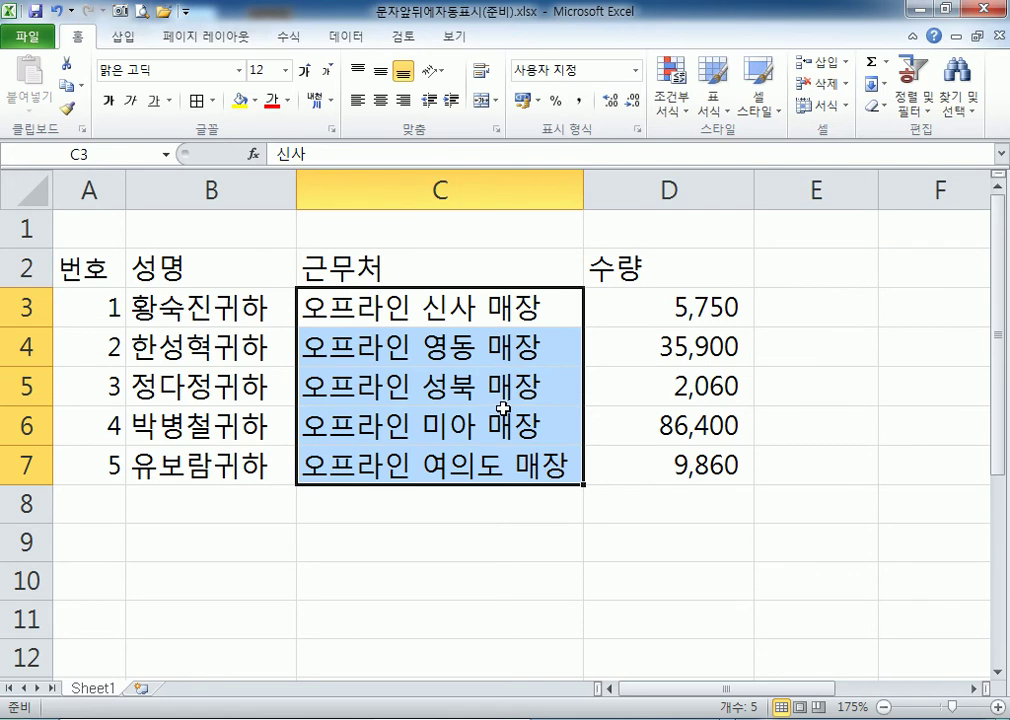
pyautogui.hotkey('ctrl', '1')
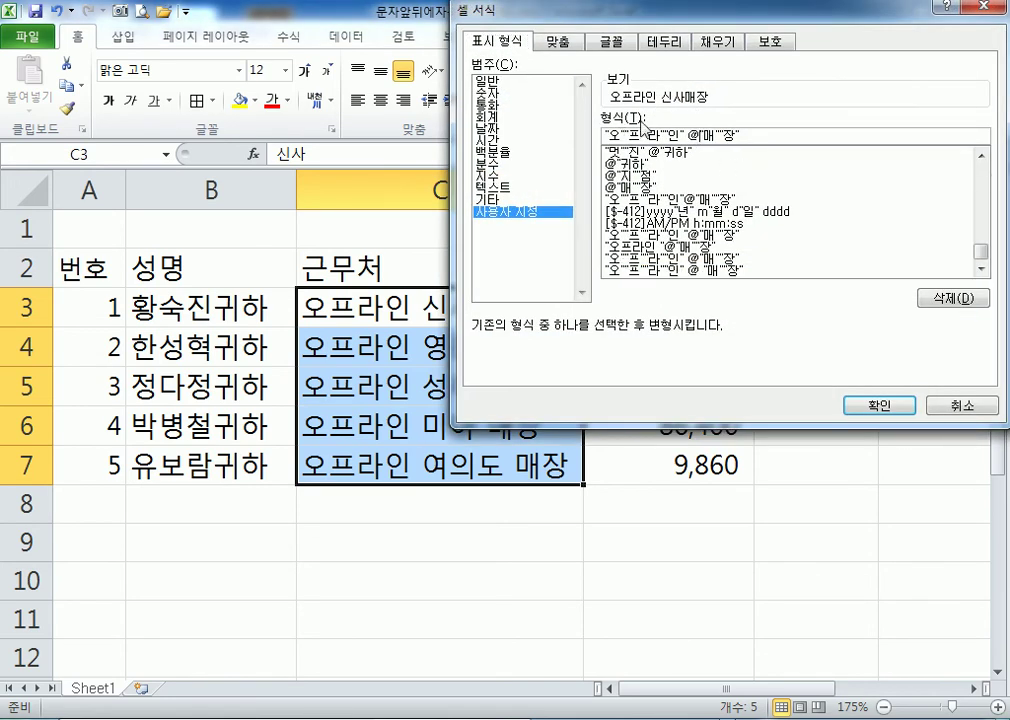
pyautogui.click(860, 403)
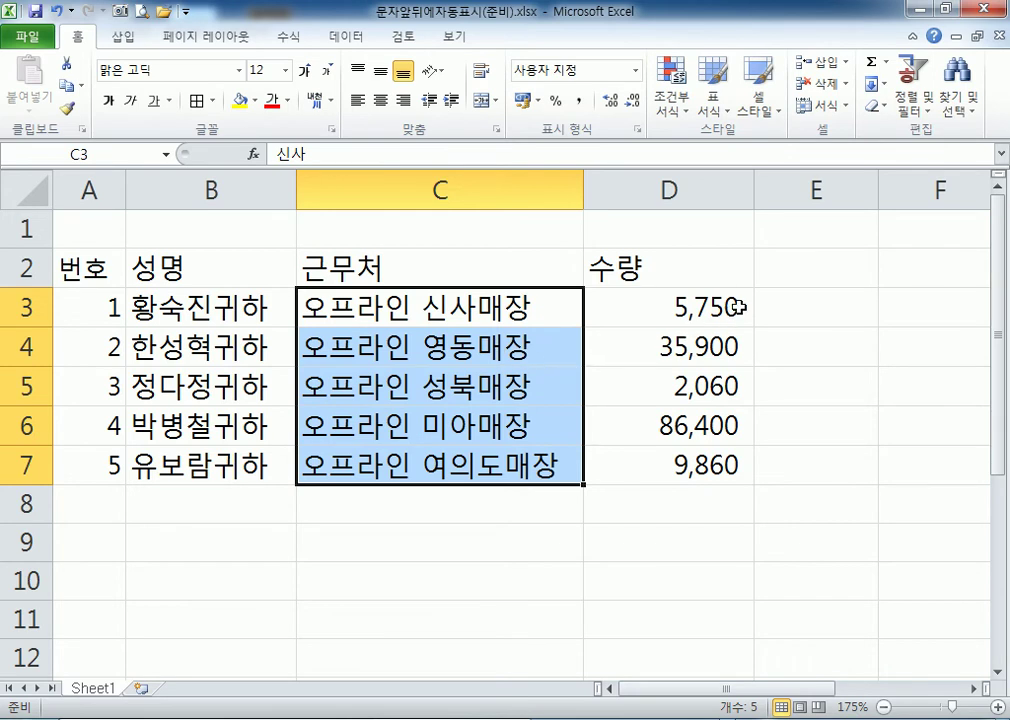
# Append "개" to the custom number format of quantities D3:D7.
pyautogui.moveTo(700, 307); pyautogui.dragTo(665, 454)
pyautogui.hotkey('ctrl', '1')
pyautogui.click(508, 211)
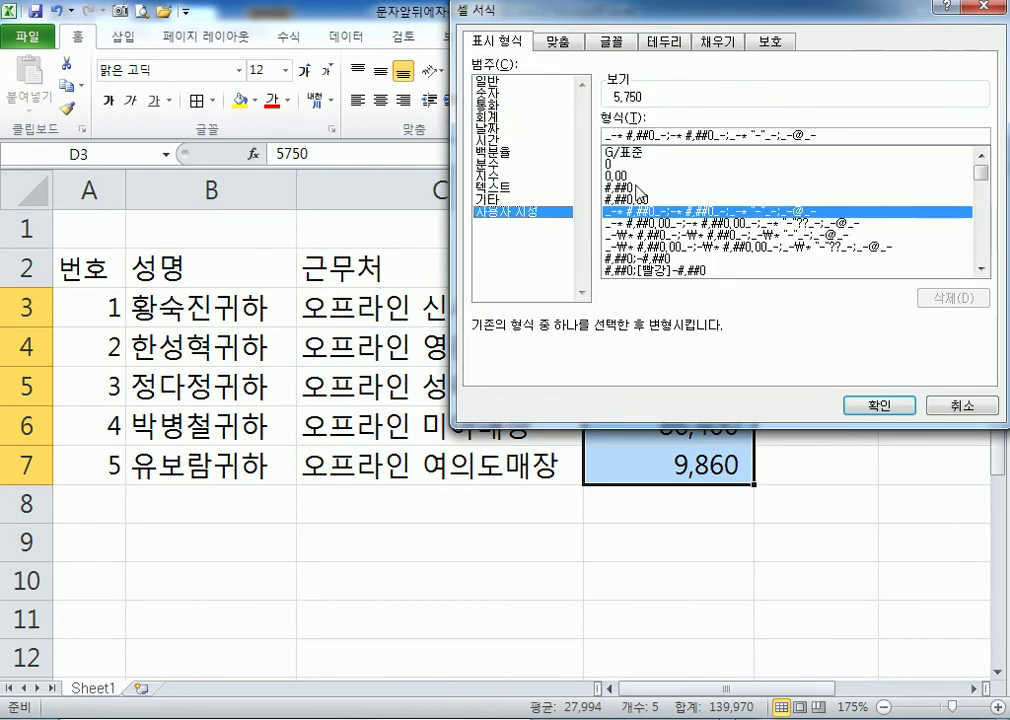
pyautogui.write('"개"')
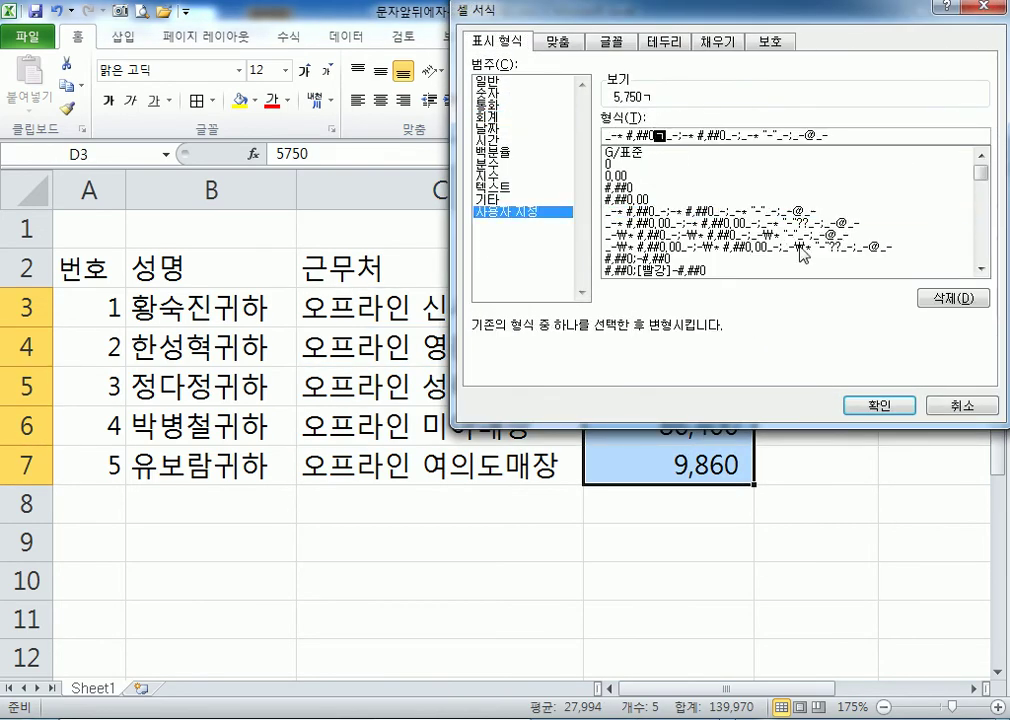
pyautogui.press('Return')
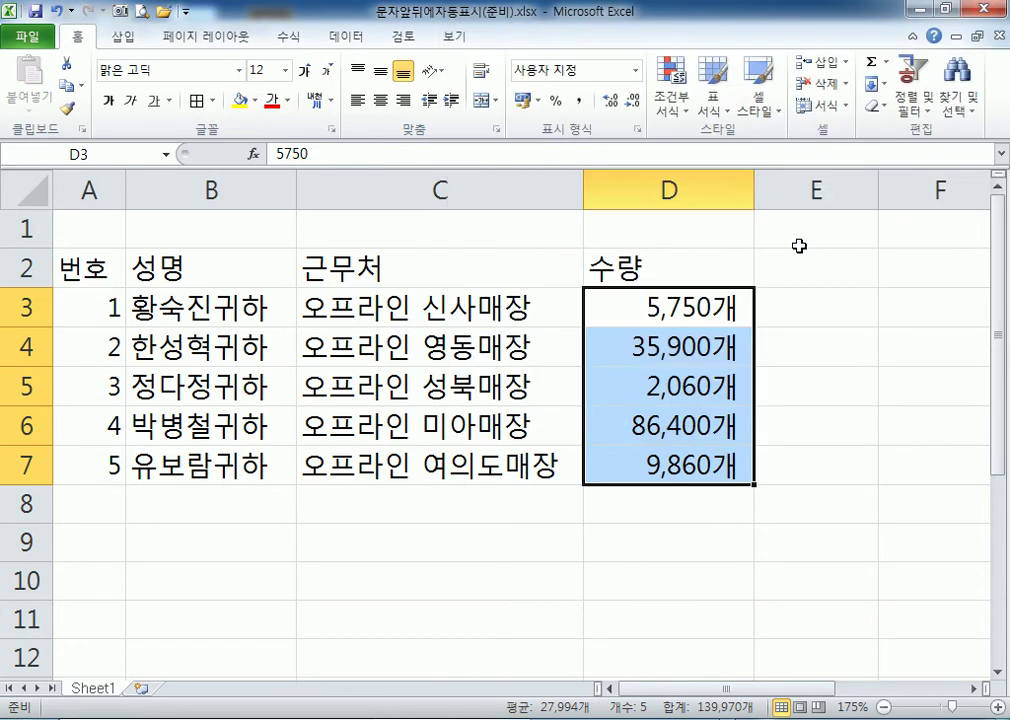
# Try a space before 개, then remove it so values read 5,750개.
pyautogui.hotkey('ctrl', '1')
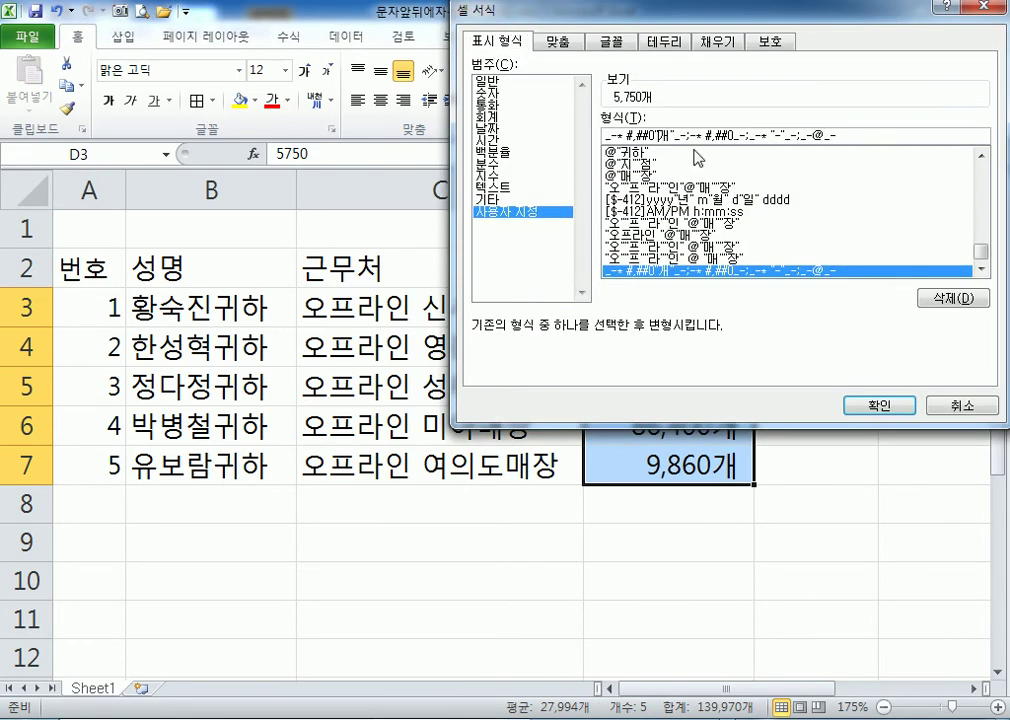
pyautogui.click(660, 136)
pyautogui.click(866, 405)
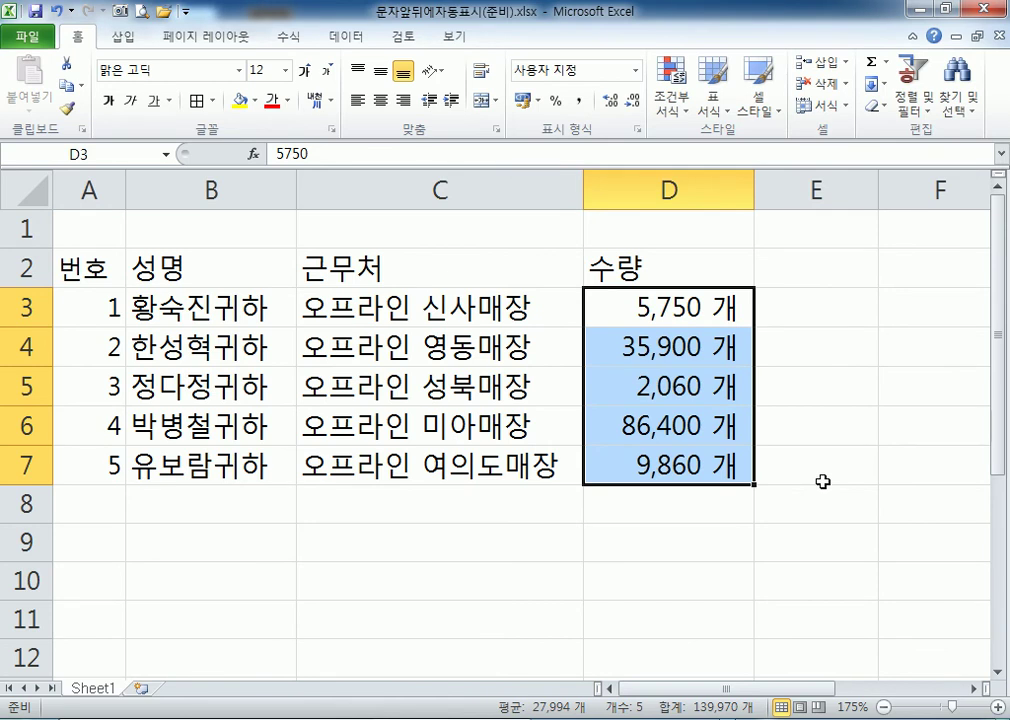
pyautogui.hotkey('ctrl', '1')
pyautogui.click(631, 133)
pyautogui.press('Delete')
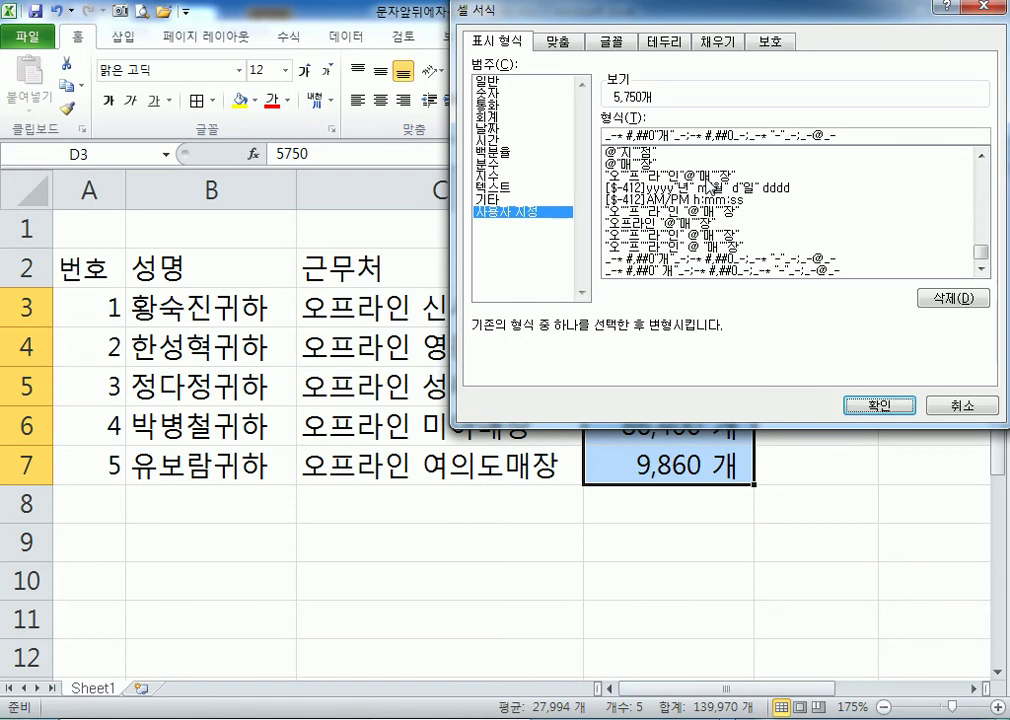
pyautogui.press('Return')
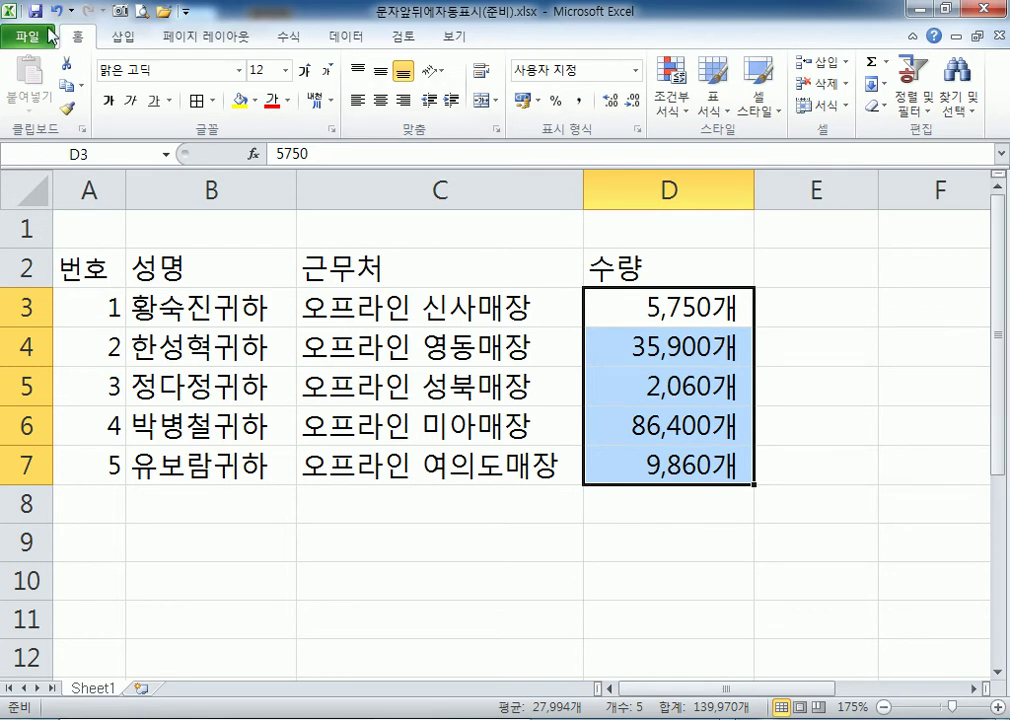
pyautogui.click(168, 14)
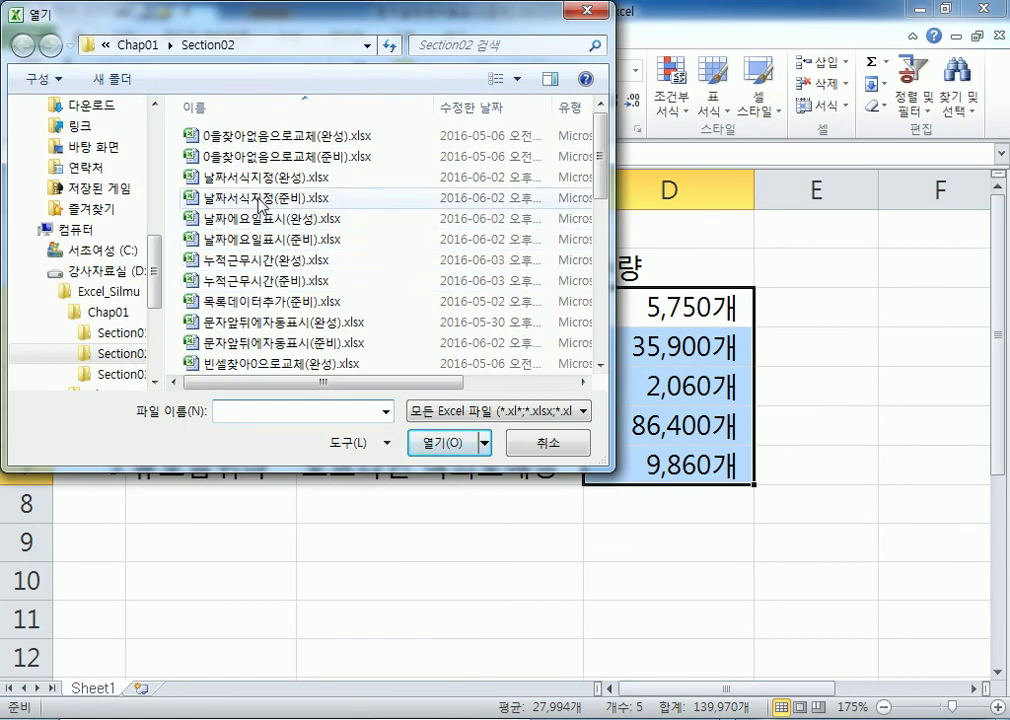
pyautogui.click(259, 198)
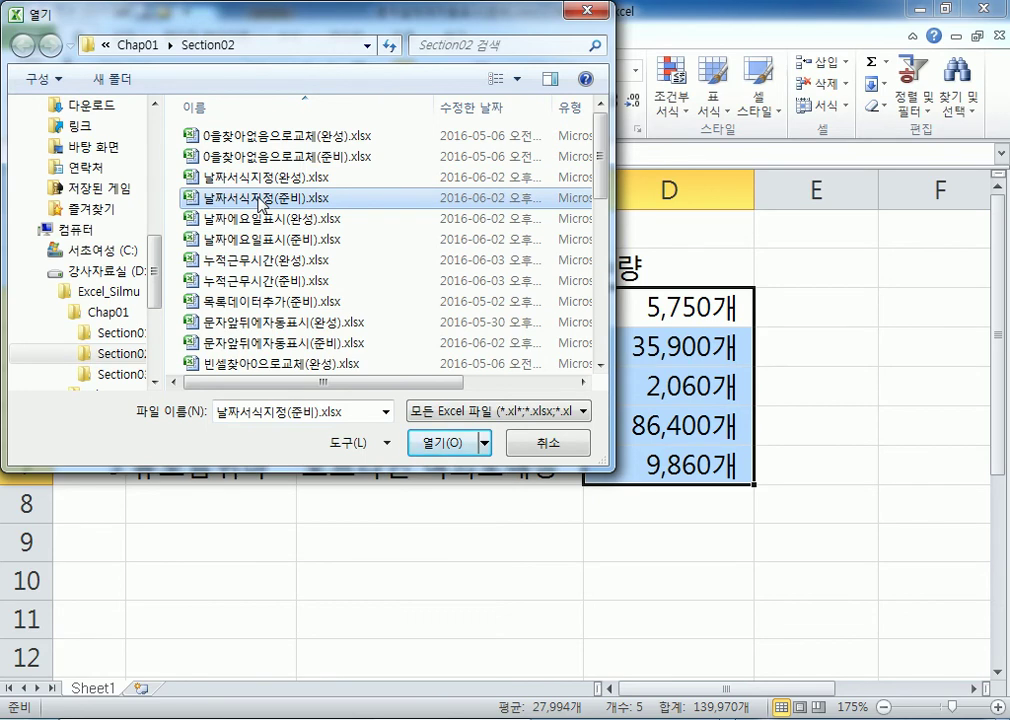
pyautogui.doubleClick(259, 198)
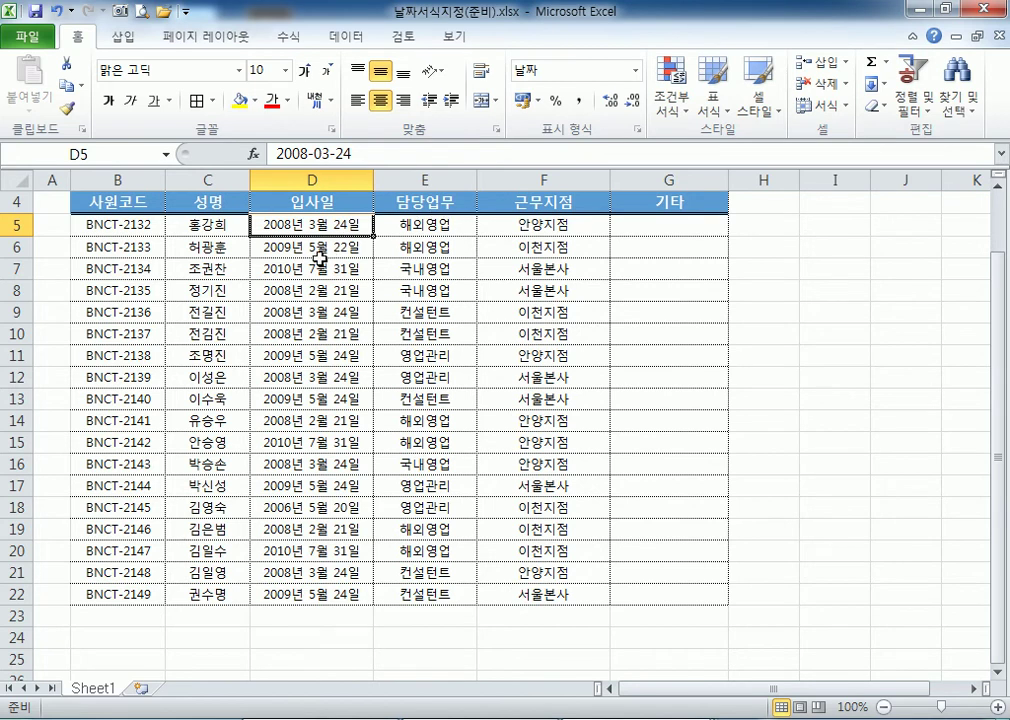
pyautogui.scroll(1, 312, 257)
pyautogui.scroll(3, 203, 266)
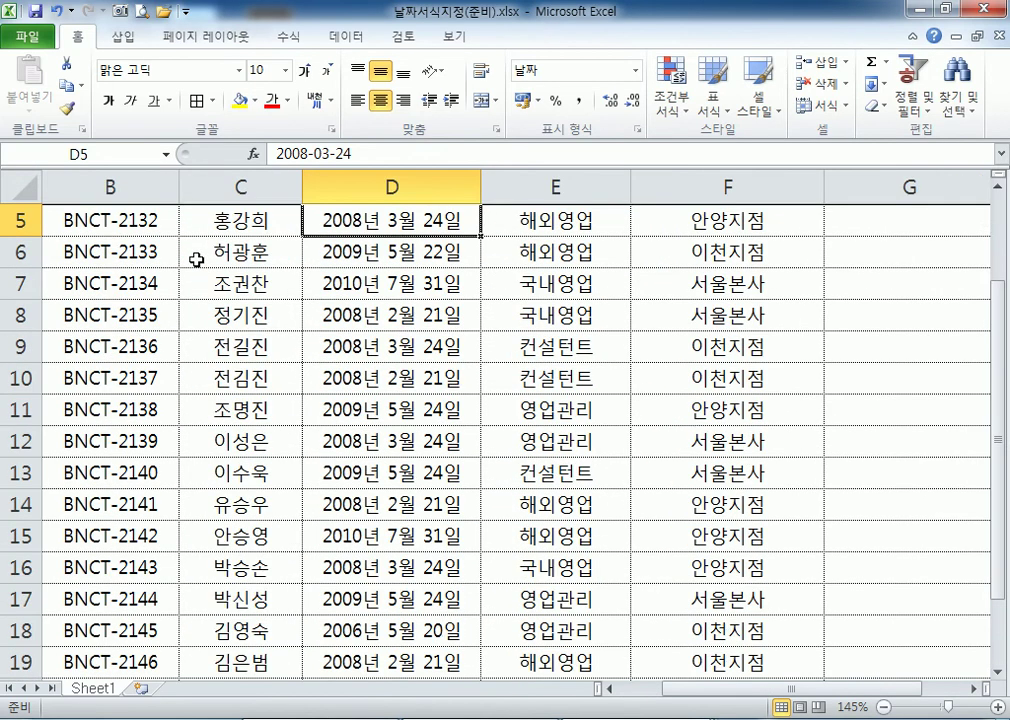
pyautogui.scroll(1, 140, 234)
pyautogui.scroll(-4, 140, 234)
pyautogui.moveTo(57, 177); pyautogui.dragTo(35, 177)
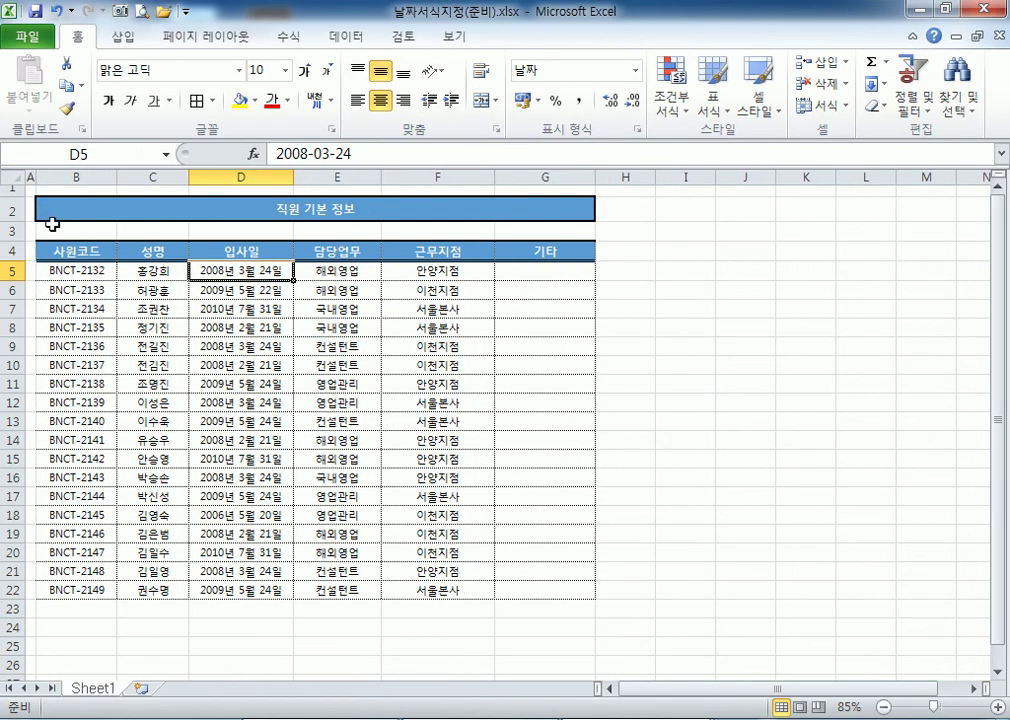
pyautogui.scroll(1, 50, 239)
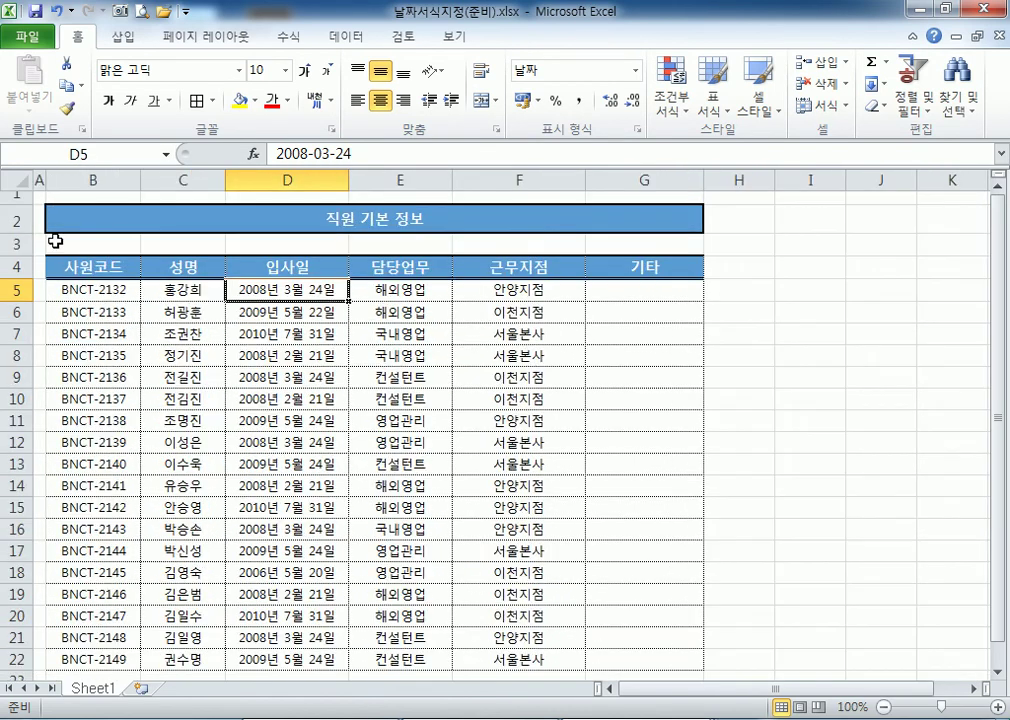
pyautogui.doubleClick(224, 179)
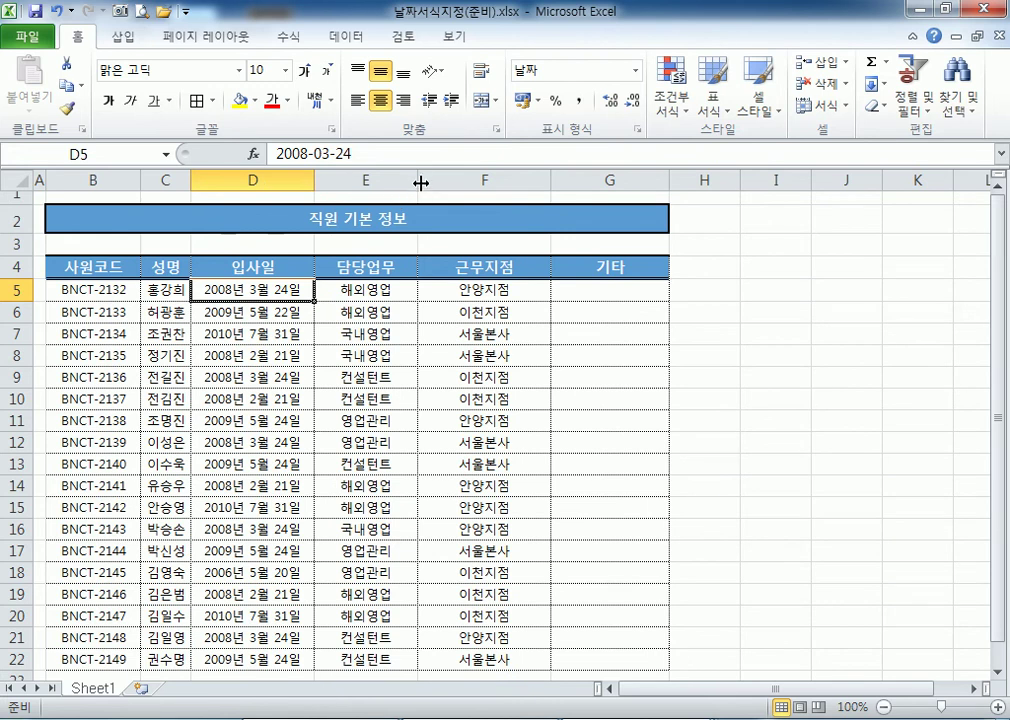
pyautogui.doubleClick(418, 179)
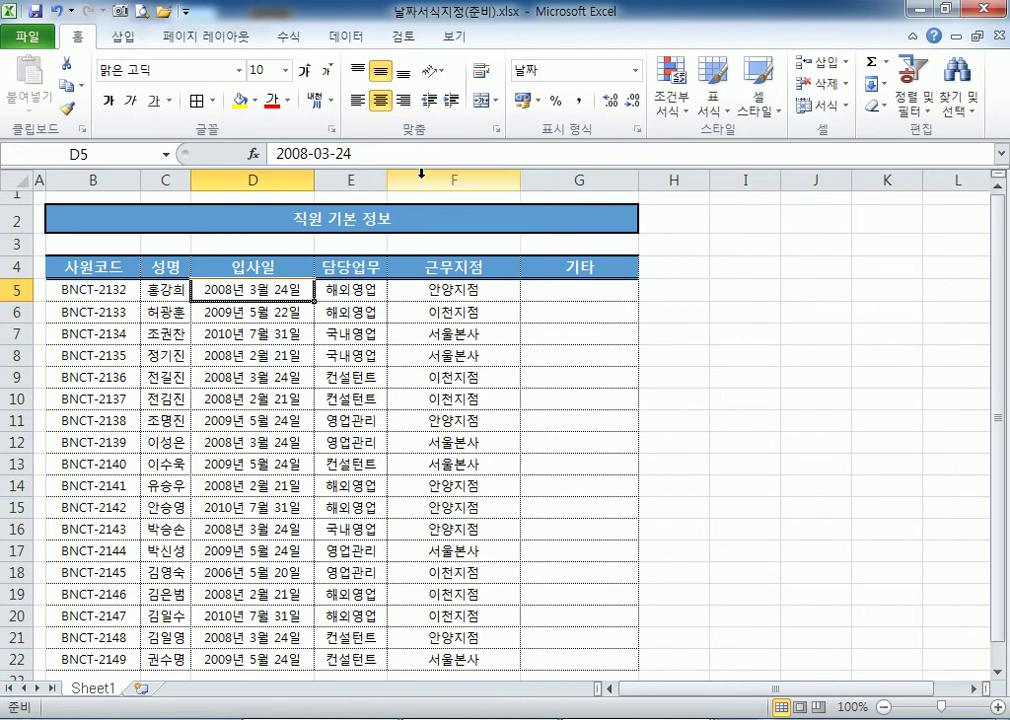
pyautogui.doubleClick(520, 178)
pyautogui.doubleClick(580, 178)
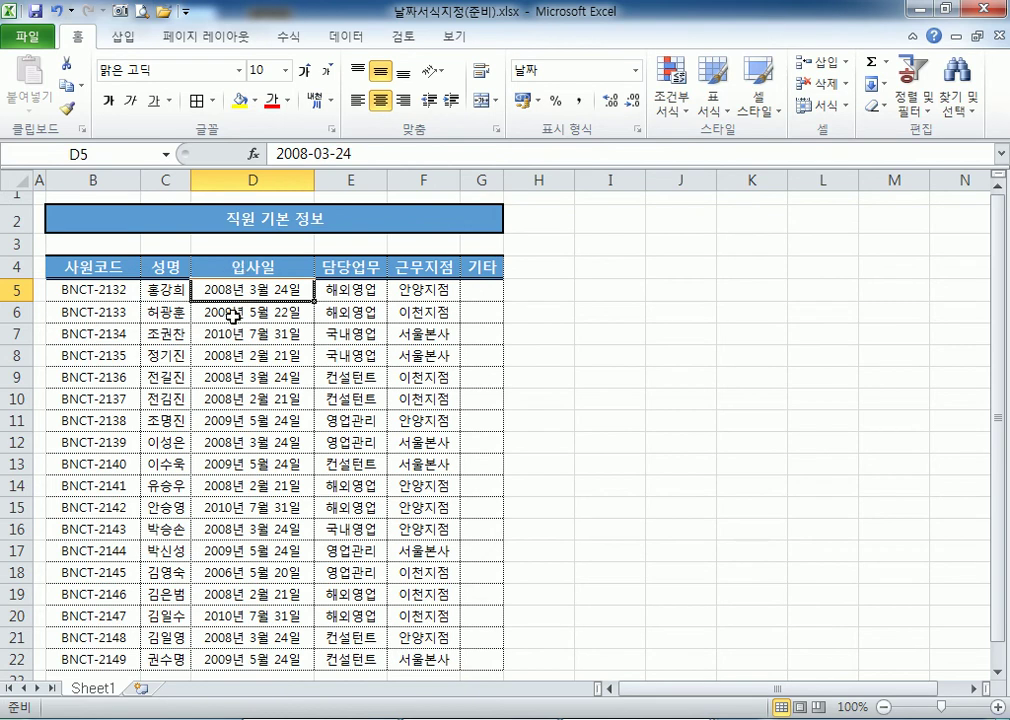
pyautogui.scroll(6, 237, 313)
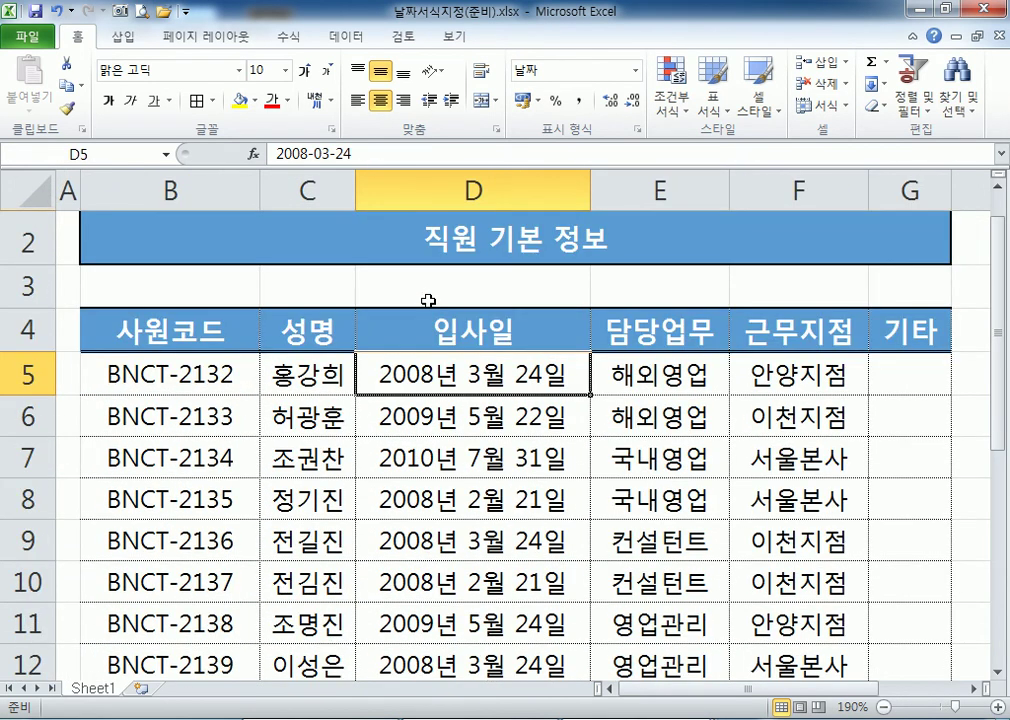
pyautogui.scroll(-1, 300, 340)
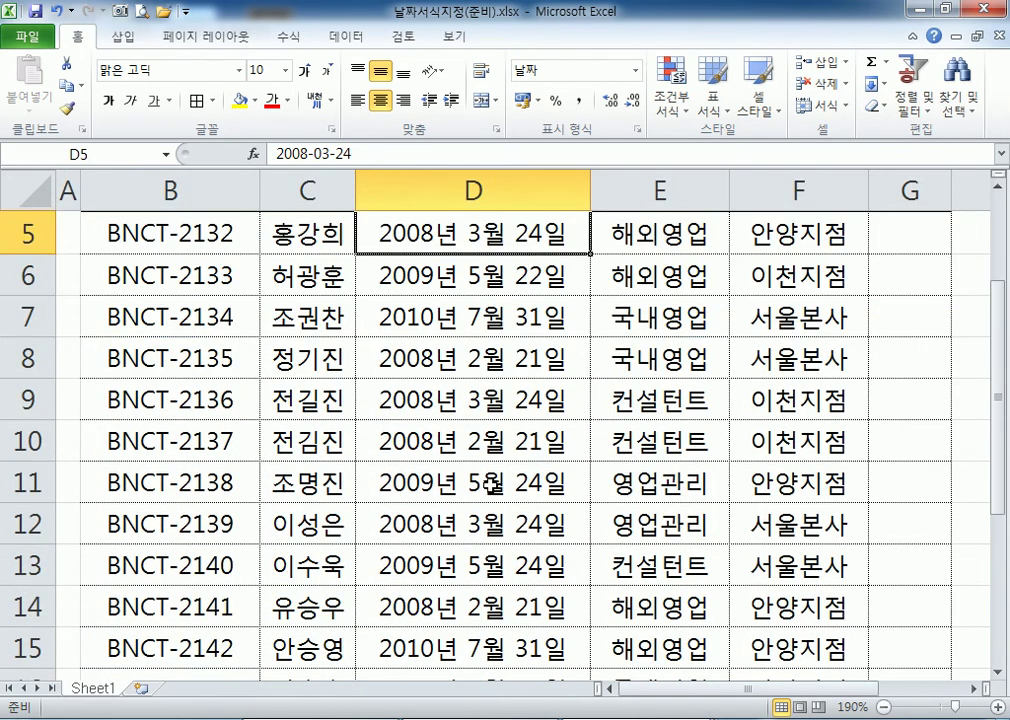
pyautogui.scroll(-1, 440, 480)
pyautogui.scroll(-2, 490, 502)
pyautogui.scroll(4, 490, 507)
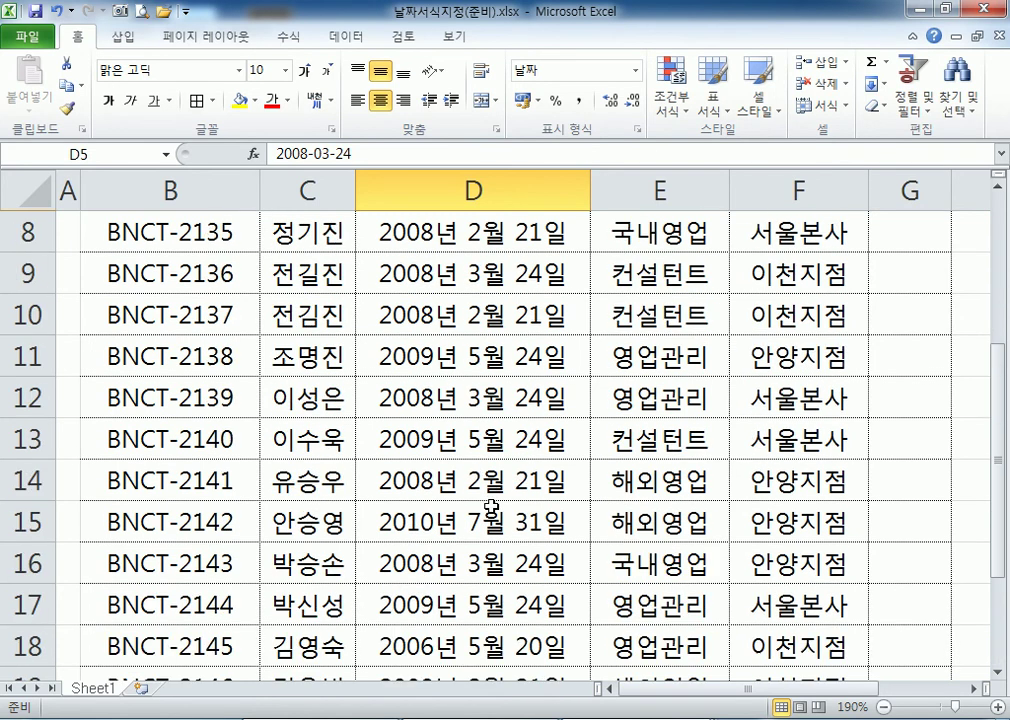
pyautogui.scroll(-2, 487, 508)
pyautogui.scroll(-1, 486, 512)
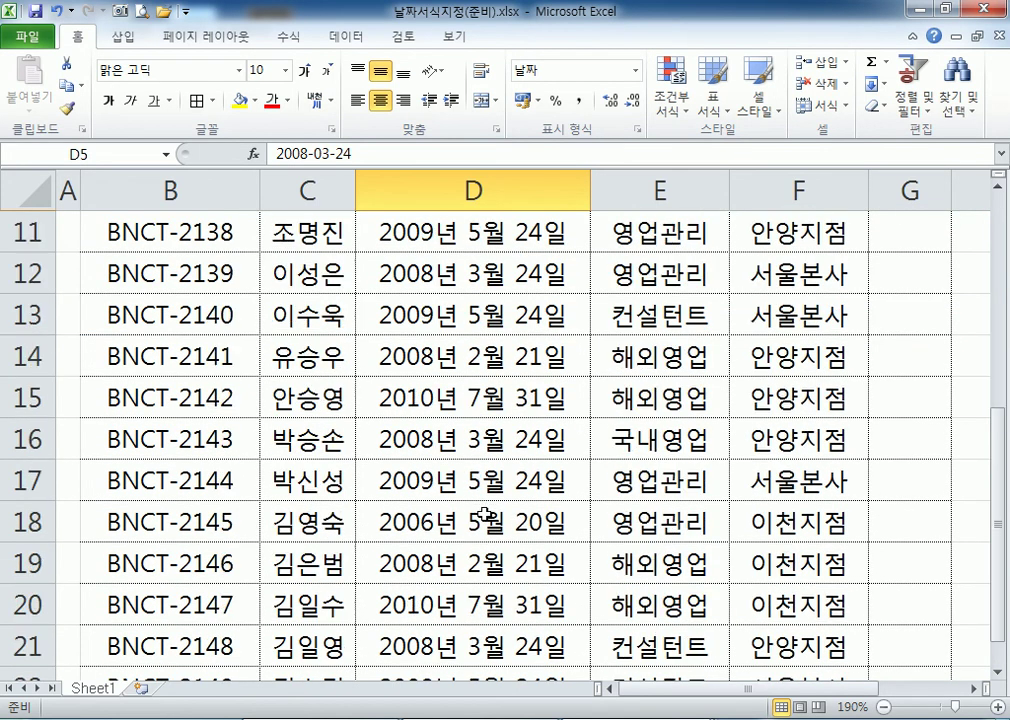
pyautogui.scroll(2, 485, 514)
pyautogui.scroll(1, 476, 400)
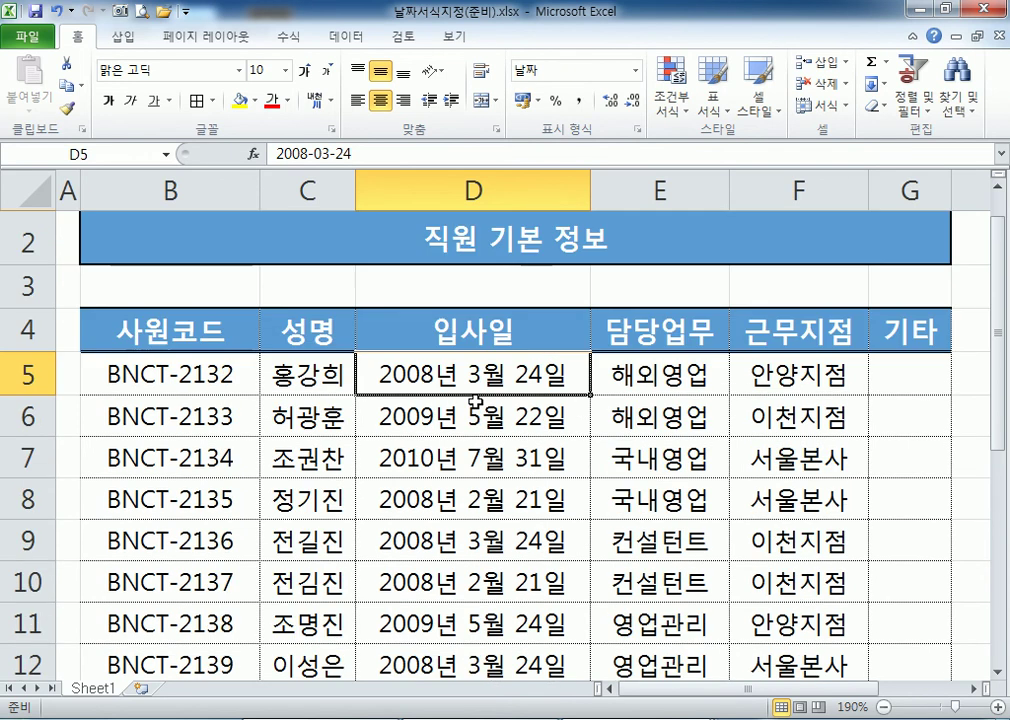
pyautogui.click(482, 352)
pyautogui.scroll(-2, 480, 380)
pyautogui.scroll(-2, 478, 446)
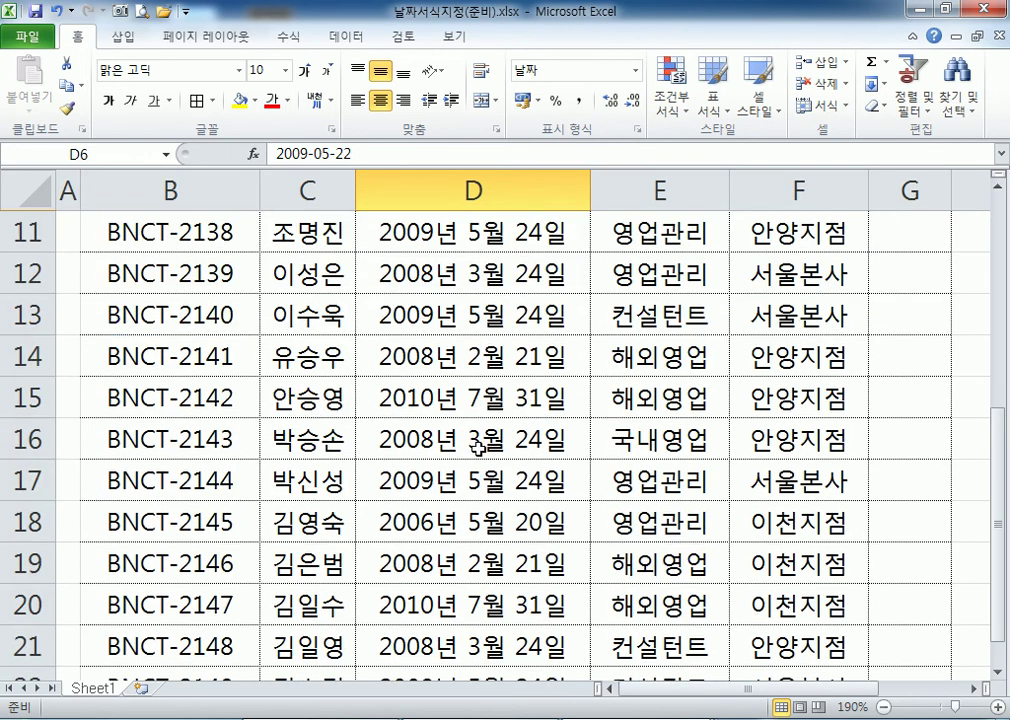
pyautogui.scroll(4, 478, 448)
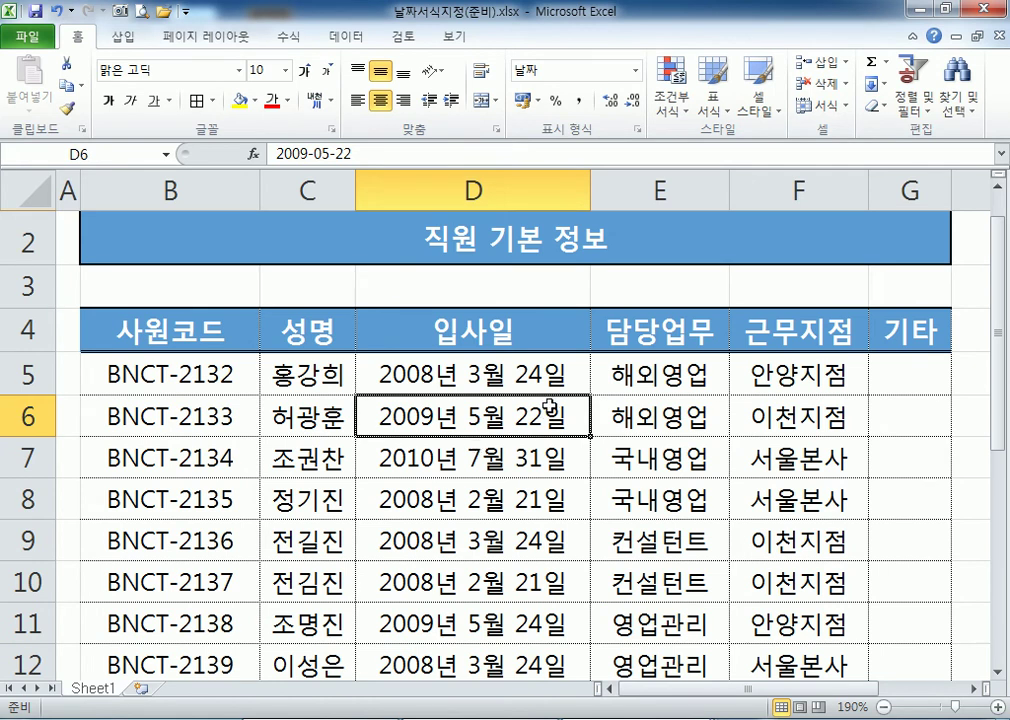
pyautogui.scroll(-2, 545, 415)
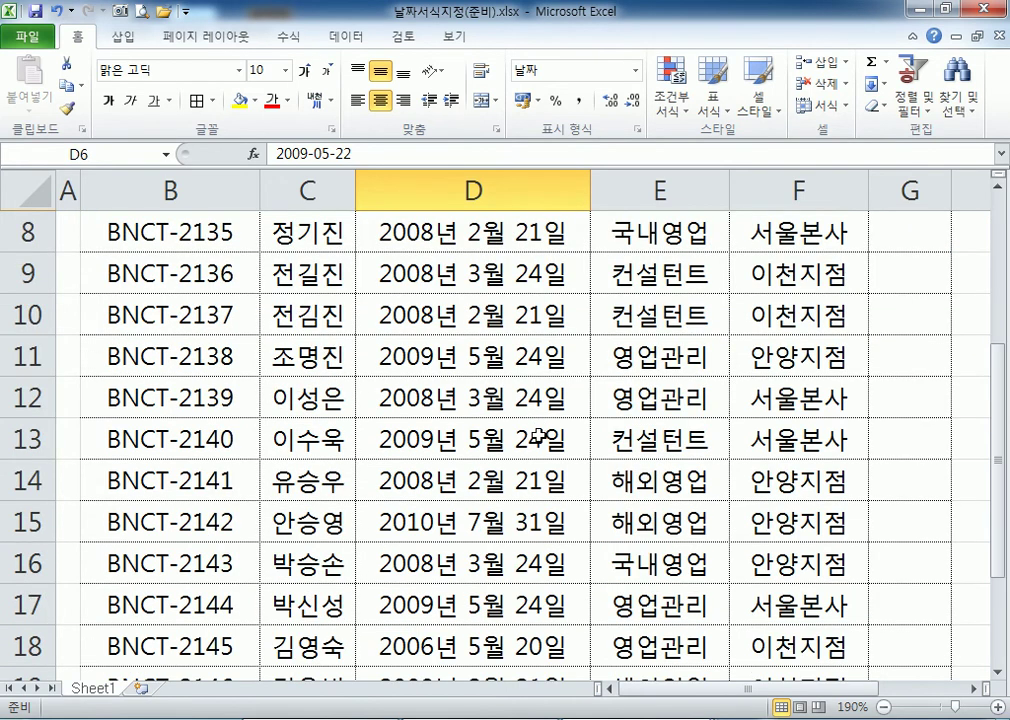
pyautogui.scroll(2, 536, 428)
pyautogui.click(466, 405)
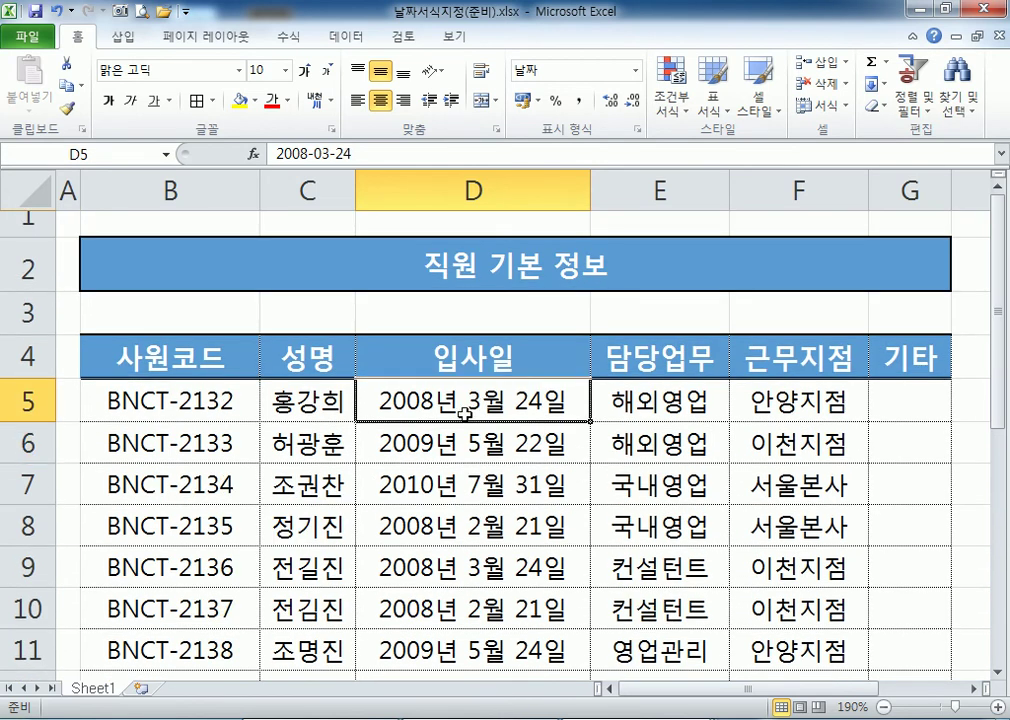
pyautogui.scroll(-1, 462, 413)
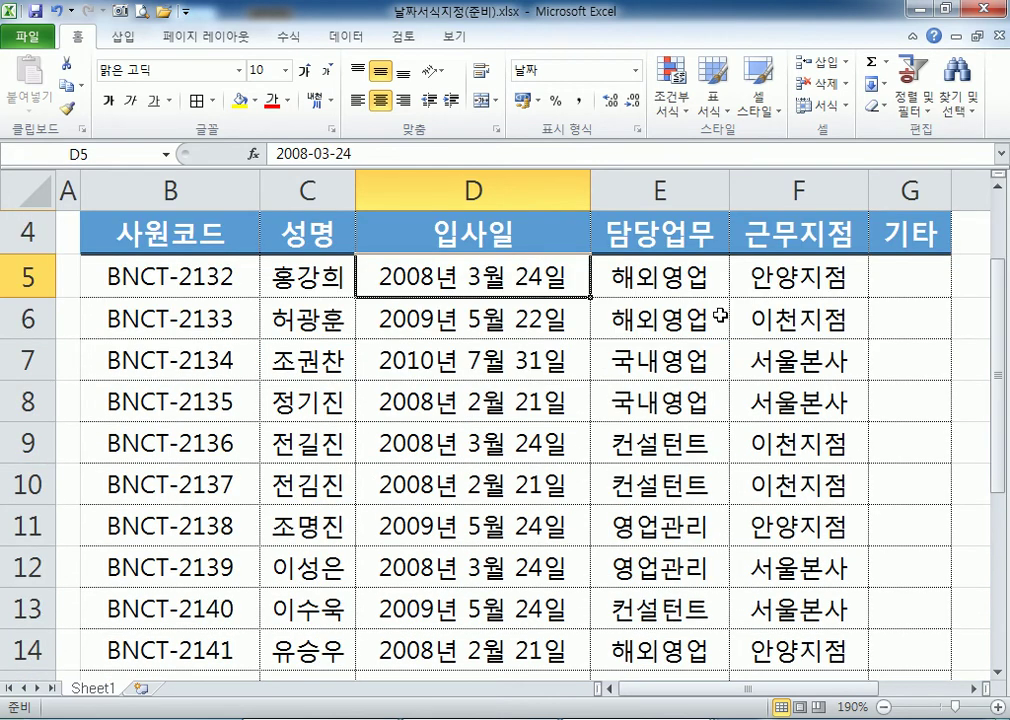
# Enter dates 8-12-1 in D5, 9-12-31 in D6 and 10-1-1 in D7.
pyautogui.write('20')
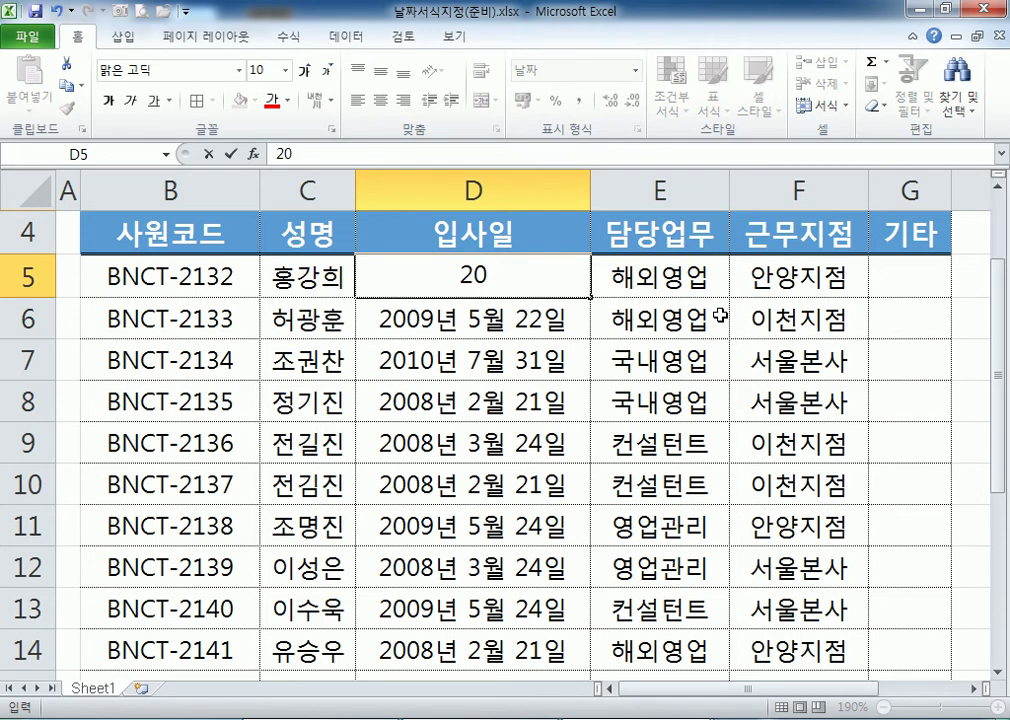
pyautogui.press('Escape')
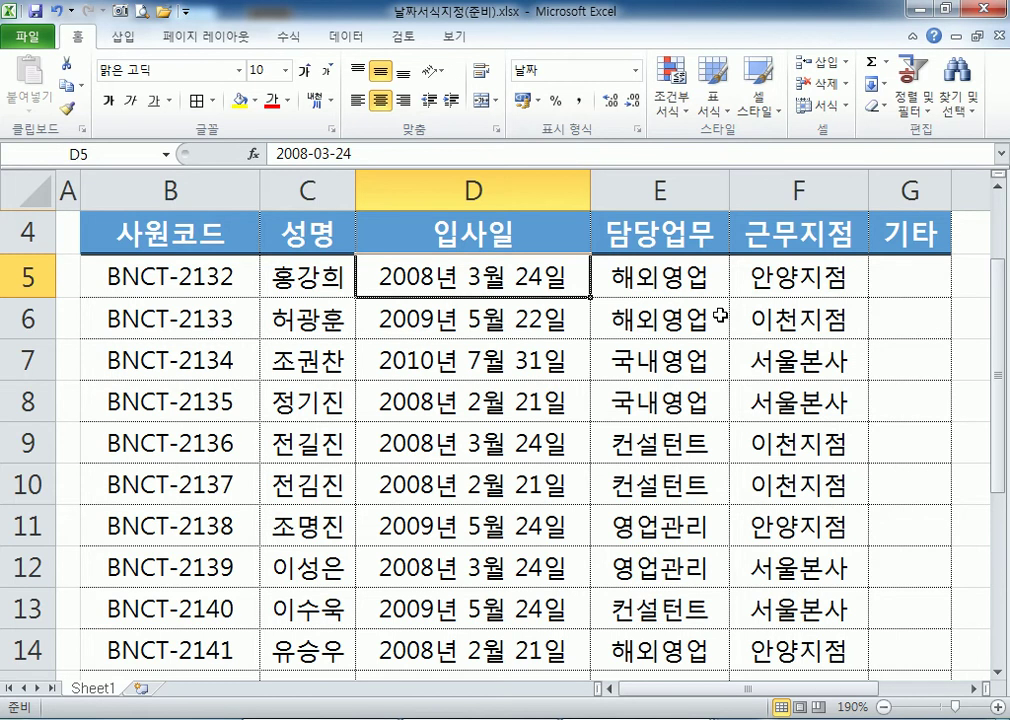
pyautogui.write('8-1')
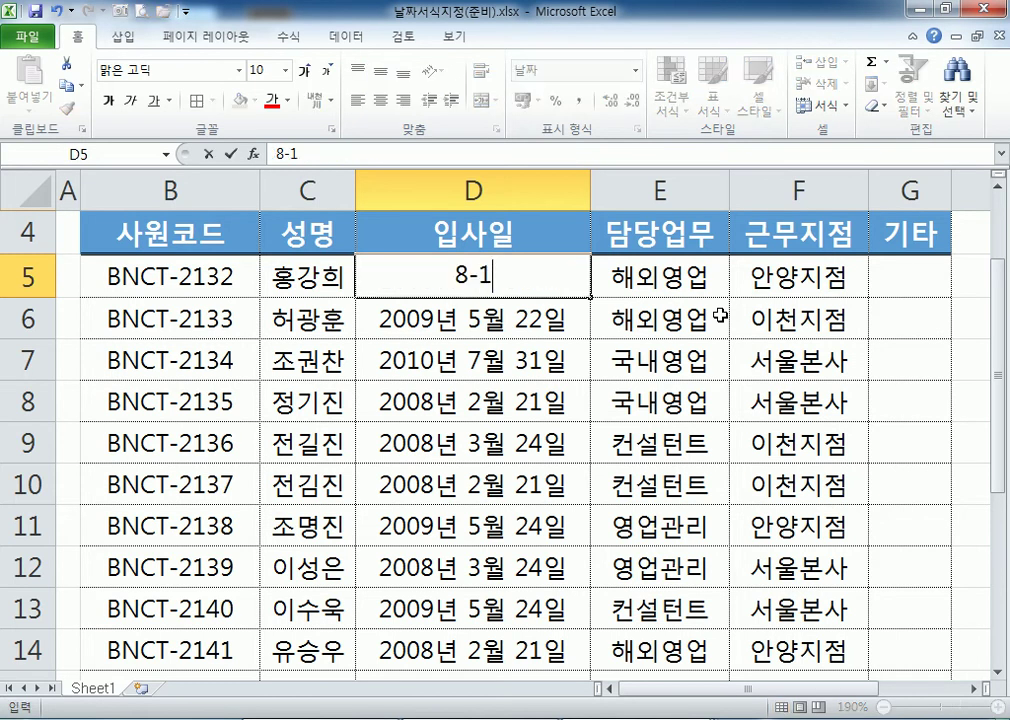
pyautogui.write('2-1')
pyautogui.press('Return')
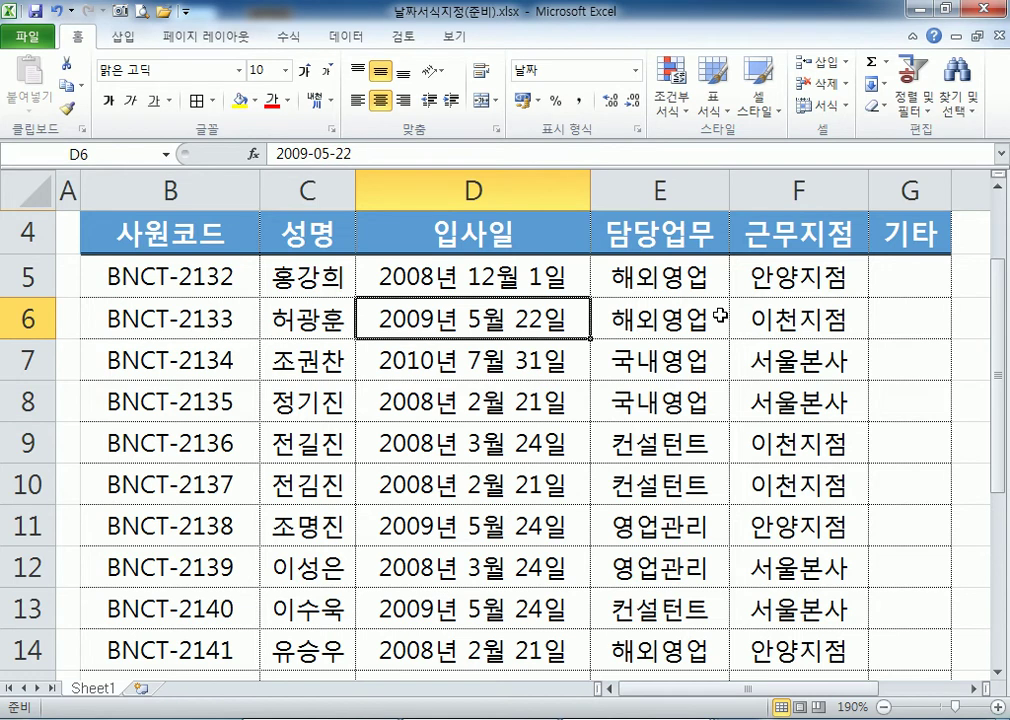
pyautogui.write('9-12-31')
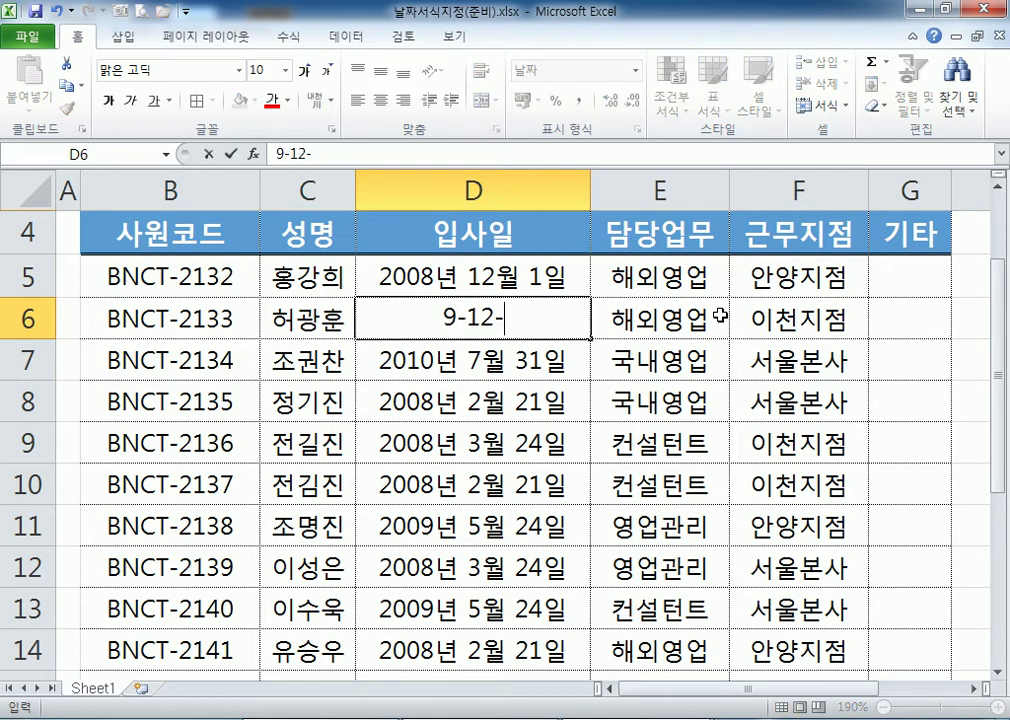
pyautogui.press('Return')
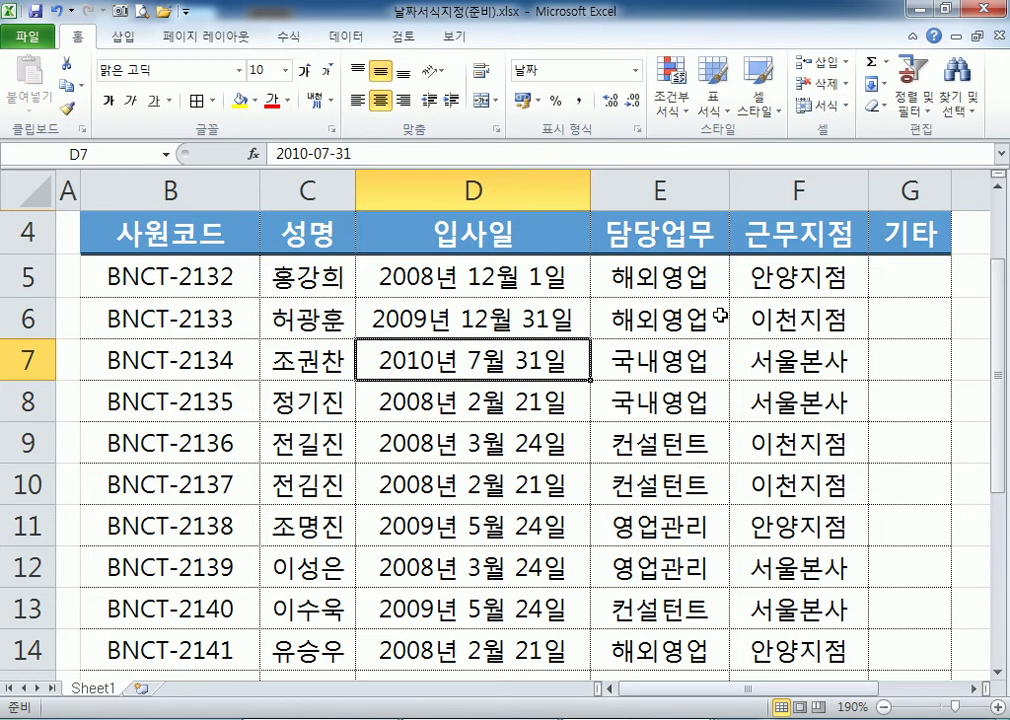
pyautogui.write('10-1-1')
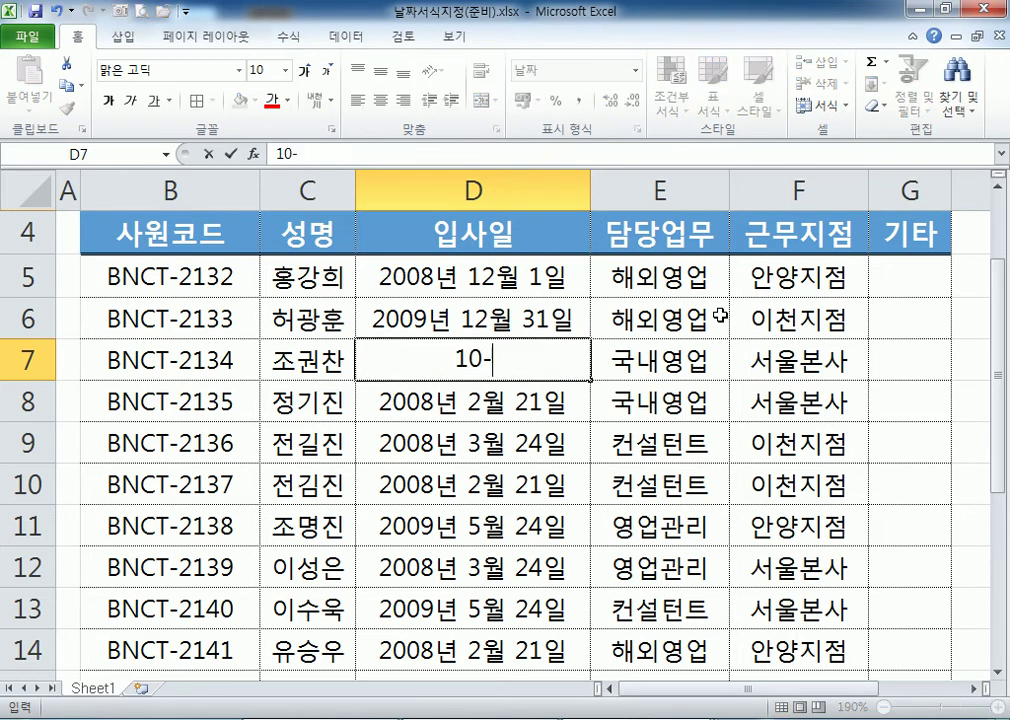
pyautogui.press('Return')
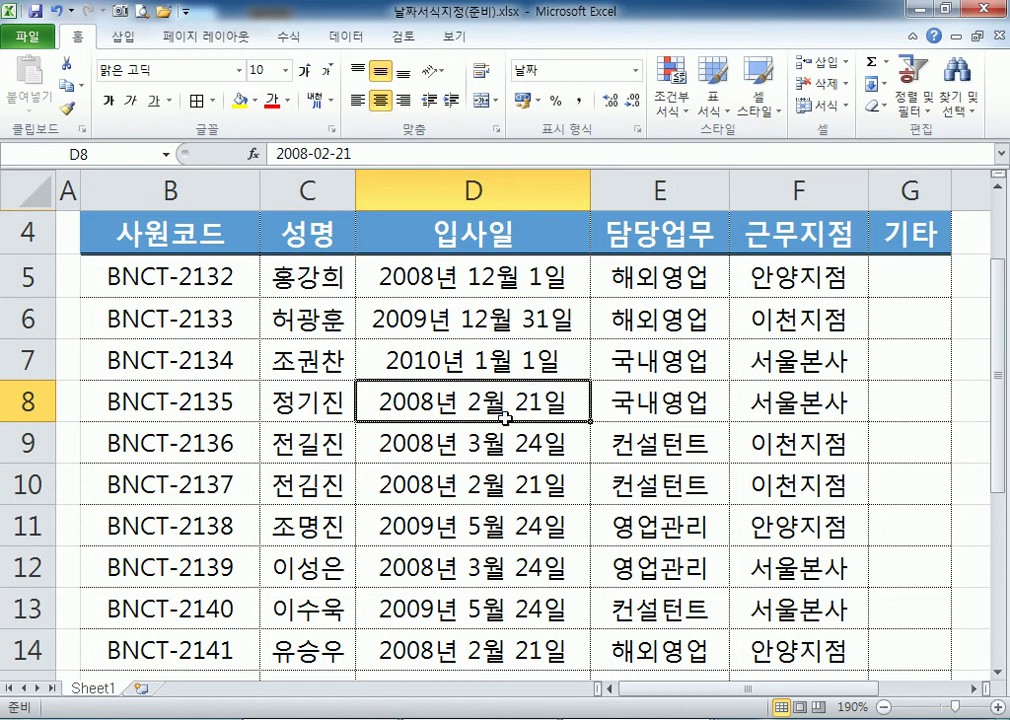
# Check the stored dates in D5, D6 and D7.
pyautogui.click(470, 320)
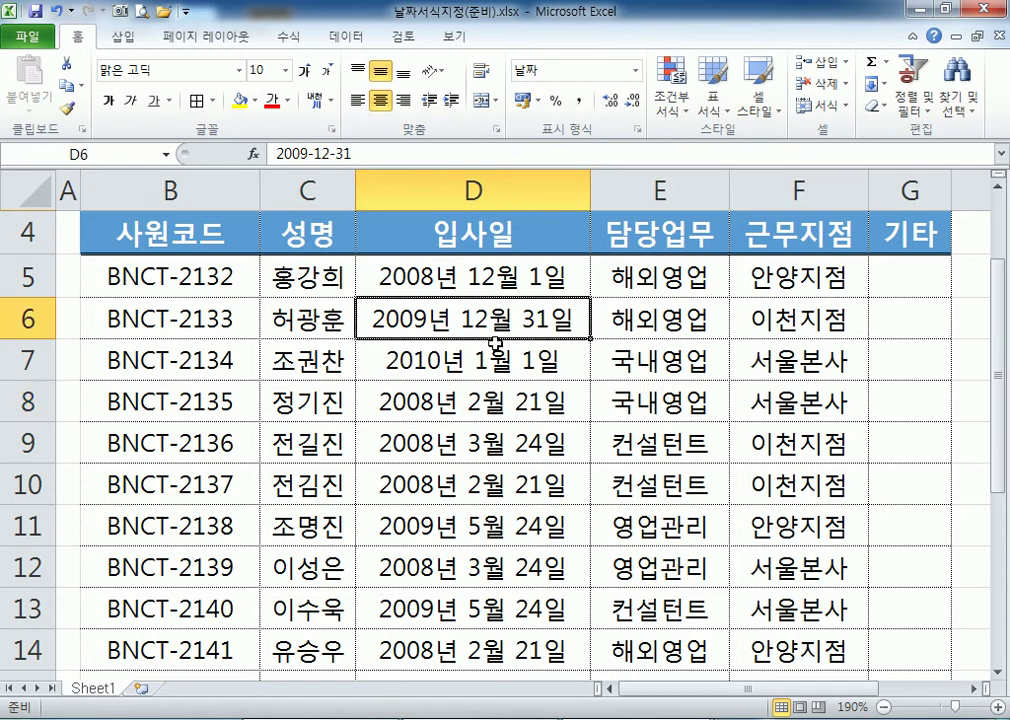
pyautogui.click(405, 361)
pyautogui.click(448, 278)
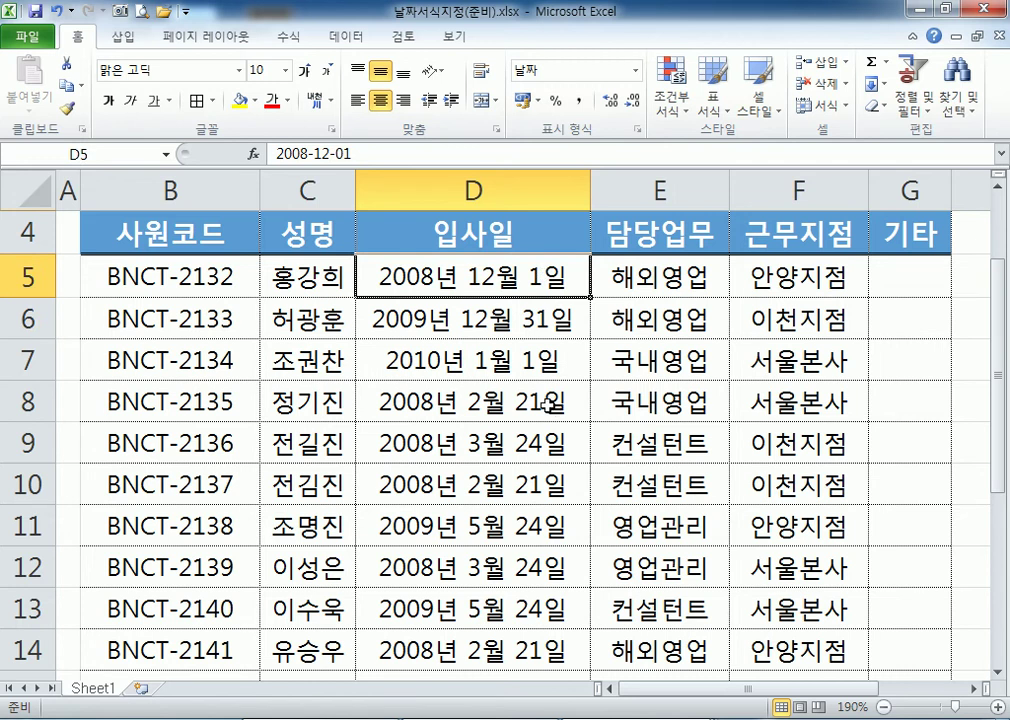
pyautogui.scroll(-4, 514, 293)
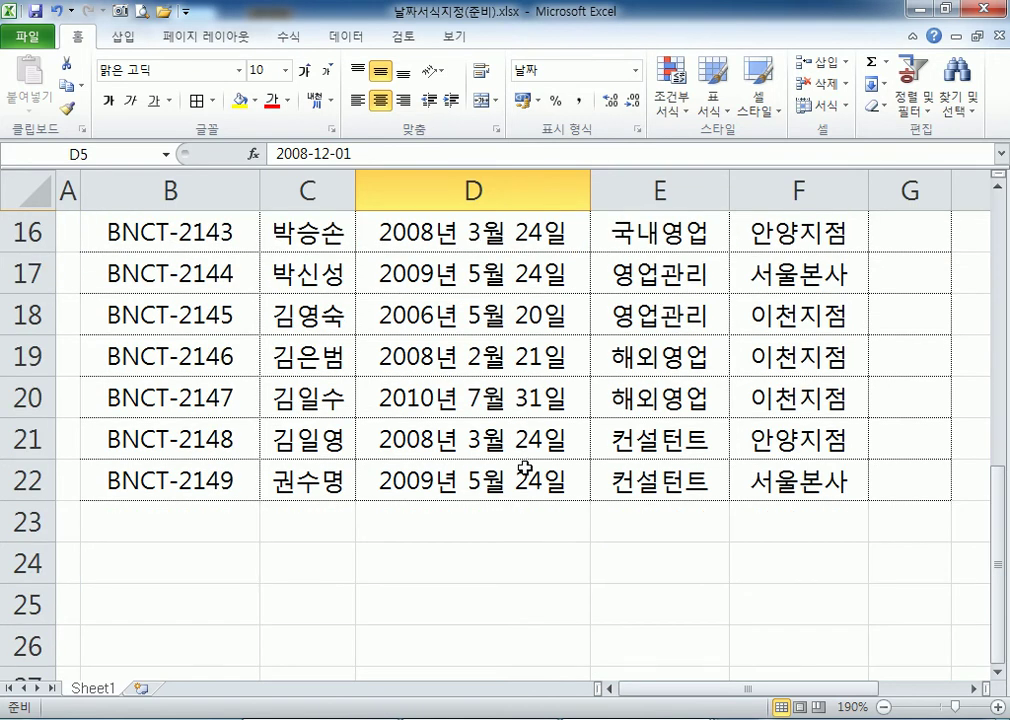
pyautogui.scroll(4, 525, 468)
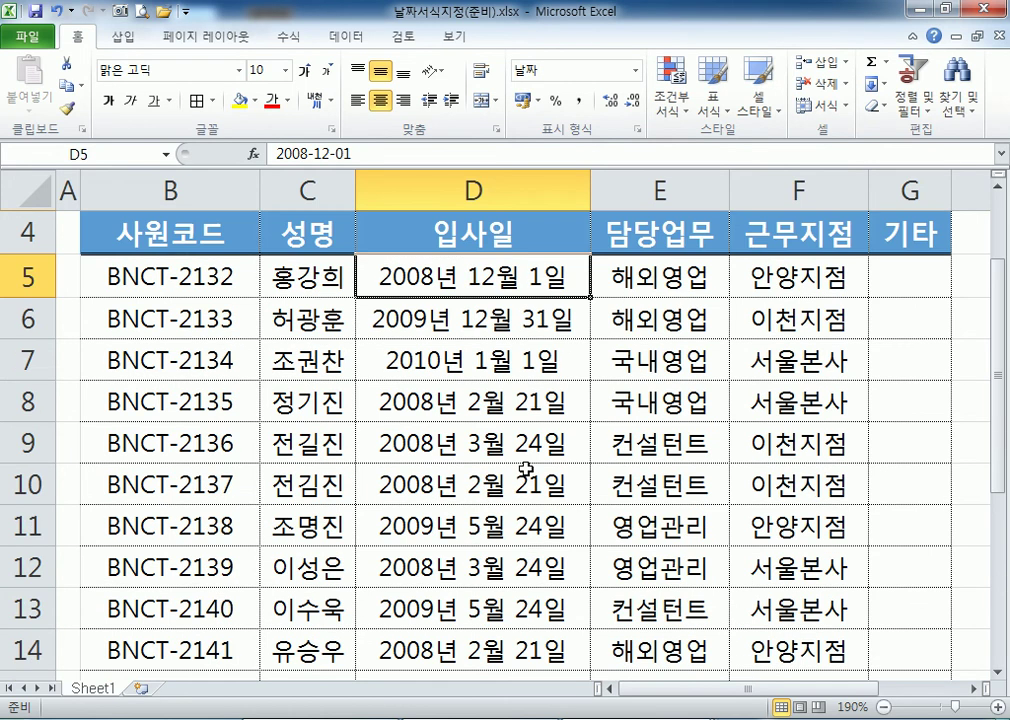
# Add the sample line 2016년 4월 11일 to the Notepad notes.
pyautogui.scroll(-3, 525, 468)
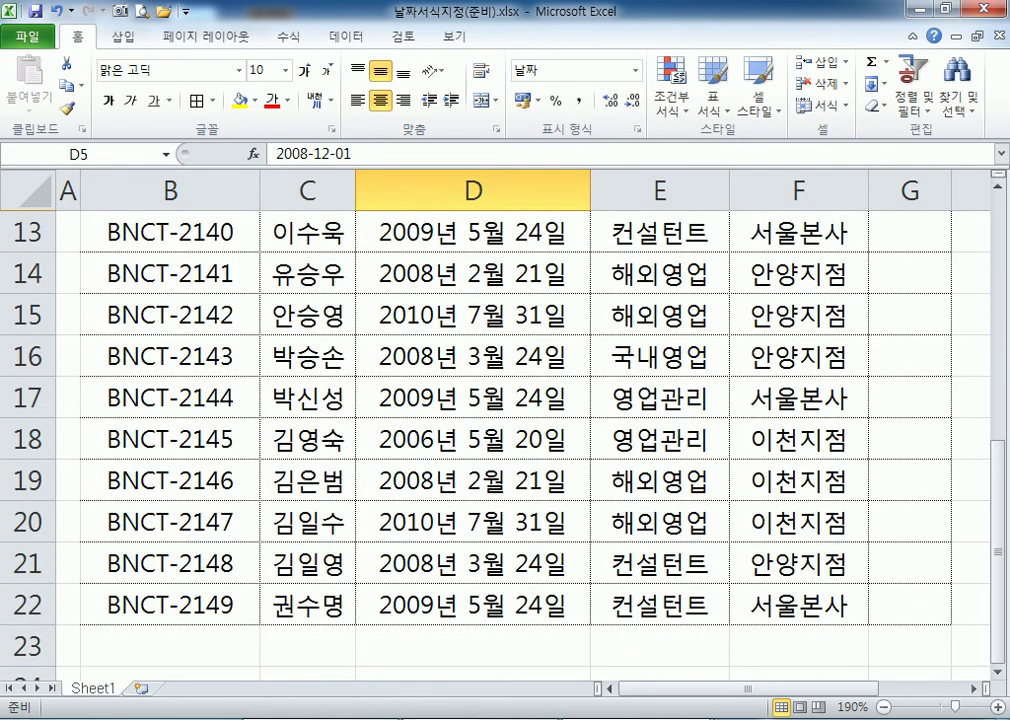
pyautogui.hotkey('alt', 'Tab')
pyautogui.press('Return')
pyautogui.write('200')
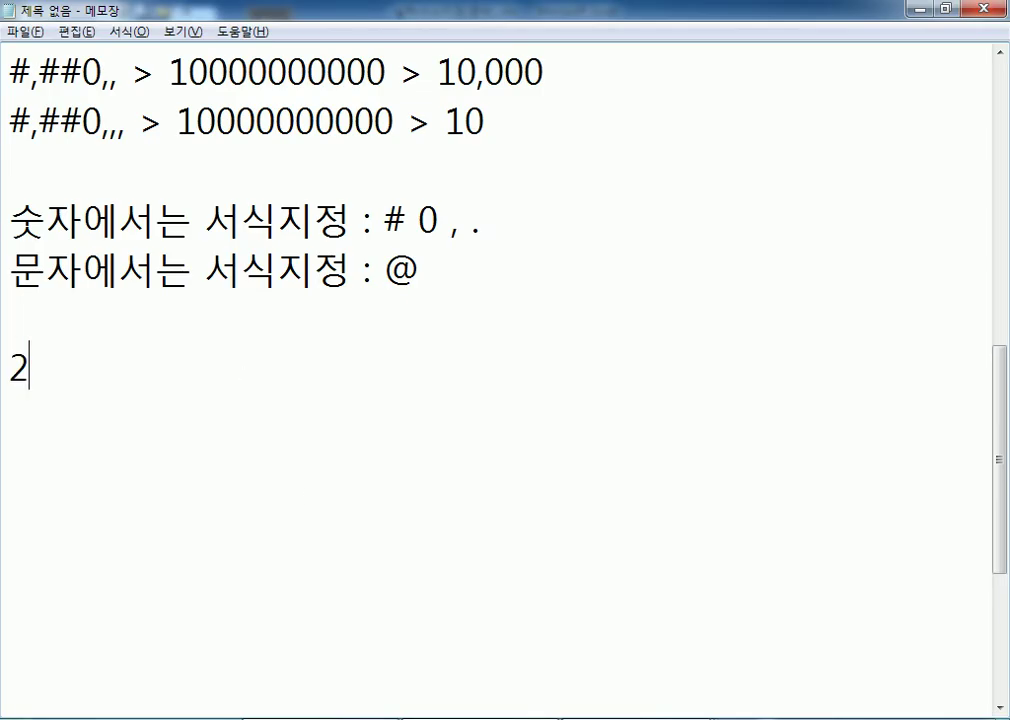
pyautogui.press('BackSpace')
pyautogui.press('BackSpace')
pyautogui.write('1')
pyautogui.press('BackSpace')
pyautogui.write('016년')
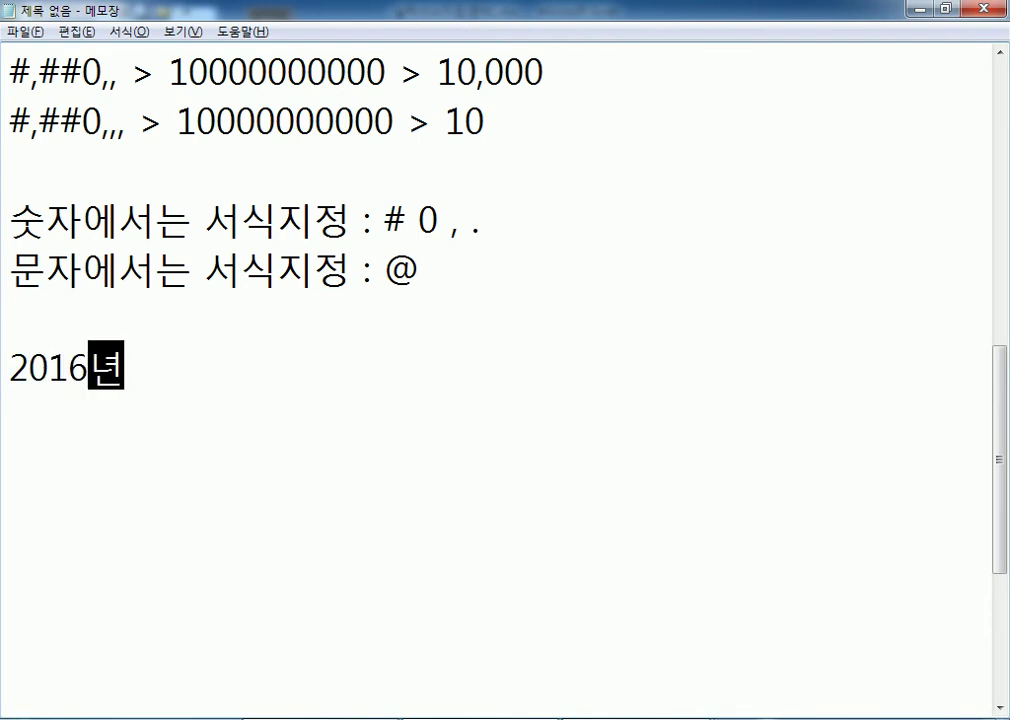
pyautogui.write(' 4우월 11일')
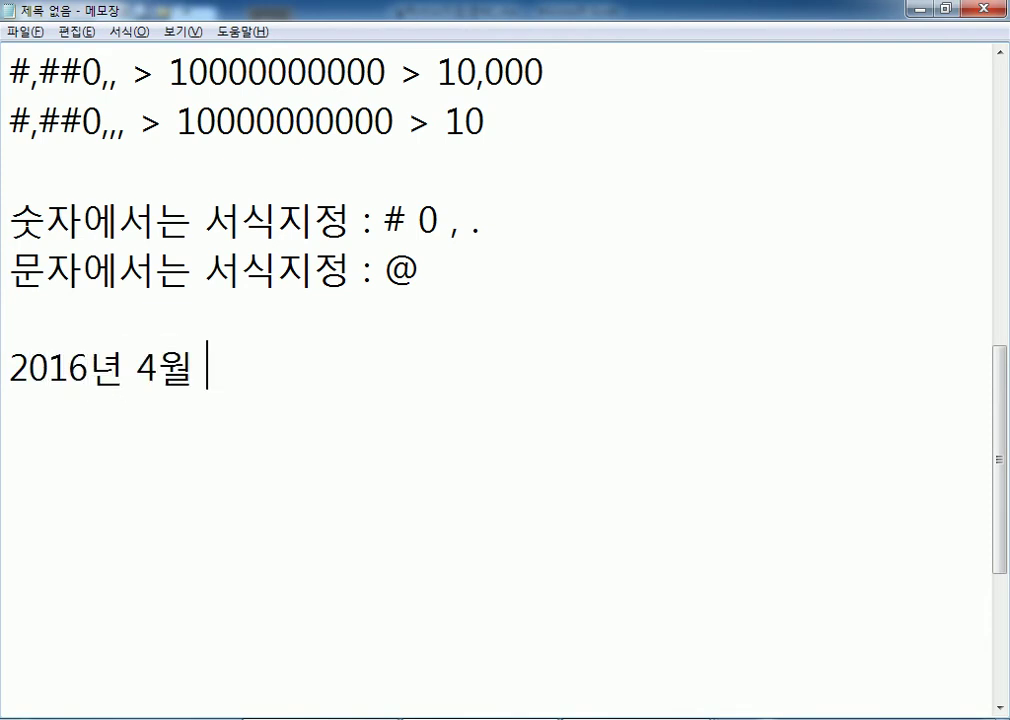
pyautogui.press('Return')
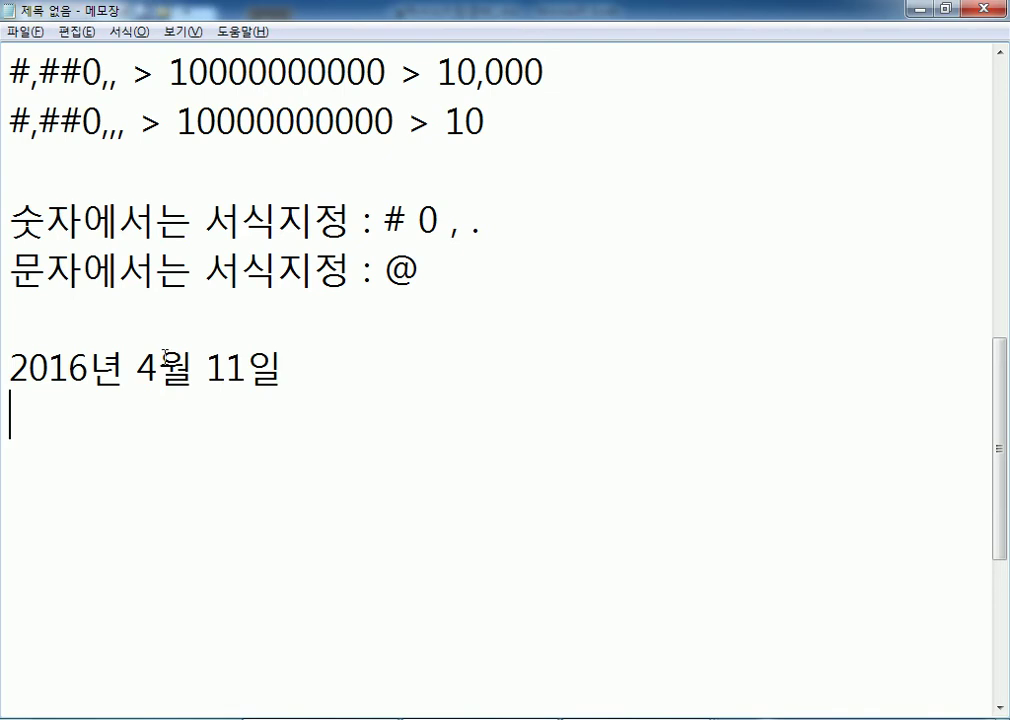
pyautogui.click(139, 370)
pyautogui.write('0')
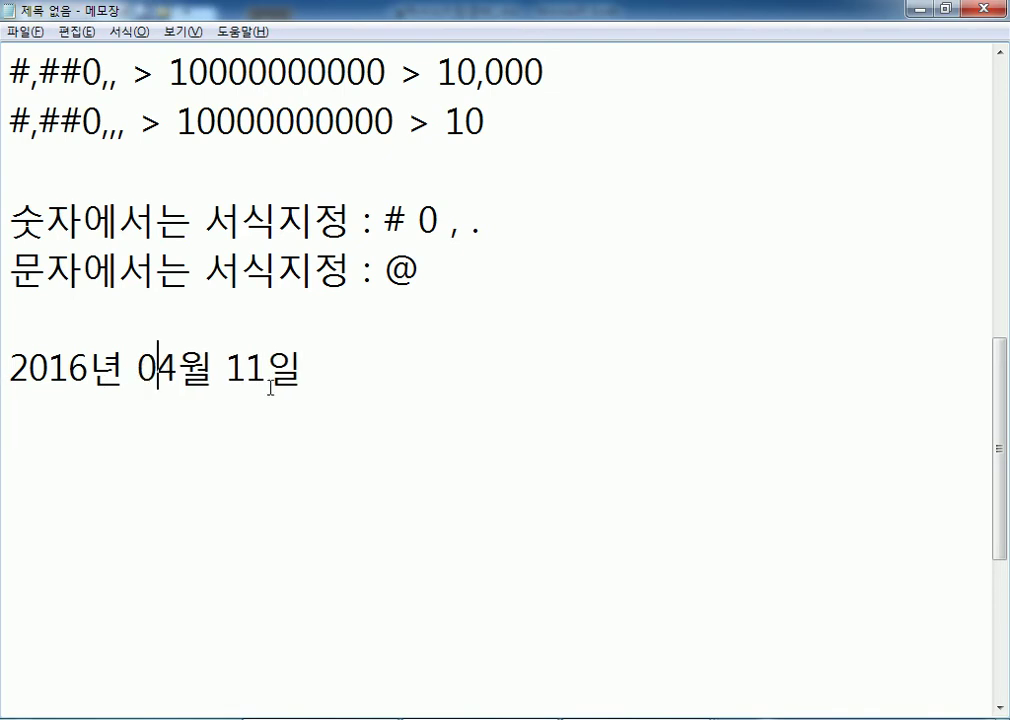
pyautogui.press('BackSpace')
# Type the heading 날짜를 여러개 입력할 때 on the line below it.
pyautogui.click(271, 388)
pyautogui.press('Down')
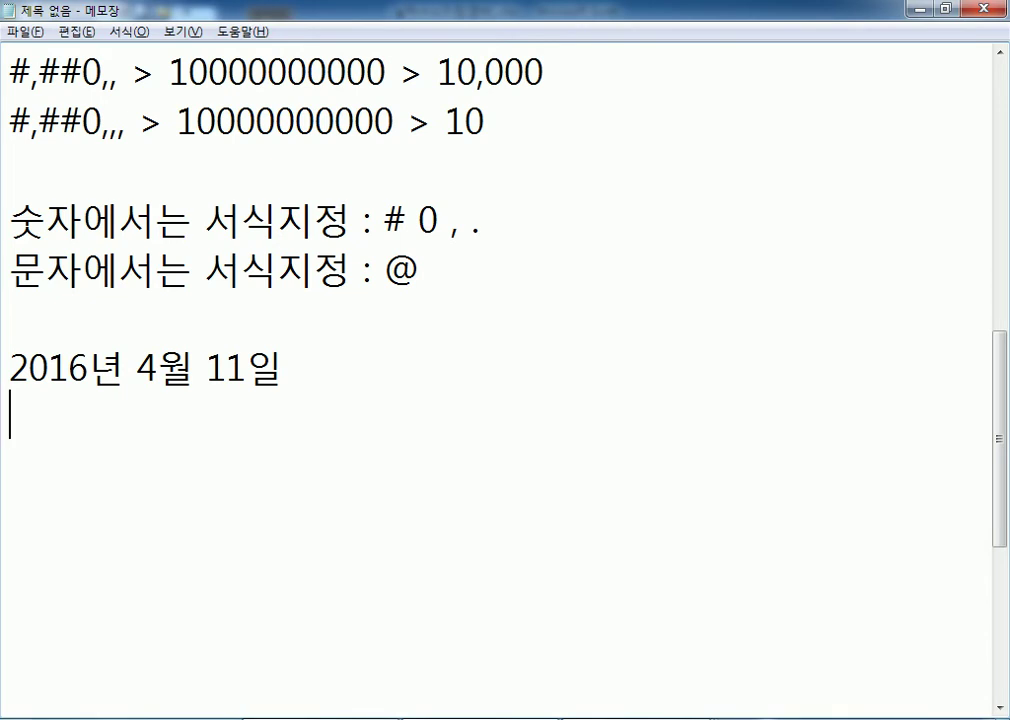
pyautogui.write('날자를')
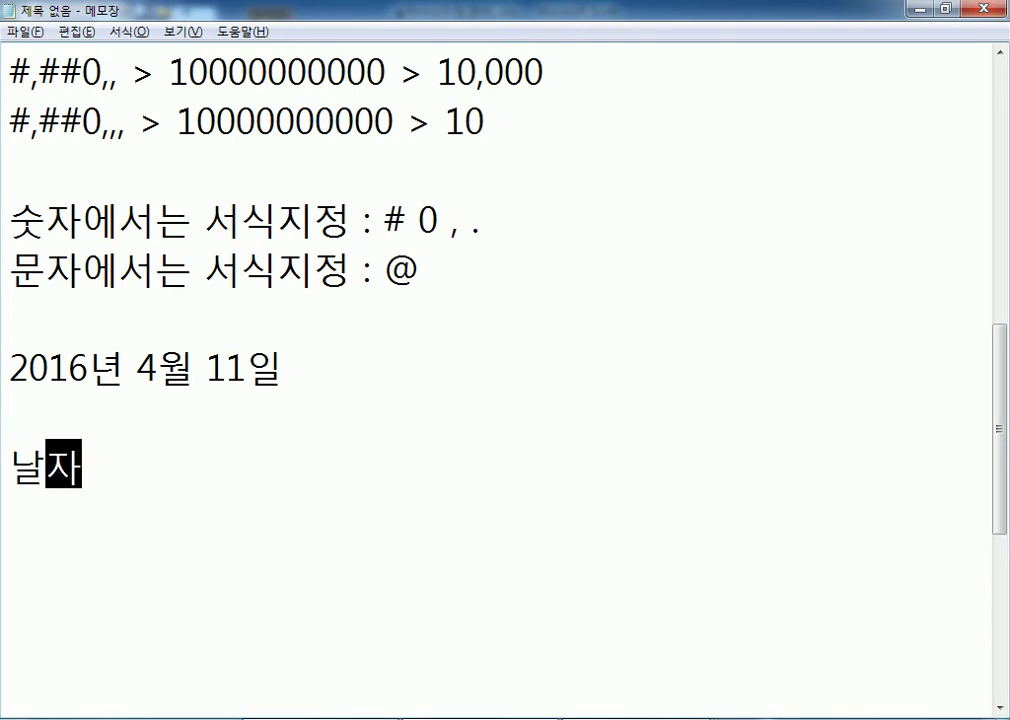
pyautogui.press('BackSpace')
pyautogui.press('BackSpace')
pyautogui.press('BackSpace')
pyautogui.press('BackSpace')
pyautogui.write('날짜ㅓ')
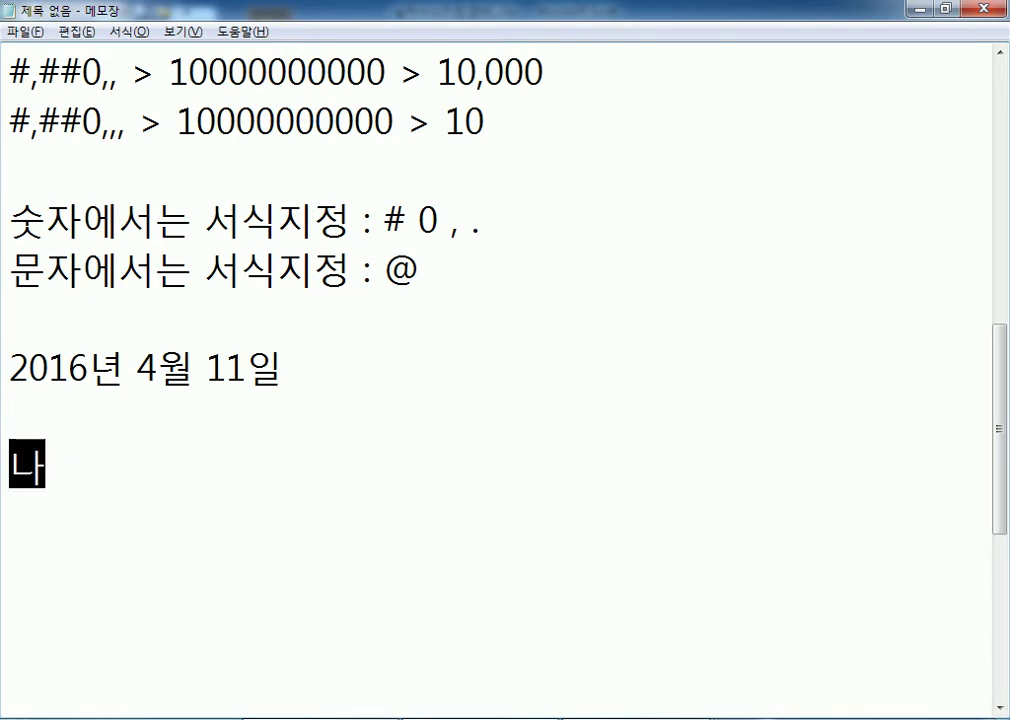
pyautogui.write('를 여')
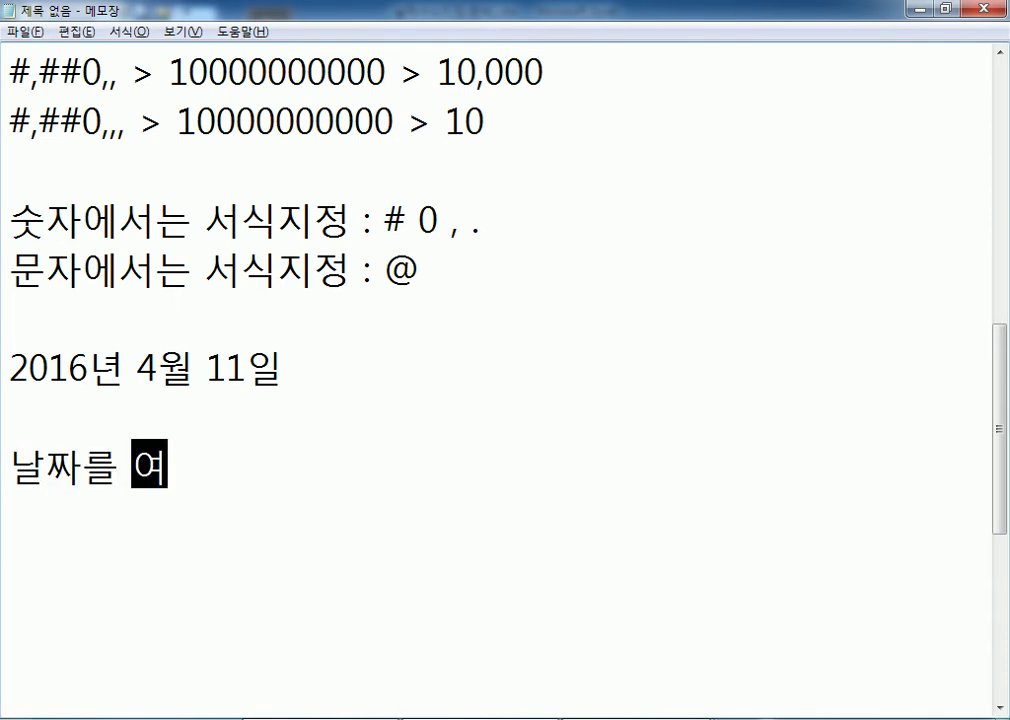
pyautogui.write('러개 입력할 때')
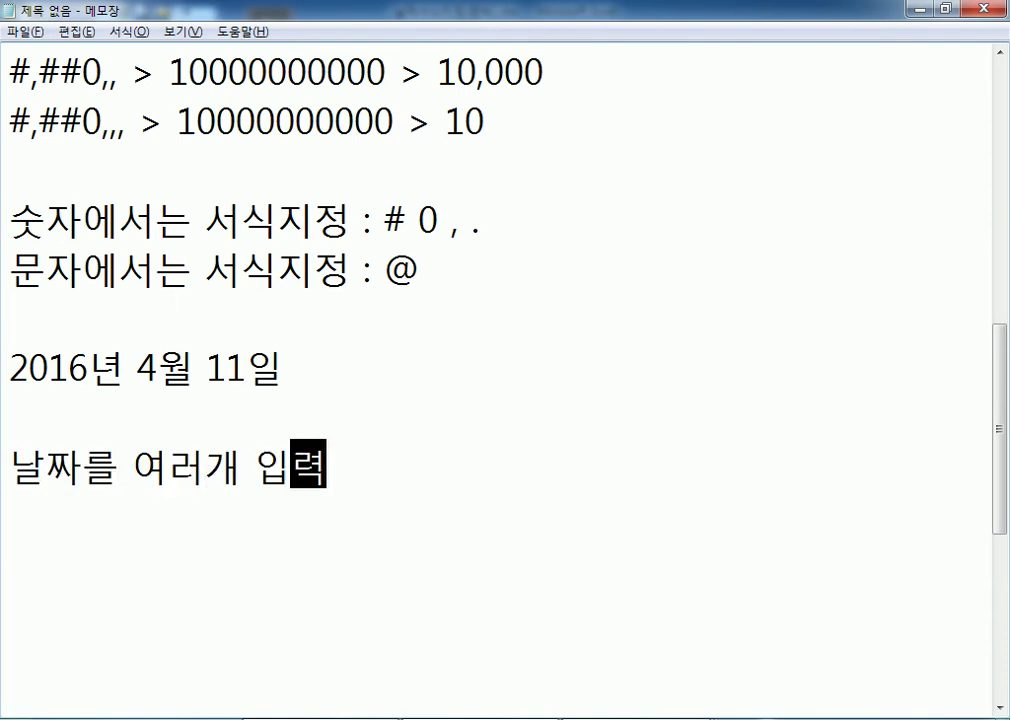
pyautogui.press('Return')
pyautogui.press('Return')
pyautogui.press('Return')
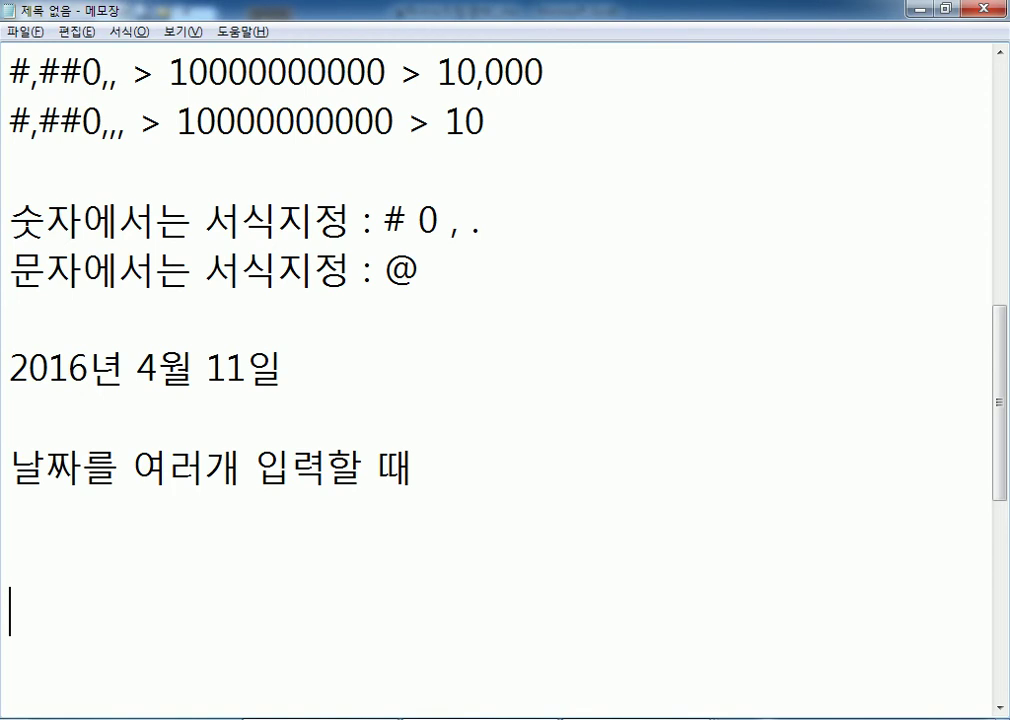
pyautogui.scroll(-1, 222, 389)
# List dates 2018-1-1, 2018-10-31, 2018-10-1 and 2018-1-31 on separate lines.
pyautogui.press('BackSpace')
pyautogui.press('BackSpace')
pyautogui.write('20')
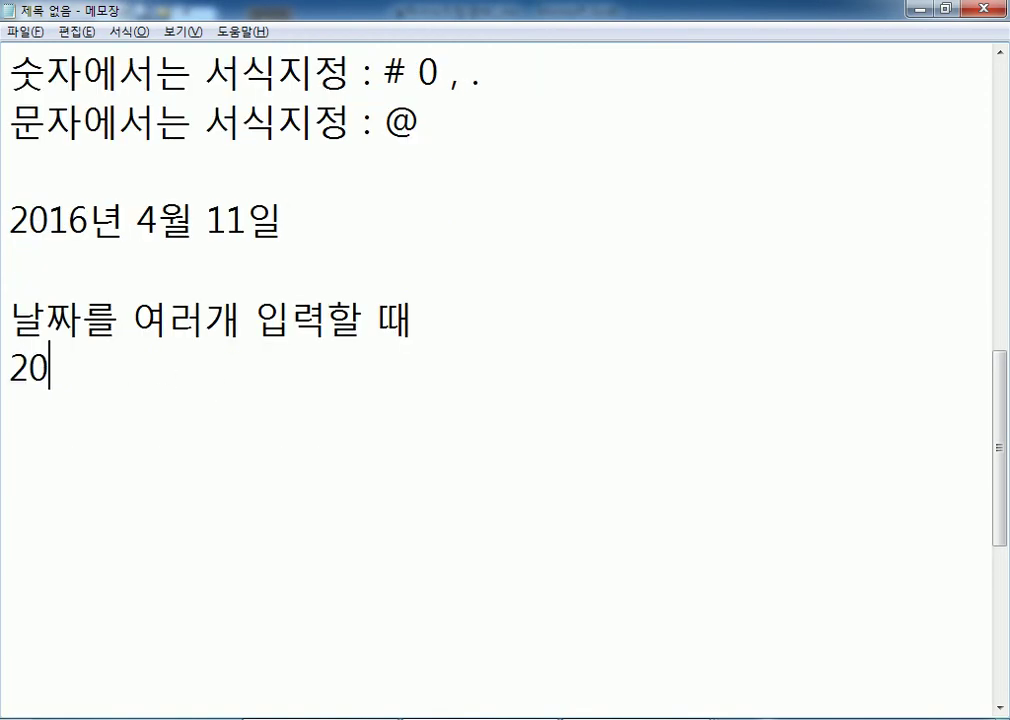
pyautogui.write('18-01')
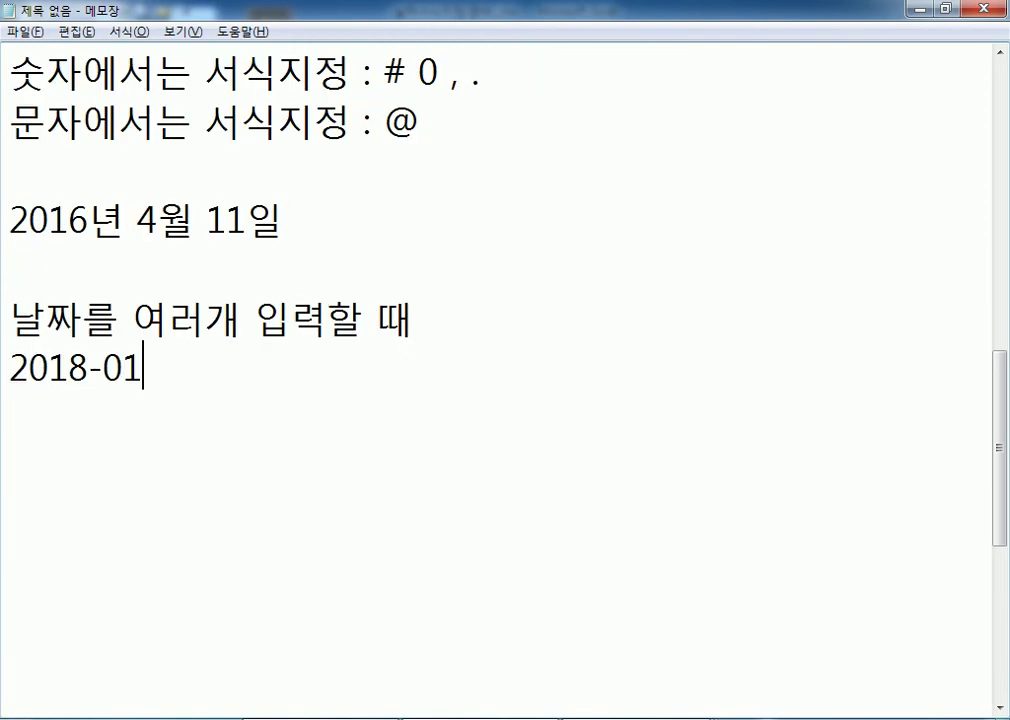
pyautogui.press('BackSpace')
pyautogui.press('BackSpace')
pyautogui.write('1-1')
pyautogui.press('Return')
pyautogui.write('2018-10-31')
pyautogui.press('Return')
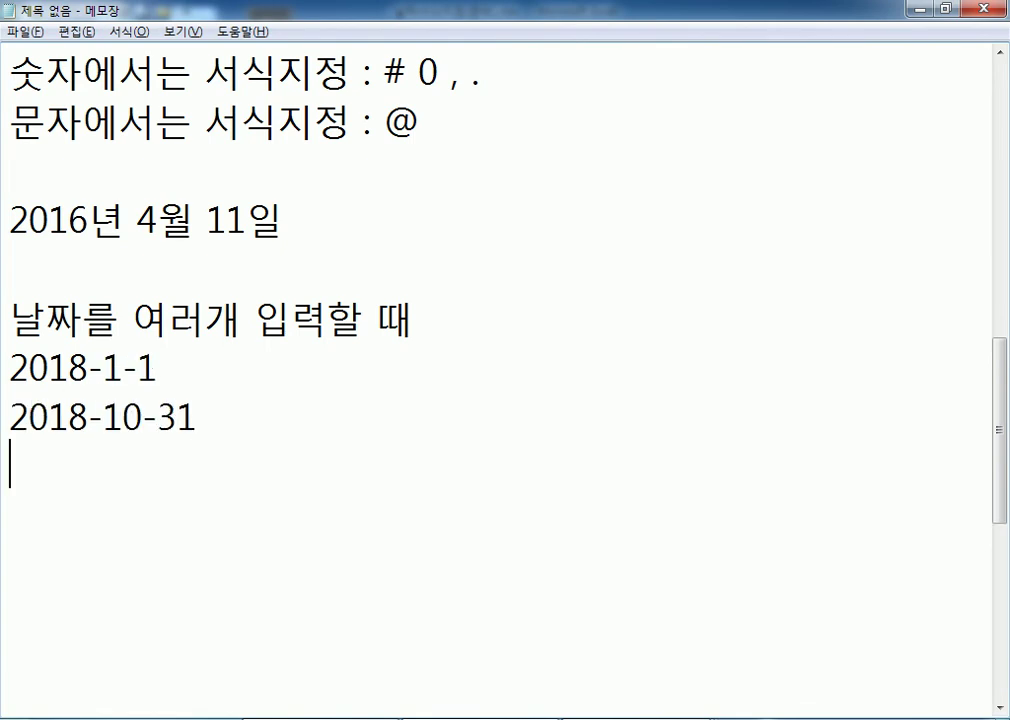
pyautogui.write('2018-10-1')
pyautogui.press('Return')
pyautogui.write('2018-1-31')
pyautogui.press('Return')
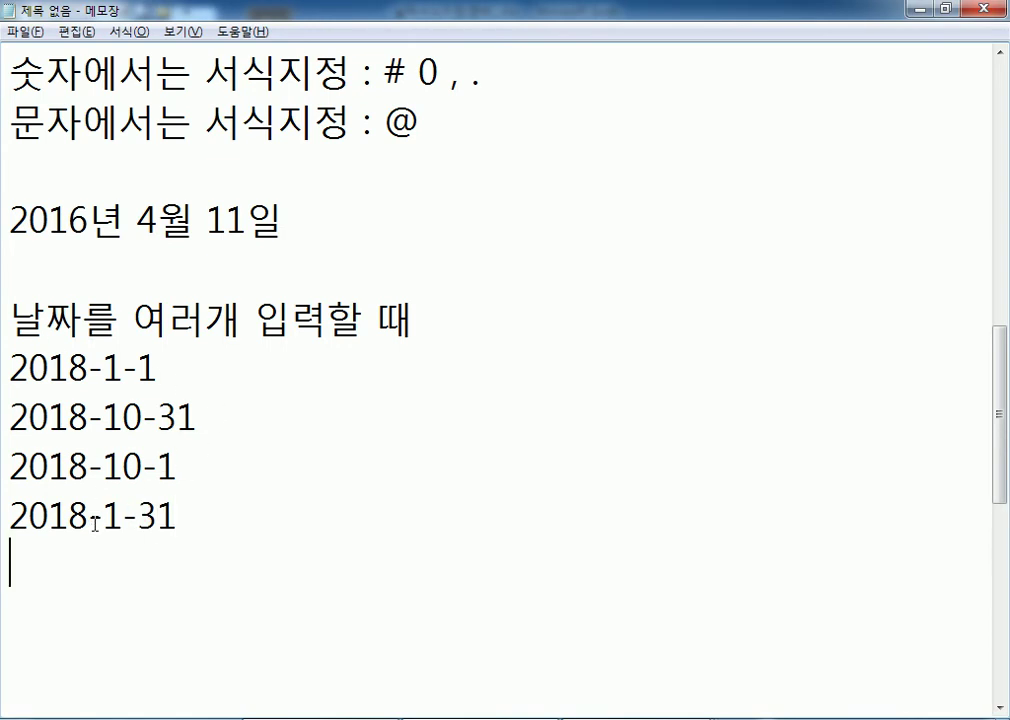
# Add tab-separated padded forms 2018-01-01 and 2018-10-31 beside the first two dates.
pyautogui.click(178, 383)
pyautogui.press('Tab')
pyautogui.press('Tab')
pyautogui.write('20185-')
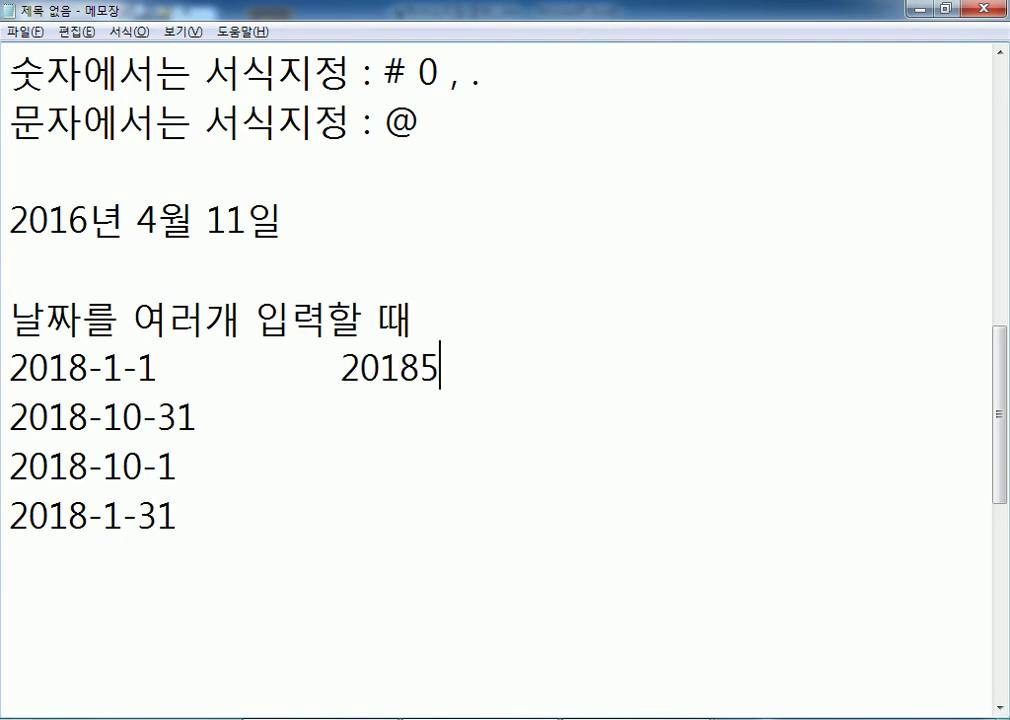
pyautogui.press('BackSpace')
pyautogui.press('BackSpace')
pyautogui.write('-01-01')
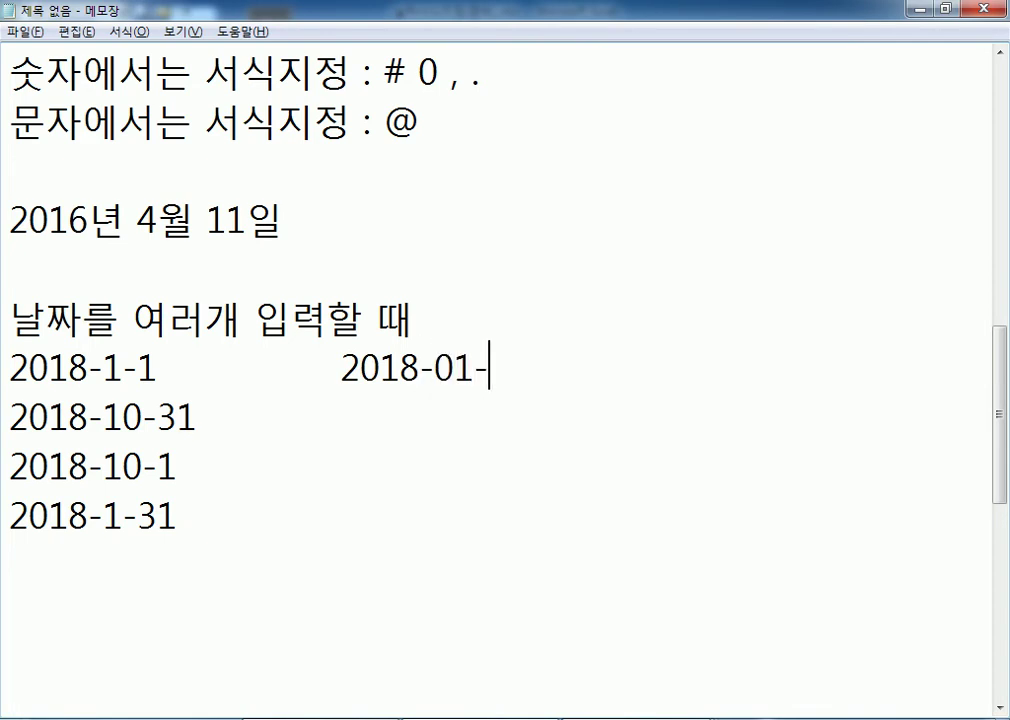
pyautogui.click(472, 397)
pyautogui.press('Tab')
pyautogui.write('2018-10-31')
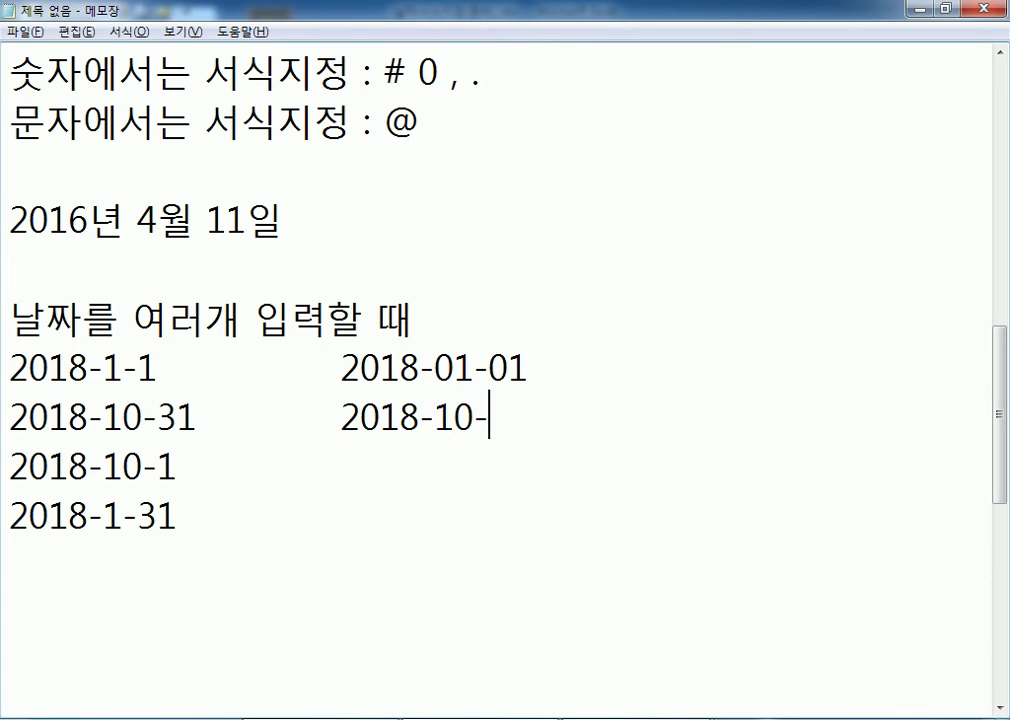
# Add padded forms 2018-10-01 and 2018-01-31 beside the last two dates, then return to Excel.
pyautogui.press('Down')
pyautogui.press('Tab')
pyautogui.write('2018-1')
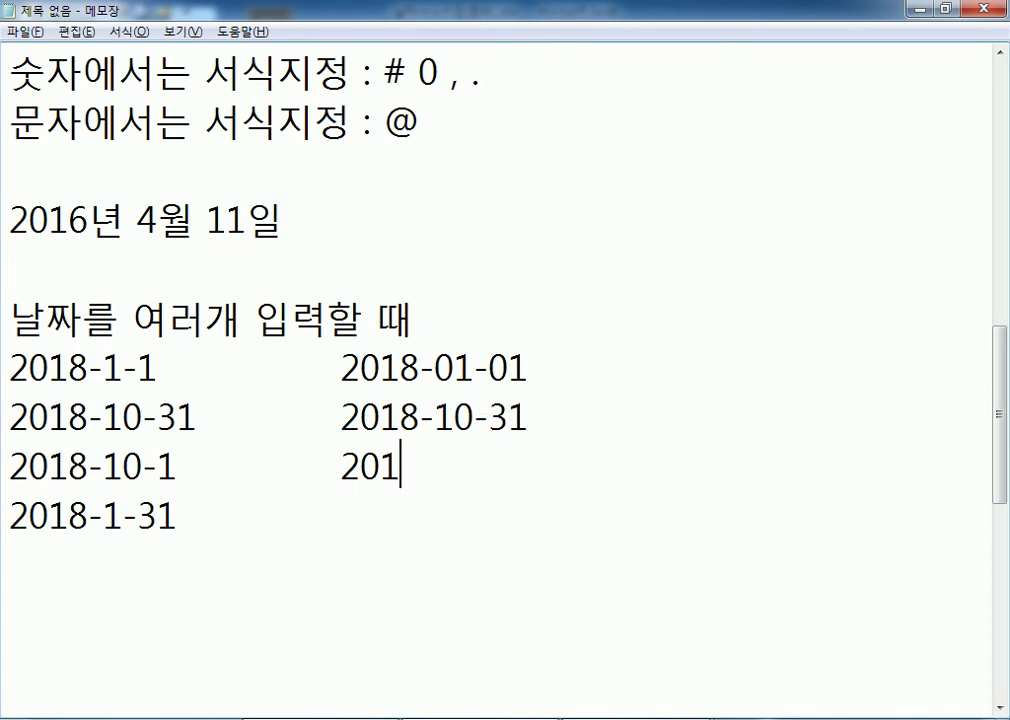
pyautogui.write('0-01')
pyautogui.press('Down')
pyautogui.press('Tab')
pyautogui.write('2018-01-31')
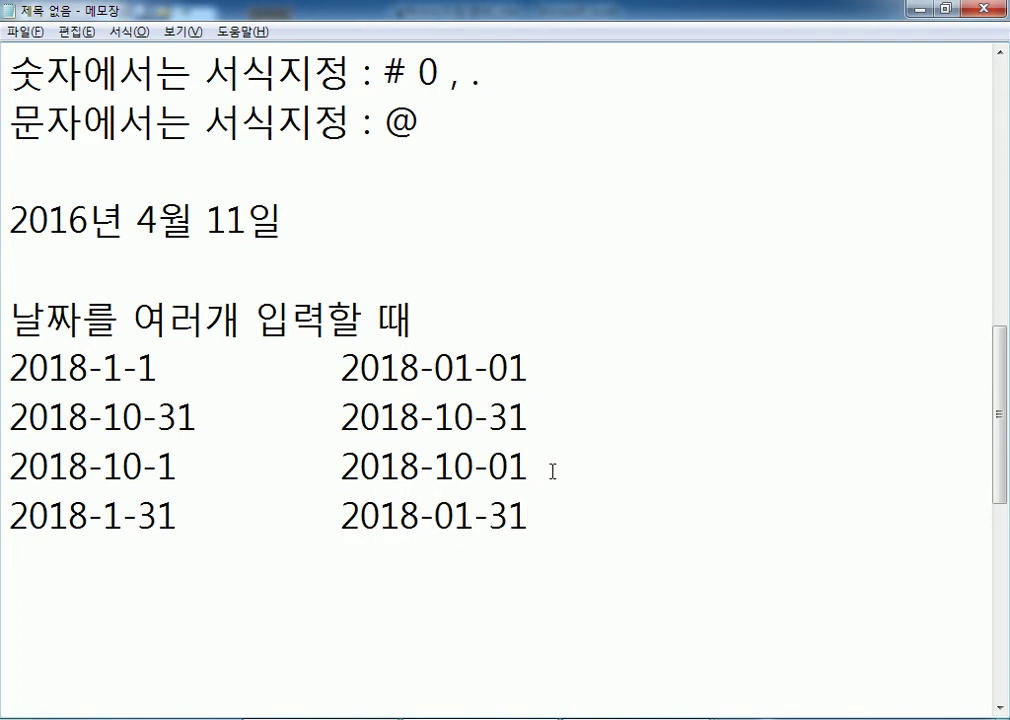
pyautogui.press('Return')
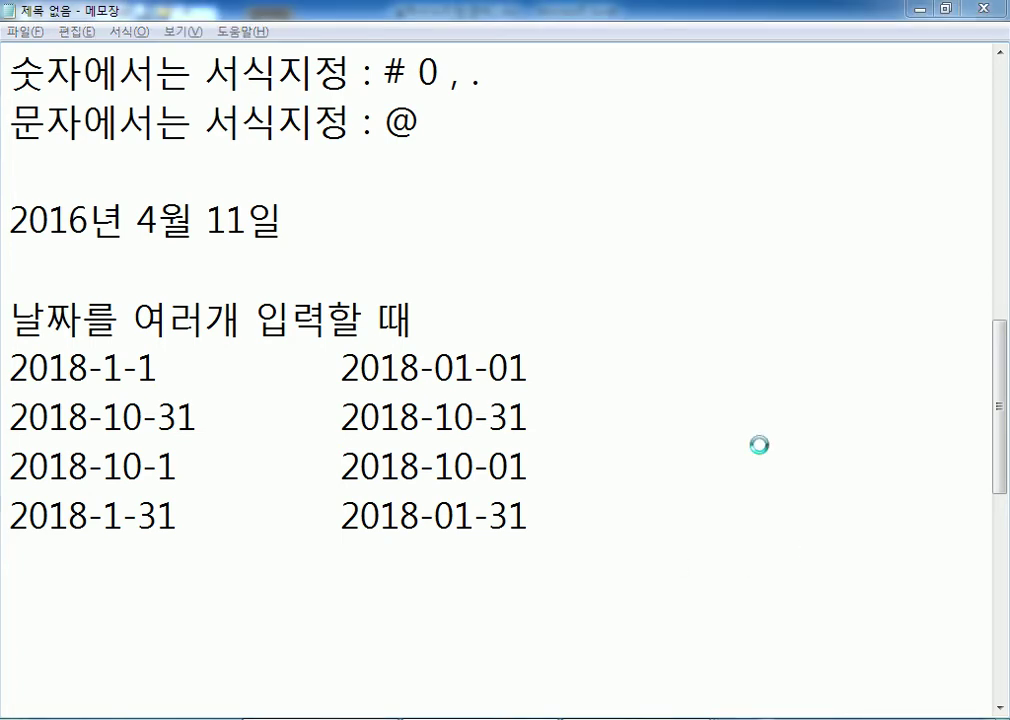
pyautogui.hotkey('alt', 'Tab')
pyautogui.click(480, 235)
# Apply the 간단한 날짜 (Short Date) format to D5:D22, e.g. 2008-12-01.
pyautogui.scroll(1, 478, 318)
pyautogui.scroll(2, 478, 318)
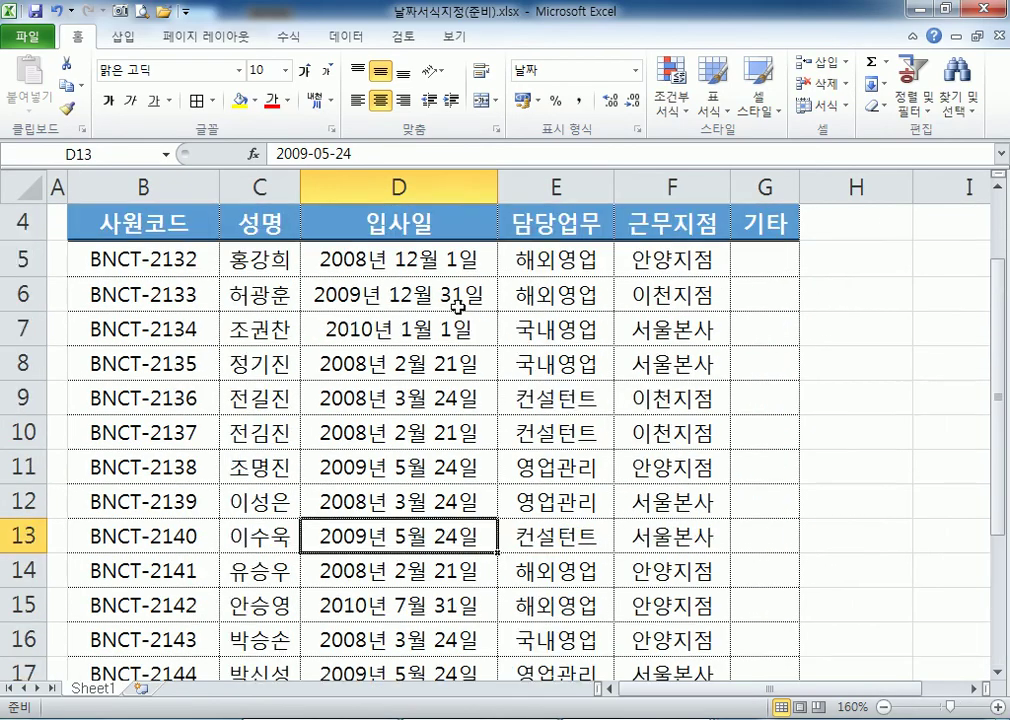
pyautogui.click(420, 257)
pyautogui.scroll(-2, 451, 358)
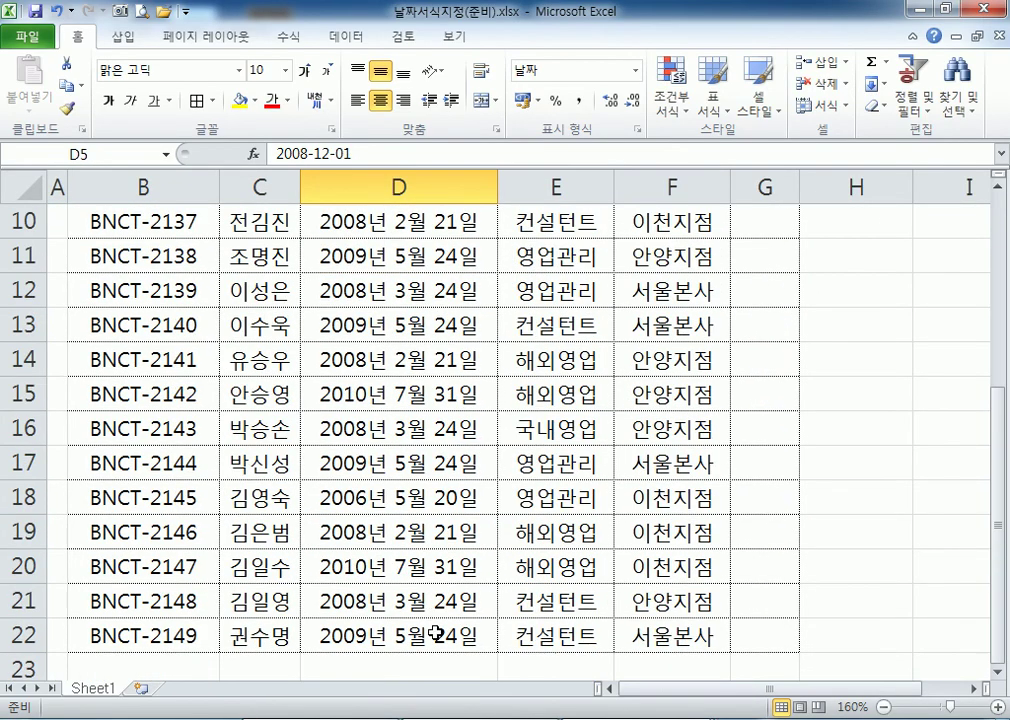
pyautogui.keyDown('shift'); pyautogui.click(478, 630); pyautogui.keyUp('shift')
pyautogui.scroll(3, 458, 417)
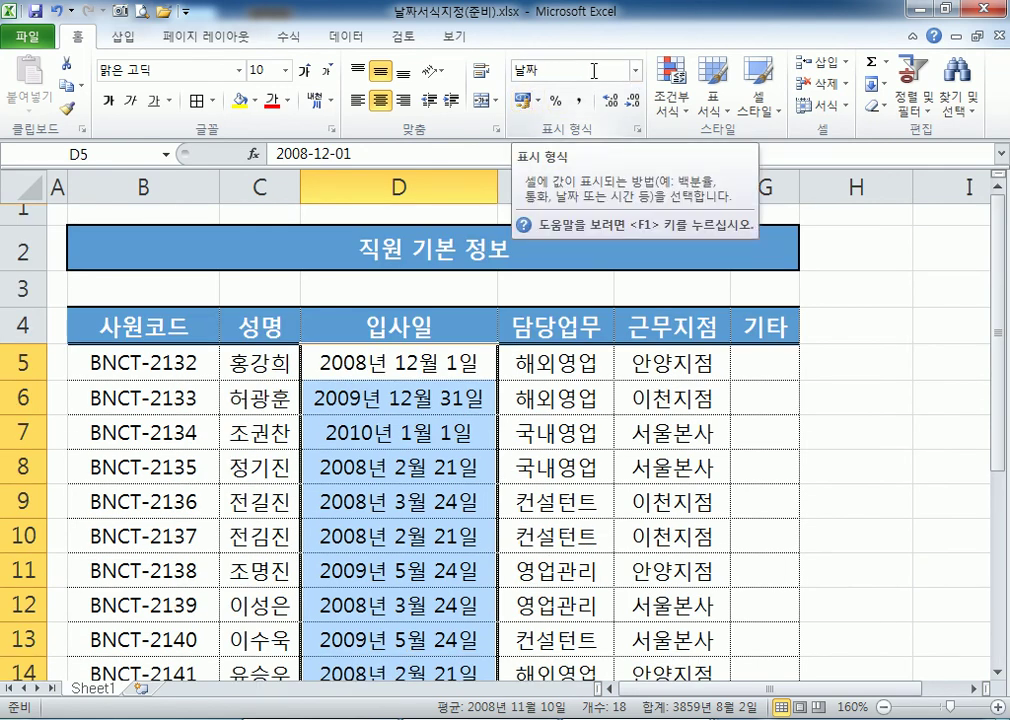
pyautogui.click(635, 70)
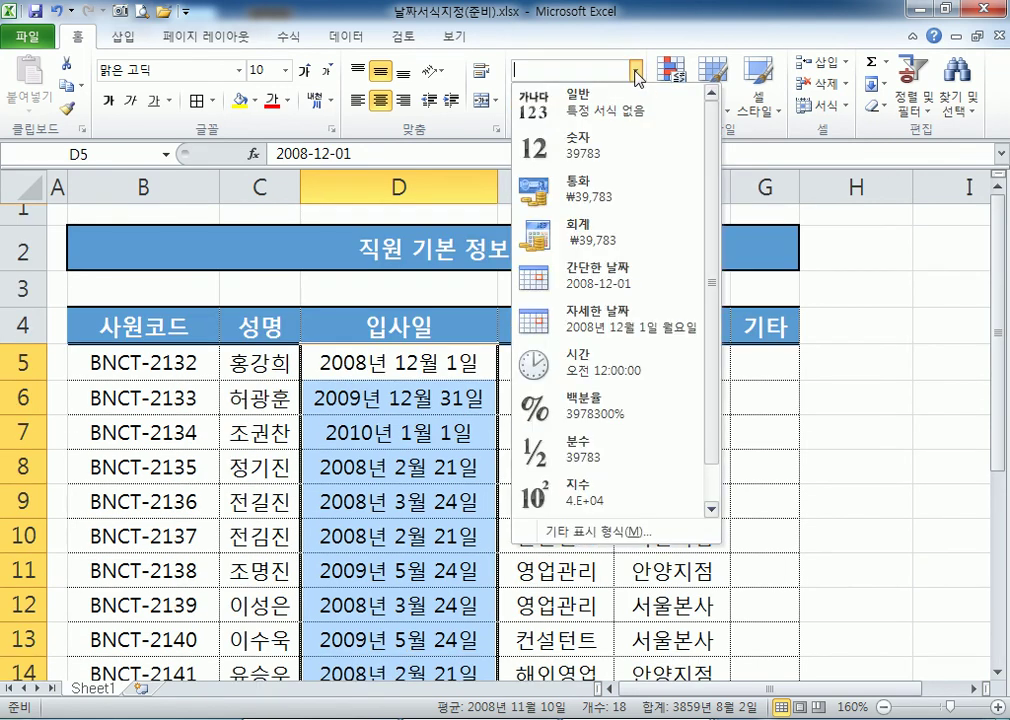
pyautogui.click(606, 283)
pyautogui.scroll(-3, 444, 401)
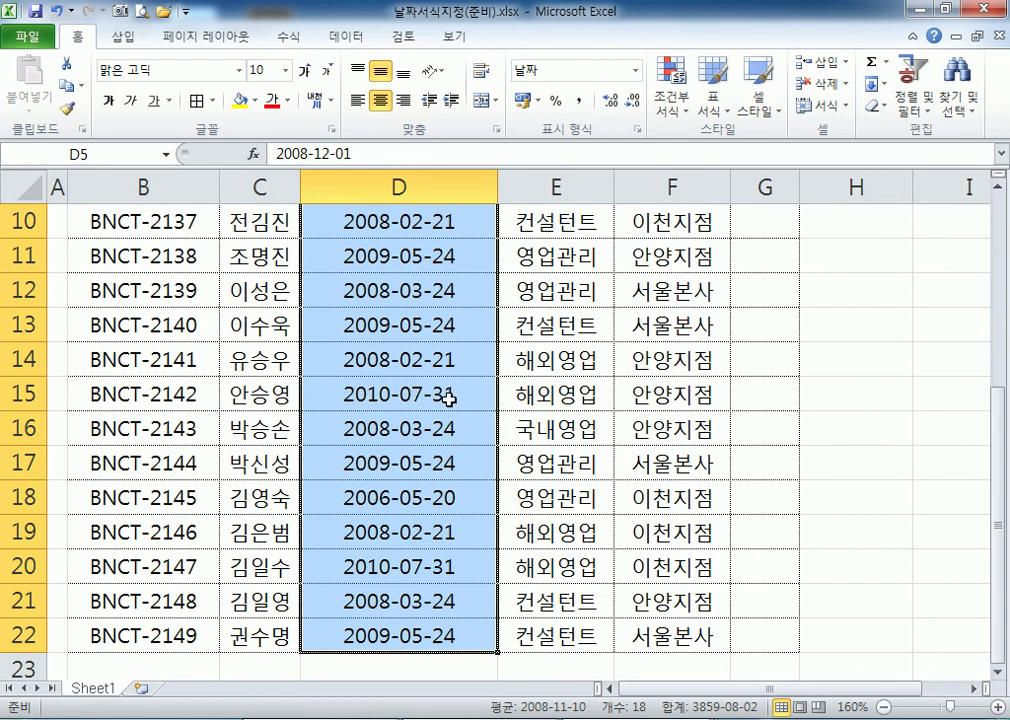
pyautogui.scroll(3, 449, 396)
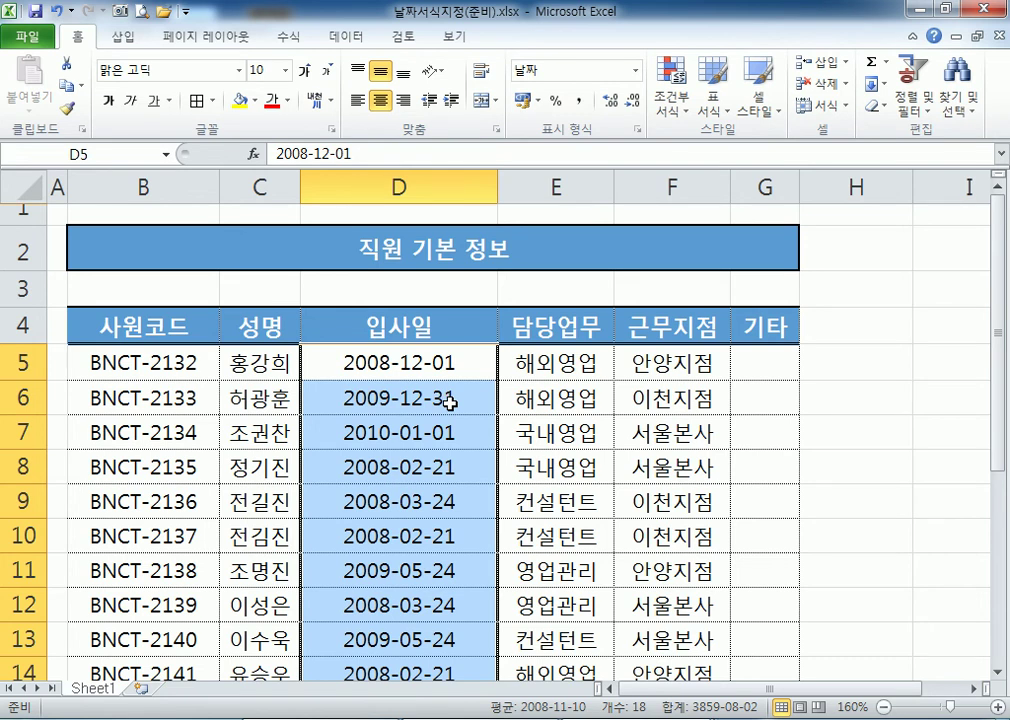
pyautogui.click(634, 70)
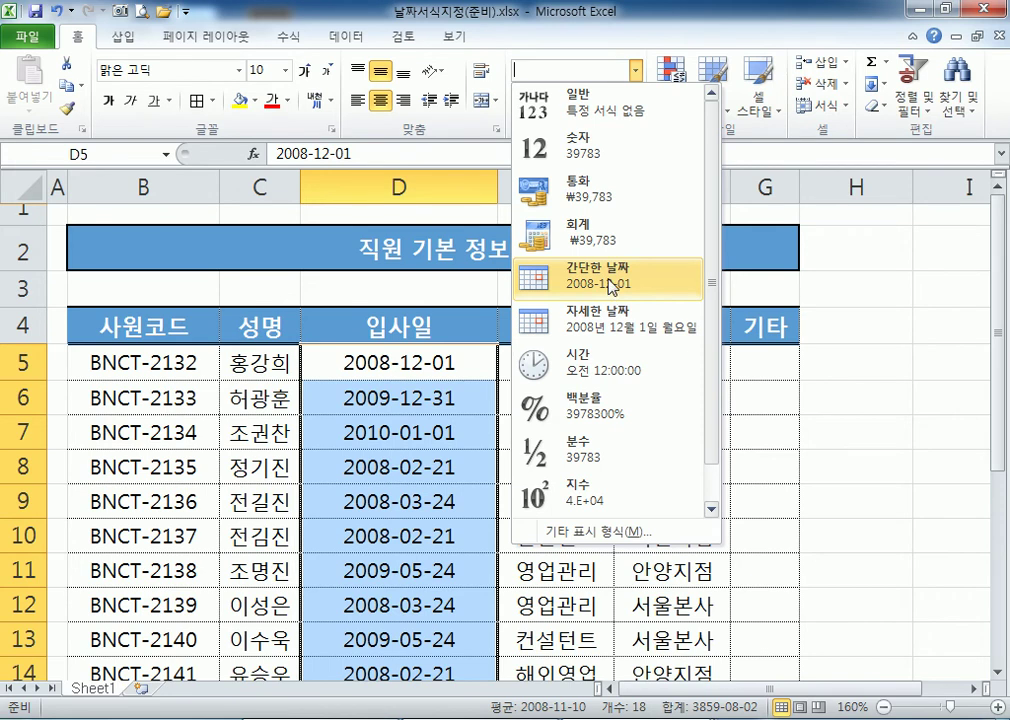
pyautogui.click(611, 286)
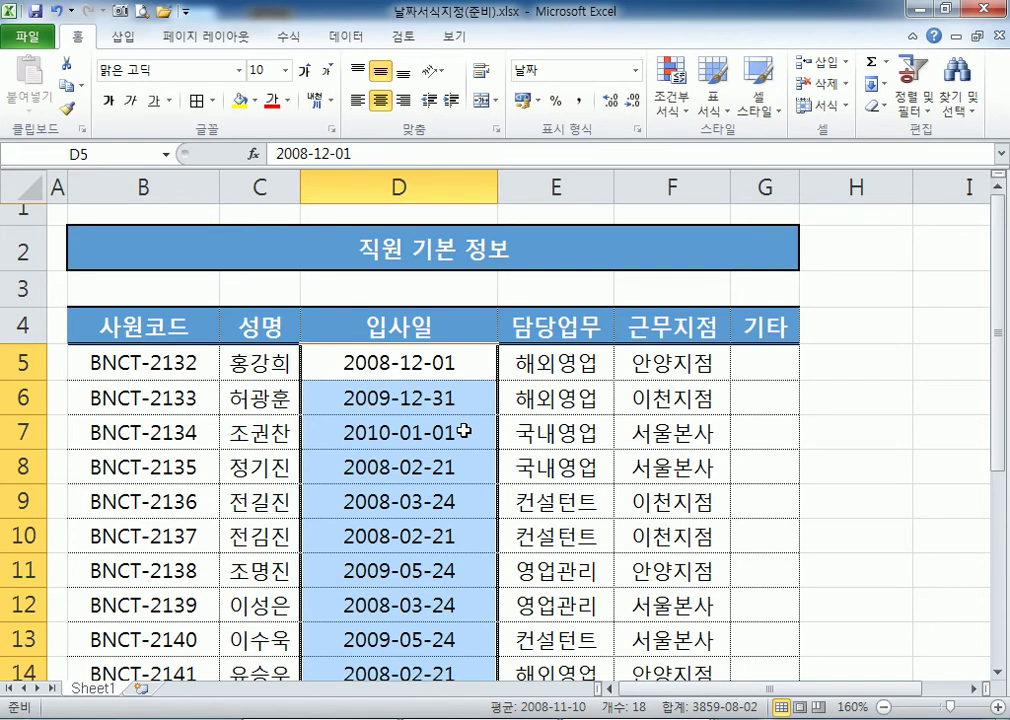
# Look through the custom date codes in Format Cells, then cancel without applying.
pyautogui.hotkey('ctrl', '1')
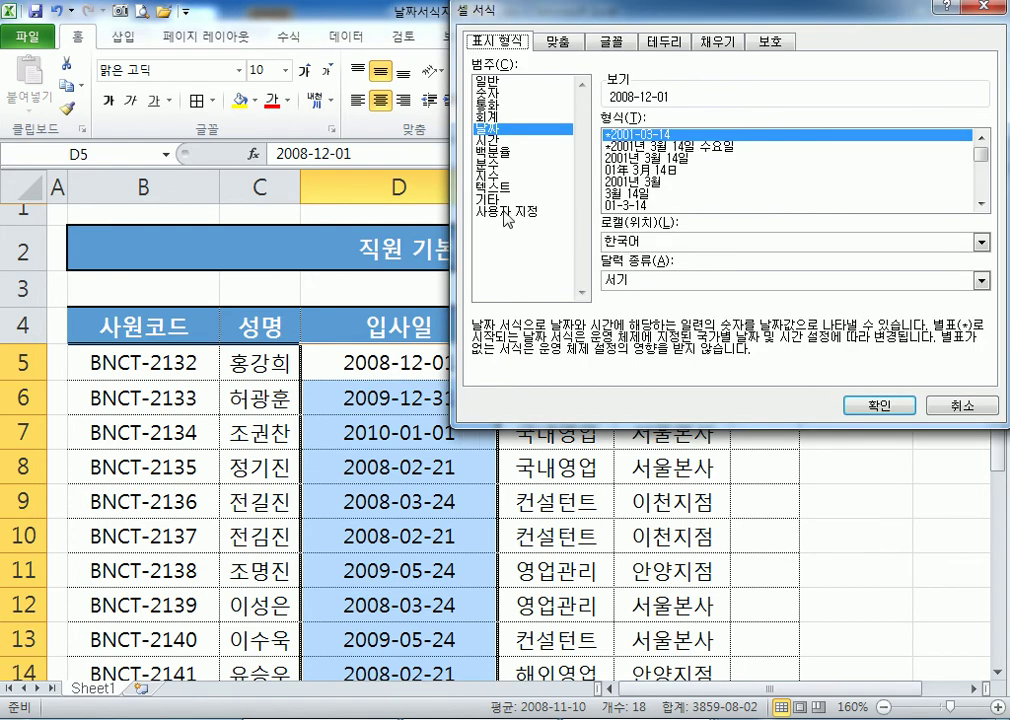
pyautogui.click(506, 212)
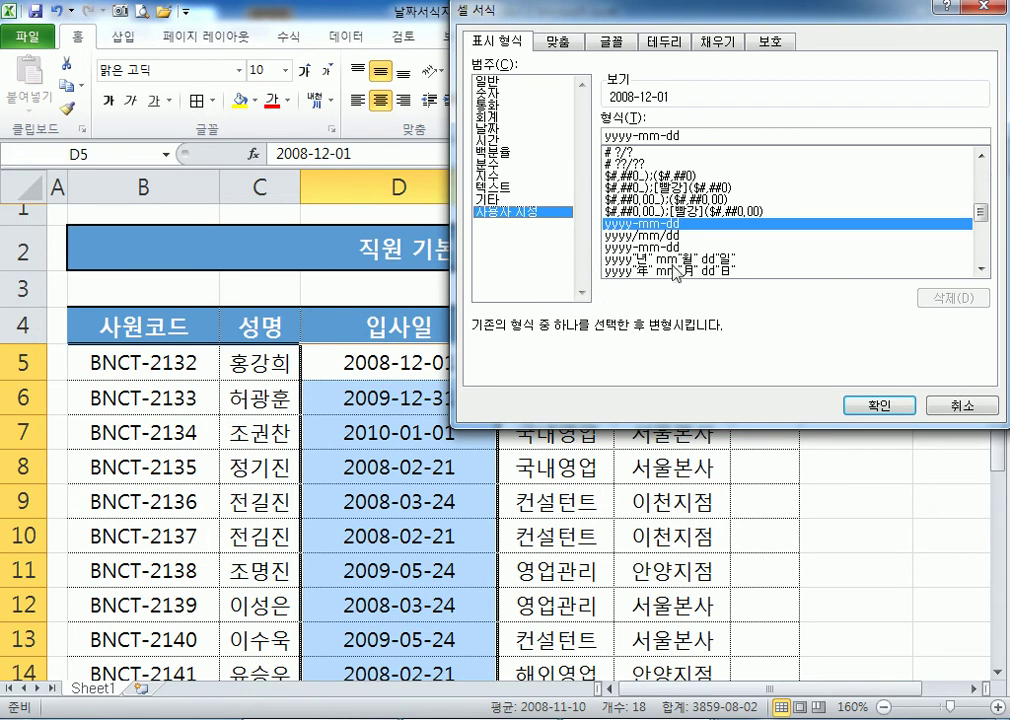
pyautogui.click(665, 258)
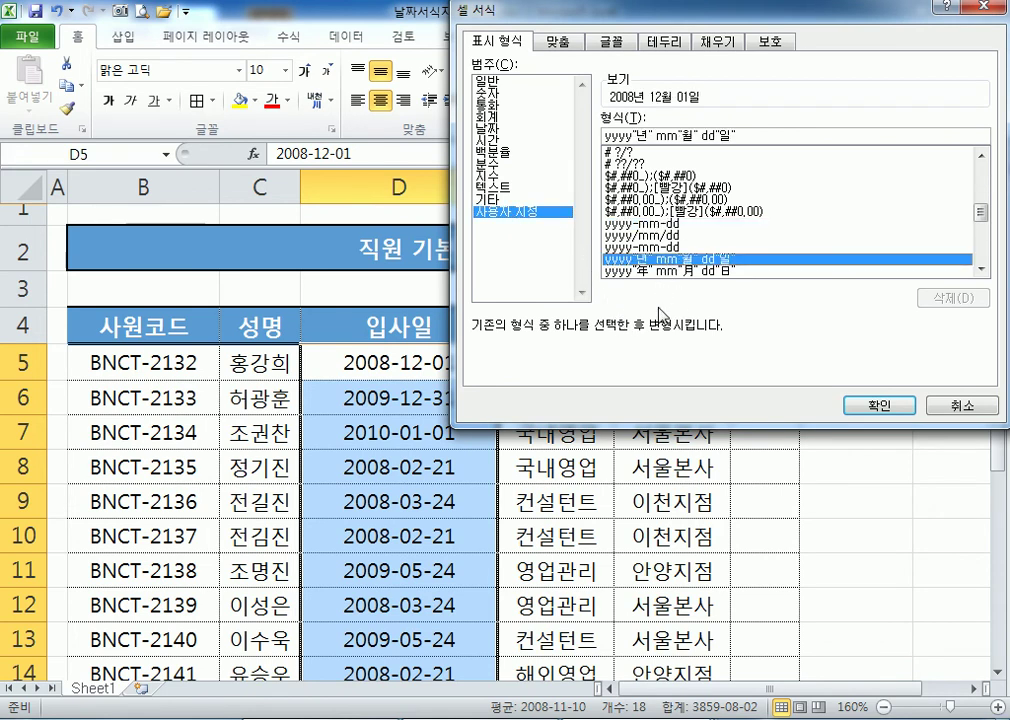
pyautogui.click(959, 404)
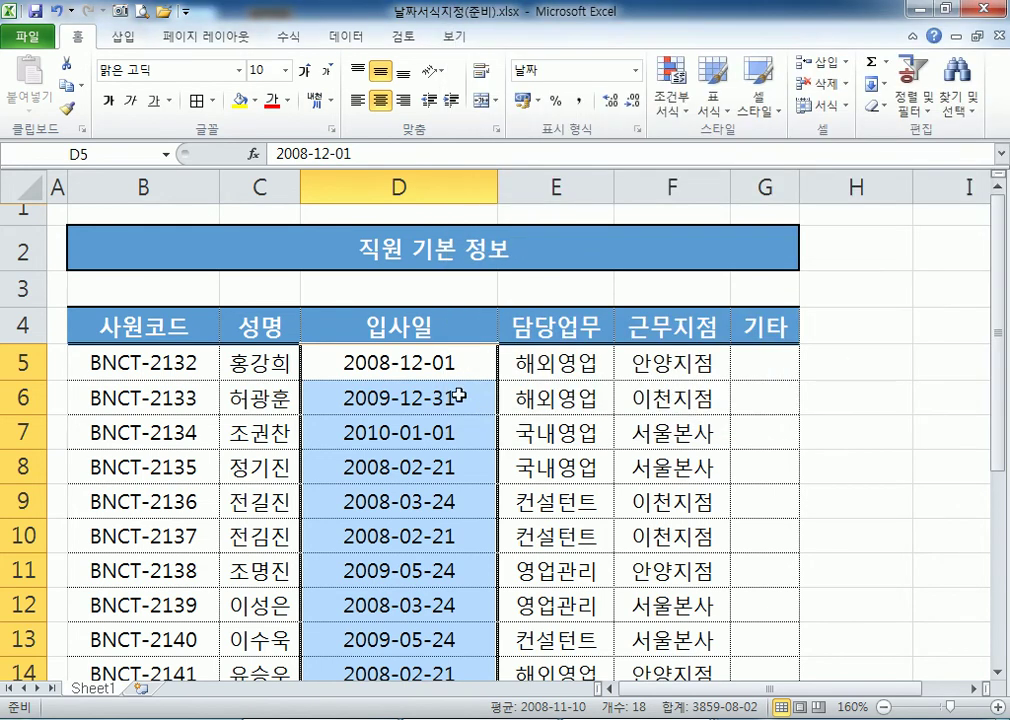
pyautogui.scroll(-1, 452, 385)
pyautogui.scroll(-3, 452, 385)
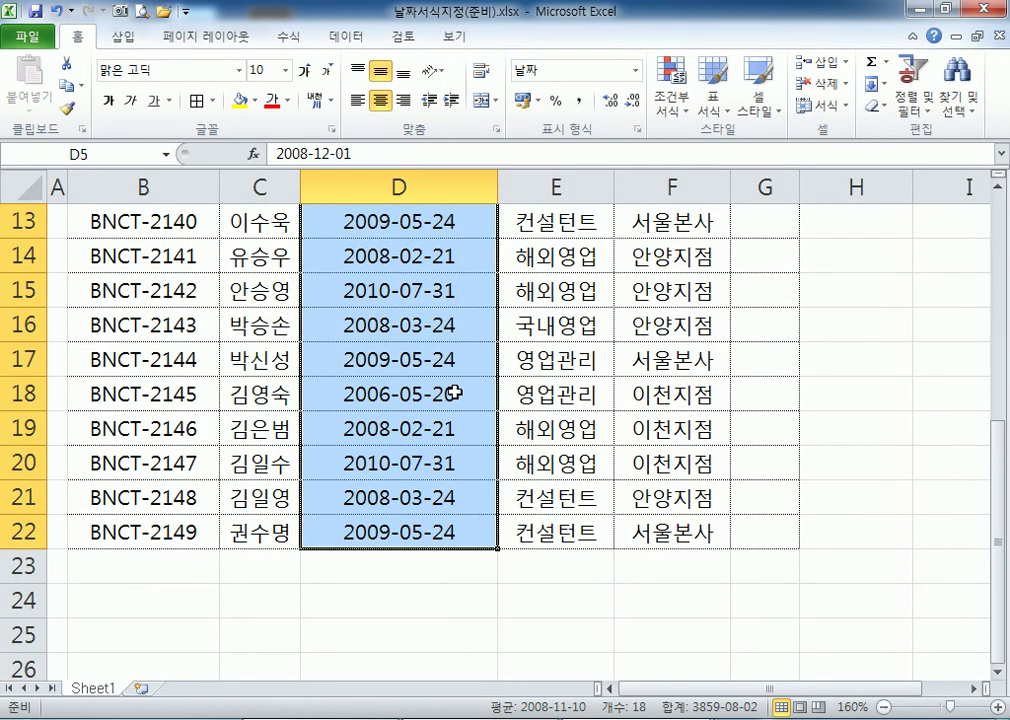
pyautogui.scroll(4, 453, 394)
# Apply custom format yyyy"년" mm"월" dd"일" to the dates, e.g. 2008년 12월 01일.
pyautogui.hotkey('ctrl', '1')
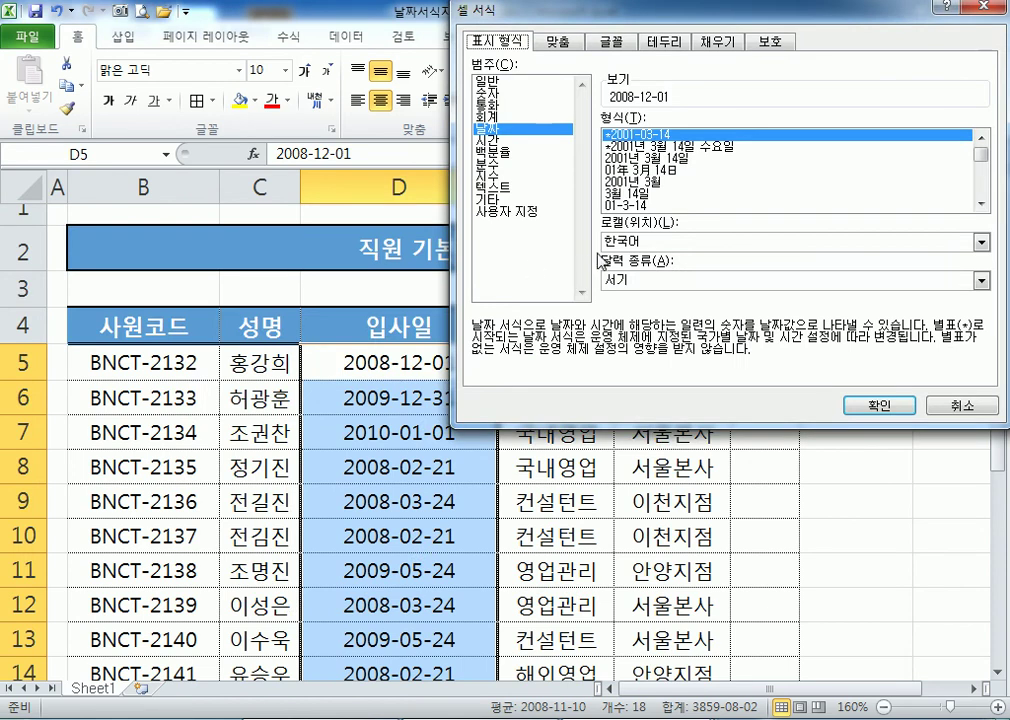
pyautogui.click(509, 212)
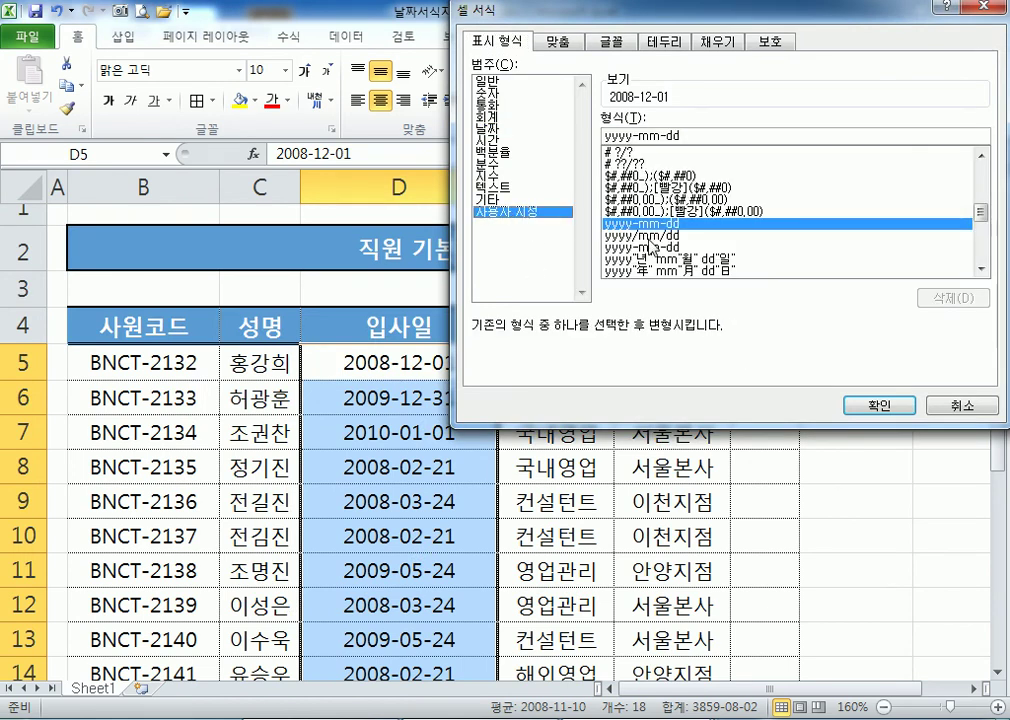
pyautogui.scroll(-1, 651, 245)
pyautogui.click(650, 226)
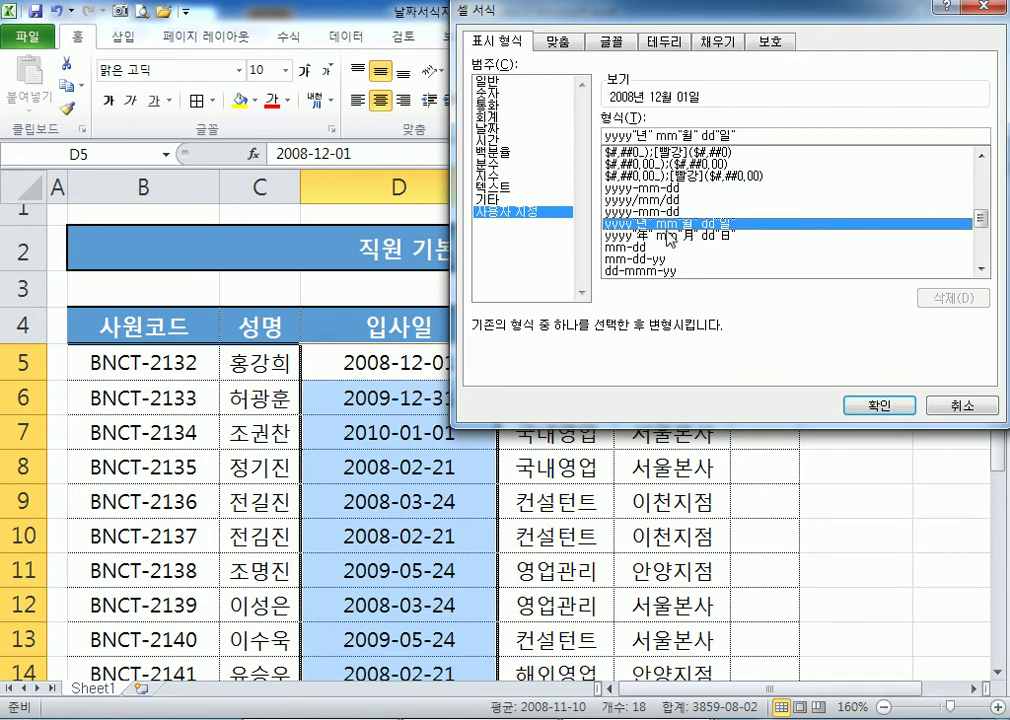
pyautogui.click(693, 237)
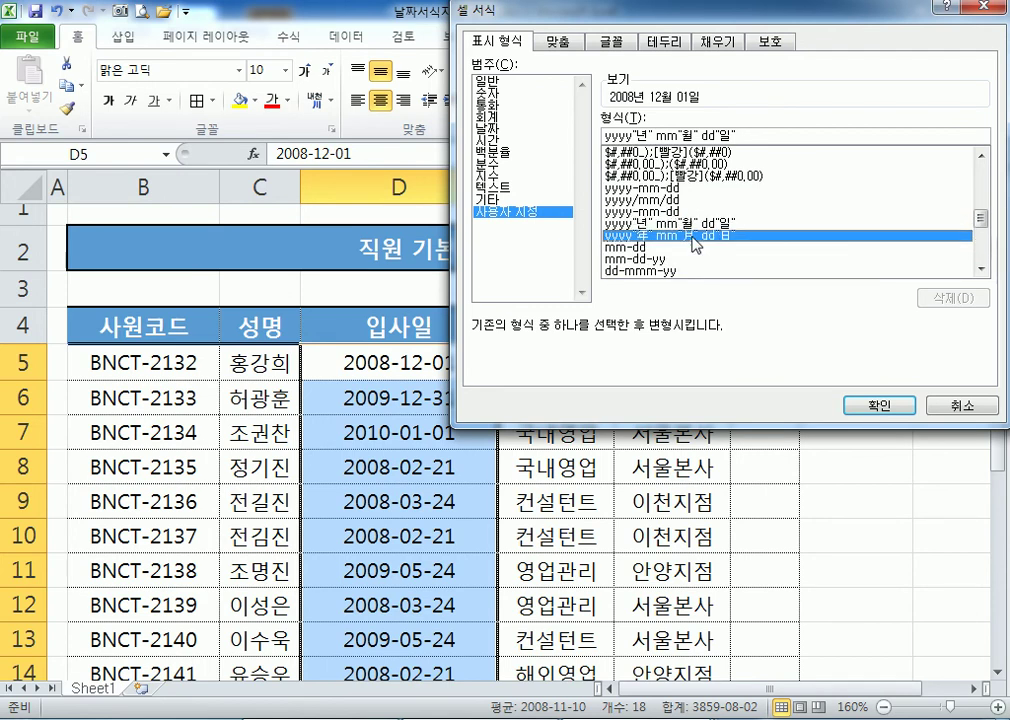
pyautogui.click(695, 225)
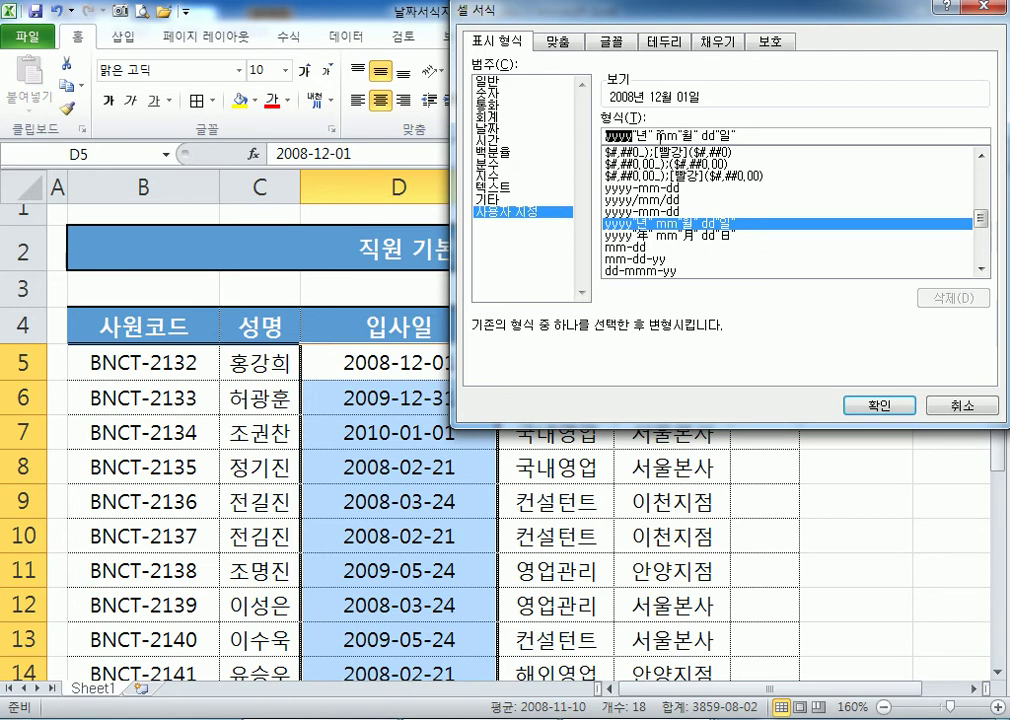
pyautogui.press('End')
pyautogui.moveTo(631, 136); pyautogui.dragTo(594, 146)
pyautogui.click(633, 137)
pyautogui.click(860, 403)
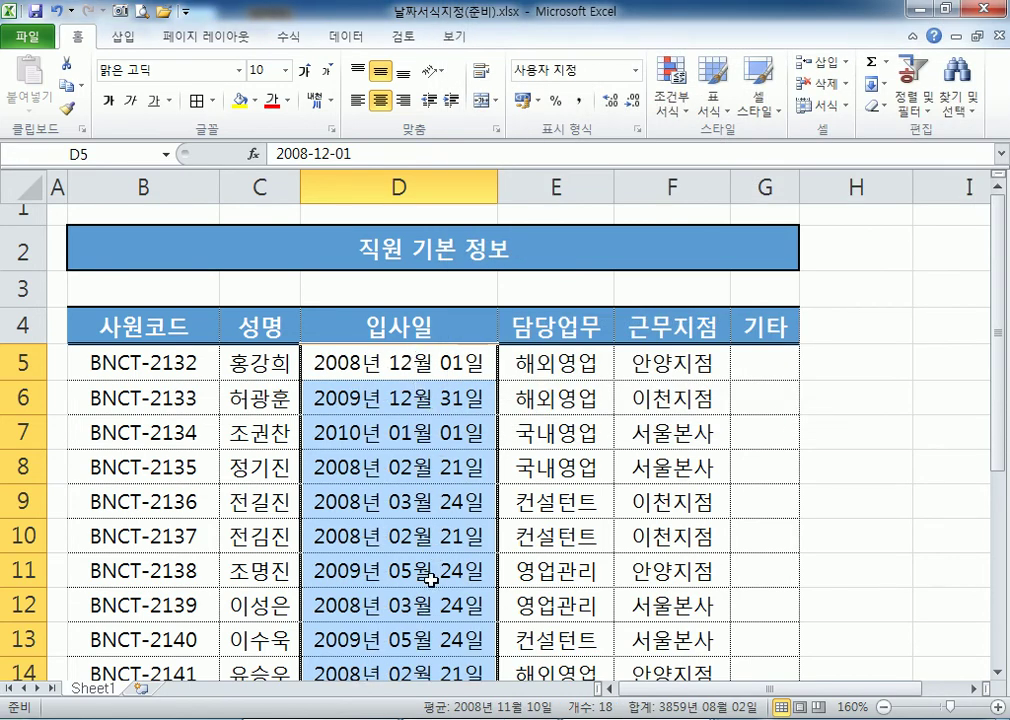
pyautogui.scroll(-2, 430, 578)
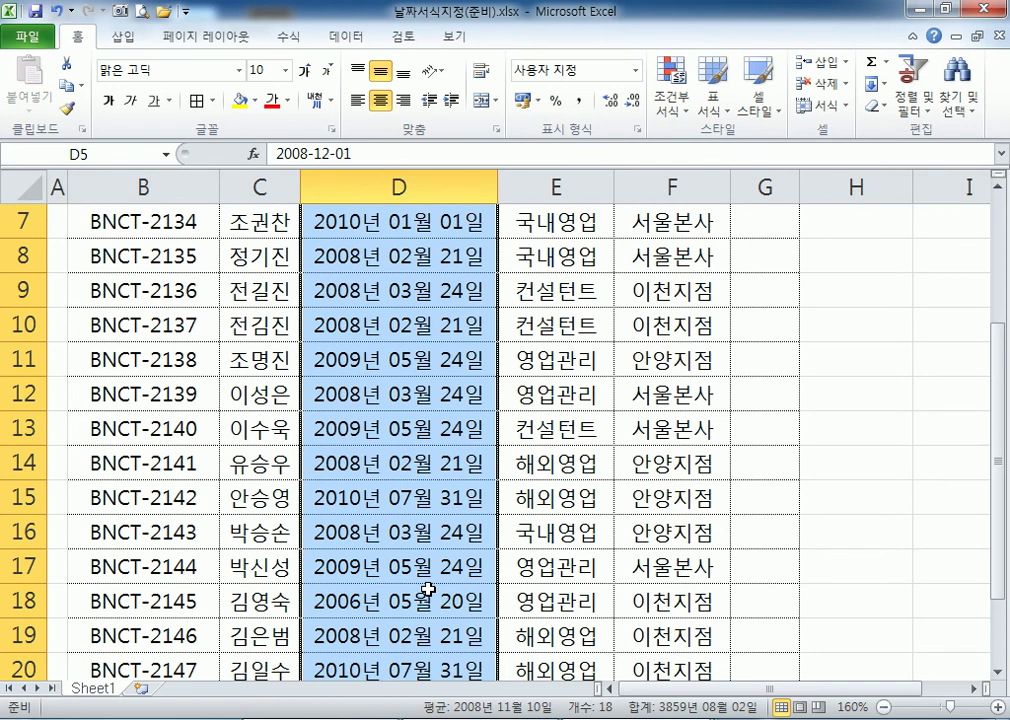
pyautogui.scroll(2, 428, 590)
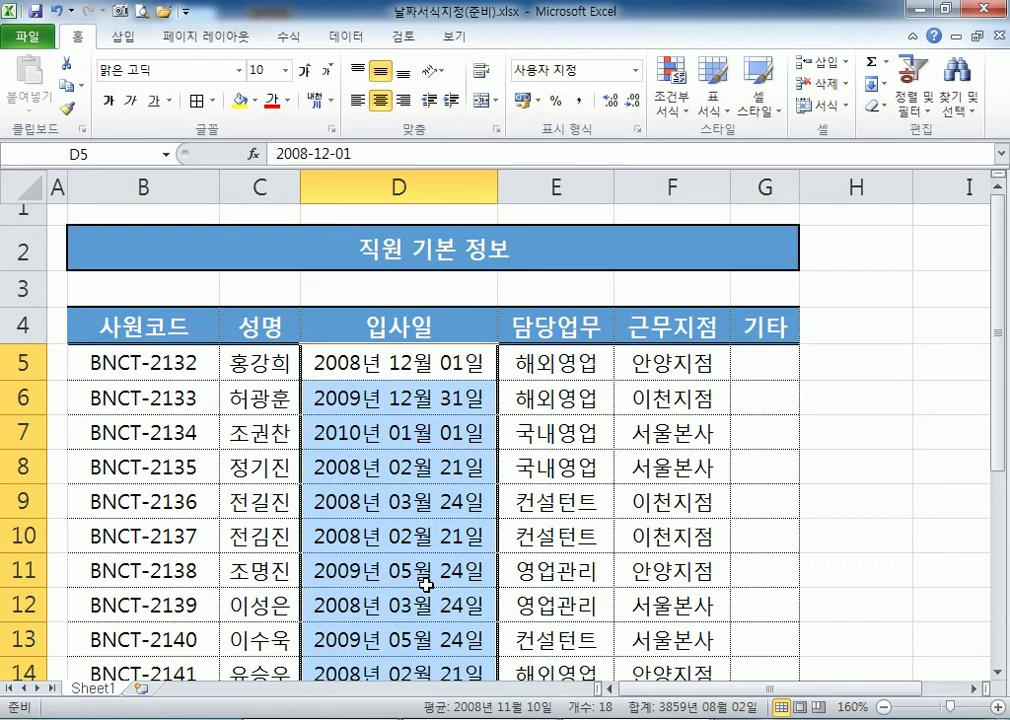
# Append the full weekday code (aaaa) to the 입사일 custom date format.
pyautogui.hotkey('ctrl', '1')
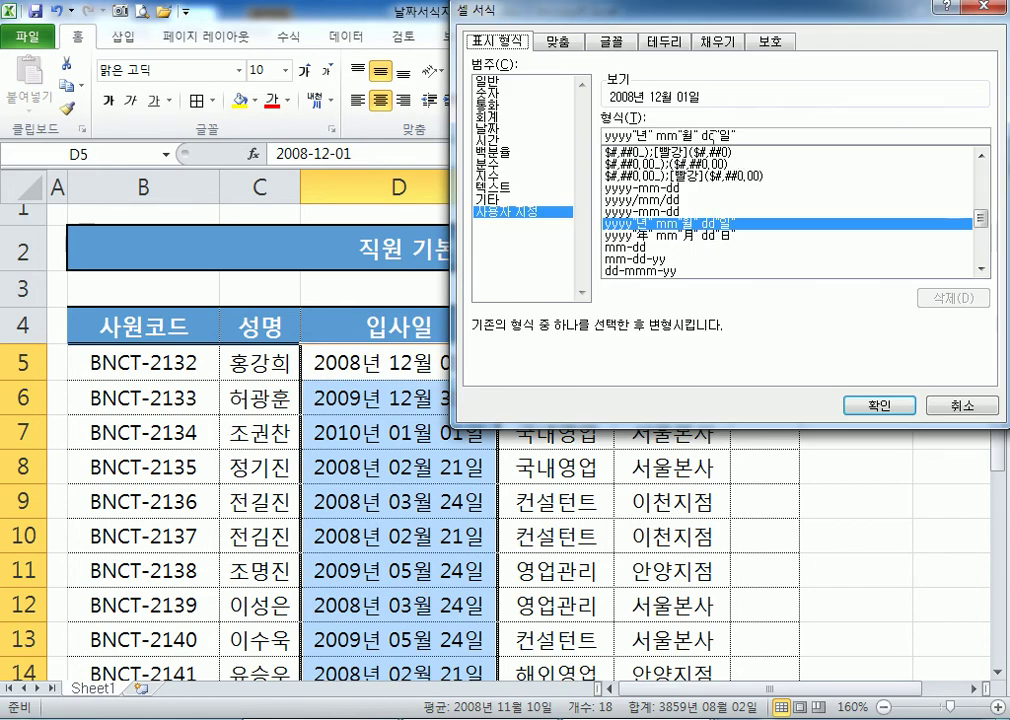
pyautogui.click(762, 140)
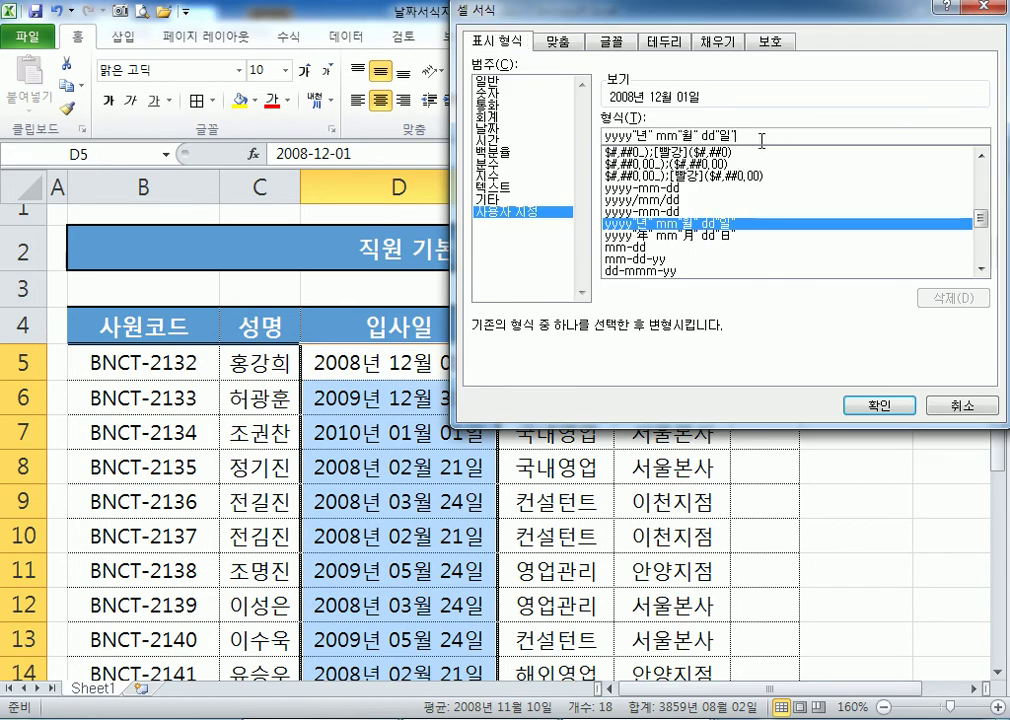
pyautogui.write('(AAA')
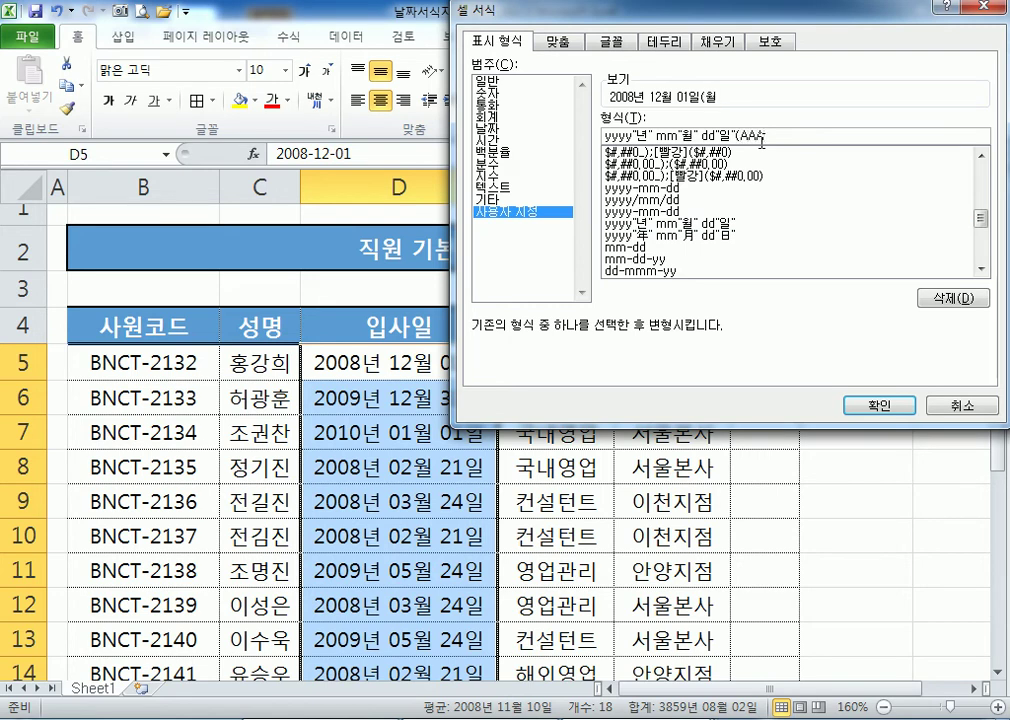
pyautogui.press('BackSpace')
pyautogui.press('BackSpace')
pyautogui.press('BackSpace')
pyautogui.write('aaaa)')
pyautogui.write('a)')
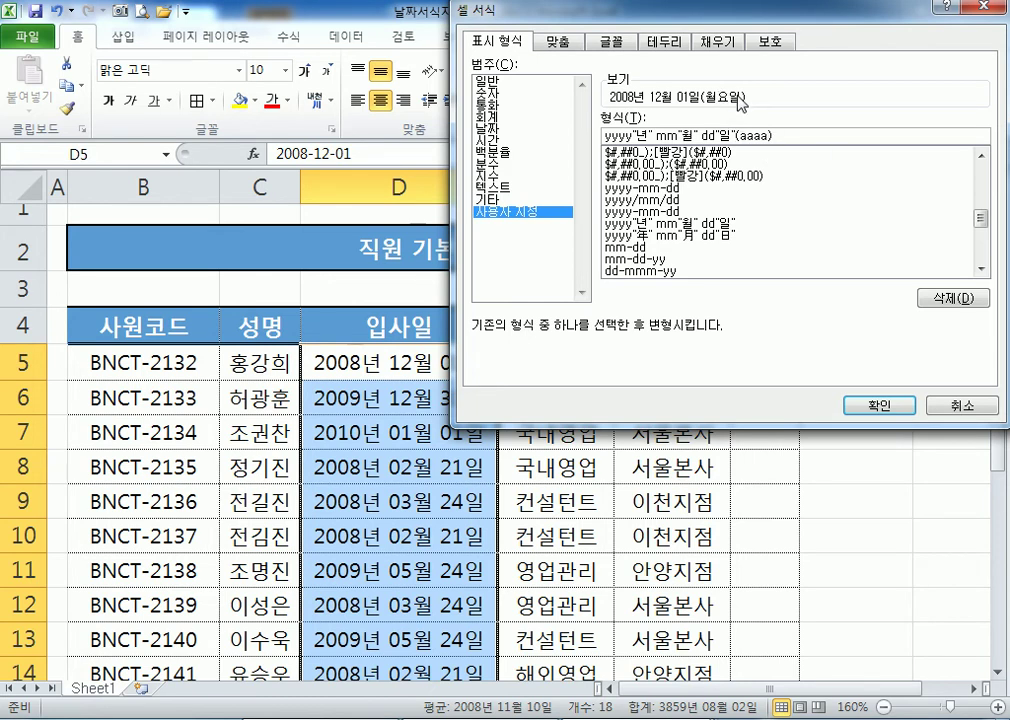
pyautogui.click(879, 405)
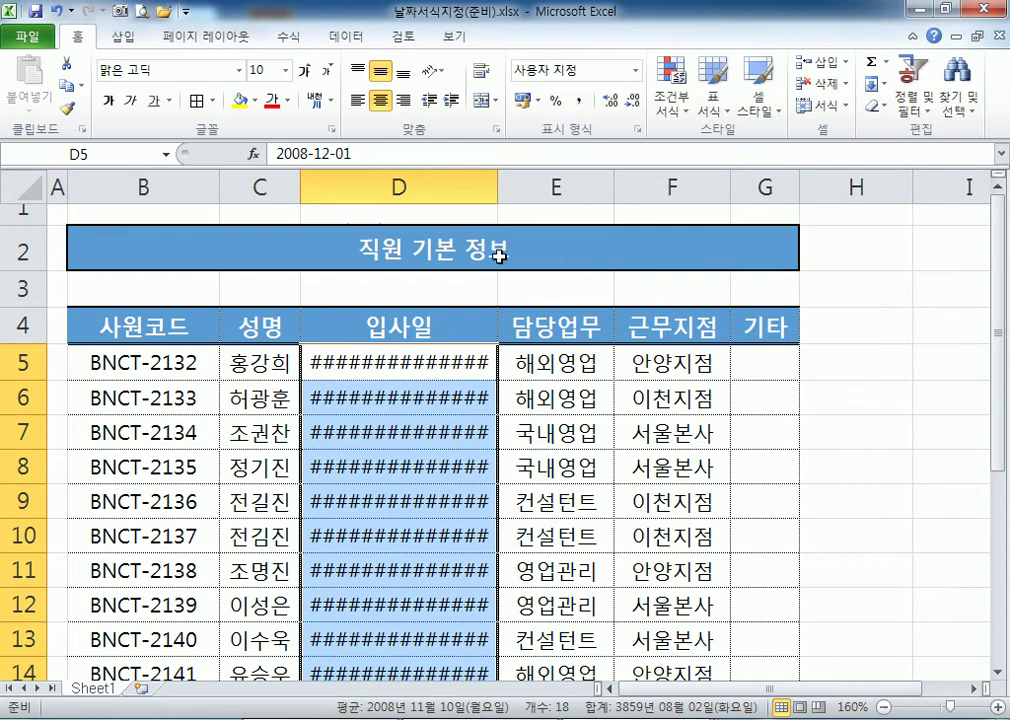
# Shorten the weekday code to (aaa), giving yyyy"년" mm"월" dd"일"(aaa).
pyautogui.hotkey('ctrl', '1')
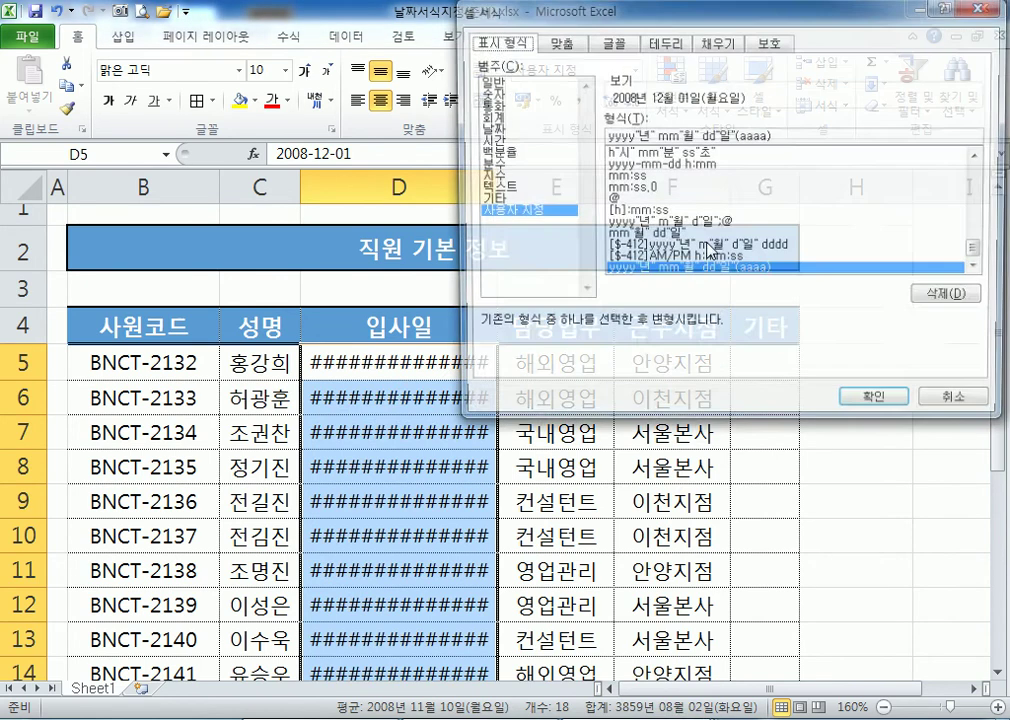
pyautogui.press('BackSpace')
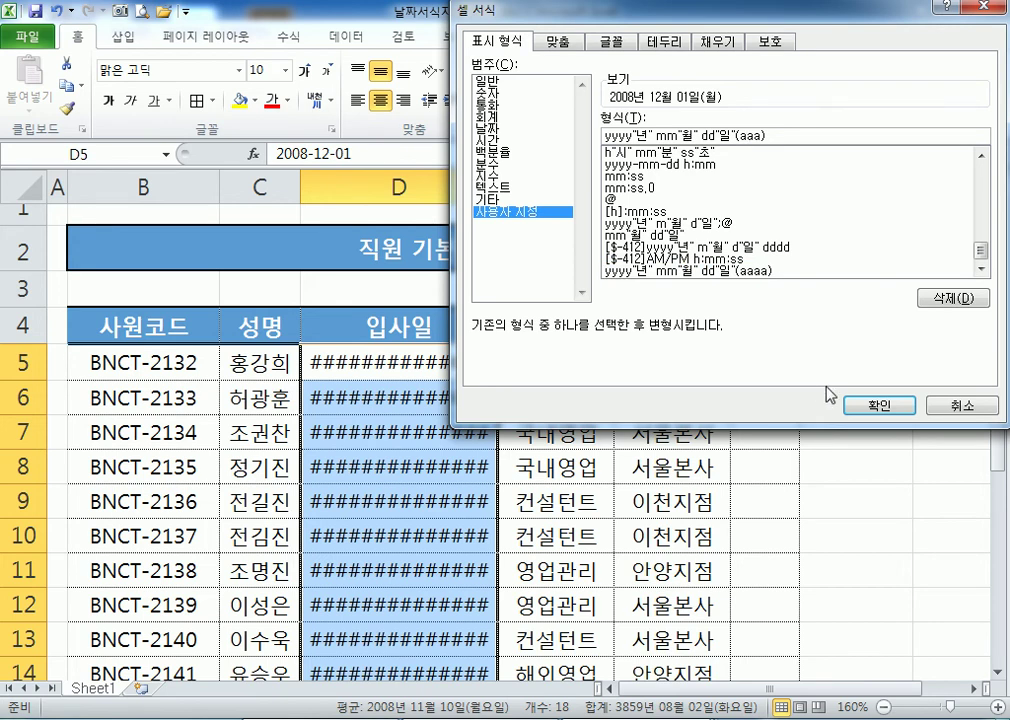
pyautogui.click(864, 405)
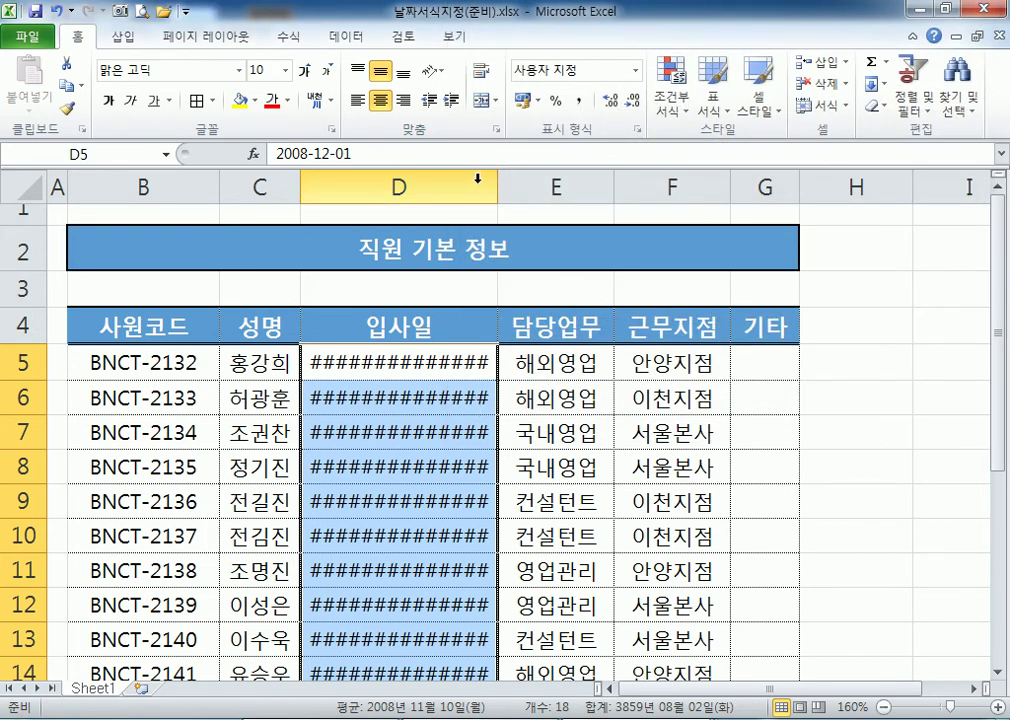
# Auto-fit column D so dates like 2008년 12월 01일(월) replace the ####.
pyautogui.scroll(-2, 465, 428)
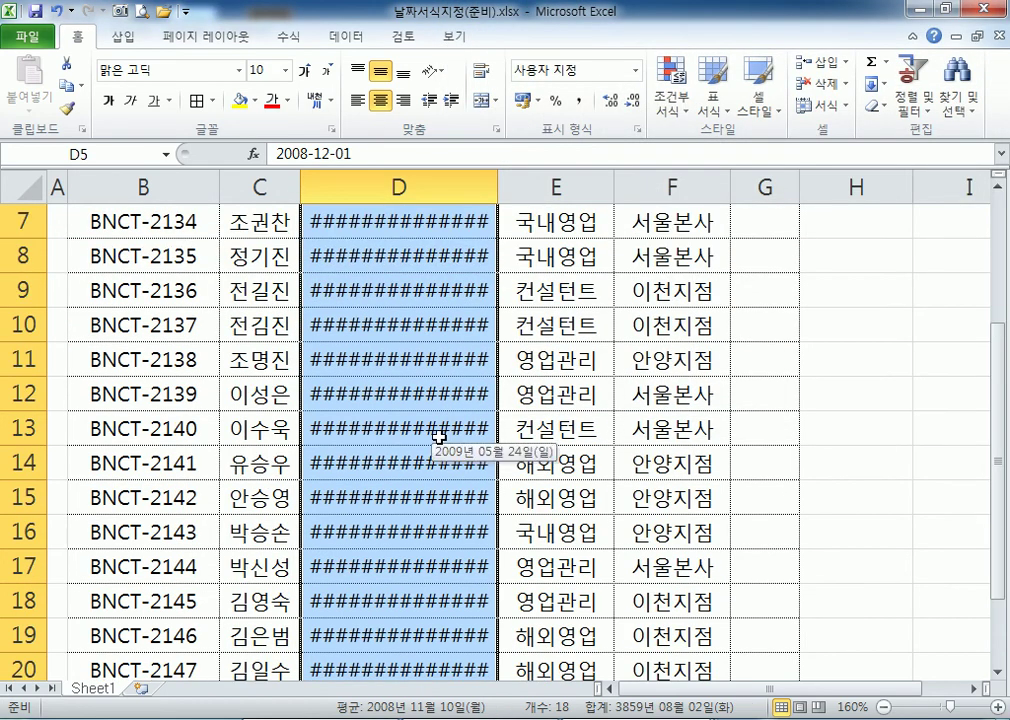
pyautogui.scroll(2, 438, 435)
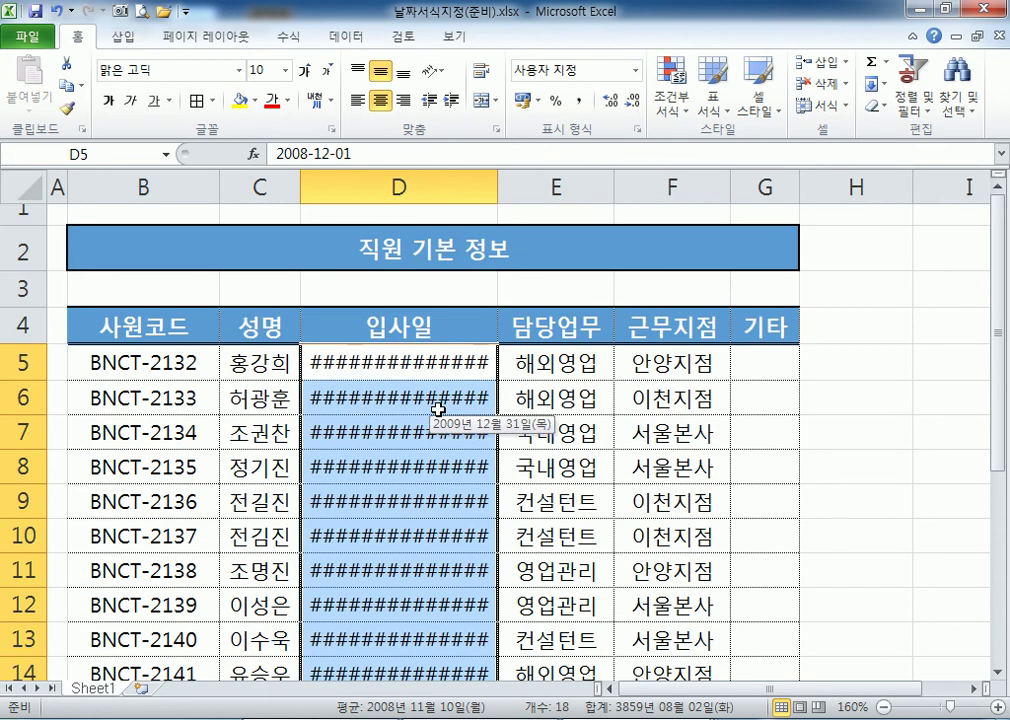
pyautogui.doubleClick(494, 185)
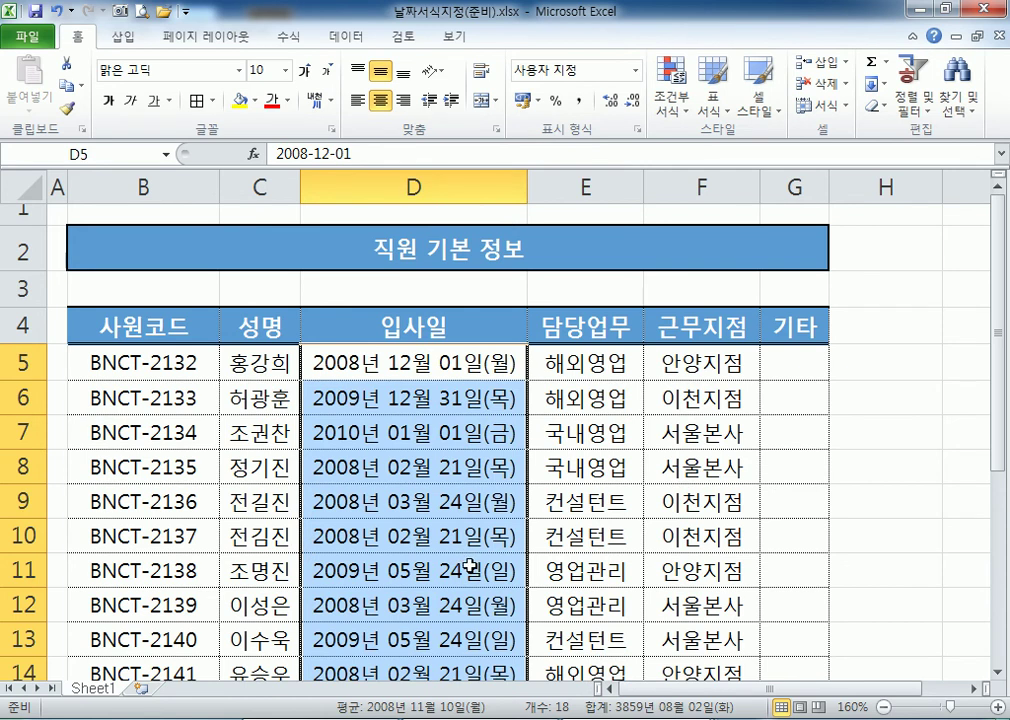
pyautogui.scroll(-2, 472, 572)
pyautogui.scroll(-2, 472, 572)
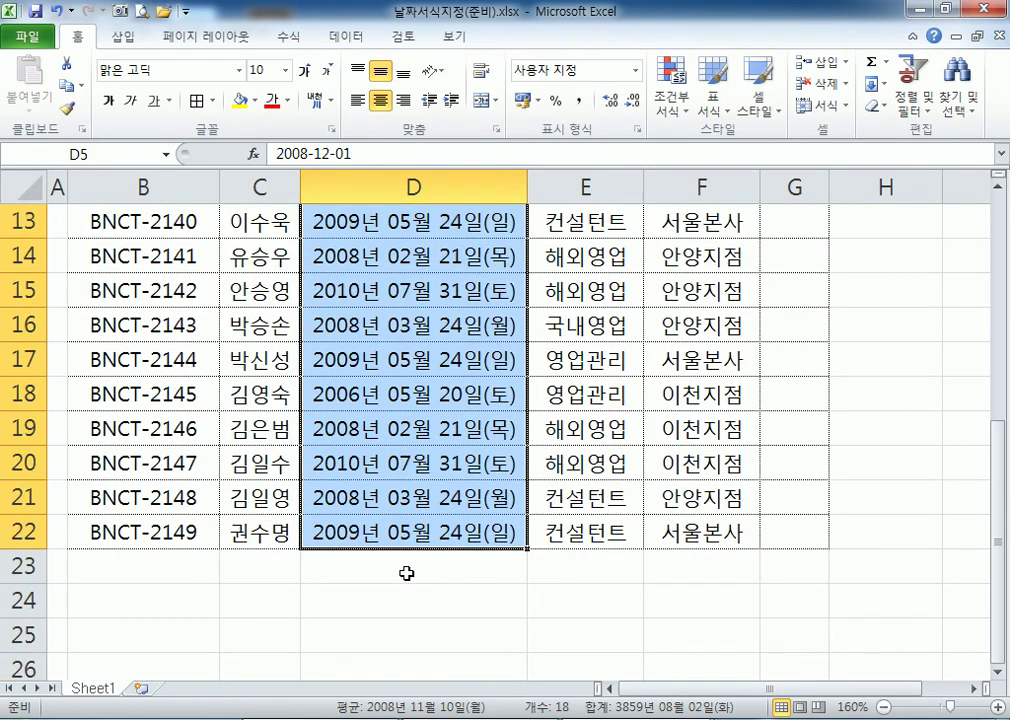
pyautogui.click(340, 325)
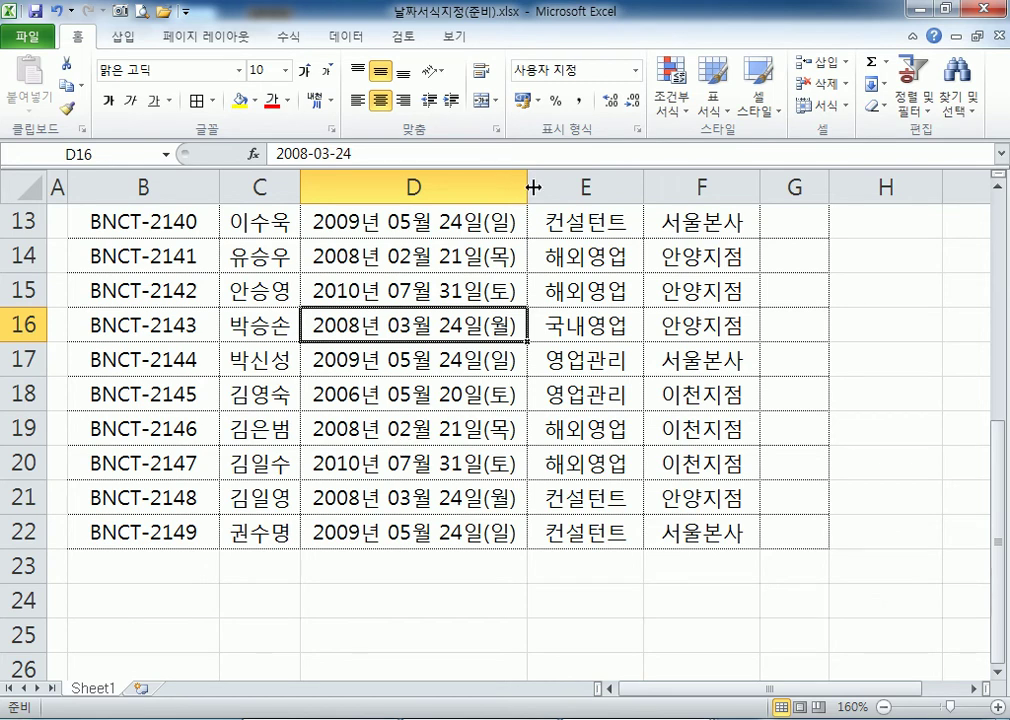
# Try test dates 1950-6-25 and 1919-3-1 in cell D5.
pyautogui.scroll(3, 527, 214)
pyautogui.click(428, 256)
pyautogui.write('1950-6-25')
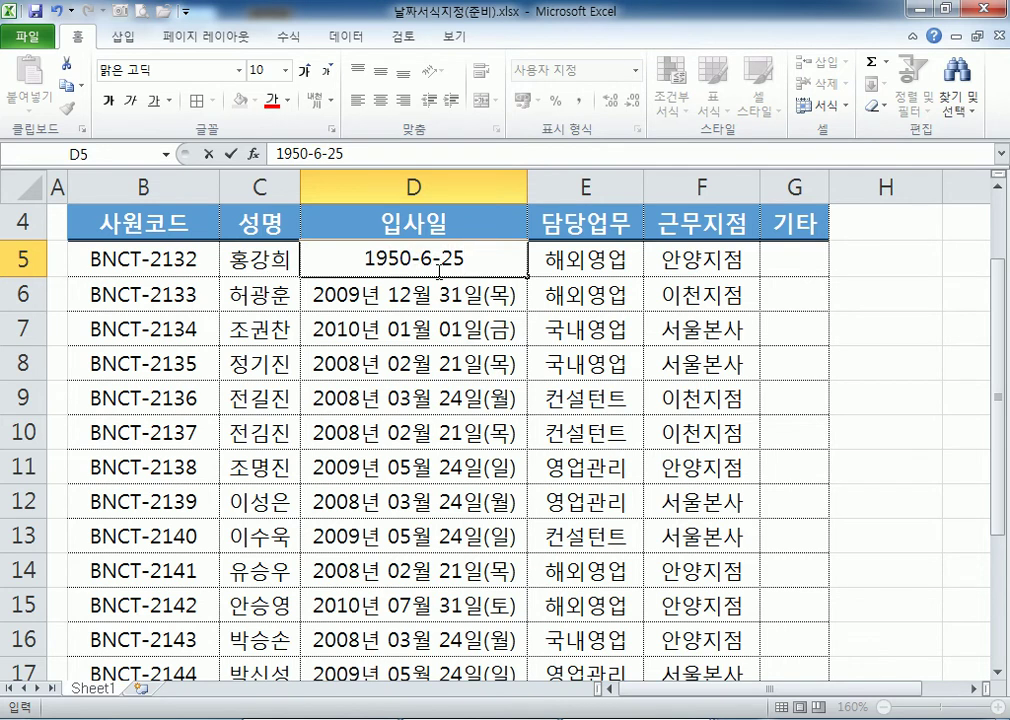
pyautogui.press('Return')
pyautogui.click(408, 264)
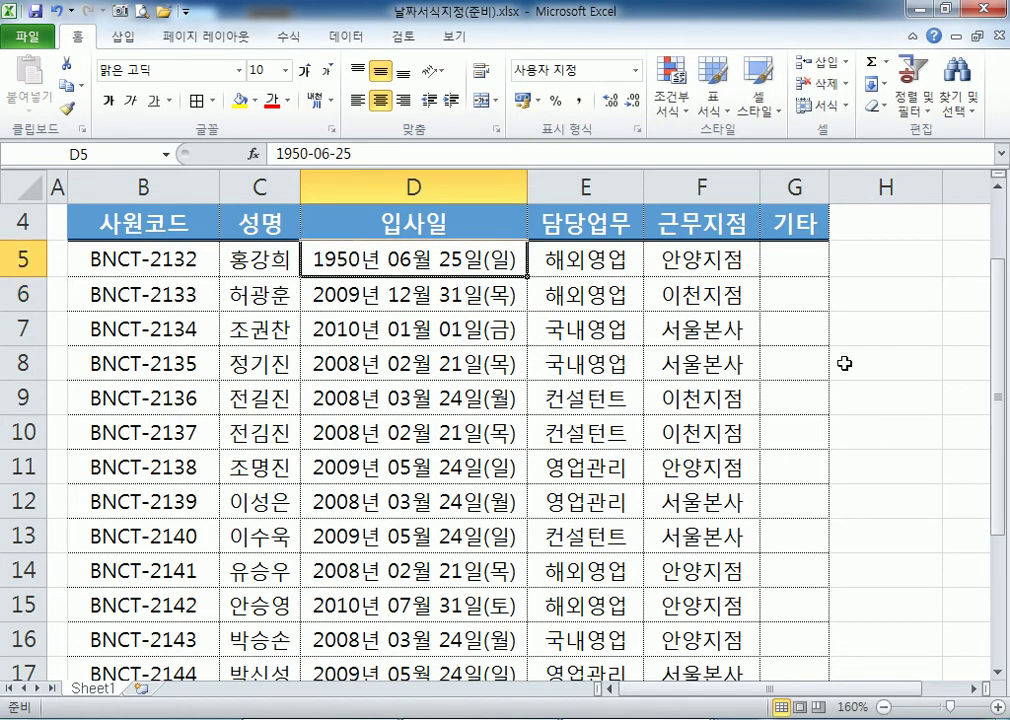
pyautogui.write('1919-31')
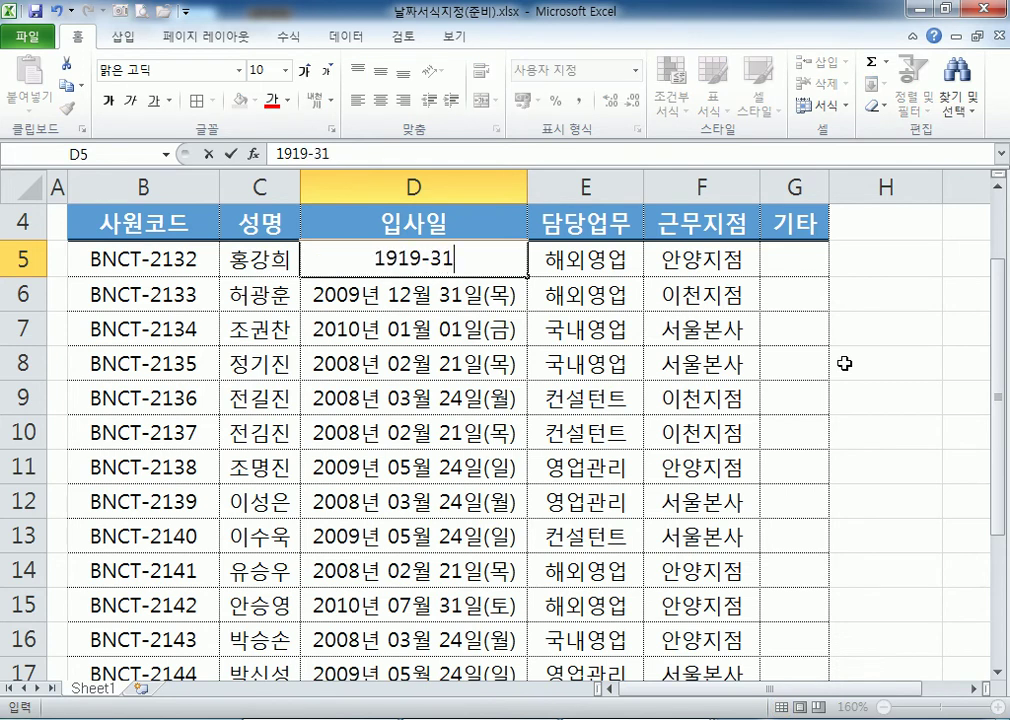
pyautogui.press('BackSpace')
pyautogui.write('-1')
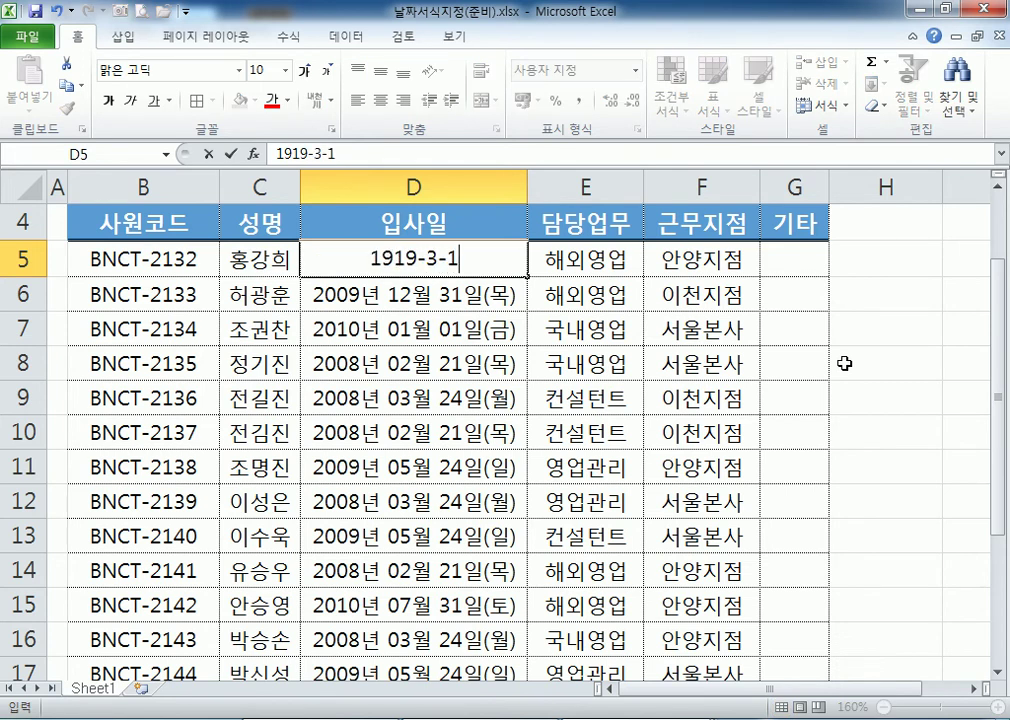
pyautogui.press('Return')
# Enter 2000-01-01 in D5, displayed as 2000년 01월 01일(토).
pyautogui.press('Up')
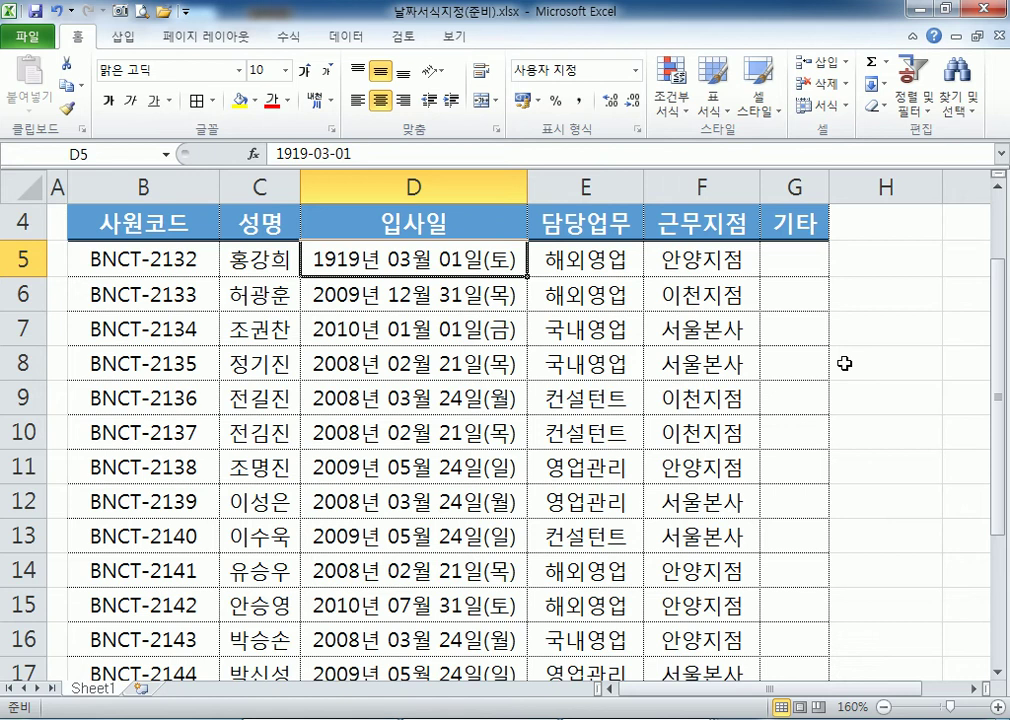
pyautogui.write('2')
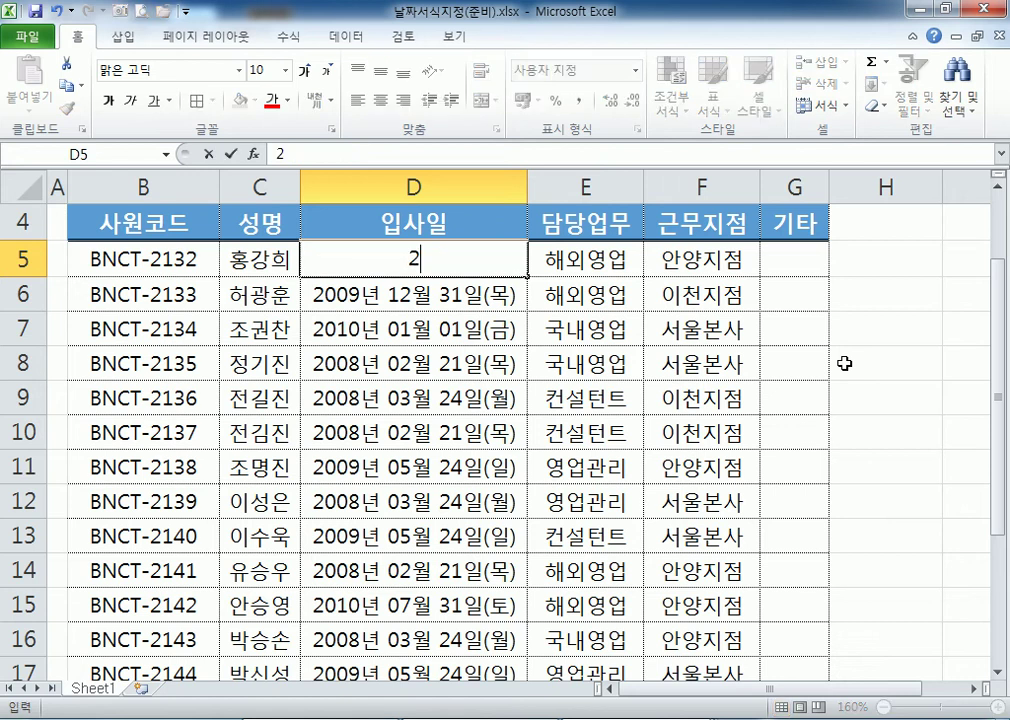
pyautogui.write('000-01-01')
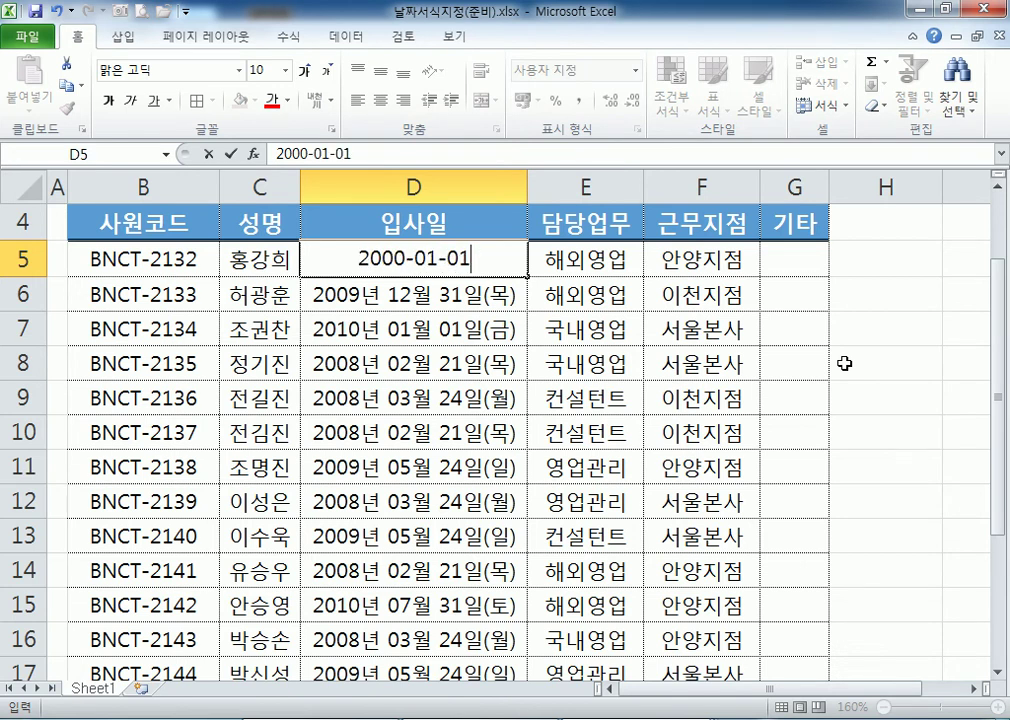
pyautogui.press('Return')
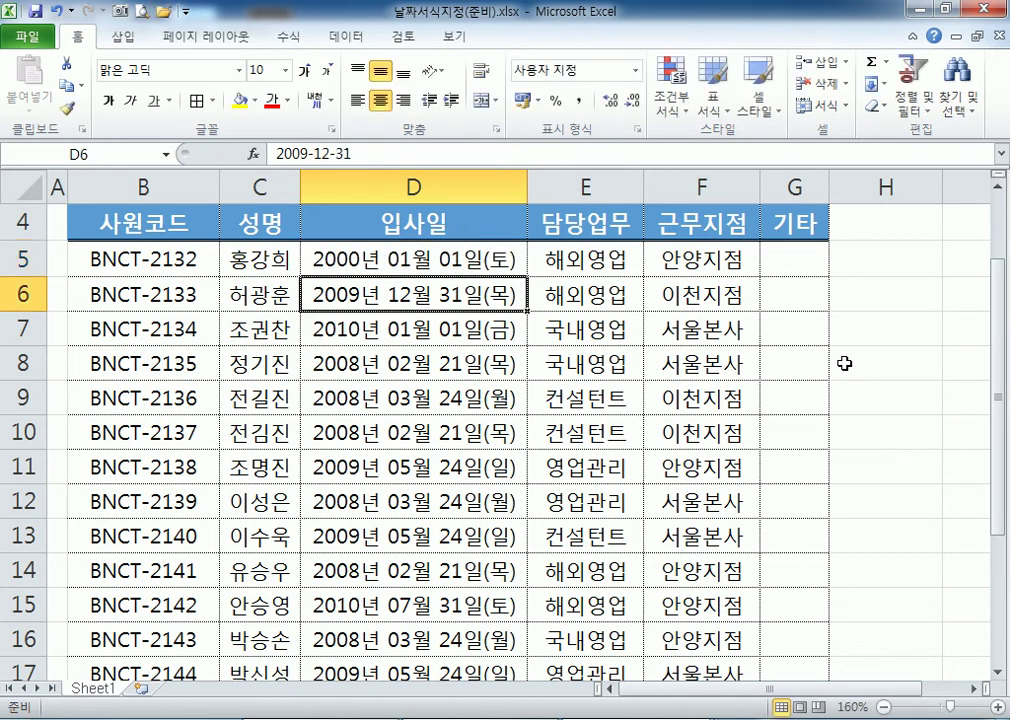
pyautogui.press('Up')
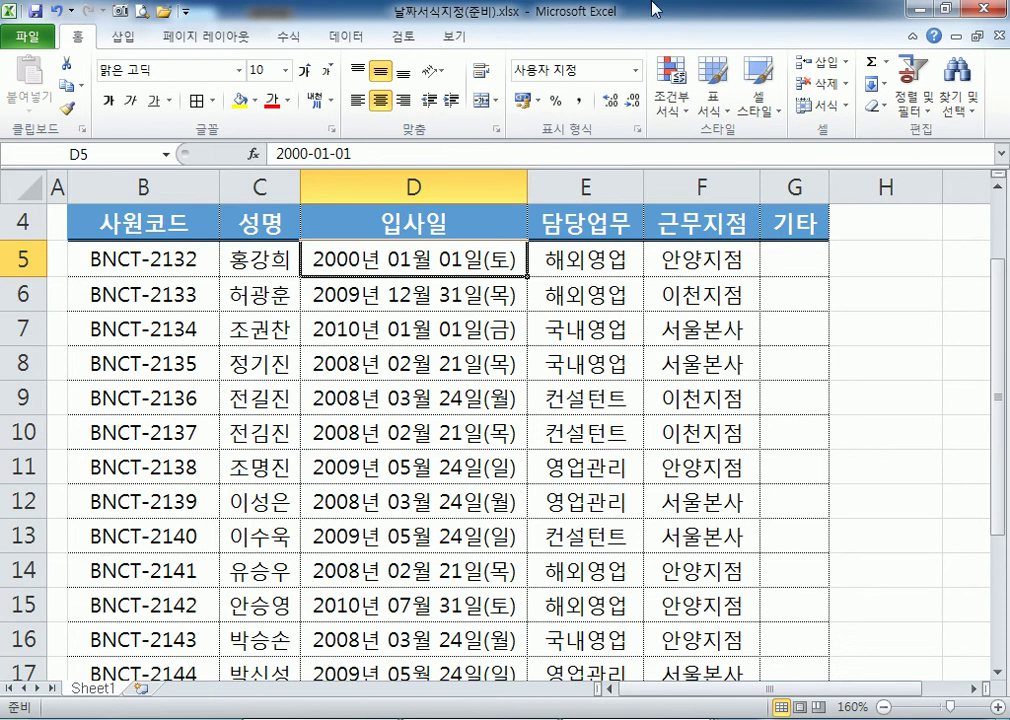
pyautogui.scroll(-9, 421, 352)
# Enter the date 2018-04-11 in cell D32.
pyautogui.click(376, 247)
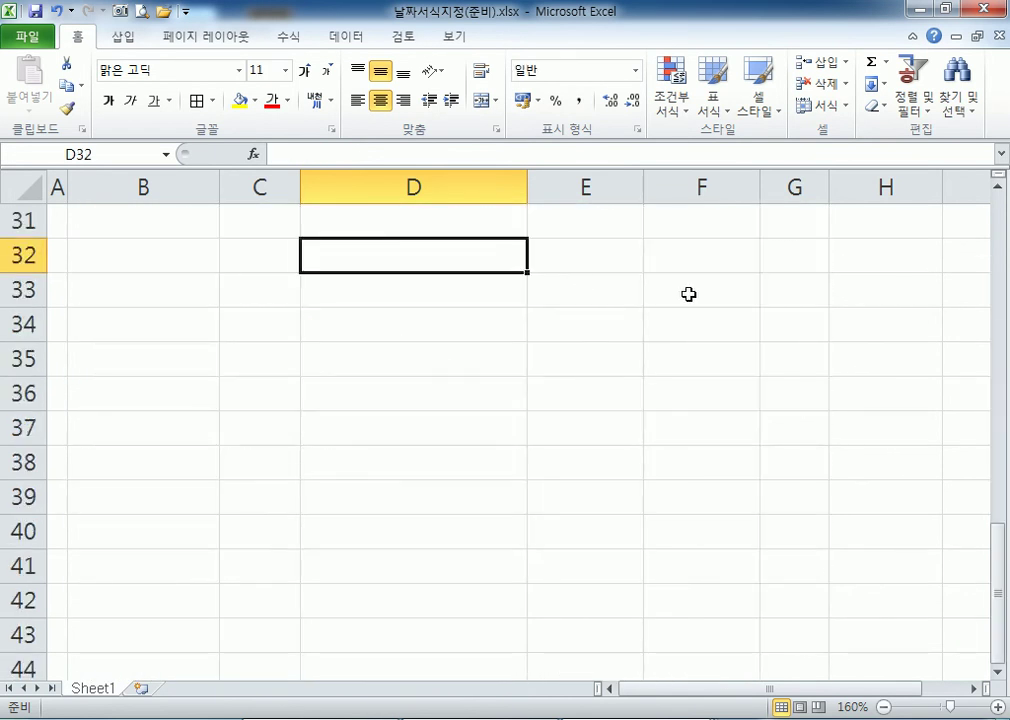
pyautogui.write('201')
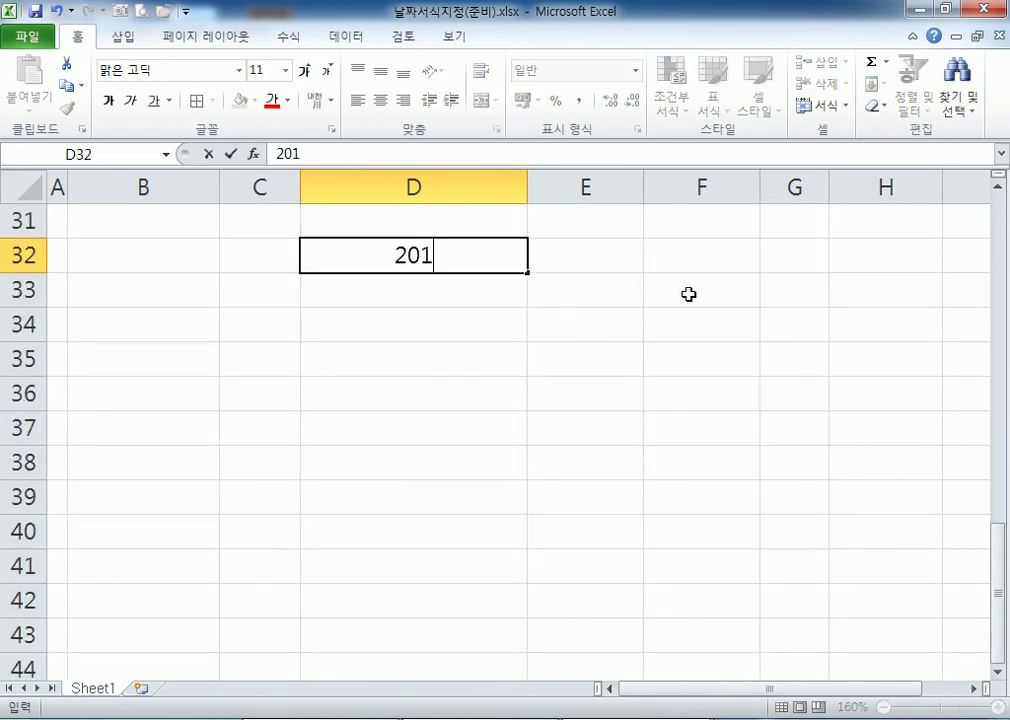
pyautogui.write('8-04-11')
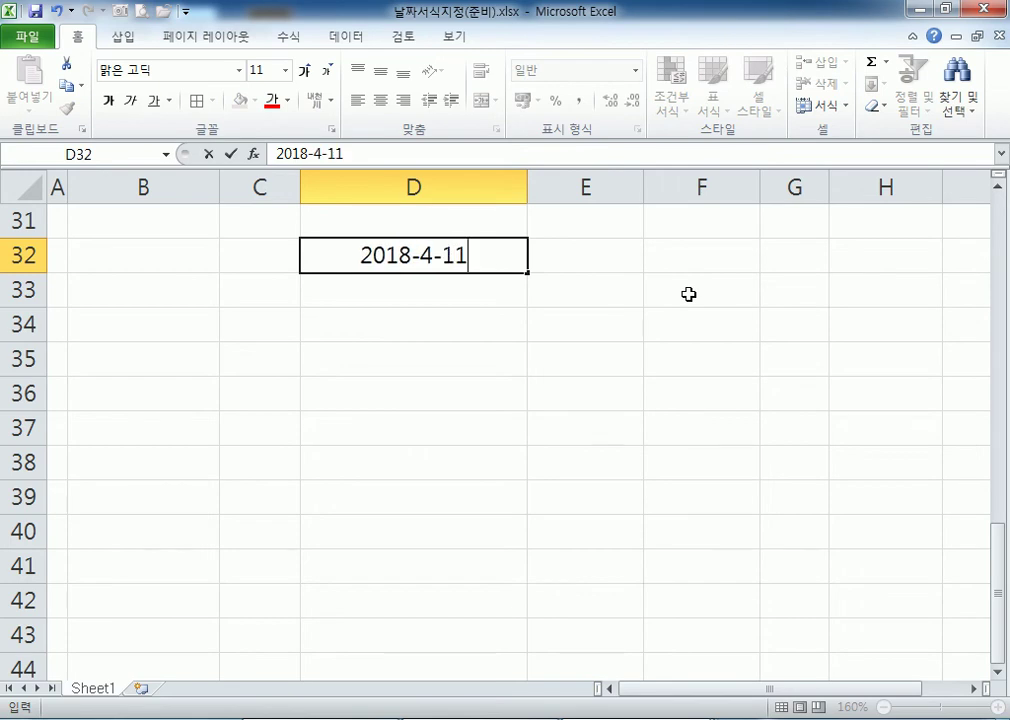
pyautogui.press('Return')
pyautogui.press('Up')
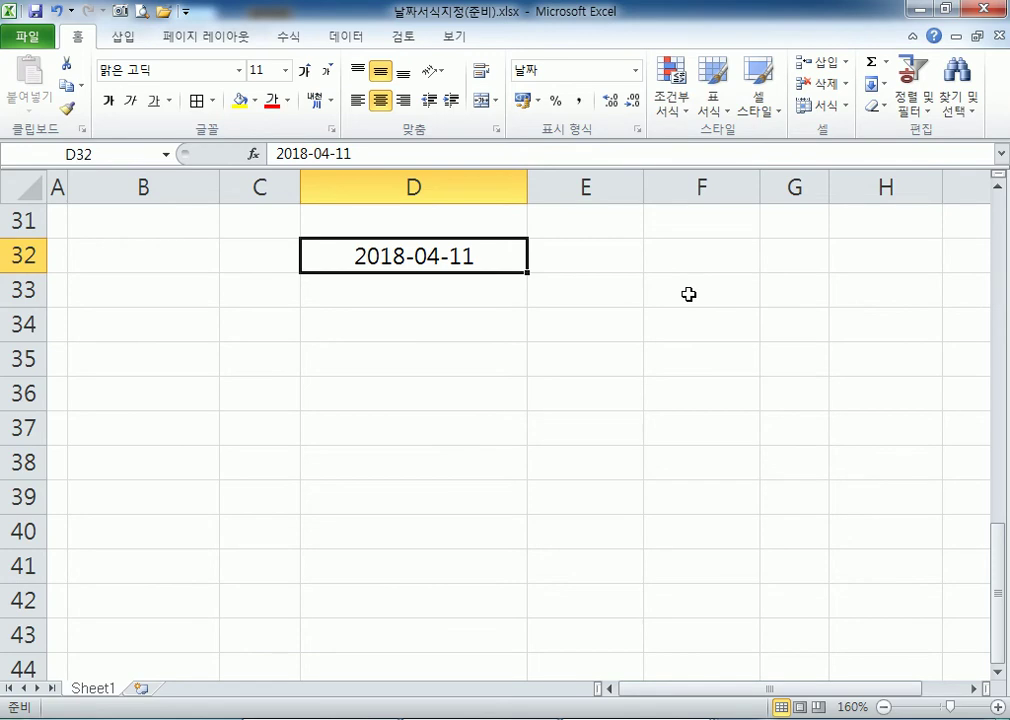
# Give D32 the custom format yyyy-mm-dd(aaa) so it shows 2018-04-11(수).
pyautogui.hotkey('ctrl', '1')
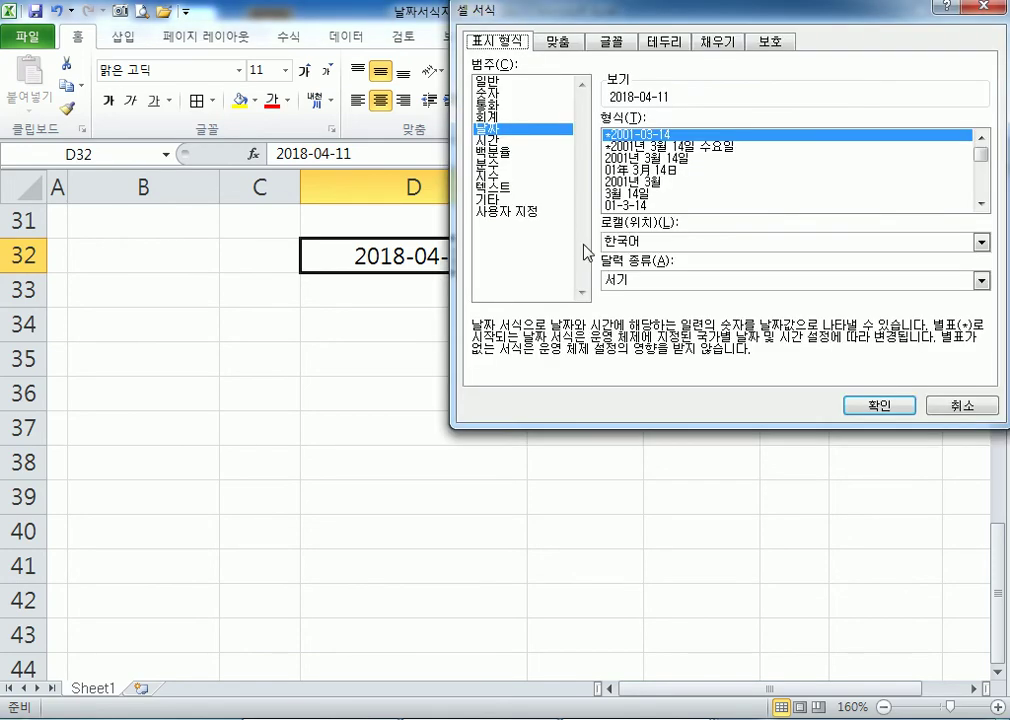
pyautogui.click(522, 212)
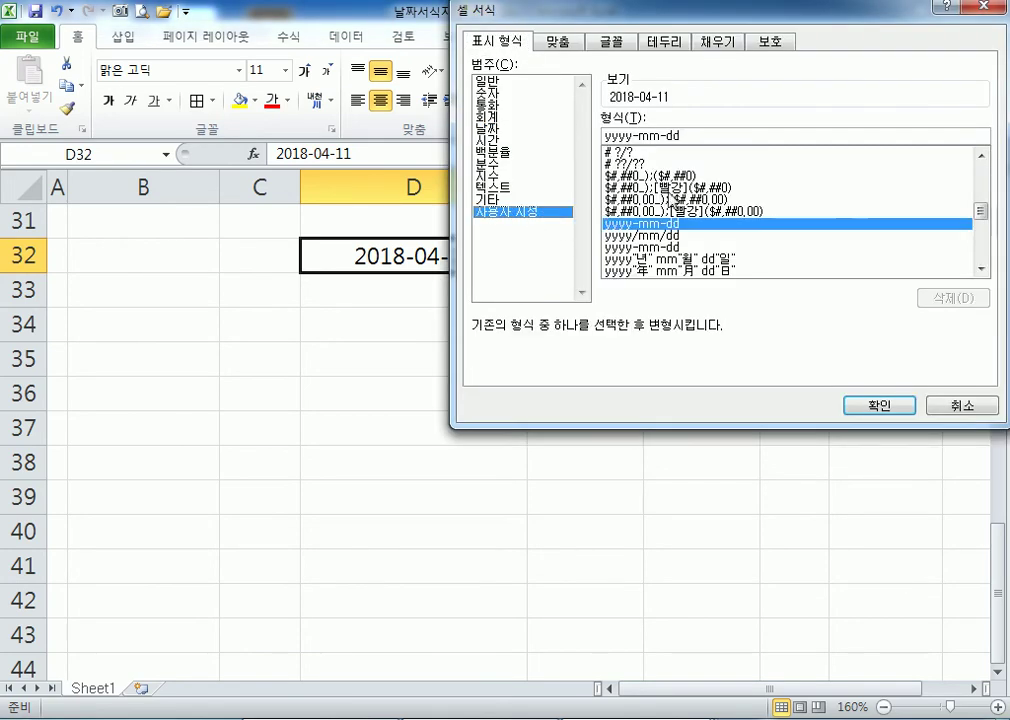
pyautogui.write('(')
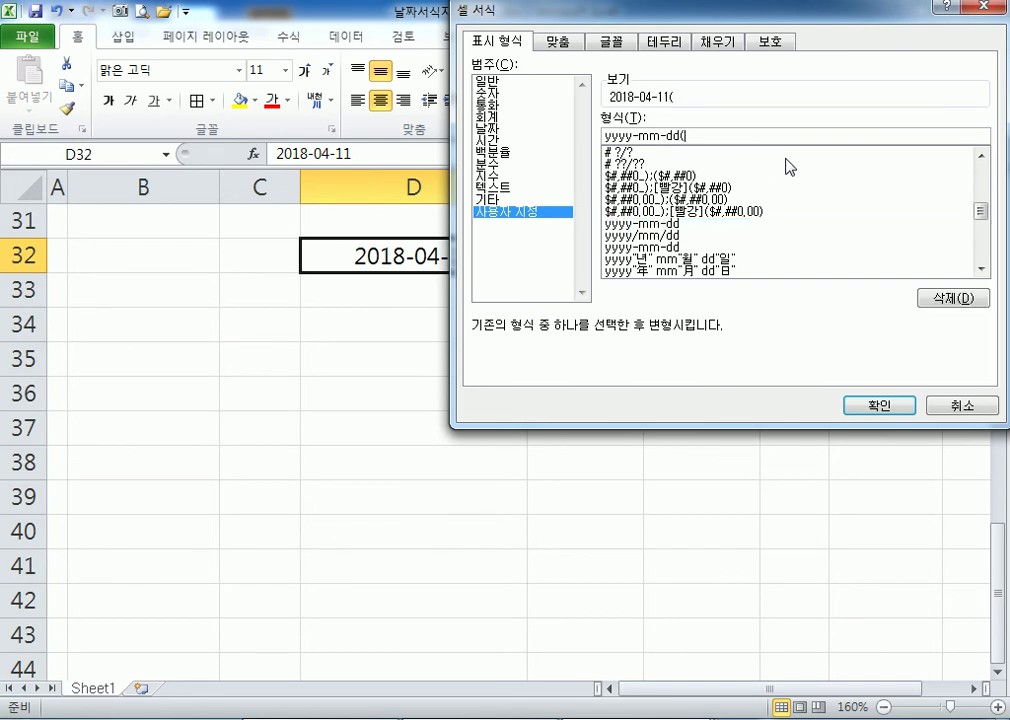
pyautogui.write('aaa)')
pyautogui.press('Return')
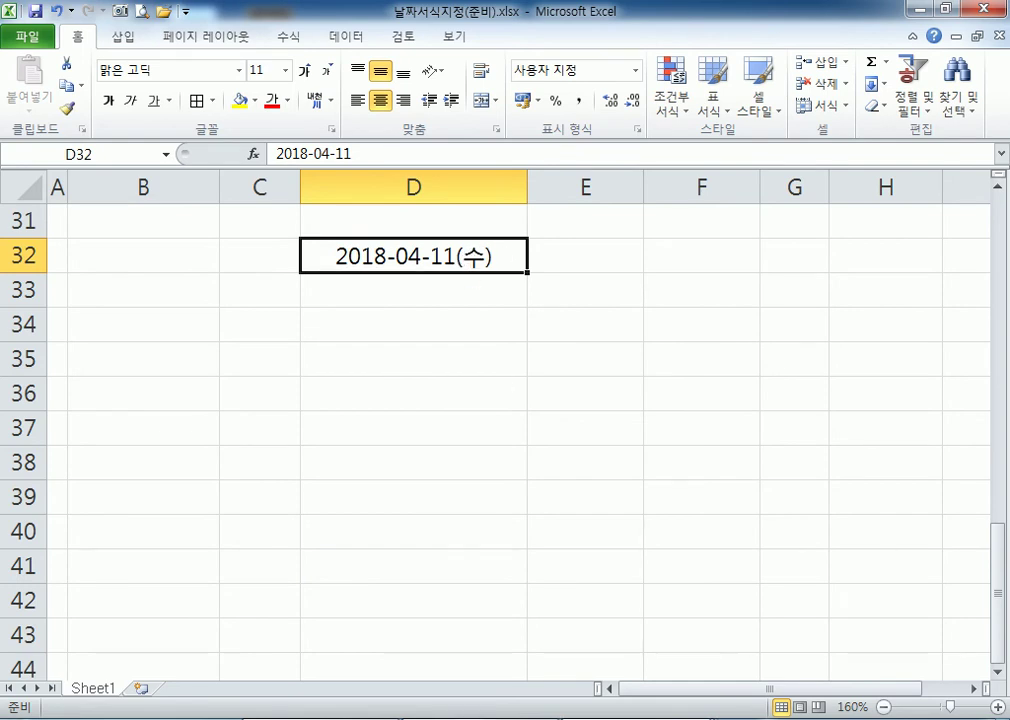
pyautogui.hotkey('alt', 'Tab')
# Review the Notepad date examples, add a blank line, and list the open Excel workbooks.
pyautogui.scroll(-2, 214, 563)
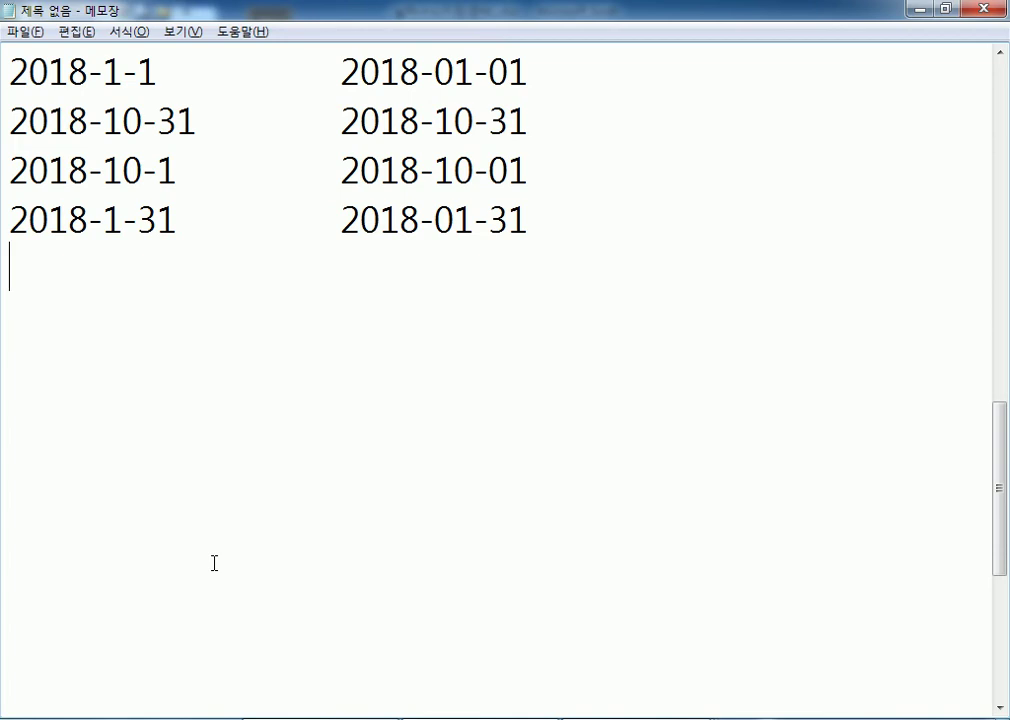
pyautogui.press('Return')
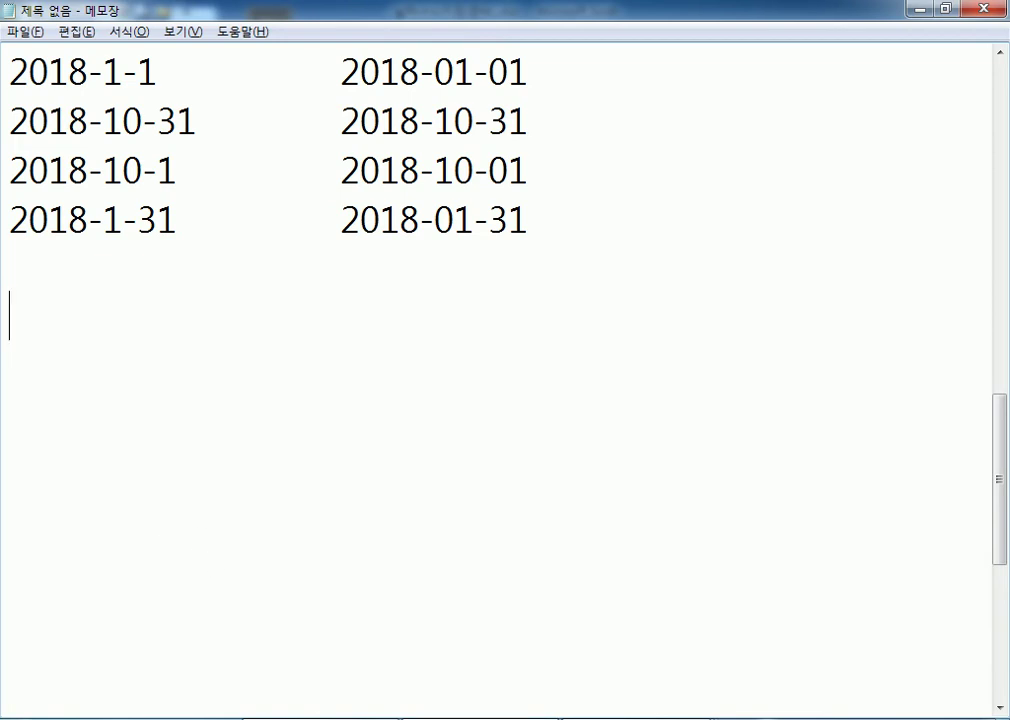
pyautogui.click(682, 705)
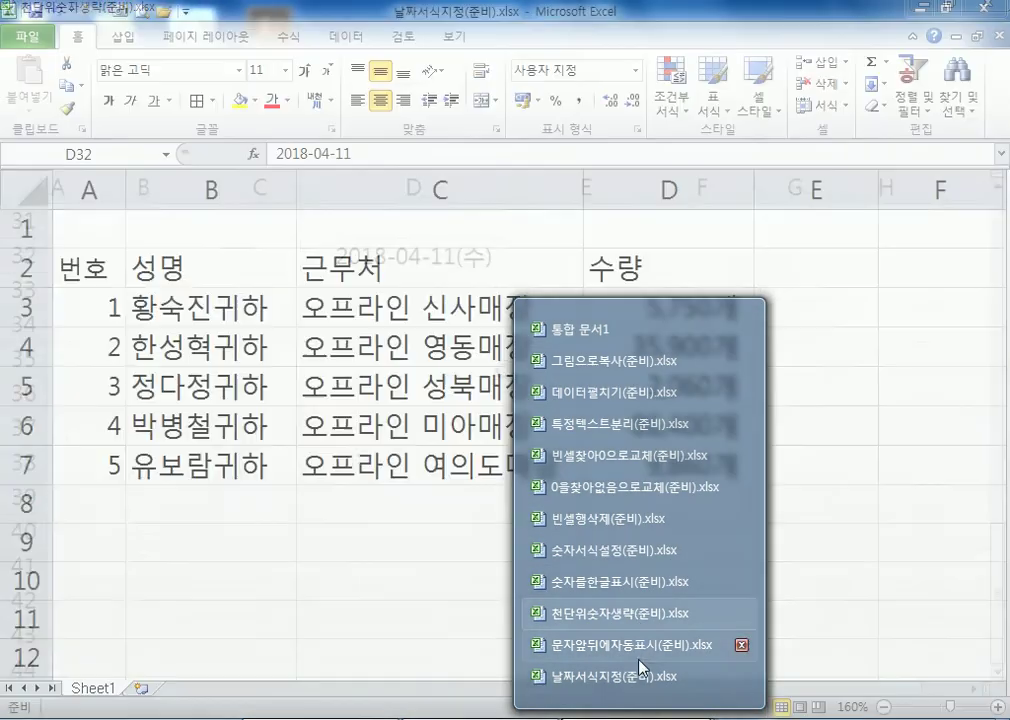
# Bring the 날짜서식지정(준비).xlsx workbook back to the front.
pyautogui.click(639, 676)
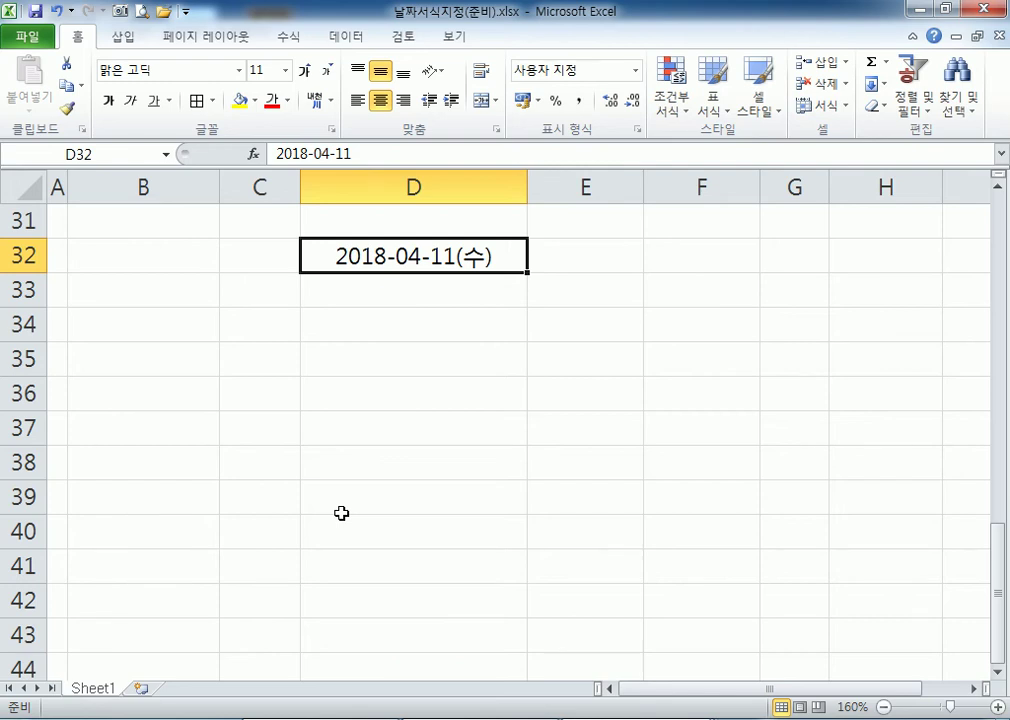
# Change D32's month code to mmmm for the full English month name.
pyautogui.hotkey('ctrl', '1')
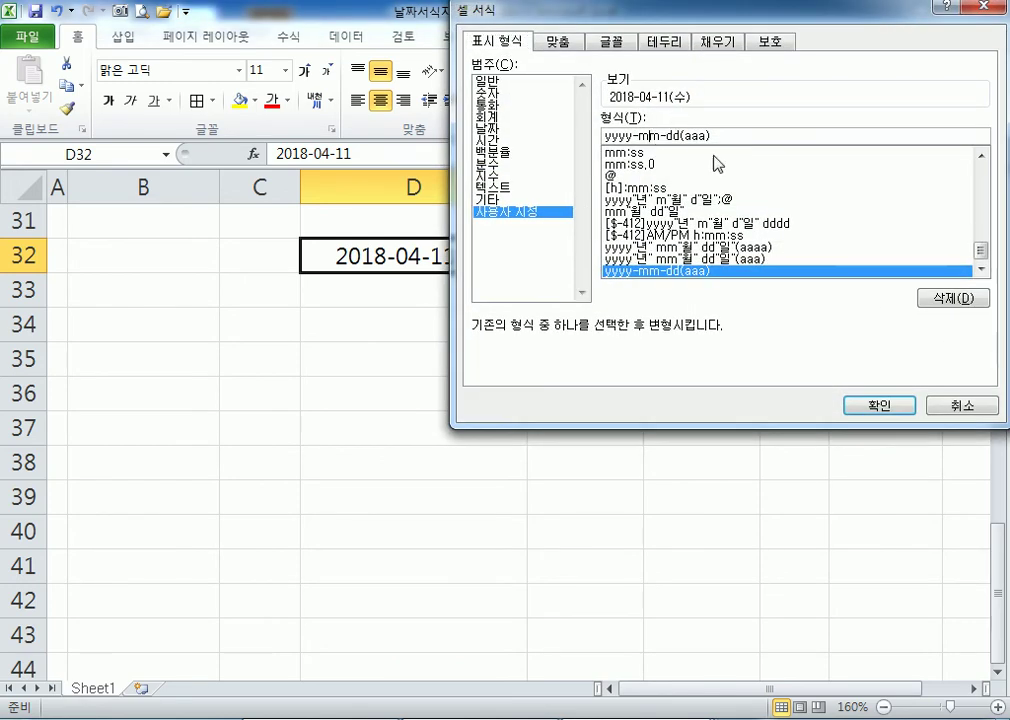
pyautogui.write('m')
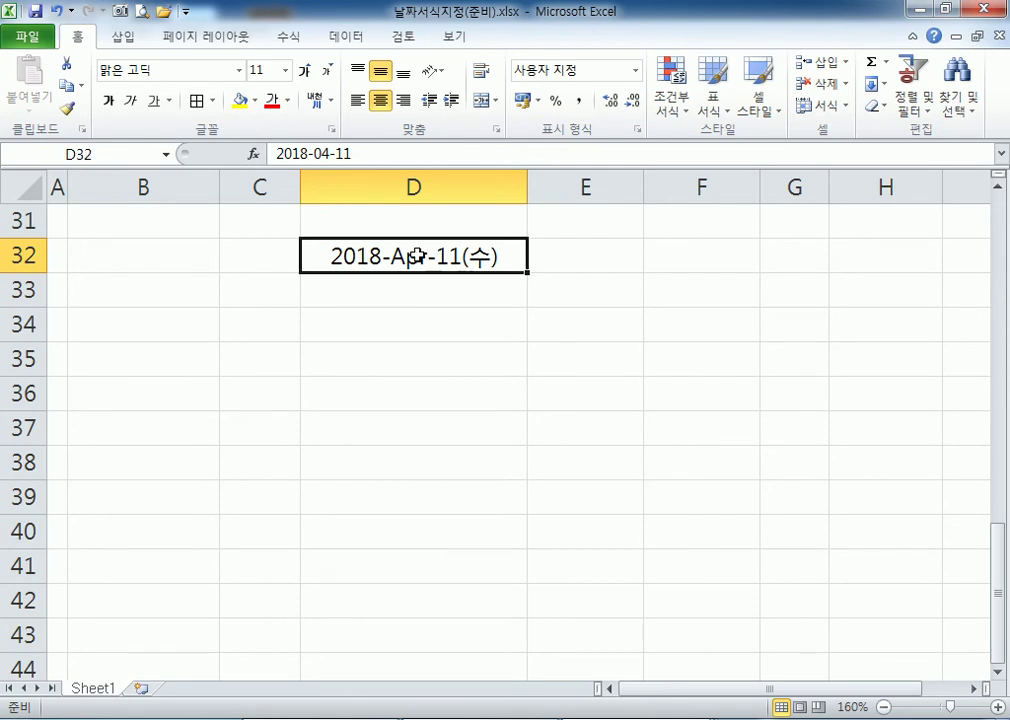
pyautogui.hotkey('ctrl', '1')
pyautogui.write('mmmm-dd(aaa')
pyautogui.press('Return')
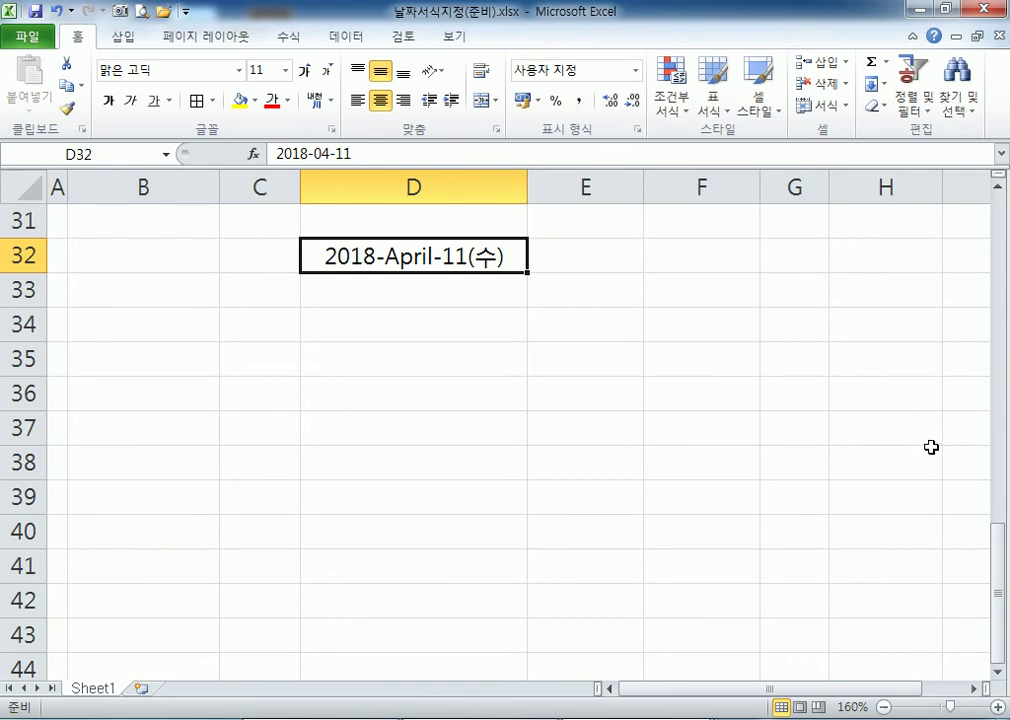
# Enter 2017-9-5 in D32, then correct the month to get 2017-06-05.
pyautogui.write('2017-9-5')
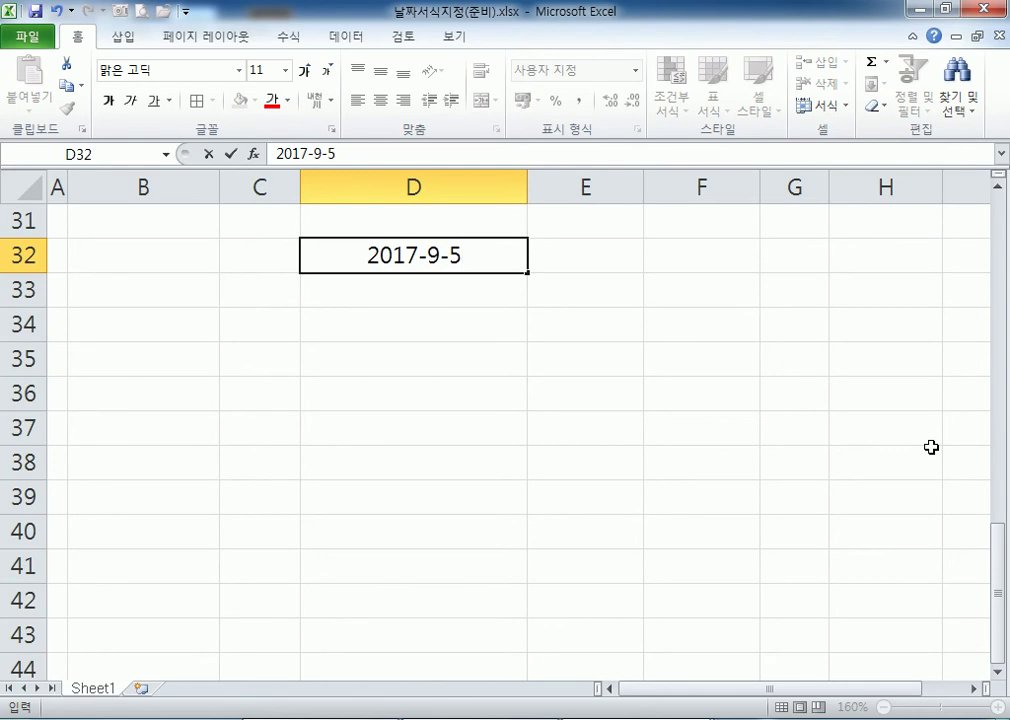
pyautogui.press('Return')
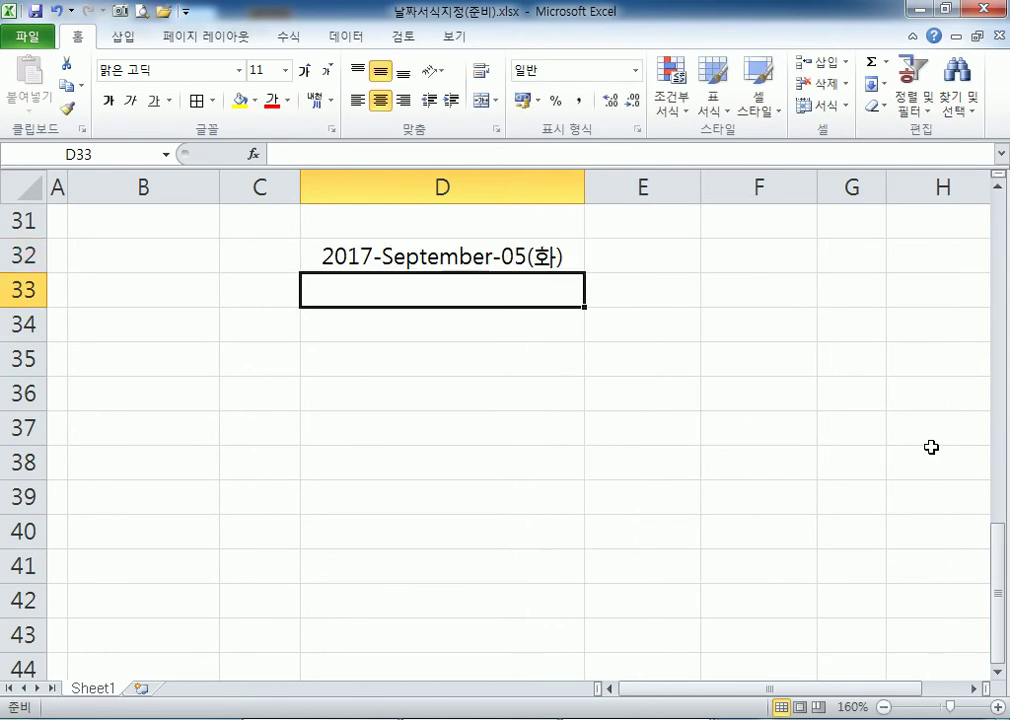
pyautogui.click(446, 258)
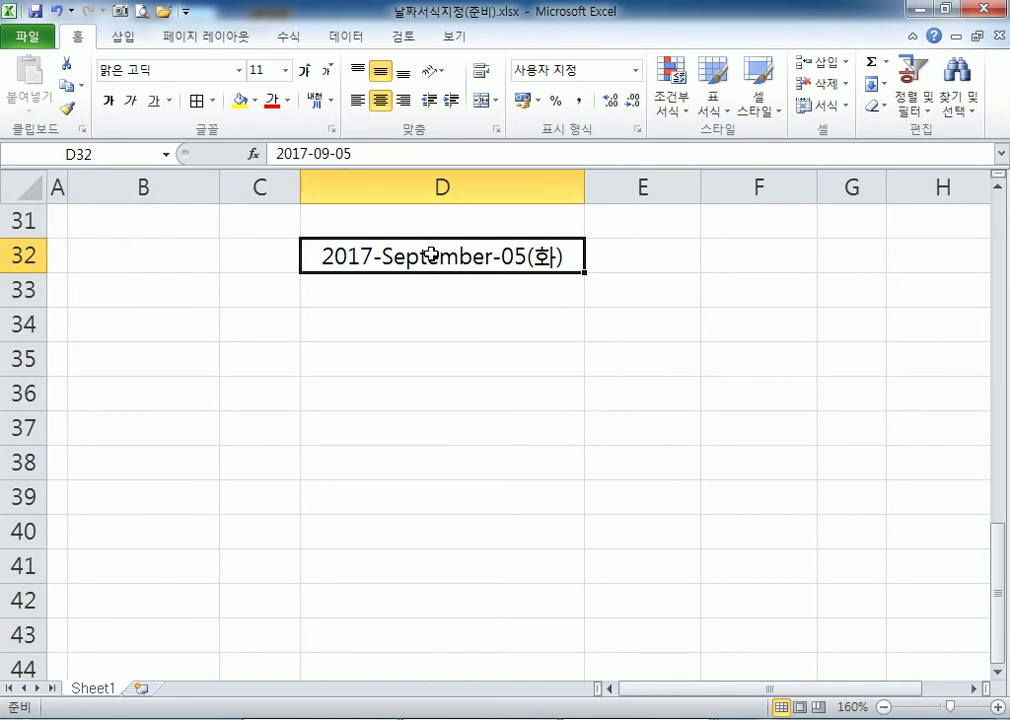
pyautogui.doubleClick(452, 255)
pyautogui.moveTo(456, 256); pyautogui.dragTo(470, 258)
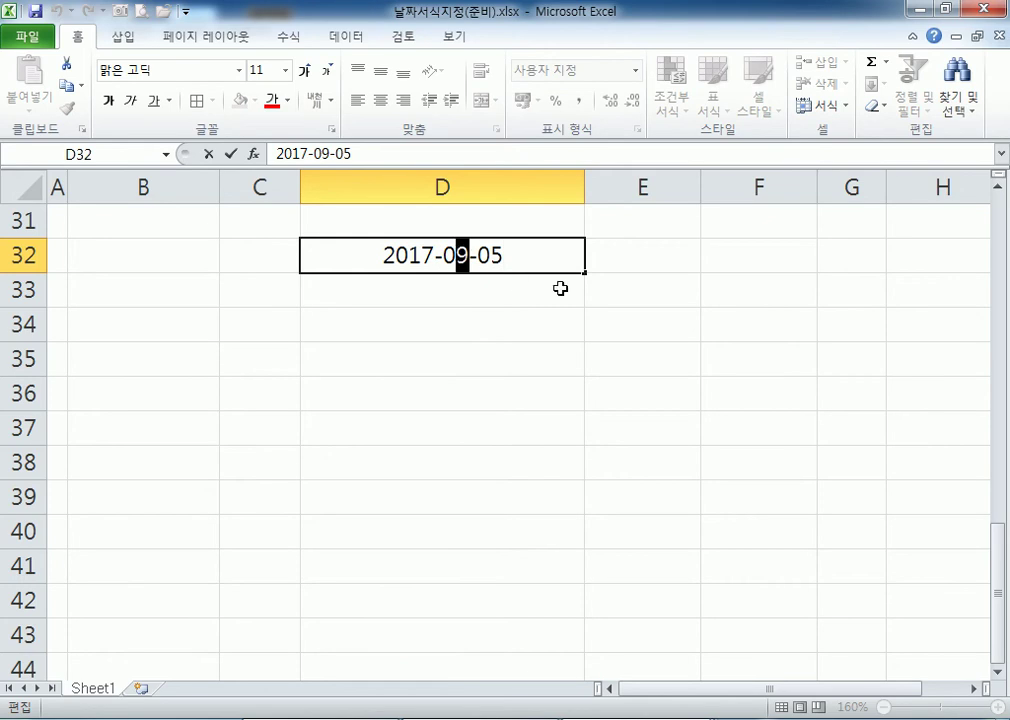
pyautogui.write('5')
pyautogui.press('BackSpace')
pyautogui.write('6')
pyautogui.press('Return')
pyautogui.press('Up')
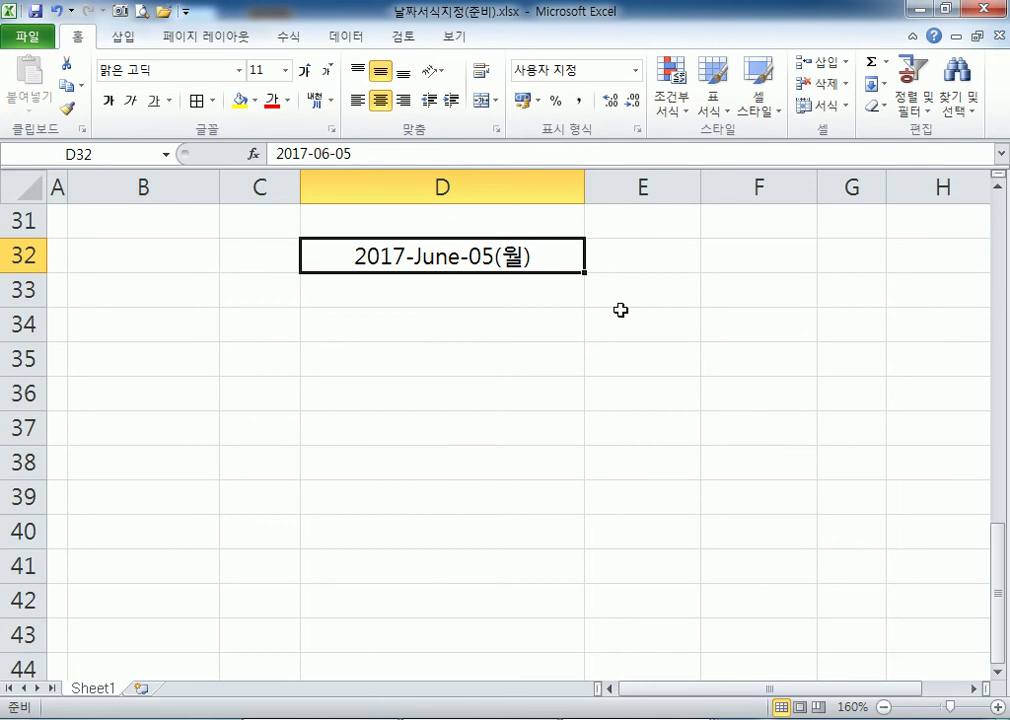
pyautogui.hotkey('ctrl', '1')
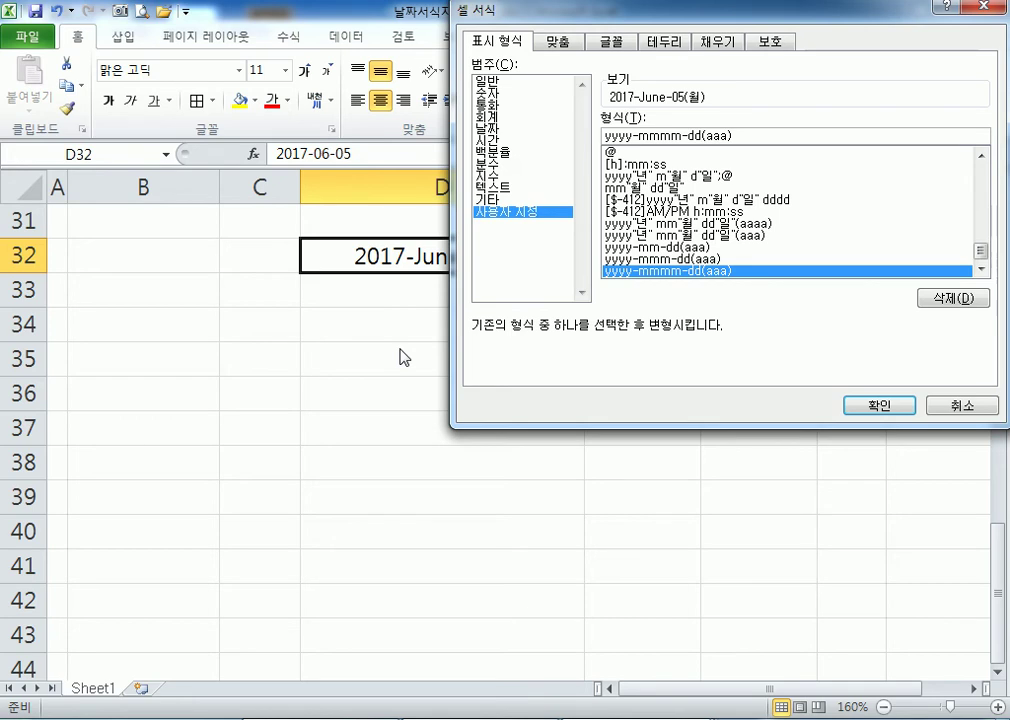
# Replace aaa with dddd so D32 reads 2017-June-05(Monday).
pyautogui.doubleClick(716, 136)
pyautogui.write('dddd')
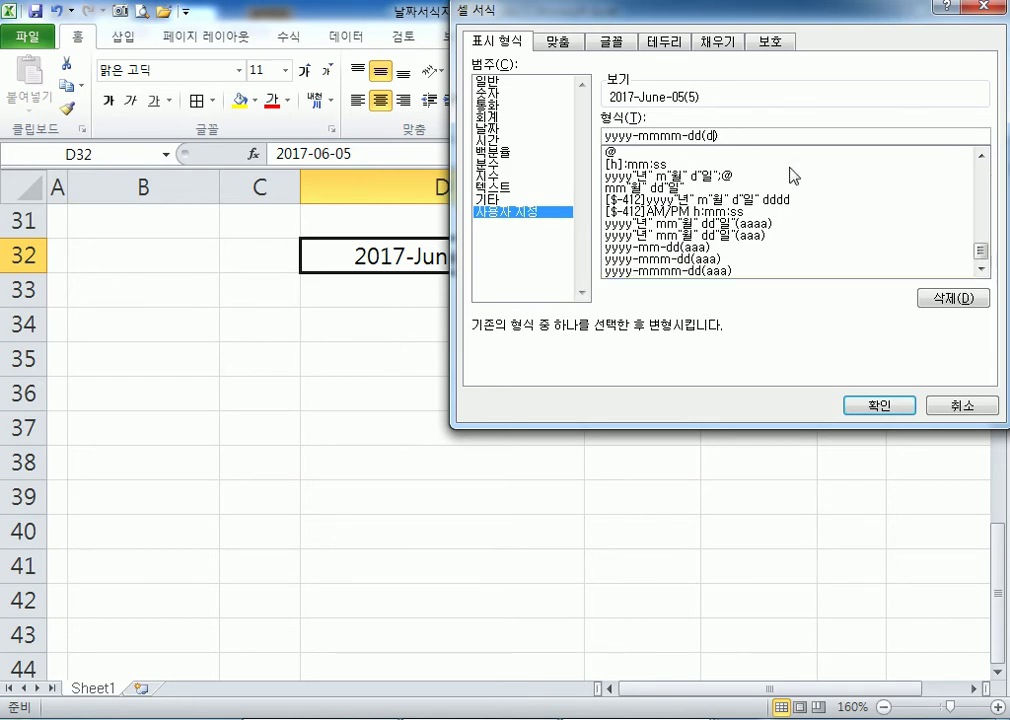
pyautogui.press('Return')
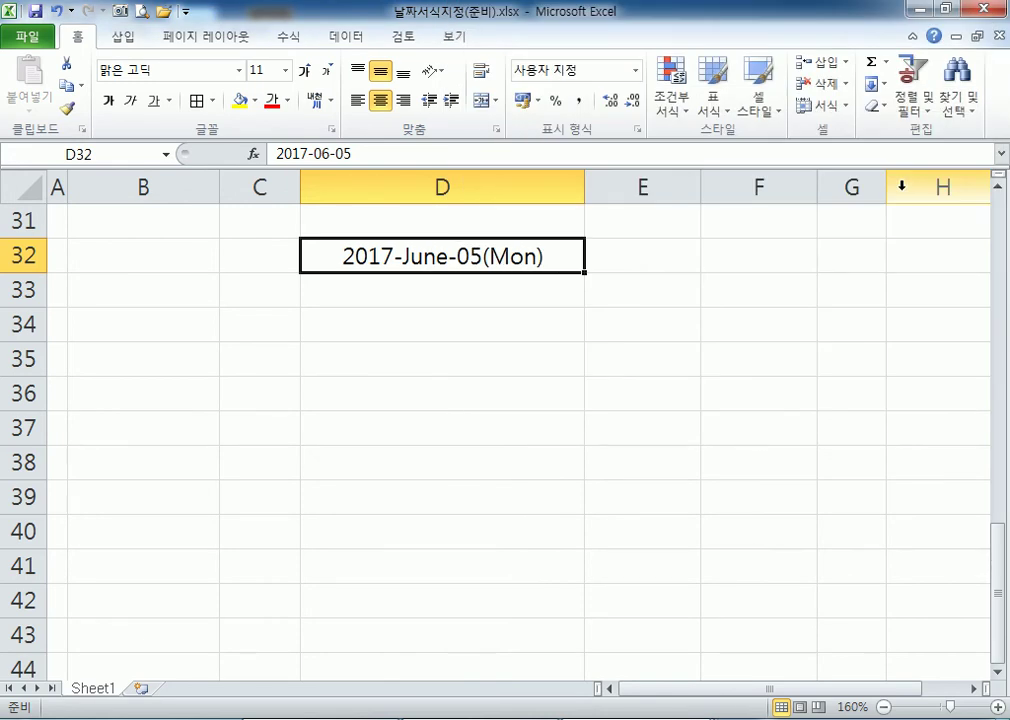
pyautogui.hotkey('ctrl', '1')
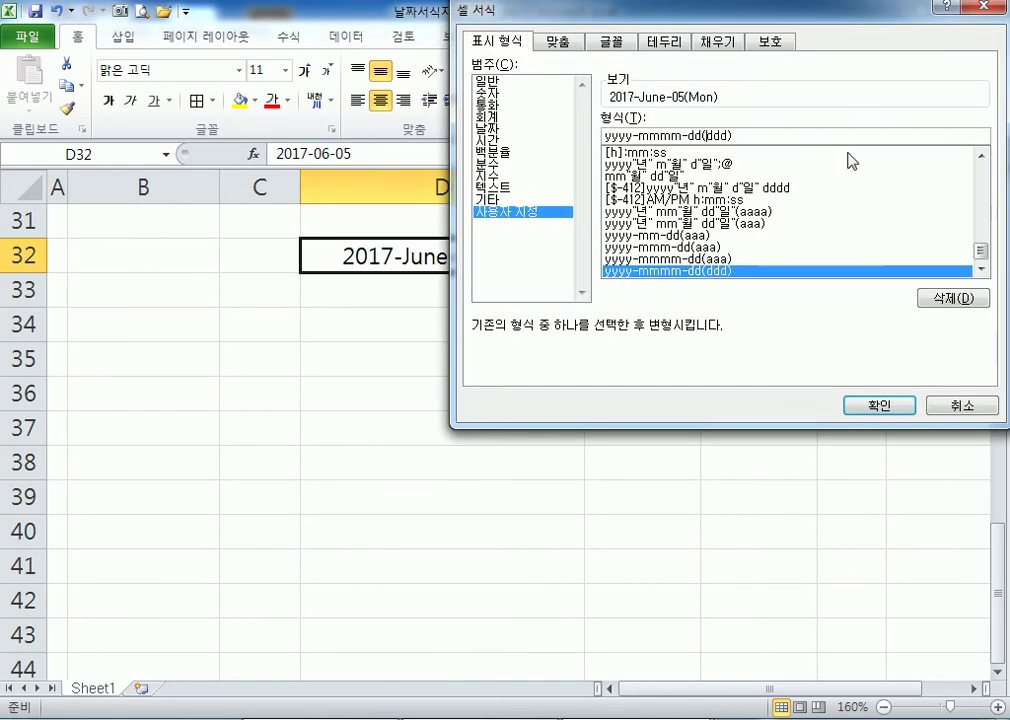
pyautogui.write('d')
pyautogui.moveTo(606, 22); pyautogui.dragTo(699, 22)
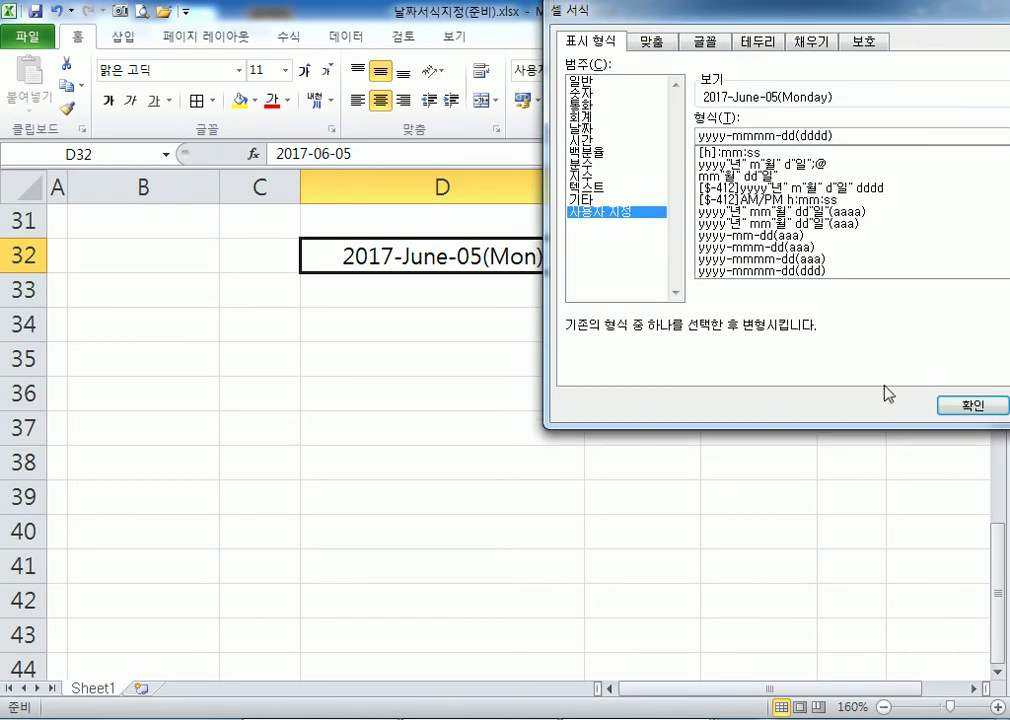
pyautogui.click(940, 407)
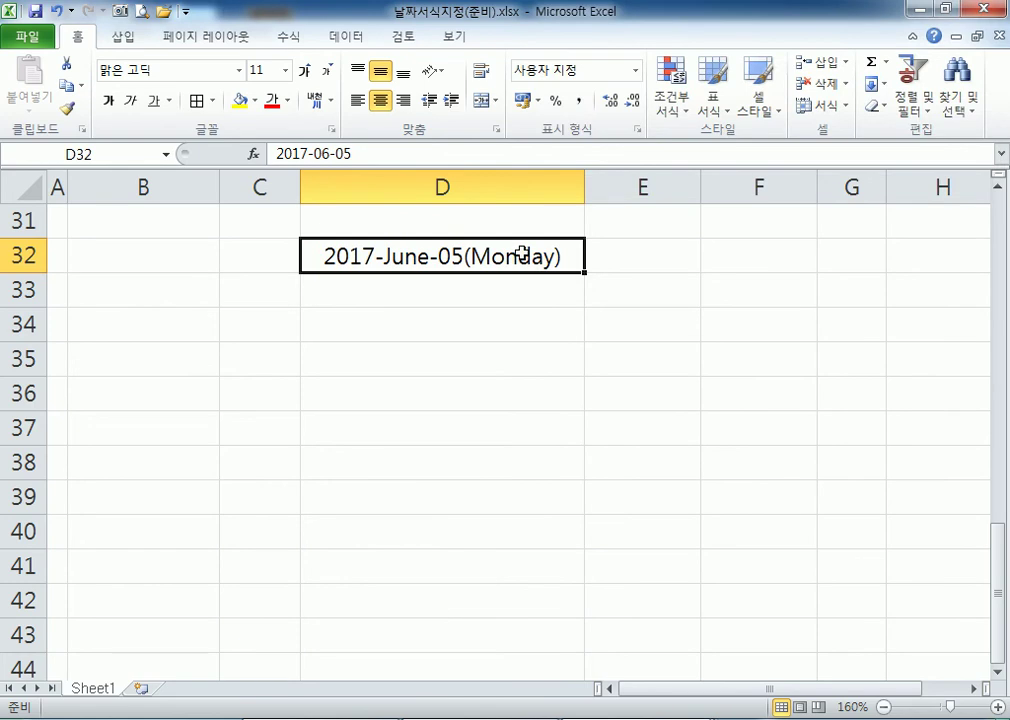
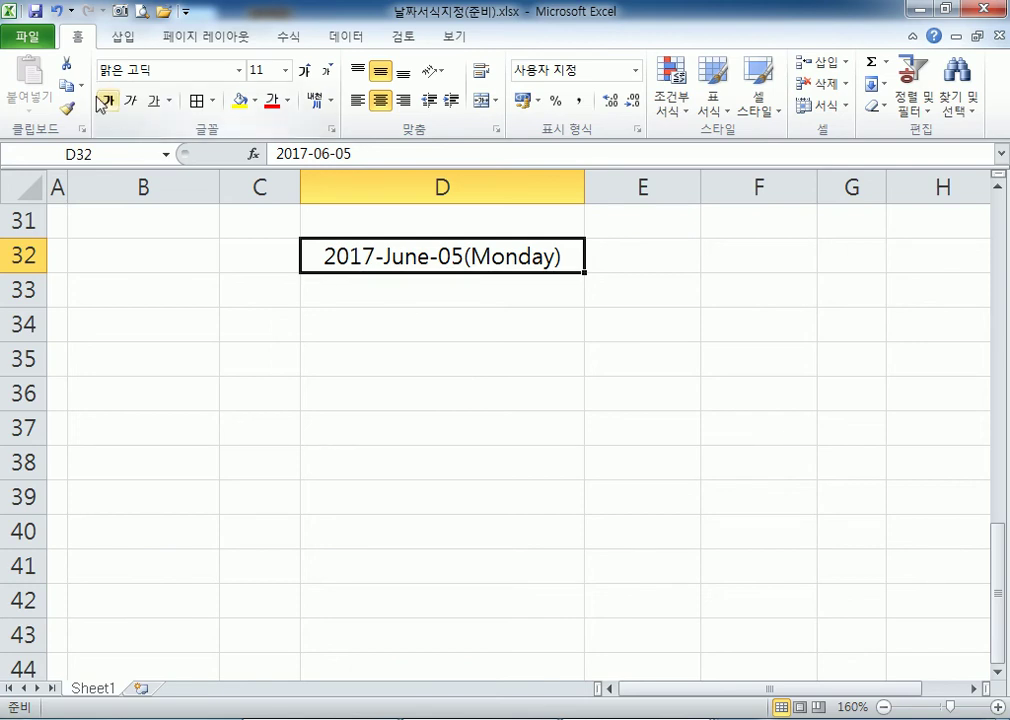
# Open the 누적근무시간(준비).xlsx workbook from disk.
pyautogui.click(163, 10)
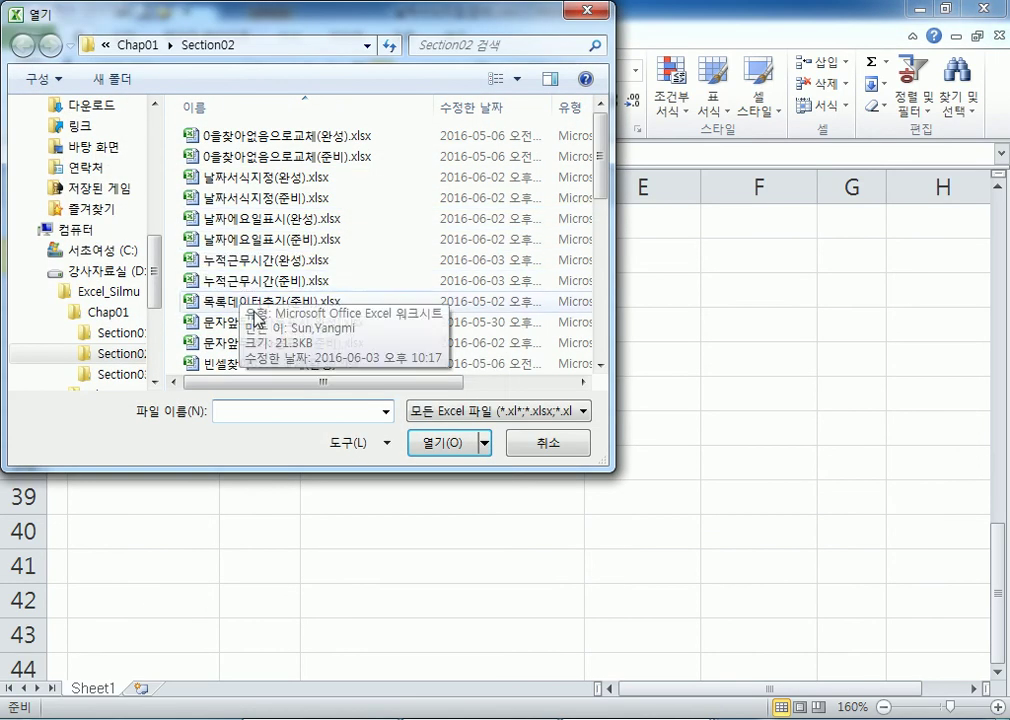
pyautogui.doubleClick(263, 281)
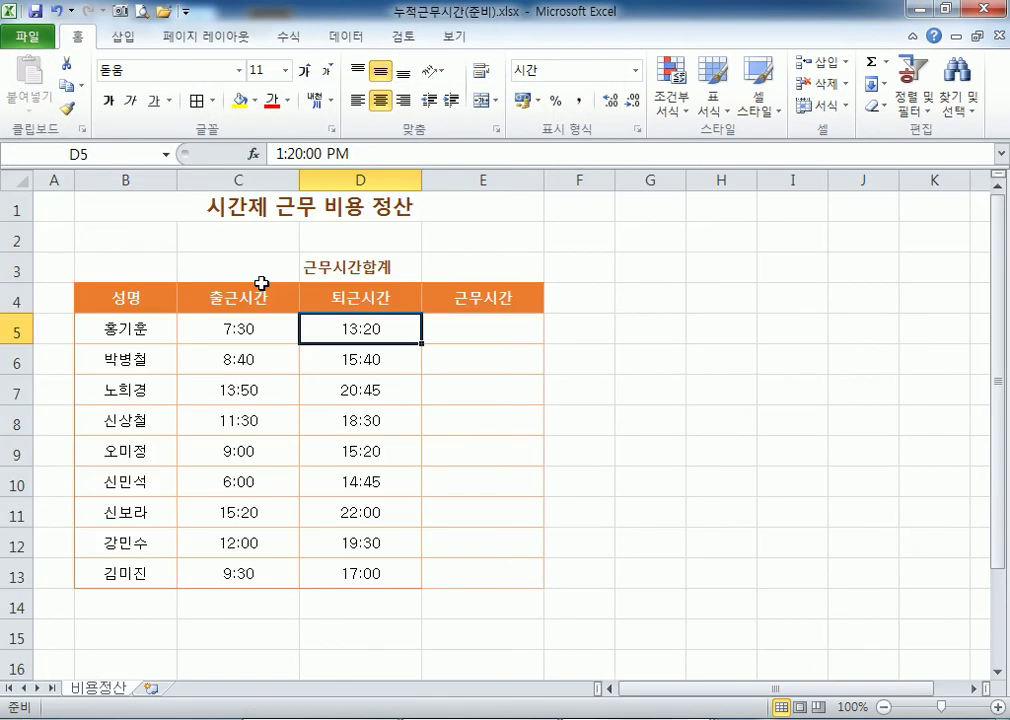
pyautogui.click(496, 334)
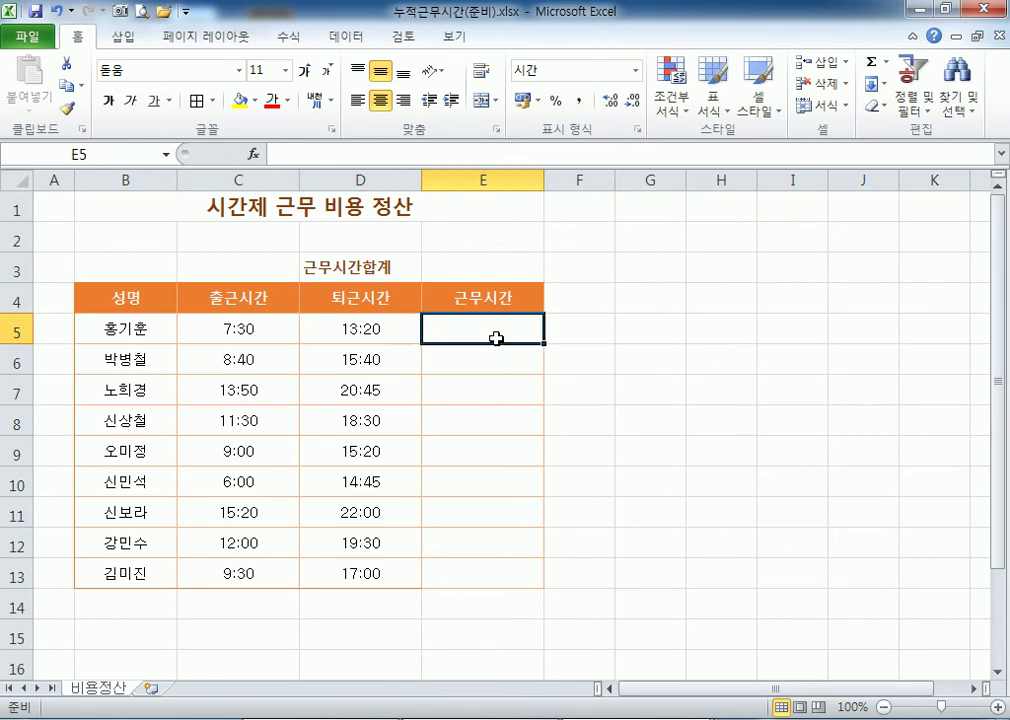
pyautogui.scroll(1, 420, 452)
pyautogui.scroll(1, 420, 452)
pyautogui.scroll(-1, 417, 386)
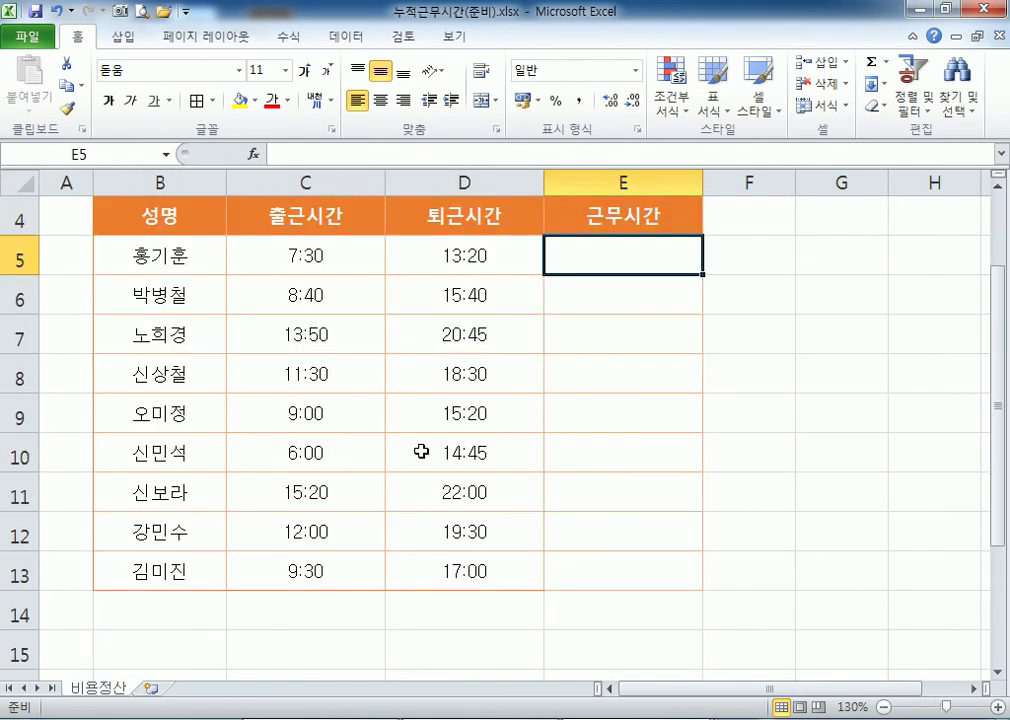
pyautogui.scroll(1, 421, 452)
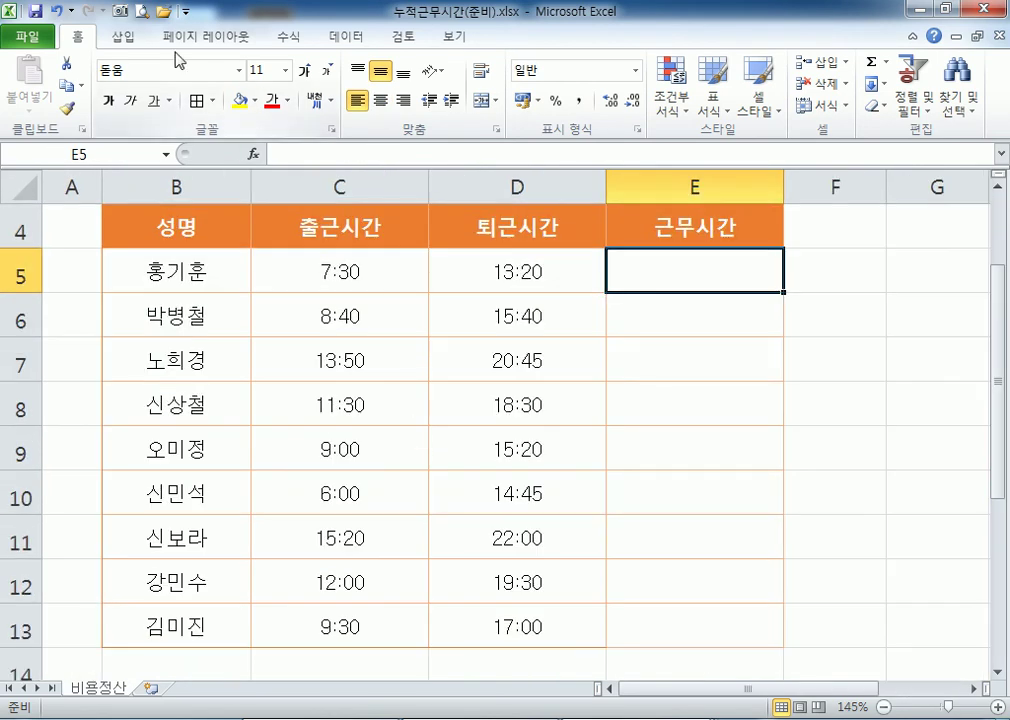
# Narrow column A to width 1.50 and select cell E5.
pyautogui.moveTo(103, 181); pyautogui.dragTo(68, 180)
pyautogui.scroll(1, 279, 291)
pyautogui.scroll(1, 279, 291)
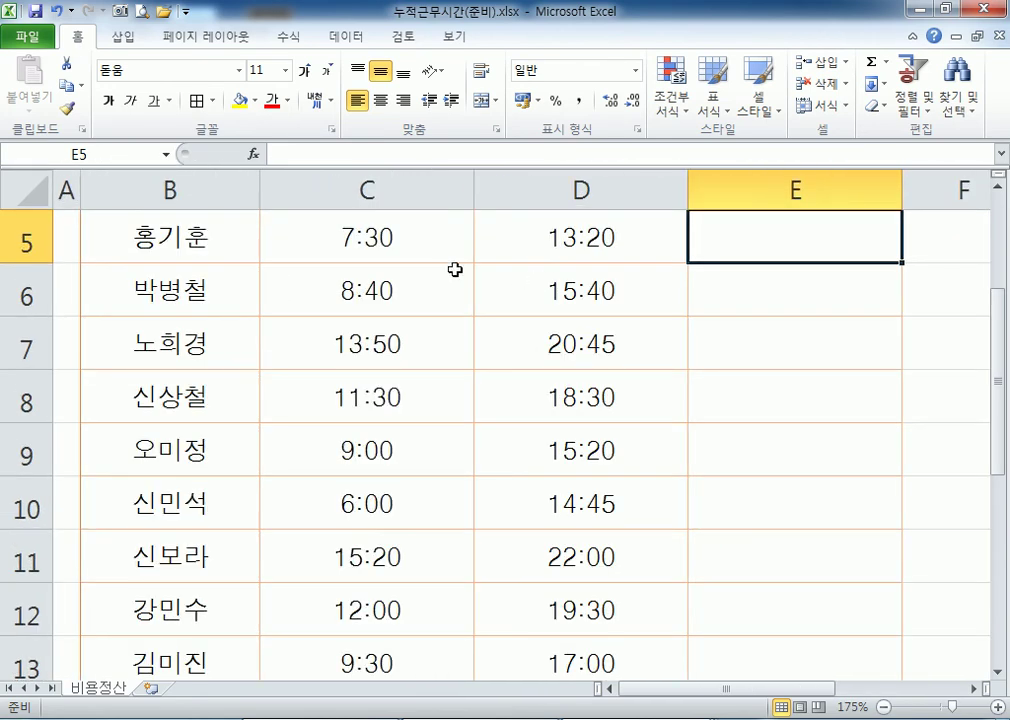
pyautogui.click(410, 241)
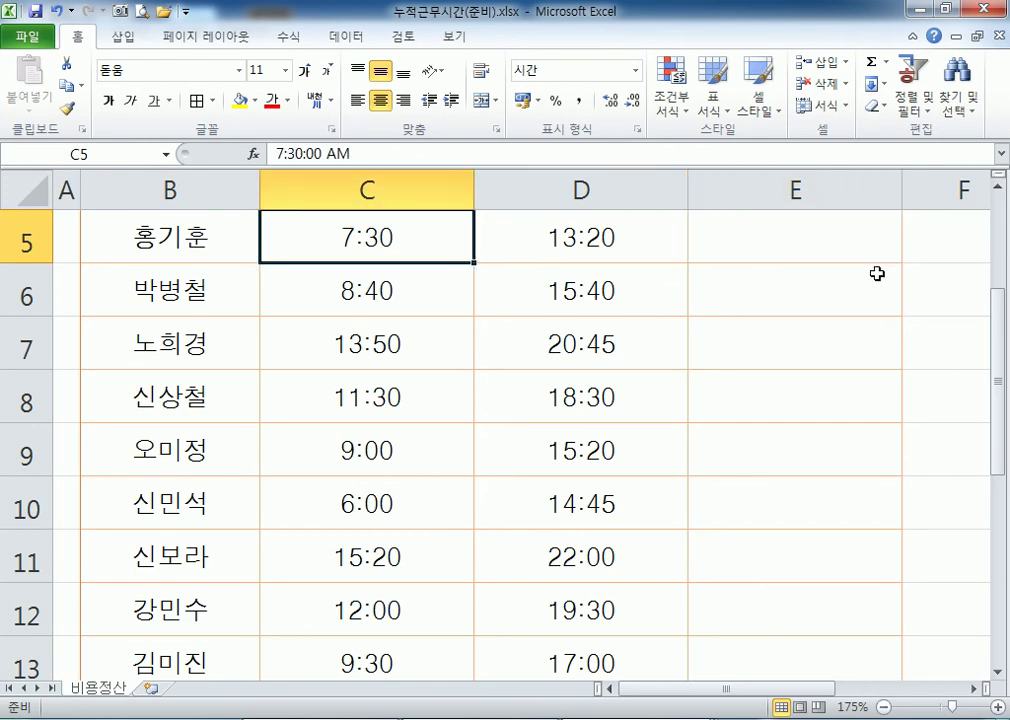
pyautogui.scroll(1, 840, 260)
pyautogui.click(780, 282)
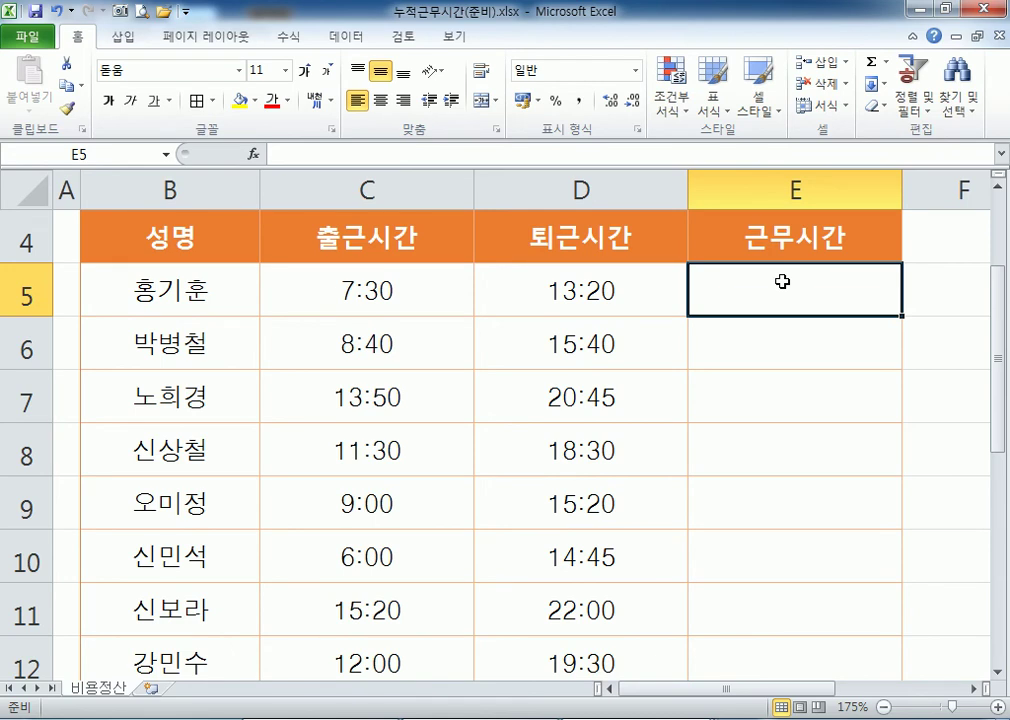
# Enter =D5-C5 in E5 to show 5:50 worked hours, centred.
pyautogui.write('=')
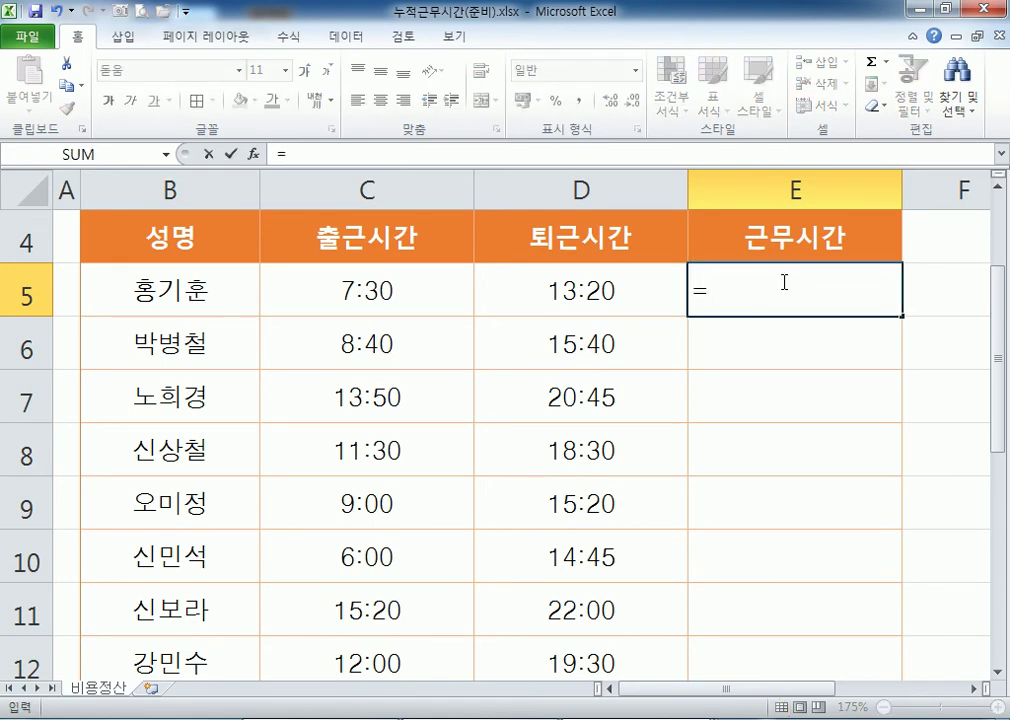
pyautogui.click(546, 288)
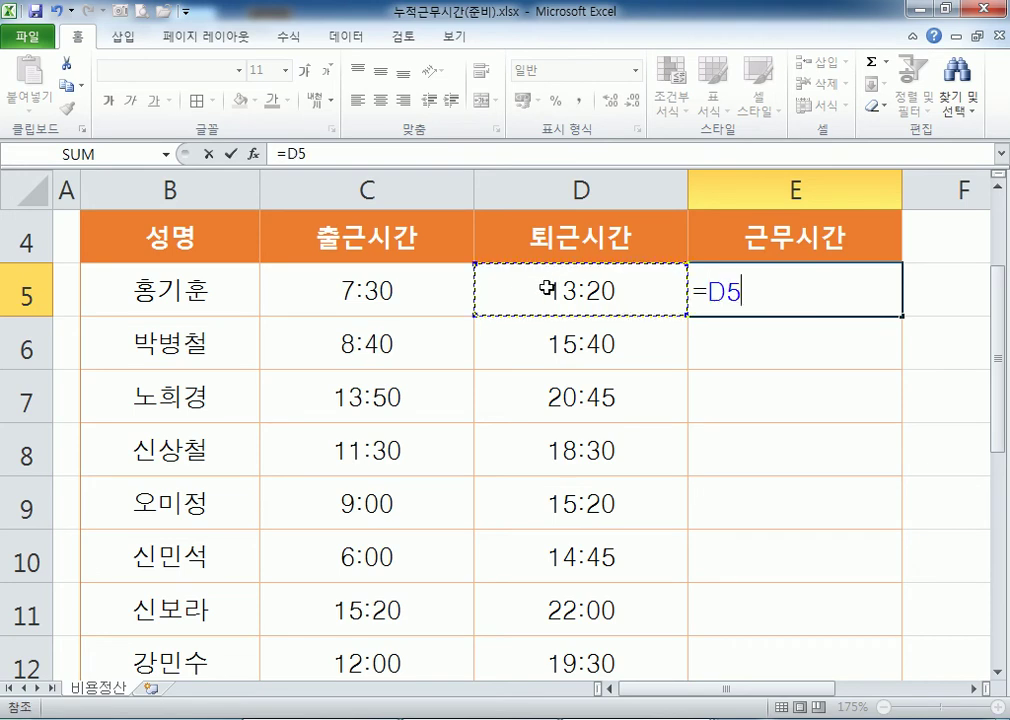
pyautogui.write('-')
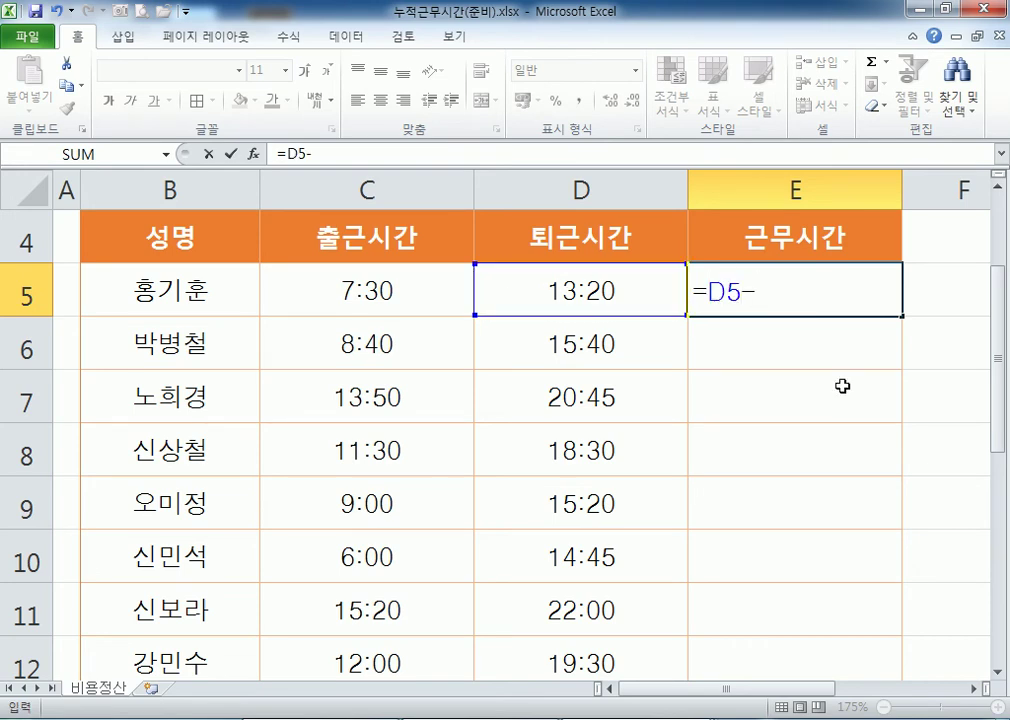
pyautogui.click(354, 290)
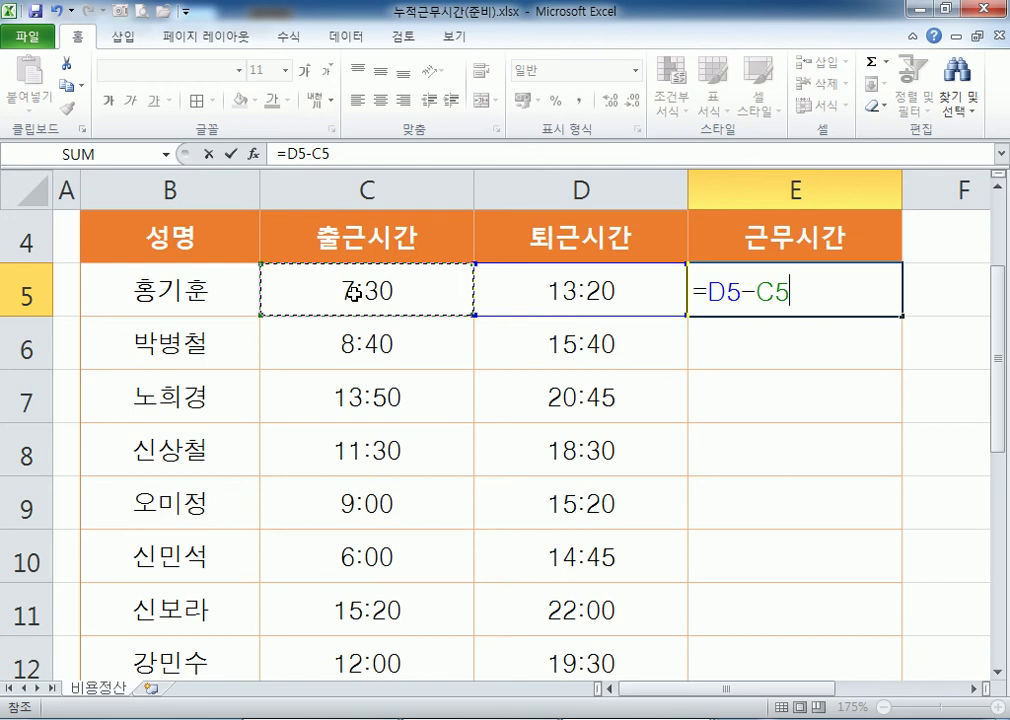
pyautogui.press('Return')
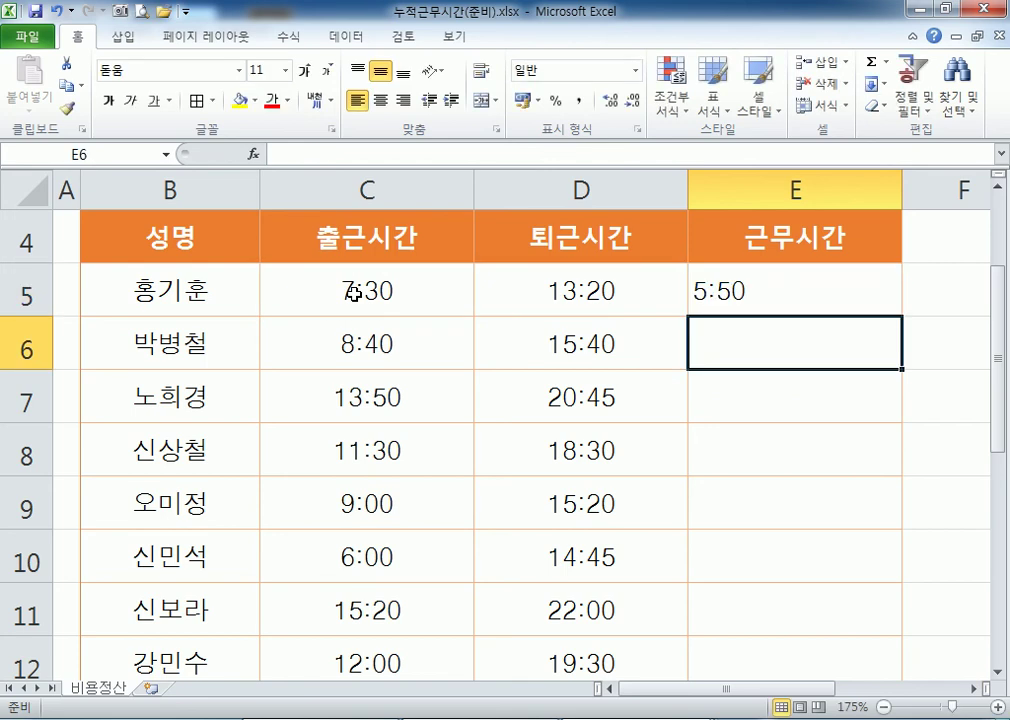
pyautogui.click(700, 288)
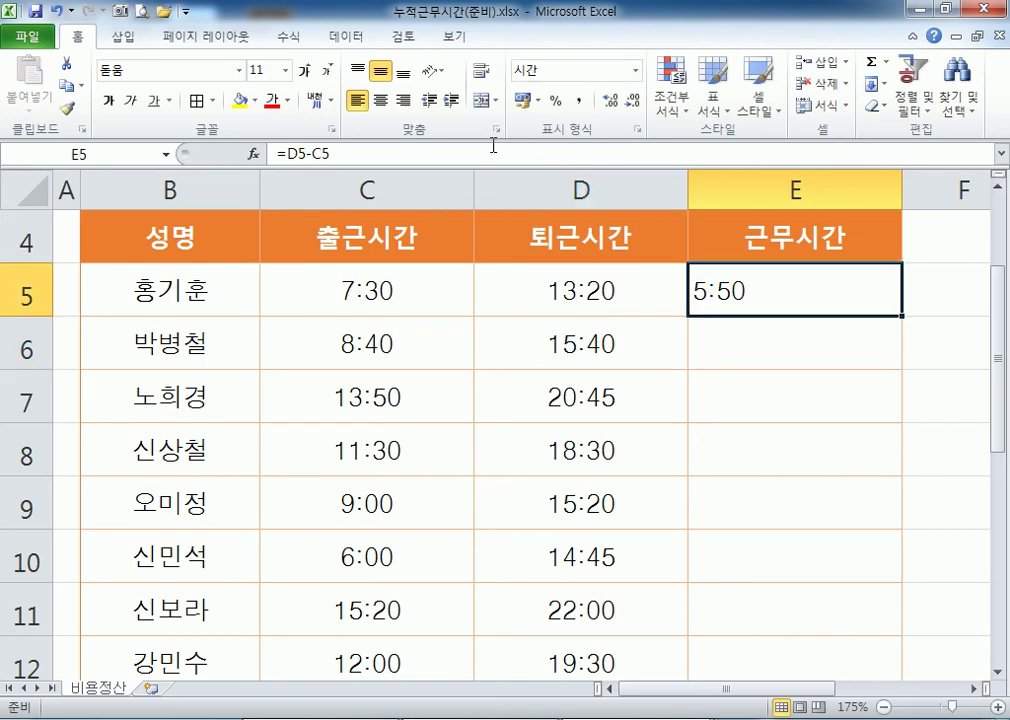
pyautogui.click(385, 100)
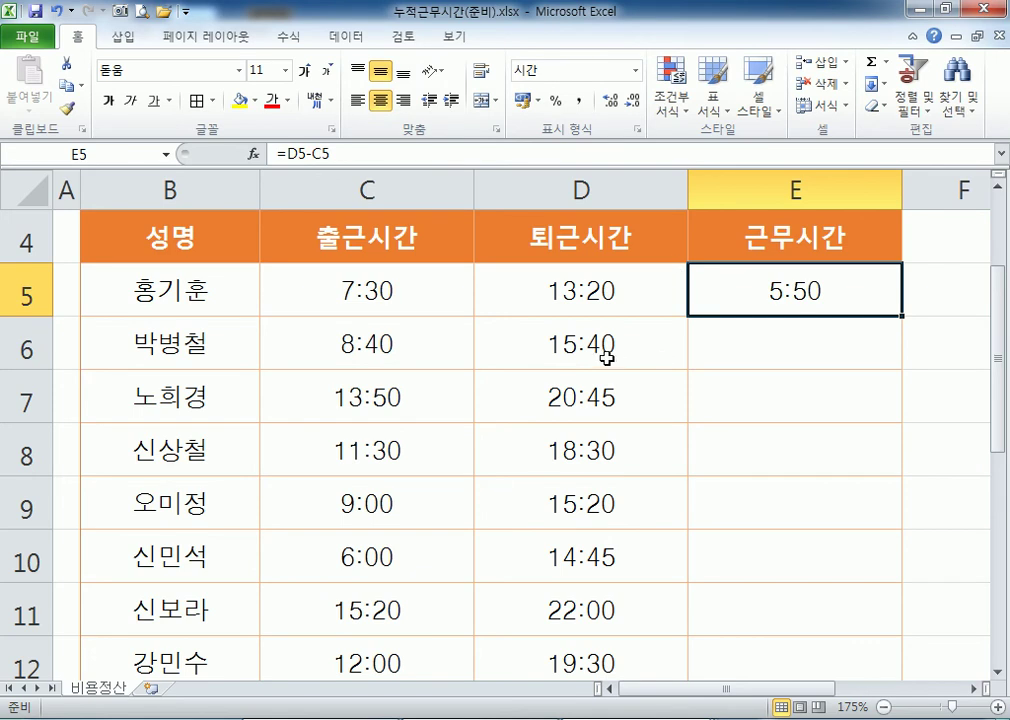
# Fill the worked-hours formula from E5 down to E13 and check the C5/D5 times.
pyautogui.doubleClick(903, 318)
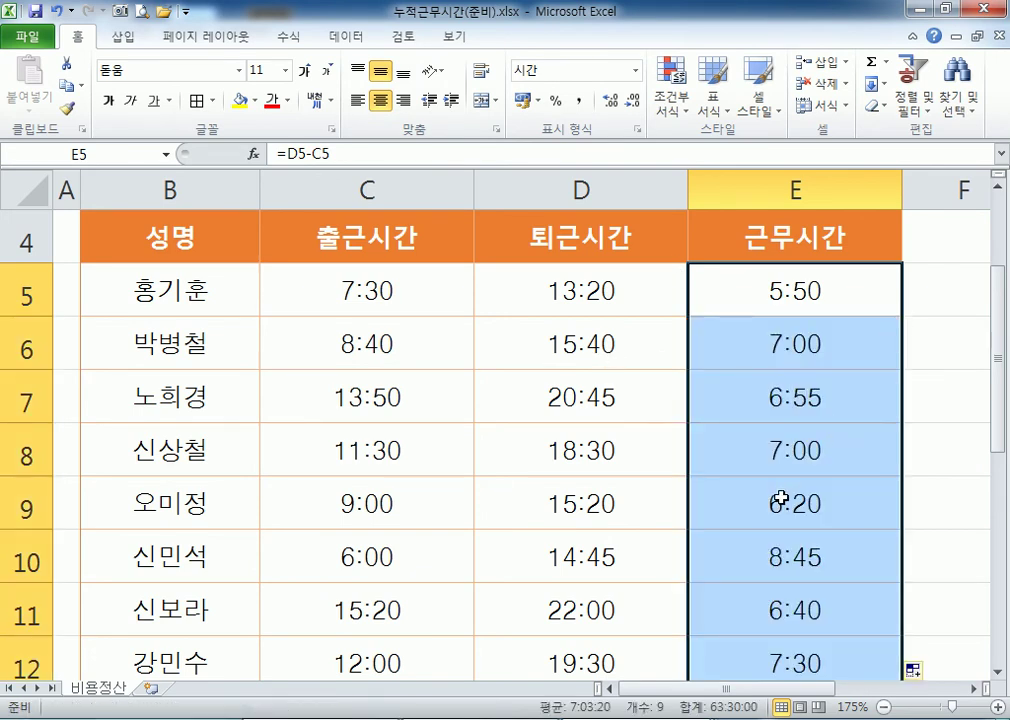
pyautogui.scroll(-2, 778, 491)
pyautogui.scroll(2, 778, 505)
pyautogui.click(421, 286)
pyautogui.click(594, 309)
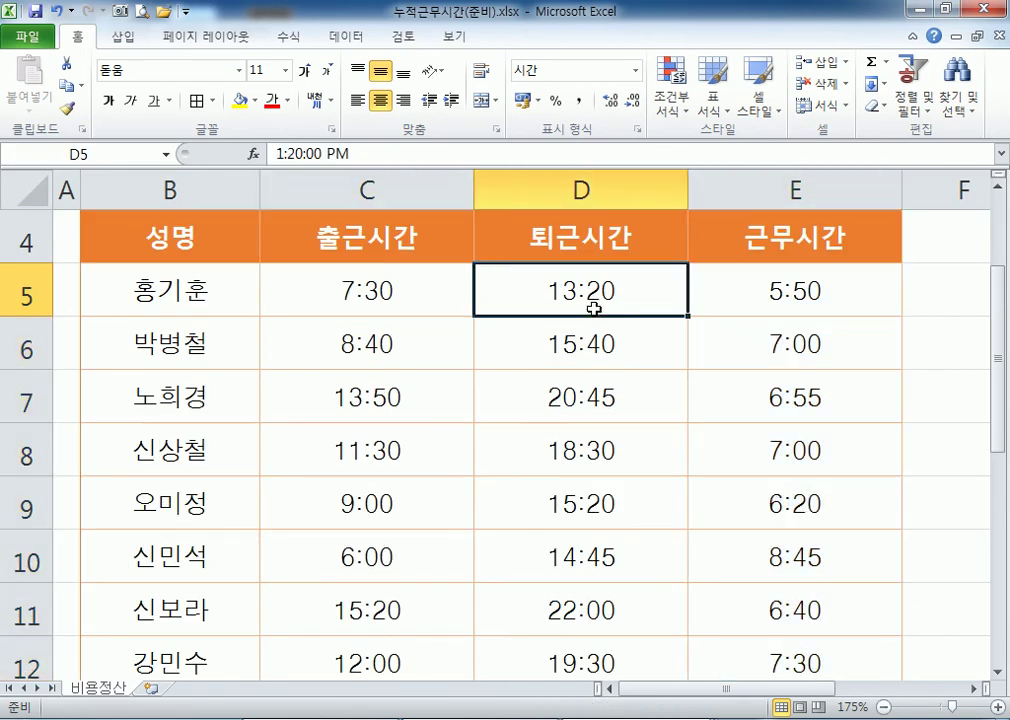
pyautogui.click(417, 289)
pyautogui.click(575, 293)
pyautogui.click(372, 289)
pyautogui.click(527, 289)
pyautogui.scroll(-1, 501, 450)
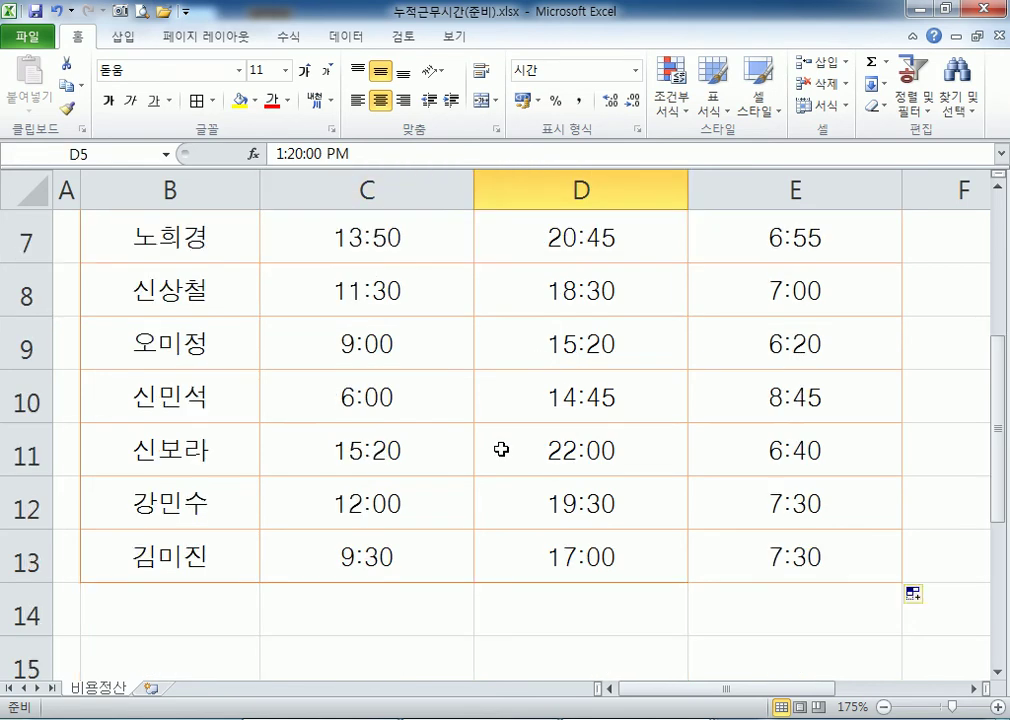
pyautogui.scroll(-2, 501, 450)
# Select cell E14 for the worked-hours total.
pyautogui.click(769, 296)
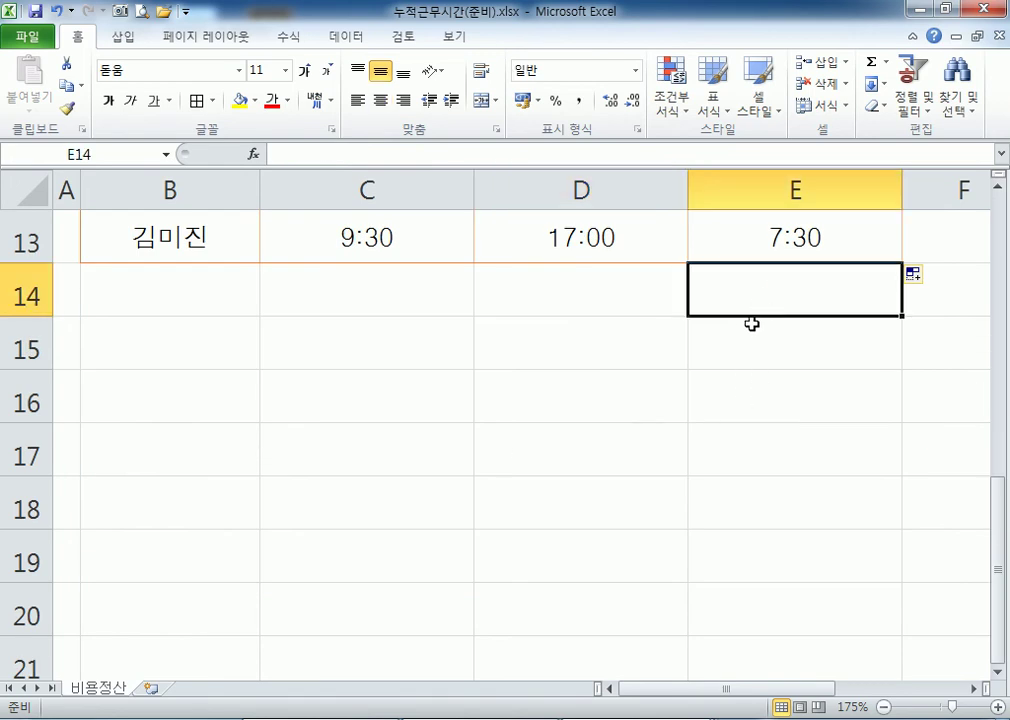
pyautogui.keyDown('ctrl'); pyautogui.scroll(-2, 733, 341); pyautogui.keyUp('ctrl')
pyautogui.keyDown('ctrl'); pyautogui.scroll(-3, 680, 336); pyautogui.keyUp('ctrl')
pyautogui.scroll(-3, 550, 343)
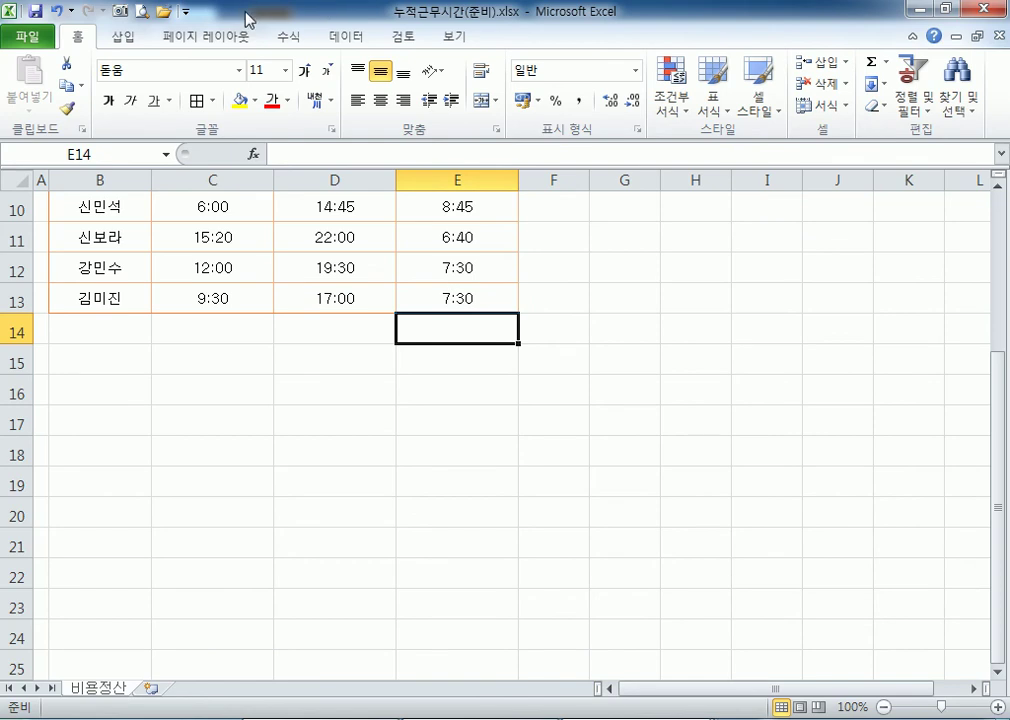
pyautogui.click(289, 37)
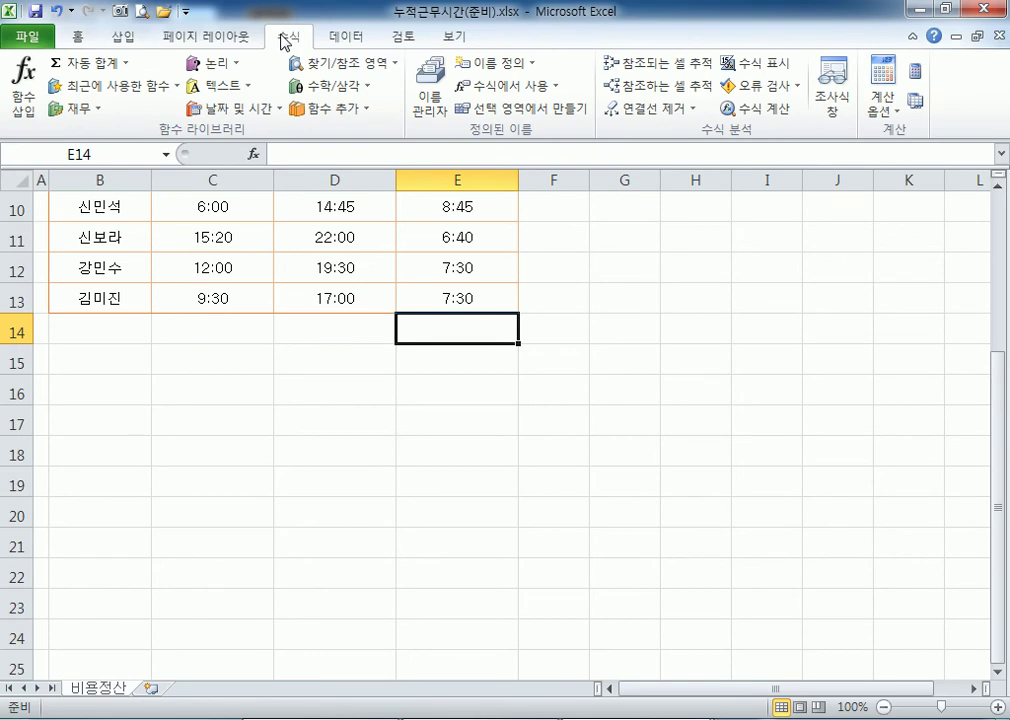
# AutoSum E5:E13 into E14 (=SUM(E5:E13), 15:30) and centre the total.
pyautogui.click(70, 68)
pyautogui.scroll(3, 636, 323)
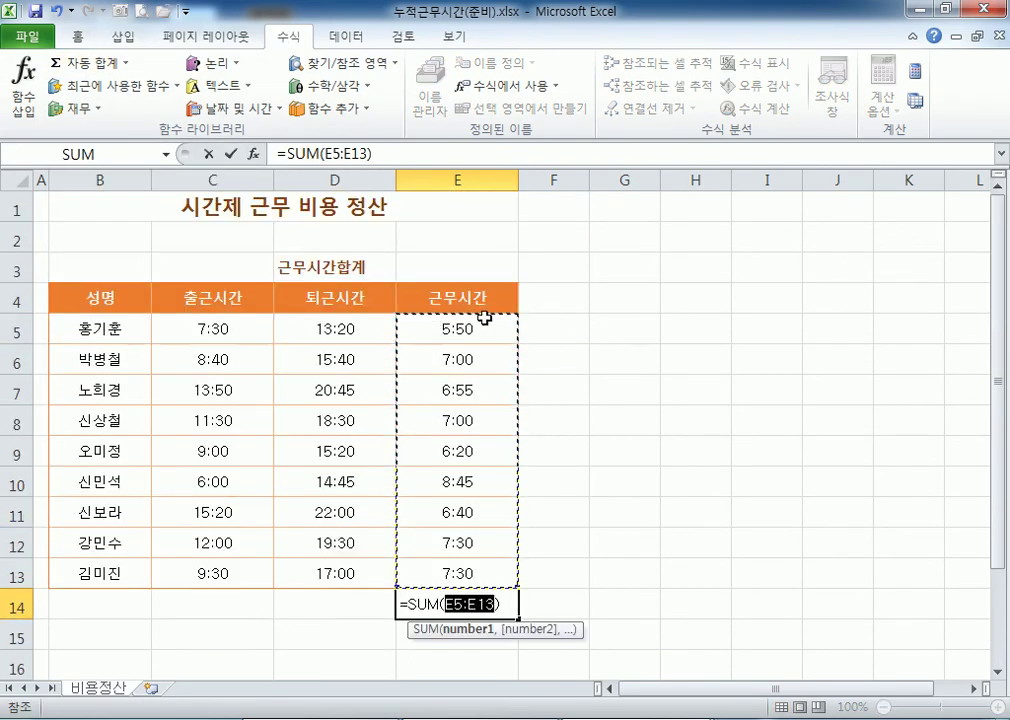
pyautogui.scroll(-1, 519, 335)
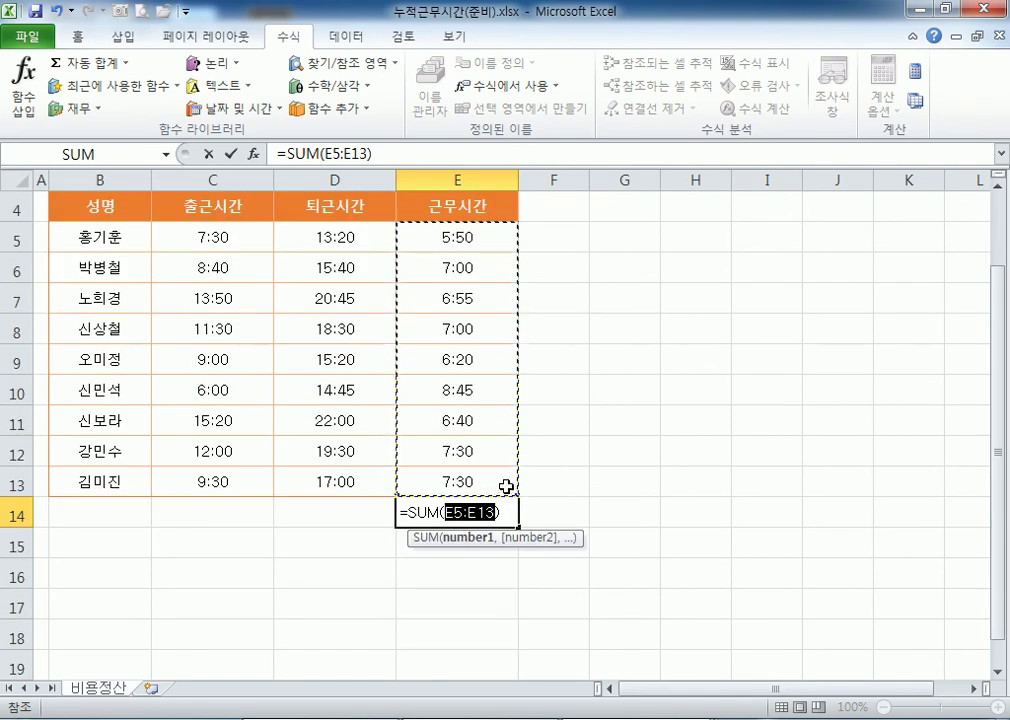
pyautogui.press('Return')
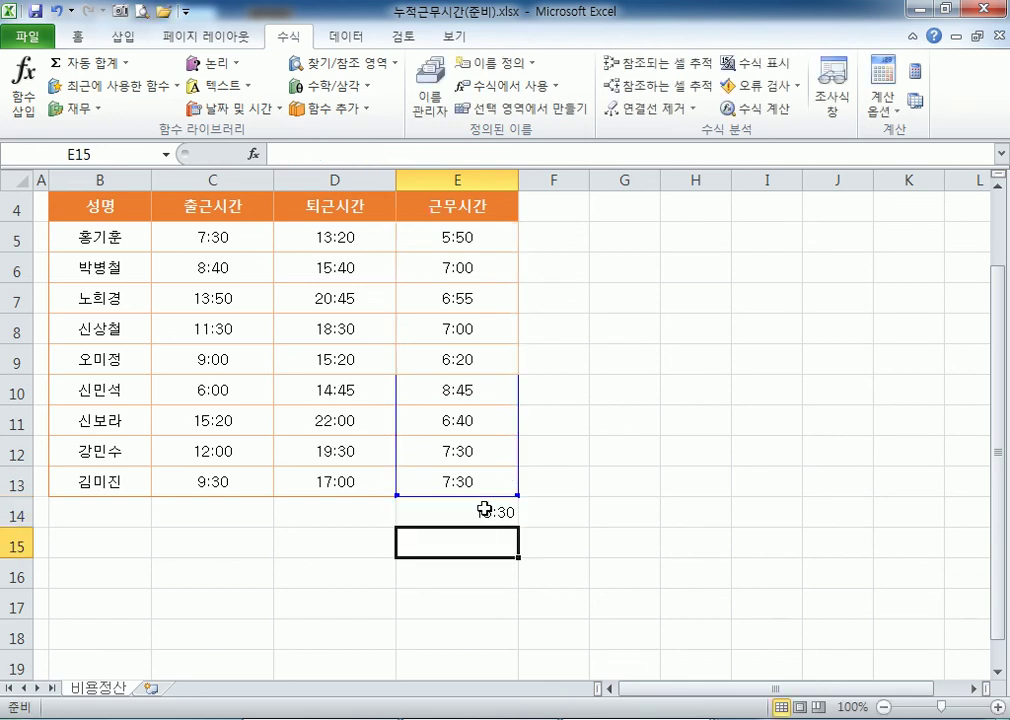
pyautogui.click(484, 512)
pyautogui.click(699, 392)
pyautogui.scroll(-4, 629, 453)
pyautogui.scroll(3, 615, 462)
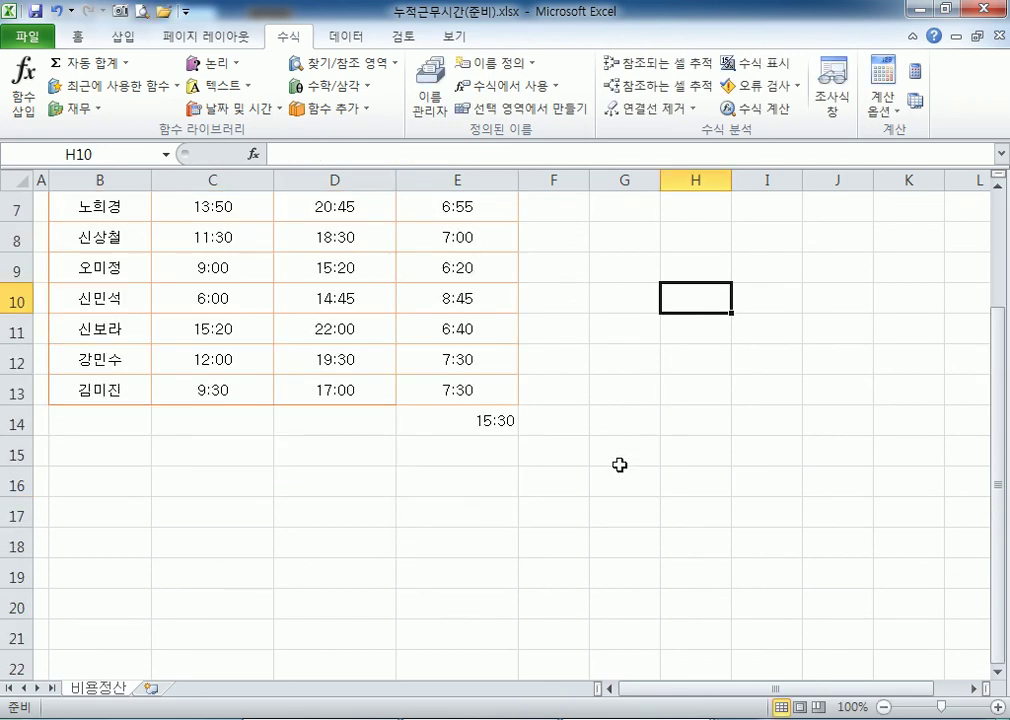
pyautogui.click(477, 421)
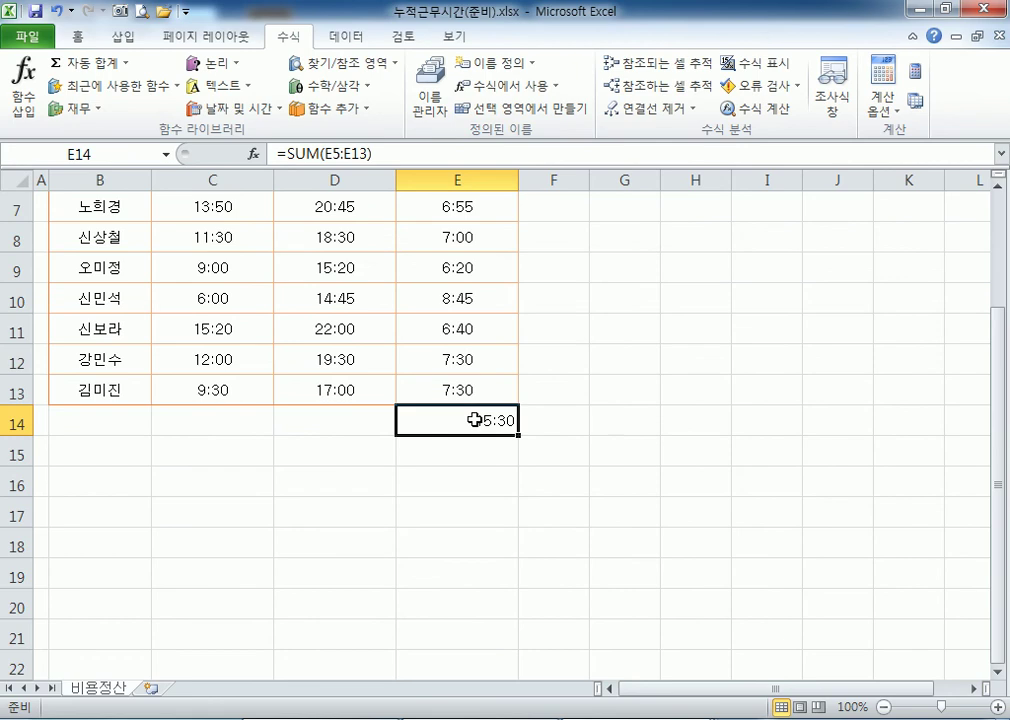
pyautogui.click(77, 38)
pyautogui.click(380, 100)
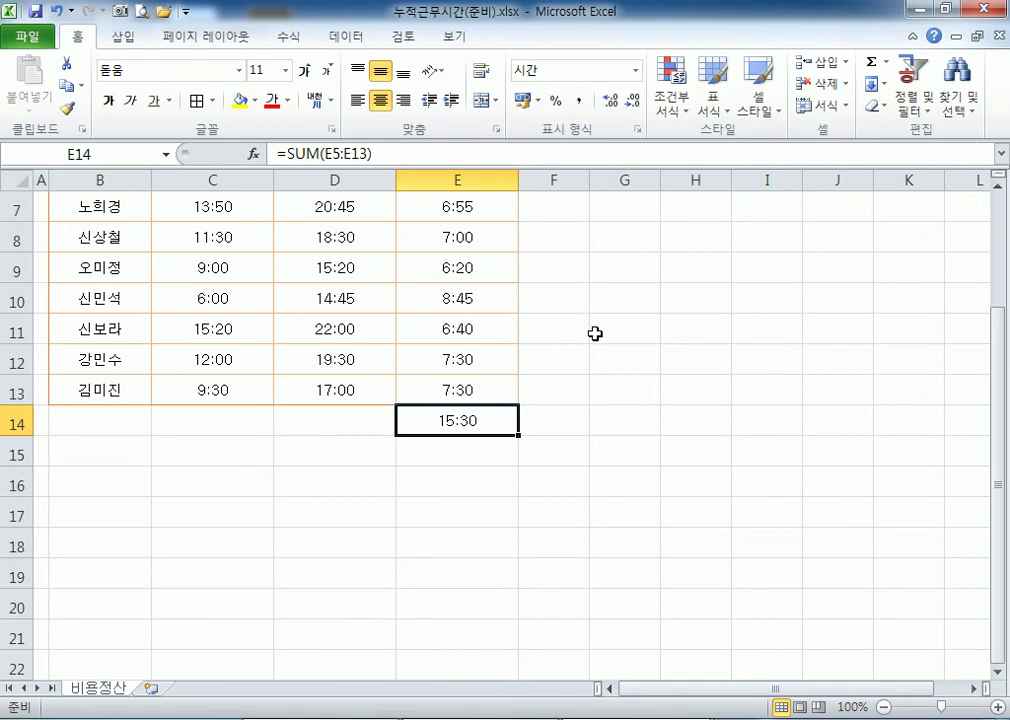
pyautogui.scroll(2, 600, 330)
# Sum E5:E13 into cell E3 beside the 근무시간합계 label.
pyautogui.click(448, 277)
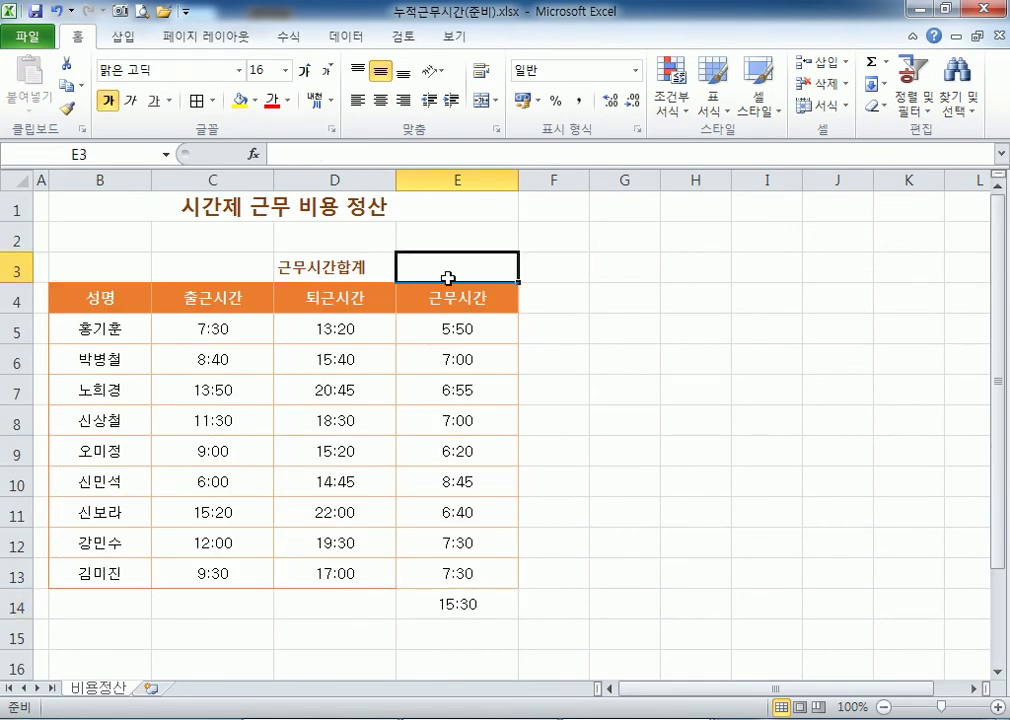
pyautogui.scroll(-2, 450, 300)
pyautogui.click(458, 420)
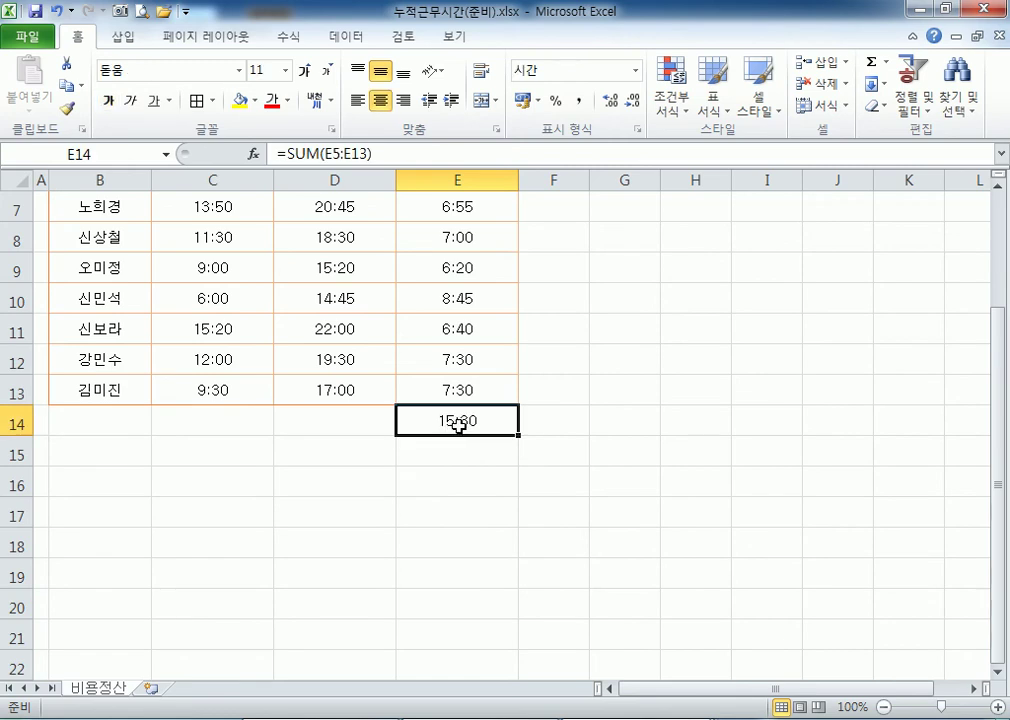
pyautogui.scroll(2, 458, 405)
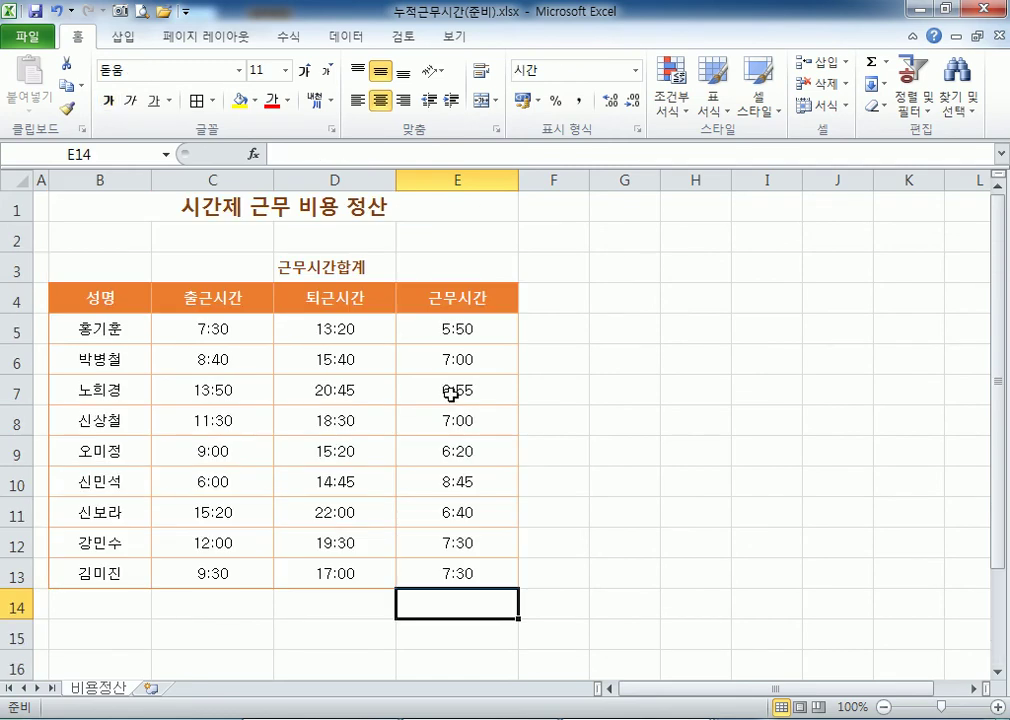
pyautogui.click(449, 266)
pyautogui.click(288, 36)
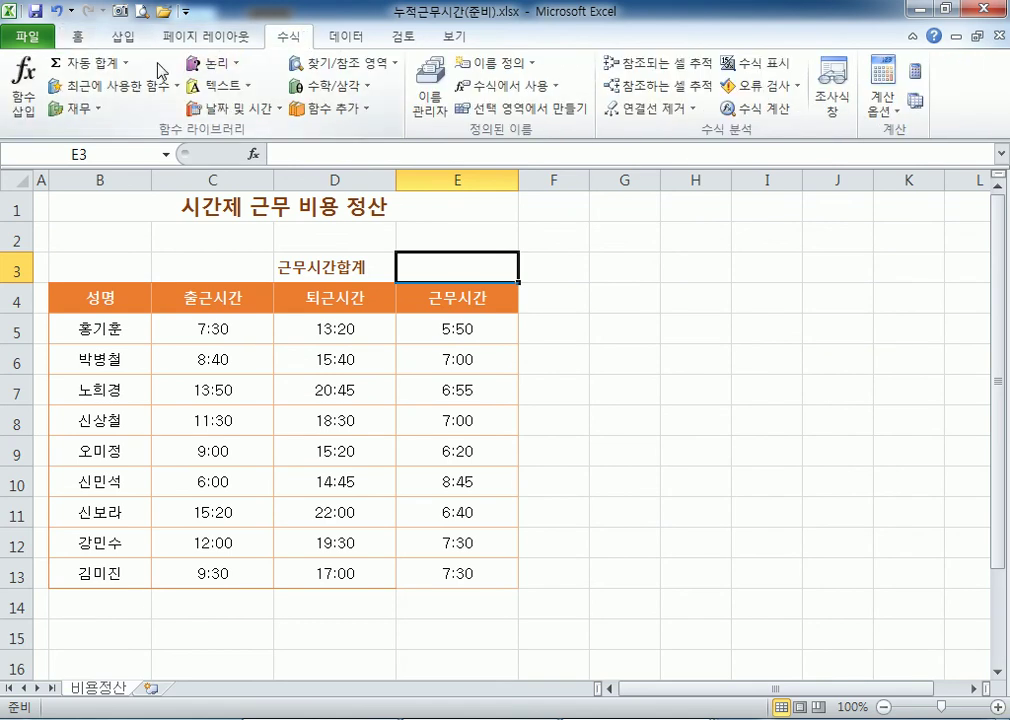
pyautogui.click(90, 66)
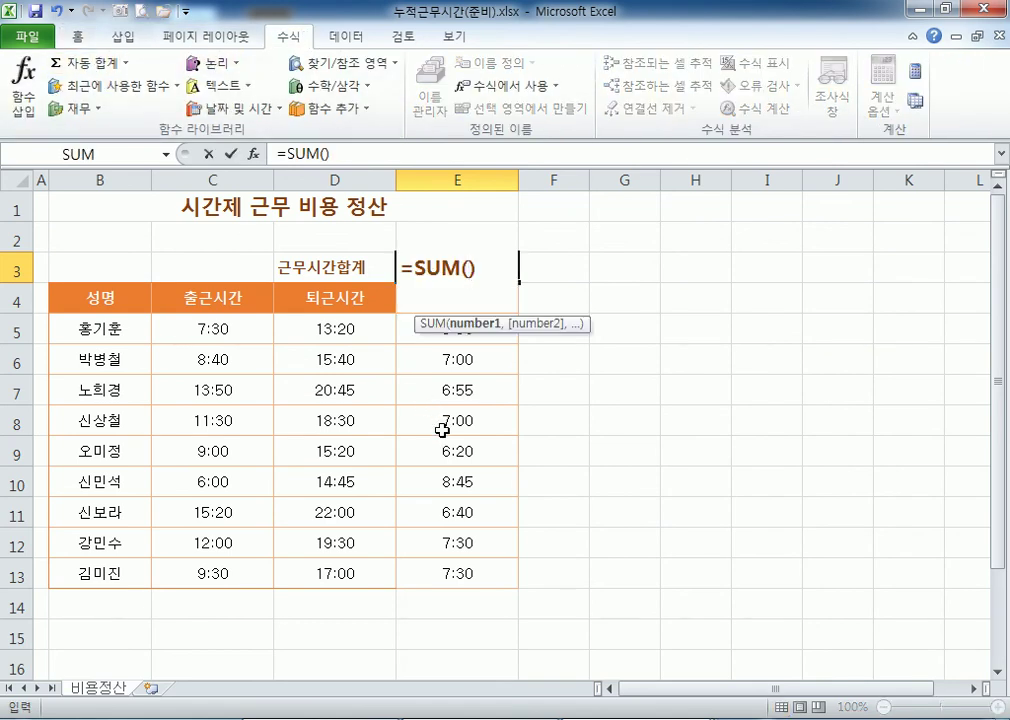
pyautogui.moveTo(437, 573); pyautogui.dragTo(431, 334)
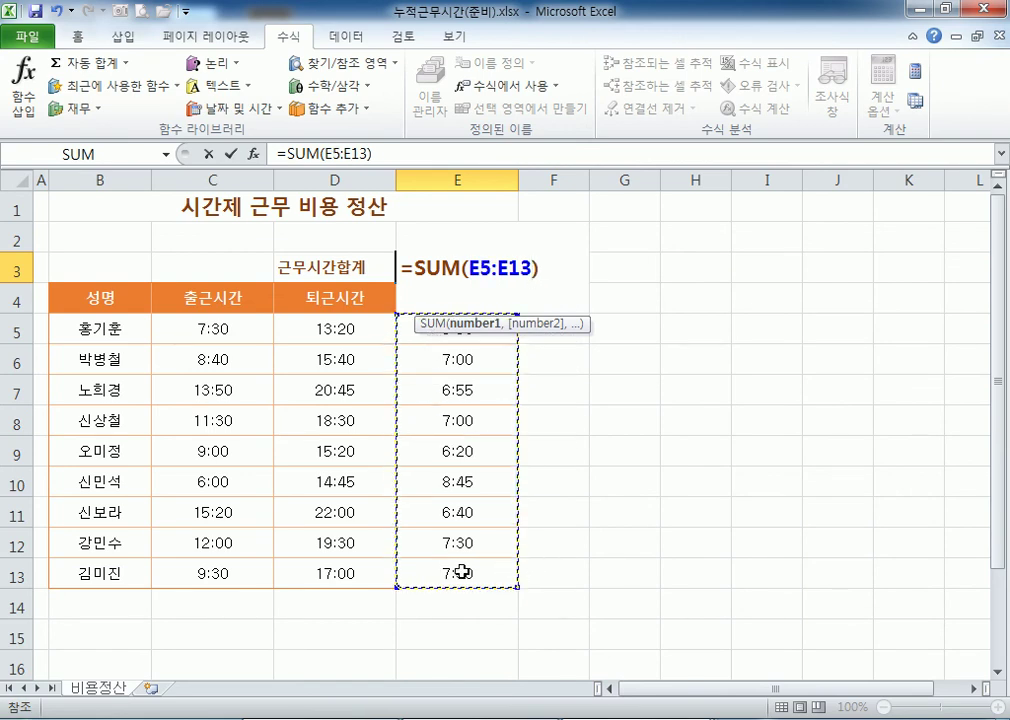
pyautogui.press('Return')
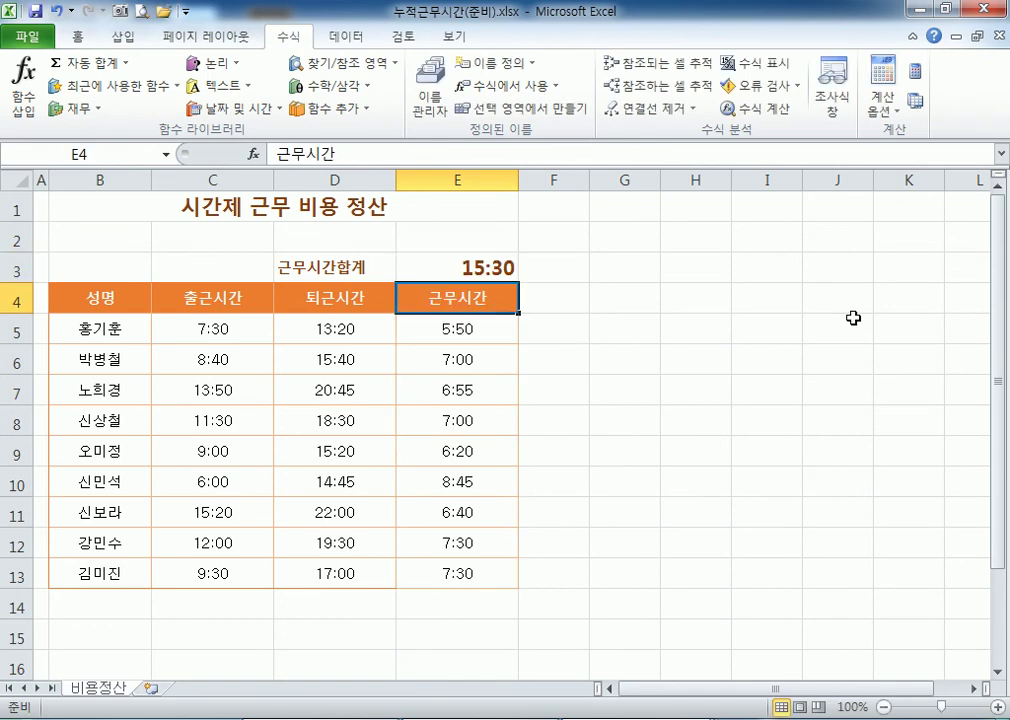
# Centre the 15:30 total in E3 and review the formulas in E5 and E7.
pyautogui.click(513, 262)
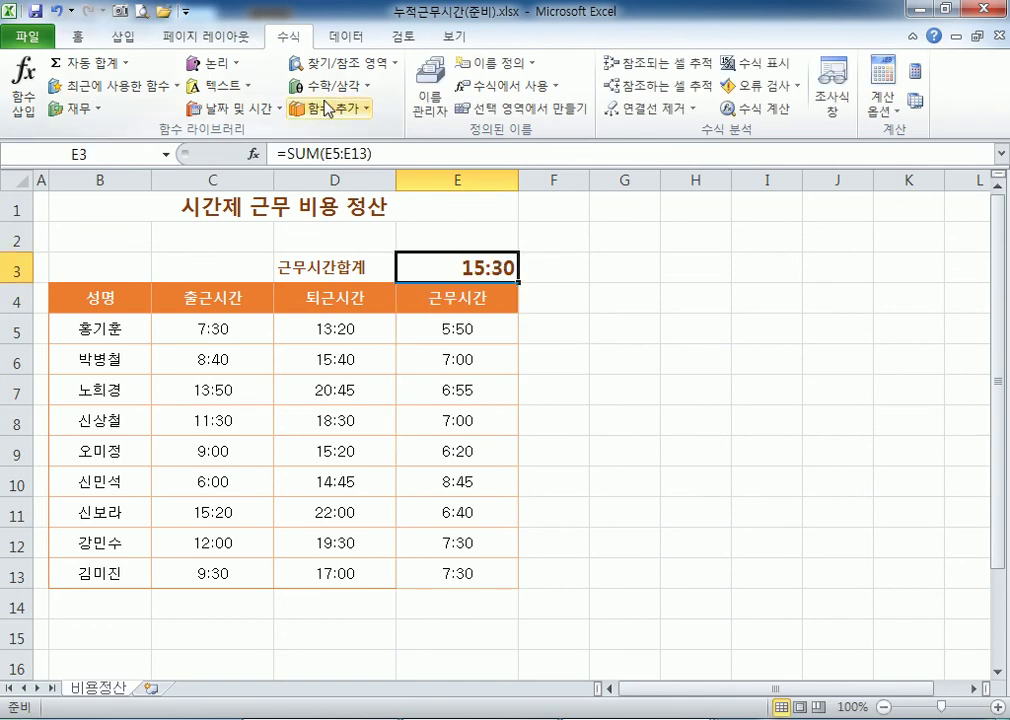
pyautogui.click(76, 38)
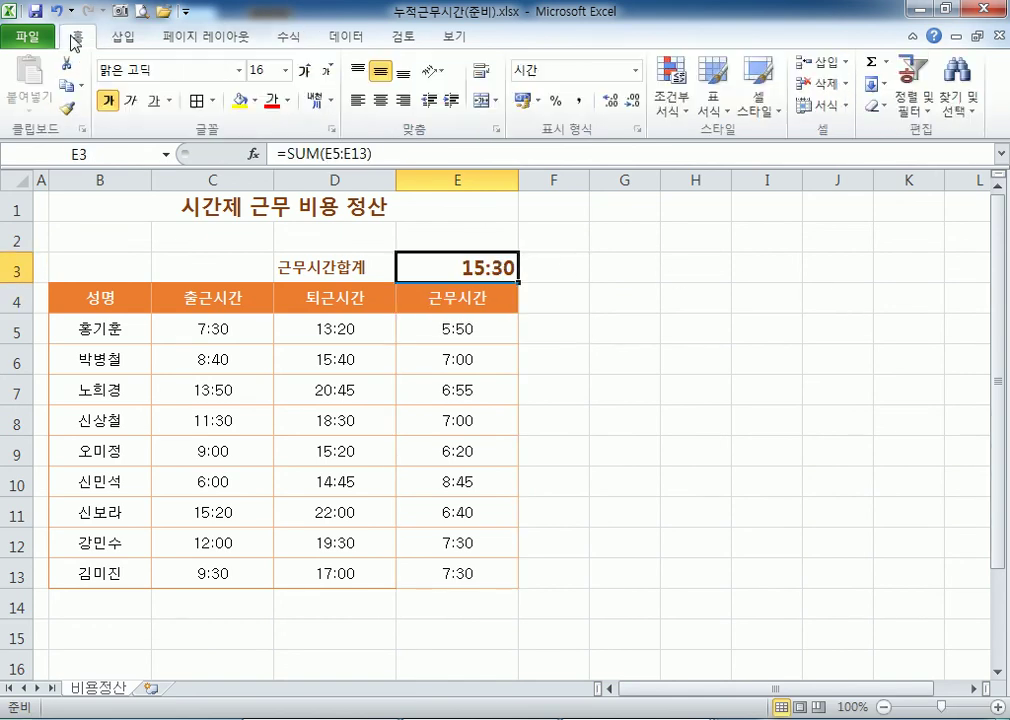
pyautogui.click(381, 100)
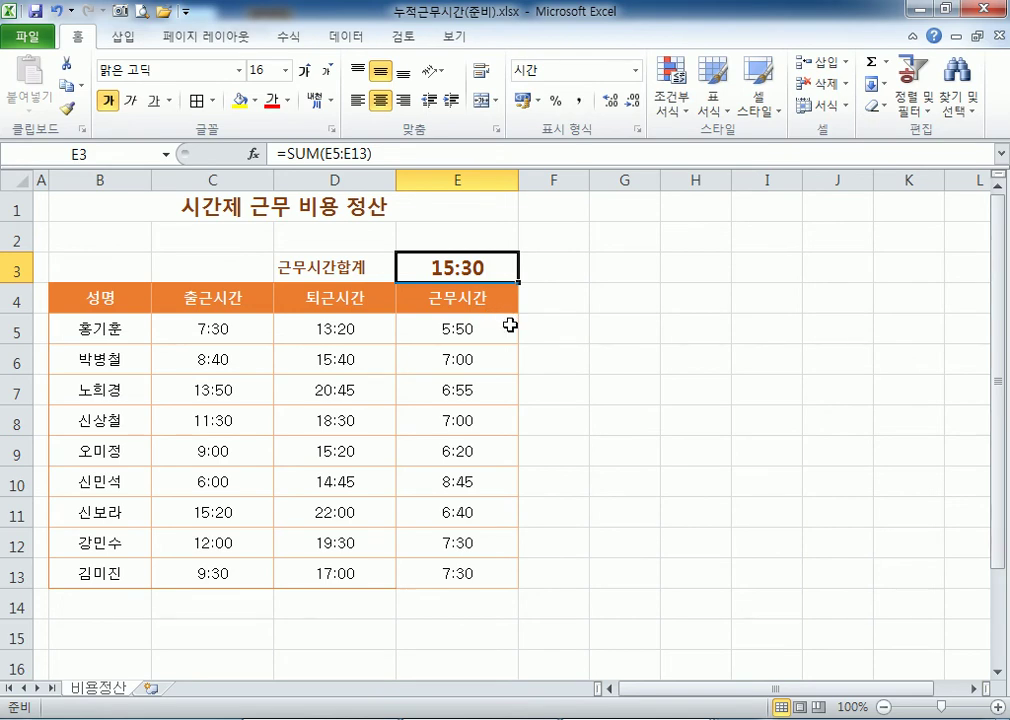
pyautogui.click(455, 326)
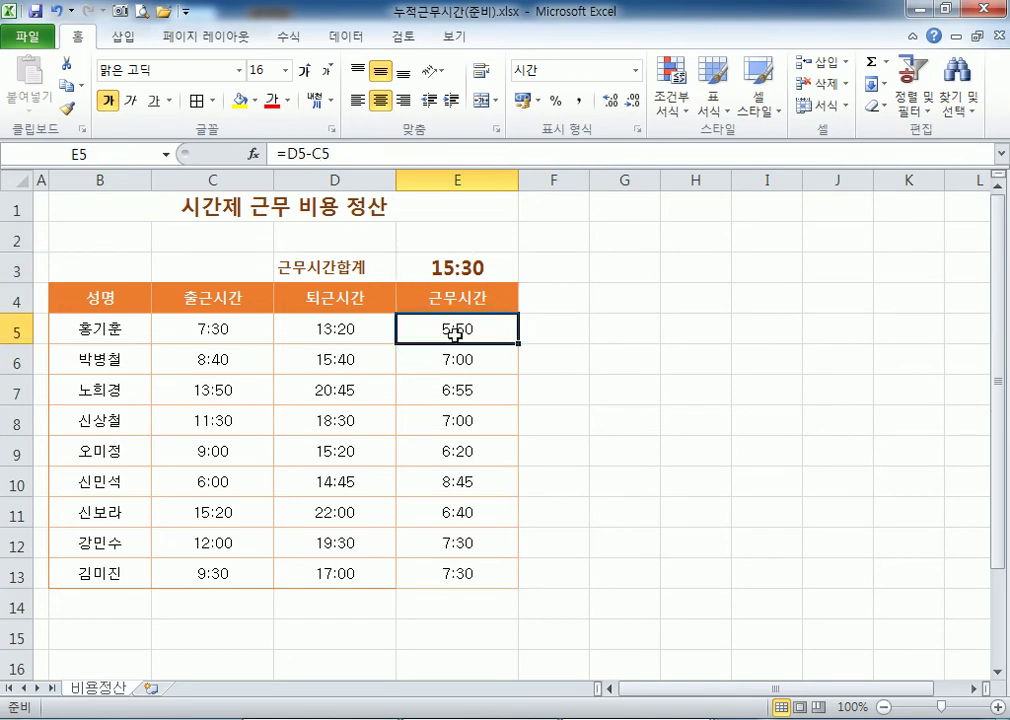
pyautogui.click(462, 402)
pyautogui.click(458, 417)
pyautogui.moveTo(449, 384); pyautogui.dragTo(449, 421)
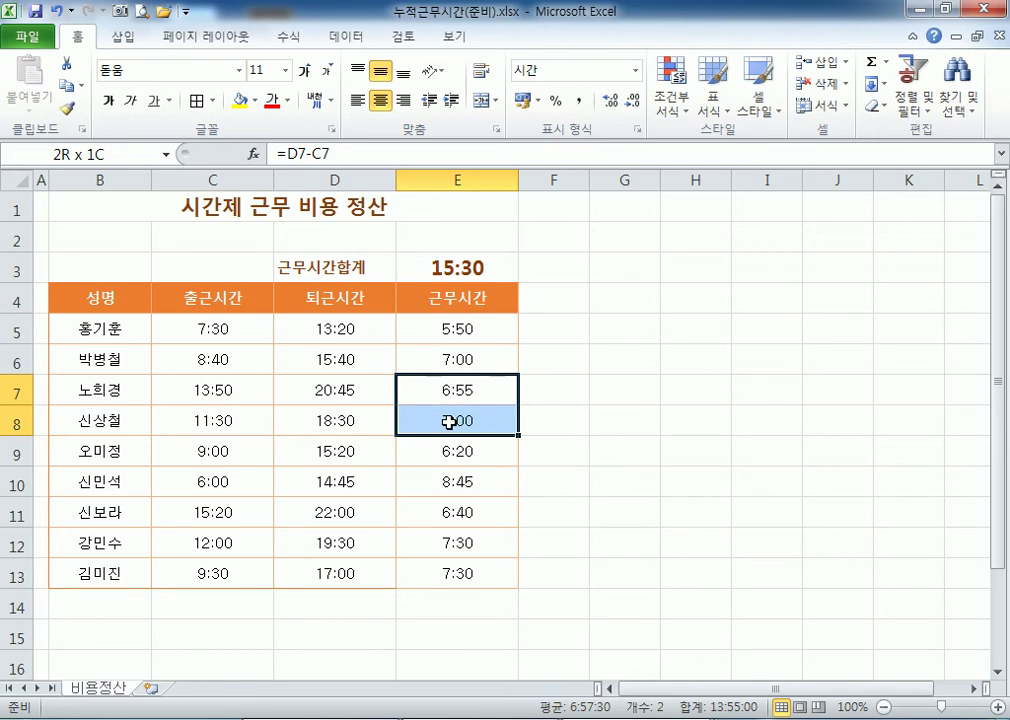
pyautogui.moveTo(440, 357); pyautogui.dragTo(437, 414)
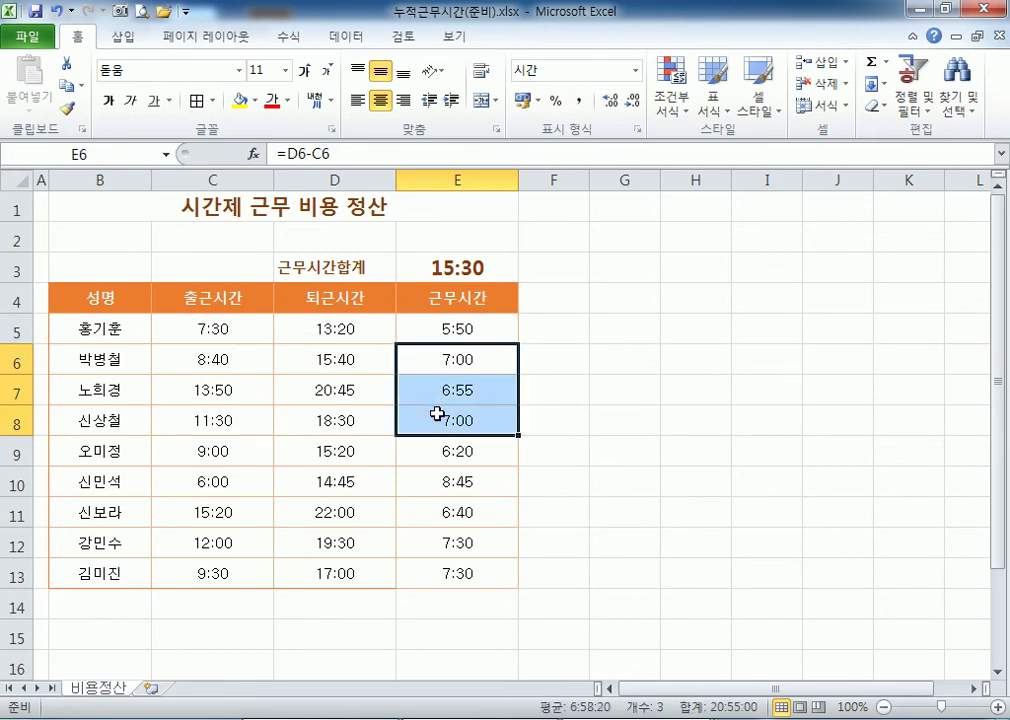
pyautogui.click(433, 268)
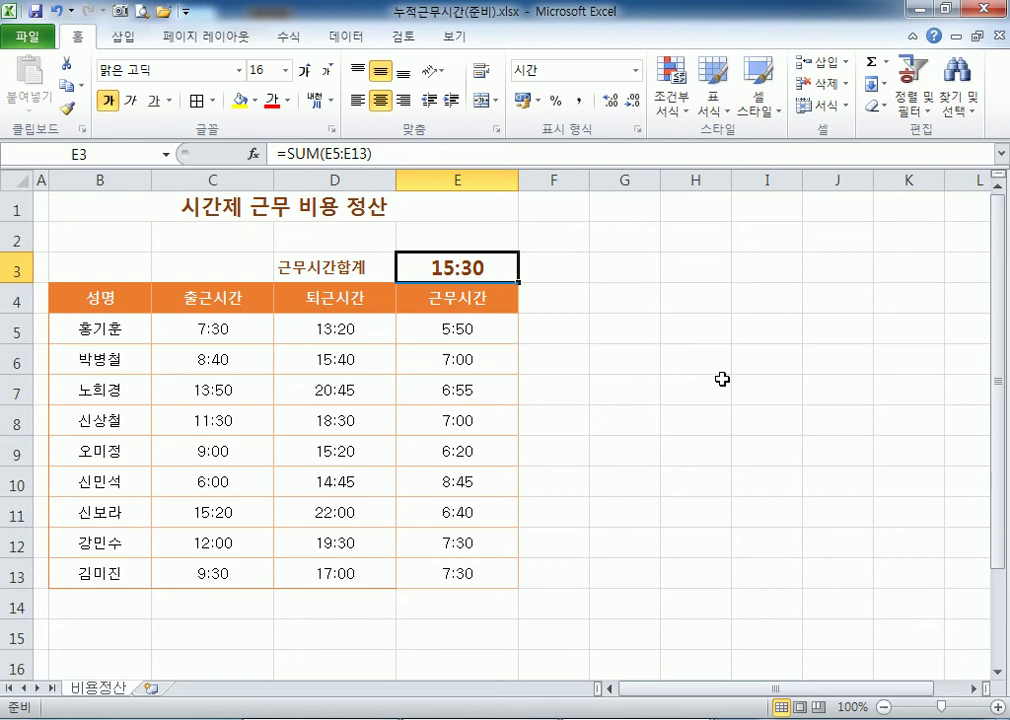
# Change E3's custom format from h:mm;@ to [h]:mm;@ so it shows 63:30.
pyautogui.hotkey('ctrl', '1')
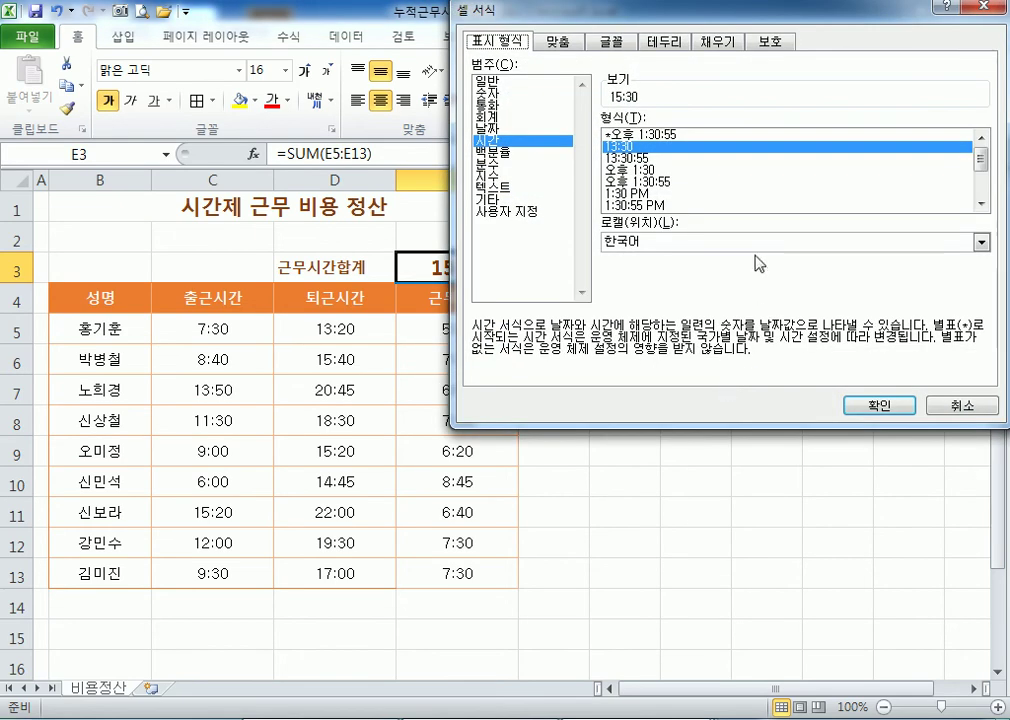
pyautogui.click(518, 212)
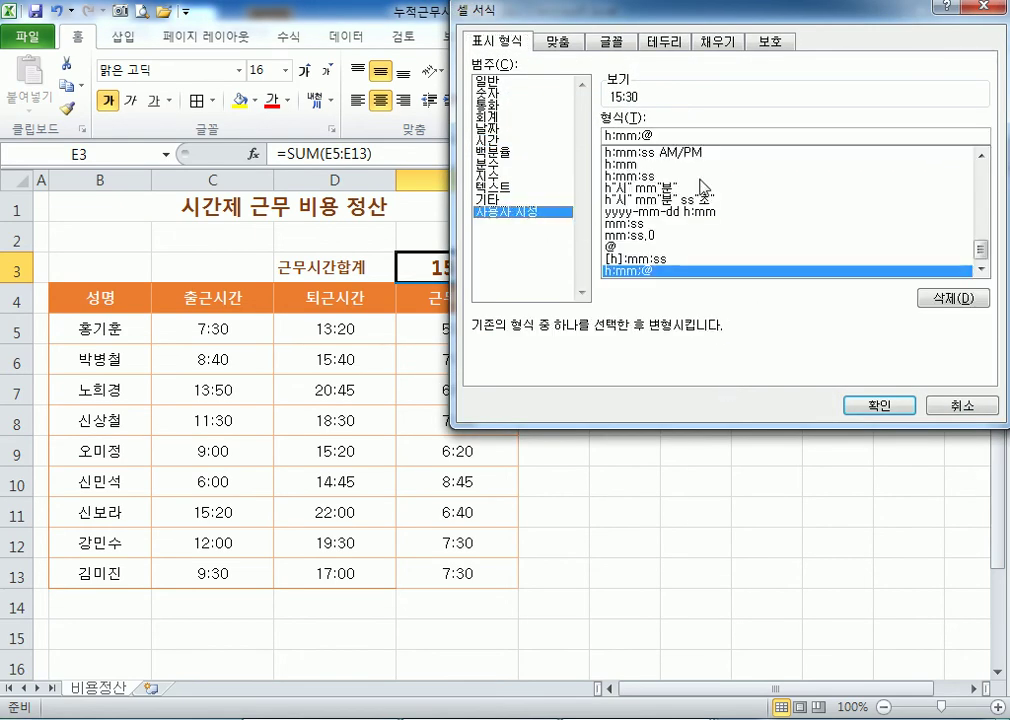
pyautogui.moveTo(689, 17); pyautogui.dragTo(737, 16)
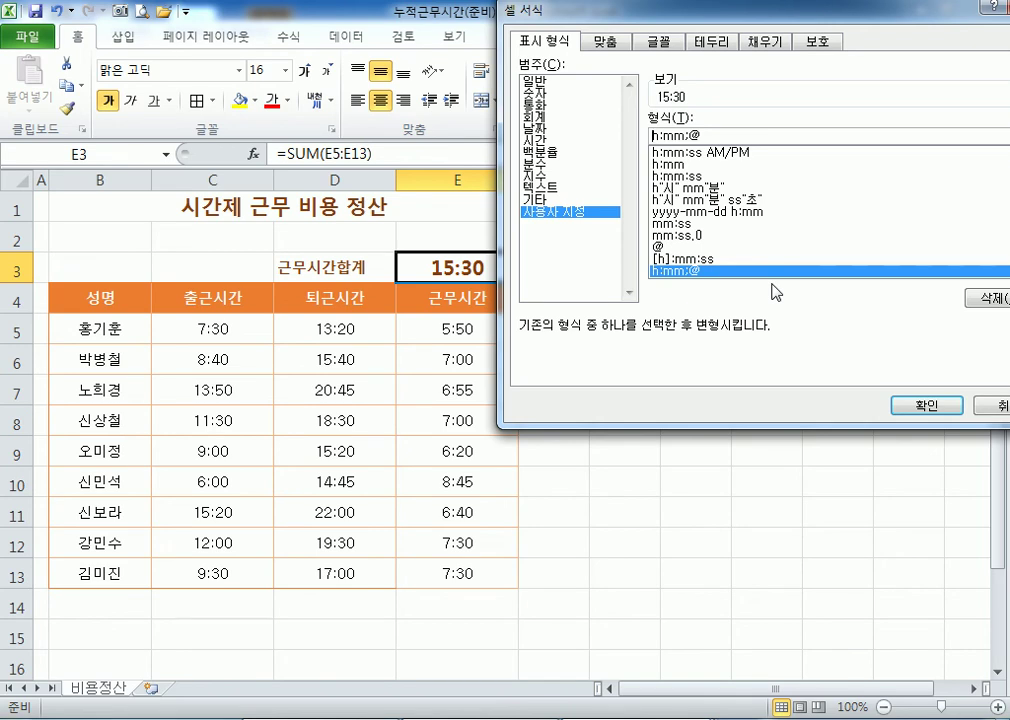
pyautogui.write('[')
pyautogui.press('Right')
pyautogui.write(']')
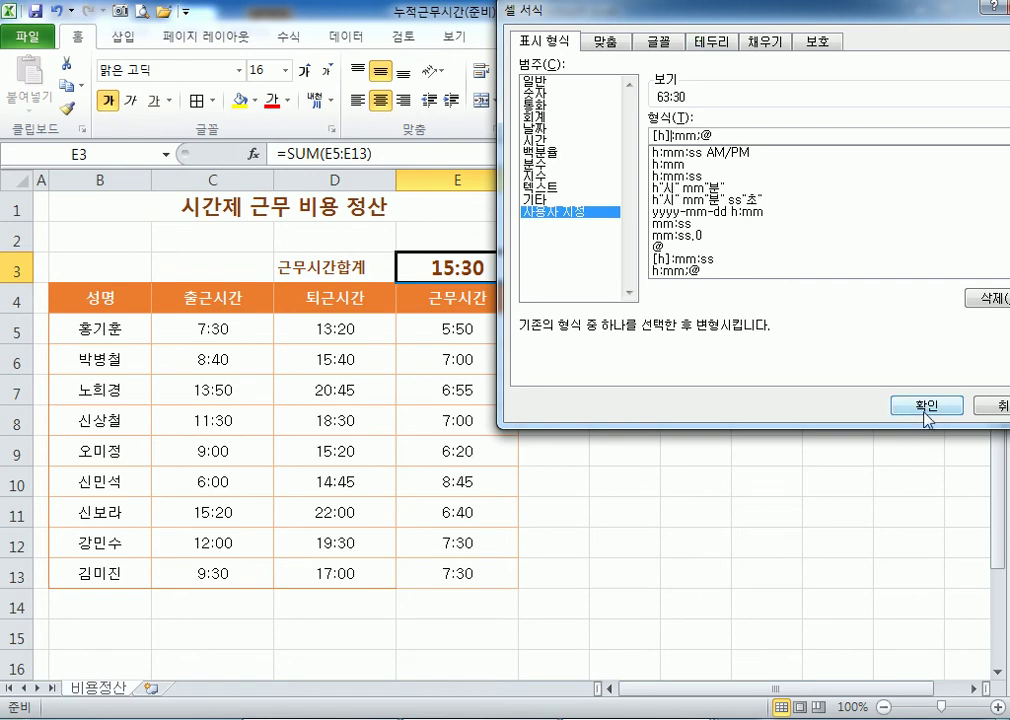
pyautogui.click(888, 405)
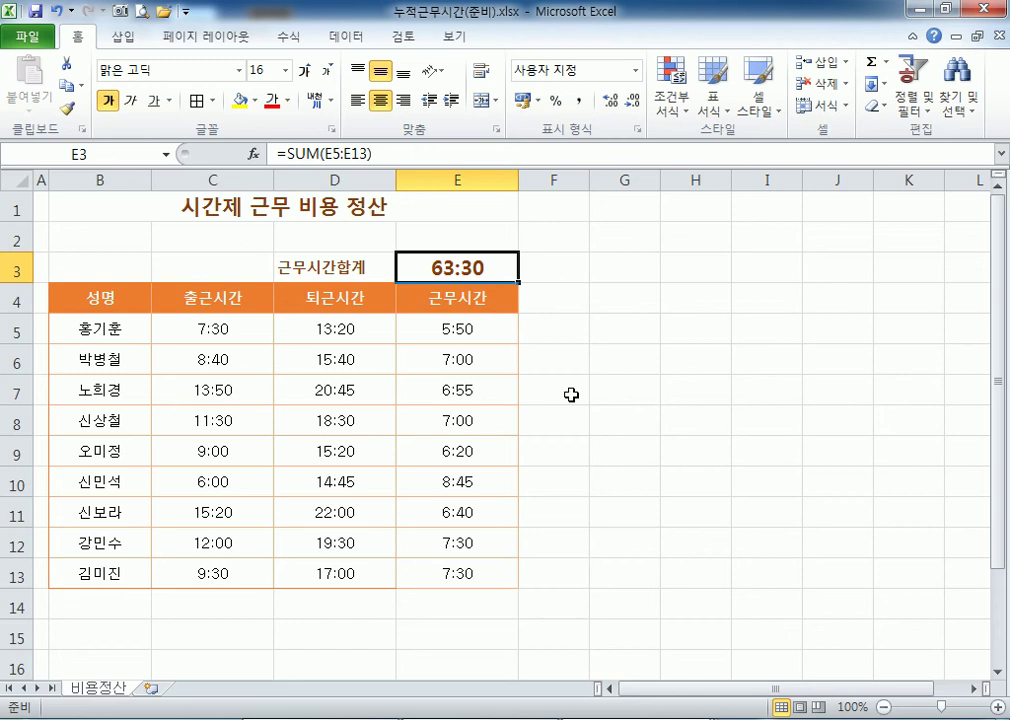
pyautogui.hotkey('ctrl', '1')
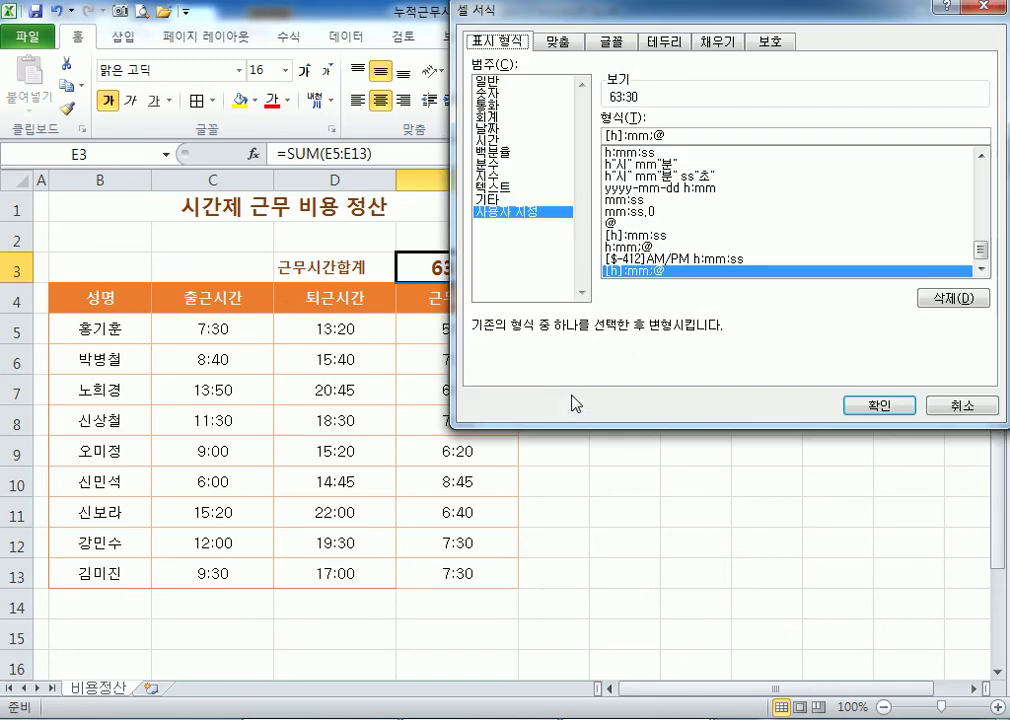
pyautogui.doubleClick(611, 135)
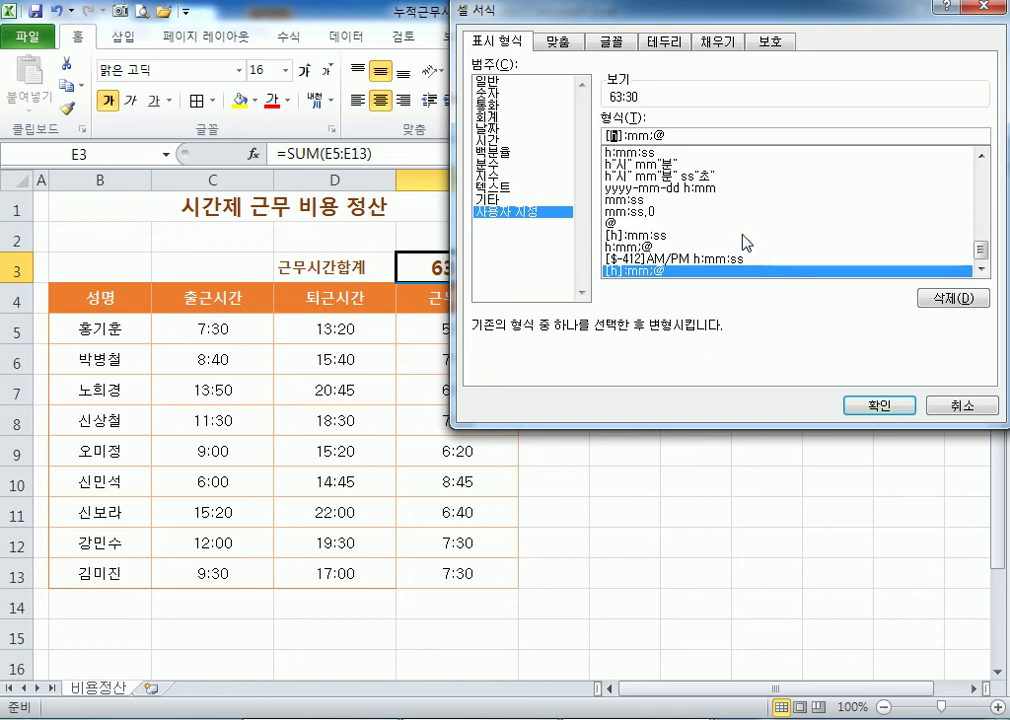
pyautogui.click(879, 404)
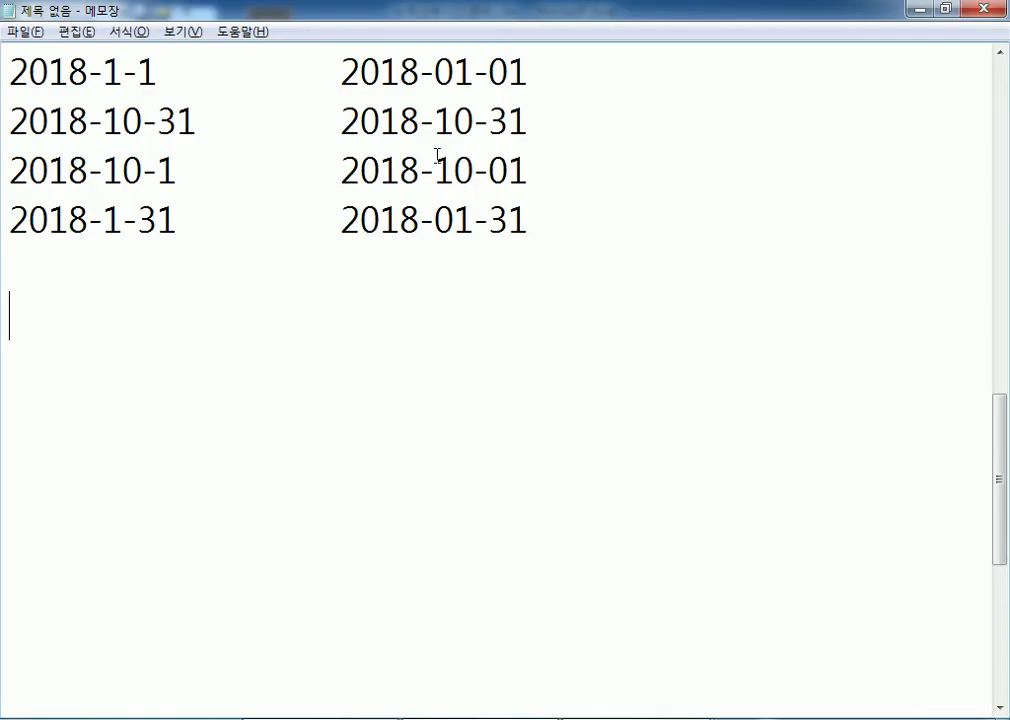
# Type the note line "[h]:mm" with the example 27:30 in Notepad.
pyautogui.write('h')
pyautogui.press('BackSpace')
pyautogui.write('h[')
pyautogui.press('BackSpace')
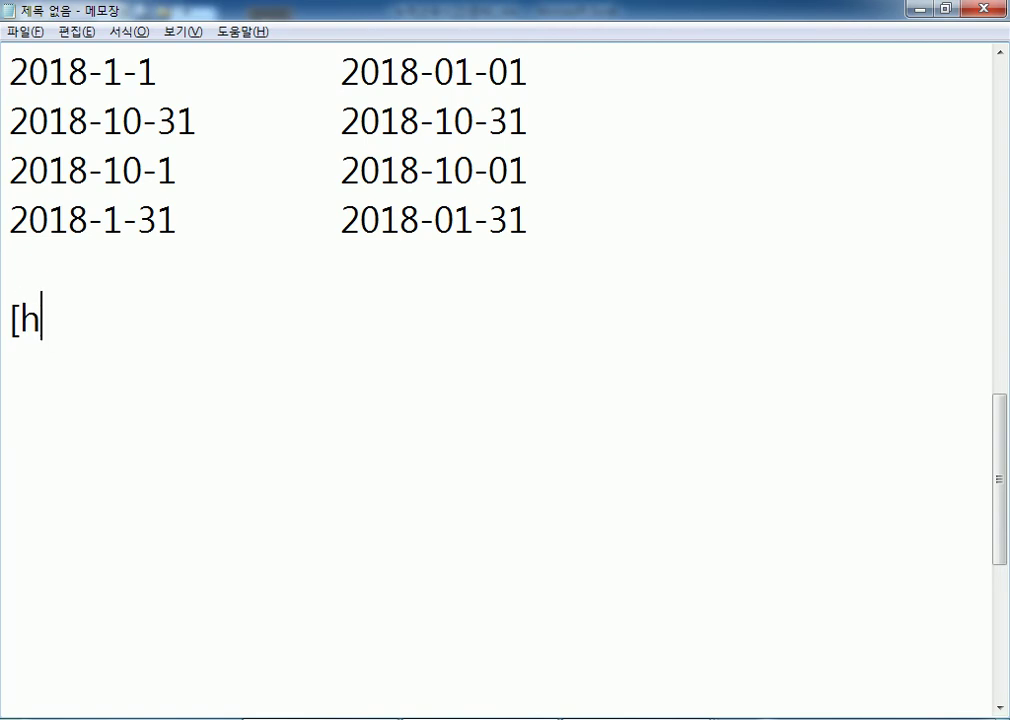
pyautogui.write(']:mm')
pyautogui.press('Tab')
pyautogui.write('2')
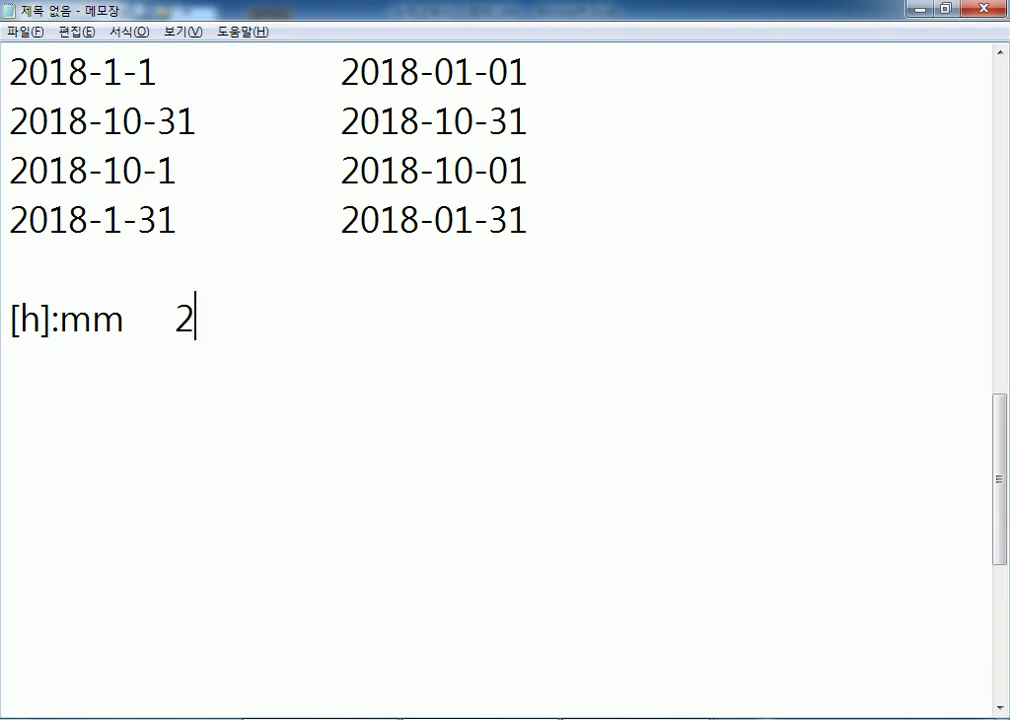
pyautogui.write('7:30')
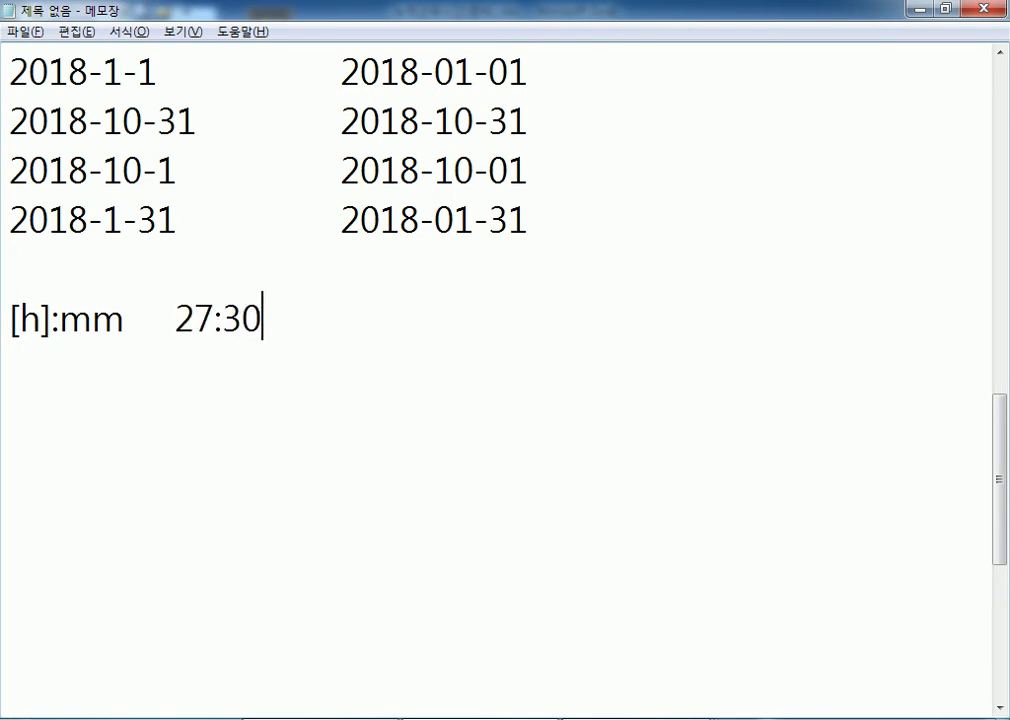
pyautogui.press('Return')
# Add the line "h:mm 3:30(24시간, 1일을 제외한 나머지 시간만)" and return toward Excel.
pyautogui.write('h:mmn')
pyautogui.press('BackSpace')
pyautogui.press('Tab')
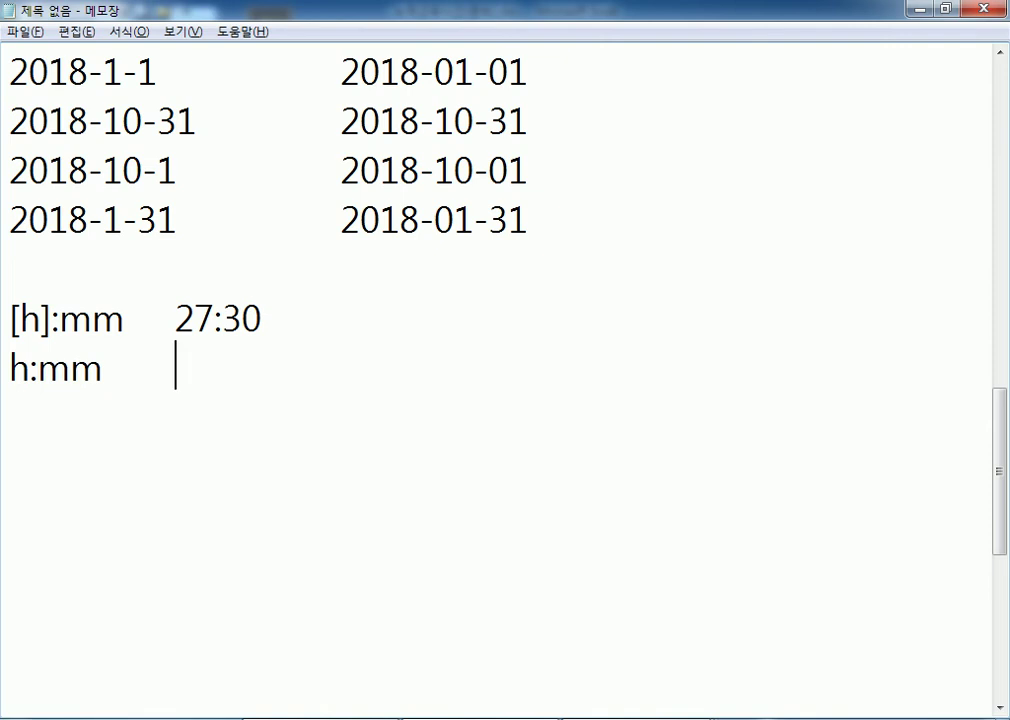
pyautogui.write('3:30')
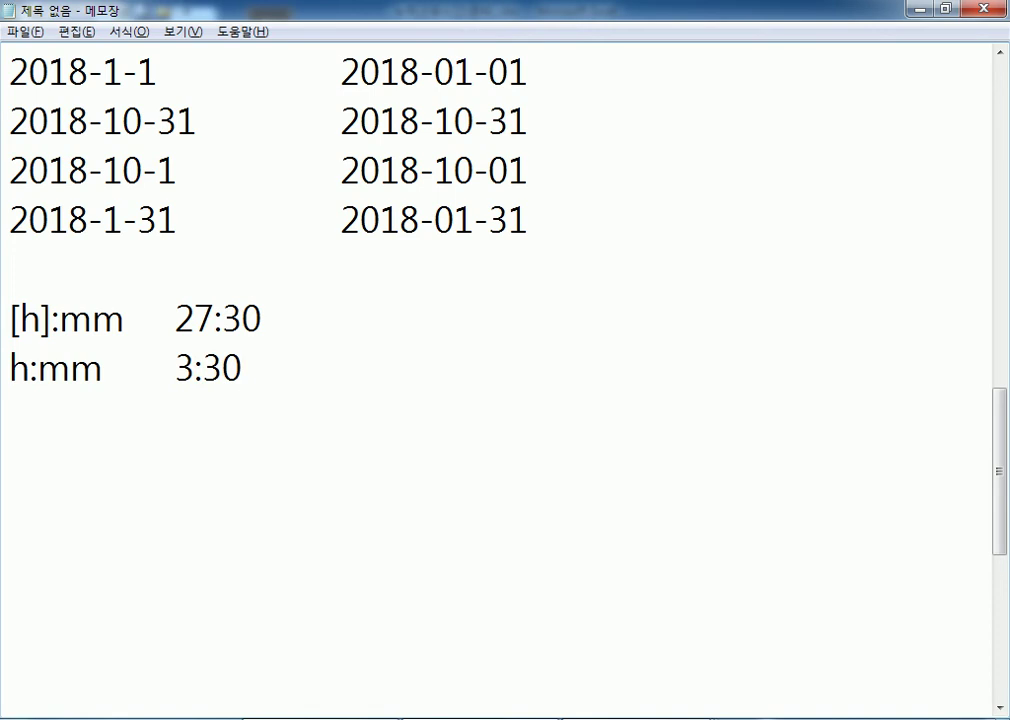
pyautogui.write('(24tl')
pyautogui.press('BackSpace')
pyautogui.press('BackSpace')
pyautogui.write('시간, ')
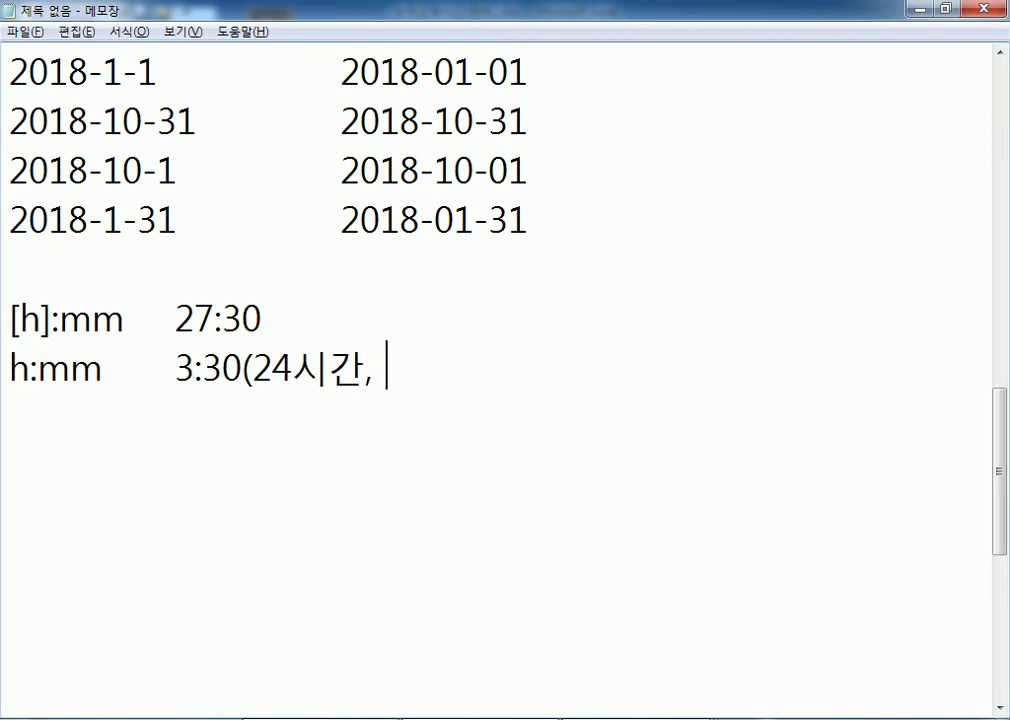
pyautogui.write('1일을 제외한 나멋')
pyautogui.write('지 시간만)')
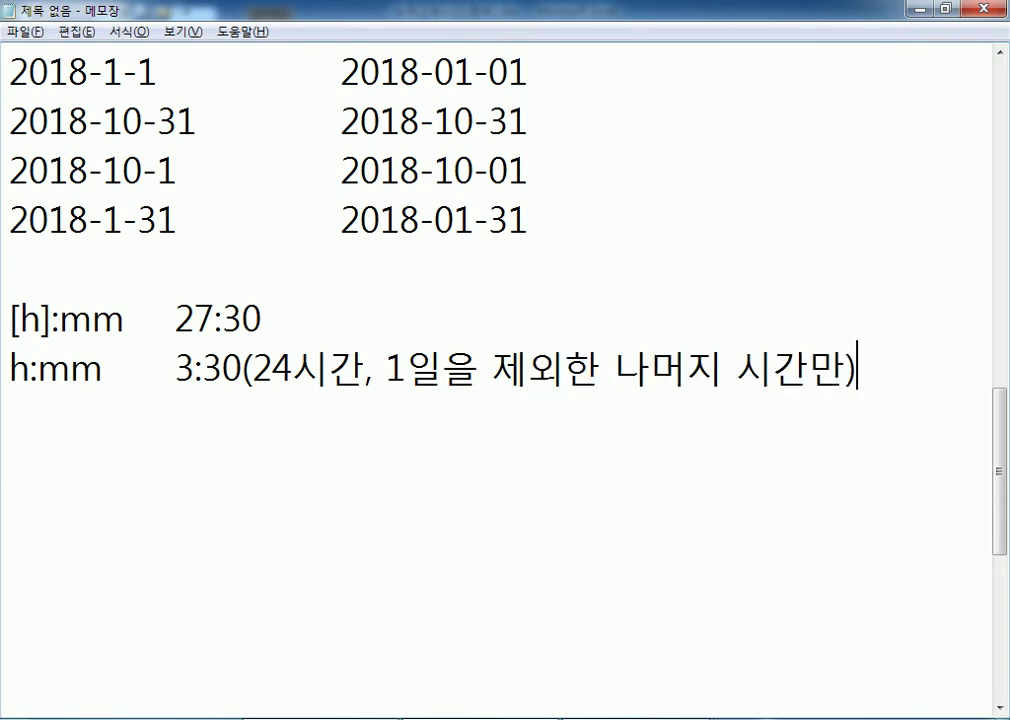
pyautogui.press('Return')
pyautogui.rightClick(639, 719)
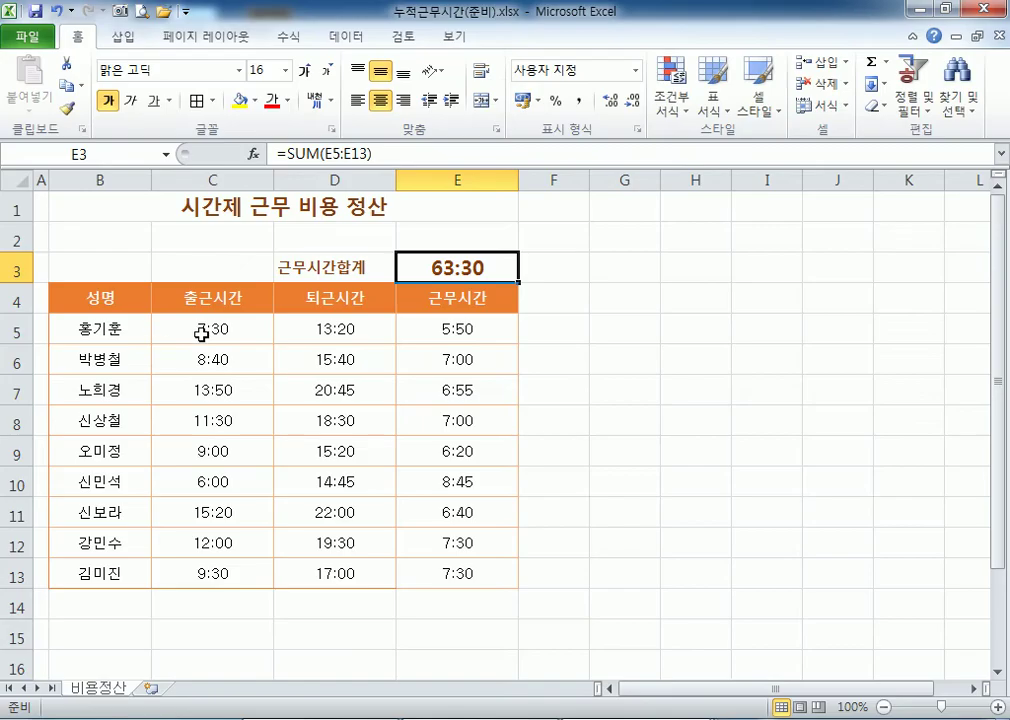
# Select the B1 title and view the workbook's file information page.
pyautogui.click(78, 202)
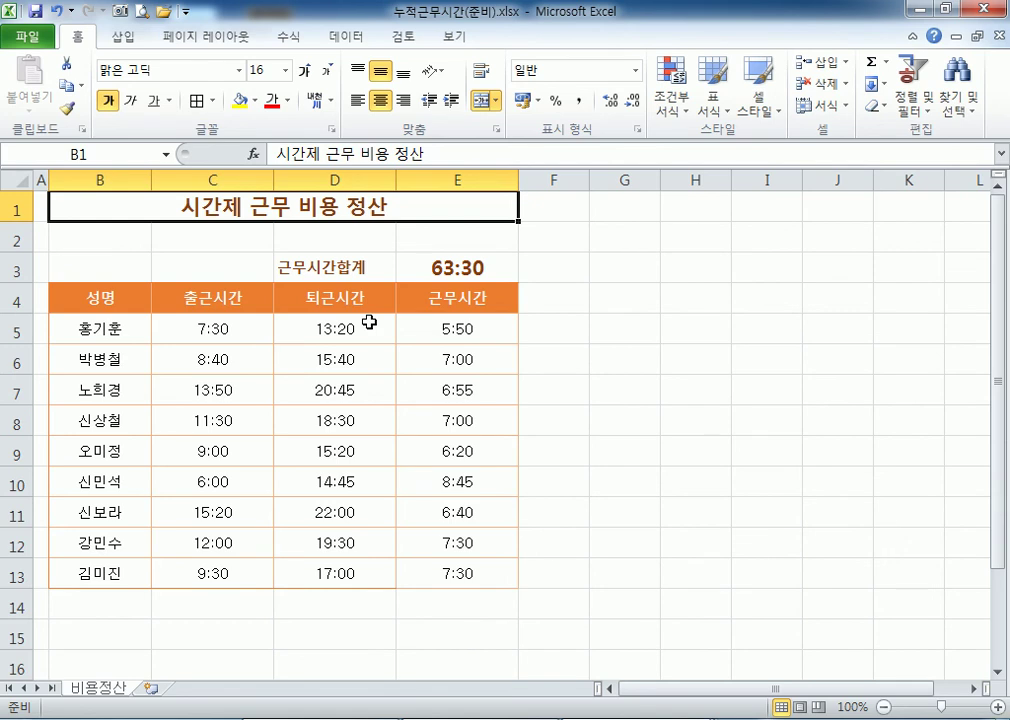
pyautogui.click(52, 40)
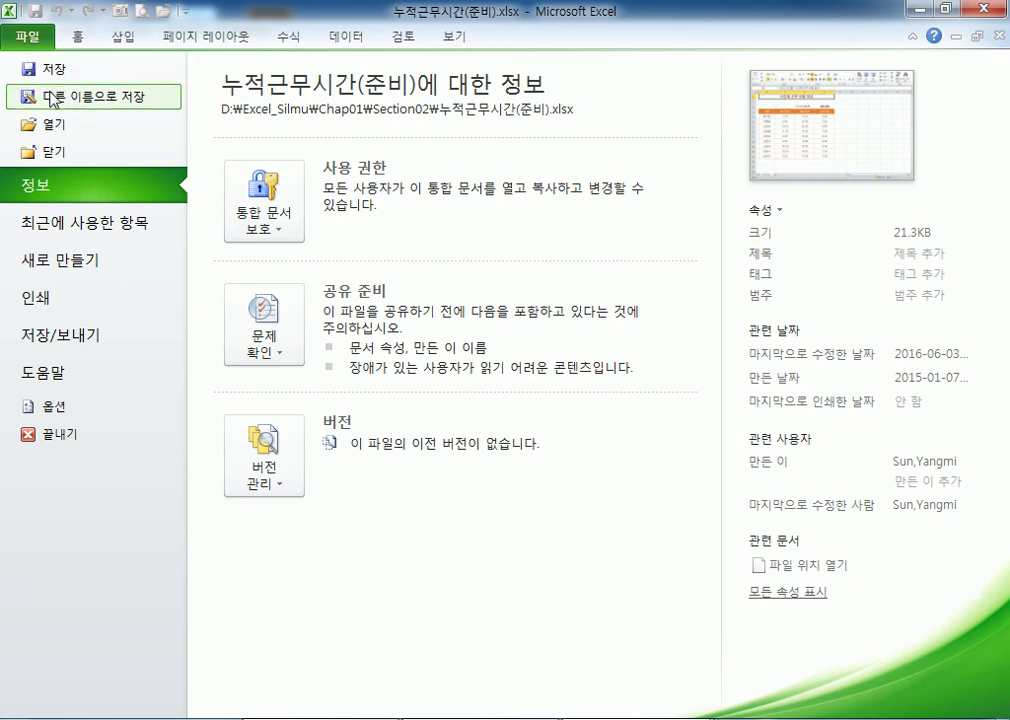
# Open Save As General Options for a password, then close them unchanged.
pyautogui.click(53, 97)
pyautogui.moveTo(313, 29); pyautogui.dragTo(345, 27)
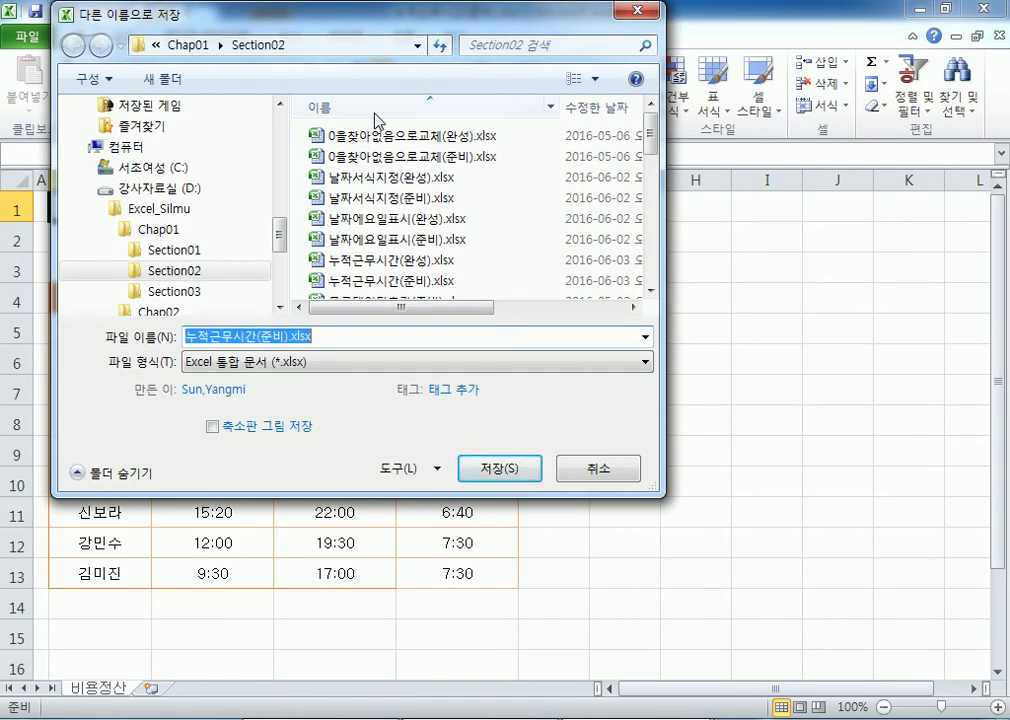
pyautogui.click(422, 470)
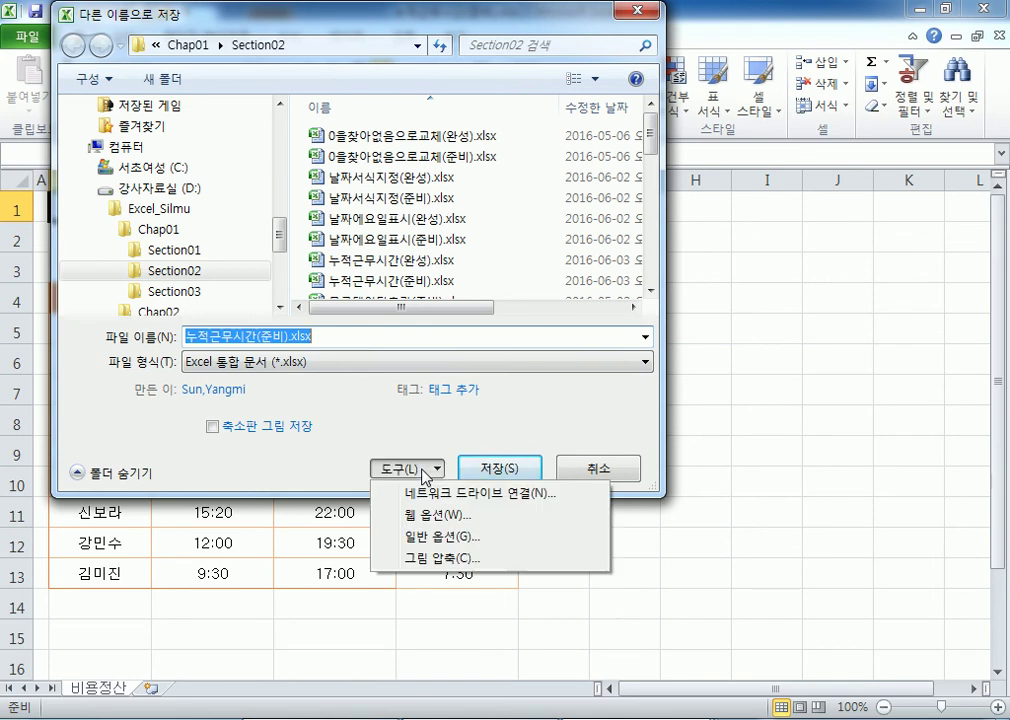
pyautogui.click(438, 538)
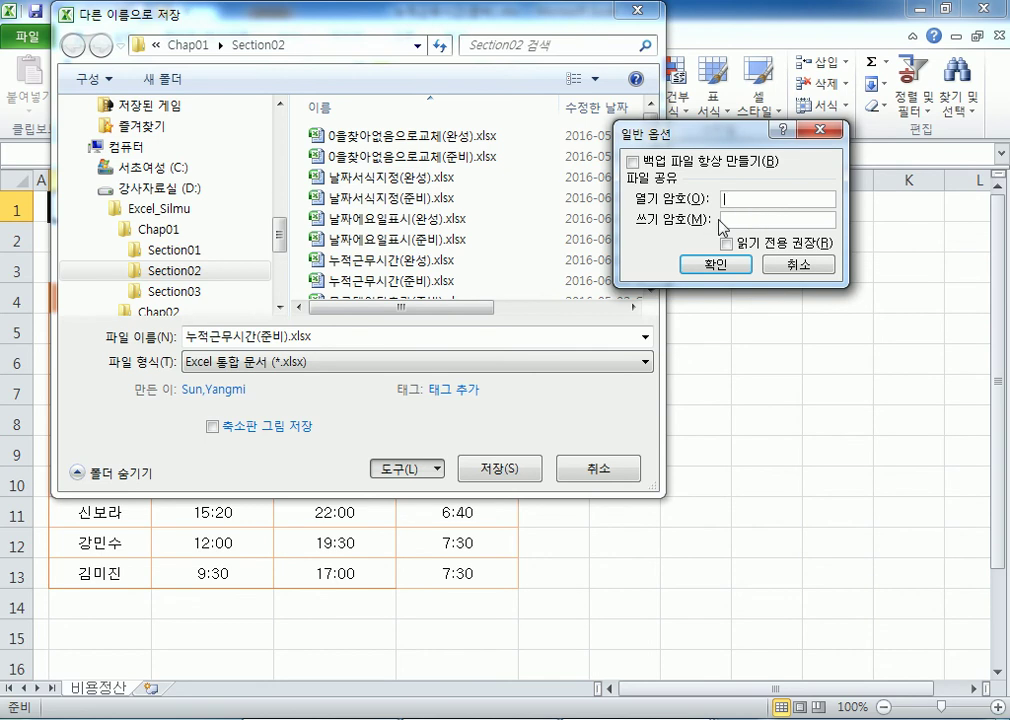
pyautogui.press('Return')
pyautogui.press('Return')
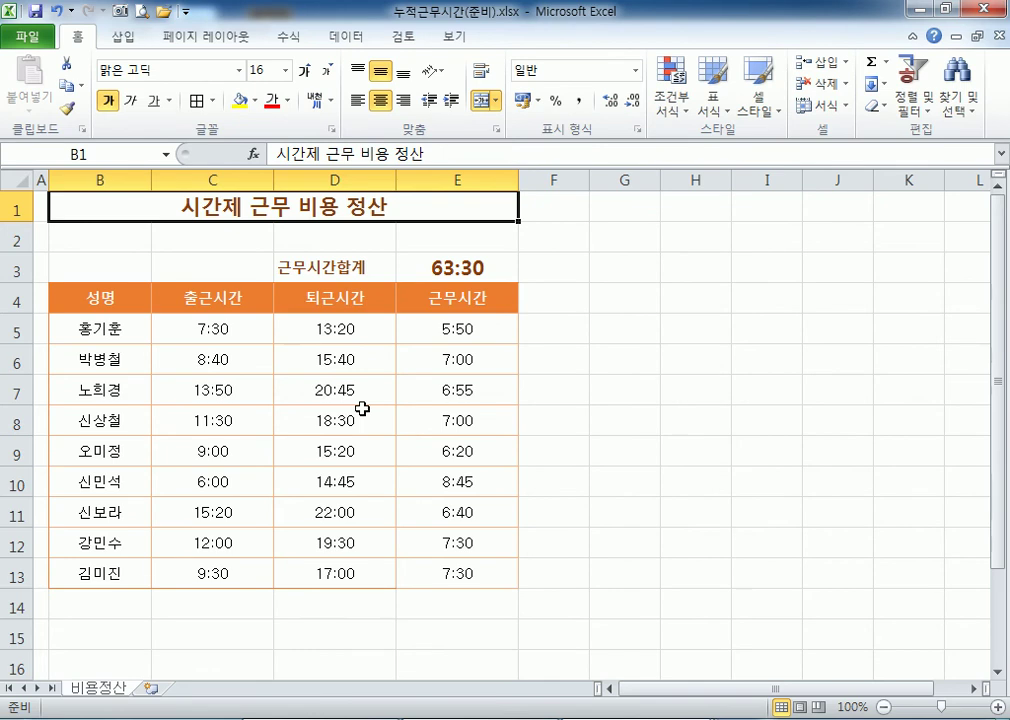
pyautogui.click(457, 330)
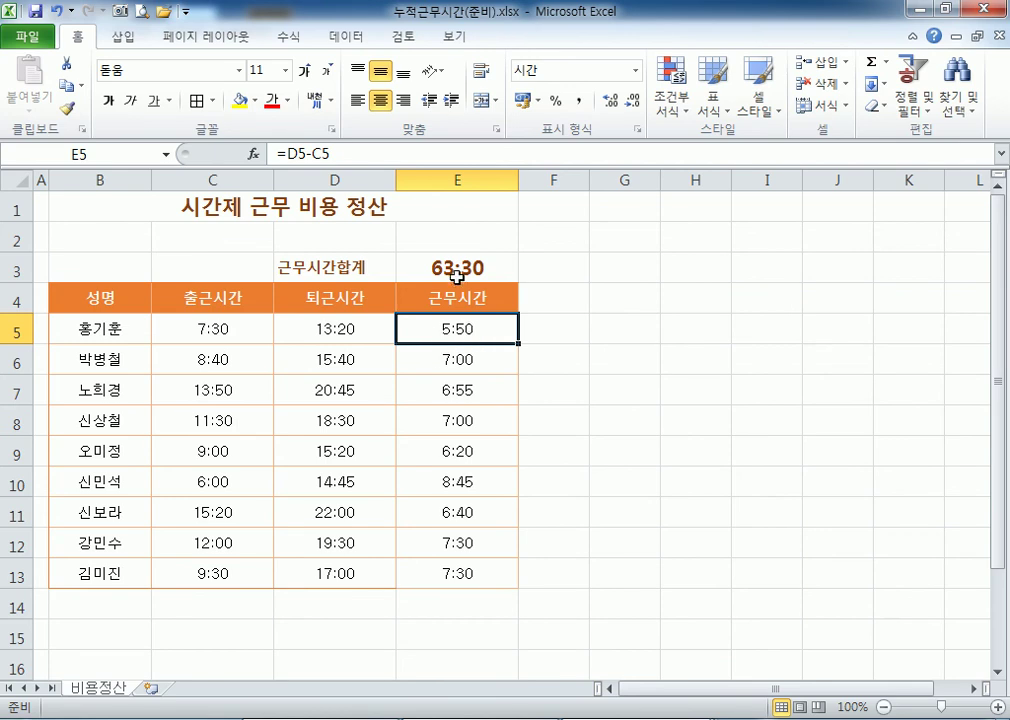
pyautogui.click(455, 268)
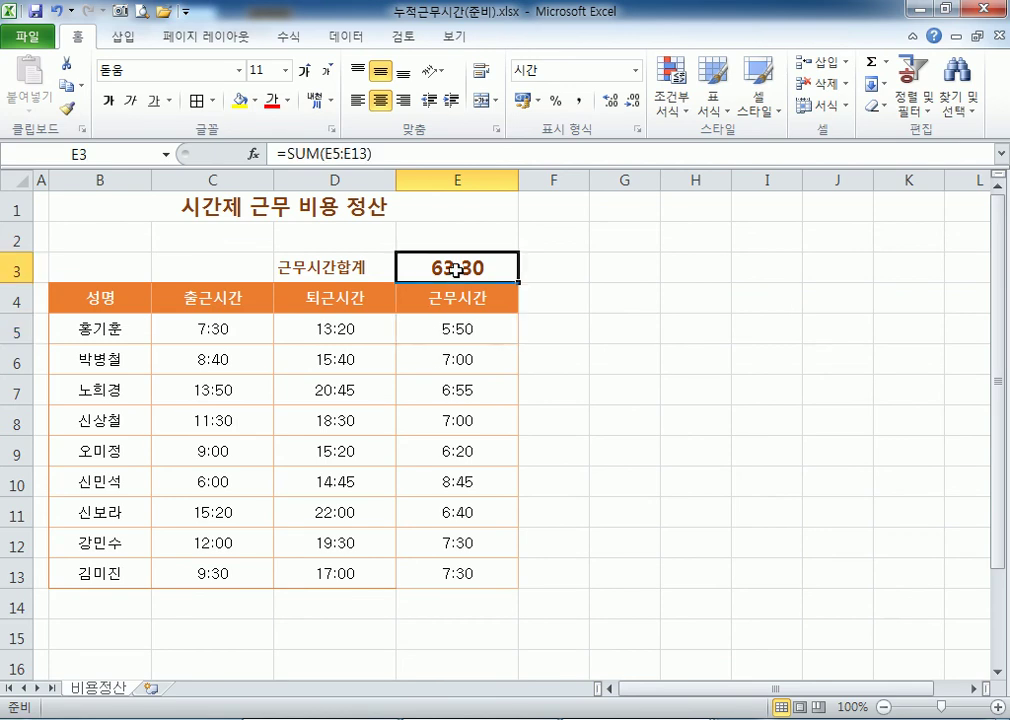
pyautogui.click(427, 330)
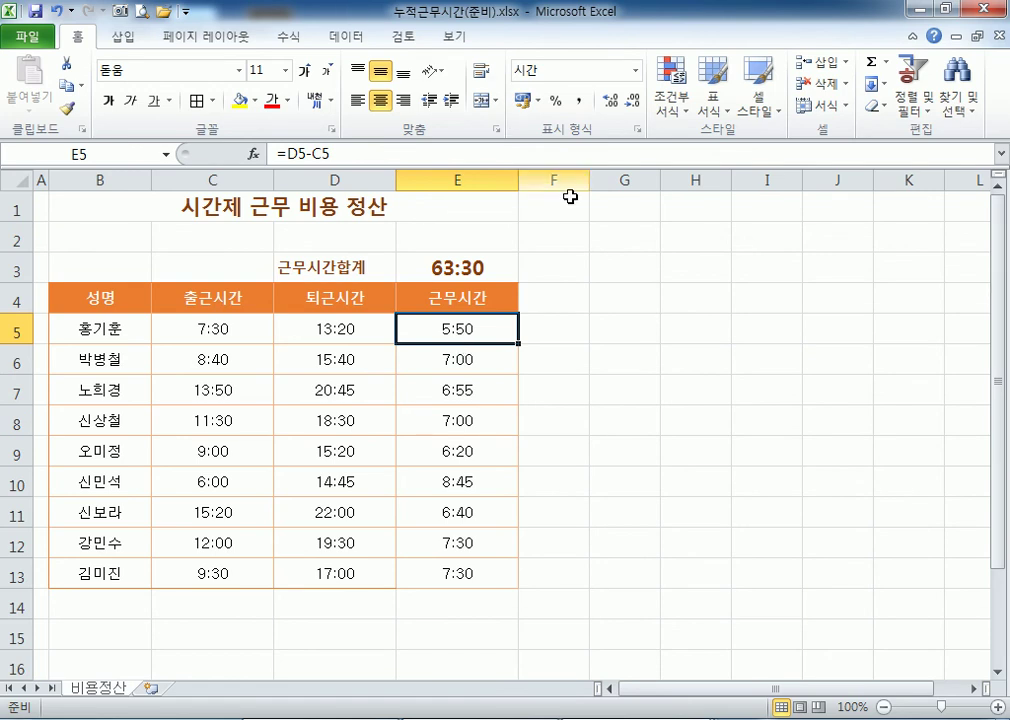
pyautogui.click(617, 274)
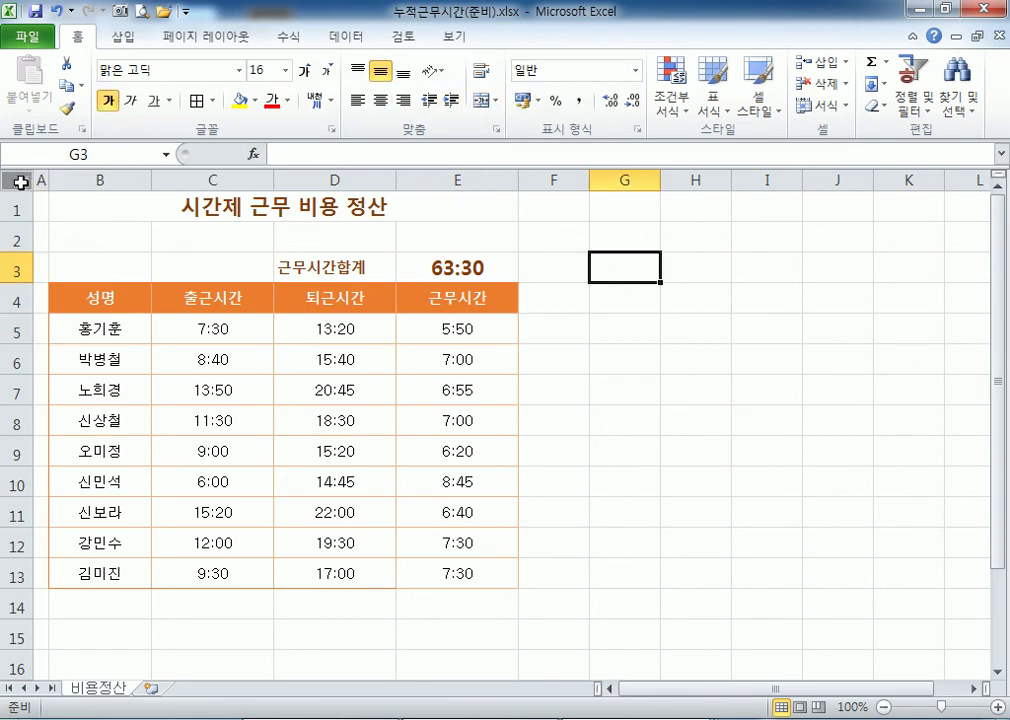
# Tick Hidden alongside Locked in the protection settings for table B3:E13.
pyautogui.moveTo(117, 264); pyautogui.dragTo(455, 571)
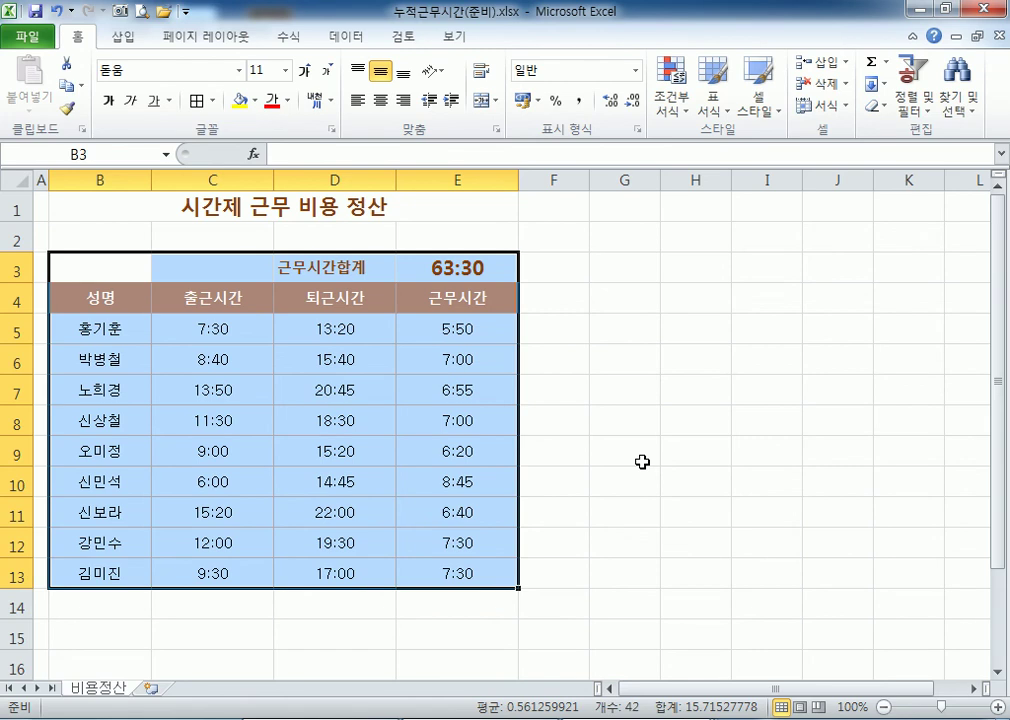
pyautogui.hotkey('ctrl', '1')
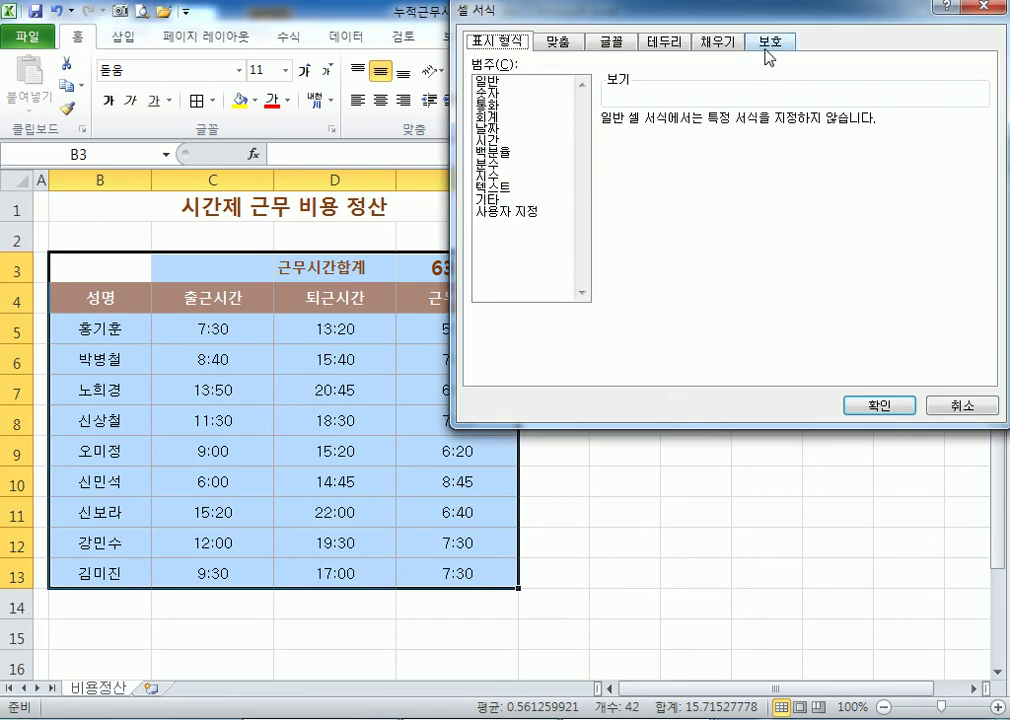
pyautogui.click(768, 45)
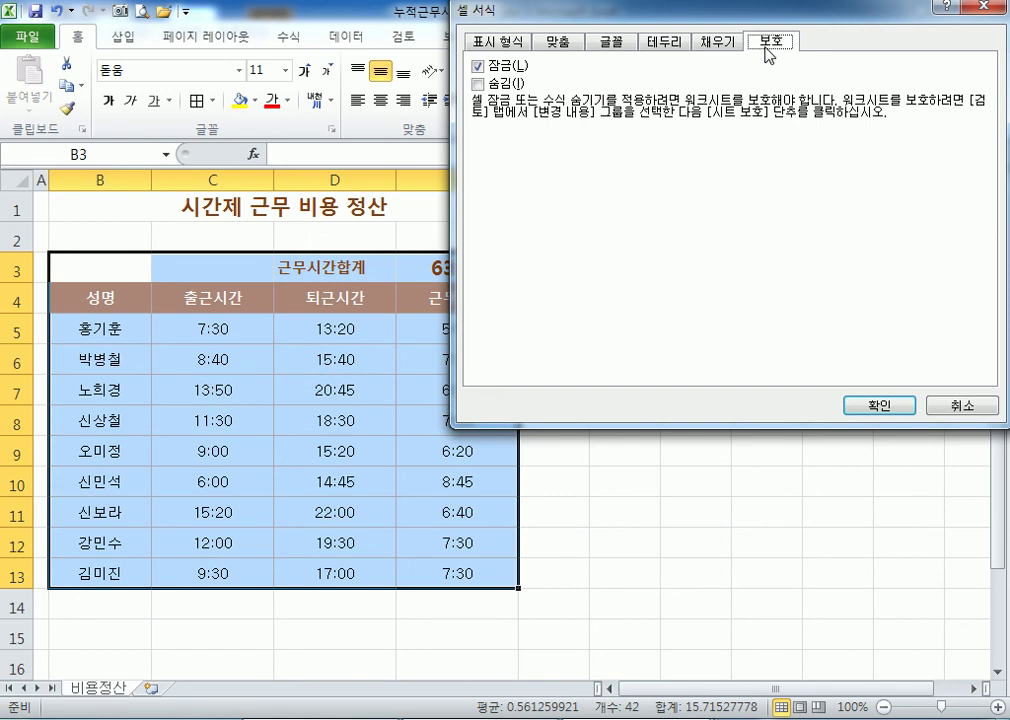
pyautogui.click(482, 84)
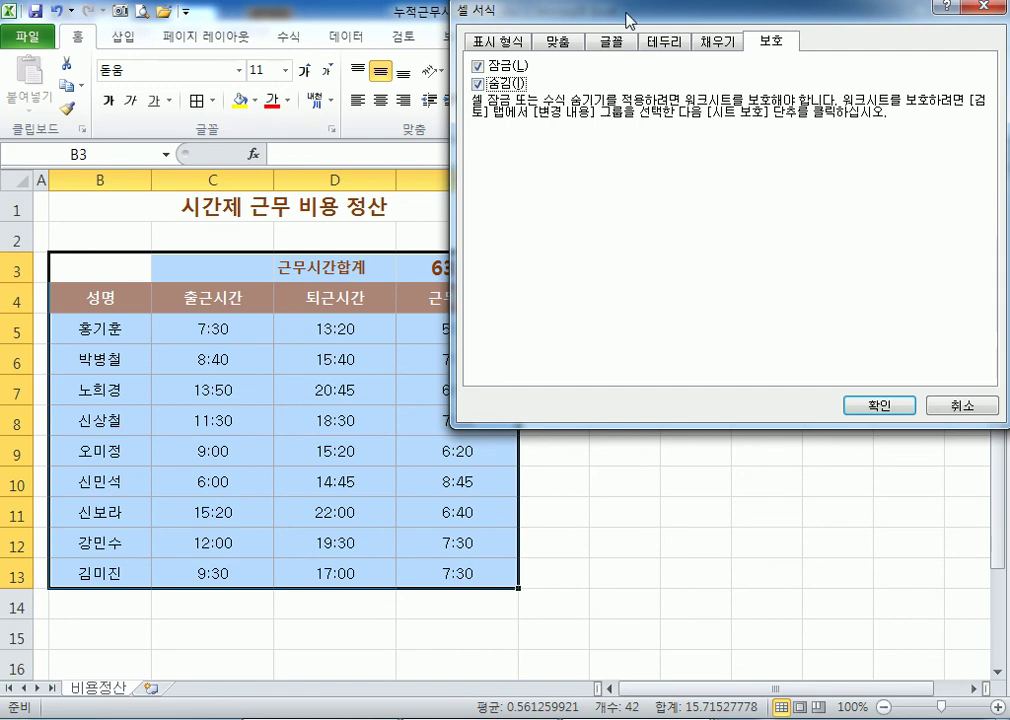
pyautogui.moveTo(493, 10); pyautogui.dragTo(385, 26)
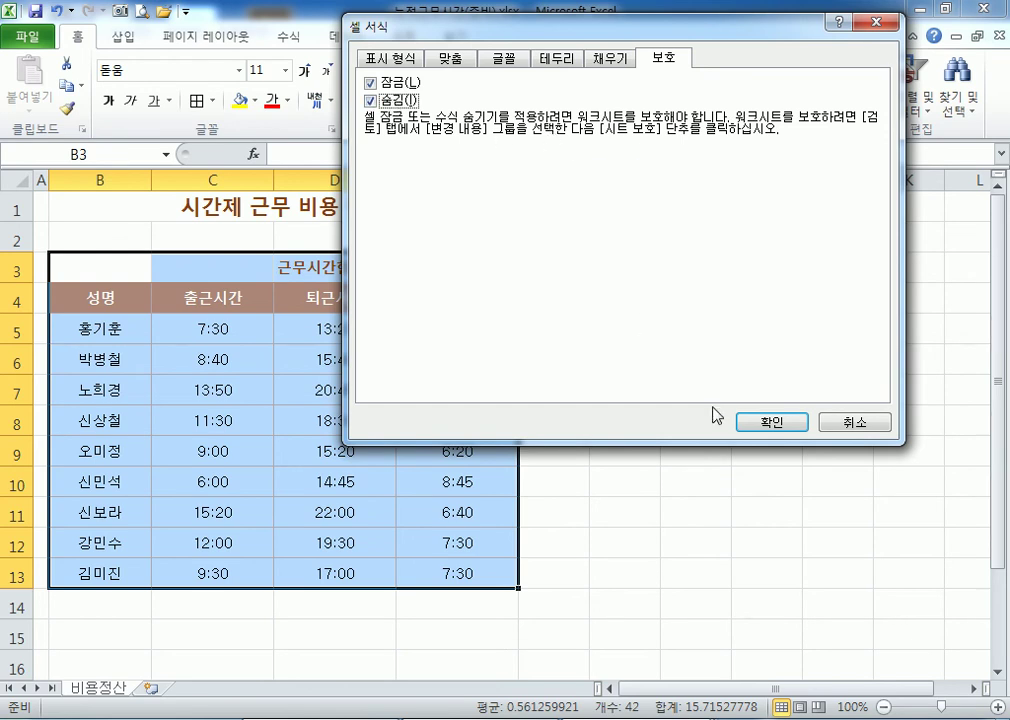
# Confirm Locked and Hidden for B3:E13, then review the E5 and E3 formula cells.
pyautogui.click(757, 424)
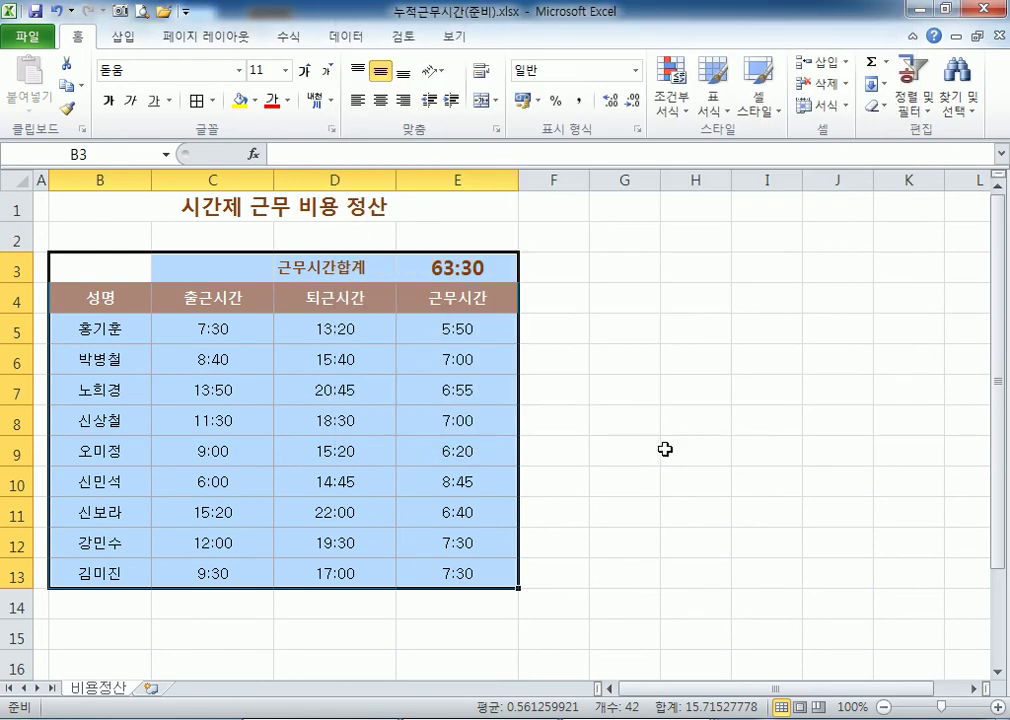
pyautogui.click(442, 322)
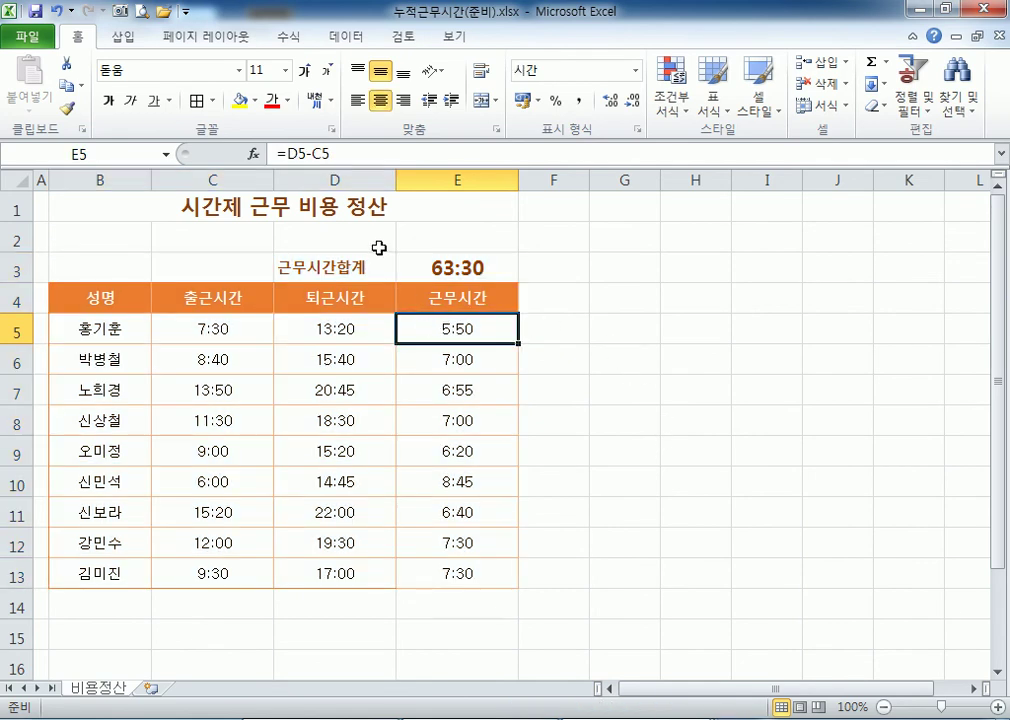
pyautogui.click(473, 267)
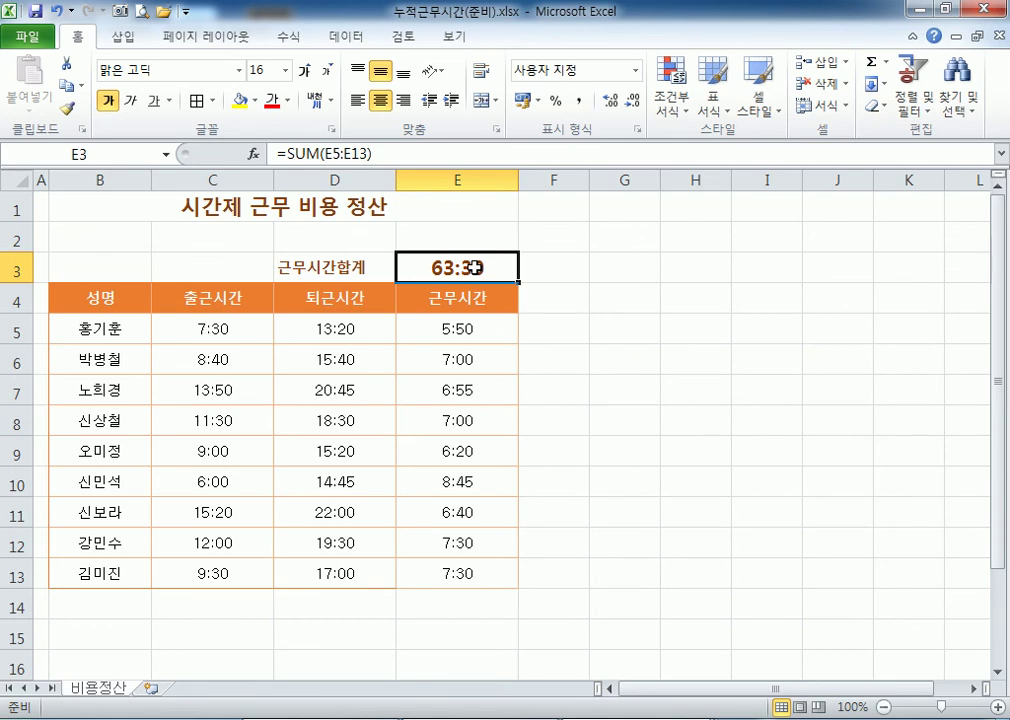
# Protect the 비용정산 sheet from the Review tab, leaving the password blank.
pyautogui.click(402, 38)
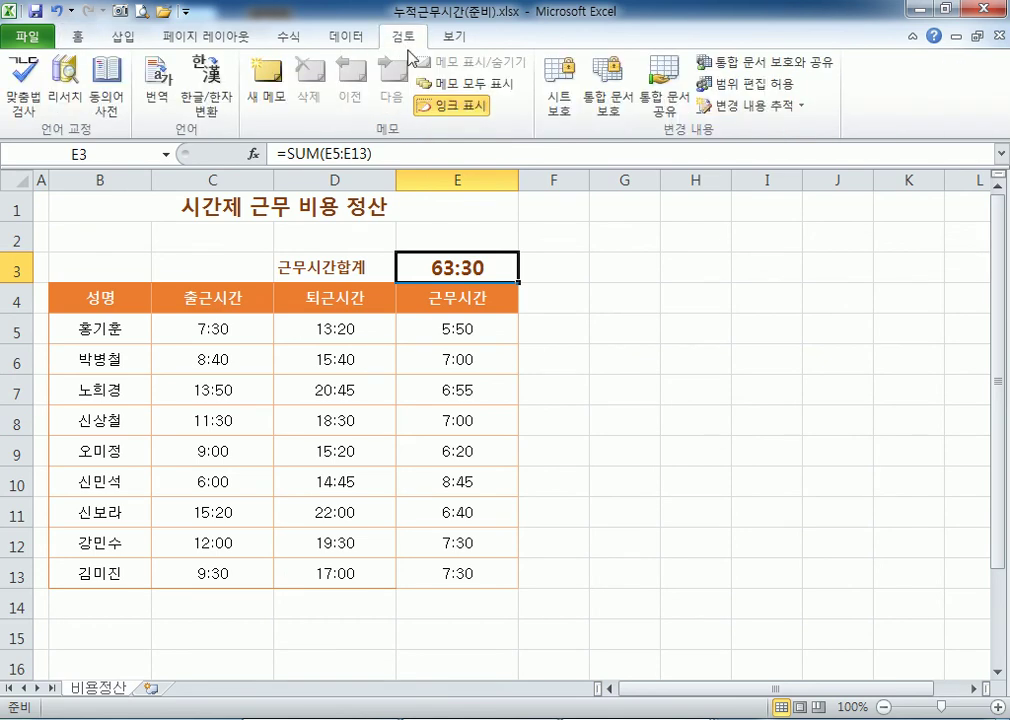
pyautogui.click(565, 115)
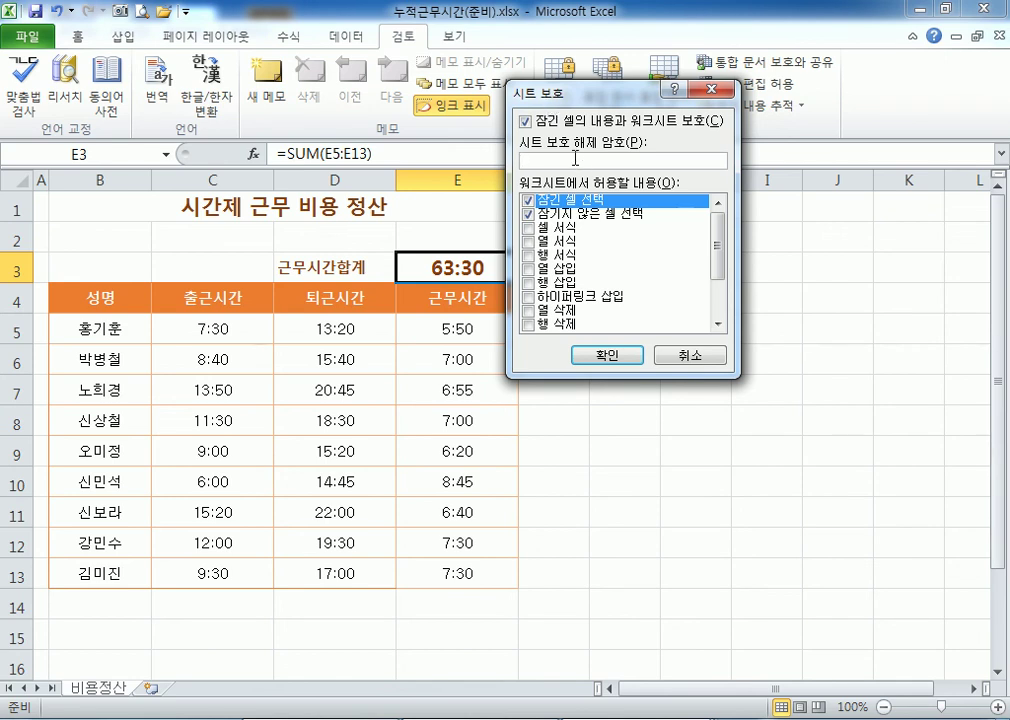
pyautogui.click(625, 355)
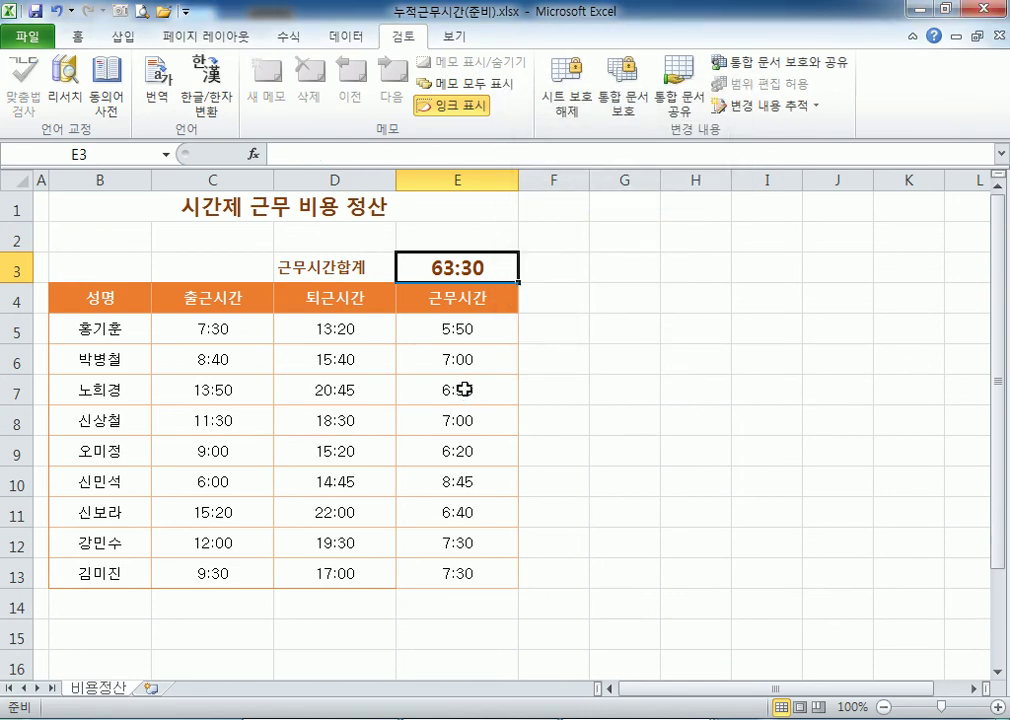
pyautogui.click(274, 204)
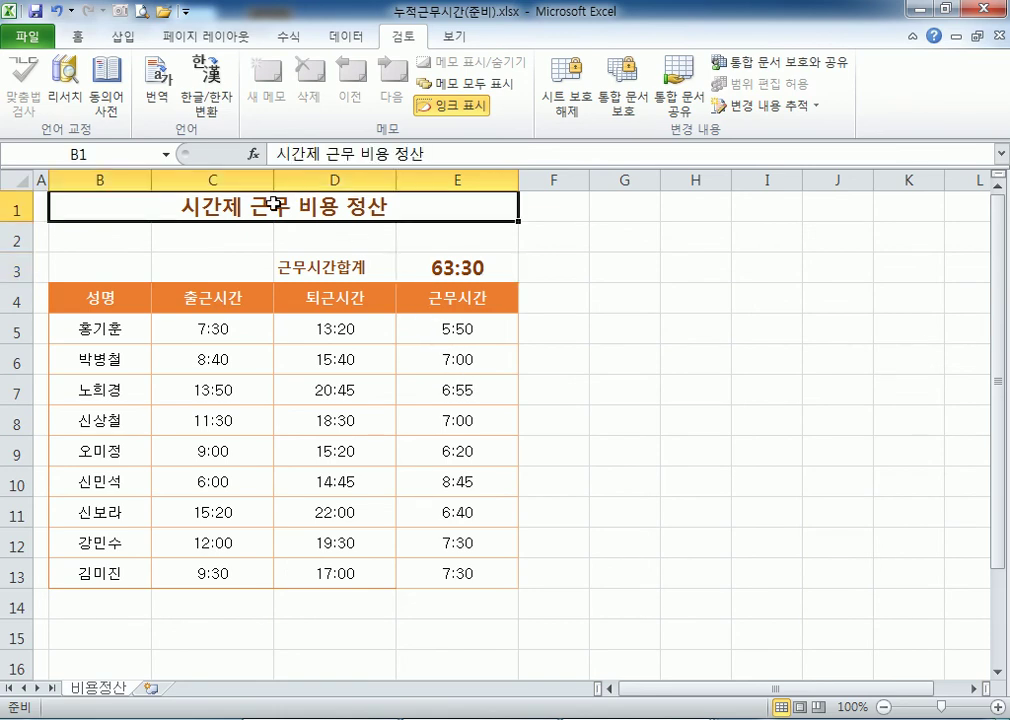
pyautogui.click(285, 158)
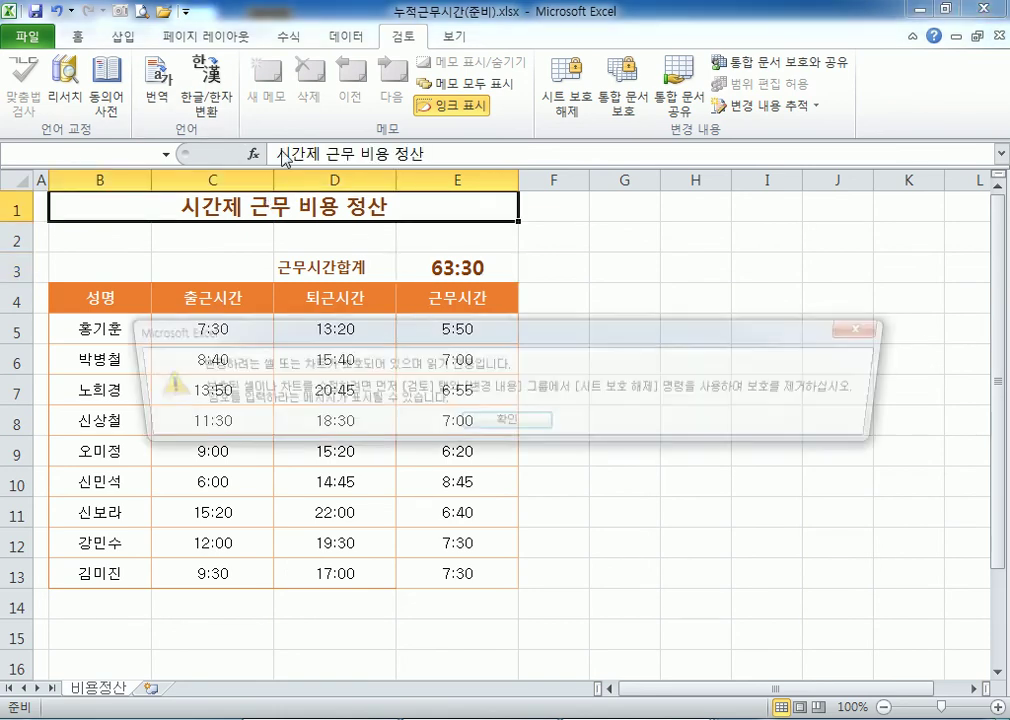
pyautogui.click(443, 420)
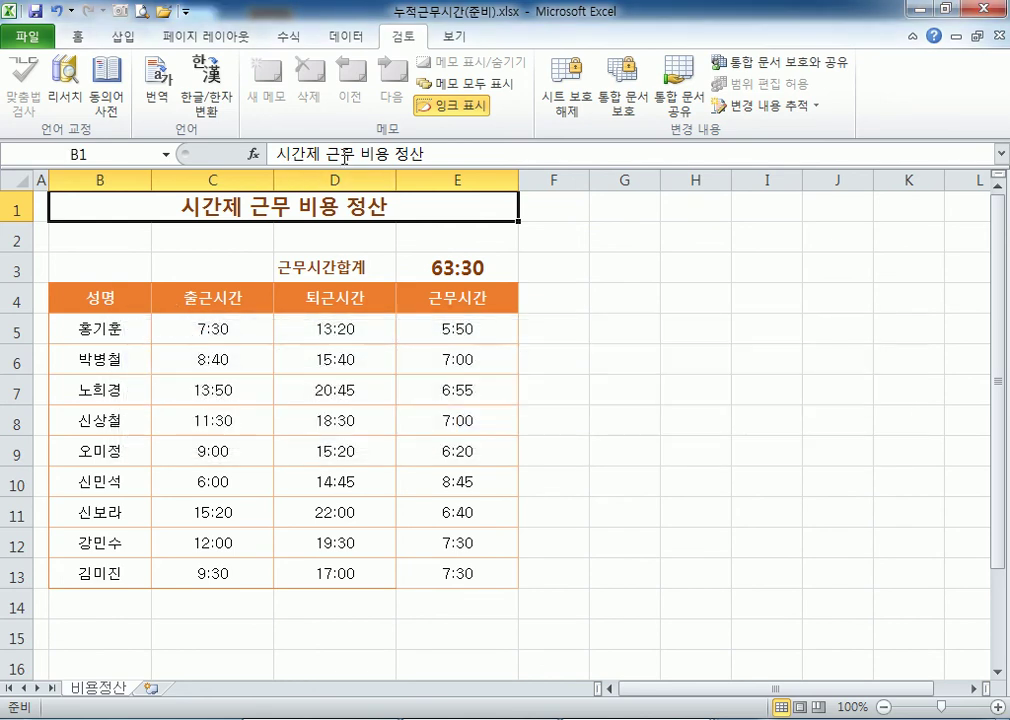
pyautogui.click(458, 299)
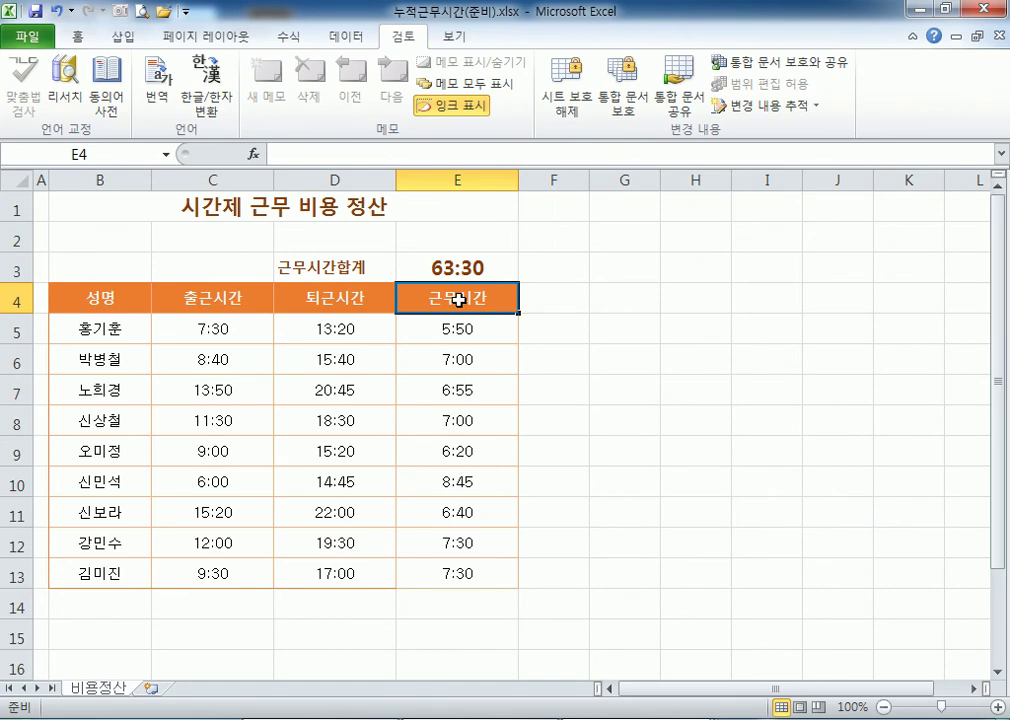
pyautogui.click(460, 268)
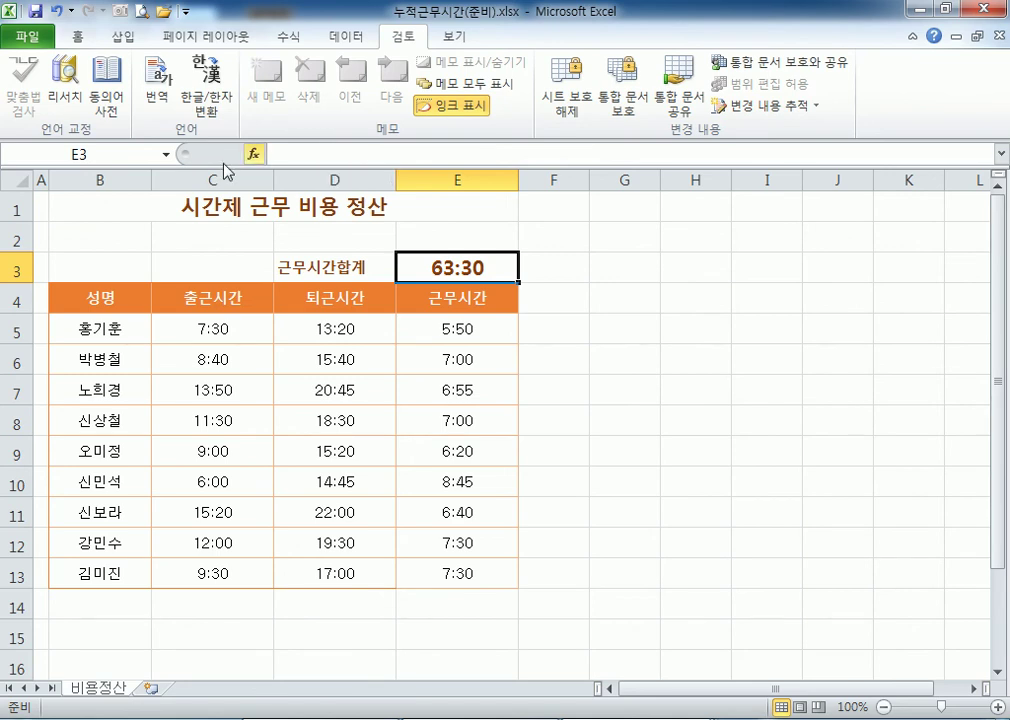
pyautogui.moveTo(128, 268); pyautogui.dragTo(470, 575)
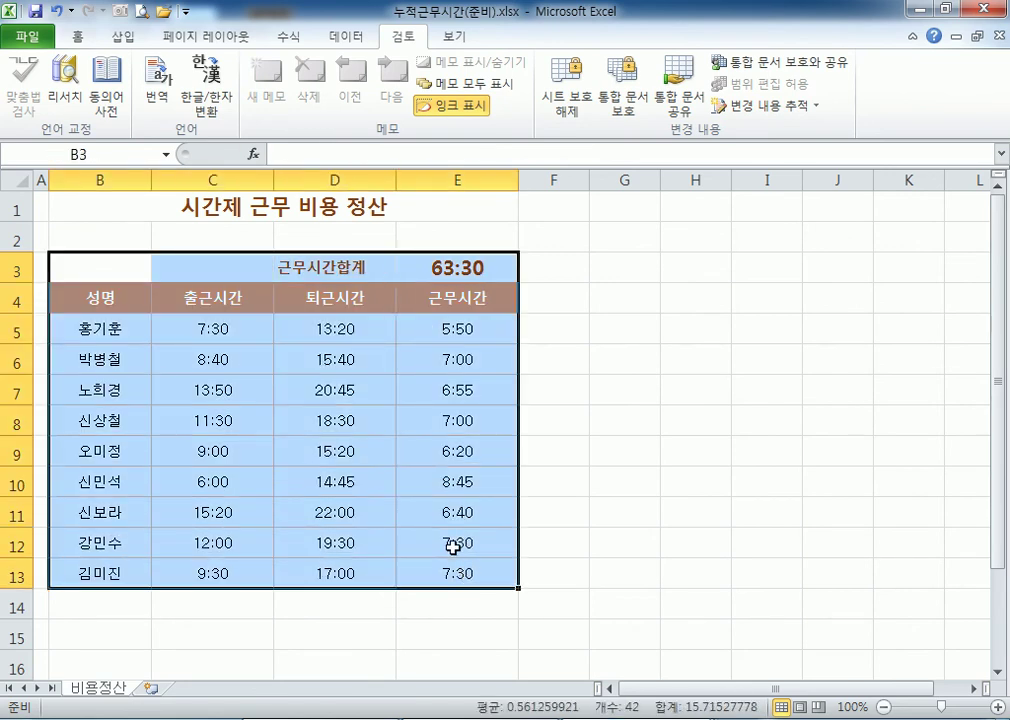
pyautogui.click(242, 209)
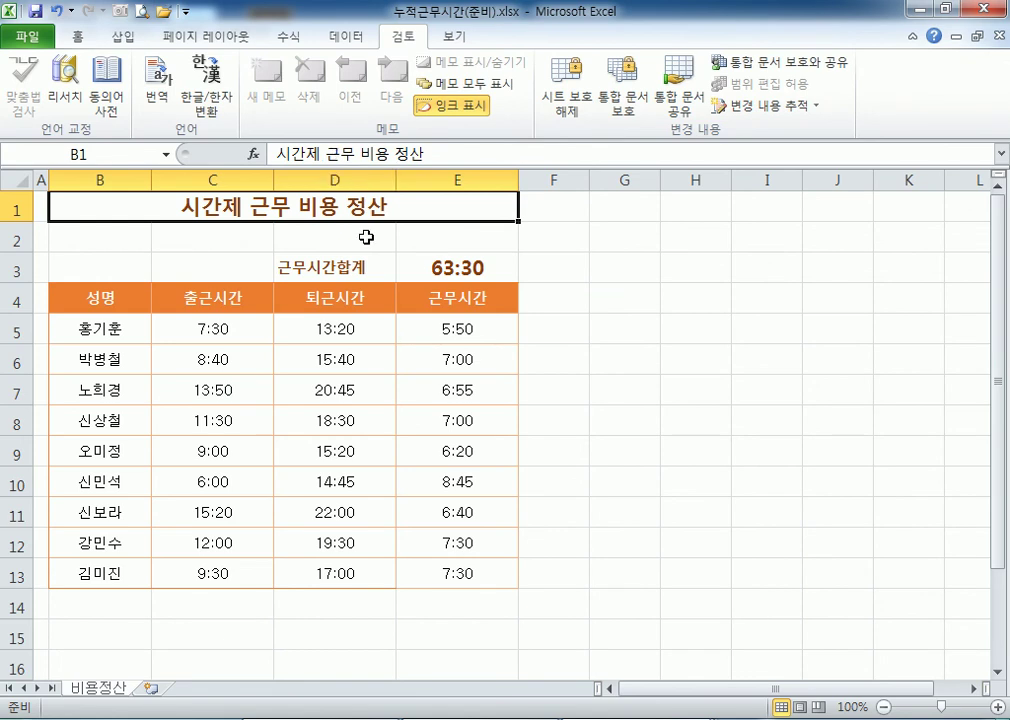
pyautogui.click(446, 333)
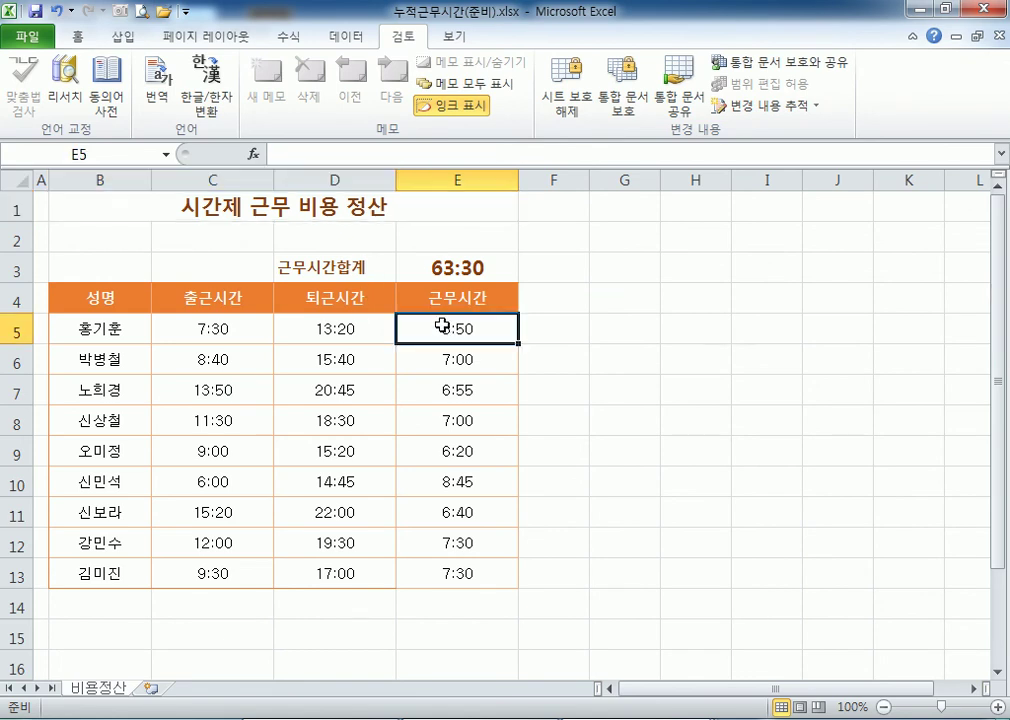
pyautogui.click(432, 278)
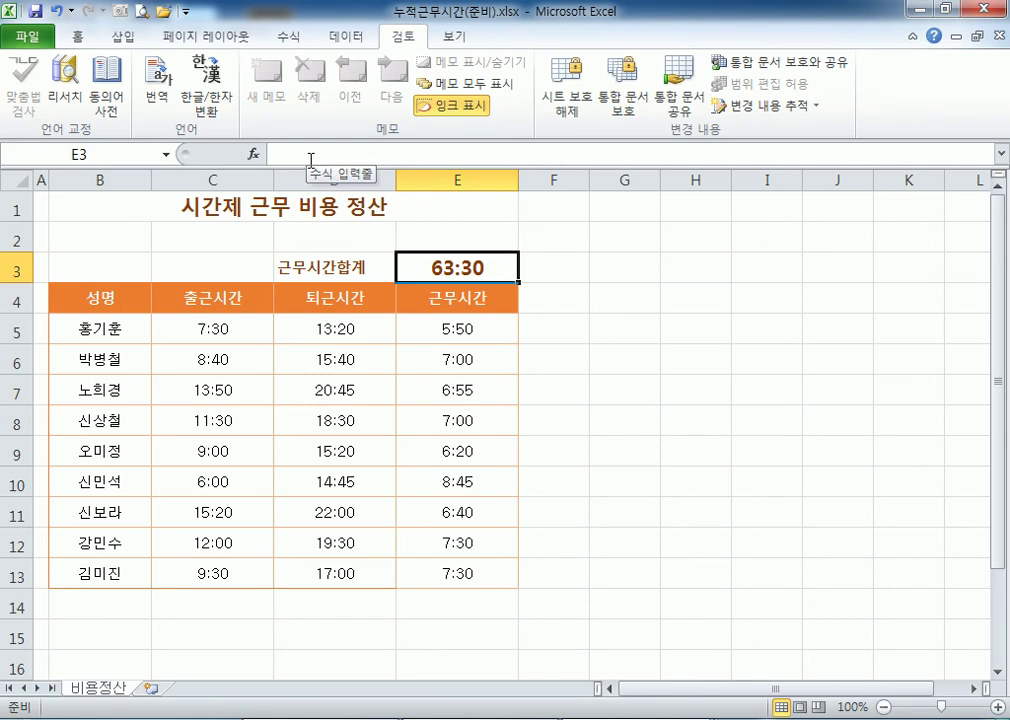
pyautogui.click(568, 118)
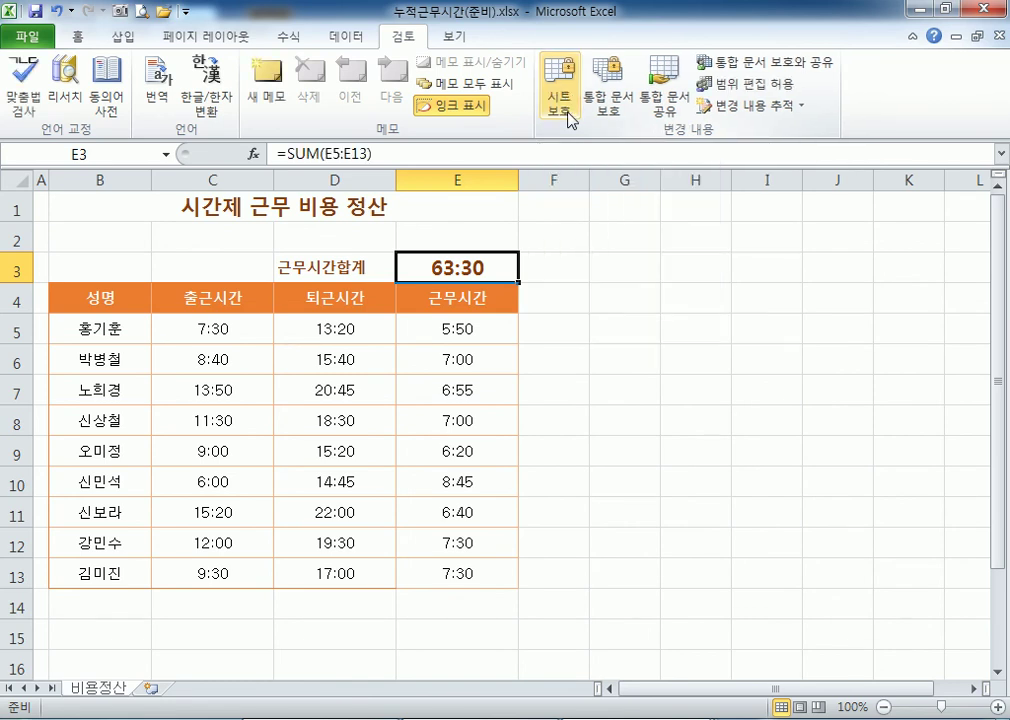
pyautogui.click(485, 386)
pyautogui.click(460, 266)
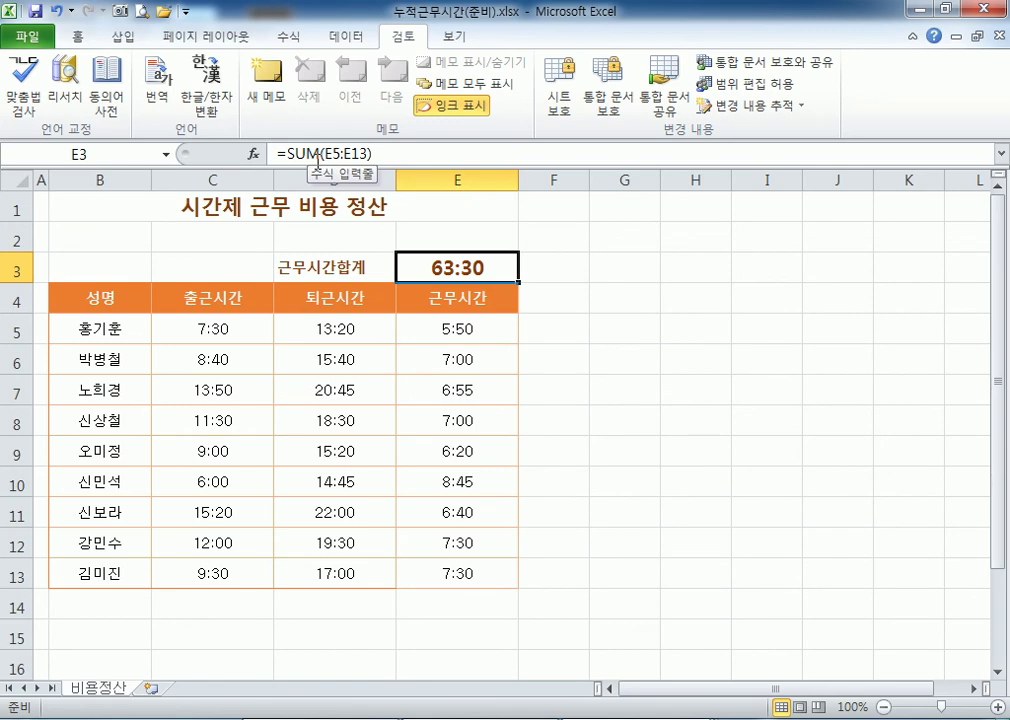
pyautogui.click(557, 118)
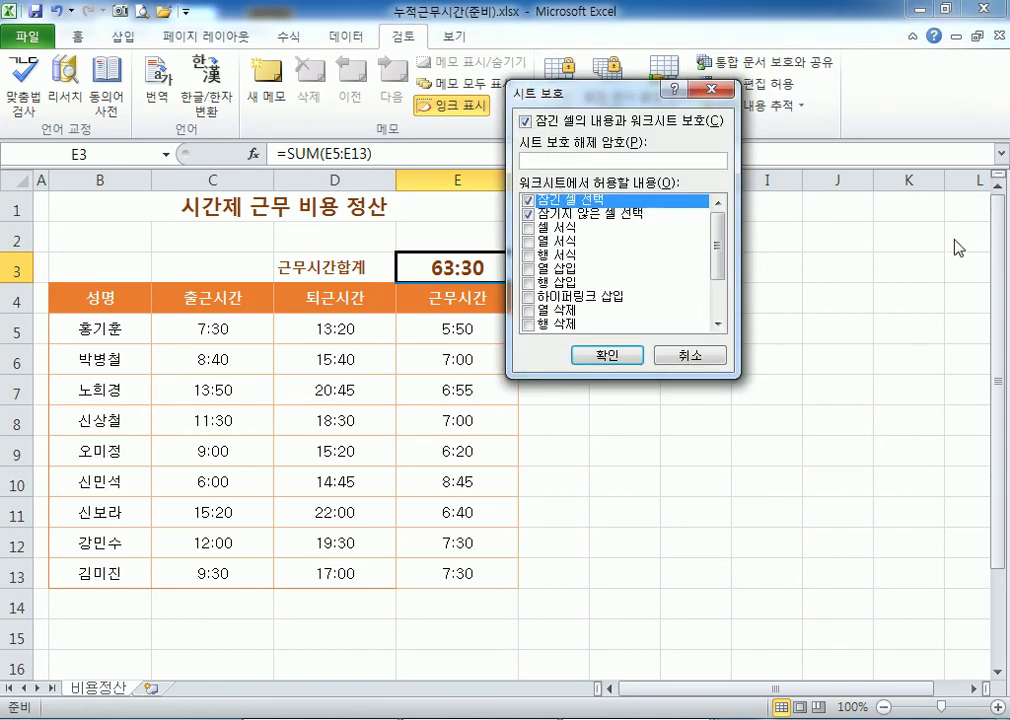
pyautogui.write('1234')
pyautogui.press('Return')
pyautogui.write('1234')
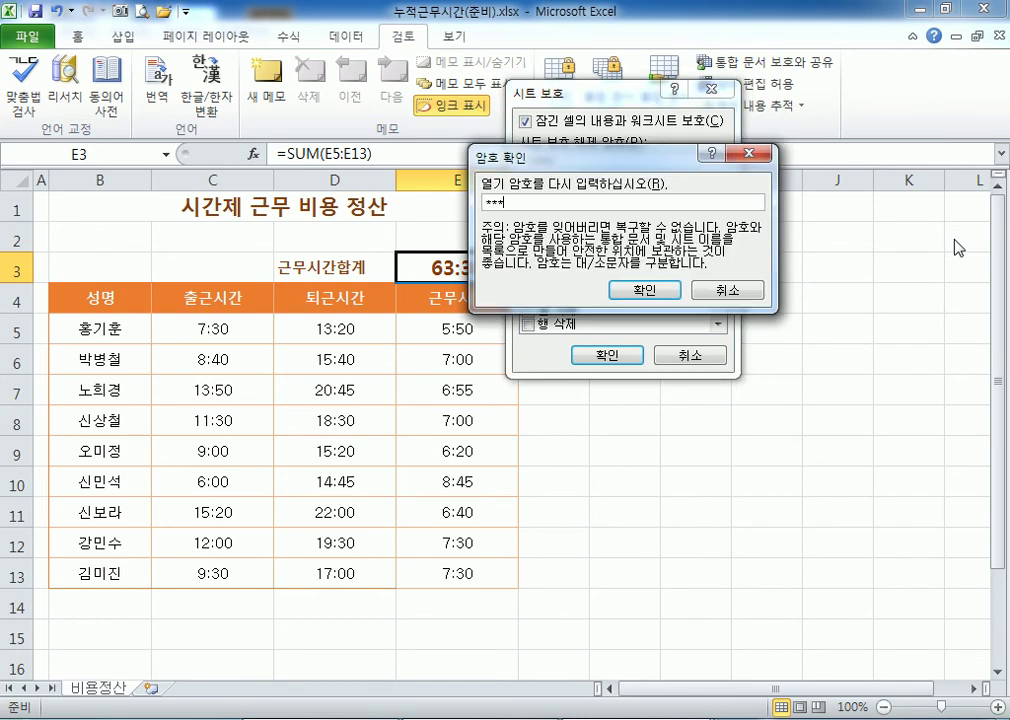
pyautogui.press('Return')
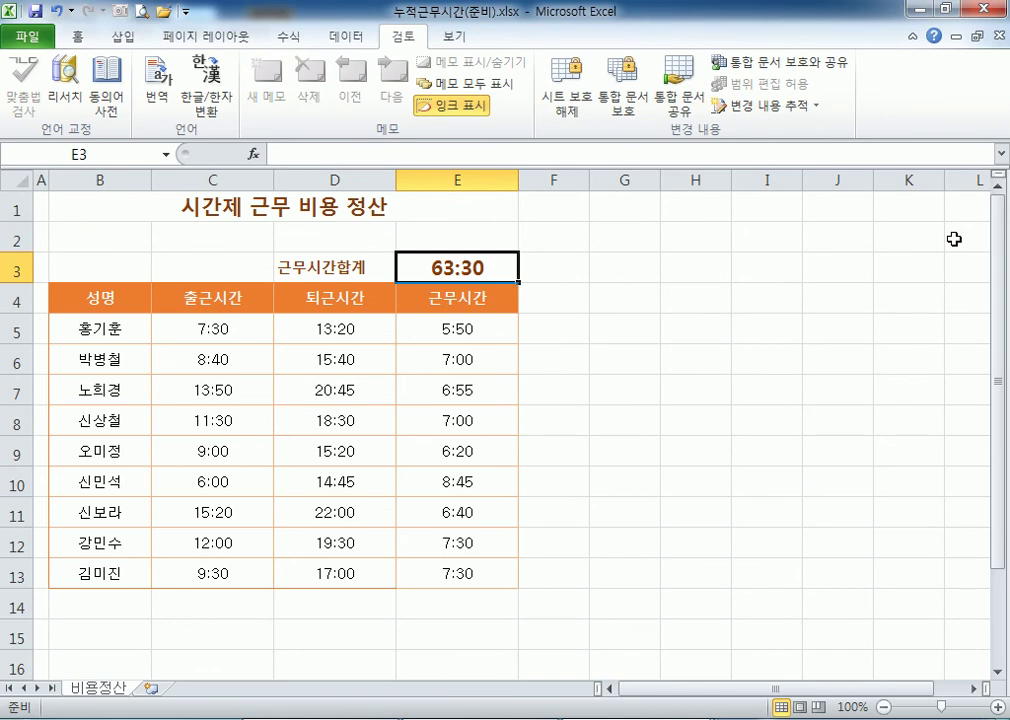
pyautogui.click(437, 413)
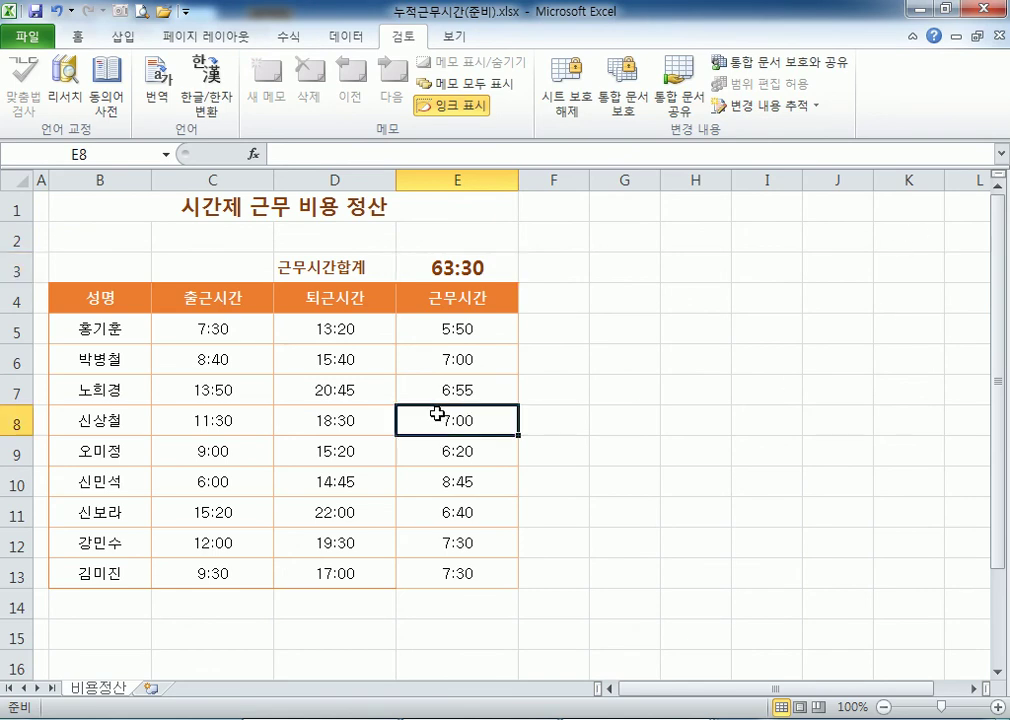
pyautogui.click(472, 266)
pyautogui.click(567, 106)
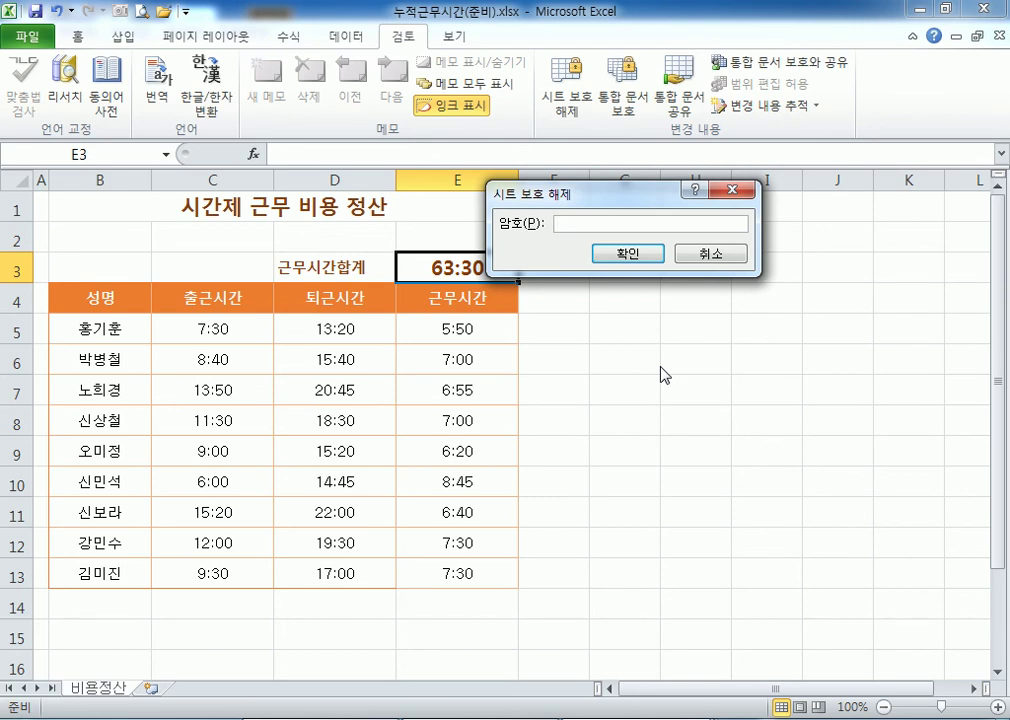
pyautogui.write('1234')
pyautogui.press('Return')
pyautogui.press('Return')
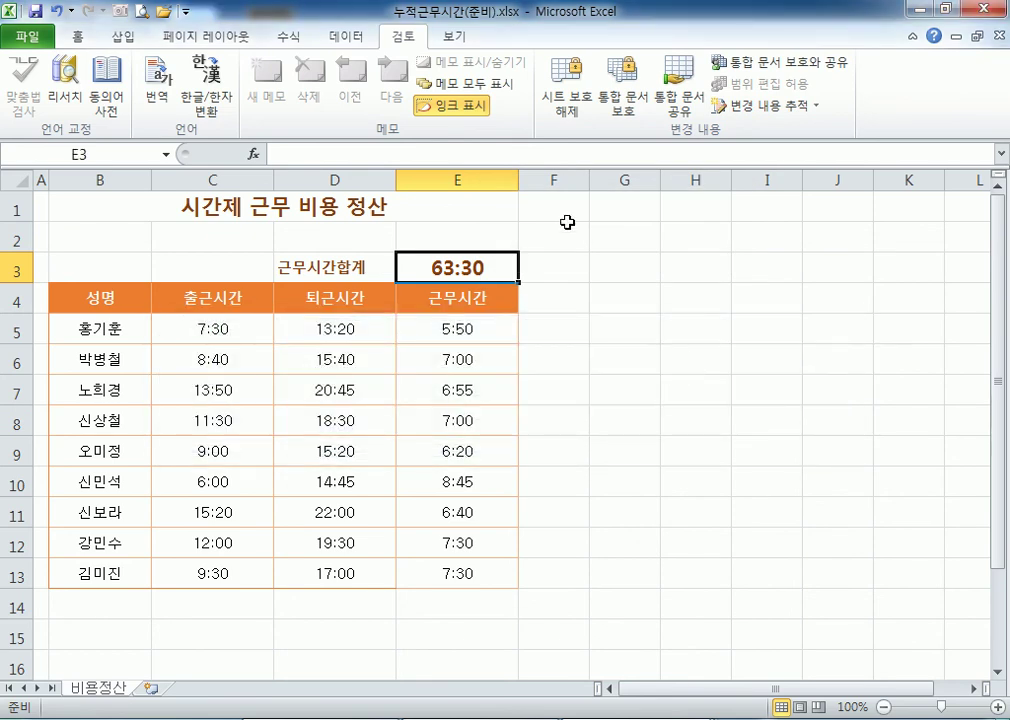
pyautogui.click(567, 97)
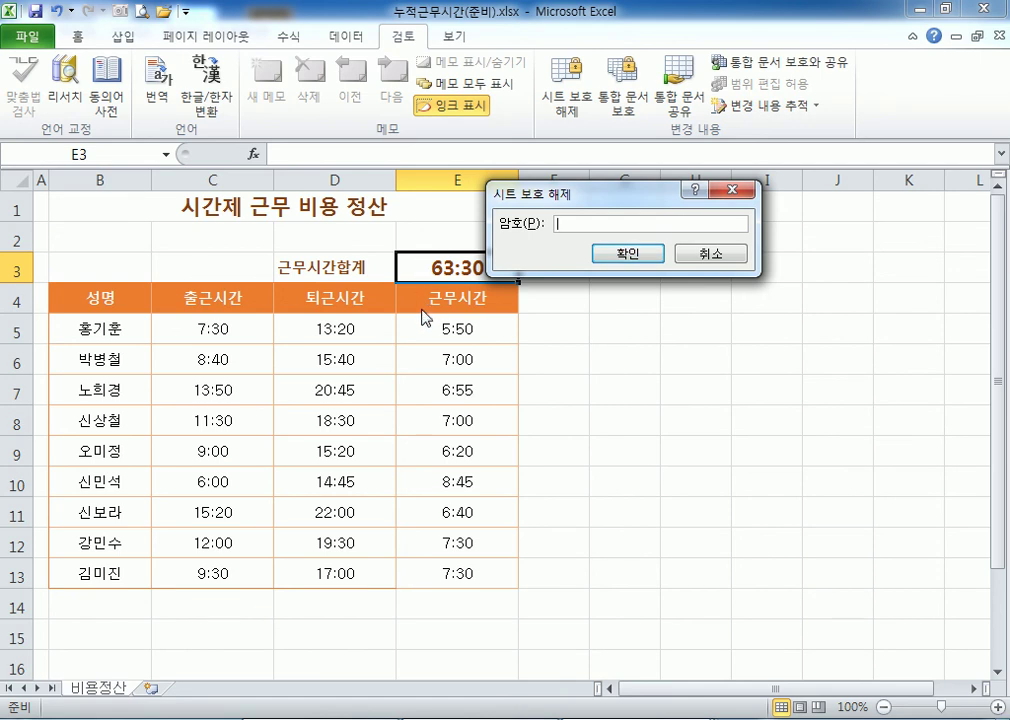
pyautogui.click(705, 253)
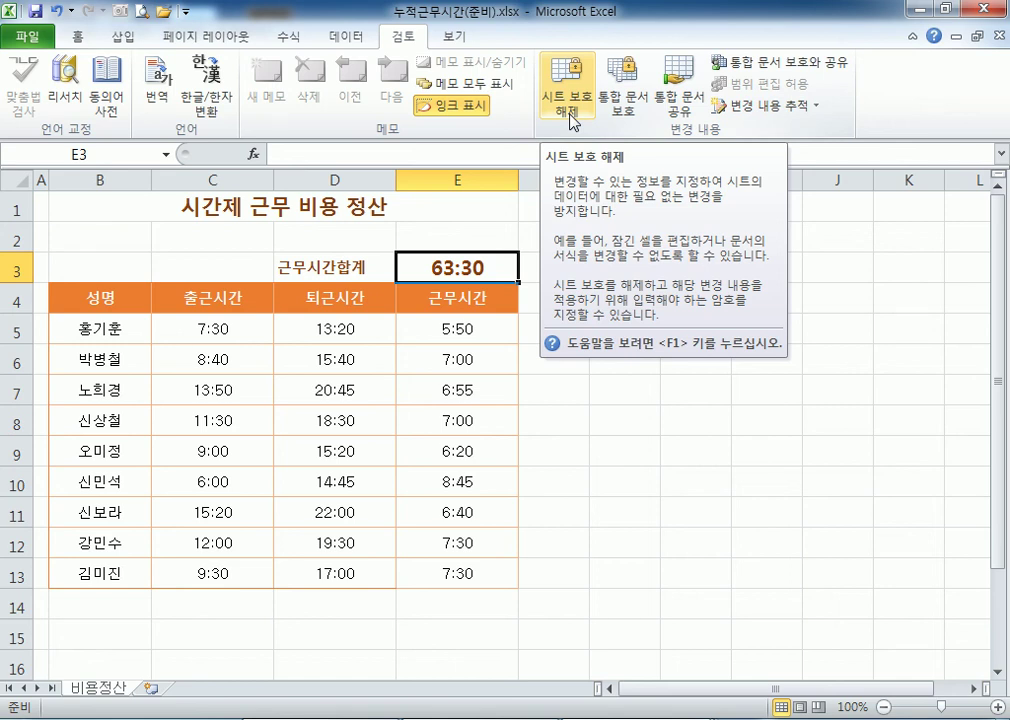
pyautogui.click(27, 36)
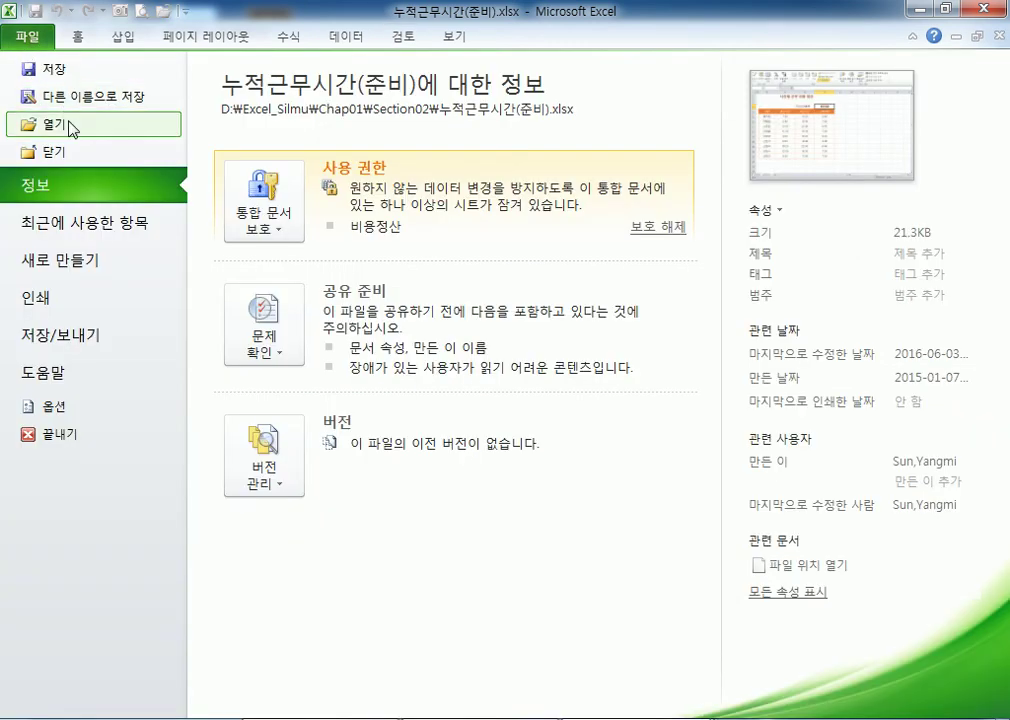
pyautogui.click(76, 99)
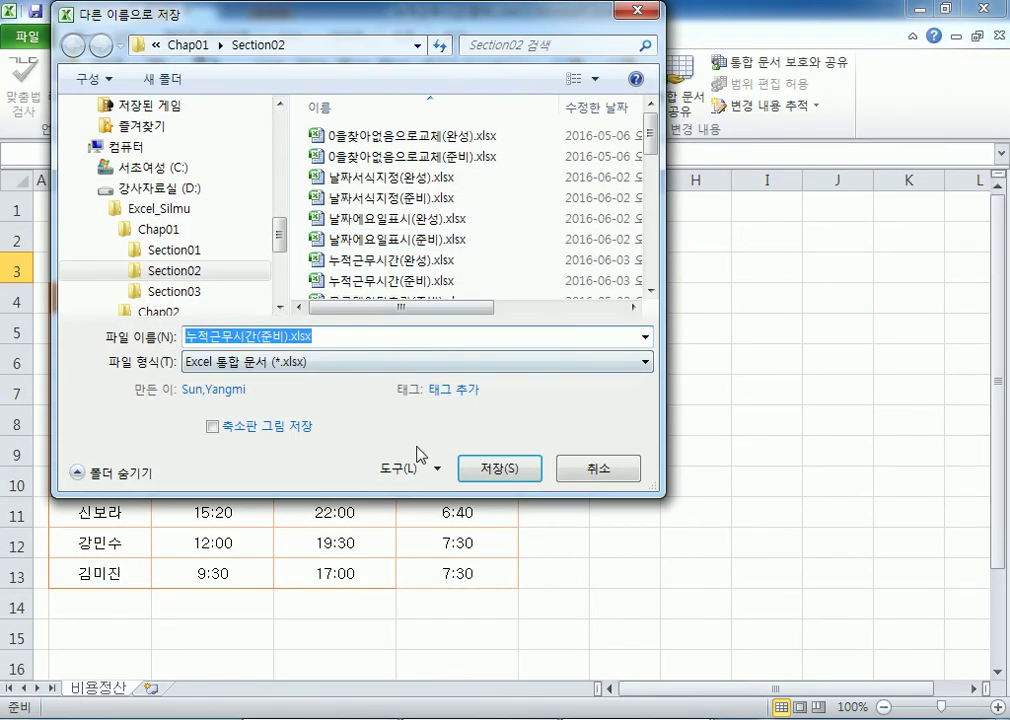
pyautogui.click(406, 468)
pyautogui.click(419, 540)
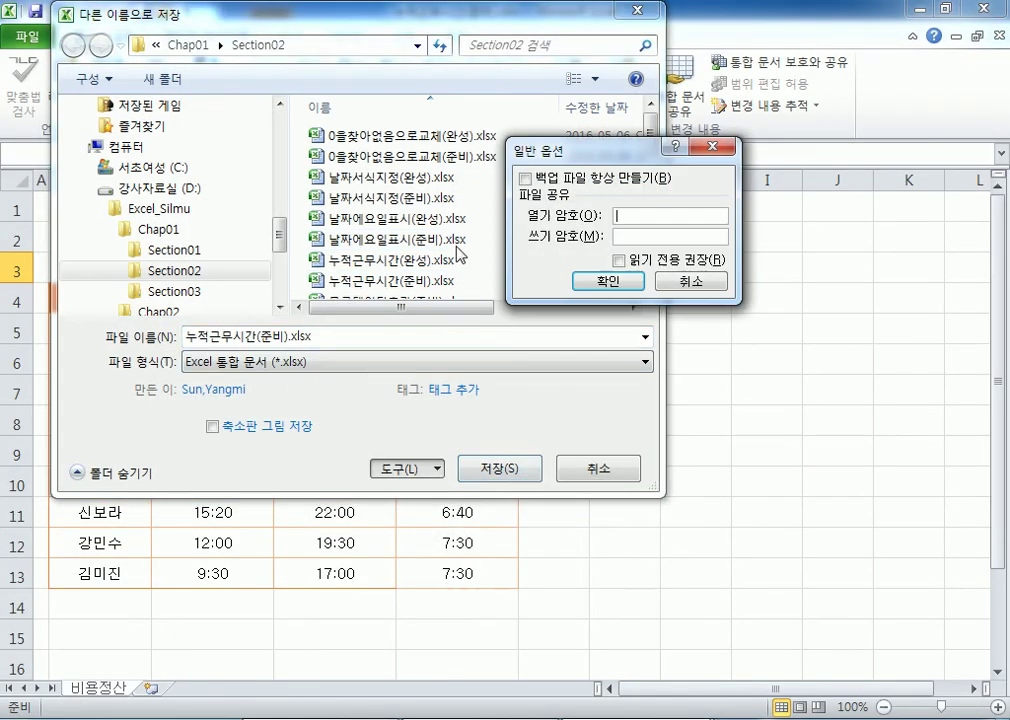
pyautogui.click(690, 280)
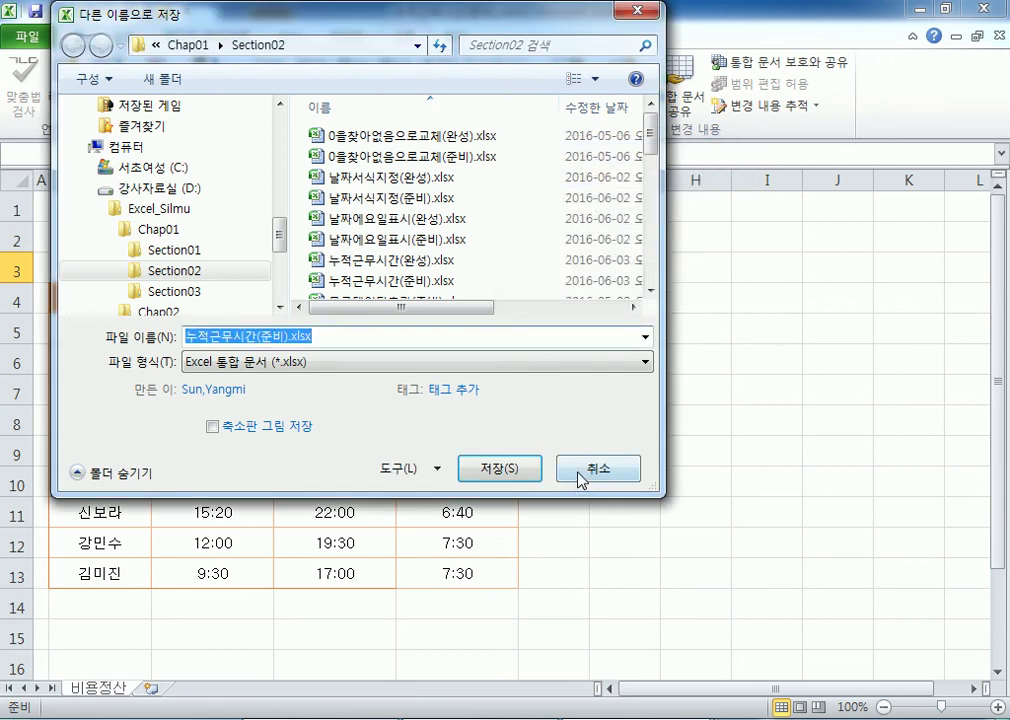
pyautogui.click(582, 474)
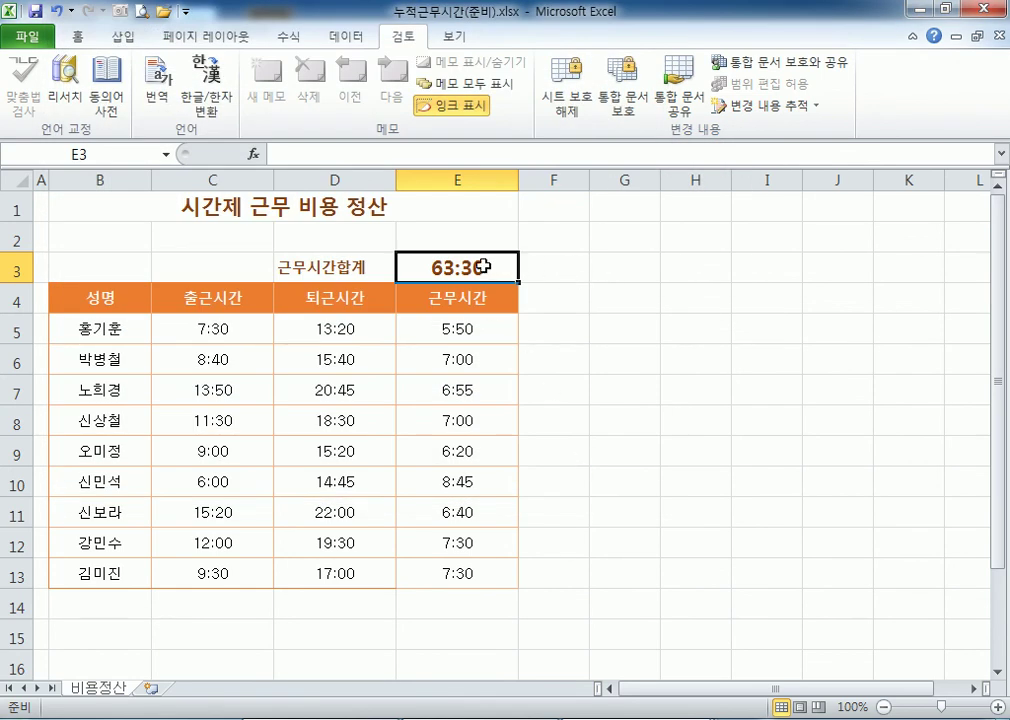
# Unprotect the 비용정산 sheet with its password and bring the Notepad notes to the front.
pyautogui.click(562, 108)
pyautogui.write('12345')
pyautogui.press('Return')
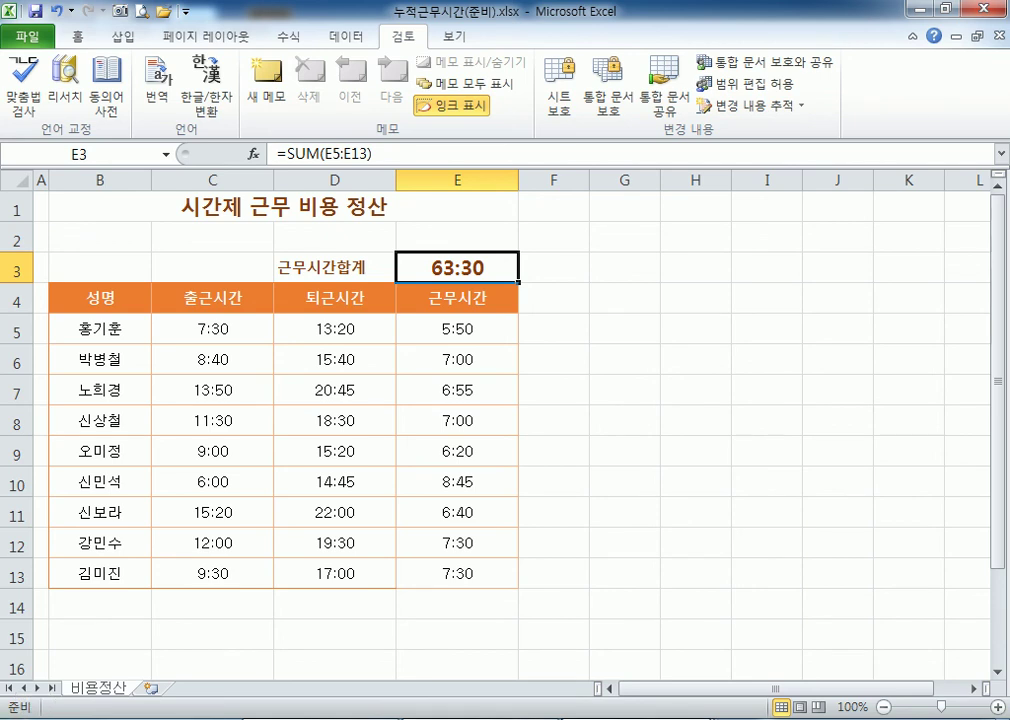
pyautogui.click(560, 719)
pyautogui.scroll(-2, 376, 506)
# Add the example lines 1234-5678 and !@#$_%^&* below the h:mm note in Notepad.
pyautogui.press('Return')
pyautogui.write('123')
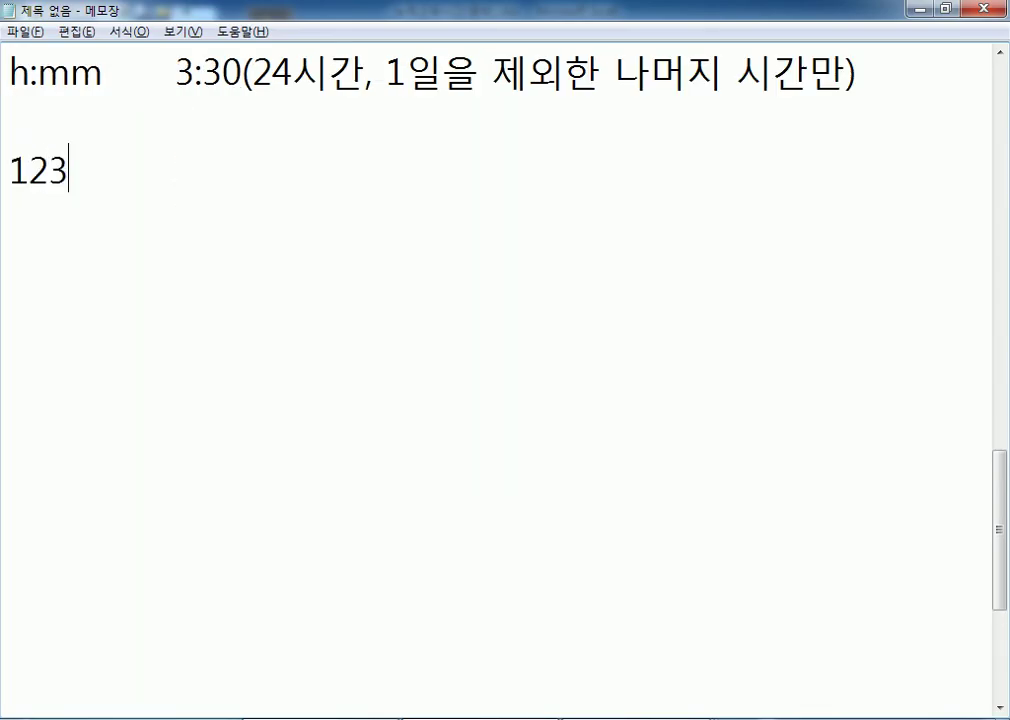
pyautogui.write('4-5678')
pyautogui.press('Return')
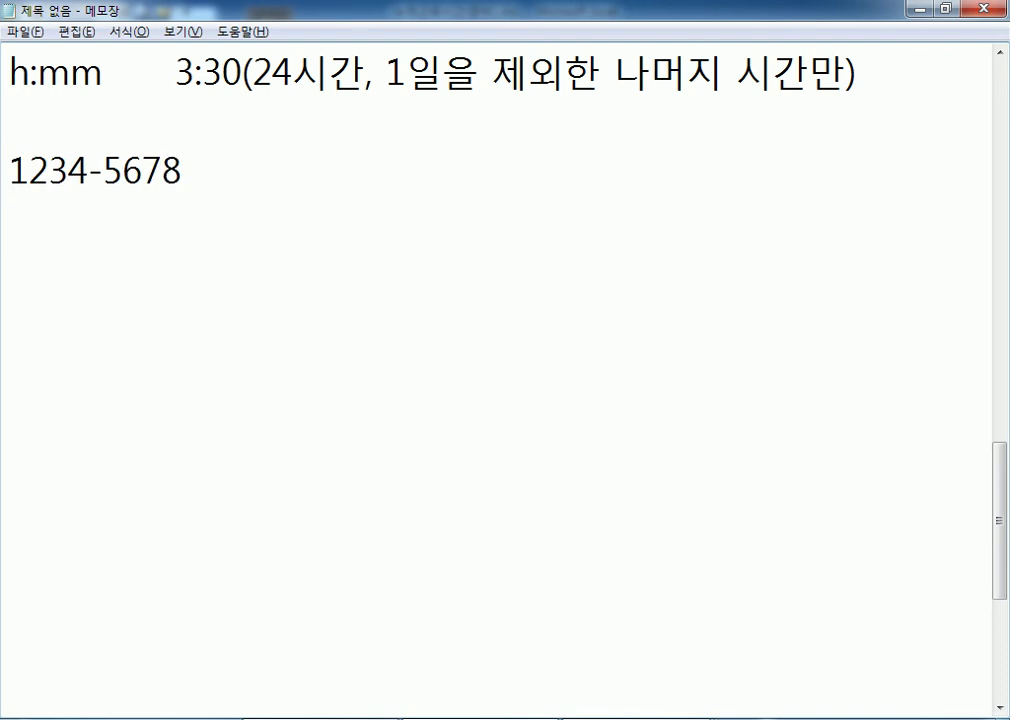
pyautogui.write('!@#$_')
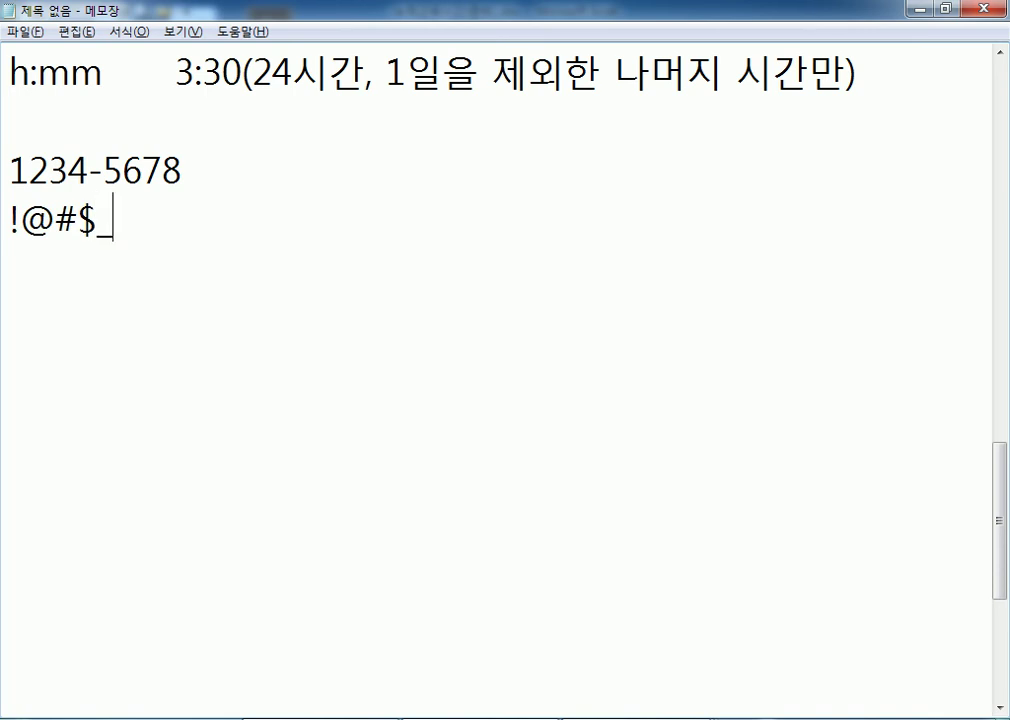
pyautogui.write('%^&*')
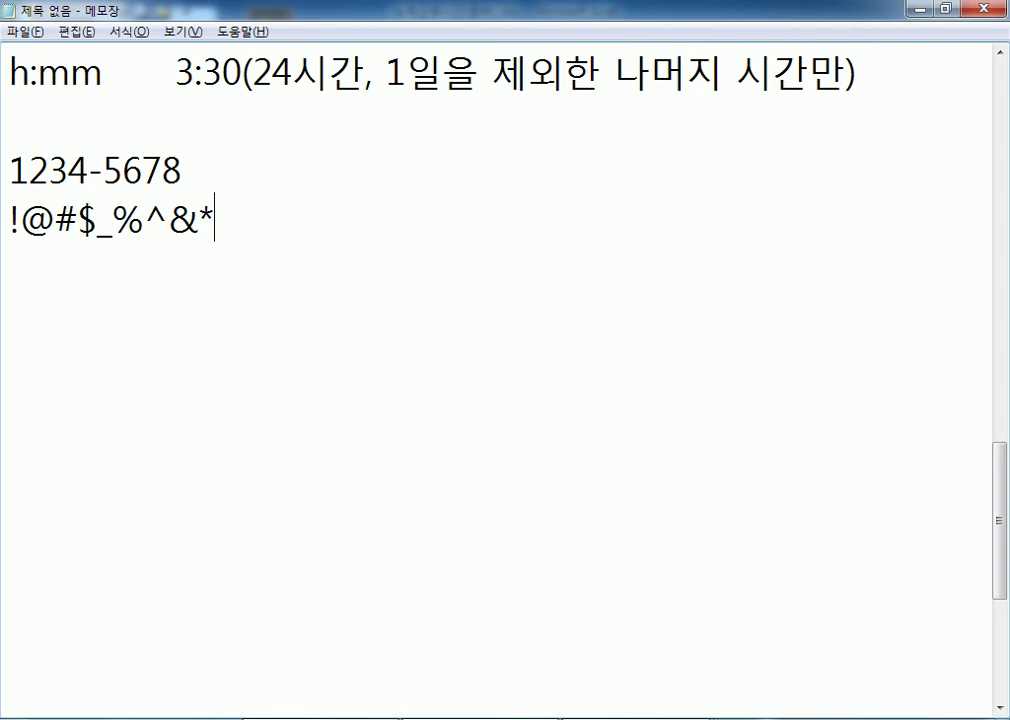
# Replace the two example lines with the heading 해커들은 패스워드북.
pyautogui.hotkey('shift', 'Up')
pyautogui.hotkey('shift', 'Home')
pyautogui.write('해커')
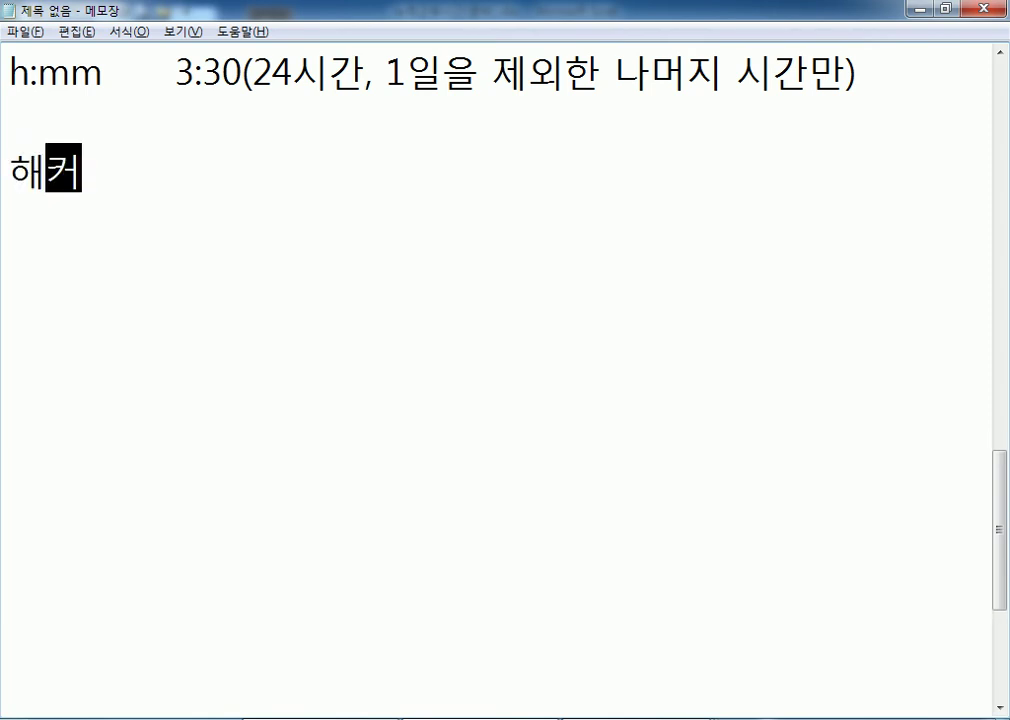
pyautogui.write('들으ㄴ 패')
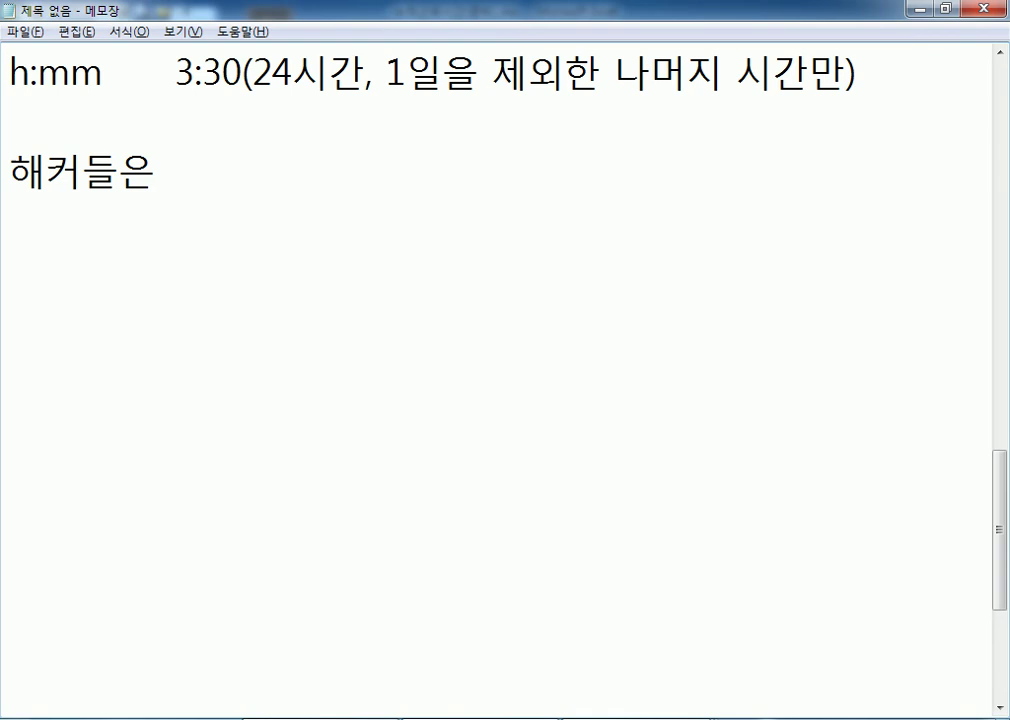
pyautogui.write('스워')
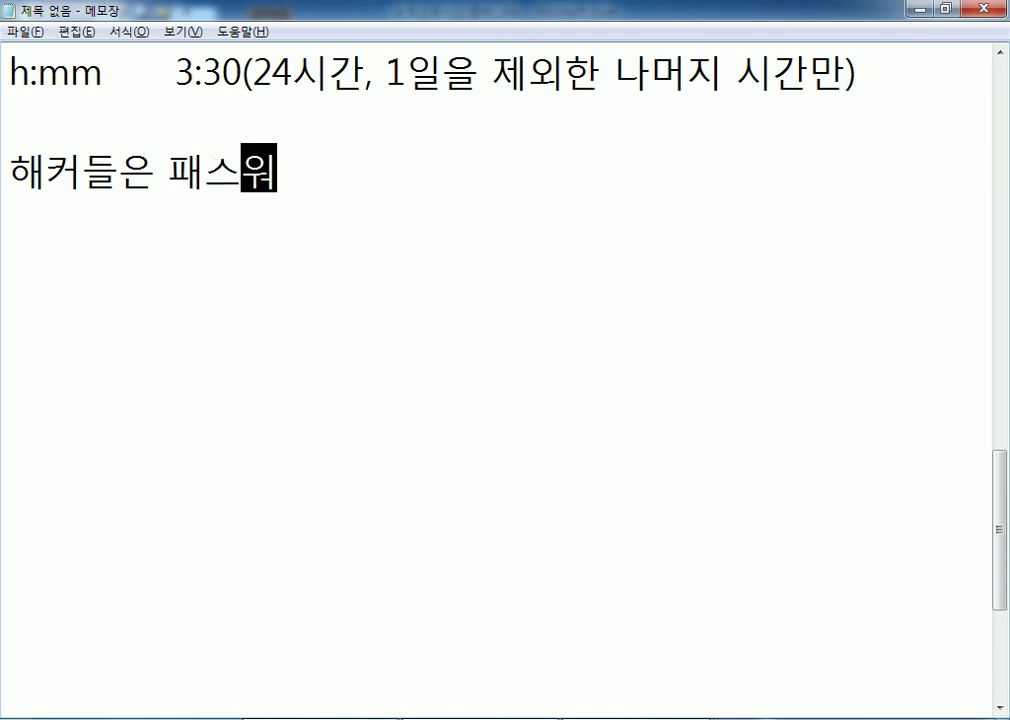
pyautogui.write('드북')
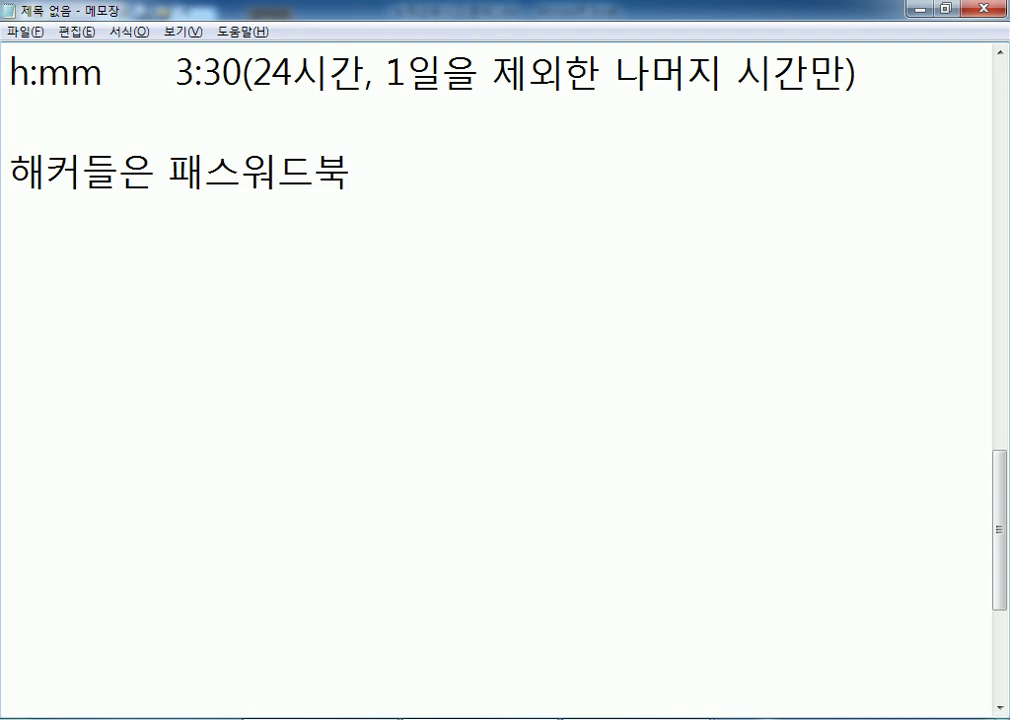
pyautogui.press('Return')
# Add the lines 숫자로만 구성 : 3초안에 and 영문자로 구성 : 1분안에.
pyautogui.write('숫자')
pyautogui.write('로만 구성')
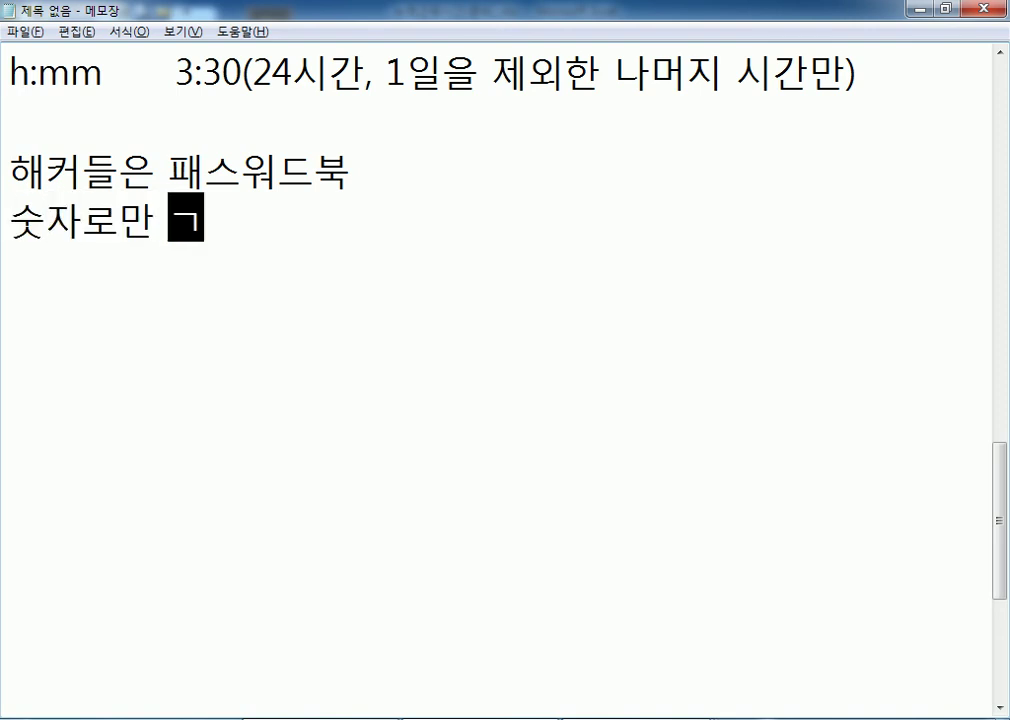
pyautogui.write(' :')
pyautogui.write(' 3초안')
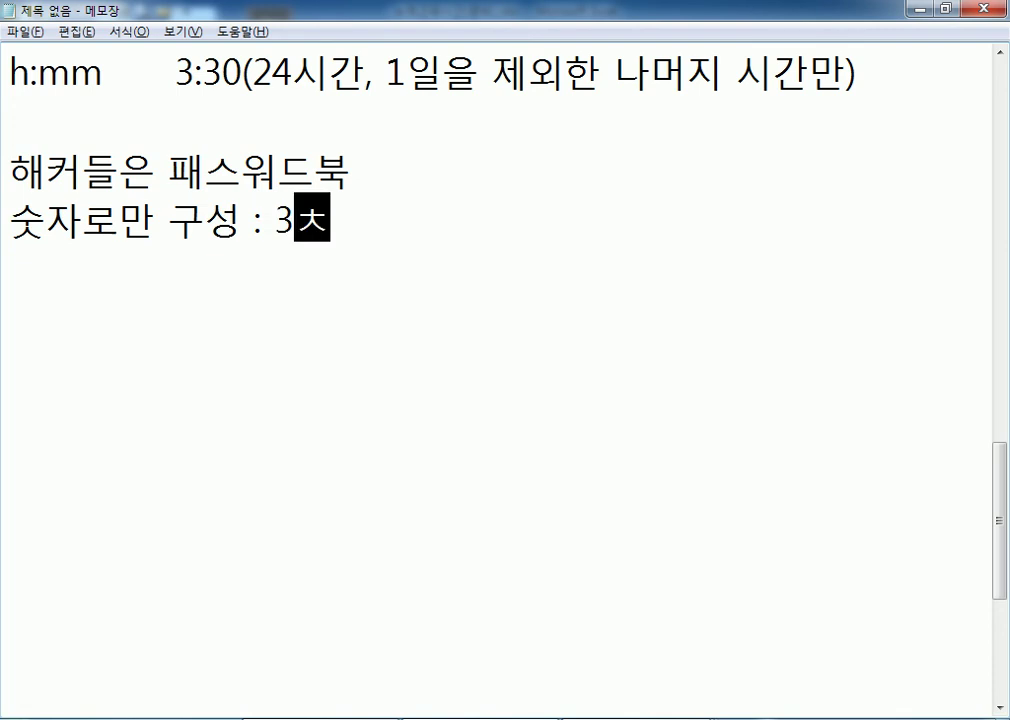
pyautogui.write('에')
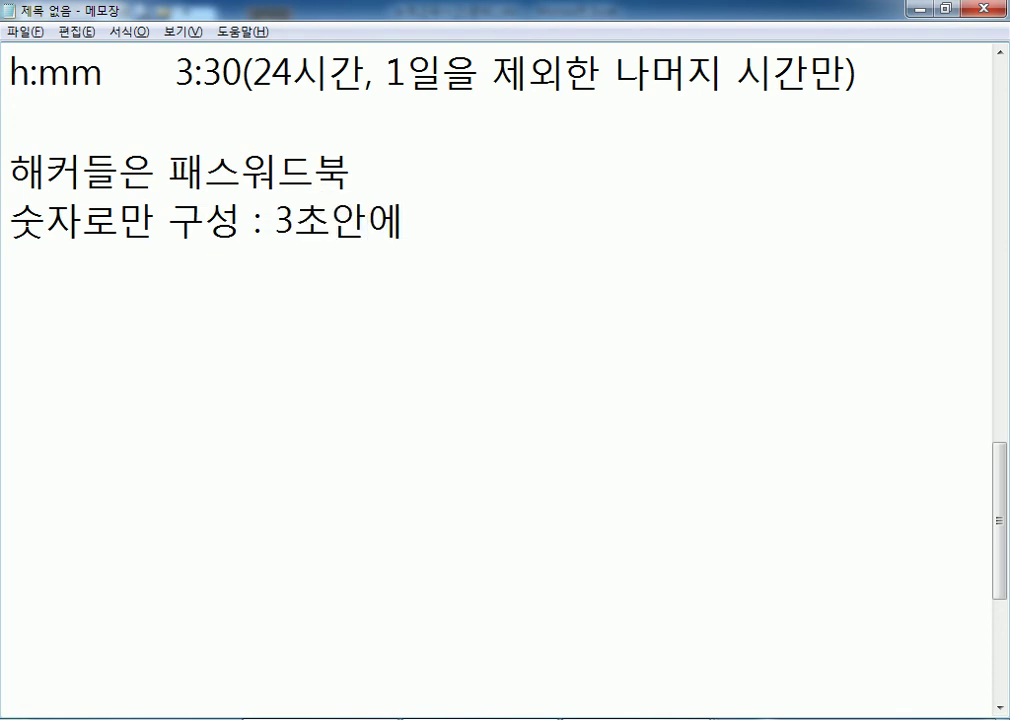
pyautogui.press('Return')
pyautogui.write('영문')
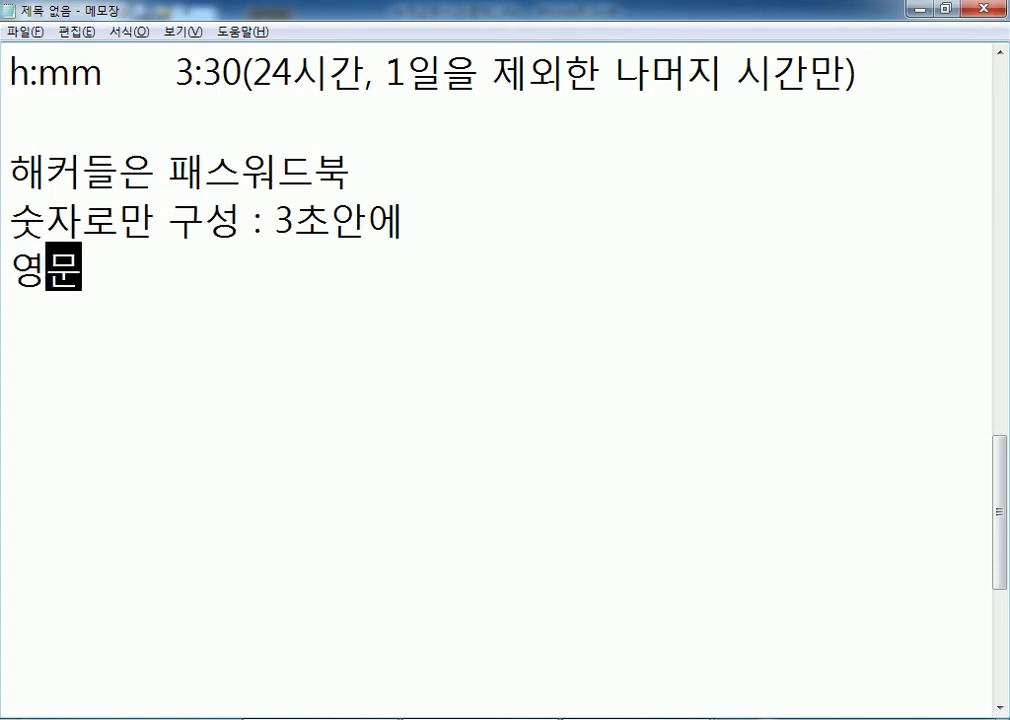
pyautogui.write('자로 구성 : 1부')
pyautogui.write('ㄴ안에')
pyautogui.press('Return')
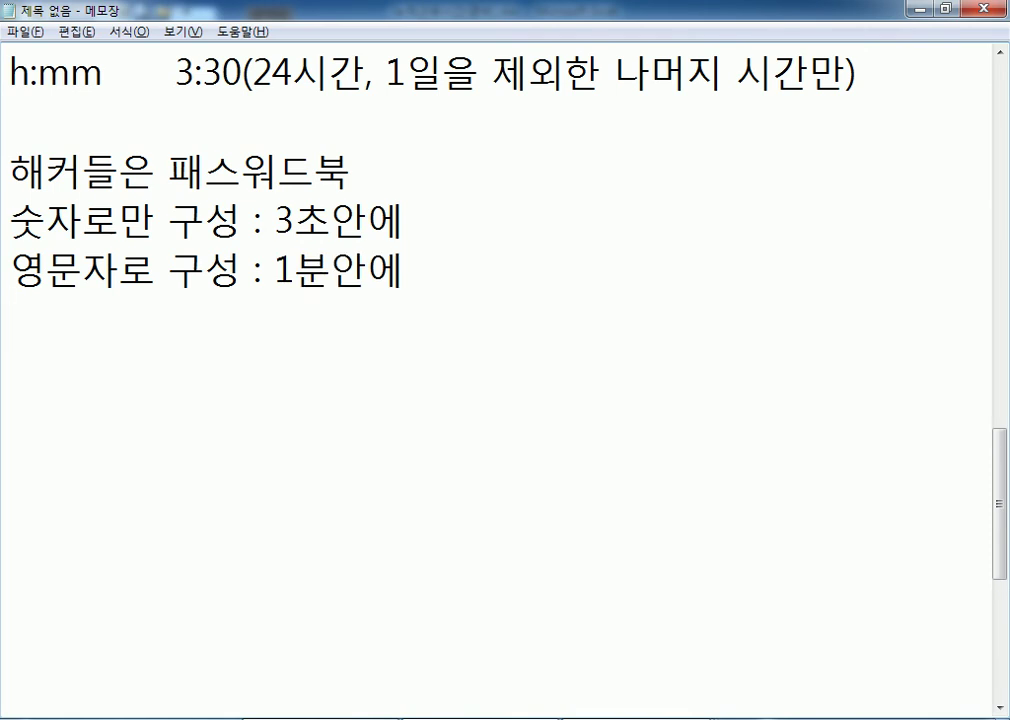
# Add the mixed-character line ending 1시간안에 and the special-symbols line ending 100만년.
pyautogui.write('ㄷㅐ,소, ')
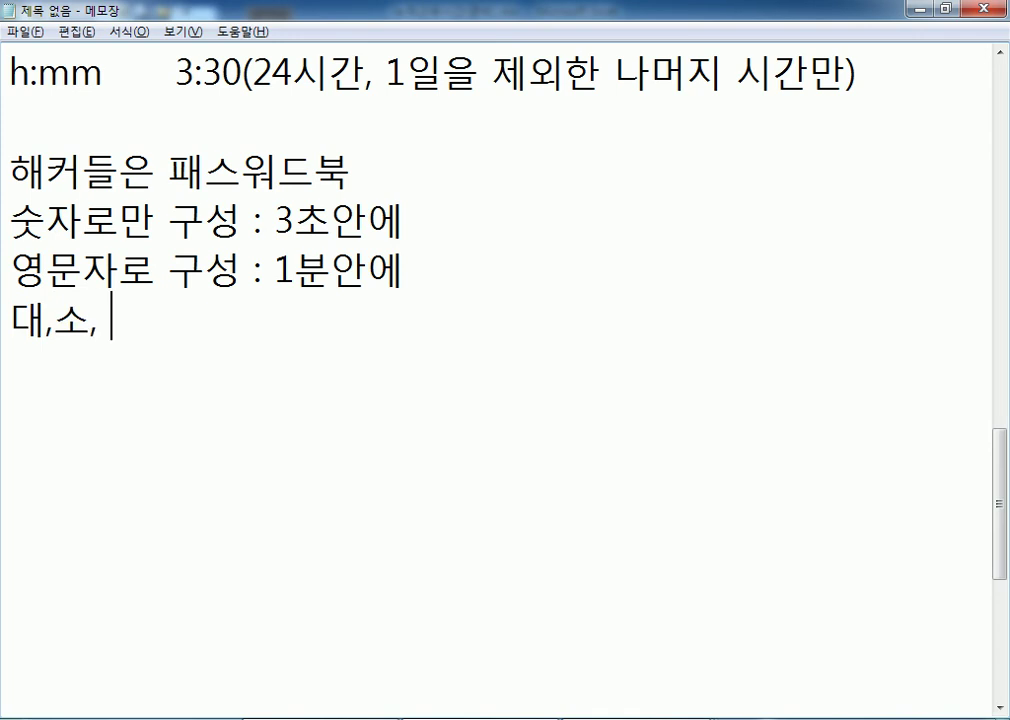
pyautogui.write('ㅅ')
pyautogui.press('BackSpace')
pyautogui.press('BackSpace')
pyautogui.write('ㅅㅜㅅㅈㅏ')
pyautogui.write('ㄹㅗ ㄱㅜㅅㅓㅇ :')
pyautogui.write(' 1')
pyautogui.write('ㅅㅣ')
pyautogui.press('BackSpace')
pyautogui.press('BackSpace')
pyautogui.write('0')
pyautogui.press('BackSpace')
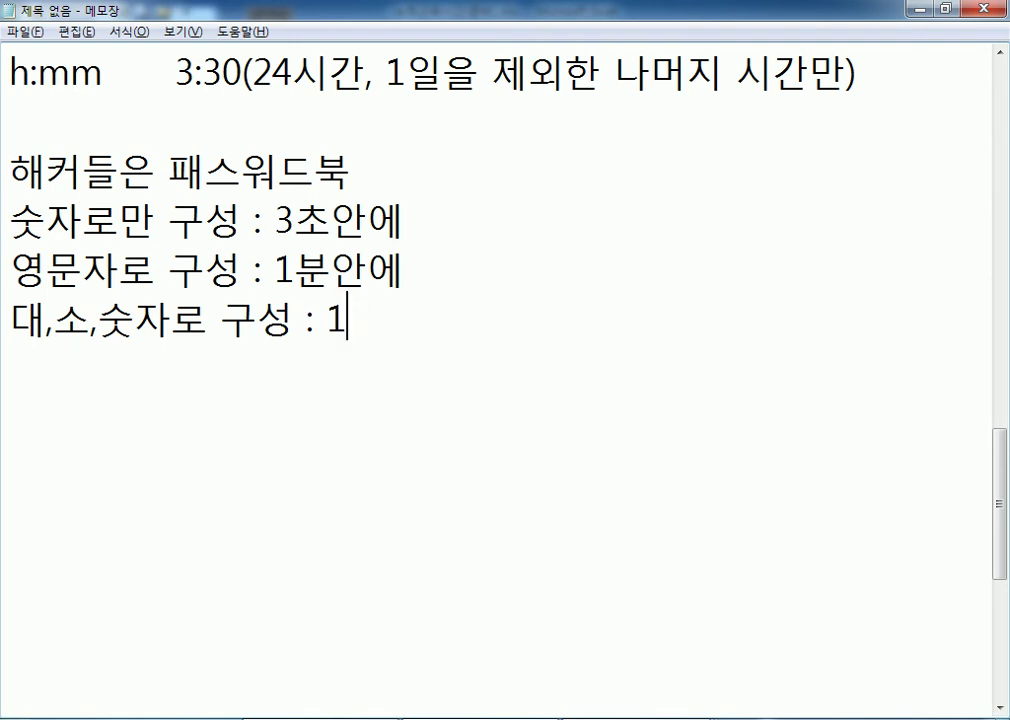
pyautogui.write('ㅅㅣㄱㅏㄴㅇㅏㄴㄴ')
pyautogui.press('BackSpace')
pyautogui.write('ㅇㅔ')
pyautogui.press('Return')
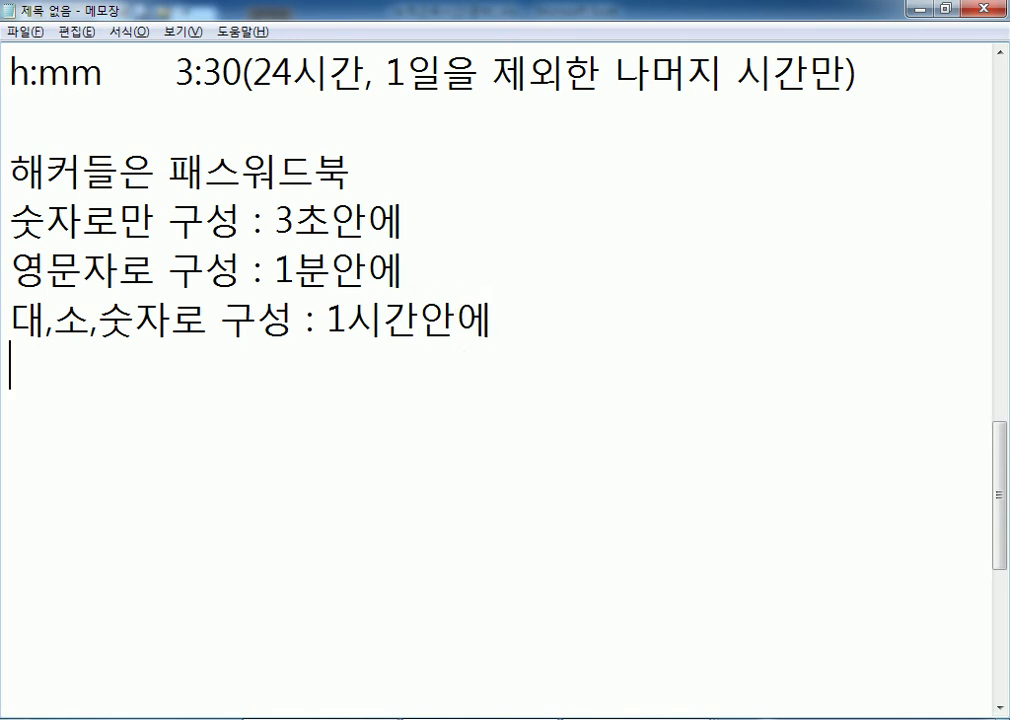
pyautogui.write('특수깅')
pyautogui.write('호가 포함 :')
pyautogui.write(' 100만년')
pyautogui.press('Return')
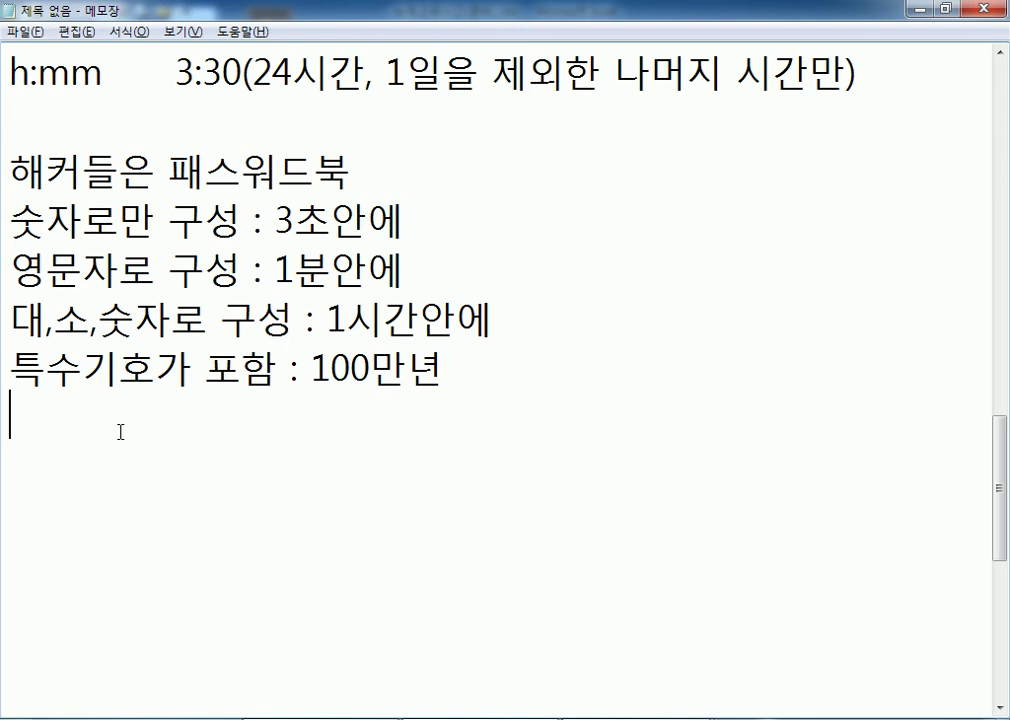
# Return to the Excel workbook 누적근무시간(준비).xlsx on the 비용정산 sheet.
pyautogui.hotkey('alt', 'Tab')
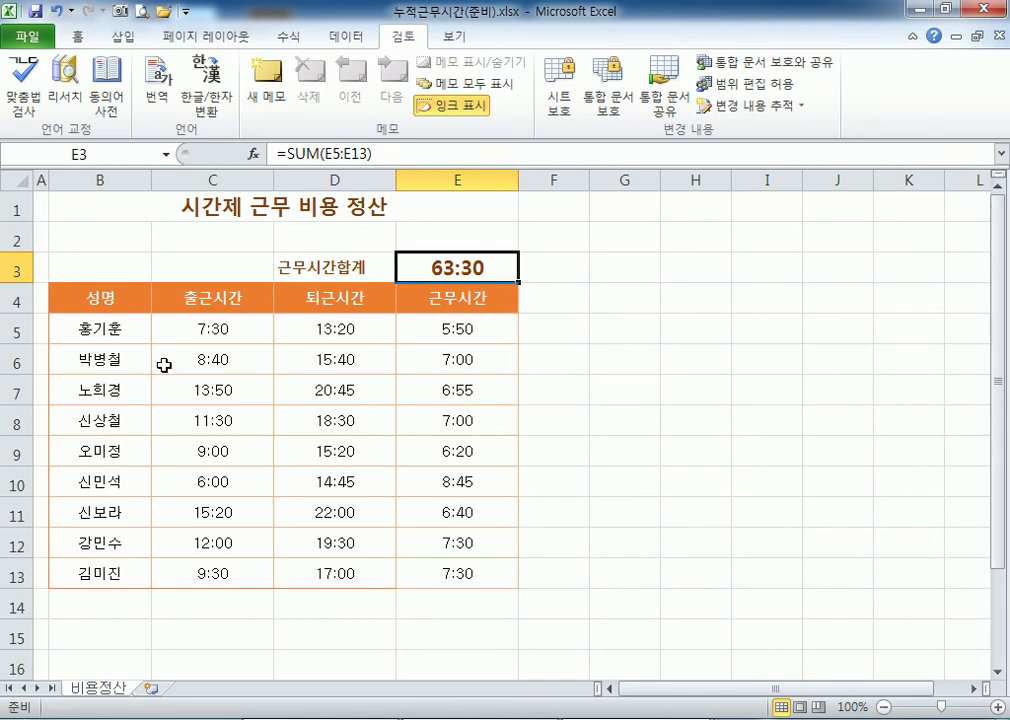
# Review the time and work-hours ranges and commit the E5 =D5-C5 formula.
pyautogui.moveTo(309, 363); pyautogui.dragTo(316, 572)
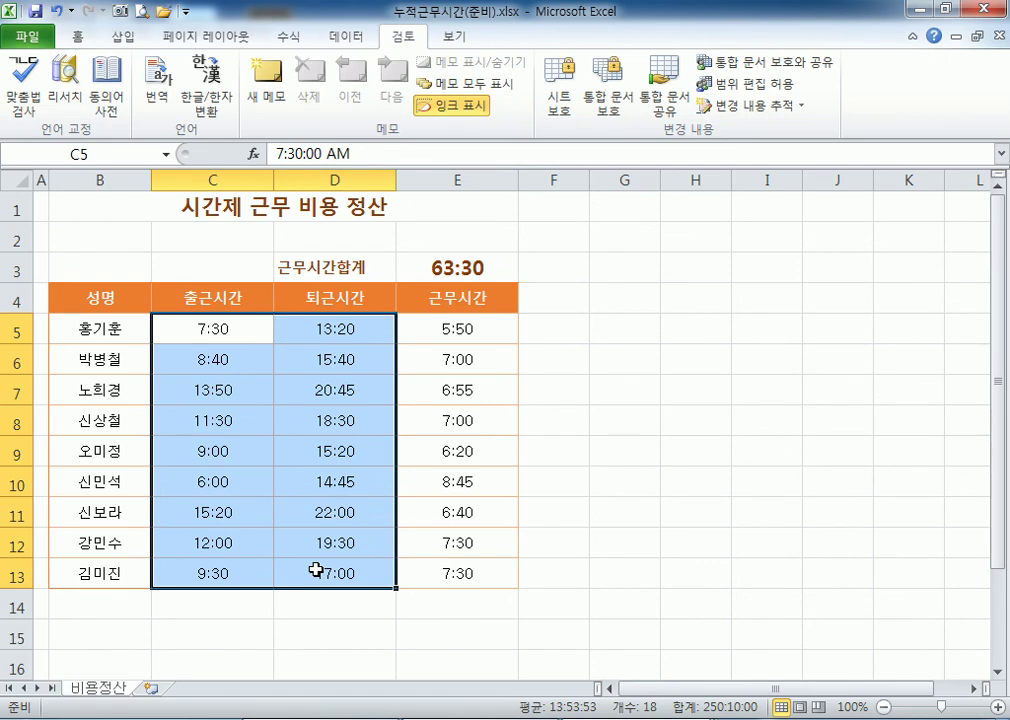
pyautogui.moveTo(458, 329); pyautogui.dragTo(469, 569)
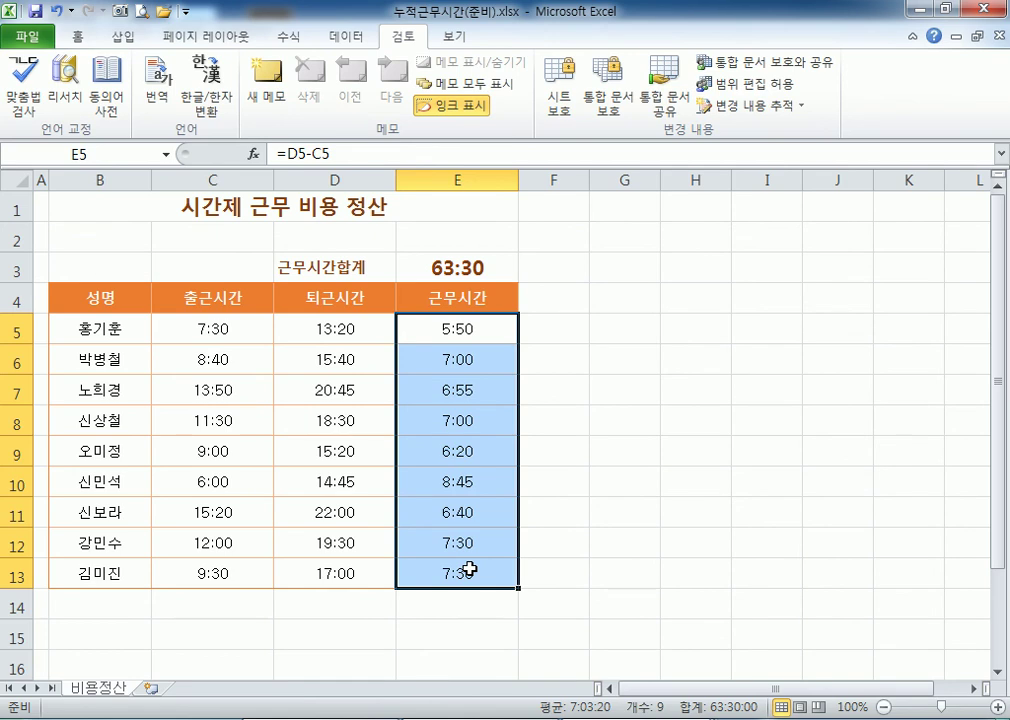
pyautogui.doubleClick(460, 332)
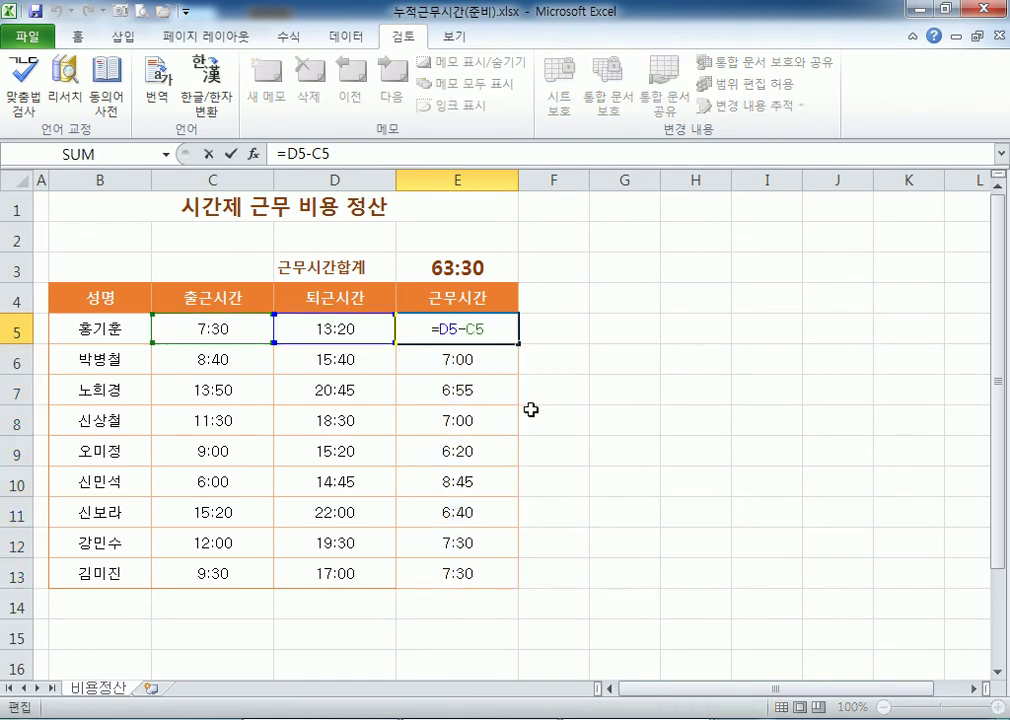
pyautogui.press('Escape')
# Turn off Hidden for the whole B3:E13 table, keeping it locked.
pyautogui.moveTo(266, 327); pyautogui.dragTo(316, 566)
pyautogui.moveTo(81, 268); pyautogui.dragTo(467, 568)
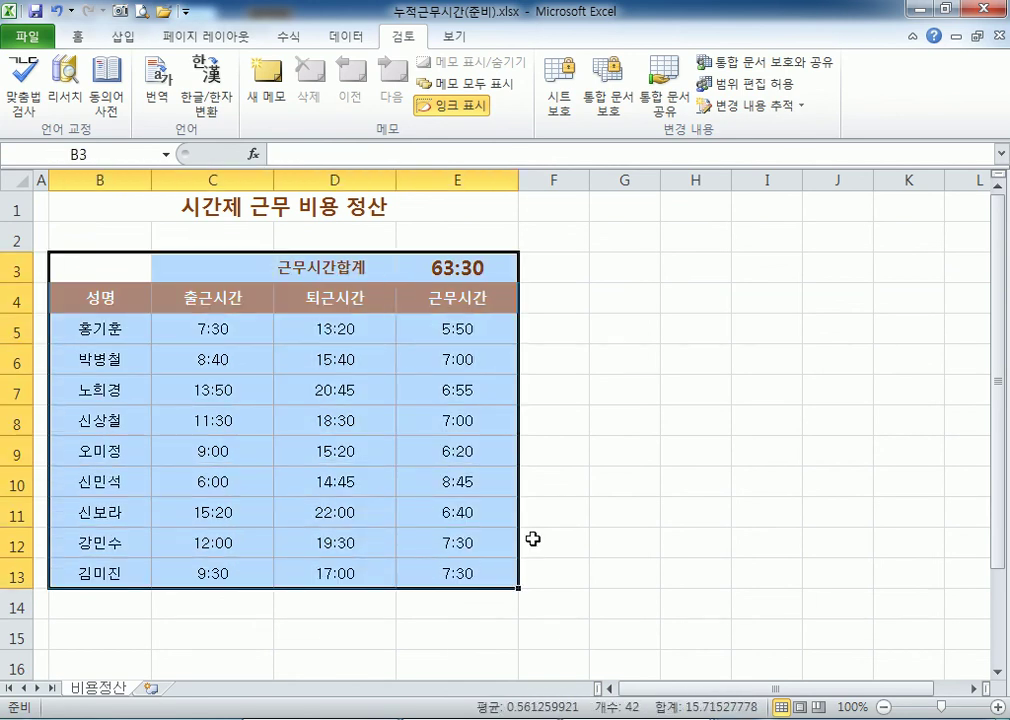
pyautogui.hotkey('ctrl', '1')
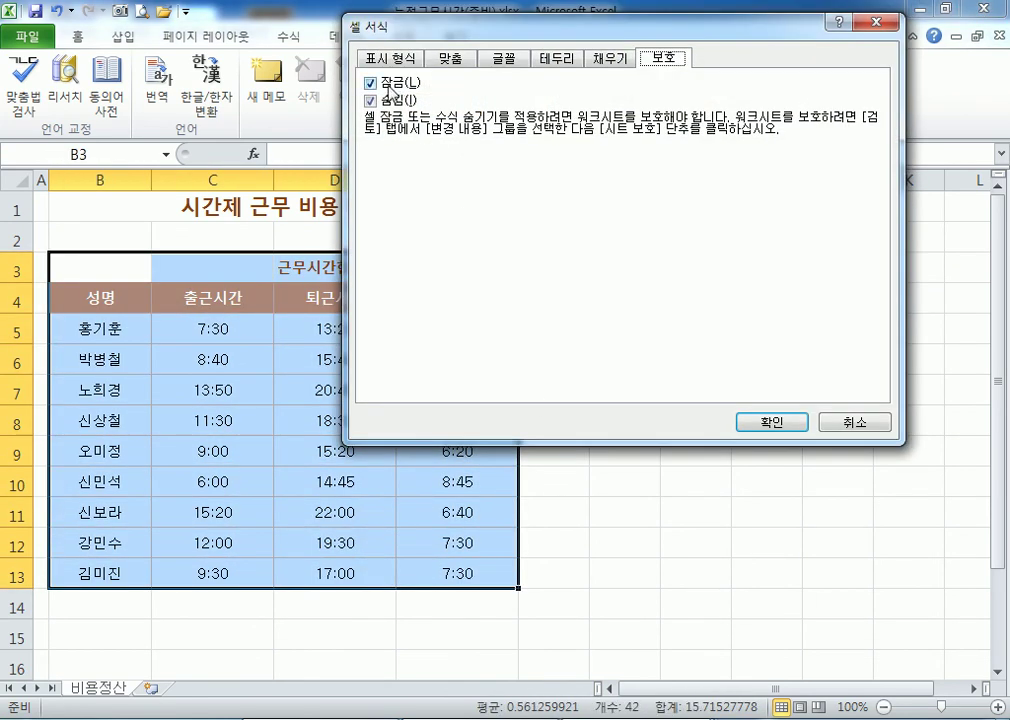
pyautogui.click(371, 100)
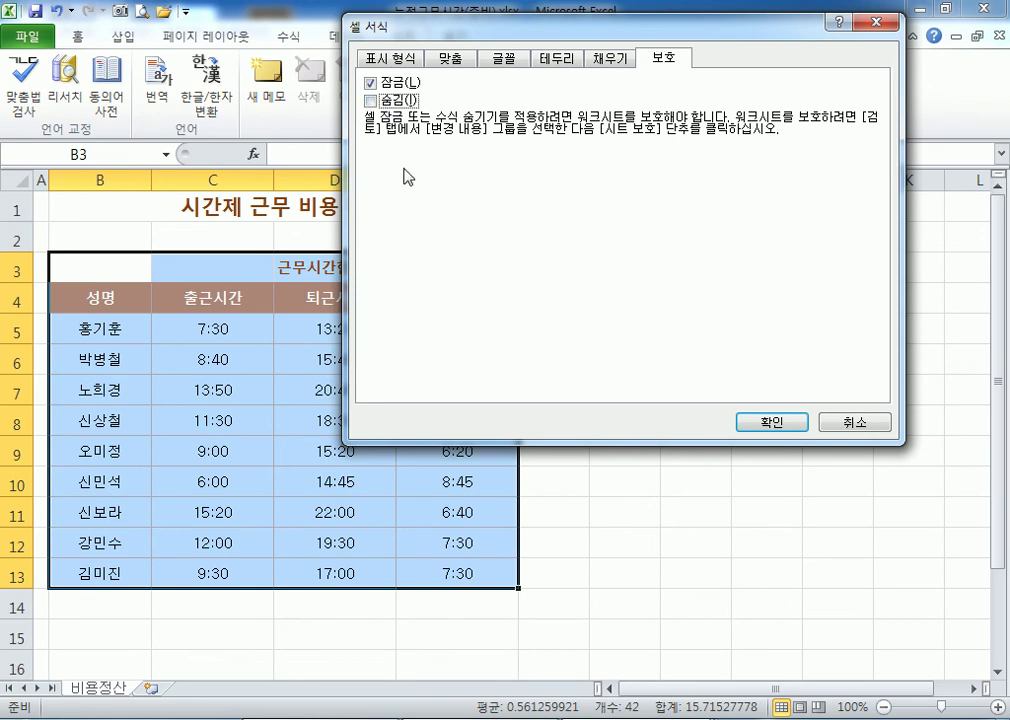
pyautogui.click(771, 421)
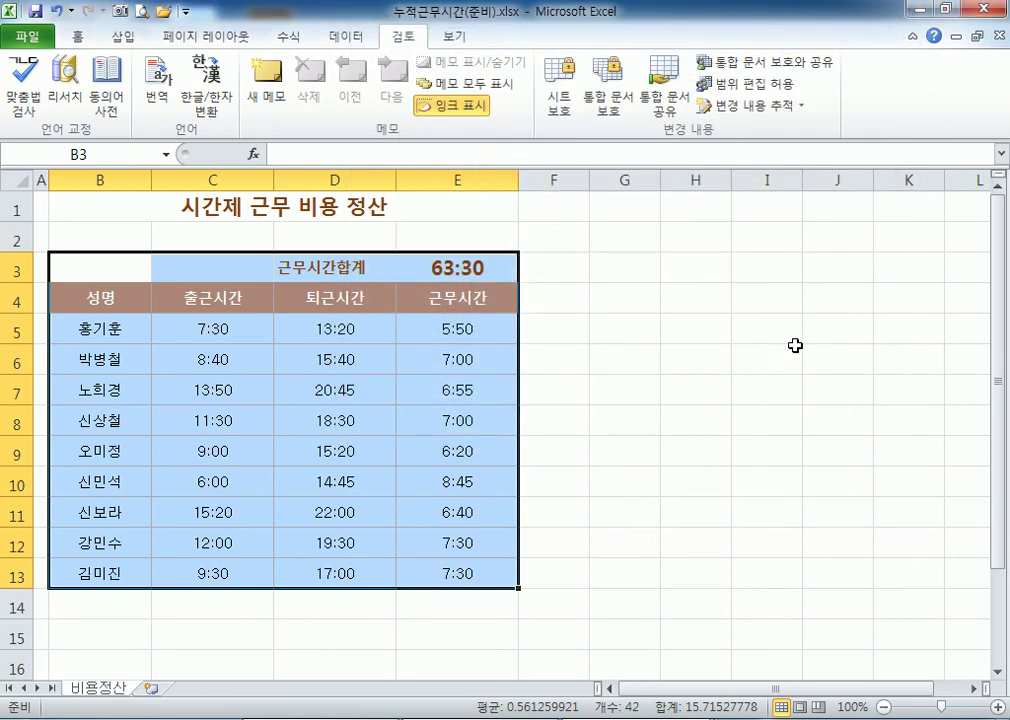
# Unlock the start and end time cells C5:D13, leaving Hidden ticked.
pyautogui.moveTo(778, 343); pyautogui.dragTo(978, 516)
pyautogui.hotkey('ctrl', '1')
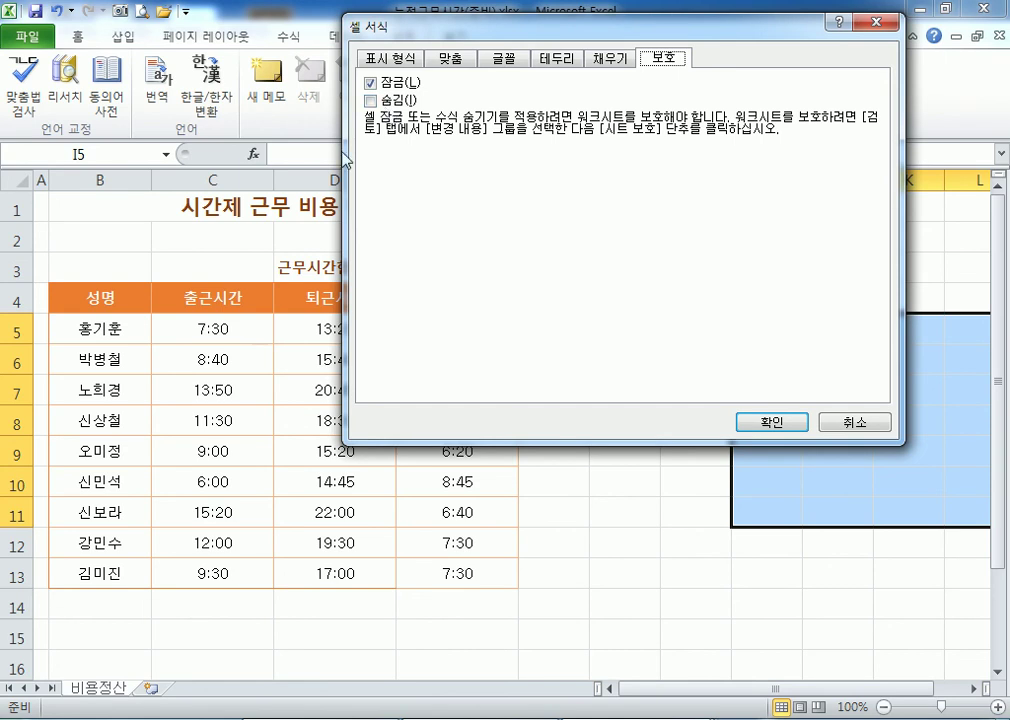
pyautogui.press('Escape')
pyautogui.moveTo(182, 322); pyautogui.dragTo(338, 548)
pyautogui.hotkey('ctrl', '1')
pyautogui.click(372, 101)
pyautogui.click(370, 83)
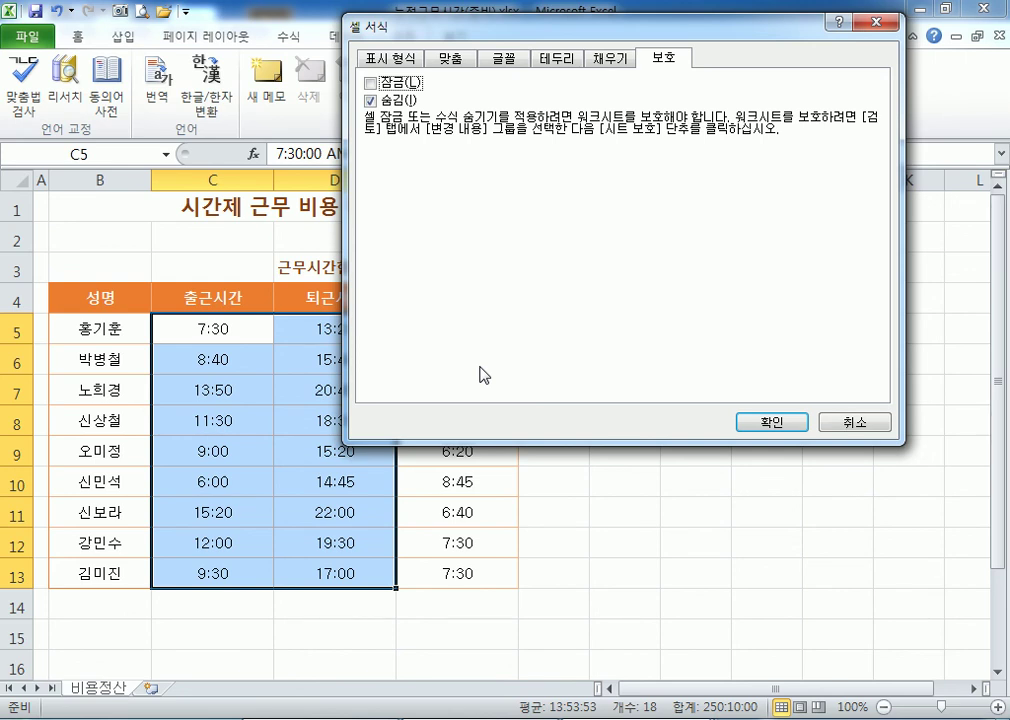
pyautogui.click(787, 424)
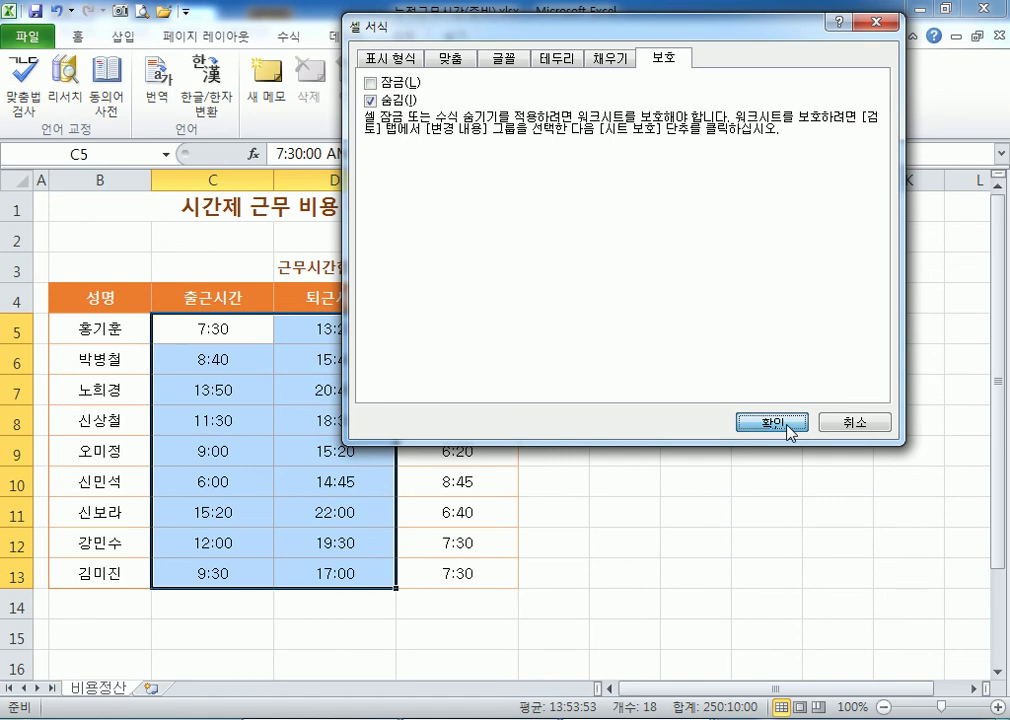
pyautogui.click(80, 302)
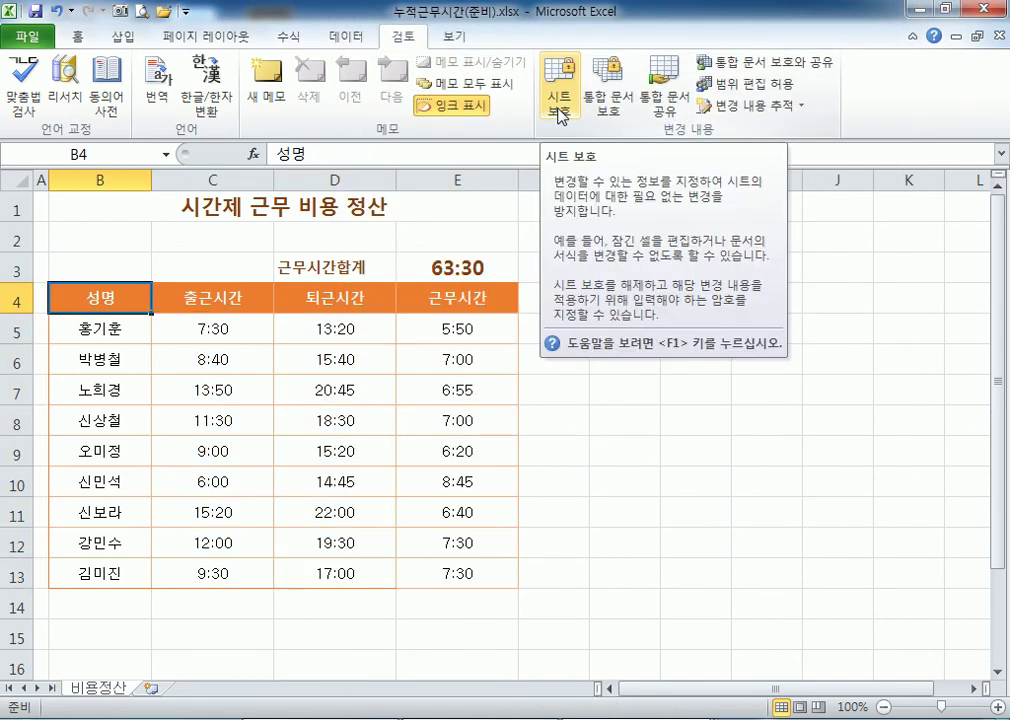
# Protect the sheet with default permissions and enter 05:30 as C5's start time.
pyautogui.click(558, 116)
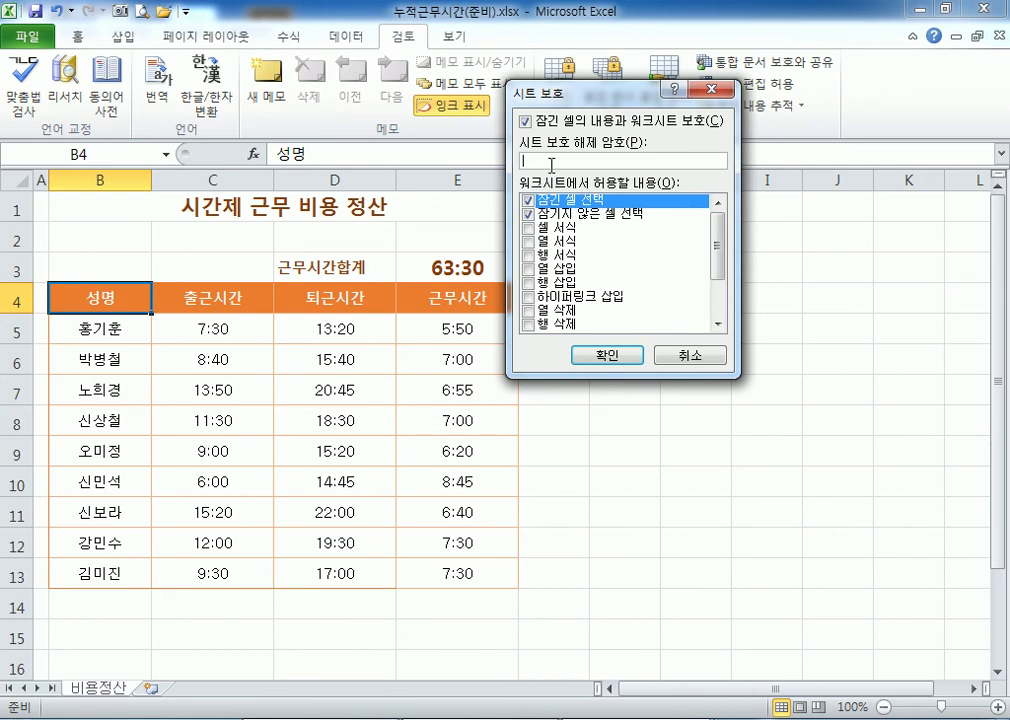
pyautogui.click(606, 355)
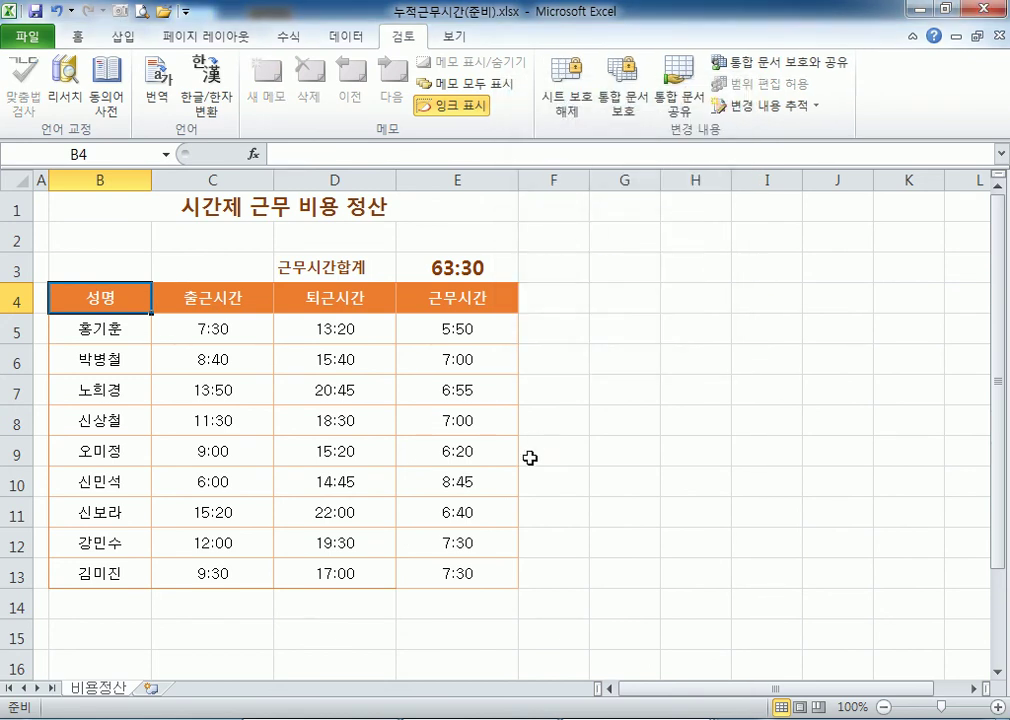
pyautogui.click(478, 330)
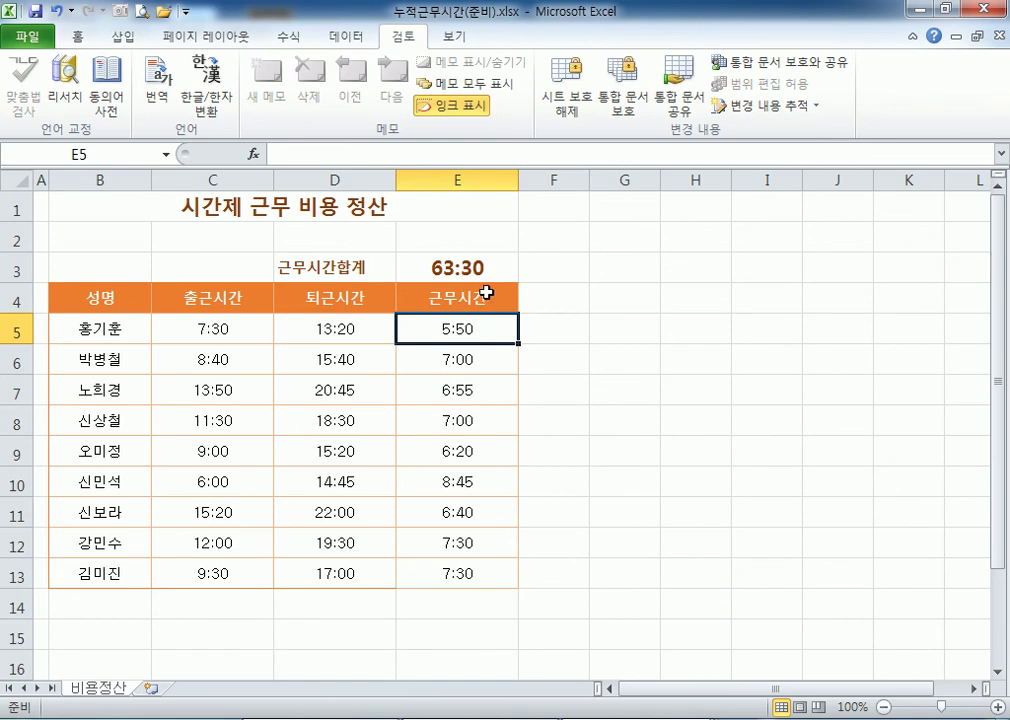
pyautogui.click(258, 330)
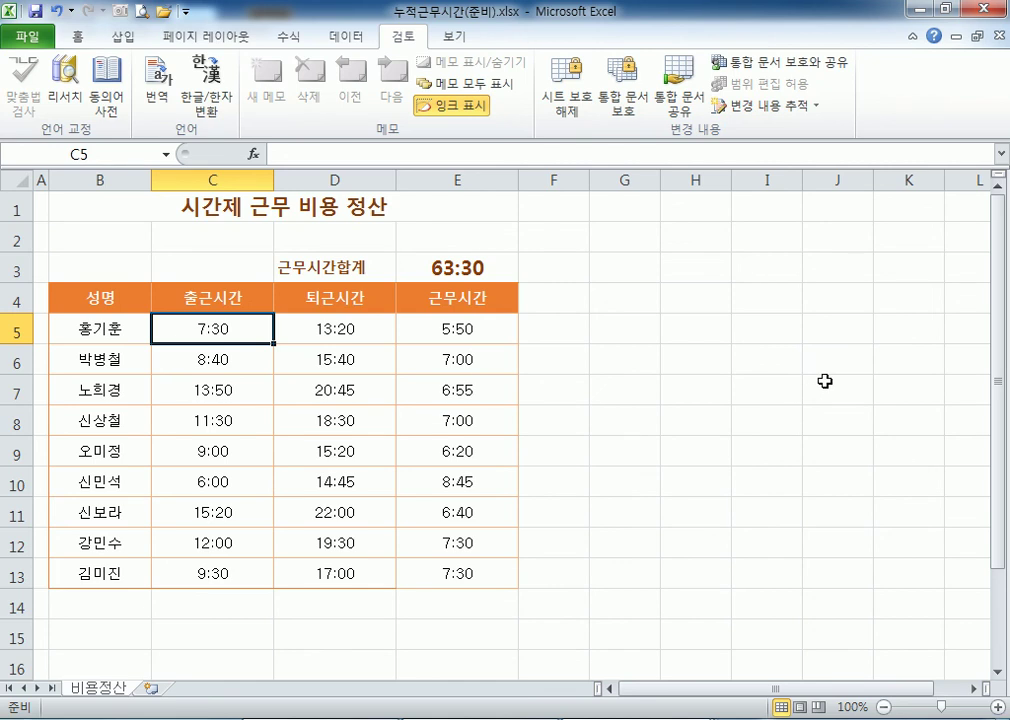
pyautogui.write('05:30')
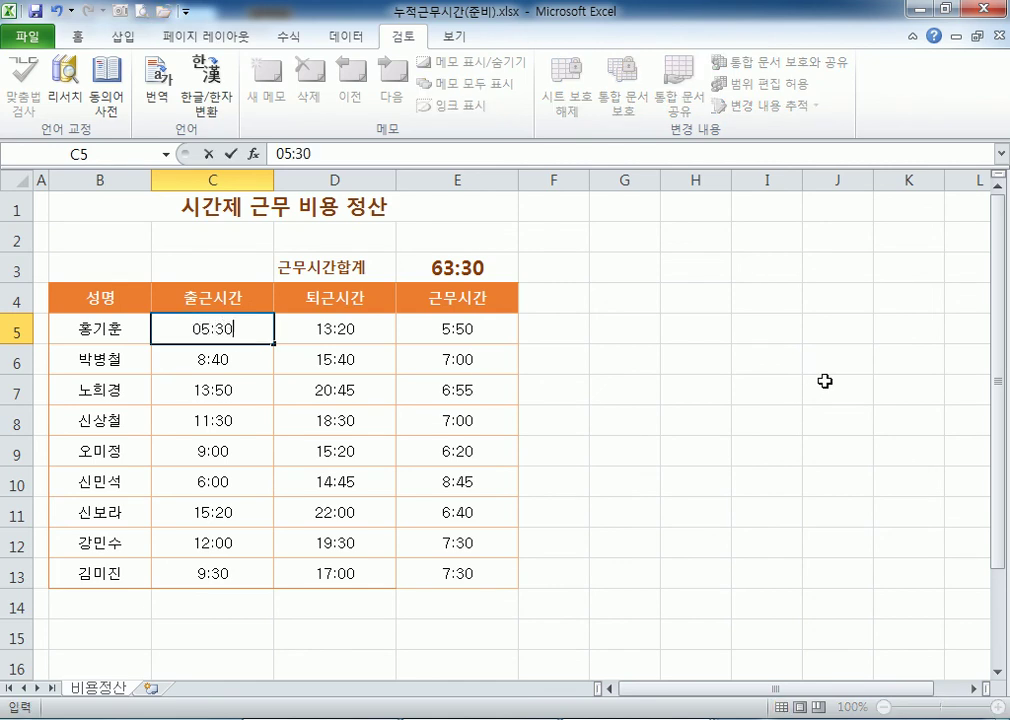
pyautogui.press('Return')
# Try deleting the locked name cell B5 and dismiss the protected-sheet warning.
pyautogui.press('Up')
pyautogui.press('Left')
pyautogui.press('Delete')
pyautogui.press('Return')
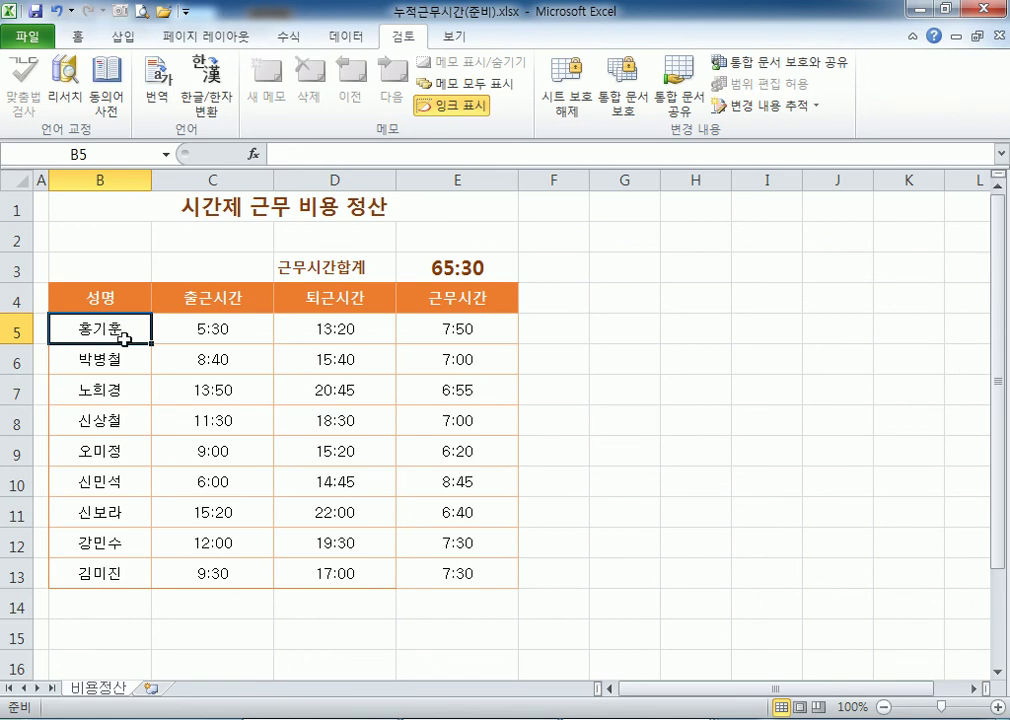
# Check the editable time cells C5:D13 by moving between C5 and D5.
pyautogui.moveTo(207, 327); pyautogui.dragTo(312, 572)
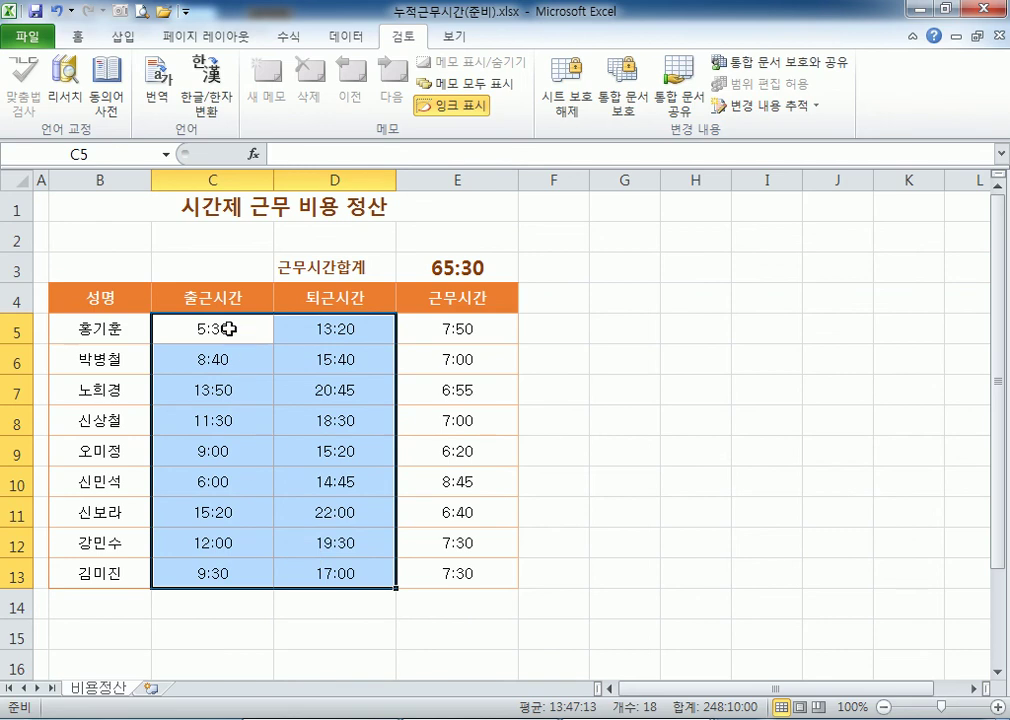
pyautogui.click(266, 334)
pyautogui.click(318, 322)
pyautogui.click(264, 318)
pyautogui.click(314, 323)
pyautogui.click(246, 320)
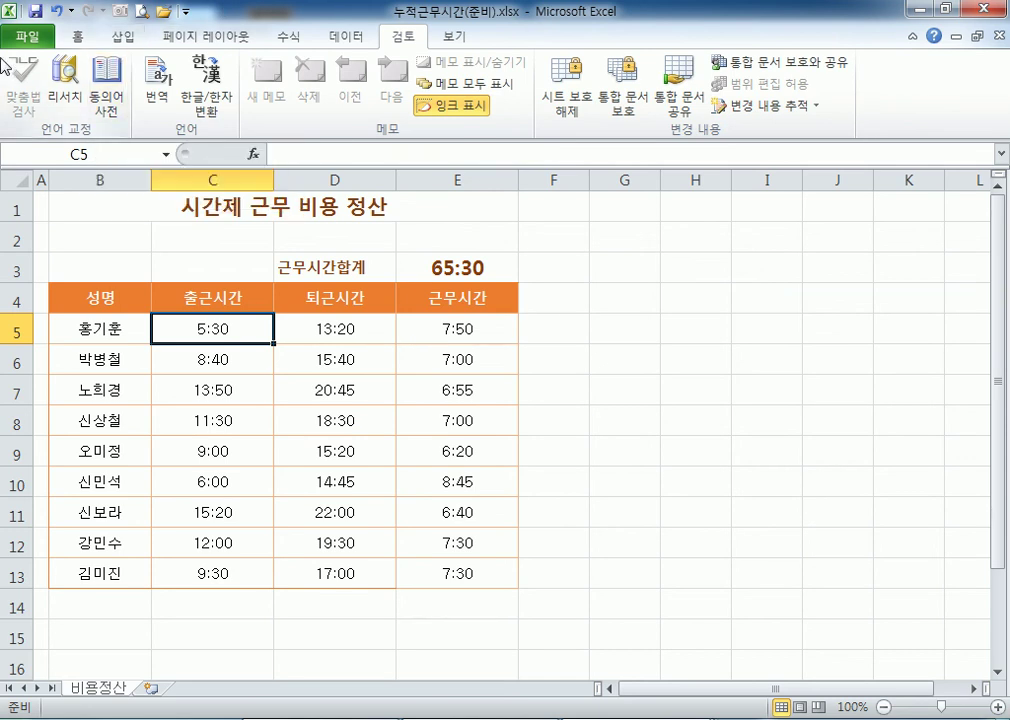
# Open the workbook 빈페이지인쇄제거(준비).xlsx from the Quick Access Toolbar.
pyautogui.click(163, 11)
pyautogui.click(258, 362)
pyautogui.scroll(-2, 268, 365)
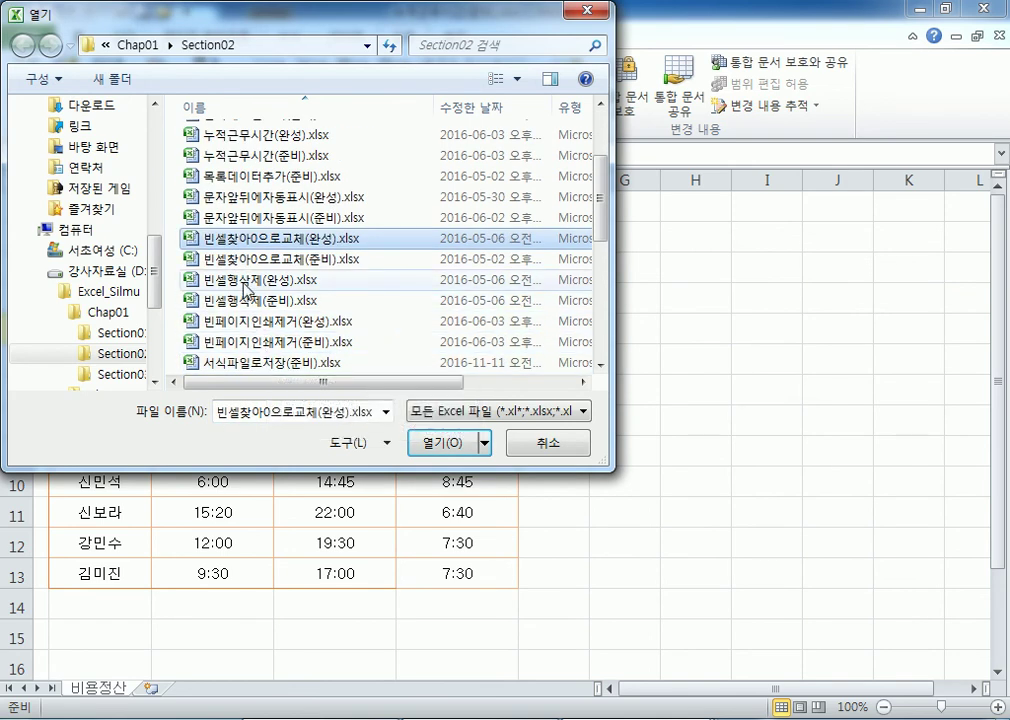
pyautogui.doubleClick(236, 341)
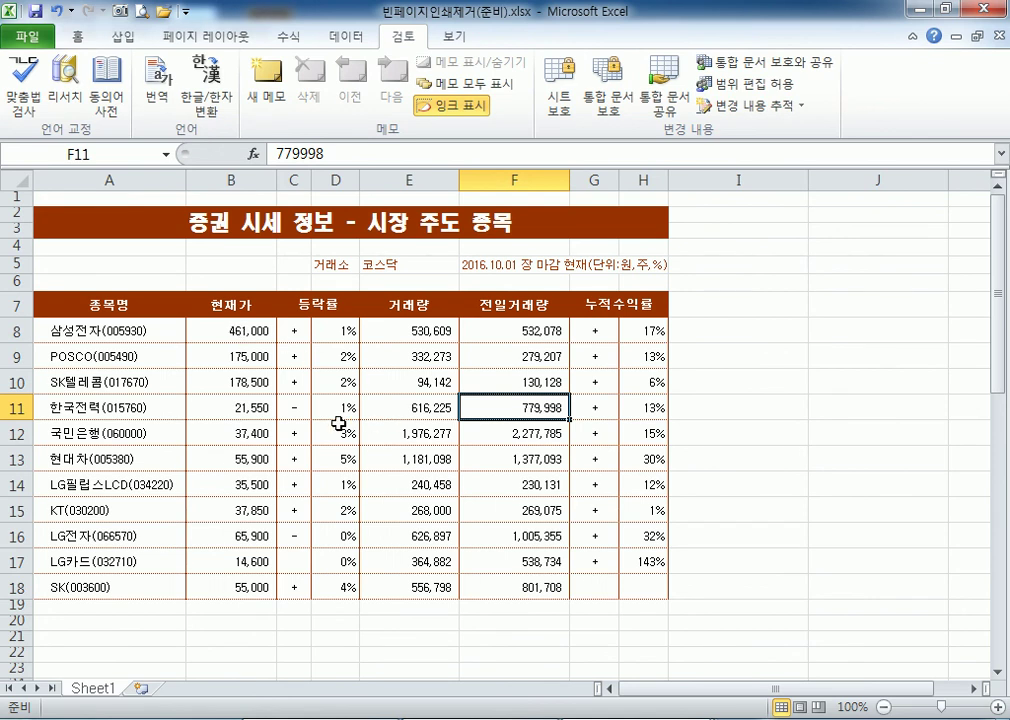
pyautogui.scroll(-4, 325, 427)
pyautogui.scroll(4, 283, 350)
# Jump from A1 to the last used cell to check the sheet's used range.
pyautogui.click(74, 197)
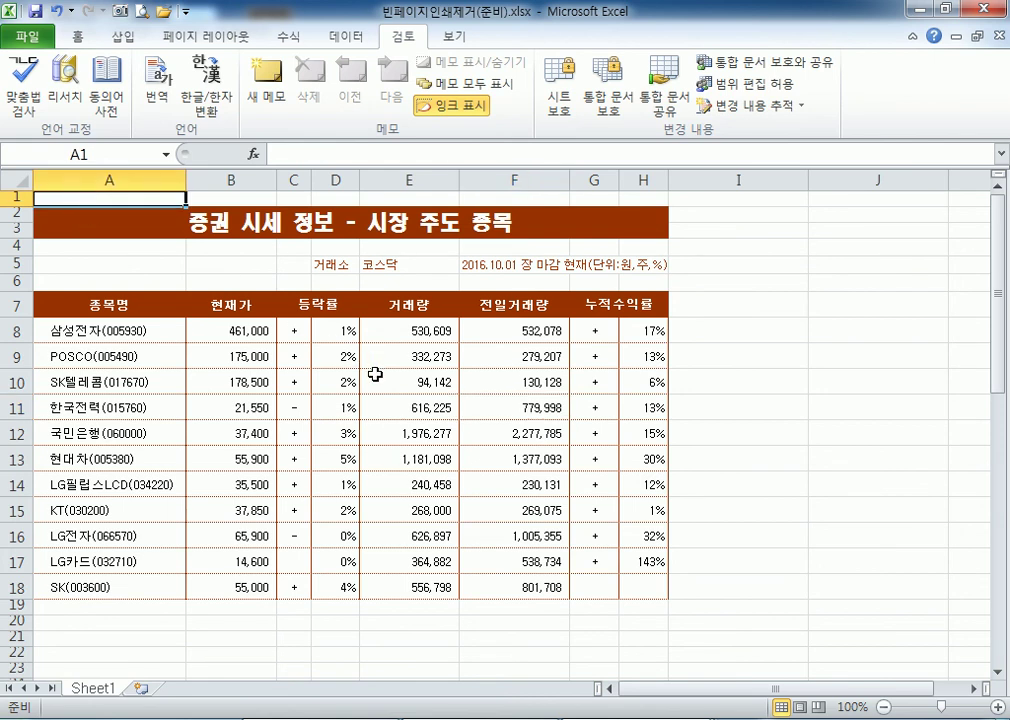
pyautogui.hotkey('ctrl', 'End')
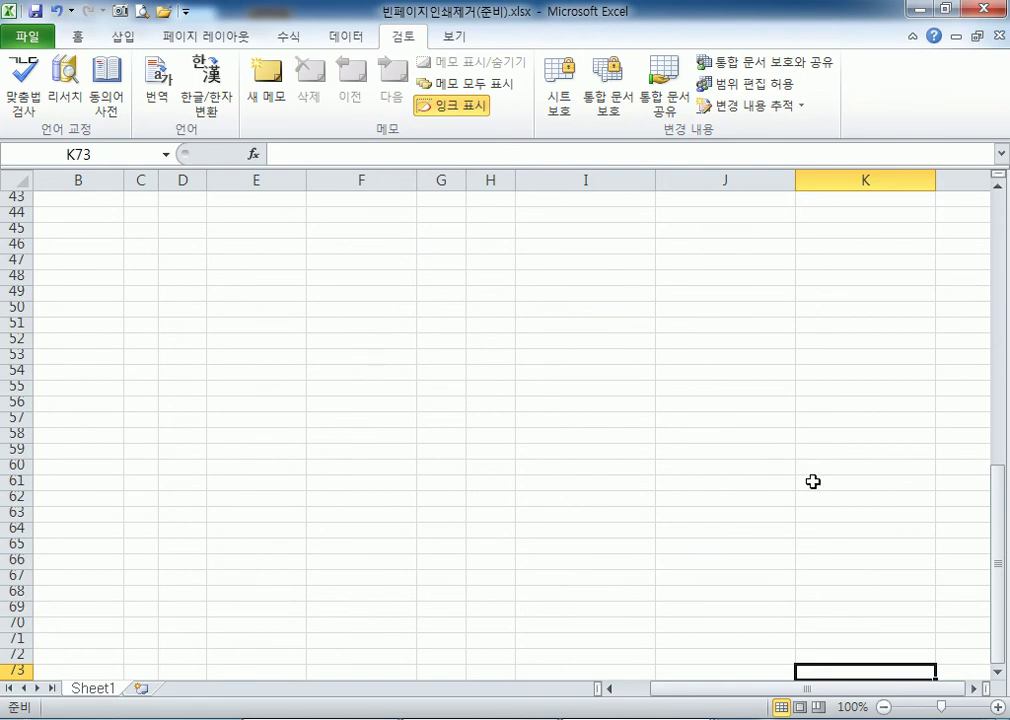
pyautogui.scroll(-3, 745, 482)
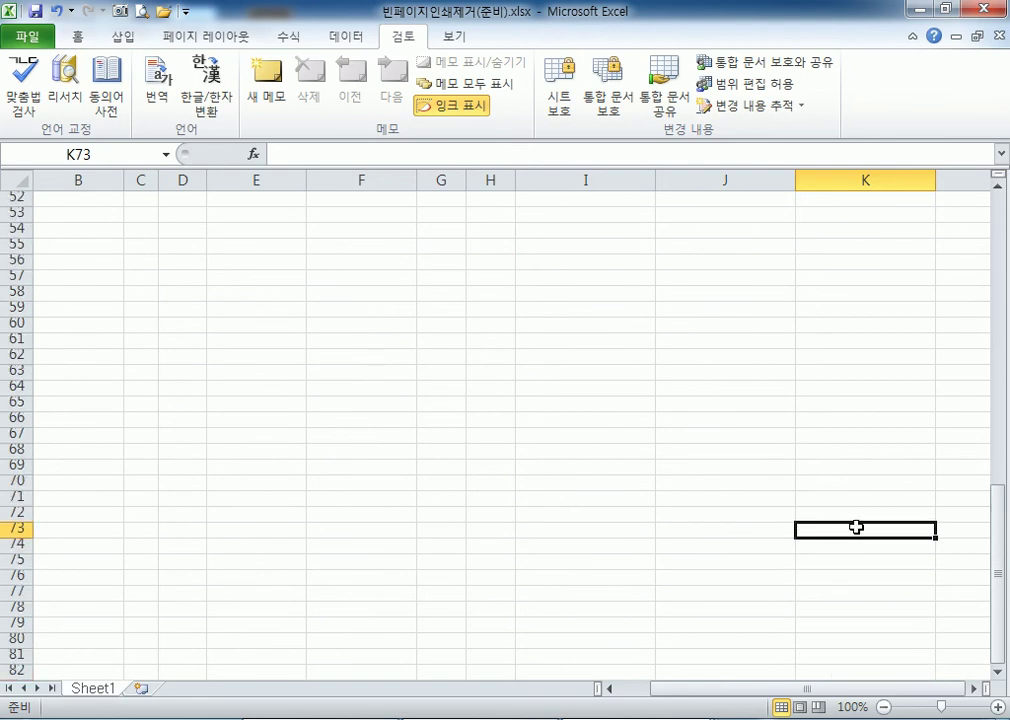
pyautogui.scroll(6, 857, 530)
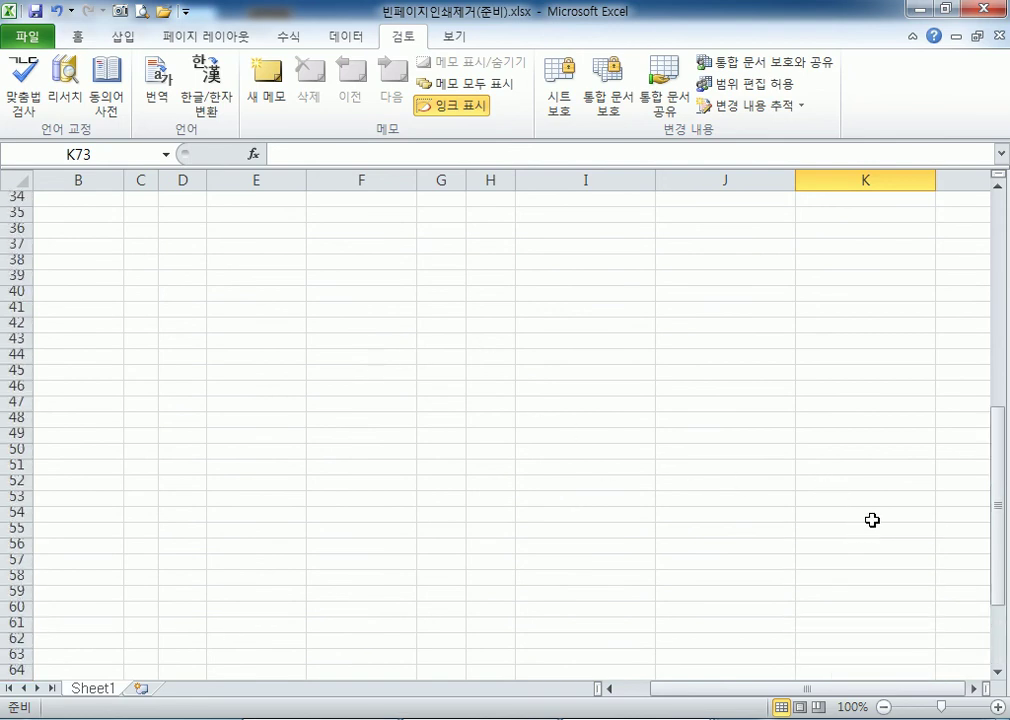
pyautogui.scroll(11, 871, 520)
# Inspect the empty columns I–K and rows below the table, recheck Ctrl+End, return to A1.
pyautogui.moveTo(593, 181); pyautogui.dragTo(840, 177)
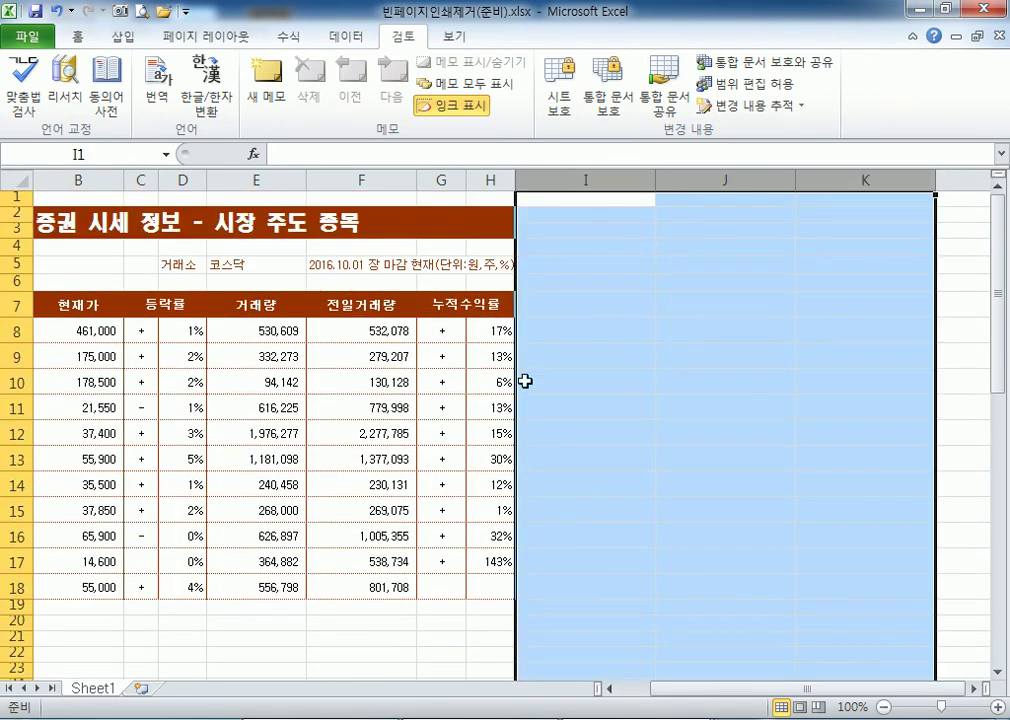
pyautogui.scroll(-4, 113, 467)
pyautogui.moveTo(18, 353); pyautogui.dragTo(83, 666)
pyautogui.click(322, 562)
pyautogui.scroll(3, 316, 581)
pyautogui.scroll(8, 316, 581)
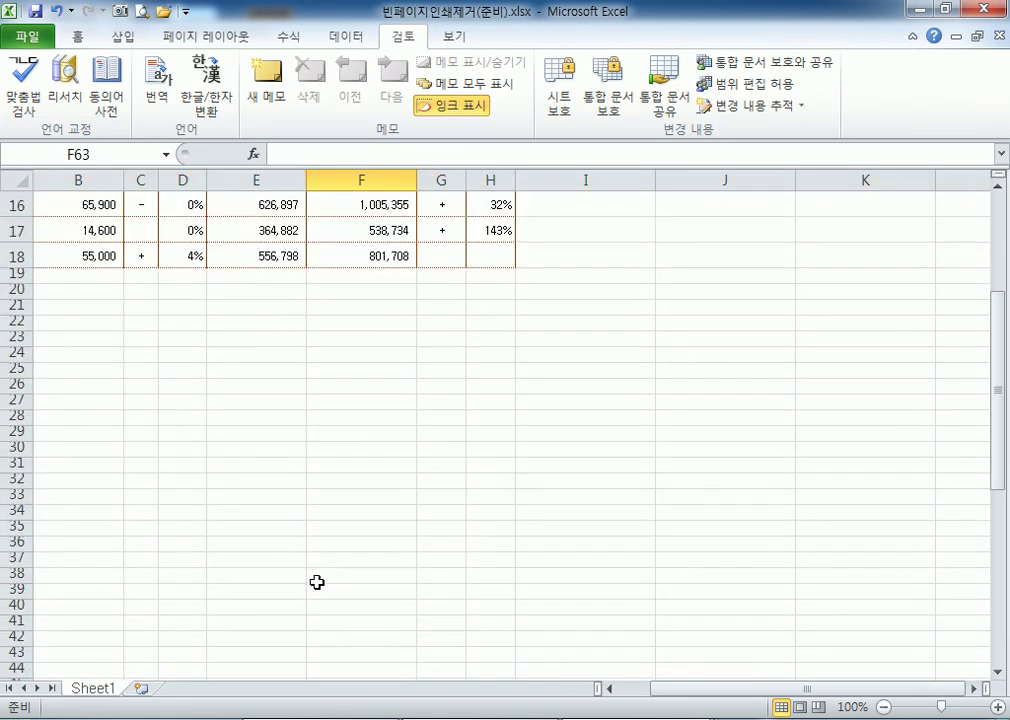
pyautogui.scroll(2, 52, 203)
pyautogui.click(52, 199)
pyautogui.hotkey('ctrl', 'End')
pyautogui.scroll(-3, 590, 320)
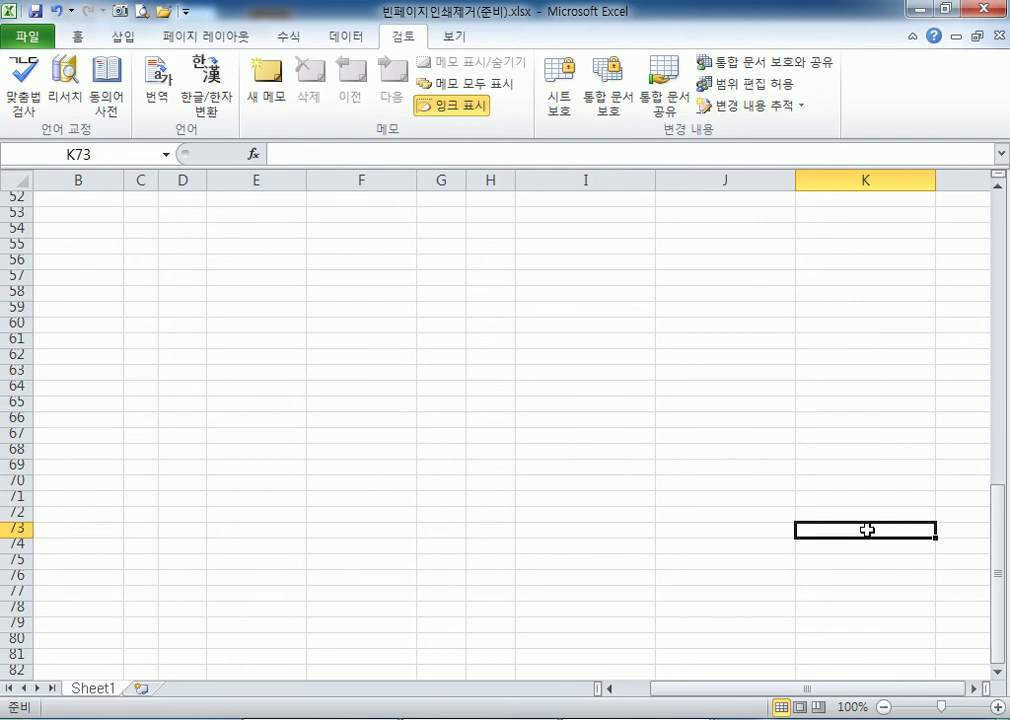
pyautogui.hotkey('ctrl', 'Home')
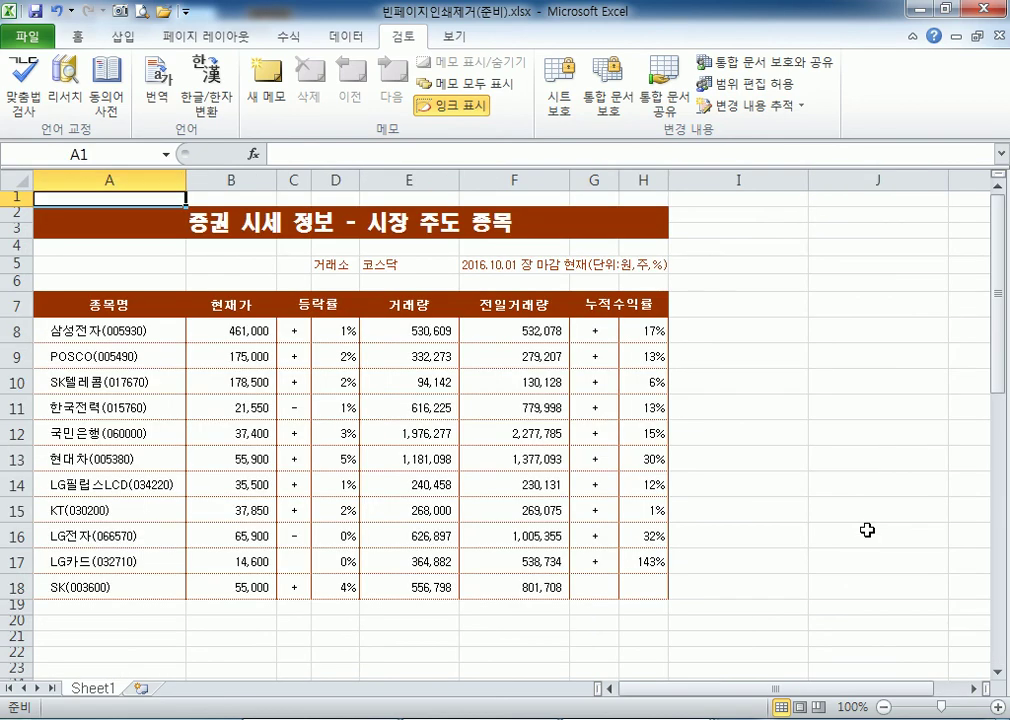
# Delete every empty row from row 19 down to the sheet's last row.
pyautogui.moveTo(151, 204); pyautogui.dragTo(549, 581)
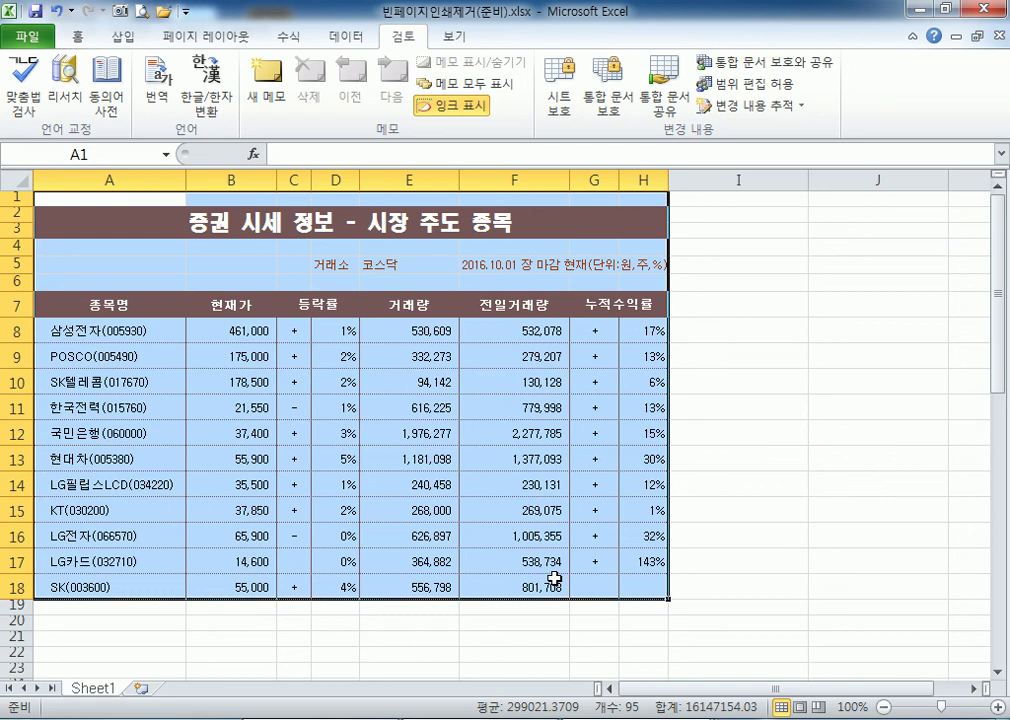
pyautogui.scroll(-1, 100, 590)
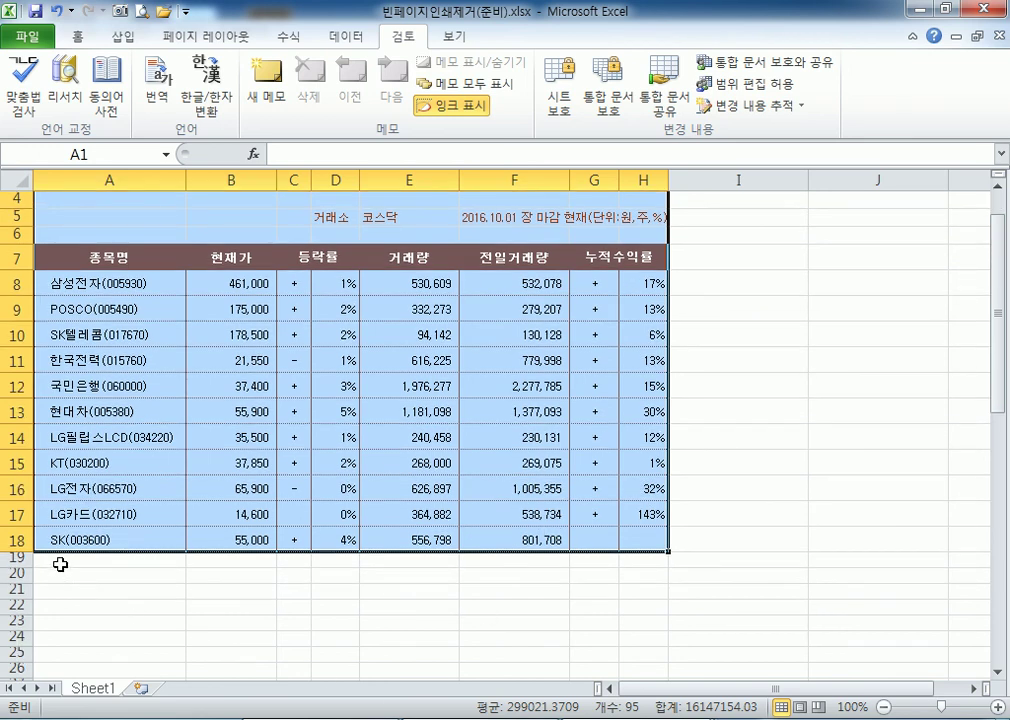
pyautogui.click(62, 560)
pyautogui.scroll(-1, 74, 564)
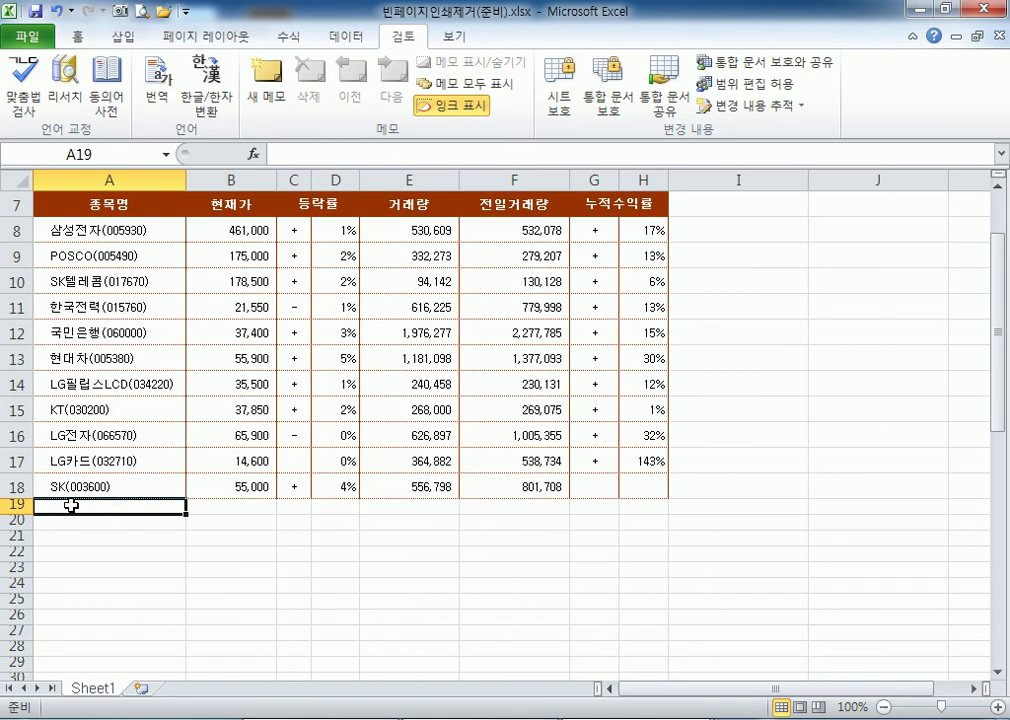
pyautogui.scroll(-3, 74, 505)
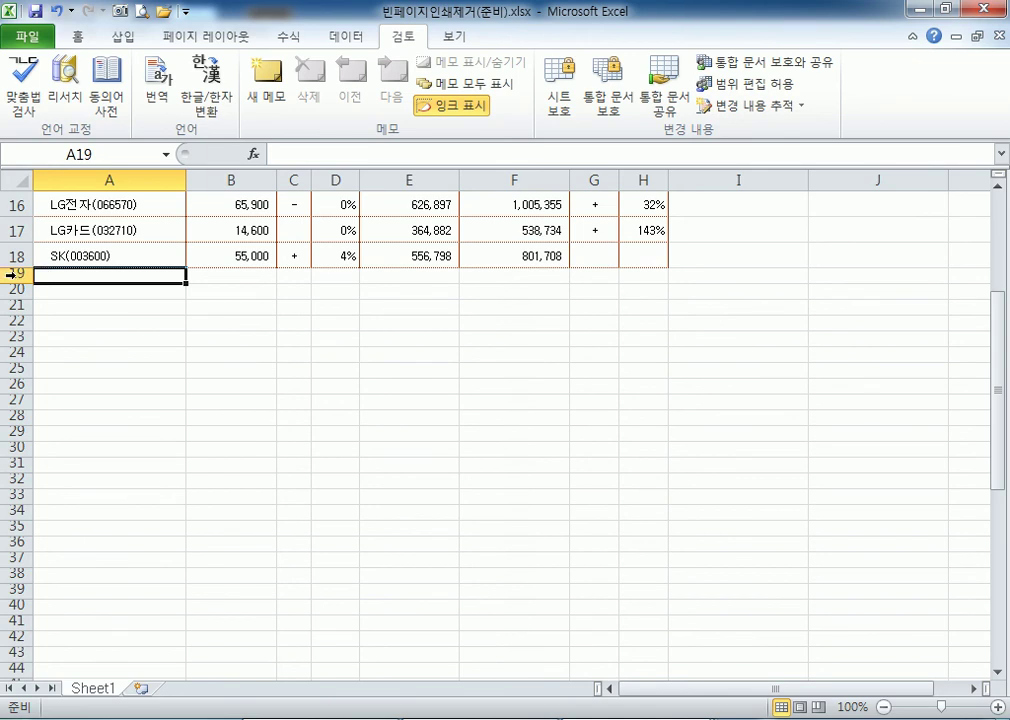
pyautogui.click(13, 274)
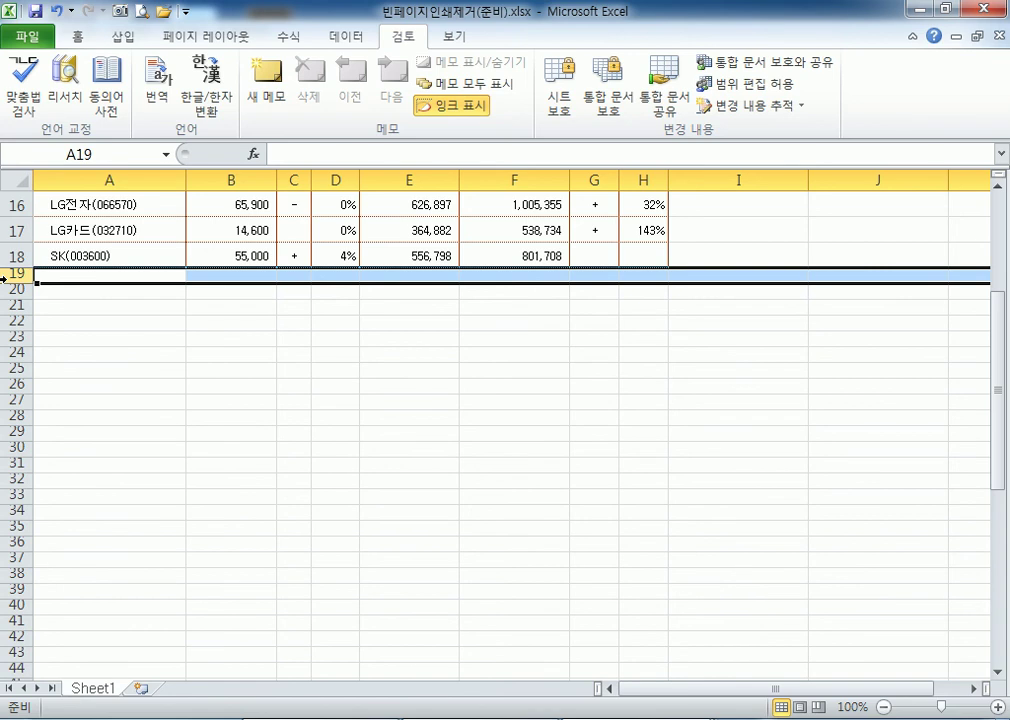
pyautogui.hotkey('ctrl', 'shift', 'Down')
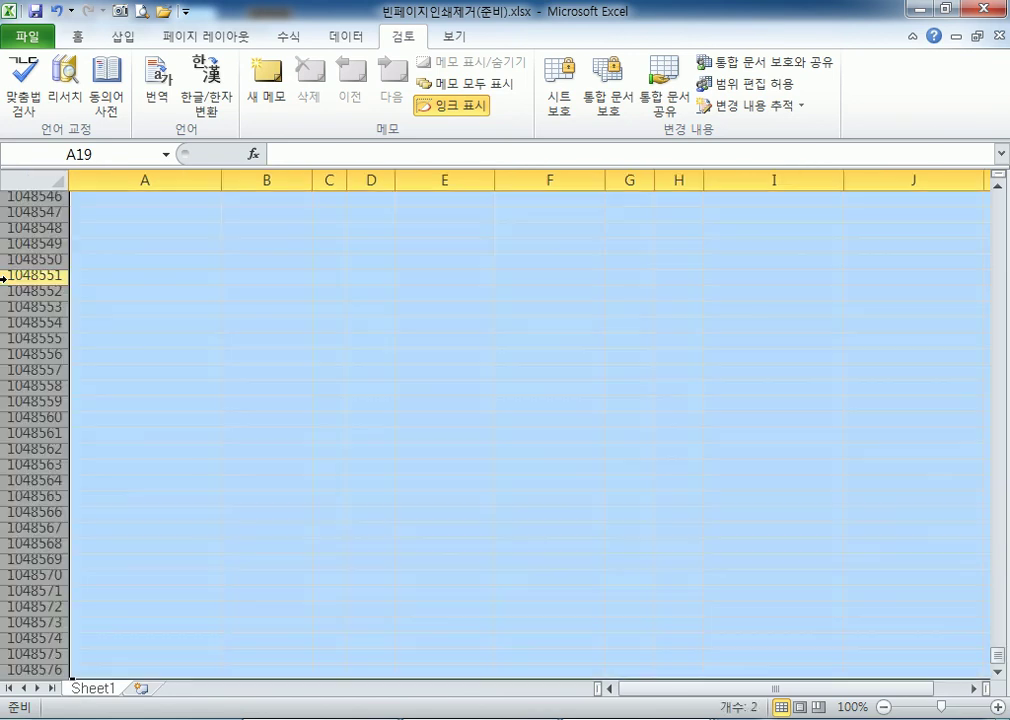
pyautogui.scroll(-4, 167, 352)
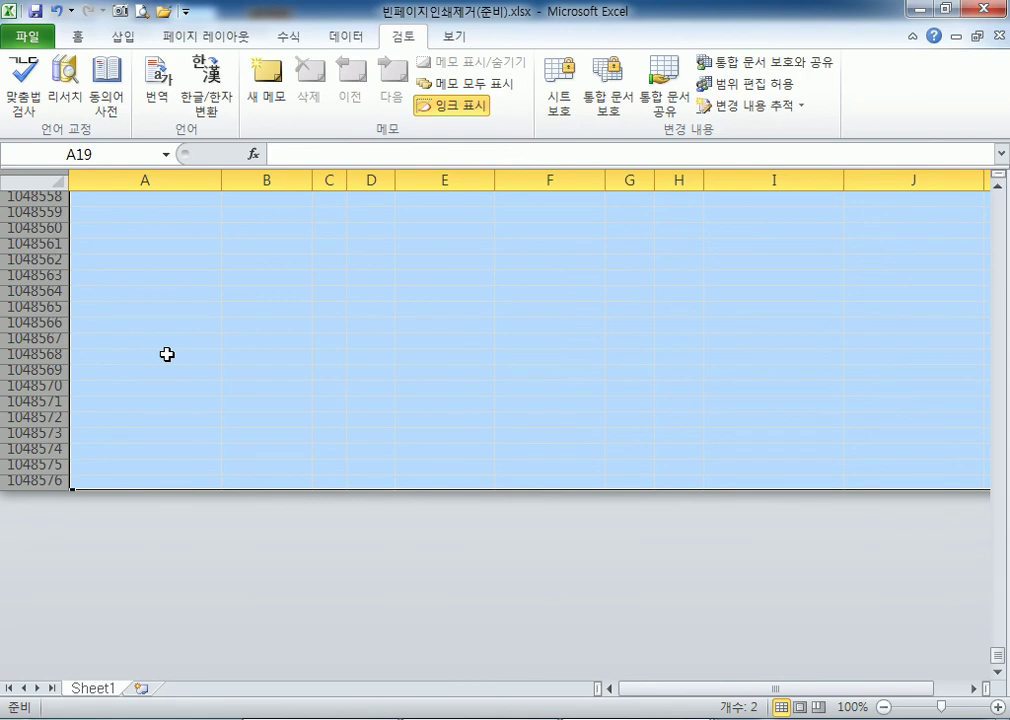
pyautogui.rightClick(143, 234)
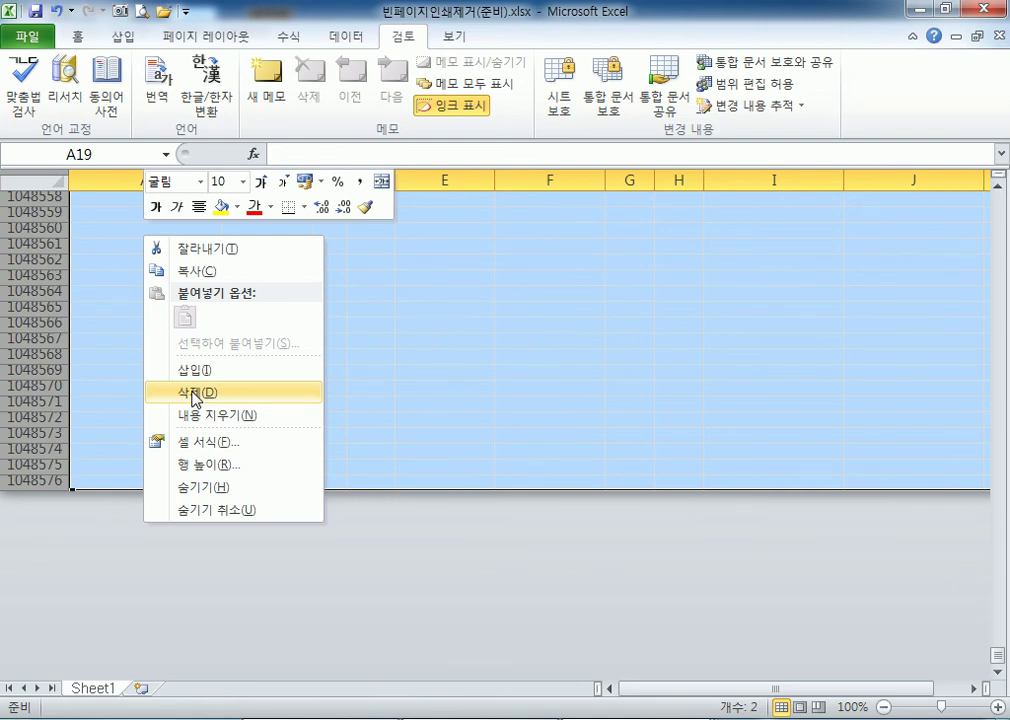
pyautogui.click(193, 393)
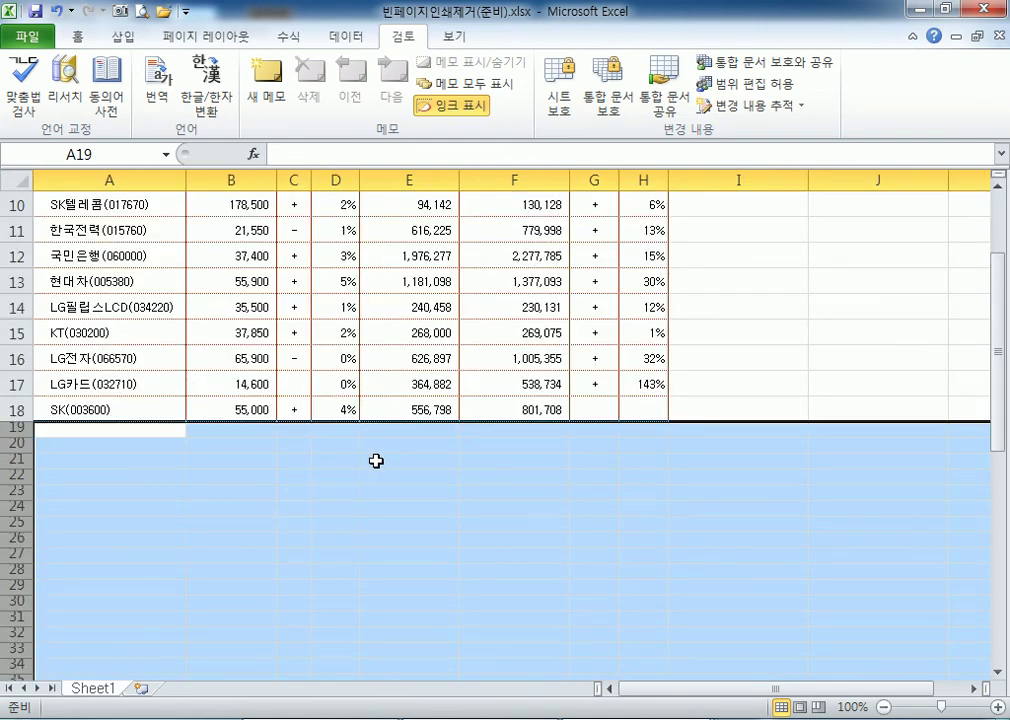
# Delete the empty columns from I through XFD and return to A1.
pyautogui.click(733, 178)
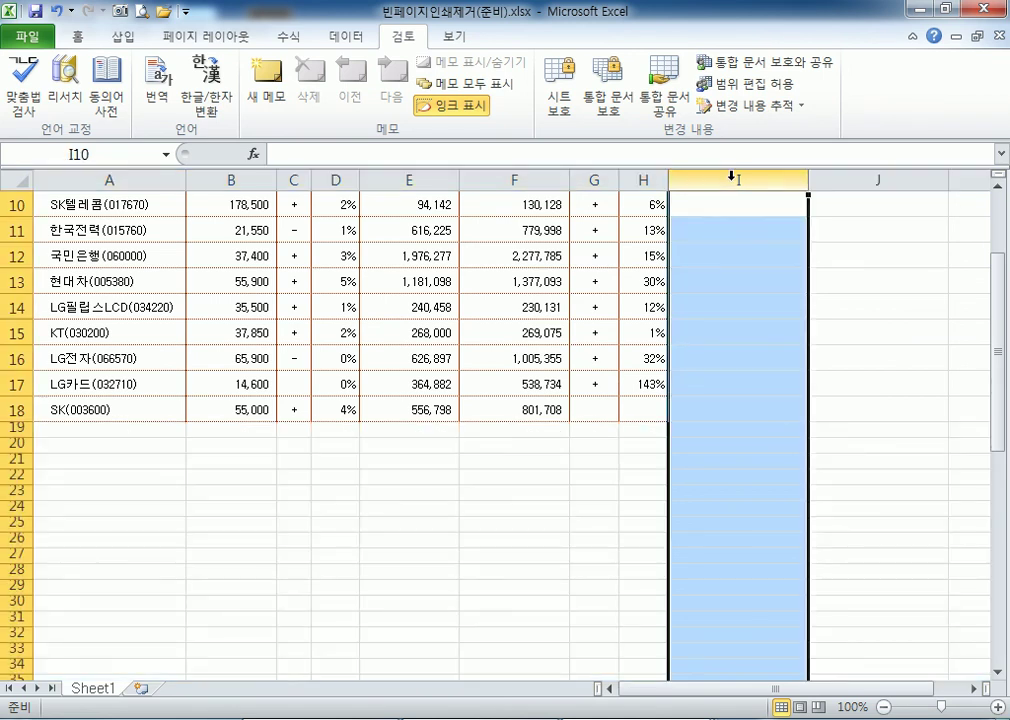
pyautogui.click(742, 250)
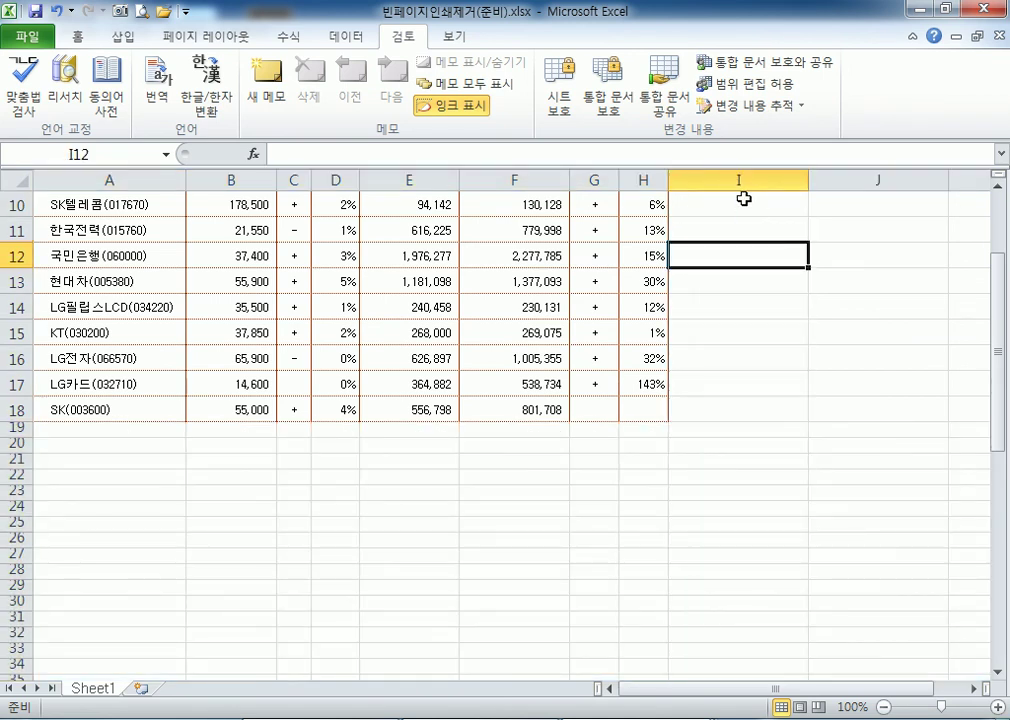
pyautogui.click(735, 178)
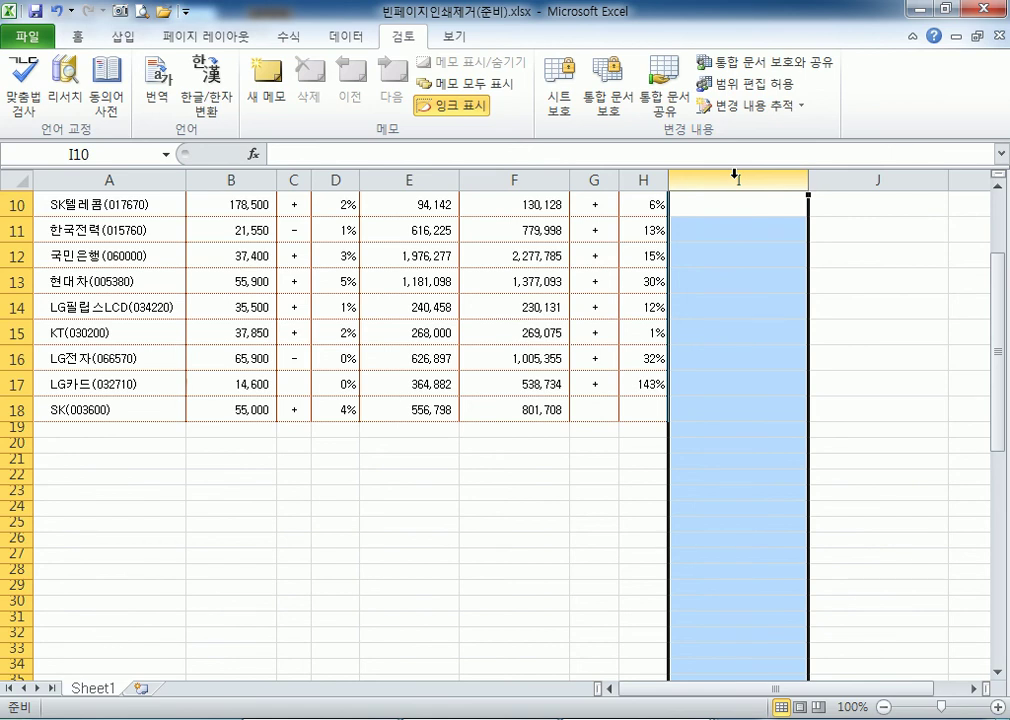
pyautogui.hotkey('ctrl', 'shift', 'Right')
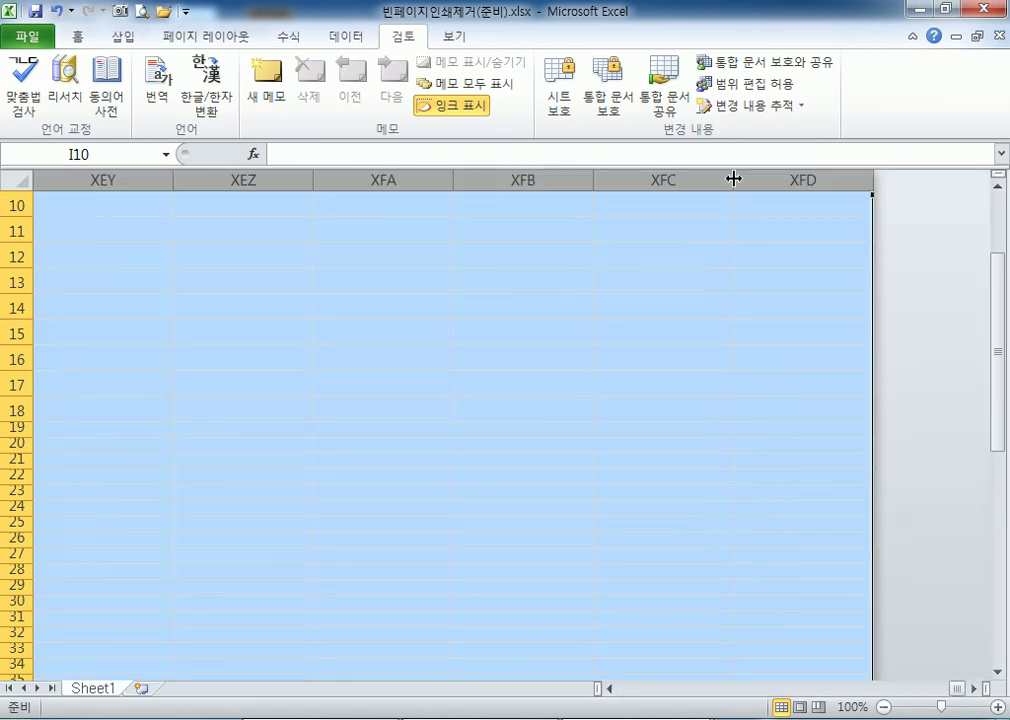
pyautogui.rightClick(395, 240)
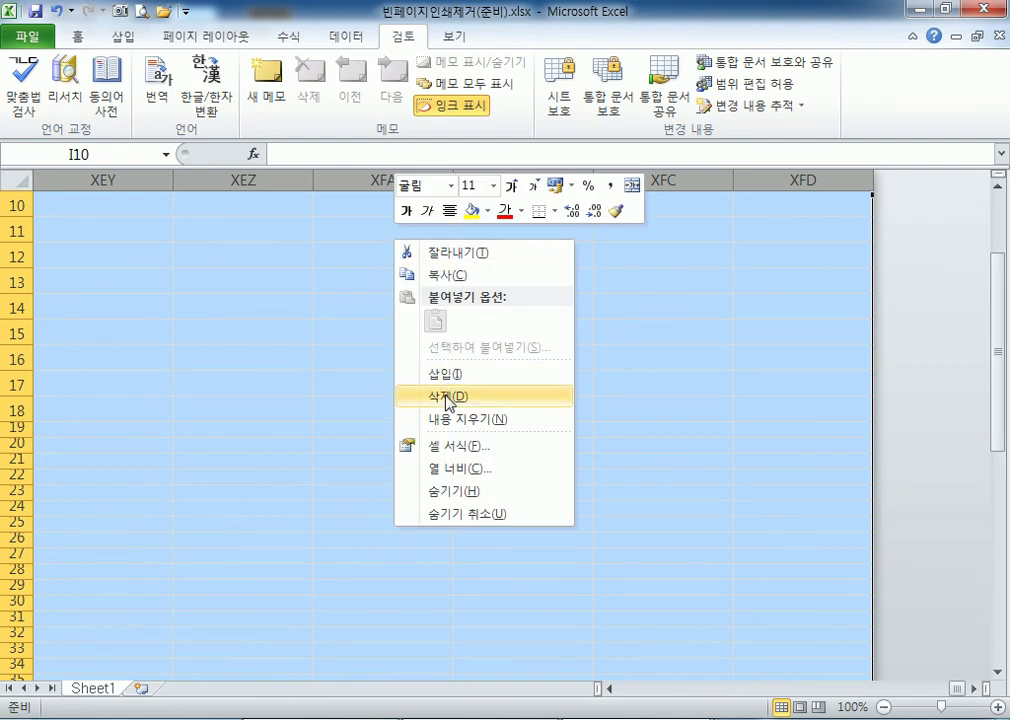
pyautogui.click(447, 397)
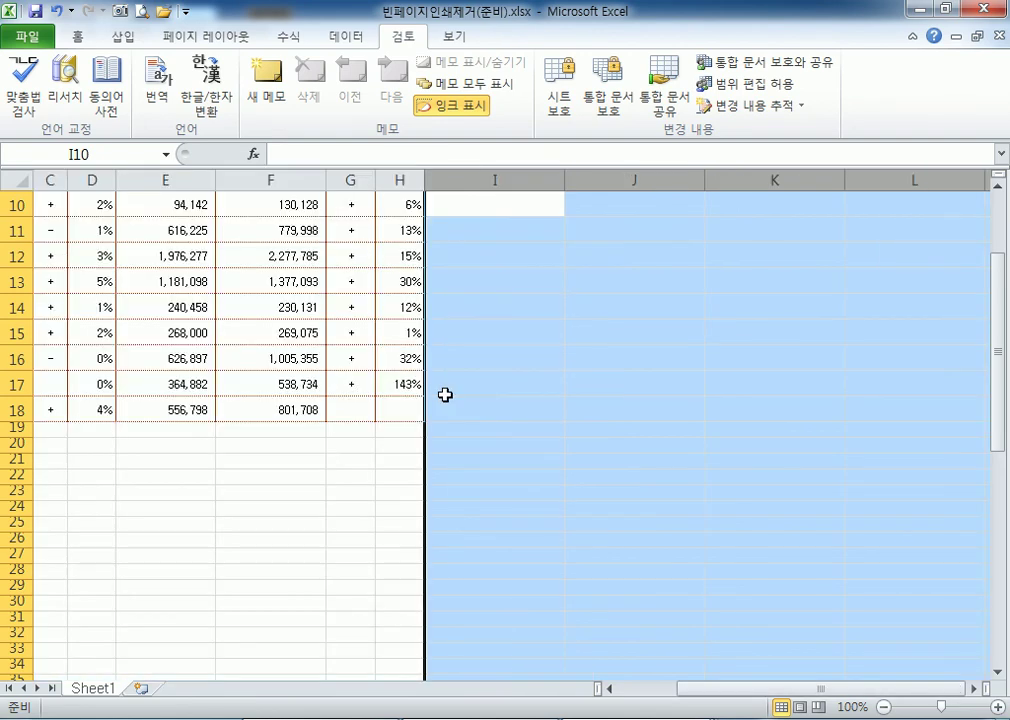
pyautogui.moveTo(458, 181); pyautogui.dragTo(870, 180)
pyautogui.moveTo(18, 427); pyautogui.dragTo(15, 587)
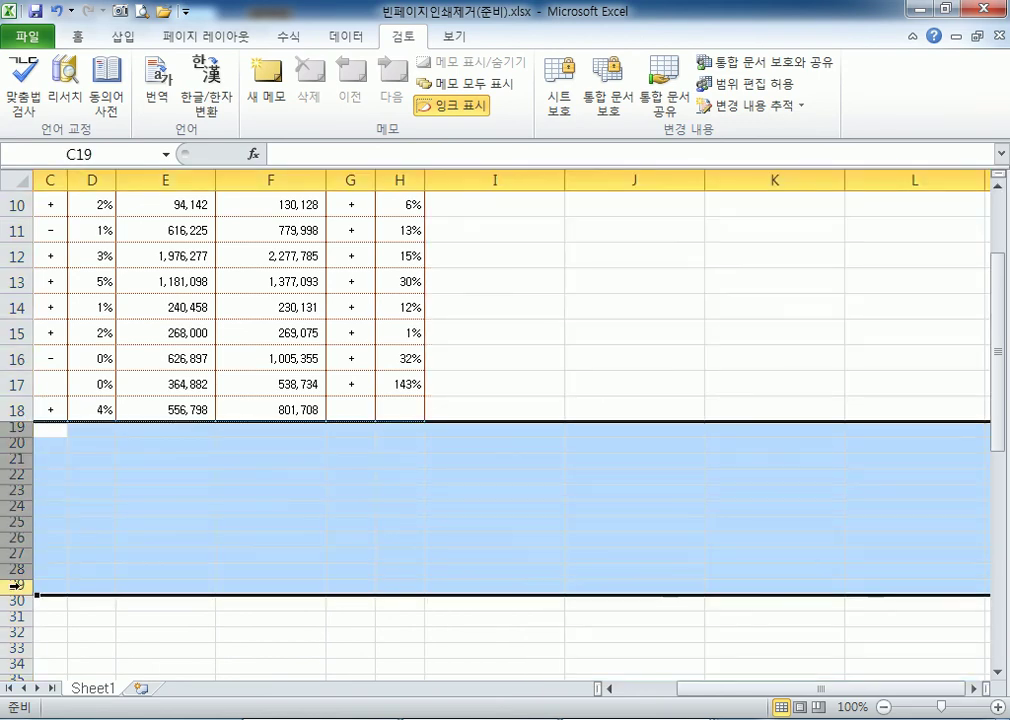
pyautogui.hotkey('ctrl', 'Home')
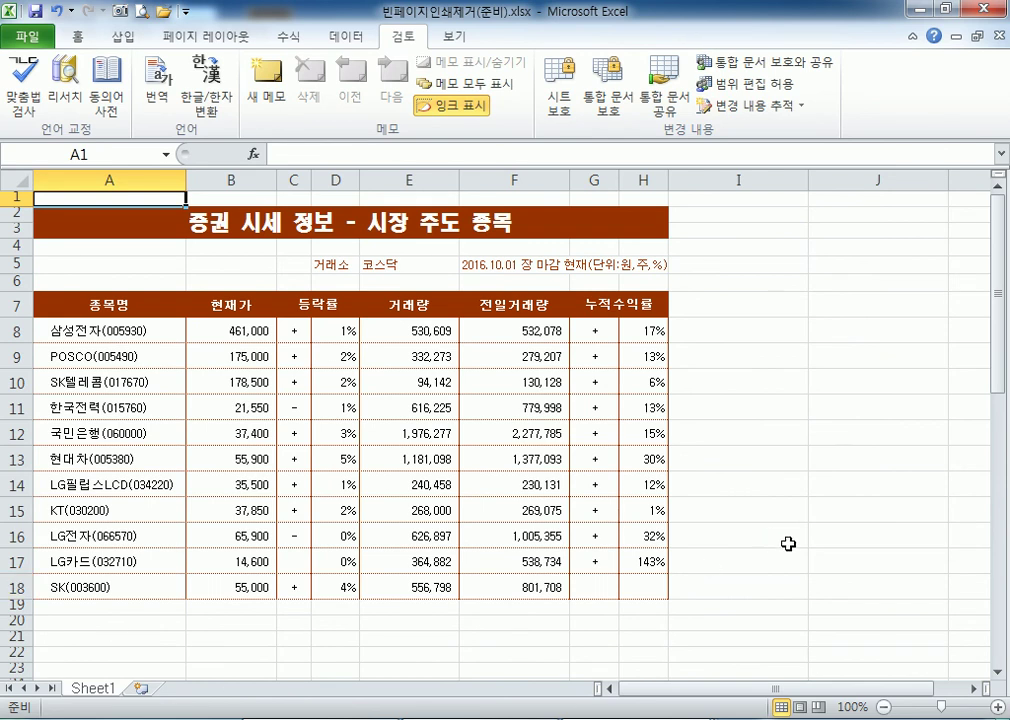
pyautogui.scroll(-2, 799, 593)
pyautogui.scroll(1, 803, 597)
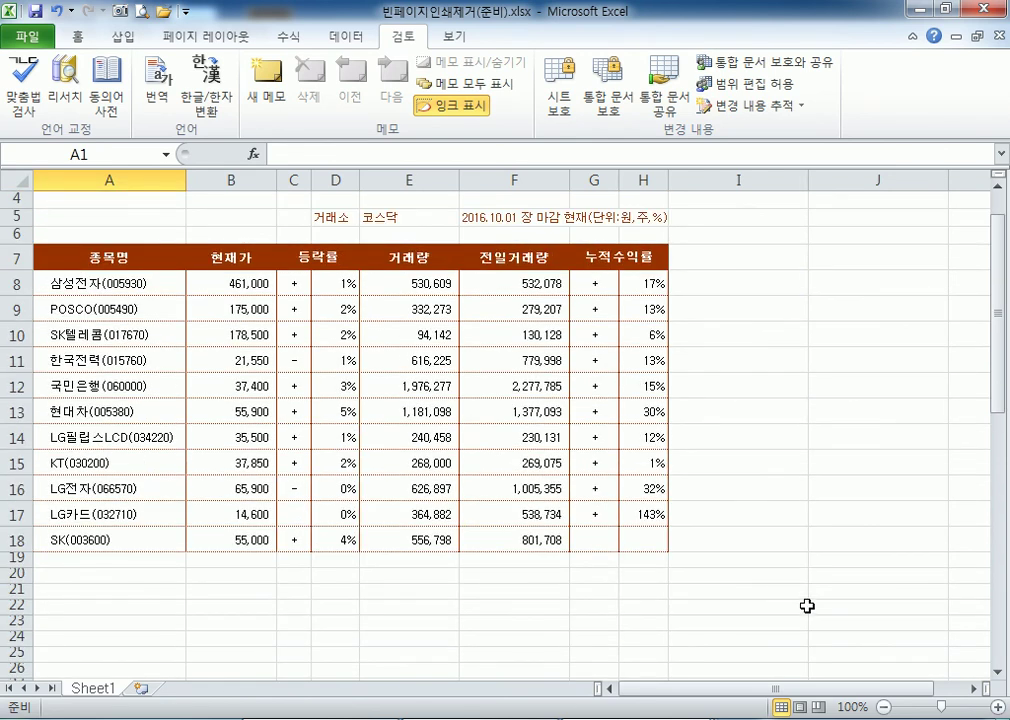
pyautogui.scroll(1, 808, 600)
pyautogui.hotkey('ctrl', 'End')
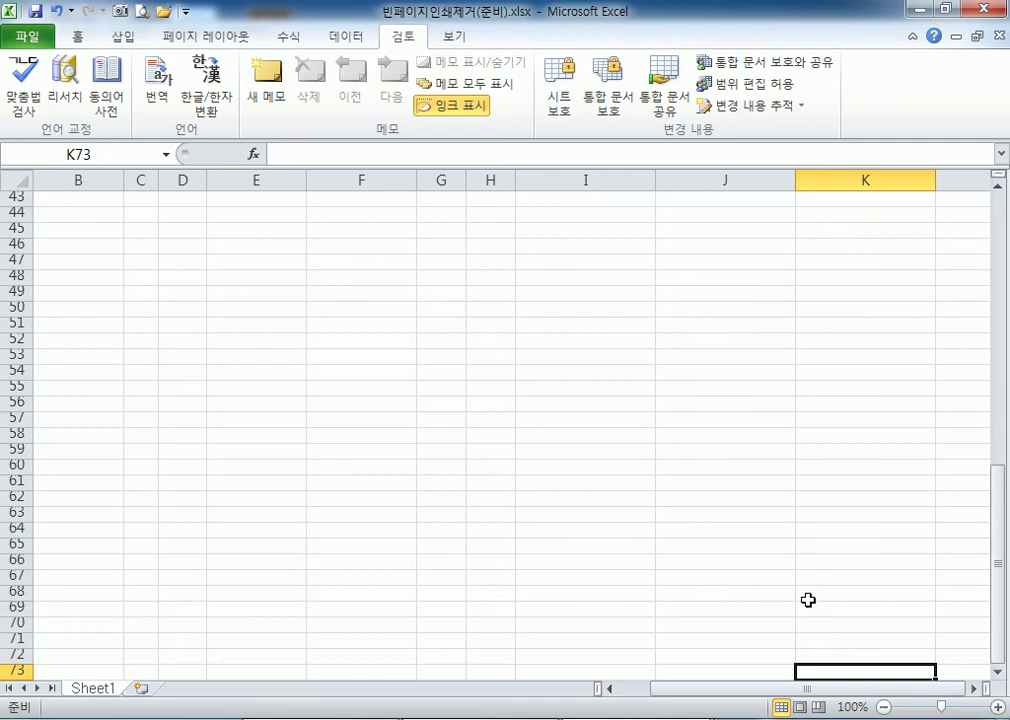
pyautogui.hotkey('ctrl', 'Home')
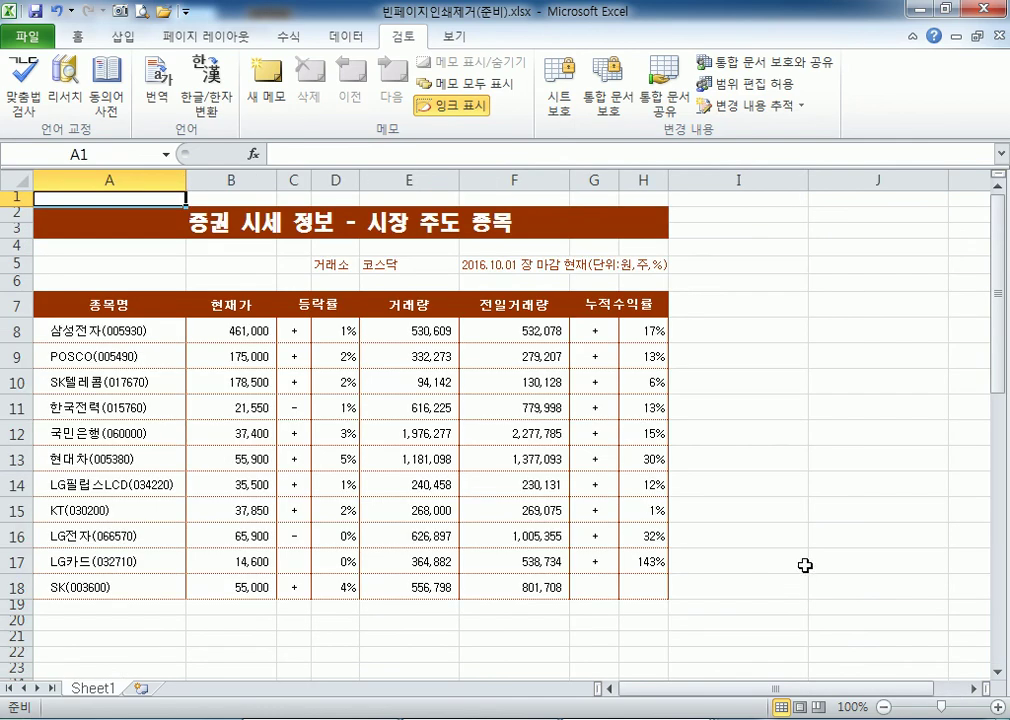
# Insert fresh rows from row 19 to the last row so they match the table's row height.
pyautogui.click(14, 604)
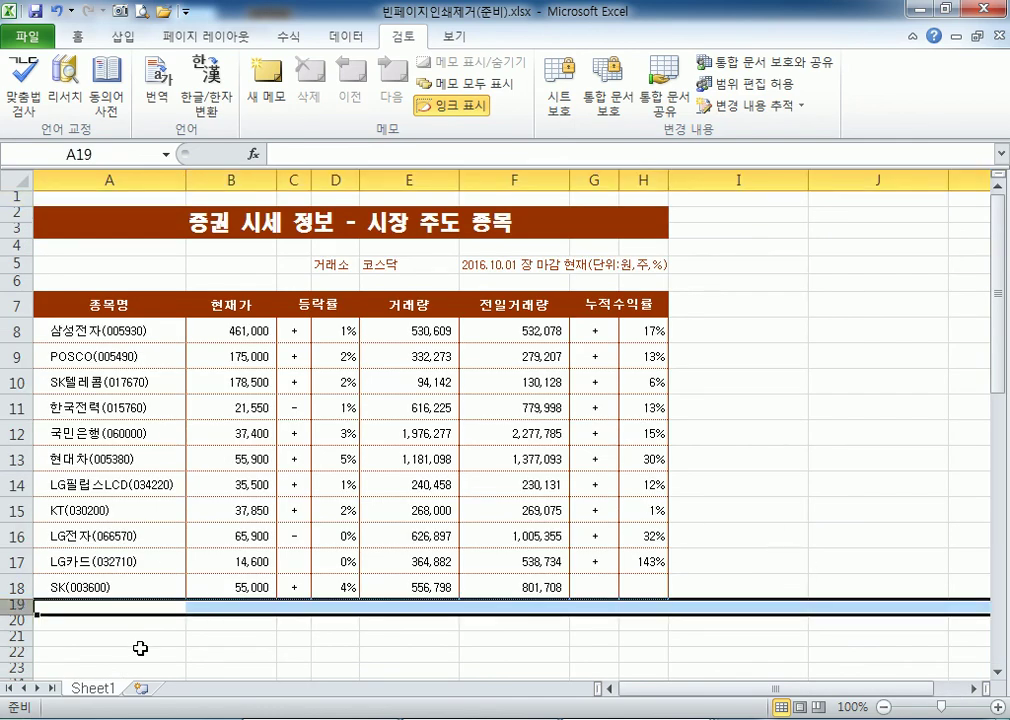
pyautogui.hotkey('ctrl', 'shift', 'Down')
pyautogui.rightClick(300, 324)
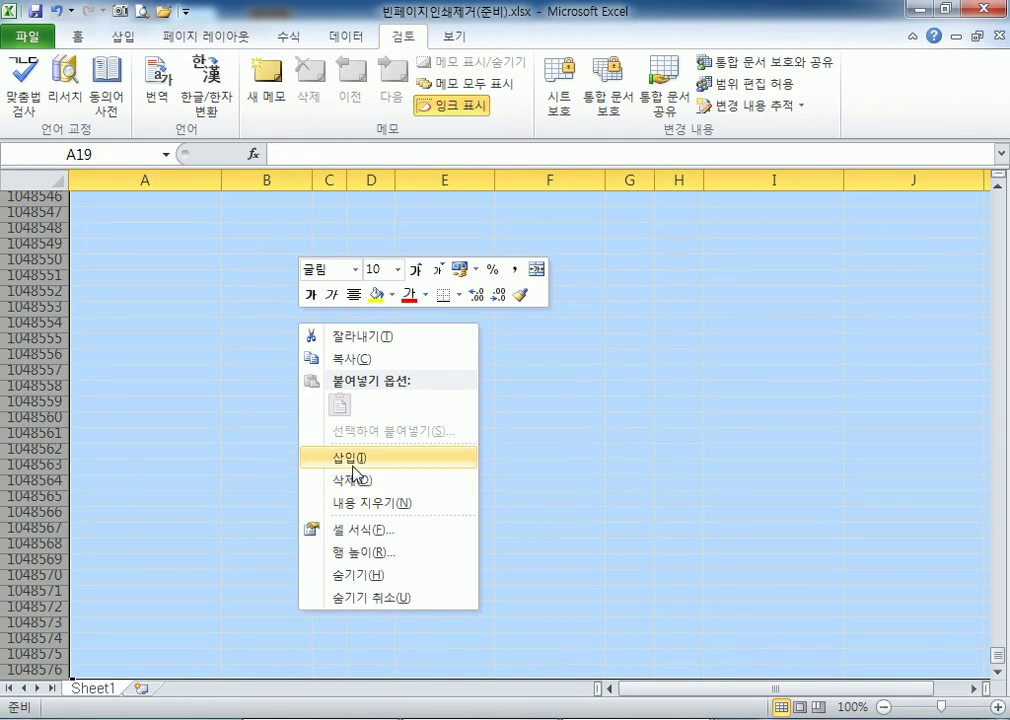
pyautogui.click(353, 466)
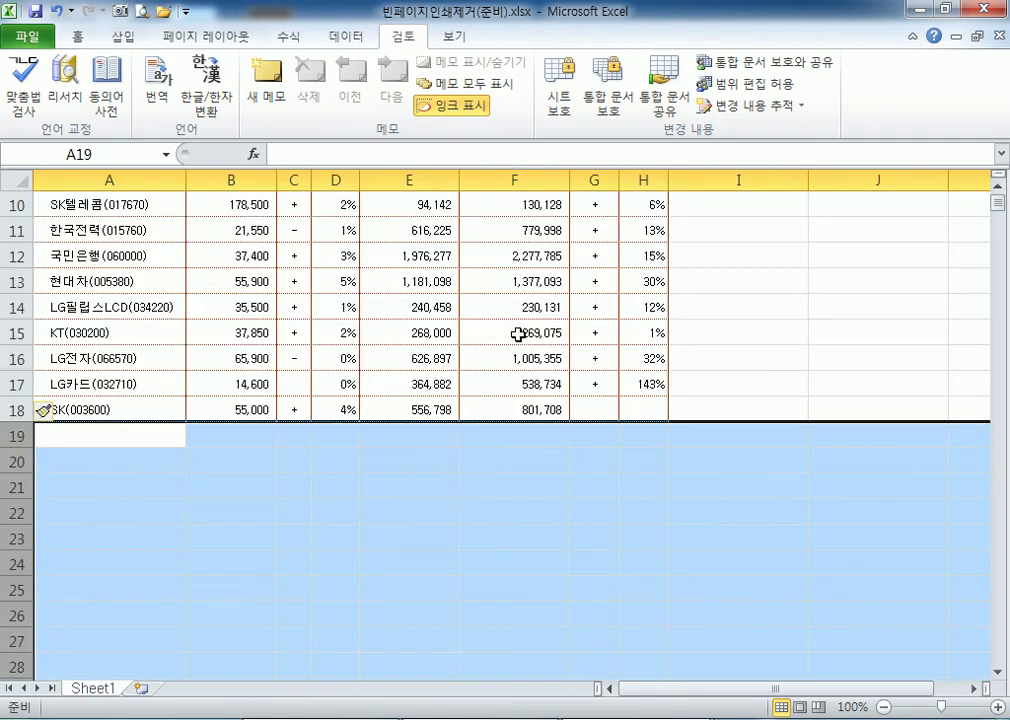
pyautogui.hotkey('ctrl', 'Home')
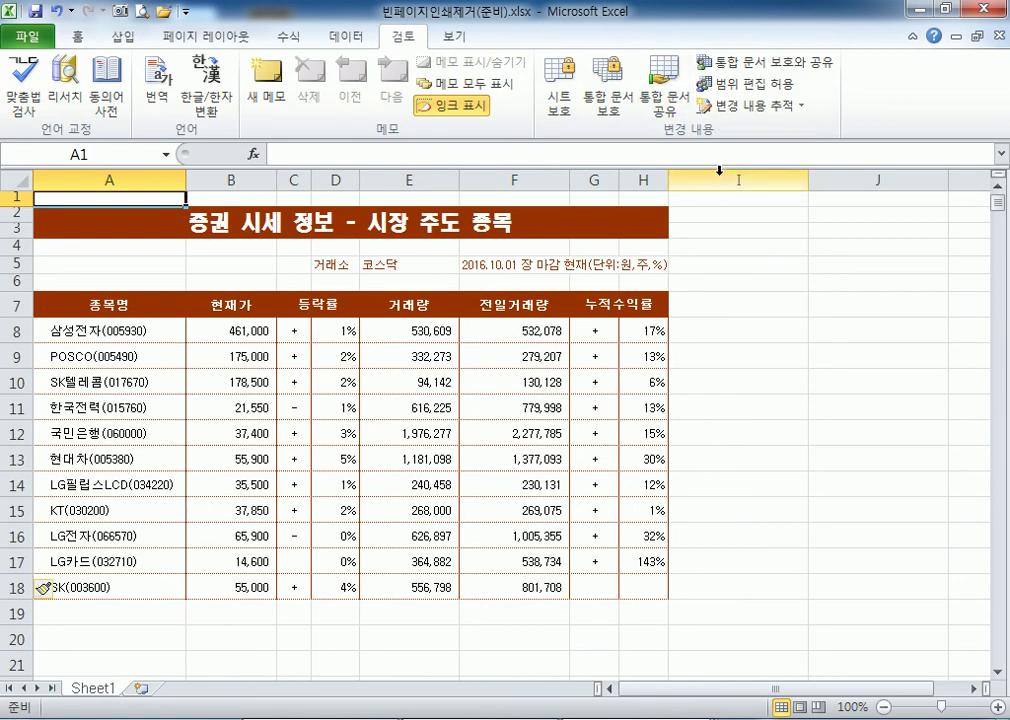
# Delete the empty columns from I through the sheet's last column.
pyautogui.click(719, 174)
pyautogui.hotkey('ctrl', 'shift', 'Right')
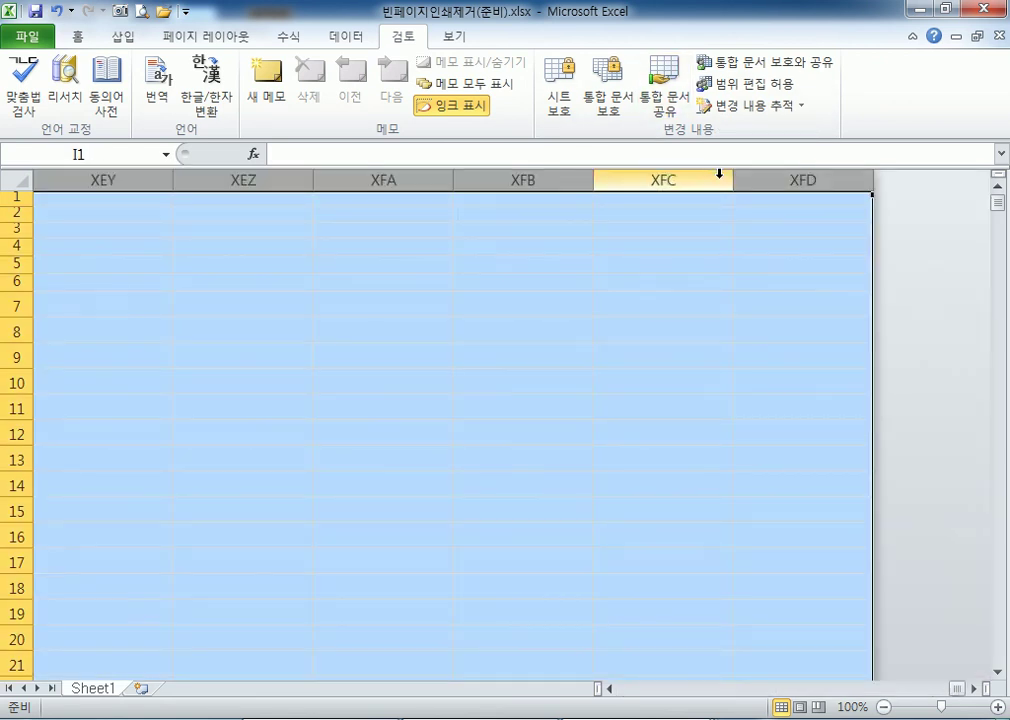
pyautogui.rightClick(632, 279)
pyautogui.click(652, 436)
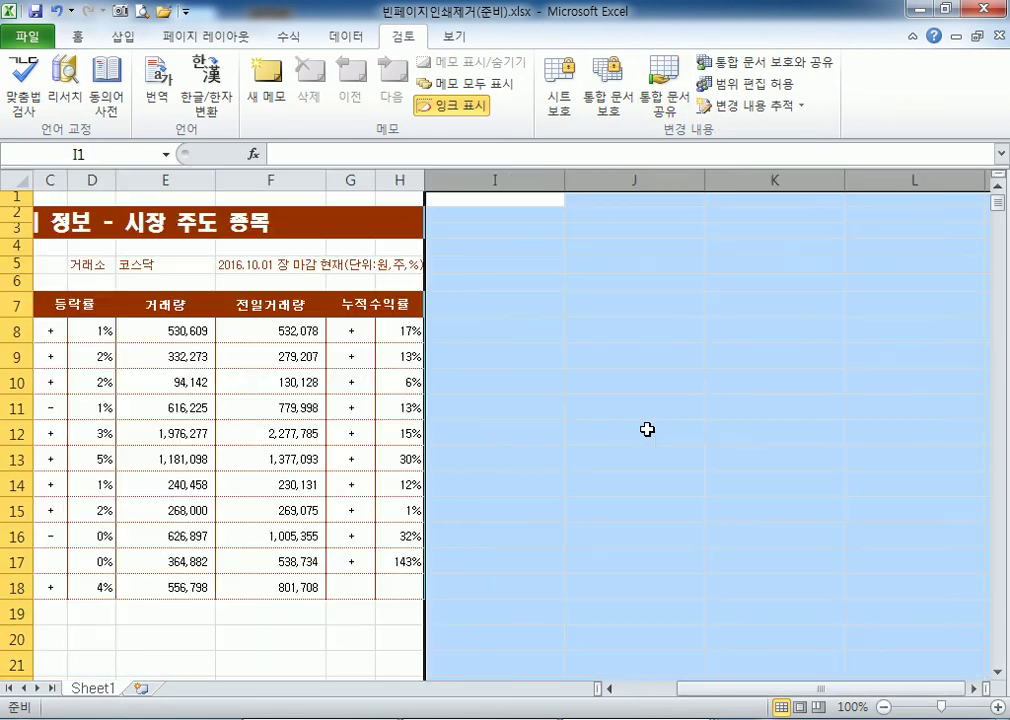
pyautogui.hotkey('ctrl', 'Home')
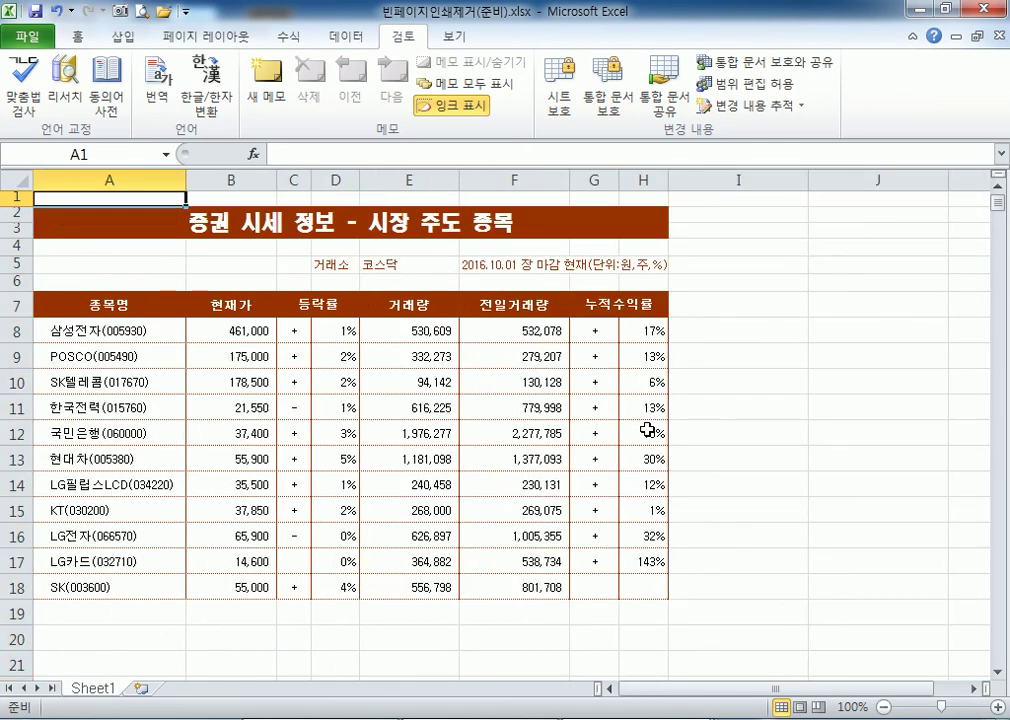
# Check the sheet's last used cell with Ctrl+End, returning to A1 each time.
pyautogui.hotkey('ctrl', 'End')
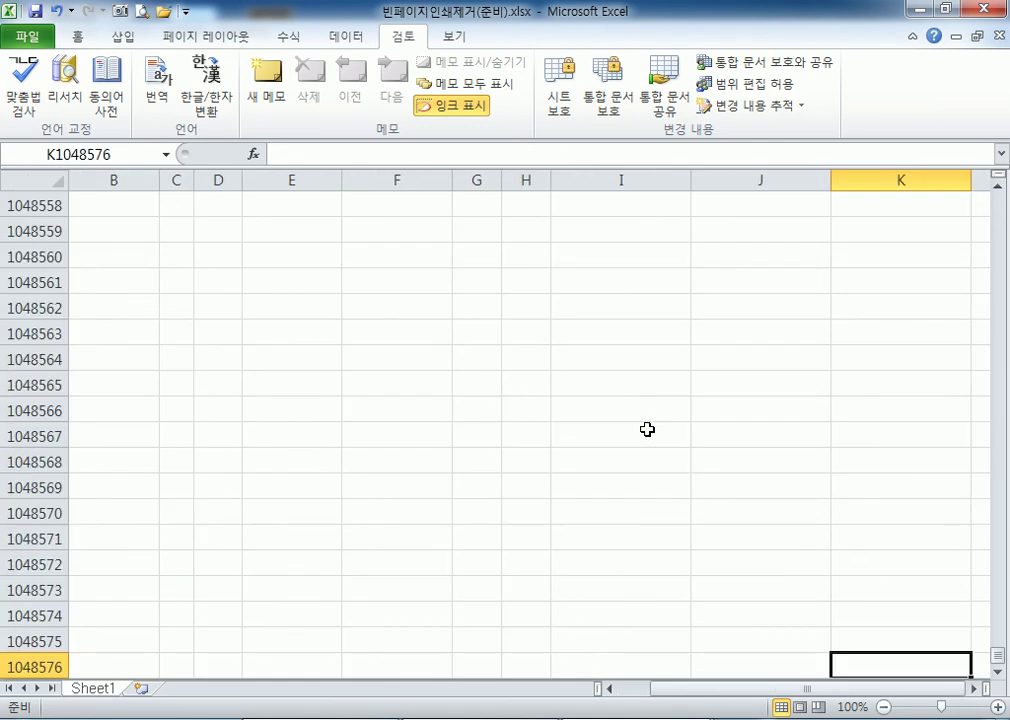
pyautogui.hotkey('ctrl', 'Home')
pyautogui.hotkey('ctrl', 'End')
pyautogui.hotkey('ctrl', 'Home')
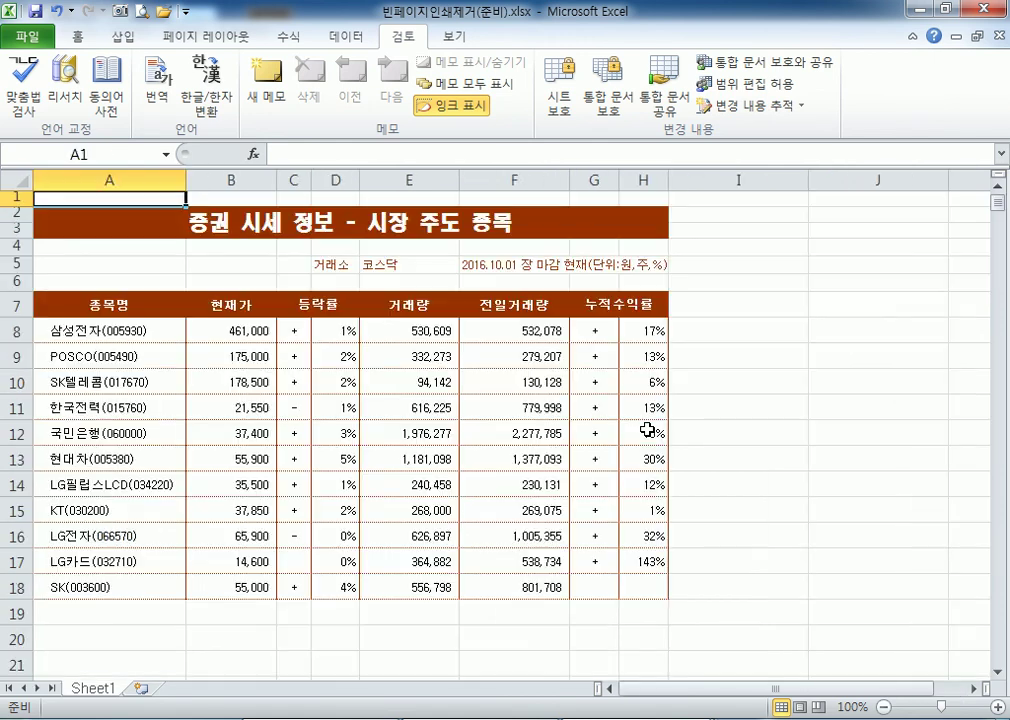
pyautogui.press('Right')
pyautogui.press('Right')
pyautogui.press('Right')
pyautogui.press('Right')
pyautogui.press('Right')
pyautogui.press('Right')
pyautogui.press('Right')
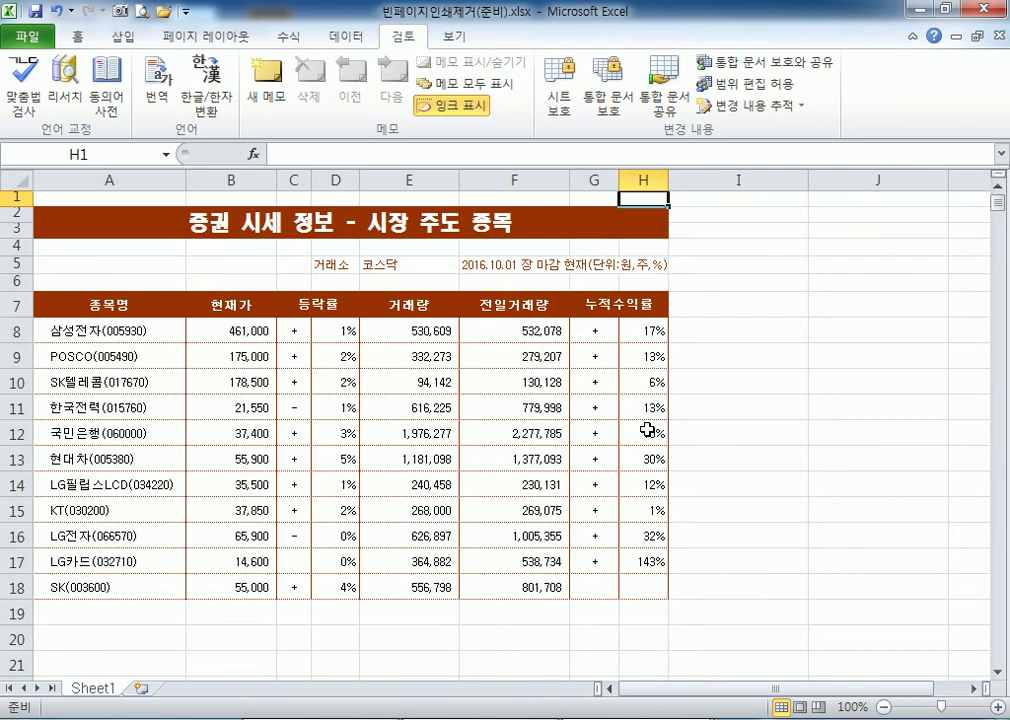
# Inspect empty columns I–J and rows 19 onward, confirming the table ends at H18.
pyautogui.moveTo(690, 179); pyautogui.dragTo(925, 195)
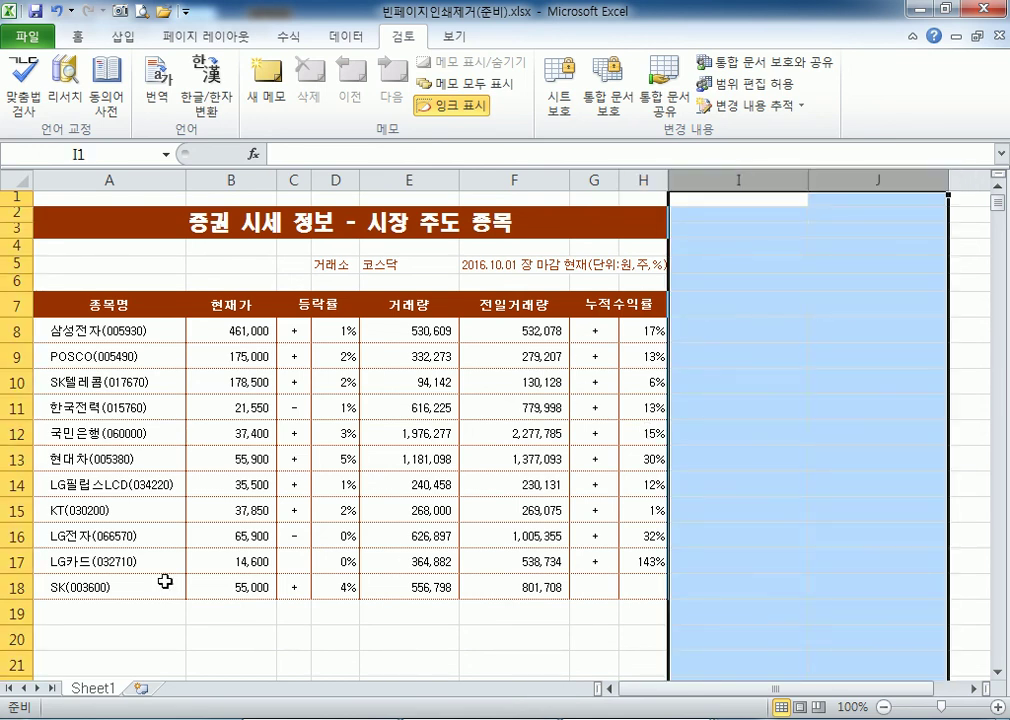
pyautogui.scroll(-1, 65, 564)
pyautogui.moveTo(18, 566); pyautogui.dragTo(22, 665)
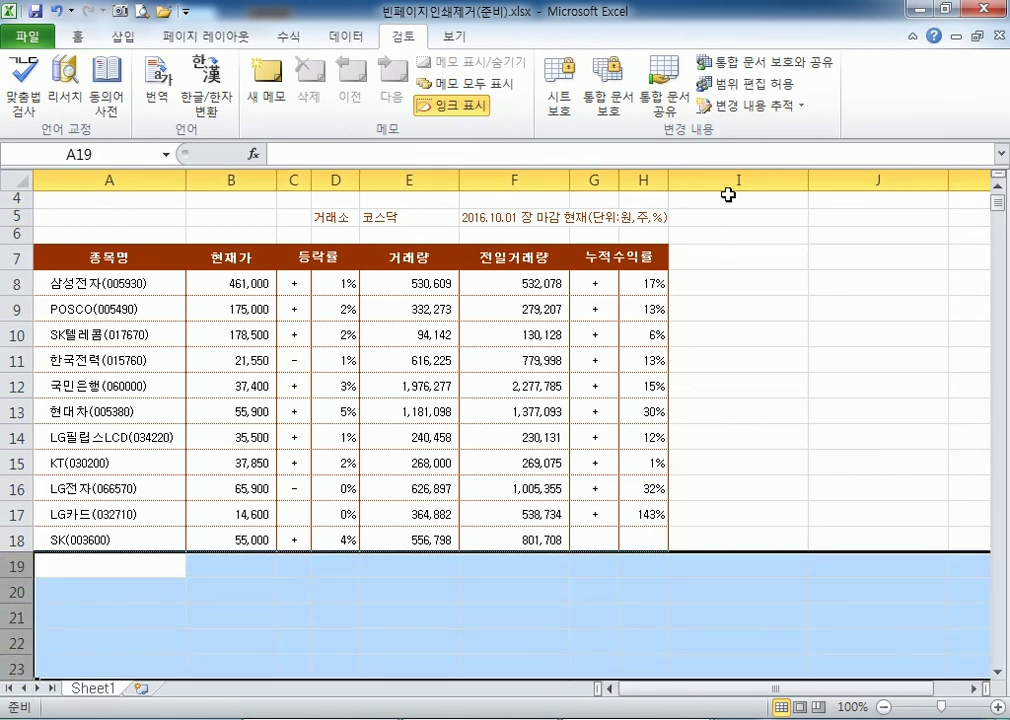
pyautogui.moveTo(735, 179); pyautogui.dragTo(880, 180)
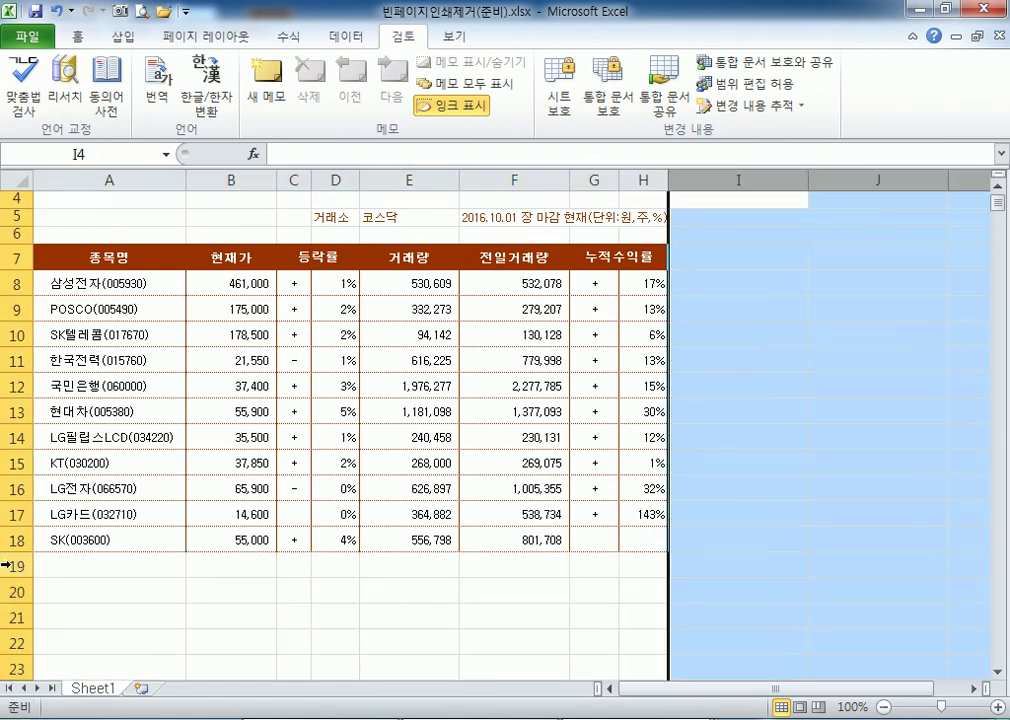
pyautogui.click(18, 566)
pyautogui.hotkey('ctrl', 'shift', 'Down')
pyautogui.click(167, 484)
pyautogui.moveTo(643, 540); pyautogui.dragTo(5, 168)
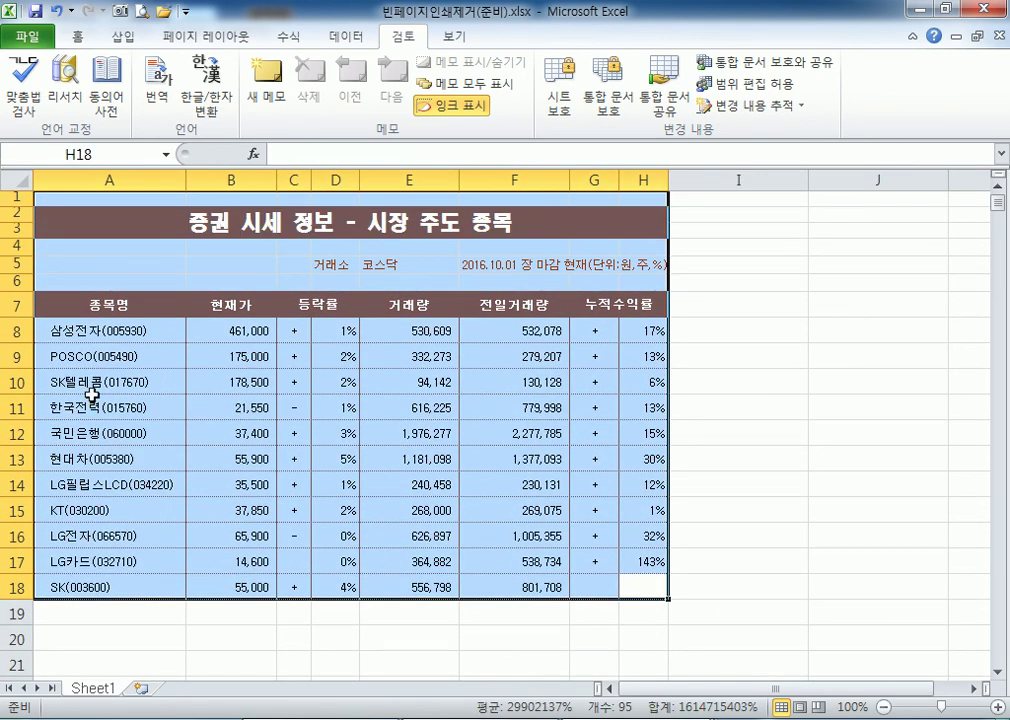
pyautogui.click(95, 199)
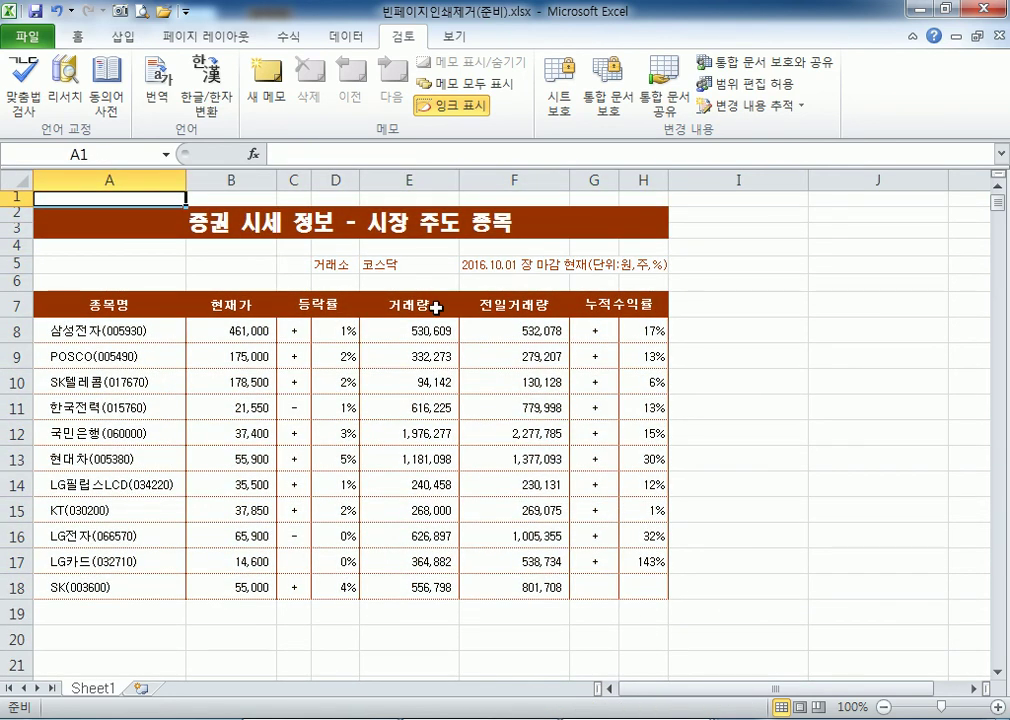
pyautogui.hotkey('ctrl', 'End')
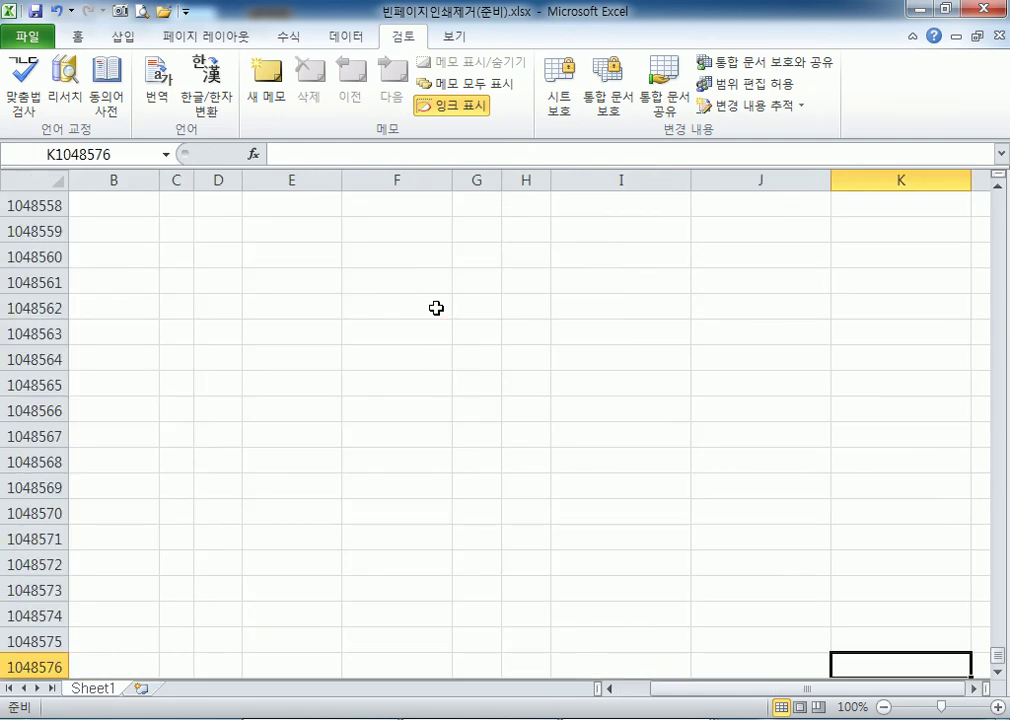
pyautogui.hotkey('ctrl', 'Home')
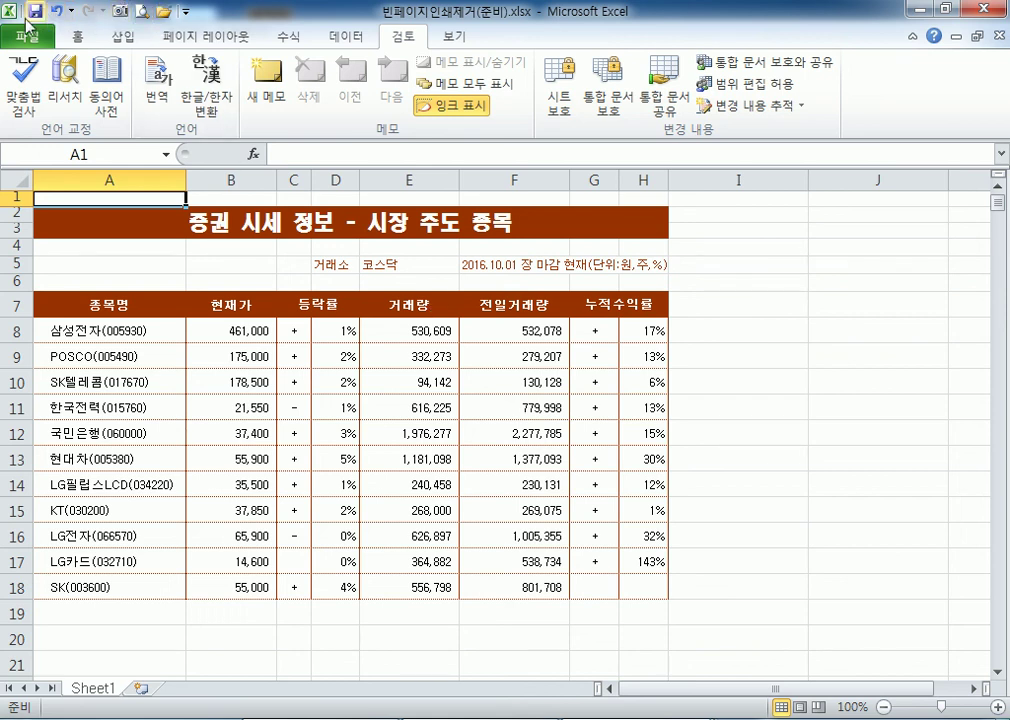
# Print-preview and save 빈페이지인쇄제거(준비).xlsx, then switch to the 누적근무시간(준비).xlsx workbook.
pyautogui.click(139, 11)
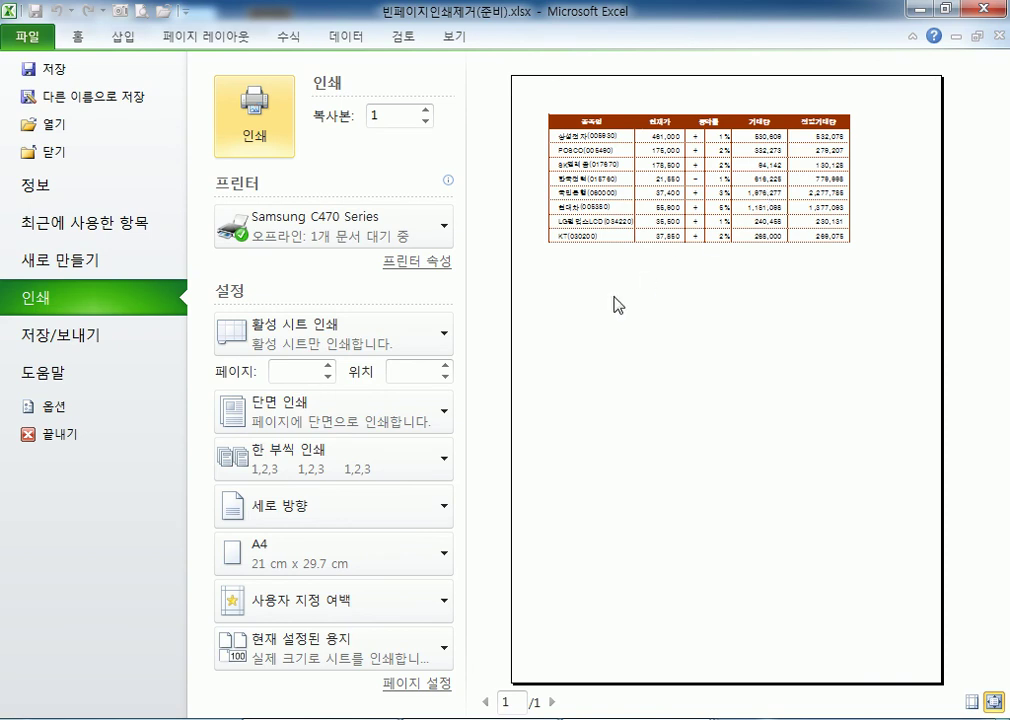
pyautogui.press('Escape')
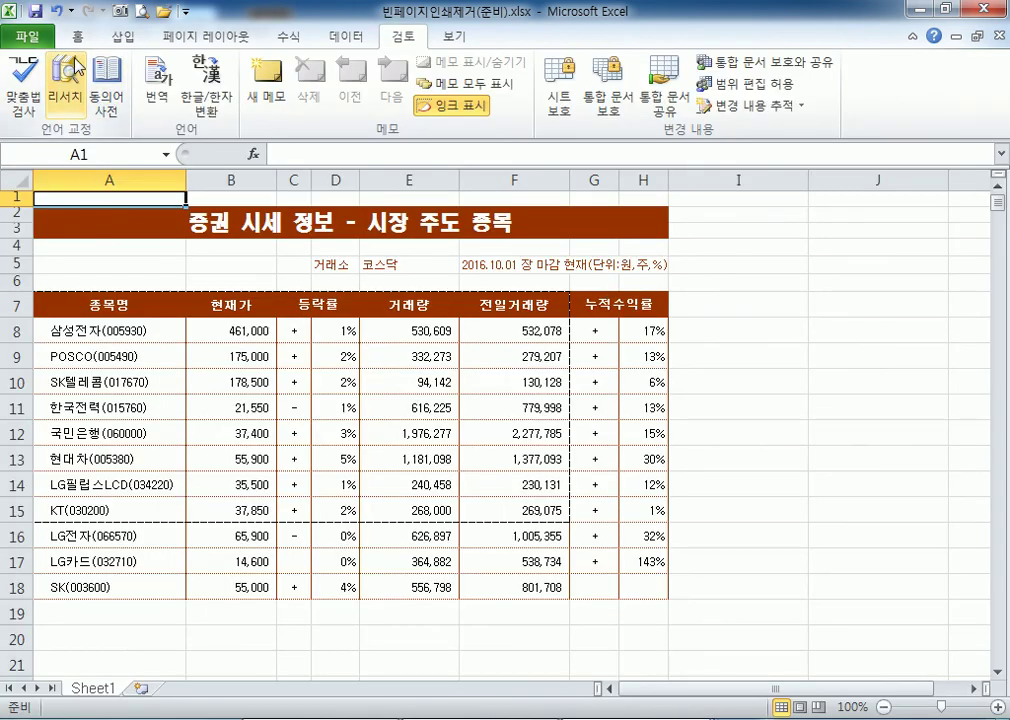
pyautogui.click(35, 11)
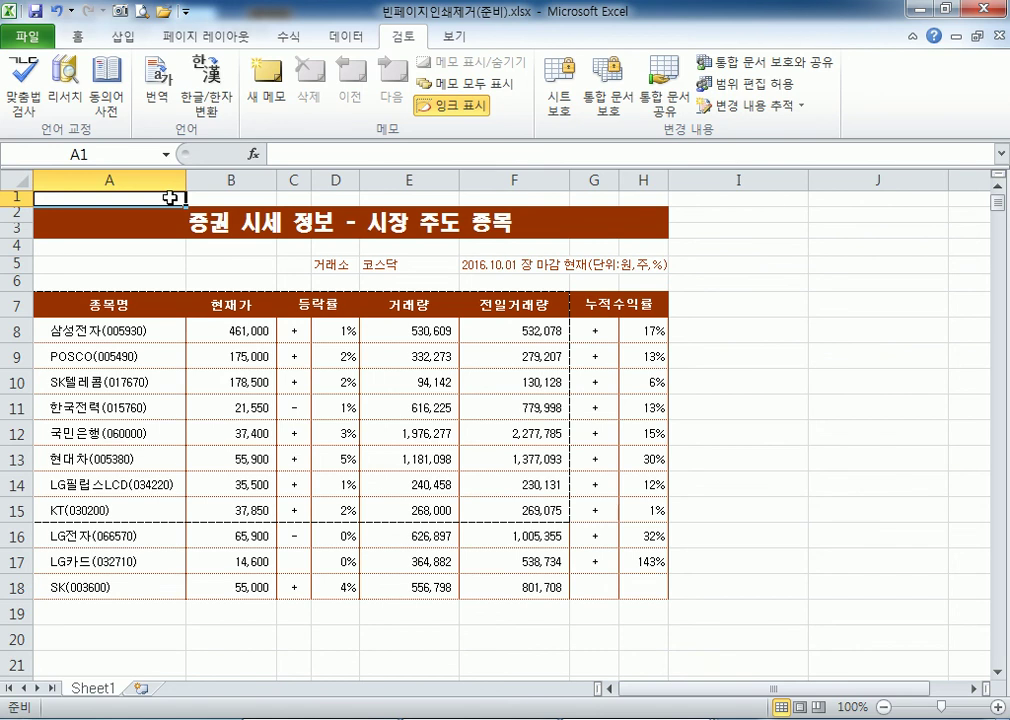
pyautogui.hotkey('ctrl', 'End')
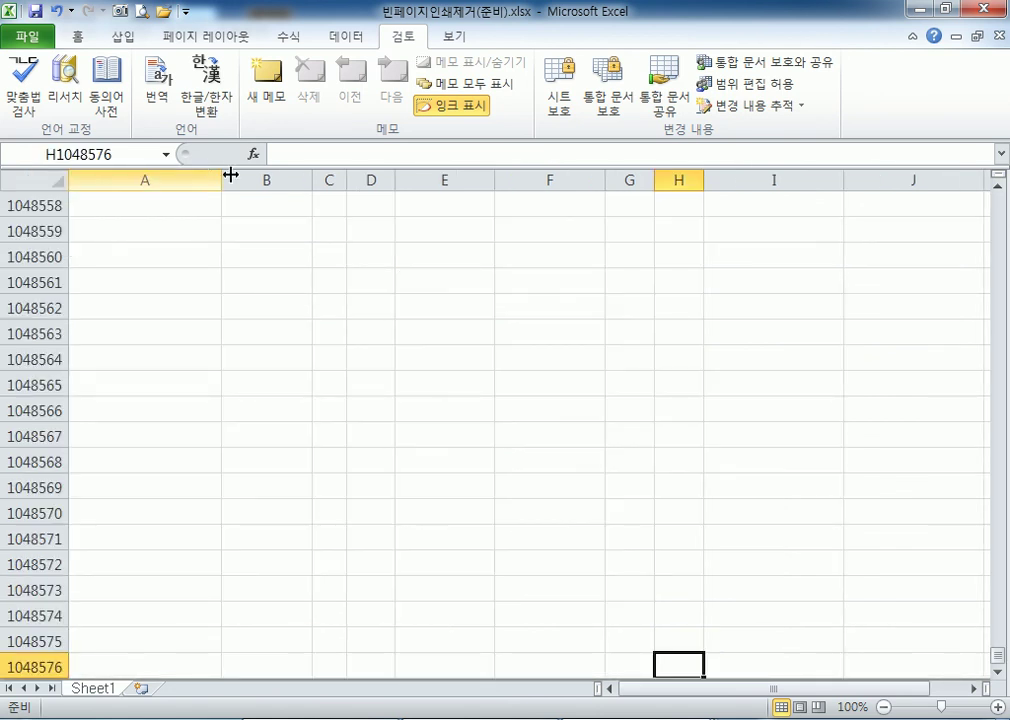
pyautogui.hotkey('ctrl', 'F6')
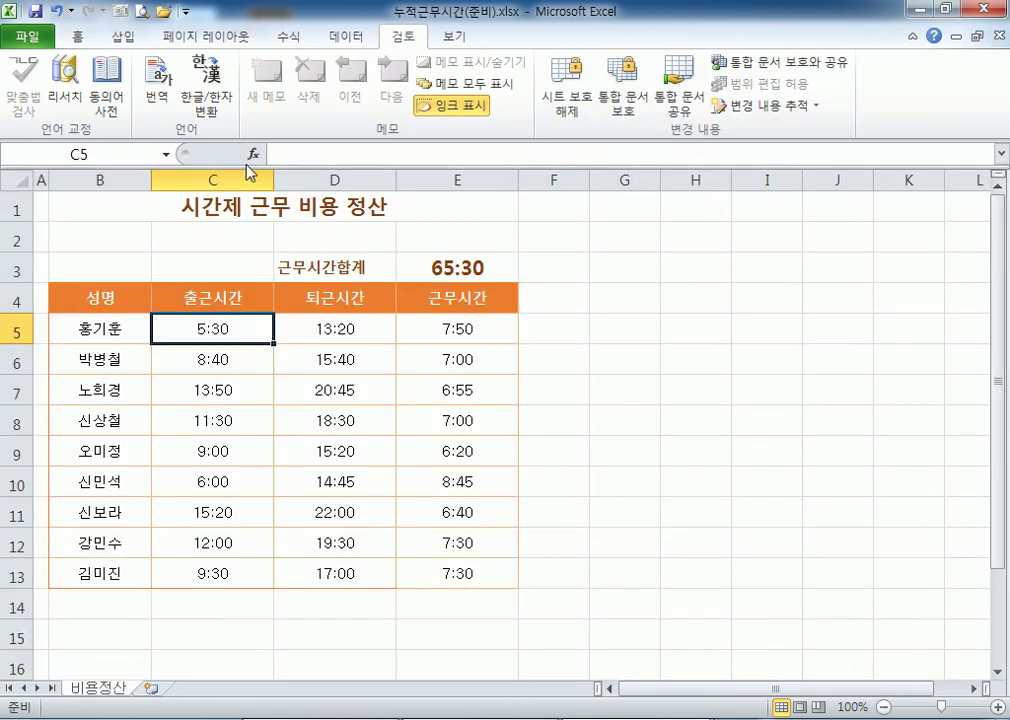
# Reopen 빈페이지인쇄제거(준비).xlsx from the Section02 folder.
pyautogui.click(26, 36)
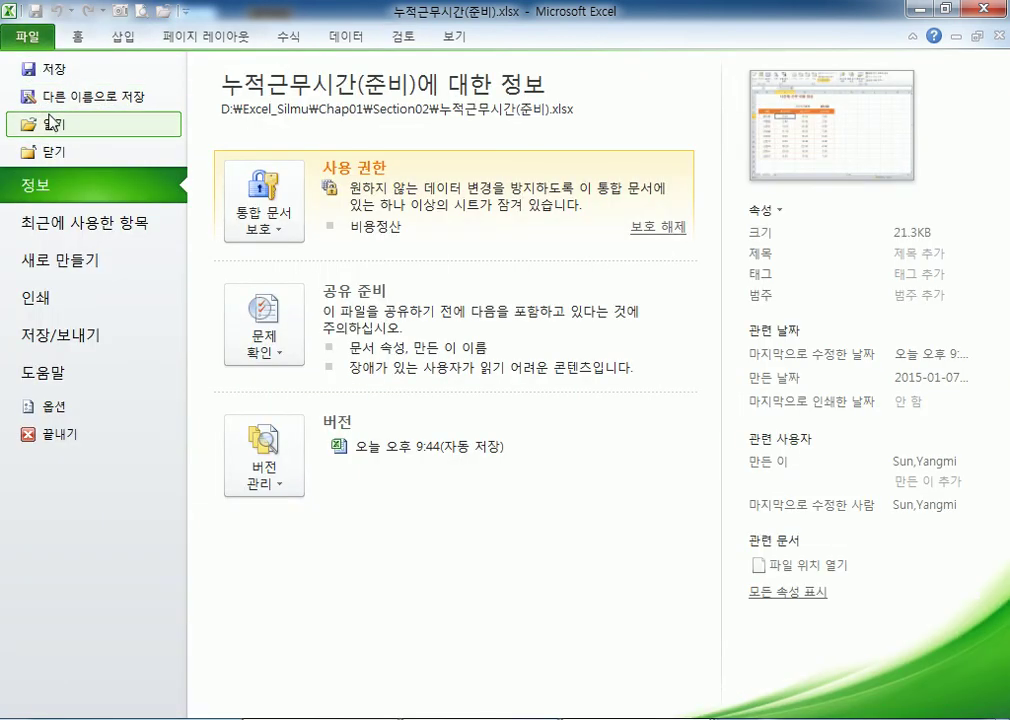
pyautogui.click(50, 122)
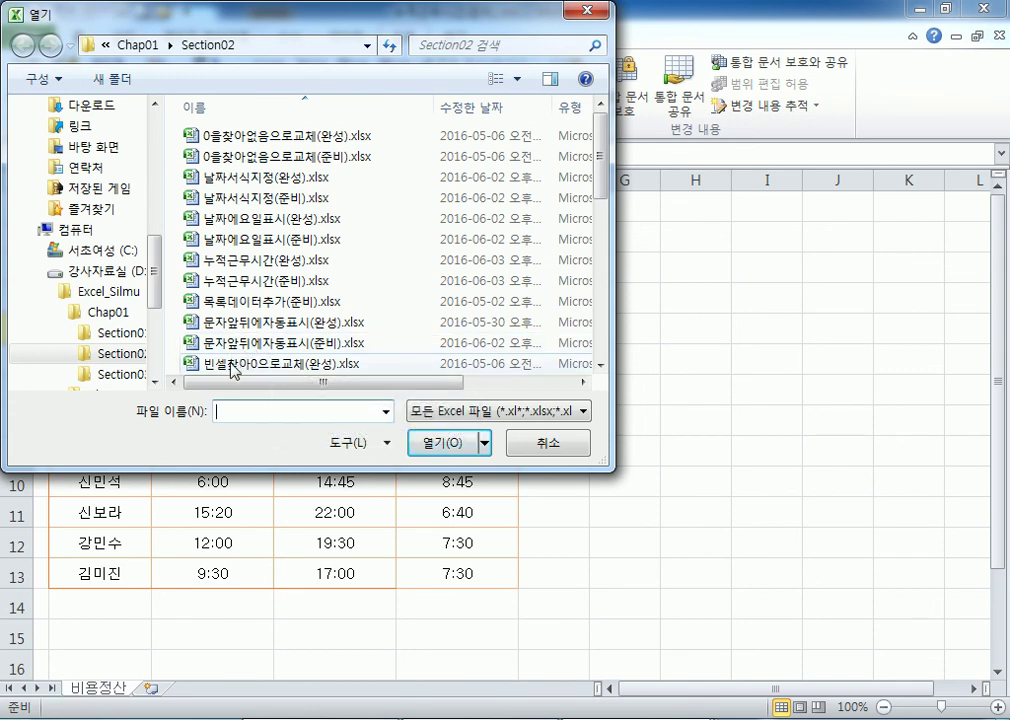
pyautogui.click(233, 364)
pyautogui.scroll(-2, 236, 370)
pyautogui.scroll(-2, 237, 370)
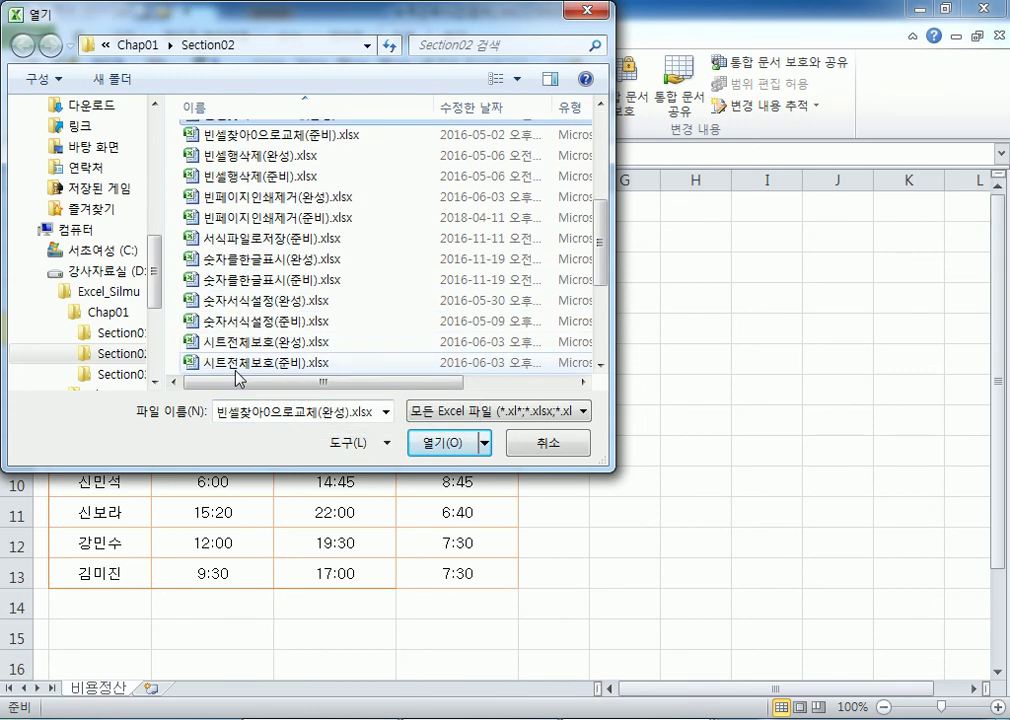
pyautogui.doubleClick(190, 218)
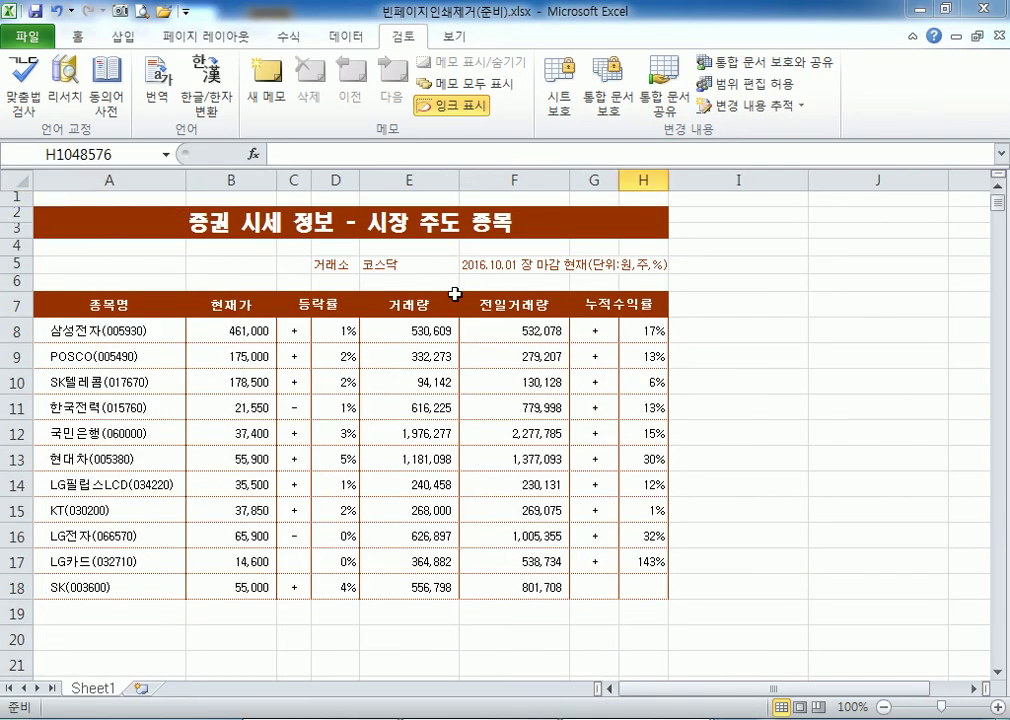
# Select the stock table A1:H18 on Sheet1 and copy it.
pyautogui.hotkey('ctrl', 'End')
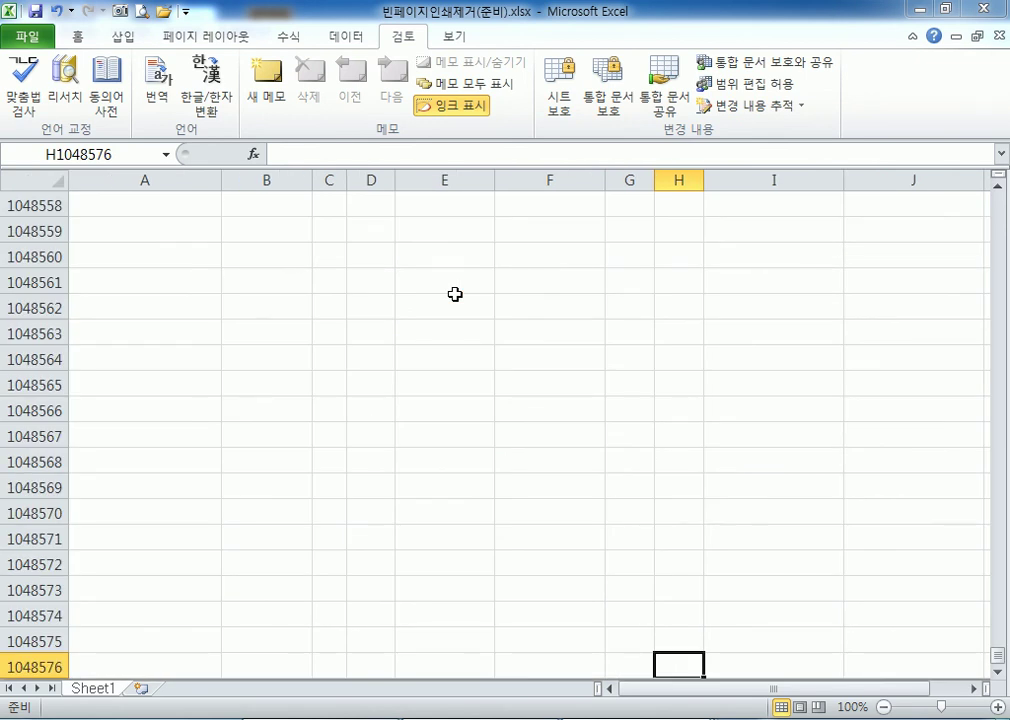
pyautogui.hotkey('ctrl', 'Home')
pyautogui.press('Right')
pyautogui.press('Right')
pyautogui.press('Right')
pyautogui.press('Right')
pyautogui.press('Right')
pyautogui.press('Right')
pyautogui.press('Left')
pyautogui.press('Left')
pyautogui.press('Left')
pyautogui.press('Left')
pyautogui.press('Left')
pyautogui.press('Left')
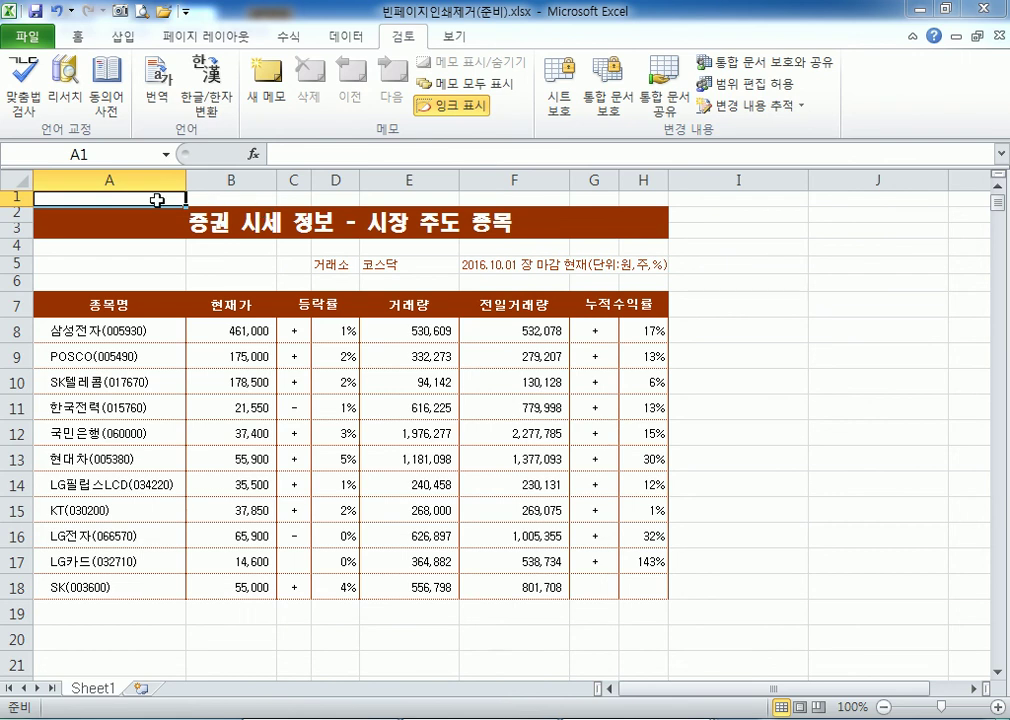
pyautogui.moveTo(556, 301); pyautogui.dragTo(607, 593)
pyautogui.rightClick(280, 292)
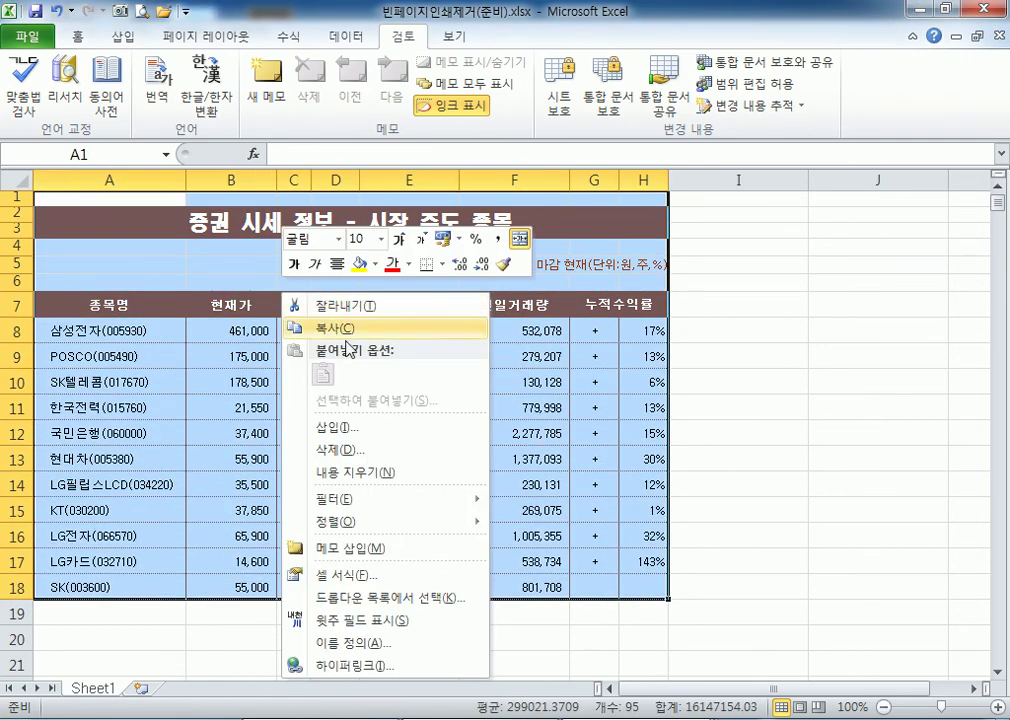
pyautogui.click(338, 326)
# Add an empty Sheet2, dismissing the paste options without pasting.
pyautogui.click(141, 698)
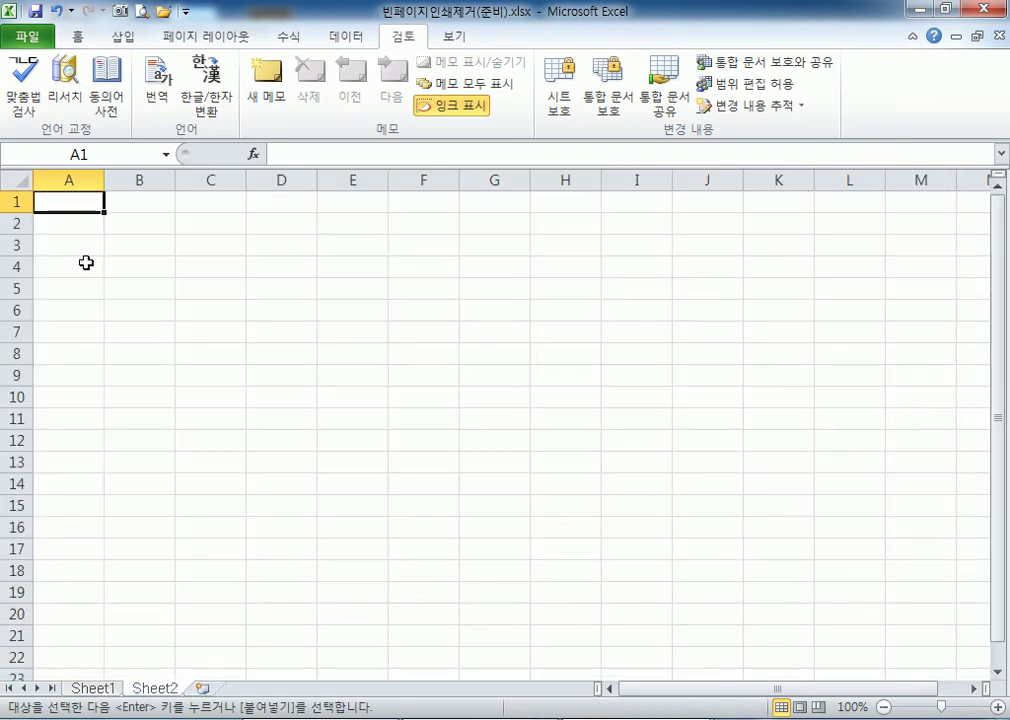
pyautogui.rightClick(70, 196)
pyautogui.click(141, 277)
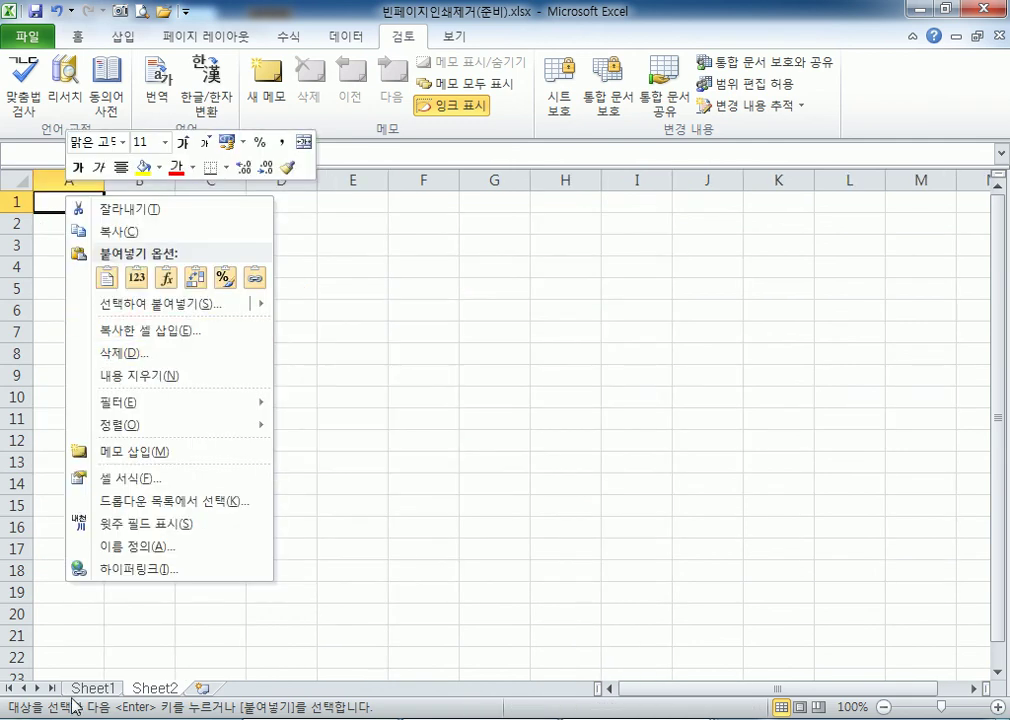
pyautogui.press('Escape')
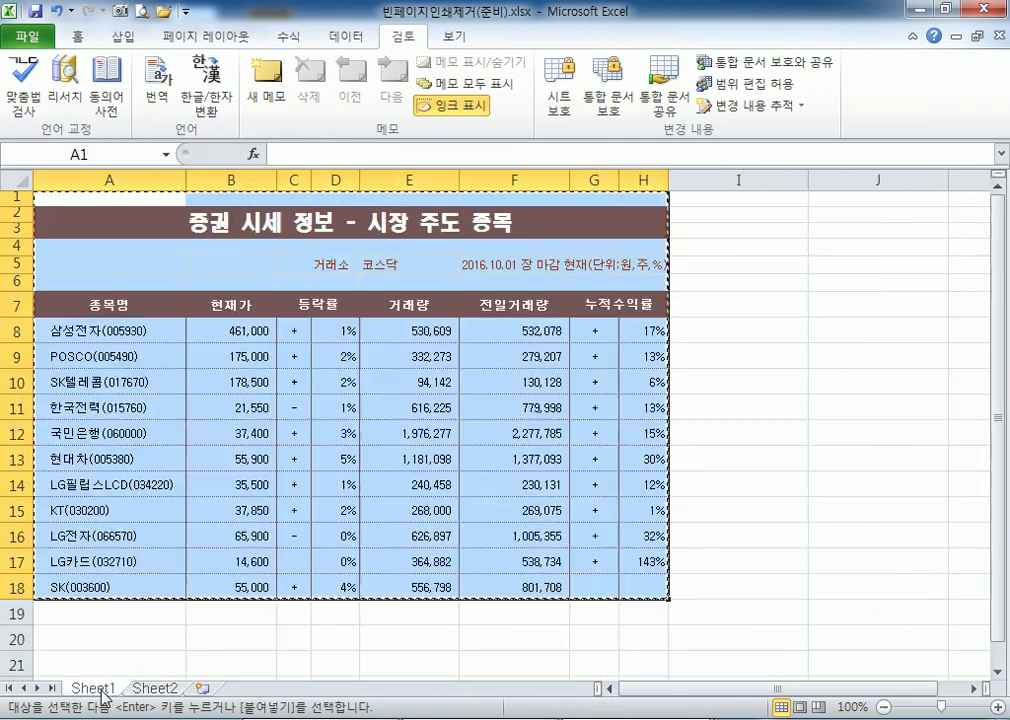
# Return to Sheet1 and copy the table A1:H18 again.
pyautogui.click(92, 688)
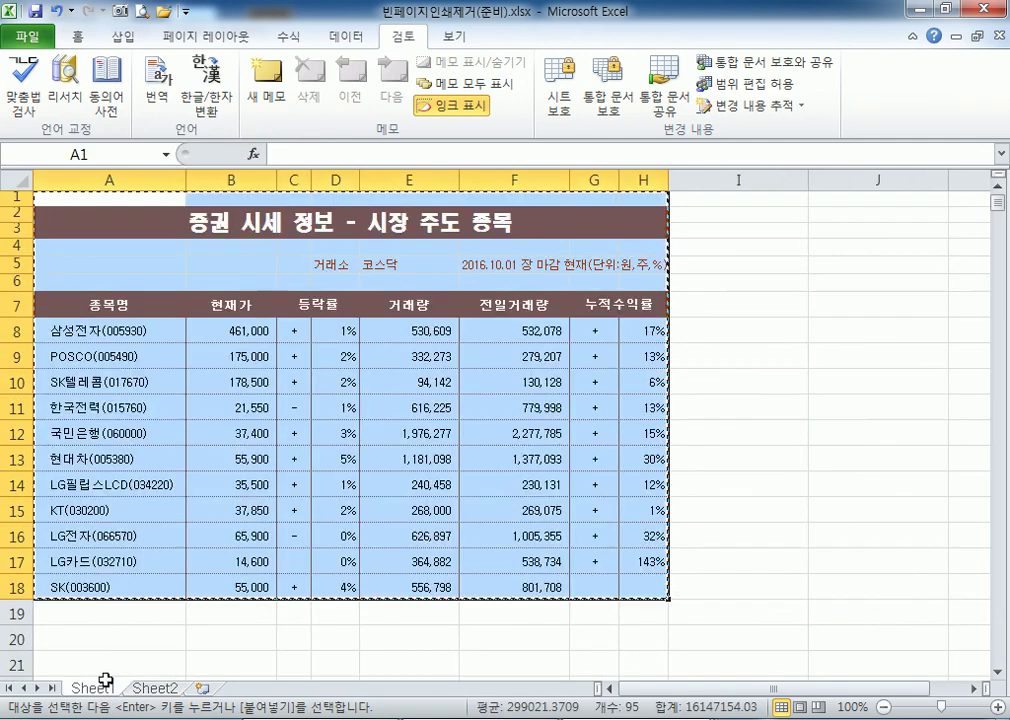
pyautogui.moveTo(45, 199); pyautogui.dragTo(527, 580)
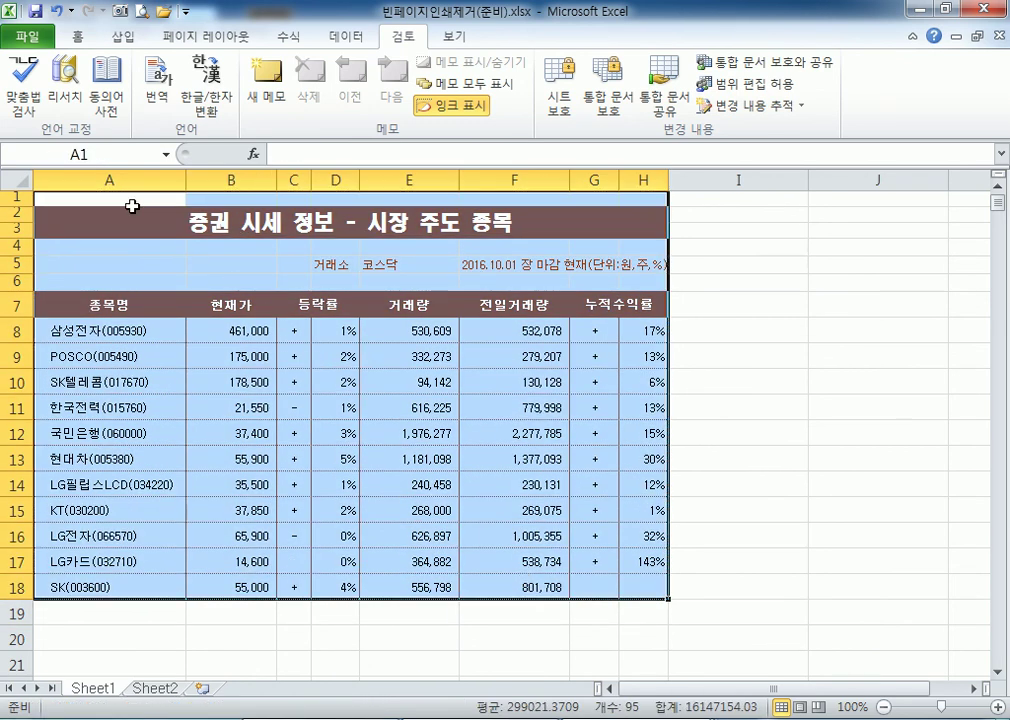
pyautogui.rightClick(133, 208)
pyautogui.click(183, 241)
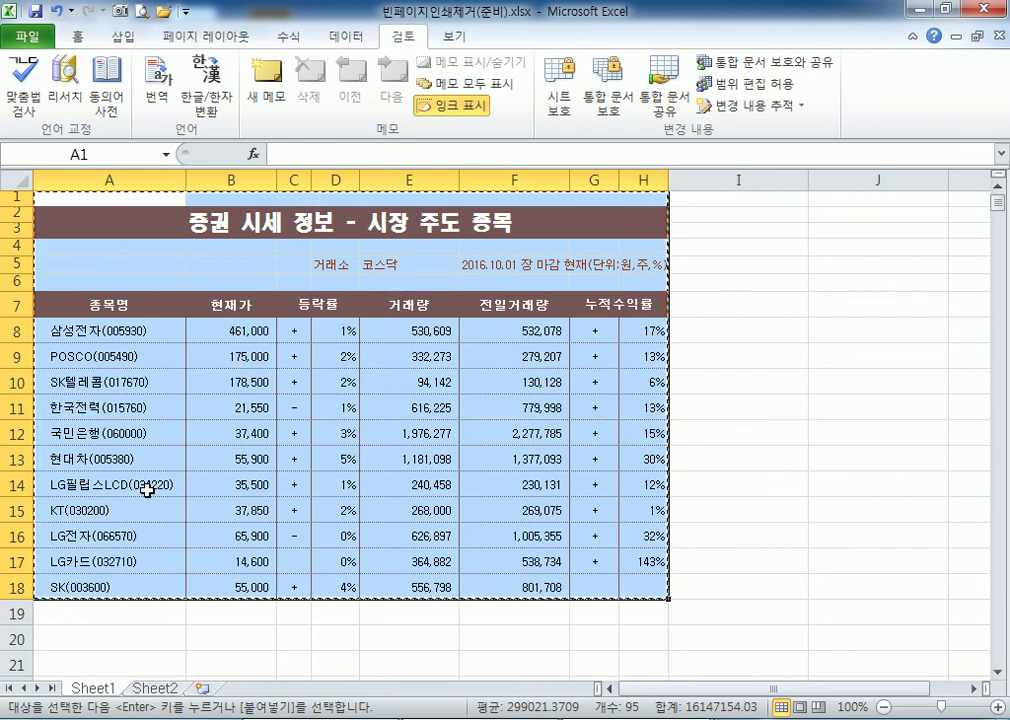
# Add Sheet3 and paste the table at A1 with source column widths, checking it ends at H18.
pyautogui.click(200, 688)
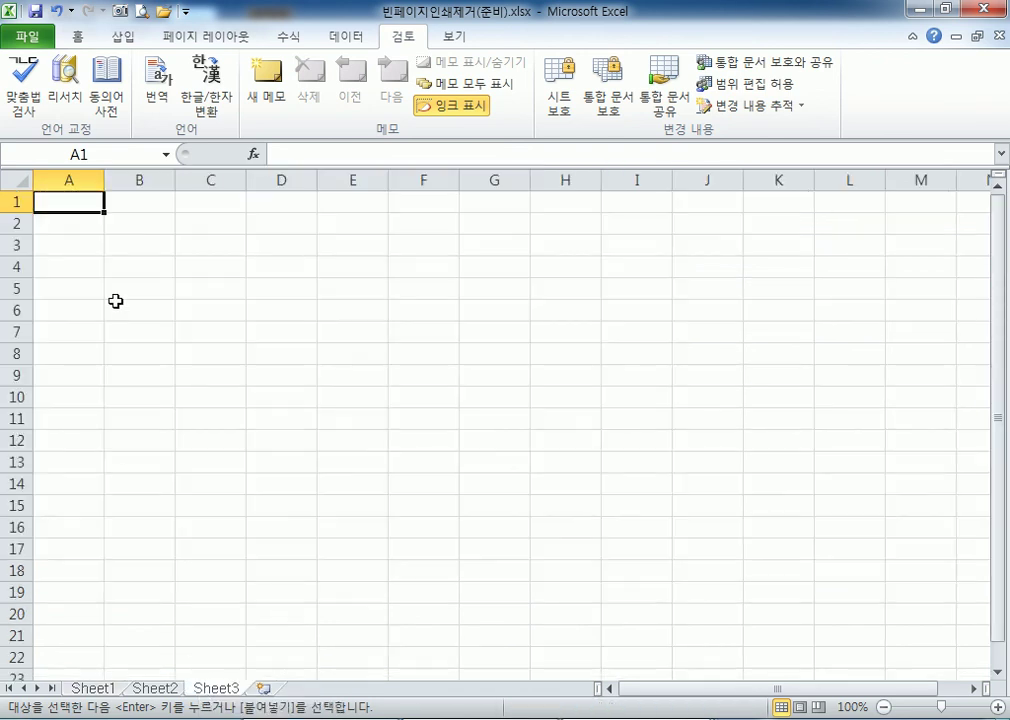
pyautogui.rightClick(63, 199)
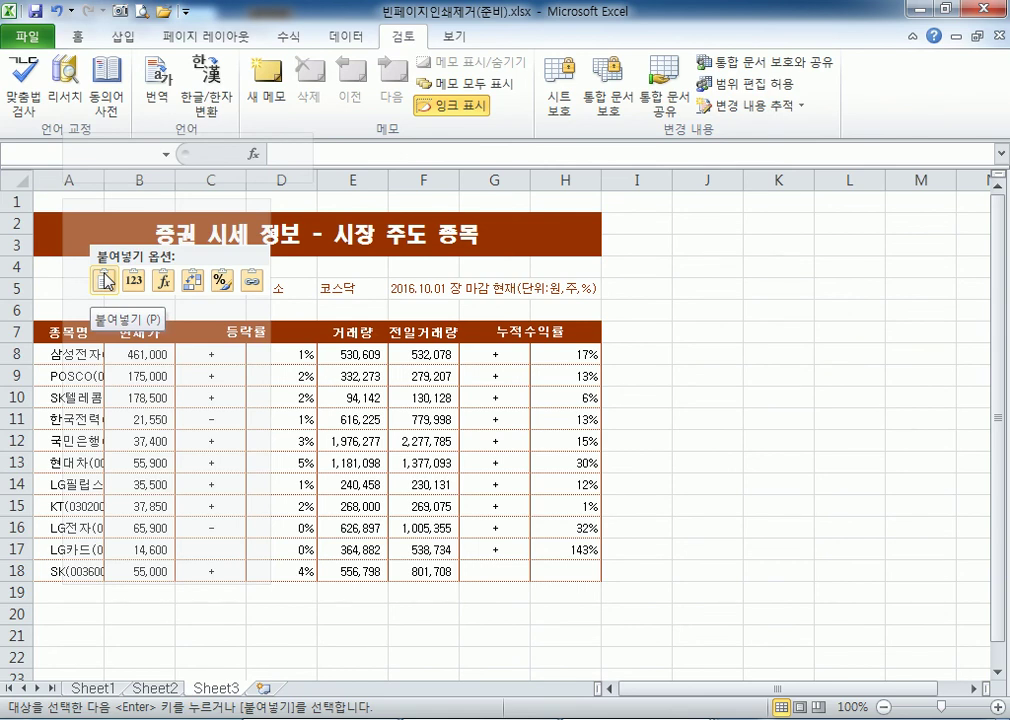
pyautogui.moveTo(116, 314)
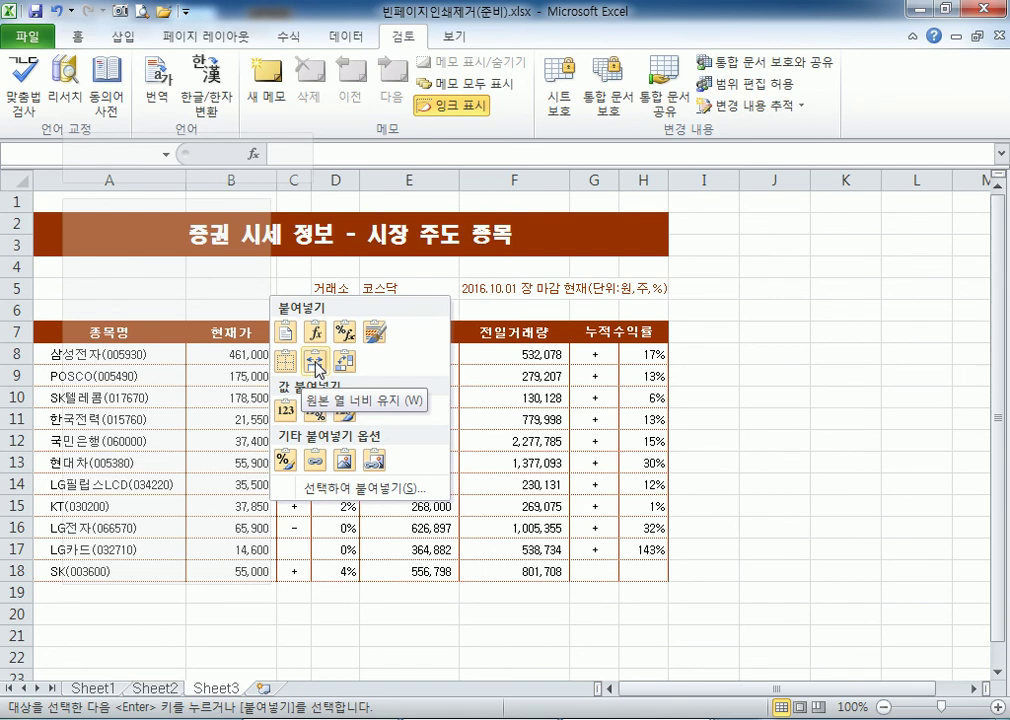
pyautogui.click(315, 363)
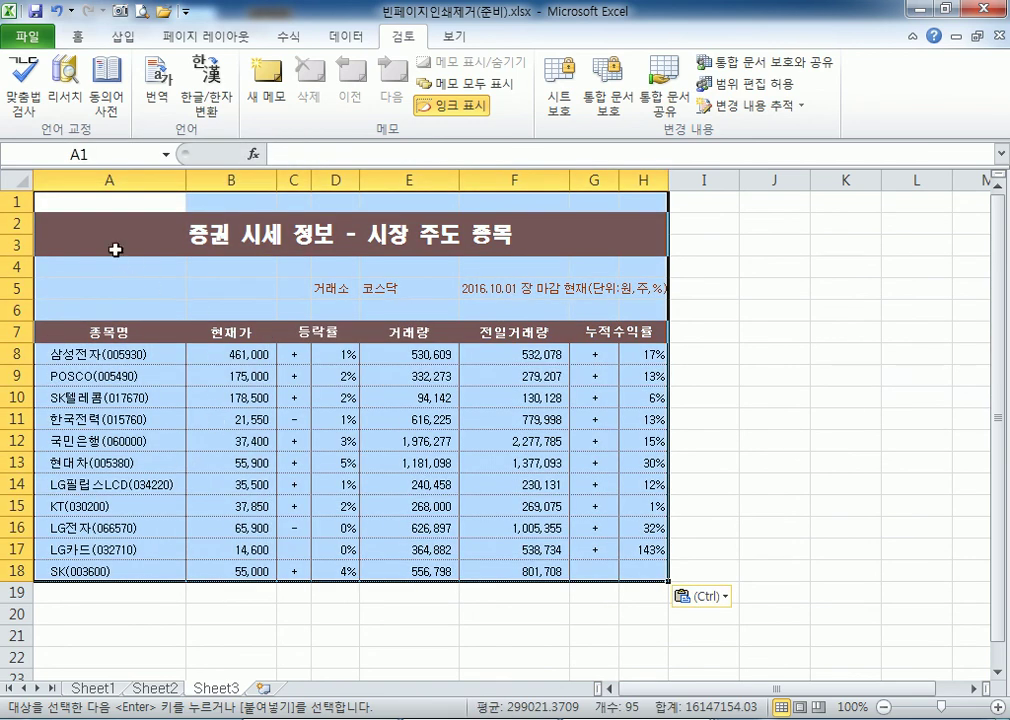
pyautogui.click(113, 199)
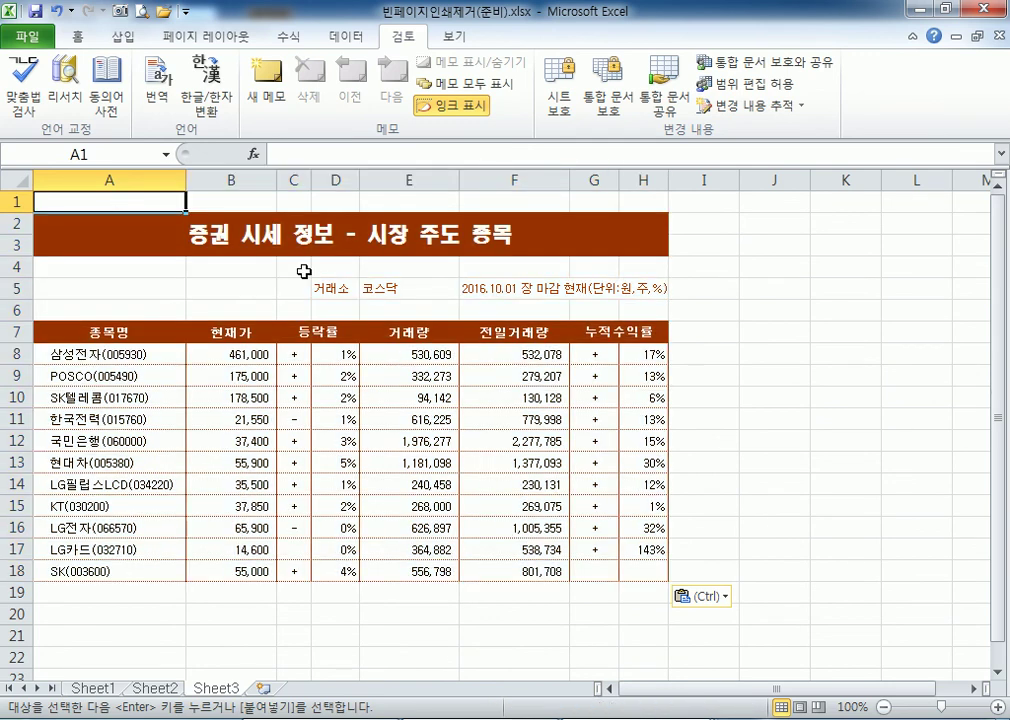
pyautogui.hotkey('ctrl', 'End')
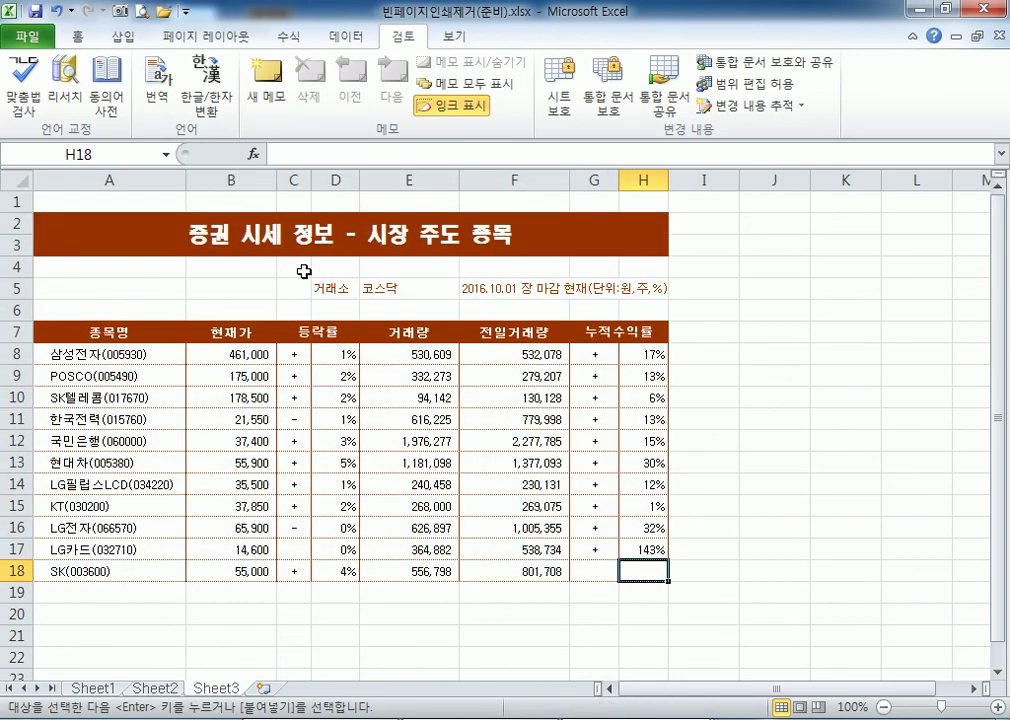
pyautogui.hotkey('ctrl', 'Home')
pyautogui.hotkey('ctrl', 'End')
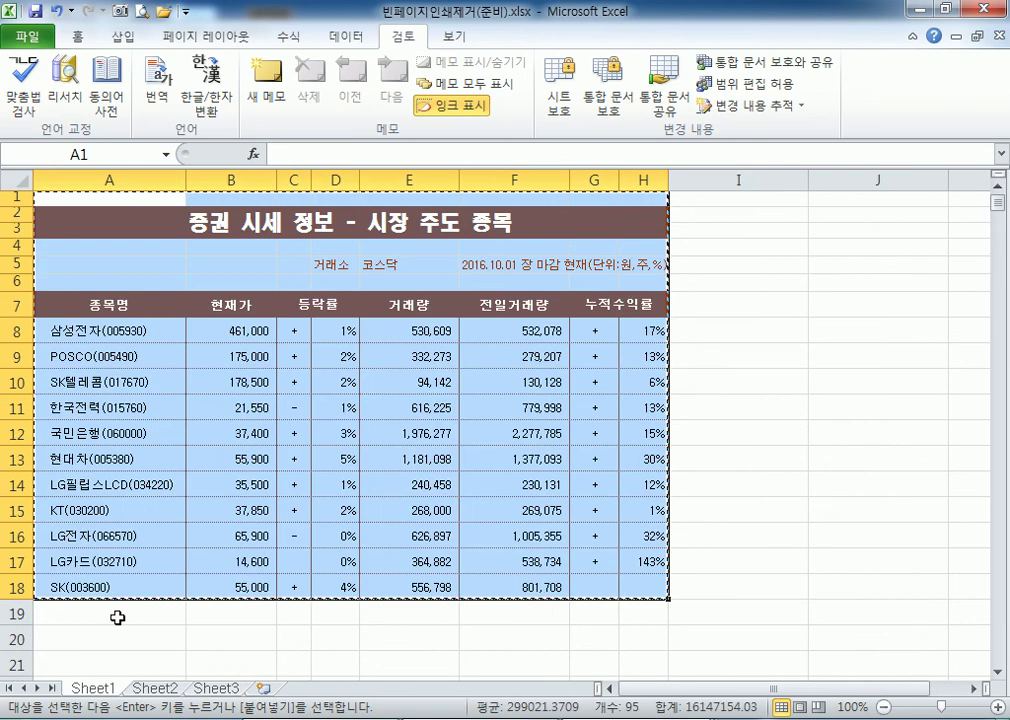
# Back on Sheet1, cancel the pending copy and check the columns and rows around the table are empty.
pyautogui.click(112, 690)
pyautogui.press('Escape')
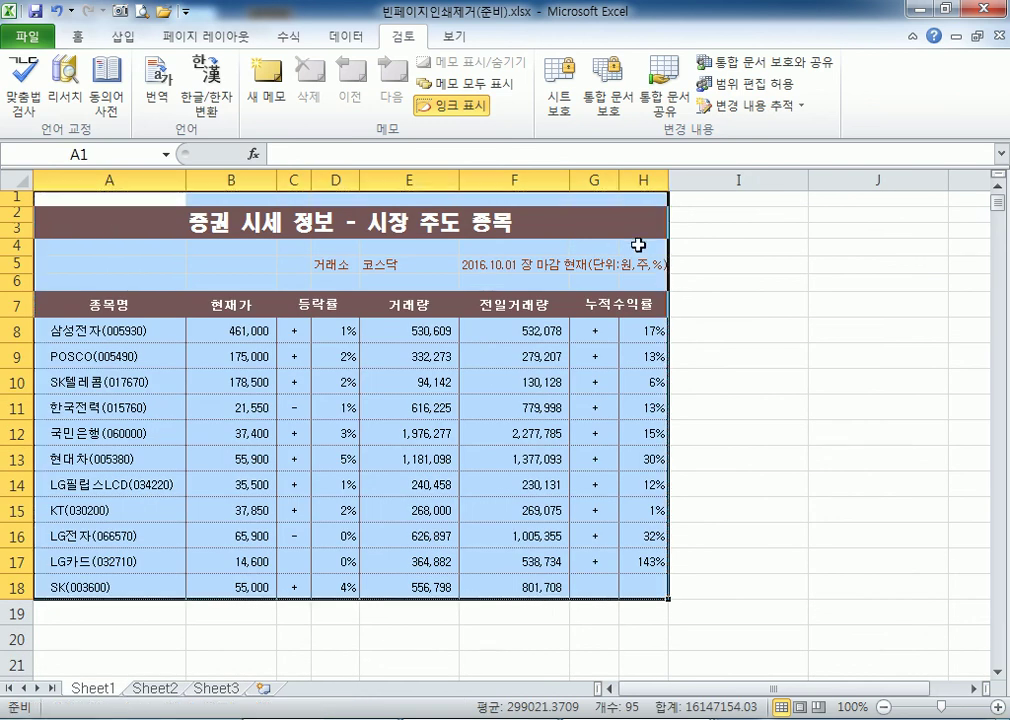
pyautogui.moveTo(730, 180); pyautogui.dragTo(945, 178)
pyautogui.moveTo(16, 612); pyautogui.dragTo(16, 640)
pyautogui.click(63, 198)
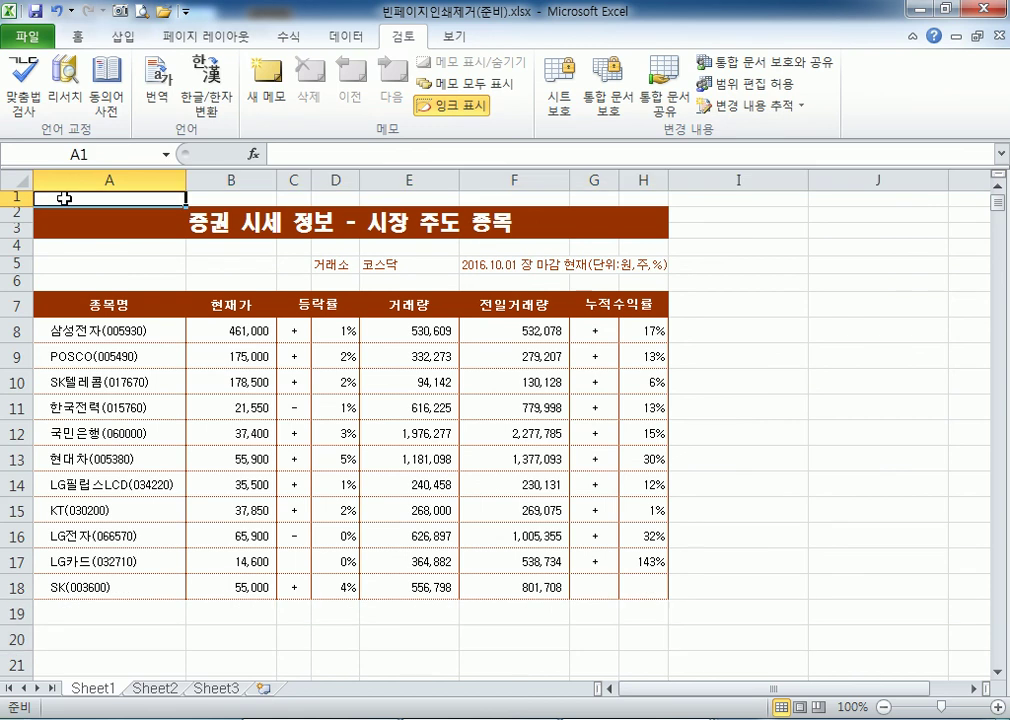
pyautogui.hotkey('ctrl', 'End')
pyautogui.hotkey('ctrl', 'Down')
pyautogui.scroll(-4, 668, 450)
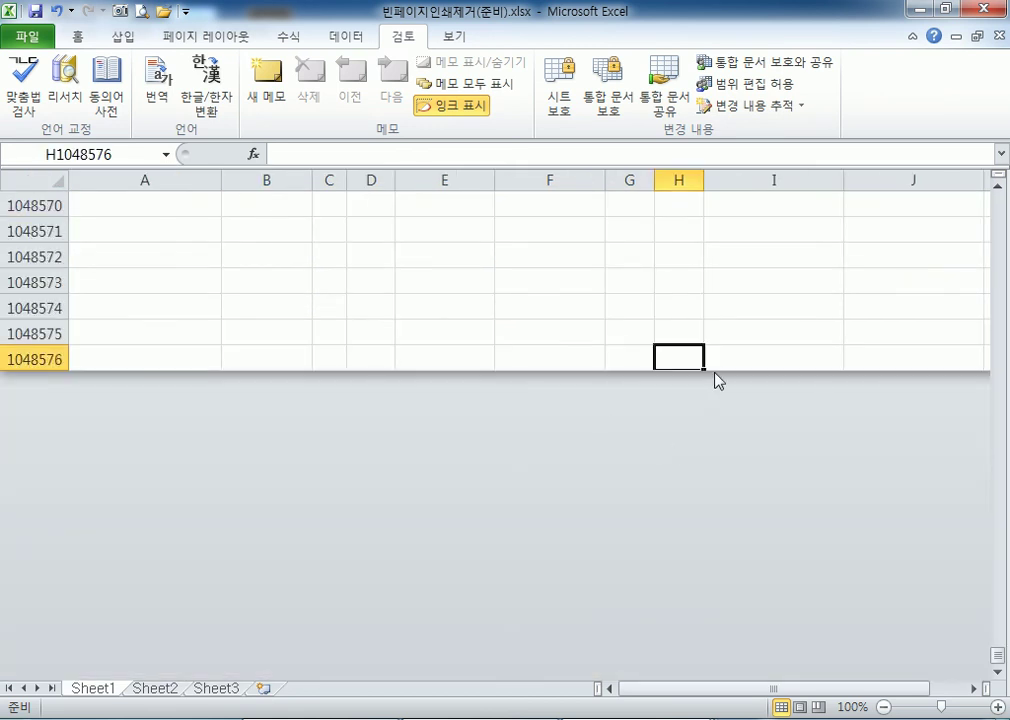
pyautogui.hotkey('ctrl', 'Home')
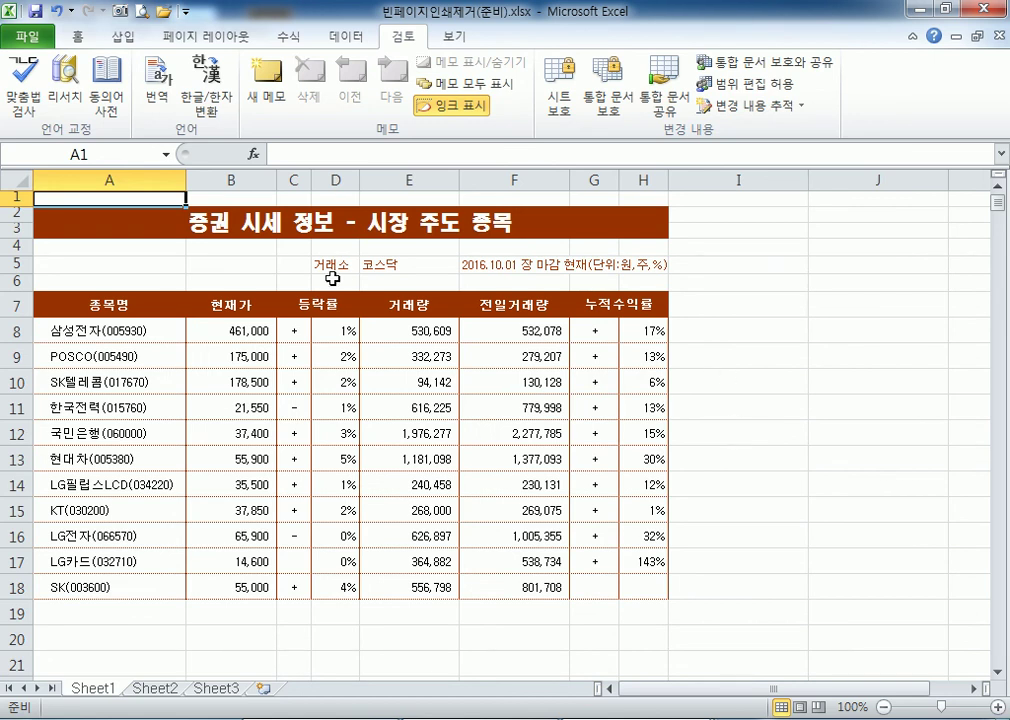
# Copy the stock table A1:H18 once more.
pyautogui.moveTo(95, 196); pyautogui.dragTo(620, 590)
pyautogui.rightClick(183, 264)
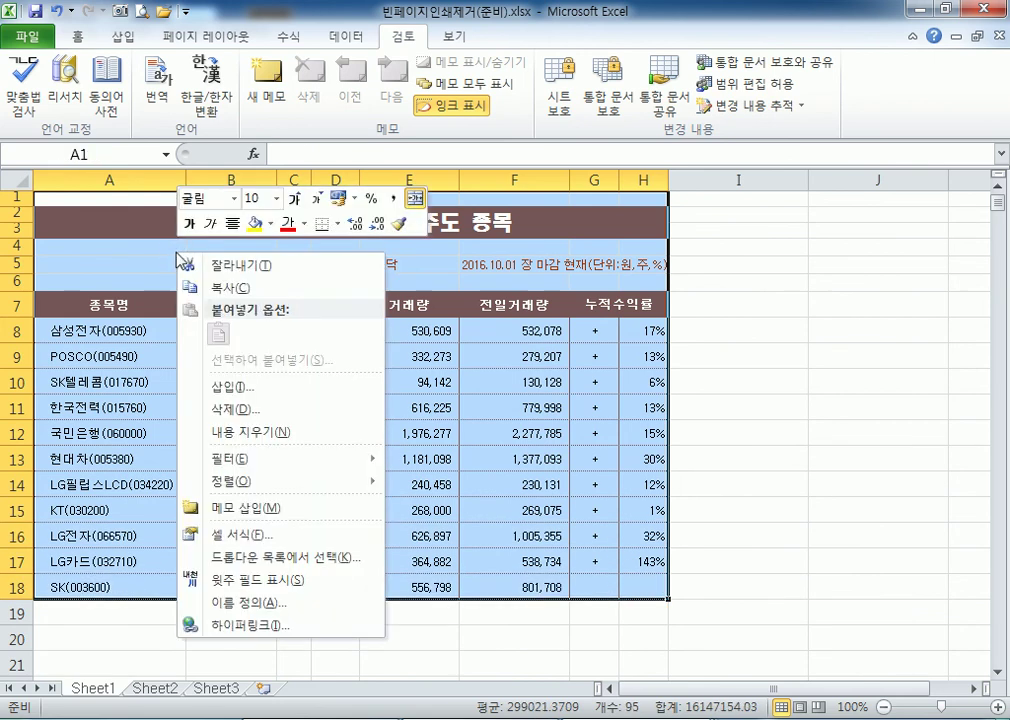
pyautogui.click(224, 286)
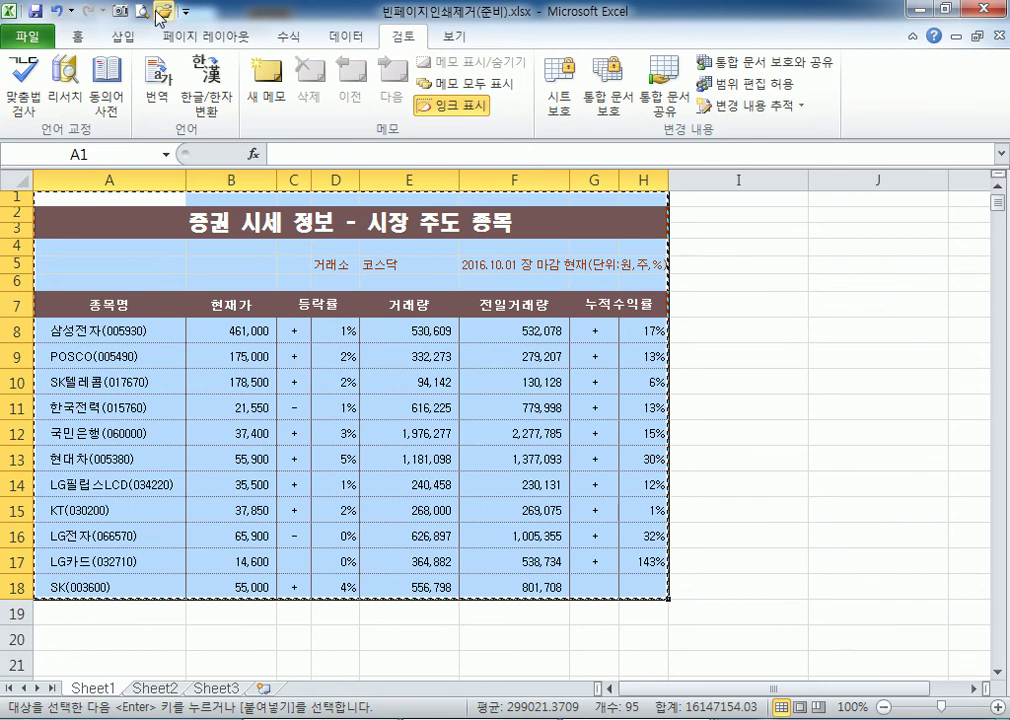
# Add Sheet4 and paste the stock table at A1, comparing it with Sheet1.
pyautogui.click(265, 688)
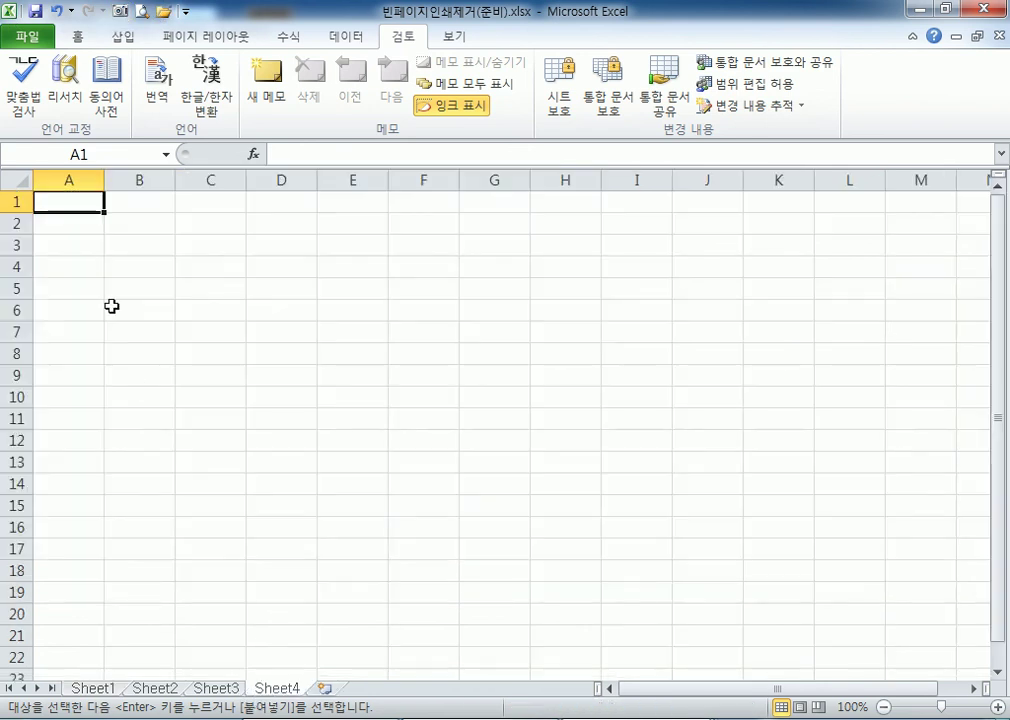
pyautogui.rightClick(68, 203)
pyautogui.click(111, 285)
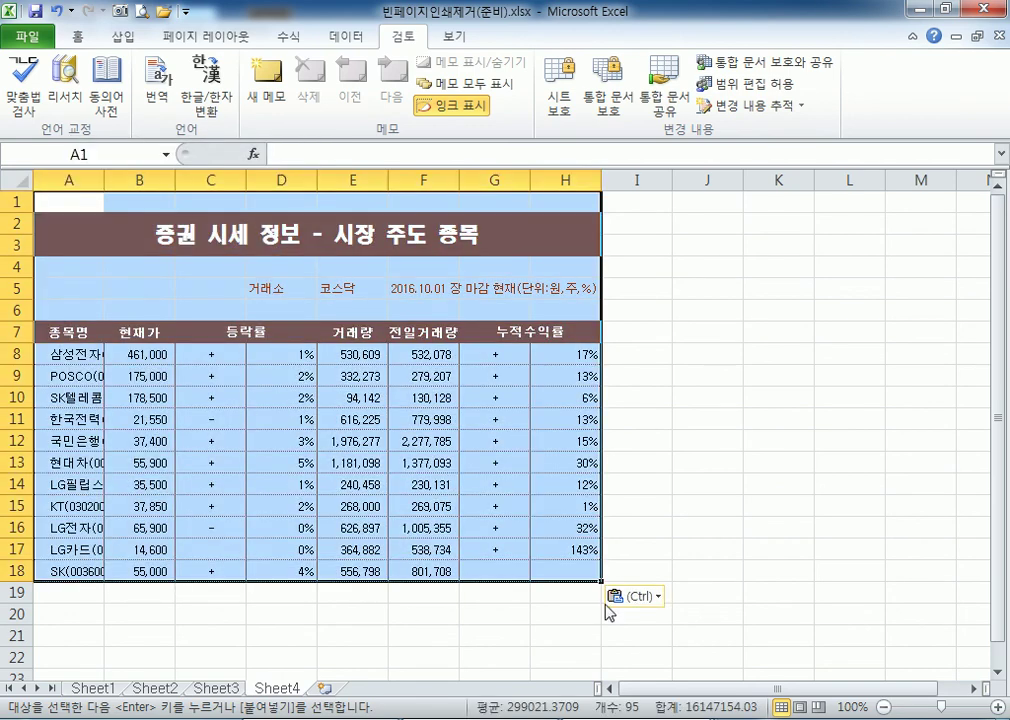
pyautogui.click(90, 688)
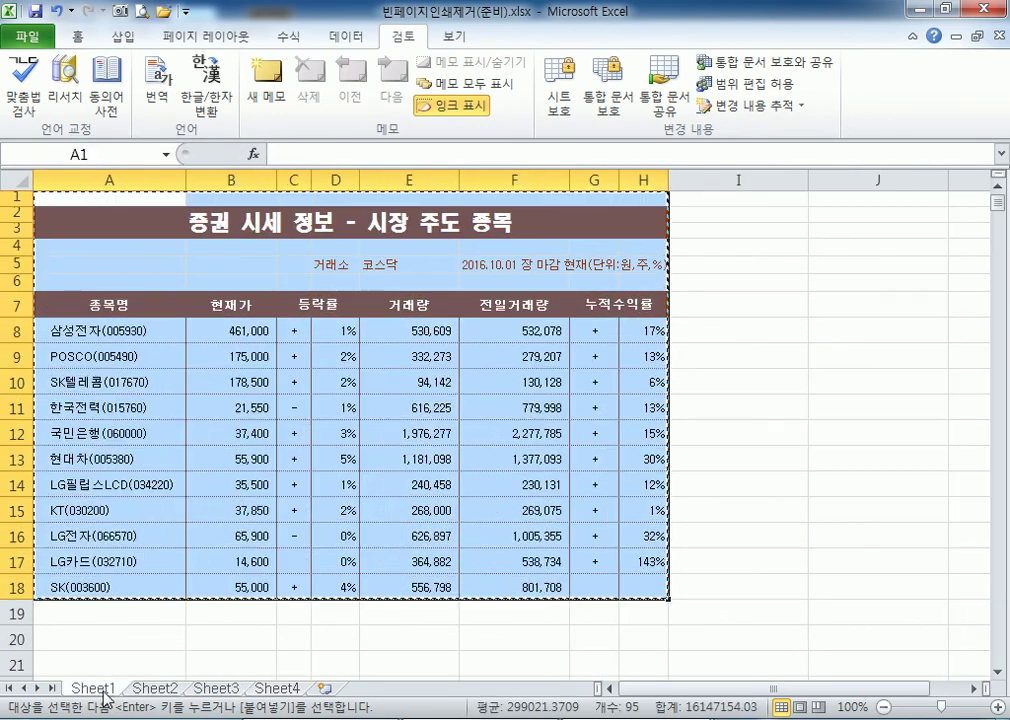
pyautogui.click(280, 690)
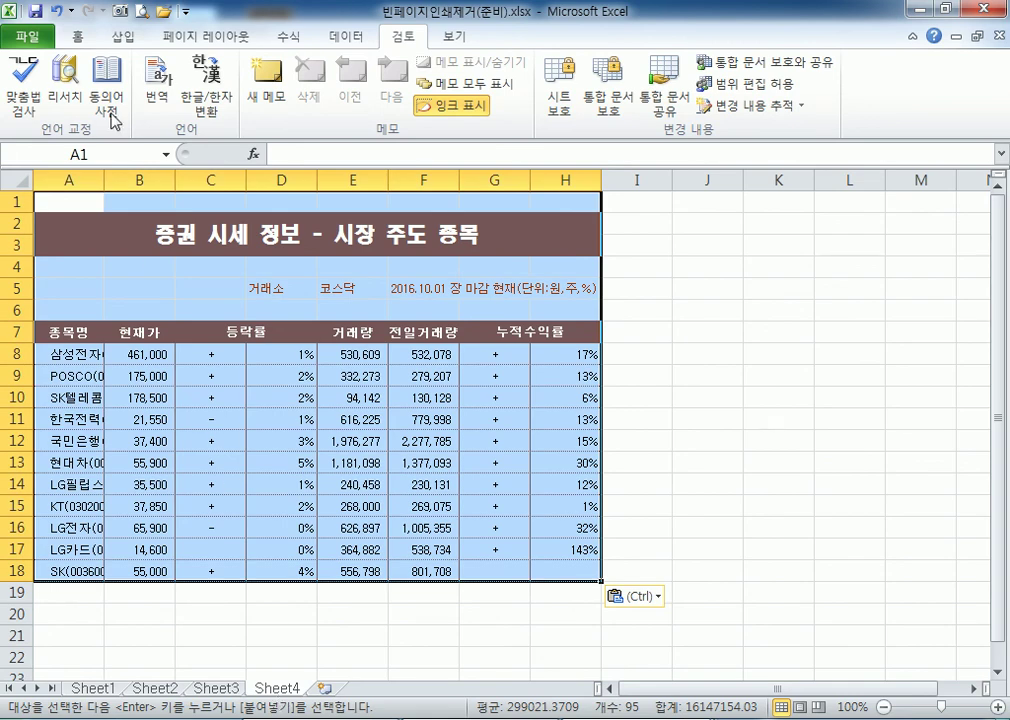
# Undo that paste and re-paste the table at A1 keeping source column widths.
pyautogui.click(57, 12)
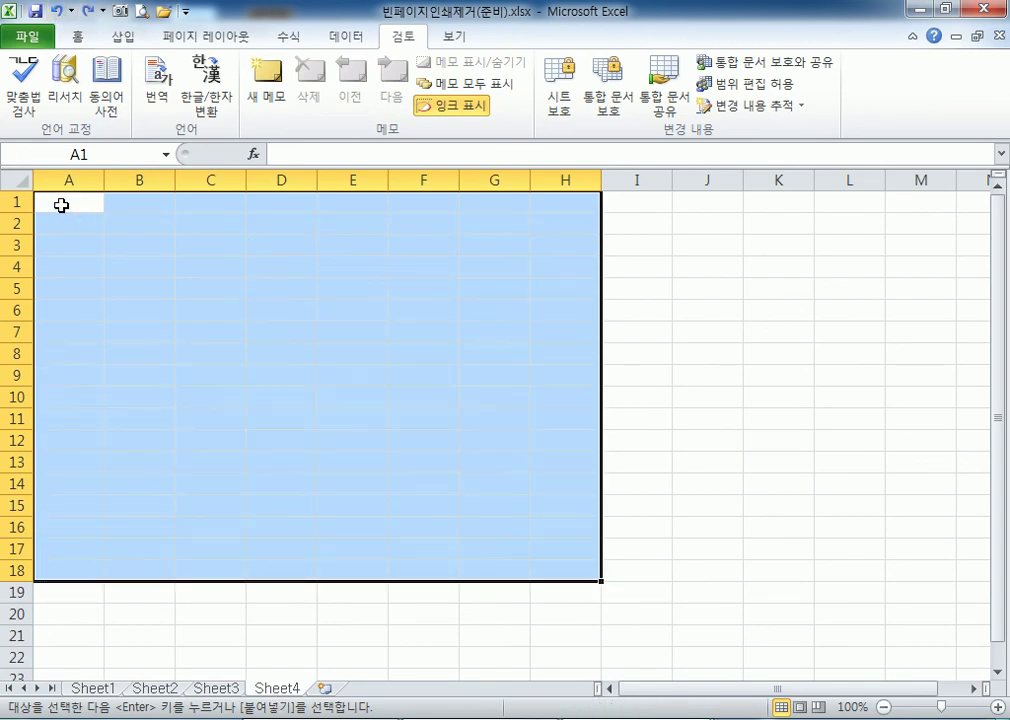
pyautogui.click(64, 202)
pyautogui.rightClick(64, 202)
pyautogui.moveTo(124, 310)
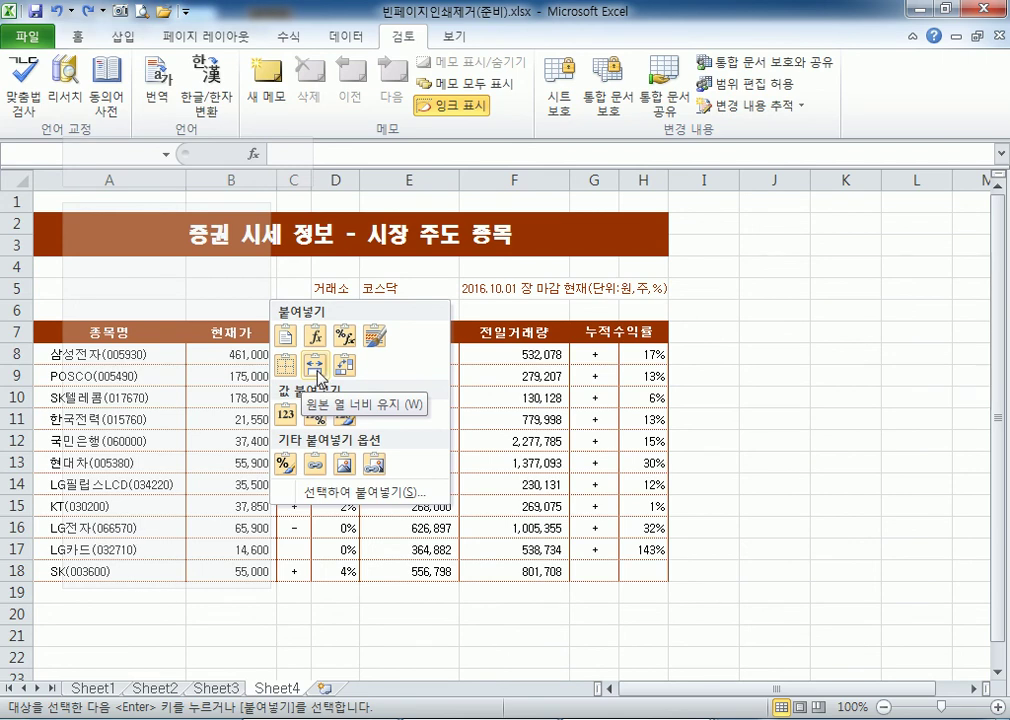
pyautogui.click(317, 377)
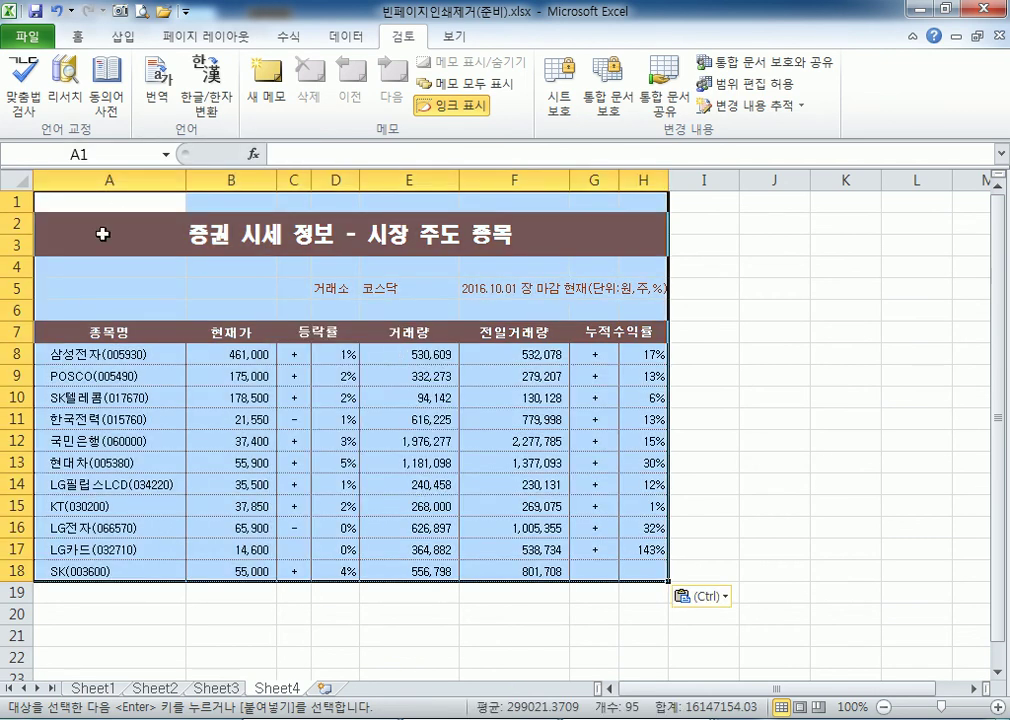
# Check the empty columns I–M and rows below, confirming the last used cell is H18.
pyautogui.click(68, 203)
pyautogui.moveTo(712, 180); pyautogui.dragTo(965, 180)
pyautogui.click(17, 592)
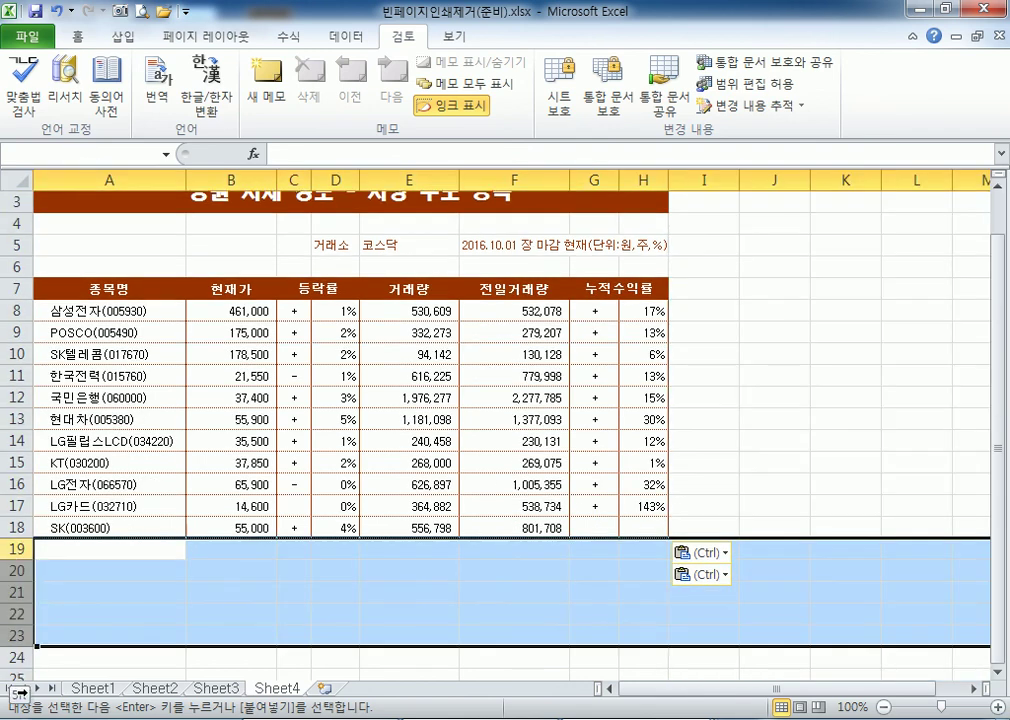
pyautogui.scroll(2, 89, 273)
pyautogui.click(140, 201)
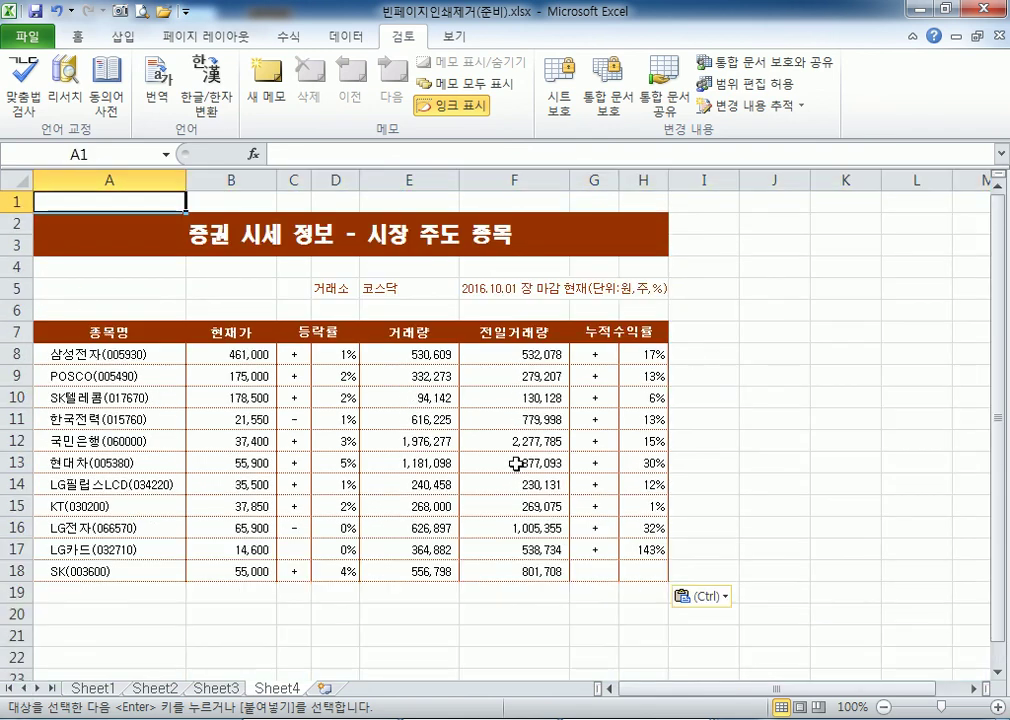
pyautogui.hotkey('ctrl', 'End')
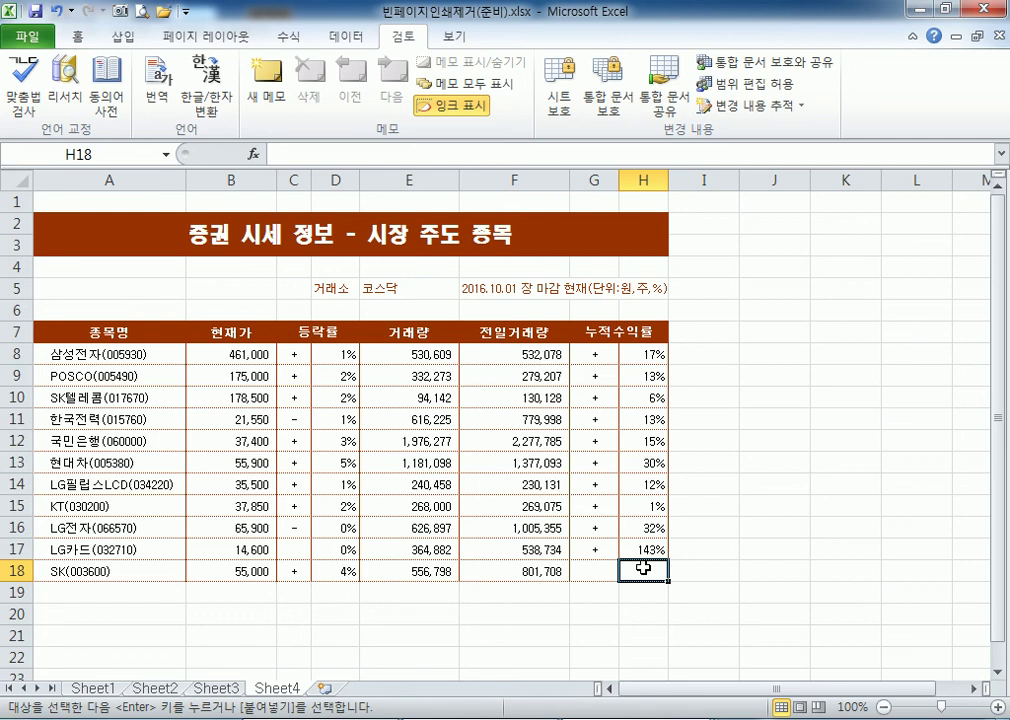
# Compare Sheet4 with Sheet1 and inspect the empty cells right of and below the table.
pyautogui.click(92, 688)
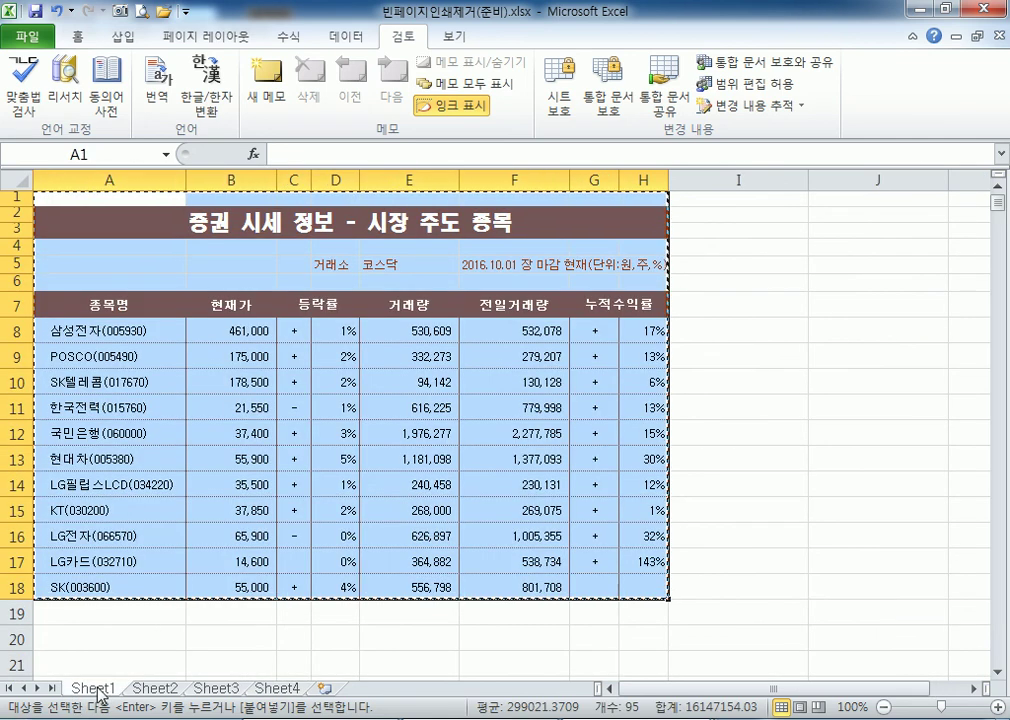
pyautogui.hotkey('ctrl', 'pagedown')
pyautogui.hotkey('ctrl', 'pagedown')
pyautogui.hotkey('ctrl', 'pagedown')
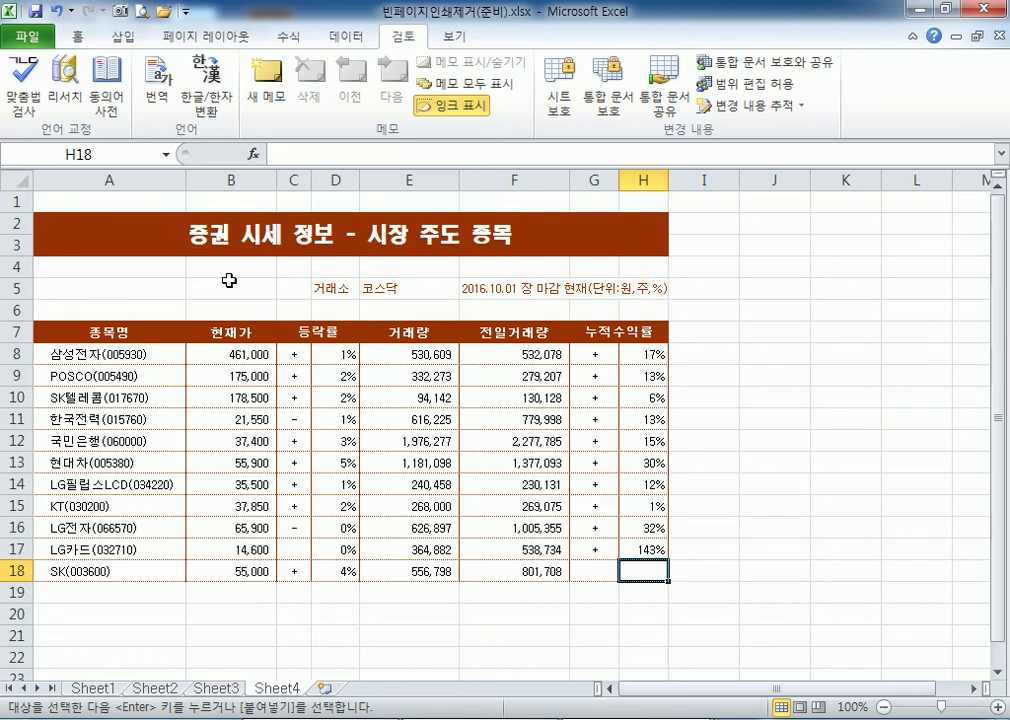
pyautogui.moveTo(704, 179); pyautogui.dragTo(827, 212)
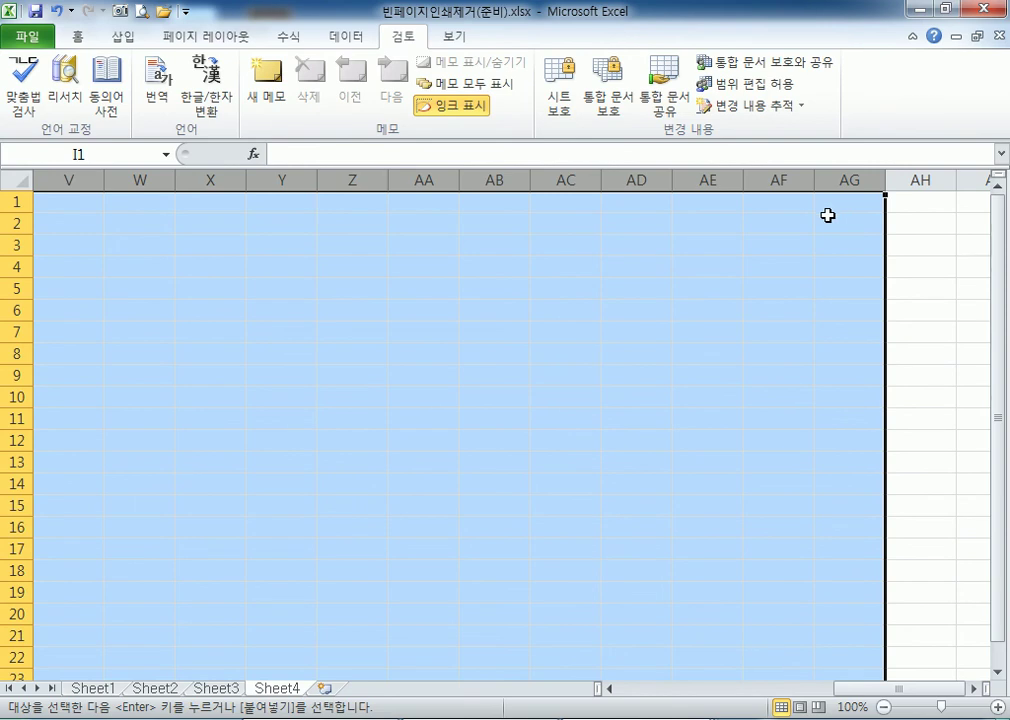
pyautogui.hotkey('ctrl', 'Home')
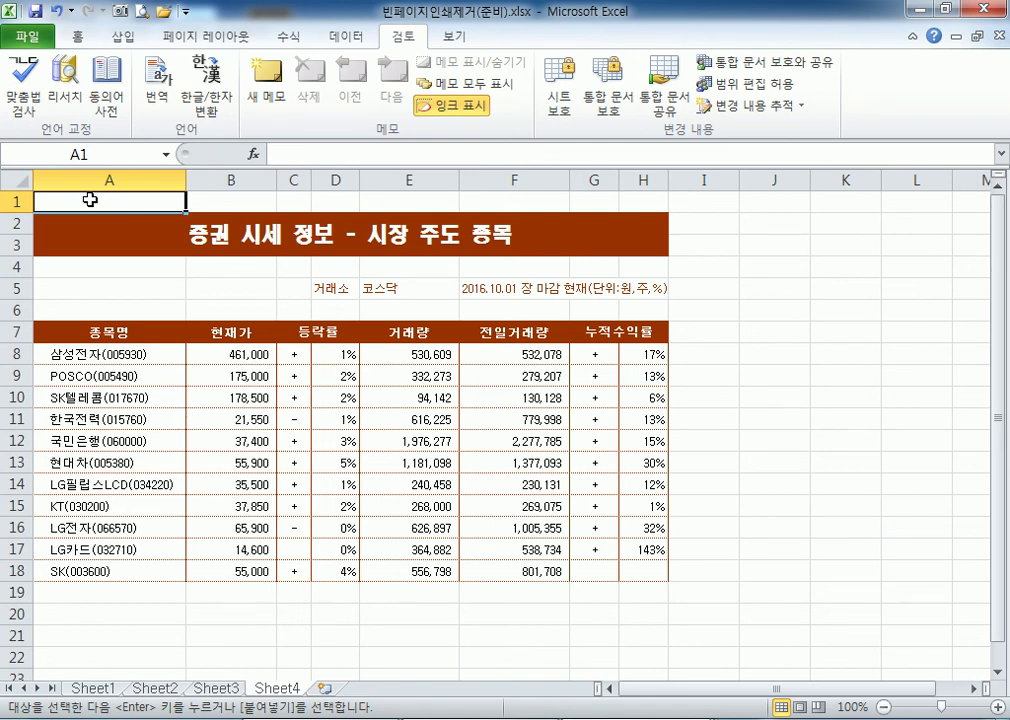
pyautogui.scroll(-3, 775, 375)
pyautogui.click(872, 497)
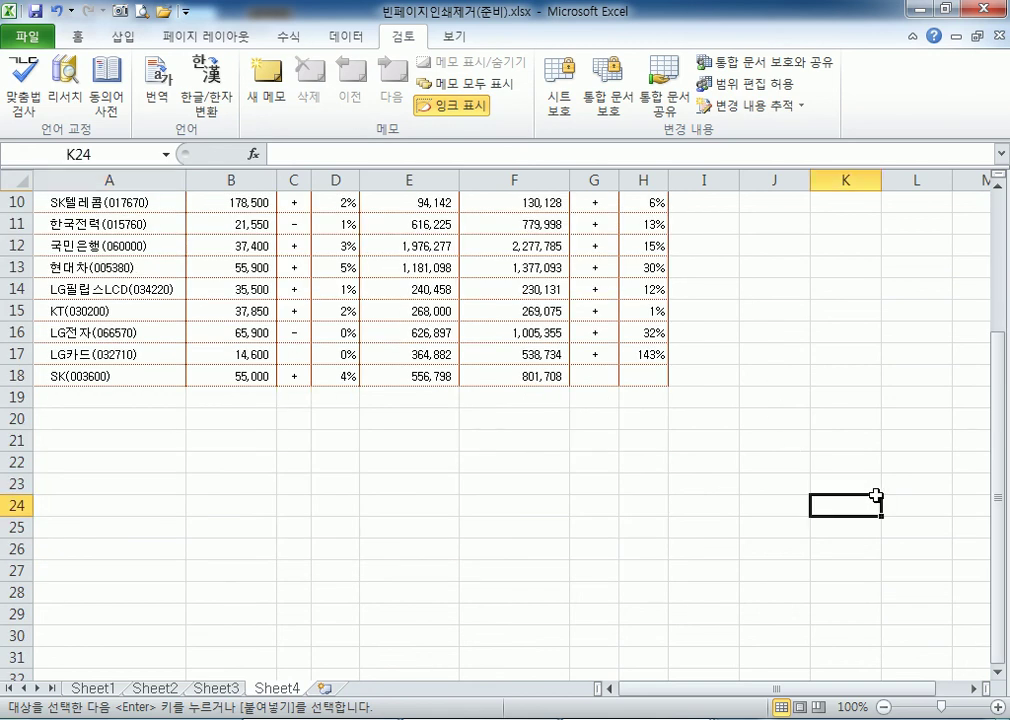
pyautogui.click(843, 450)
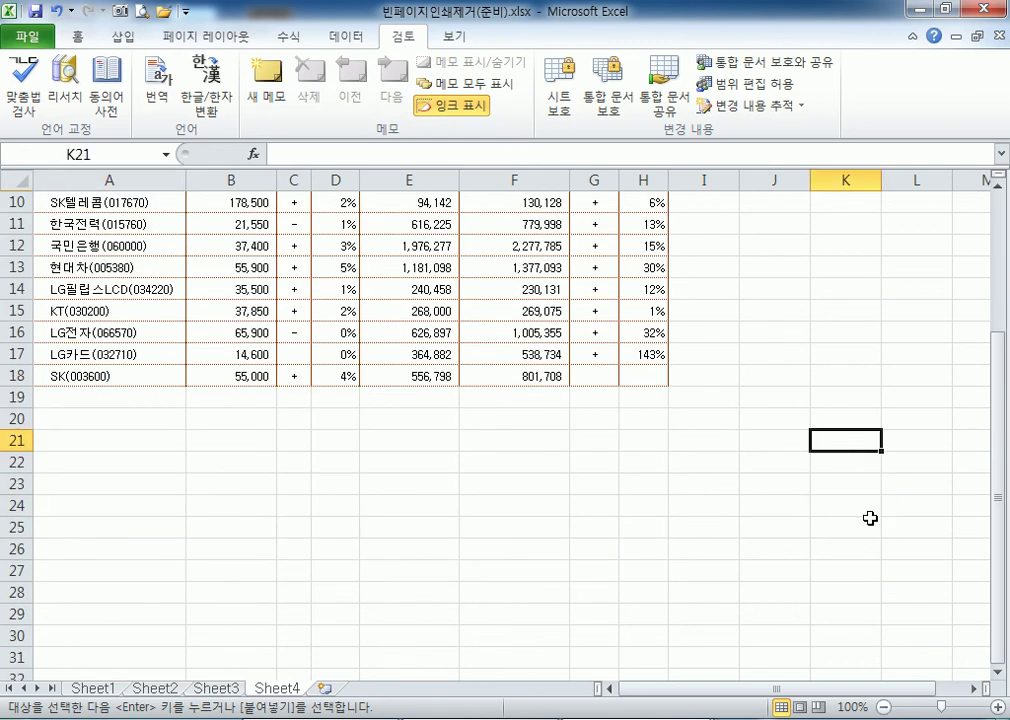
pyautogui.scroll(3, 534, 429)
pyautogui.click(200, 331)
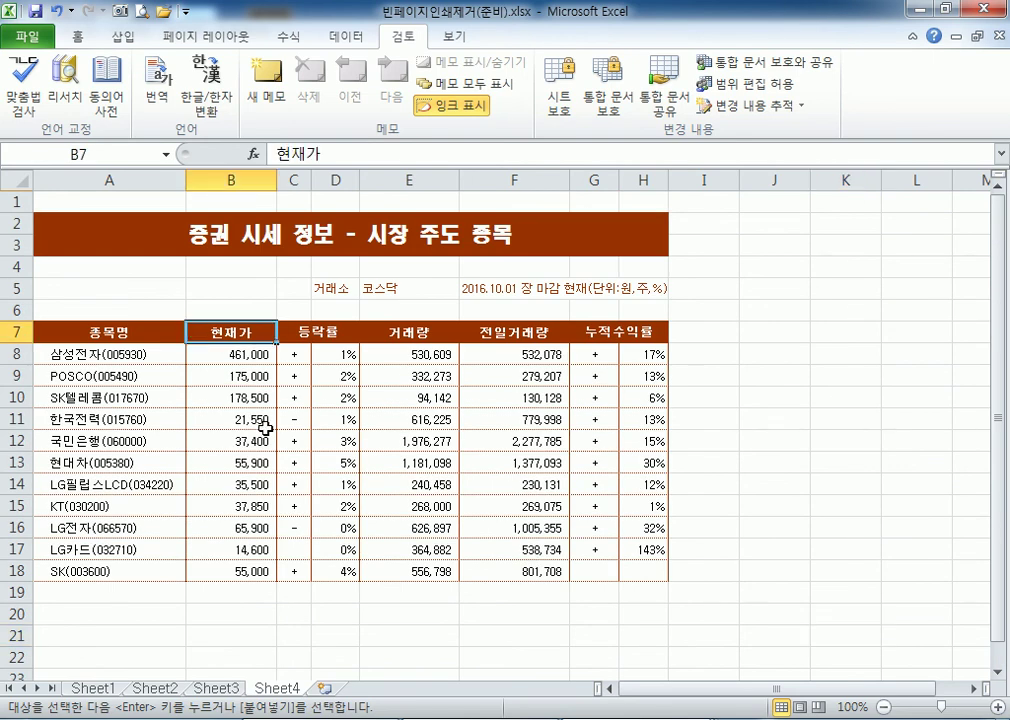
pyautogui.scroll(-3, 265, 427)
# Enter test text 'sdf' in K20, then delete it again.
pyautogui.click(830, 416)
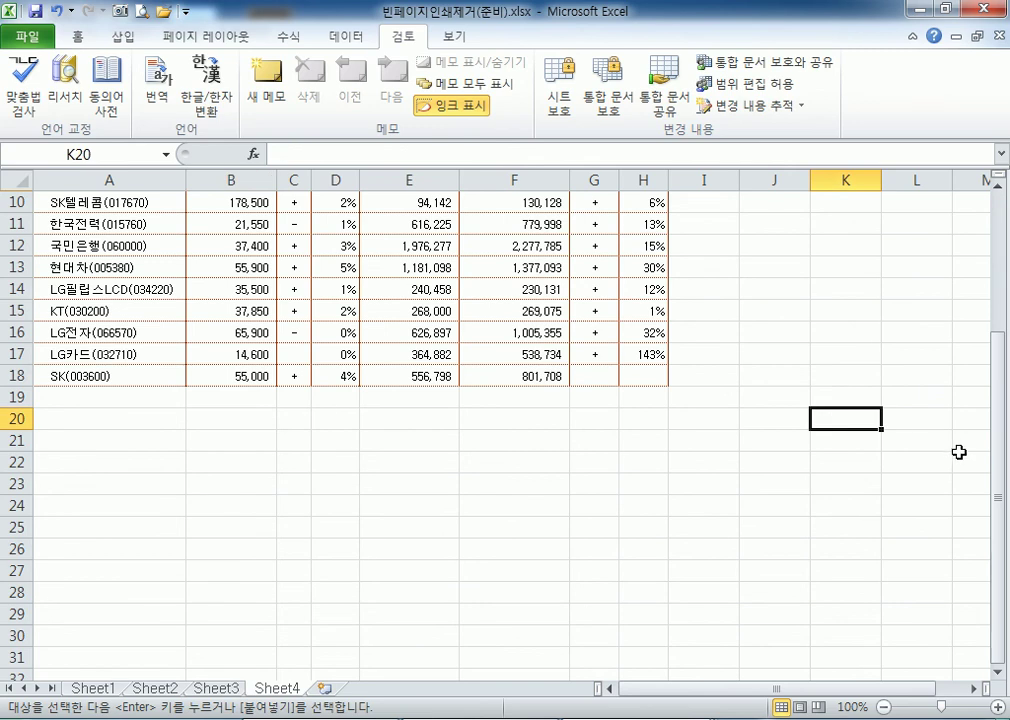
pyautogui.write('sdf')
pyautogui.click(741, 474)
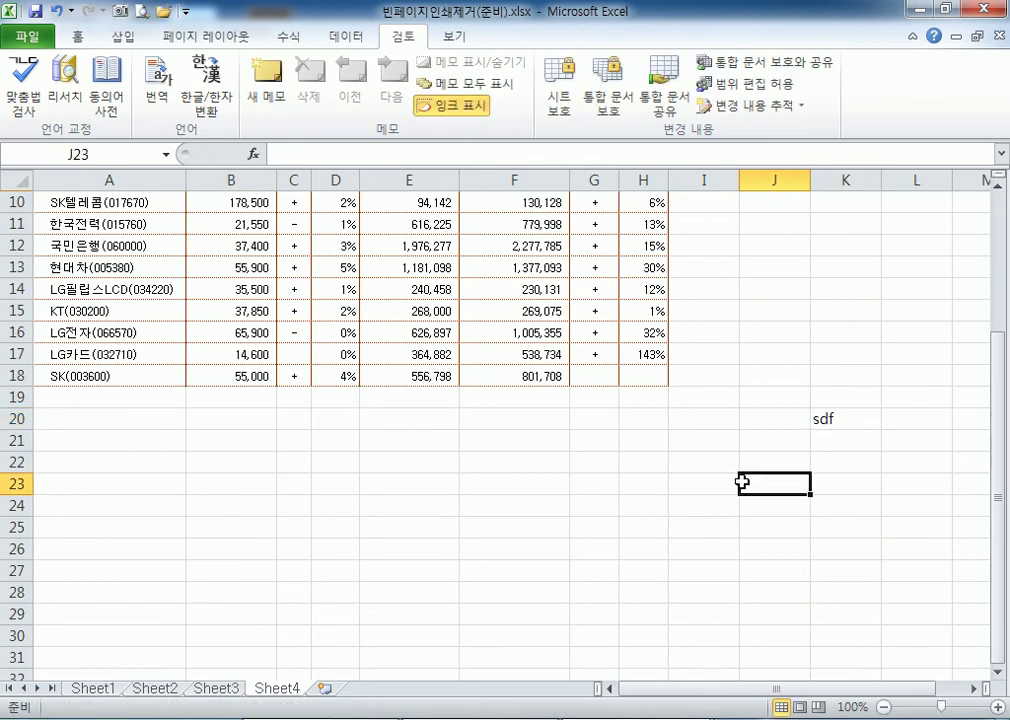
pyautogui.click(845, 421)
pyautogui.press('Delete')
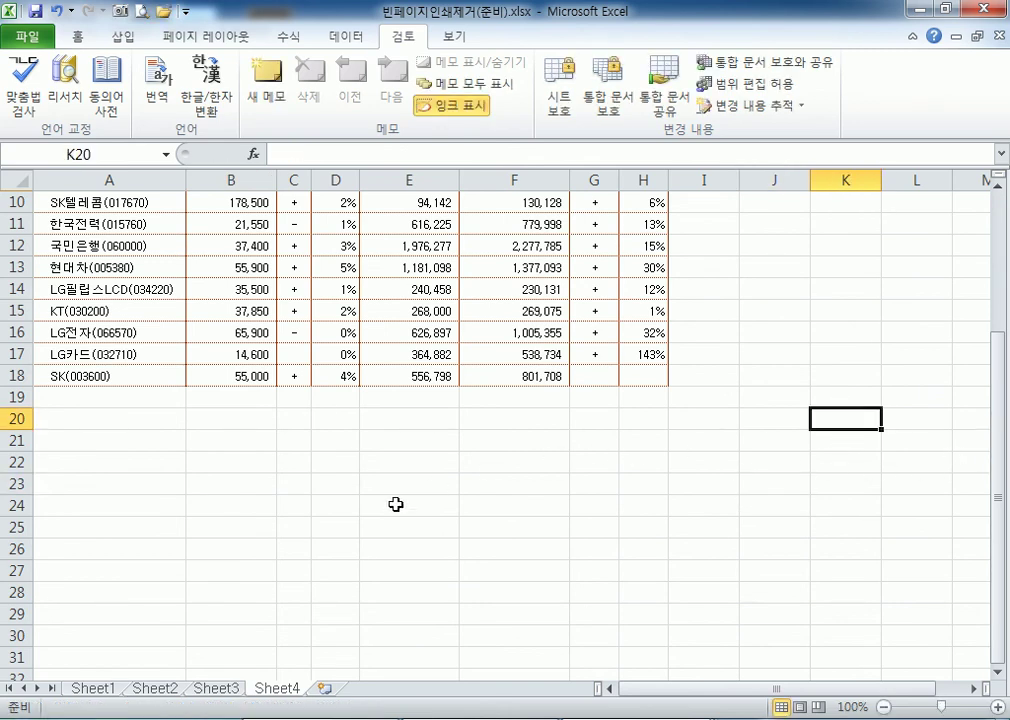
pyautogui.scroll(3, 271, 451)
pyautogui.click(65, 207)
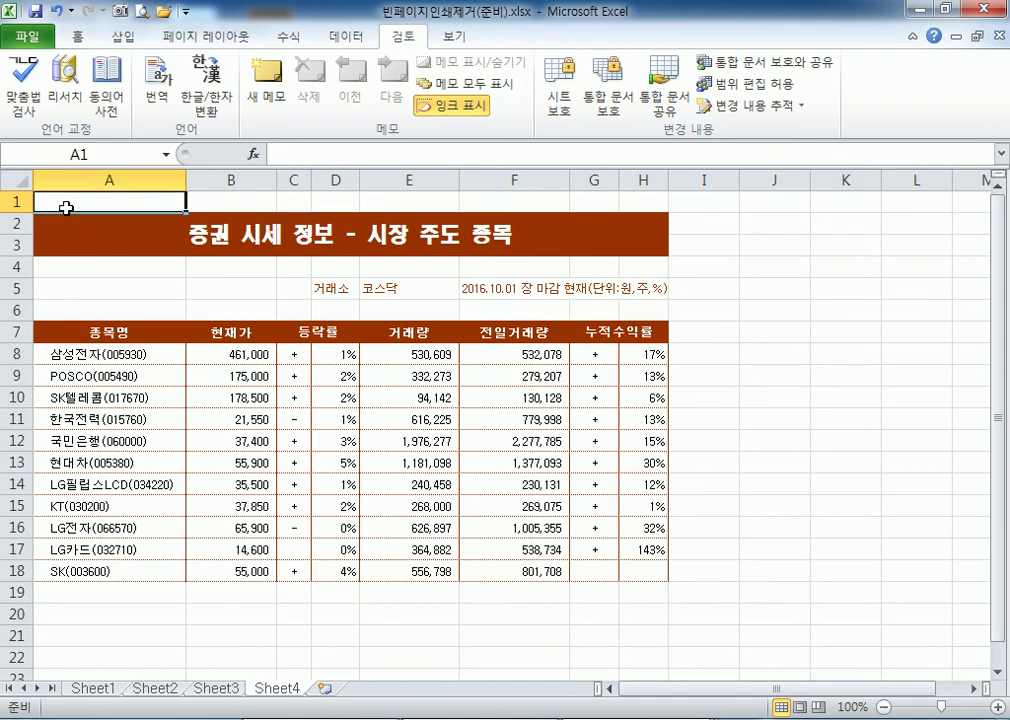
pyautogui.hotkey('ctrl', 'z')
pyautogui.hotkey('ctrl', 'z')
pyautogui.scroll(-2, 690, 330)
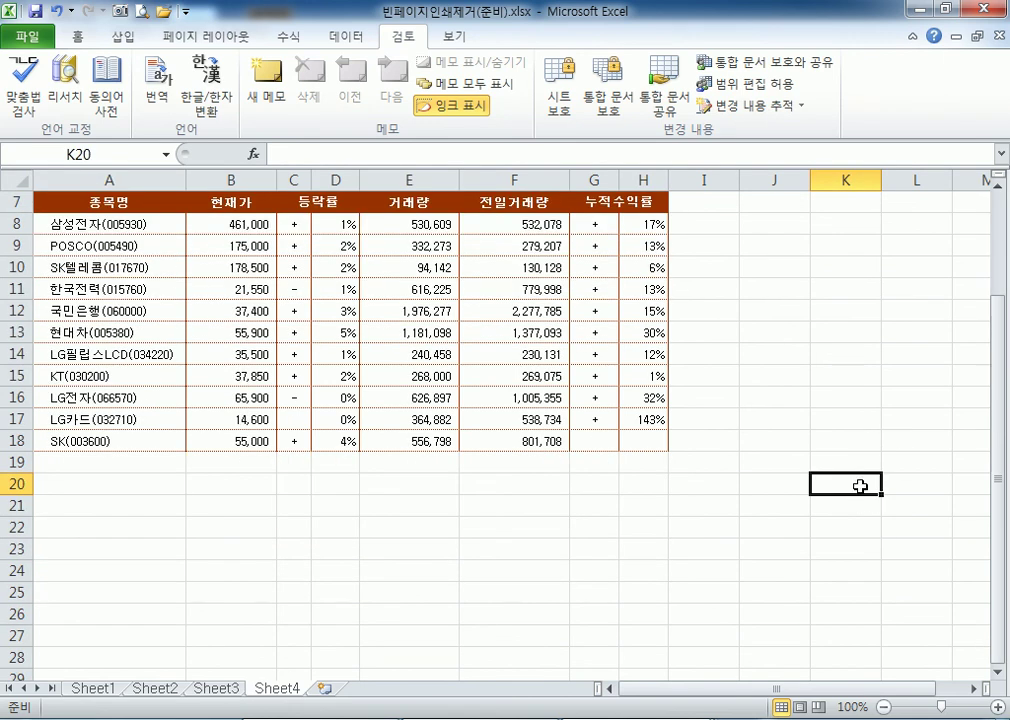
# Delete the empty columns I through L and rows 19 through 27.
pyautogui.moveTo(702, 180); pyautogui.dragTo(917, 187)
pyautogui.rightClick(862, 308)
pyautogui.click(744, 428)
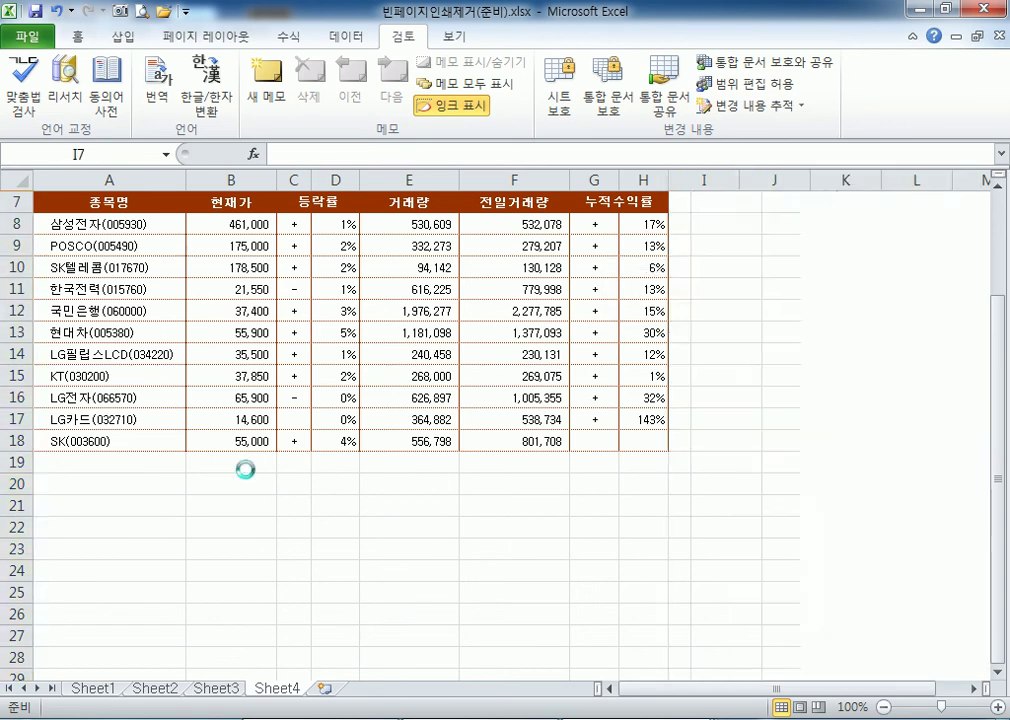
pyautogui.moveTo(8, 461); pyautogui.dragTo(8, 461)
pyautogui.rightClick(61, 556)
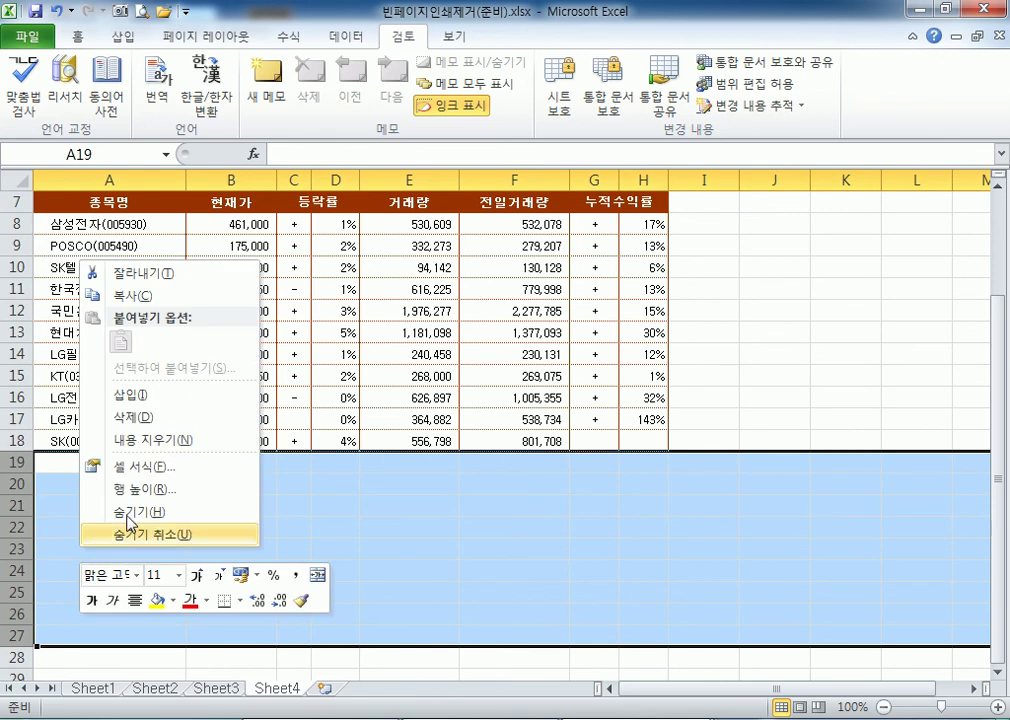
pyautogui.click(128, 413)
# Recheck the cells around the table, selecting the empty columns I through M.
pyautogui.click(70, 228)
pyautogui.scroll(2, 70, 228)
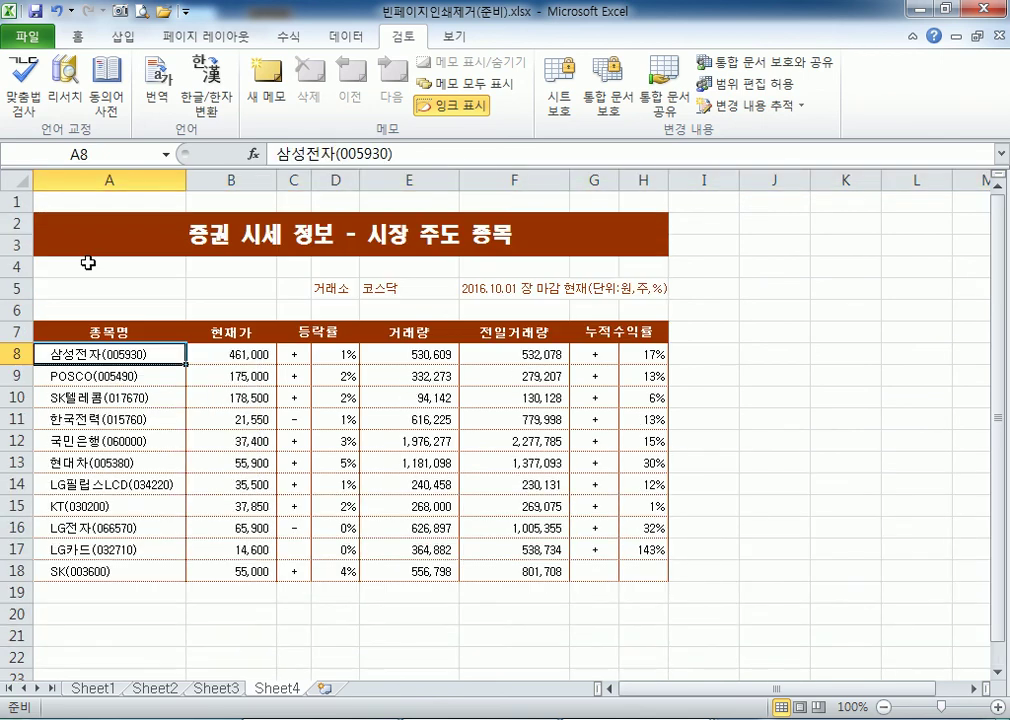
pyautogui.click(845, 548)
pyautogui.scroll(-2, 900, 500)
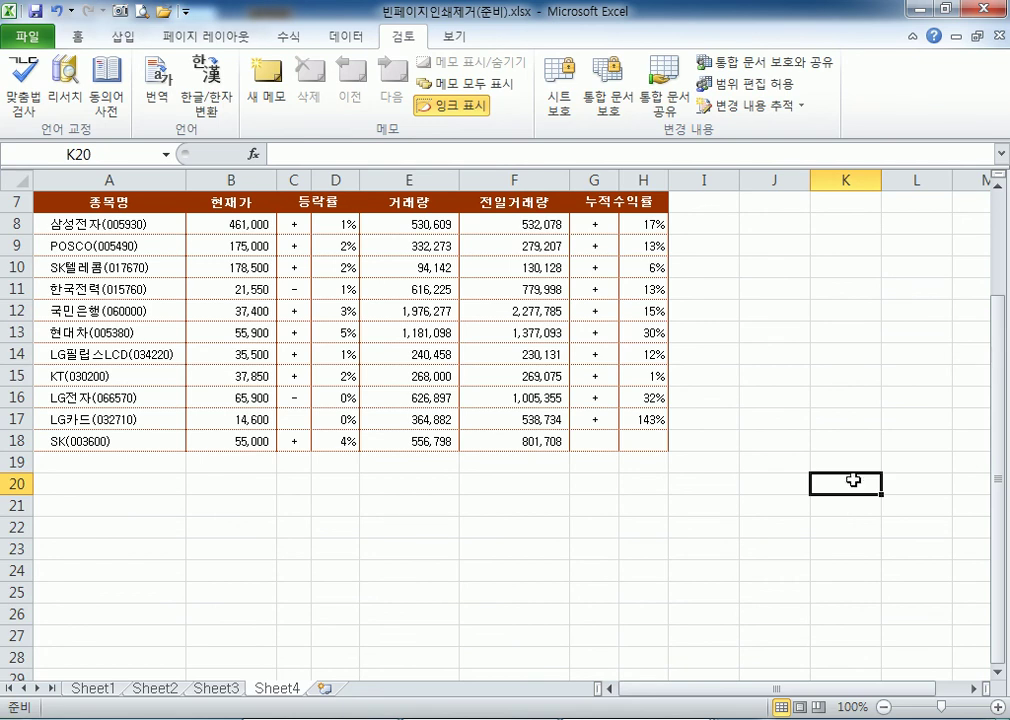
pyautogui.scroll(2, 780, 515)
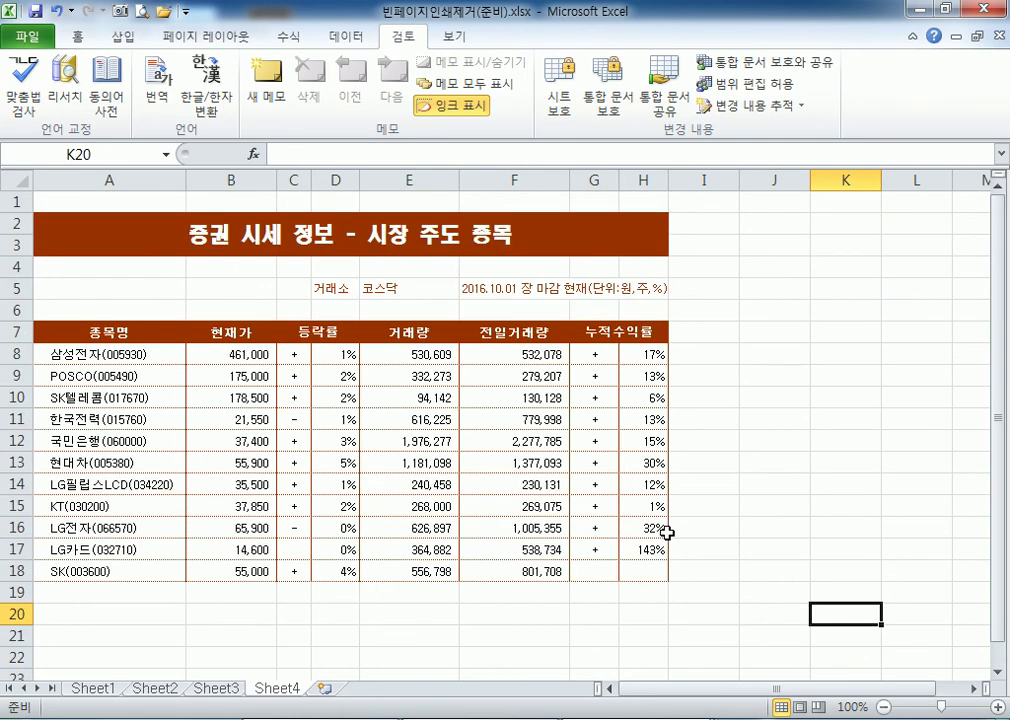
pyautogui.moveTo(706, 180); pyautogui.dragTo(974, 182)
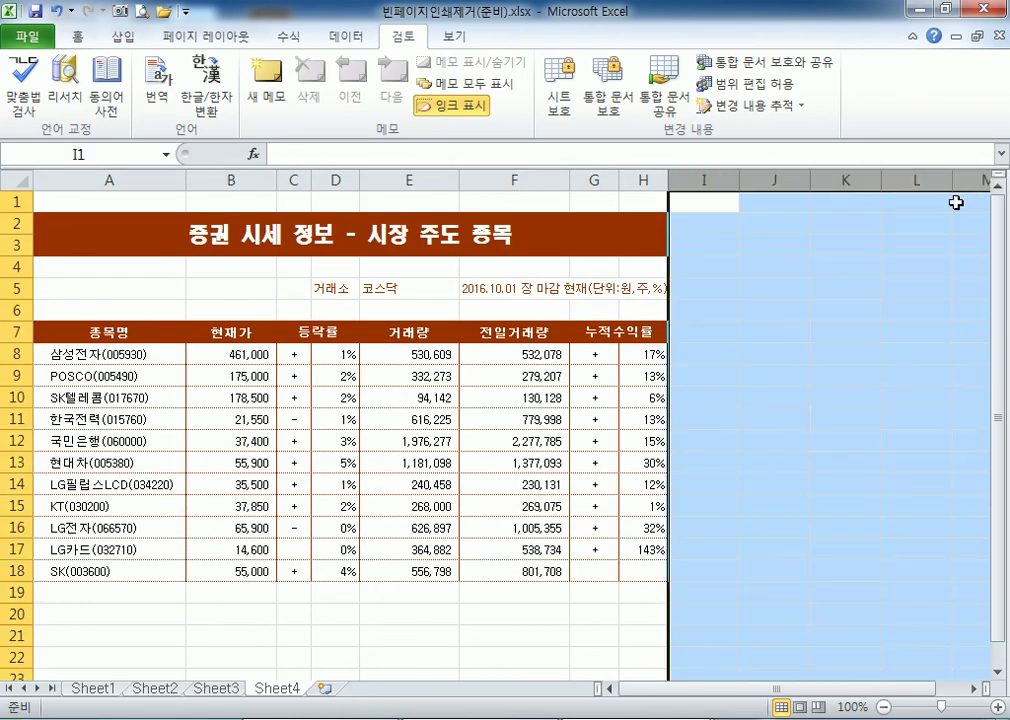
pyautogui.click(100, 202)
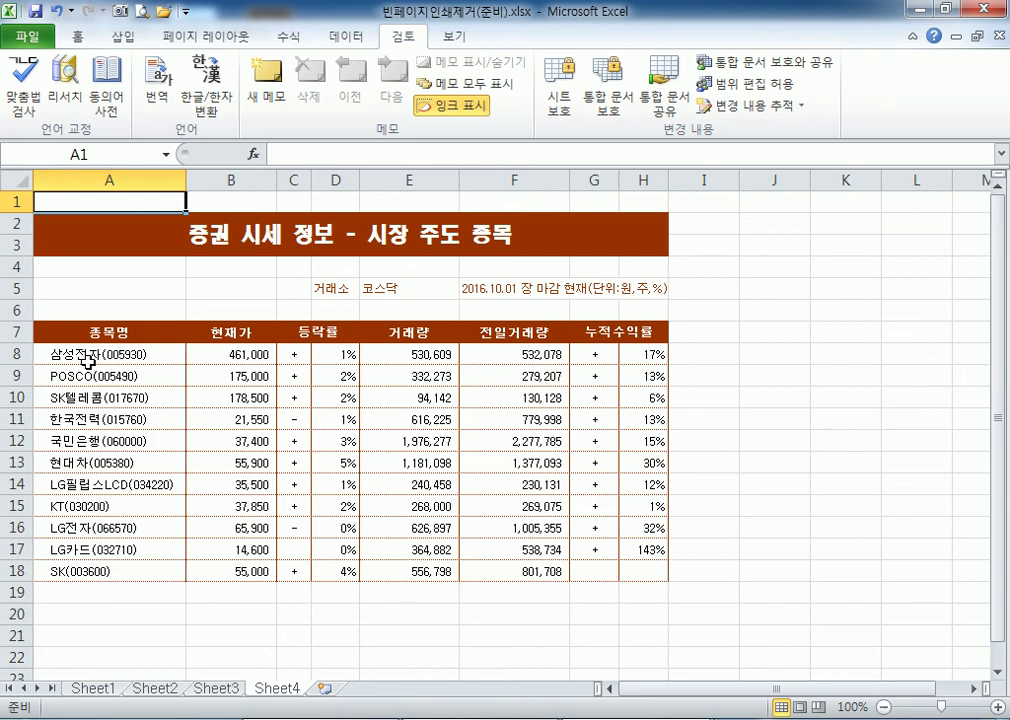
pyautogui.click(176, 230)
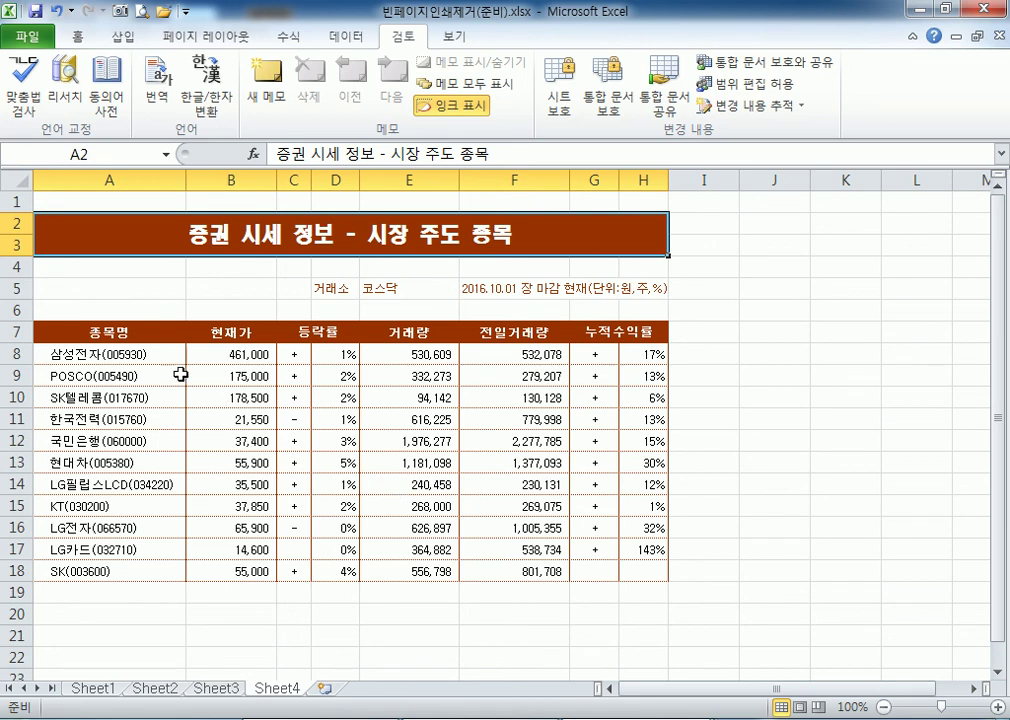
pyautogui.moveTo(140, 354); pyautogui.dragTo(640, 571)
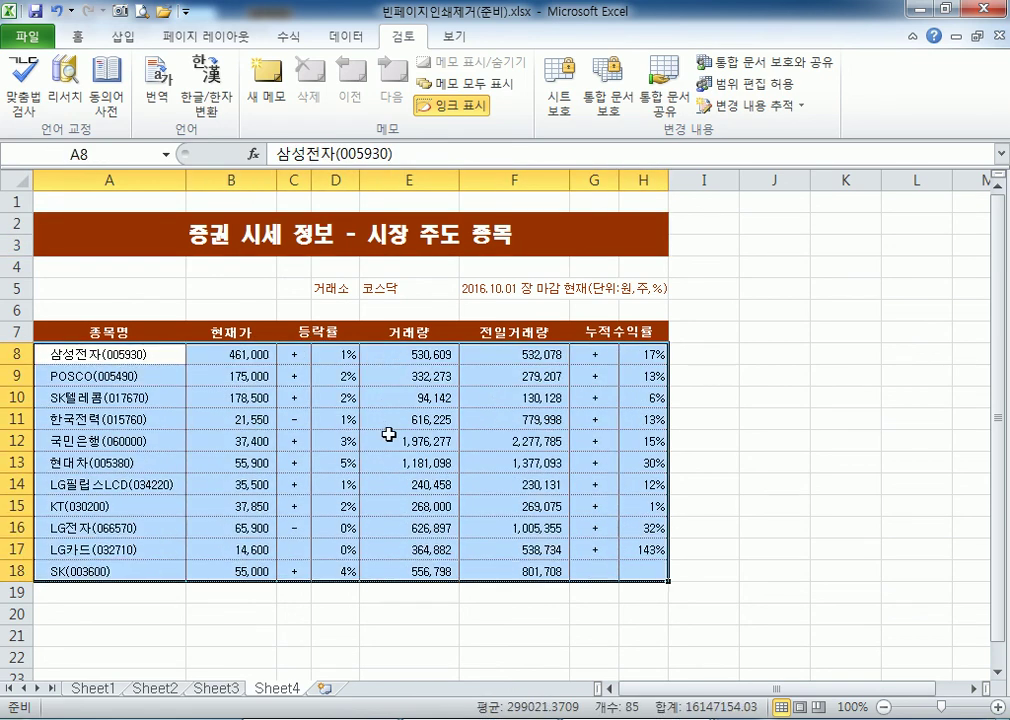
pyautogui.click(335, 354)
pyautogui.click(395, 354)
pyautogui.click(515, 354)
pyautogui.click(595, 354)
pyautogui.click(665, 357)
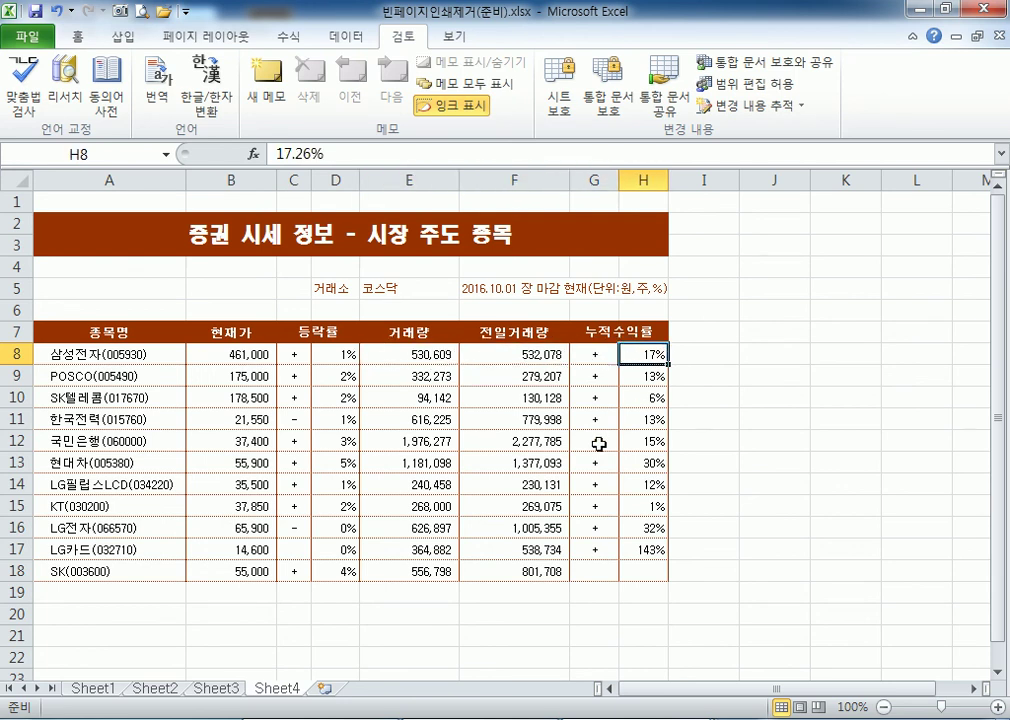
pyautogui.click(140, 354)
pyautogui.click(300, 352)
pyautogui.click(140, 358)
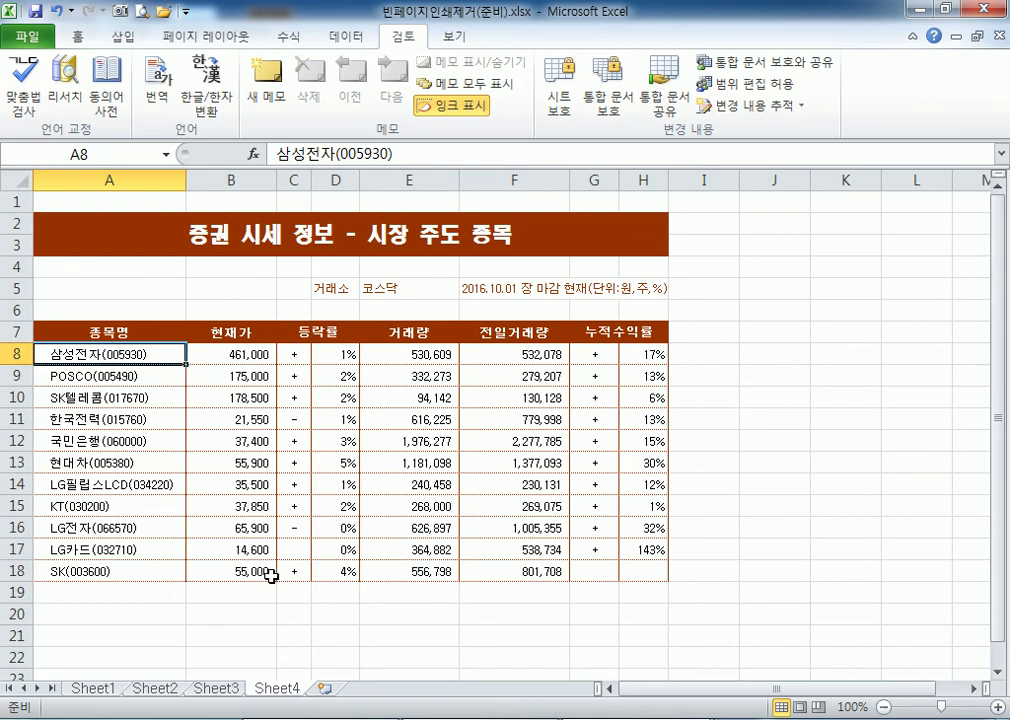
pyautogui.moveTo(101, 205); pyautogui.dragTo(585, 577)
pyautogui.press('Delete')
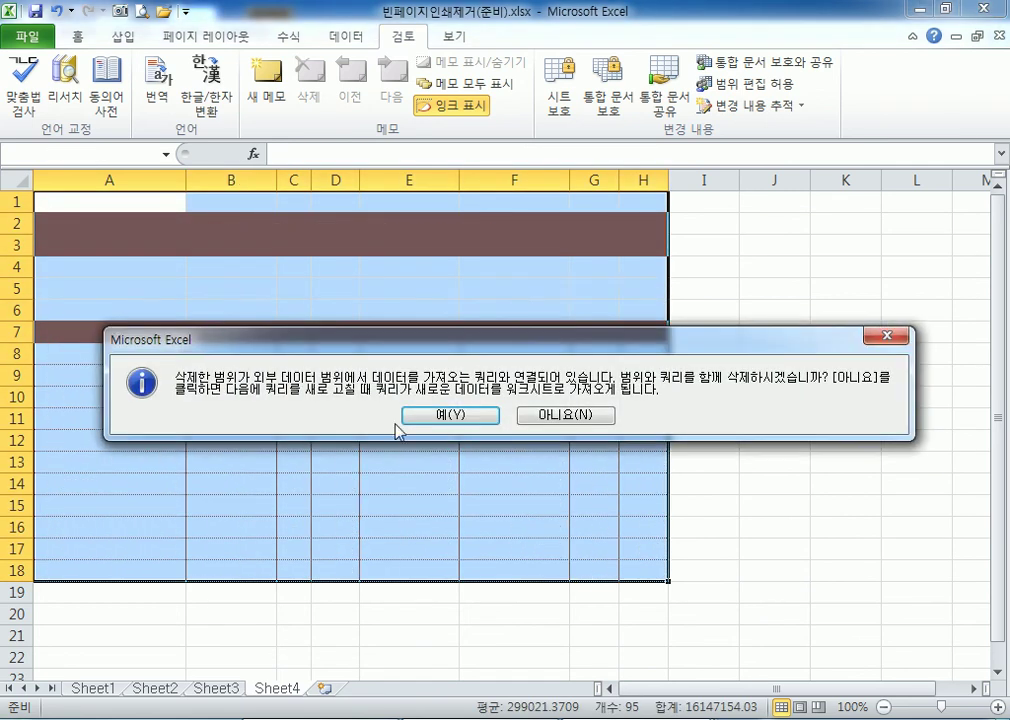
pyautogui.click(565, 414)
pyautogui.click(320, 417)
pyautogui.click(138, 365)
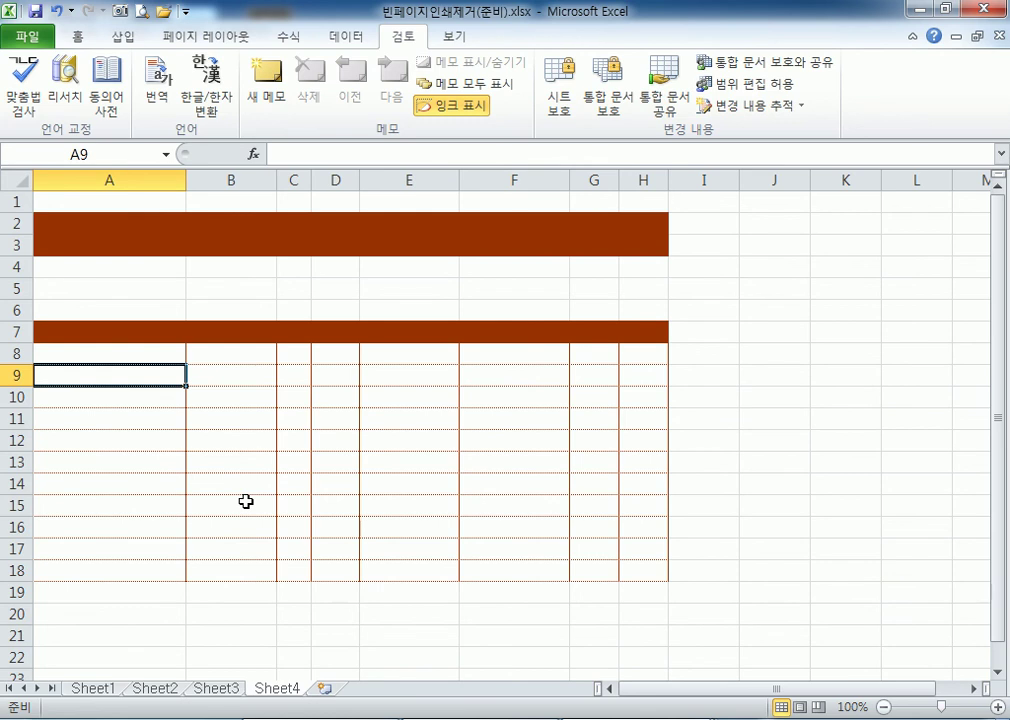
pyautogui.hotkey('ctrl', 'z')
pyautogui.click(147, 357)
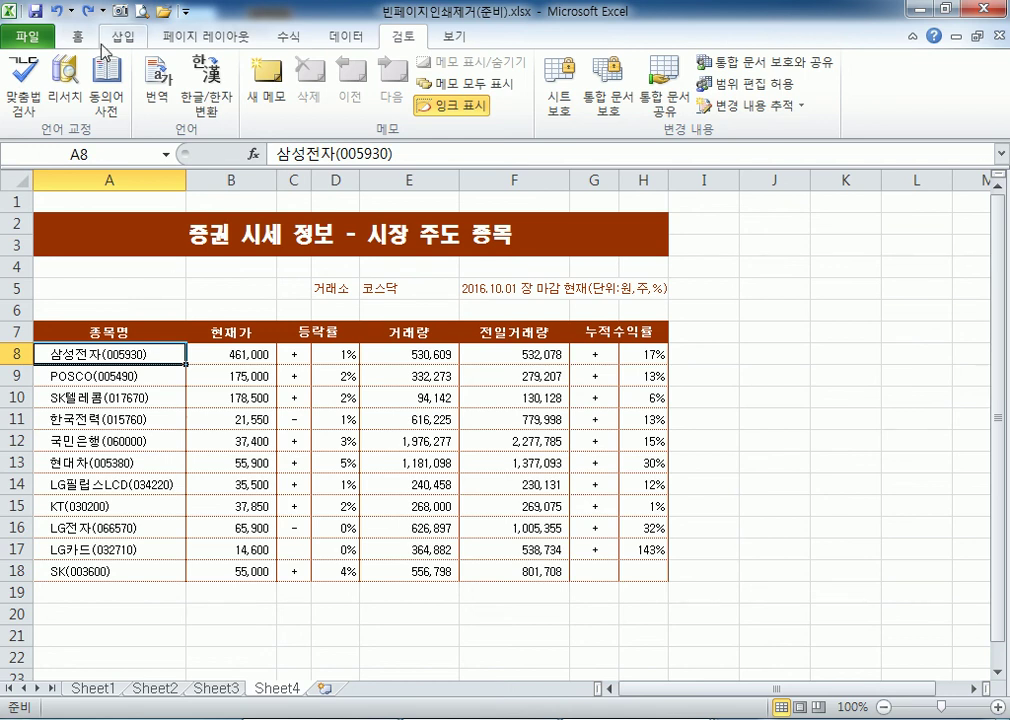
# Browse the 플래너 category in the new-workbook template gallery, then click the Office.com template search box.
pyautogui.click(30, 38)
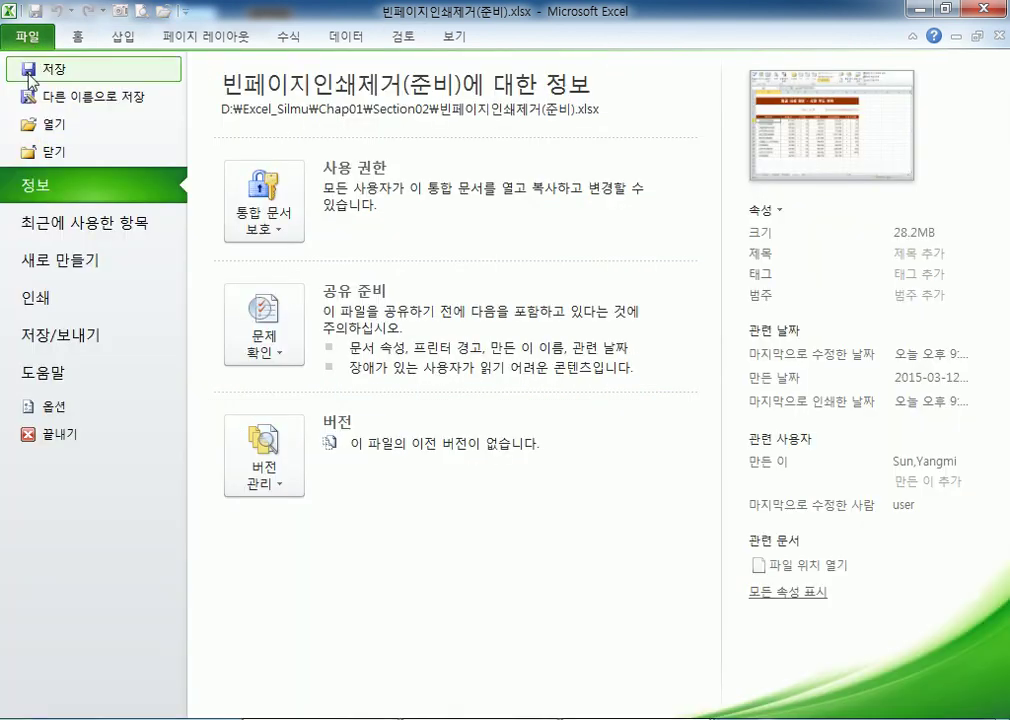
pyautogui.click(42, 265)
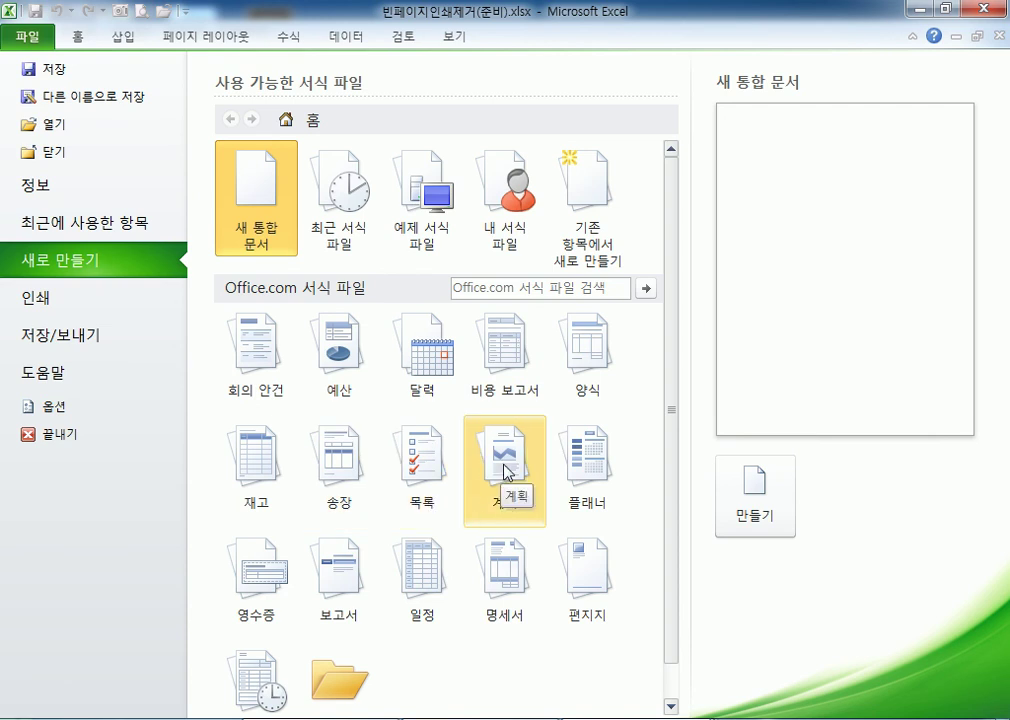
pyautogui.click(578, 468)
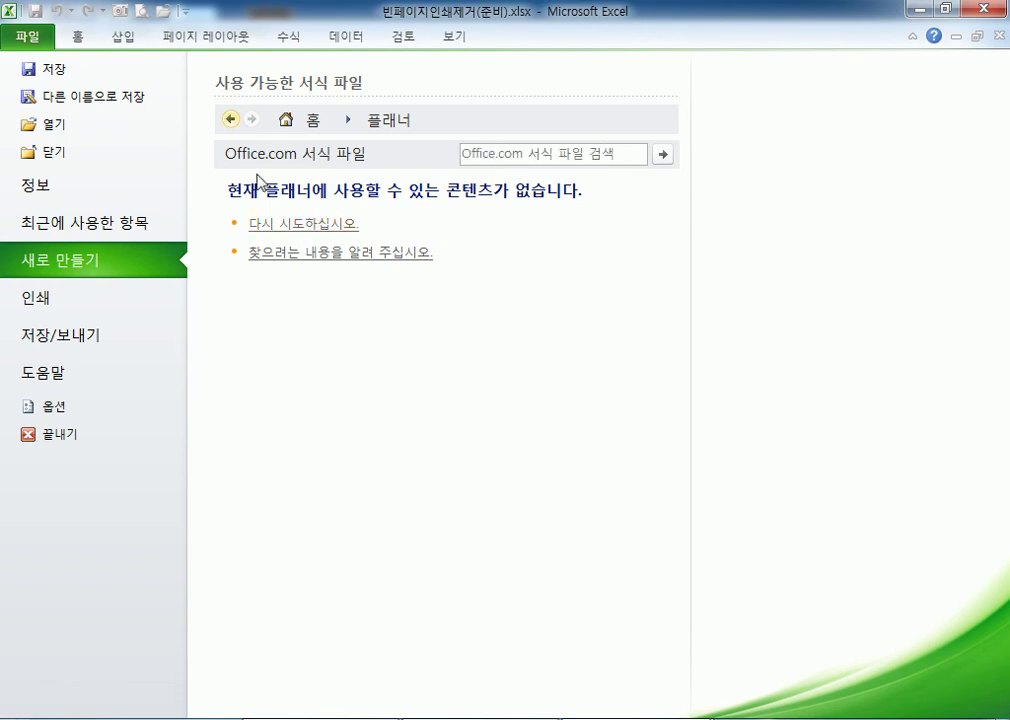
pyautogui.click(230, 119)
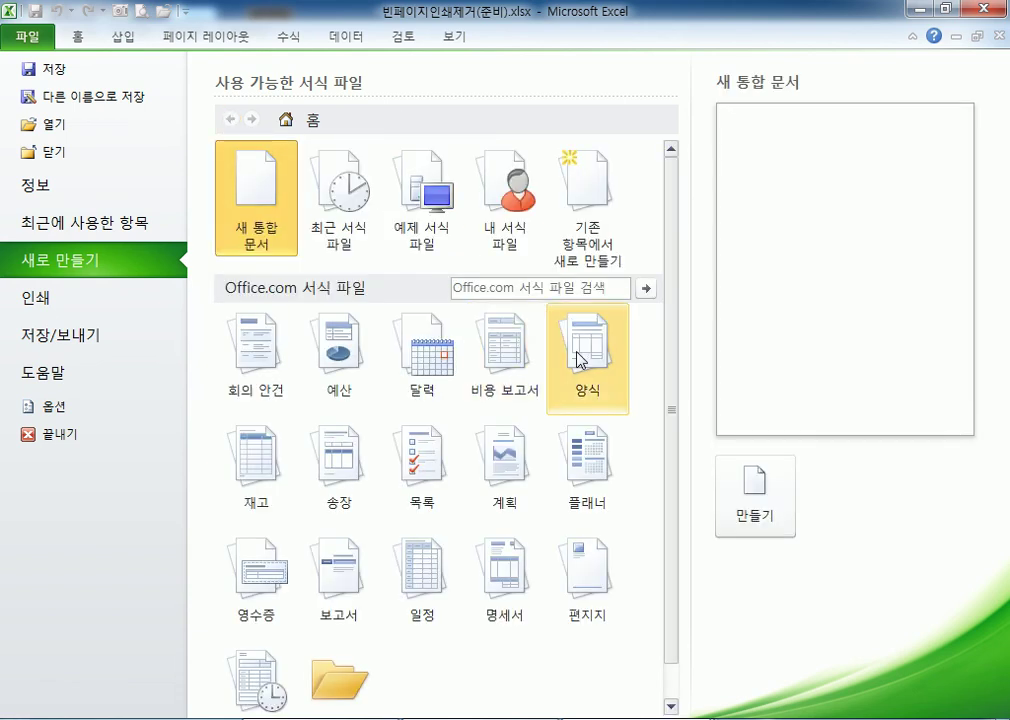
pyautogui.click(587, 463)
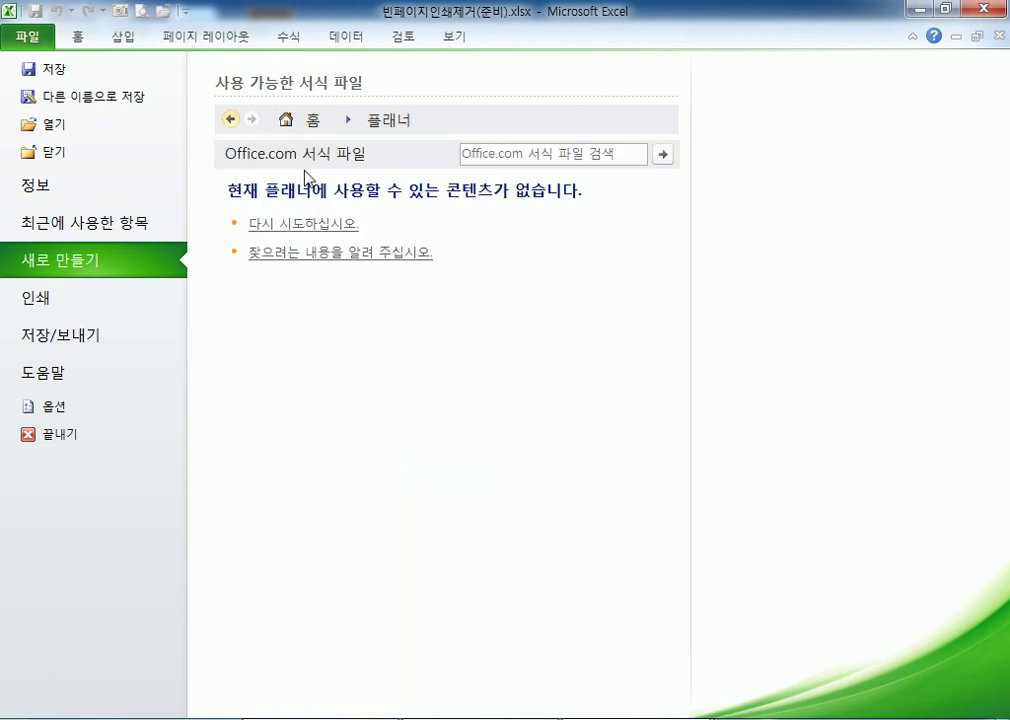
pyautogui.click(512, 157)
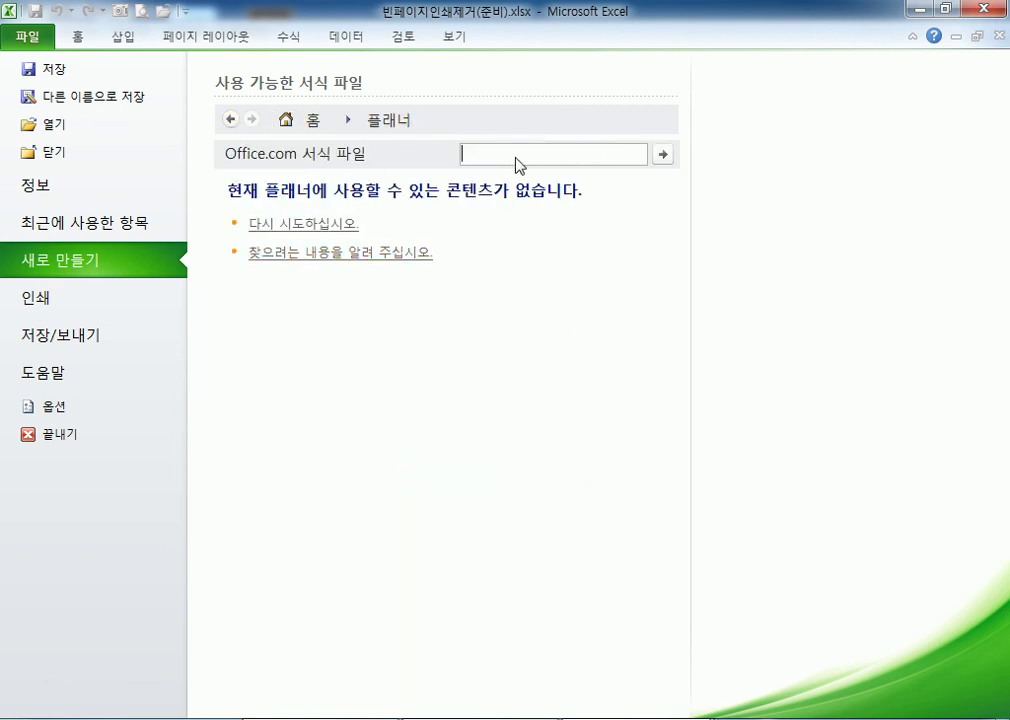
# Search Office.com templates for 계획 and preview the 야영 여행 계획 and 해외 여행 계획표 templates.
pyautogui.write('vmf')
pyautogui.write('계획')
pyautogui.press('Return')
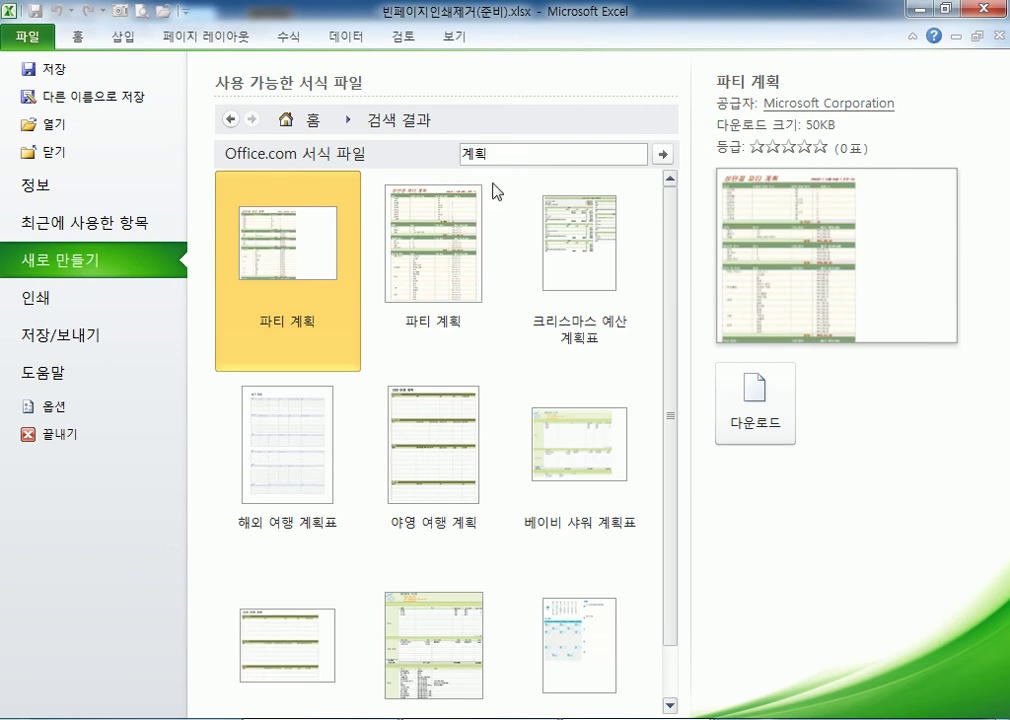
pyautogui.scroll(-1, 582, 311)
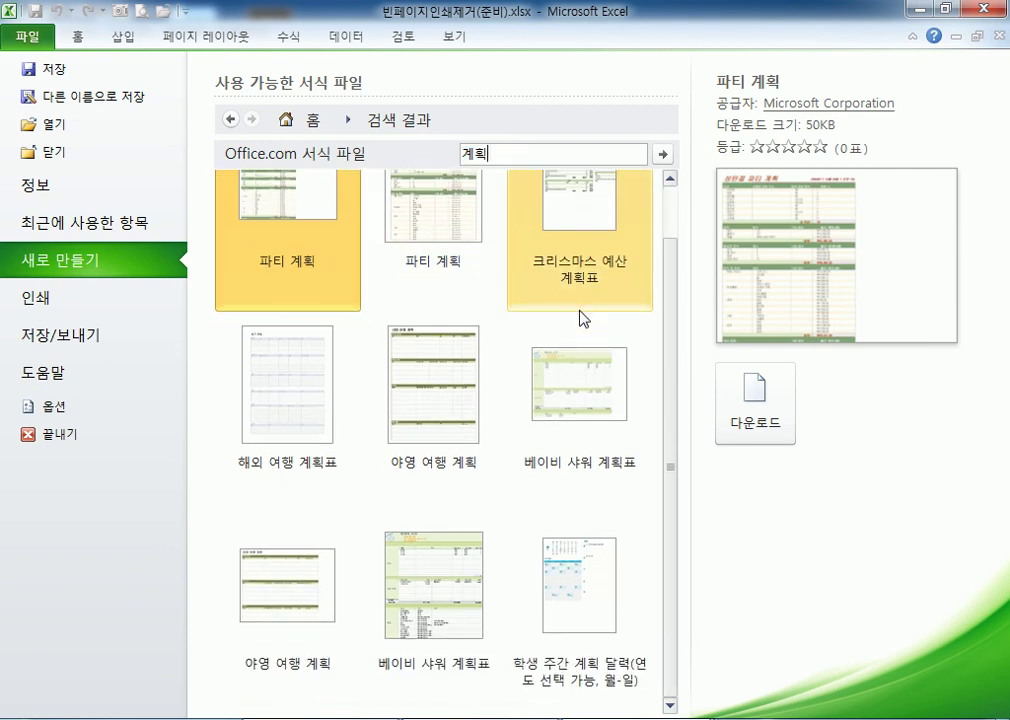
pyautogui.click(434, 401)
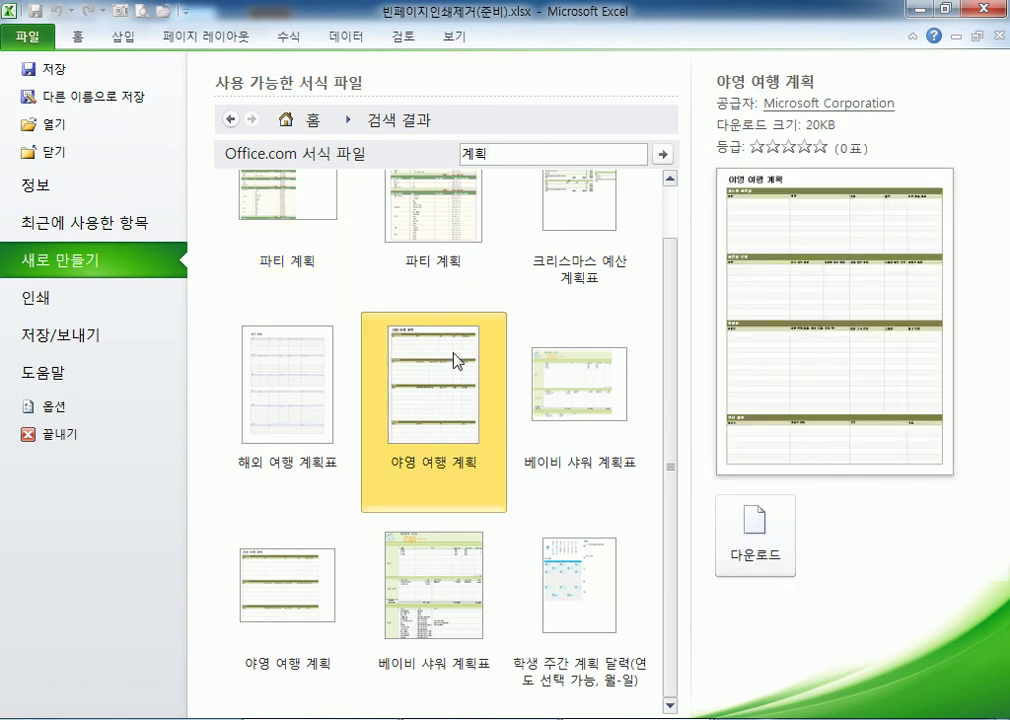
pyautogui.click(309, 385)
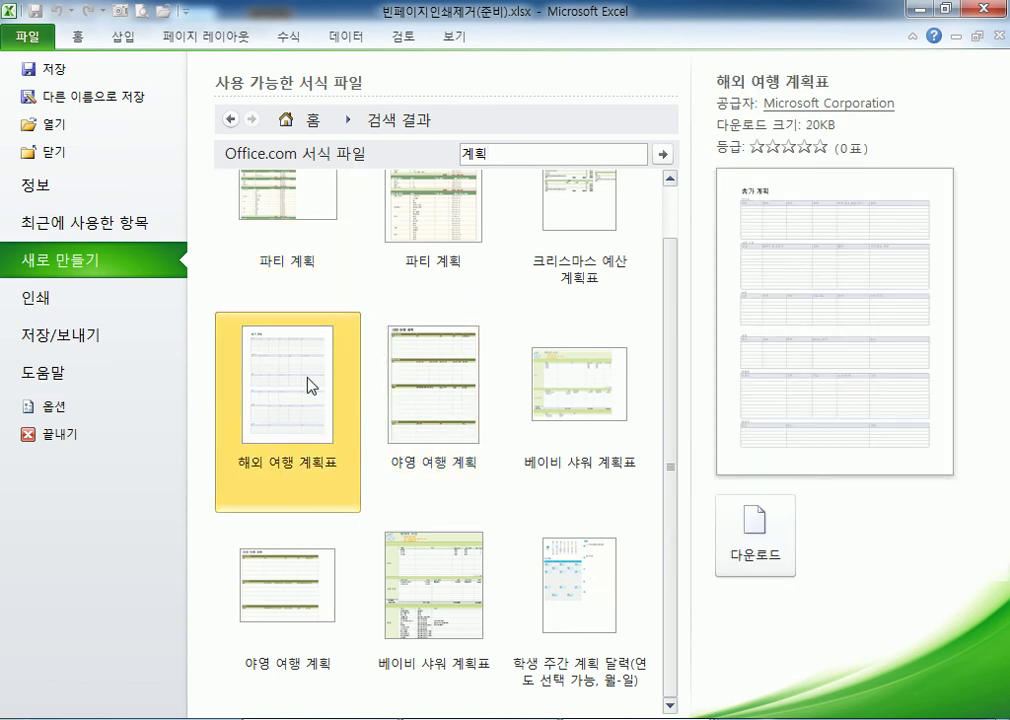
# Go back to the template home, browse the 계획 category, then move to the 기록 category.
pyautogui.click(232, 119)
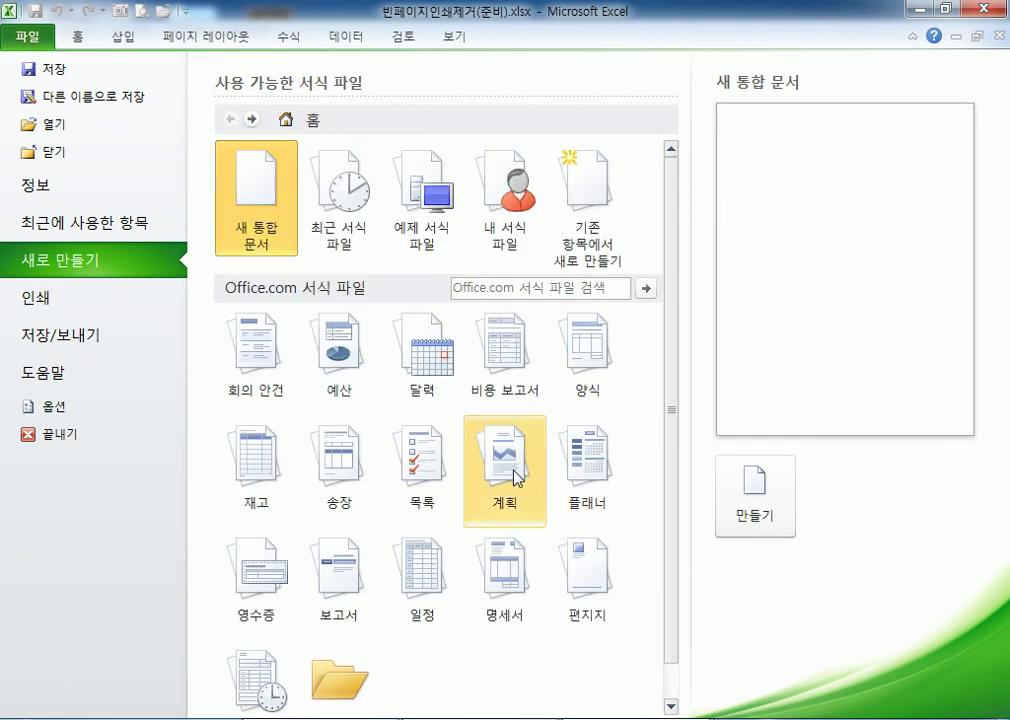
pyautogui.click(514, 474)
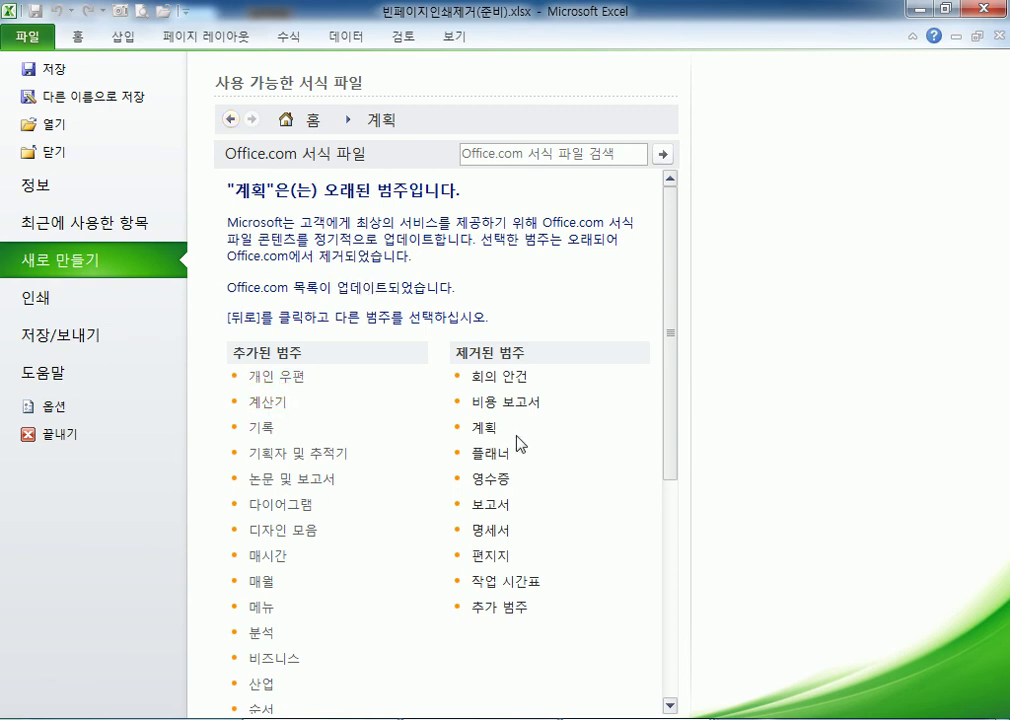
pyautogui.scroll(-1, 498, 386)
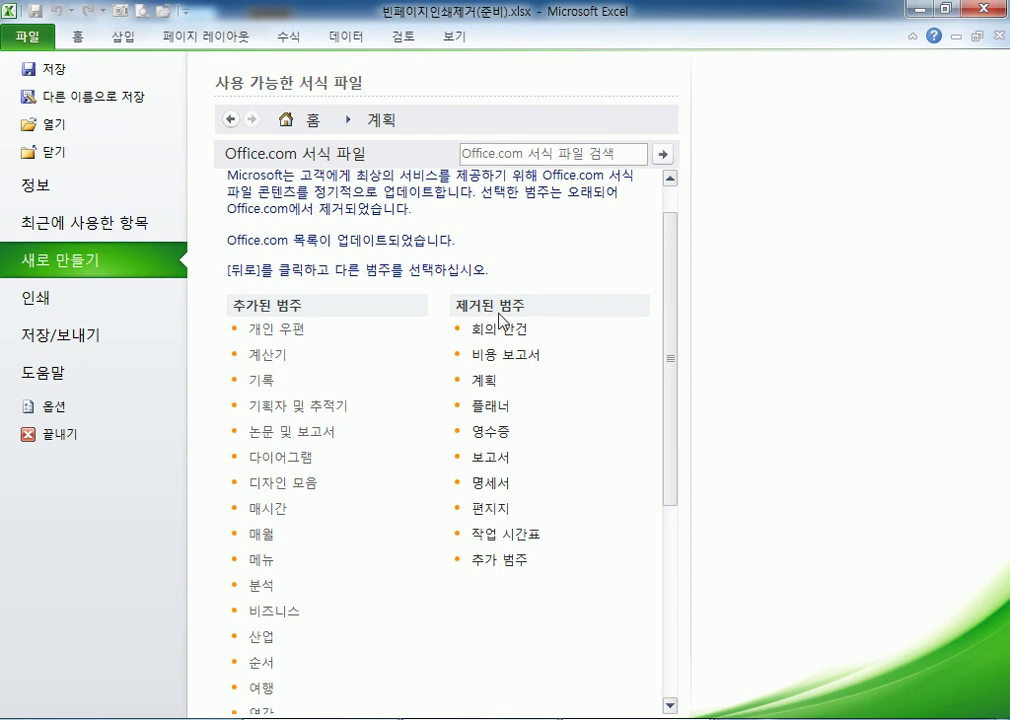
pyautogui.click(238, 380)
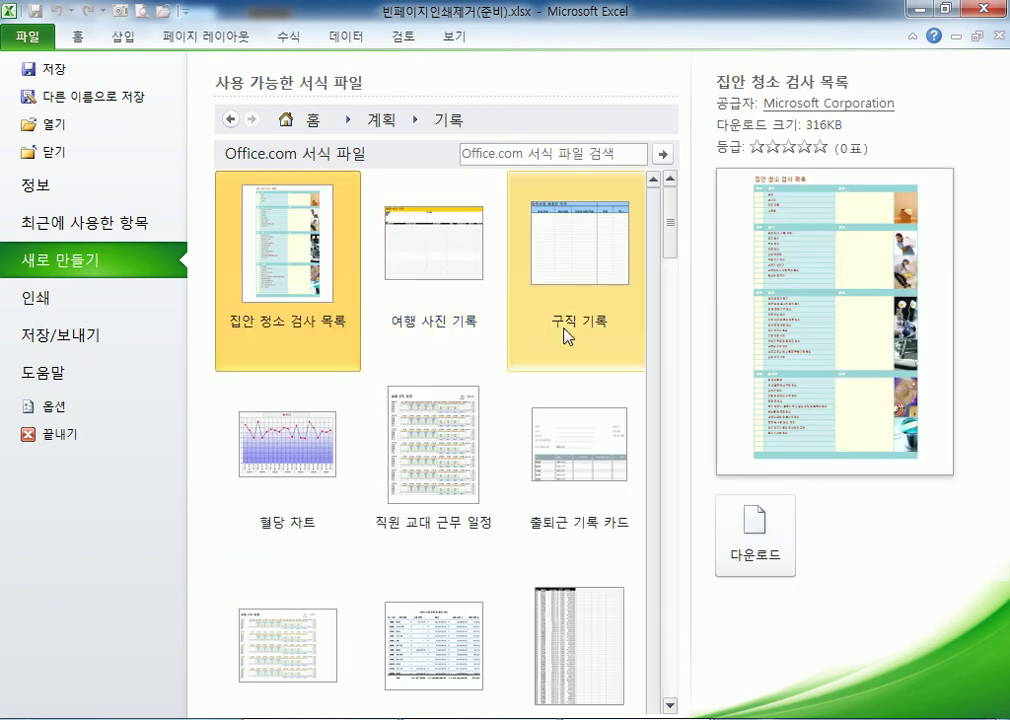
# Download the 혈당 차트 template to create the Blood sugar chart1 workbook.
pyautogui.click(287, 450)
pyautogui.click(753, 383)
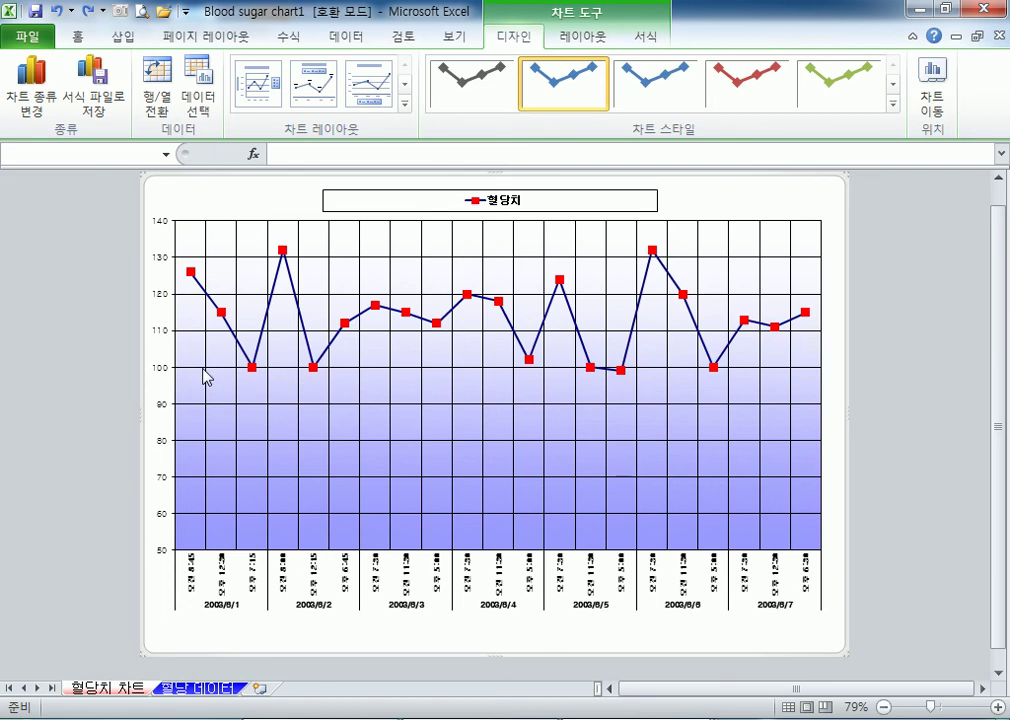
pyautogui.scroll(-1, 205, 377)
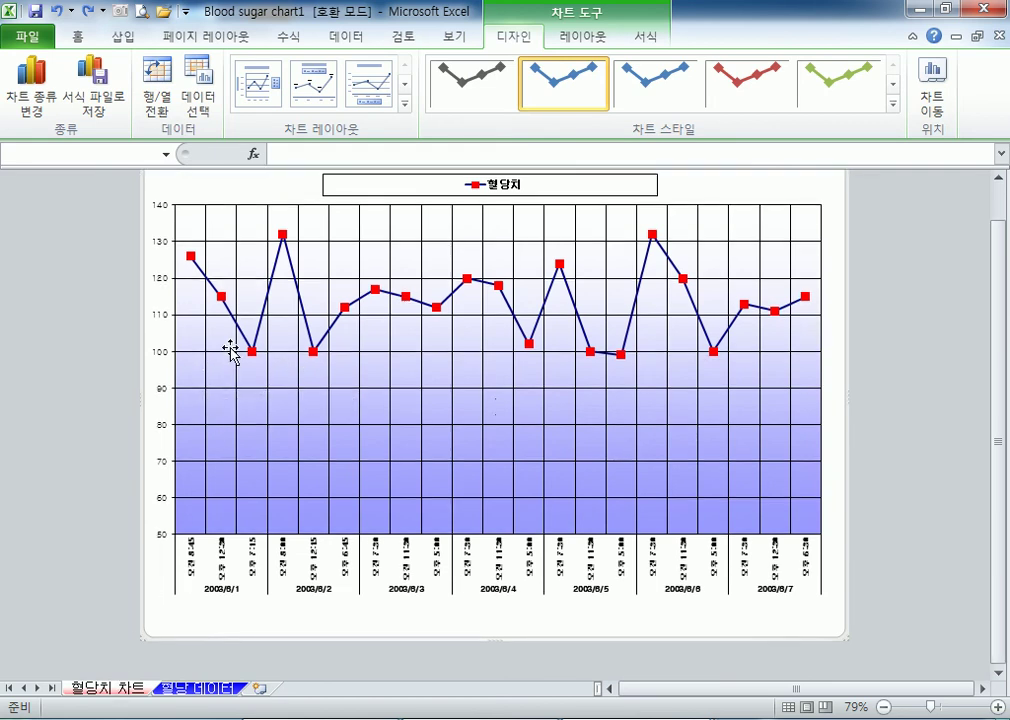
# Check the 혈당 데이터 readings in C2 and C11, then return to the 혈당치 차트 sheet.
pyautogui.click(196, 690)
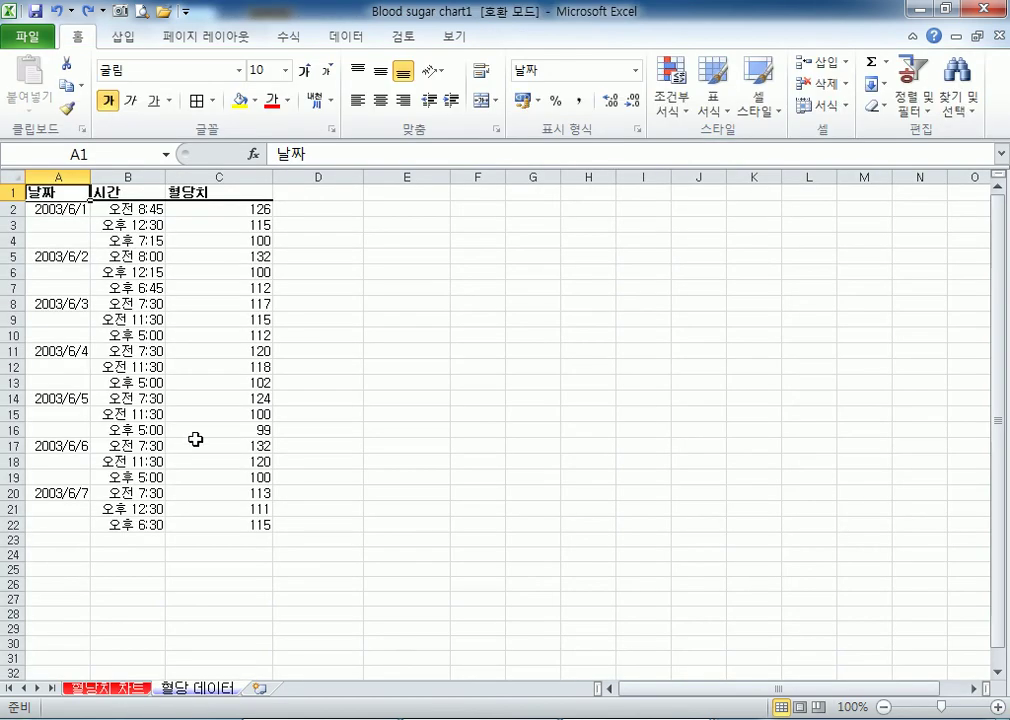
pyautogui.click(229, 208)
pyautogui.click(222, 350)
pyautogui.click(105, 690)
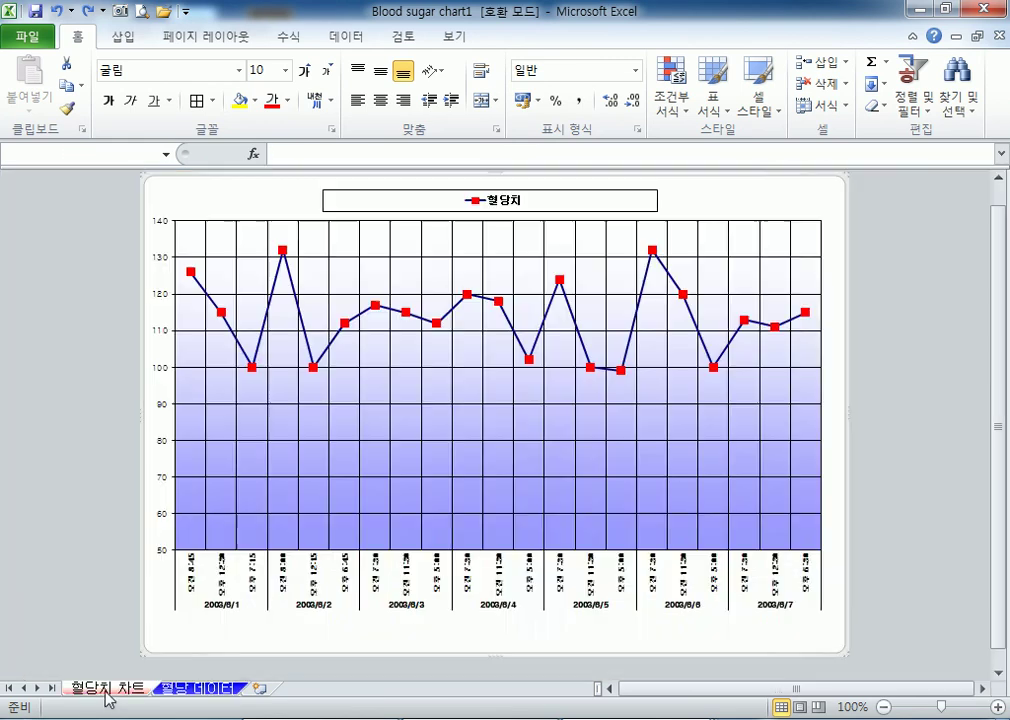